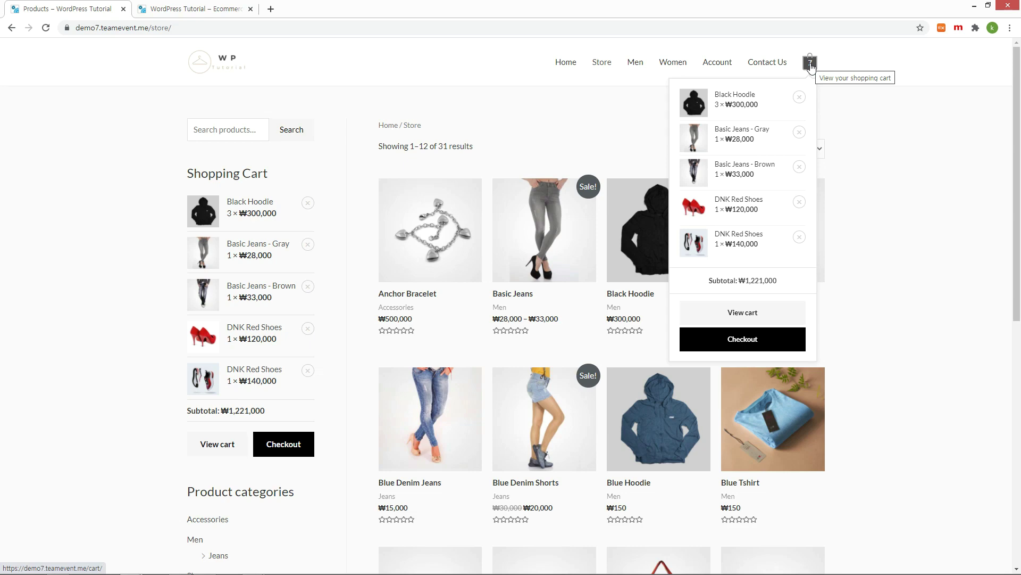
# Step: Close the Store tab, scroll the homepage, and open the Women category from the hero before returning home
pyautogui.hotkey('ctrl', 'w')
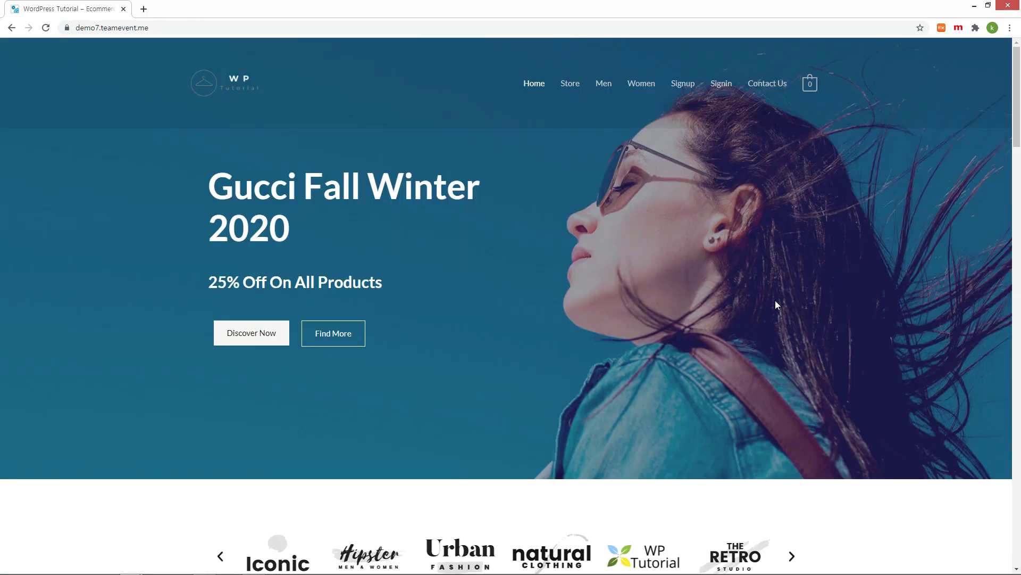
pyautogui.scroll(-8, 808, 302)
pyautogui.scroll(-15, 871, 297)
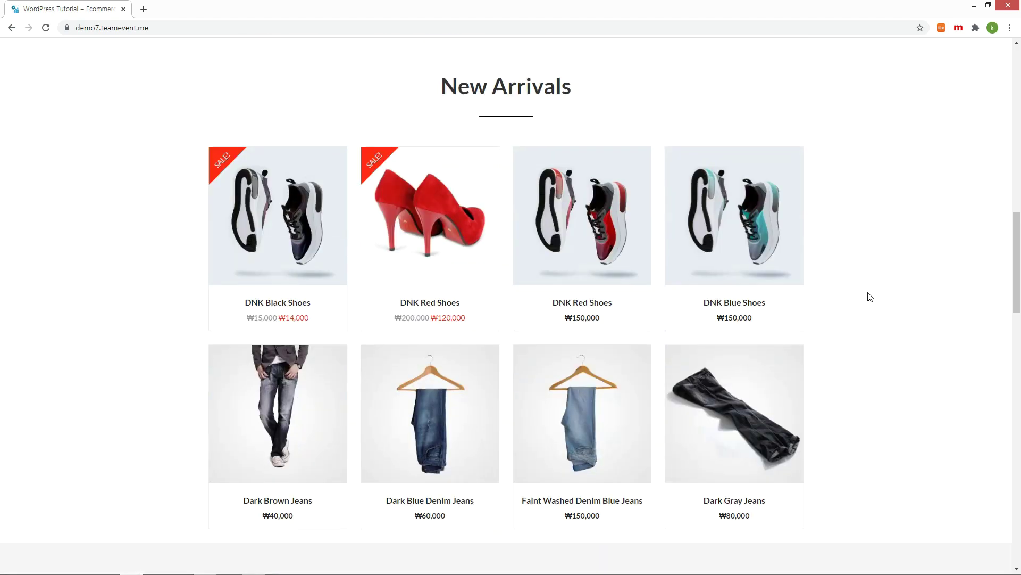
pyautogui.scroll(-12, 870, 297)
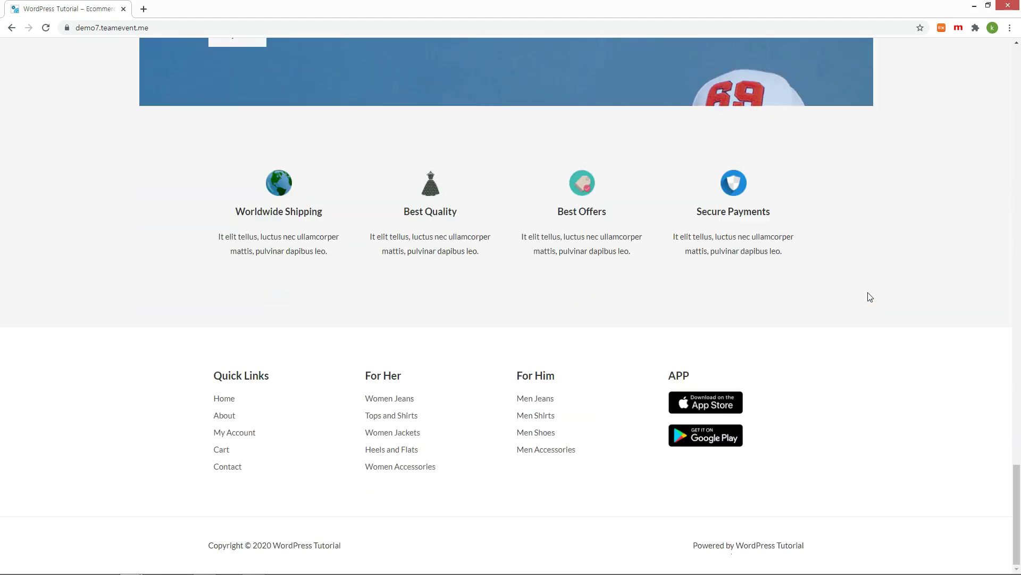
pyautogui.scroll(15, 870, 297)
pyautogui.scroll(15, 871, 297)
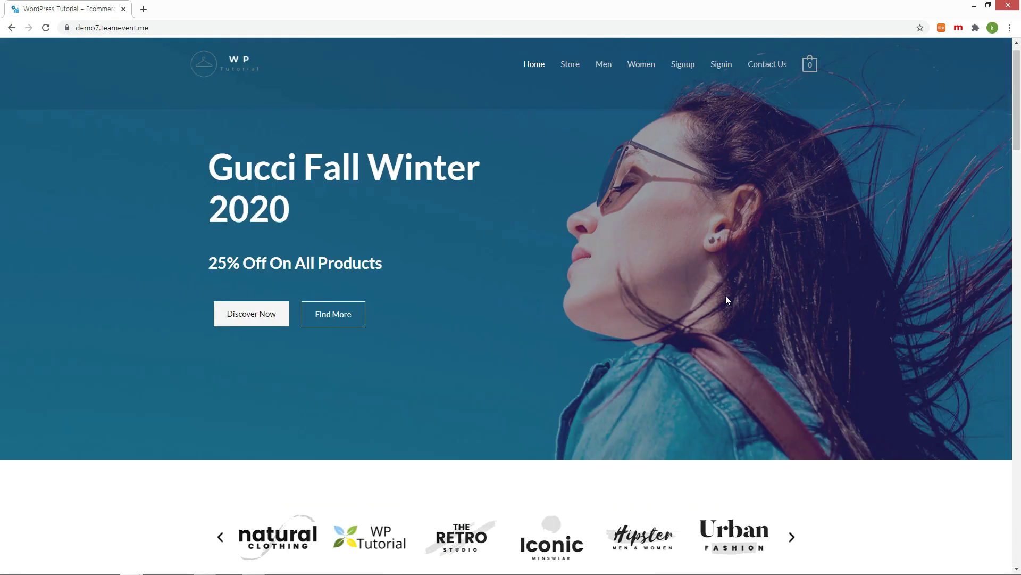
pyautogui.click(262, 315)
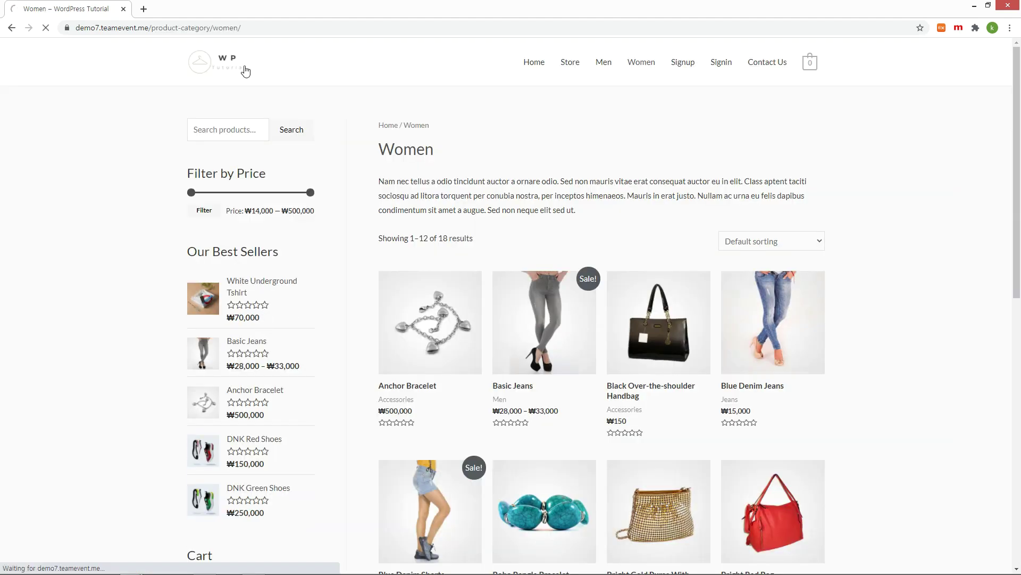
pyautogui.click(243, 71)
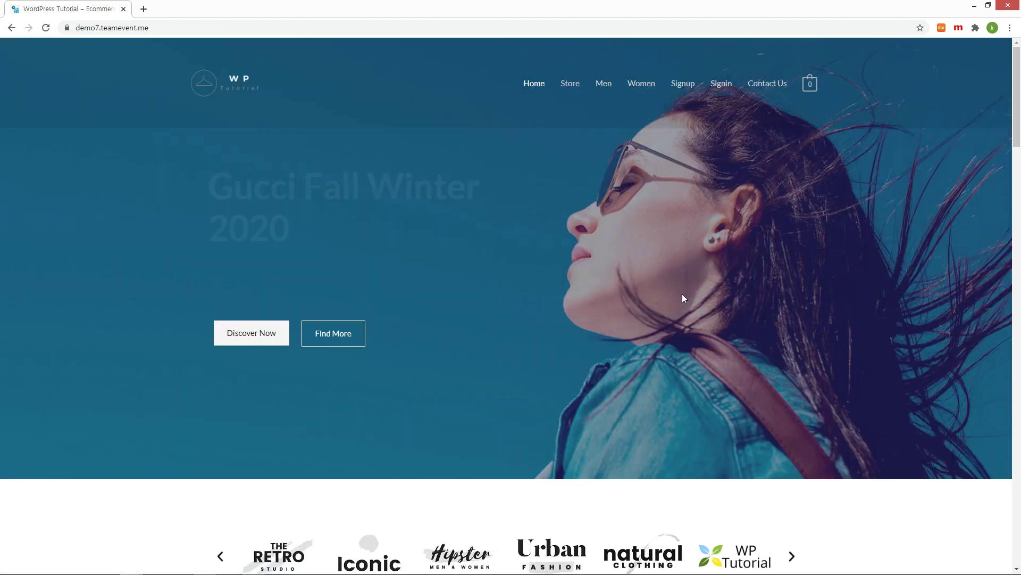
# Step: Open the shop from the middle promo card, then go to the full cart page
pyautogui.scroll(-5, 702, 294)
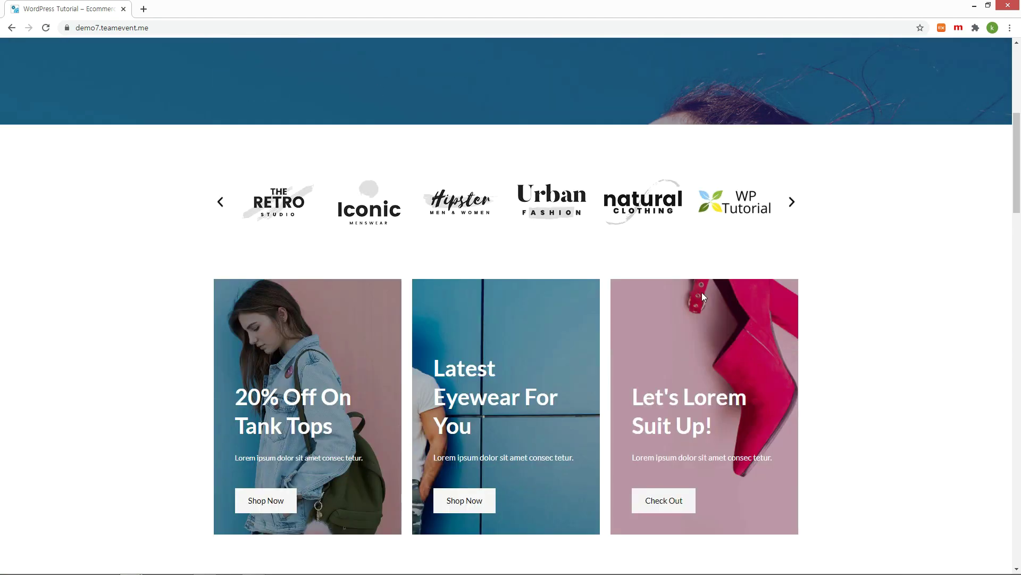
pyautogui.scroll(-3, 702, 294)
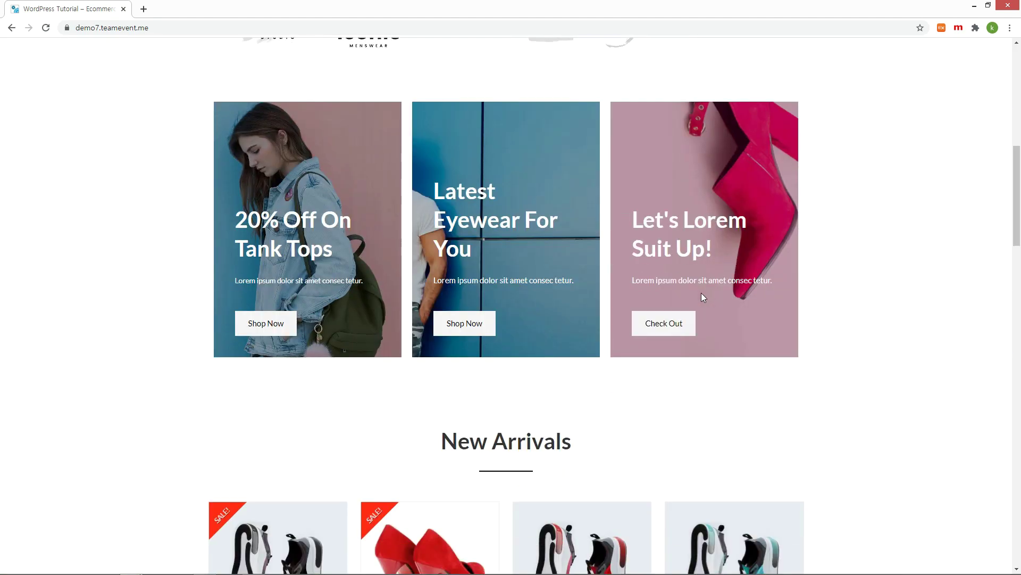
pyautogui.click(470, 327)
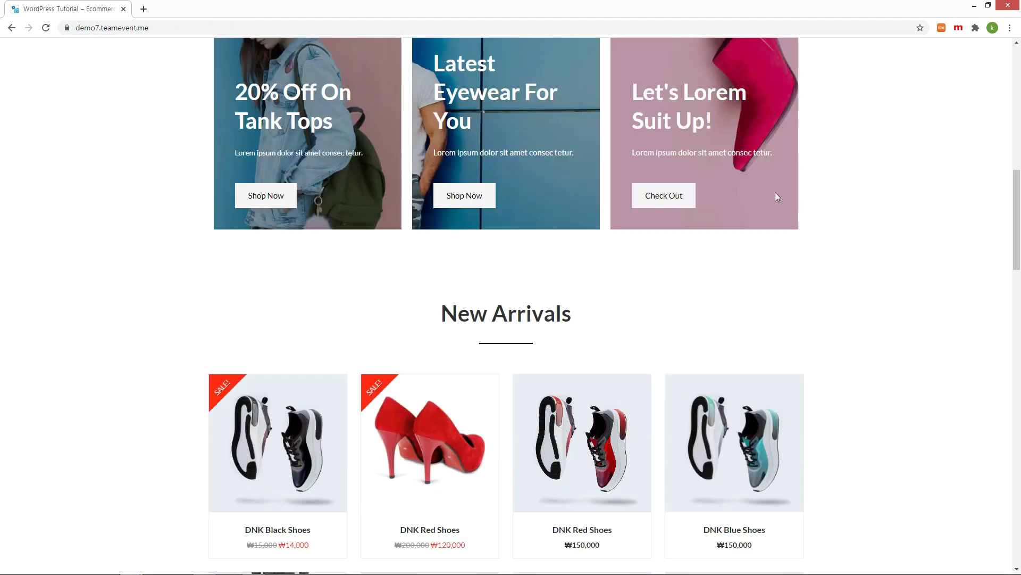
pyautogui.scroll(-10, 777, 197)
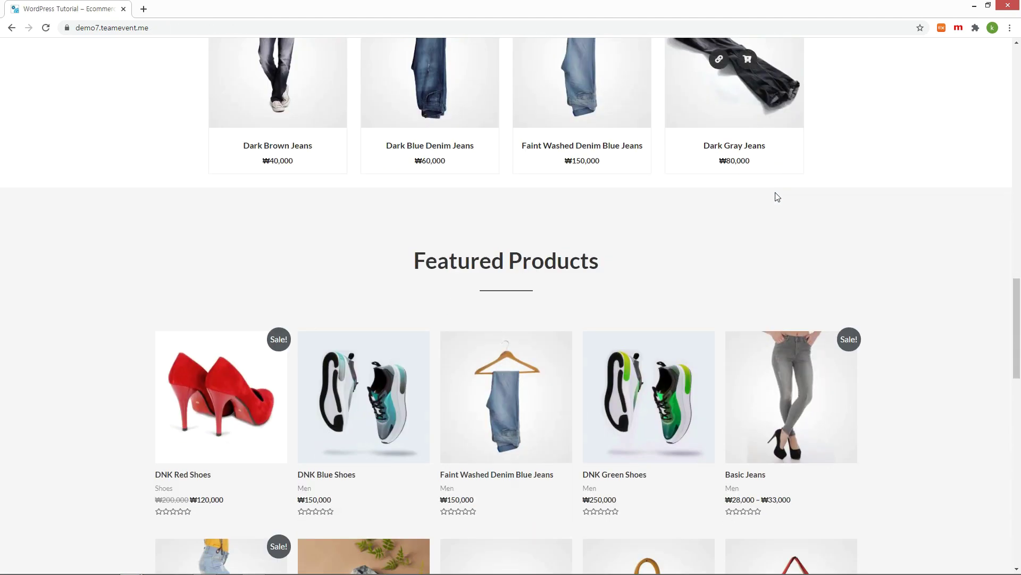
pyautogui.scroll(-15, 832, 312)
pyautogui.scroll(20, 846, 345)
pyautogui.moveTo(815, 90)
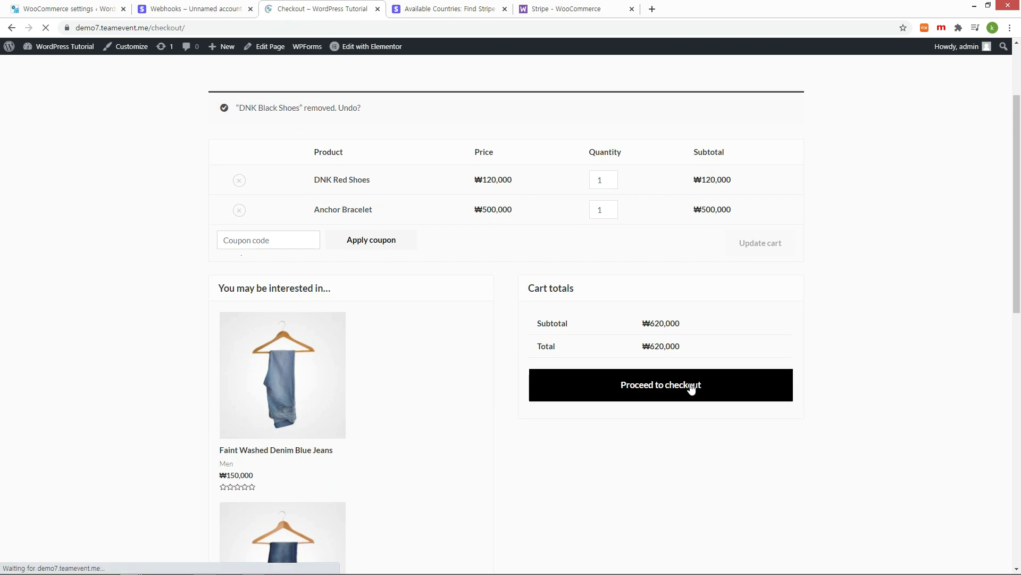
pyautogui.click(684, 389)
pyautogui.scroll(-2, 840, 367)
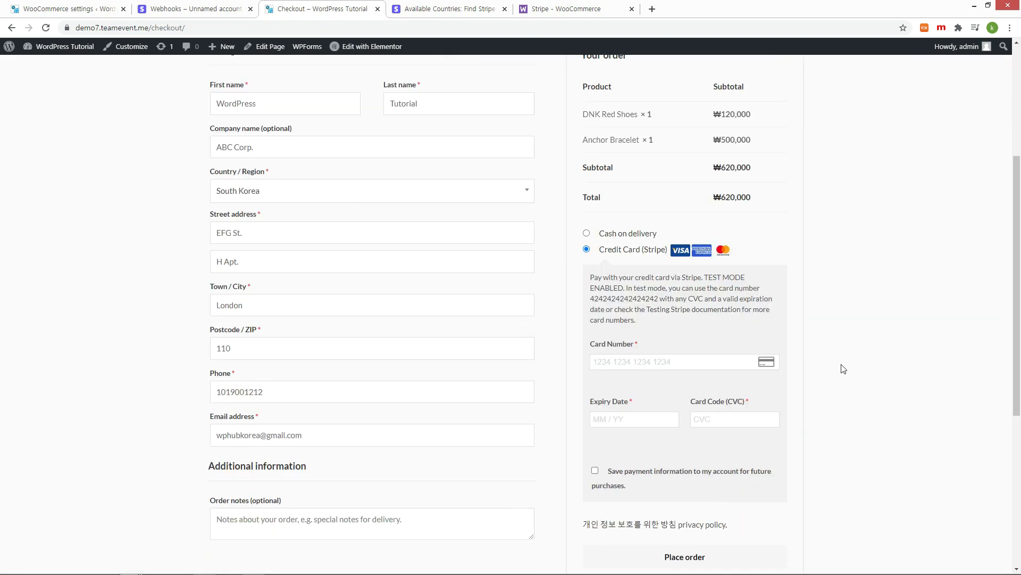
# Step: Pay with the copied Stripe test card number and 0125000 for expiry and CVC, and place the order
pyautogui.scroll(-2, 755, 346)
pyautogui.doubleClick(624, 210)
pyautogui.hotkey('ctrl', 'c')
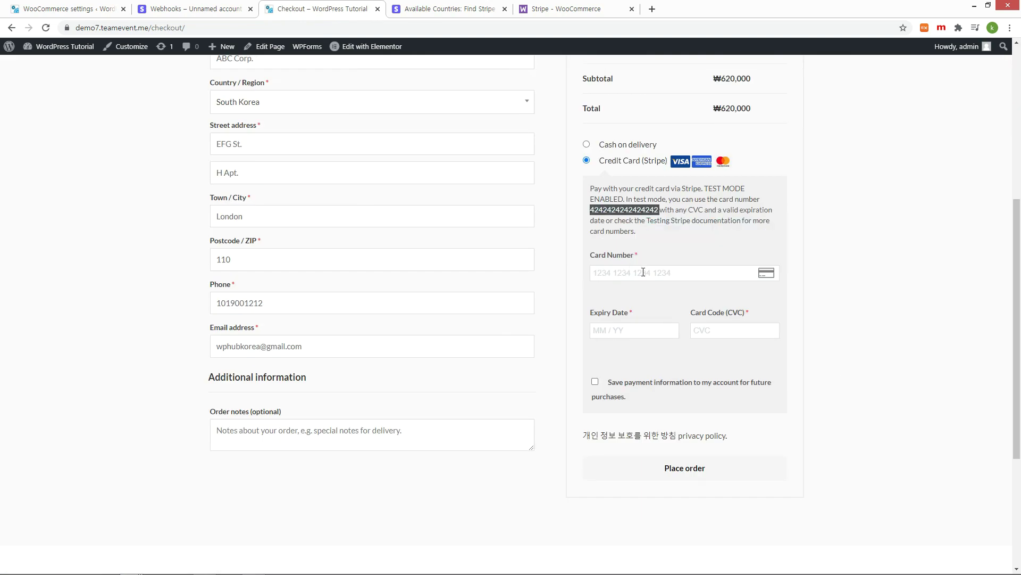
pyautogui.click(671, 273)
pyautogui.hotkey('ctrl', 'v')
pyautogui.write('0125000')
pyautogui.click(679, 471)
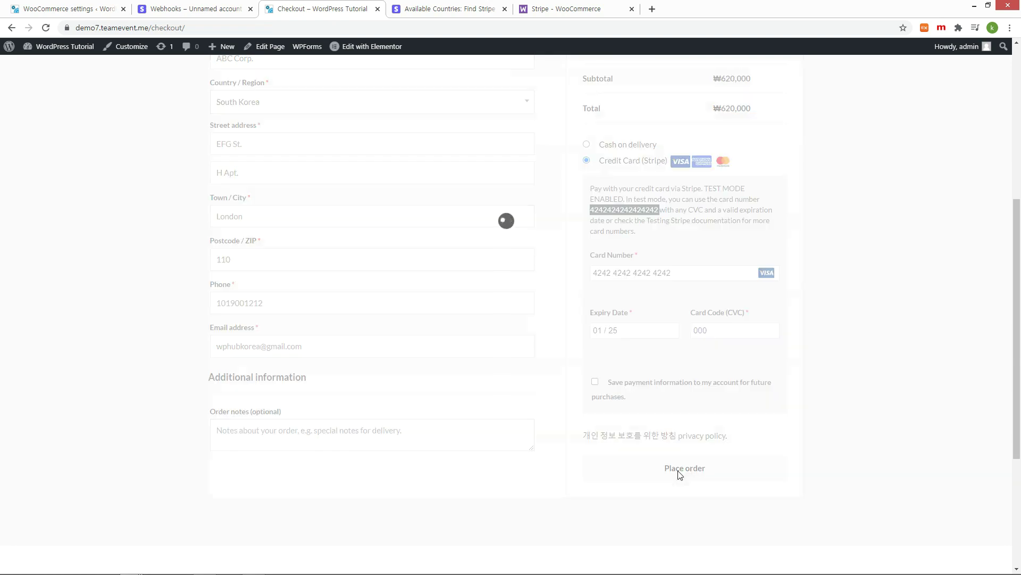
# Step: Open the newest order's details under My Account > Orders
pyautogui.scroll(3, 780, 354)
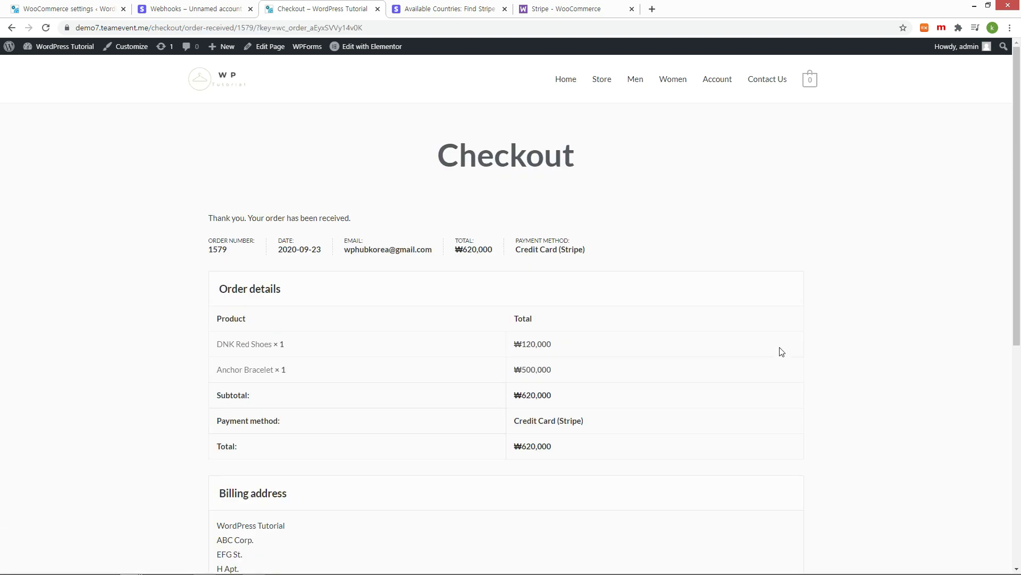
pyautogui.click(717, 79)
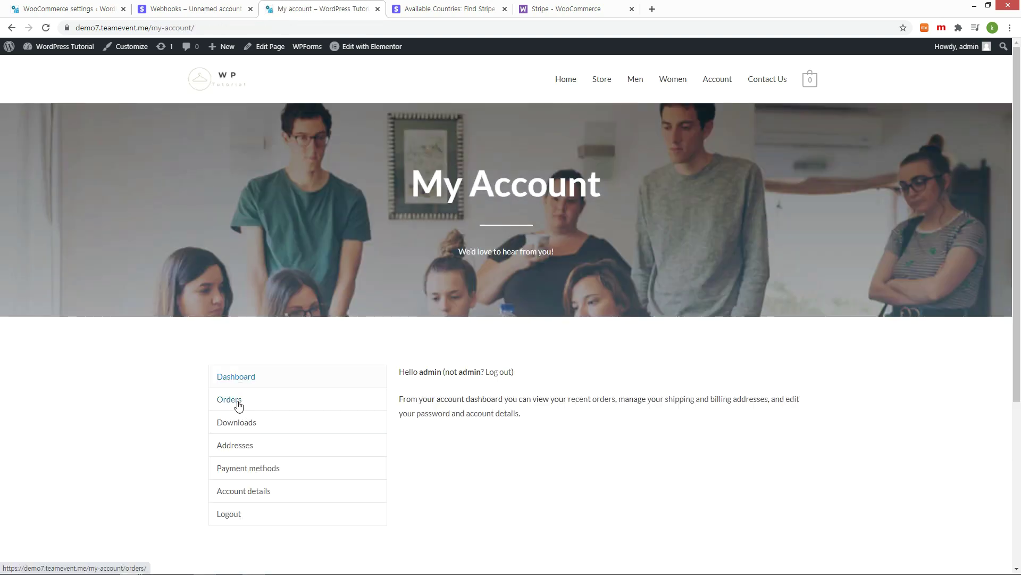
pyautogui.click(236, 405)
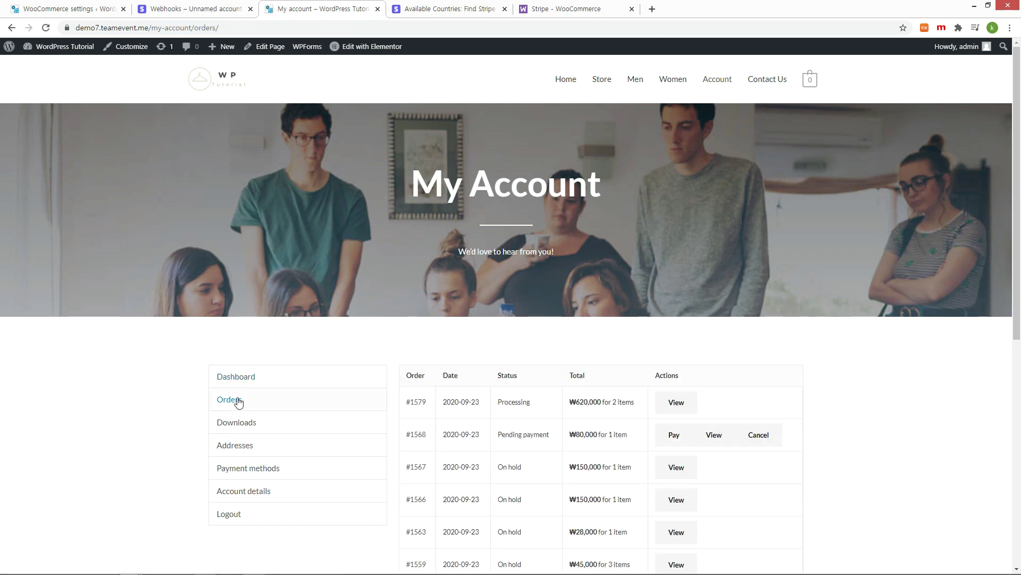
pyautogui.click(674, 402)
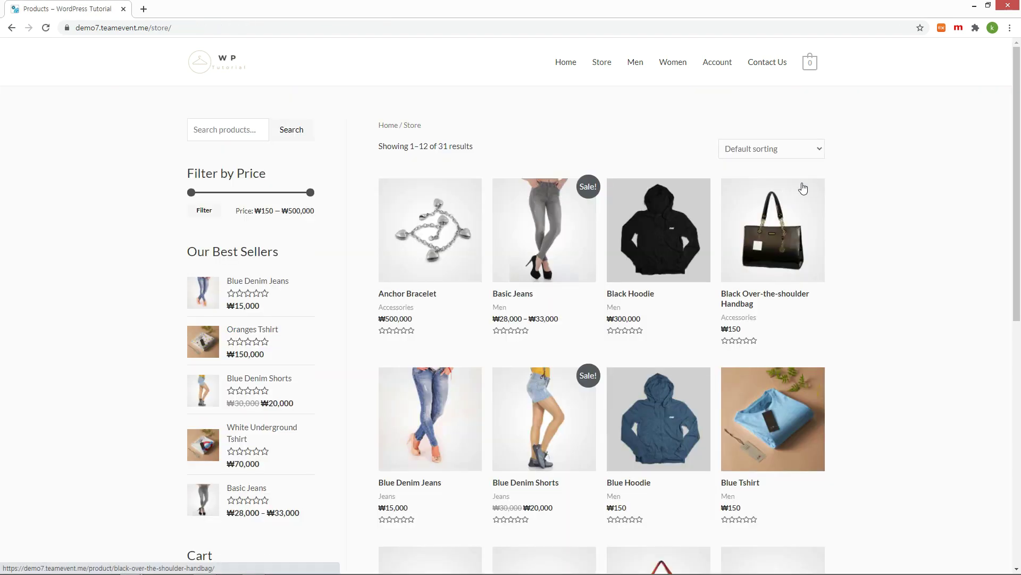
# Step: Narrow the price filter to ₩150 — ₩91,640 and search the products for 'jeans'
pyautogui.moveTo(308, 194); pyautogui.dragTo(211, 199)
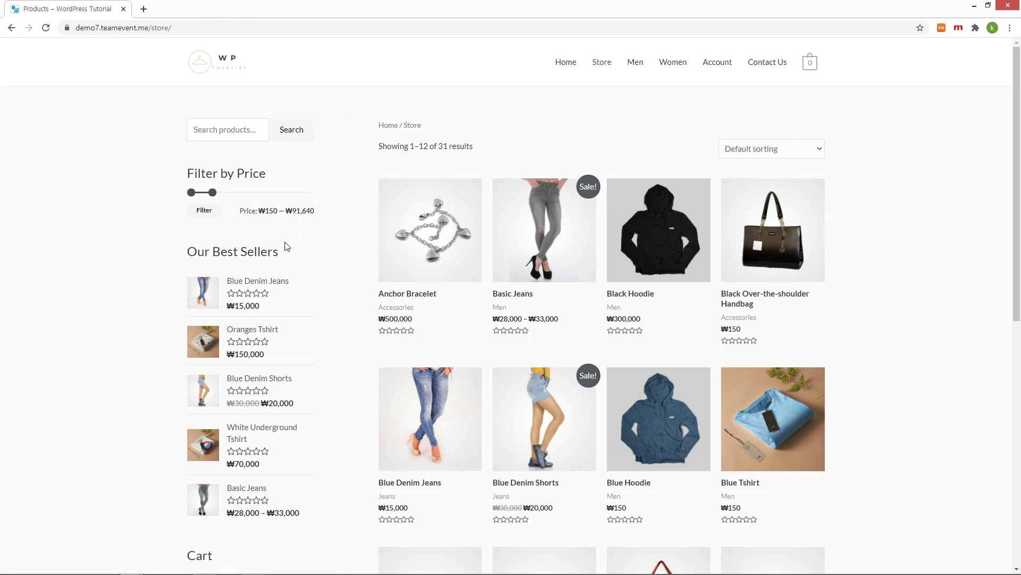
pyautogui.click(756, 150)
pyautogui.click(269, 138)
pyautogui.write('jeans')
pyautogui.press('Return')
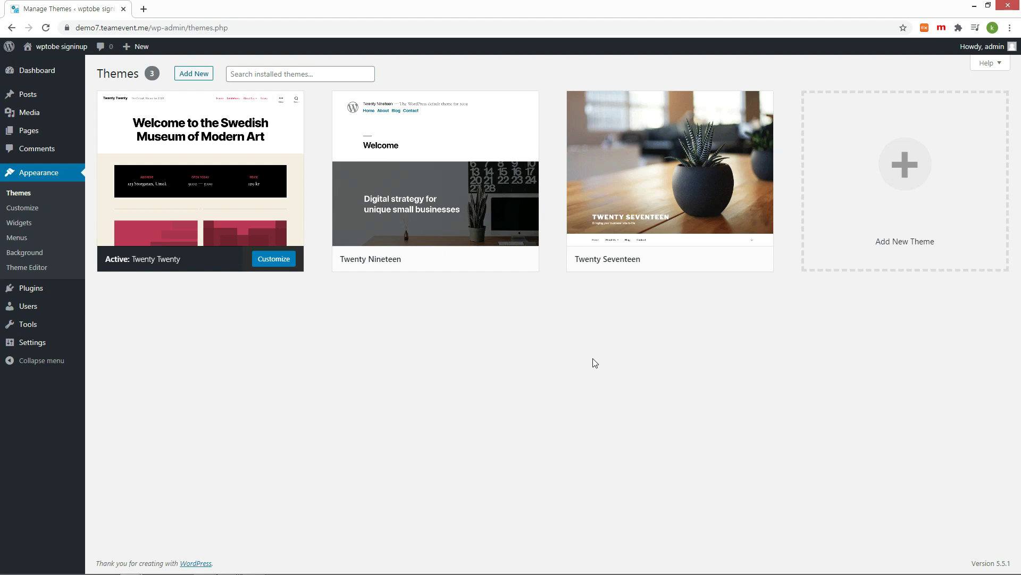
# Step: In General Settings, set the site title to 'WordPress Tutorial' and the tagline to 'Ecommerce'
pyautogui.moveTo(41, 323)
pyautogui.moveTo(32, 342)
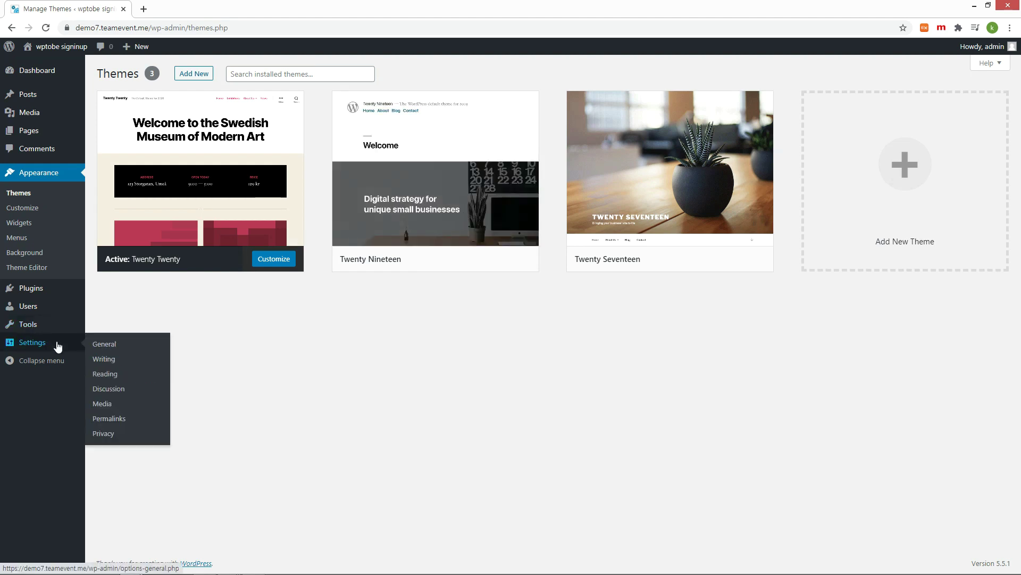
pyautogui.click(101, 345)
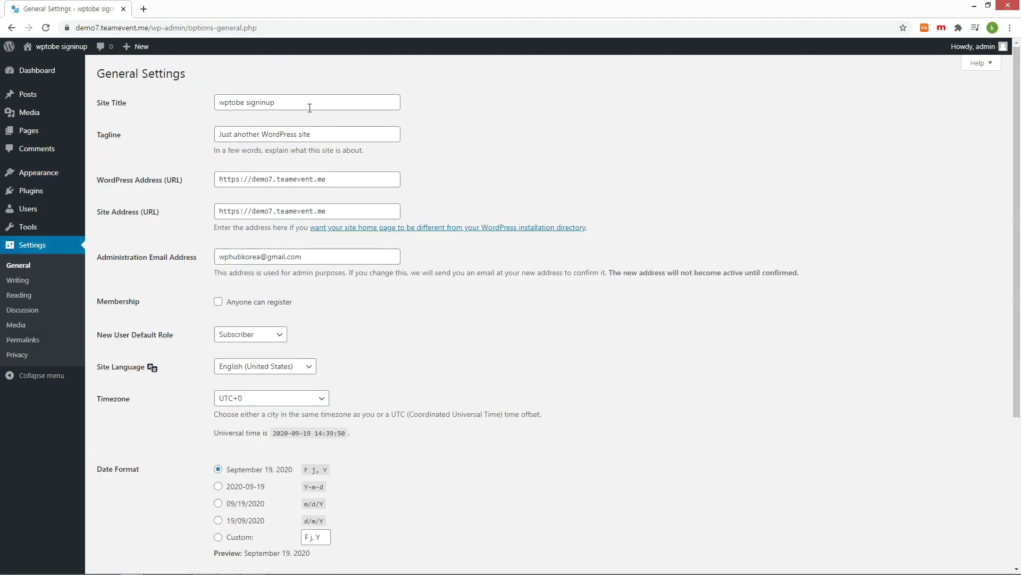
pyautogui.moveTo(311, 104); pyautogui.dragTo(219, 102)
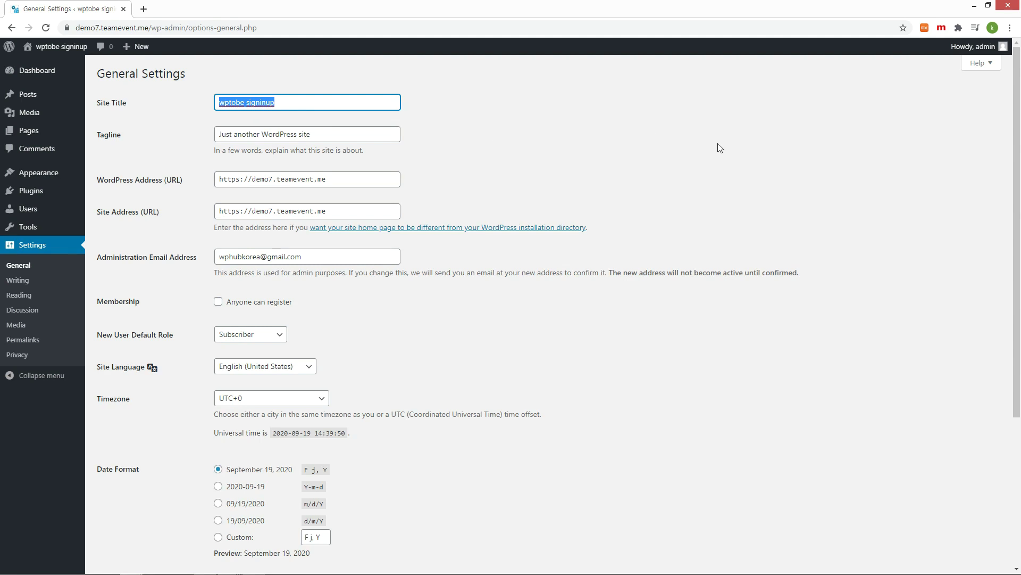
pyautogui.write('WordPress ')
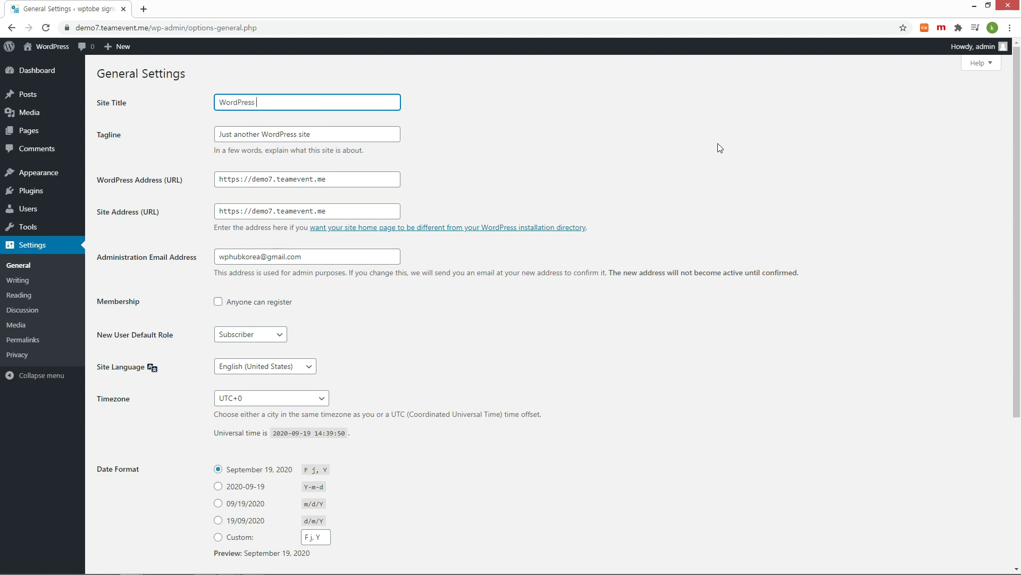
pyautogui.write('Tutorial')
pyautogui.press('Tab')
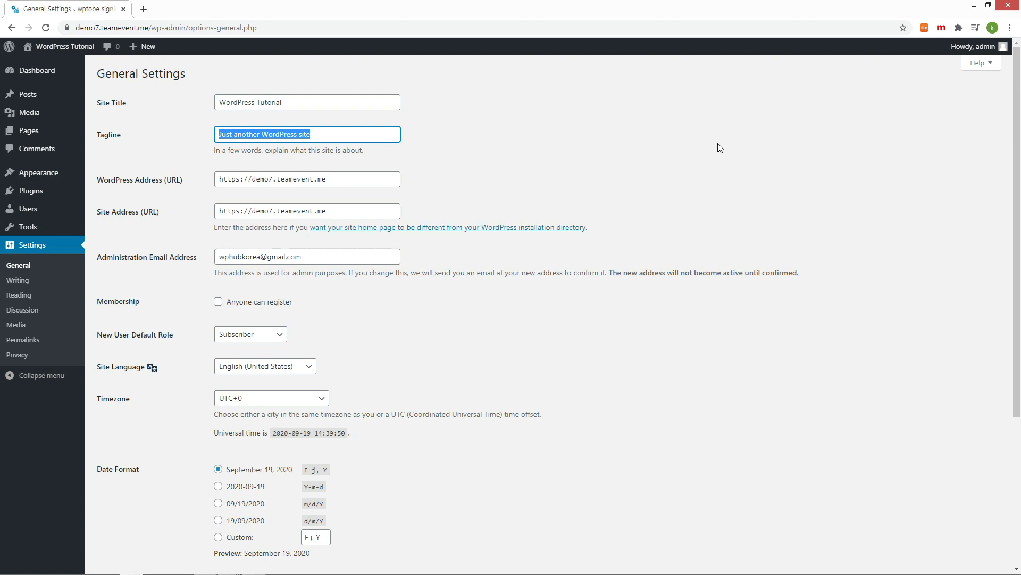
pyautogui.write('Ecommerce')
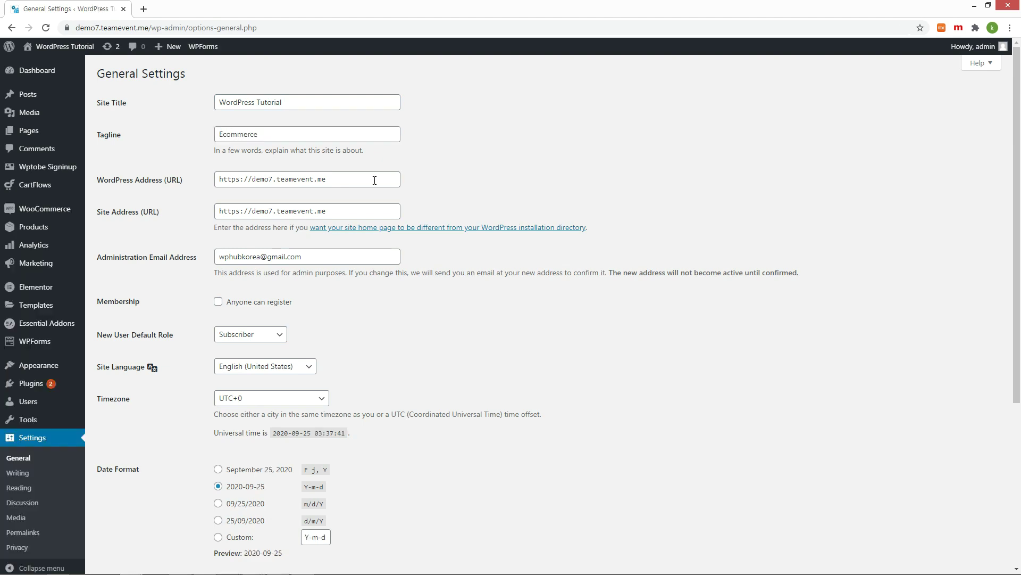
pyautogui.click(375, 179)
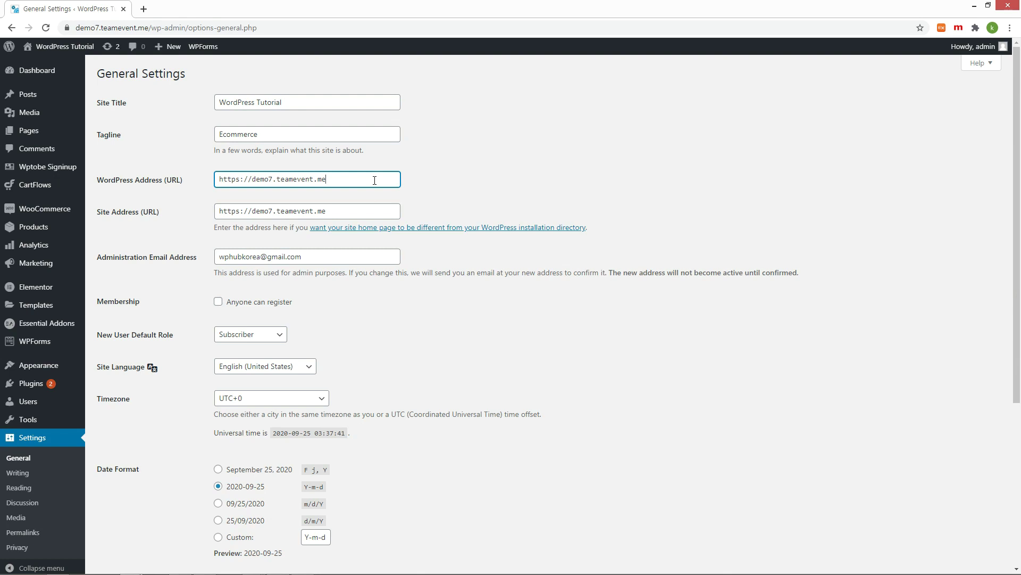
pyautogui.moveTo(375, 180); pyautogui.dragTo(200, 181)
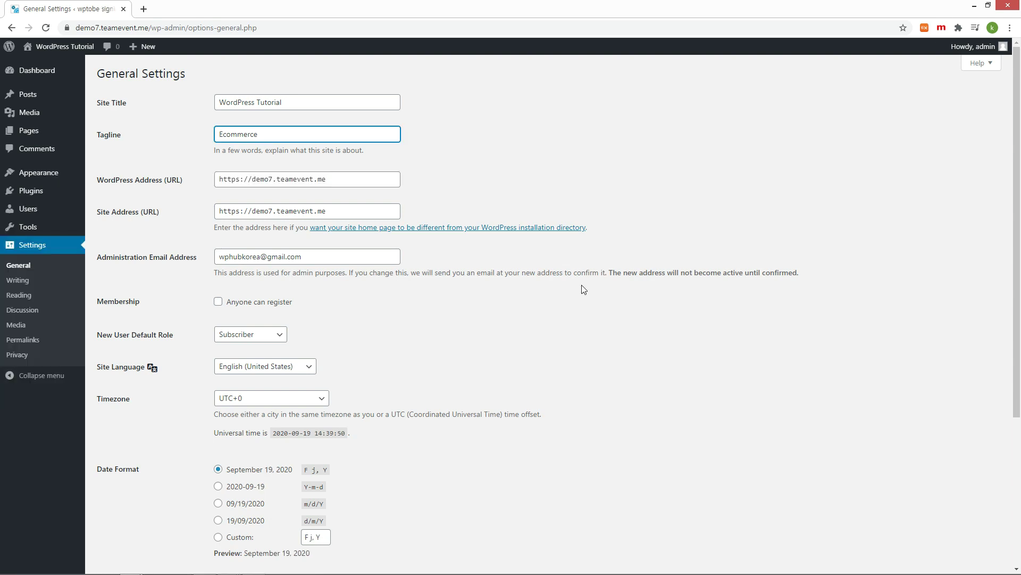
# Step: Choose the 2020-09-19 date format and the 2:39 PM time format, and save
pyautogui.scroll(-2, 670, 411)
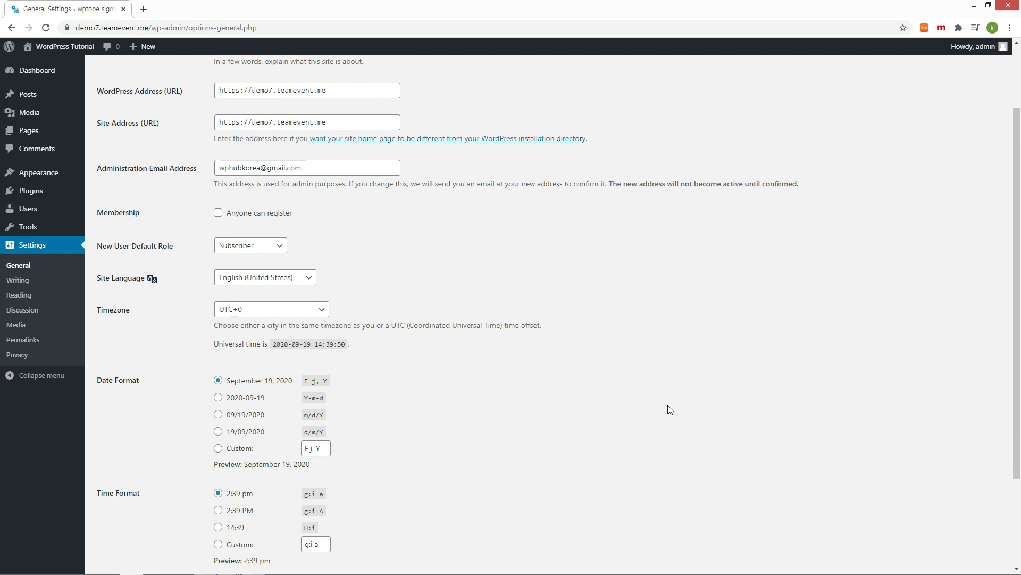
pyautogui.click(219, 398)
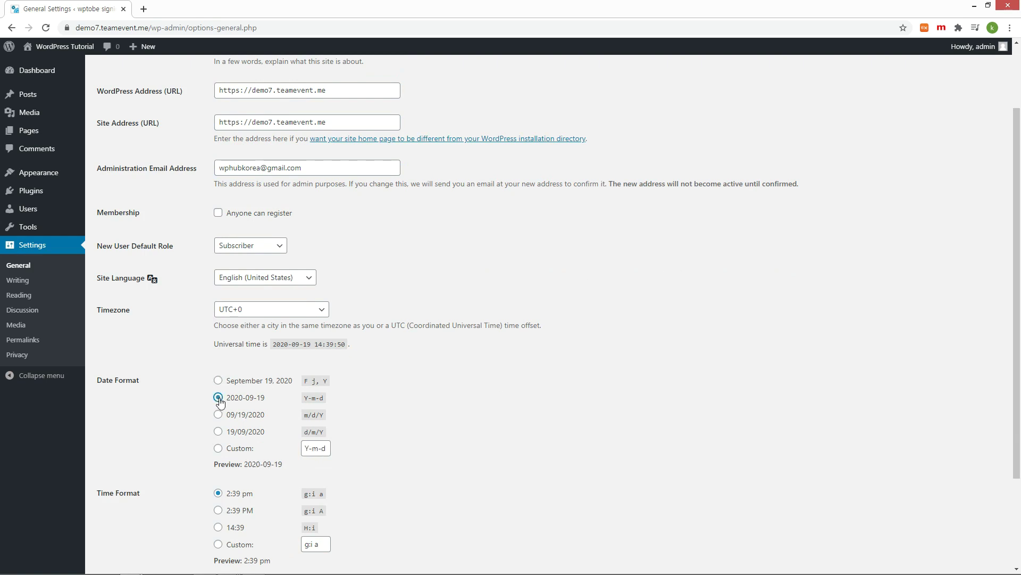
pyautogui.scroll(-2, 219, 431)
pyautogui.click(218, 422)
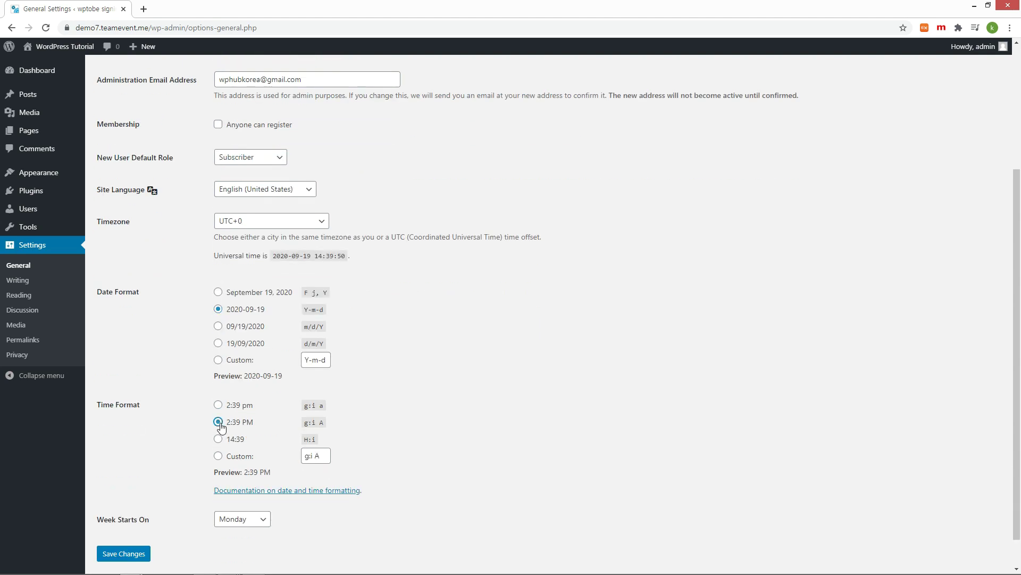
pyautogui.scroll(-1, 181, 422)
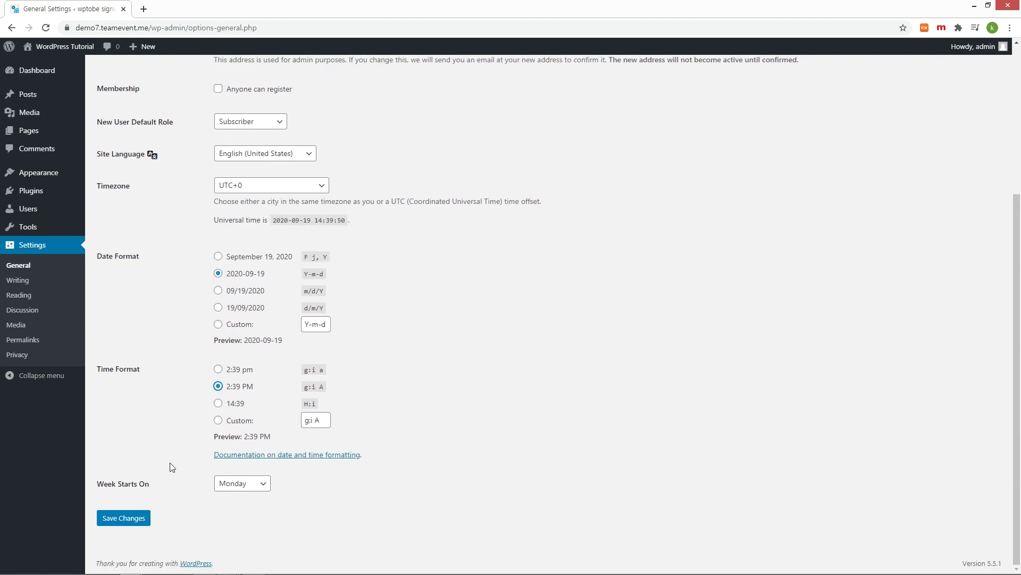
pyautogui.click(120, 519)
# Step: Switch permalinks to the Post name structure and save
pyautogui.click(34, 340)
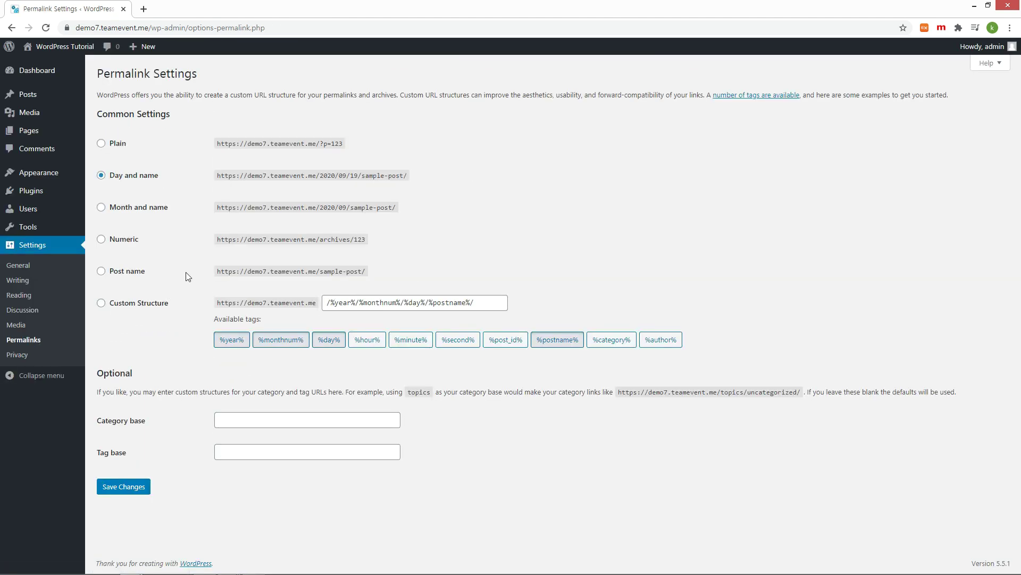
pyautogui.click(126, 272)
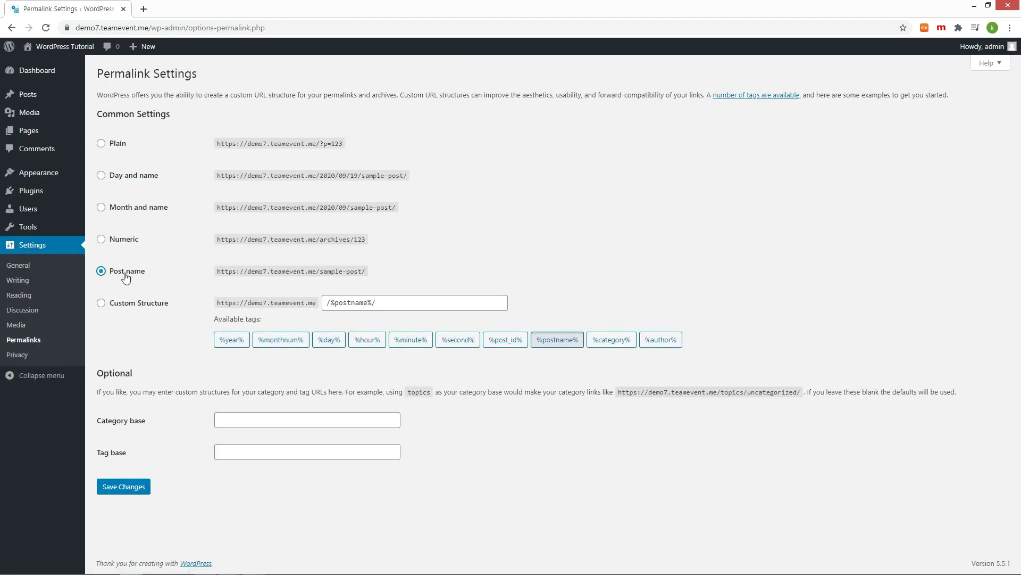
pyautogui.click(134, 488)
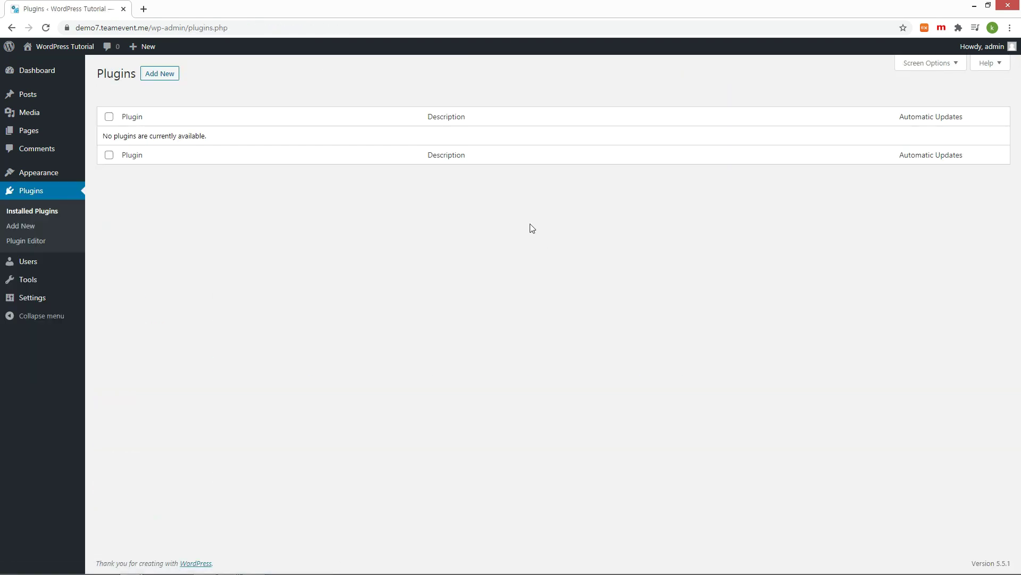
# Step: Search 'woocommerce' under Add New Plugins, install and activate it, and choose 'Not right now' in the wizard
pyautogui.click(160, 74)
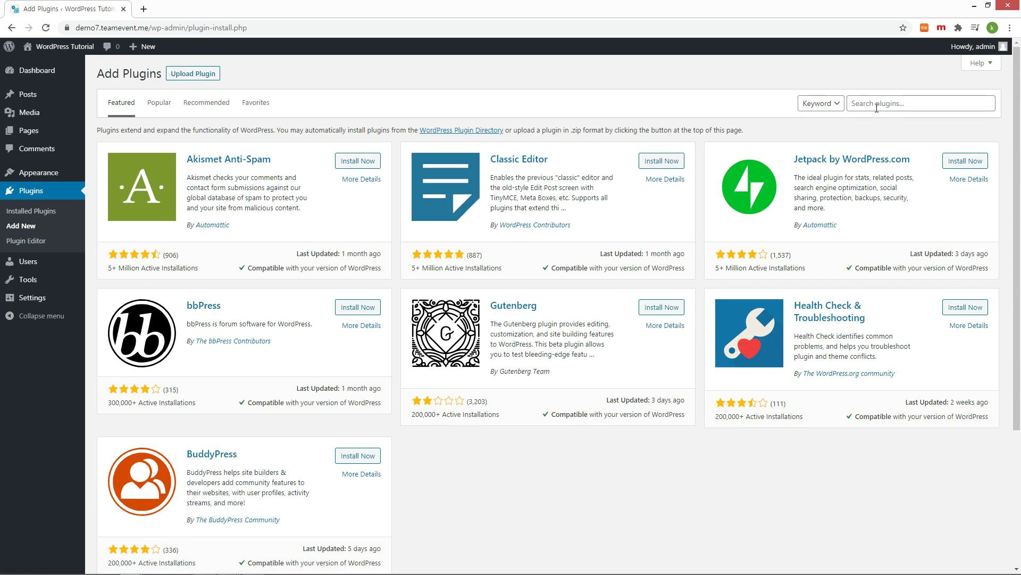
pyautogui.click(877, 104)
pyautogui.write('woocommerce')
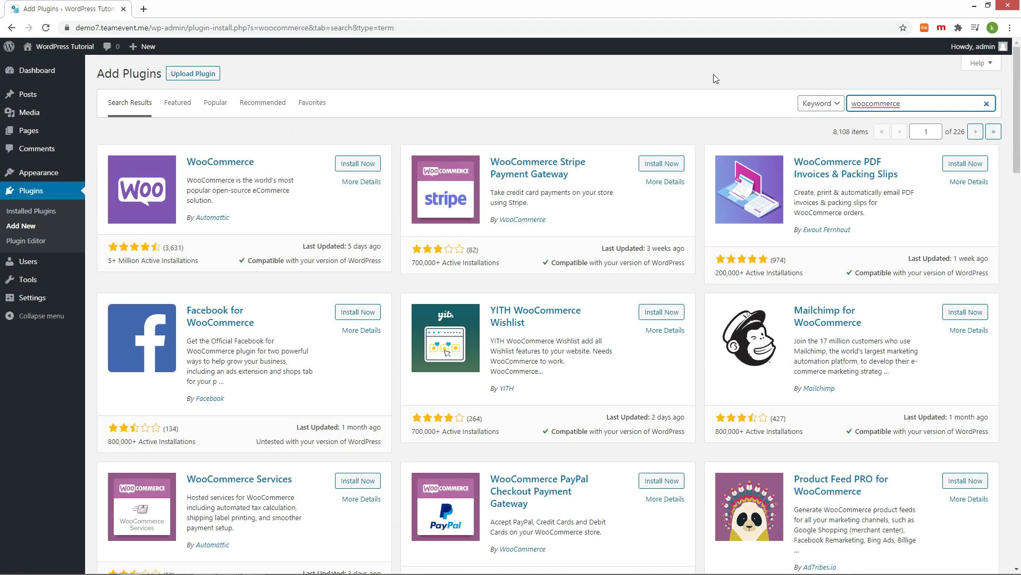
pyautogui.click(373, 163)
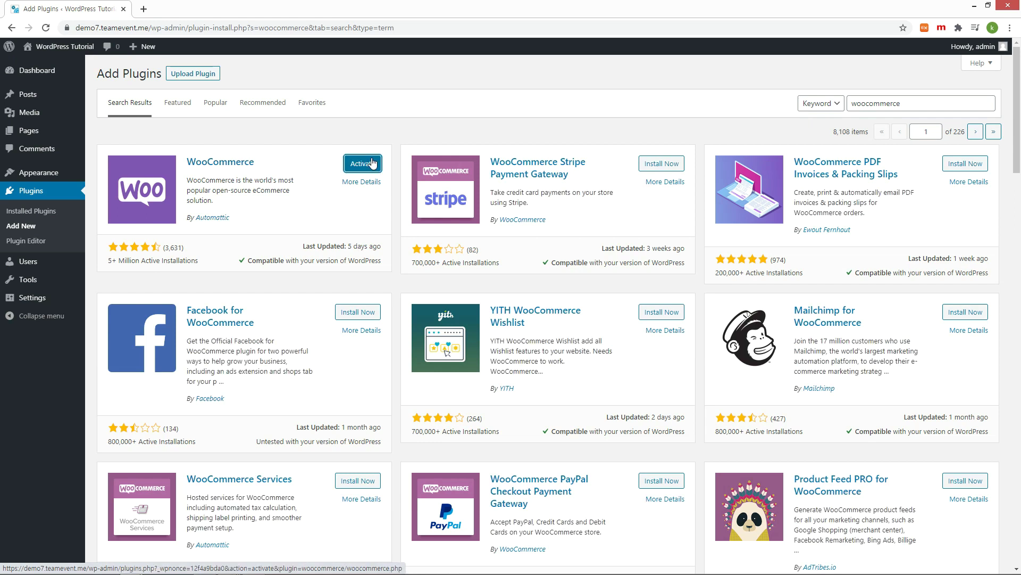
pyautogui.click(354, 165)
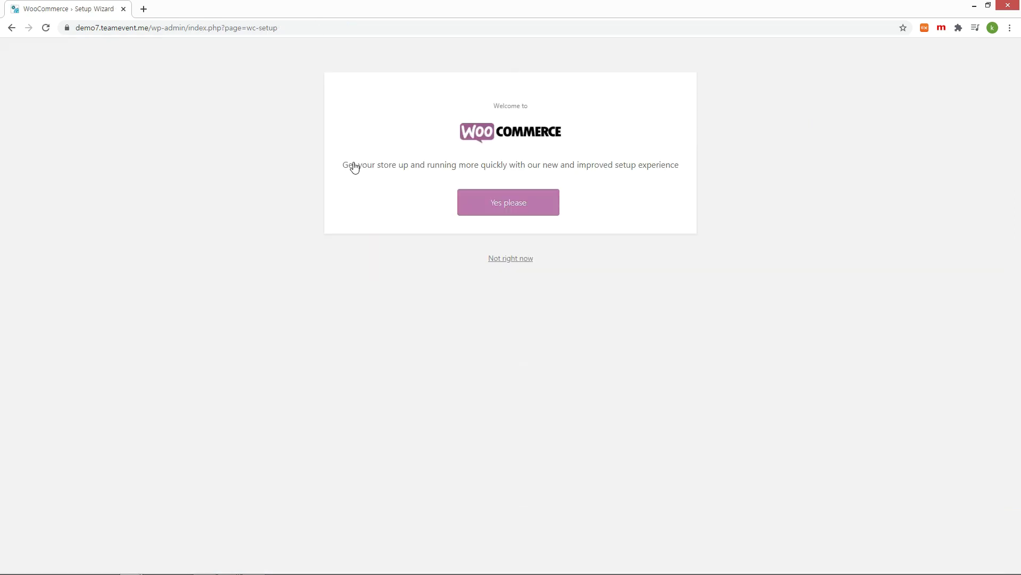
pyautogui.click(519, 263)
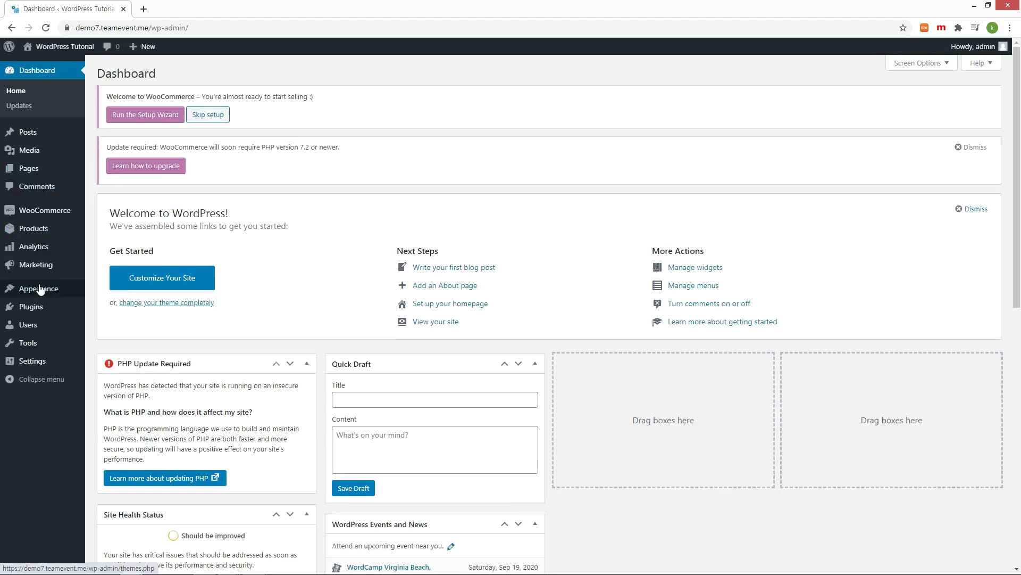
# Step: Search 'astra' under Add New Themes, then install and activate the Astra theme
pyautogui.moveTo(42, 297)
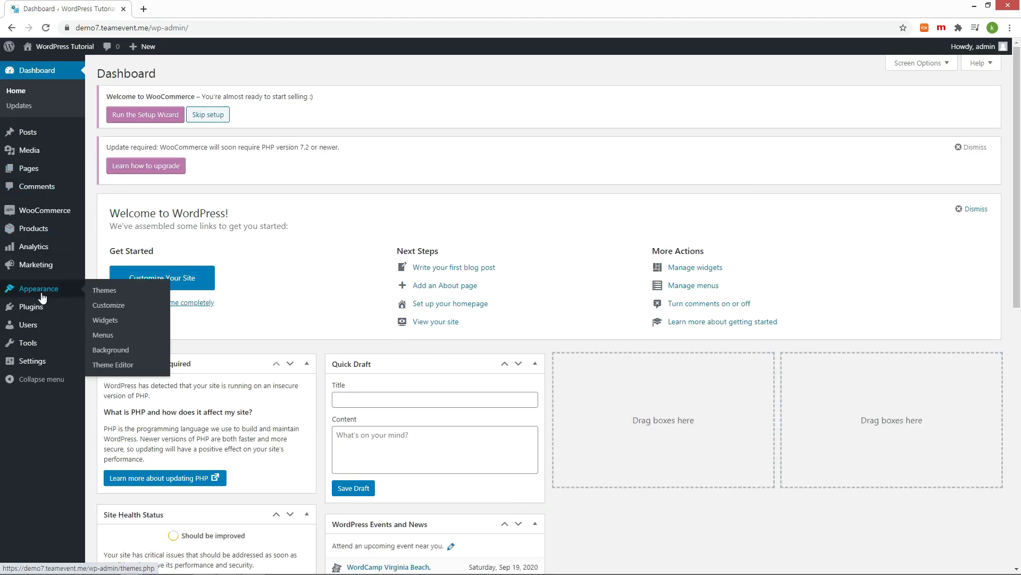
pyautogui.click(105, 292)
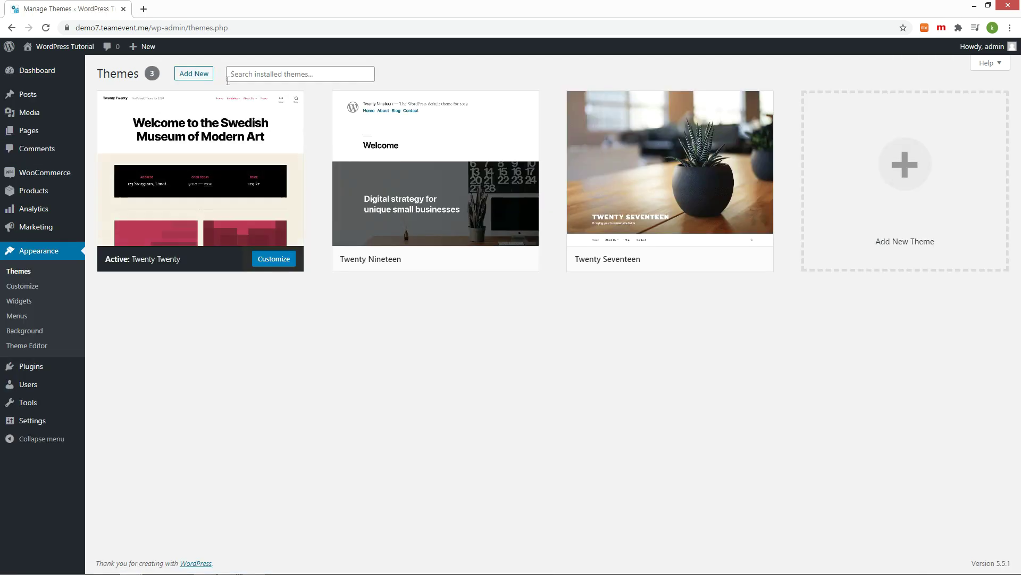
pyautogui.click(206, 80)
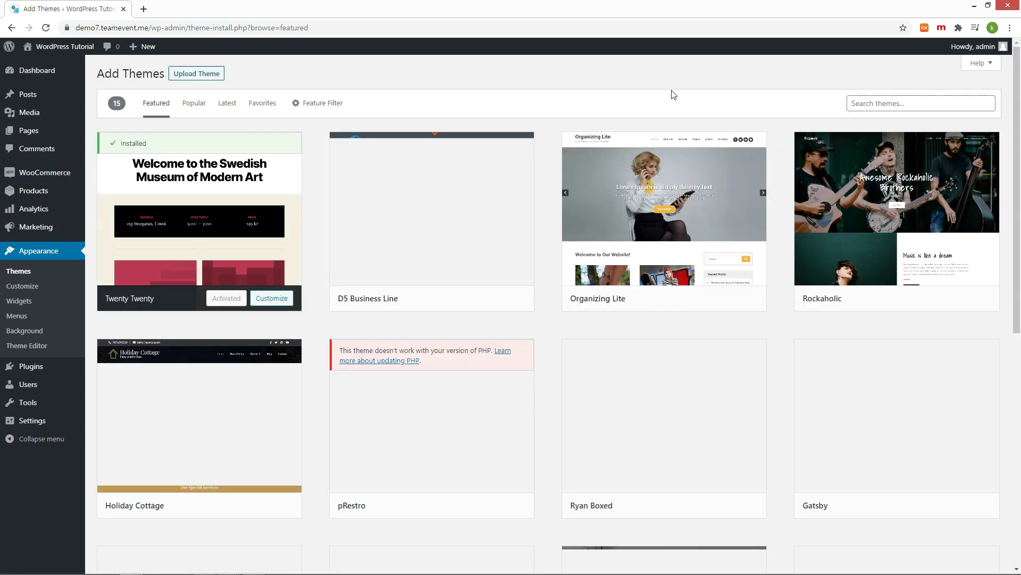
pyautogui.click(877, 105)
pyautogui.write('astra')
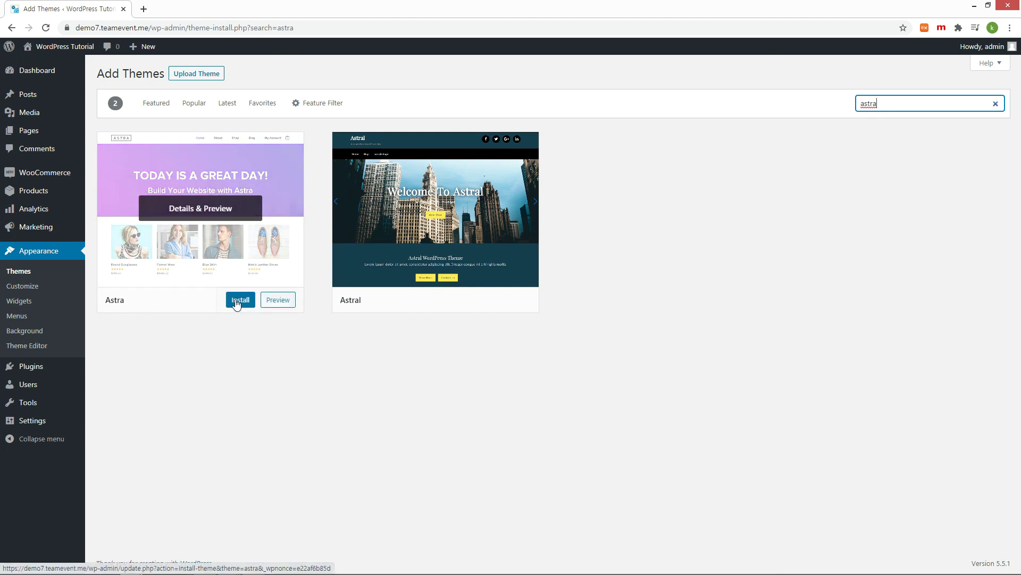
pyautogui.click(241, 300)
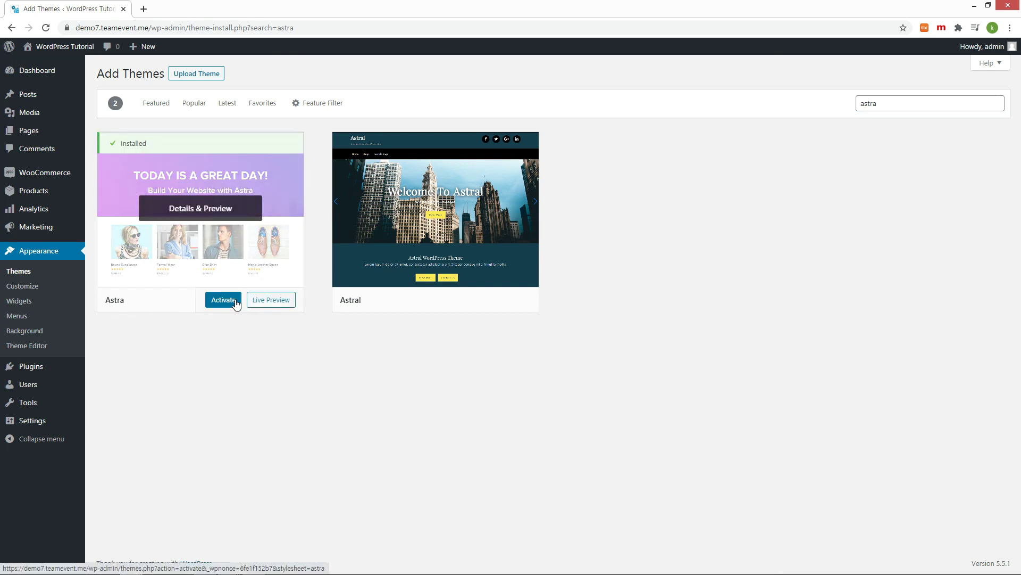
pyautogui.click(223, 300)
# Step: Compare the front page across tabs, reloading to show the Astra layout, then return to theme management
pyautogui.click(186, 10)
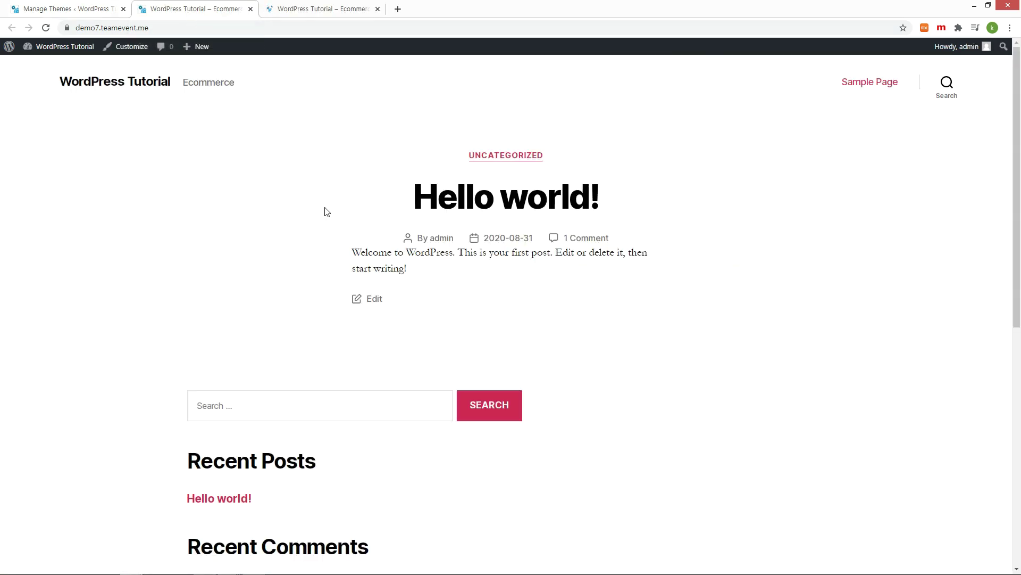
pyautogui.scroll(-8, 316, 211)
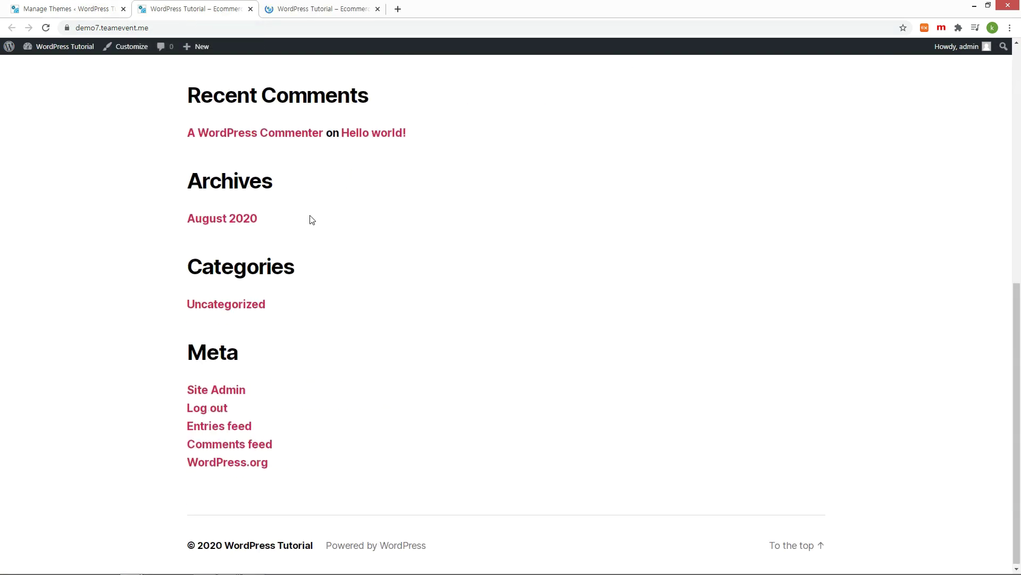
pyautogui.scroll(8, 308, 219)
pyautogui.click(318, 13)
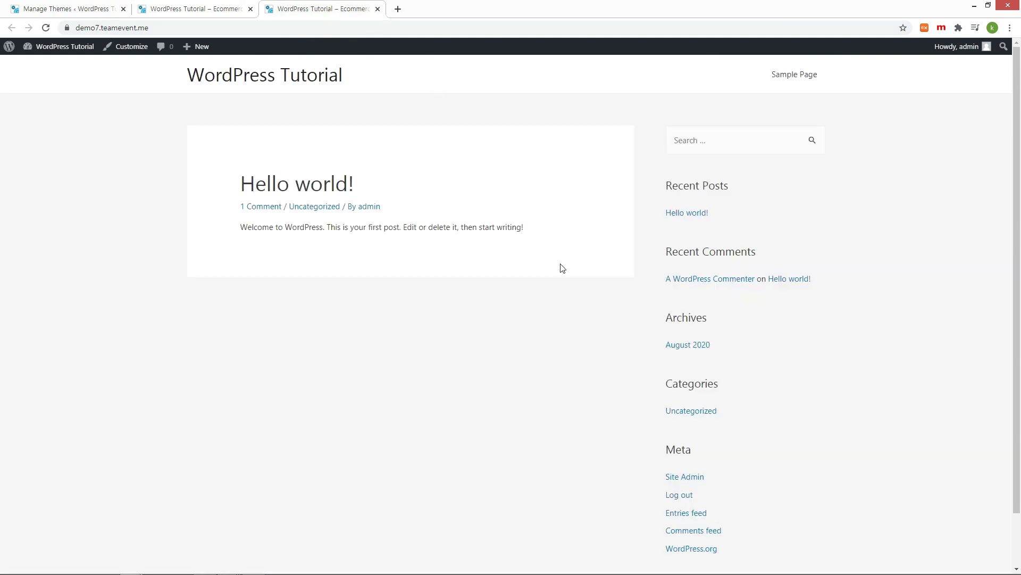
pyautogui.scroll(-2, 561, 268)
pyautogui.scroll(2, 558, 267)
pyautogui.click(187, 12)
pyautogui.press('F5')
pyautogui.hotkey('ctrl', '1')
pyautogui.press('F5')
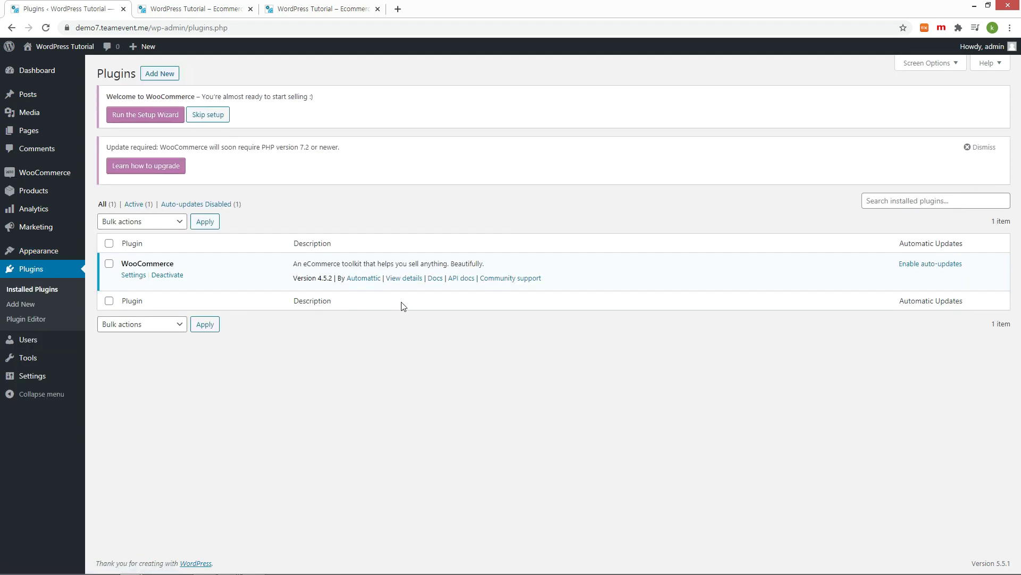
pyautogui.click(163, 74)
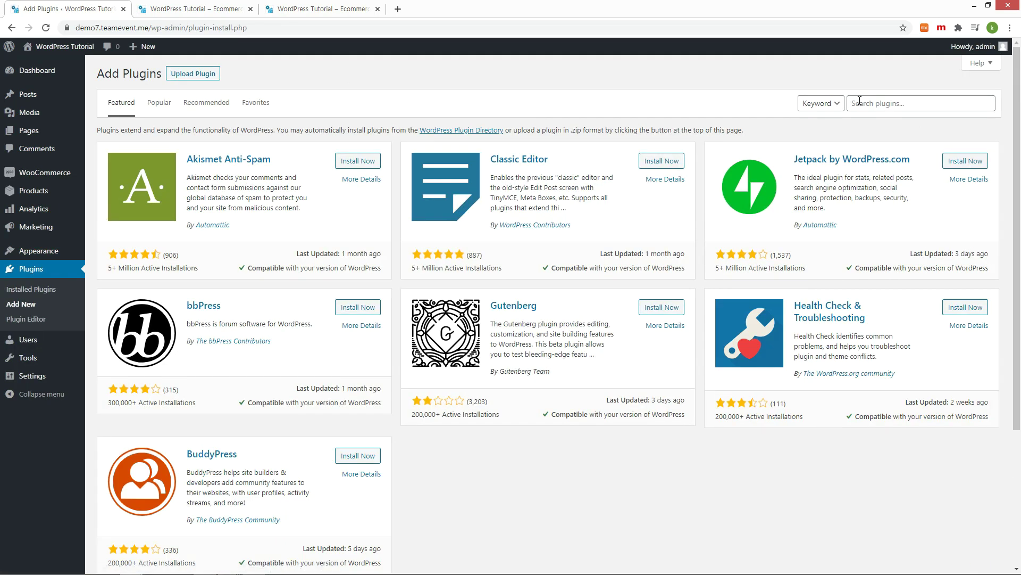
# Step: Search 'elemen' and install the Elementor Website Builder plugin
pyautogui.click(861, 102)
pyautogui.write('elementor')
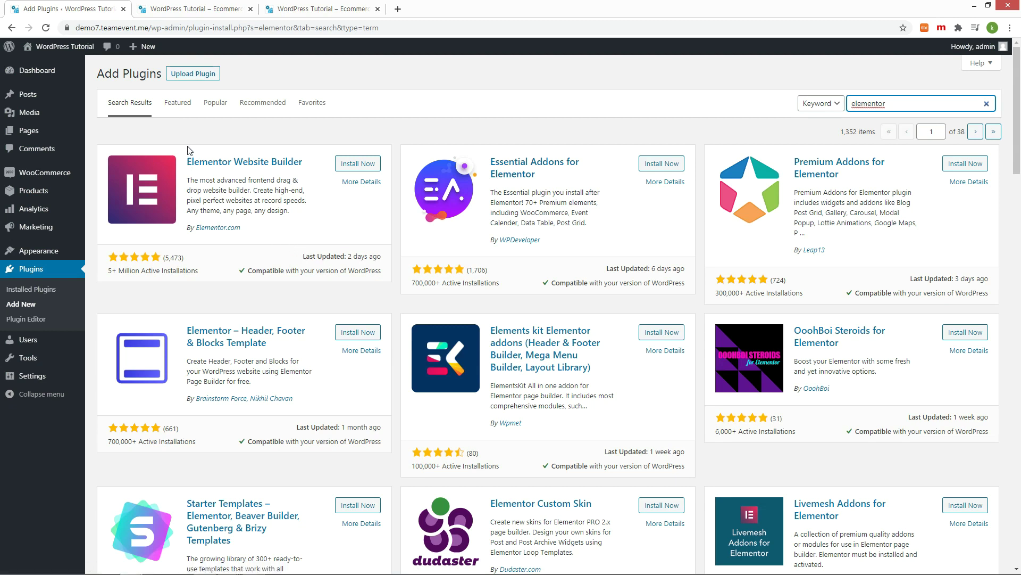
pyautogui.moveTo(188, 161); pyautogui.dragTo(303, 161)
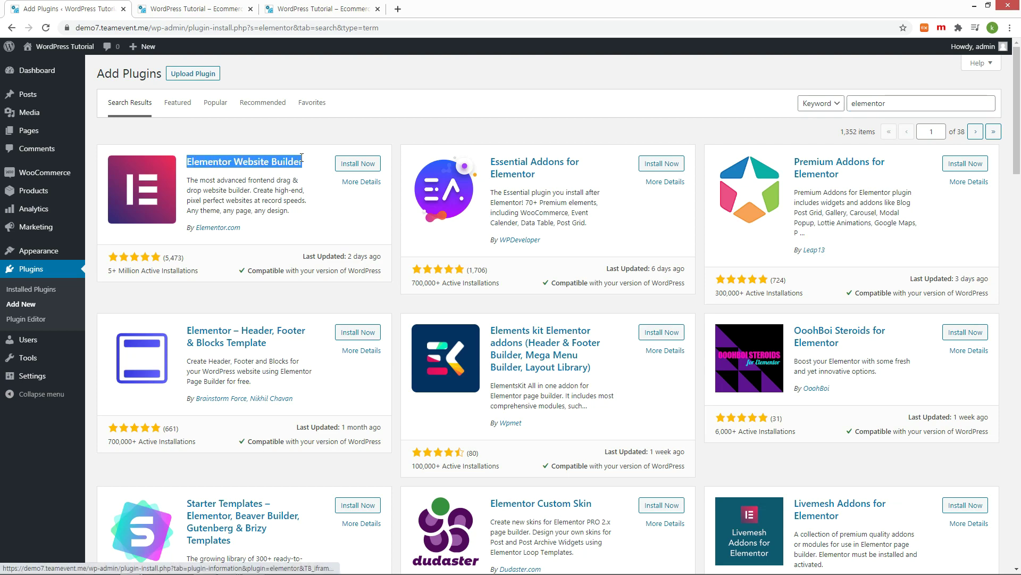
pyautogui.click(353, 168)
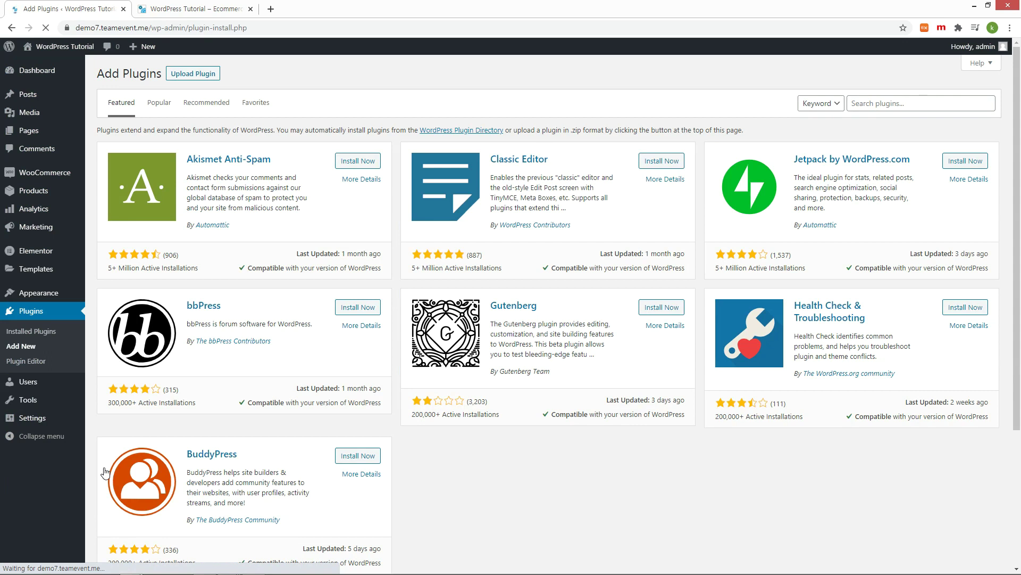
# Step: Search for Starter Templates, then install and activate that plugin
pyautogui.click(901, 105)
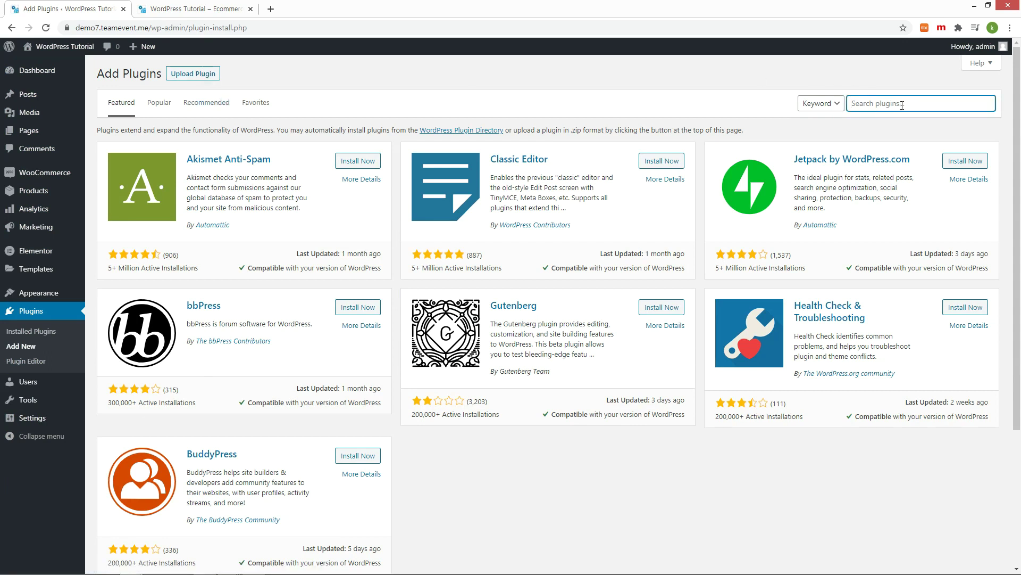
pyautogui.write('Starter templates')
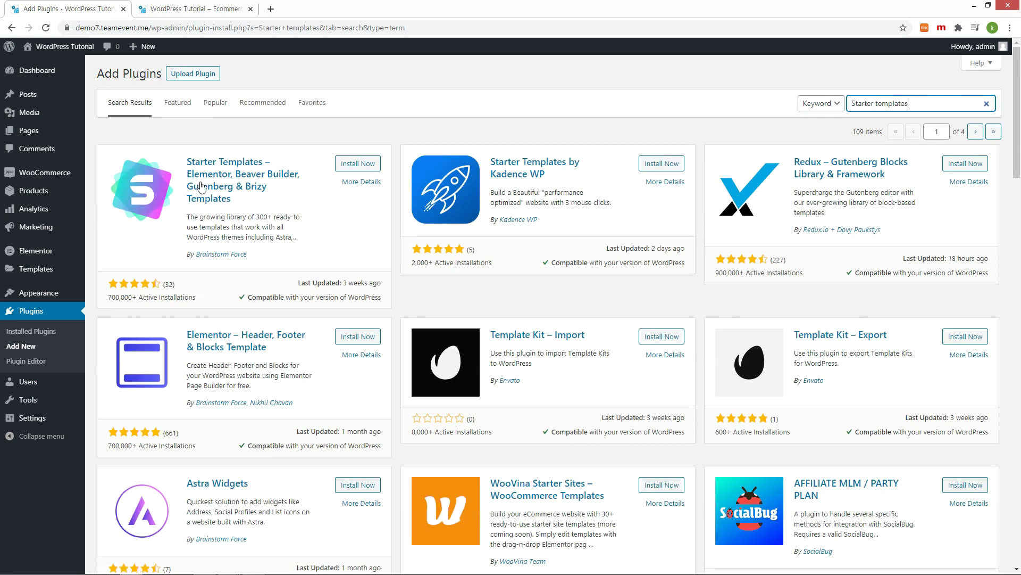
pyautogui.moveTo(187, 161); pyautogui.dragTo(232, 174)
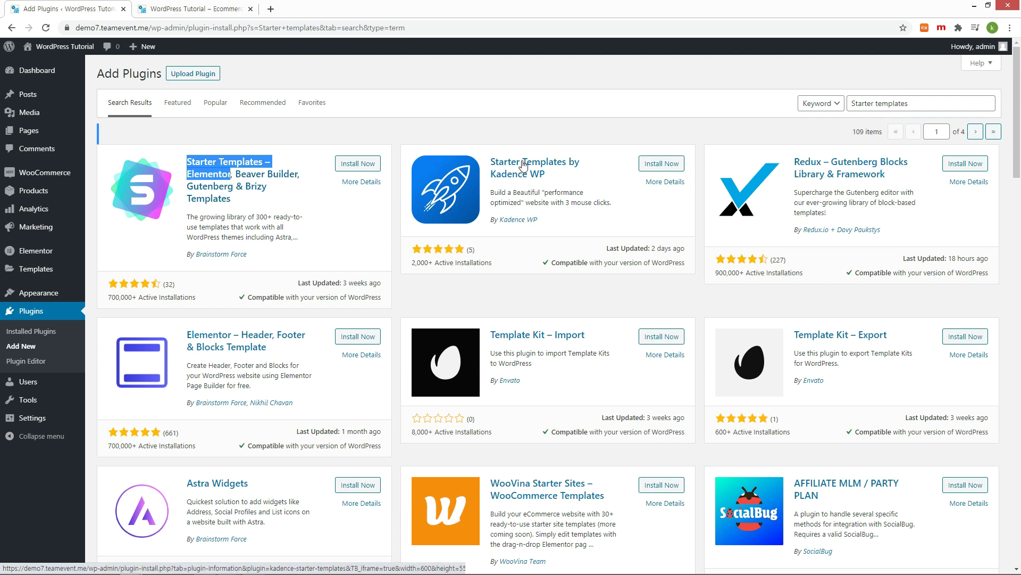
pyautogui.click(357, 164)
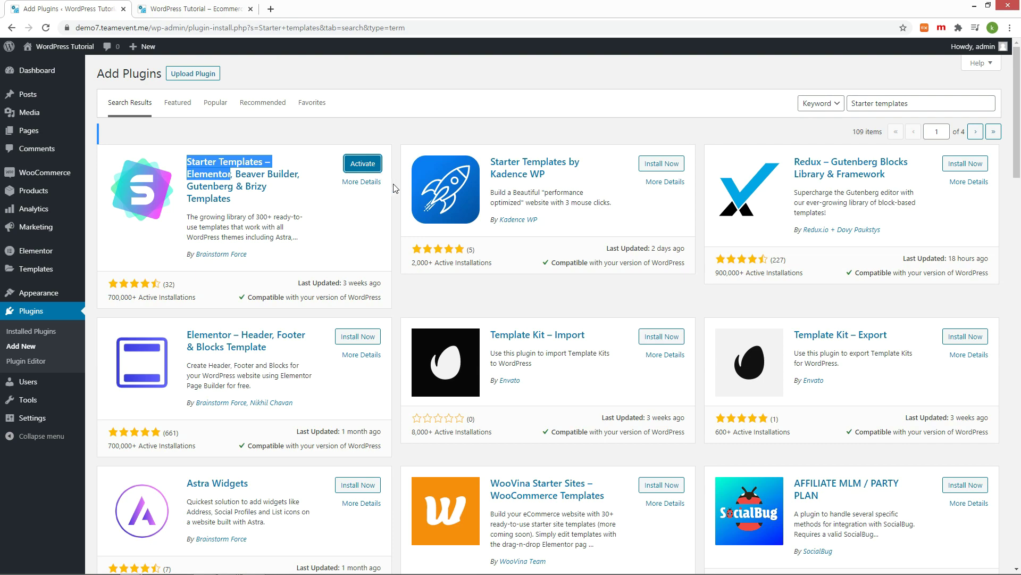
pyautogui.click(372, 168)
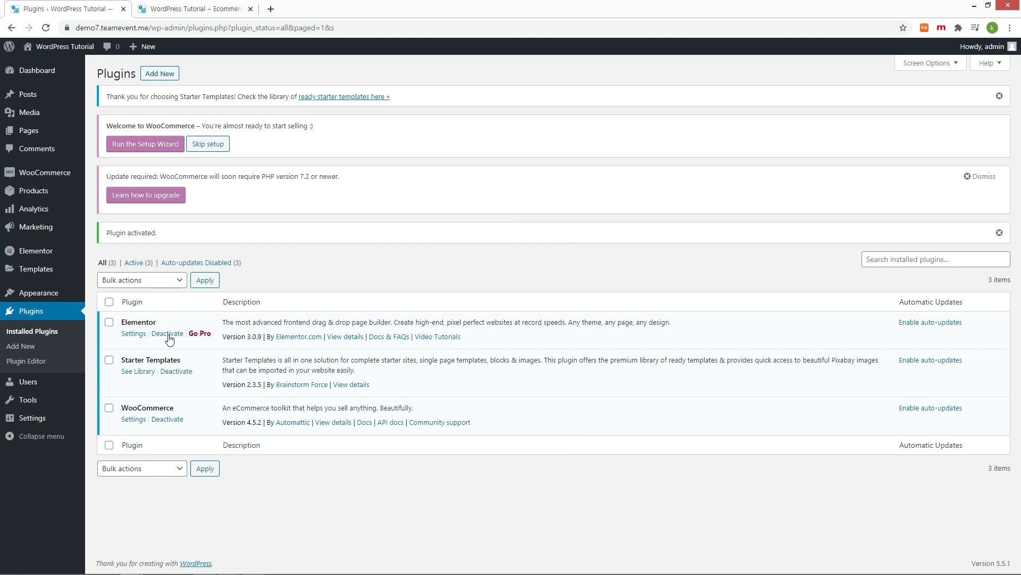
pyautogui.moveTo(55, 299)
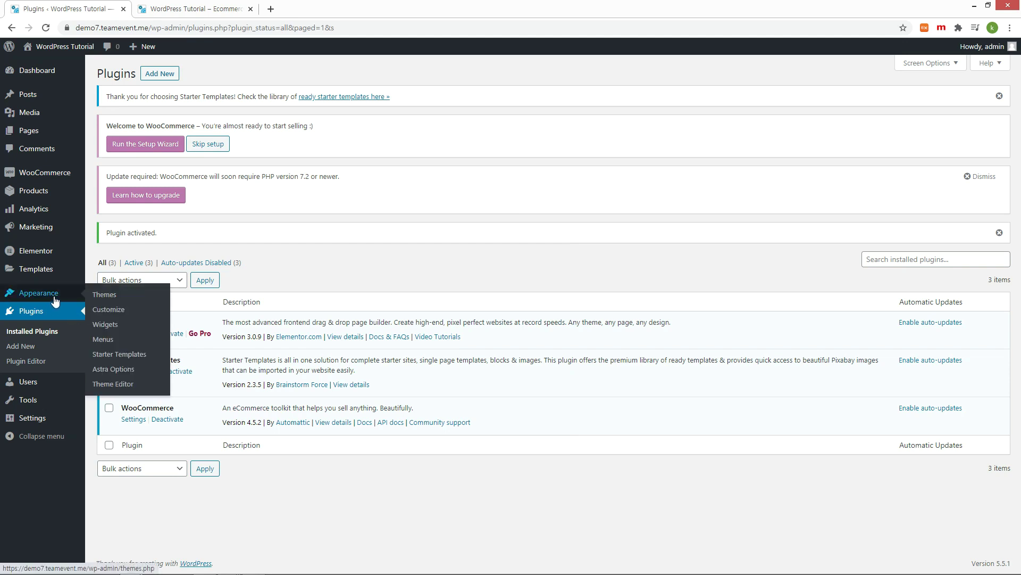
pyautogui.click(137, 357)
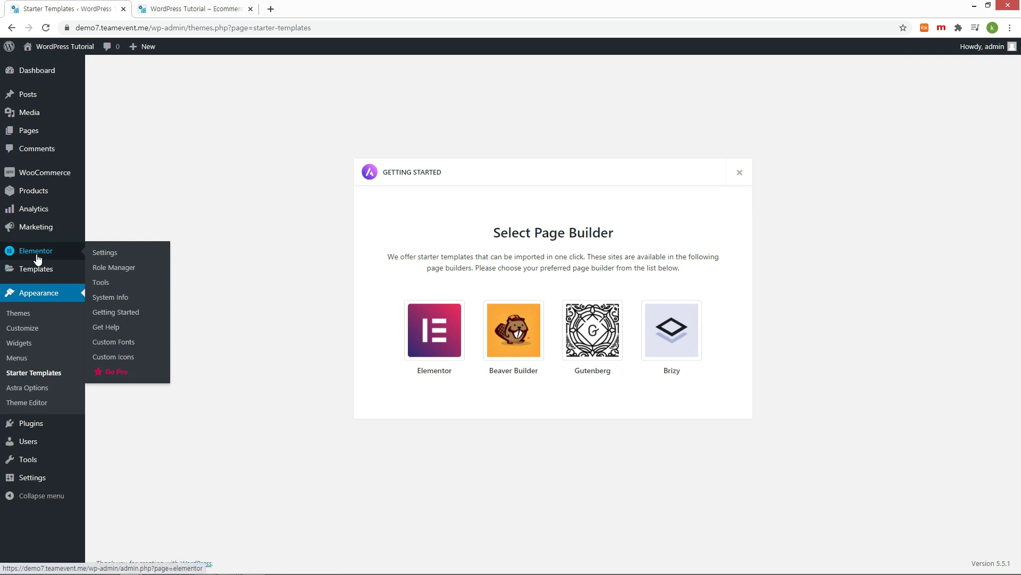
pyautogui.click(435, 337)
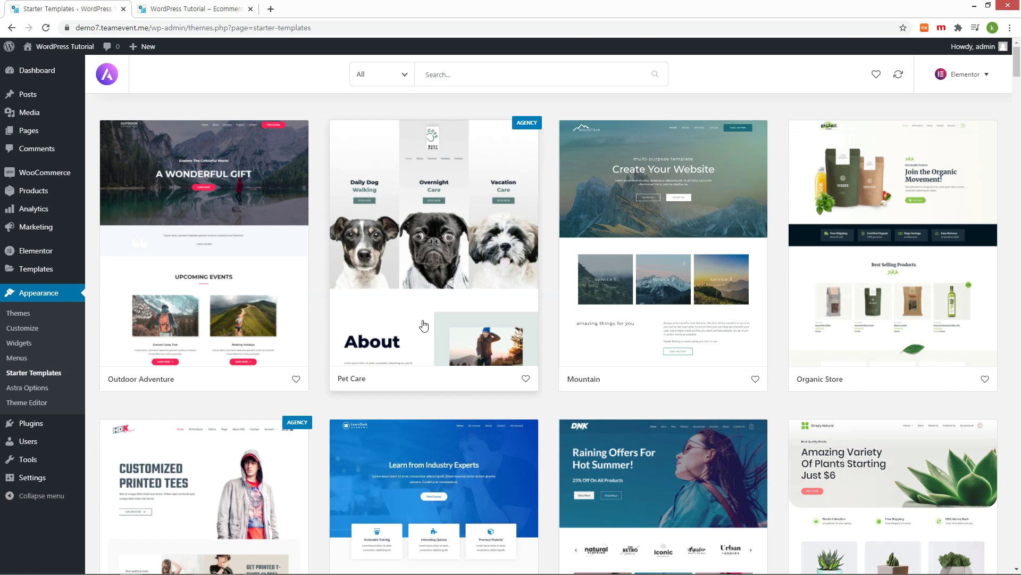
pyautogui.scroll(-8, 423, 325)
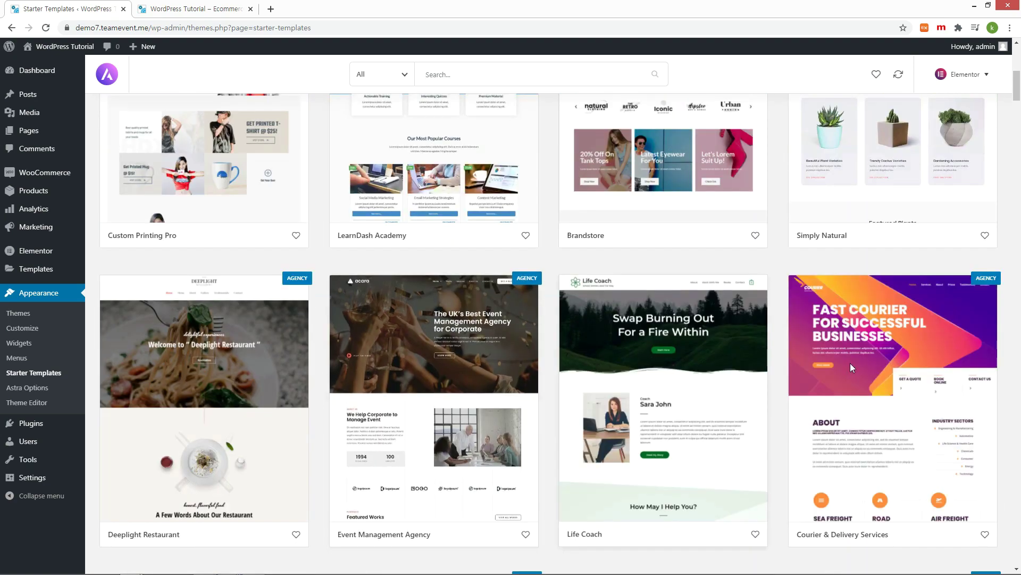
pyautogui.scroll(-1, 851, 365)
pyautogui.scroll(-8, 851, 367)
pyautogui.scroll(-10, 851, 367)
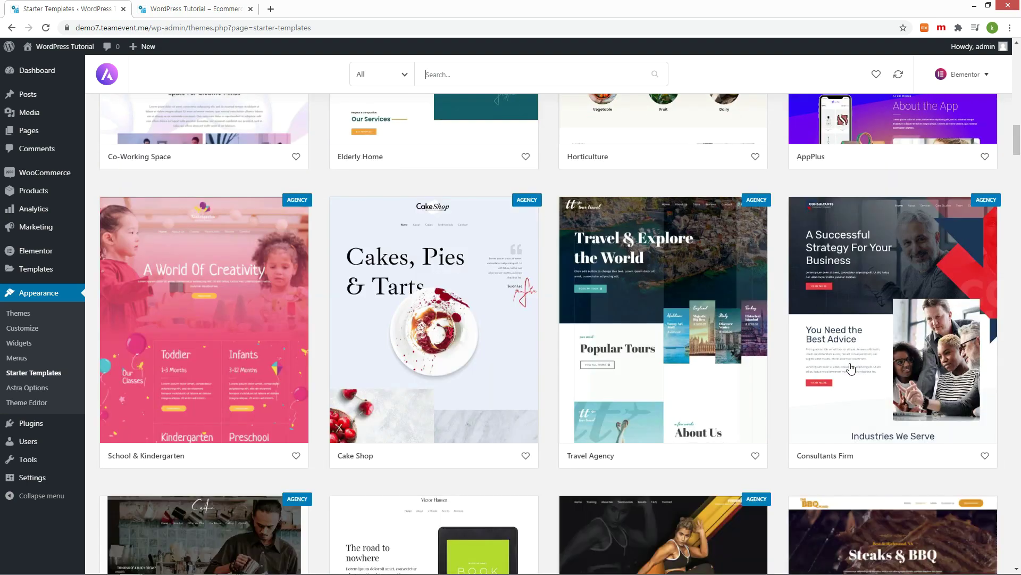
pyautogui.scroll(-8, 851, 367)
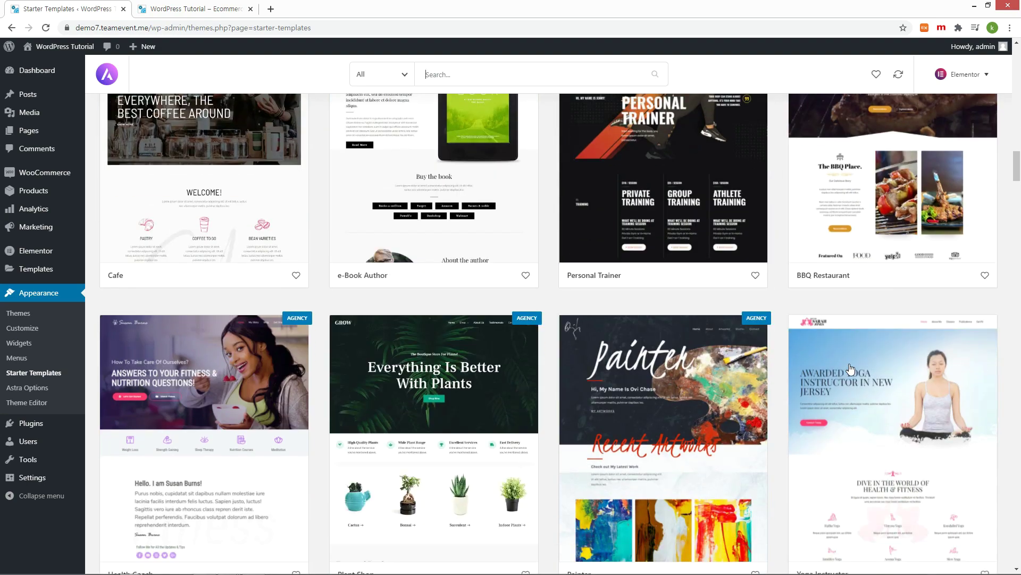
pyautogui.scroll(-20, 851, 367)
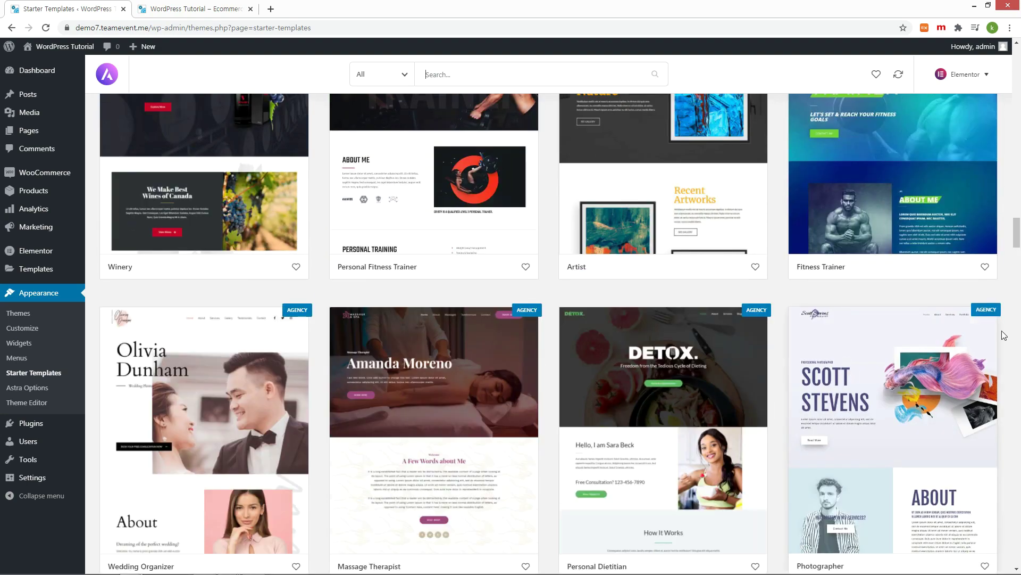
pyautogui.moveTo(1018, 242); pyautogui.dragTo(1011, 44)
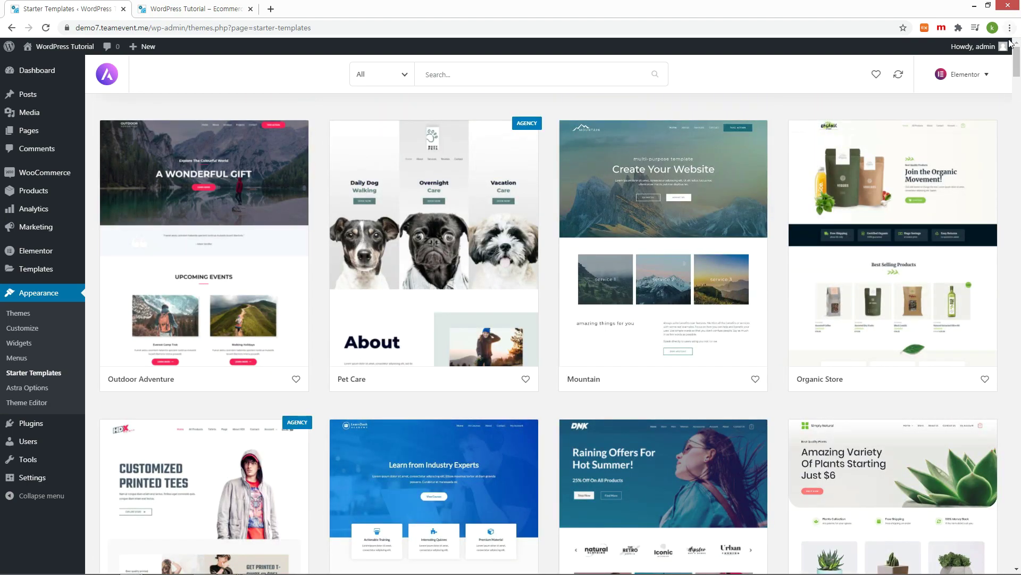
# Step: Filter the starter templates to eCommerce and Free
pyautogui.click(406, 78)
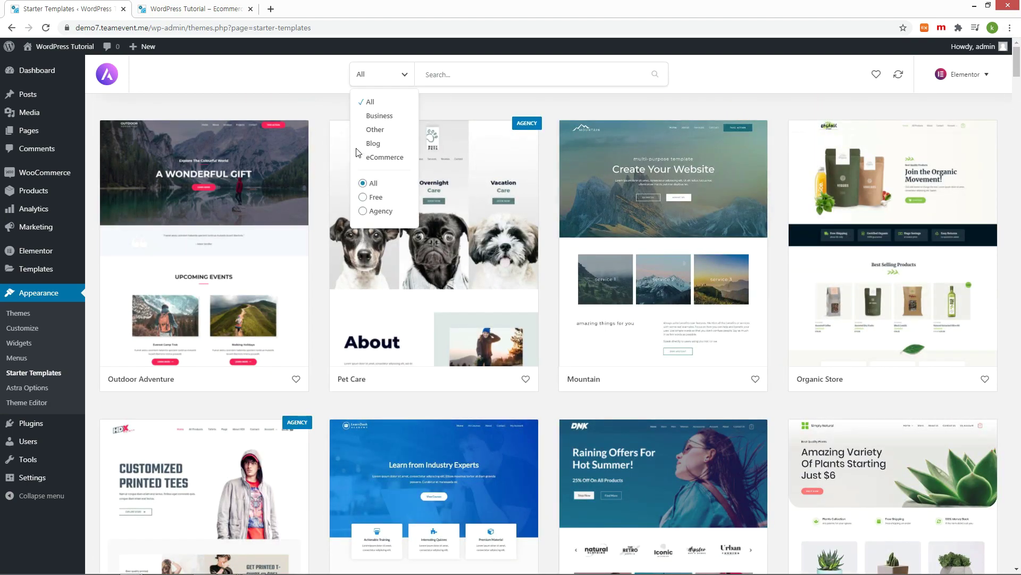
pyautogui.click(383, 158)
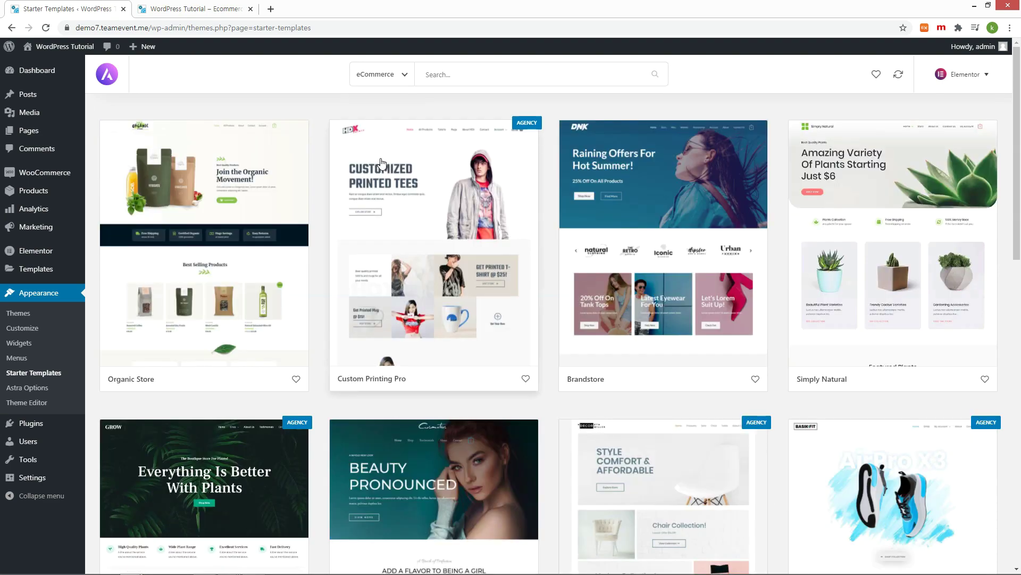
pyautogui.click(400, 78)
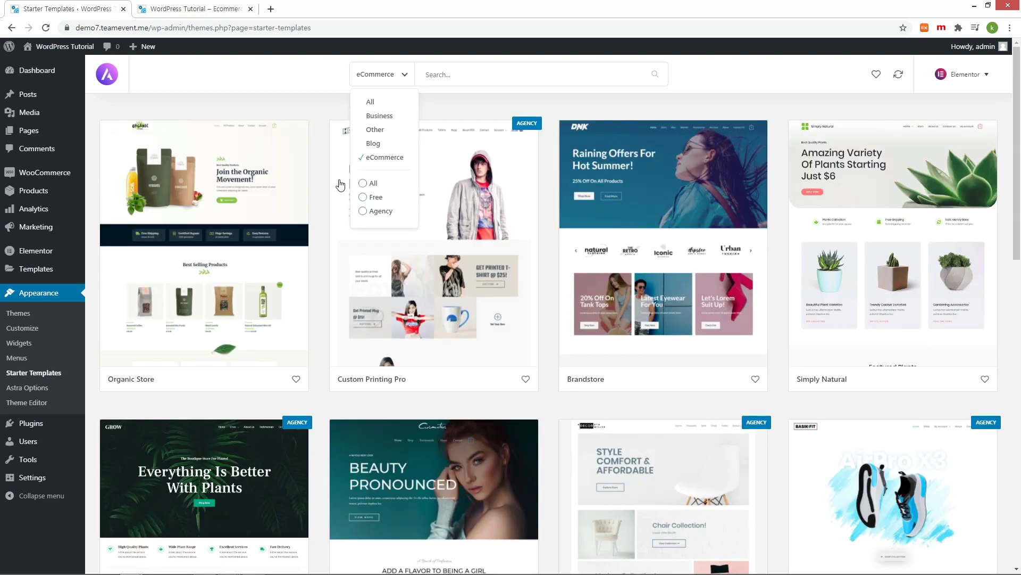
pyautogui.click(364, 198)
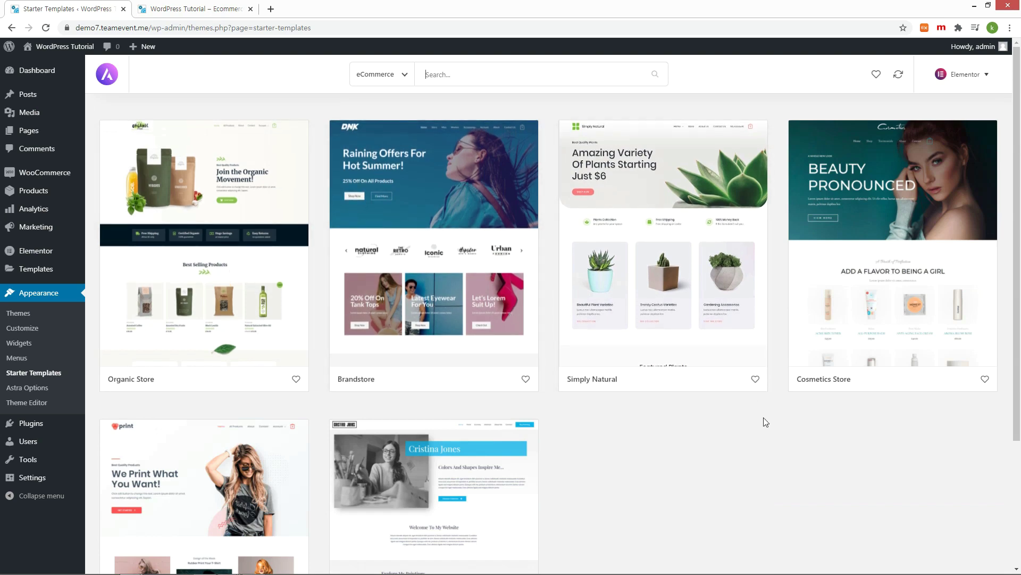
pyautogui.scroll(-3, 765, 422)
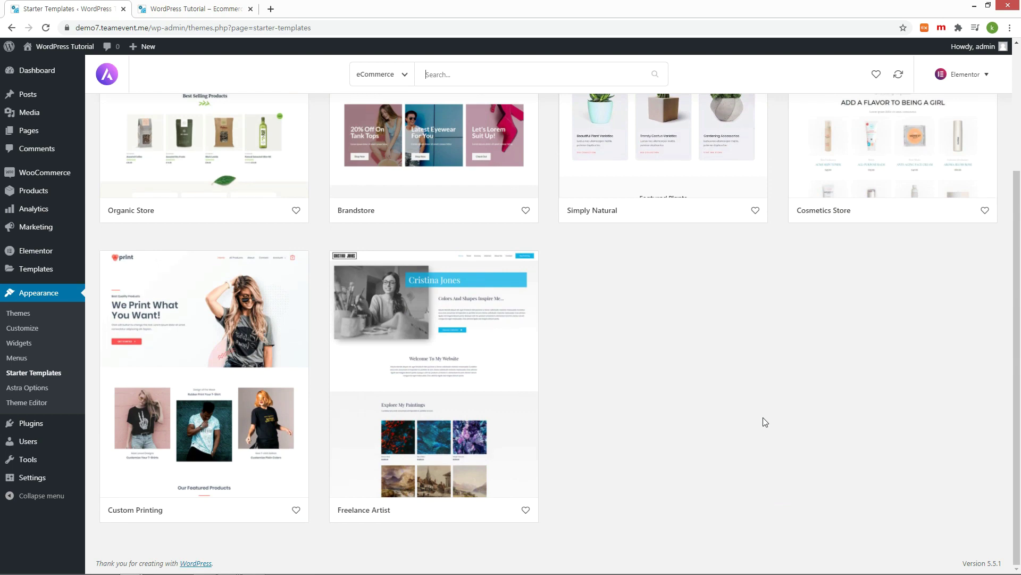
pyautogui.scroll(3, 765, 421)
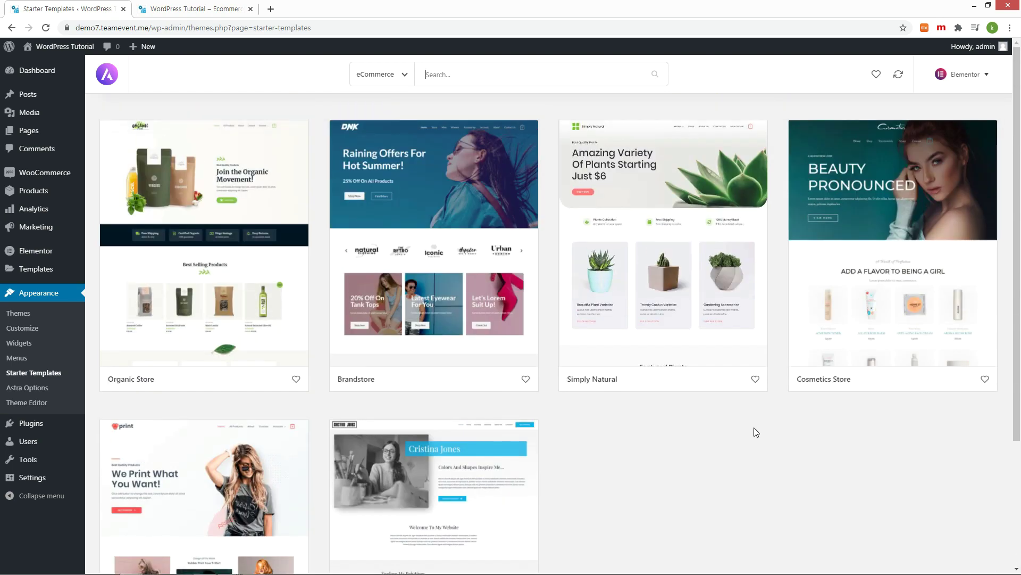
# Step: Open the Organic Store template, preview its About and Contact pages, then its full demo site
pyautogui.click(229, 250)
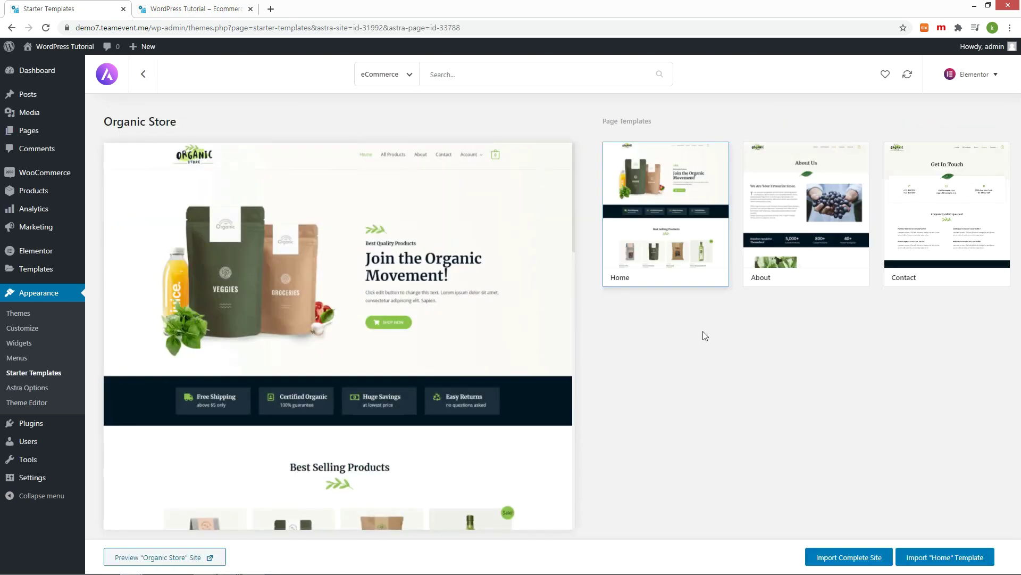
pyautogui.click(813, 240)
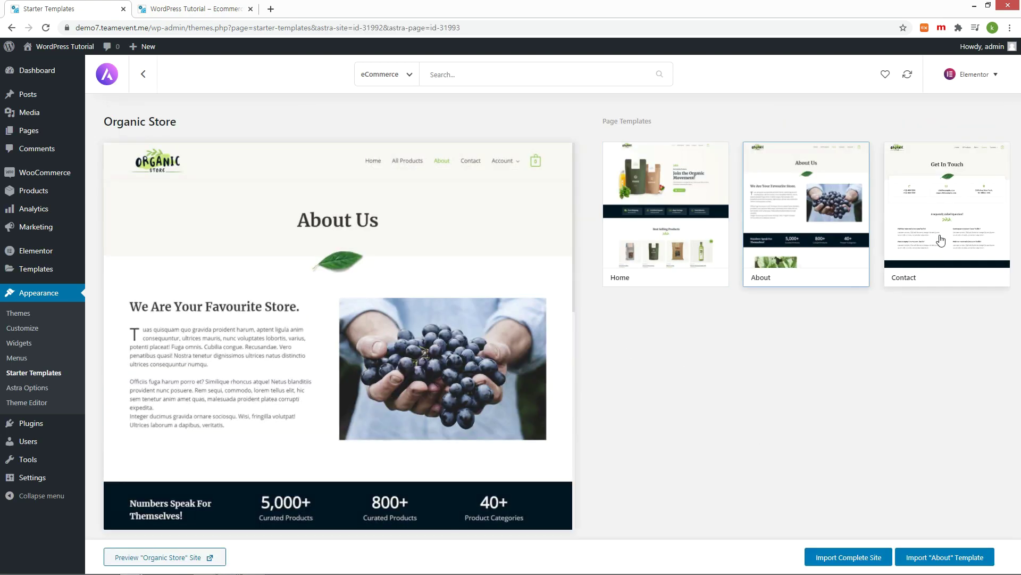
pyautogui.click(945, 232)
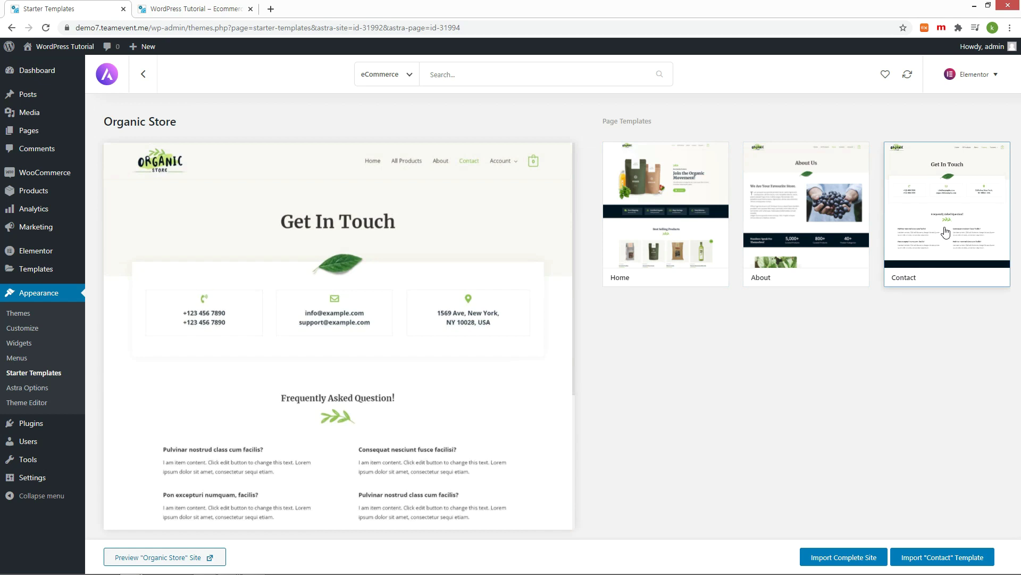
pyautogui.click(209, 557)
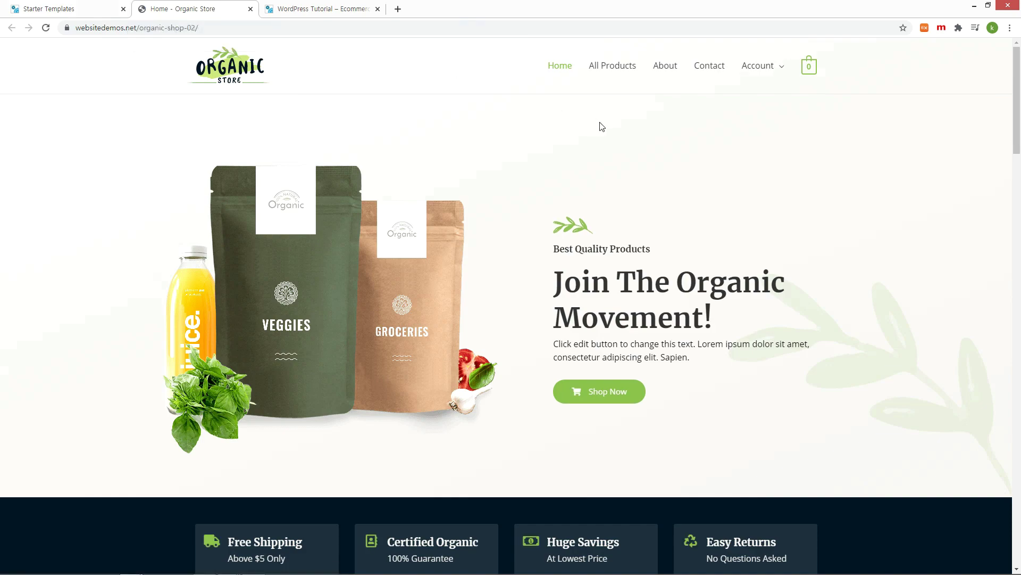
# Step: Back in the templates, preview Brandstore's About, Contact Us and full demo site, ending on its Home page
pyautogui.scroll(-20, 693, 230)
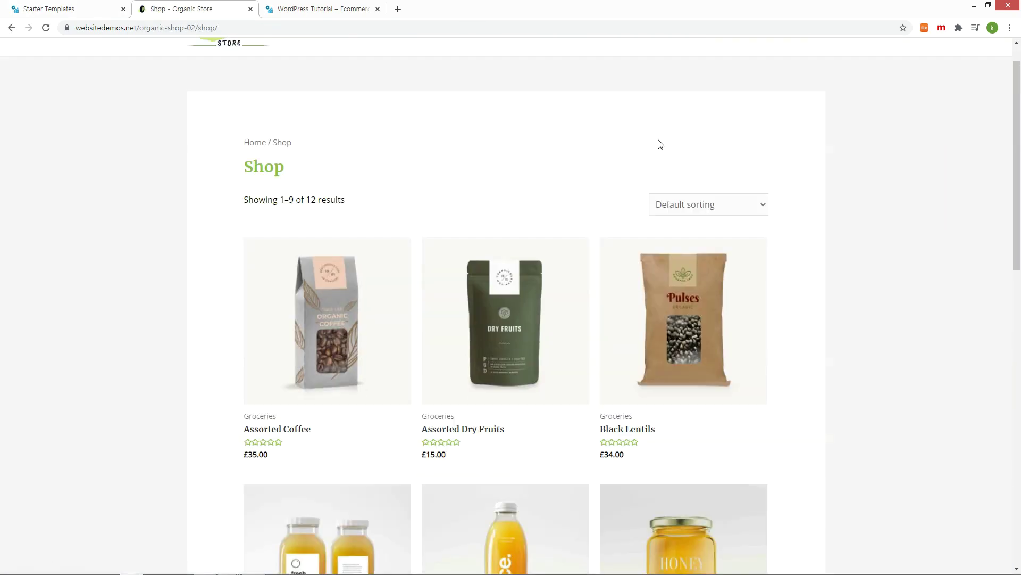
pyautogui.hotkey('ctrl', '1')
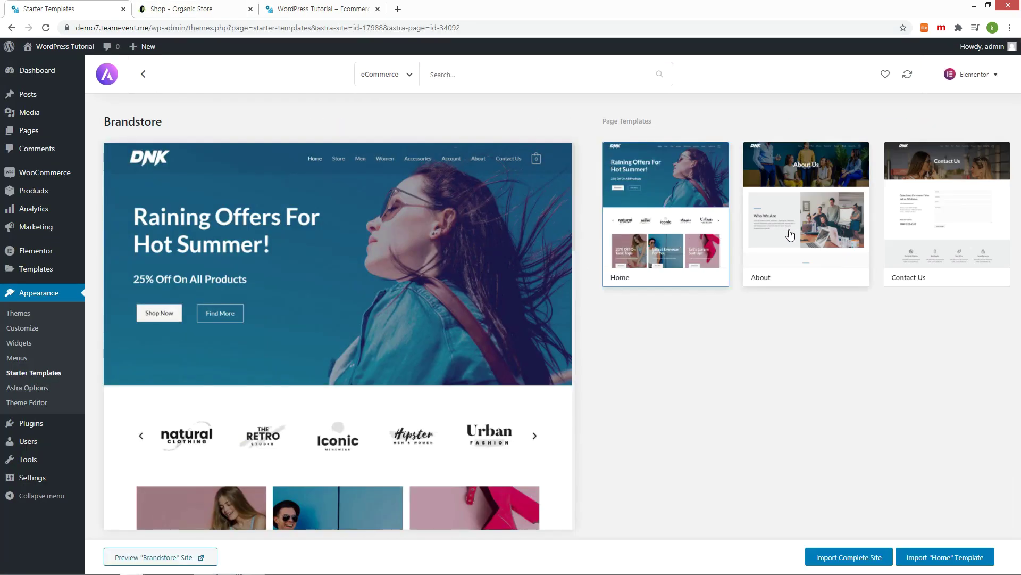
pyautogui.click(790, 235)
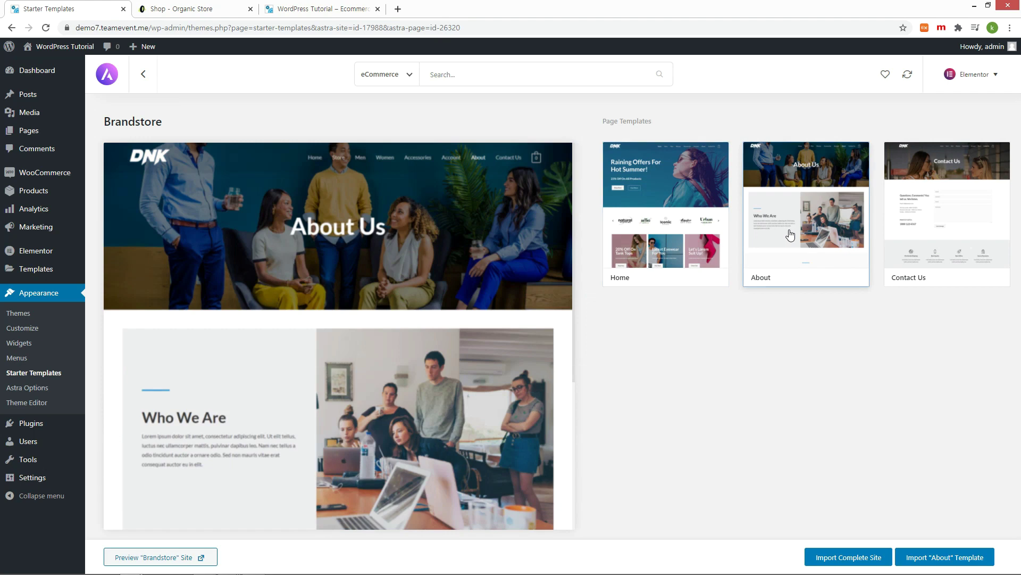
pyautogui.click(923, 218)
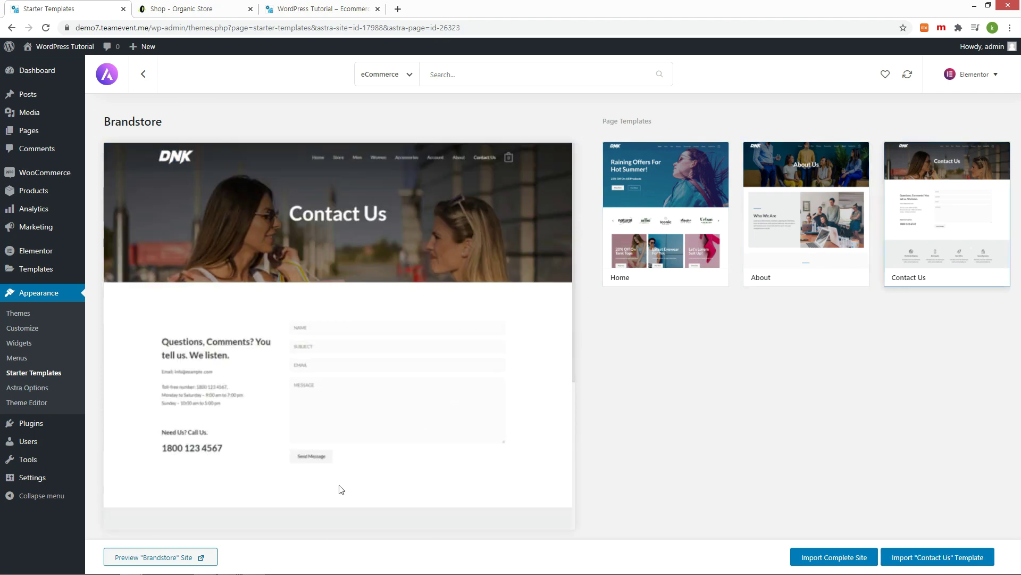
pyautogui.click(204, 557)
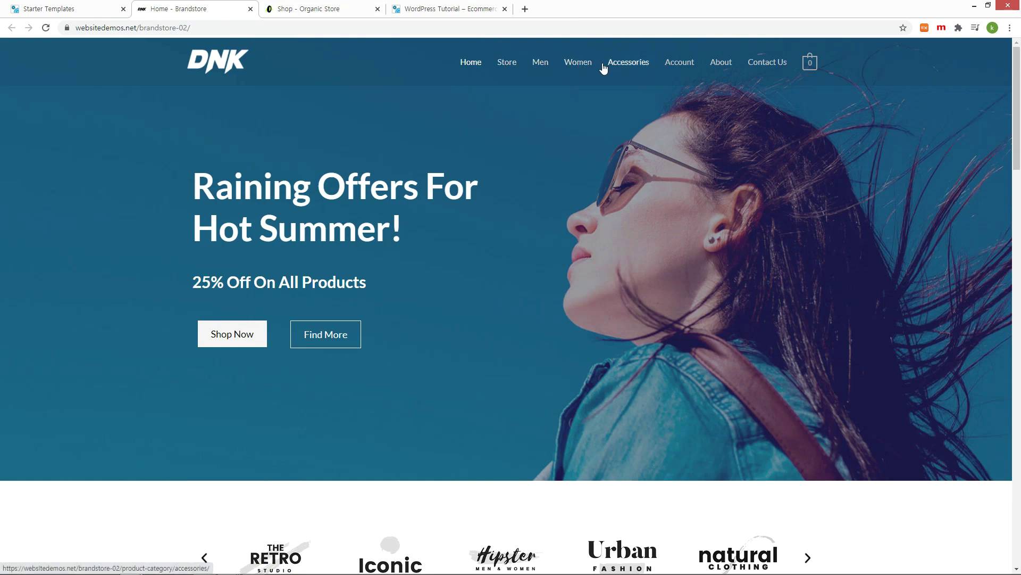
pyautogui.scroll(-10, 579, 103)
pyautogui.scroll(-9, 656, 235)
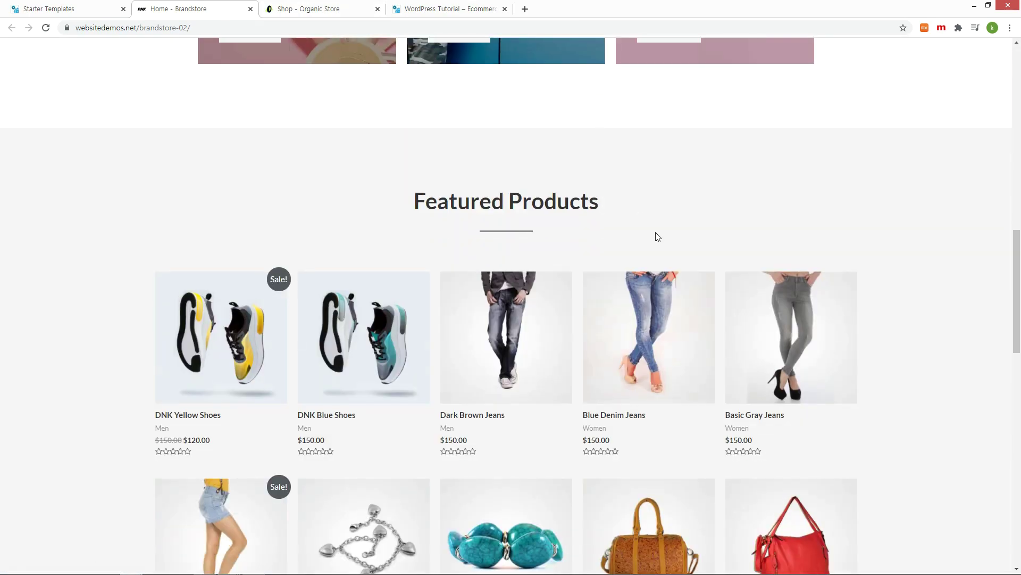
pyautogui.scroll(-10, 657, 236)
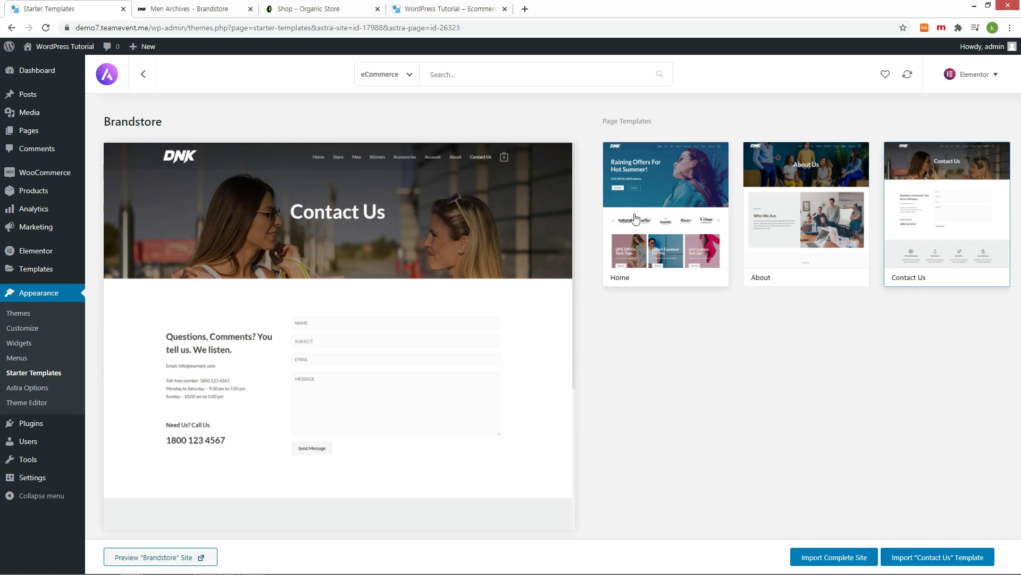
pyautogui.click(635, 218)
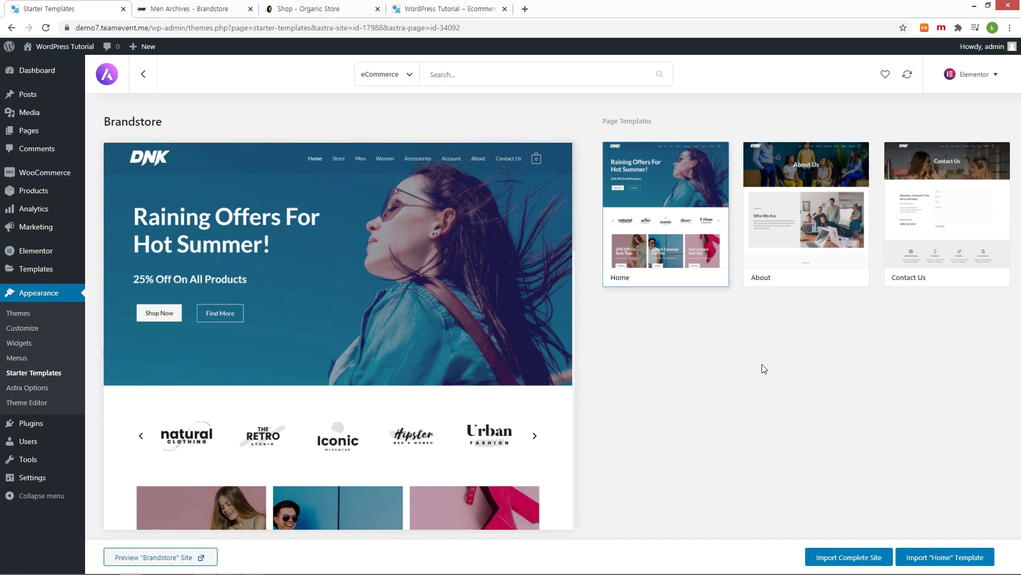
# Step: Run Import Complete Site for Brandstore and confirm the import in the dialog
pyautogui.click(836, 559)
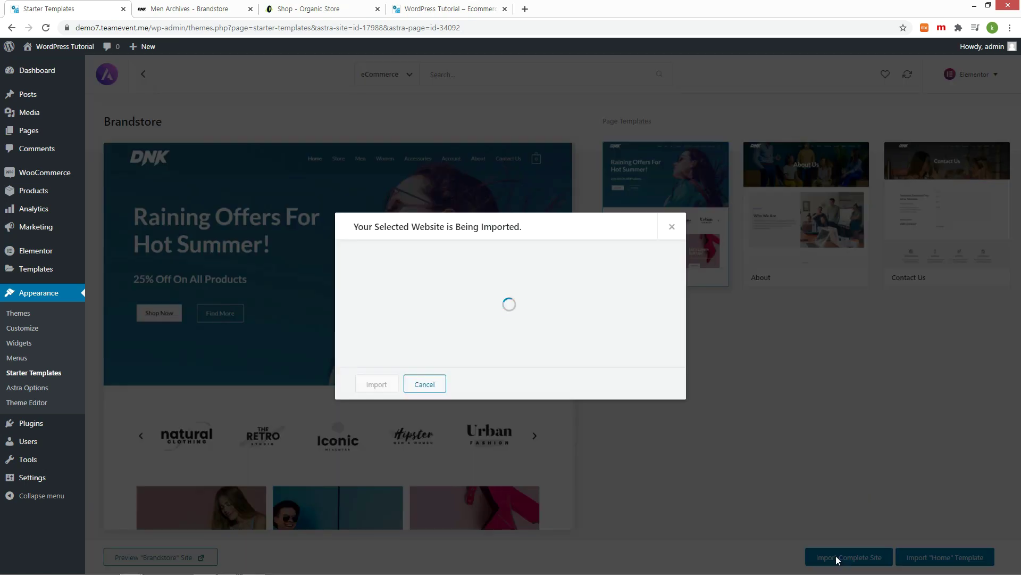
pyautogui.click(373, 387)
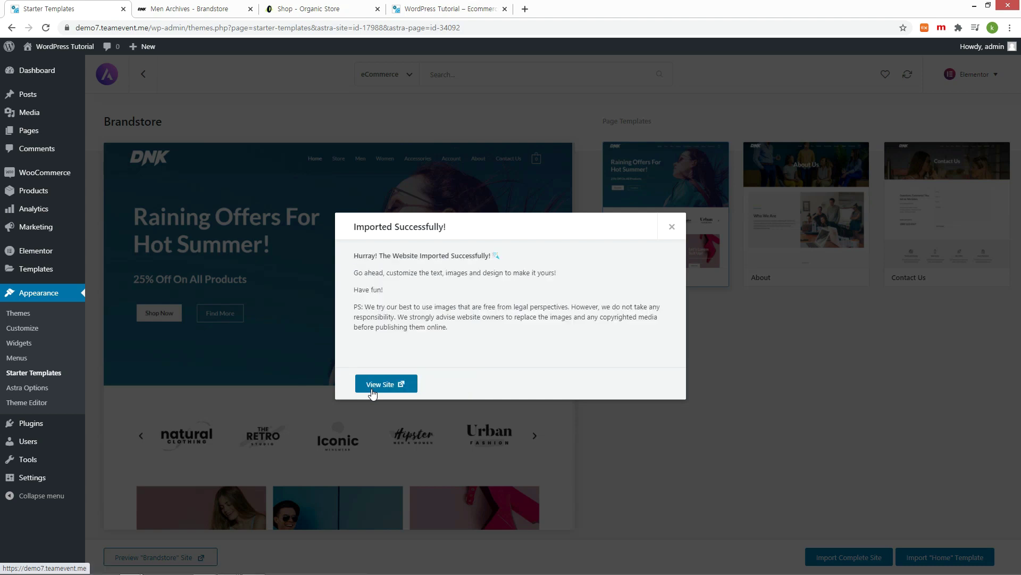
# Step: Open the imported live site and browse store pages 2 and 3 and the Women and Accessories categories
pyautogui.click(387, 447)
pyautogui.click(377, 9)
pyautogui.click(377, 9)
pyautogui.click(377, 9)
pyautogui.scroll(-15, 530, 186)
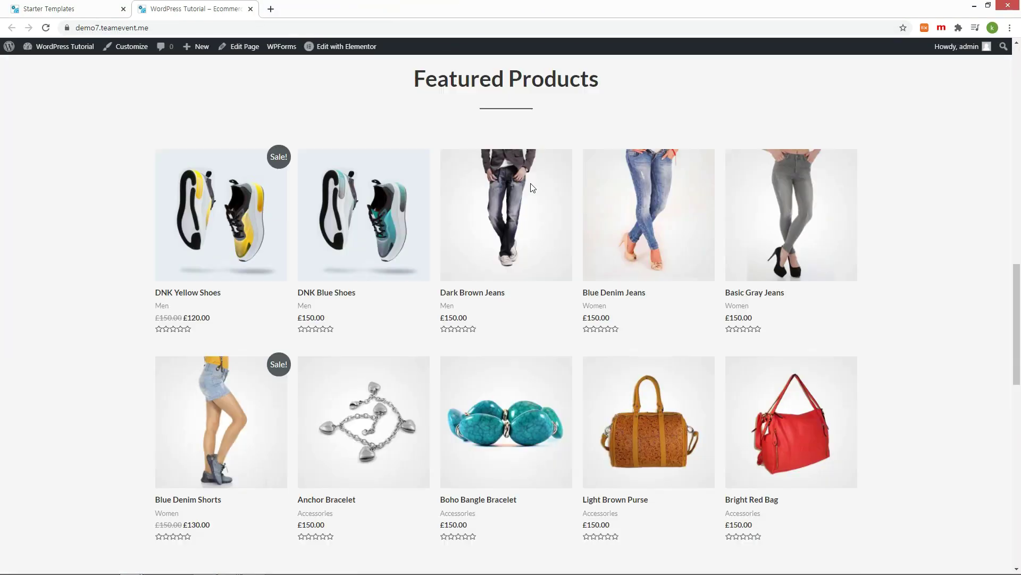
pyautogui.scroll(15, 531, 186)
pyautogui.scroll(-6, 415, 319)
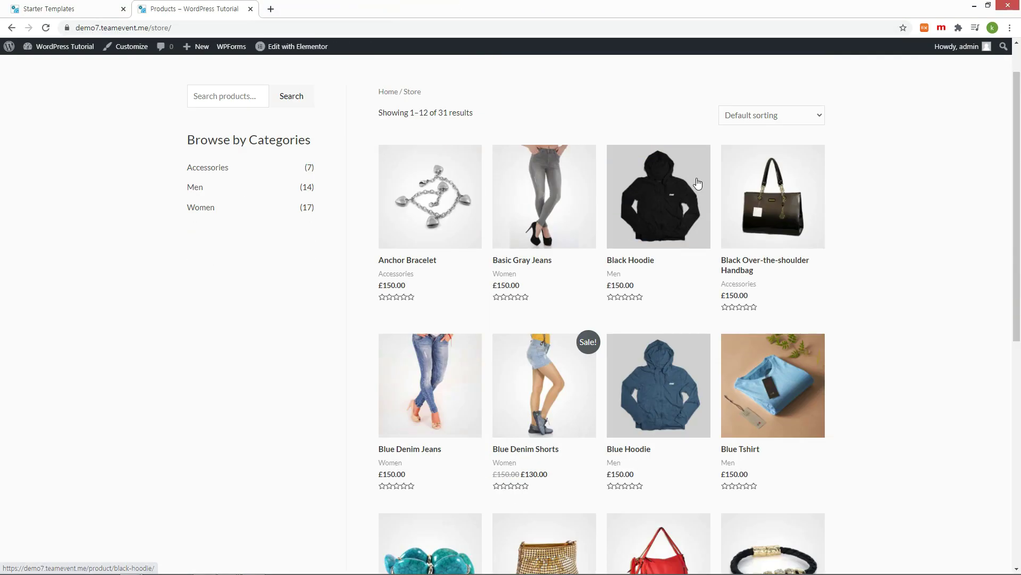
pyautogui.click(413, 392)
pyautogui.scroll(-9, 415, 456)
pyautogui.click(463, 276)
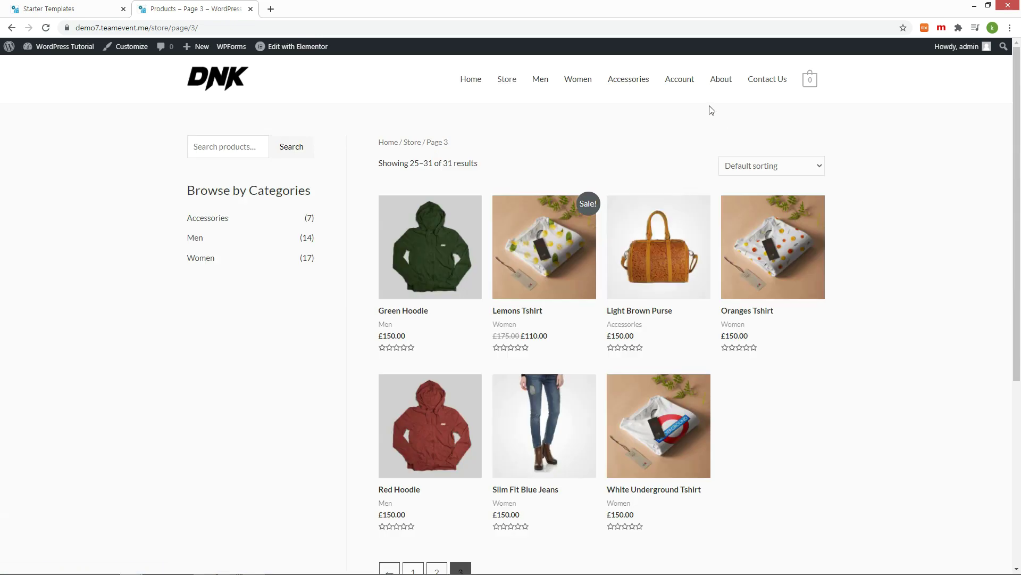
pyautogui.click(577, 85)
pyautogui.scroll(-1, 785, 166)
pyautogui.scroll(1, 785, 166)
pyautogui.click(645, 80)
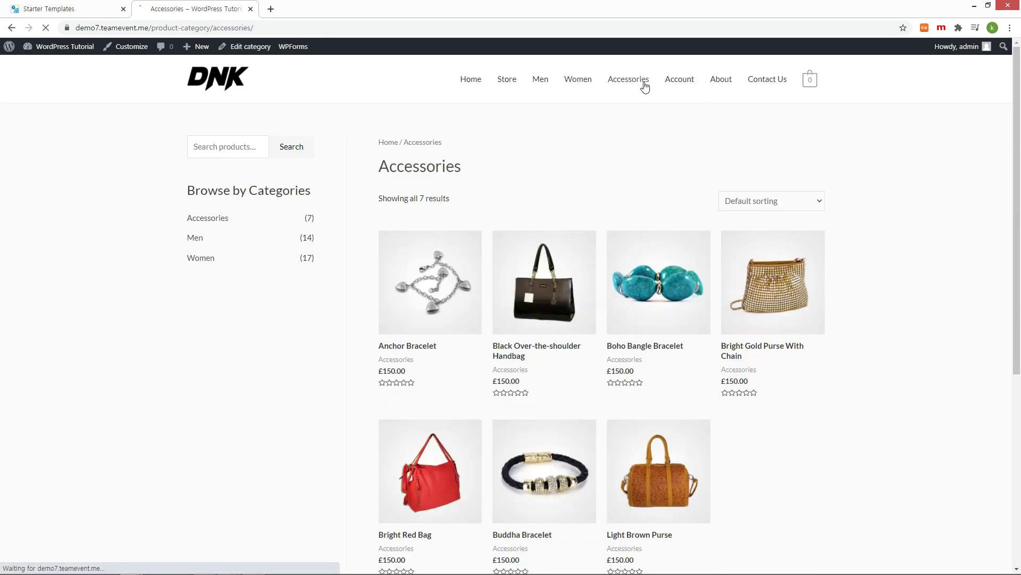
# Step: Browse My Account orders and addresses, then the Contact Us and About Us pages
pyautogui.click(681, 81)
pyautogui.click(235, 400)
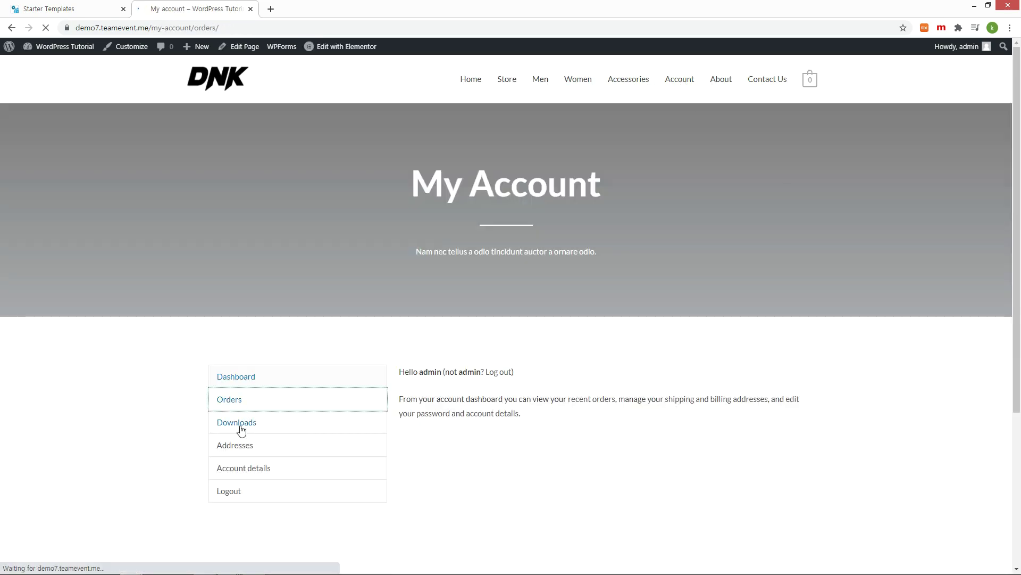
pyautogui.scroll(-2, 239, 423)
pyautogui.click(278, 355)
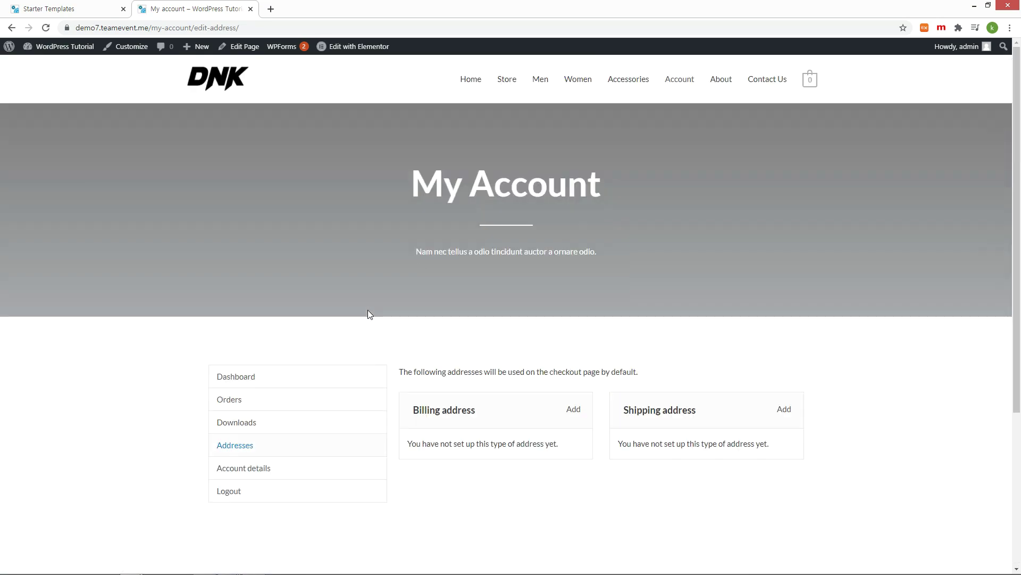
pyautogui.click(755, 83)
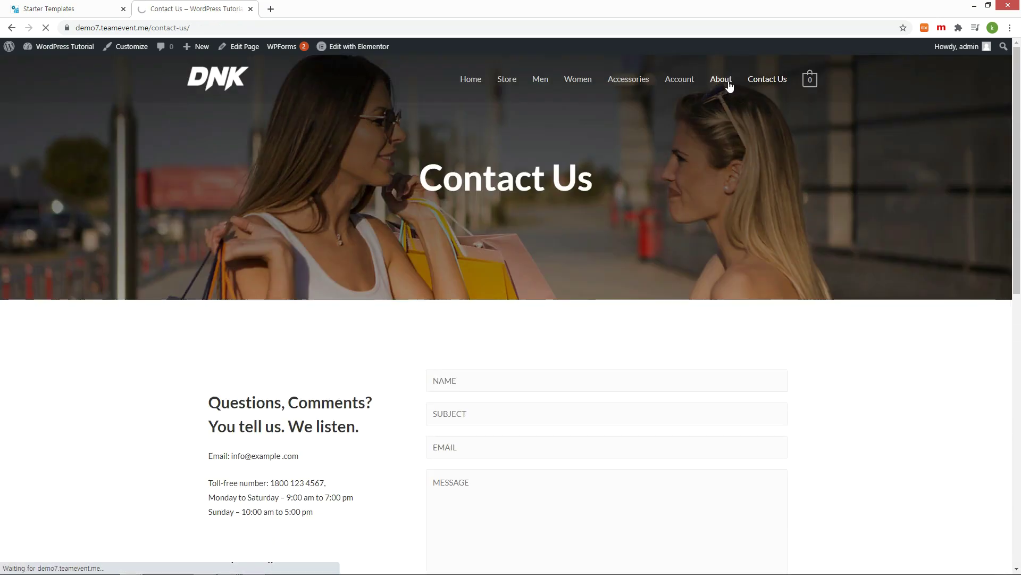
pyautogui.click(721, 79)
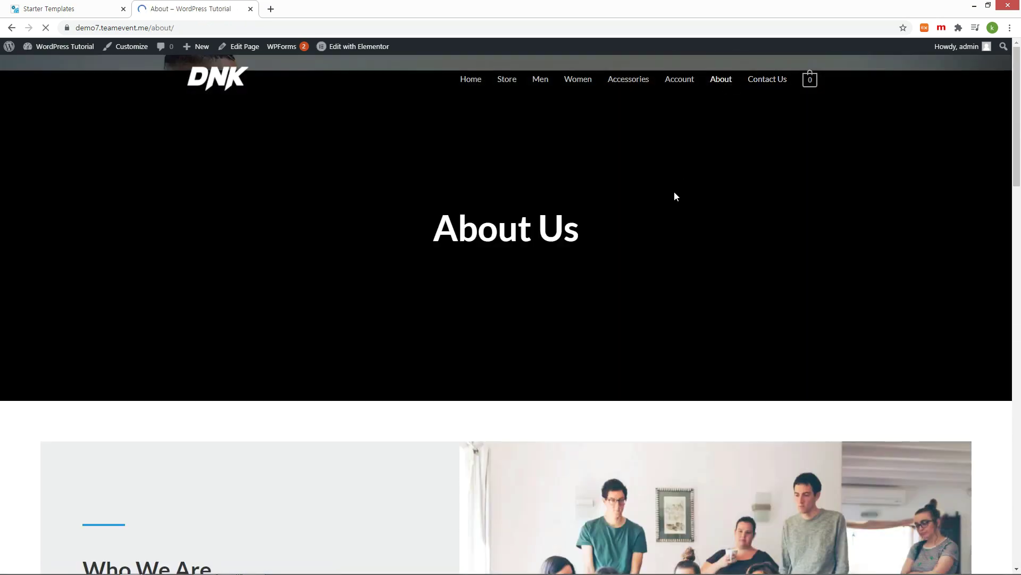
pyautogui.scroll(-10, 692, 194)
pyautogui.scroll(-5, 734, 194)
pyautogui.scroll(15, 775, 191)
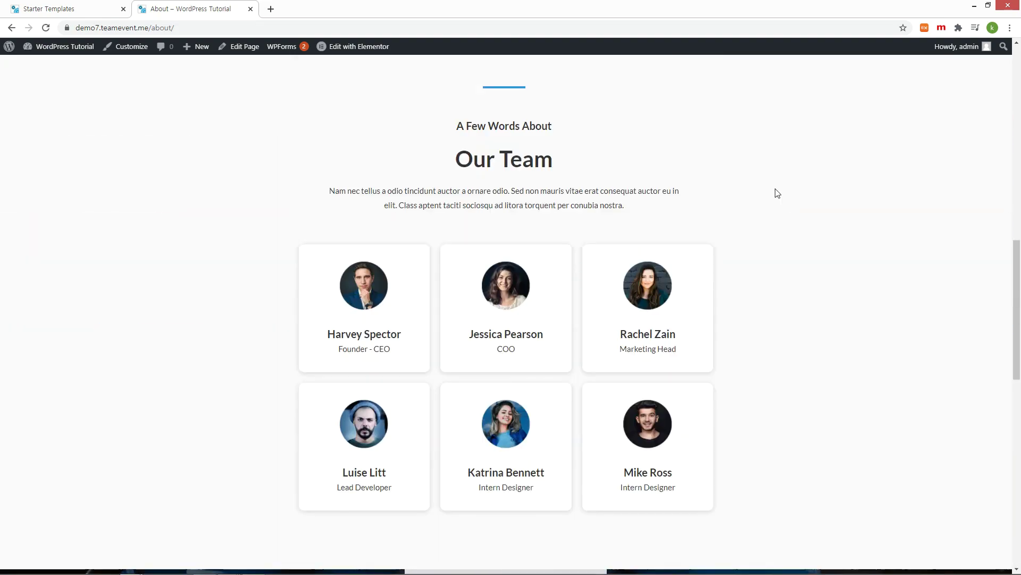
# Step: Add Basic Gray Jeans from the Store to the cart, then return to the Starter Templates tab
pyautogui.moveTo(812, 88)
pyautogui.click(509, 80)
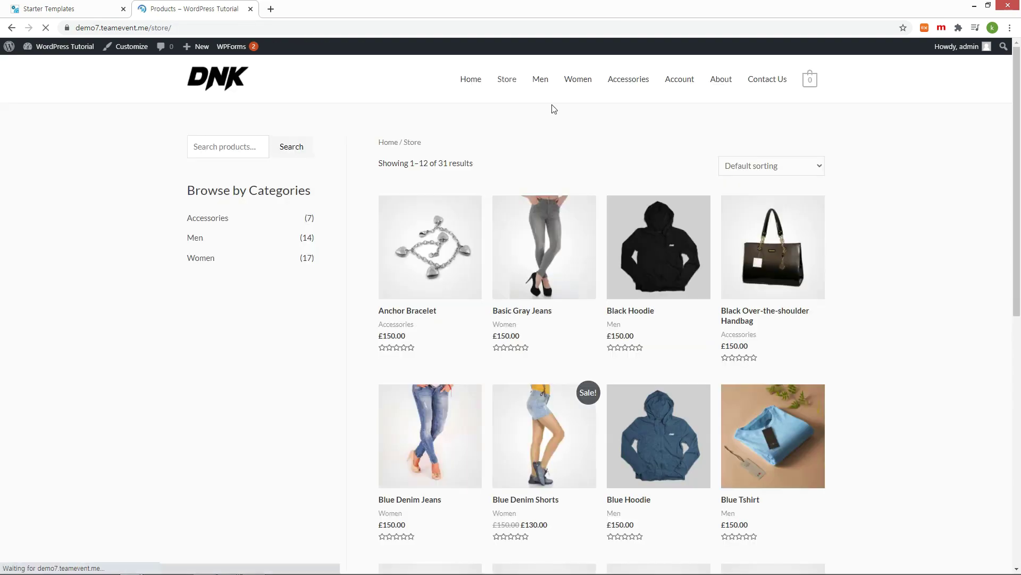
pyautogui.click(545, 247)
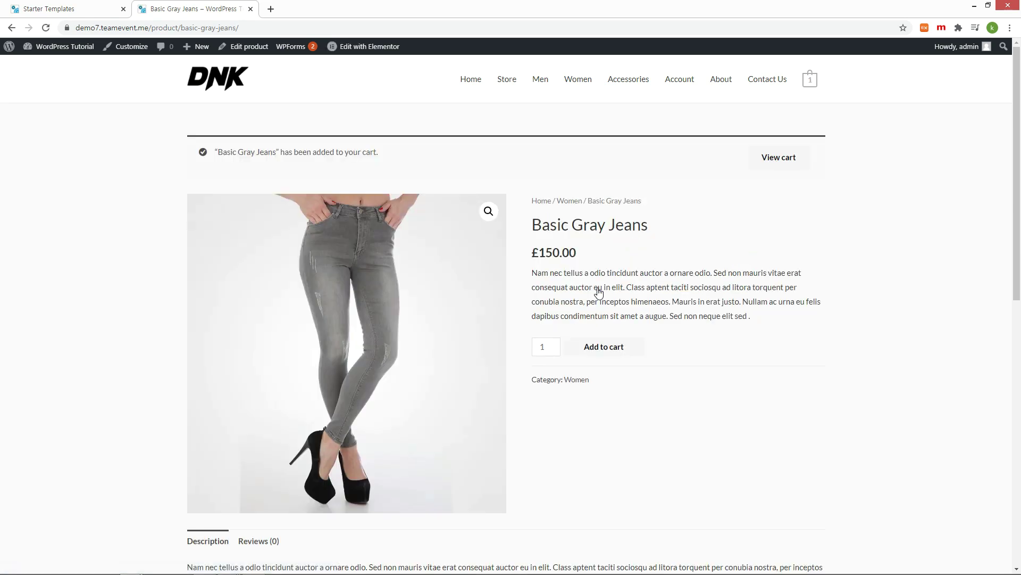
pyautogui.moveTo(810, 83)
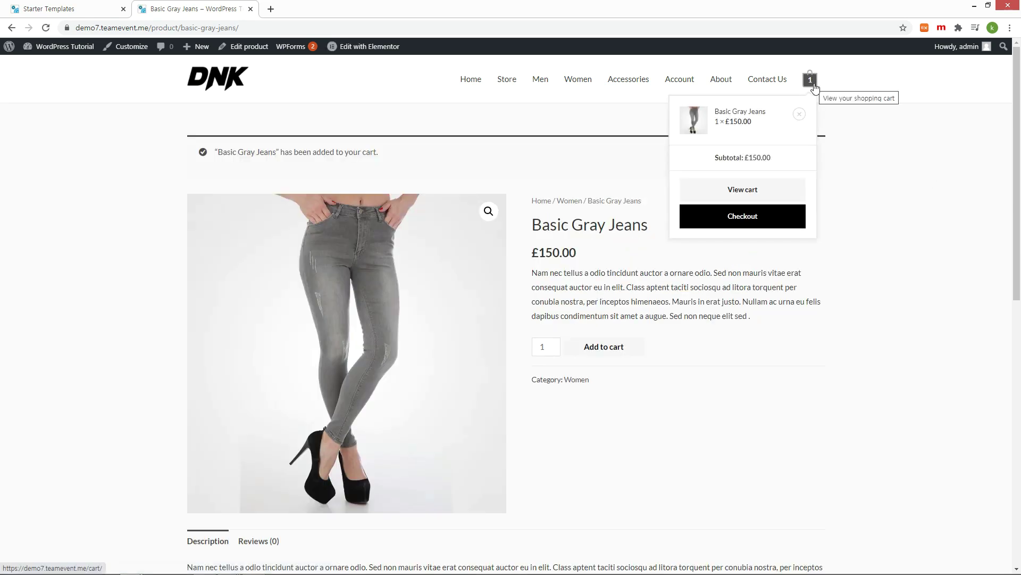
pyautogui.click(757, 195)
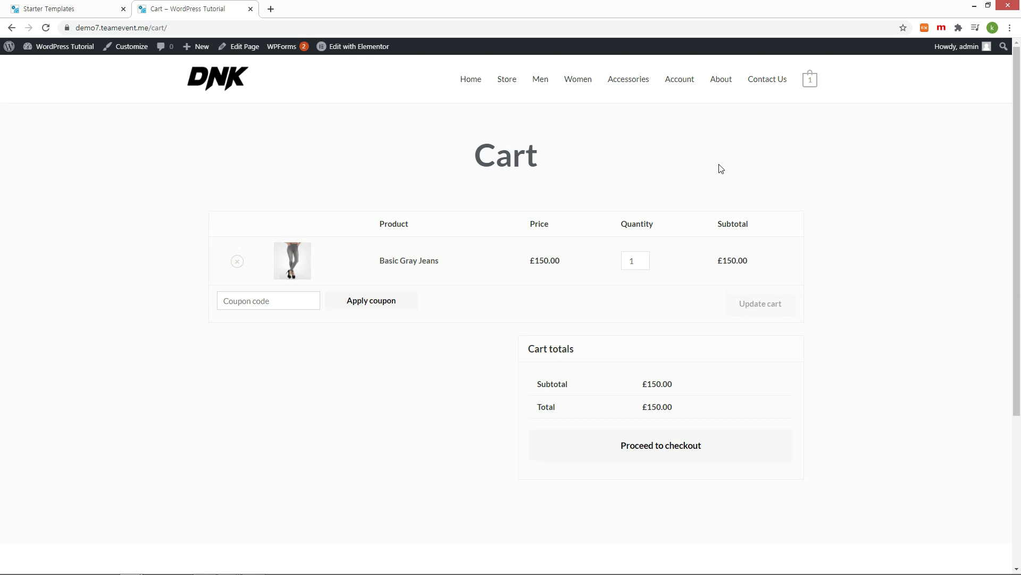
pyautogui.click(38, 10)
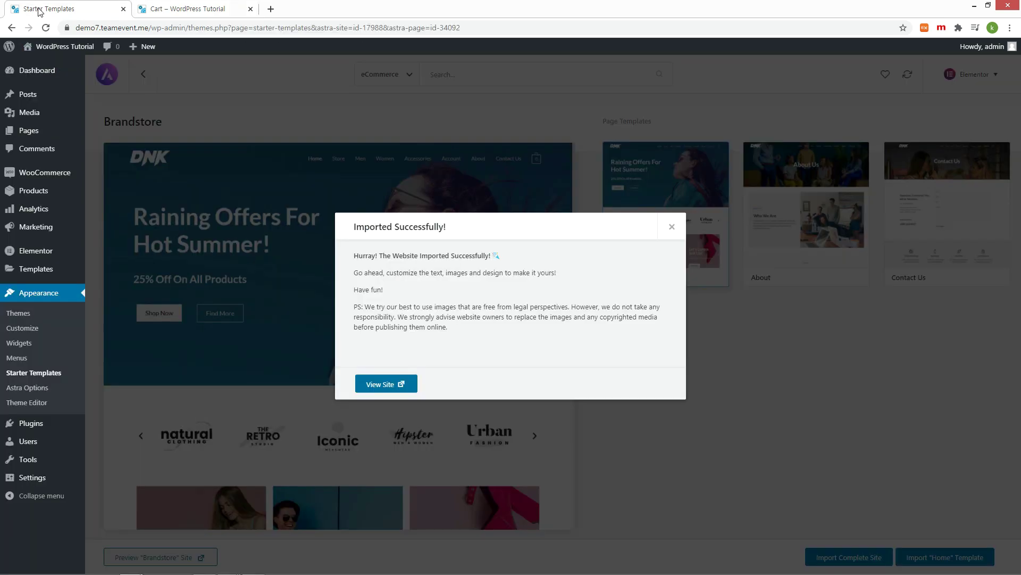
# Step: Close the Imported Successfully message, view All Pages, then open WooCommerce's General settings
pyautogui.click(672, 227)
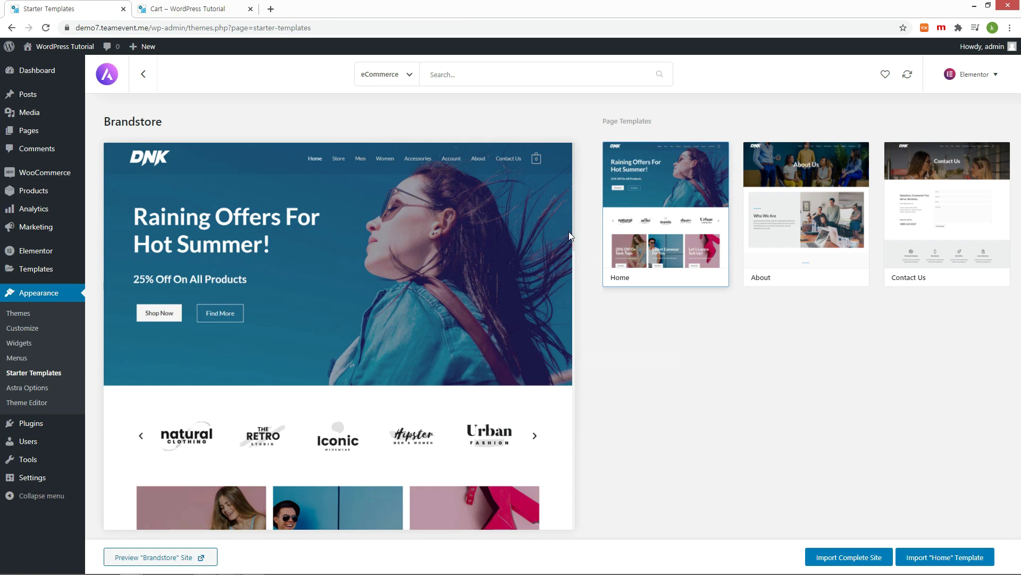
pyautogui.click(29, 131)
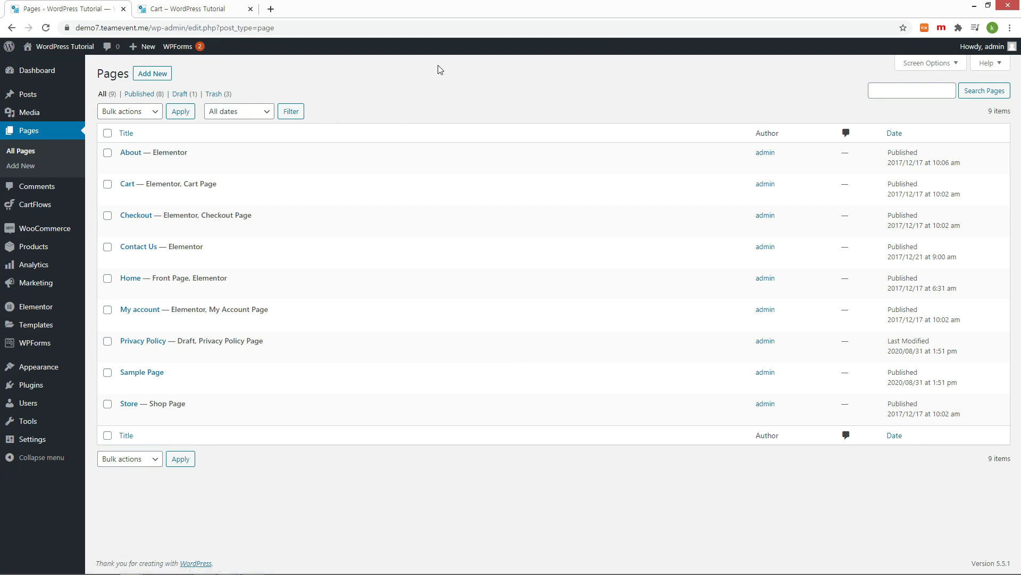
pyautogui.moveTo(139, 173)
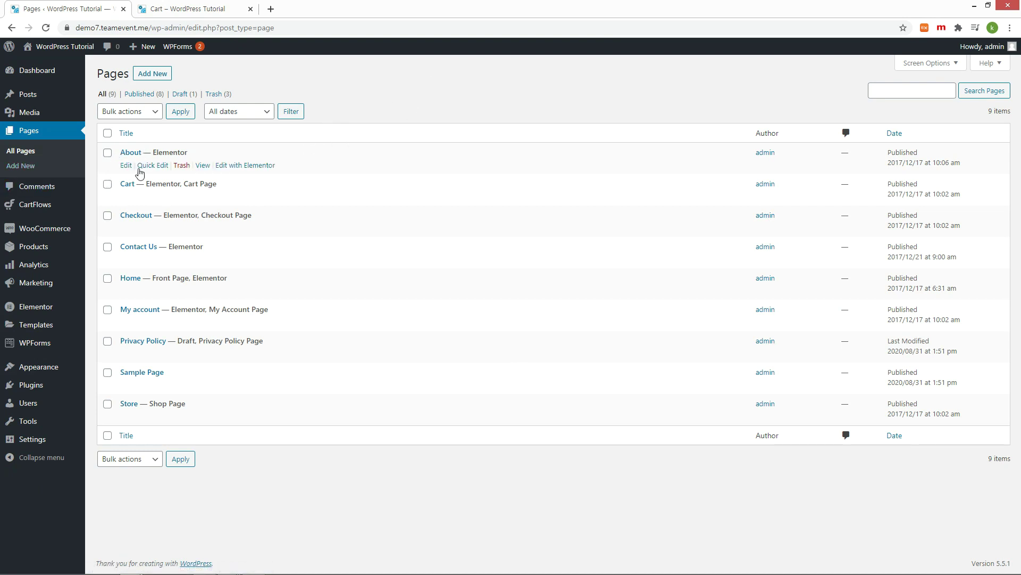
pyautogui.moveTo(142, 219)
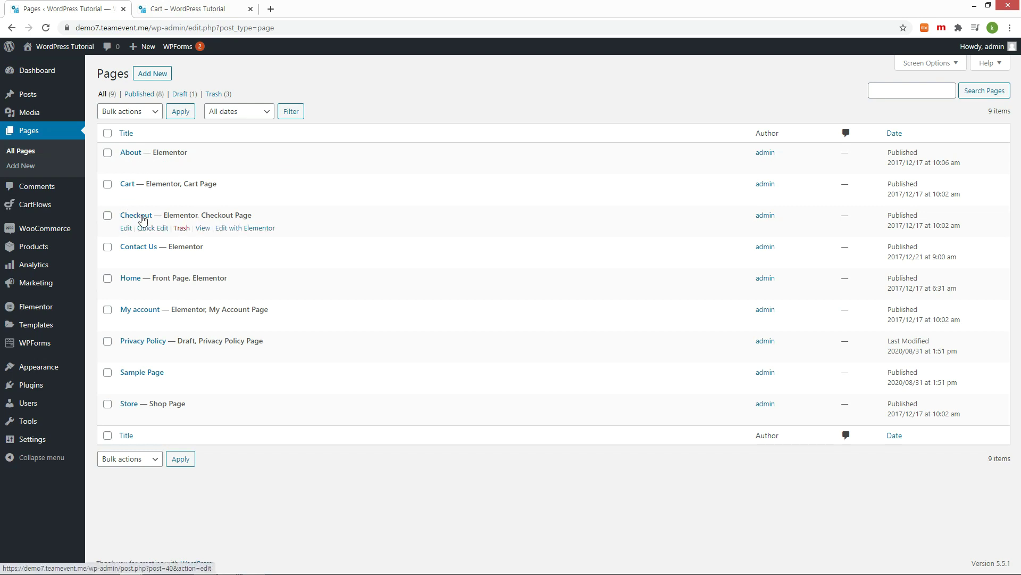
pyautogui.moveTo(128, 281)
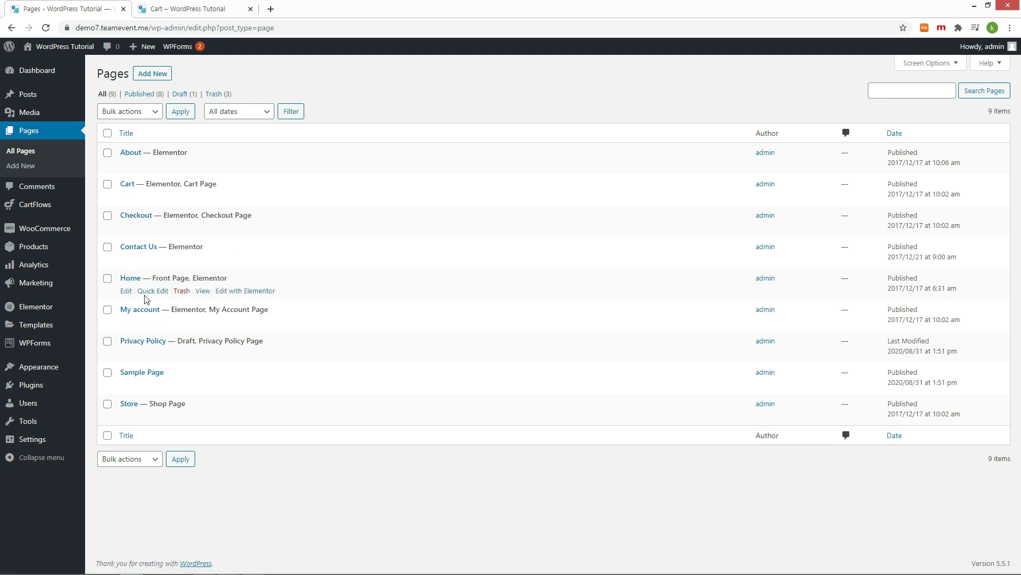
pyautogui.moveTo(179, 249)
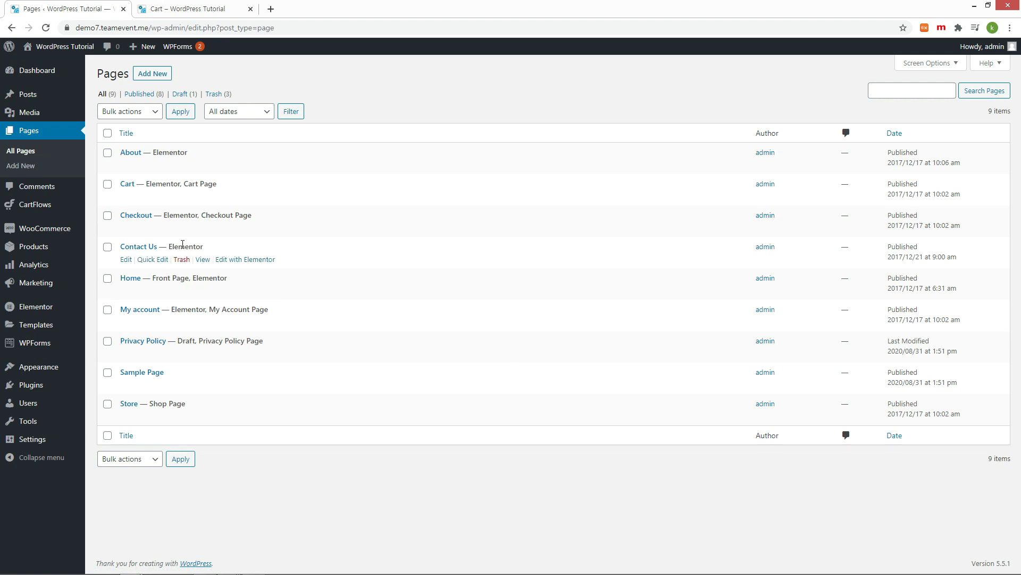
pyautogui.moveTo(341, 155)
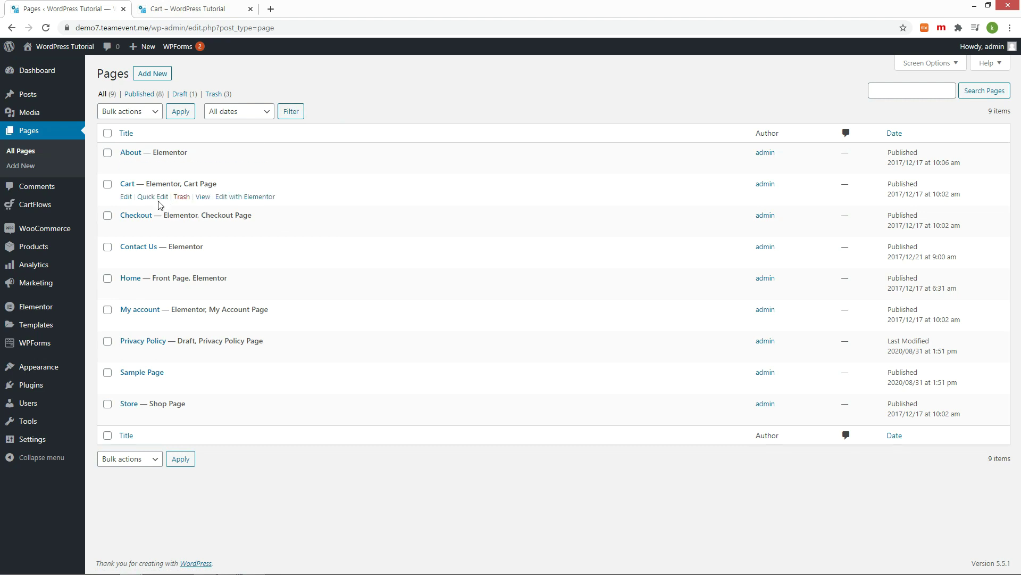
pyautogui.click(116, 306)
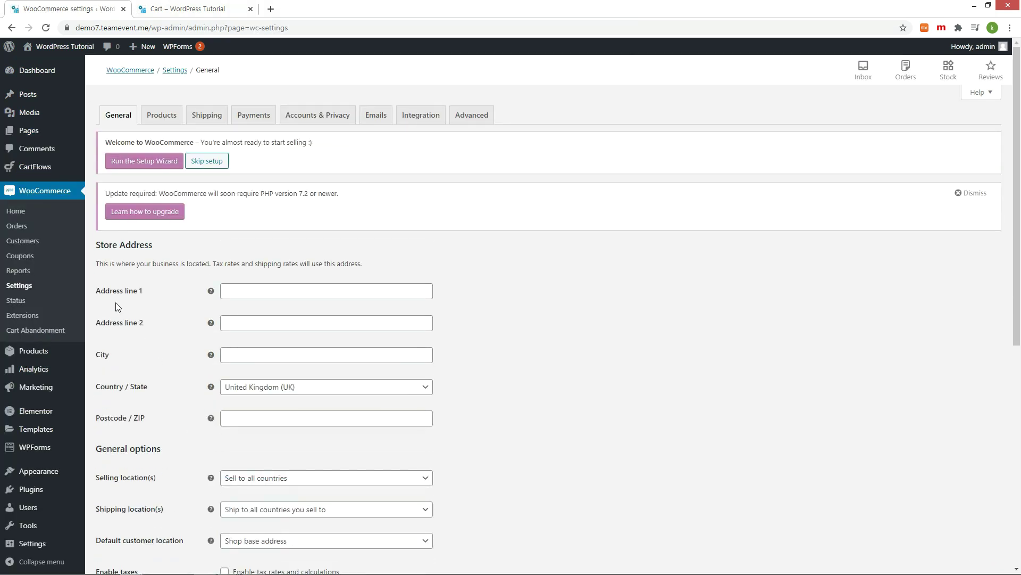
# Step: Set the store currency to South Korean won with 0 decimals and save
pyautogui.scroll(-7, 190, 297)
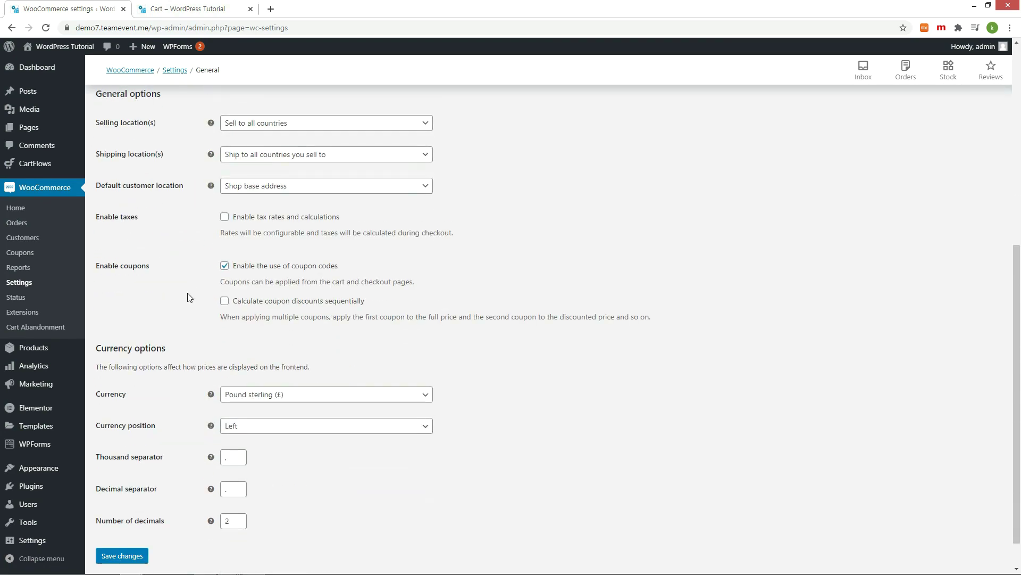
pyautogui.scroll(-1, 266, 303)
pyautogui.click(425, 357)
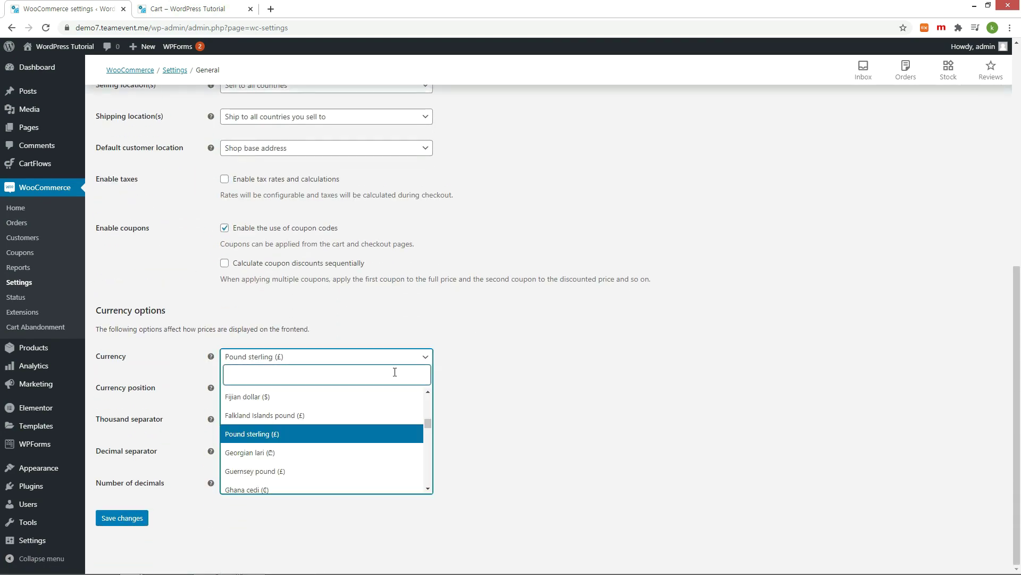
pyautogui.write('kor')
pyautogui.click(256, 416)
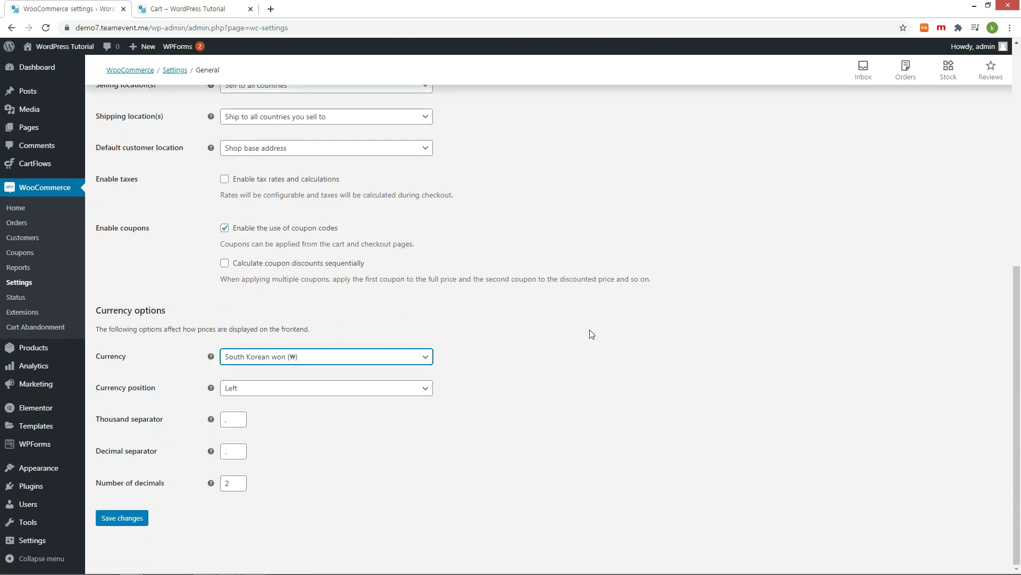
pyautogui.click(239, 486)
pyautogui.click(238, 487)
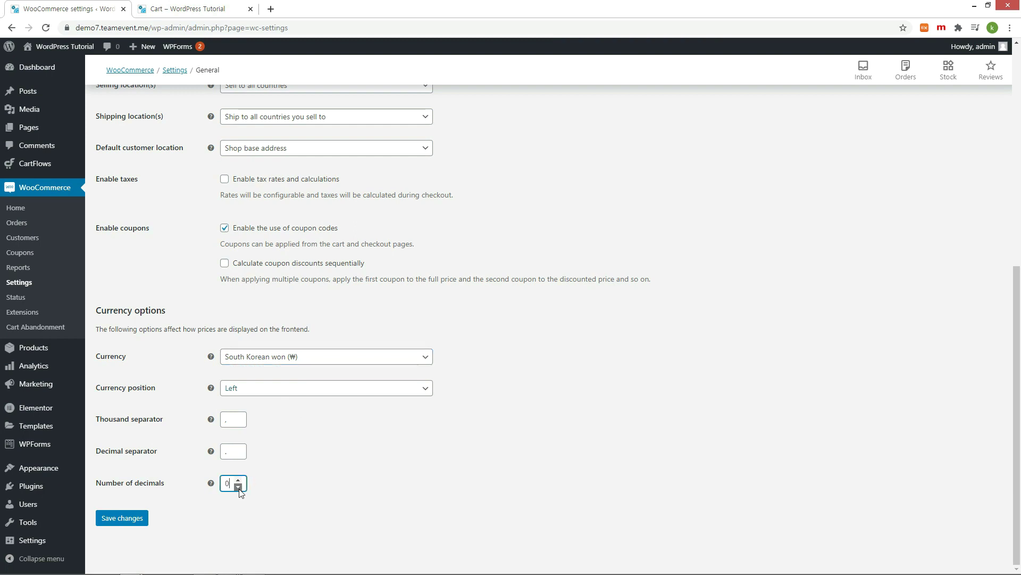
pyautogui.click(130, 522)
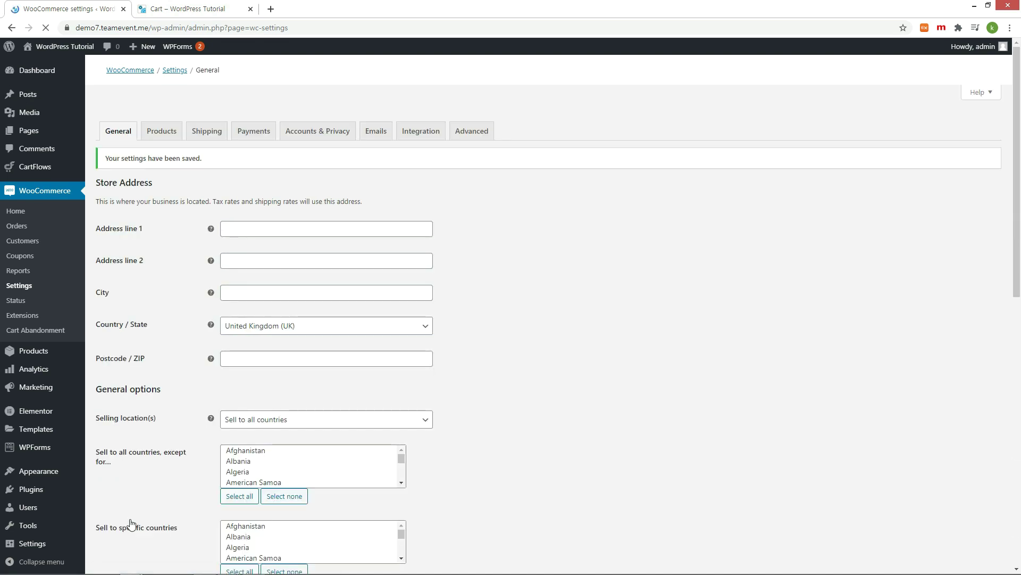
# Step: Check on the live Store page that prices now show as ₩150
pyautogui.hotkey('ctrl', 'Tab')
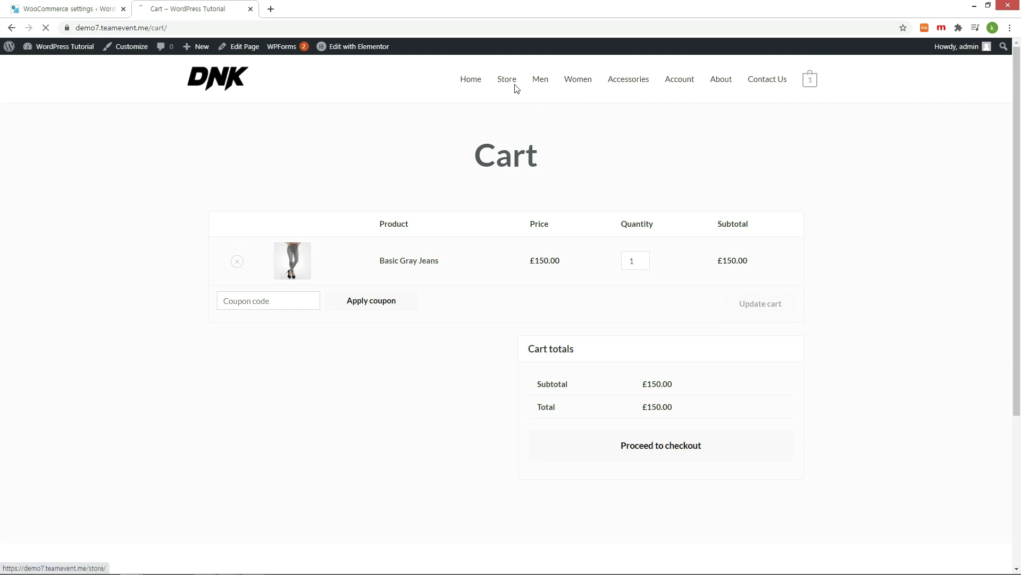
pyautogui.click(515, 88)
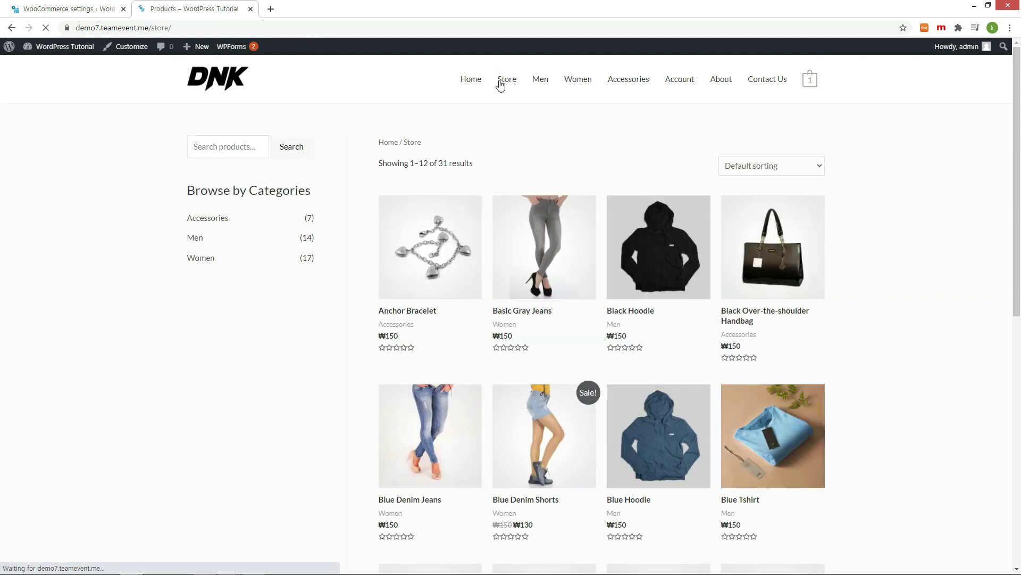
pyautogui.hotkey('ctrl', 'Tab')
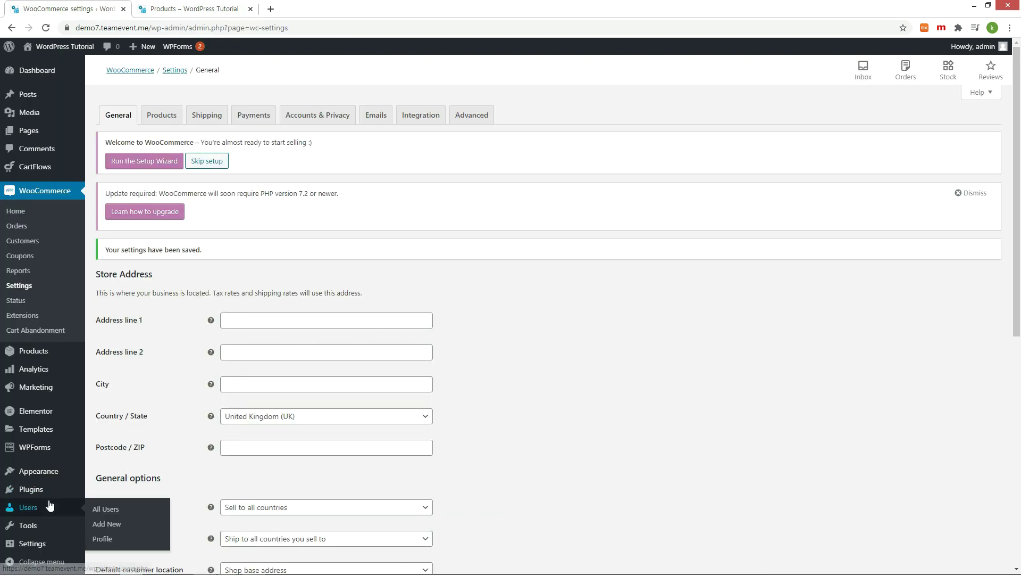
# Step: Open Plugins > Installed Plugins and dismiss the PHP update notice
pyautogui.click(124, 491)
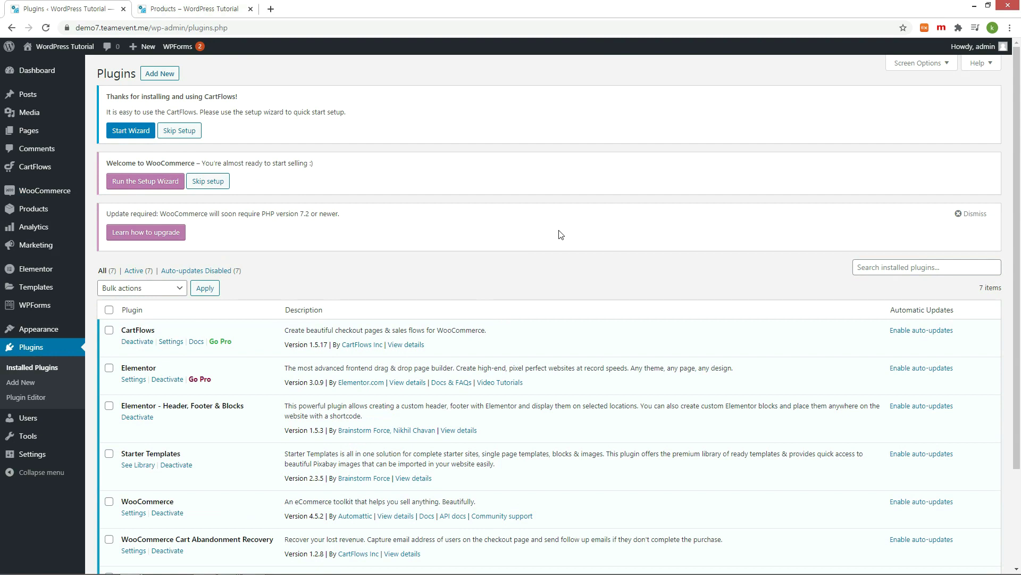
pyautogui.click(972, 213)
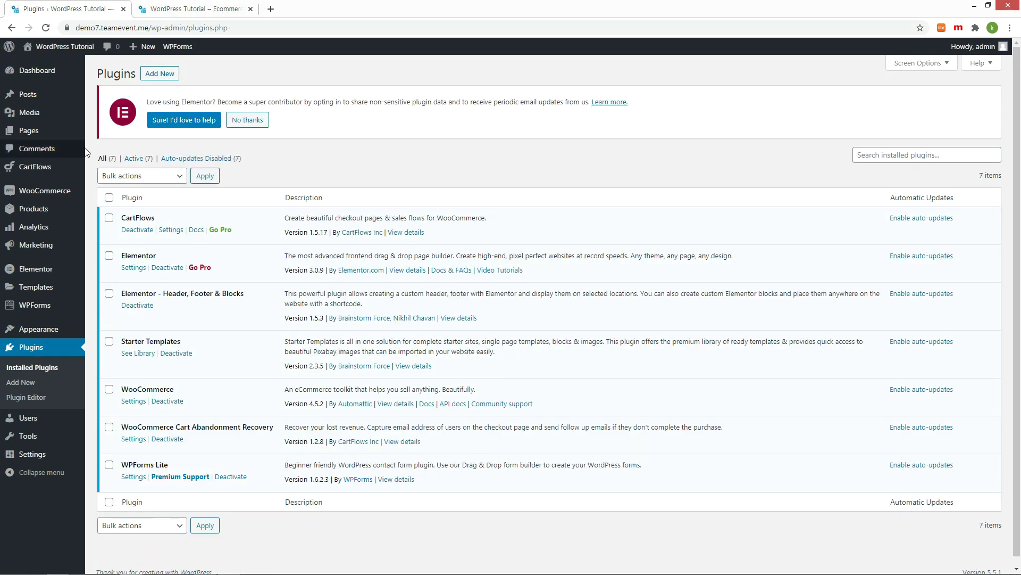
# Step: From the All Pages list, open the Home page with 'Edit with Elementor'
pyautogui.moveTo(40, 133)
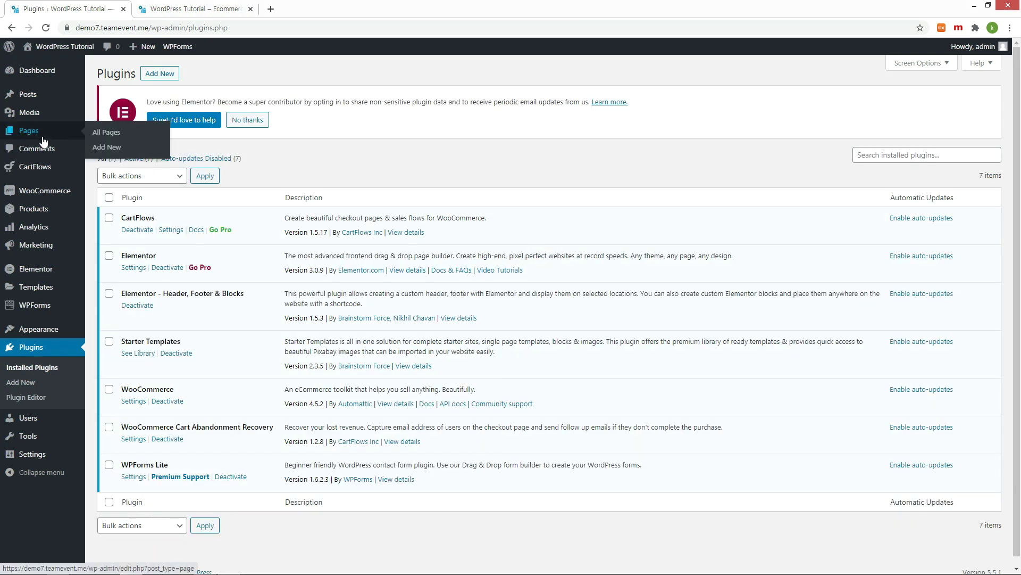
pyautogui.click(116, 133)
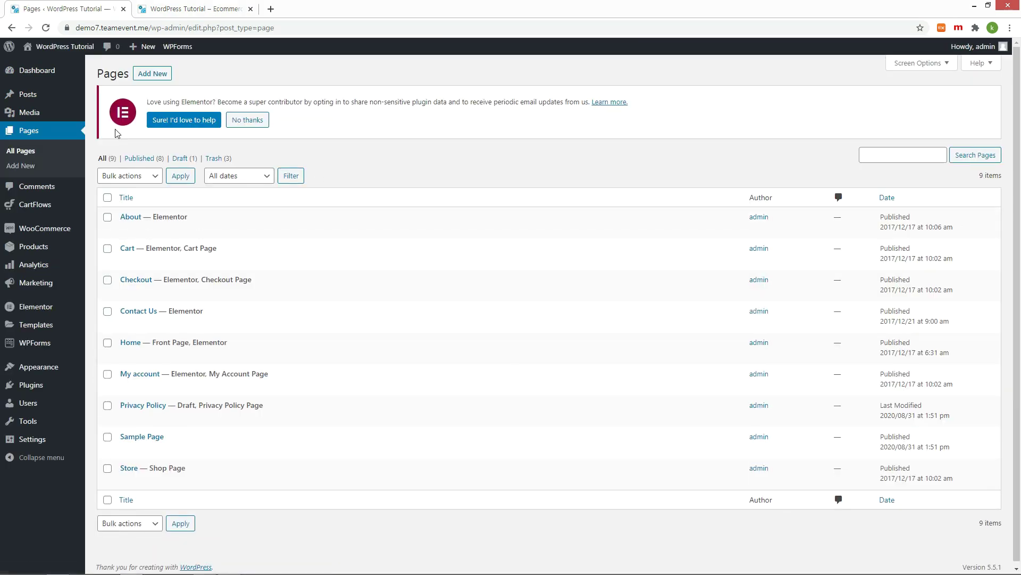
pyautogui.click(195, 8)
pyautogui.scroll(-2, 464, 145)
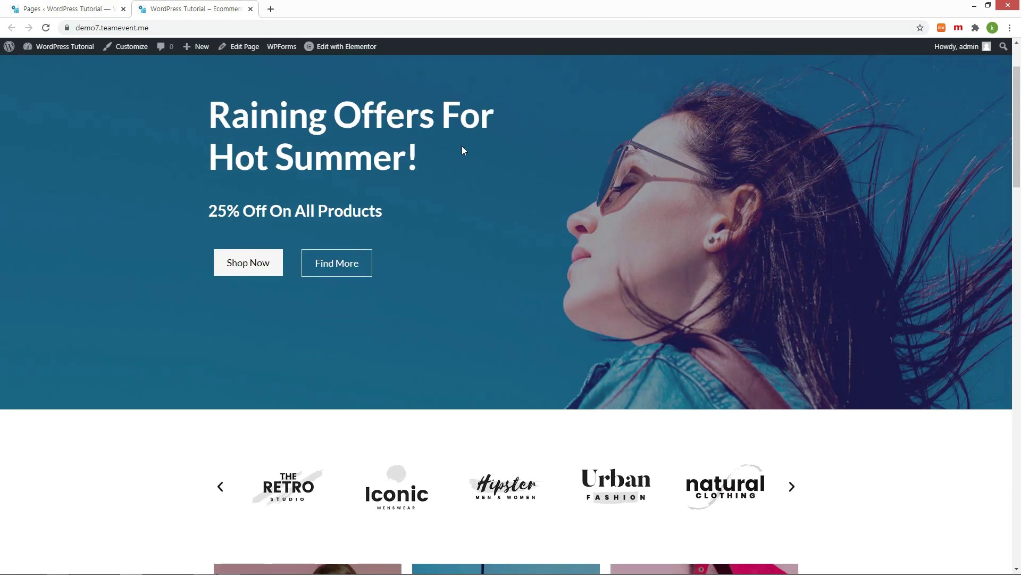
pyautogui.scroll(2, 500, 176)
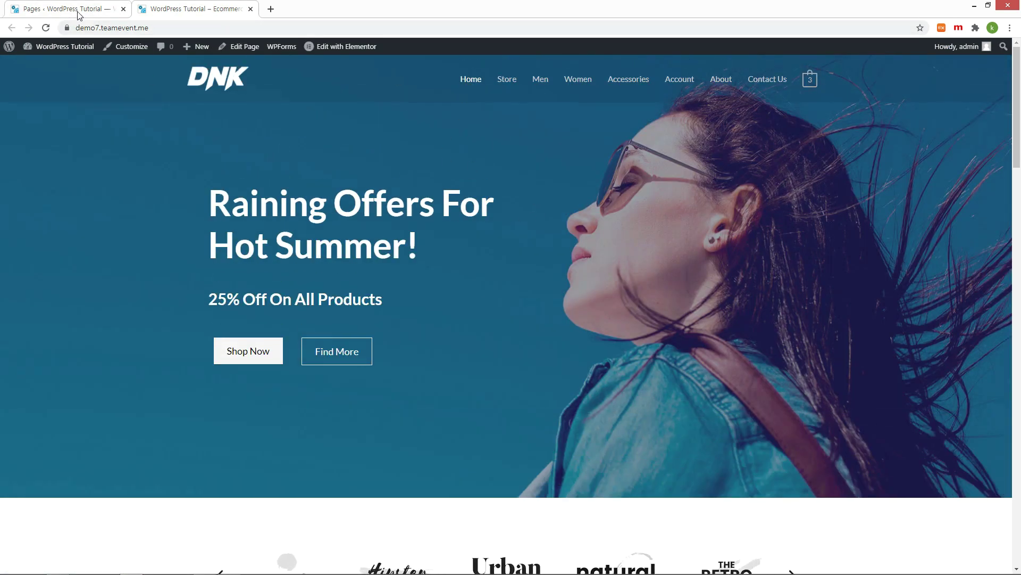
pyautogui.click(80, 11)
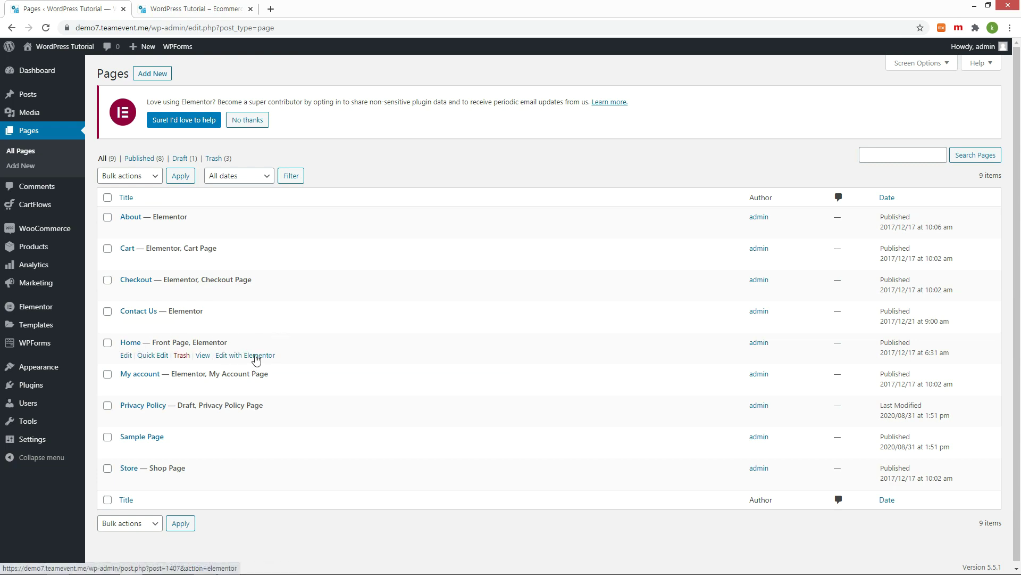
pyautogui.moveTo(290, 357); pyautogui.dragTo(218, 351)
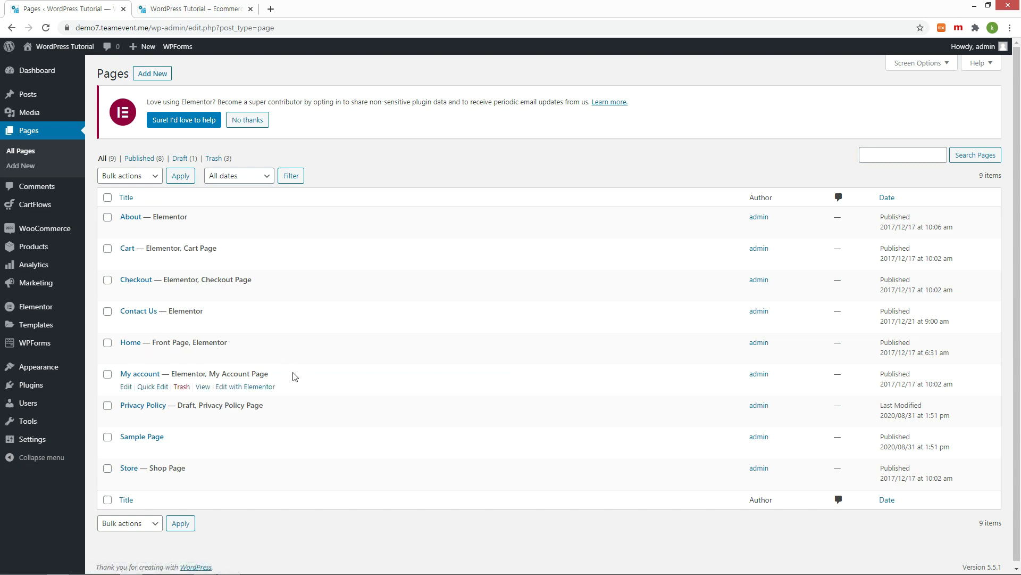
pyautogui.click(269, 360)
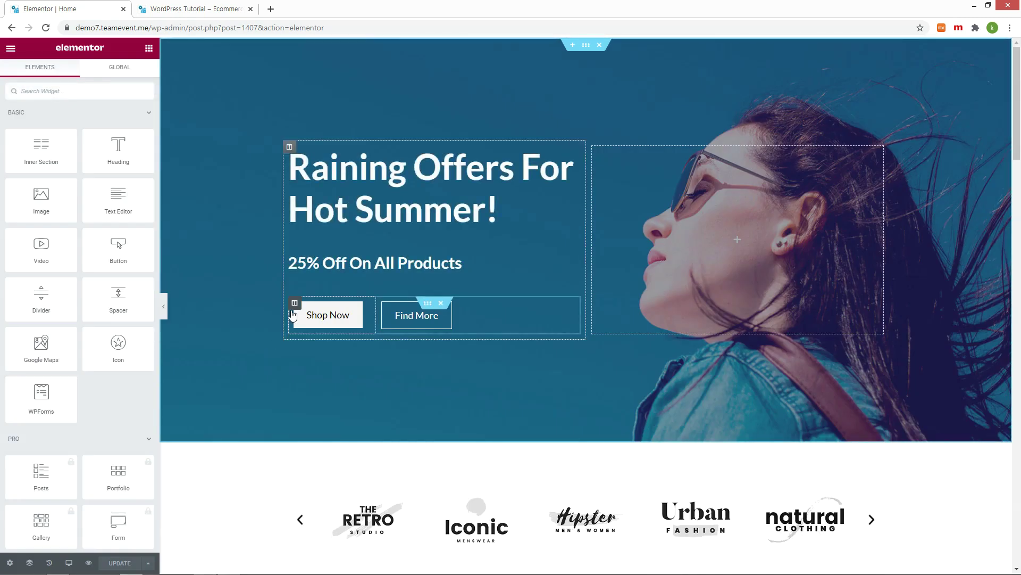
# Step: Replace the hero heading text with 'Gucci Fall Winter 2020' and update the page
pyautogui.click(341, 169)
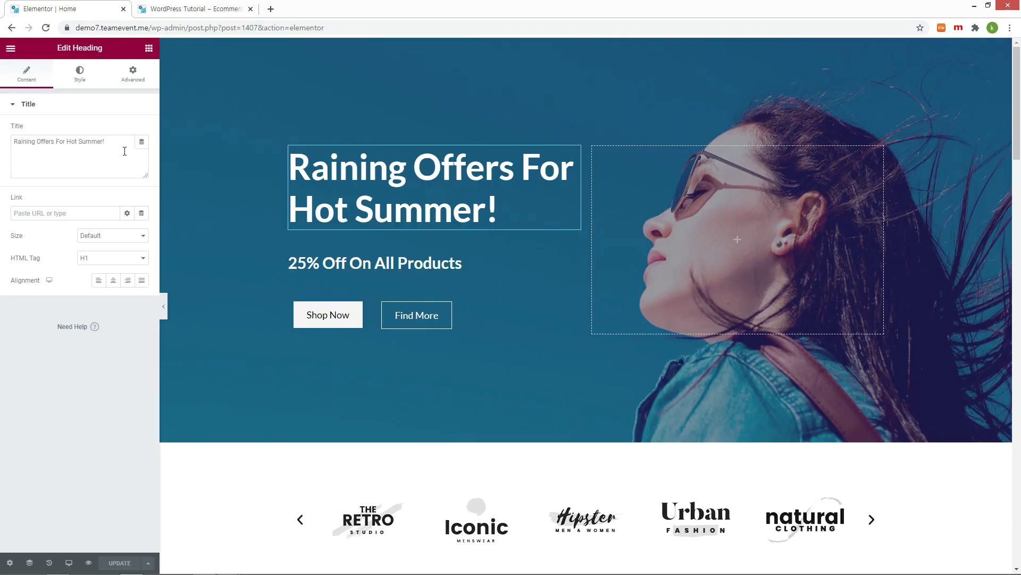
pyautogui.moveTo(117, 142); pyautogui.dragTo(3, 140)
pyautogui.write('Gucci Fall Winter 2020')
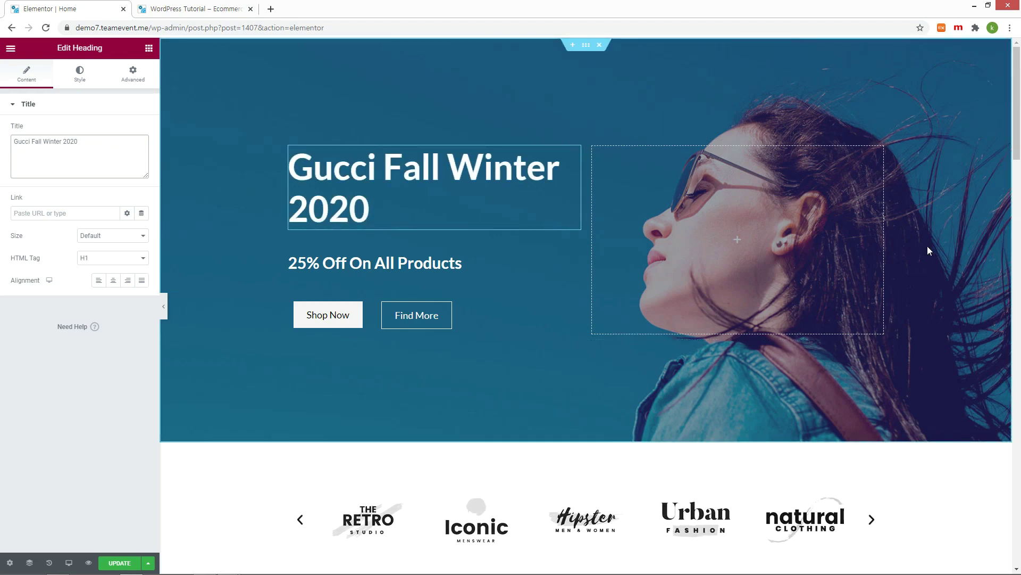
pyautogui.click(120, 564)
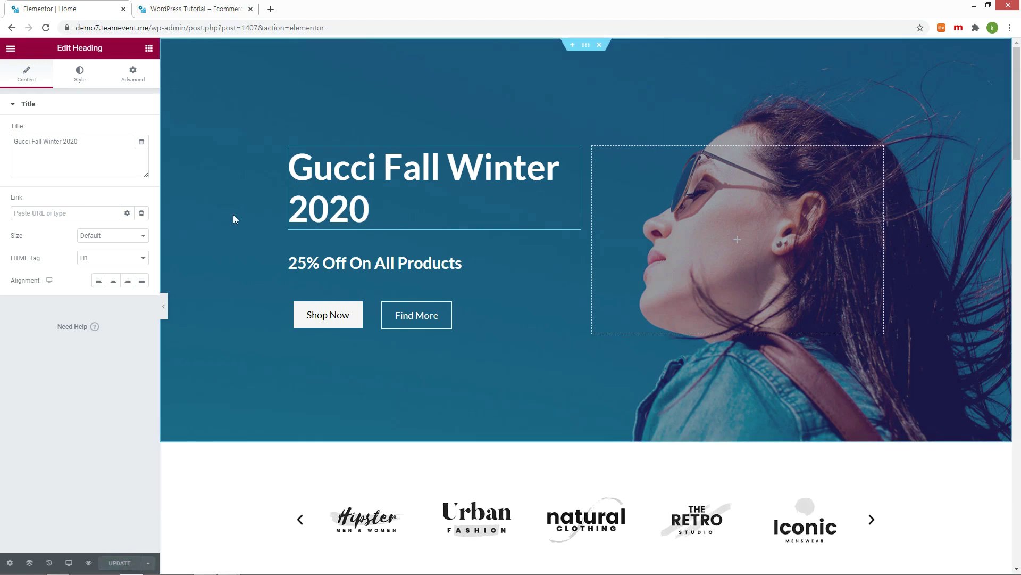
# Step: Reload the live homepage to confirm the new 'Gucci Fall Winter 2020' heading
pyautogui.click(185, 15)
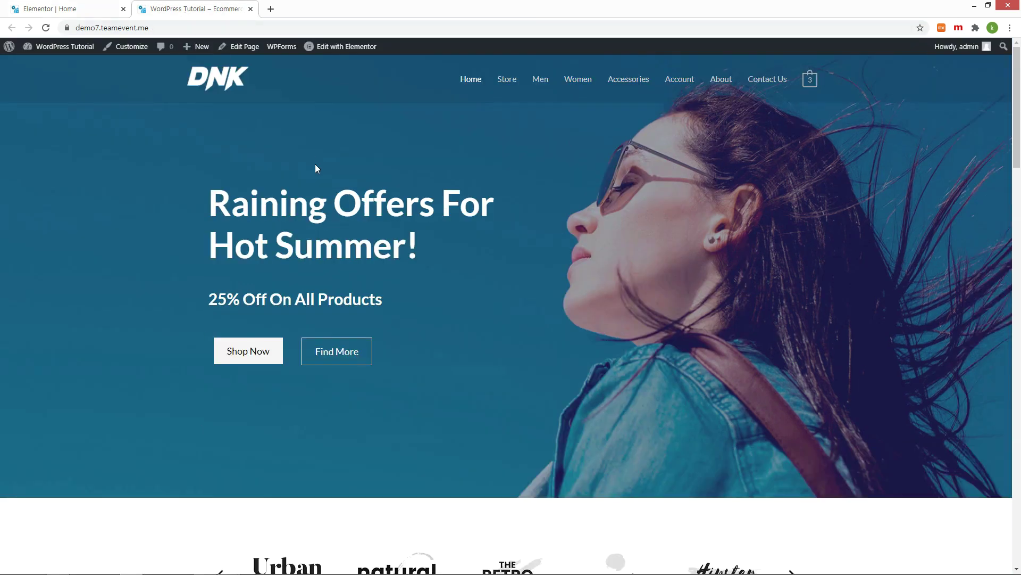
pyautogui.press('F5')
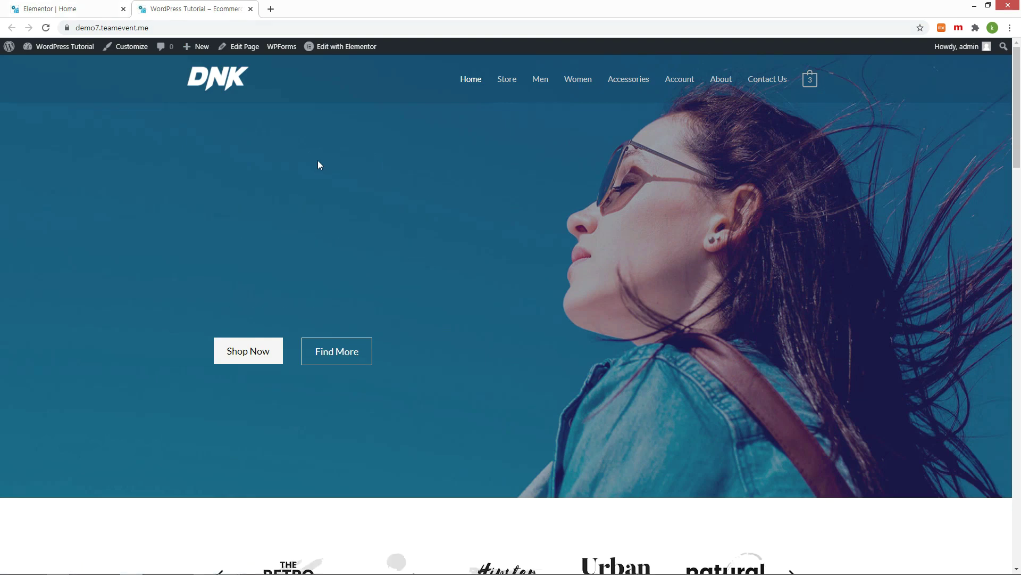
pyautogui.tripleClick(222, 216)
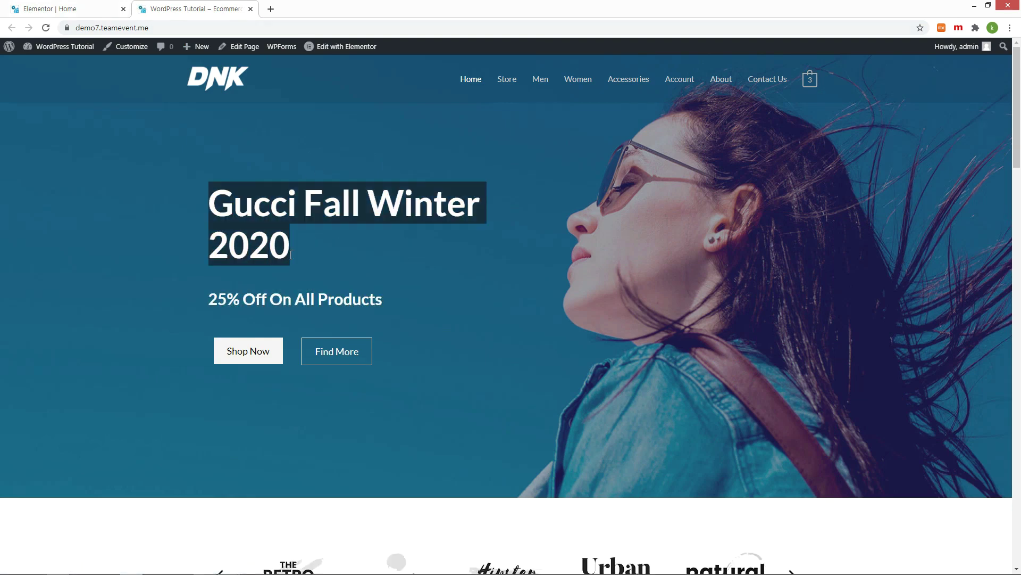
pyautogui.click(366, 266)
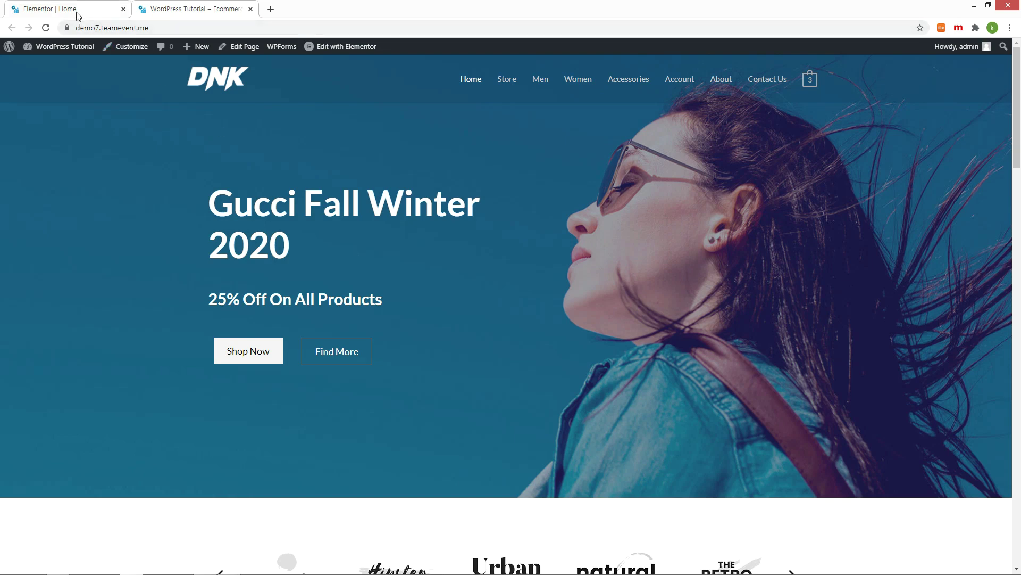
pyautogui.click(77, 10)
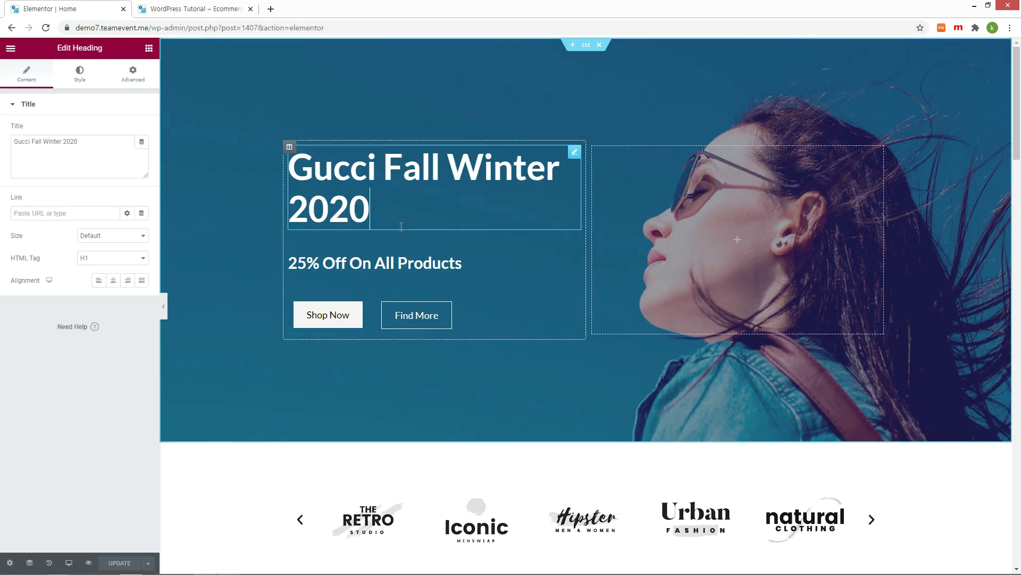
# Step: Rename the Shop Now button to 'Discover Now' and check it on the live site
pyautogui.click(386, 255)
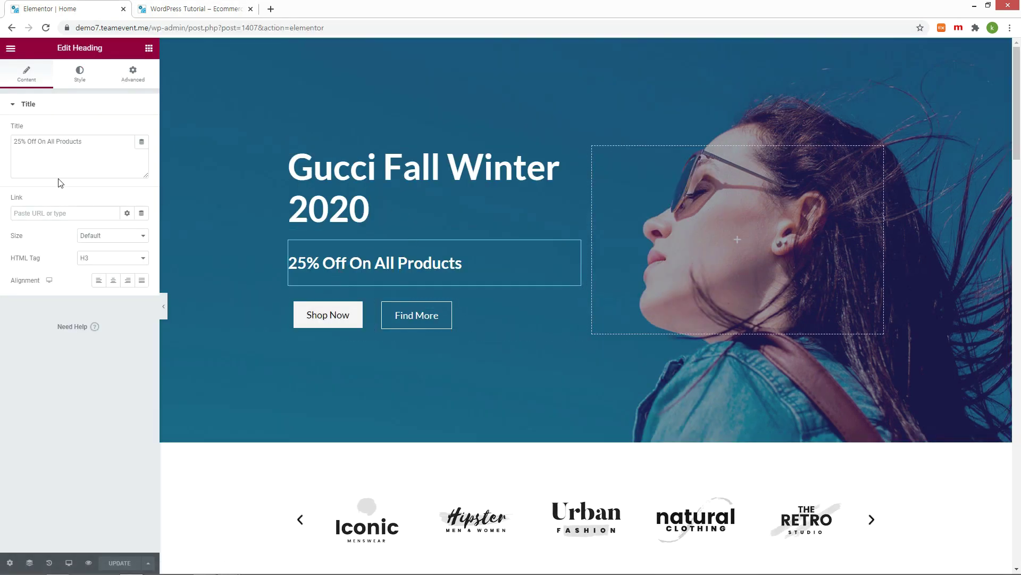
pyautogui.click(318, 316)
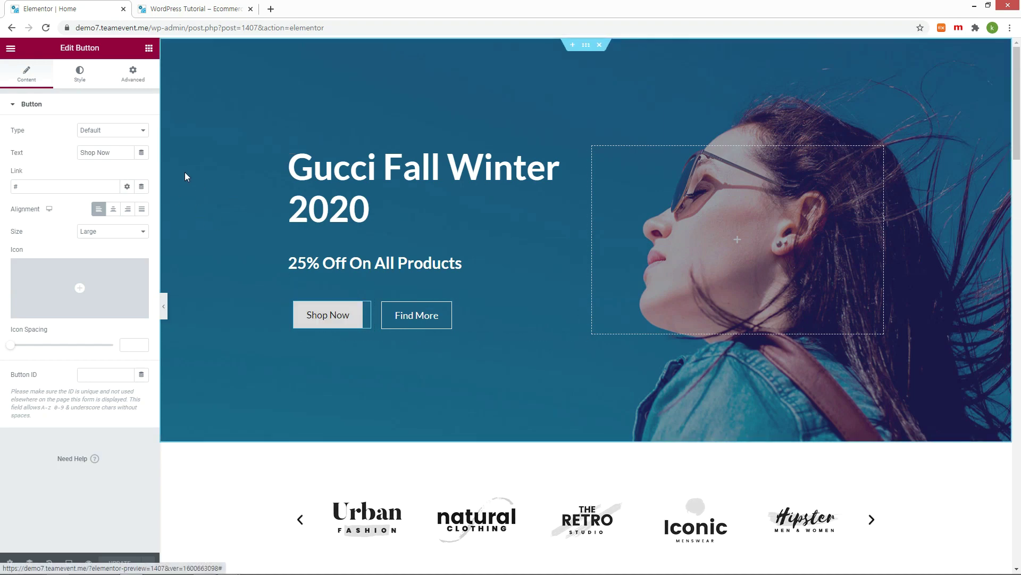
pyautogui.moveTo(113, 152); pyautogui.dragTo(67, 157)
pyautogui.write('Discover Now')
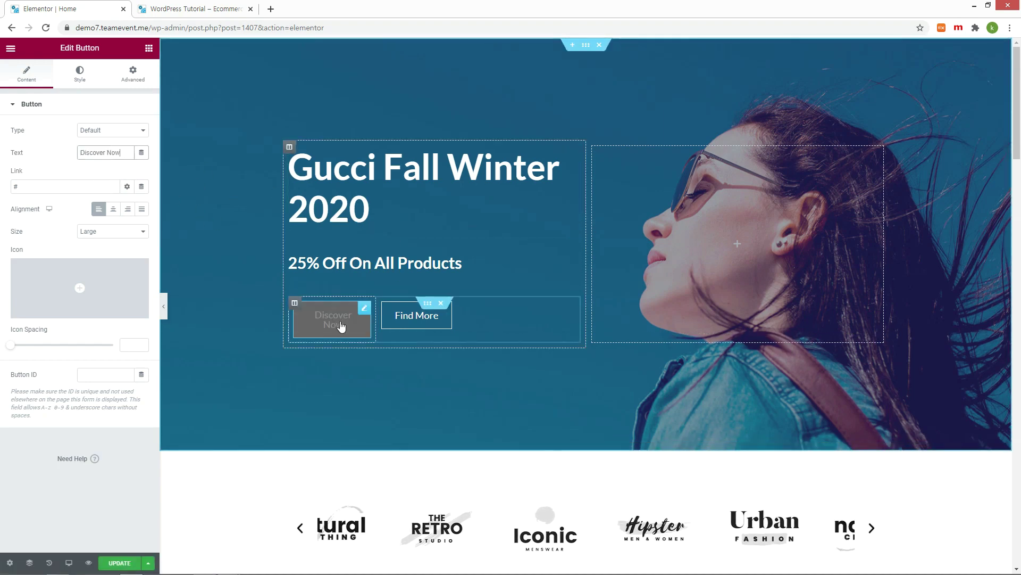
pyautogui.hotkey('ctrl', 'Tab')
pyautogui.press('F5')
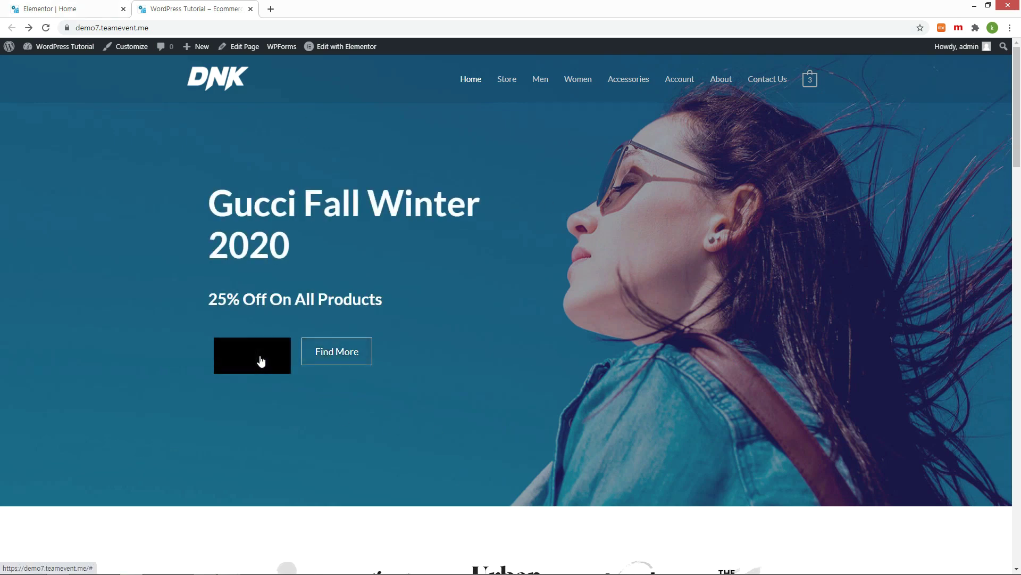
pyautogui.click(56, 10)
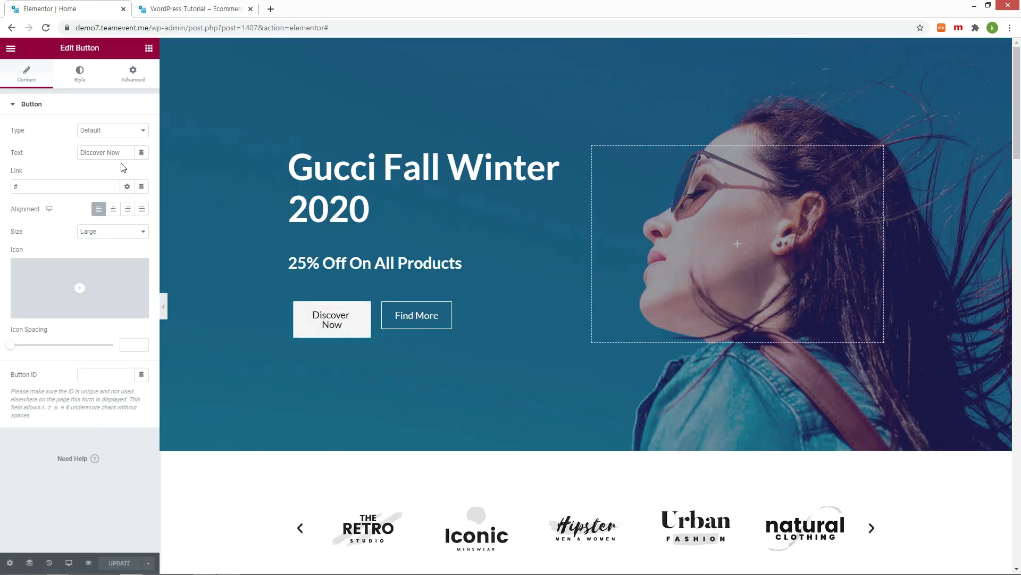
# Step: Give the Discover Now button a smaller font size in Style > Typography
pyautogui.click(79, 79)
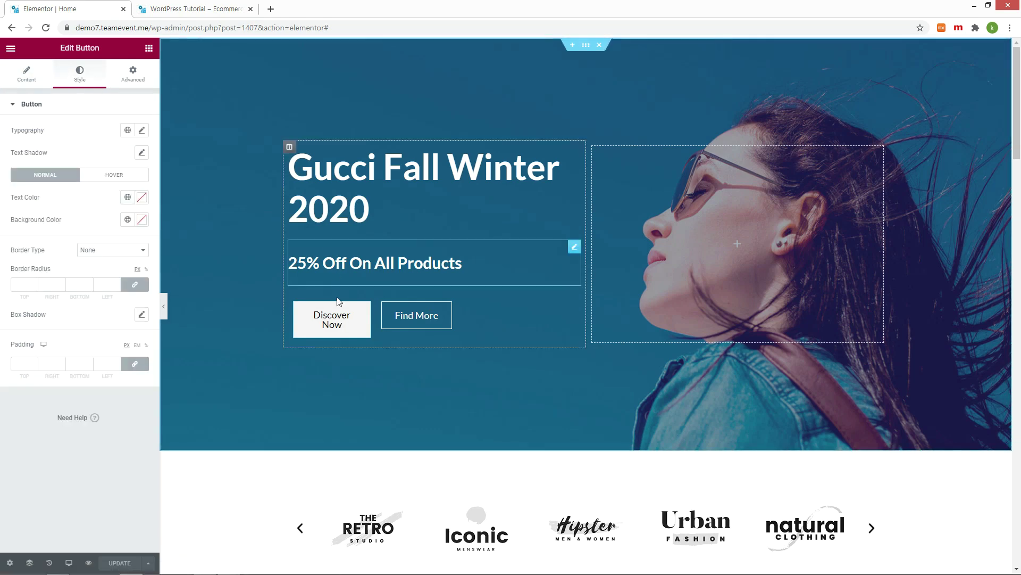
pyautogui.click(194, 8)
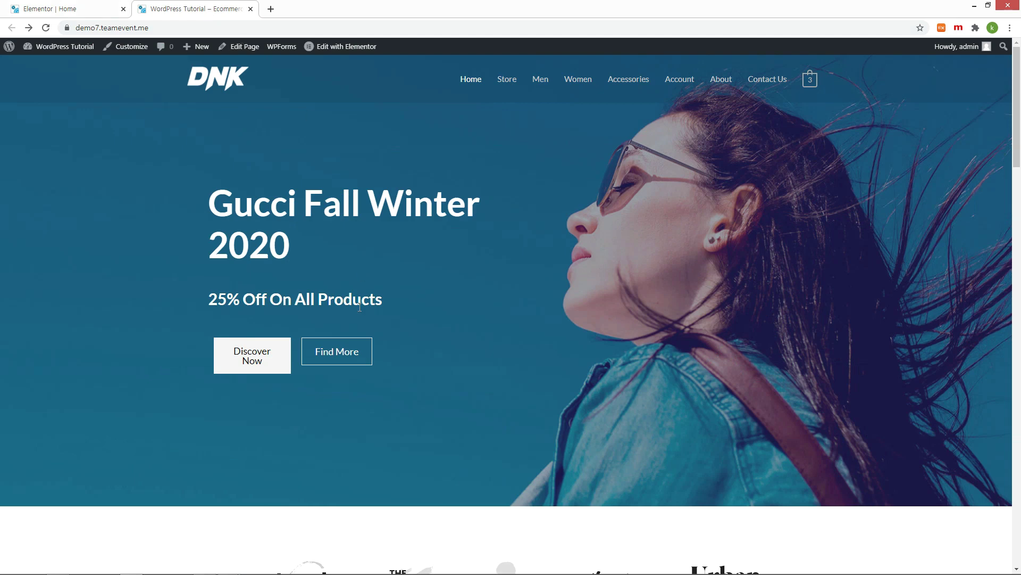
pyautogui.click(48, 7)
pyautogui.click(142, 130)
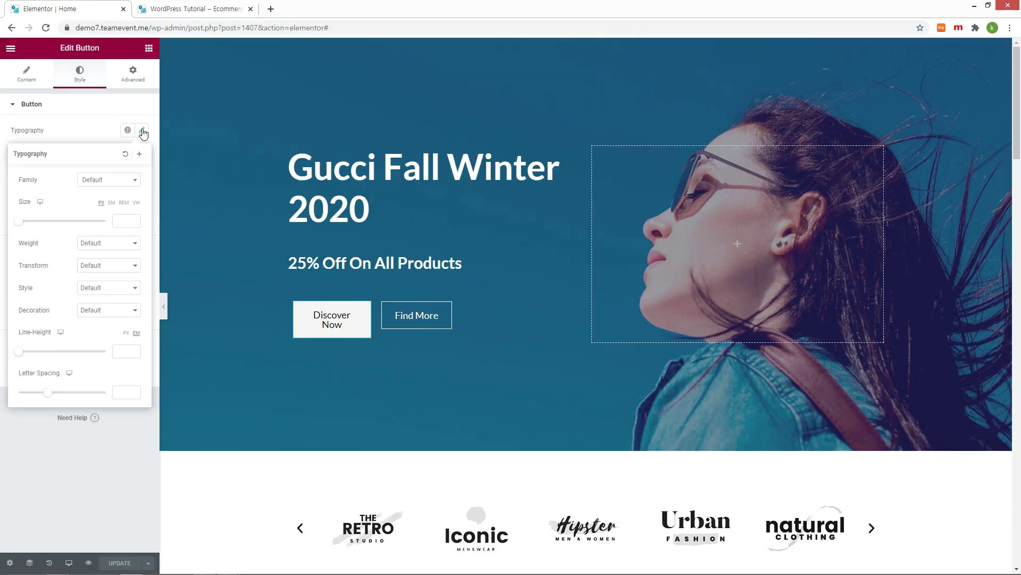
pyautogui.click(127, 220)
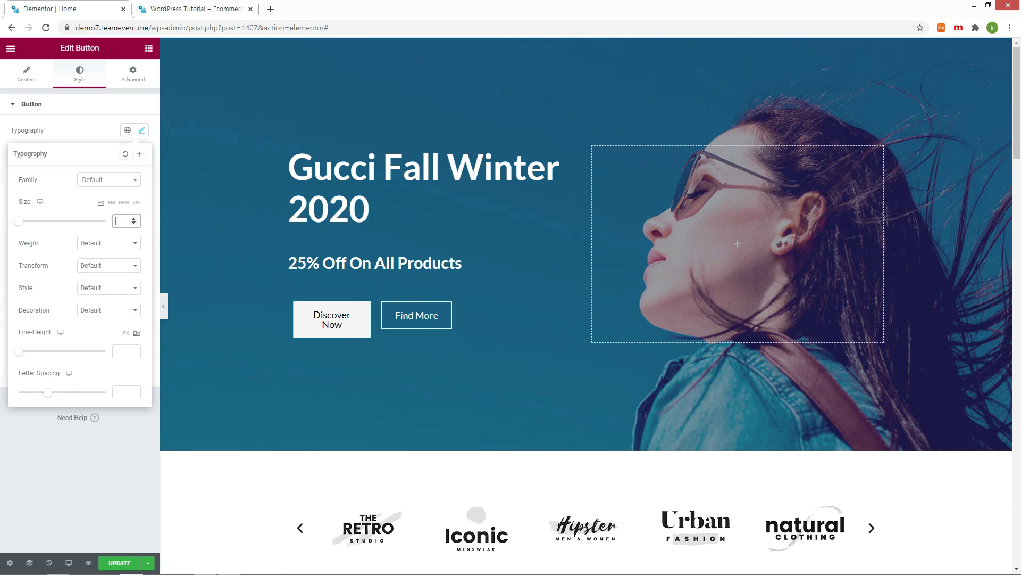
pyautogui.write('1')
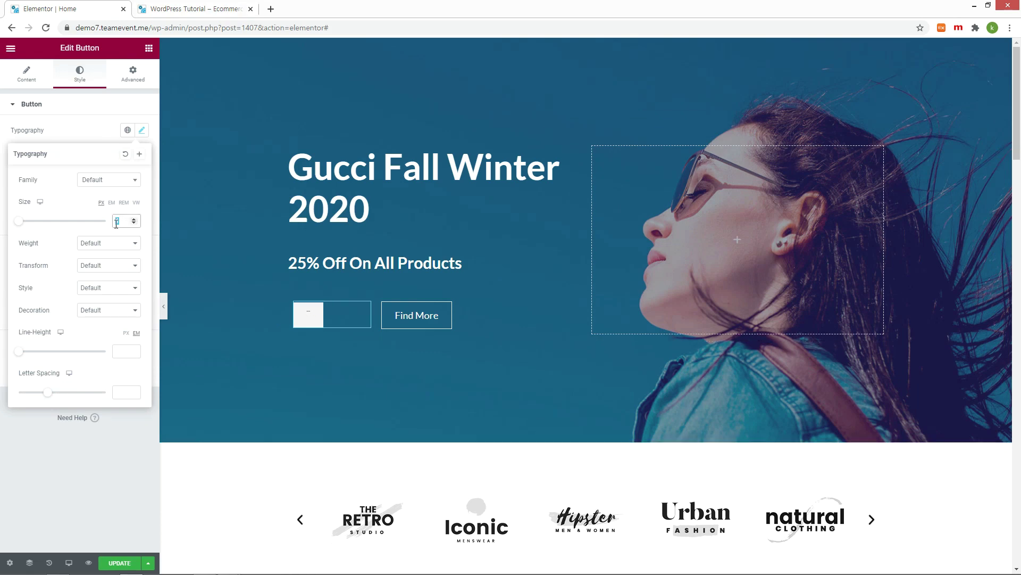
pyautogui.press('BackSpace')
pyautogui.click(141, 130)
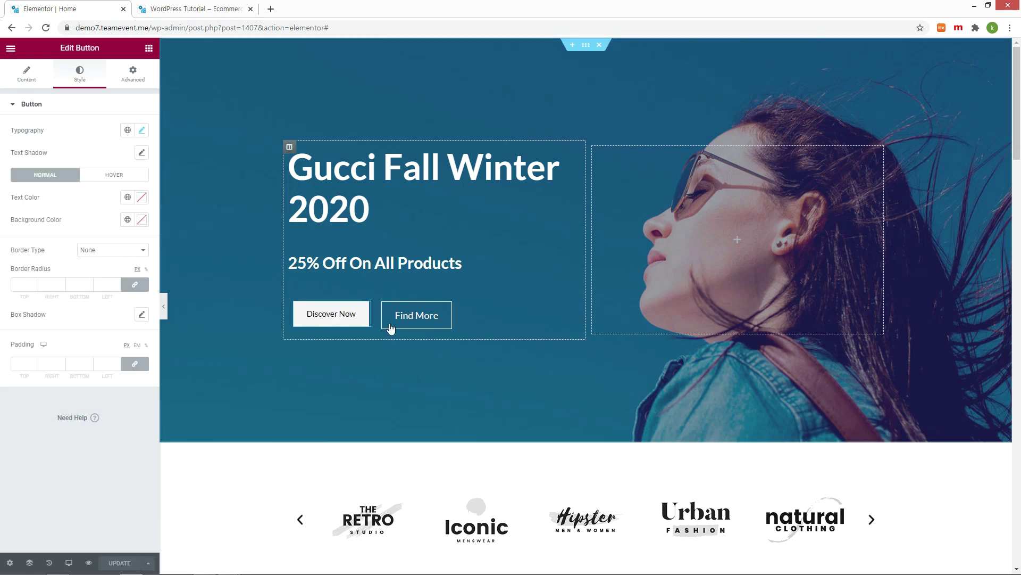
# Step: Set the Find More button's font size to 15 px, update, and check the live site
pyautogui.click(406, 322)
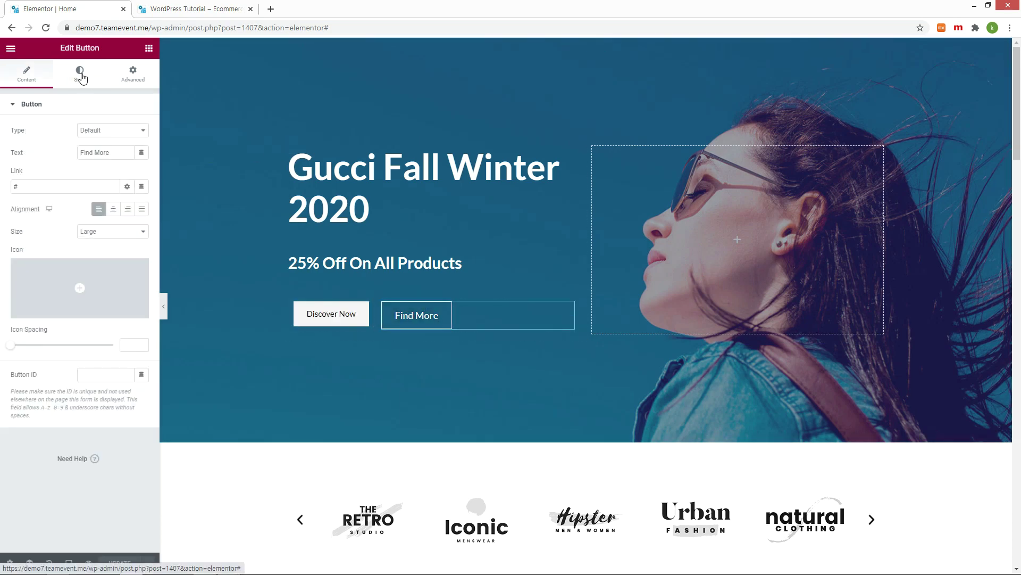
pyautogui.click(79, 74)
pyautogui.click(142, 130)
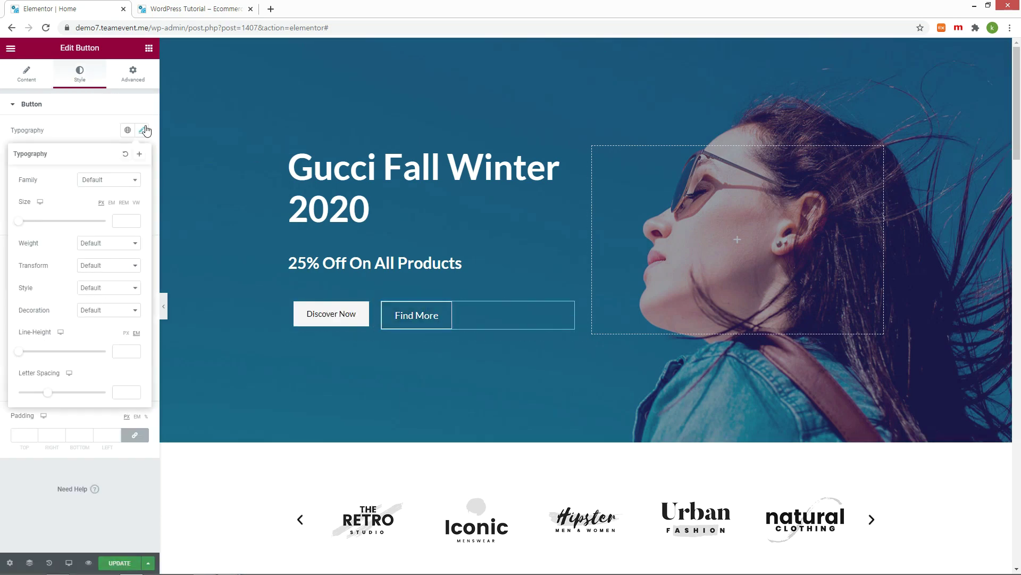
pyautogui.click(124, 219)
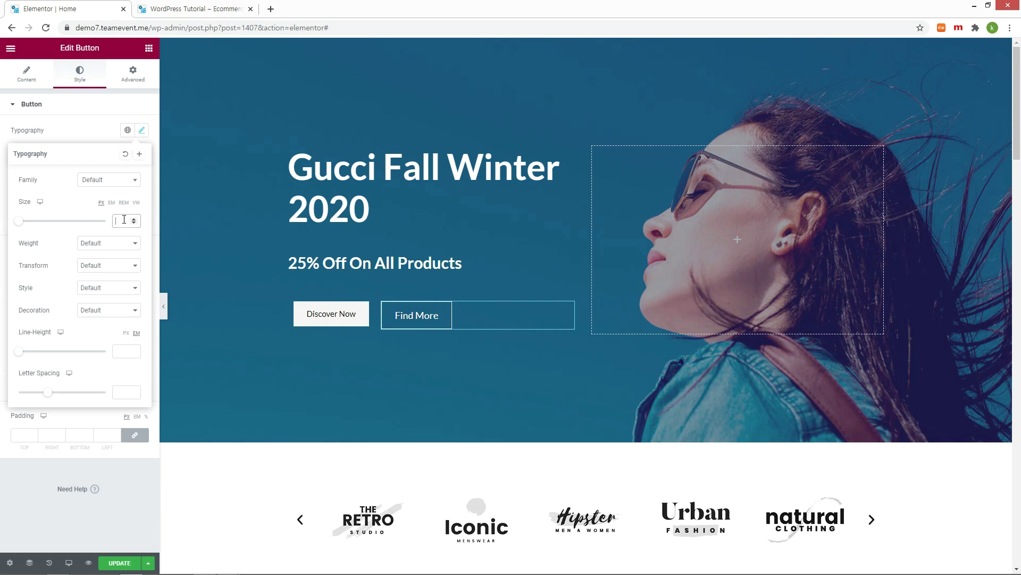
pyautogui.write('15')
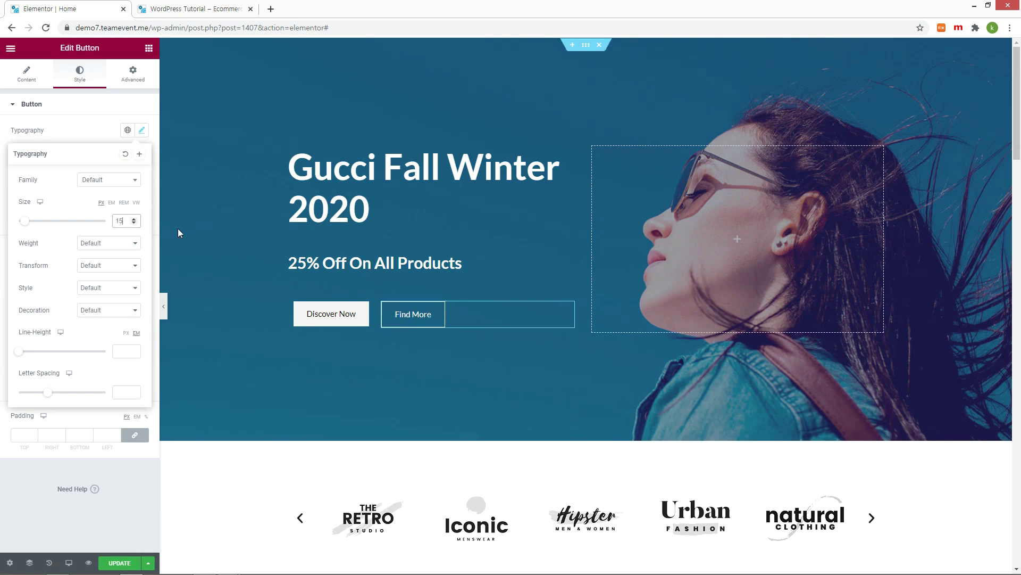
pyautogui.click(119, 563)
pyautogui.click(197, 8)
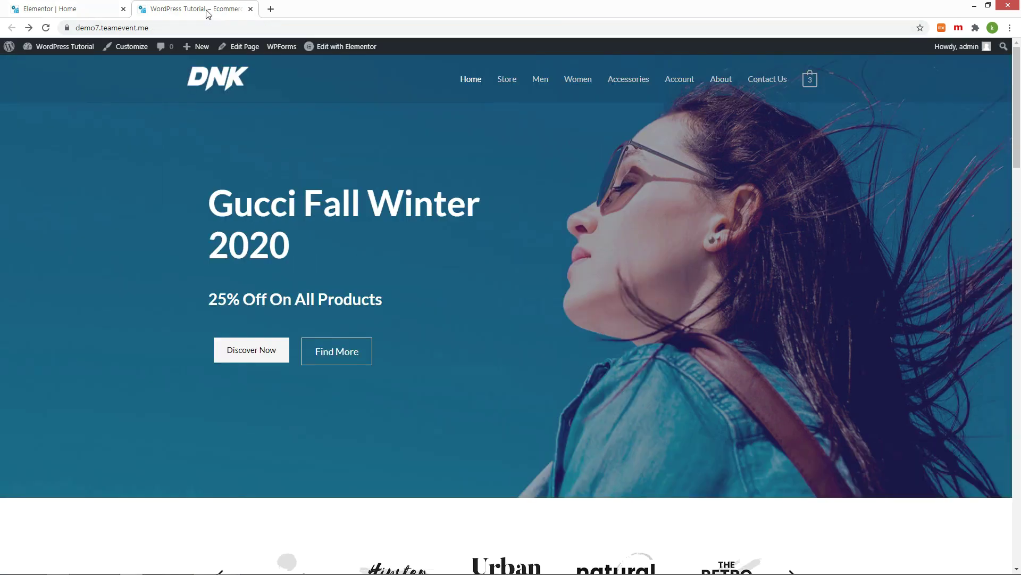
pyautogui.click(85, 8)
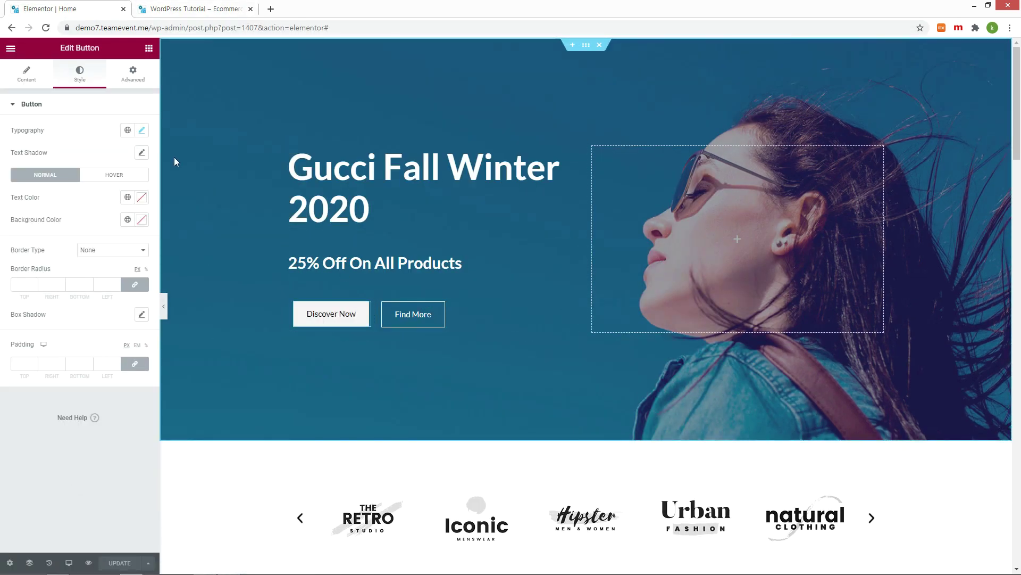
# Step: Copy the Find More button's white hover text colour
pyautogui.click(121, 178)
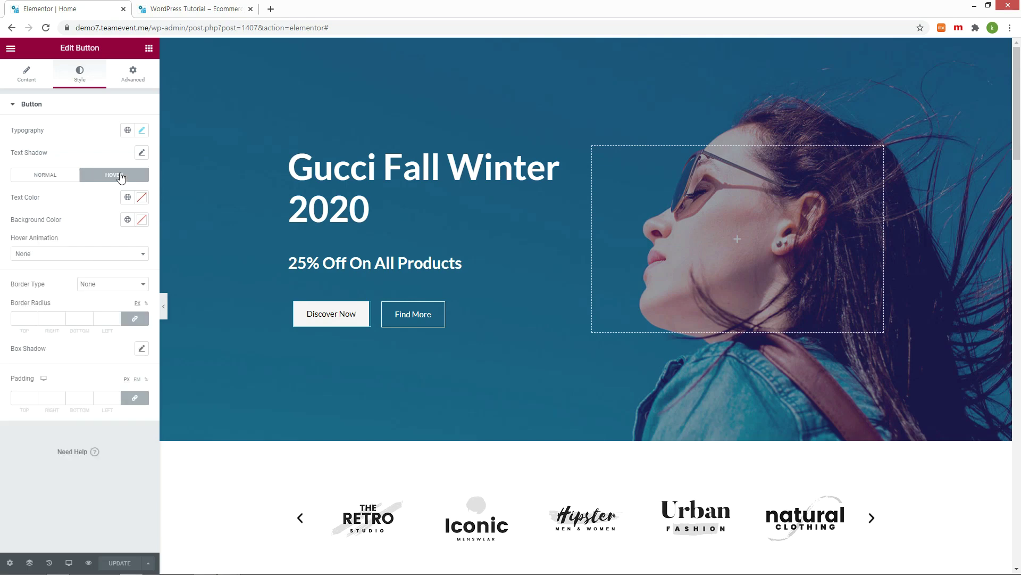
pyautogui.click(142, 198)
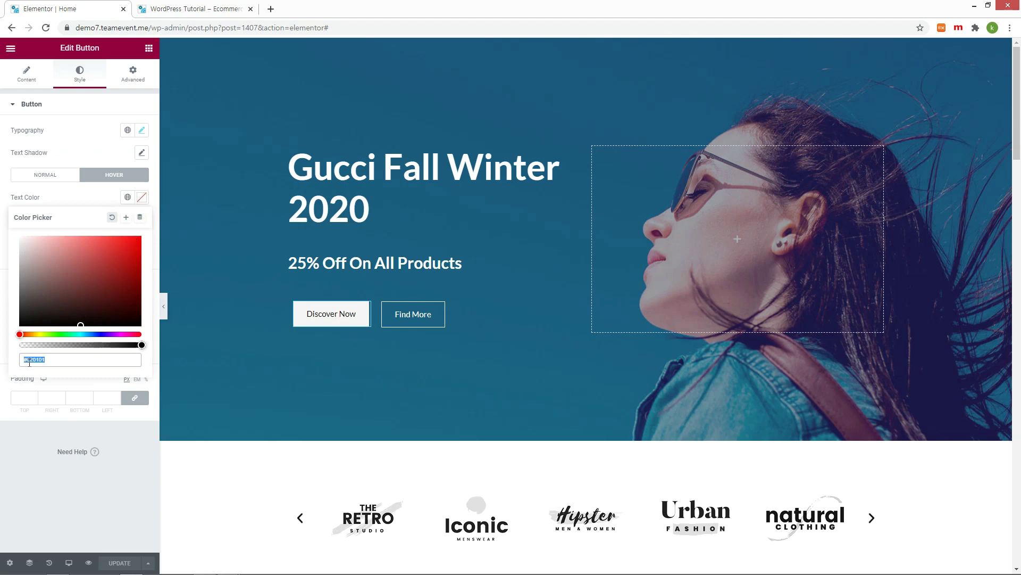
pyautogui.click(414, 320)
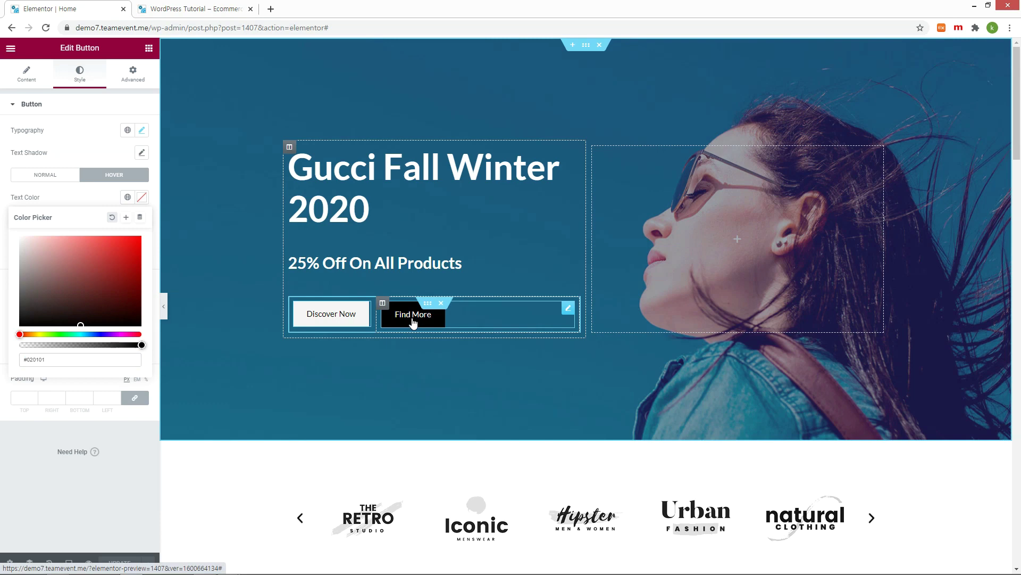
pyautogui.click(128, 180)
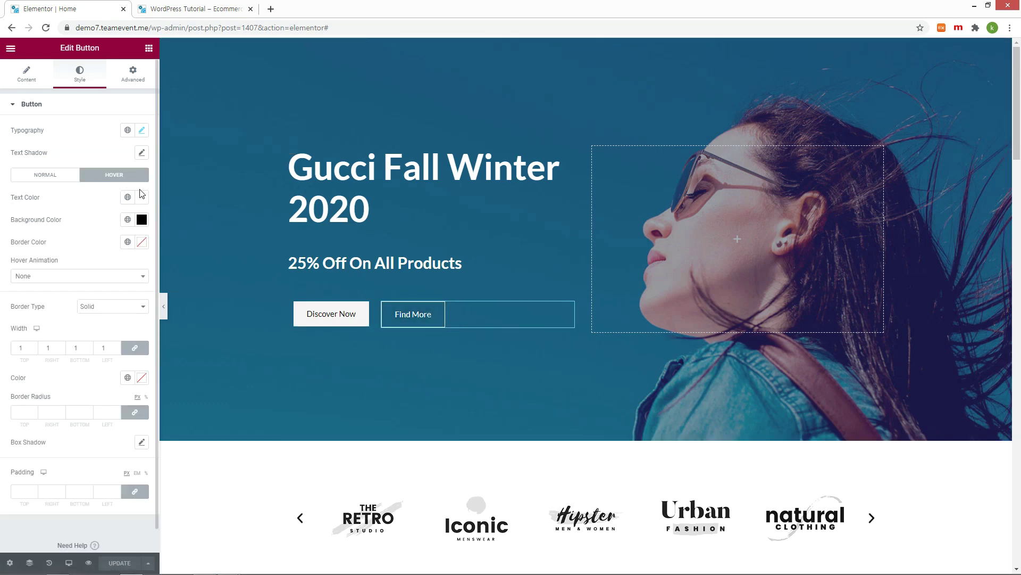
pyautogui.click(142, 198)
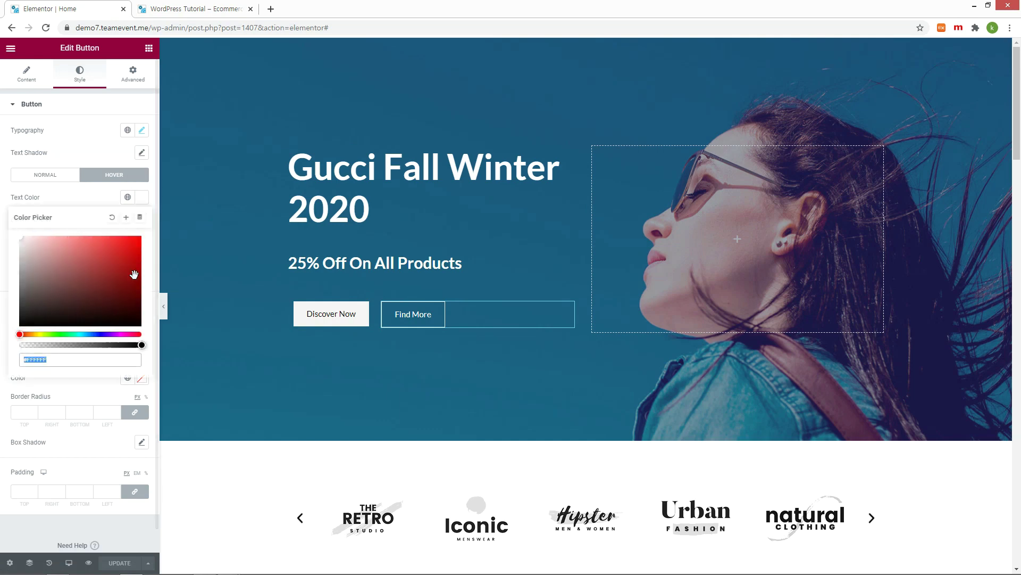
pyautogui.rightClick(36, 359)
pyautogui.click(60, 382)
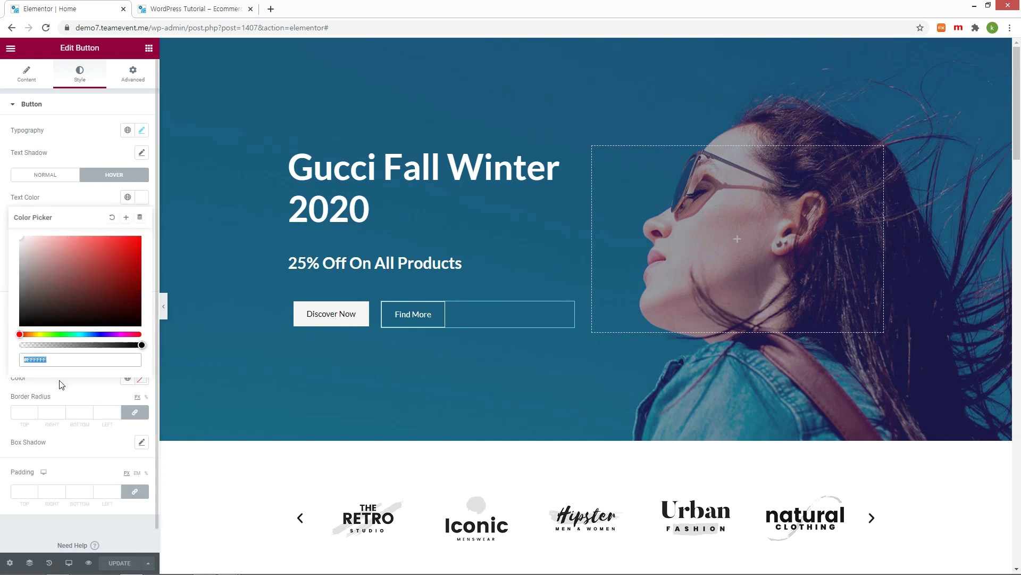
# Step: Paste the white colour into Discover Now's text colour and update the page
pyautogui.click(331, 314)
pyautogui.click(142, 198)
pyautogui.hotkey('ctrl', 'v')
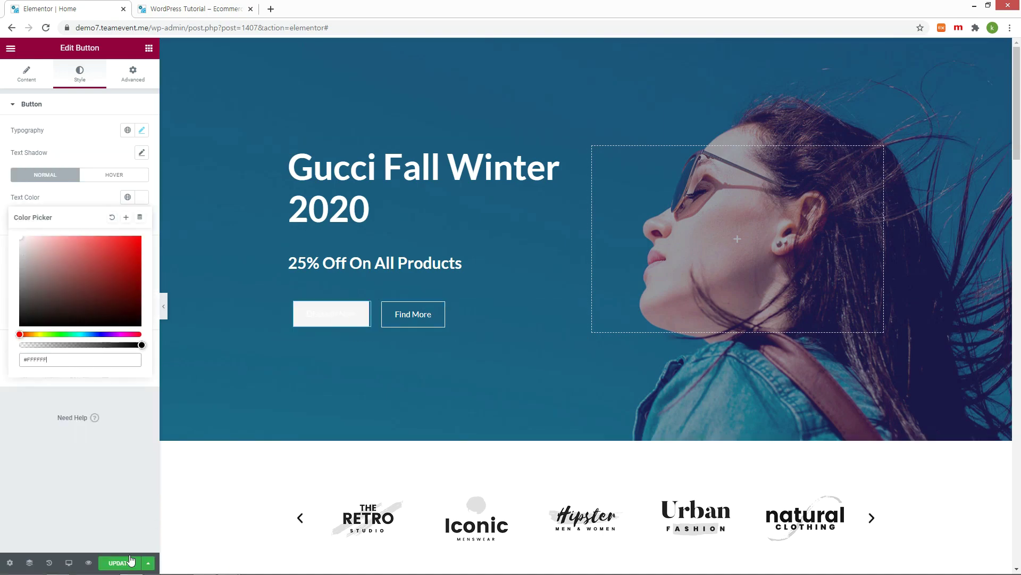
pyautogui.click(130, 561)
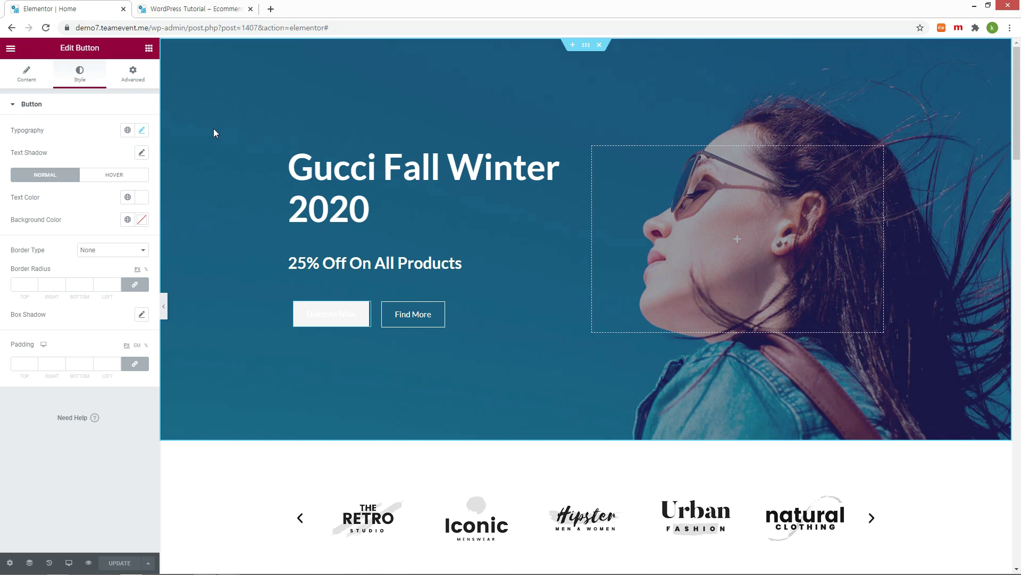
# Step: Make Discover Now's normal text near-black #0D0F0F, update, and preview the live homepage
pyautogui.click(141, 198)
pyautogui.click(75, 319)
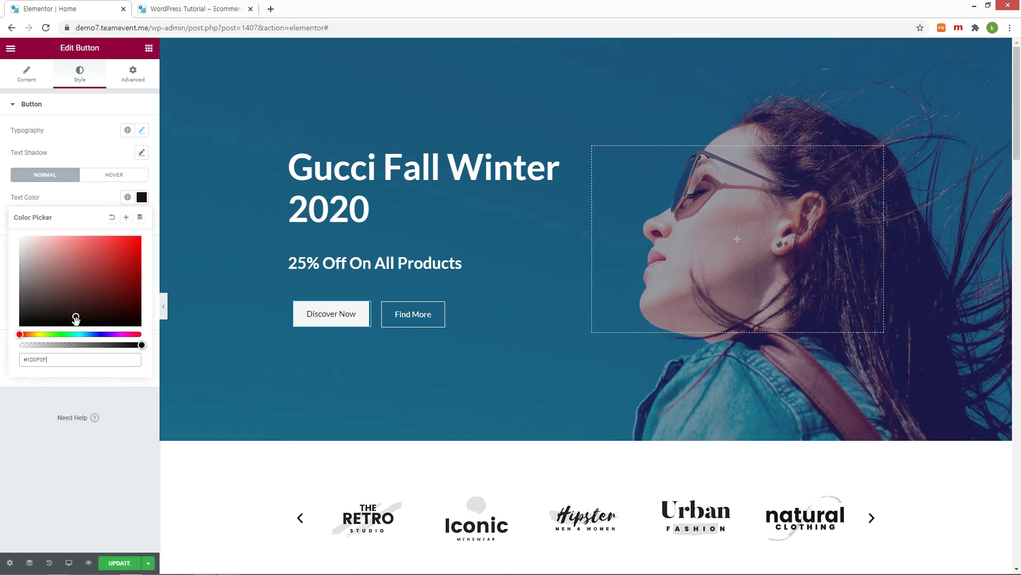
pyautogui.click(113, 176)
pyautogui.click(141, 197)
pyautogui.click(117, 562)
pyautogui.click(194, 9)
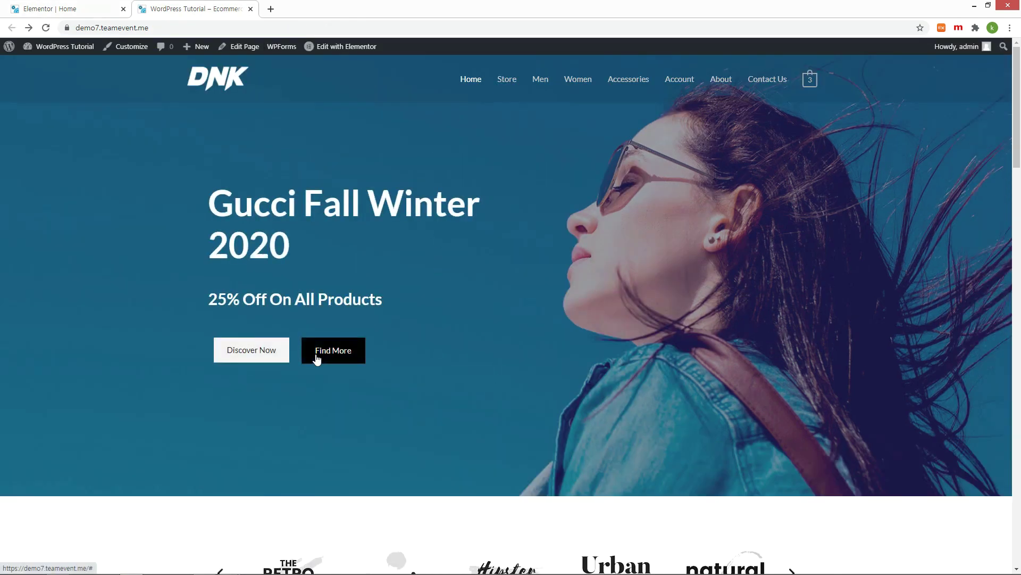
pyautogui.hotkey('ctrl', '1')
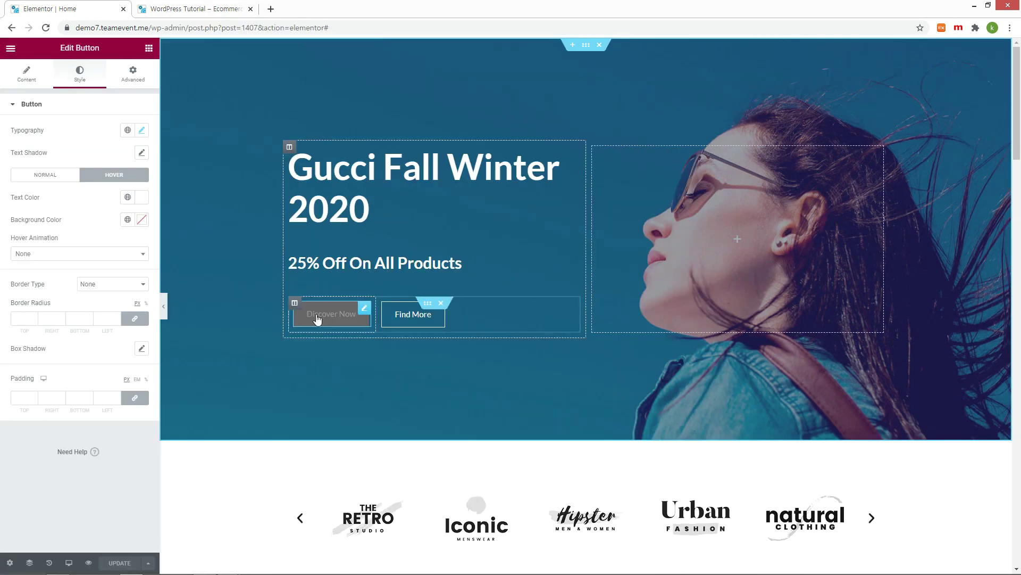
# Step: Set the Discover Now button's Hover Animation to Push
pyautogui.click(142, 260)
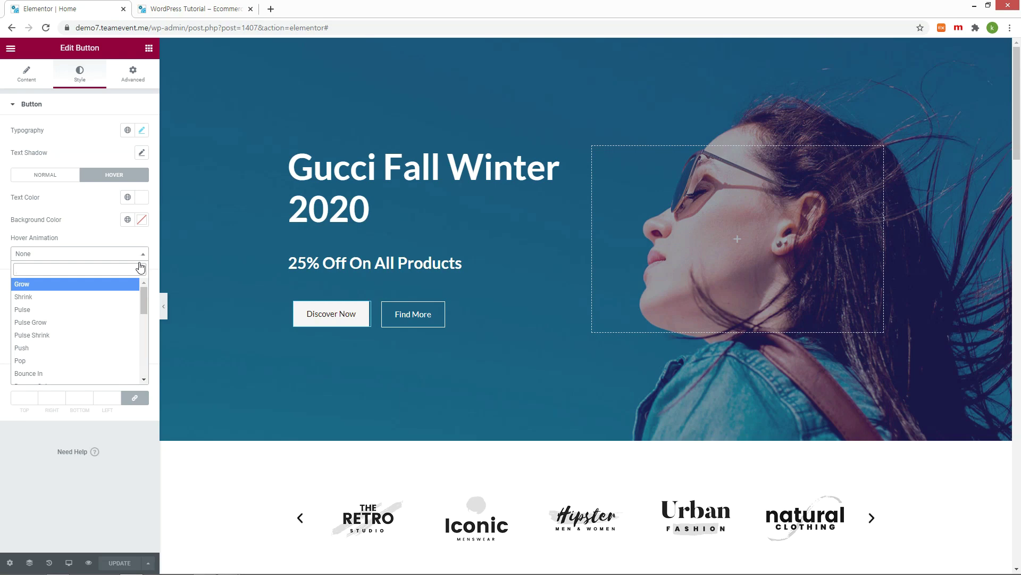
pyautogui.scroll(-2, 111, 319)
pyautogui.scroll(2, 112, 319)
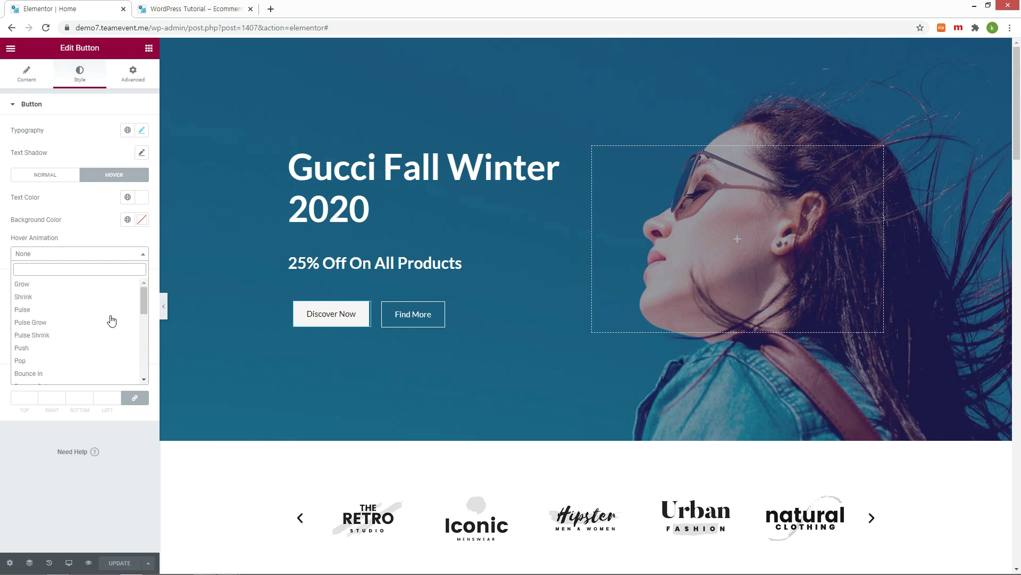
pyautogui.click(64, 349)
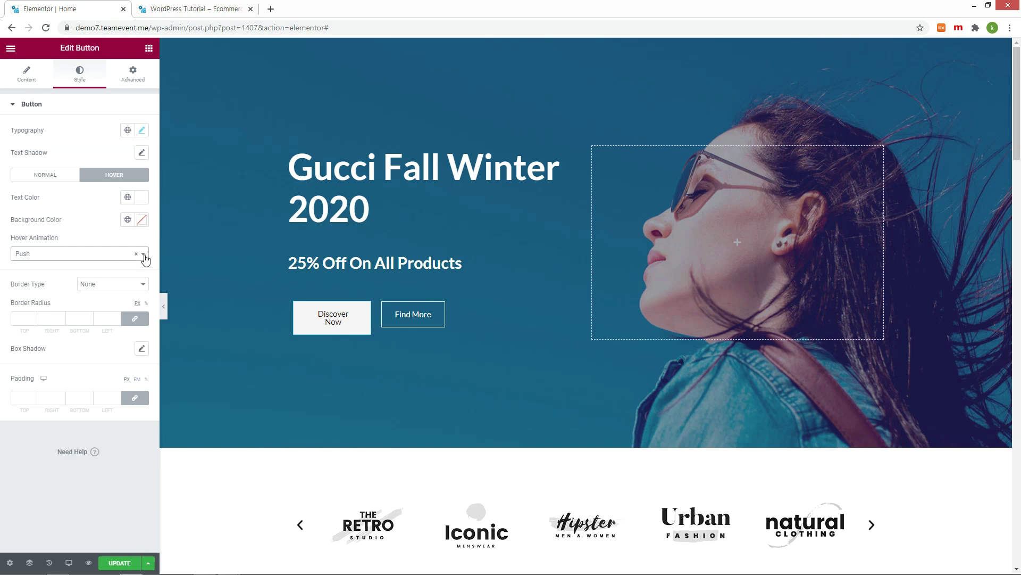
# Step: Test the Push hover effect on the live homepage and compare animation options
pyautogui.hotkey('ctrl', 'Tab')
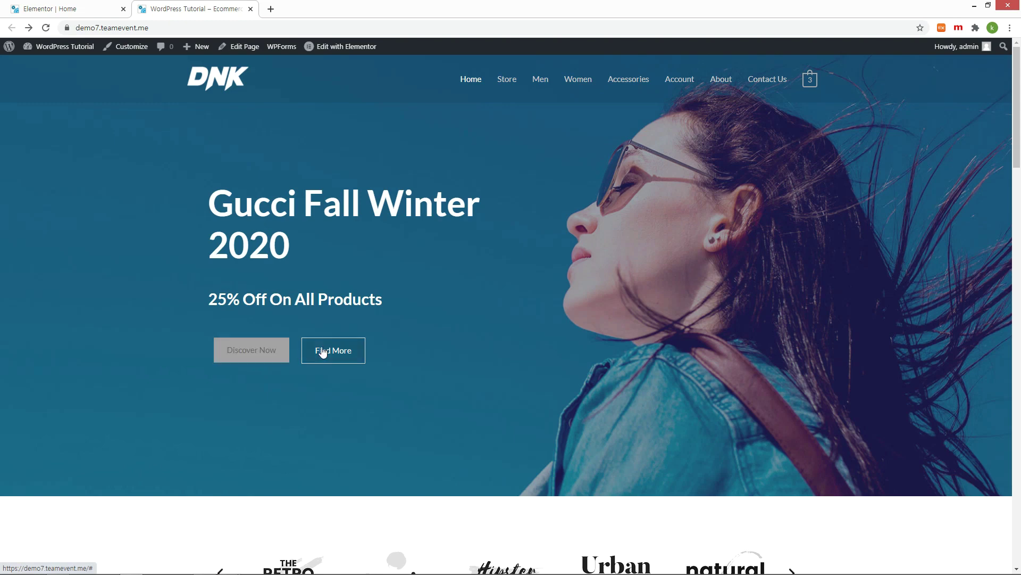
pyautogui.hotkey('ctrl', 'Tab')
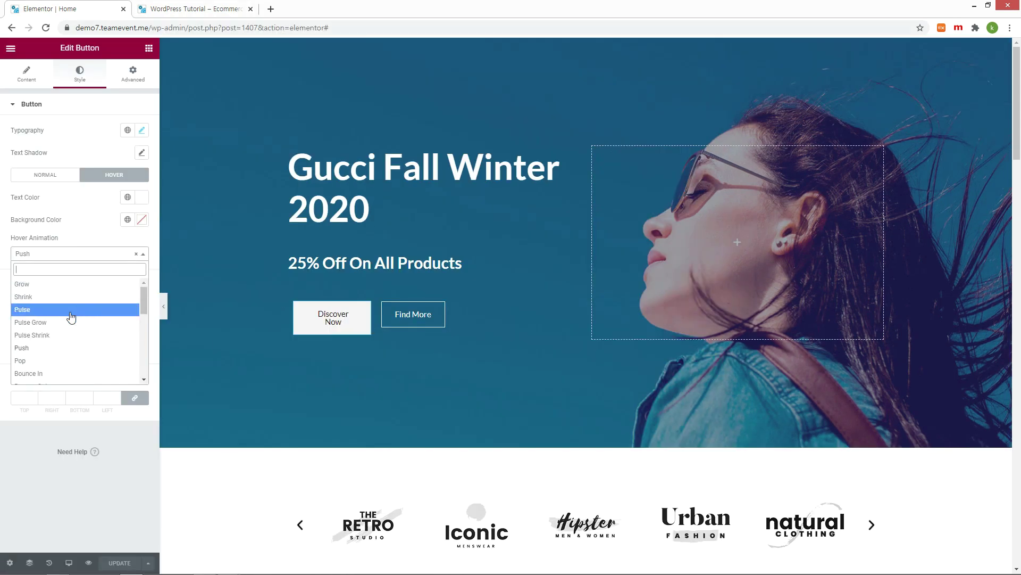
pyautogui.hotkey('ctrl', 'Tab')
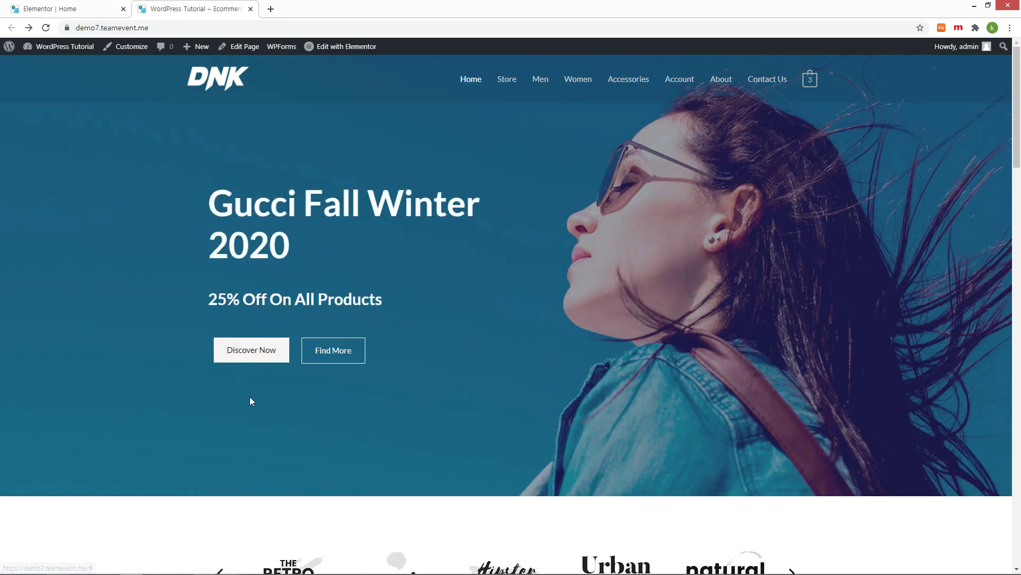
pyautogui.hotkey('ctrl', 'Tab')
pyautogui.click(140, 280)
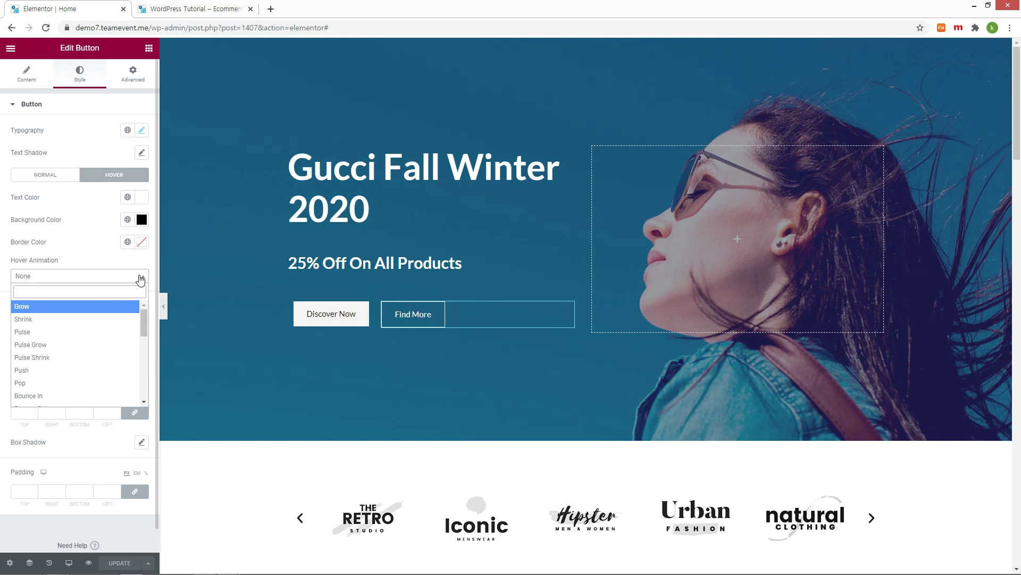
pyautogui.hotkey('ctrl', 'Tab')
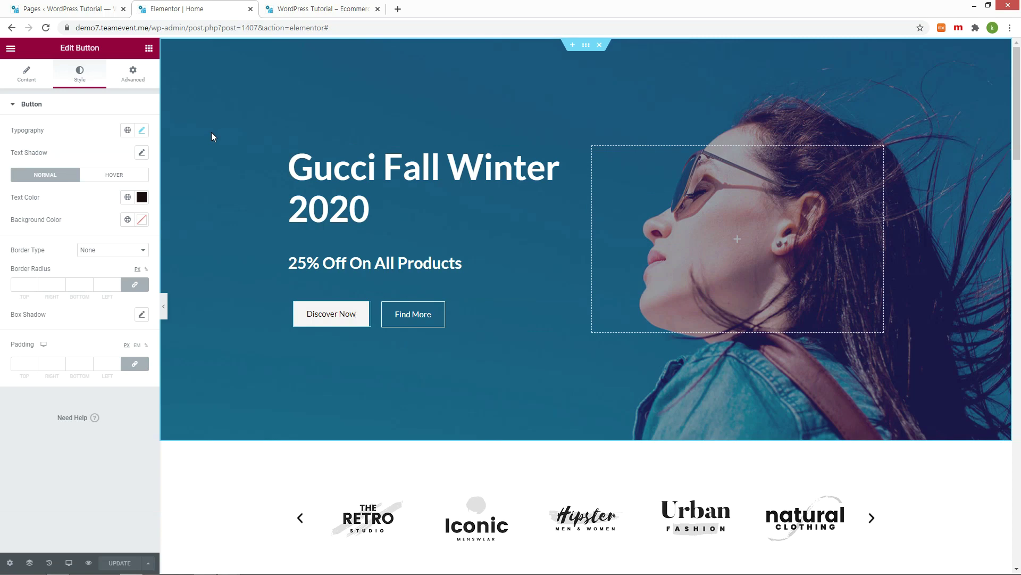
pyautogui.click(26, 80)
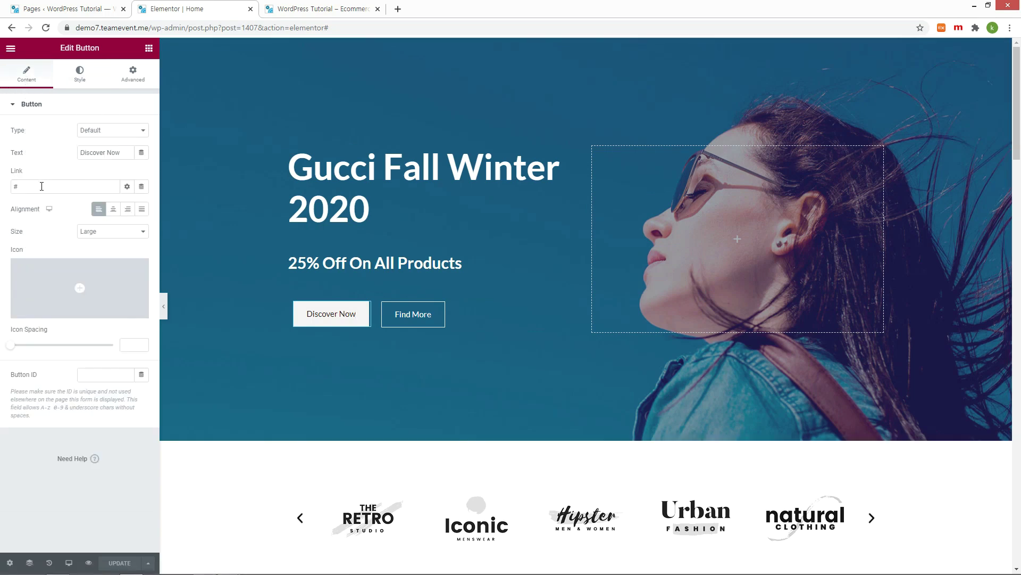
# Step: Copy the Women product category page URL
pyautogui.click(41, 187)
pyautogui.click(319, 8)
pyautogui.click(239, 28)
pyautogui.rightClick(239, 31)
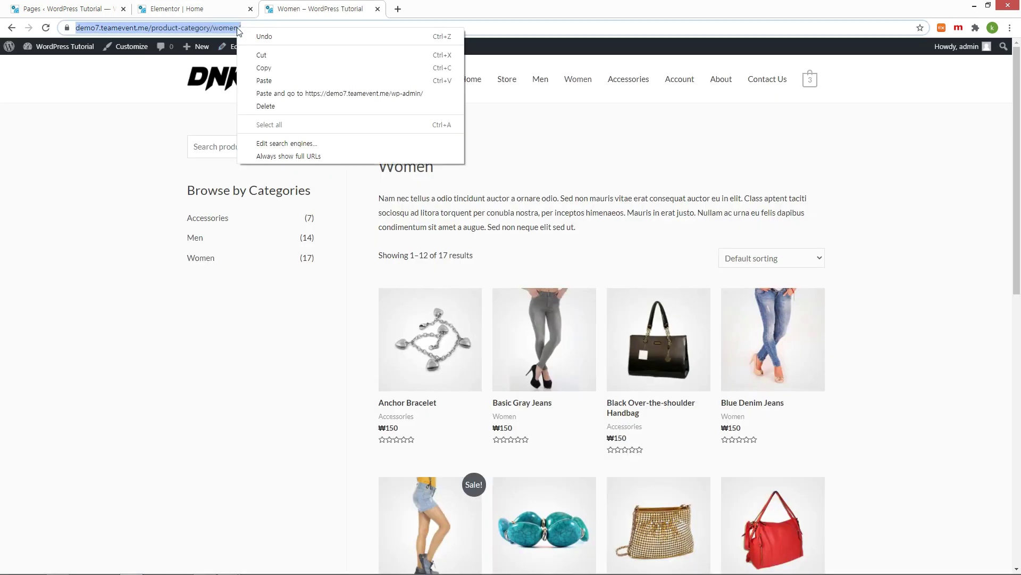
pyautogui.click(266, 67)
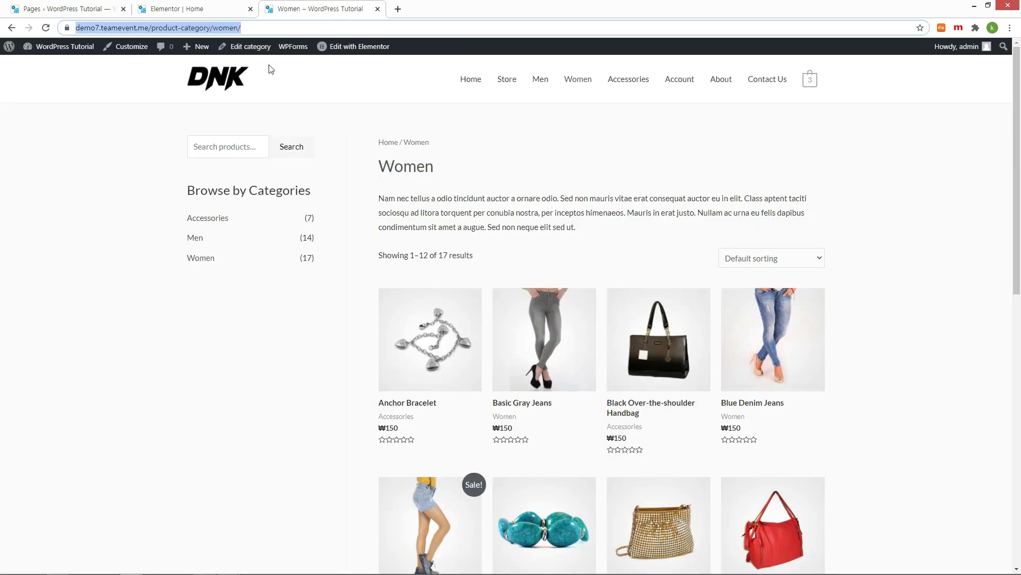
# Step: Set the Discover Now link to /product-category/women/ and update the page
pyautogui.click(180, 11)
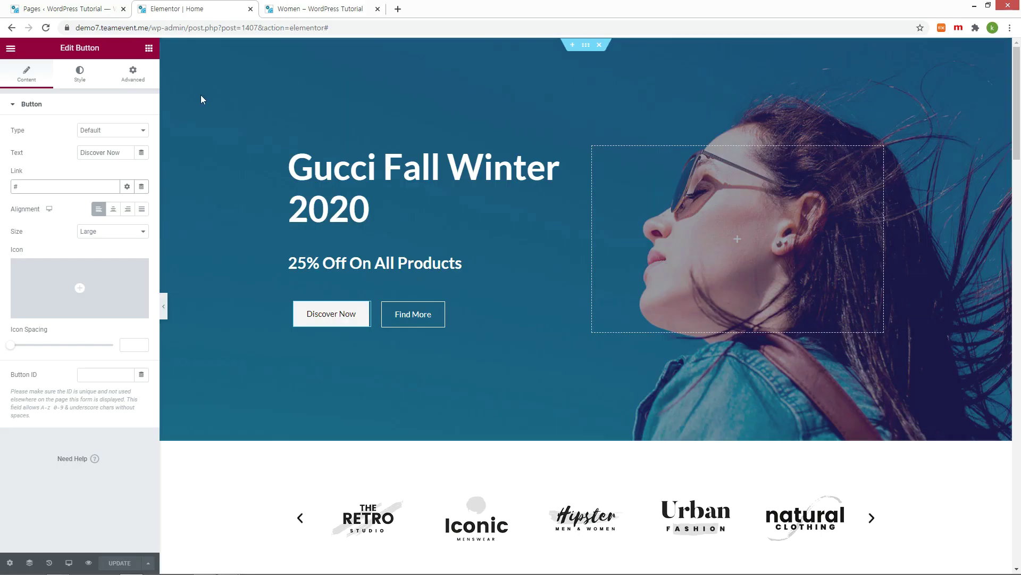
pyautogui.moveTo(58, 185); pyautogui.dragTo(4, 190)
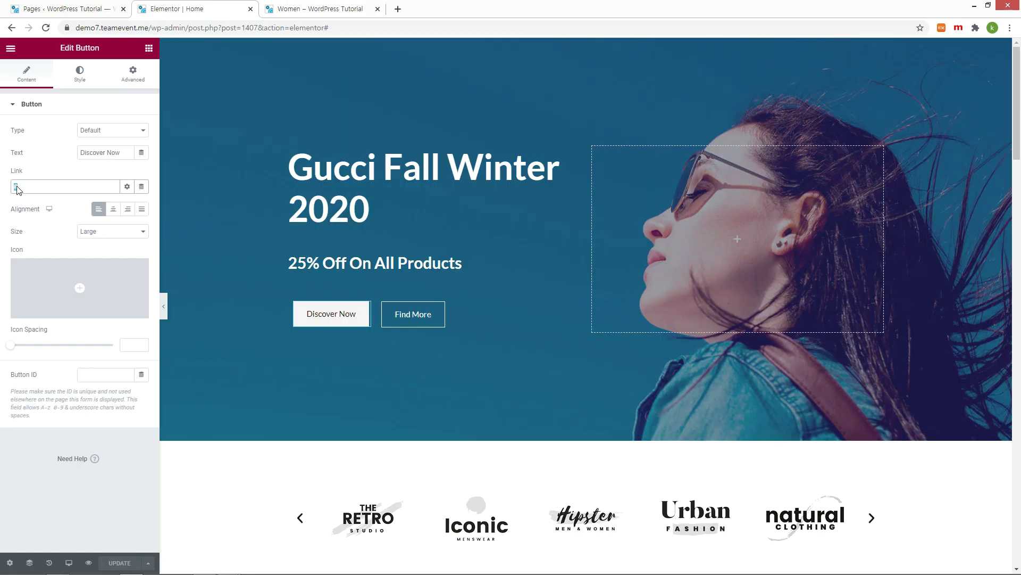
pyautogui.hotkey('ctrl', 'v')
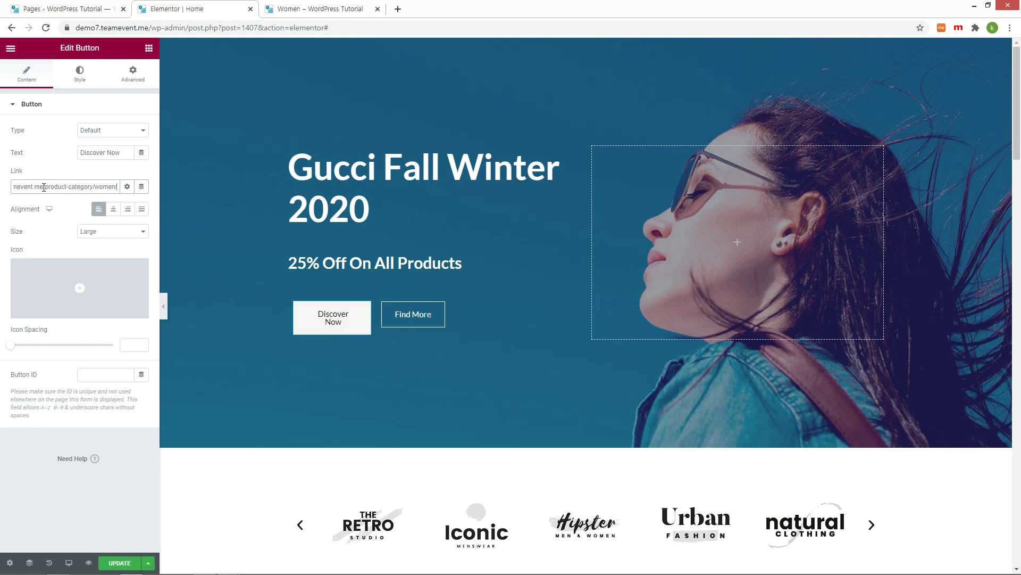
pyautogui.moveTo(44, 187); pyautogui.dragTo(2, 191)
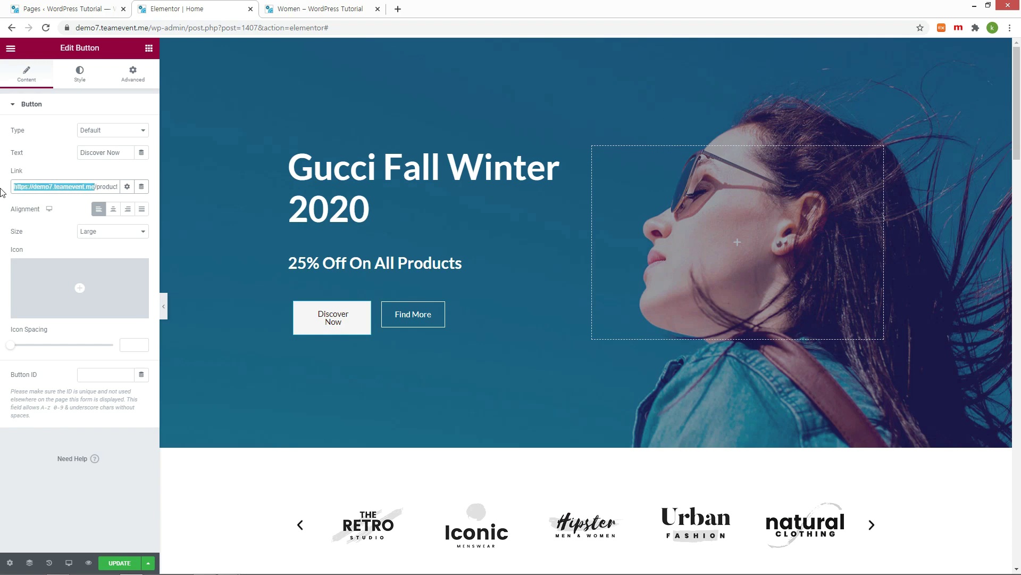
pyautogui.press('BackSpace')
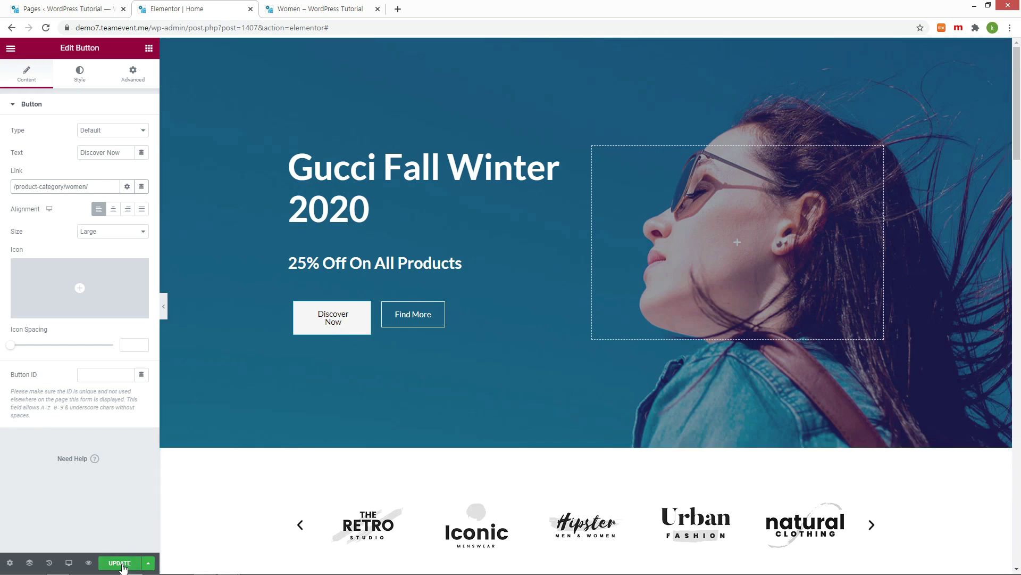
pyautogui.click(121, 565)
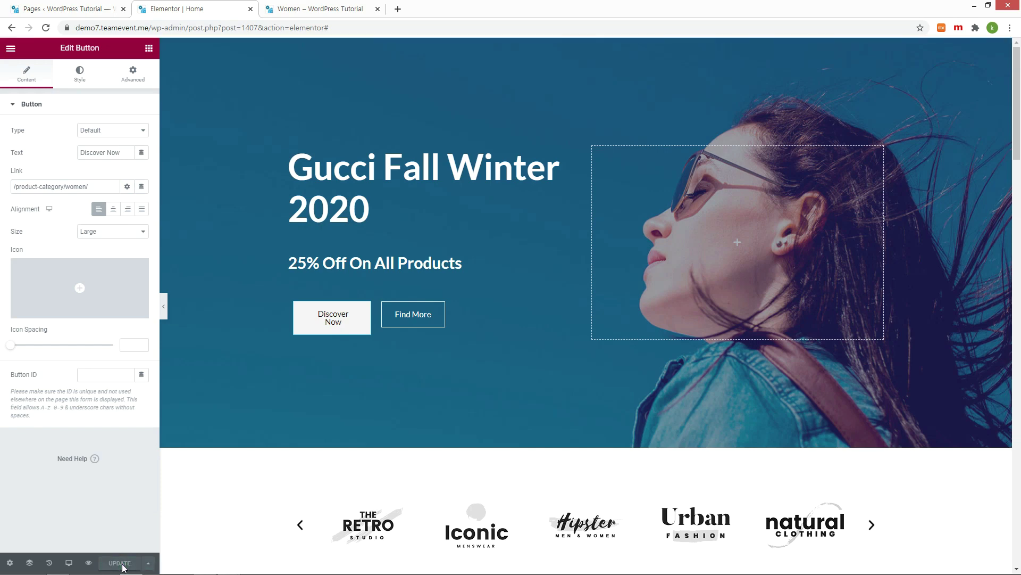
# Step: Confirm on the live homepage that Discover Now opens the Women category
pyautogui.click(300, 12)
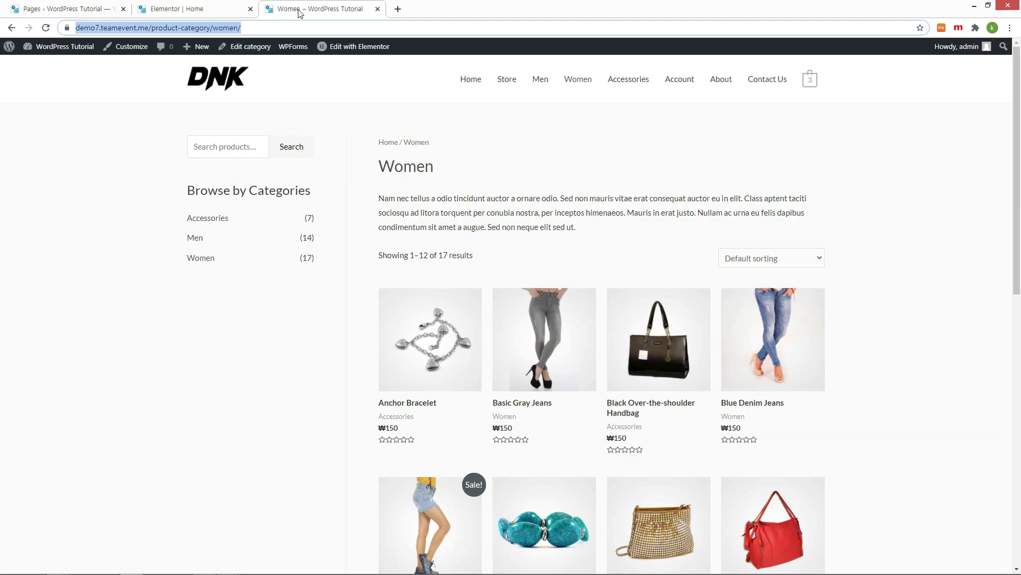
pyautogui.click(471, 79)
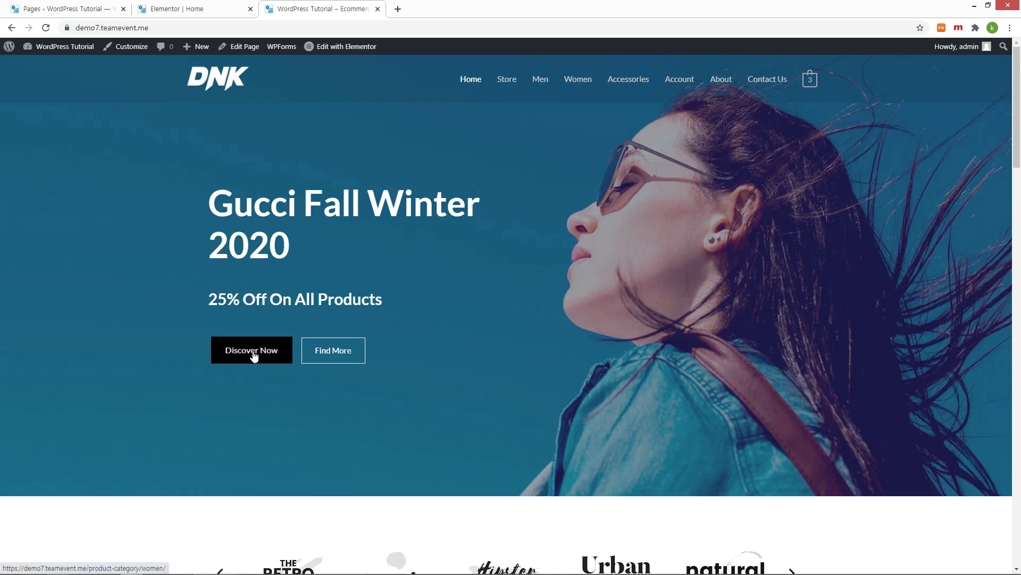
pyautogui.click(253, 352)
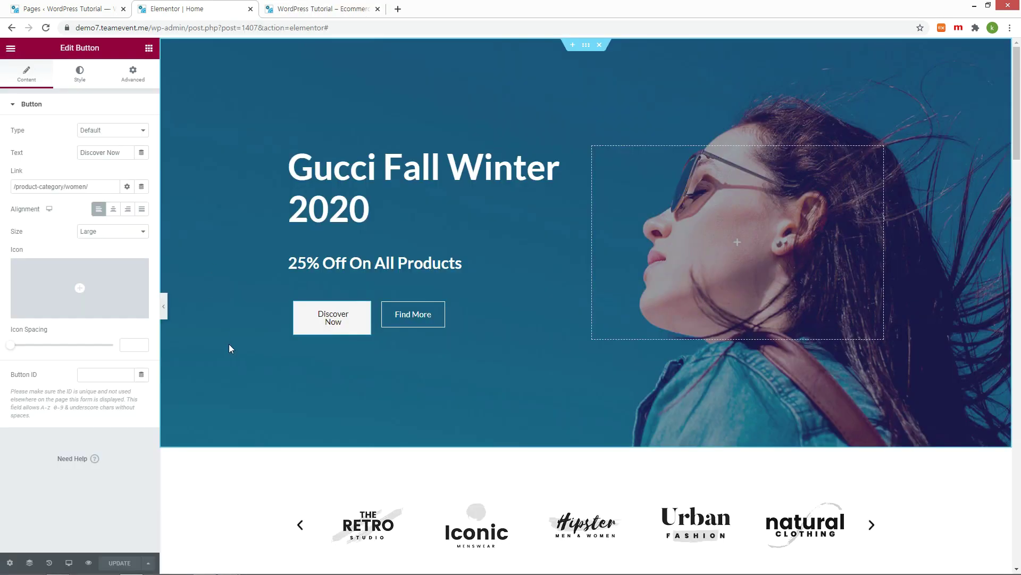
pyautogui.hotkey('ctrl', 'z')
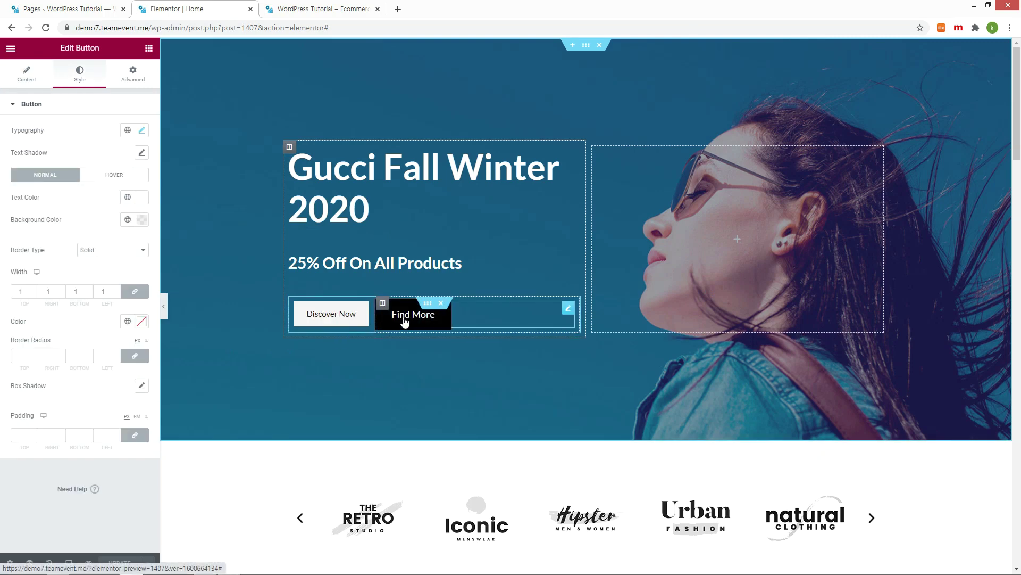
# Step: Test on the live homepage that Find More leads to the Store products page
pyautogui.click(26, 75)
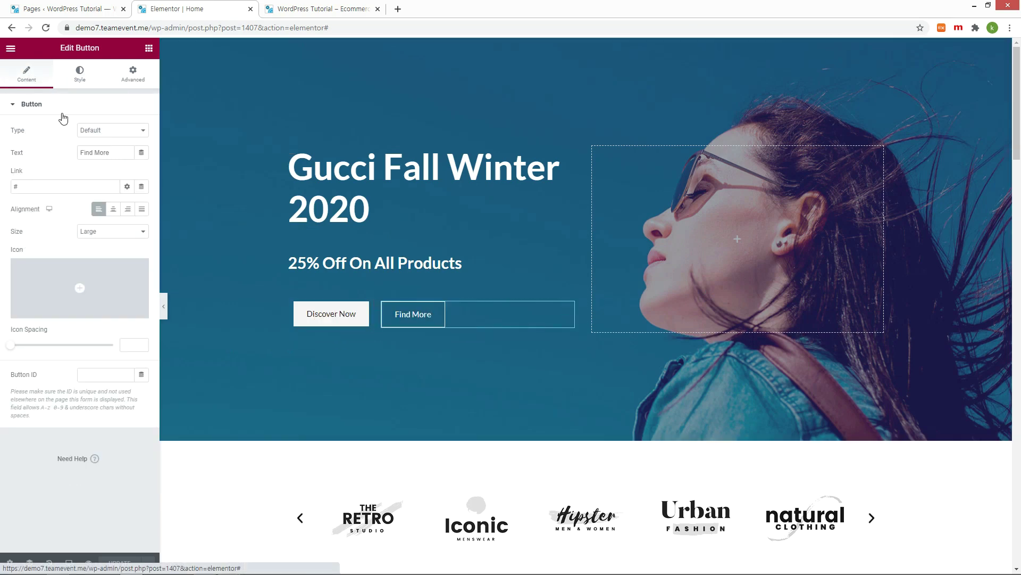
pyautogui.click(320, 9)
pyautogui.click(507, 79)
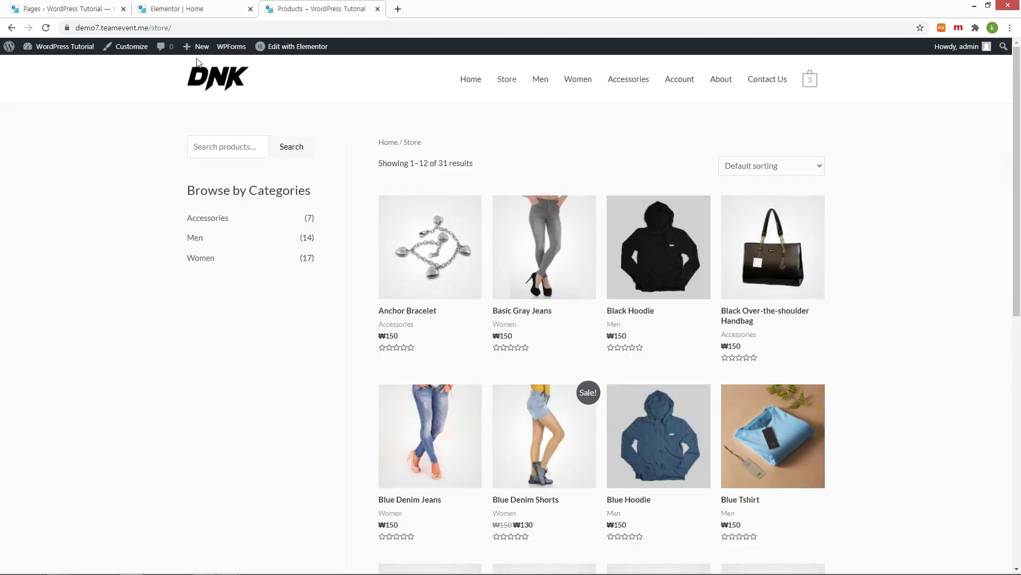
pyautogui.moveTo(176, 28); pyautogui.dragTo(262, 28)
pyautogui.press('BackSpace')
pyautogui.press('Return')
pyautogui.click(202, 9)
pyautogui.click(319, 9)
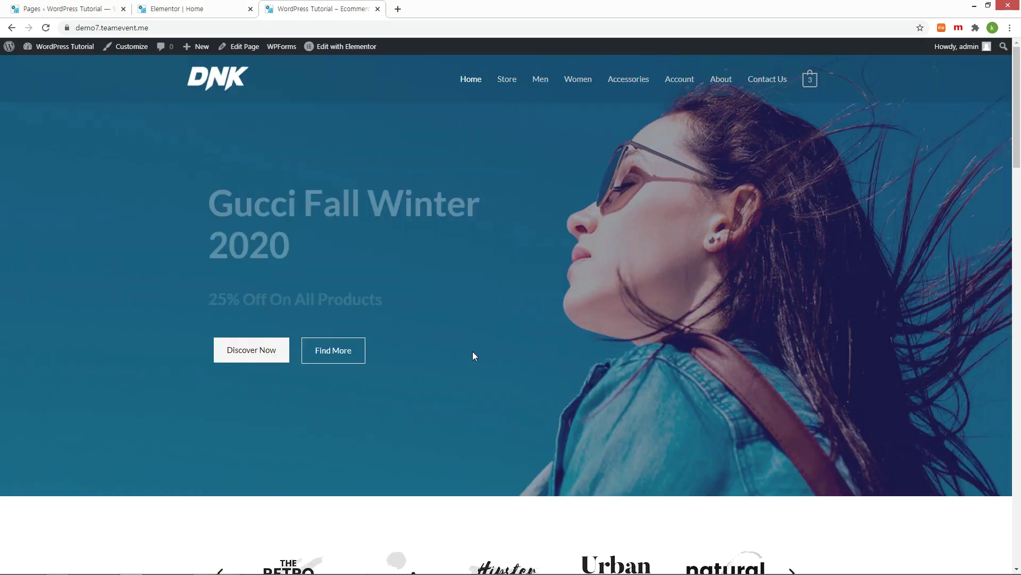
pyautogui.click(342, 351)
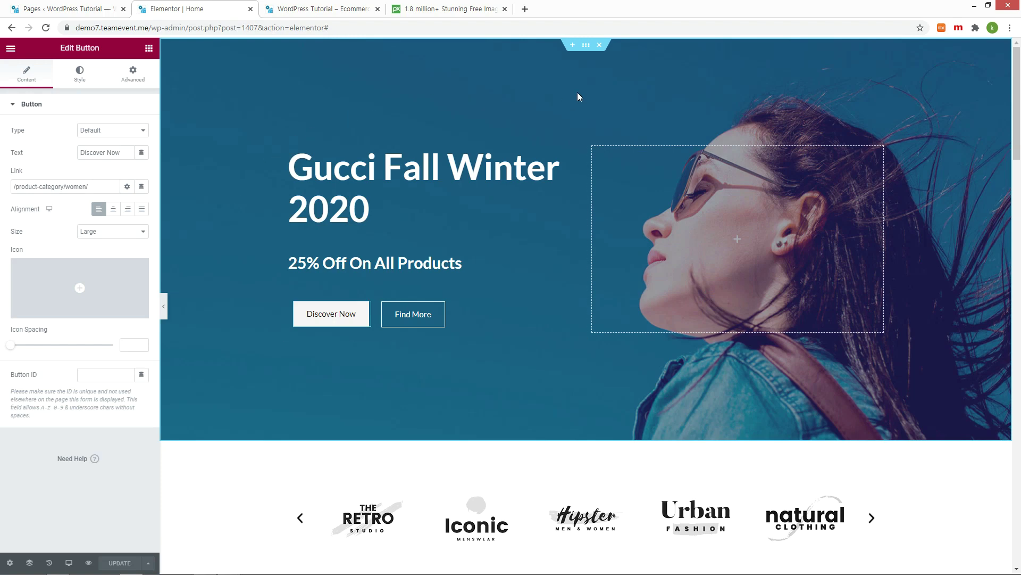
# Step: Show the hero section's background styles in Elementor, then inspect the hero element on the live homepage
pyautogui.click(585, 47)
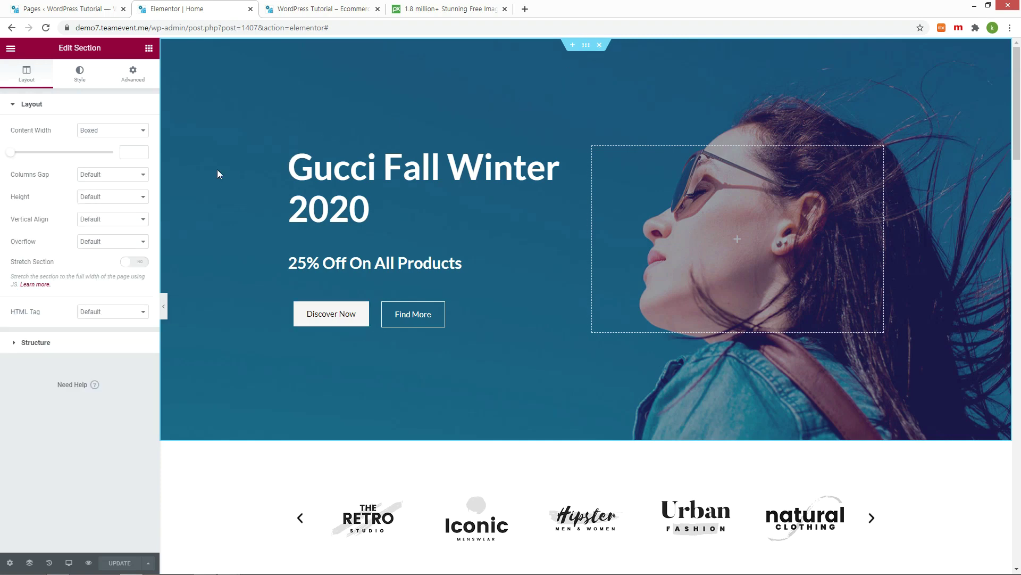
pyautogui.click(80, 79)
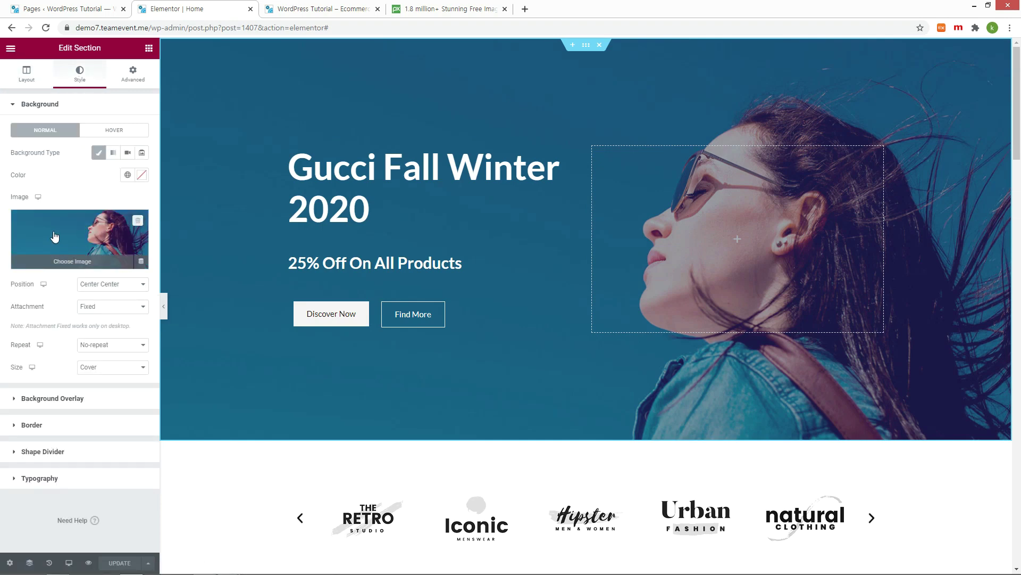
pyautogui.click(309, 9)
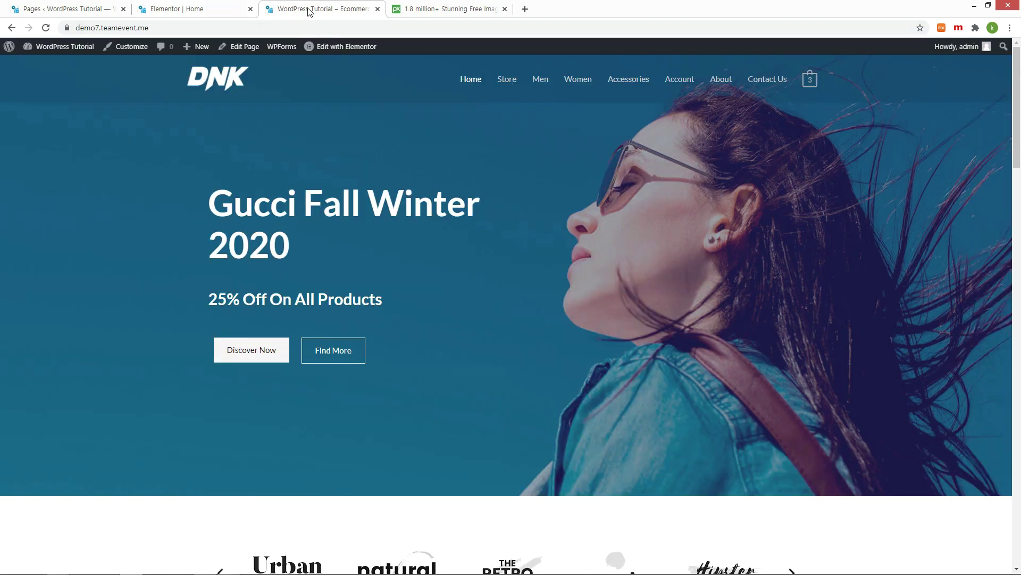
pyautogui.rightClick(134, 159)
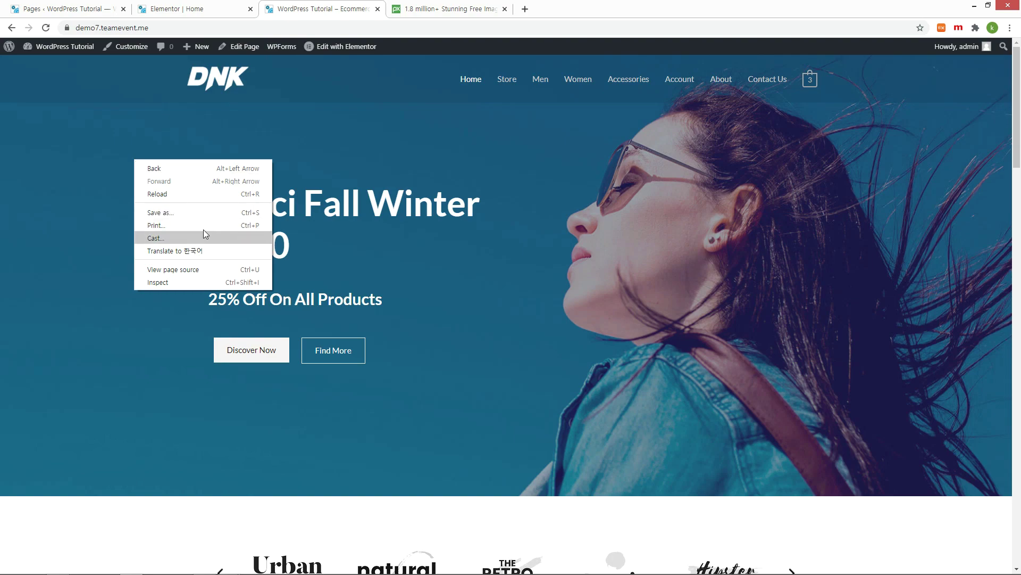
pyautogui.click(203, 282)
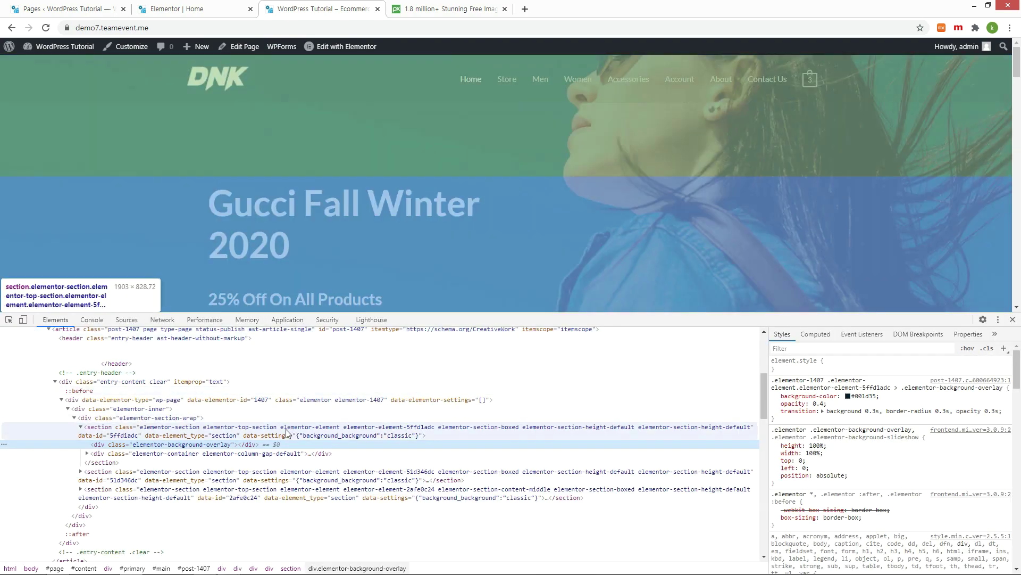
pyautogui.click(196, 436)
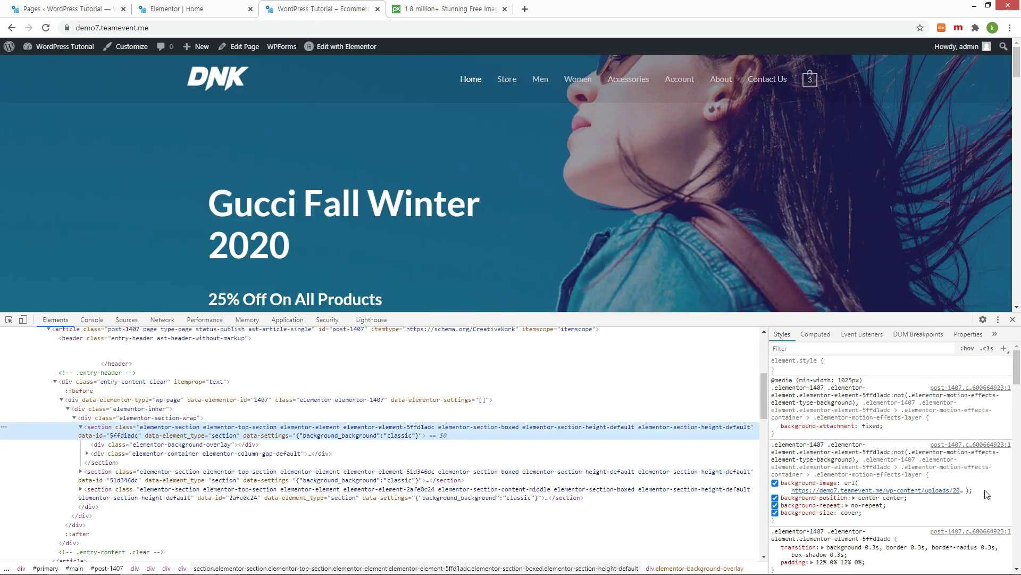
pyautogui.moveTo(953, 492)
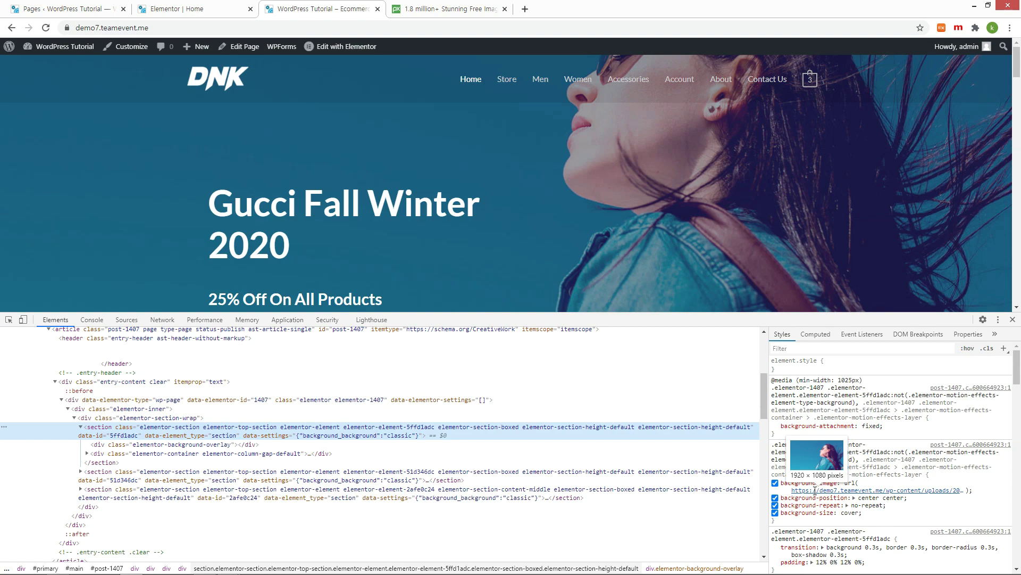
# Step: Search Pixabay for 'Fashion' and download the blue-toned close-up portrait of a woman
pyautogui.click(449, 11)
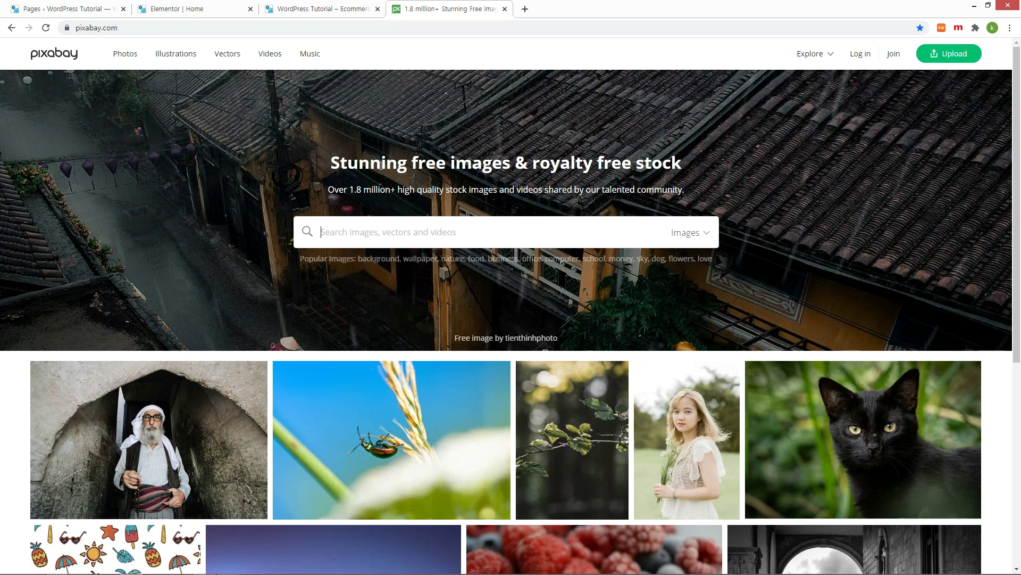
pyautogui.write('Fashio')
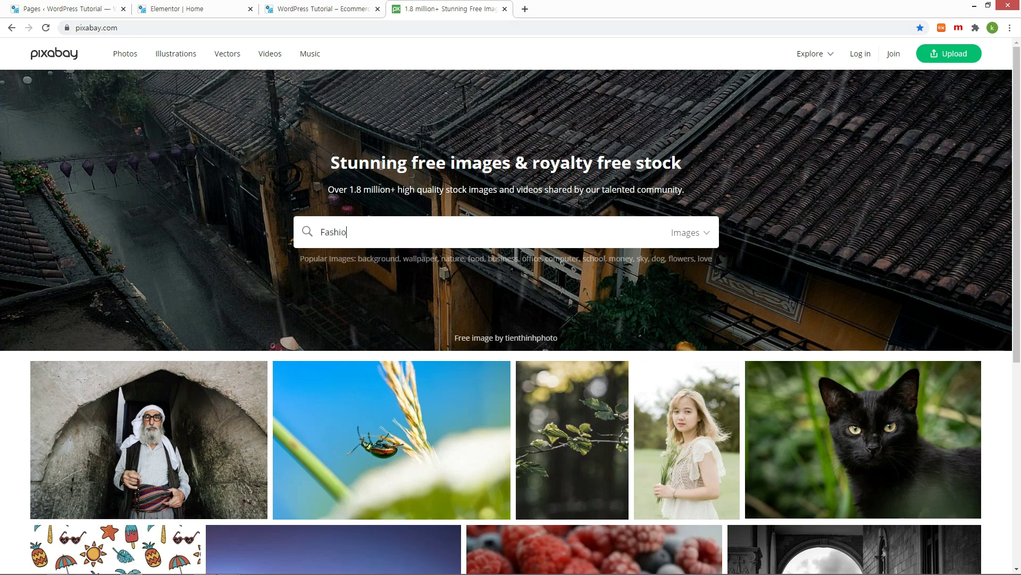
pyautogui.write('n')
pyautogui.press('Return')
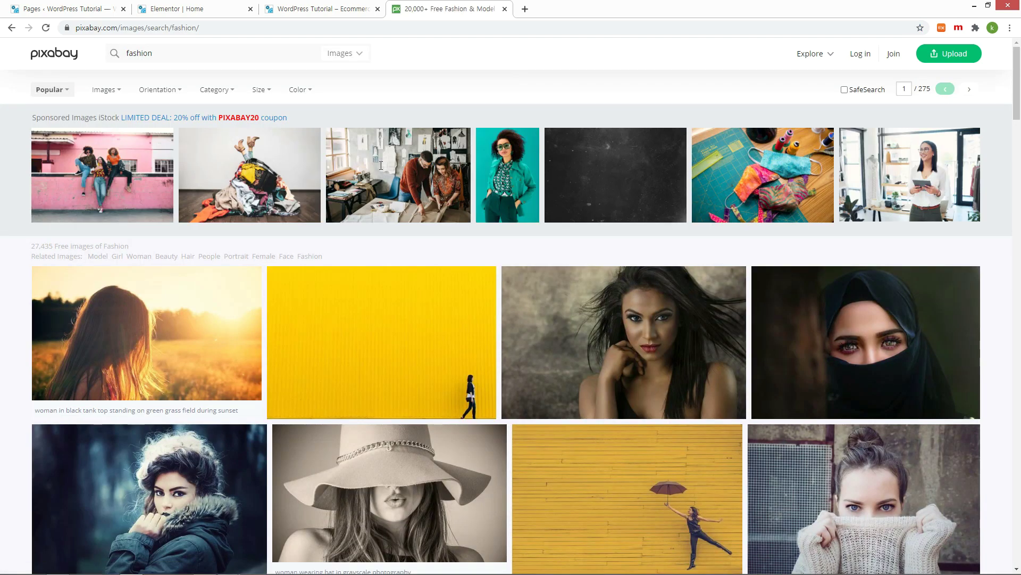
pyautogui.scroll(-5, 568, 254)
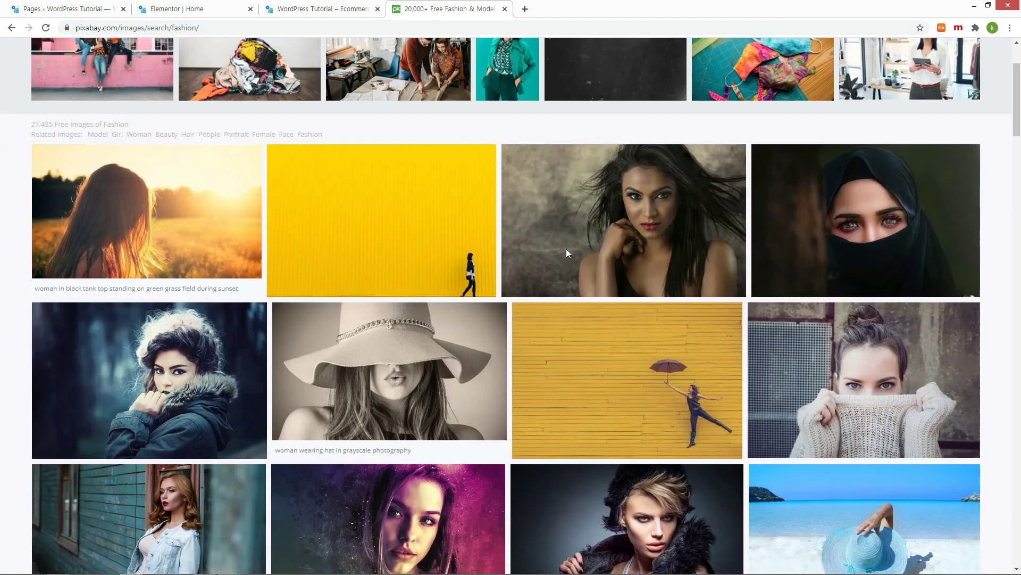
pyautogui.scroll(-7, 568, 252)
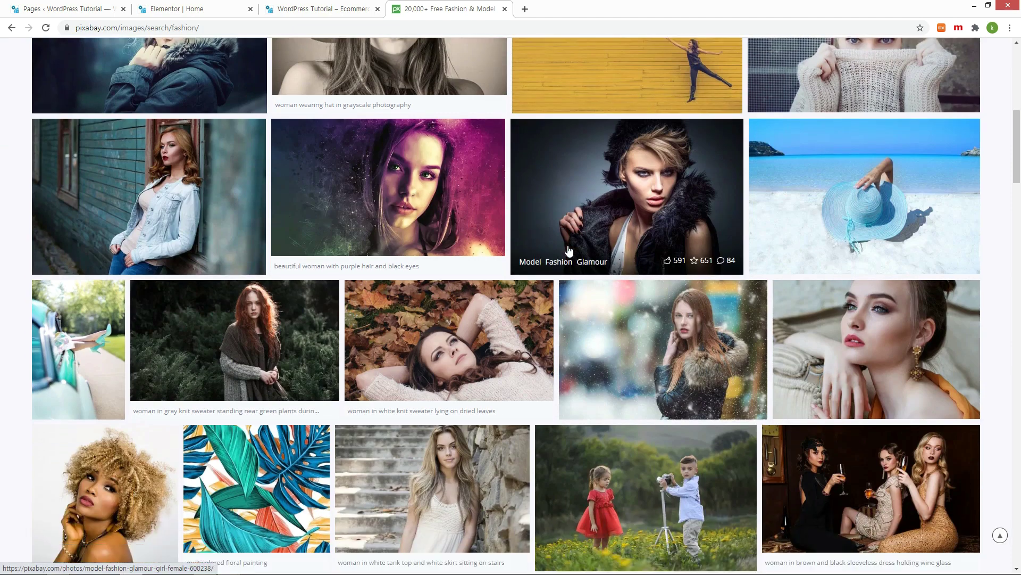
pyautogui.scroll(-5, 554, 237)
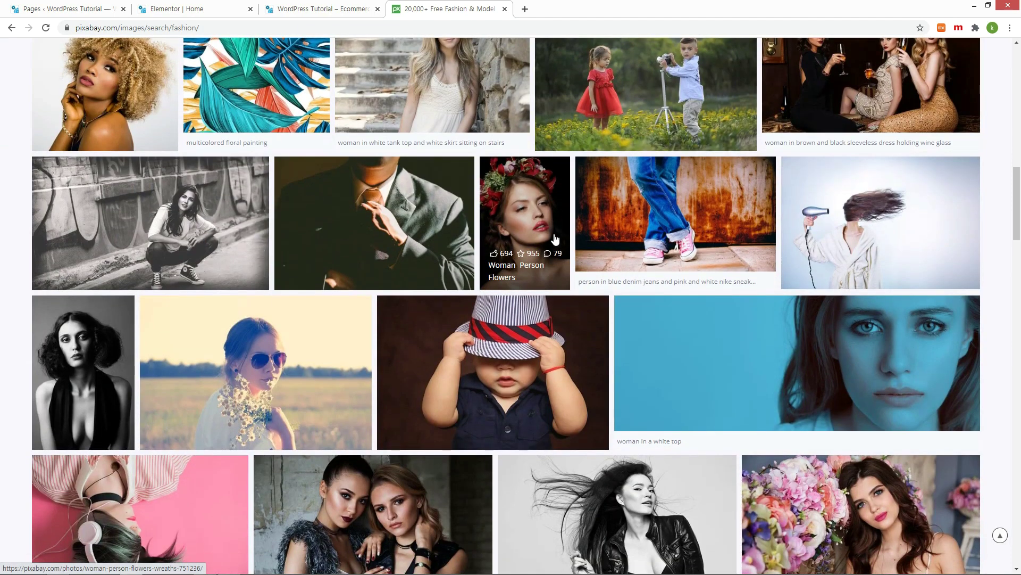
pyautogui.click(758, 356)
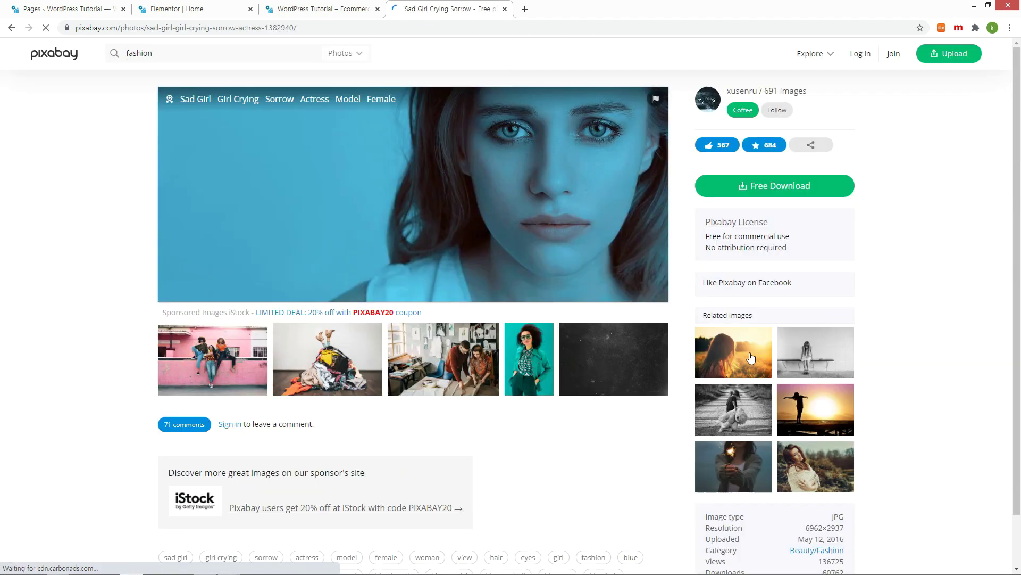
pyautogui.click(824, 256)
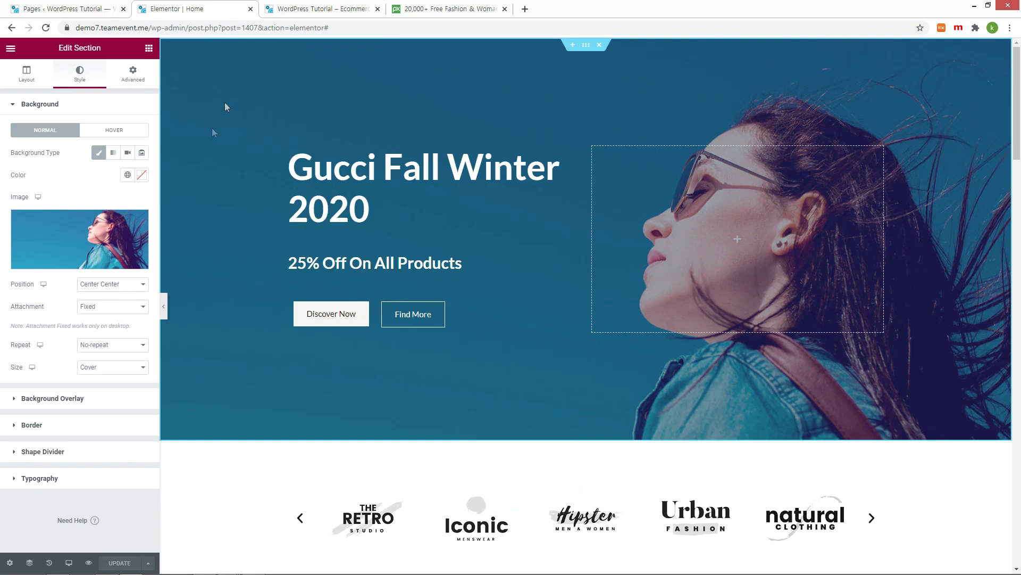
# Step: Upload fashion_bg.jpg from Explorer into the media library and insert it as the hero background
pyautogui.moveTo(75, 226)
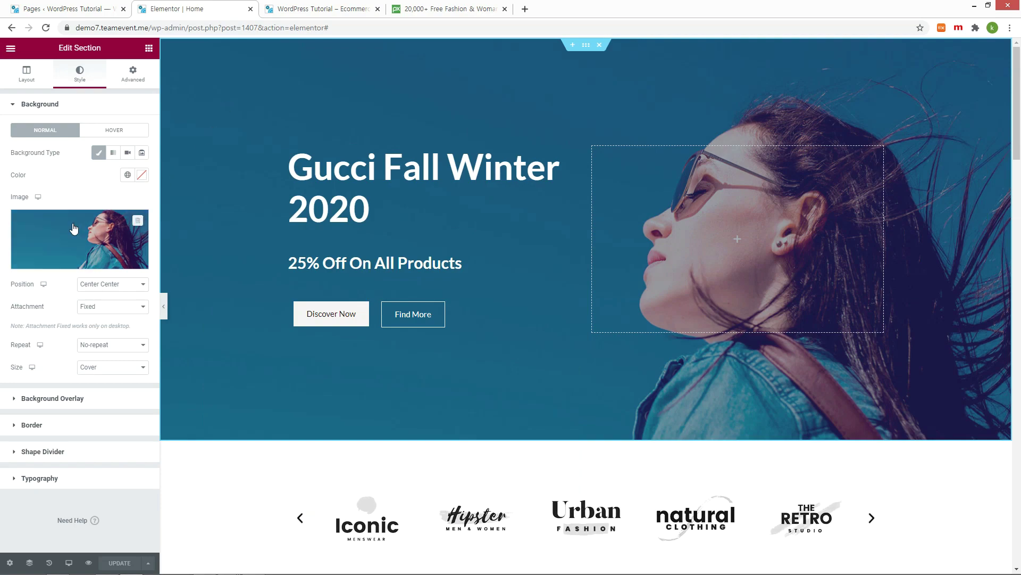
pyautogui.click(72, 264)
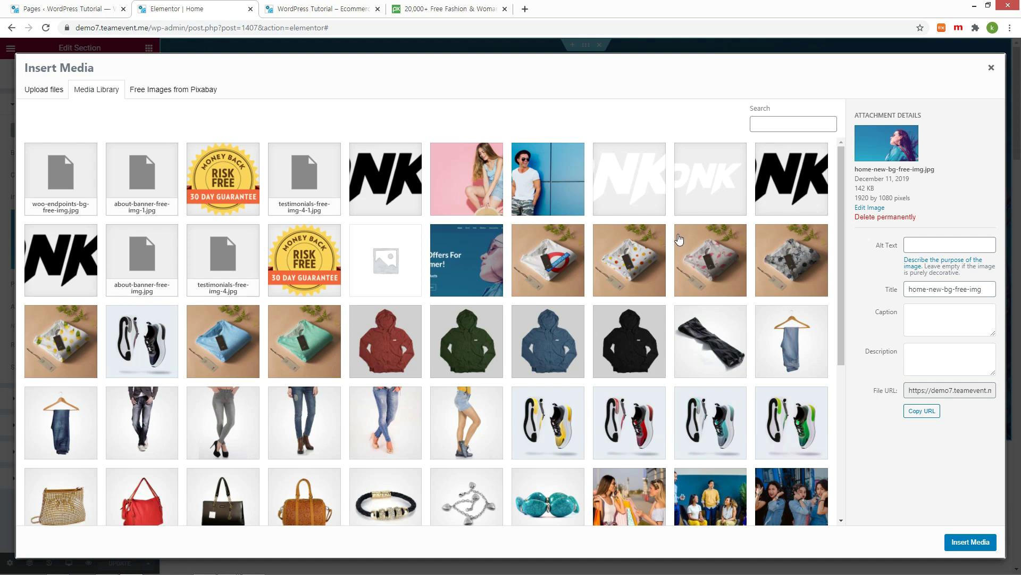
pyautogui.hotkey('alt', 'Tab')
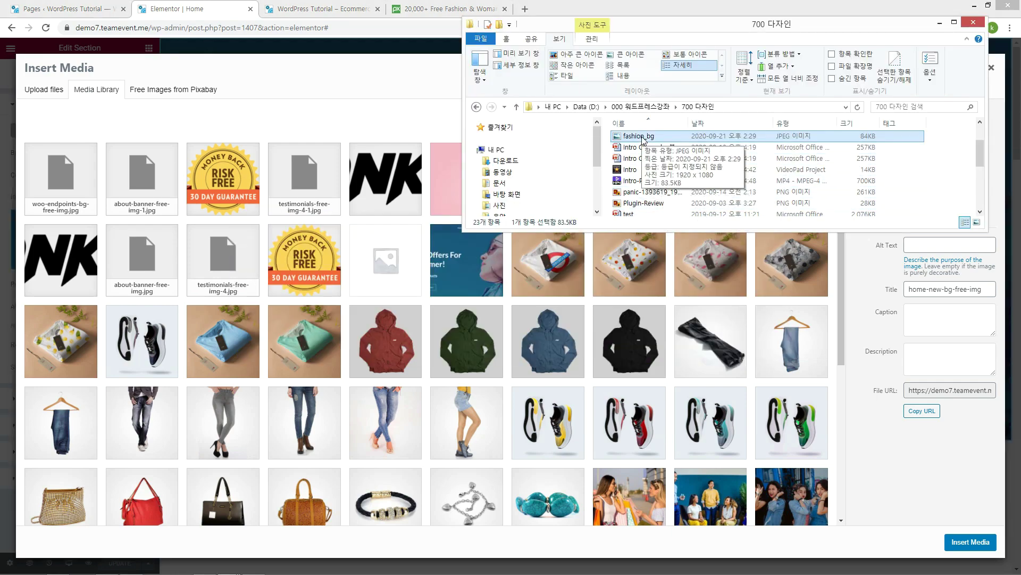
pyautogui.click(38, 90)
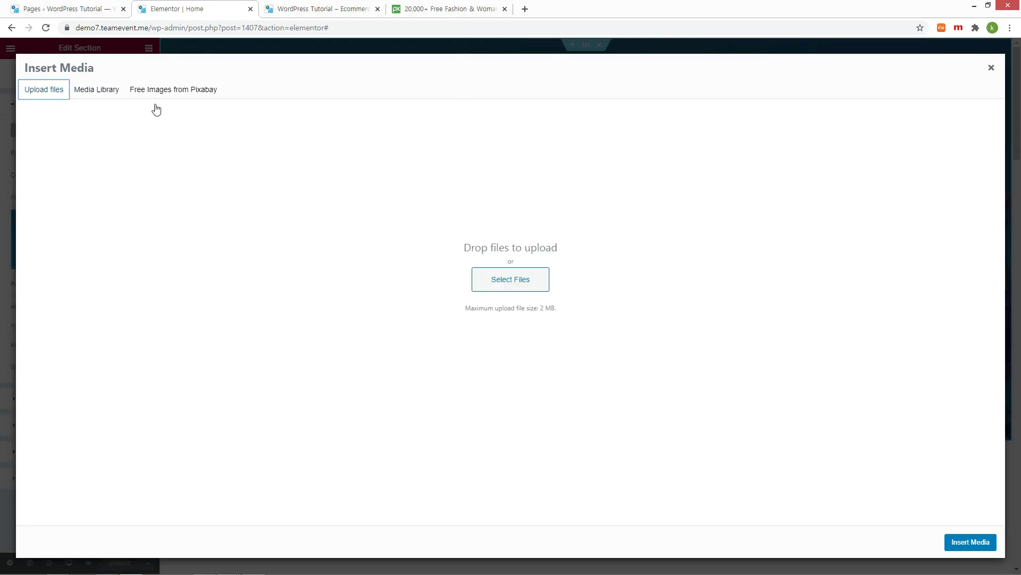
pyautogui.hotkey('alt', 'Tab')
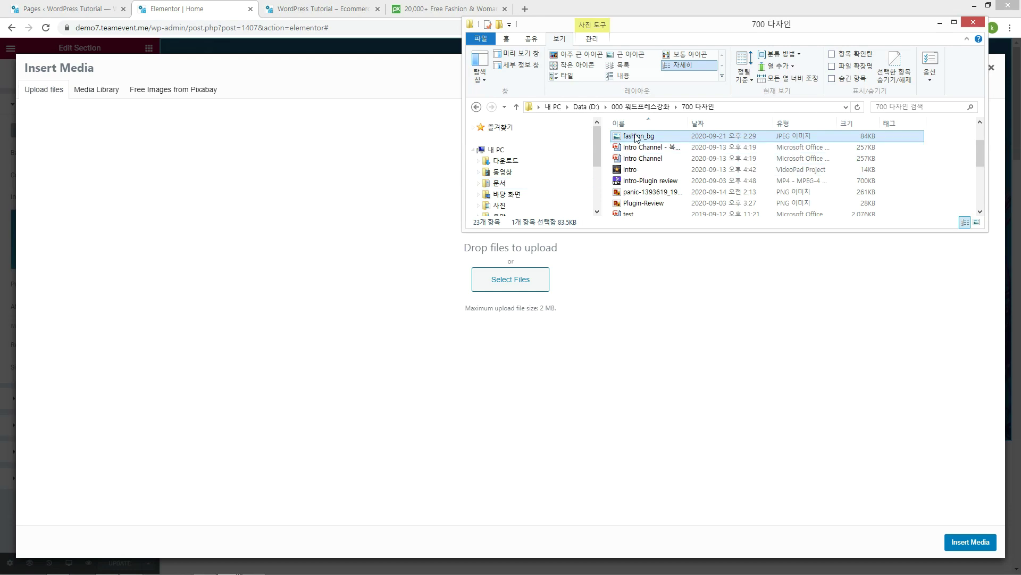
pyautogui.moveTo(636, 139); pyautogui.dragTo(333, 281)
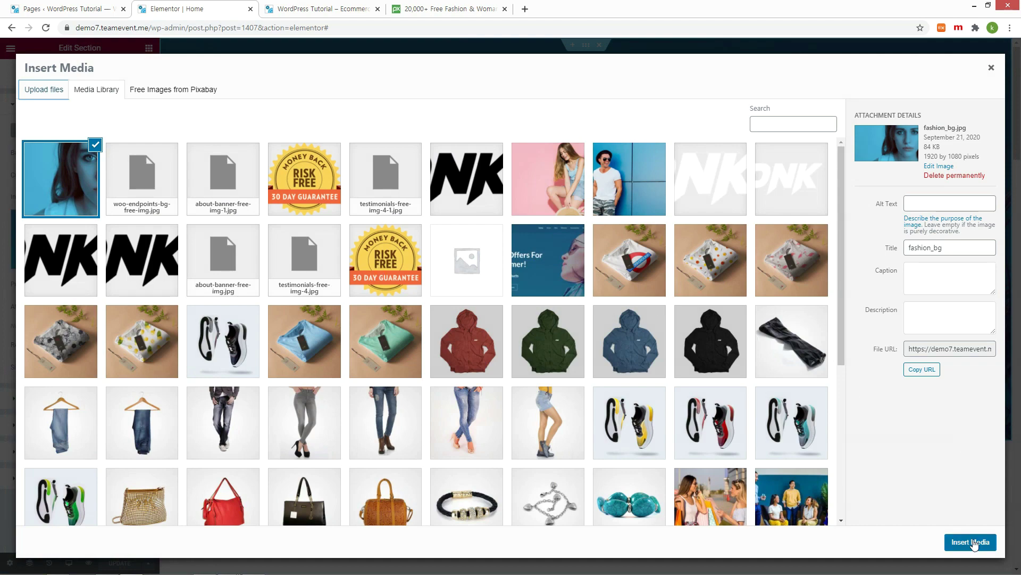
pyautogui.click(974, 543)
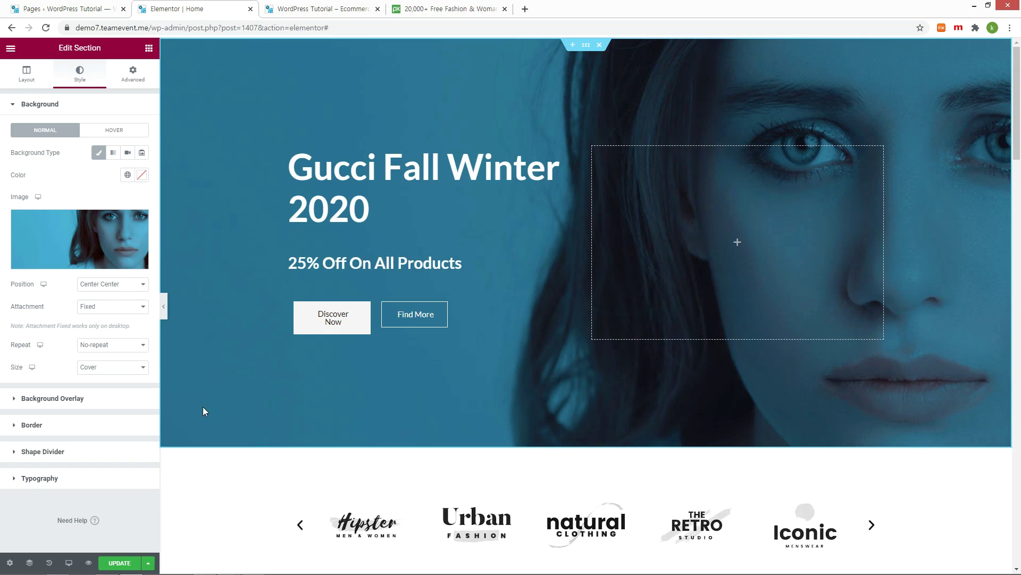
# Step: Check the reloaded live page, then reselect the fashion_bg portrait as the hero section background
pyautogui.hotkey('ctrl', 'Tab')
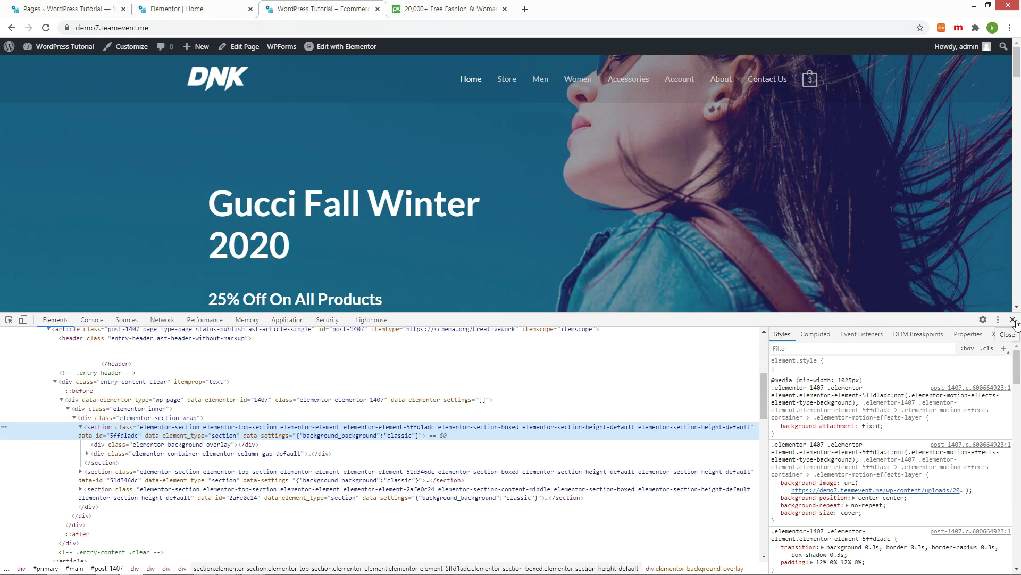
pyautogui.press('F12')
pyautogui.press('F5')
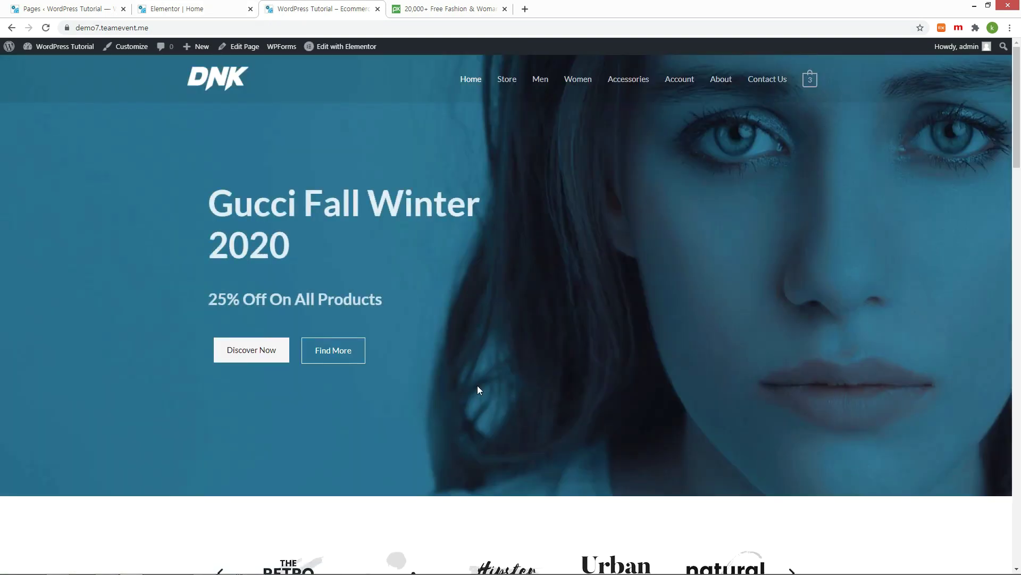
pyautogui.hotkey('ctrl', 'shift', 'Tab')
pyautogui.click(79, 239)
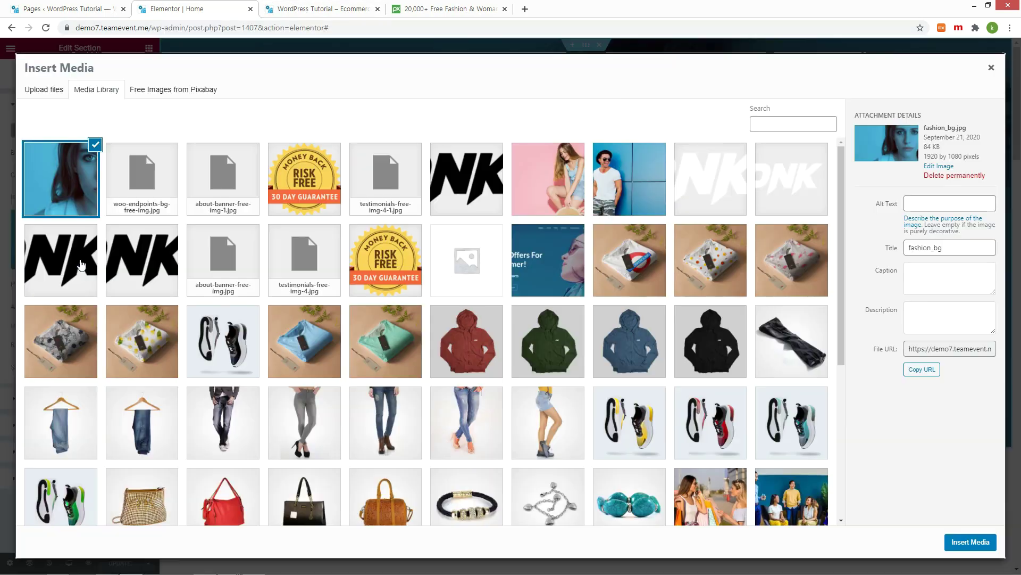
pyautogui.scroll(-5, 386, 344)
pyautogui.click(144, 319)
pyautogui.click(971, 542)
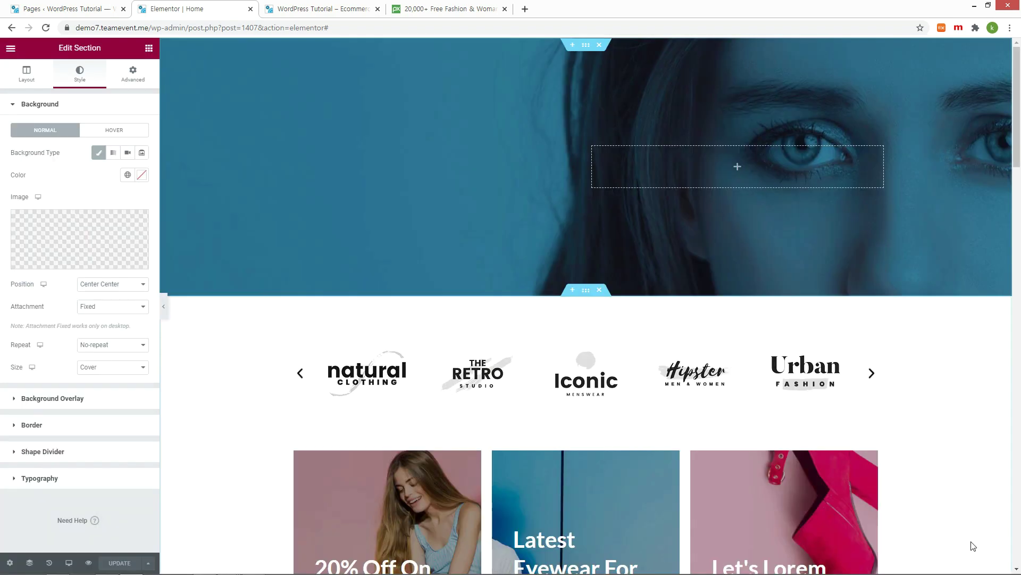
# Step: Save the hero with UPDATE and reload the live homepage to view the new background
pyautogui.click(120, 563)
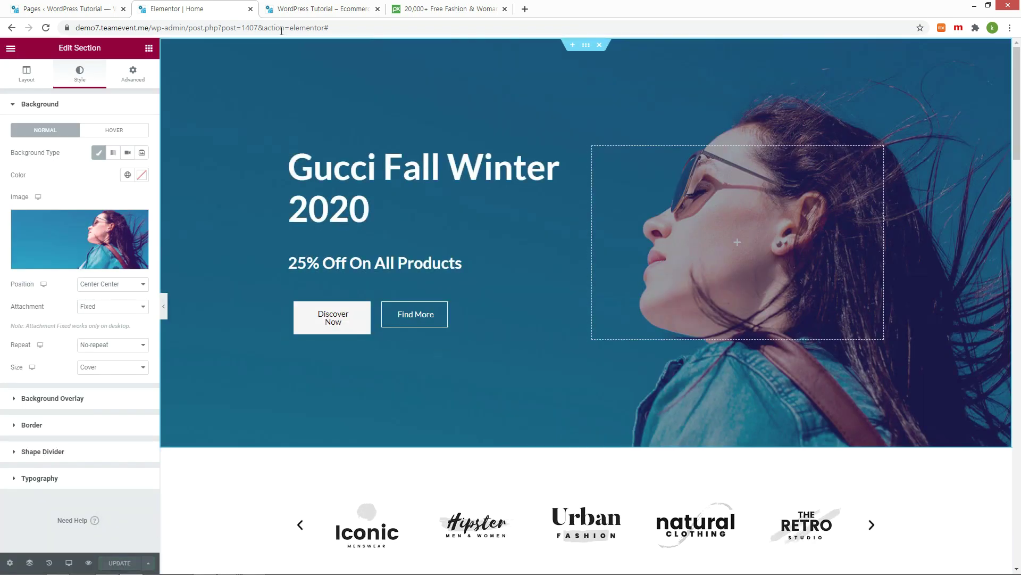
pyautogui.click(322, 8)
pyautogui.press('F5')
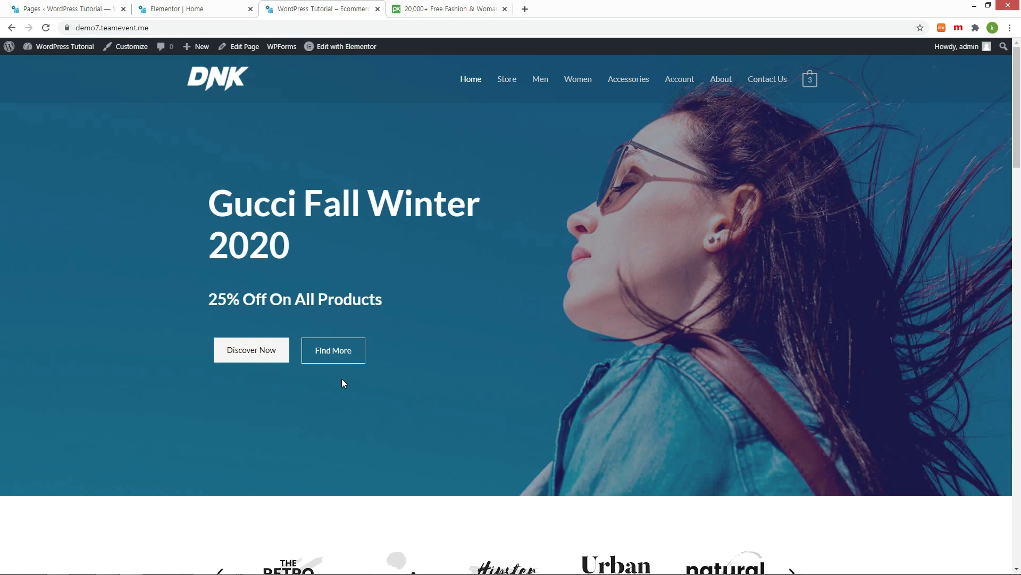
pyautogui.click(224, 10)
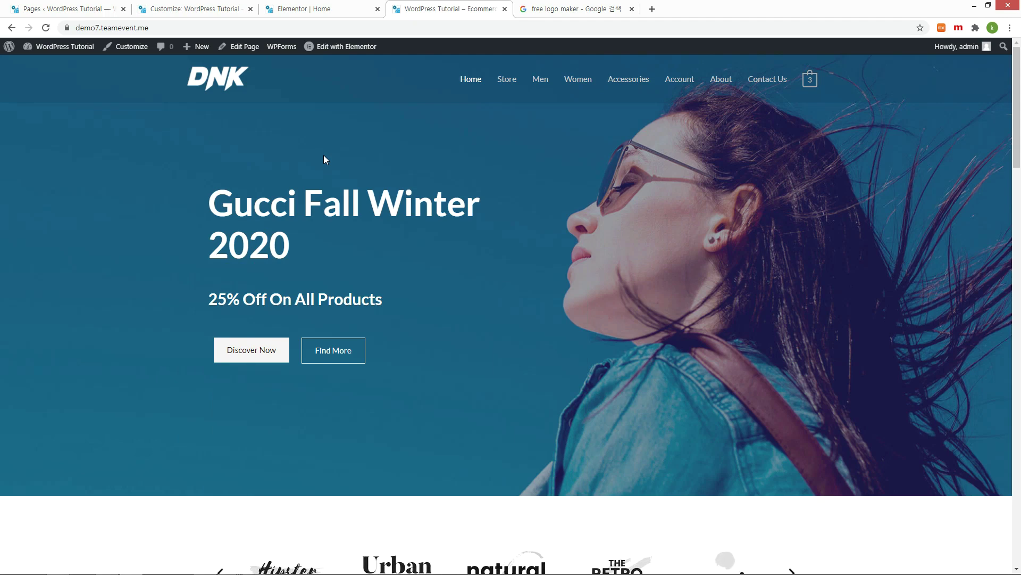
# Step: Open the FreeLogoDesign result from the free logo maker Google search in a new tab
pyautogui.click(551, 11)
pyautogui.click(204, 50)
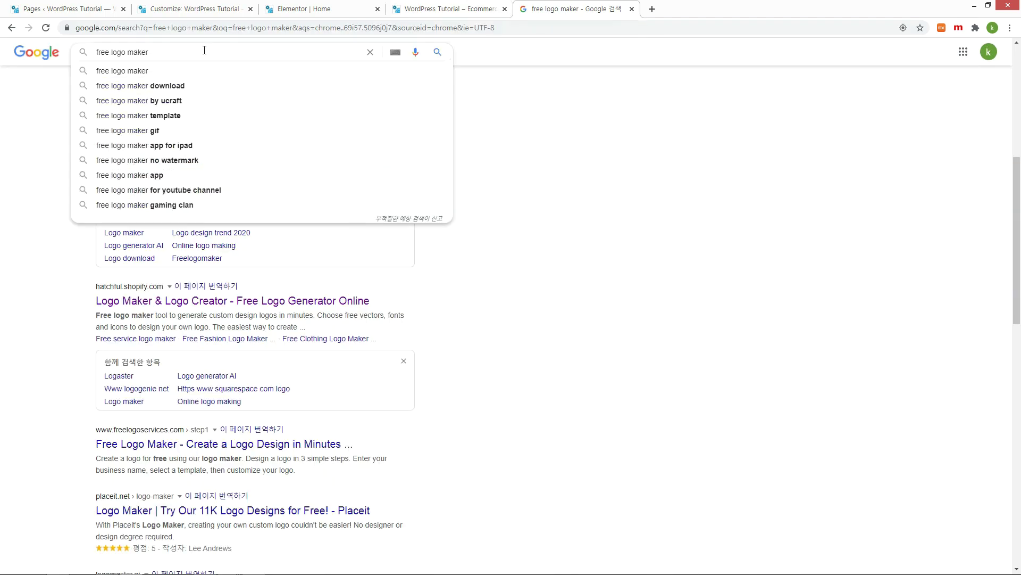
pyautogui.click(542, 386)
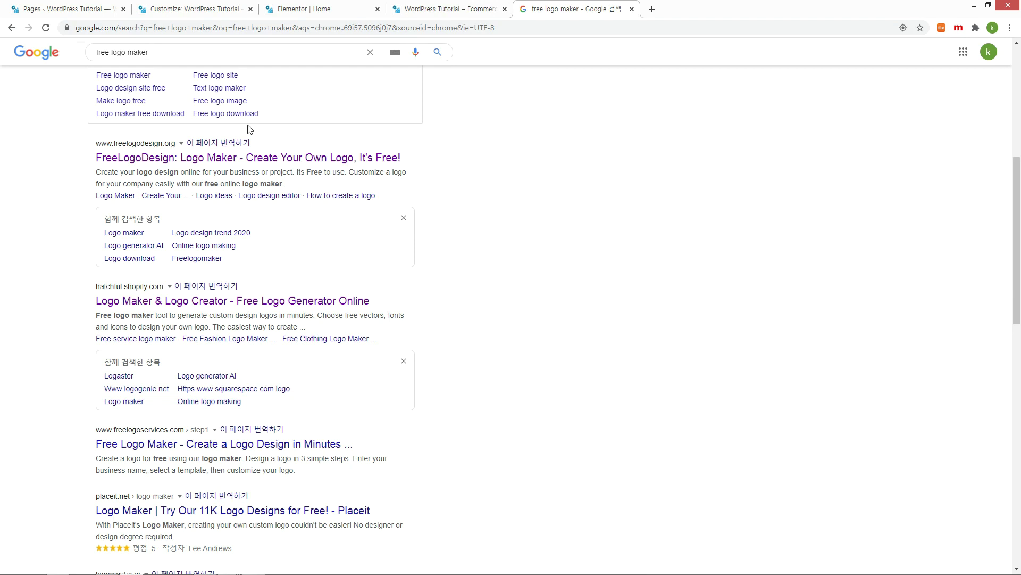
pyautogui.middleClick(165, 156)
pyautogui.click(699, 11)
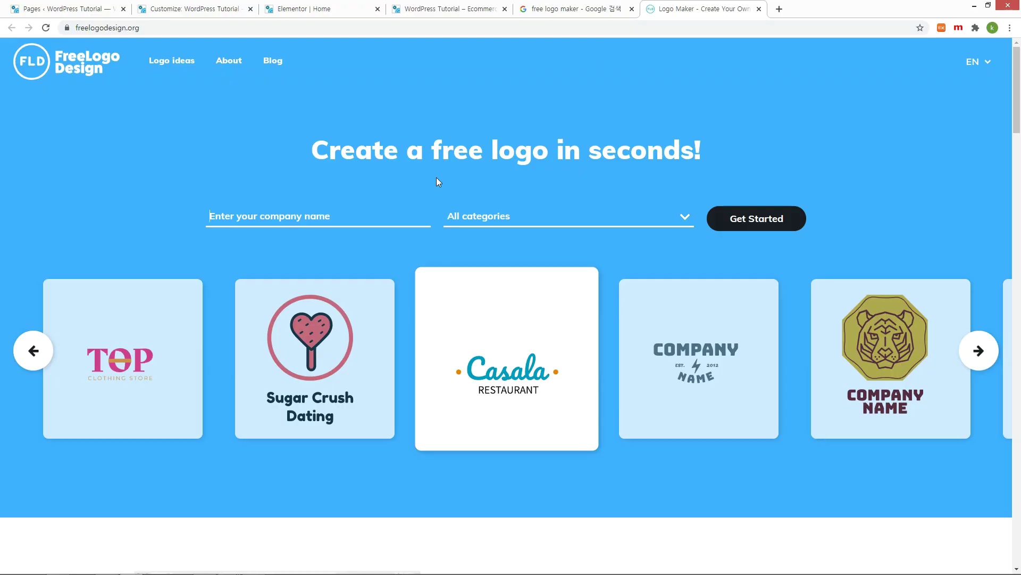
# Step: Enter 'WP Tutorial' as the company name, browse the suggested designs, and open the leaves-style logo
pyautogui.write('WP Tutorial')
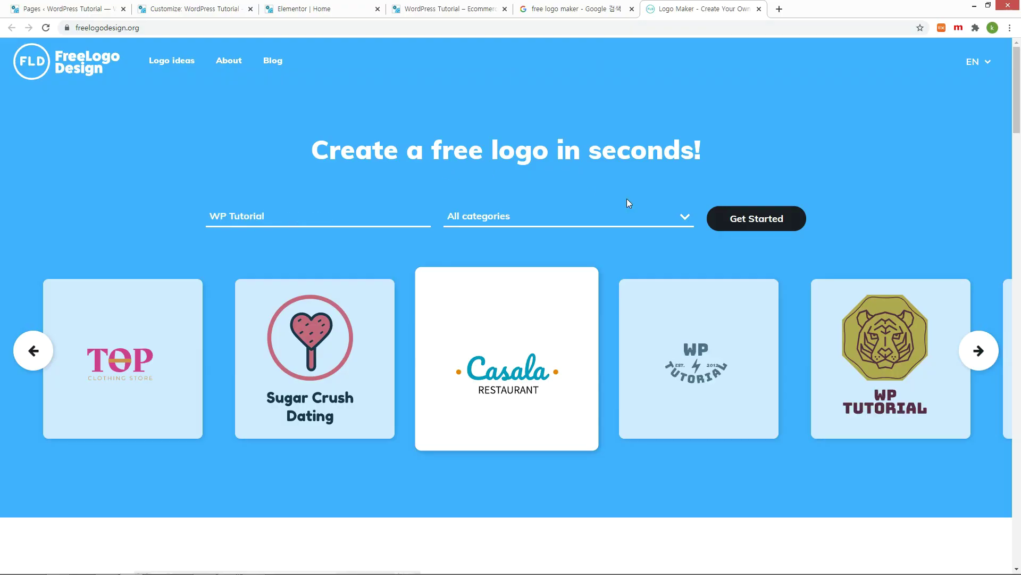
pyautogui.click(977, 351)
pyautogui.click(975, 352)
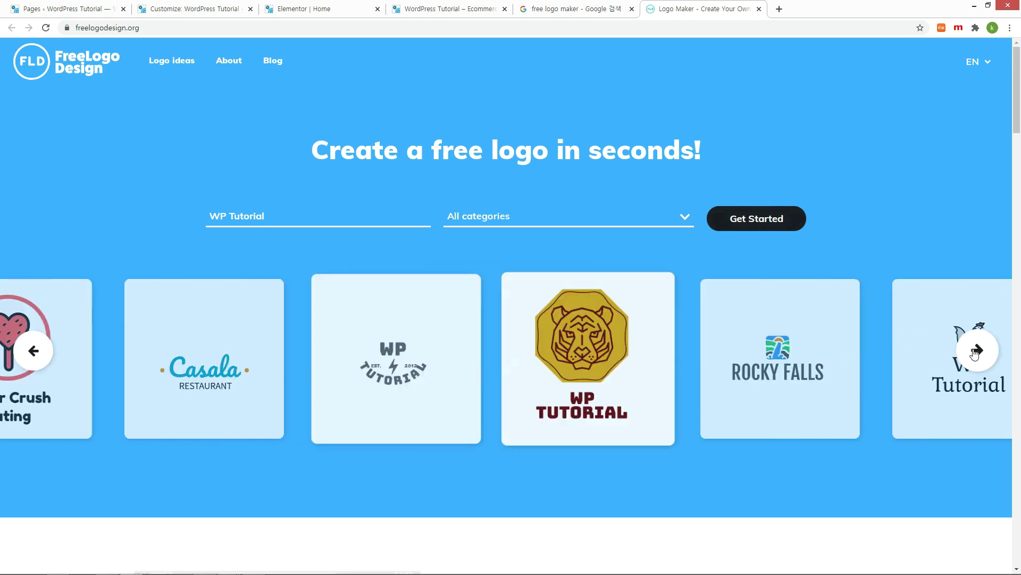
pyautogui.click(976, 353)
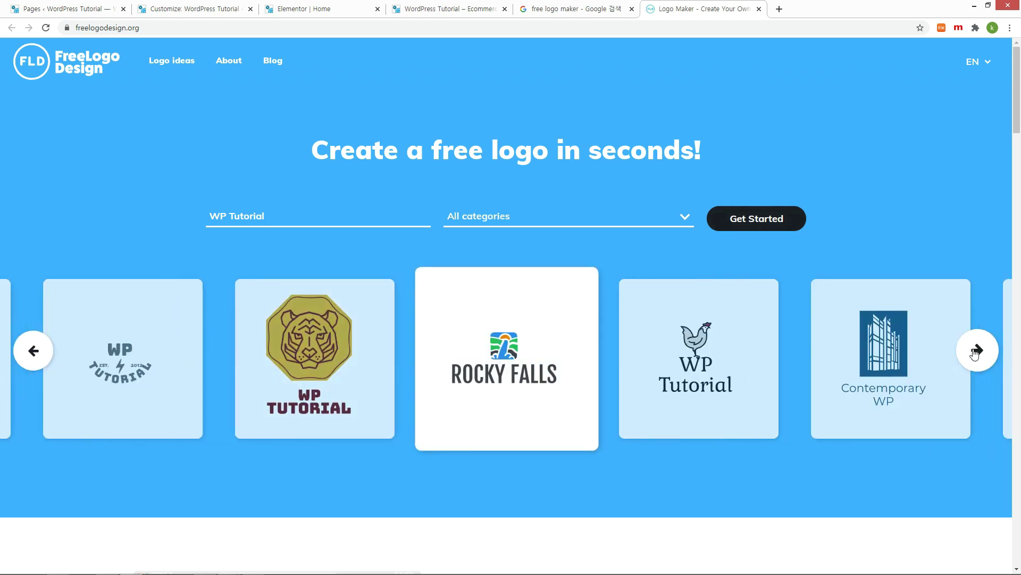
pyautogui.click(976, 352)
pyautogui.click(978, 354)
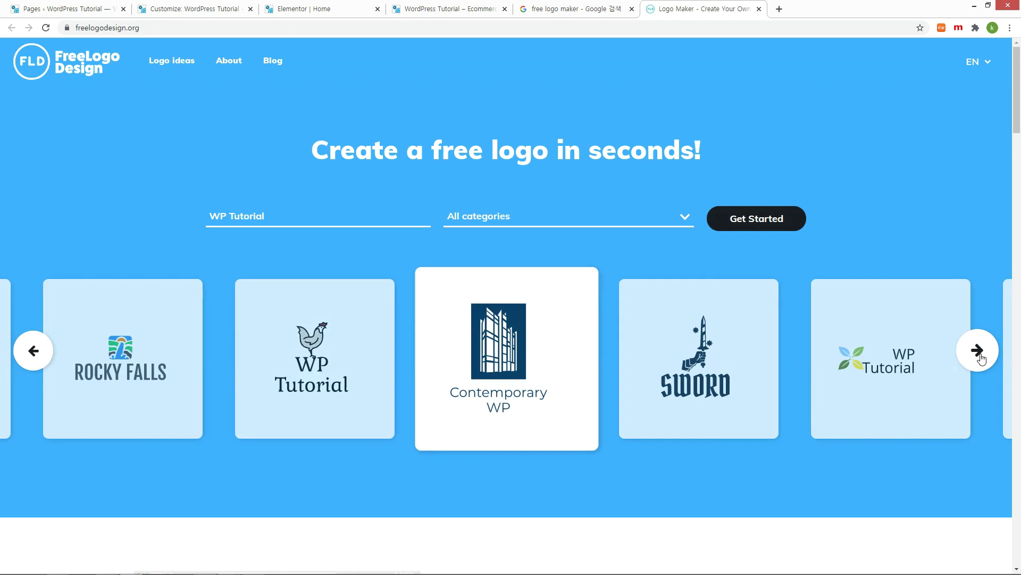
pyautogui.click(979, 352)
pyautogui.click(117, 369)
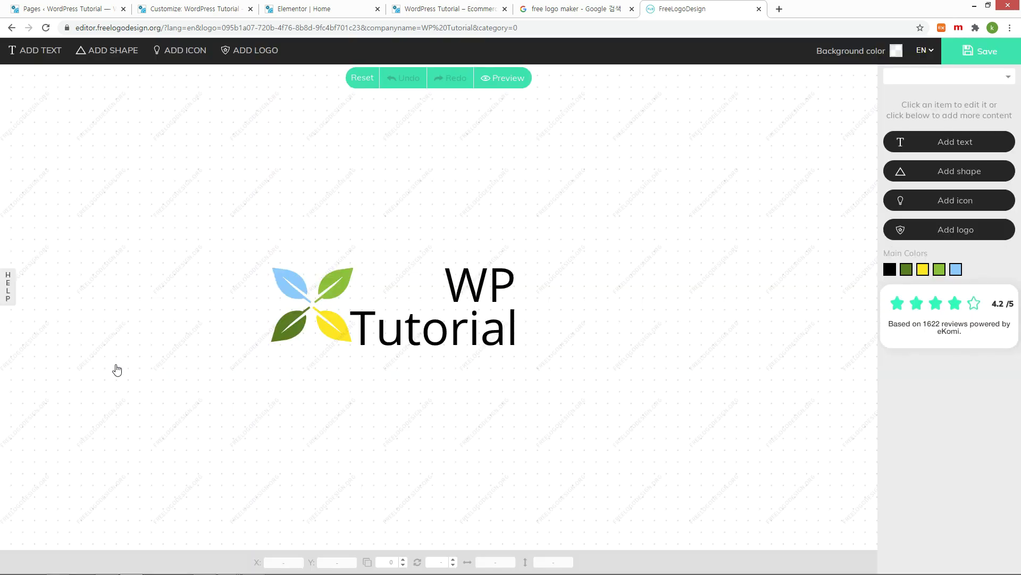
# Step: Nudge the WP text slightly right and choose the free LOW-RES download
pyautogui.click(450, 283)
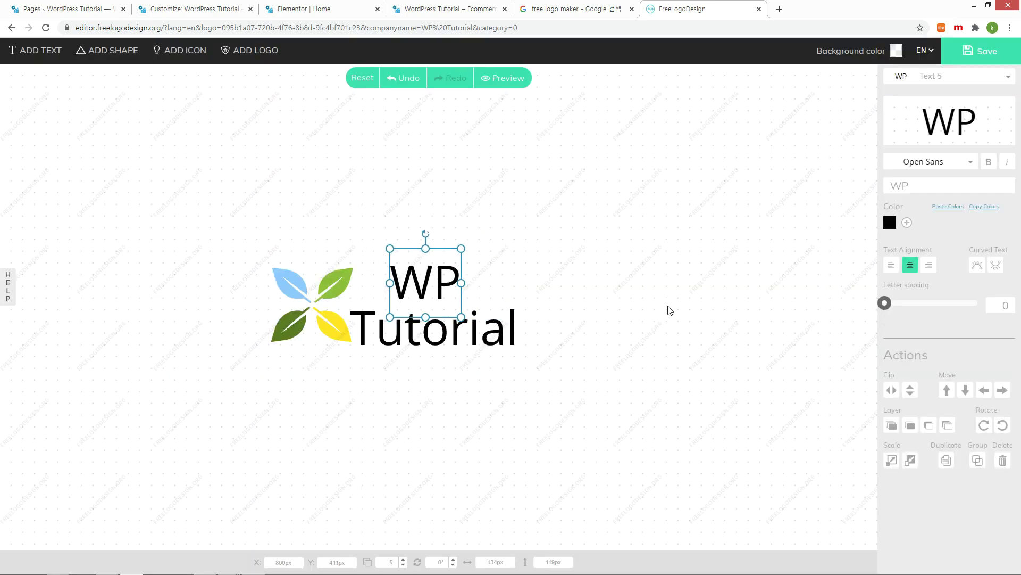
pyautogui.moveTo(438, 289); pyautogui.dragTo(444, 294)
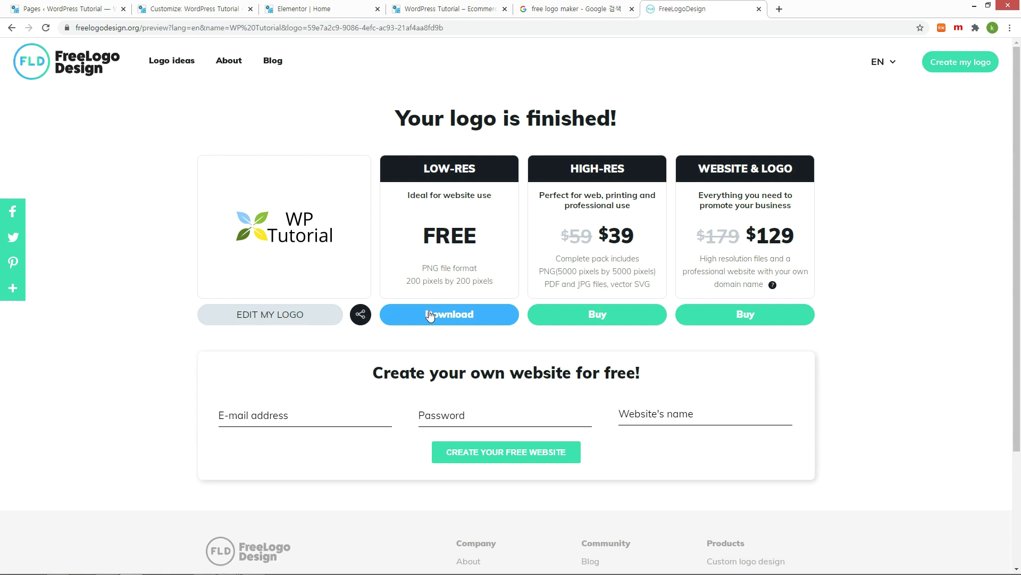
pyautogui.click(431, 315)
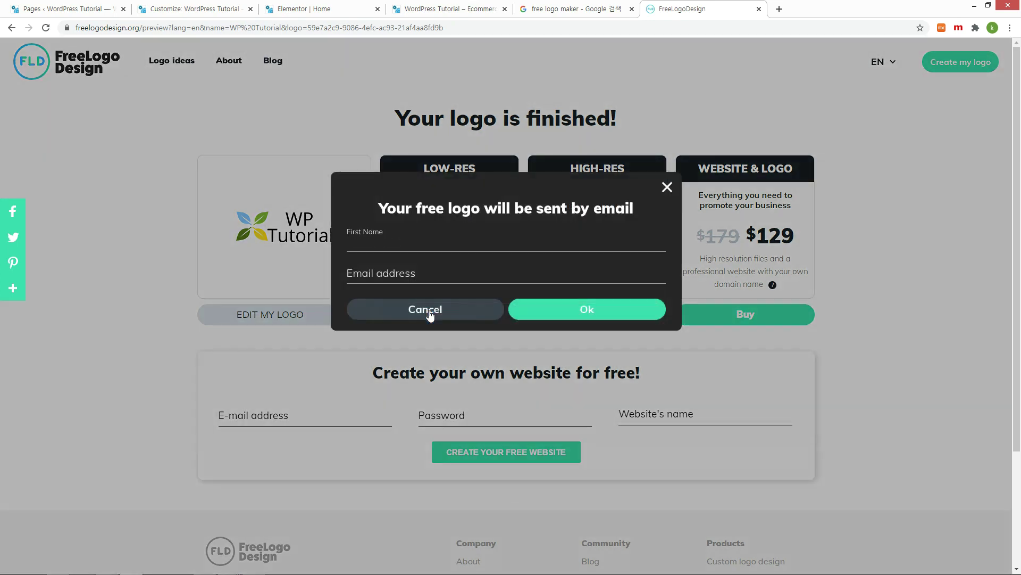
# Step: Enter the name 'WP tutorial' and an e-mail address to receive the low-res logo
pyautogui.write('WP tutorial')
pyautogui.click(635, 273)
pyautogui.click(587, 309)
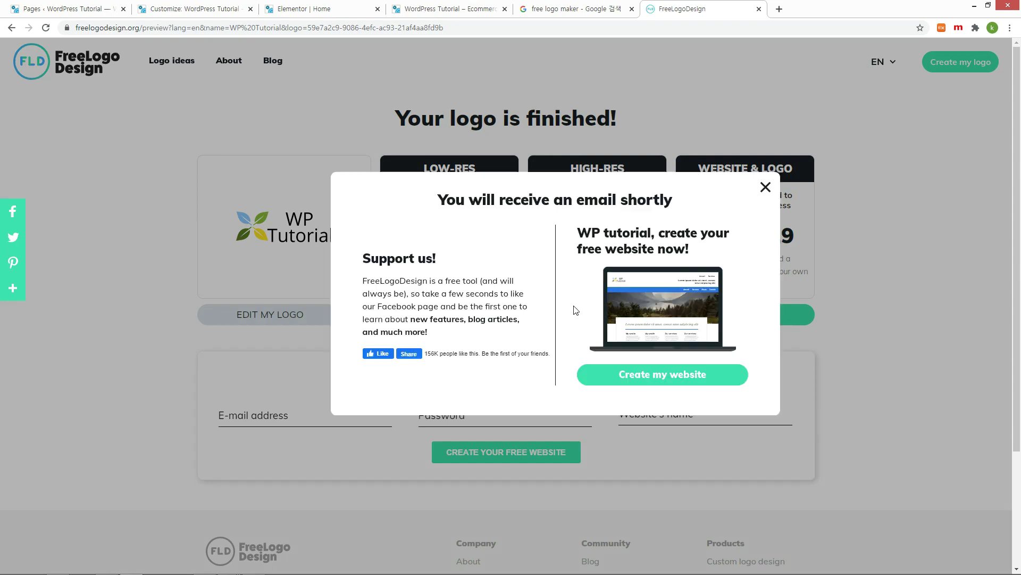
pyautogui.click(126, 92)
pyautogui.click(22, 10)
# Step: Open Astra Options and reach the Transparent Header logo settings in the Customizer
pyautogui.moveTo(38, 367)
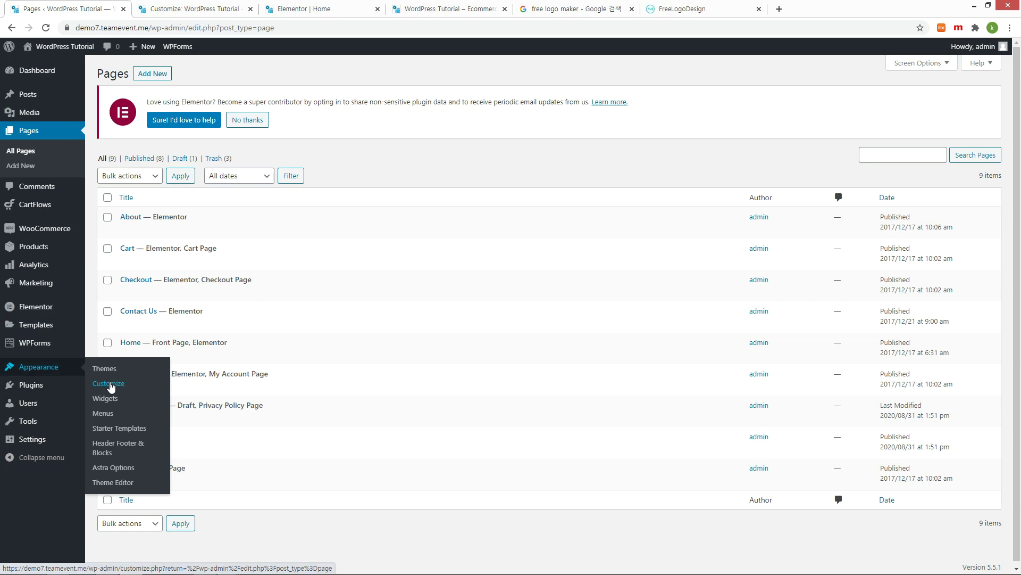
pyautogui.click(127, 470)
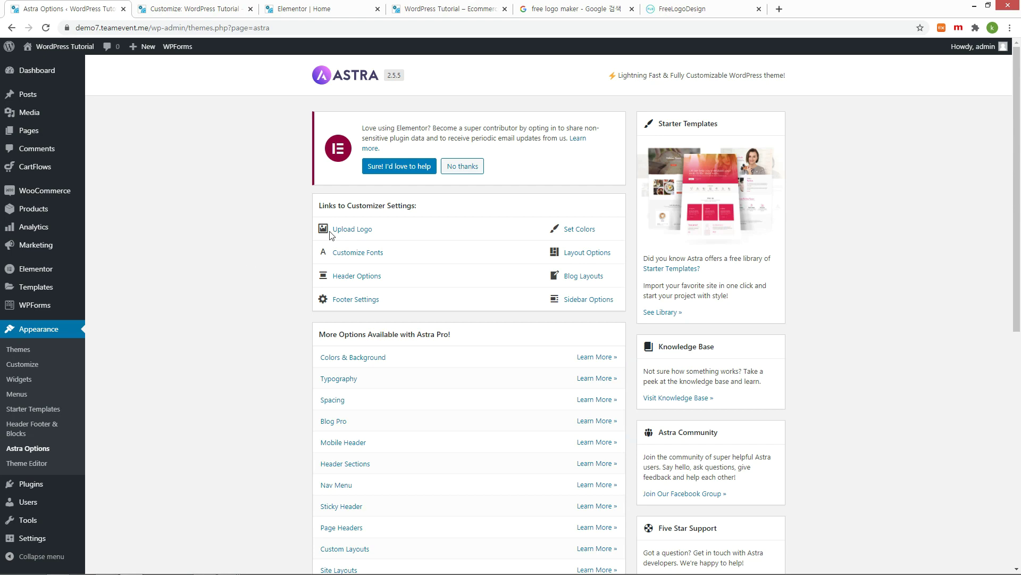
pyautogui.click(368, 230)
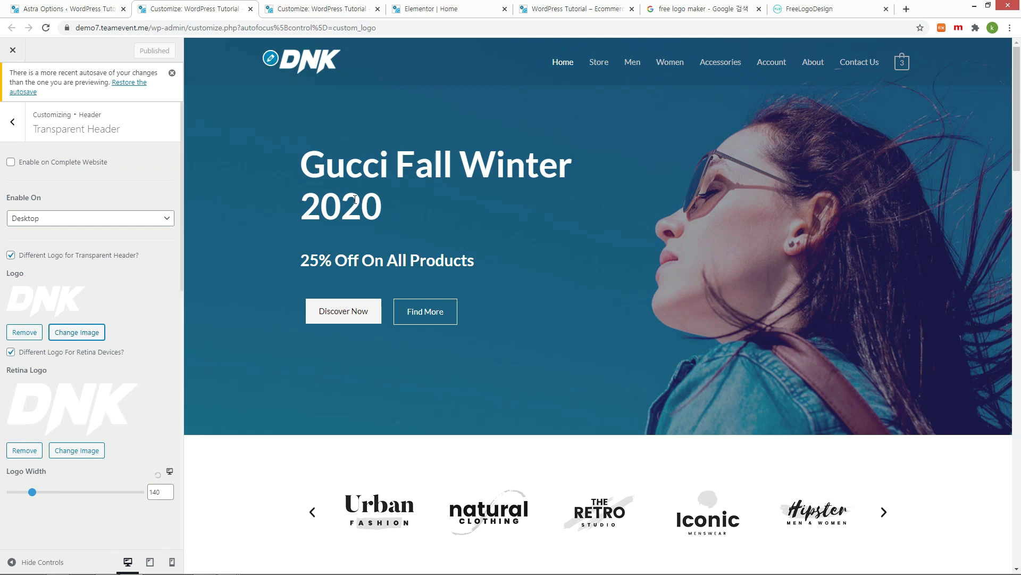
# Step: Upload the wp tutorial2 image and set it as the transparent header logo
pyautogui.click(83, 334)
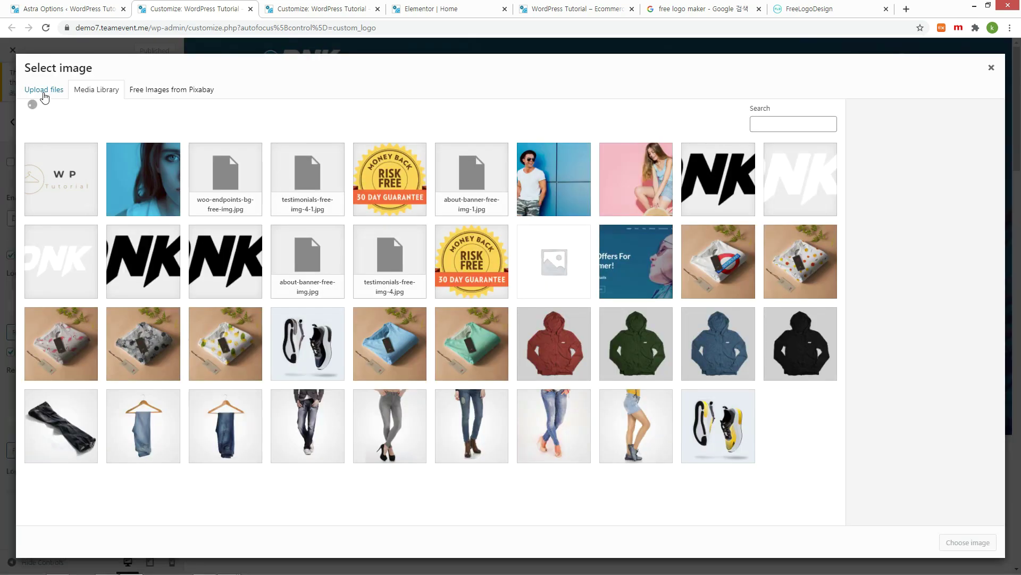
pyautogui.click(43, 92)
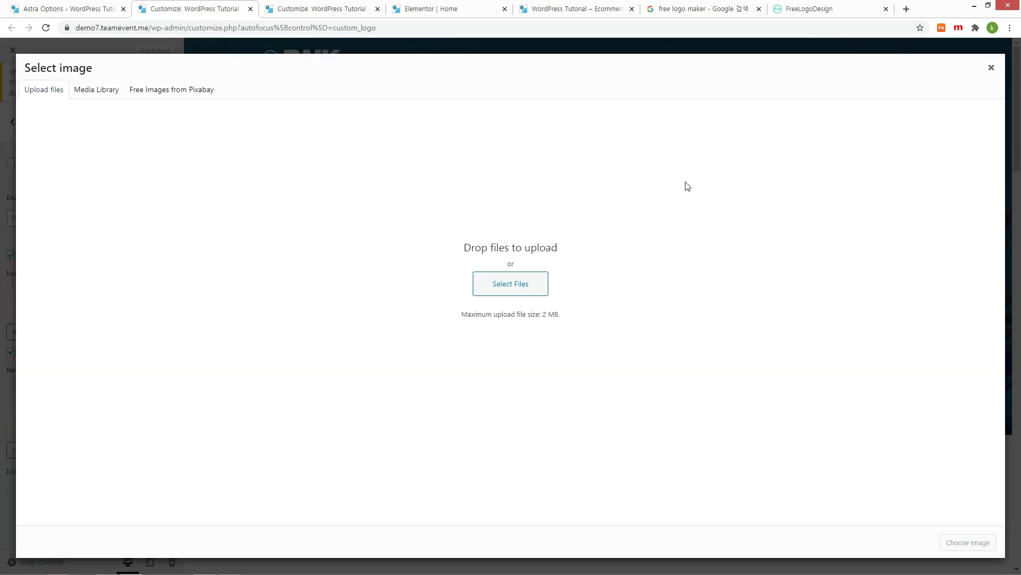
pyautogui.hotkey('alt', 'Tab')
pyautogui.click(643, 192)
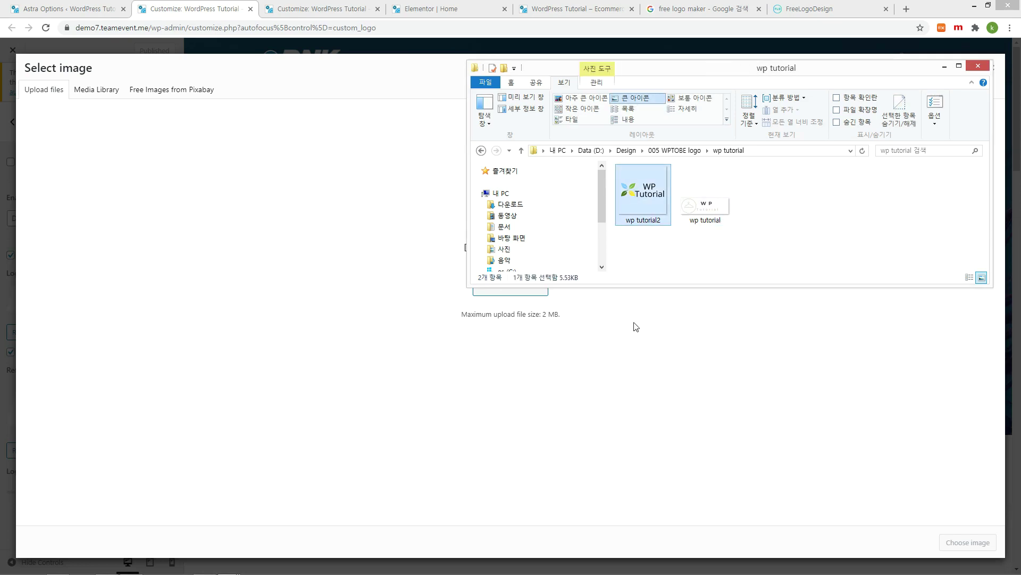
pyautogui.moveTo(636, 327); pyautogui.dragTo(598, 369)
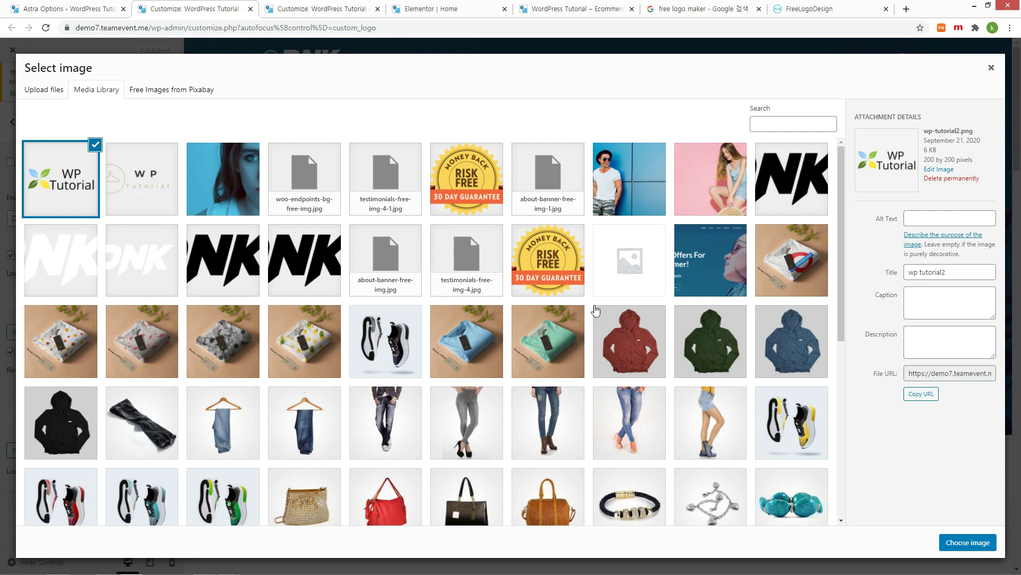
pyautogui.click(955, 548)
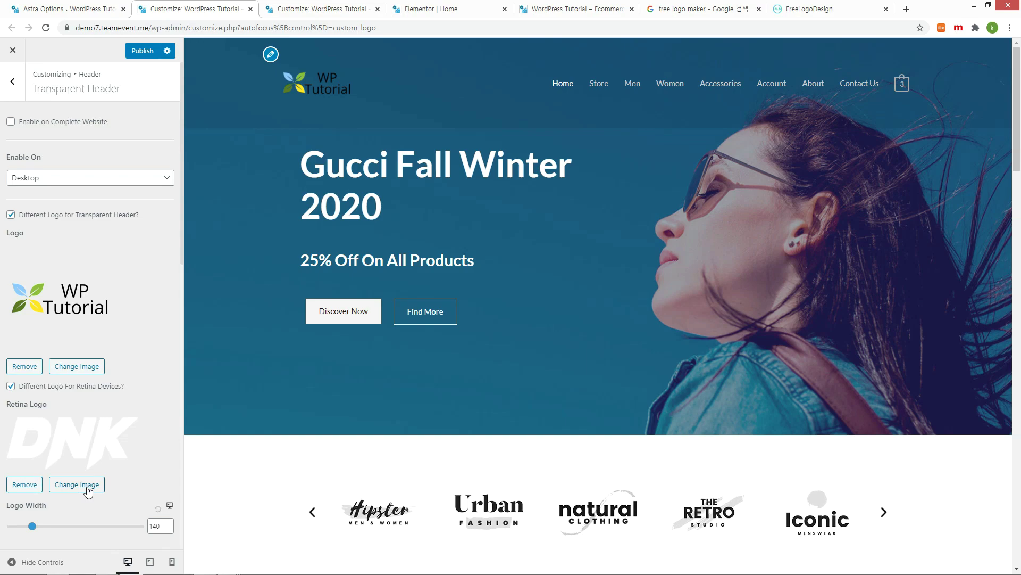
# Step: Replace the retina logo with the WP Tutorial image and reload the live homepage
pyautogui.click(88, 492)
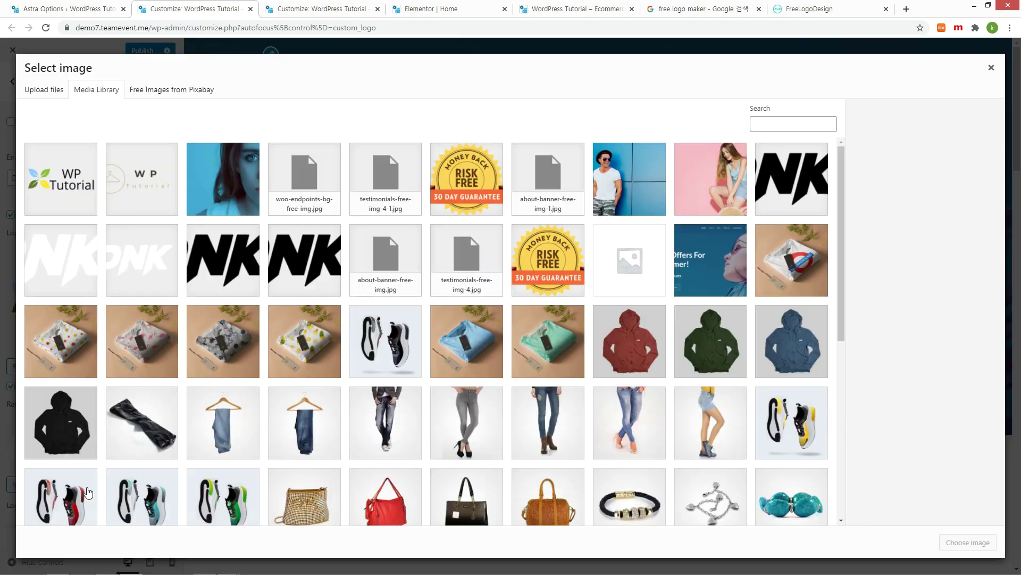
pyautogui.press('Escape')
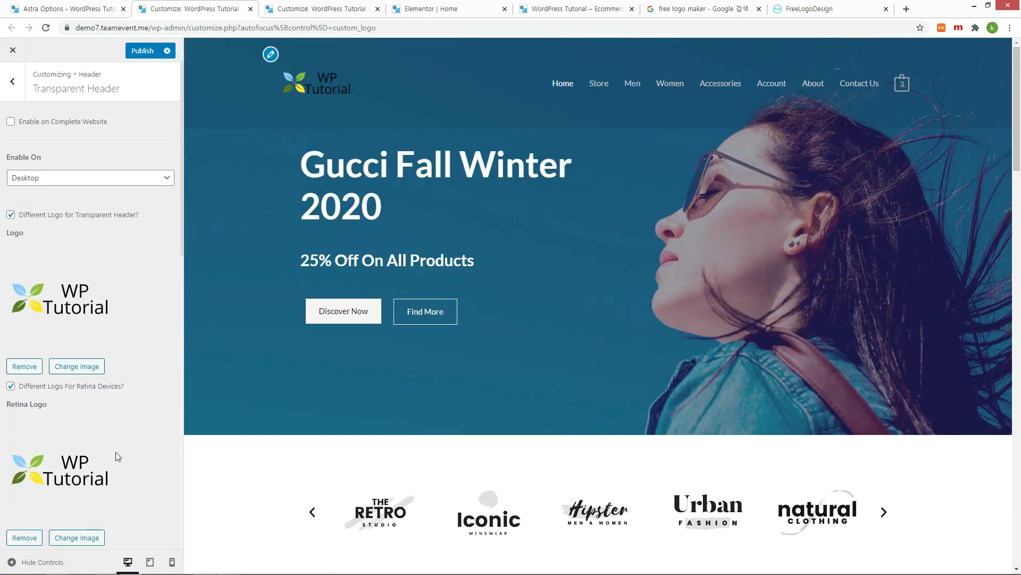
pyautogui.hotkey('ctrl', '5')
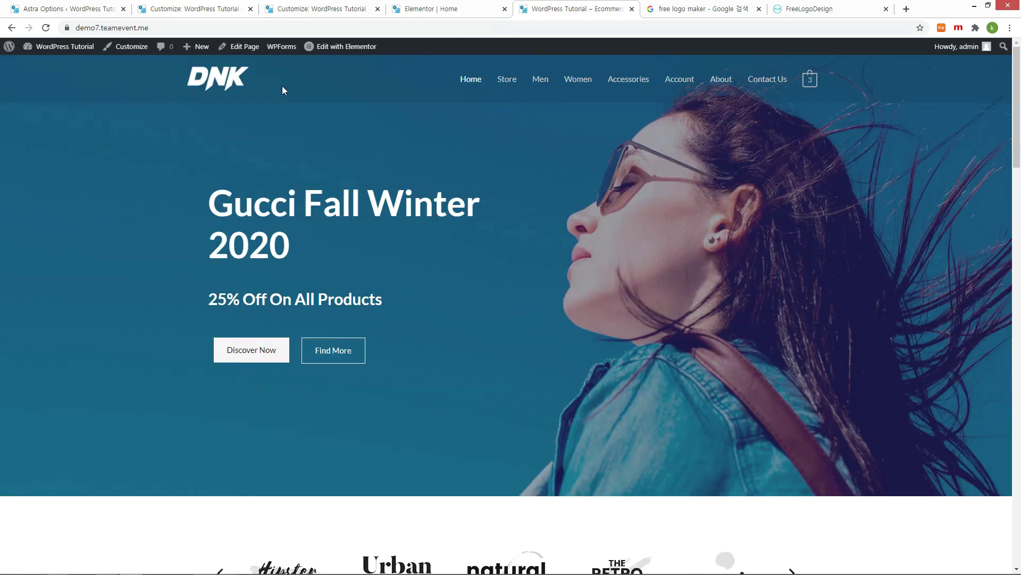
pyautogui.press('F5')
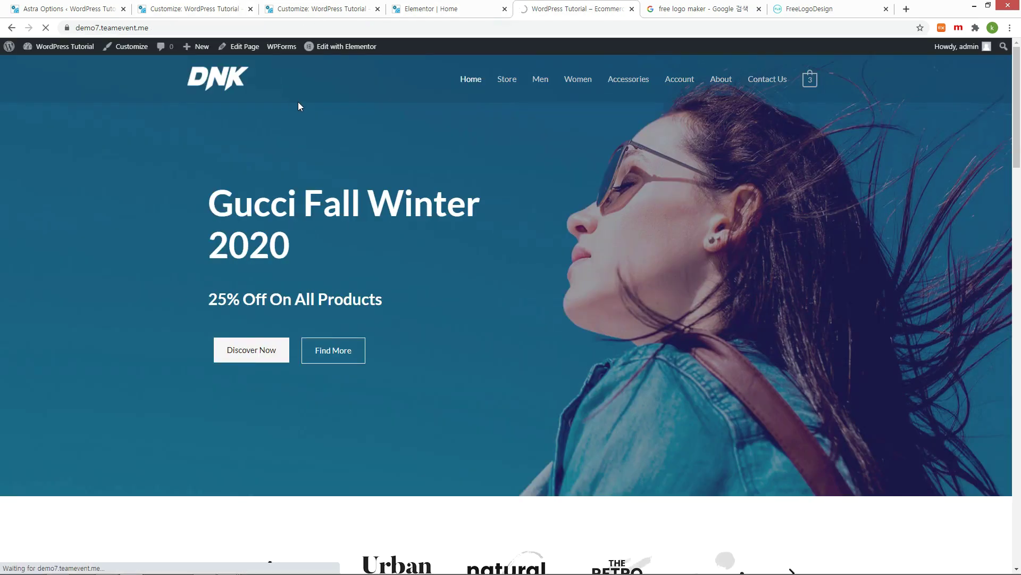
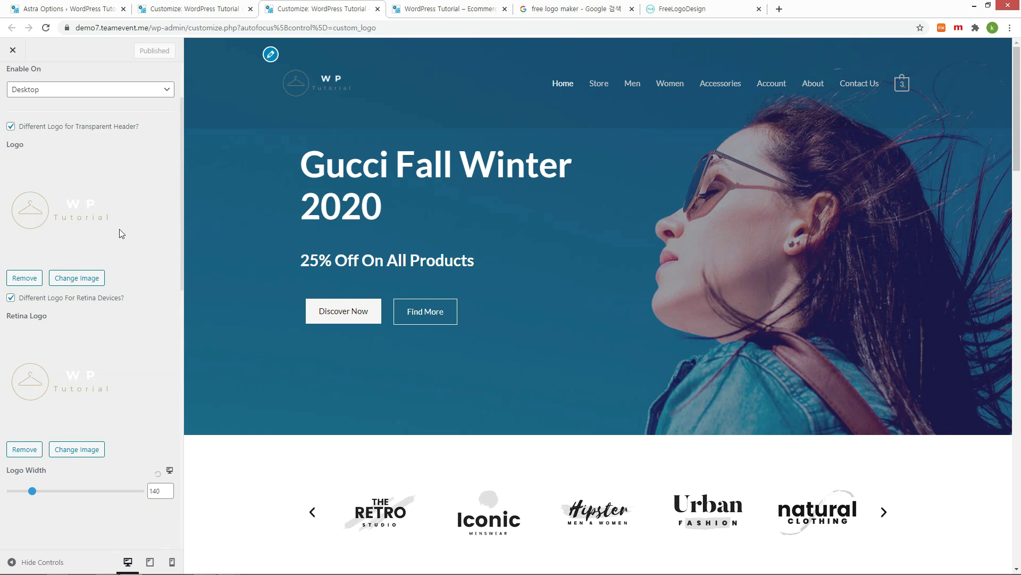
# Step: Check the new logo on the live homepage, close the Customizer, and open Home in Elementor
pyautogui.click(426, 11)
pyautogui.press('F5')
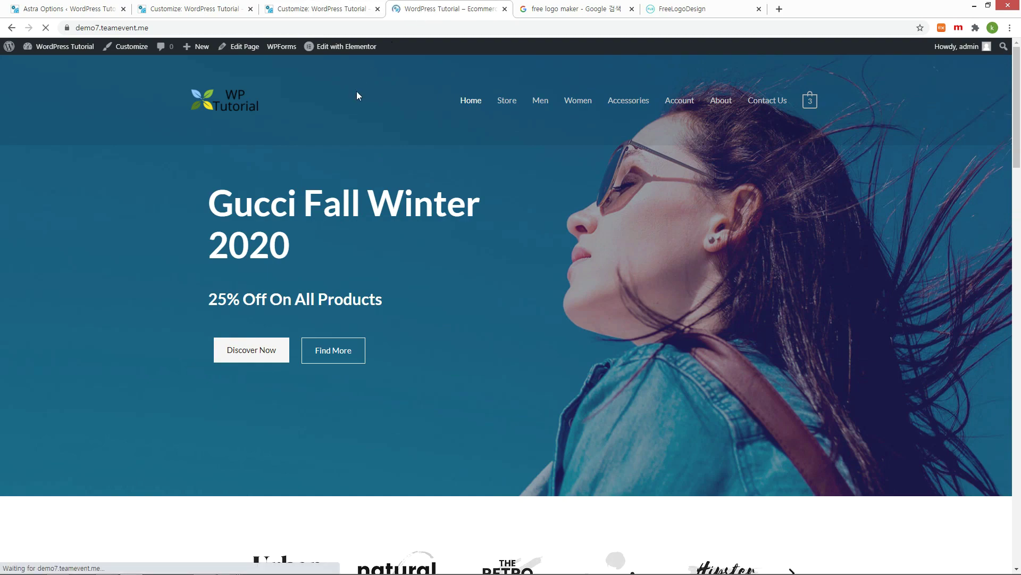
pyautogui.hotkey('ctrl', 'shift', 'Tab')
pyautogui.click(13, 50)
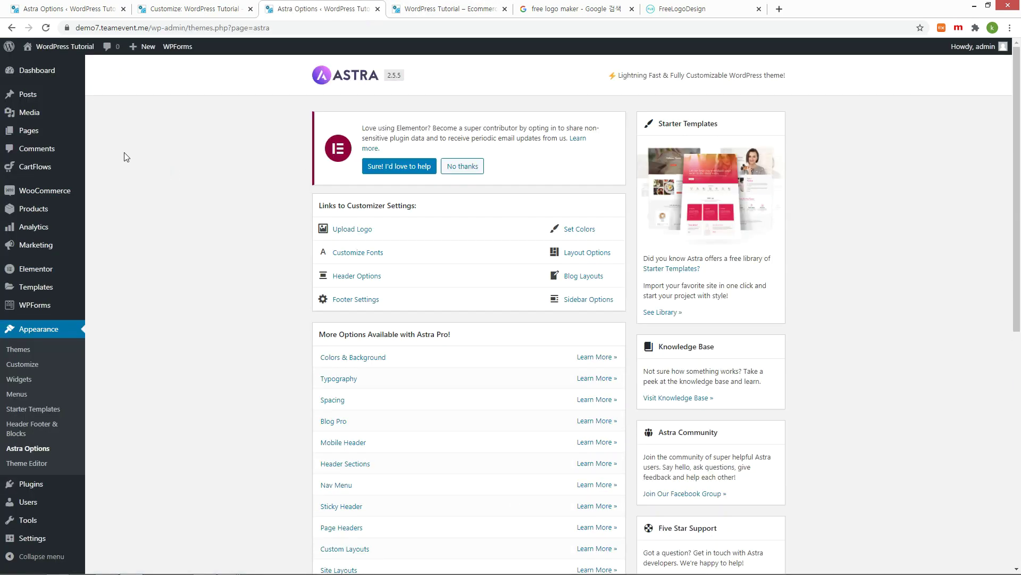
pyautogui.click(88, 131)
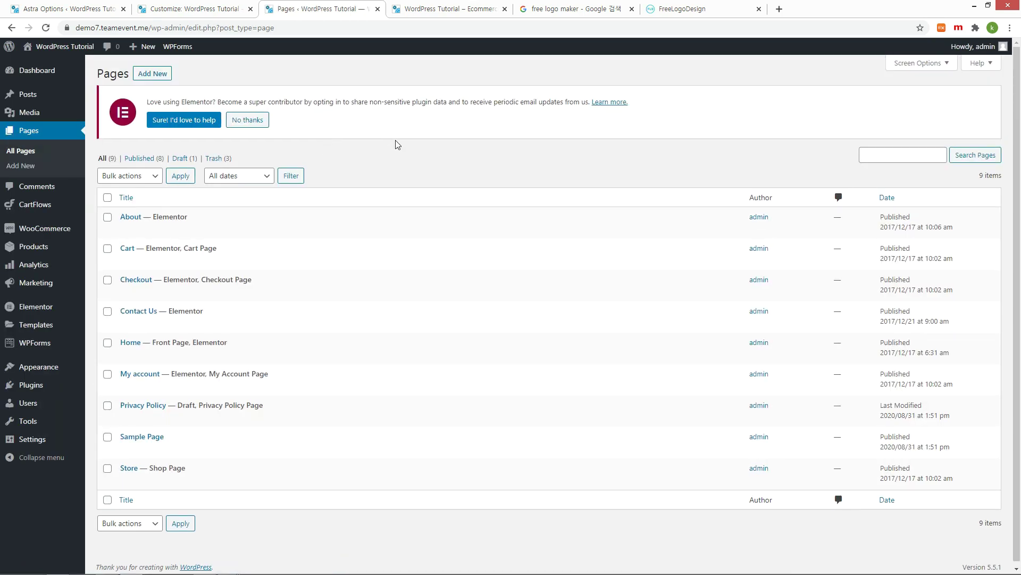
pyautogui.click(256, 352)
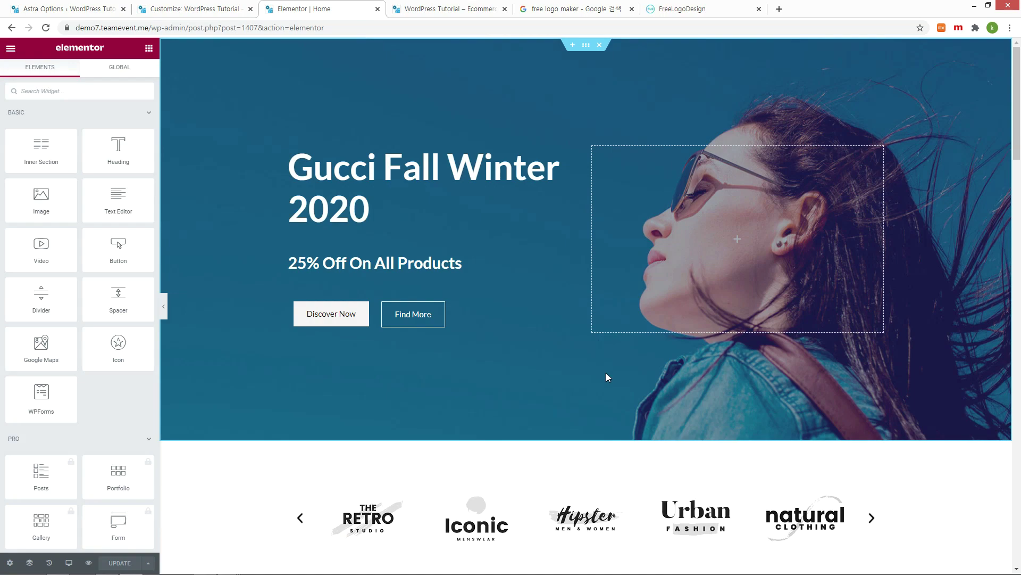
# Step: Select the brand logo carousel and switch its navigation to Dots
pyautogui.scroll(-3, 607, 377)
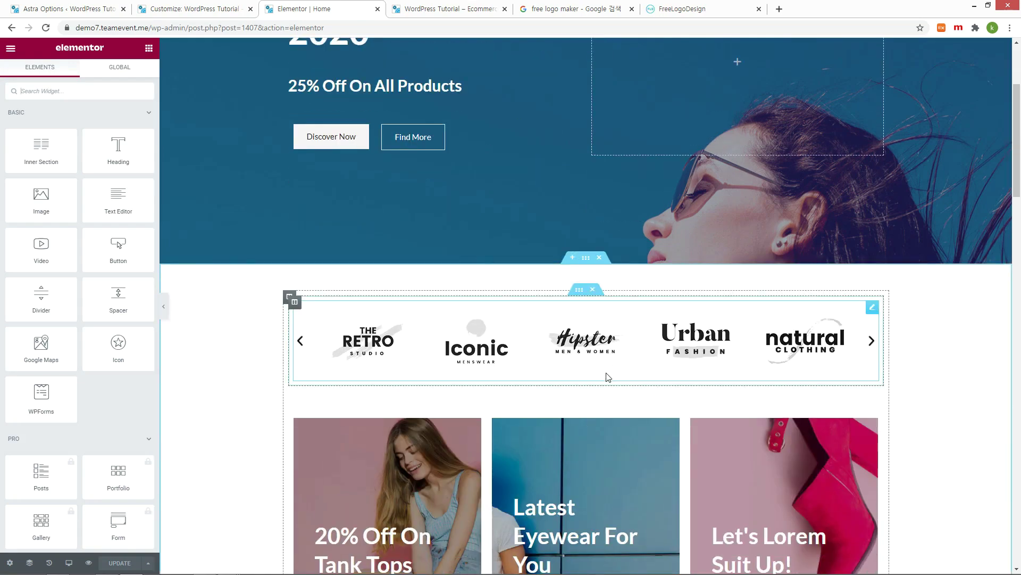
pyautogui.scroll(-2, 607, 376)
pyautogui.click(481, 253)
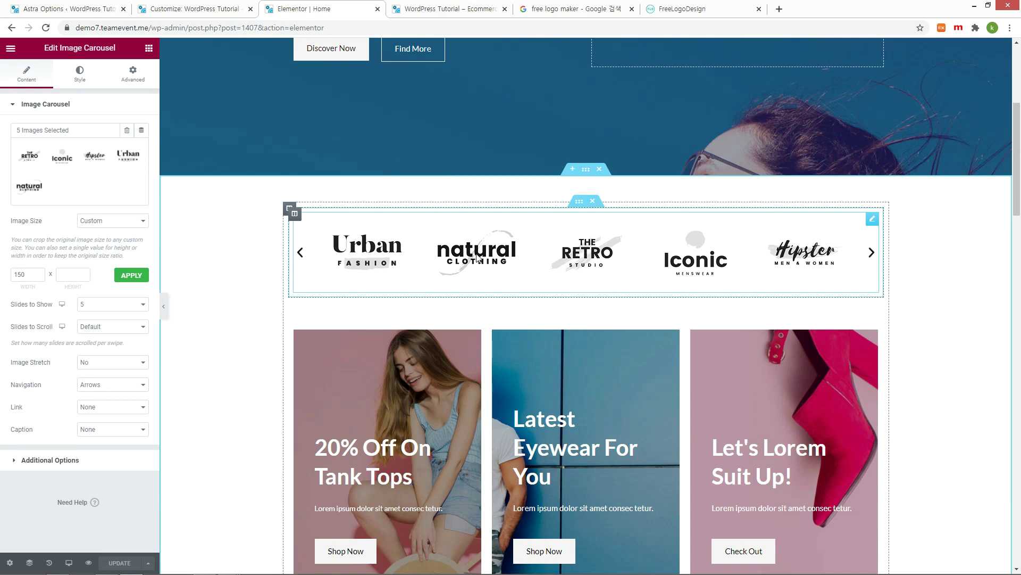
pyautogui.click(113, 384)
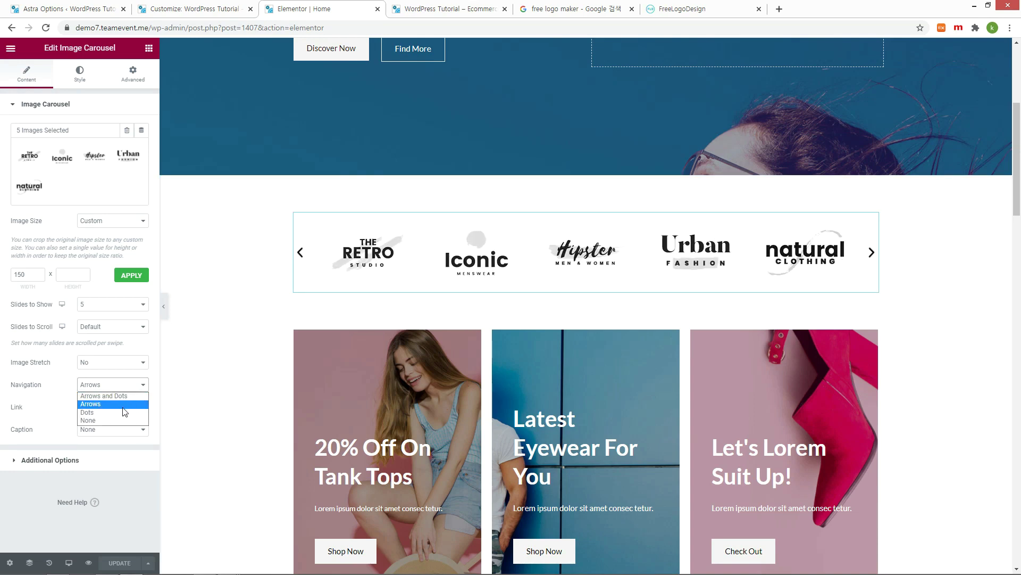
pyautogui.click(124, 411)
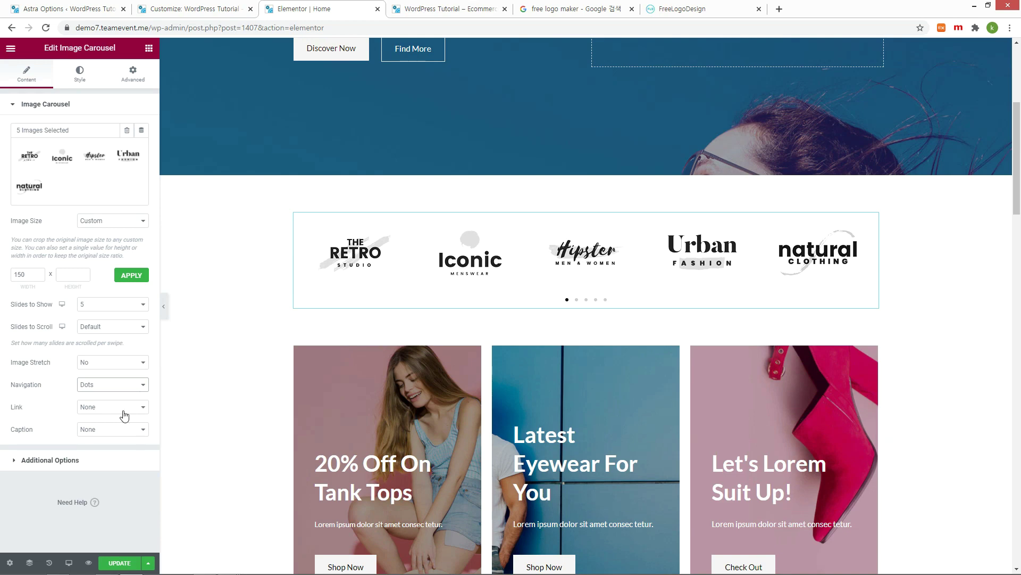
# Step: Set the carousel caption to None and Slides to Show to 6, then open its gallery
pyautogui.click(128, 431)
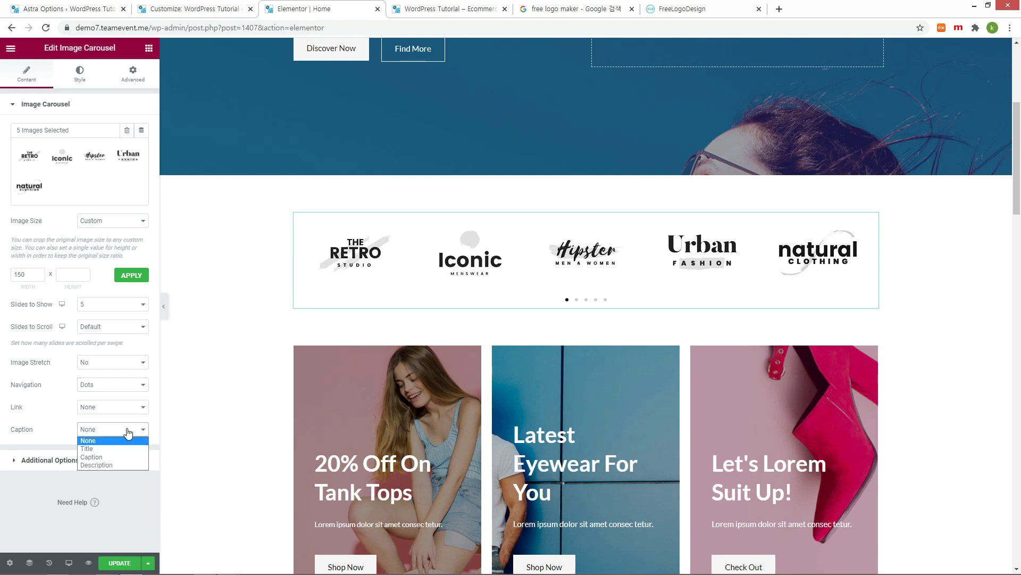
pyautogui.click(128, 448)
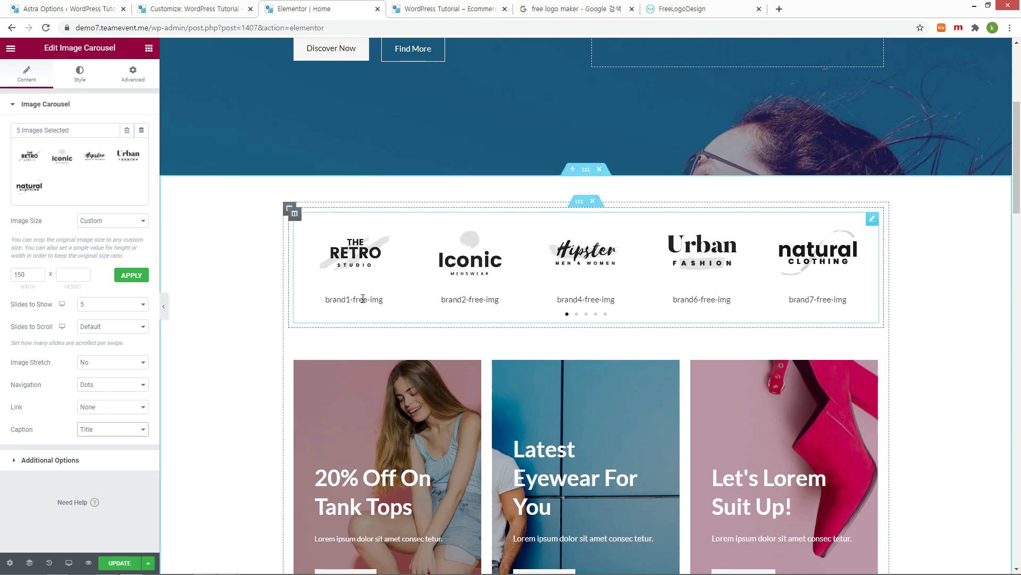
pyautogui.click(135, 431)
pyautogui.click(114, 440)
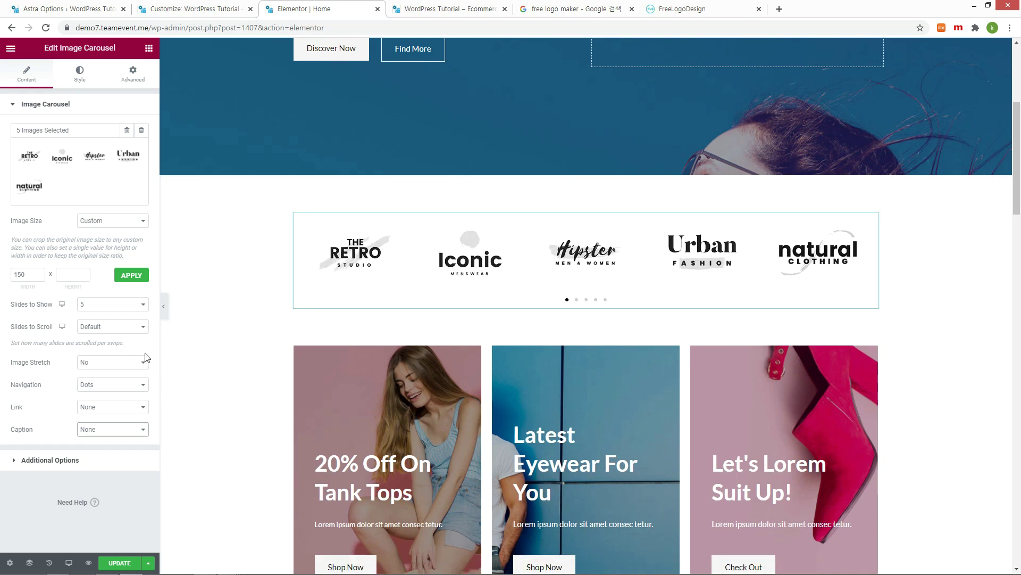
pyautogui.click(144, 309)
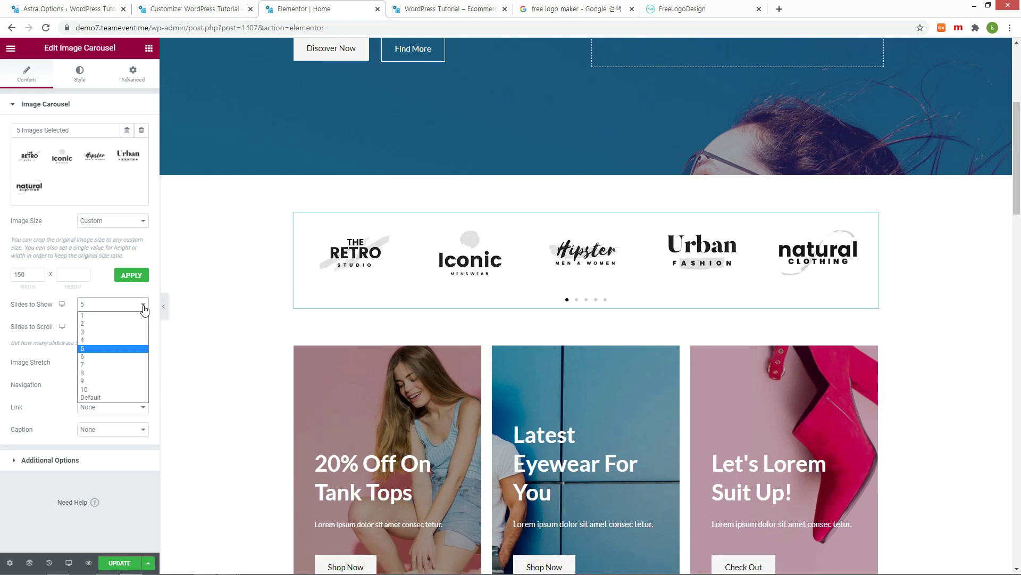
pyautogui.click(107, 356)
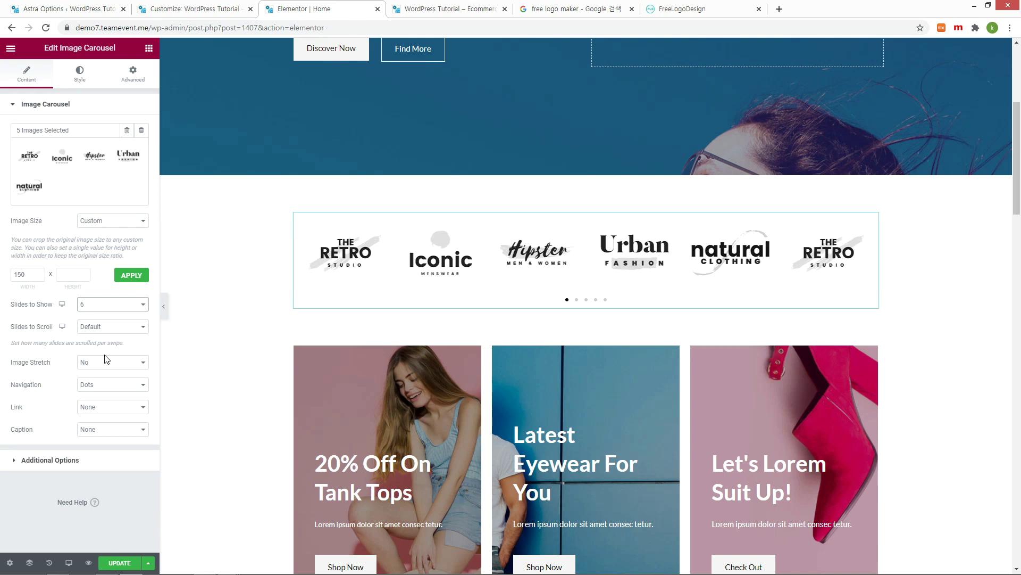
pyautogui.click(137, 151)
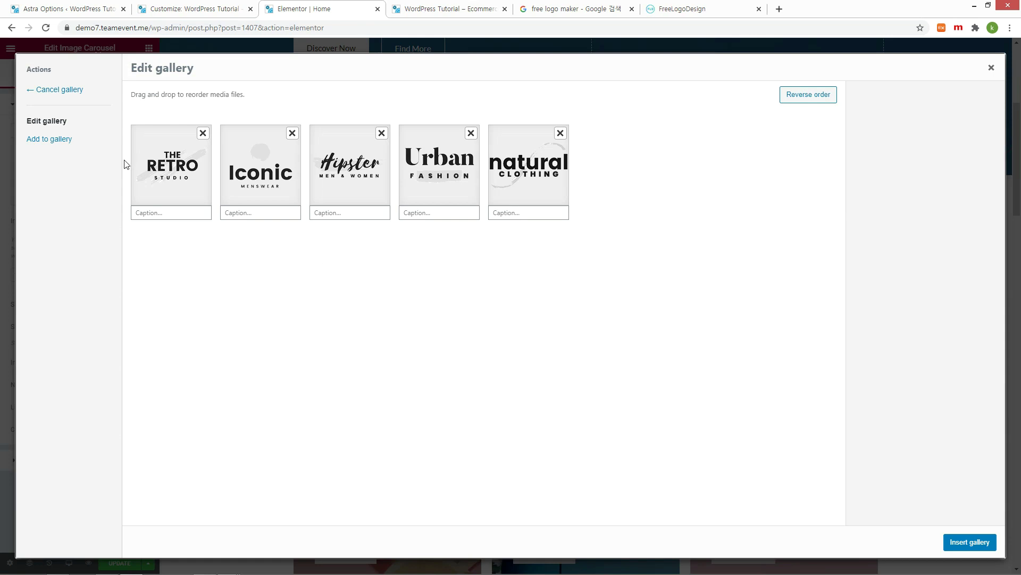
# Step: Insert the WP Tutorial image as the sixth carousel logo and update the Home page
pyautogui.click(65, 139)
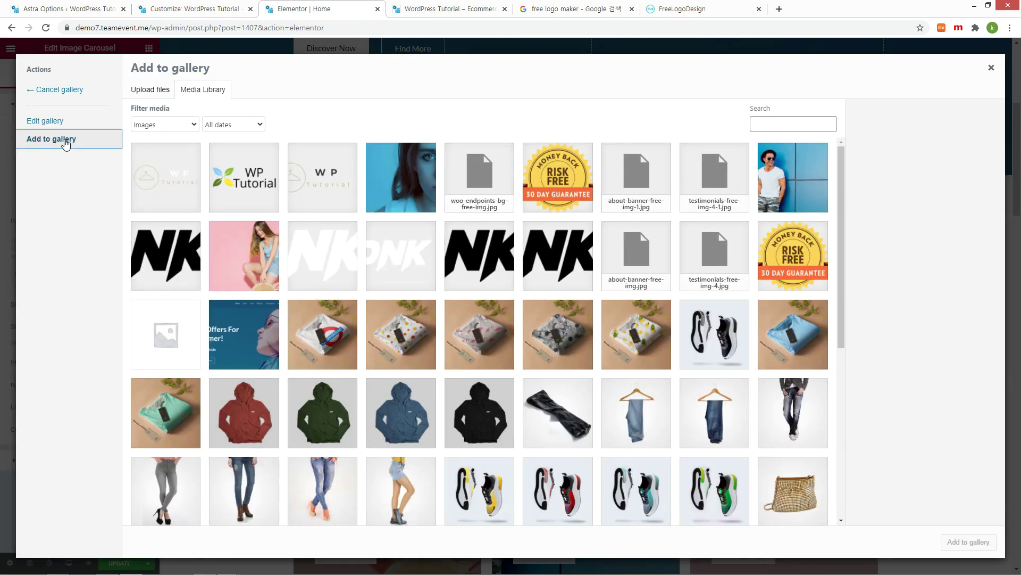
pyautogui.click(227, 168)
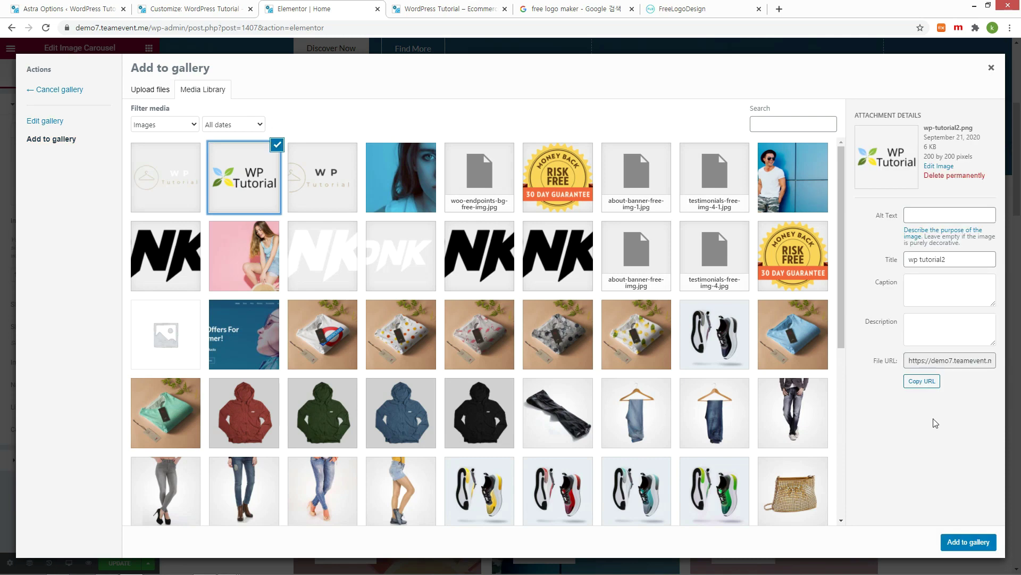
pyautogui.click(968, 542)
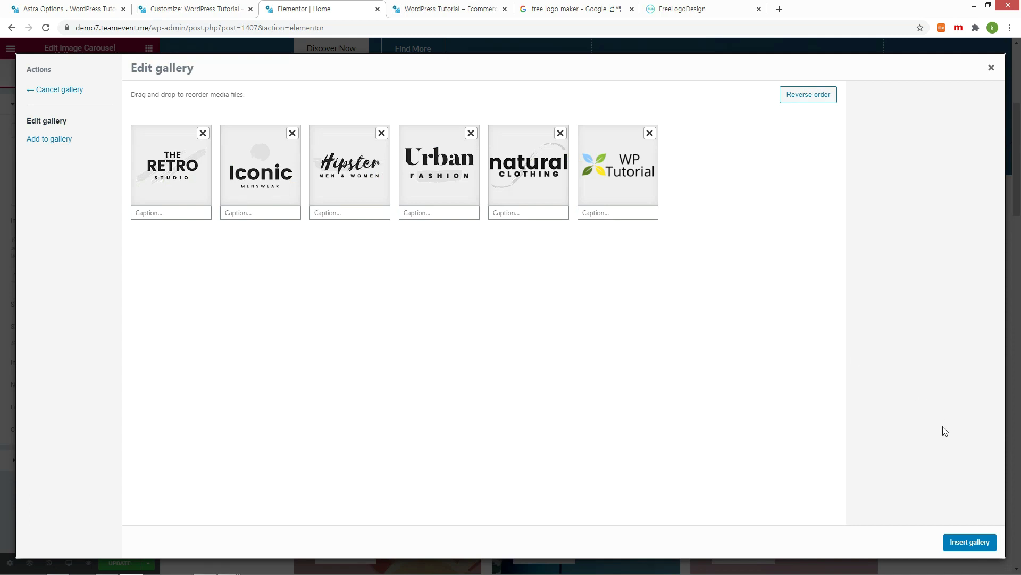
pyautogui.click(968, 543)
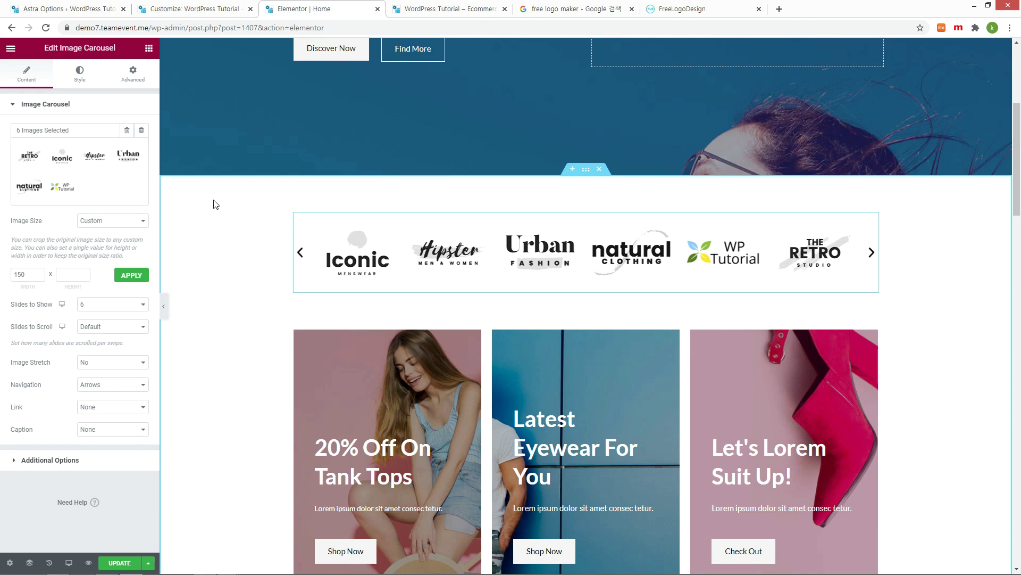
pyautogui.click(131, 567)
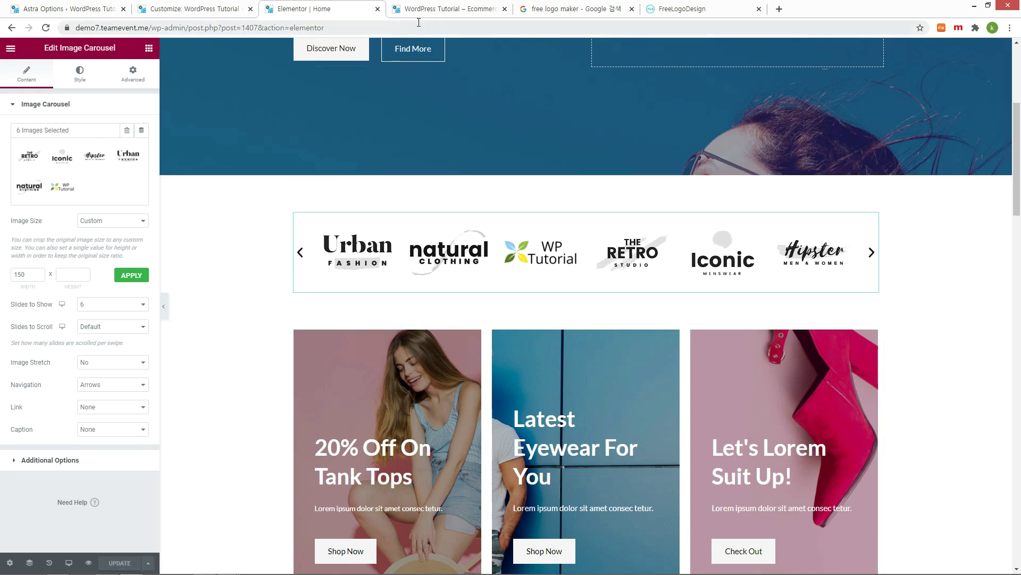
# Step: Check the six-logo carousel on the live homepage, then close the Customizer tab
pyautogui.click(477, 16)
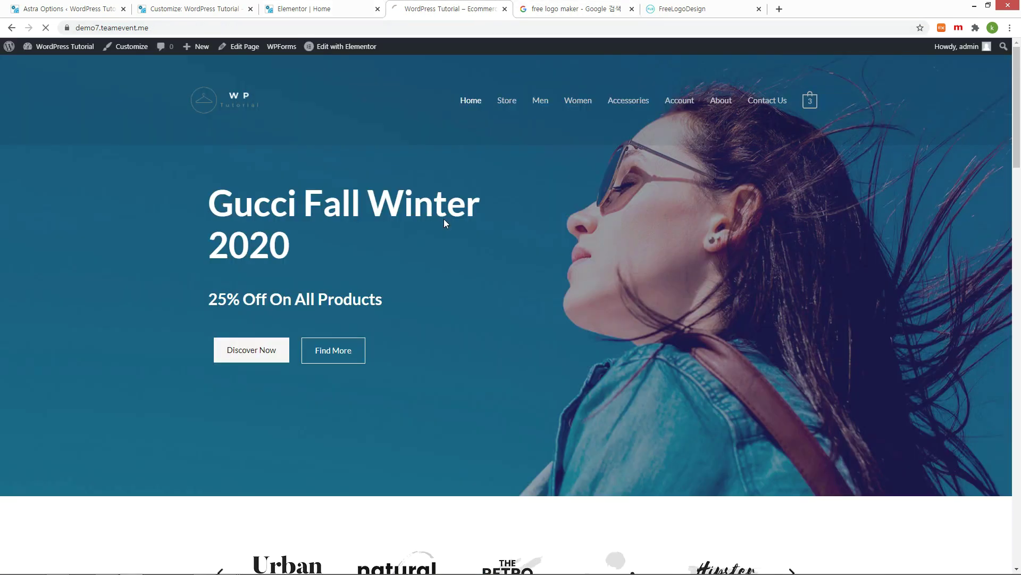
pyautogui.scroll(-3, 535, 291)
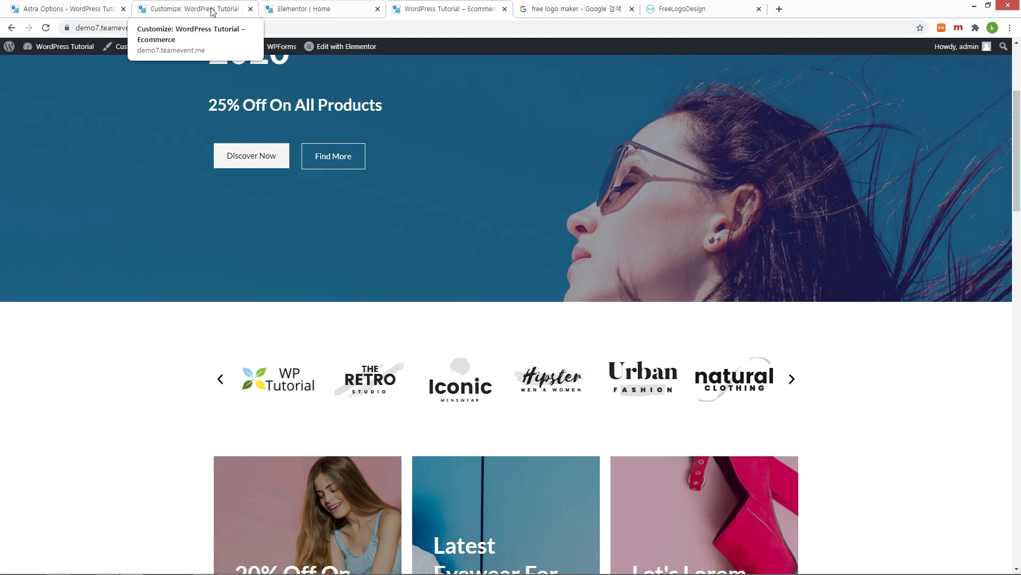
pyautogui.click(197, 16)
pyautogui.click(250, 9)
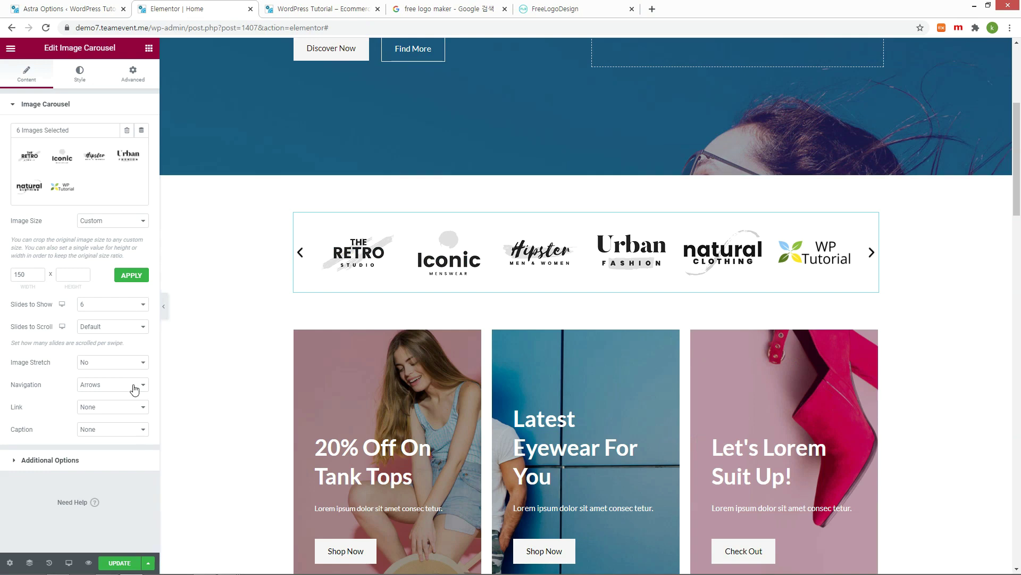
# Step: Link the carousel logos to the copied Men category page address and update the page
pyautogui.click(141, 408)
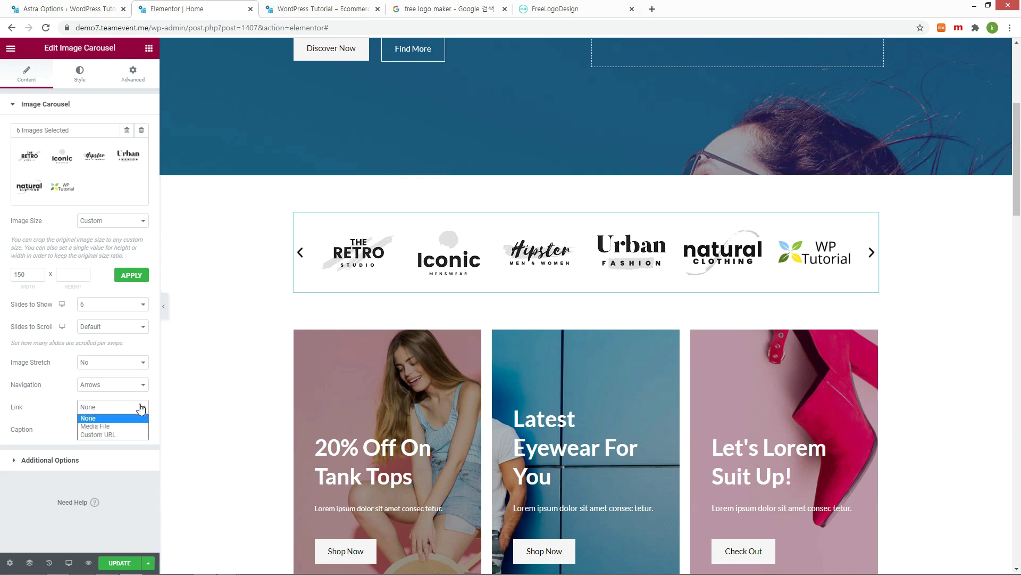
pyautogui.click(113, 436)
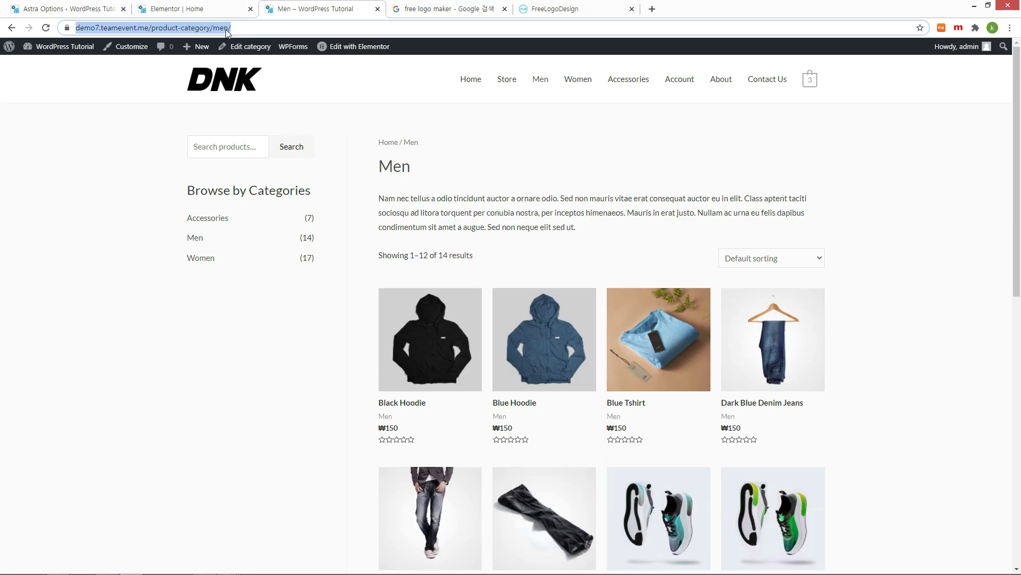
pyautogui.rightClick(229, 28)
pyautogui.click(244, 63)
pyautogui.click(197, 8)
pyautogui.click(92, 429)
pyautogui.hotkey('ctrl', 'v')
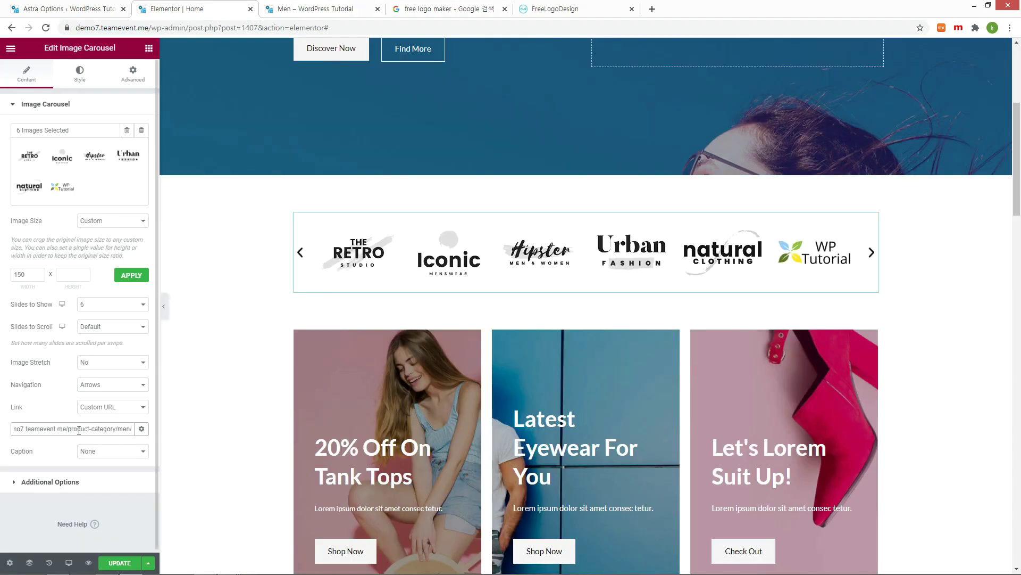
pyautogui.click(131, 564)
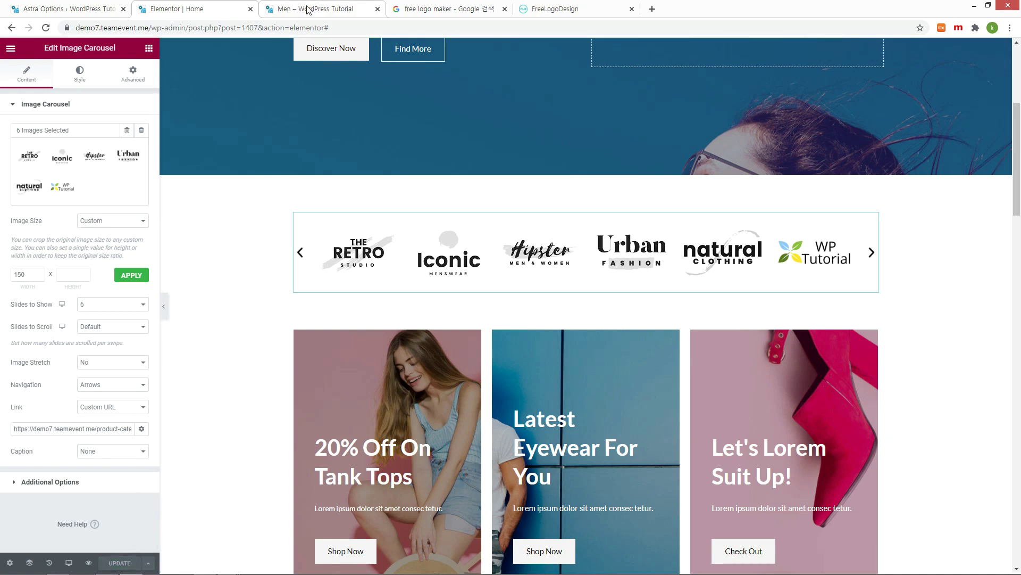
# Step: Verify on the live homepage that a carousel logo opens the Men category
pyautogui.click(306, 10)
pyautogui.click(241, 86)
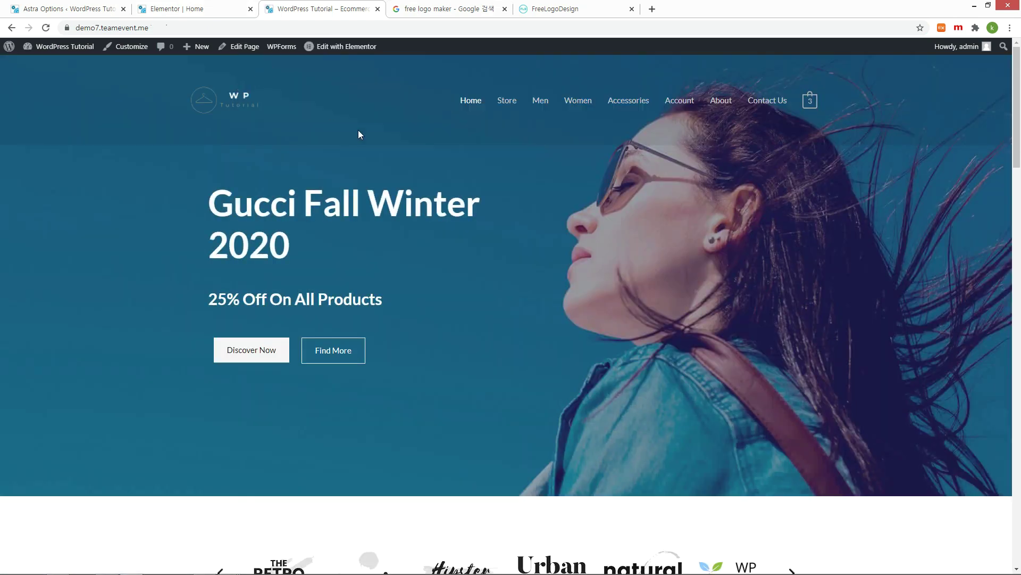
pyautogui.scroll(-5, 359, 134)
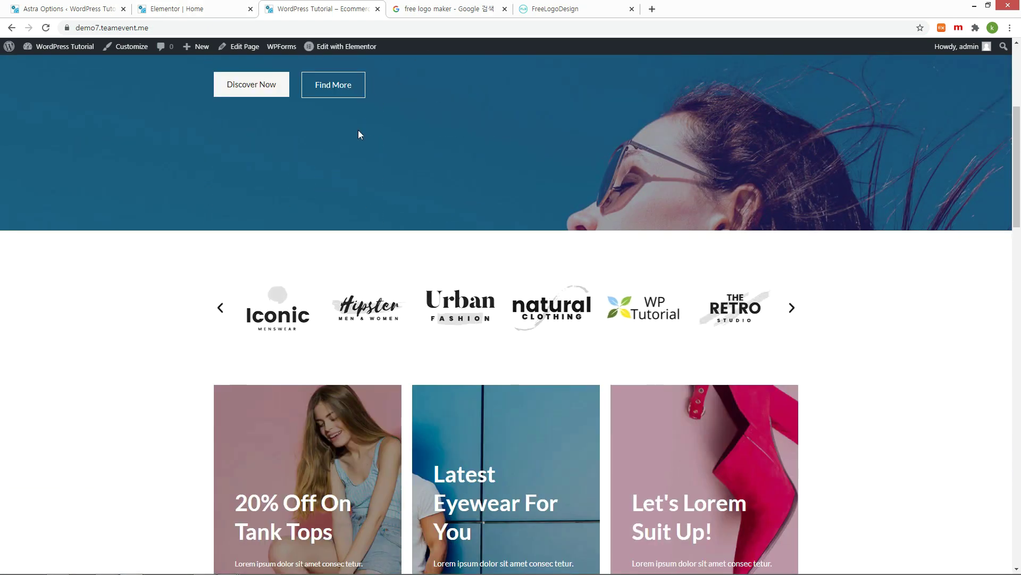
pyautogui.click(579, 317)
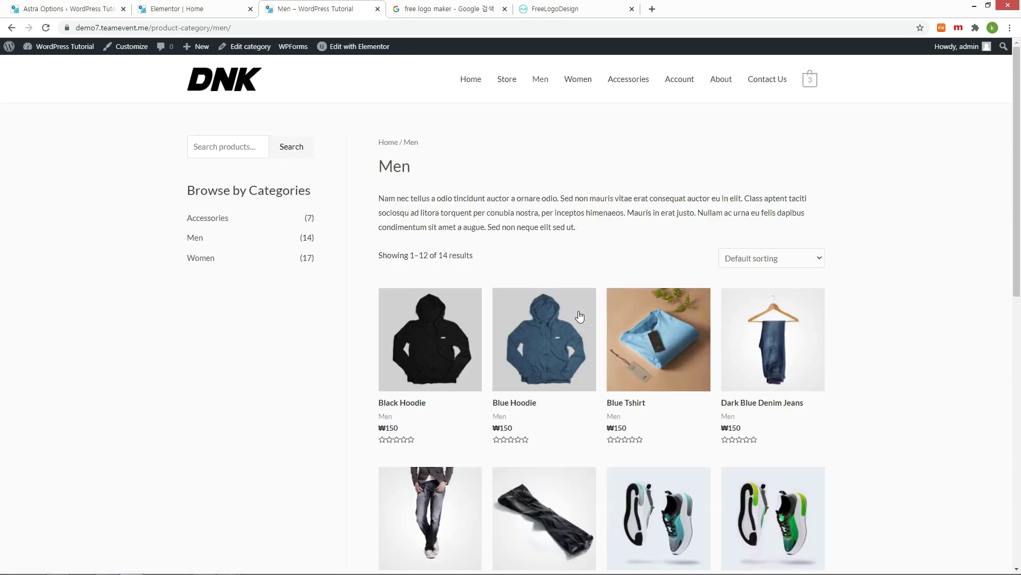
# Step: Make the carousel links open in a new window and update the page
pyautogui.click(176, 9)
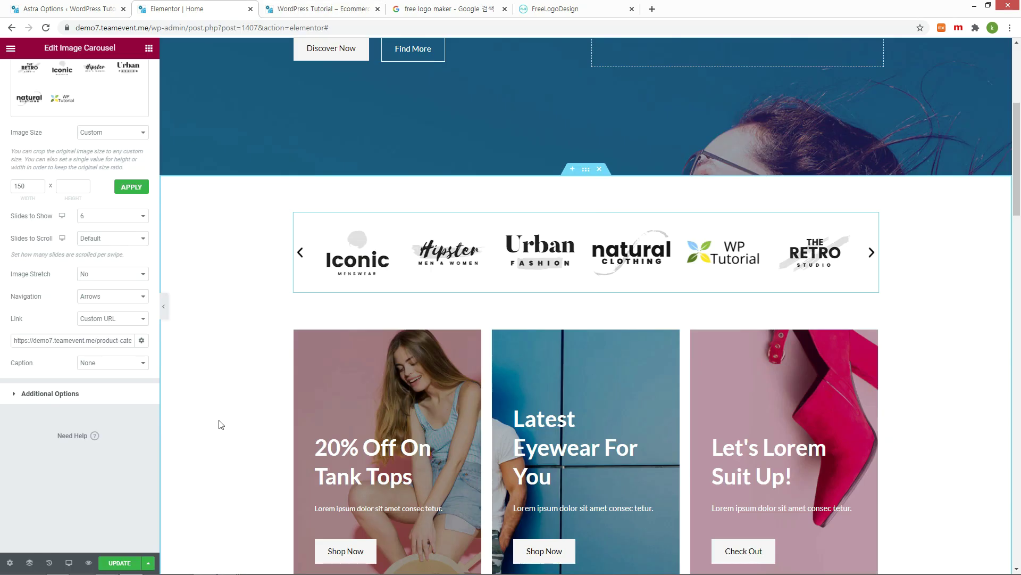
pyautogui.click(142, 343)
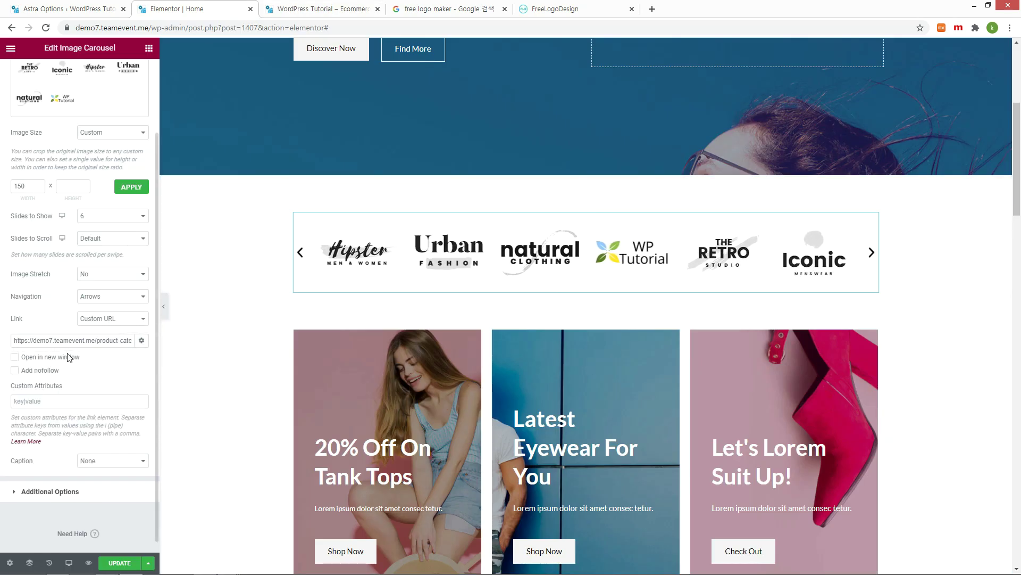
pyautogui.click(15, 358)
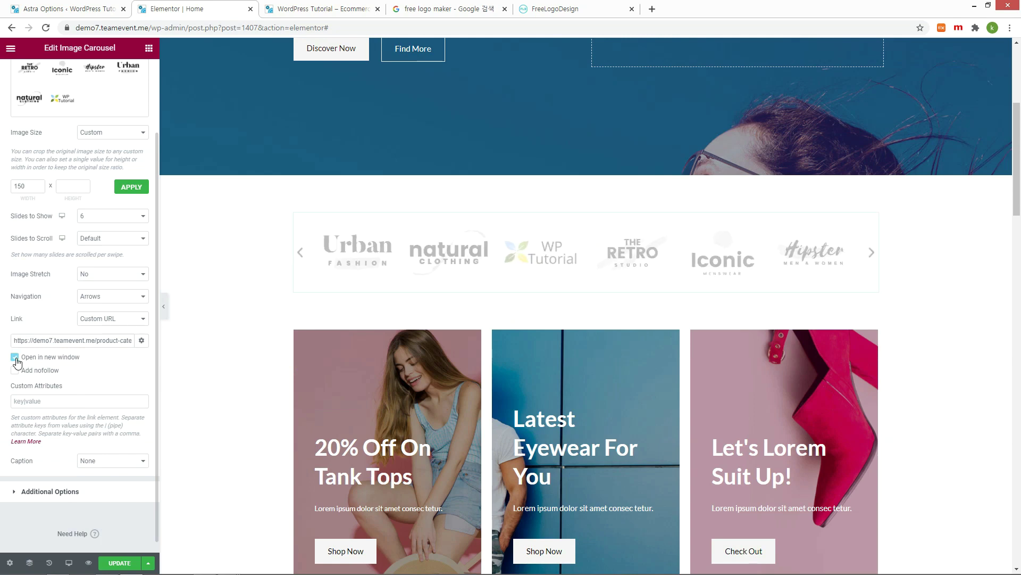
pyautogui.click(15, 371)
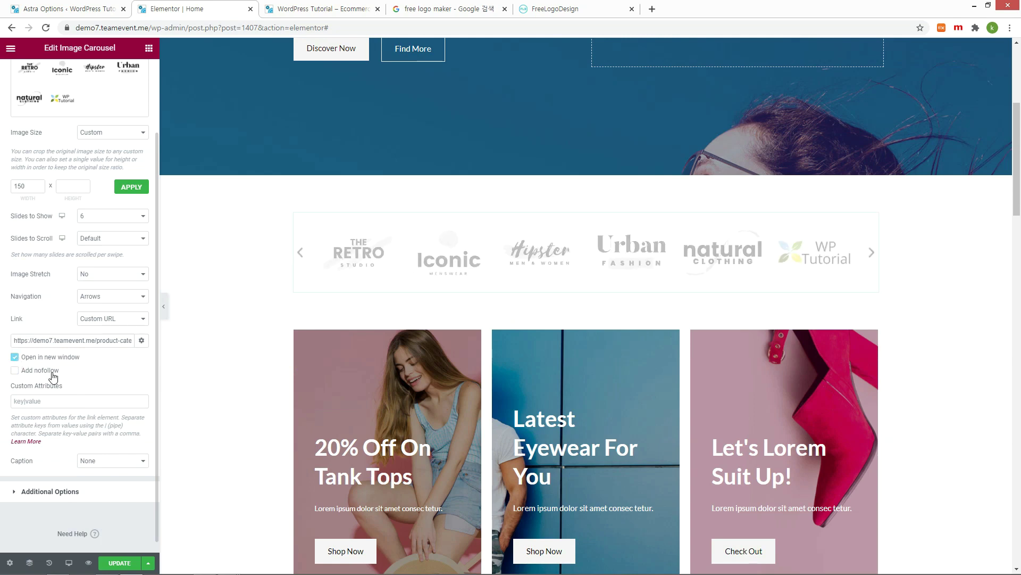
pyautogui.click(133, 566)
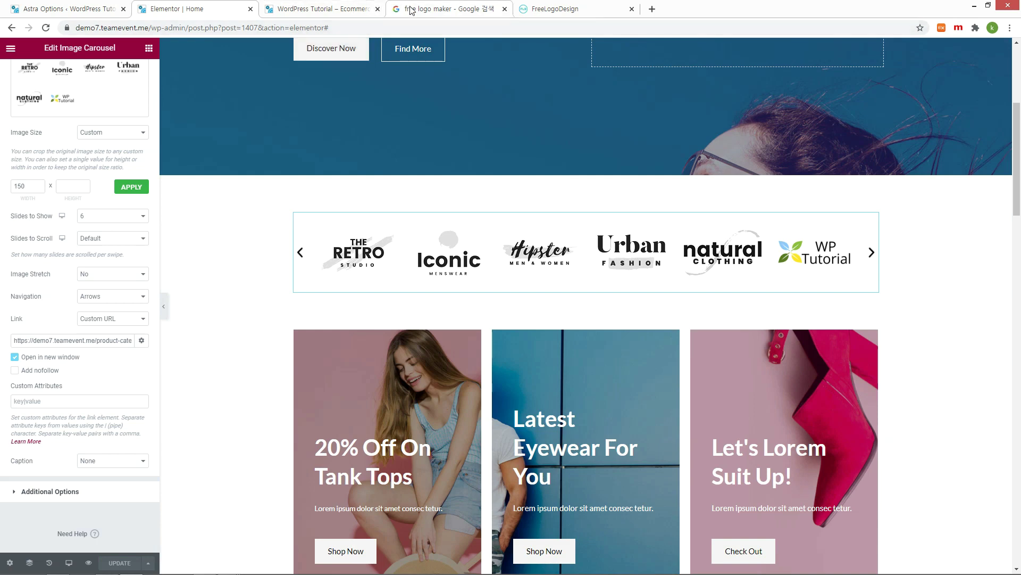
# Step: Test a brand logo link on the live homepage
pyautogui.click(331, 10)
pyautogui.scroll(-3, 465, 367)
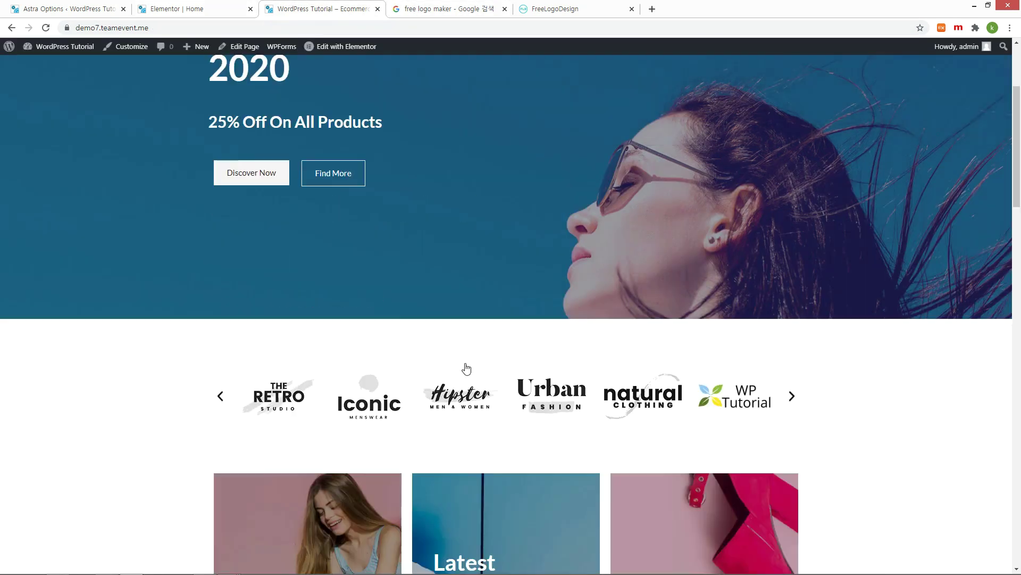
pyautogui.click(456, 395)
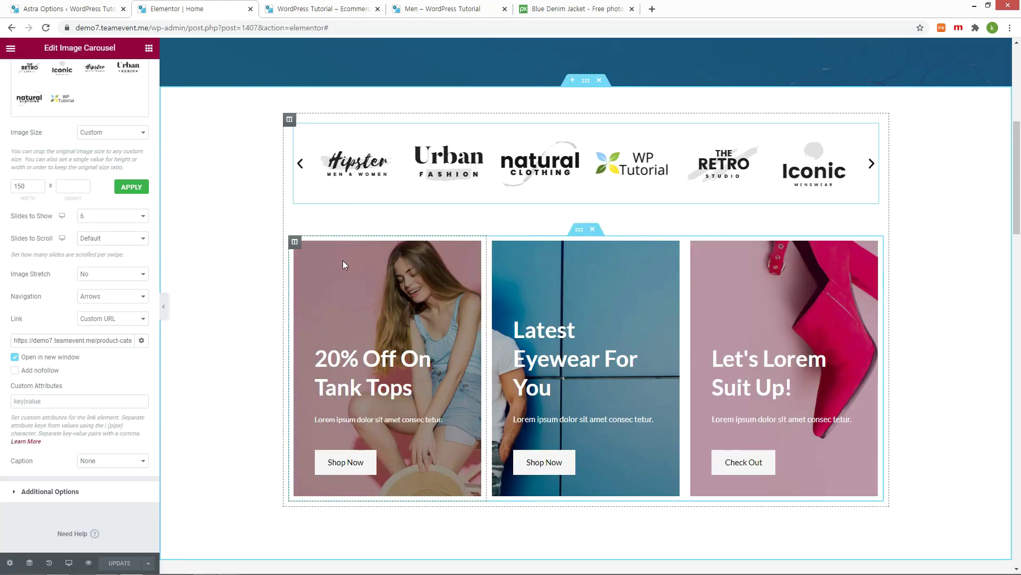
# Step: Upload jeana.jpg as the '20% Off On Tank Tops' column background and update the page
pyautogui.click(294, 243)
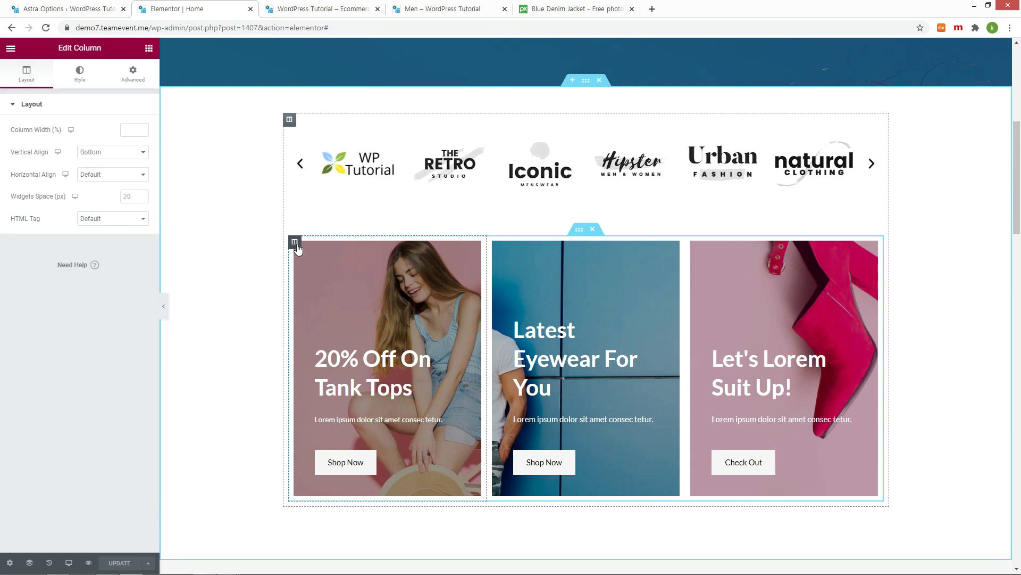
pyautogui.click(81, 74)
pyautogui.moveTo(71, 263)
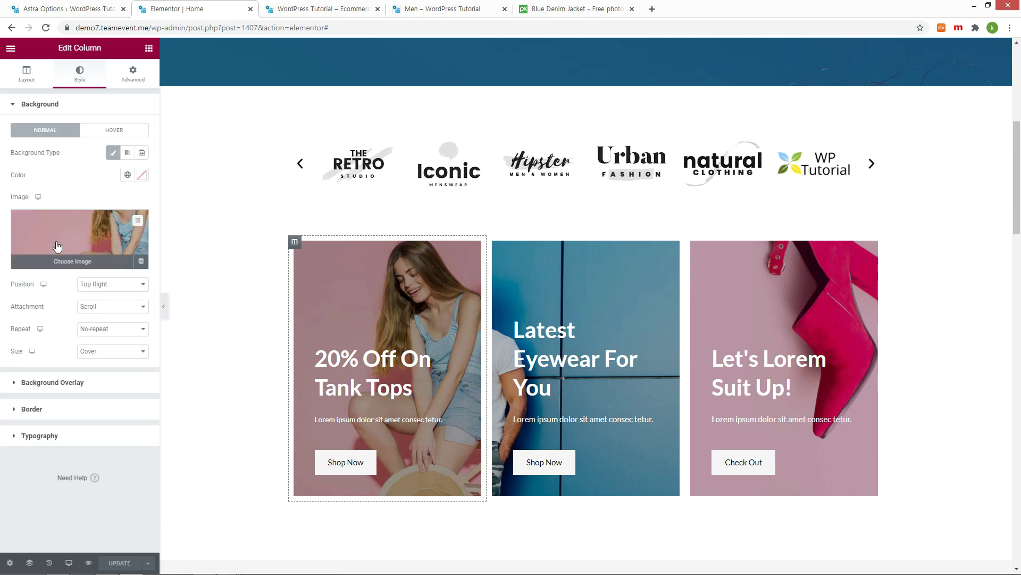
pyautogui.click(71, 262)
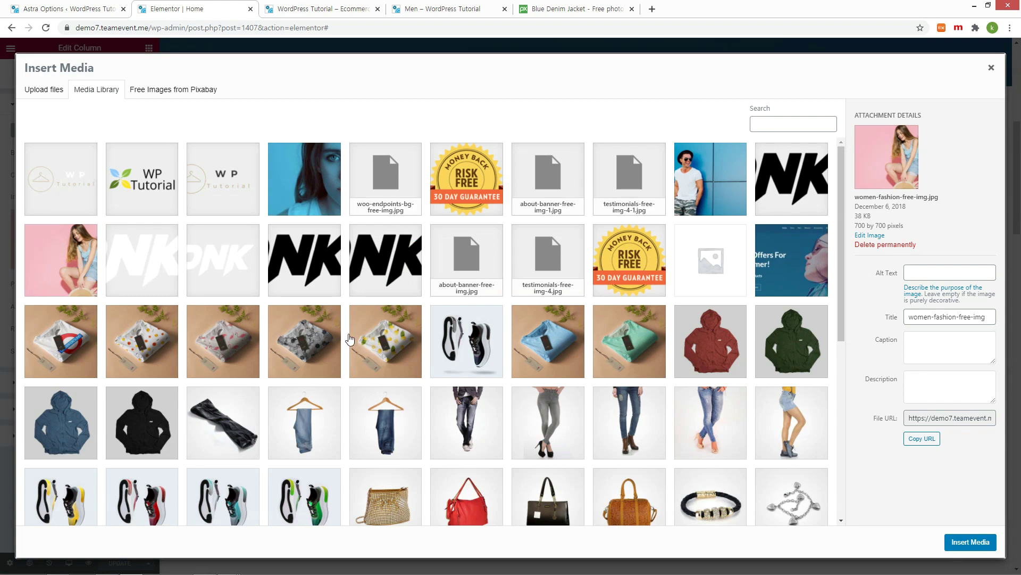
pyautogui.click(35, 92)
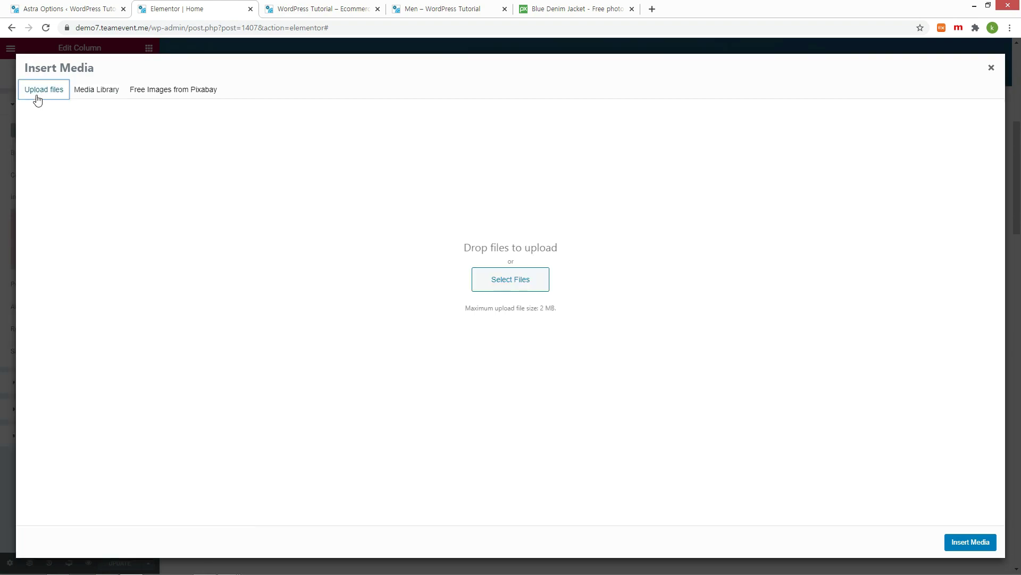
pyautogui.hotkey('alt', 'Tab')
pyautogui.moveTo(662, 162); pyautogui.dragTo(426, 367)
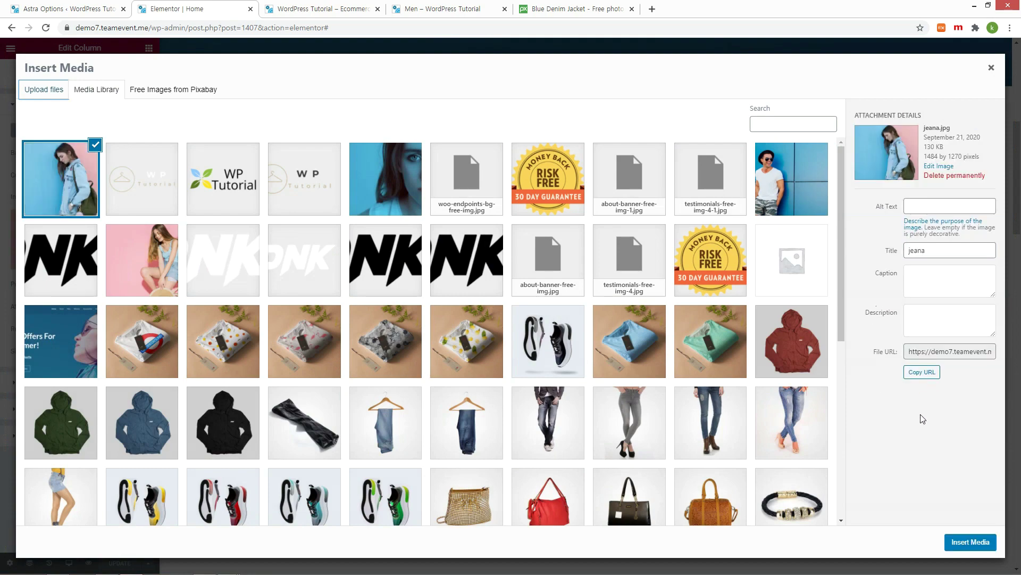
pyautogui.click(971, 542)
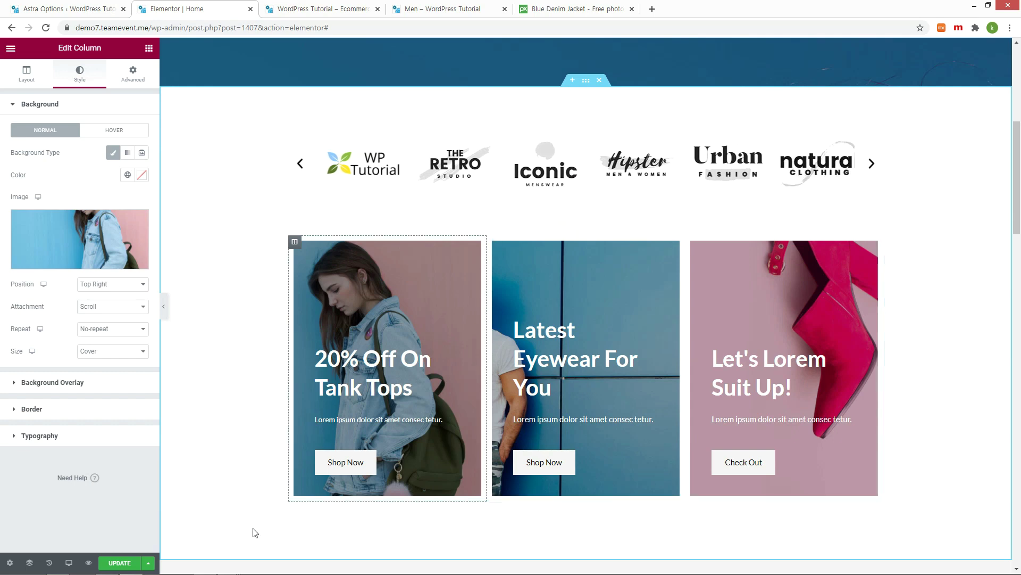
pyautogui.click(132, 564)
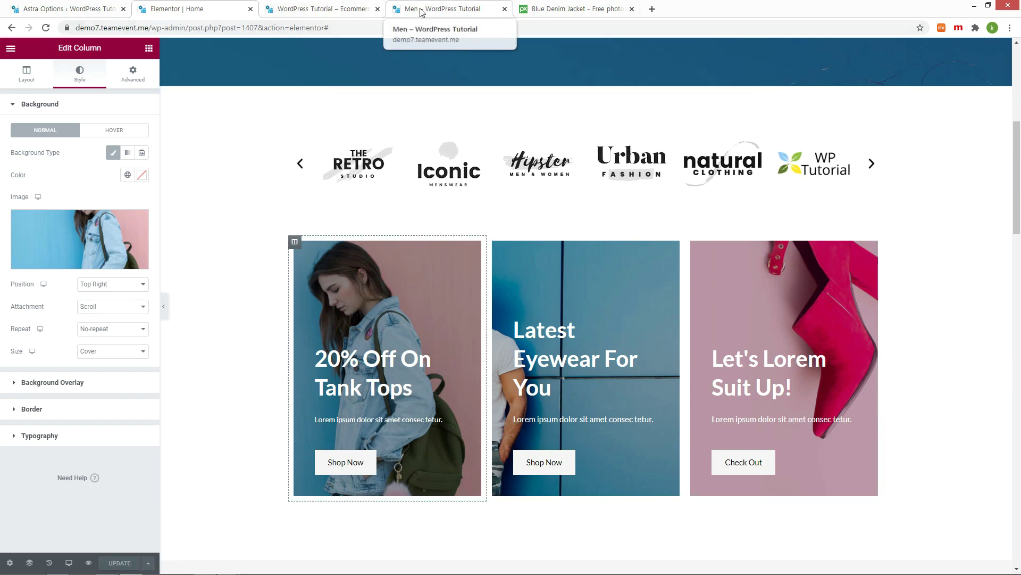
pyautogui.click(327, 9)
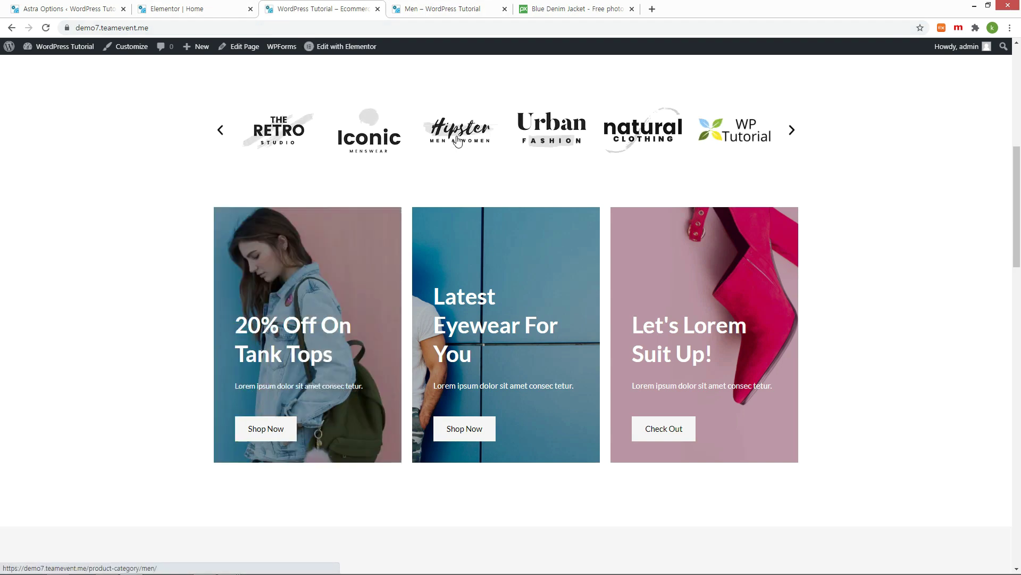
# Step: Test the first promo card's button link on the live homepage
pyautogui.click(459, 142)
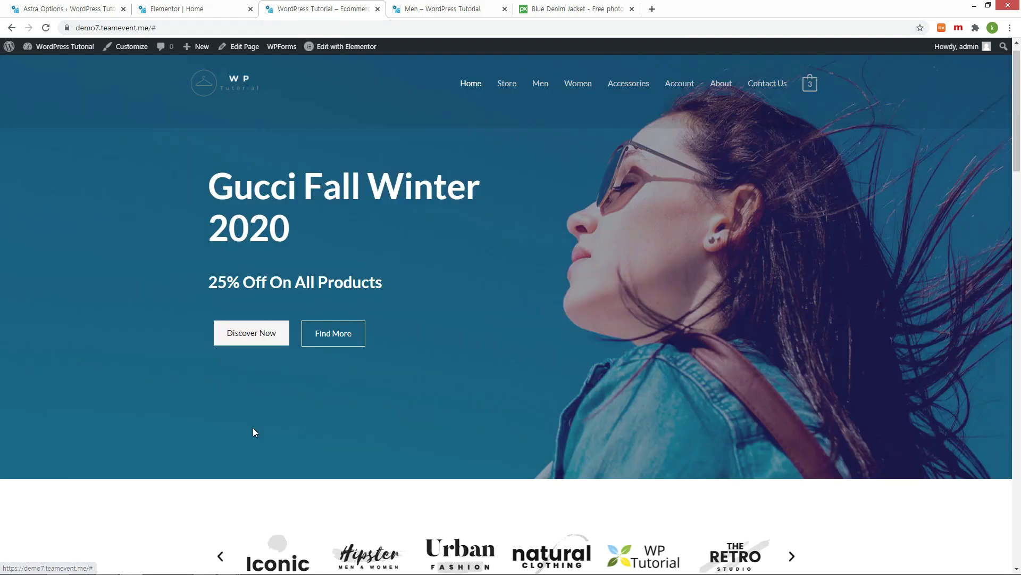
pyautogui.scroll(-8, 255, 422)
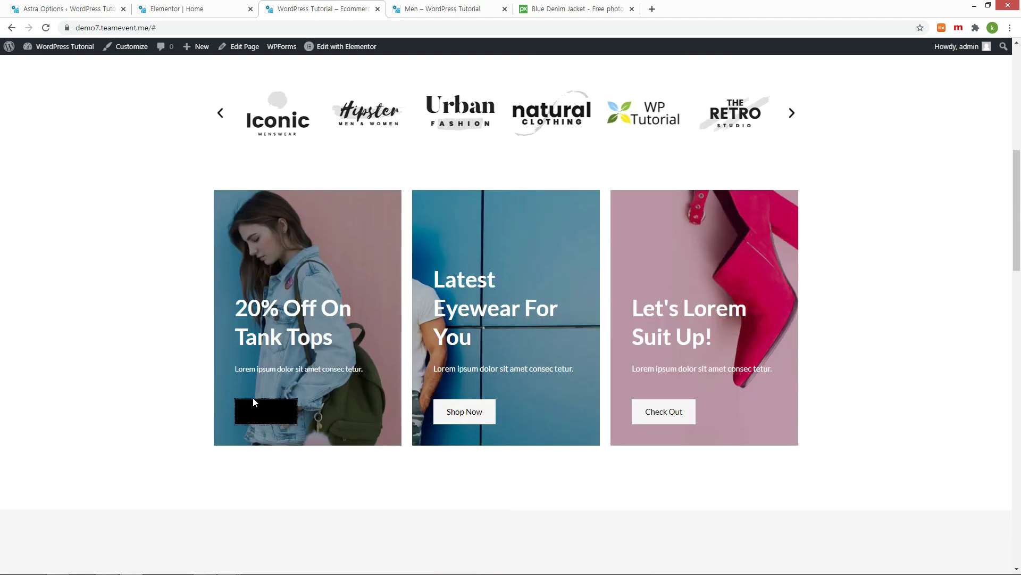
pyautogui.scroll(8, 177, 305)
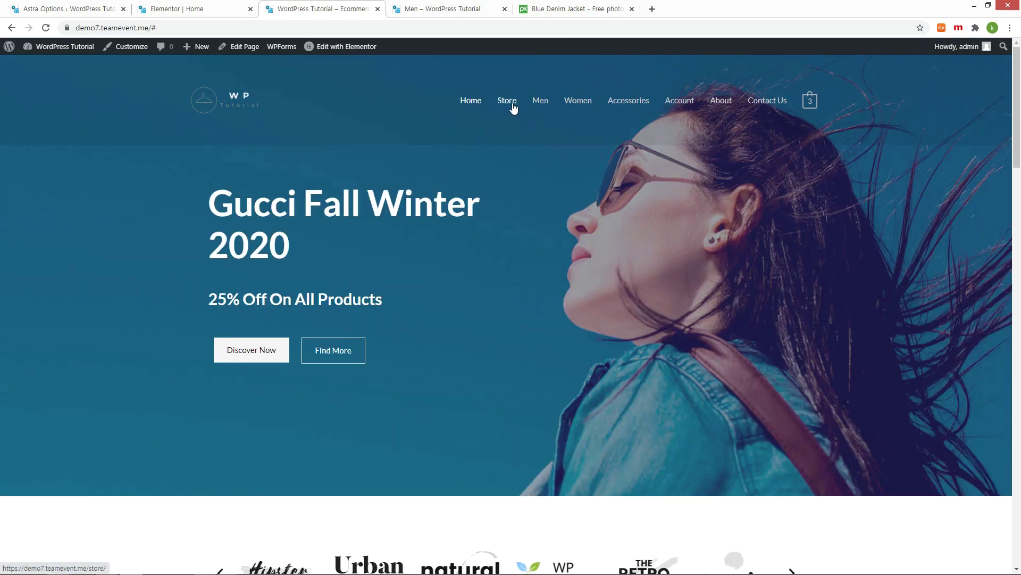
# Step: Open Basic Gray Jeans from the Store listing and copy its page address
pyautogui.click(513, 106)
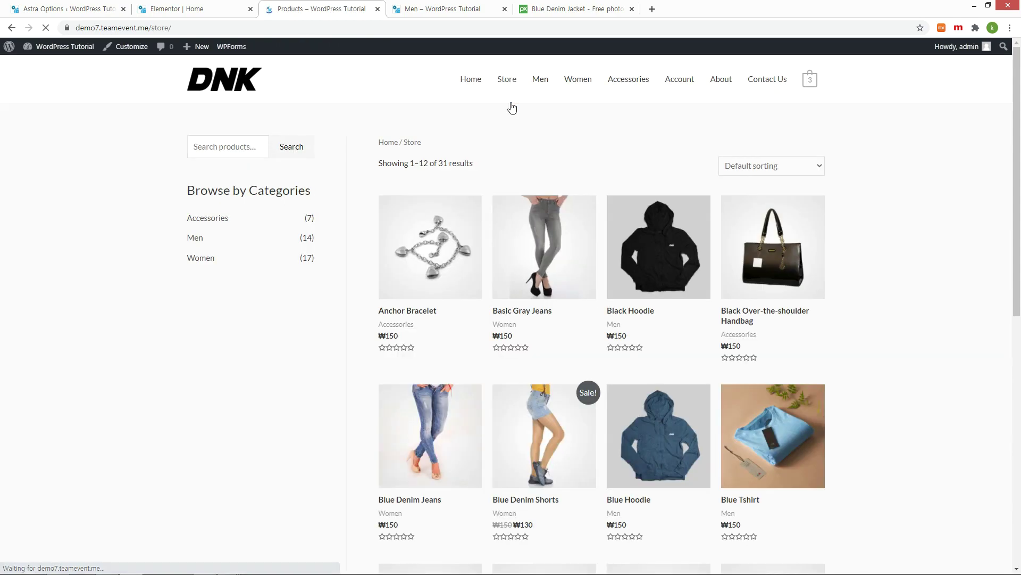
pyautogui.scroll(-3, 665, 426)
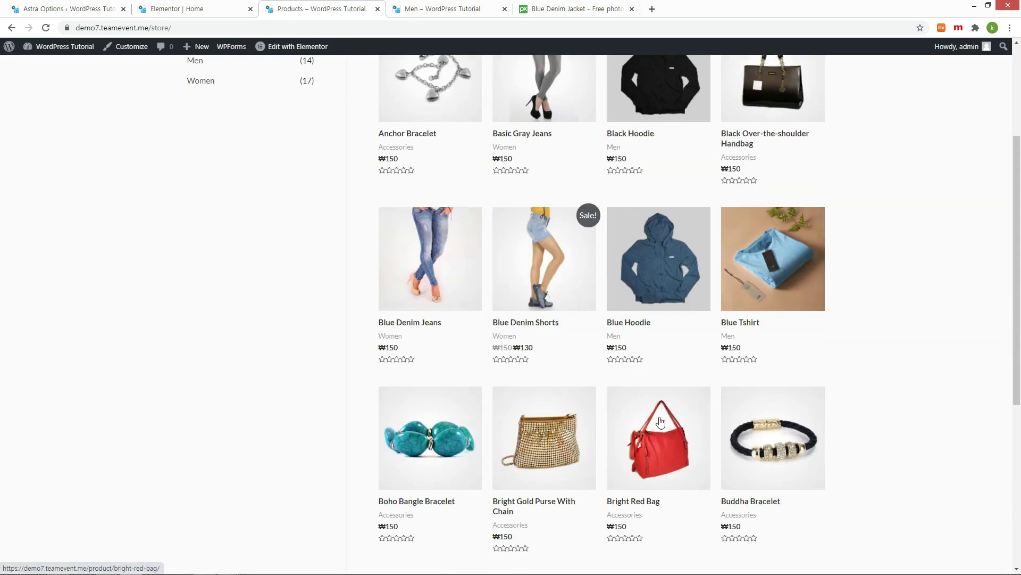
pyautogui.scroll(2, 661, 419)
pyautogui.click(556, 177)
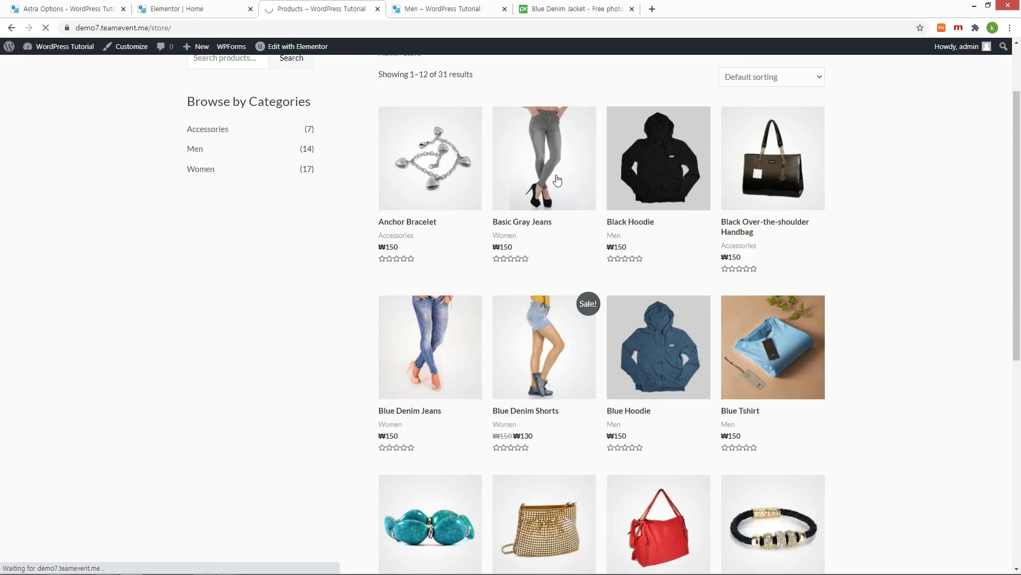
pyautogui.click(227, 29)
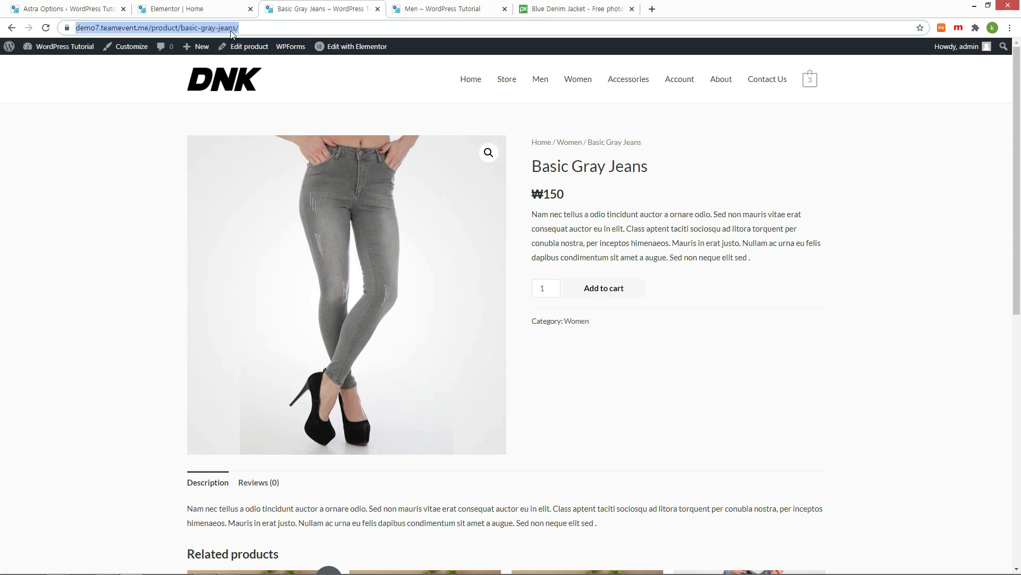
pyautogui.rightClick(232, 33)
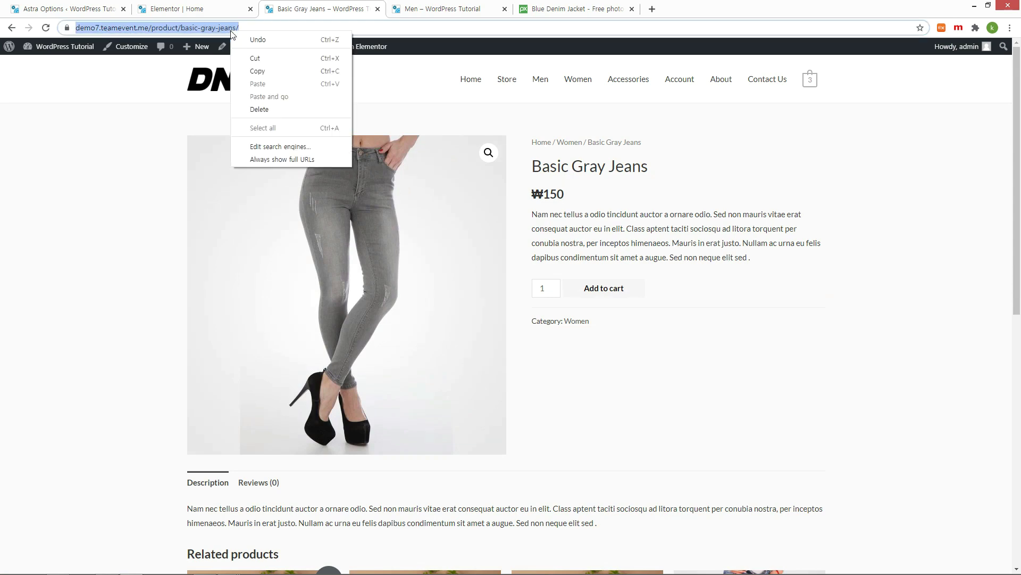
pyautogui.click(260, 72)
# Step: Set the Tank Tops Shop Now button link to /product/basic-gray-jeans/
pyautogui.click(180, 10)
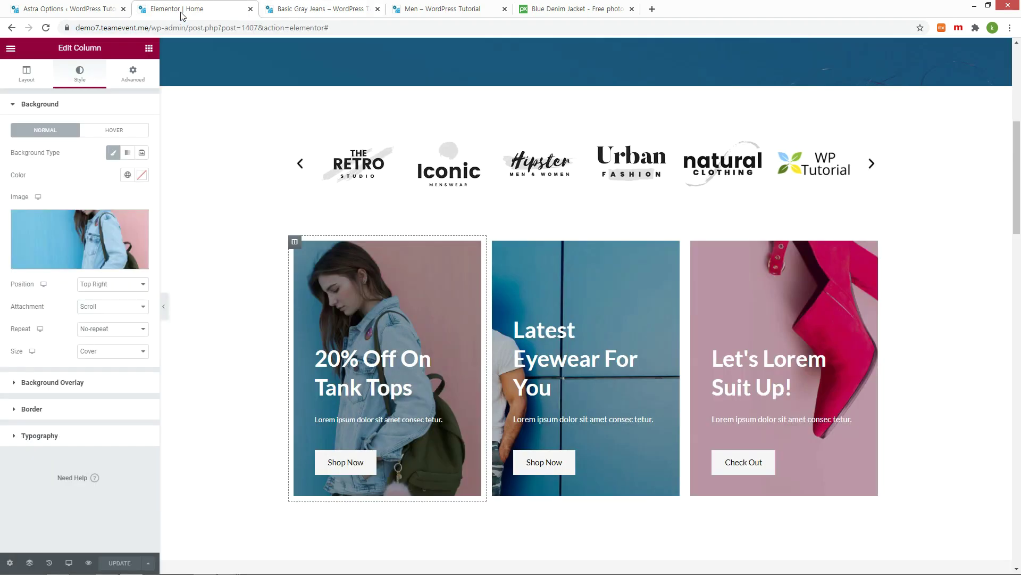
pyautogui.click(356, 464)
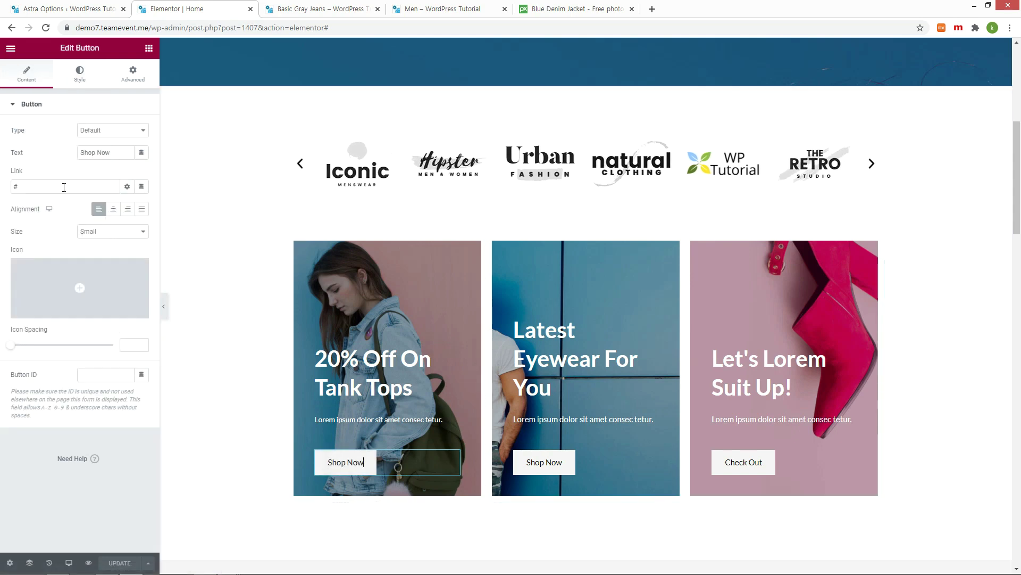
pyautogui.hotkey('ctrl', 'v')
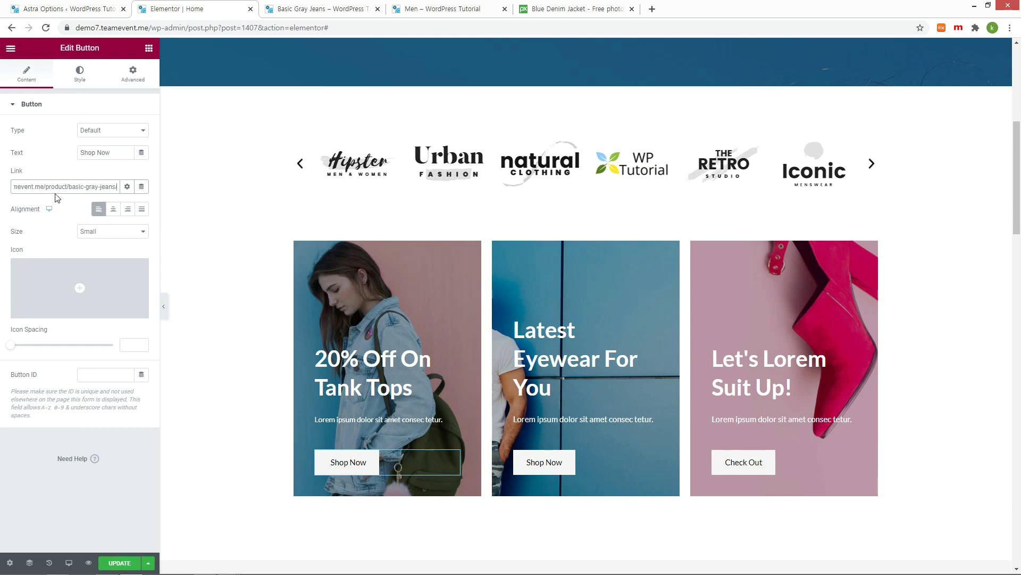
pyautogui.moveTo(43, 186); pyautogui.dragTo(1, 187)
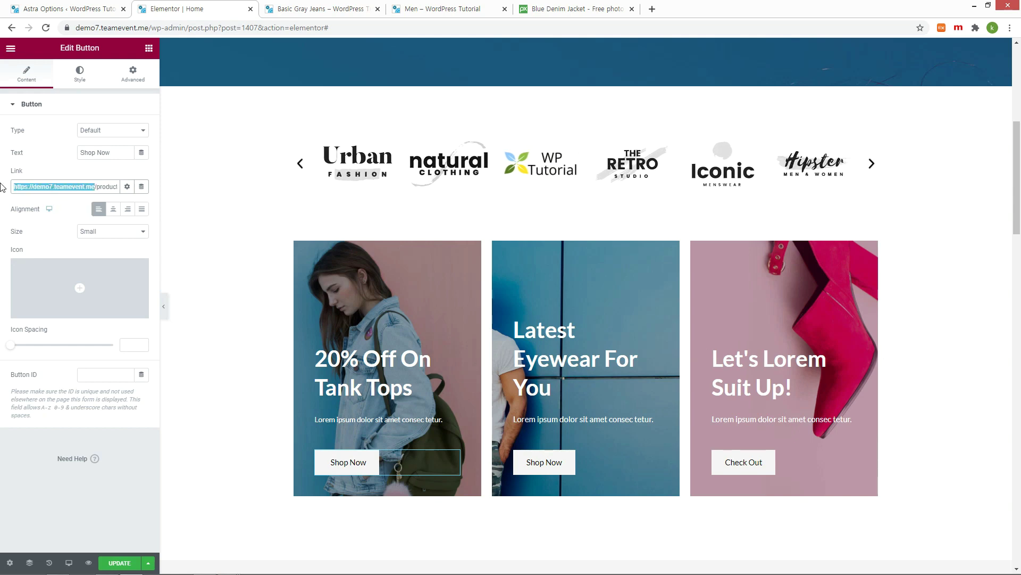
pyautogui.press('BackSpace')
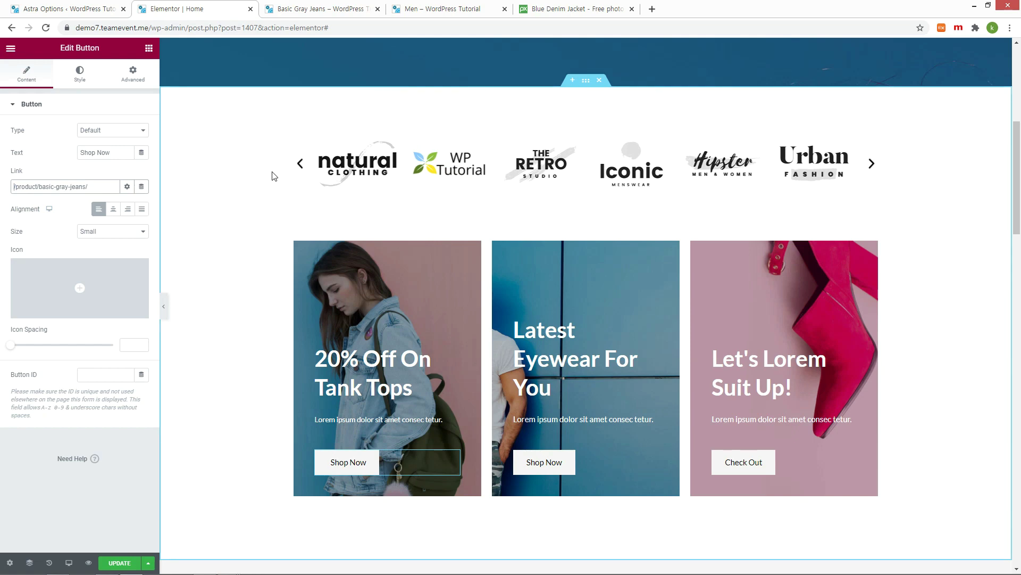
# Step: Test the Shop Now button's new link on the live site
pyautogui.click(319, 9)
pyautogui.click(282, 429)
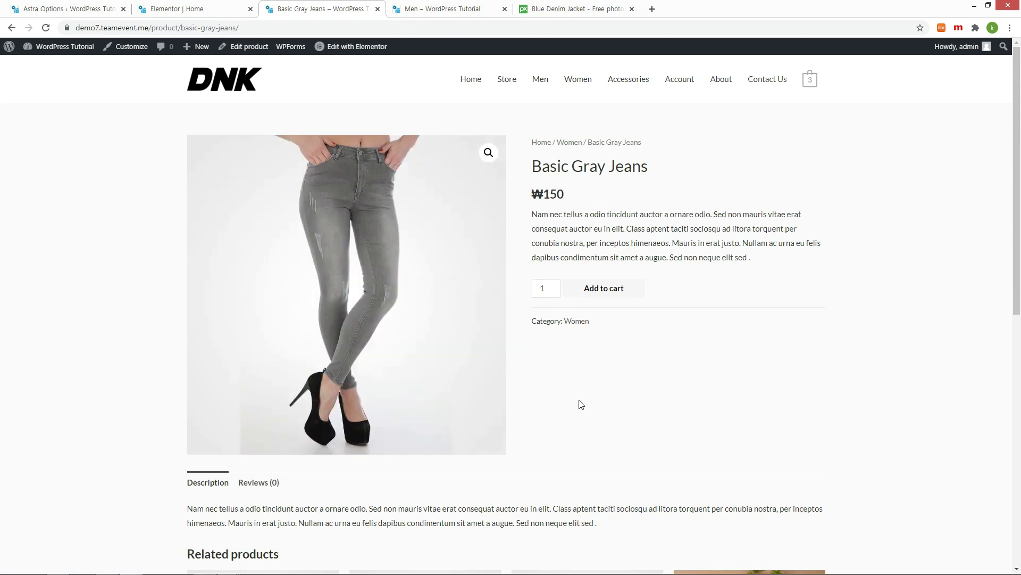
pyautogui.hotkey('alt', 'Left')
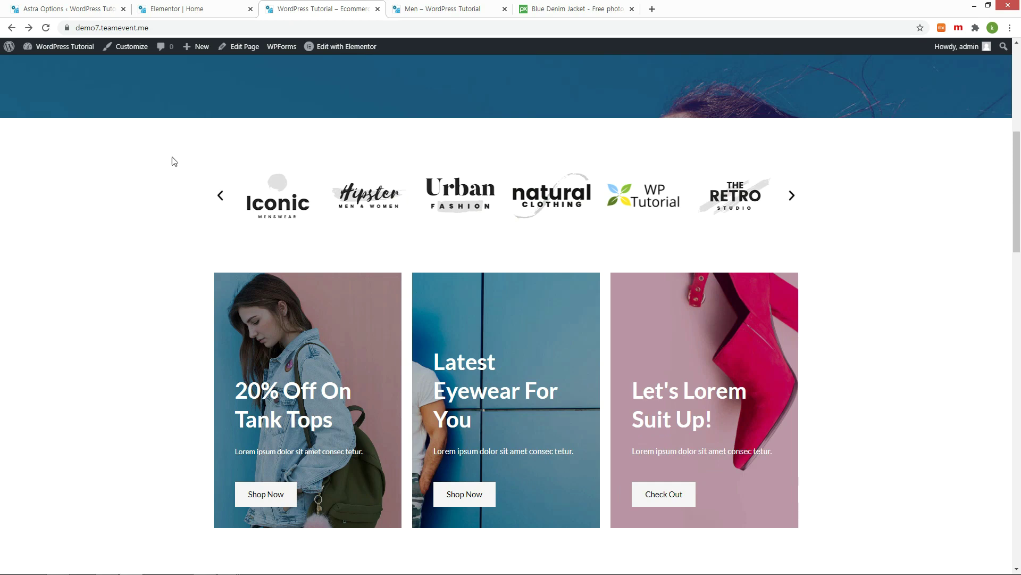
pyautogui.click(186, 12)
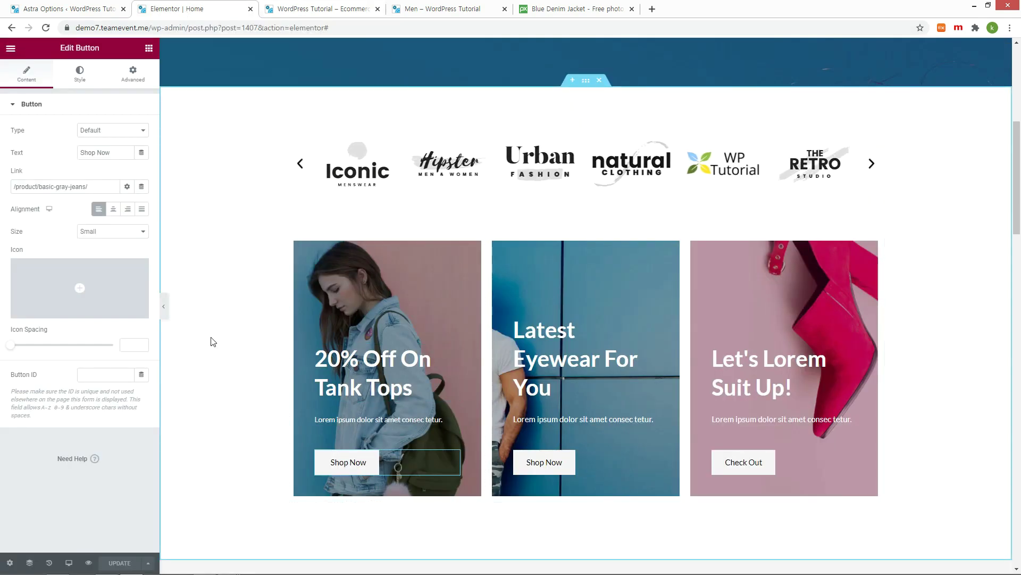
# Step: Give the first Shop Now button white (#FFFFFF) hover text, update, and check the live store
pyautogui.click(83, 76)
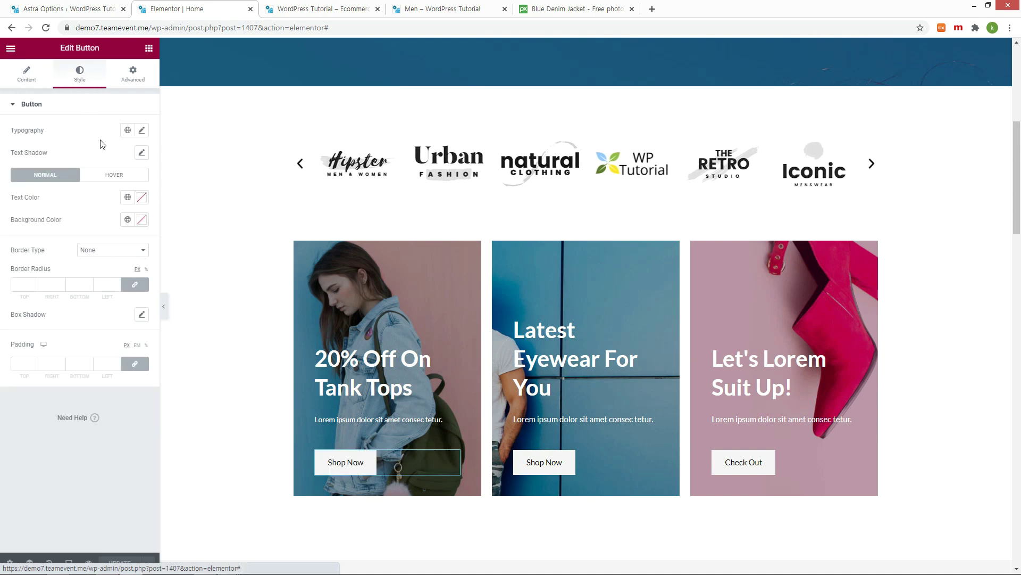
pyautogui.click(118, 176)
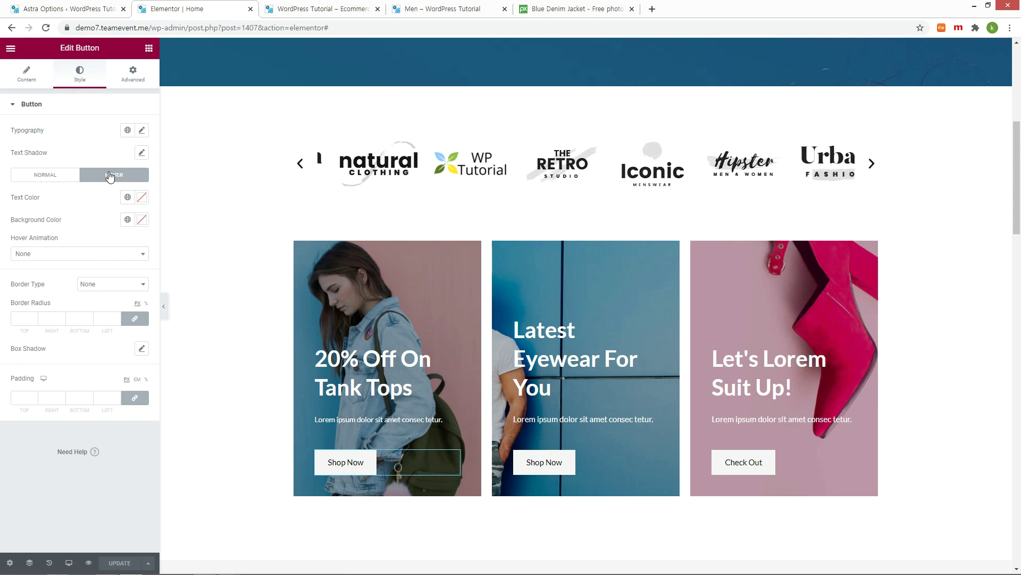
pyautogui.click(141, 199)
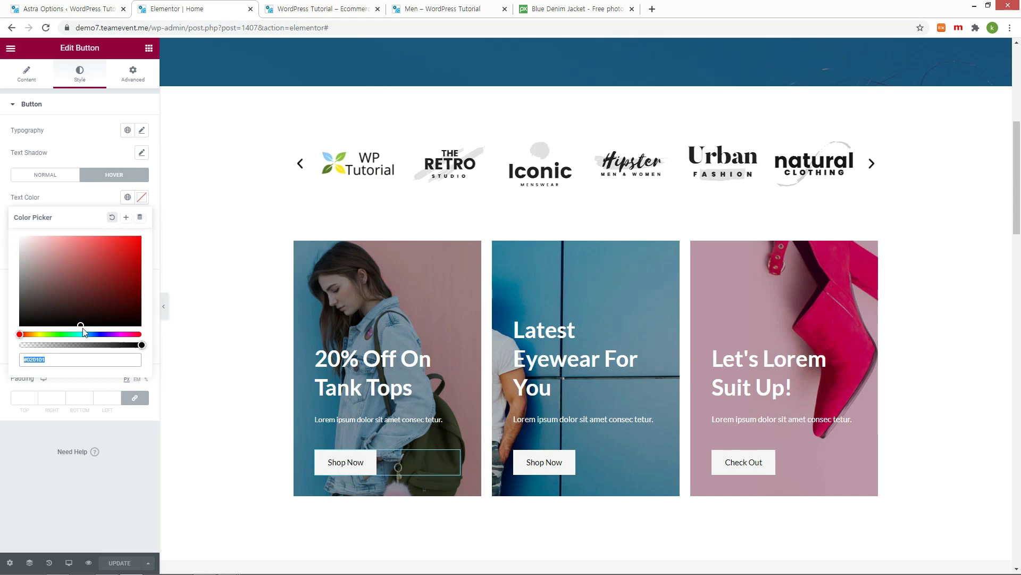
pyautogui.moveTo(81, 325); pyautogui.dragTo(12, 239)
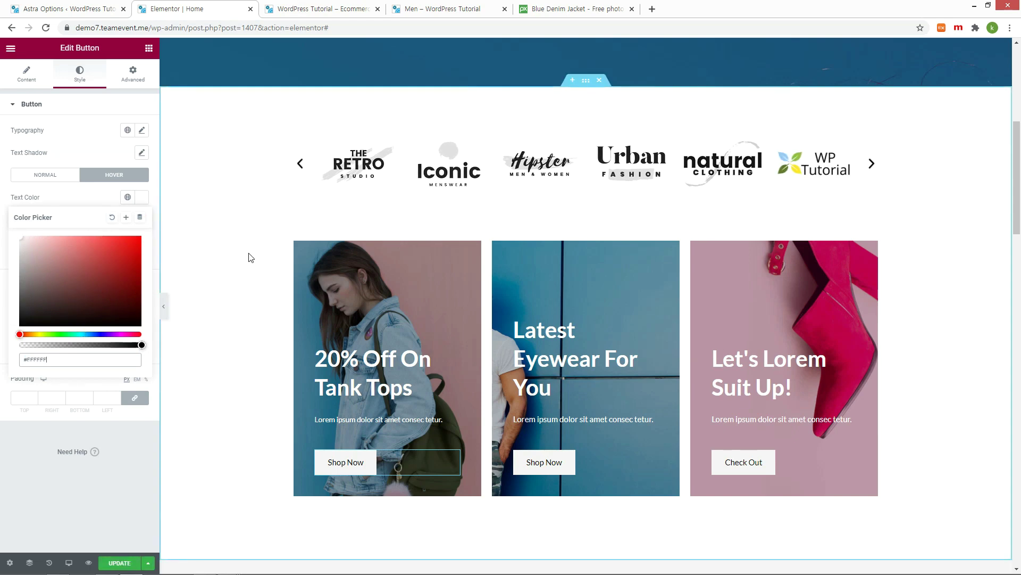
pyautogui.click(123, 563)
pyautogui.hotkey('ctrl', 'Tab')
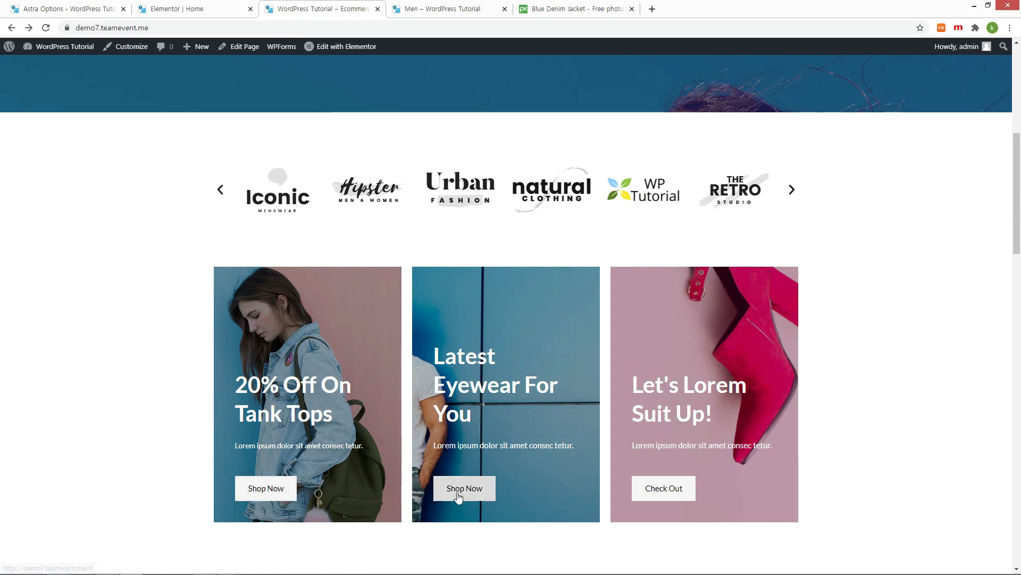
pyautogui.hotkey('ctrl', 'shift', 'Tab')
# Step: Set the Eyewear Shop Now button's hover text to white, save, and reload the live store
pyautogui.click(141, 197)
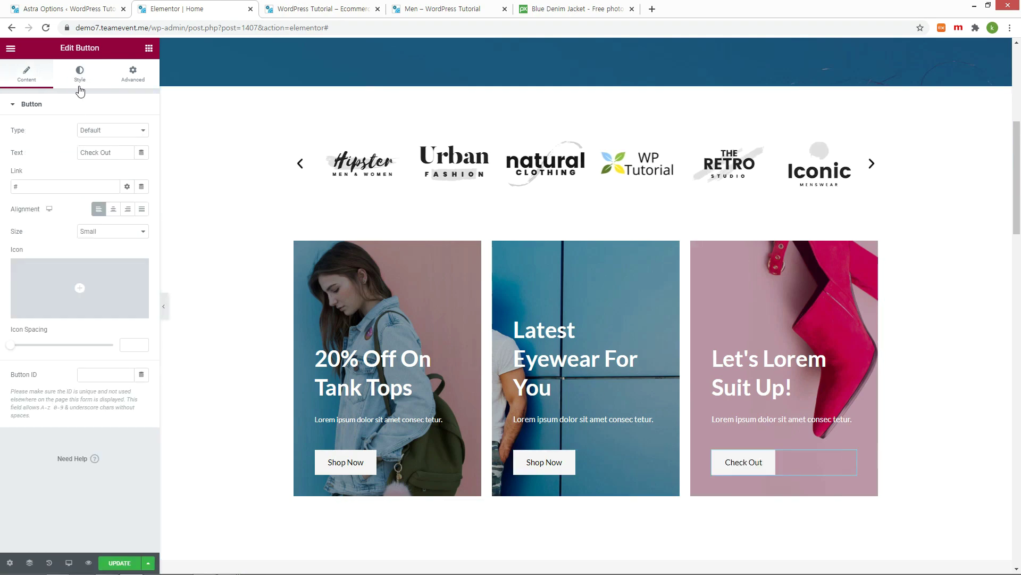
pyautogui.click(80, 75)
pyautogui.click(114, 175)
pyautogui.click(142, 196)
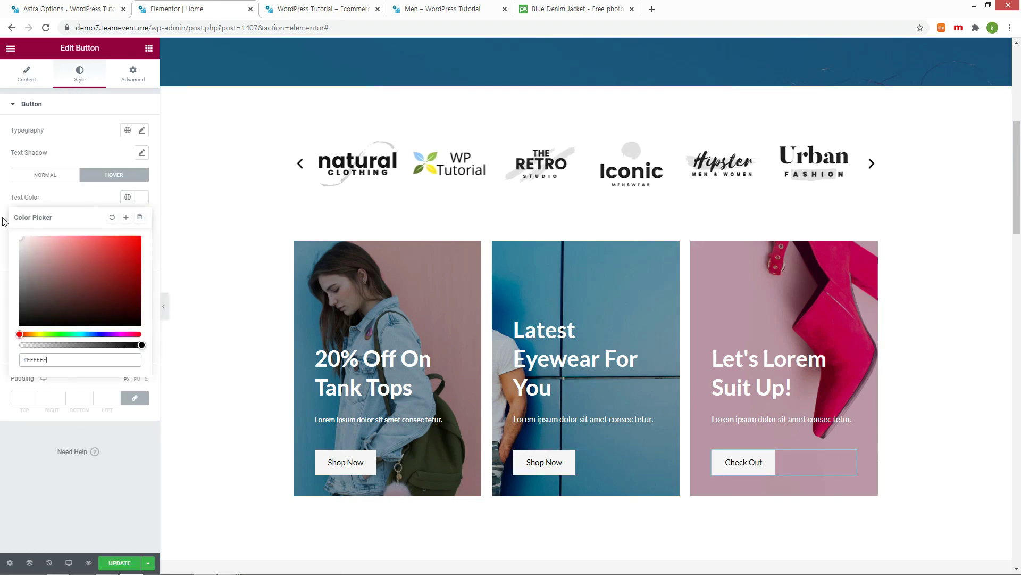
pyautogui.click(262, 431)
pyautogui.hotkey('ctrl', 'Tab')
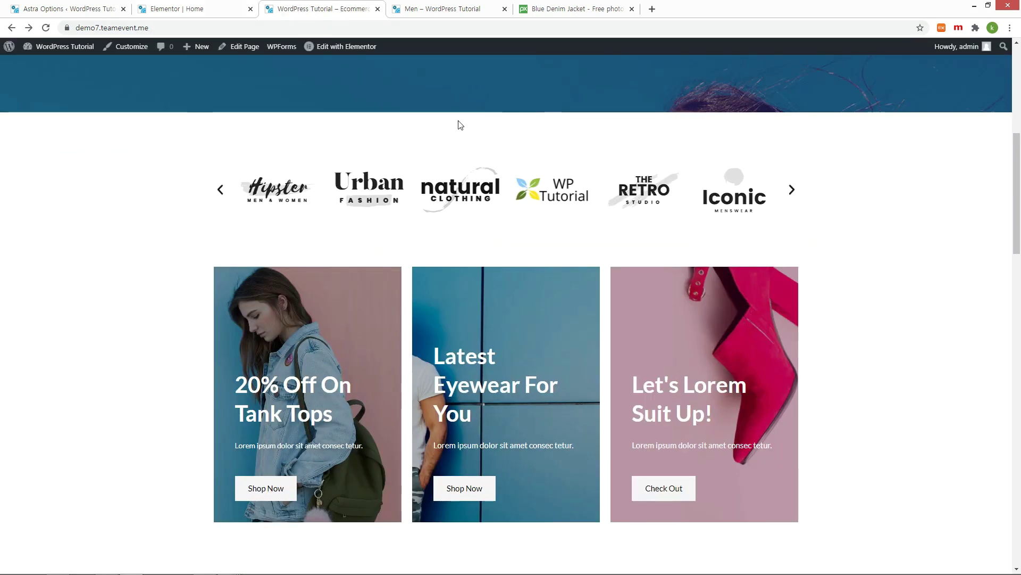
pyautogui.press('F5')
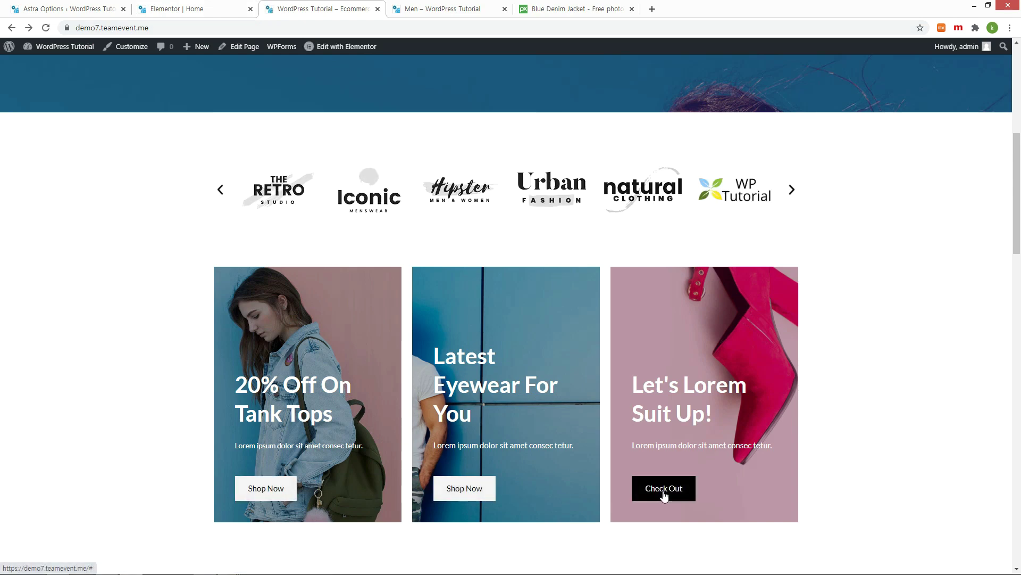
pyautogui.hotkey('ctrl', 'shift', 'Tab')
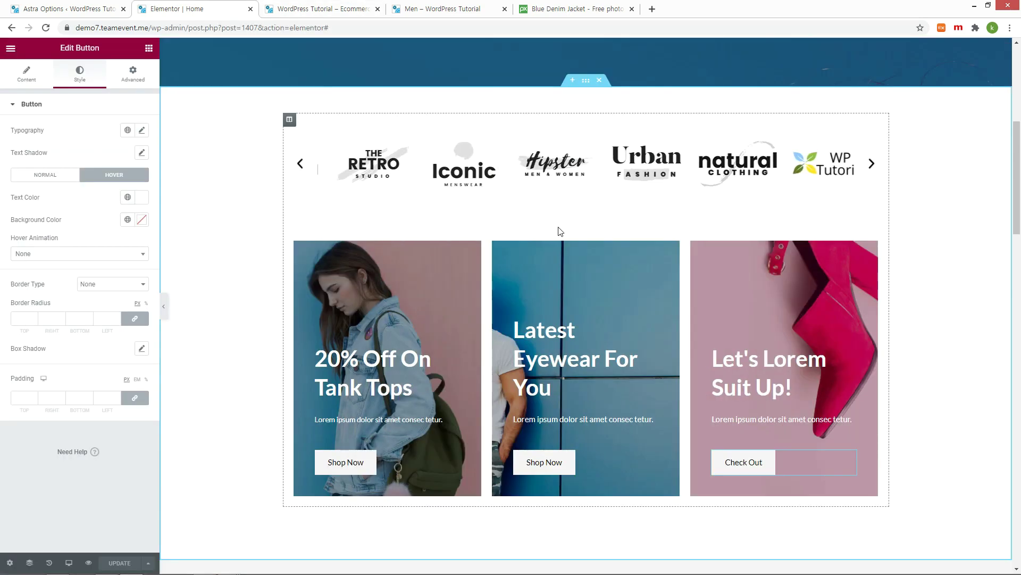
# Step: Link the Eyewear Shop Now button to the Dark Brown Jeans product path
pyautogui.click(545, 465)
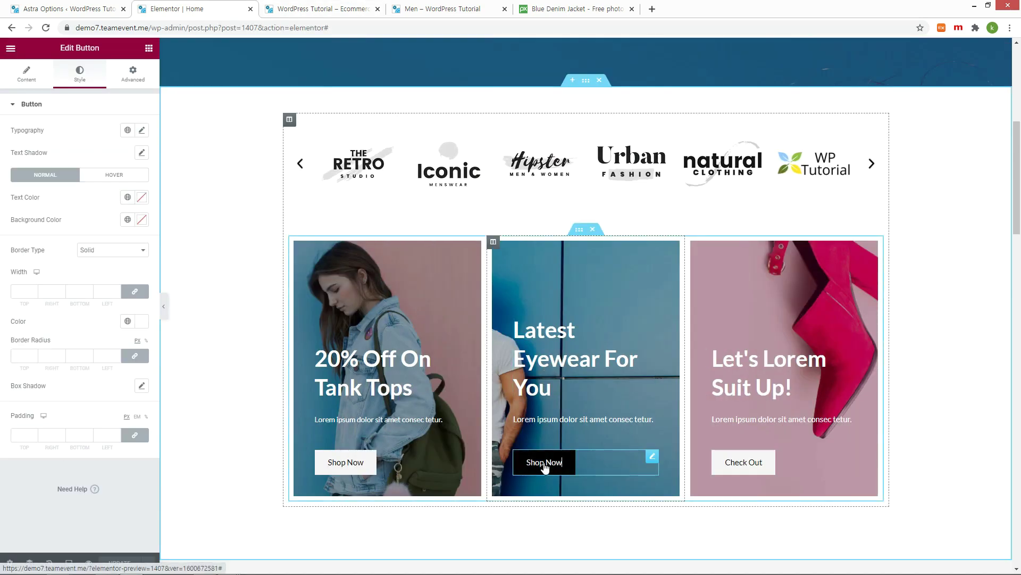
pyautogui.click(32, 81)
pyautogui.click(442, 9)
pyautogui.moveTo(151, 28); pyautogui.dragTo(244, 28)
pyautogui.hotkey('ctrl', 'c')
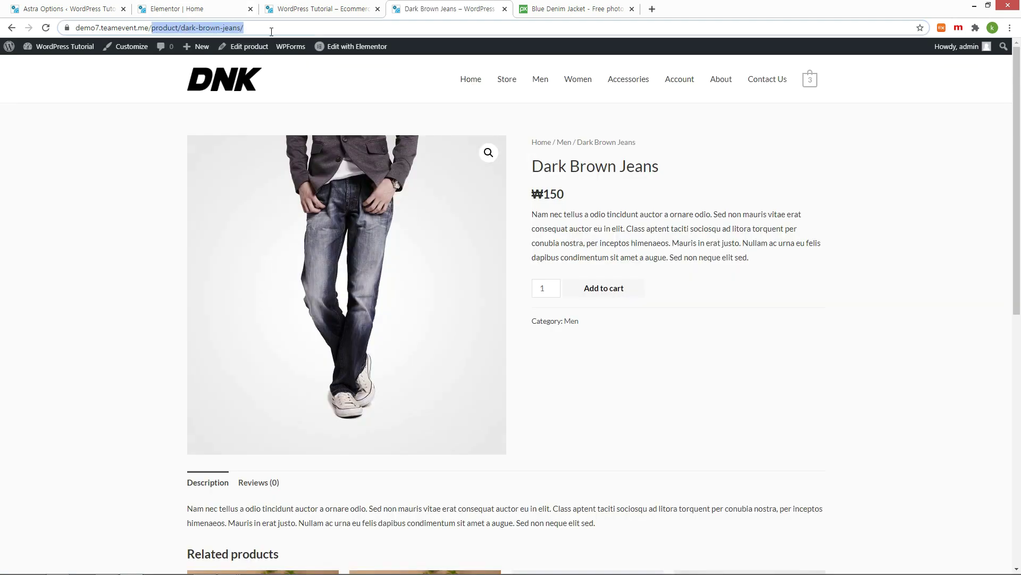
pyautogui.click(176, 8)
pyautogui.tripleClick(64, 186)
pyautogui.hotkey('ctrl', 'v')
# Step: Link the Check Out button to /product/blue-denim-shorts/
pyautogui.click(759, 464)
pyautogui.click(447, 9)
pyautogui.click(410, 262)
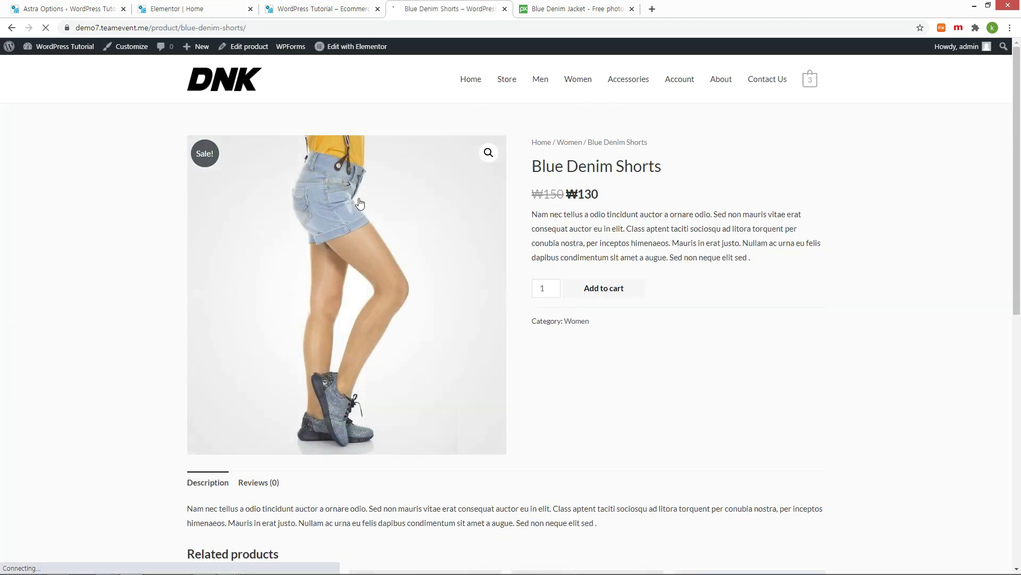
pyautogui.moveTo(152, 28); pyautogui.dragTo(251, 28)
pyautogui.hotkey('ctrl', 'c')
pyautogui.click(175, 9)
pyautogui.hotkey('ctrl', 'v')
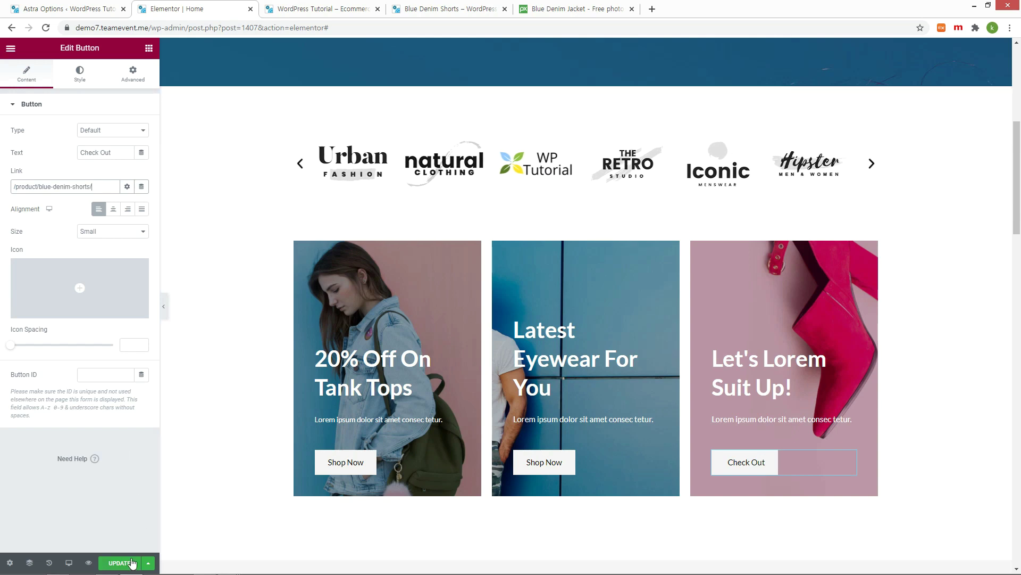
# Step: Test the Shop Now link on the live store, ending on DNK Yellow Shoes
pyautogui.click(319, 8)
pyautogui.click(477, 492)
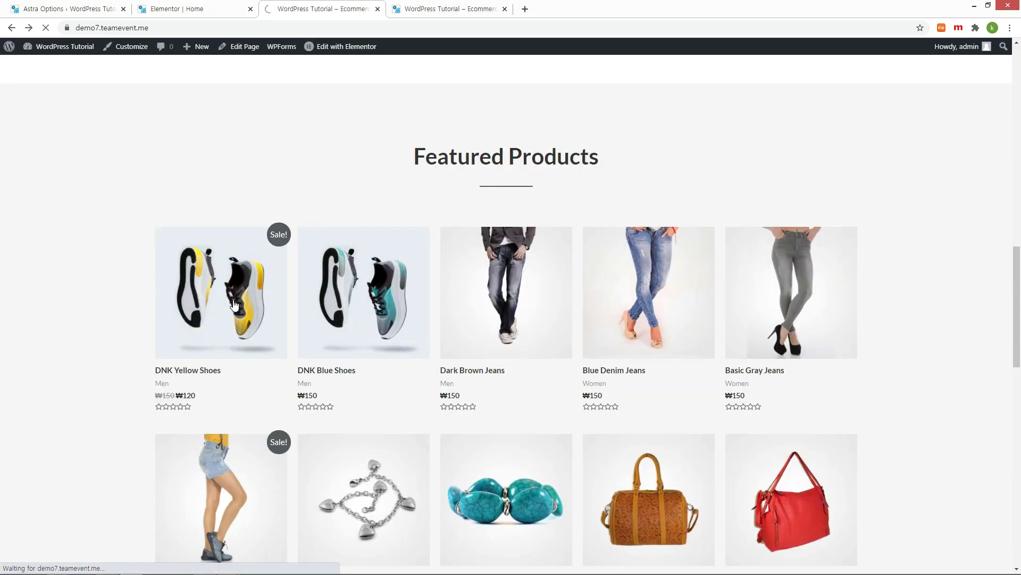
pyautogui.click(231, 303)
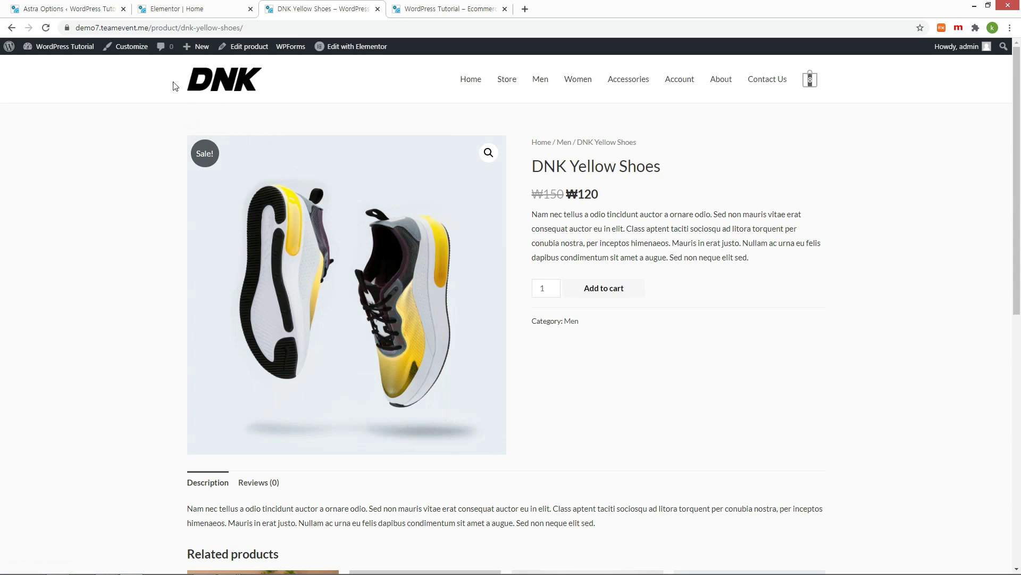
# Step: Set the WP Tutorial image as the main site logo in Astra options, skipping cropping
pyautogui.click(63, 9)
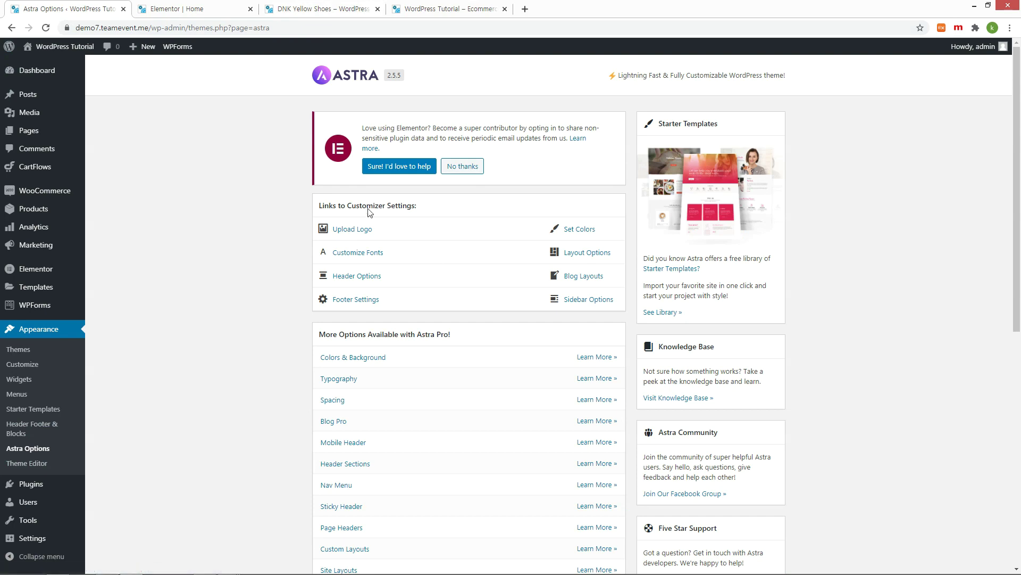
pyautogui.click(354, 229)
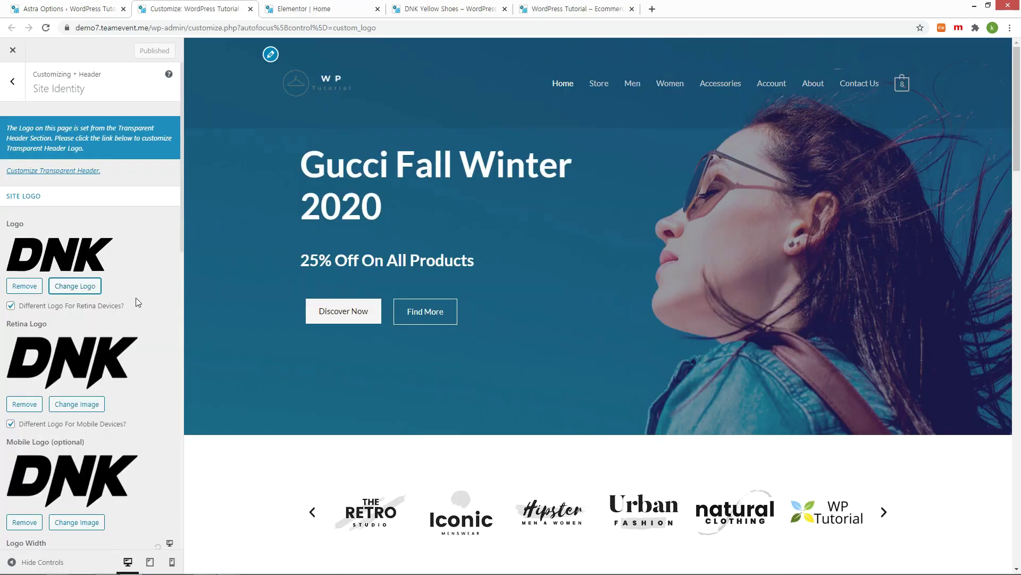
pyautogui.click(98, 292)
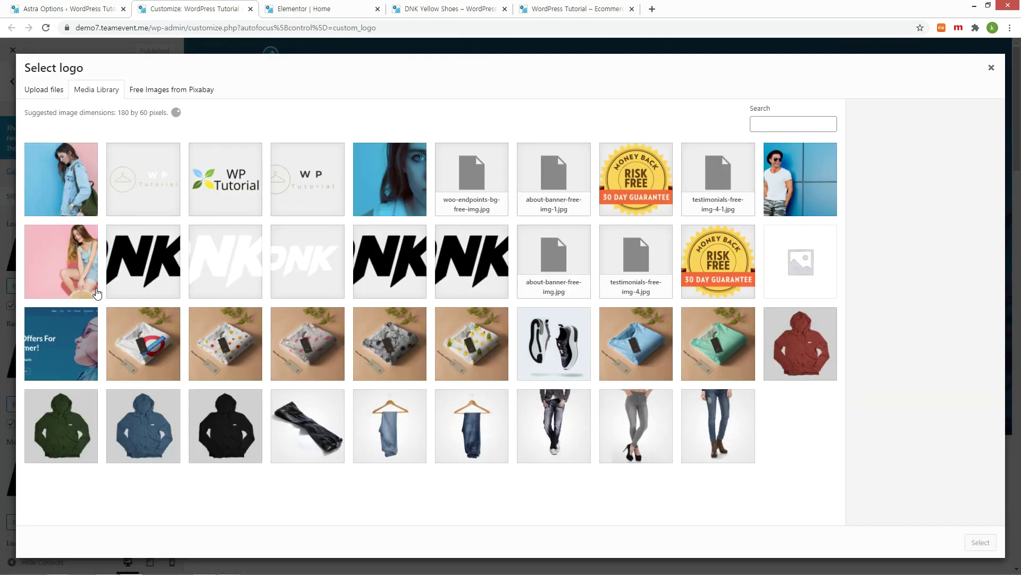
pyautogui.click(303, 184)
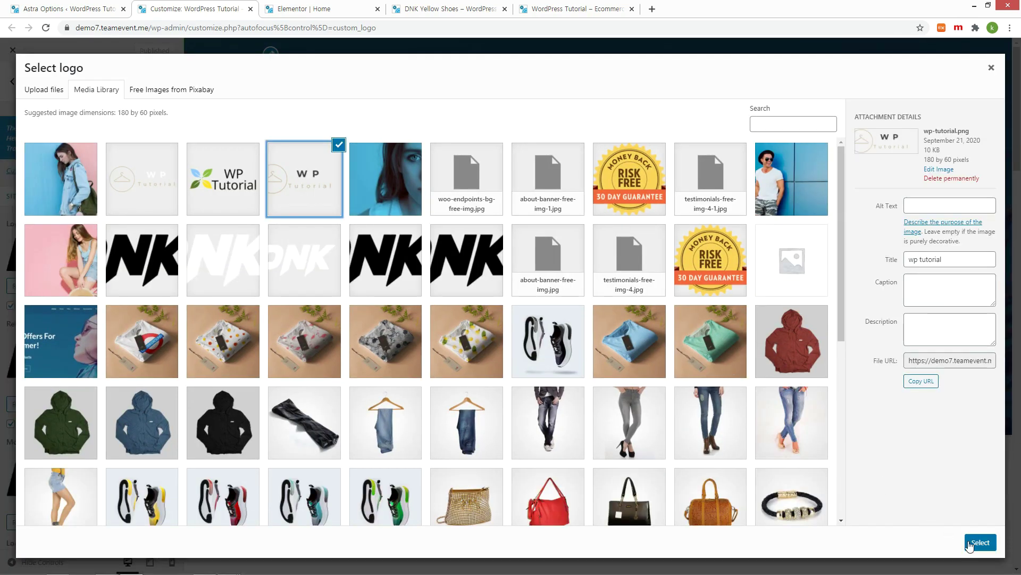
pyautogui.click(979, 543)
pyautogui.click(975, 543)
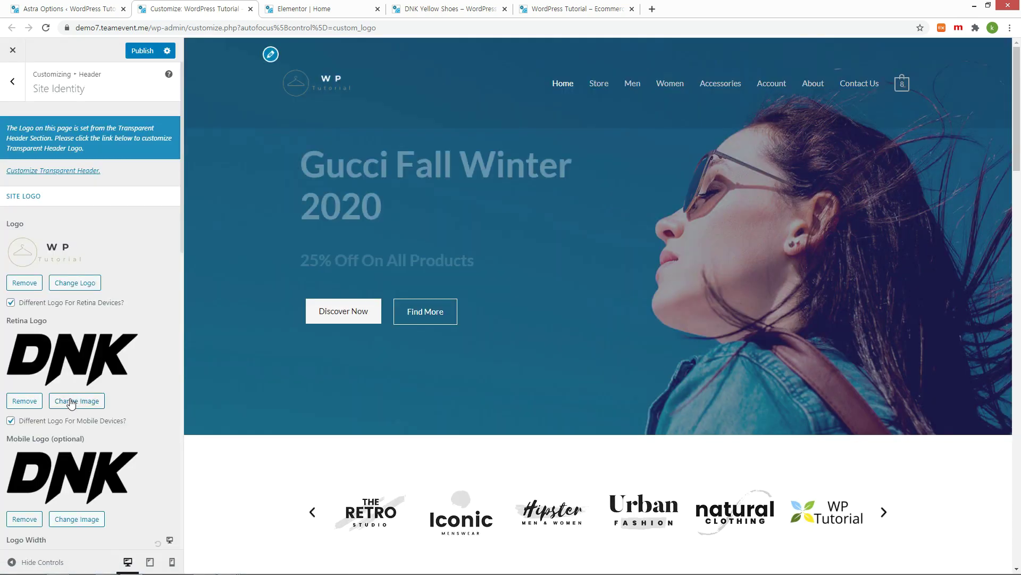
# Step: Use the WP Tutorial image for the retina and mobile logos and publish
pyautogui.click(72, 403)
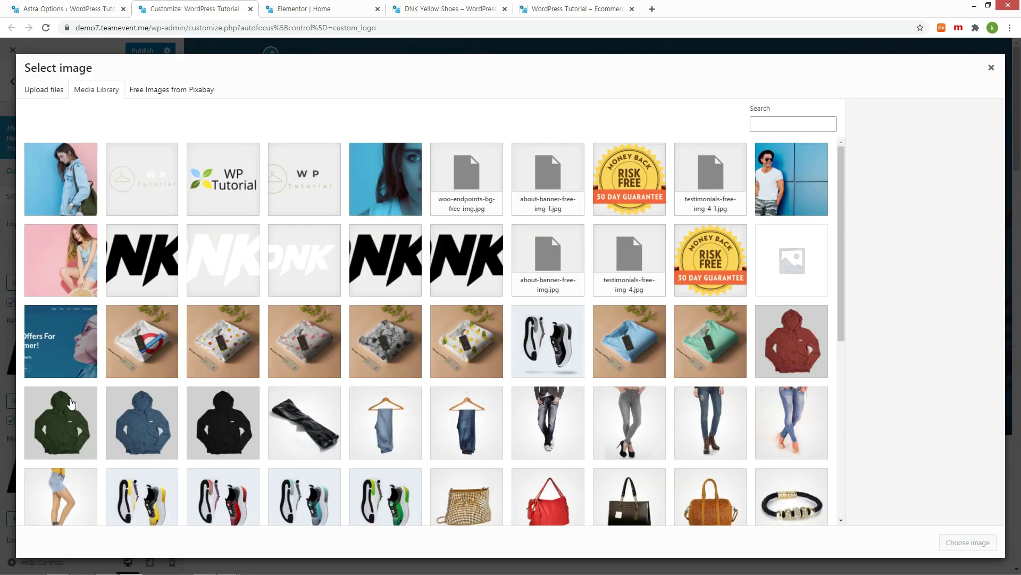
pyautogui.click(292, 188)
pyautogui.click(975, 542)
pyautogui.click(77, 497)
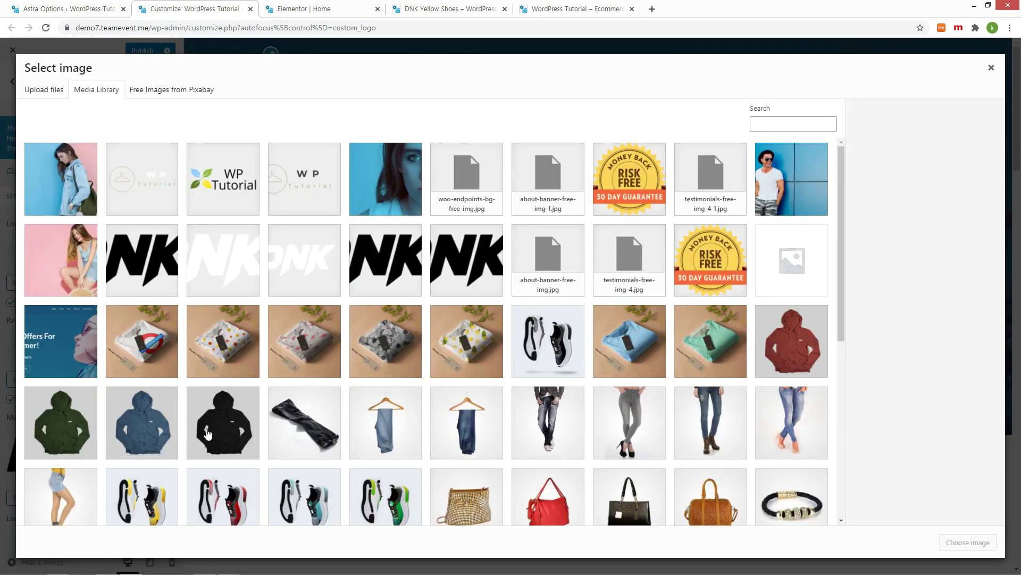
pyautogui.click(969, 543)
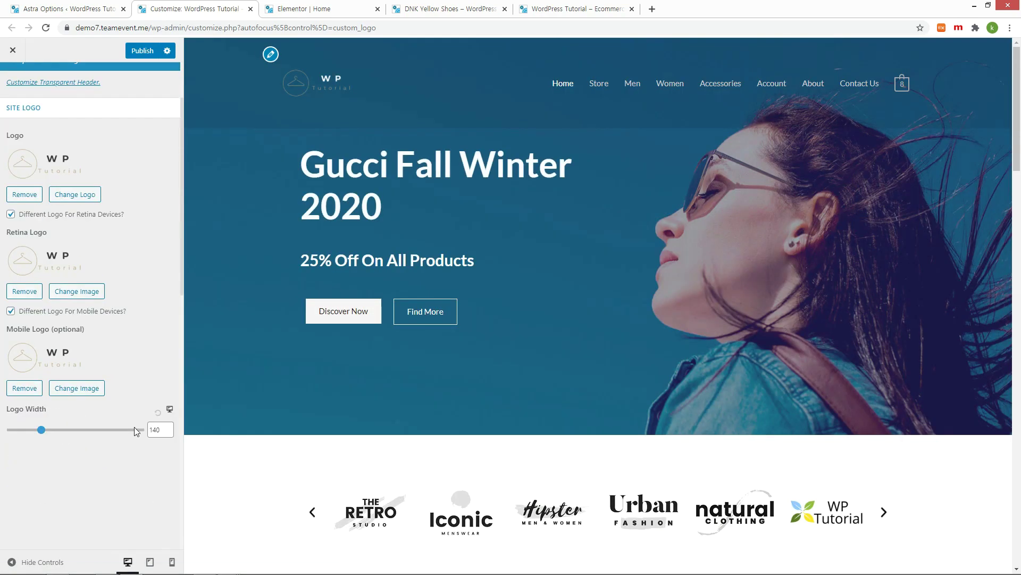
pyautogui.click(143, 52)
# Step: Reload the DNK Yellow Shoes page to see the new logo and follow it home
pyautogui.click(426, 8)
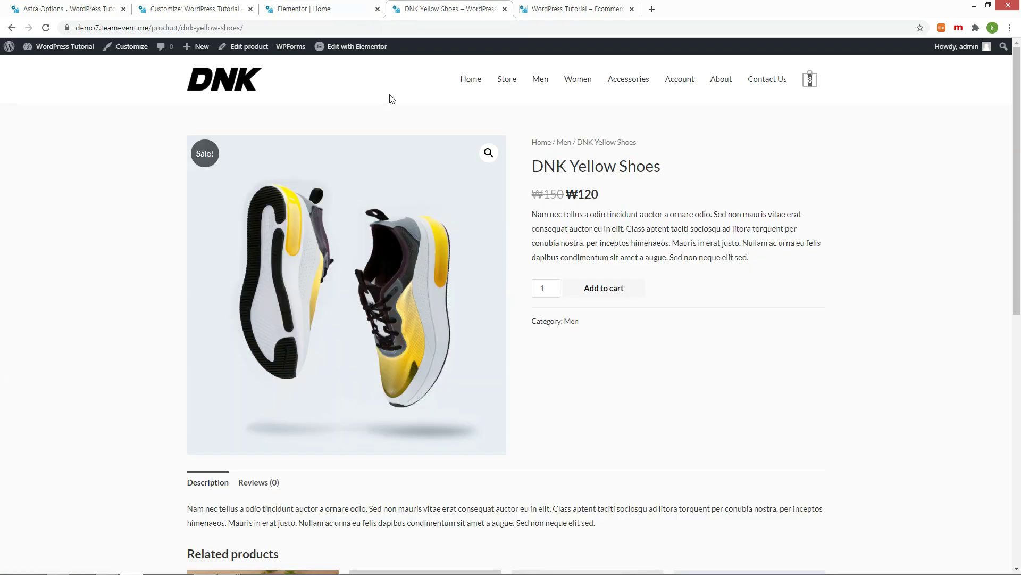
pyautogui.press('F5')
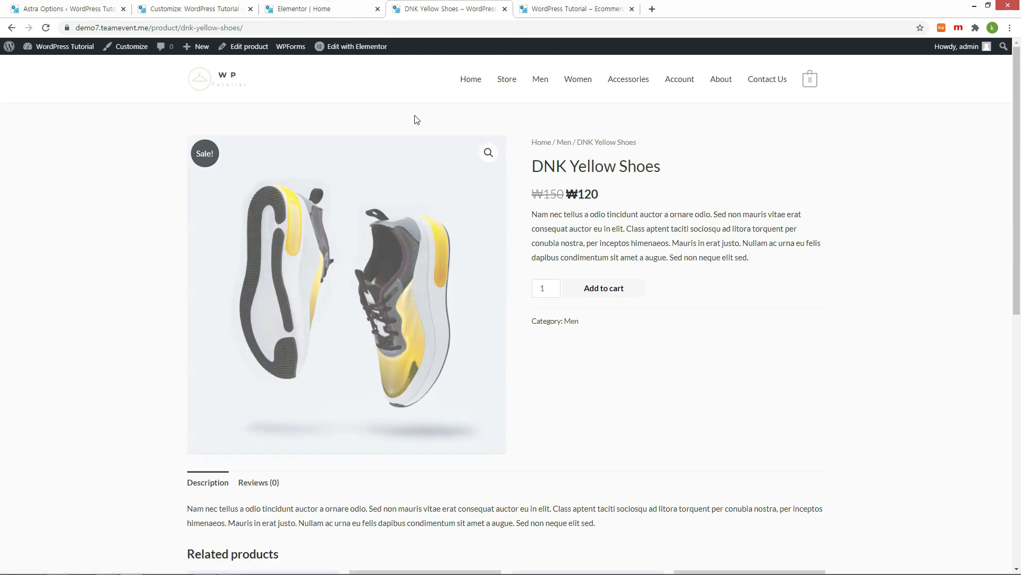
pyautogui.click(225, 88)
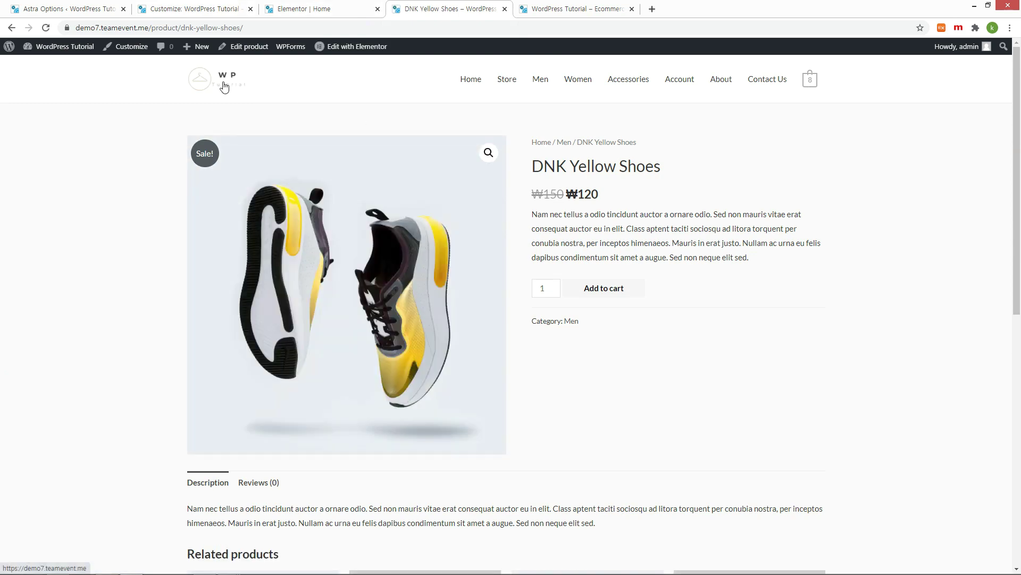
pyautogui.scroll(-6, 257, 150)
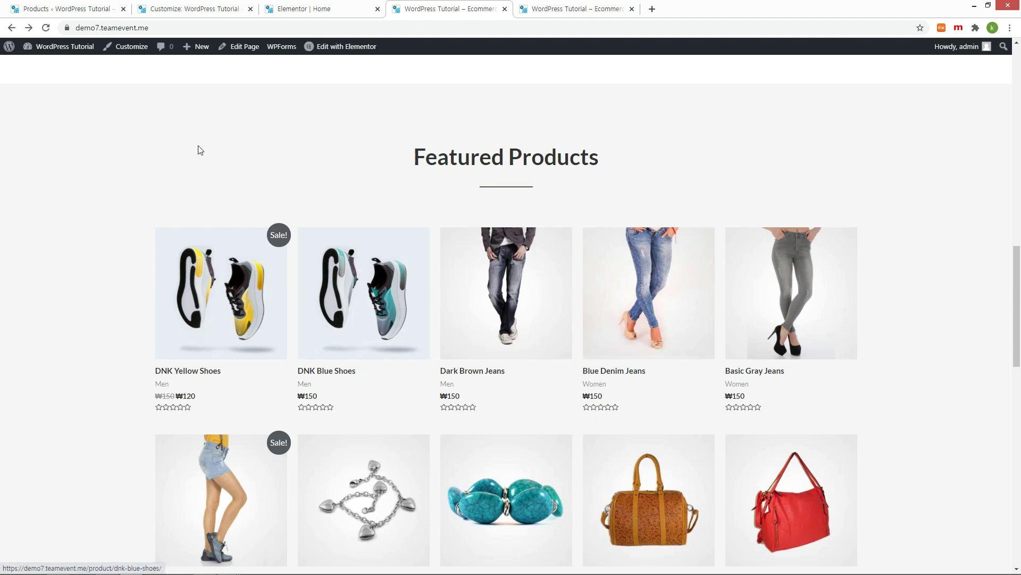
# Step: Close the Customizer and open DNK Yellow Shoes from the Products list for editing
pyautogui.click(190, 10)
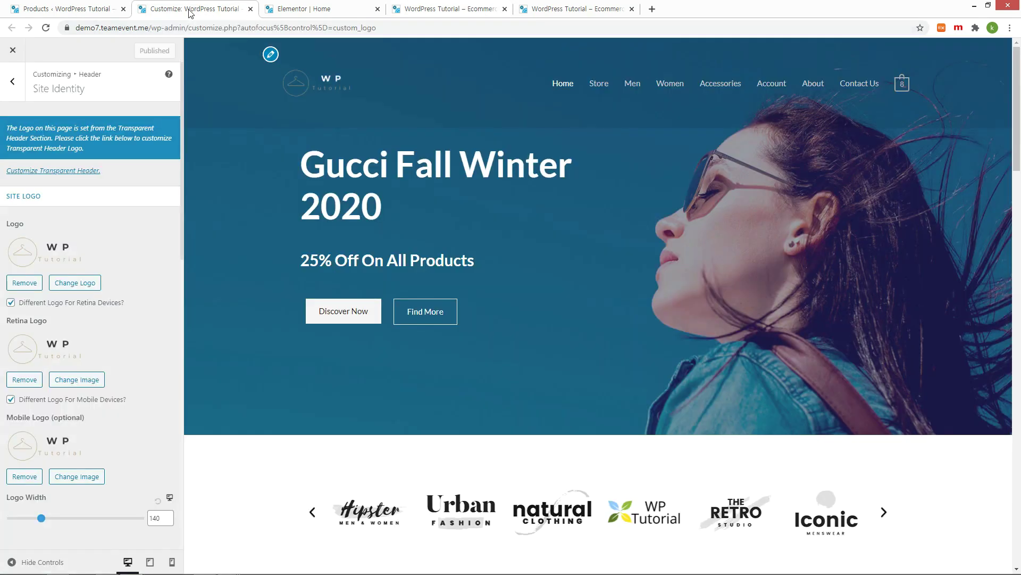
pyautogui.click(250, 9)
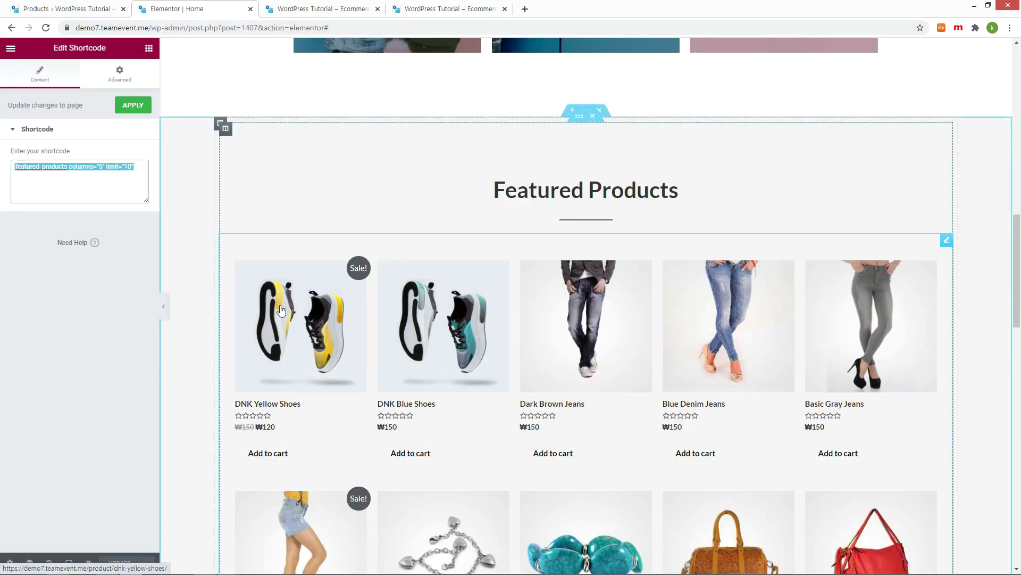
pyautogui.click(35, 12)
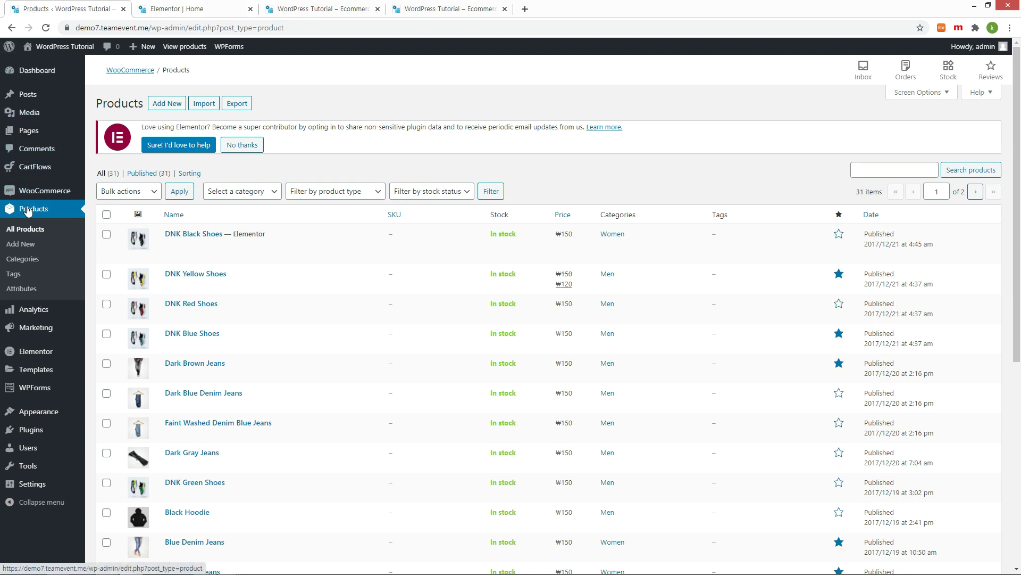
pyautogui.click(194, 273)
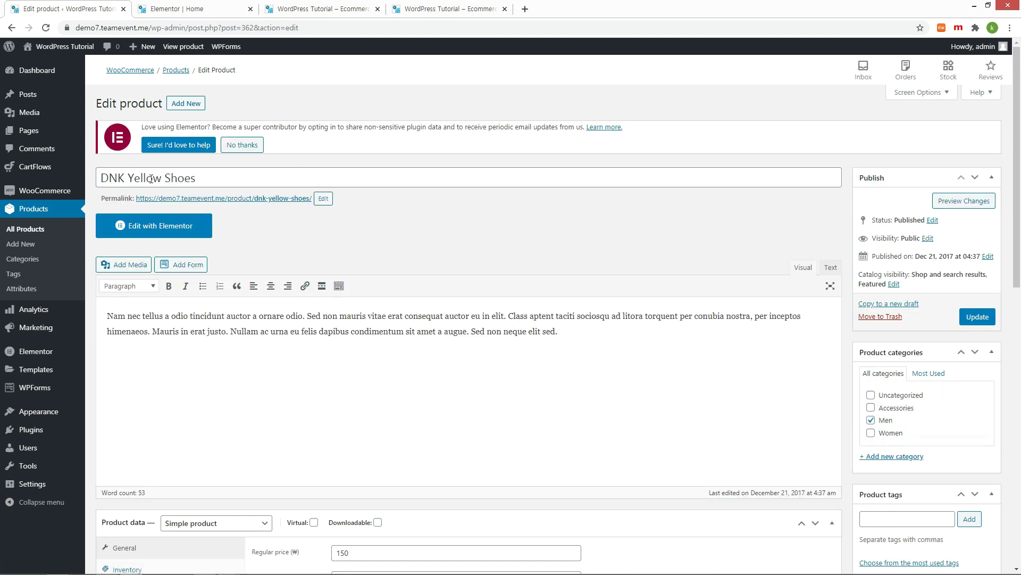
# Step: Rename the product title from DNK Yellow Shoes to DNK Red Shoes
pyautogui.moveTo(130, 178); pyautogui.dragTo(159, 169)
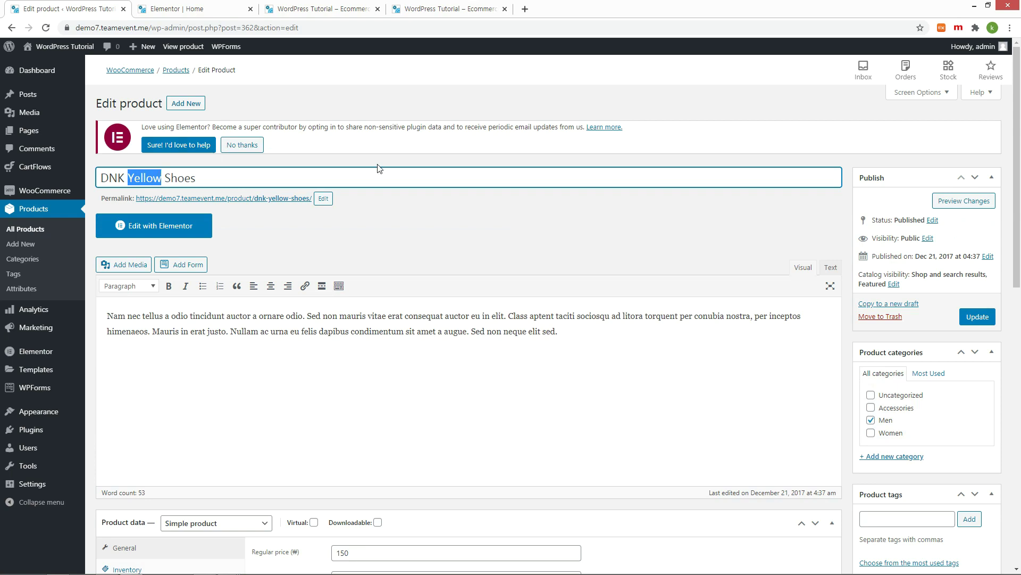
pyautogui.write('Red')
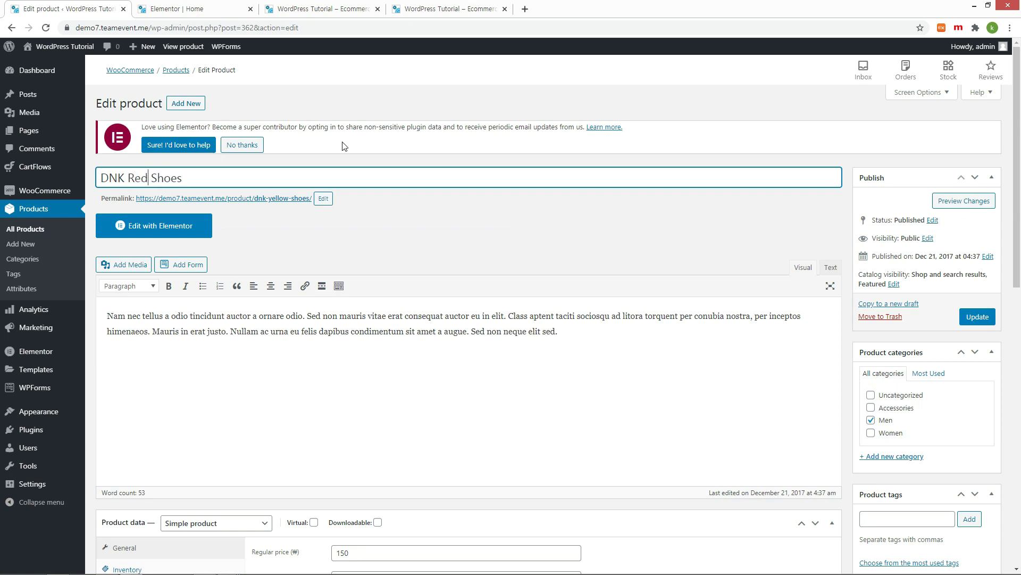
pyautogui.scroll(-10, 858, 412)
# Step: Set the red heels photo as the product image and update the product
pyautogui.click(921, 445)
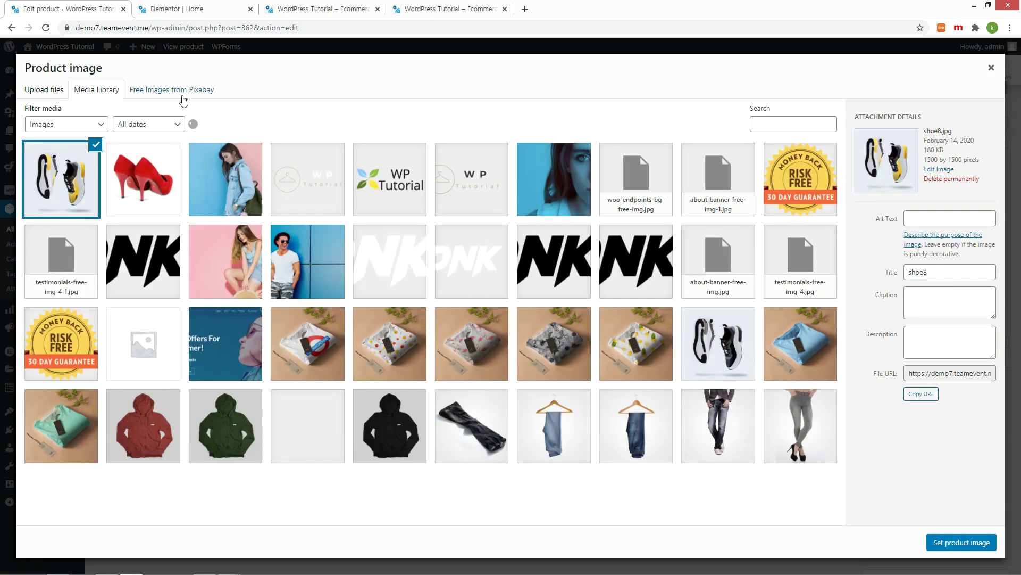
pyautogui.click(141, 179)
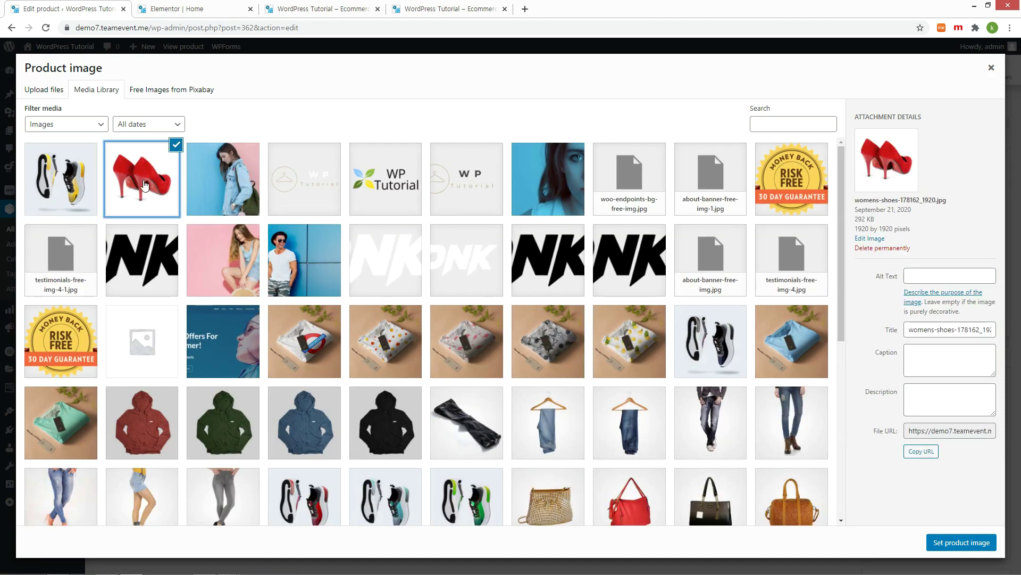
pyautogui.click(949, 543)
pyautogui.scroll(10, 851, 426)
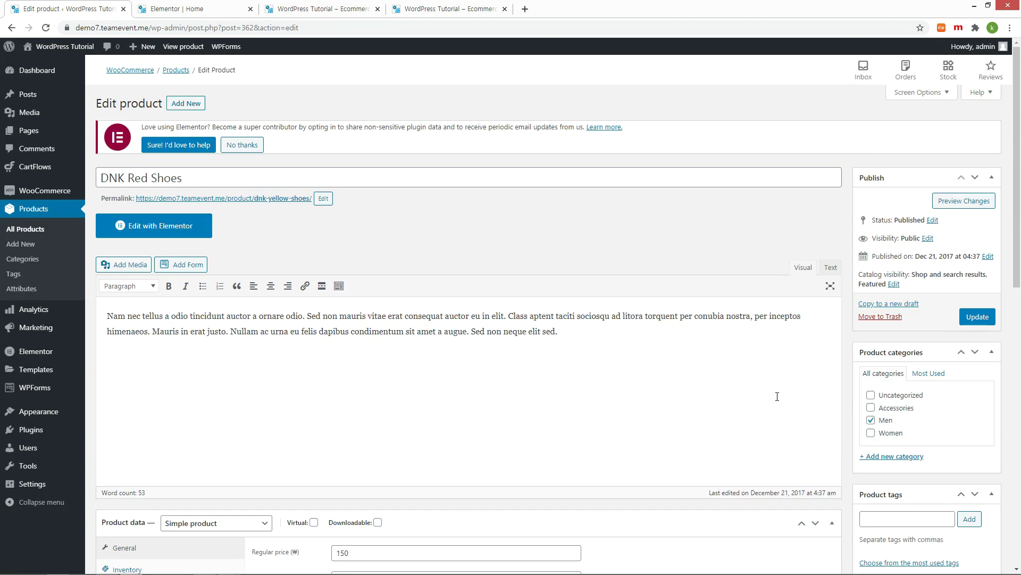
pyautogui.click(978, 328)
# Step: Check DNK Red Shoes in the storefront's Featured Products and open its product page
pyautogui.click(309, 9)
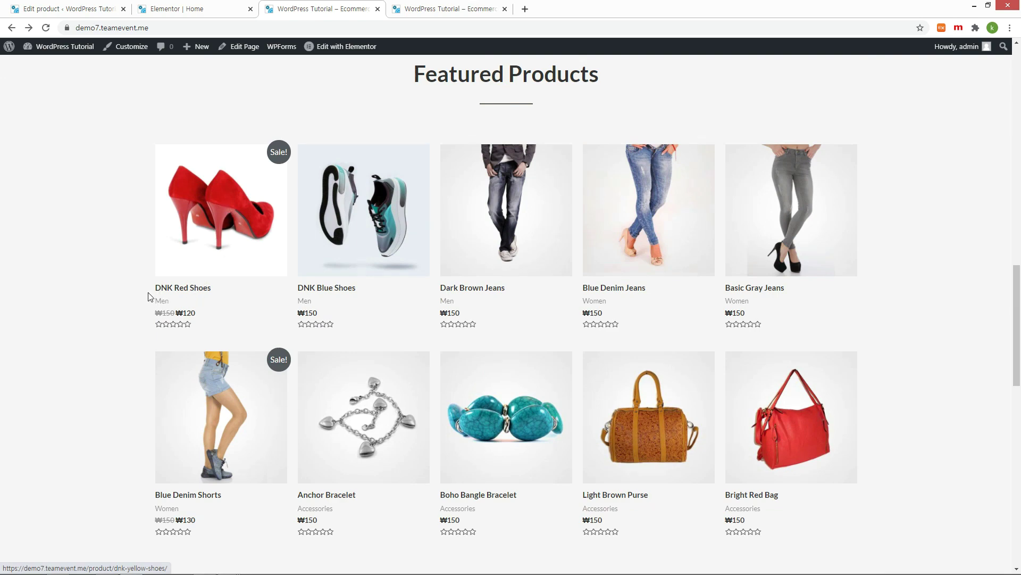
pyautogui.click(238, 211)
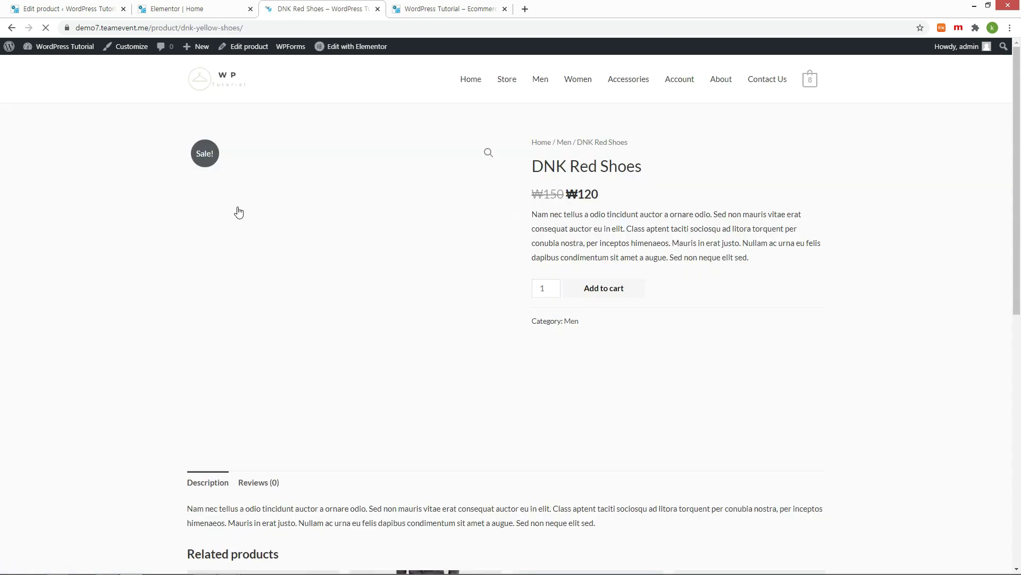
pyautogui.hotkey('alt', 'Left')
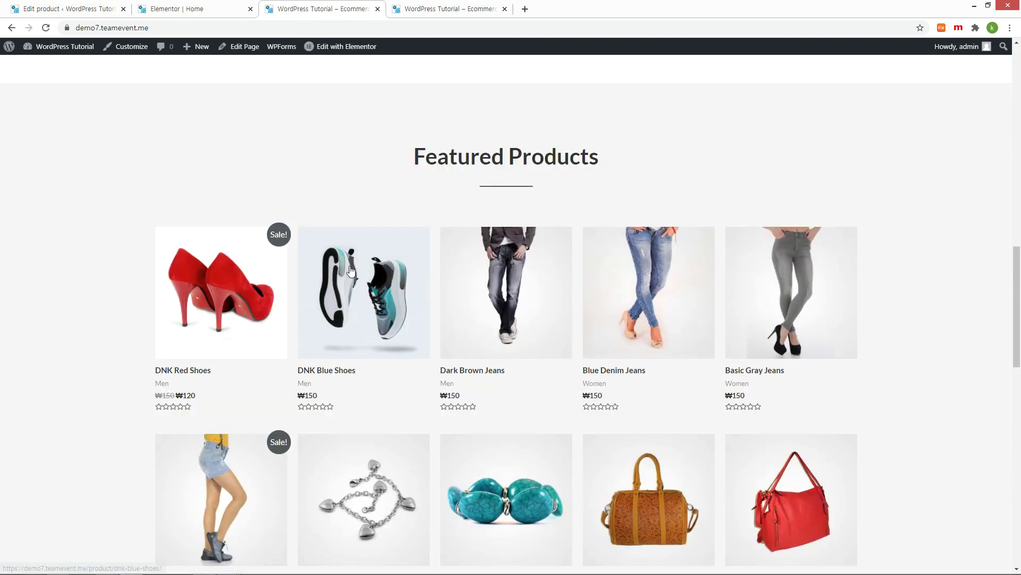
# Step: Switch DNK Red Shoes' product category from Men to Women and update it
pyautogui.click(66, 12)
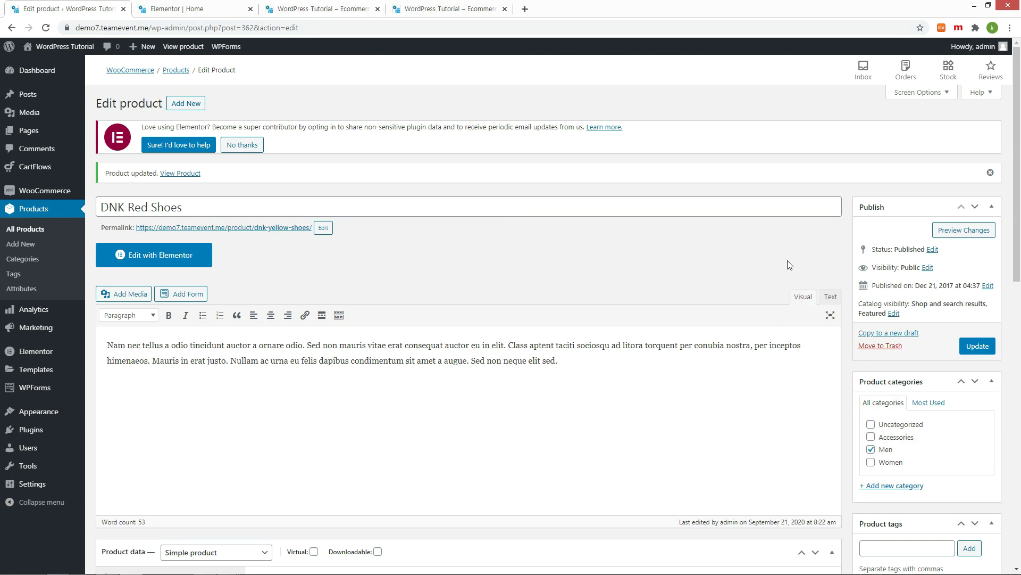
pyautogui.scroll(-2, 790, 265)
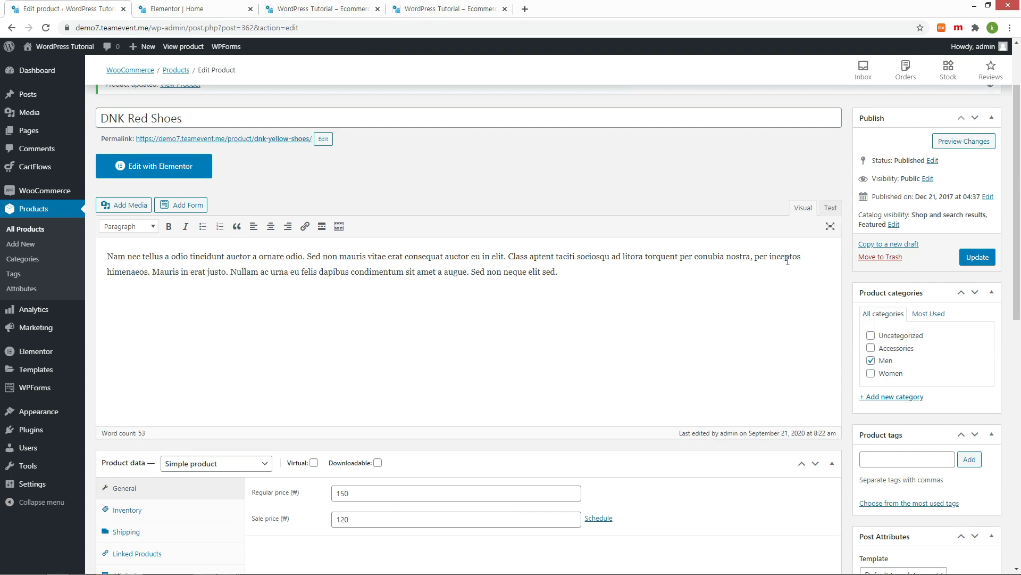
pyautogui.scroll(-2, 888, 296)
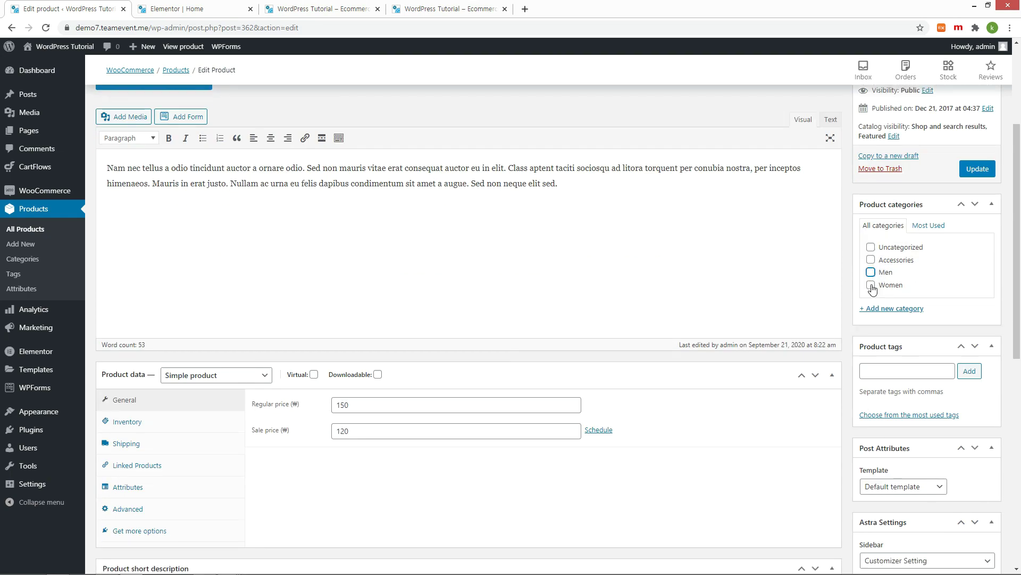
pyautogui.click(871, 285)
pyautogui.click(979, 169)
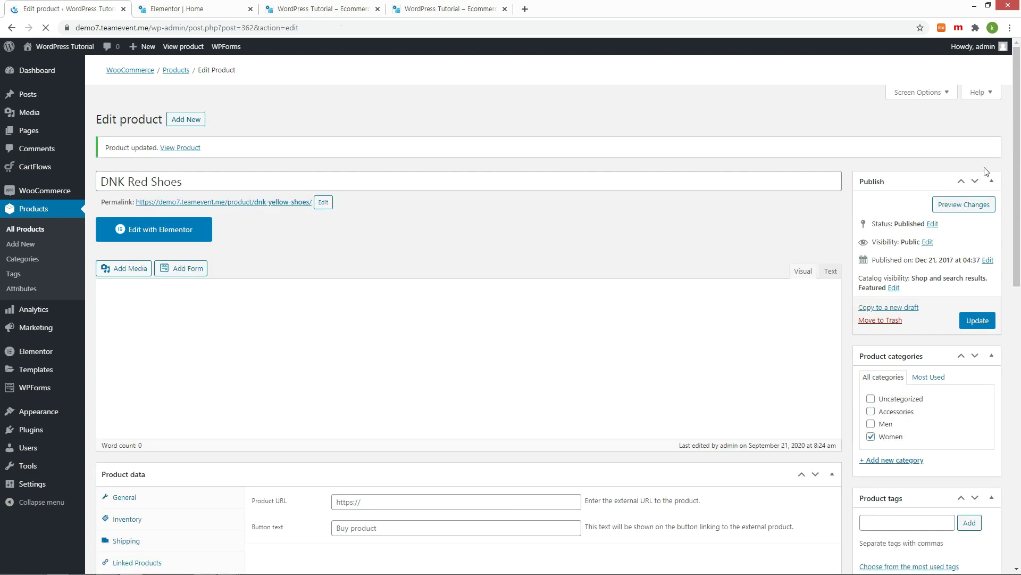
# Step: Confirm the storefront shows the Women label under DNK Red Shoes
pyautogui.click(298, 9)
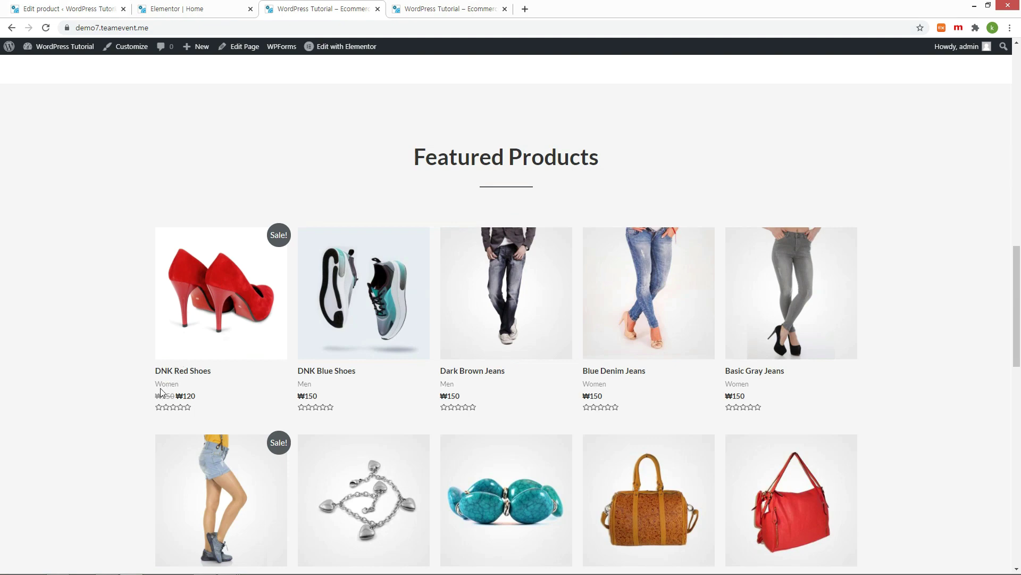
pyautogui.doubleClick(160, 381)
pyautogui.hotkey('ctrl', '1')
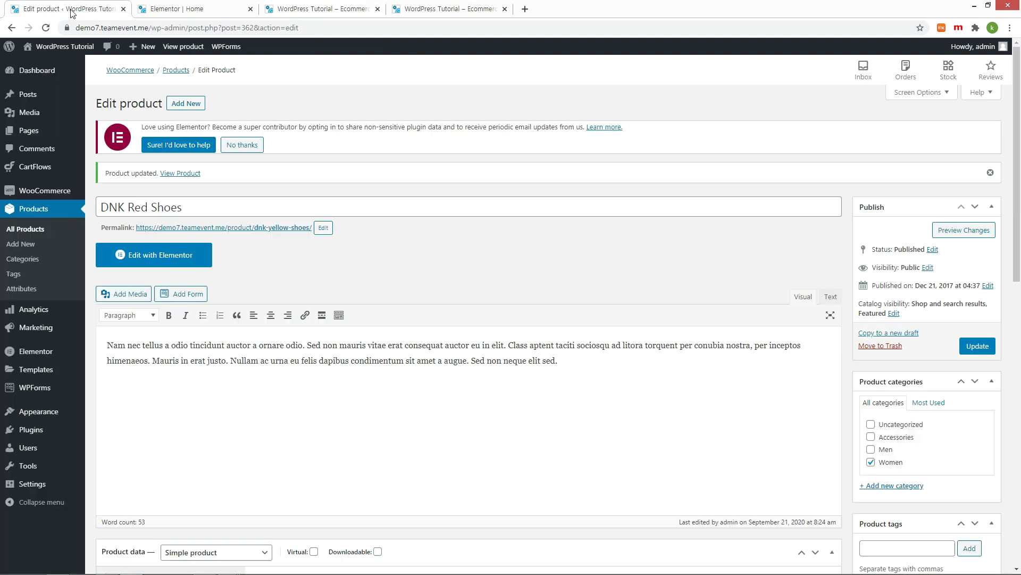
# Step: Set the regular price to 200000 and sale price to 120000, then update
pyautogui.scroll(-8, 376, 334)
pyautogui.scroll(3, 376, 335)
pyautogui.moveTo(351, 316); pyautogui.dragTo(313, 317)
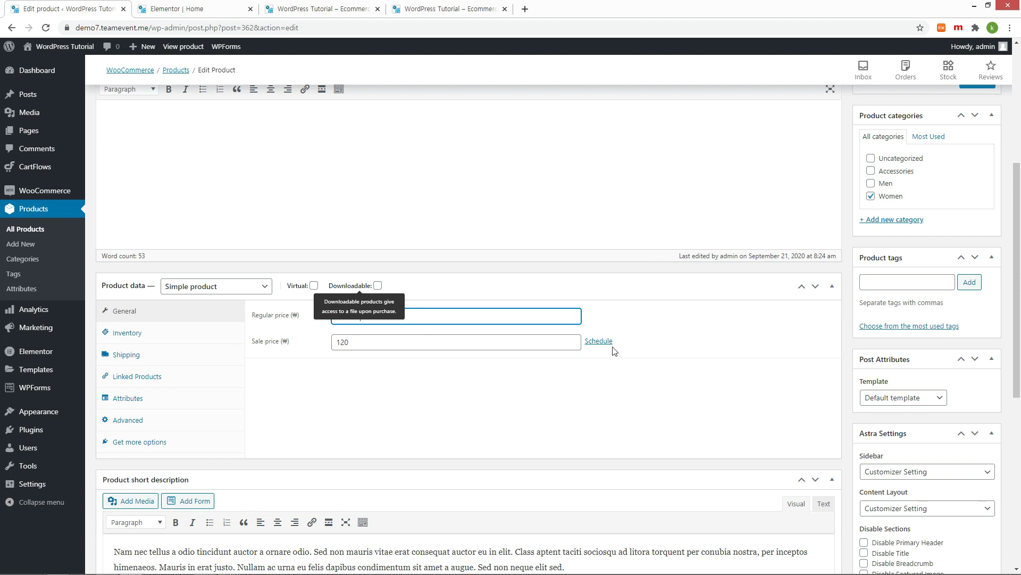
pyautogui.click(555, 343)
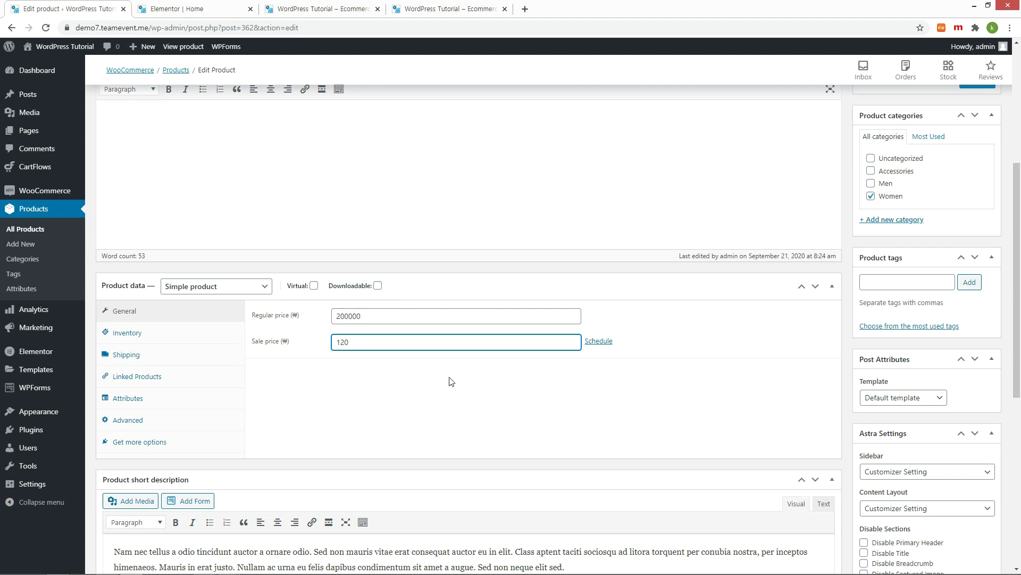
pyautogui.doubleClick(356, 341)
pyautogui.write('120000')
pyautogui.press('Return')
pyautogui.click(961, 344)
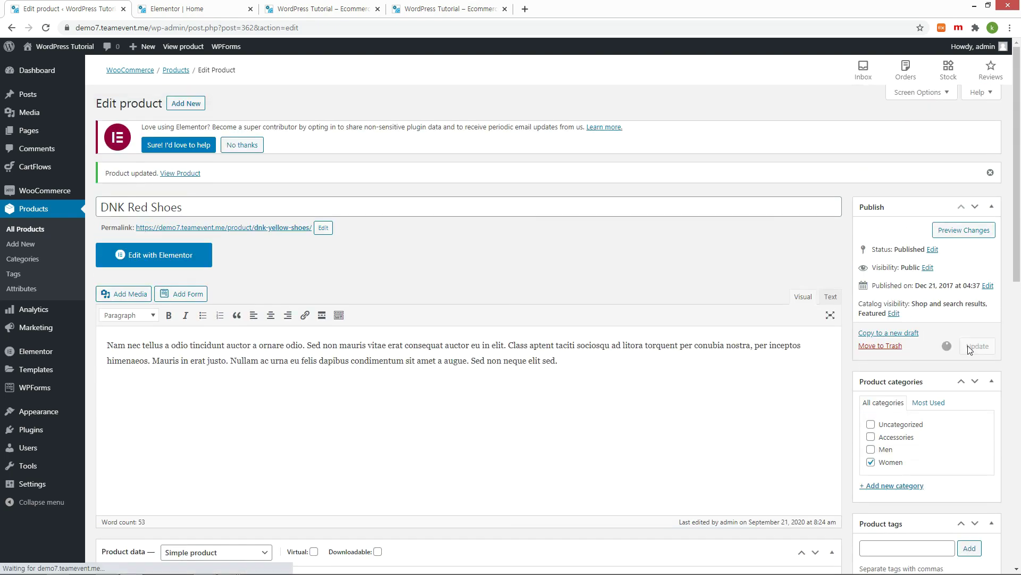
# Step: Verify the ₩120,000 sale price on the DNK Red Shoes product page
pyautogui.click(320, 9)
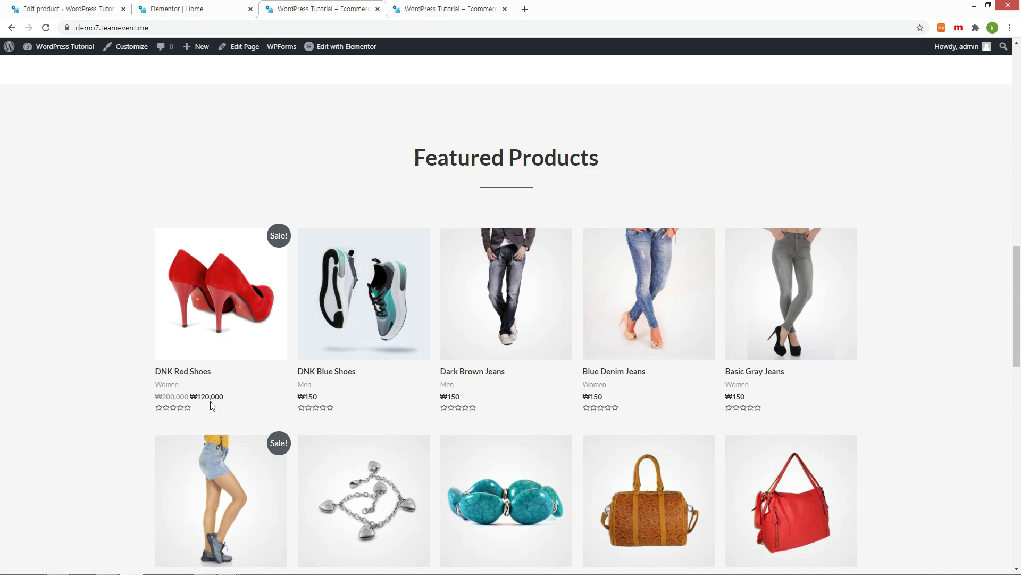
pyautogui.click(235, 318)
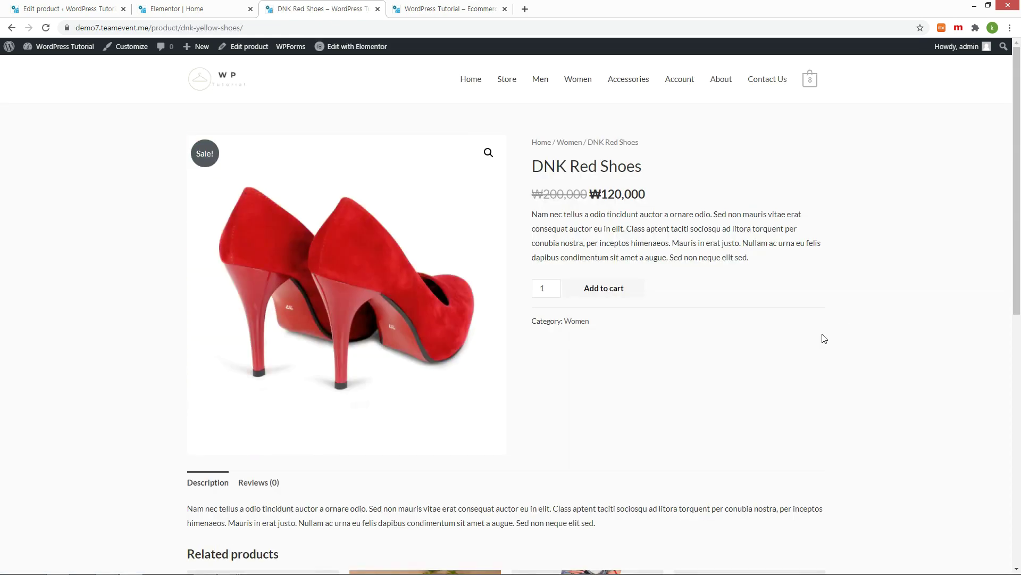
pyautogui.click(70, 9)
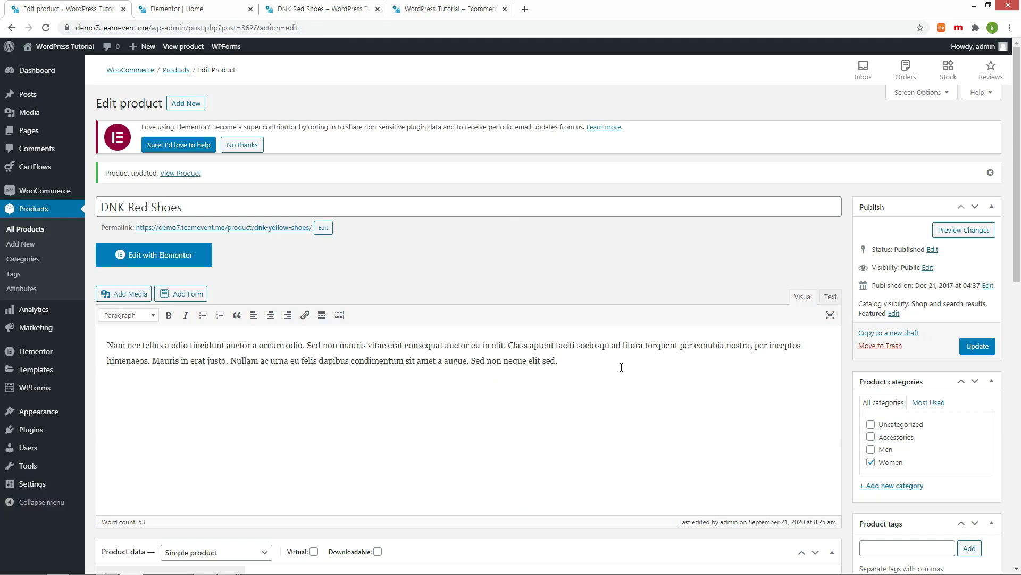
# Step: Replace the main product description with the pasted ITEM DETAILS text and update
pyautogui.moveTo(621, 367); pyautogui.dragTo(99, 345)
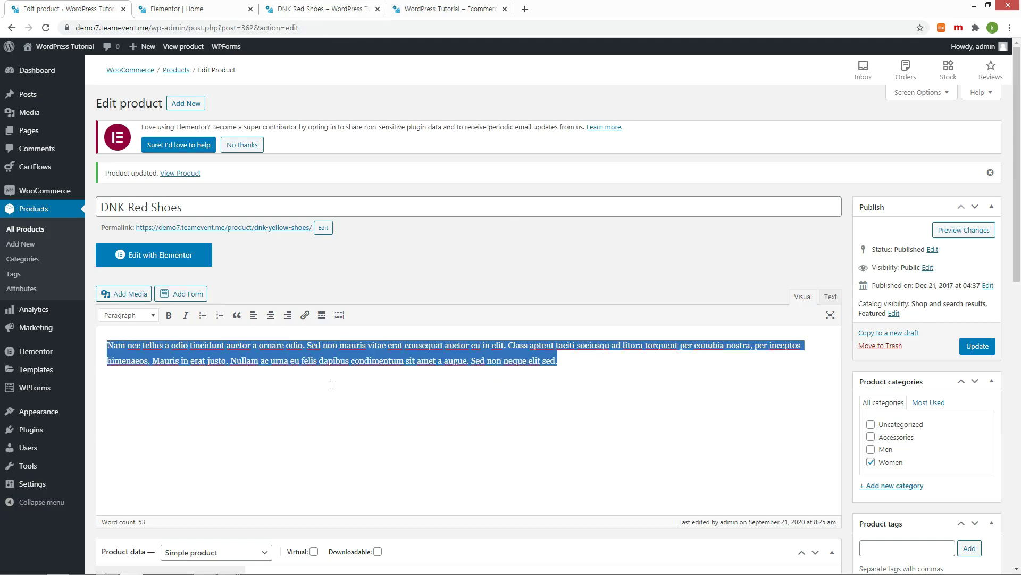
pyautogui.hotkey('ctrl', 'v')
pyautogui.click(978, 345)
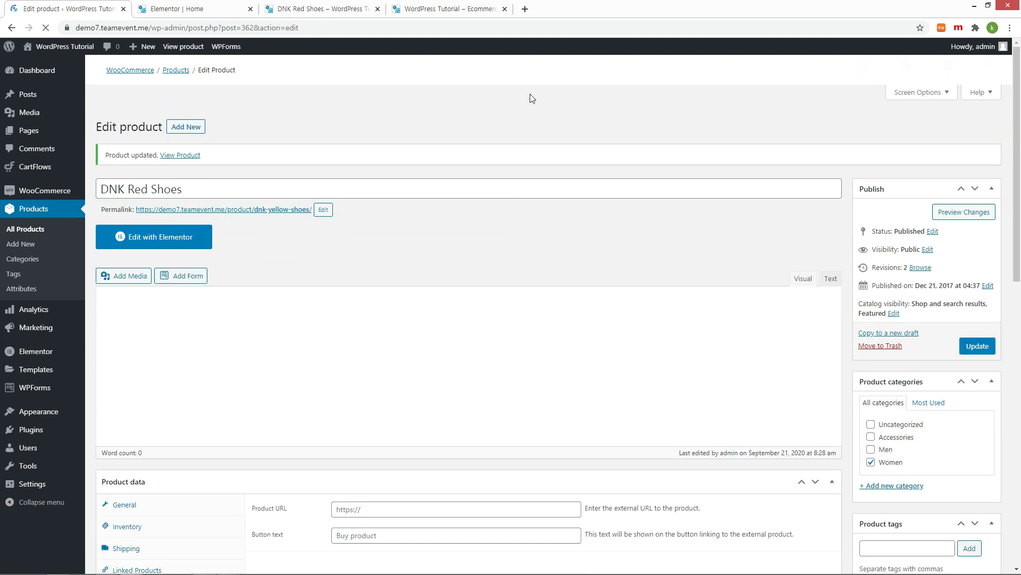
# Step: Check the new description and reviews section on the storefront product page
pyautogui.click(319, 8)
pyautogui.scroll(-3, 667, 313)
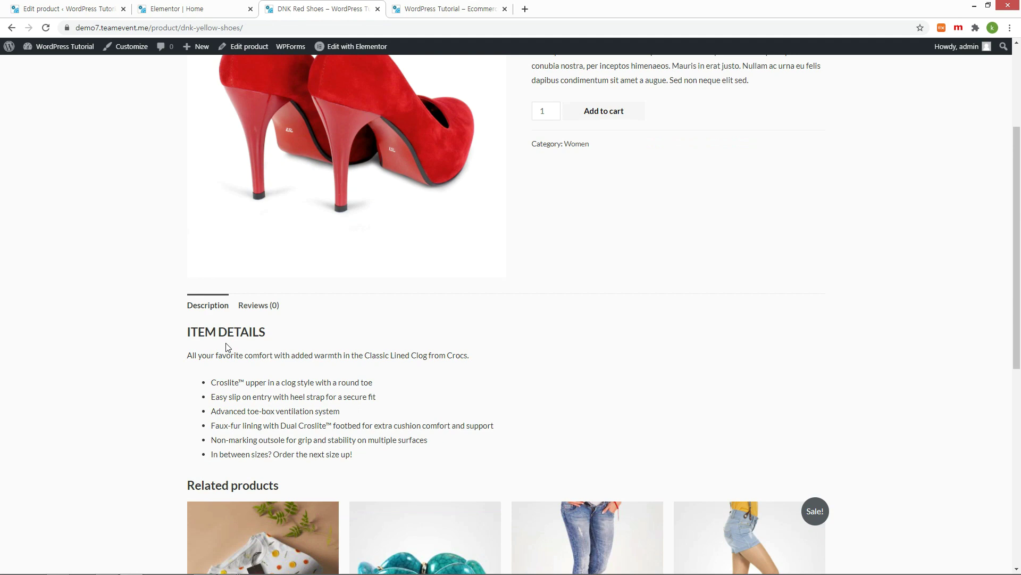
pyautogui.click(257, 309)
pyautogui.click(213, 309)
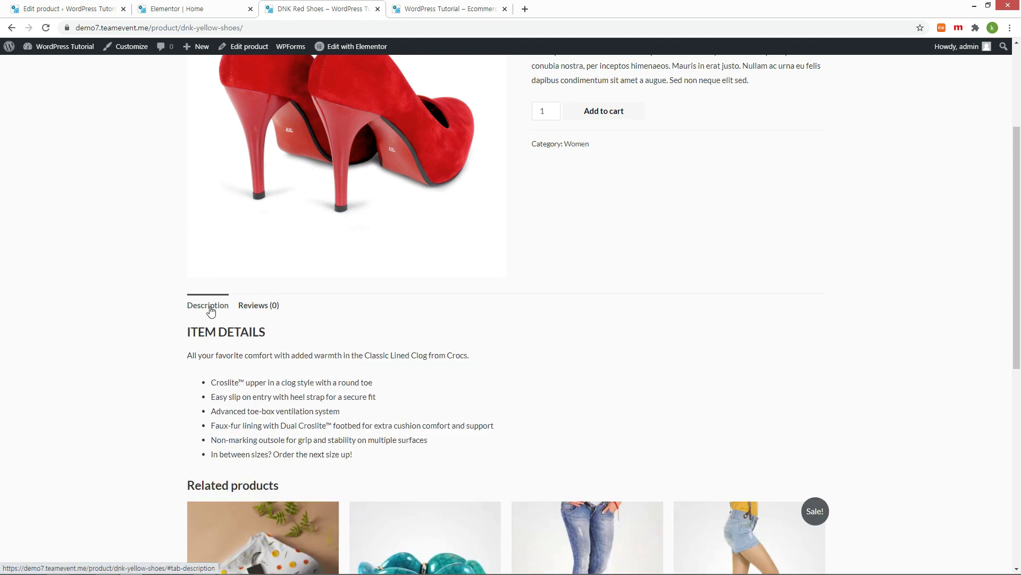
pyautogui.hotkey('ctrl', '1')
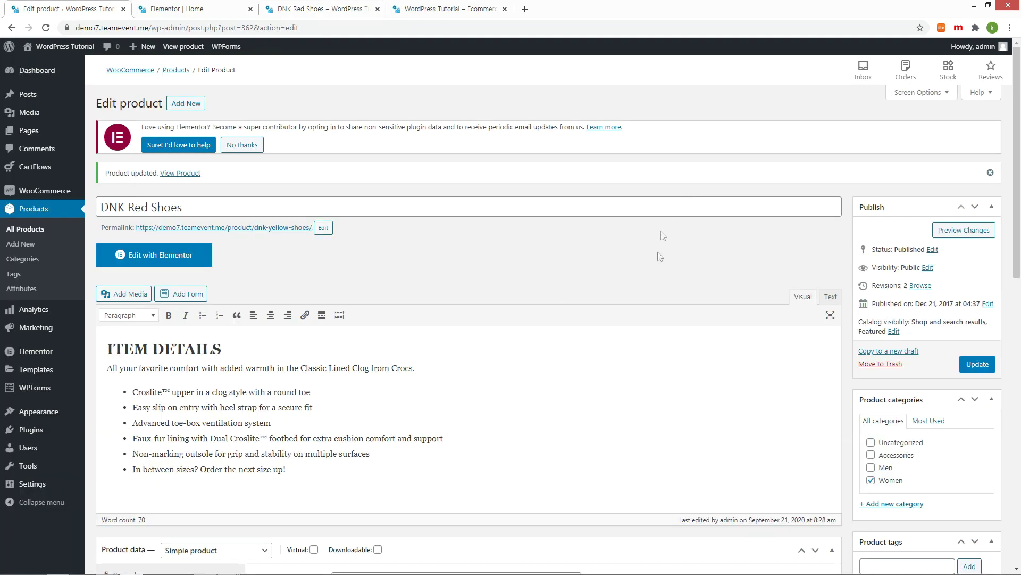
# Step: Paste the Crocs text into the short description, removing surplus bullets and the ITEM DETAILS heading
pyautogui.scroll(-6, 666, 314)
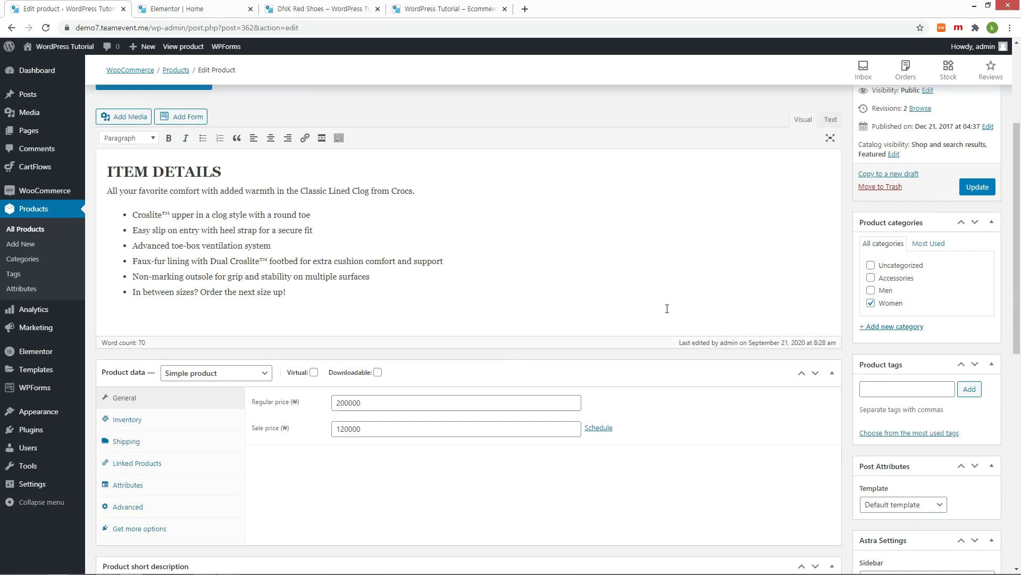
pyautogui.scroll(-2, 669, 313)
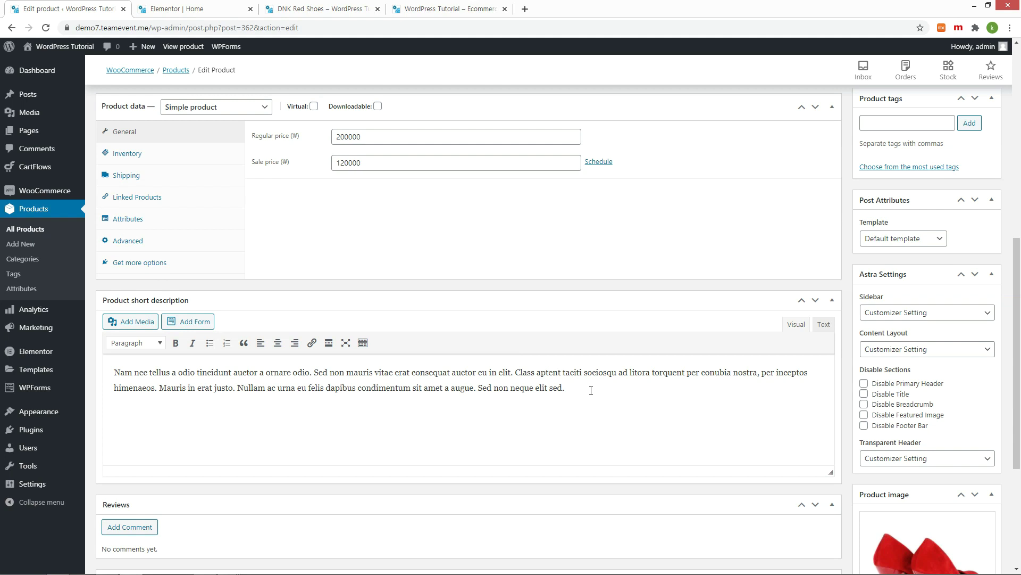
pyautogui.moveTo(591, 390); pyautogui.dragTo(109, 372)
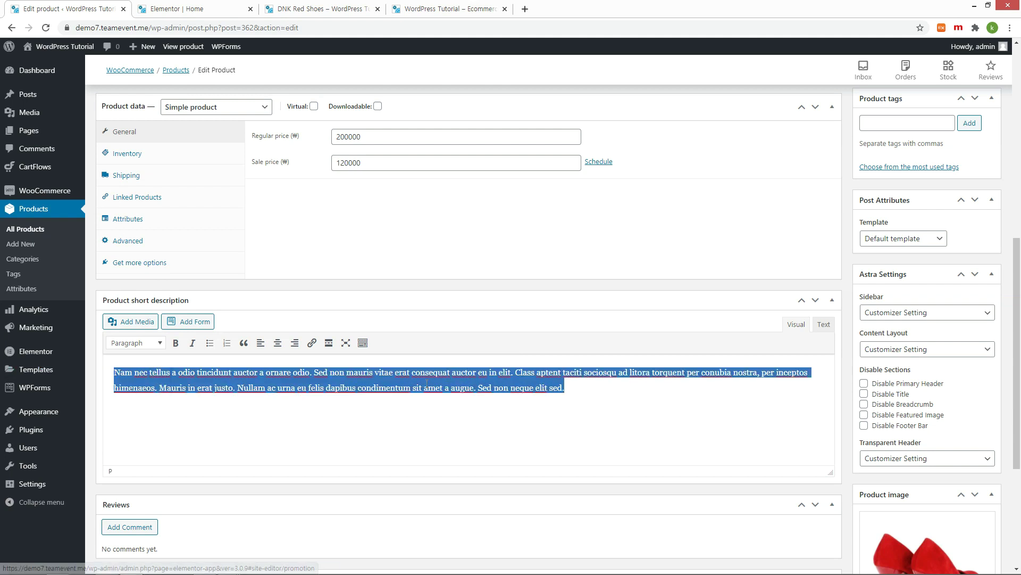
pyautogui.hotkey('ctrl', 'v')
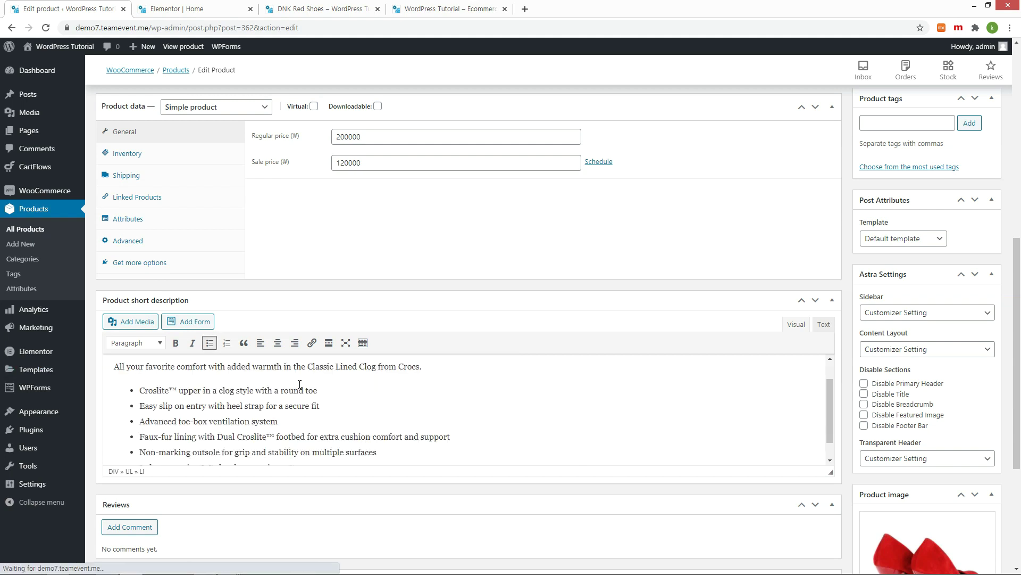
pyautogui.moveTo(139, 421); pyautogui.dragTo(383, 459)
pyautogui.press('BackSpace')
pyautogui.hotkey('ctrl', 'Home')
pyautogui.hotkey('ctrl', 'v')
pyautogui.hotkey('shift', 'Home')
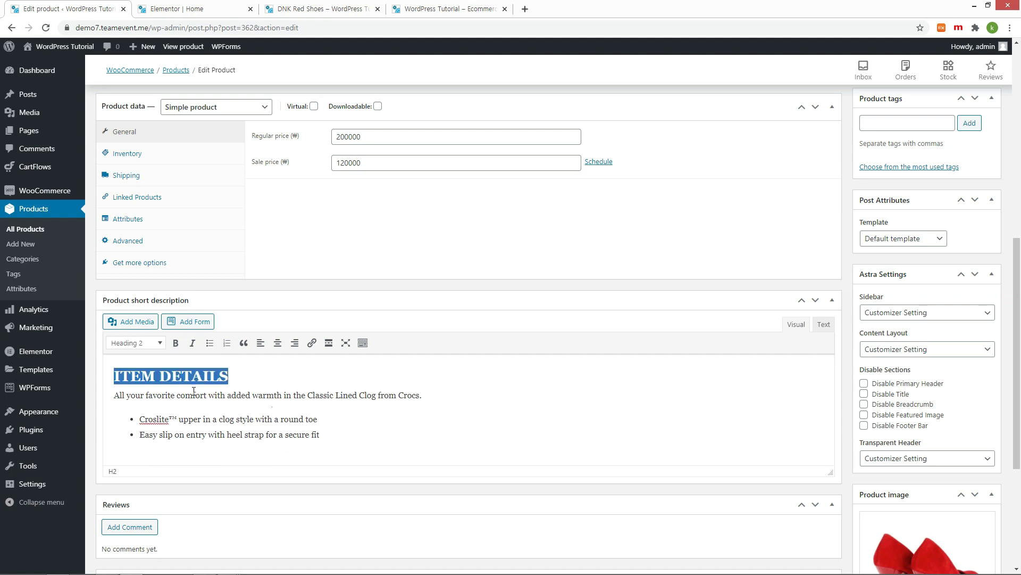
pyautogui.press('BackSpace')
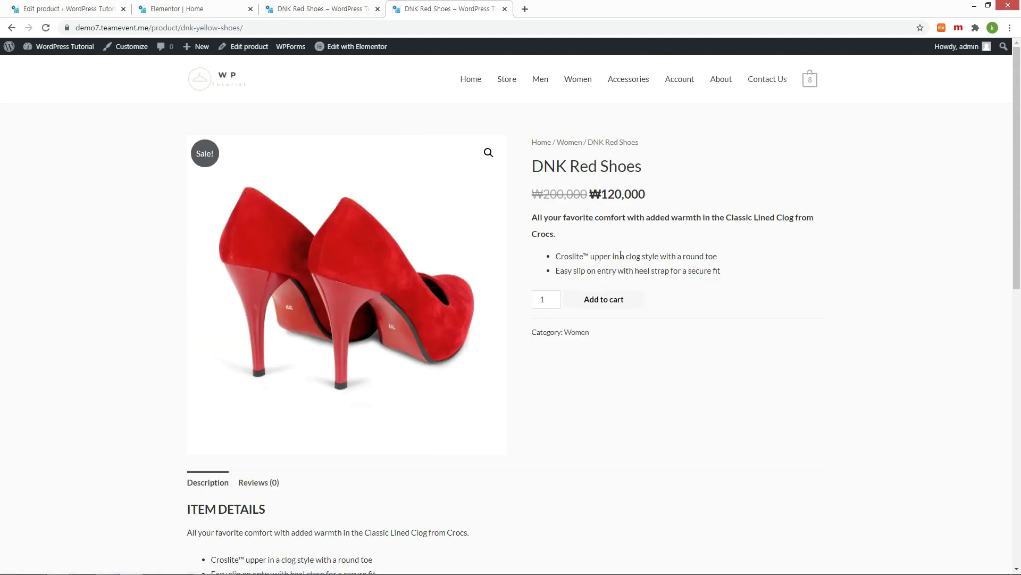
# Step: Add the patent red shoes photo to the product gallery and update
pyautogui.moveTo(532, 216); pyautogui.dragTo(721, 273)
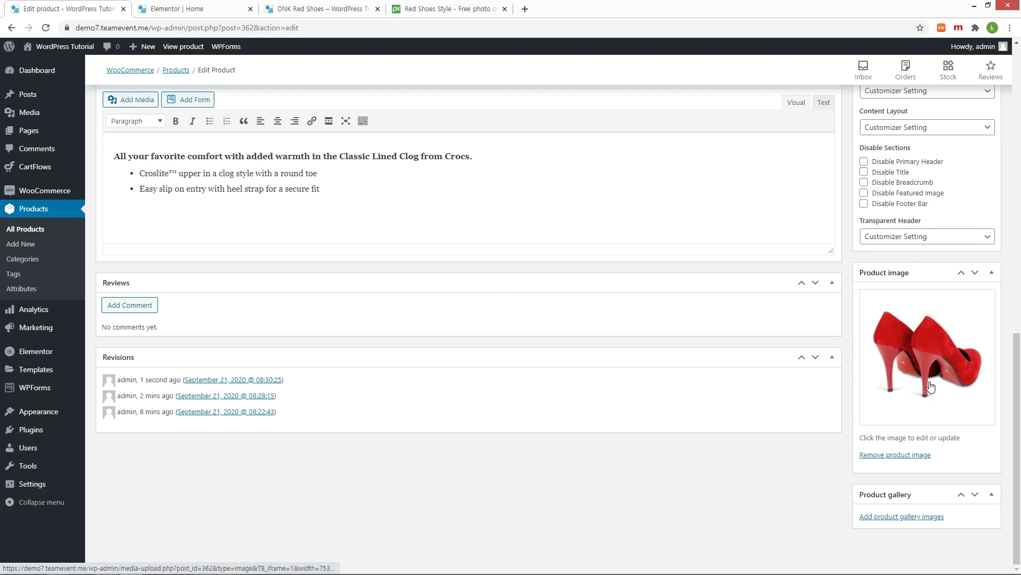
pyautogui.click(888, 518)
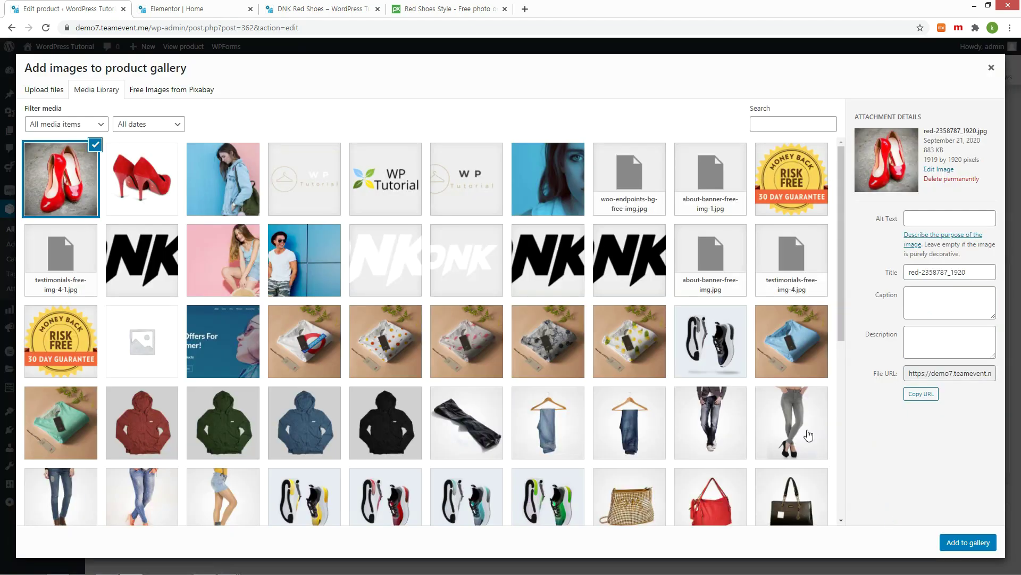
pyautogui.click(955, 542)
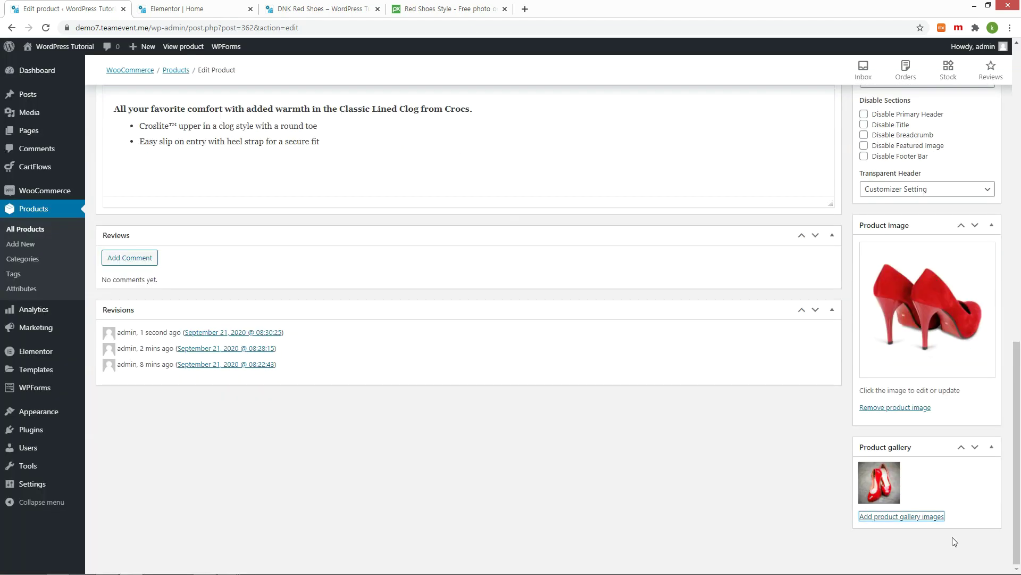
pyautogui.scroll(10, 952, 346)
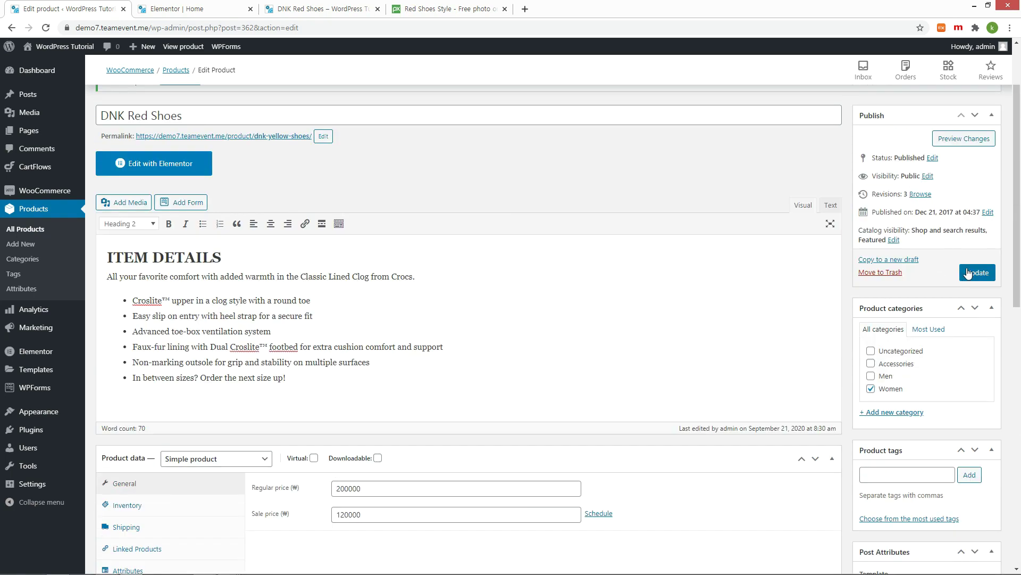
pyautogui.click(970, 272)
# Step: Reload the product page and switch between the two gallery thumbnails
pyautogui.click(334, 9)
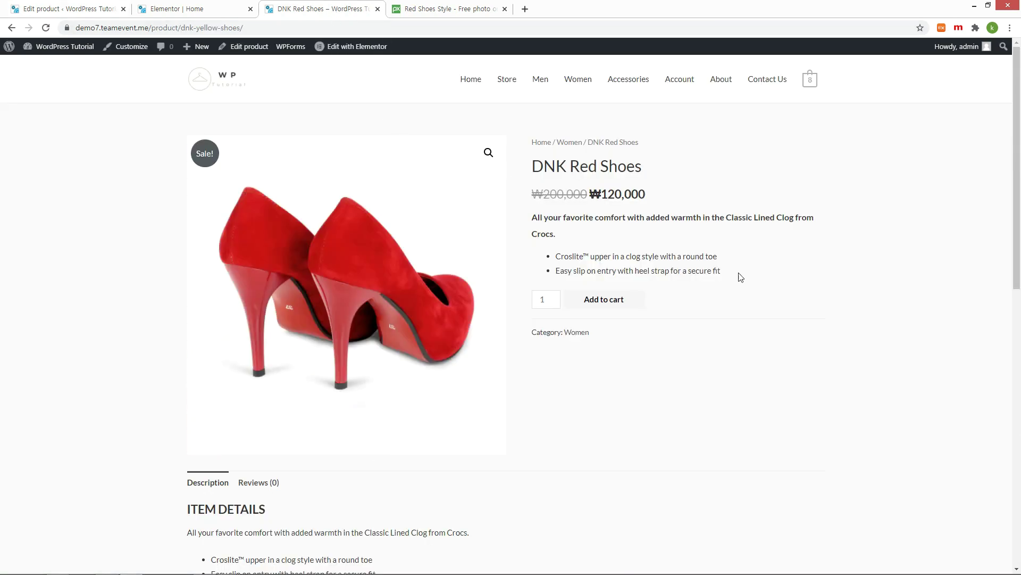
pyautogui.press('F5')
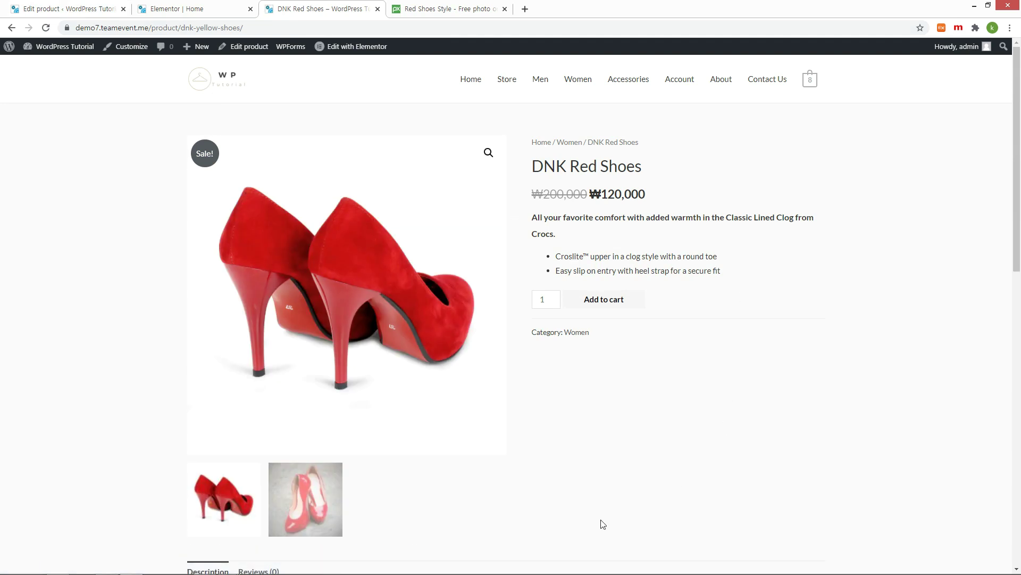
pyautogui.click(327, 512)
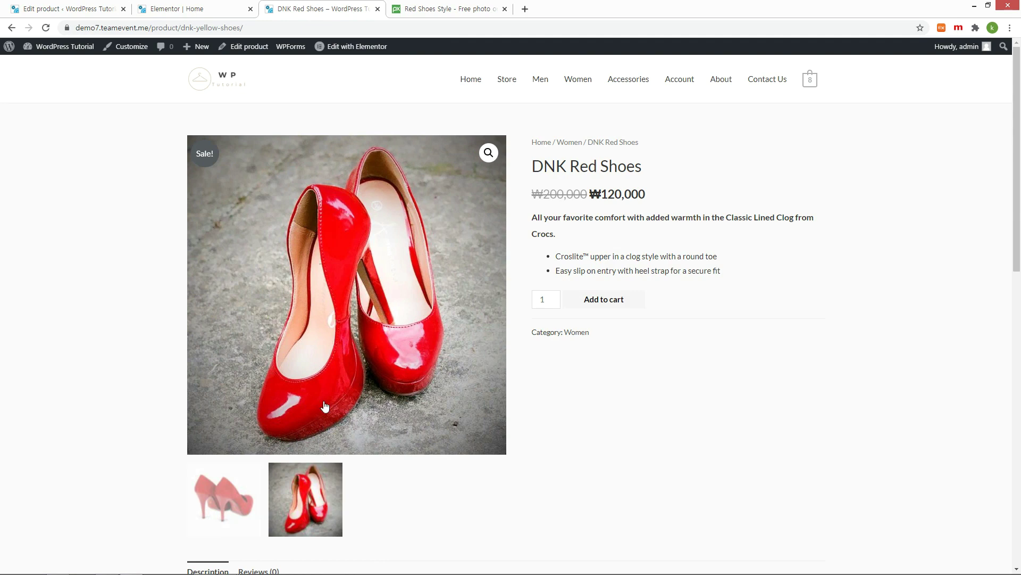
pyautogui.click(229, 508)
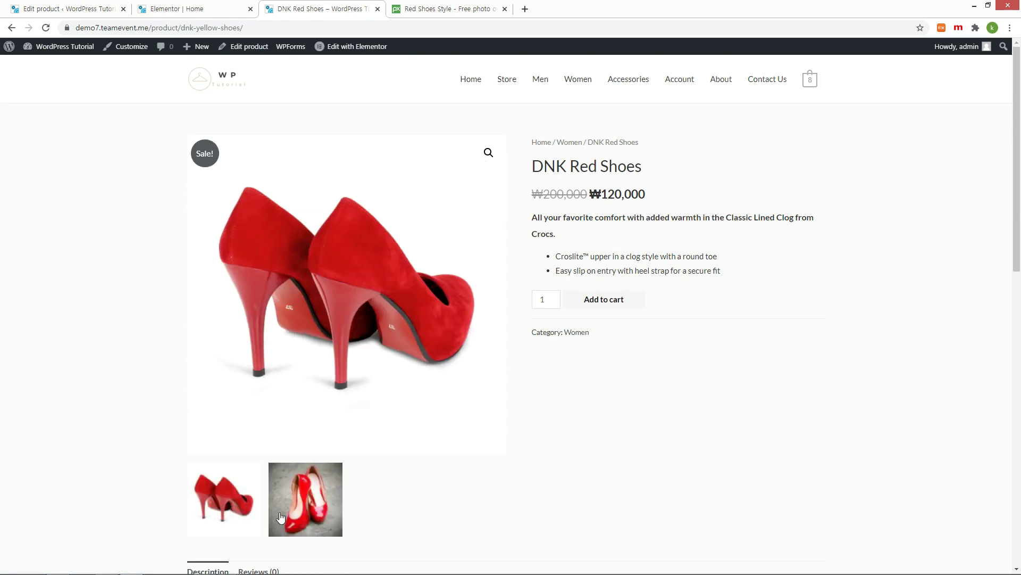
pyautogui.click(333, 513)
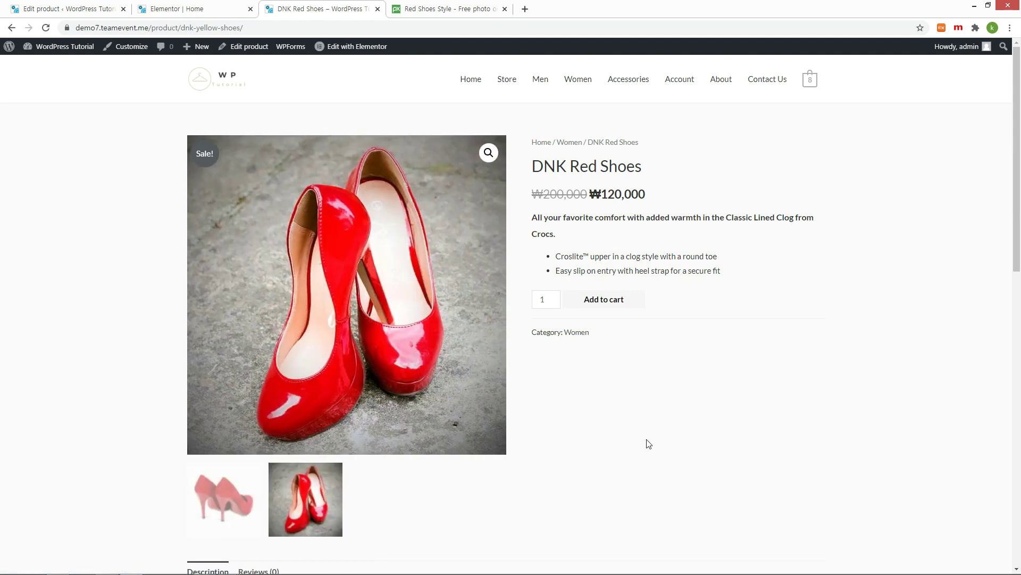
# Step: Browse both photos in the enlarged lightbox view, then close it
pyautogui.click(486, 154)
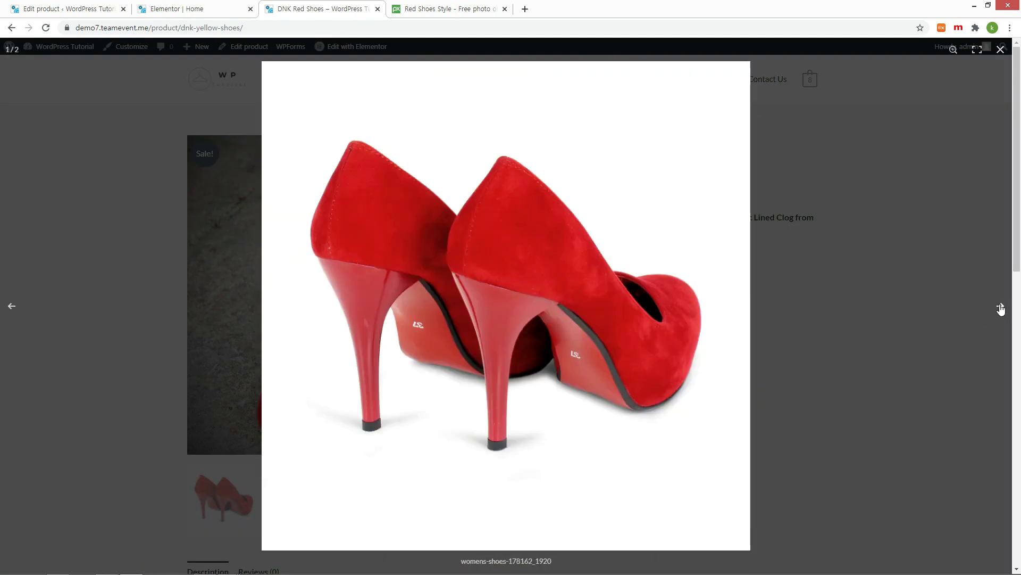
pyautogui.click(1001, 307)
pyautogui.click(1001, 307)
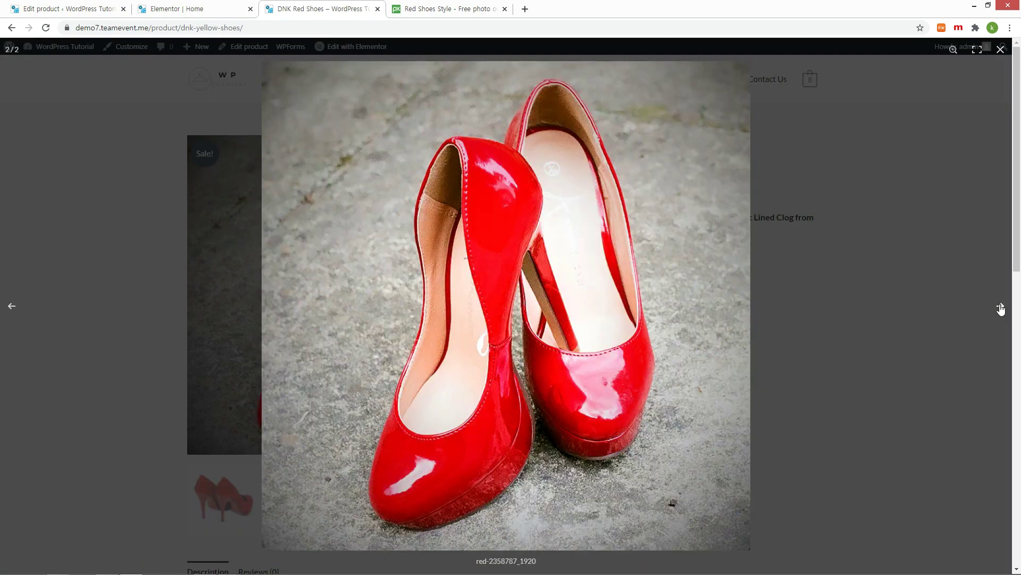
pyautogui.click(1000, 49)
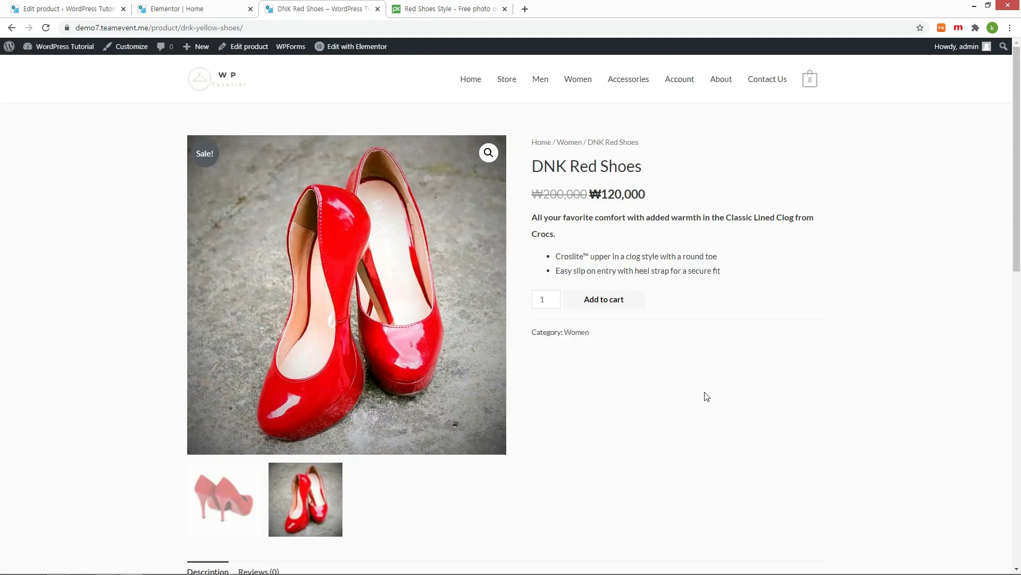
pyautogui.click(42, 12)
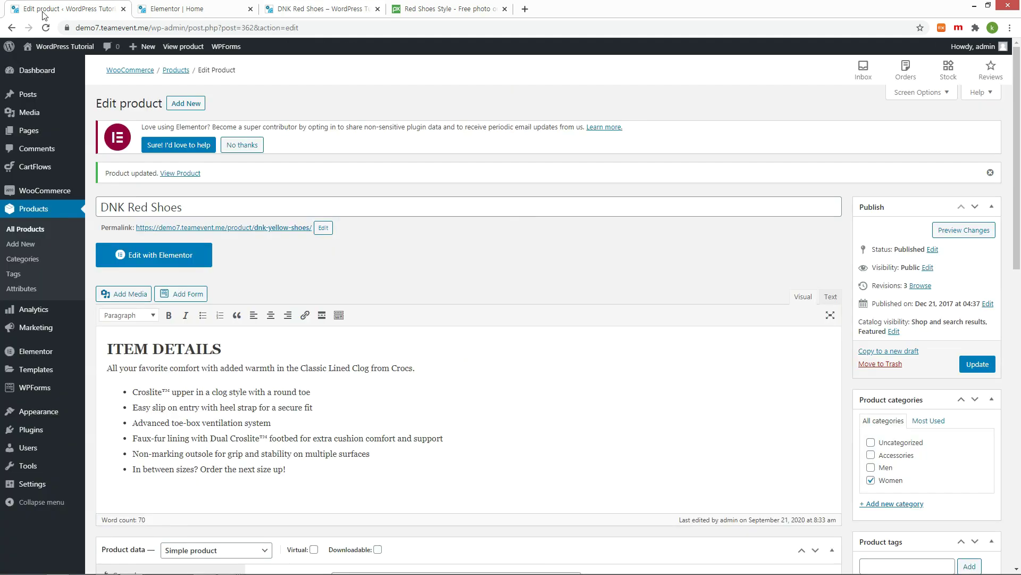
# Step: In Elementor, change the ITEM DETAILS heading to SHOES DETAILS and save
pyautogui.click(183, 257)
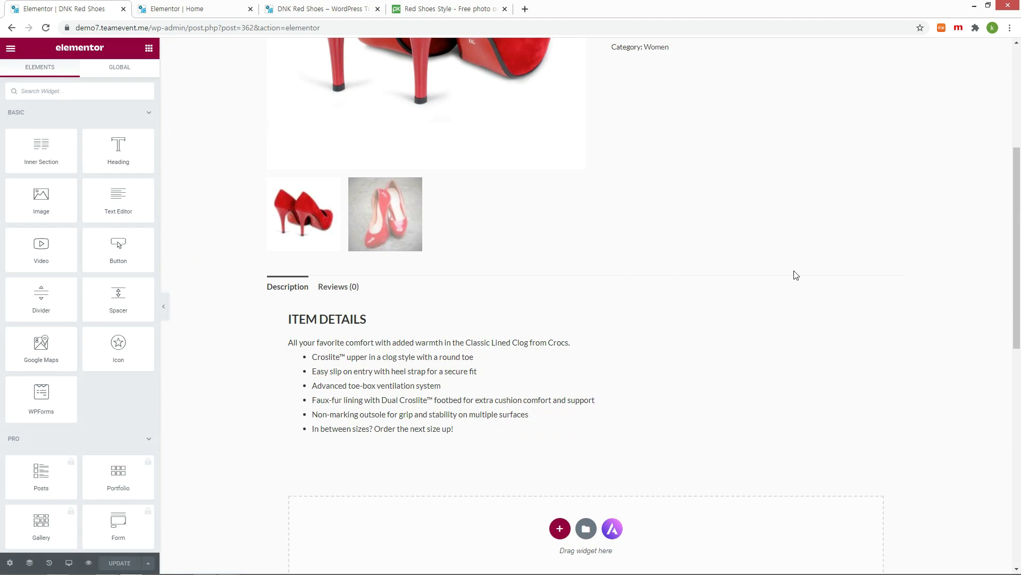
pyautogui.scroll(-2, 796, 275)
pyautogui.click(777, 274)
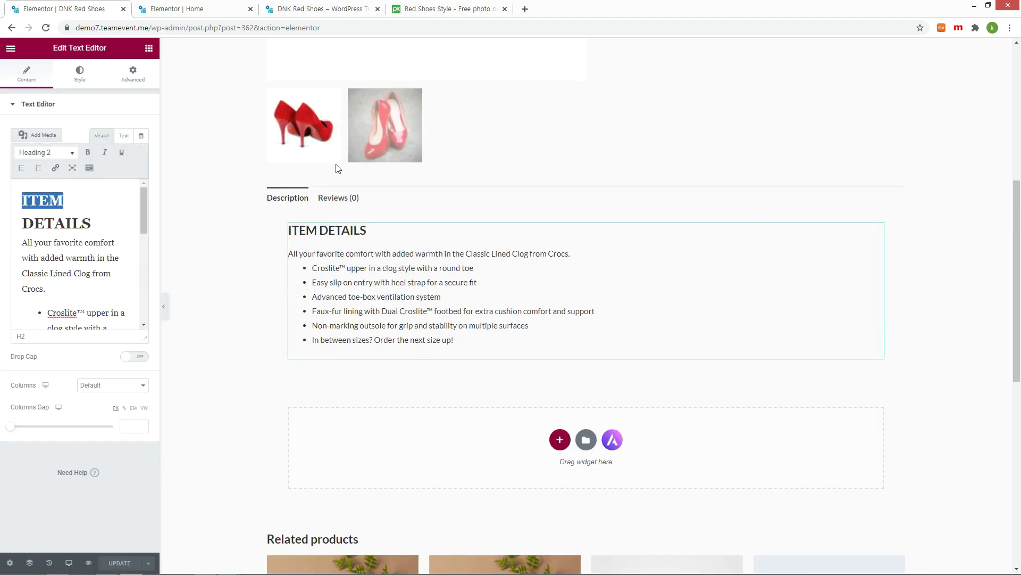
pyautogui.write('SHOES')
pyautogui.click(120, 562)
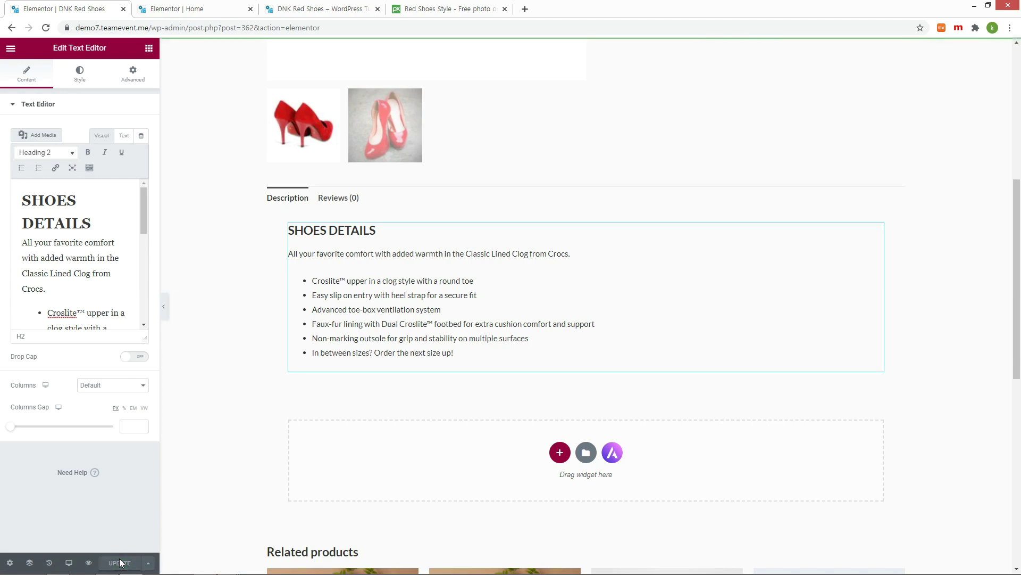
# Step: Confirm SHOES DETAILS on the reloaded product page, then exit Elementor to the dashboard
pyautogui.hotkey('ctrl', '3')
pyautogui.press('F5')
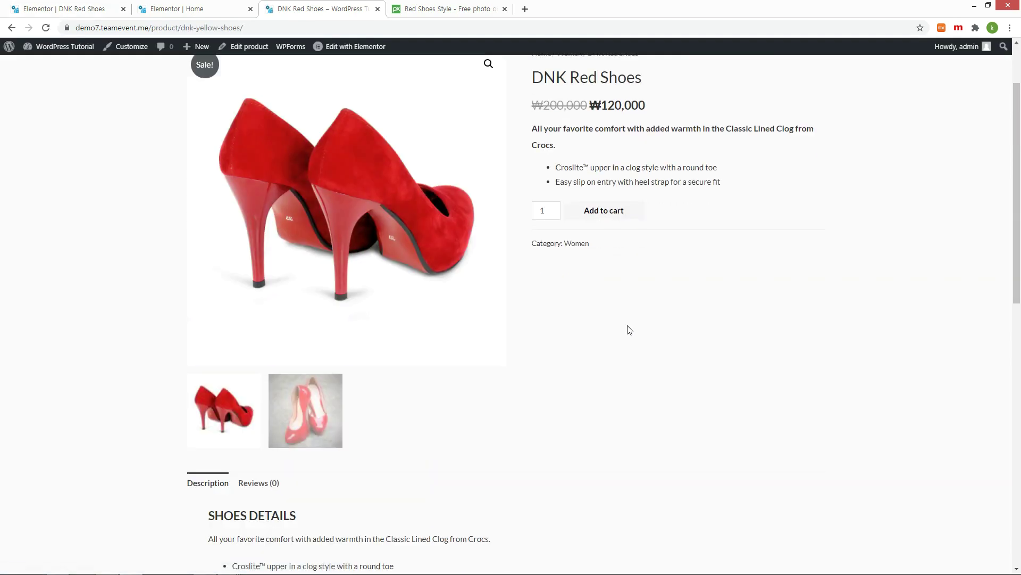
pyautogui.scroll(-2, 629, 330)
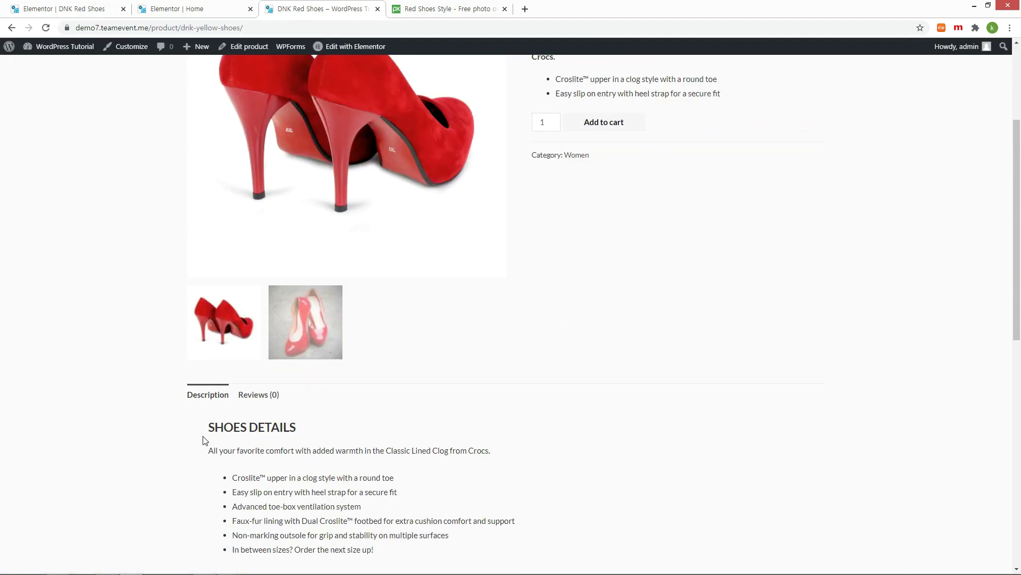
pyautogui.moveTo(209, 430); pyautogui.dragTo(320, 431)
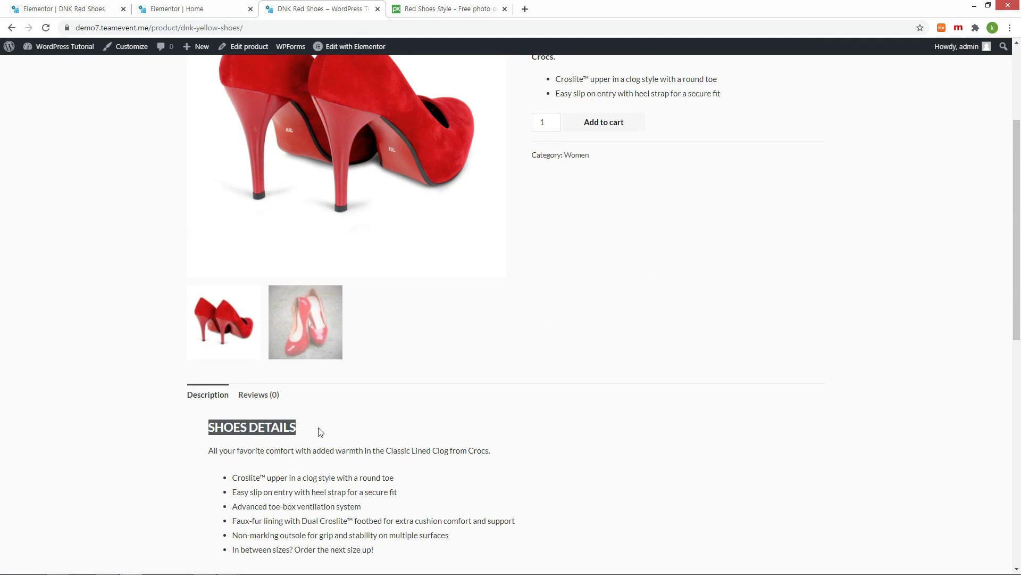
pyautogui.click(336, 428)
pyautogui.hotkey('ctrl', '1')
pyautogui.click(93, 233)
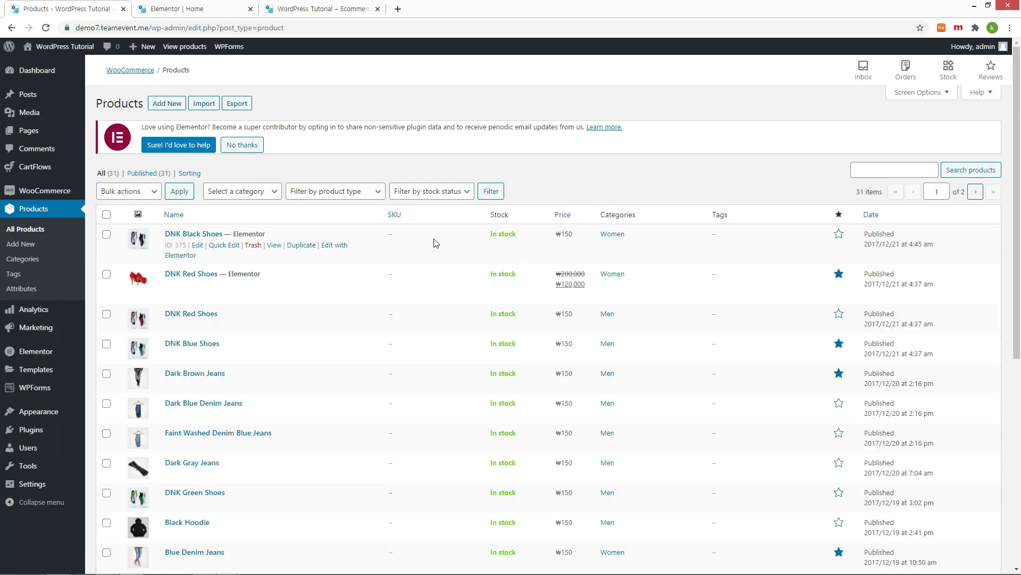
# Step: Review the store's current Featured Products, then go back to the products list
pyautogui.moveTo(171, 274)
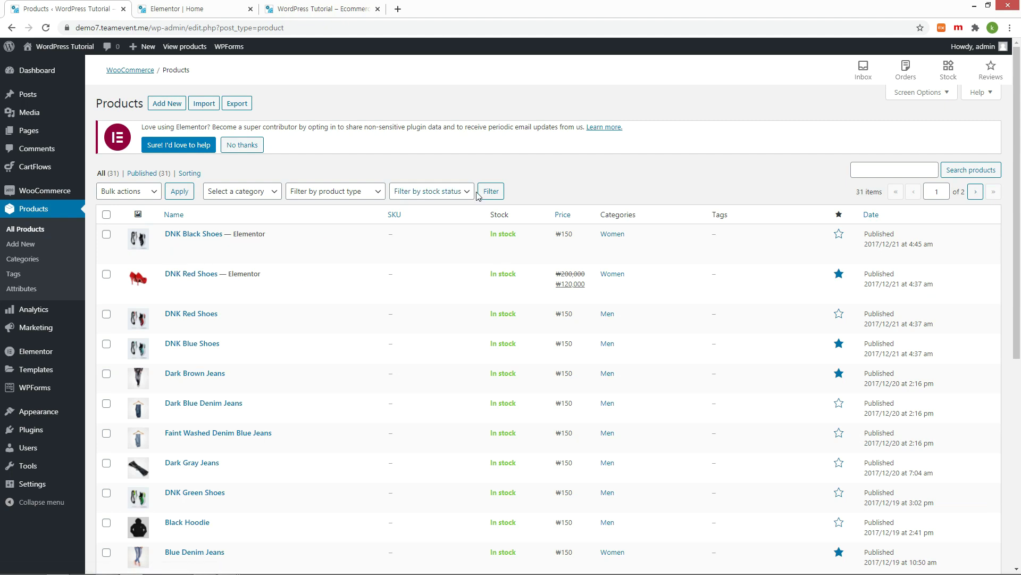
pyautogui.click(327, 9)
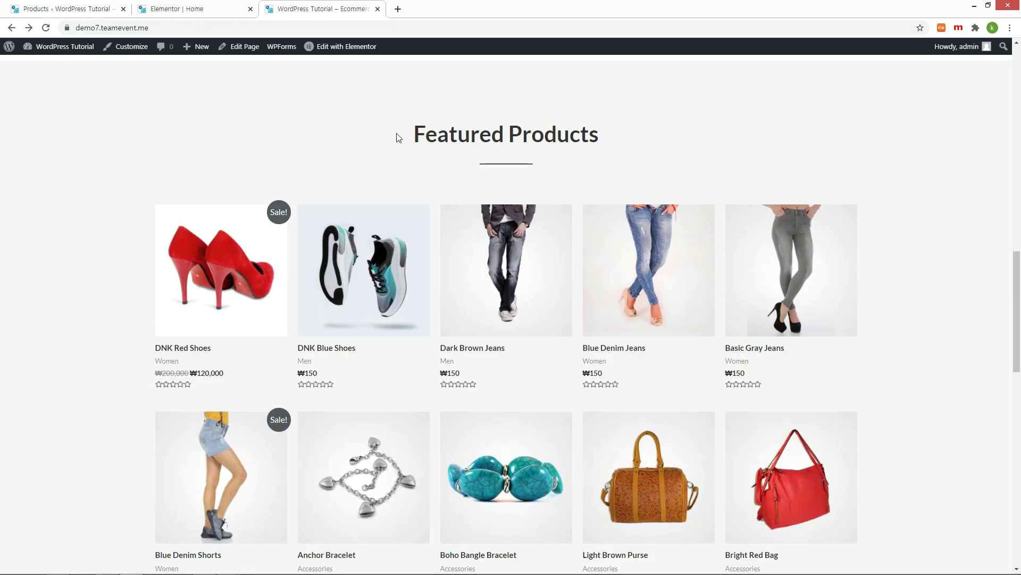
pyautogui.click(56, 10)
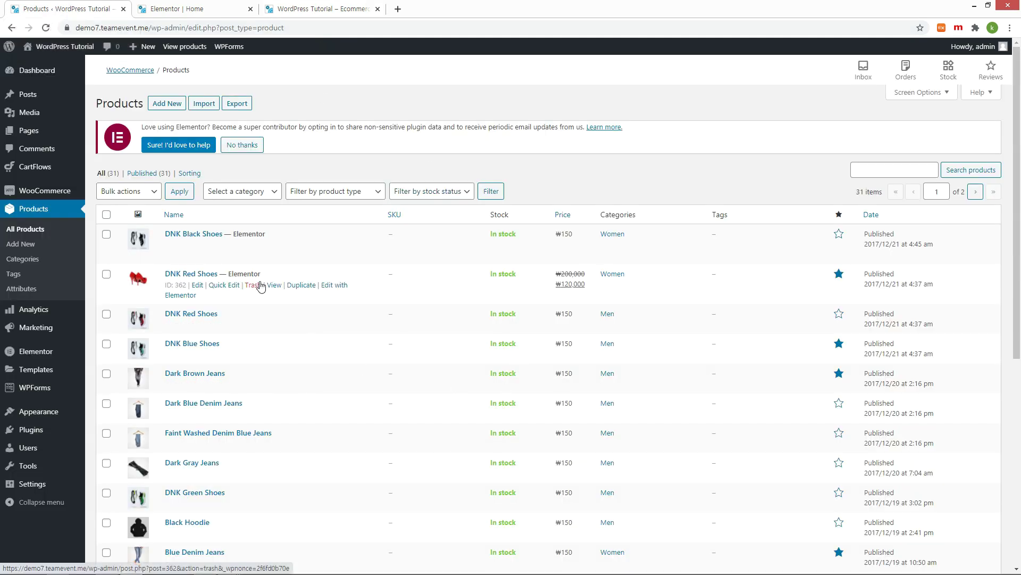
# Step: Unstar DNK Red Shoes and reload the front page to confirm it's no longer featured
pyautogui.click(840, 274)
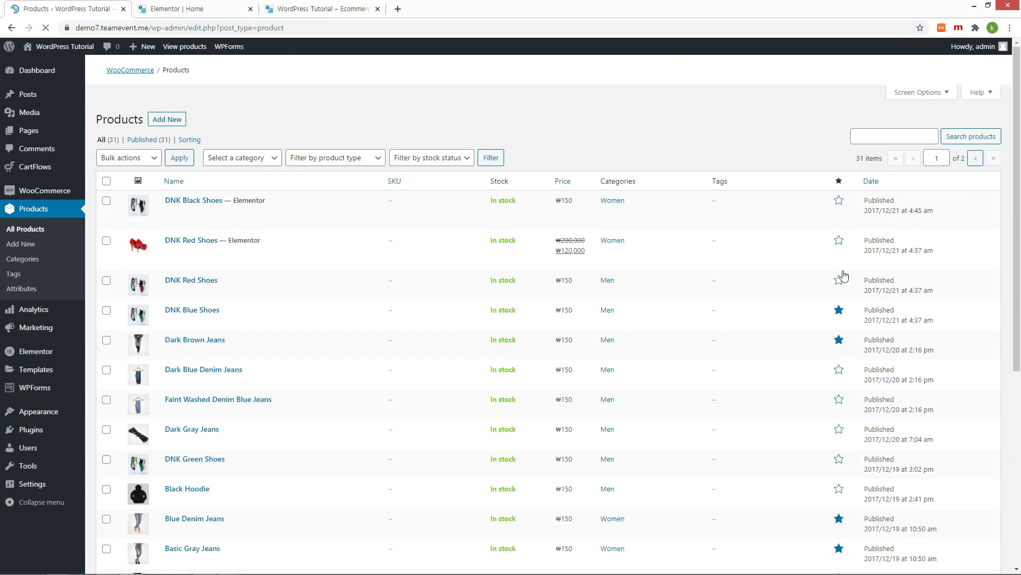
pyautogui.hotkey('ctrl', '3')
pyautogui.press('F5')
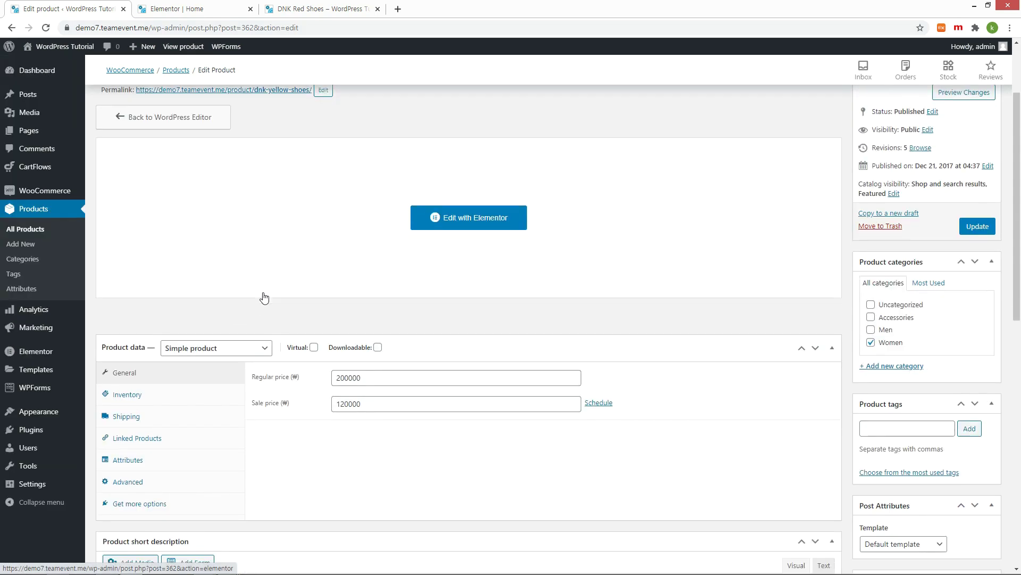
pyautogui.scroll(-3, 265, 297)
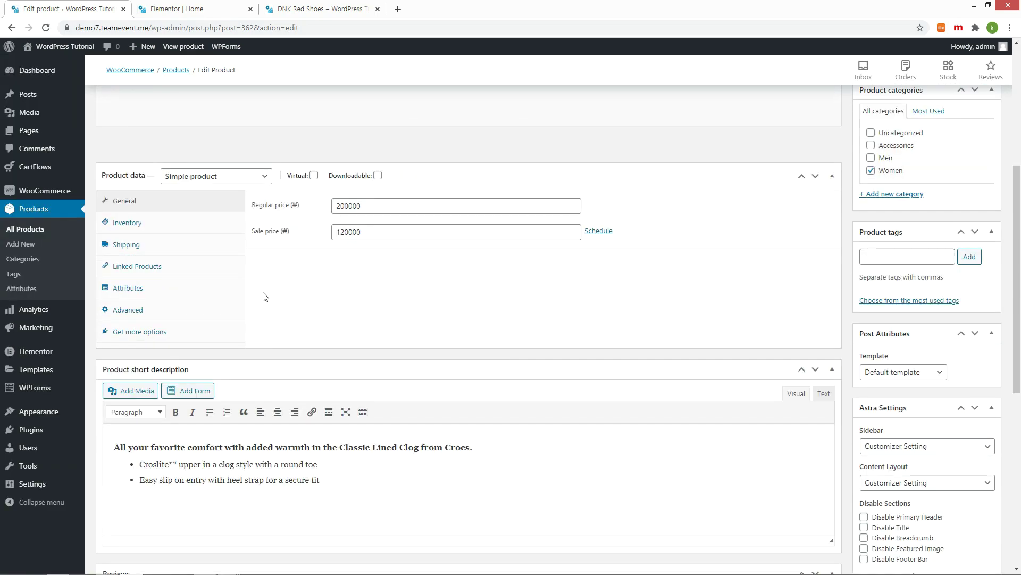
# Step: Add DNK Green, Blue and Black Shoes as upsells via a 'shoe' search
pyautogui.click(174, 270)
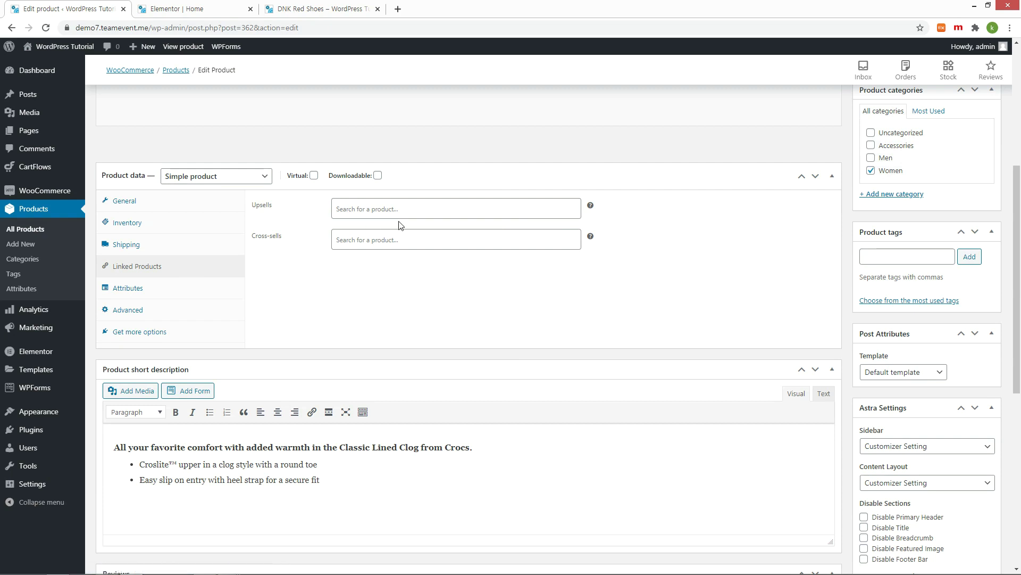
pyautogui.click(419, 210)
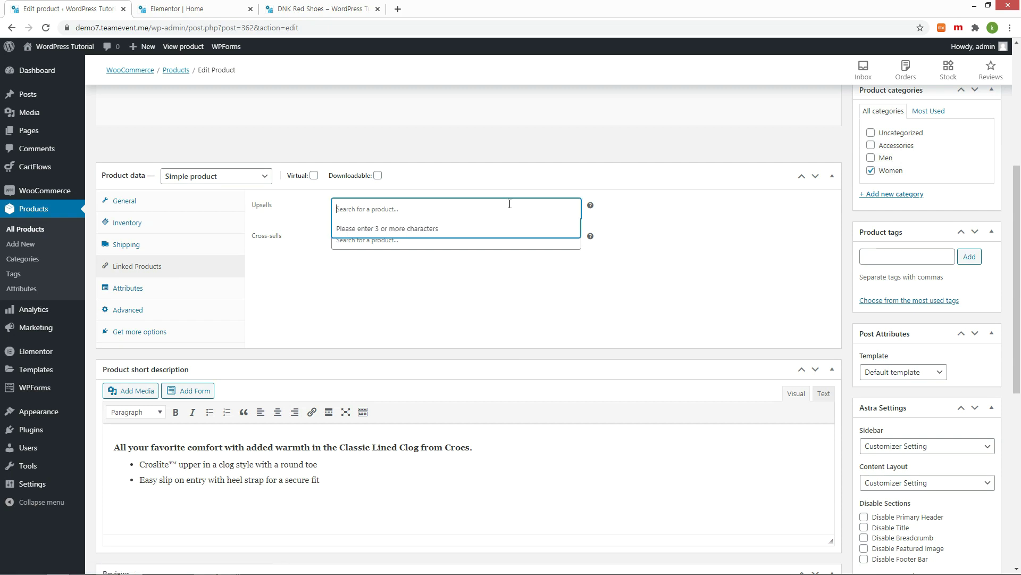
pyautogui.write('sho')
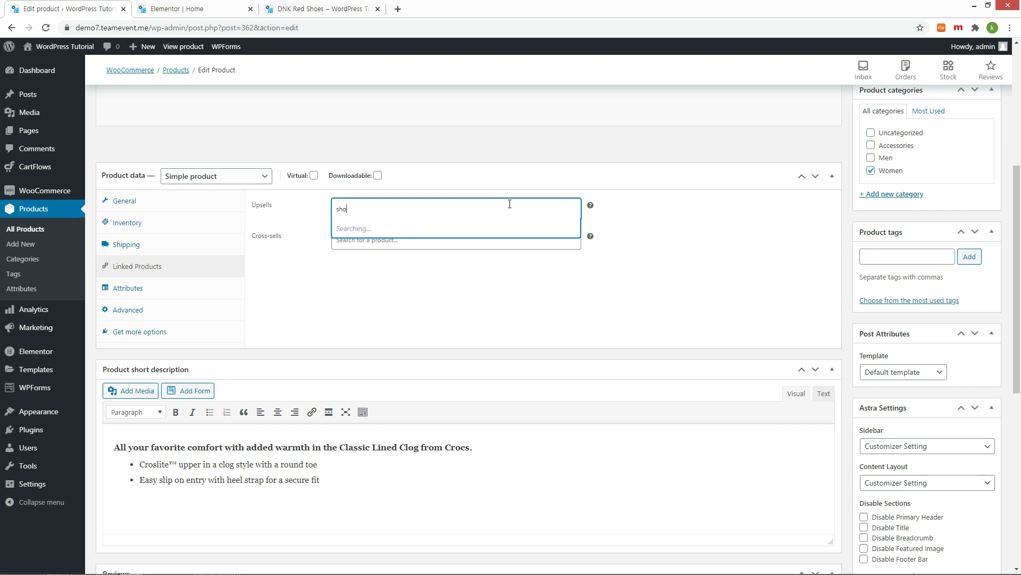
pyautogui.write('e')
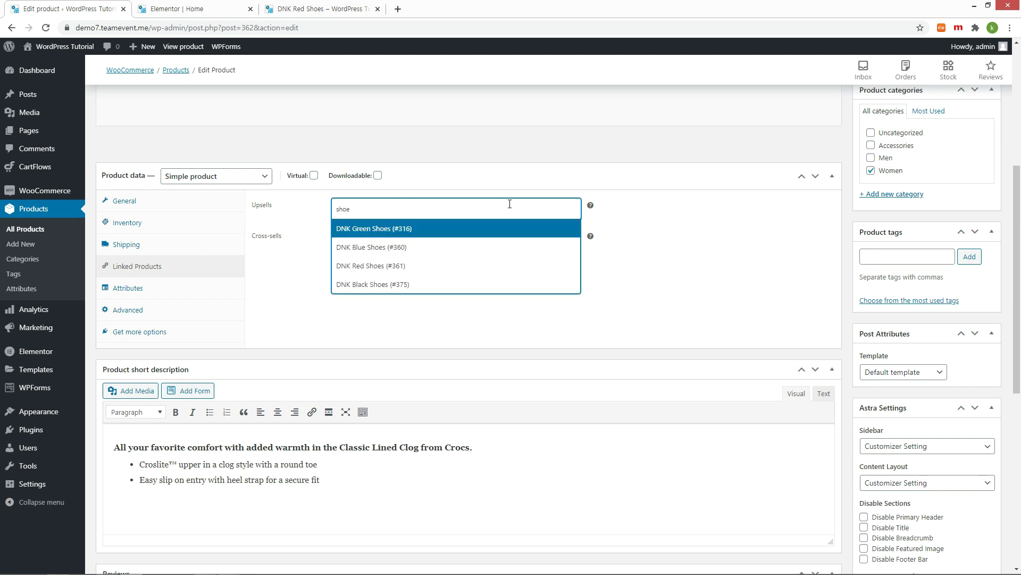
pyautogui.click(450, 235)
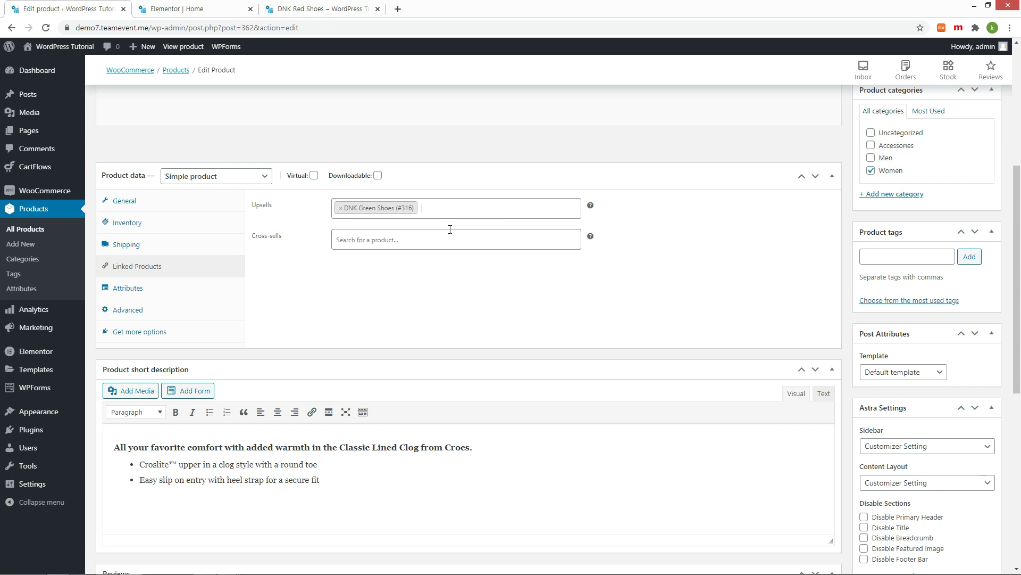
pyautogui.click(451, 208)
pyautogui.click(450, 247)
pyautogui.click(522, 228)
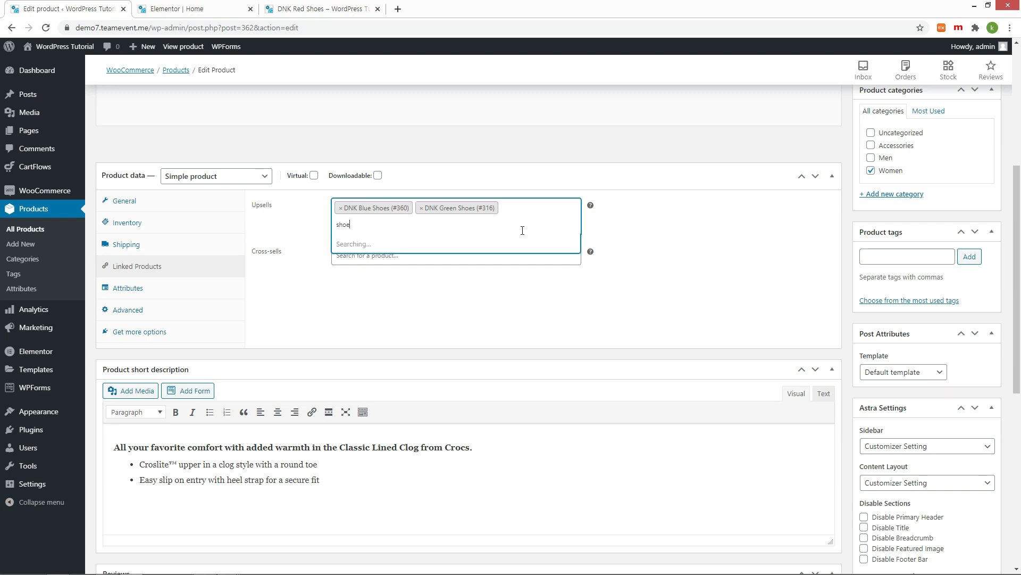
pyautogui.click(408, 300)
# Step: Add Basic Gray Jeans as an upsell via a 'jean' search and update the product
pyautogui.click(508, 220)
pyautogui.click(463, 222)
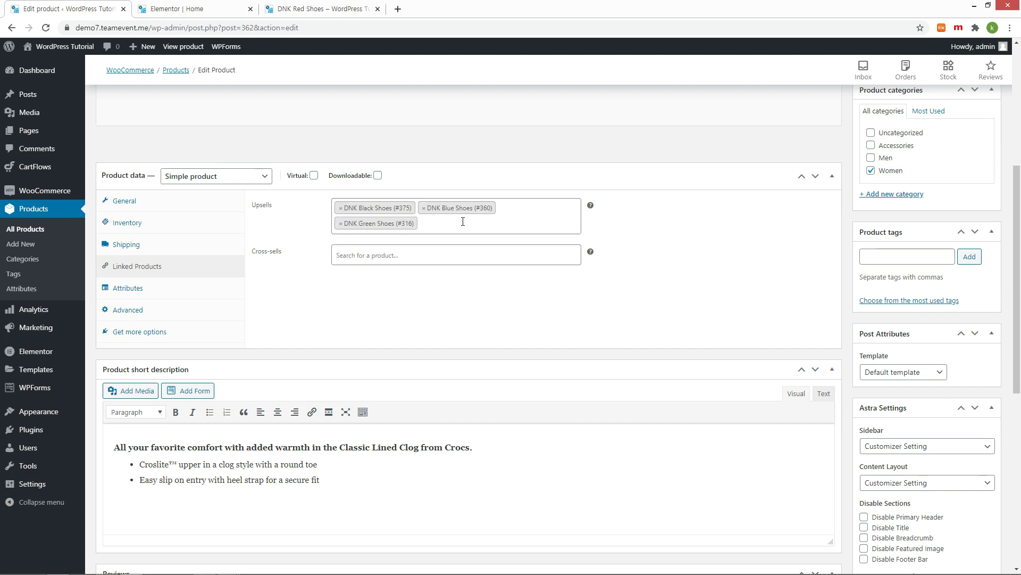
pyautogui.click(463, 221)
pyautogui.write('jean')
pyautogui.click(404, 264)
pyautogui.scroll(3, 458, 266)
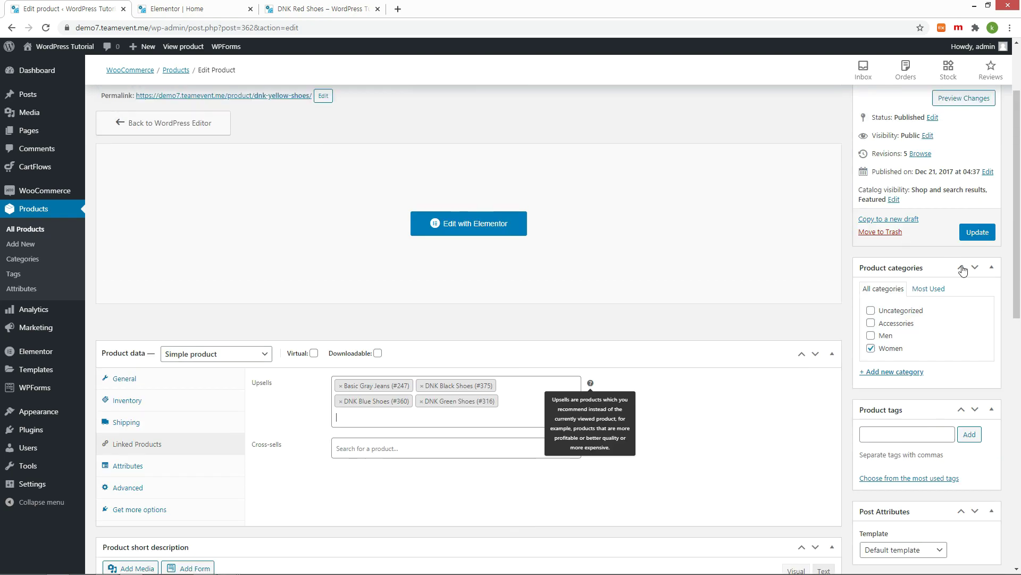
pyautogui.click(978, 232)
pyautogui.click(322, 8)
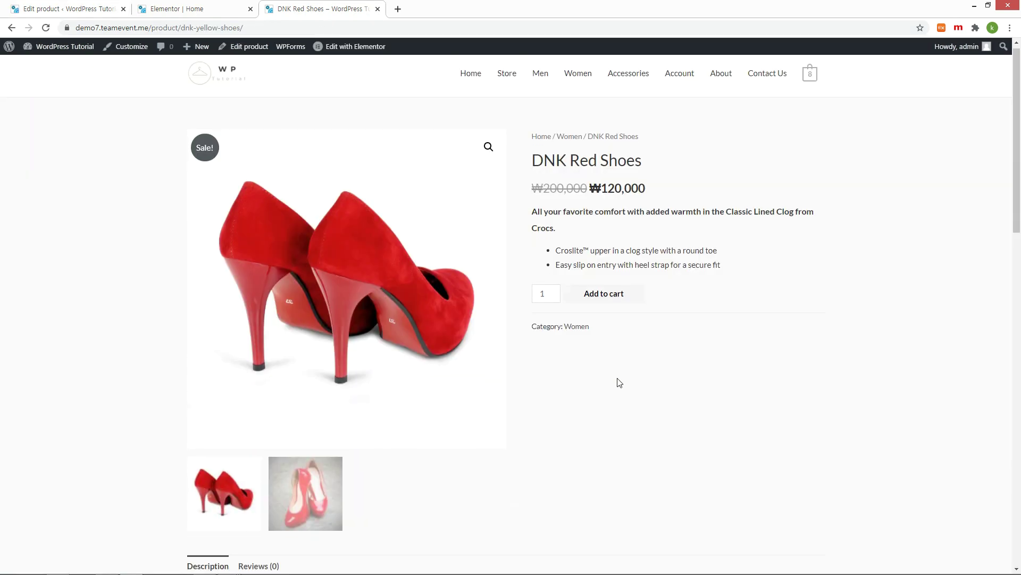
# Step: Check the four upsells under 'You may also like…' on the DNK Red Shoes page
pyautogui.scroll(-5, 618, 383)
pyautogui.scroll(-6, 617, 362)
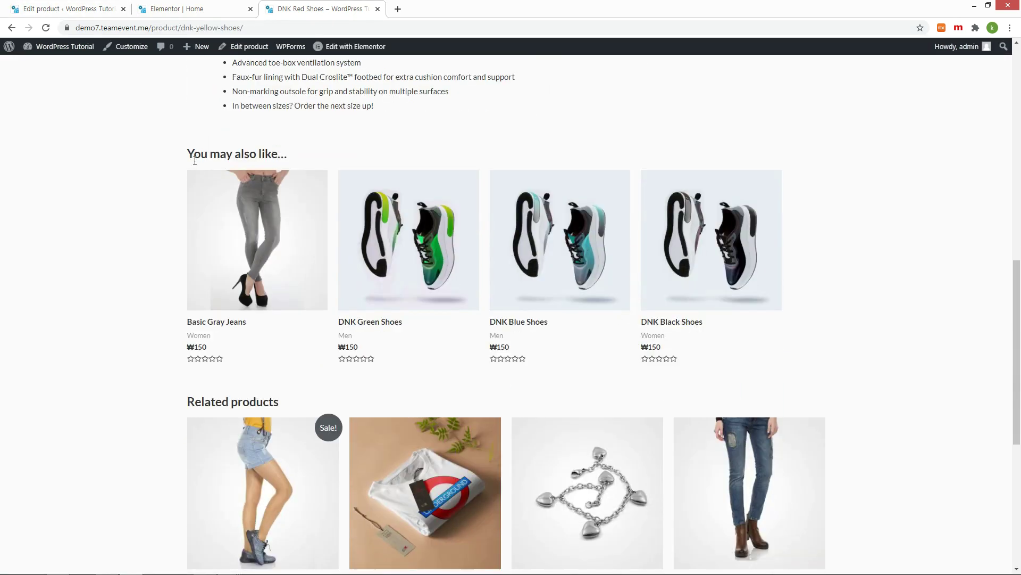
pyautogui.moveTo(190, 153); pyautogui.dragTo(293, 168)
pyautogui.click(399, 137)
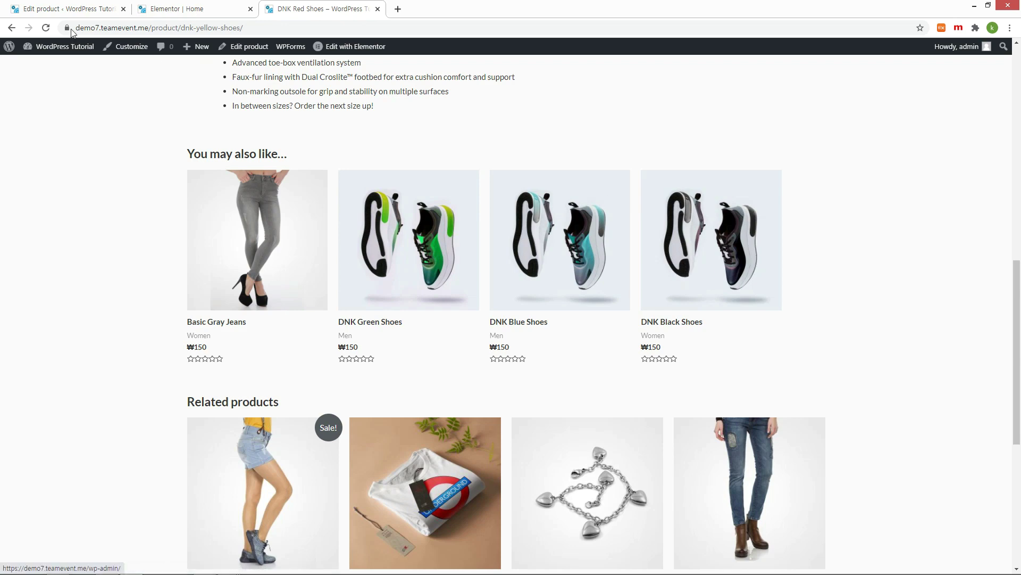
pyautogui.click(63, 11)
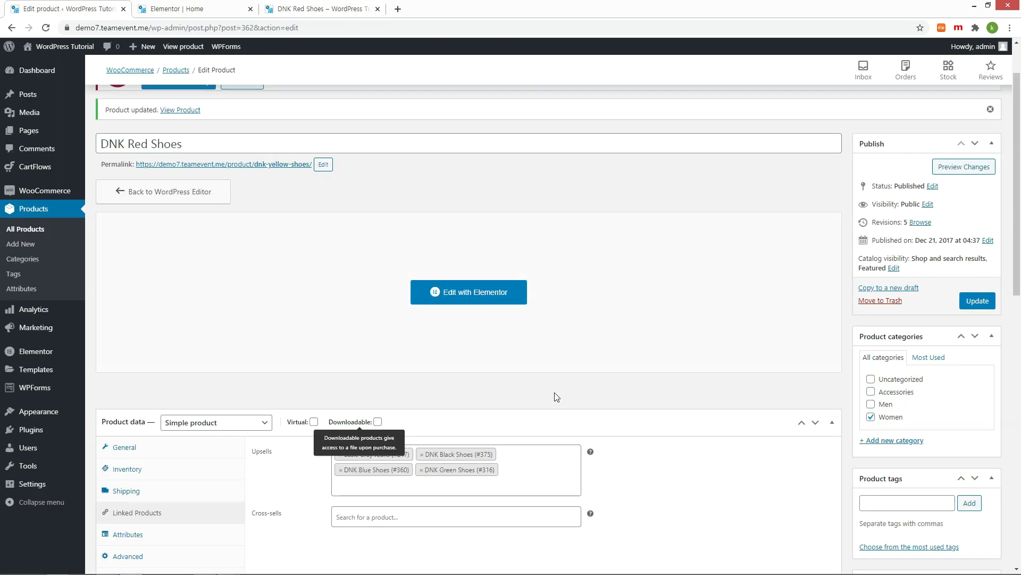
# Step: Add Blue Denim Jeans and Faint Washed Denim Blue Jeans as cross-sells via a 'jean' search
pyautogui.scroll(-3, 555, 393)
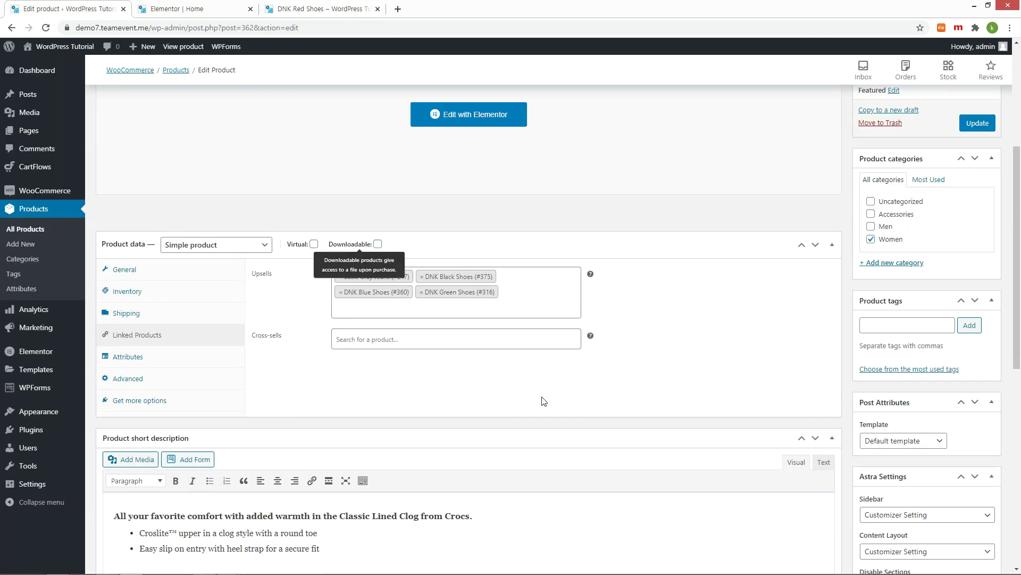
pyautogui.click(407, 344)
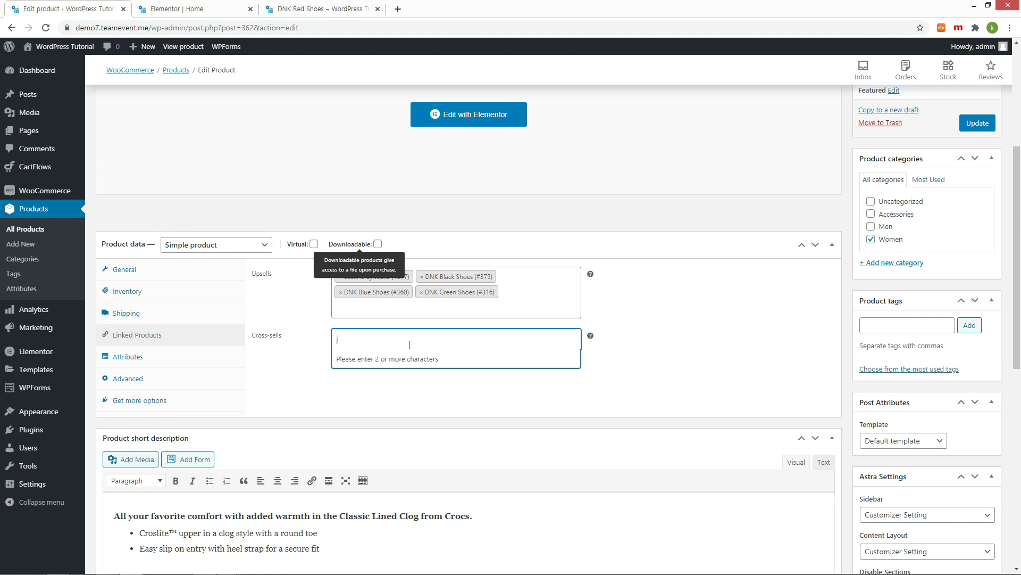
pyautogui.write('jean')
pyautogui.click(378, 405)
pyautogui.click(415, 392)
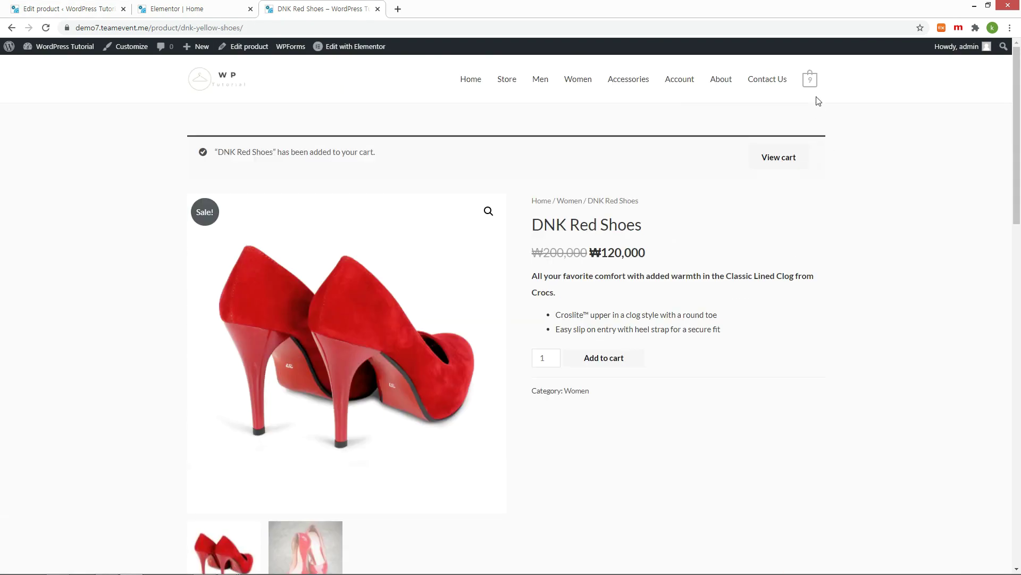
# Step: View the cart page and check its 'You may be interested in…' section
pyautogui.moveTo(809, 80)
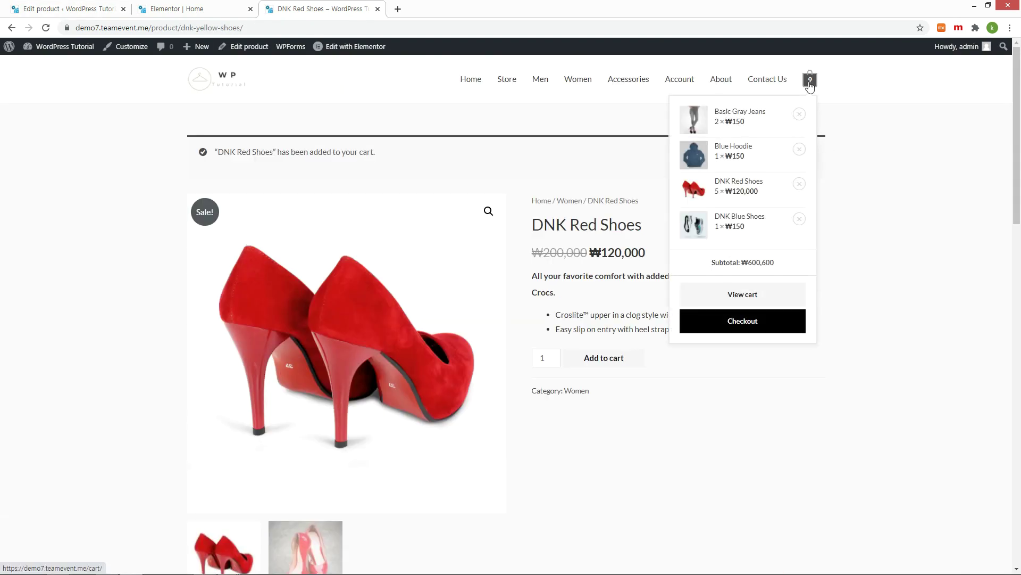
pyautogui.click(739, 298)
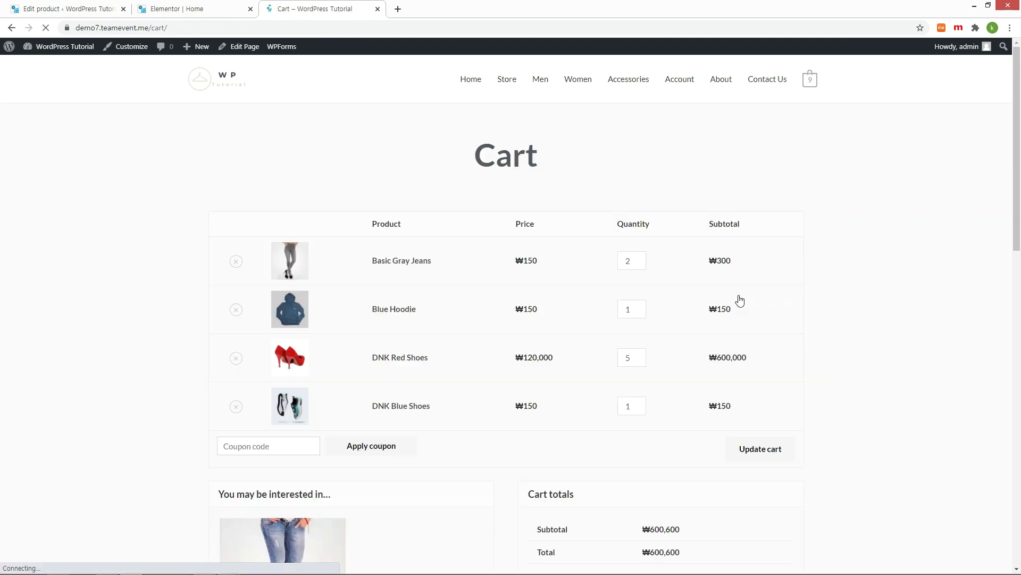
pyautogui.scroll(-3, 808, 312)
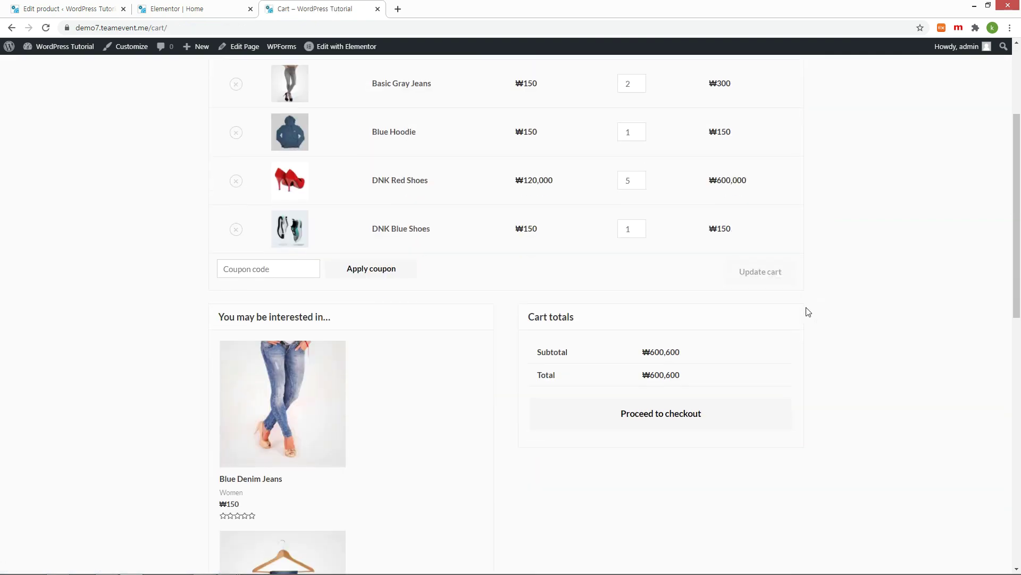
pyautogui.scroll(-8, 808, 311)
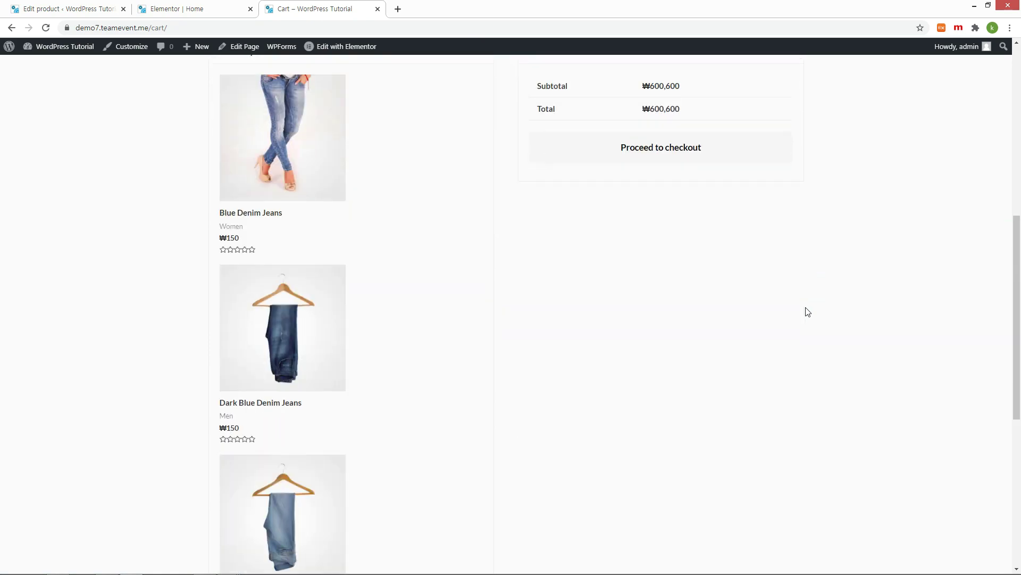
pyautogui.scroll(3, 808, 312)
pyautogui.scroll(3, 809, 312)
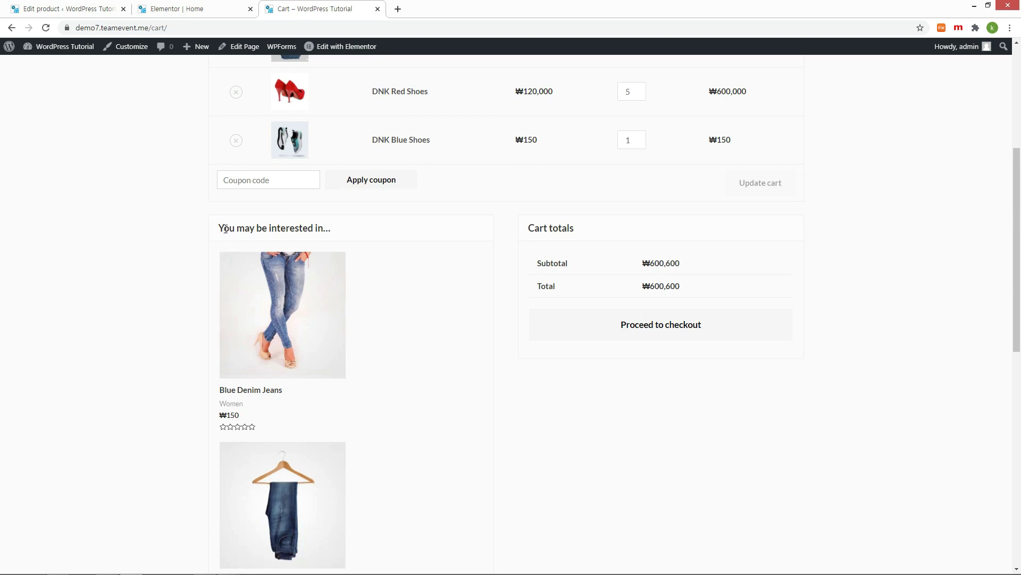
pyautogui.moveTo(226, 227); pyautogui.dragTo(331, 238)
pyautogui.click(374, 234)
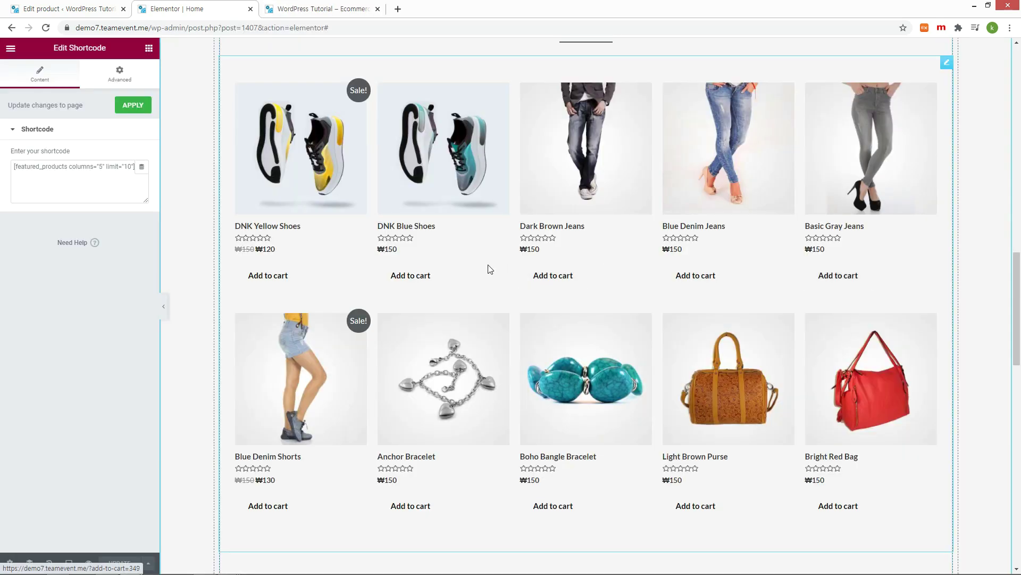
# Step: Set the Limited Time Offer banner section's background image to the man-in-white-T-shirt photo
pyautogui.scroll(2, 468, 265)
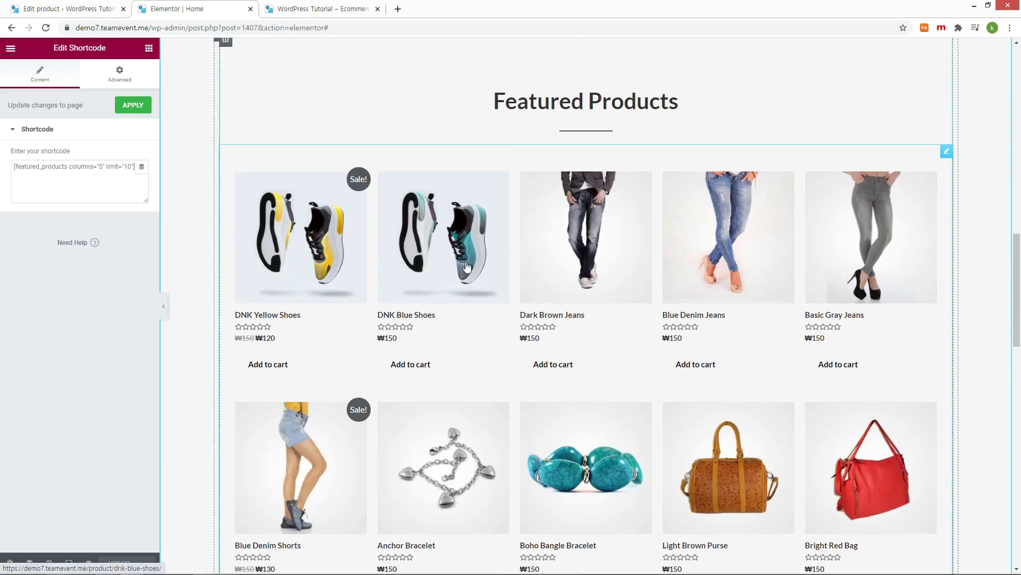
pyautogui.scroll(-3, 467, 266)
pyautogui.scroll(-4, 467, 266)
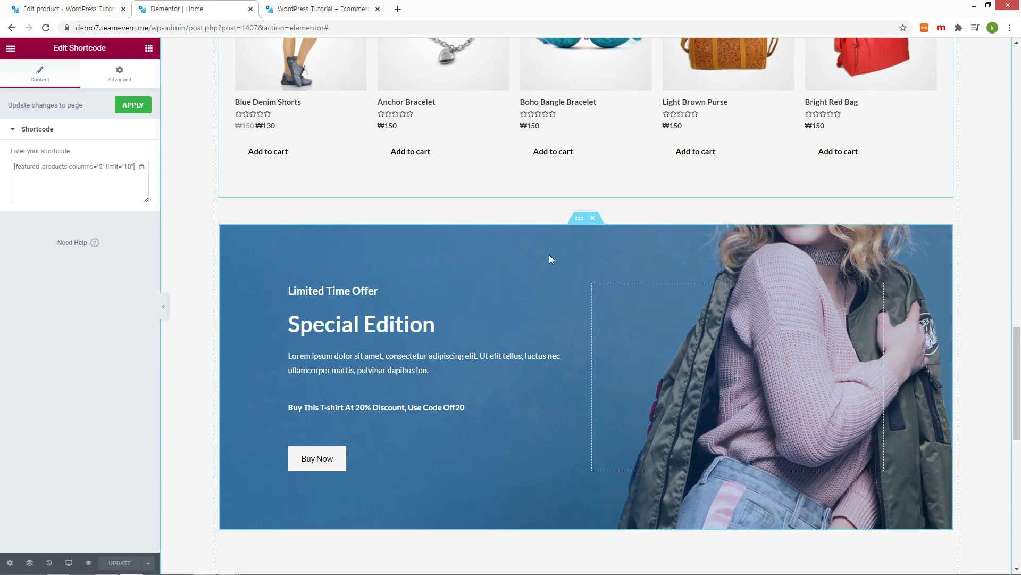
pyautogui.click(580, 219)
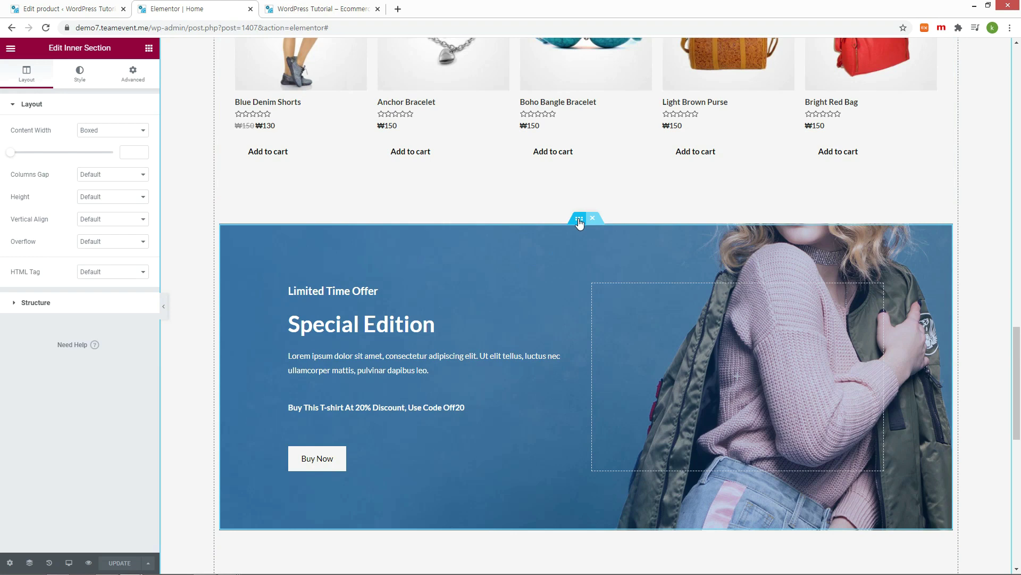
pyautogui.click(80, 75)
pyautogui.moveTo(93, 243)
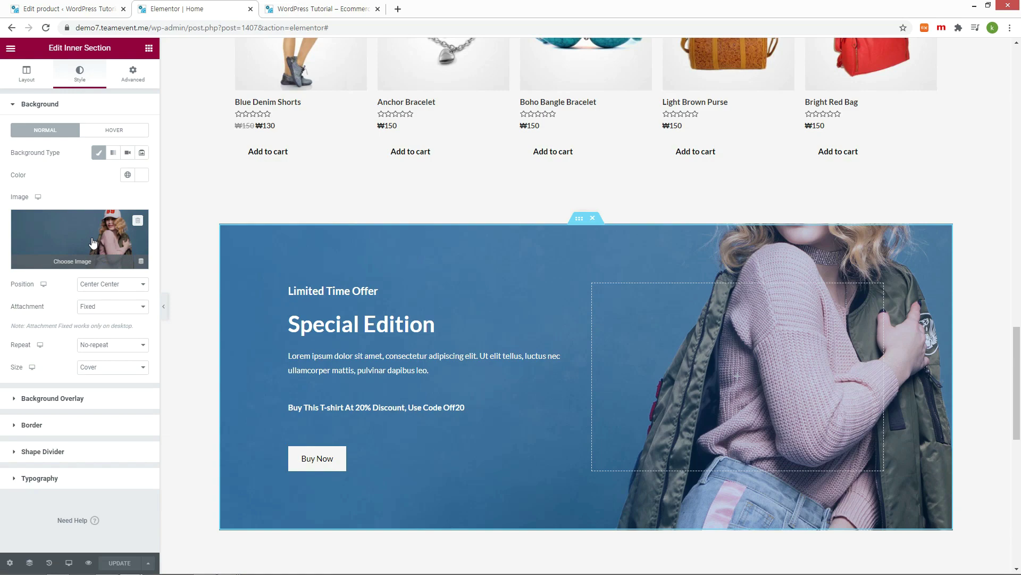
pyautogui.click(72, 263)
pyautogui.click(392, 468)
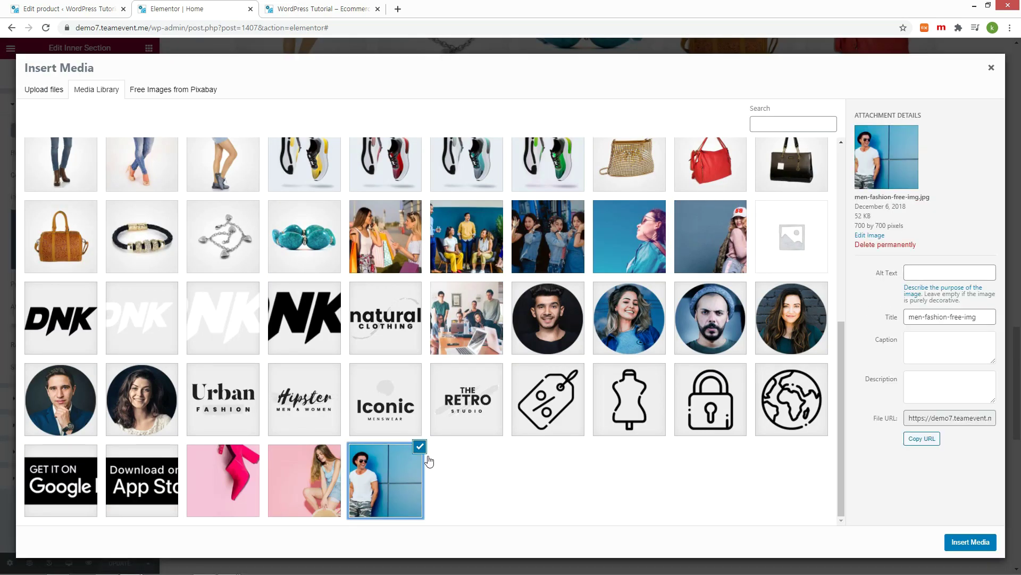
pyautogui.click(956, 545)
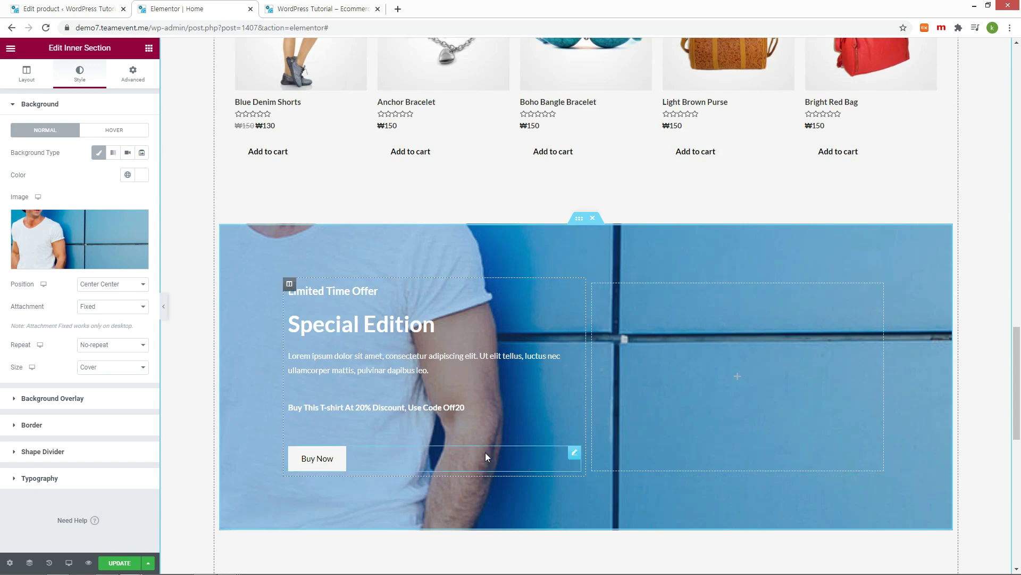
pyautogui.click(468, 373)
# Step: Replace the banner's Lorem ipsum paragraph with the pasted product description
pyautogui.moveTo(83, 258); pyautogui.dragTo(22, 196)
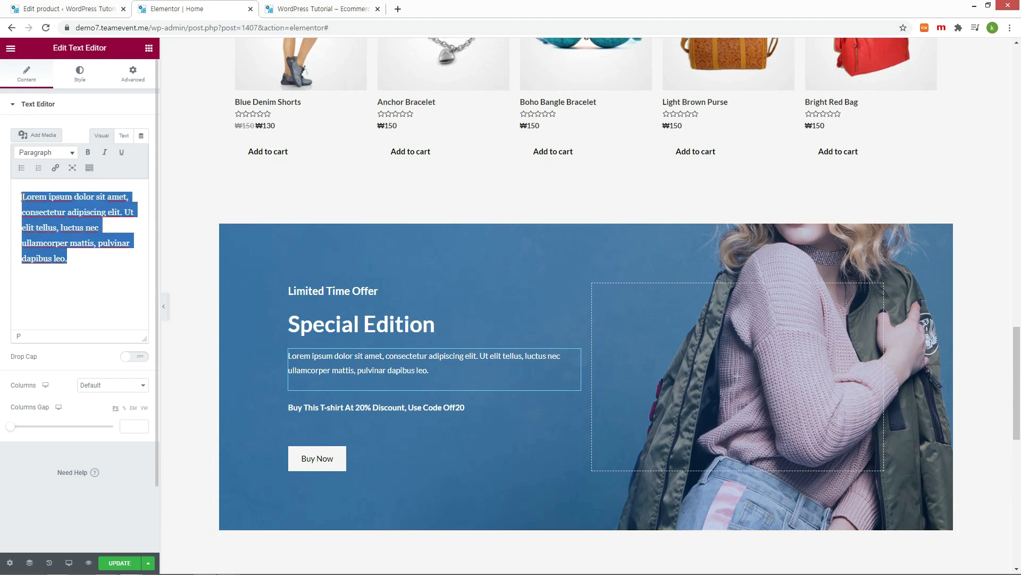
pyautogui.write('Timeless and elegant, this design is ideal for any occasion and makes a great gift. Mix and match with other Pretty Women jewelry pieces to express your unique style. Base Metal - Alloy.')
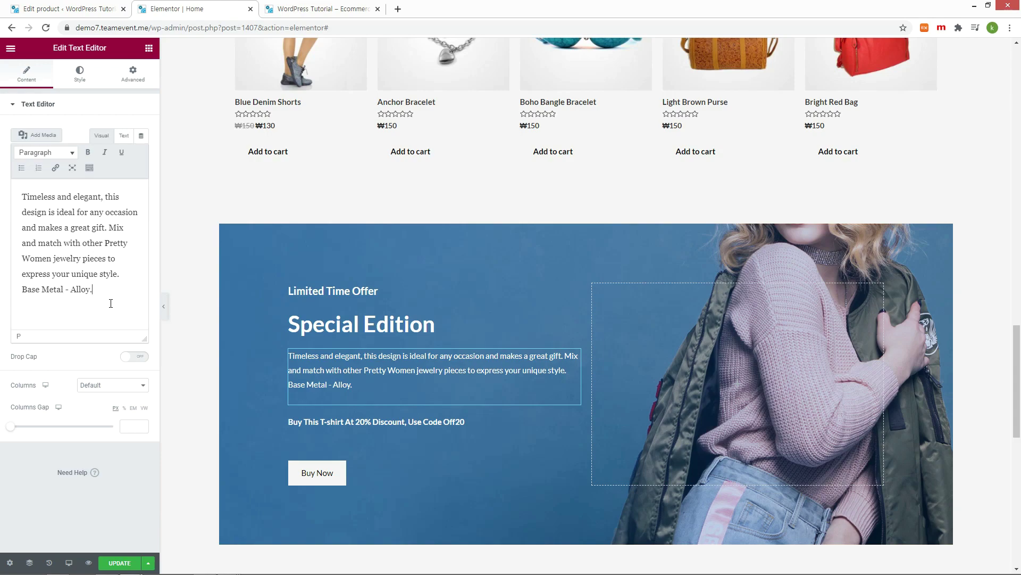
pyautogui.click(319, 9)
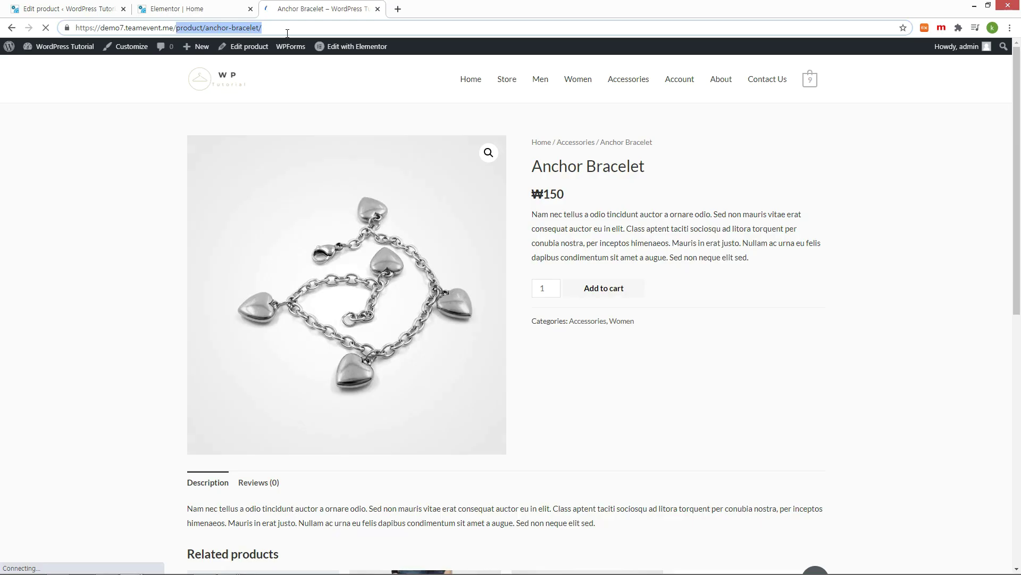
pyautogui.click(168, 10)
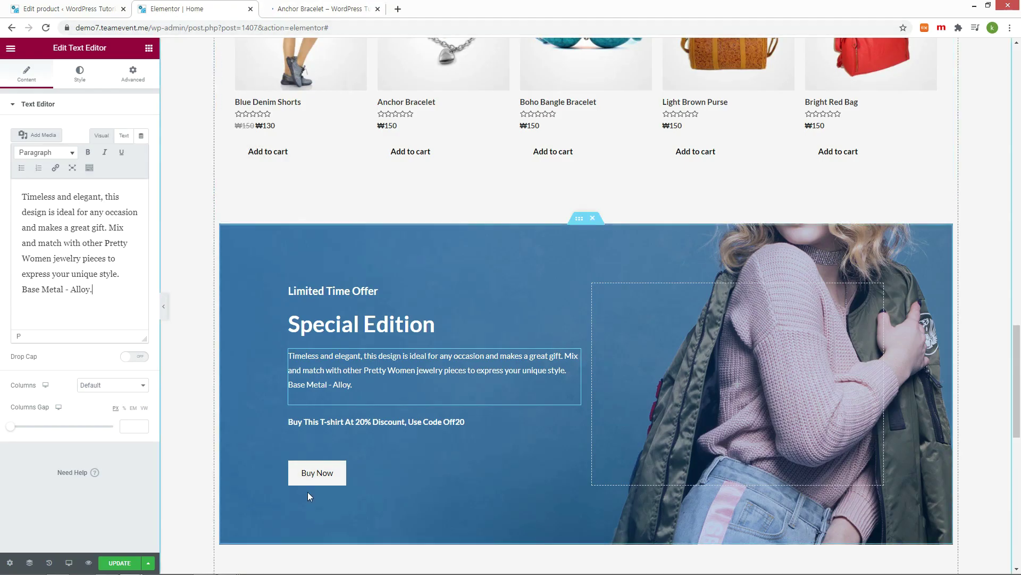
# Step: Change the Buy Now button link from checkout-page/ to /product/anchor-bracelet/ and save
pyautogui.click(315, 480)
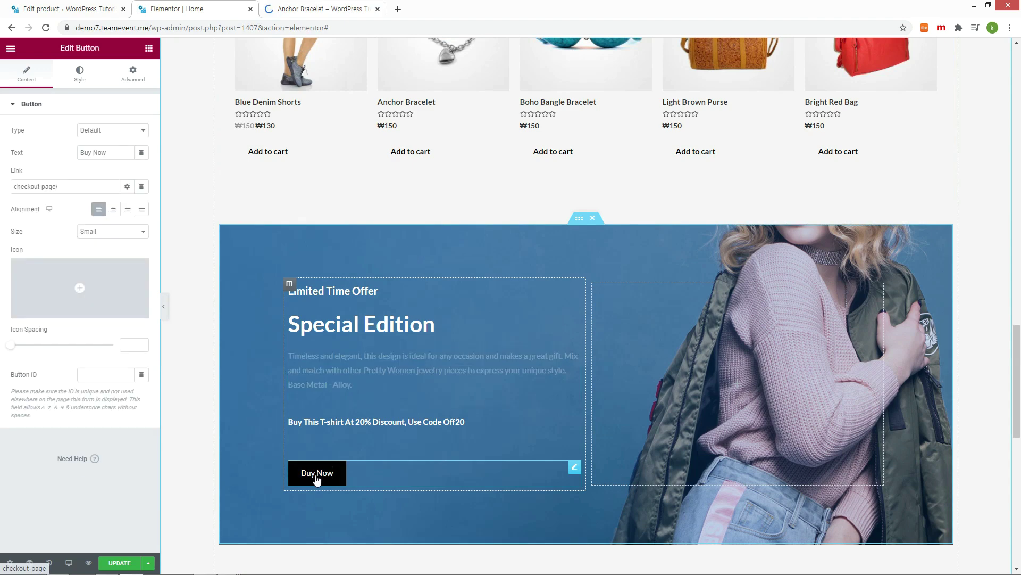
pyautogui.moveTo(59, 187); pyautogui.dragTo(13, 205)
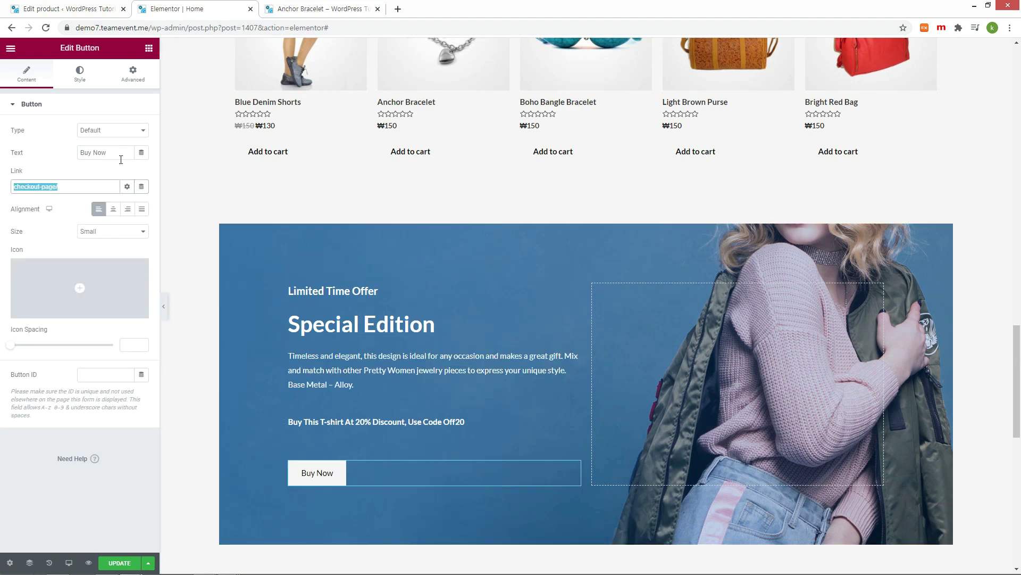
pyautogui.press('BackSpace')
pyautogui.write('/product/anchor-bracelet/')
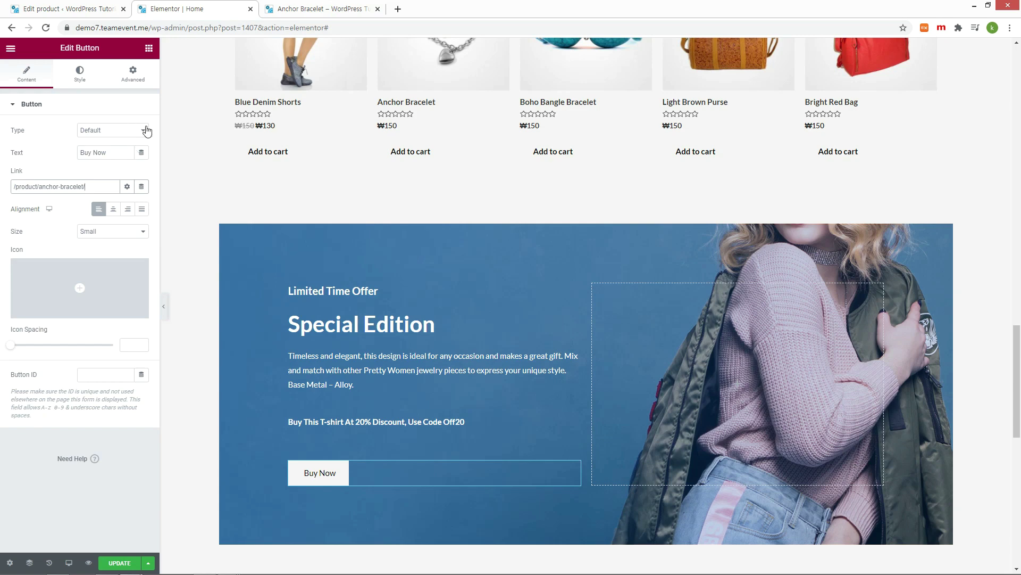
pyautogui.click(124, 564)
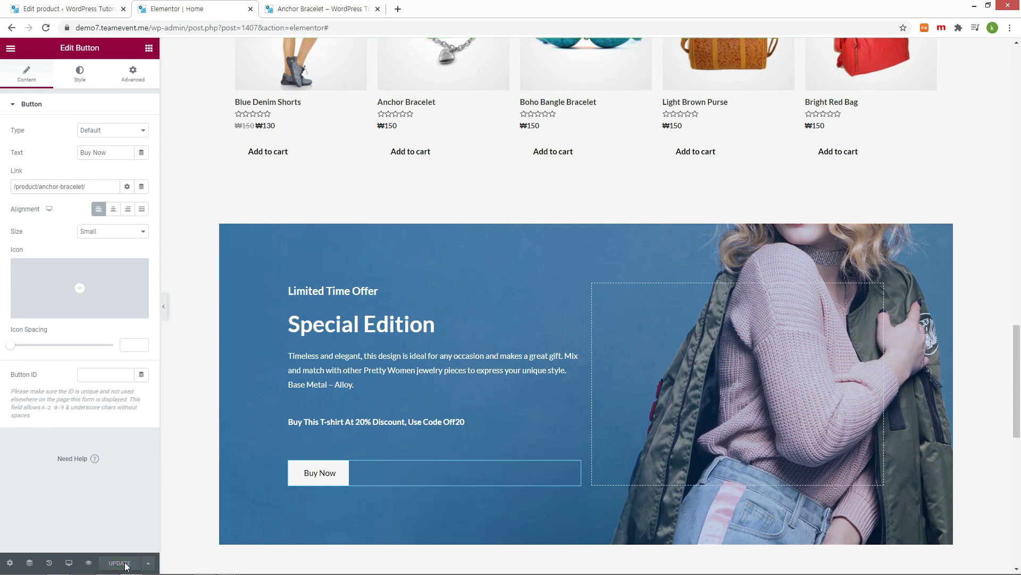
# Step: Load the site homepage in the Anchor Bracelet tab
pyautogui.click(307, 11)
pyautogui.press('BackSpace')
pyautogui.press('Return')
pyautogui.scroll(-20, 405, 236)
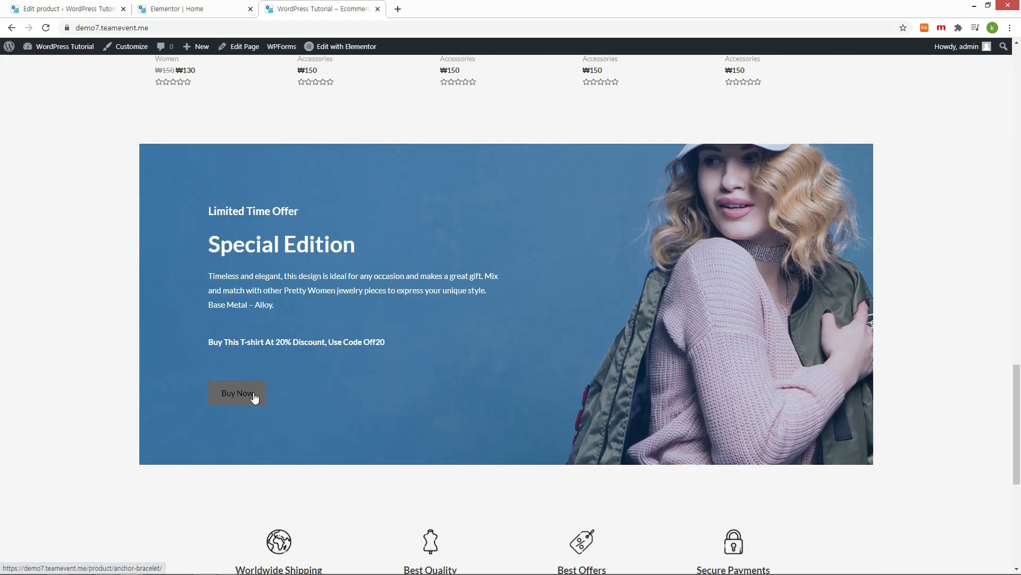
# Step: Test the Buy Now link live, then make its hover text colour white #FFFFFF and save
pyautogui.click(254, 395)
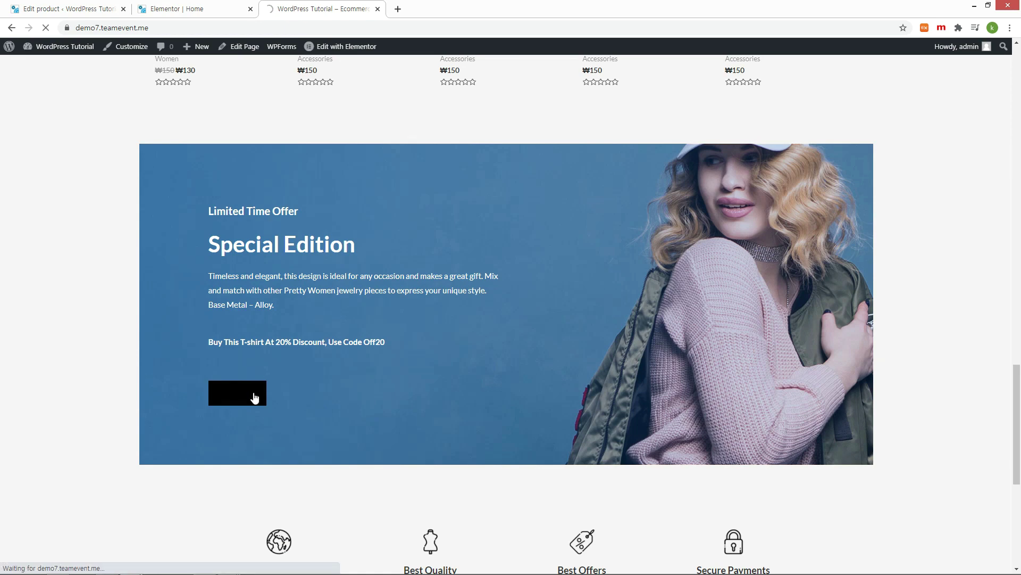
pyautogui.click(154, 12)
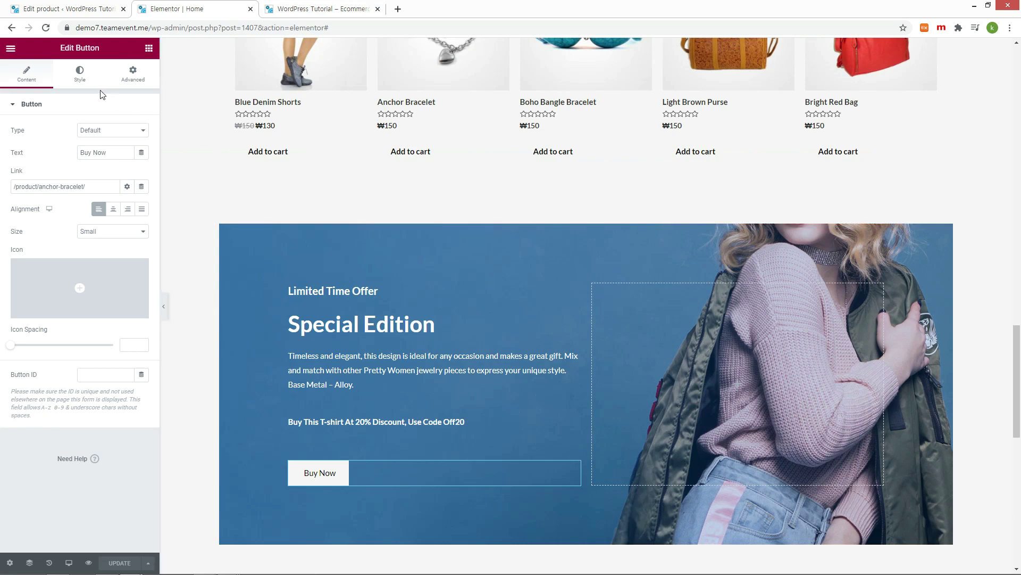
pyautogui.click(81, 80)
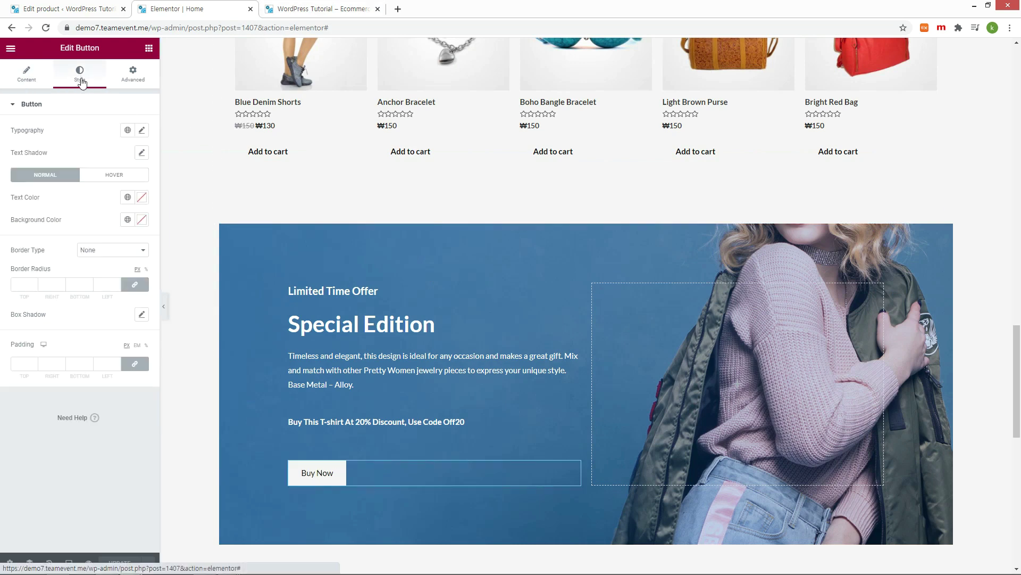
pyautogui.click(124, 180)
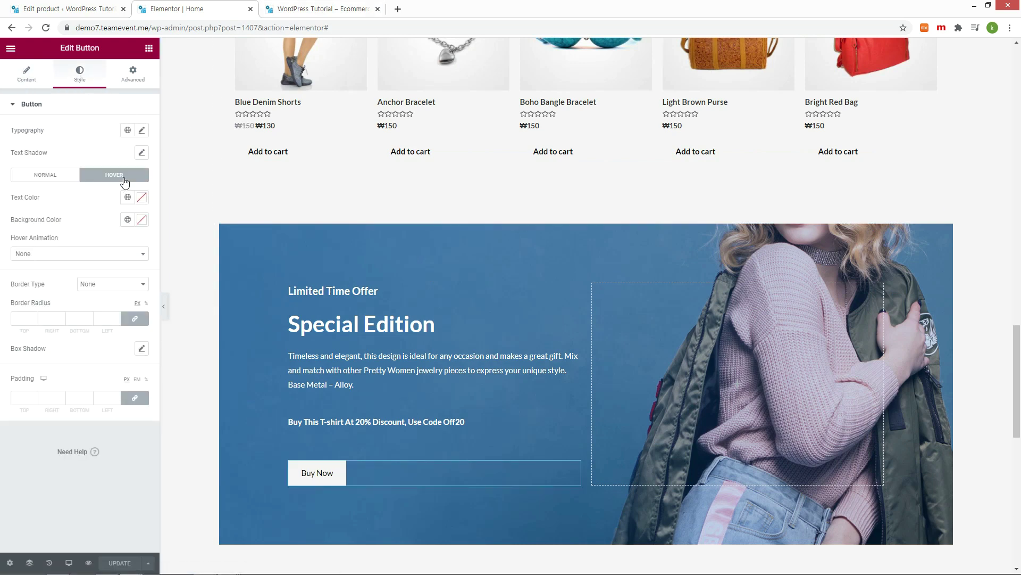
pyautogui.click(142, 198)
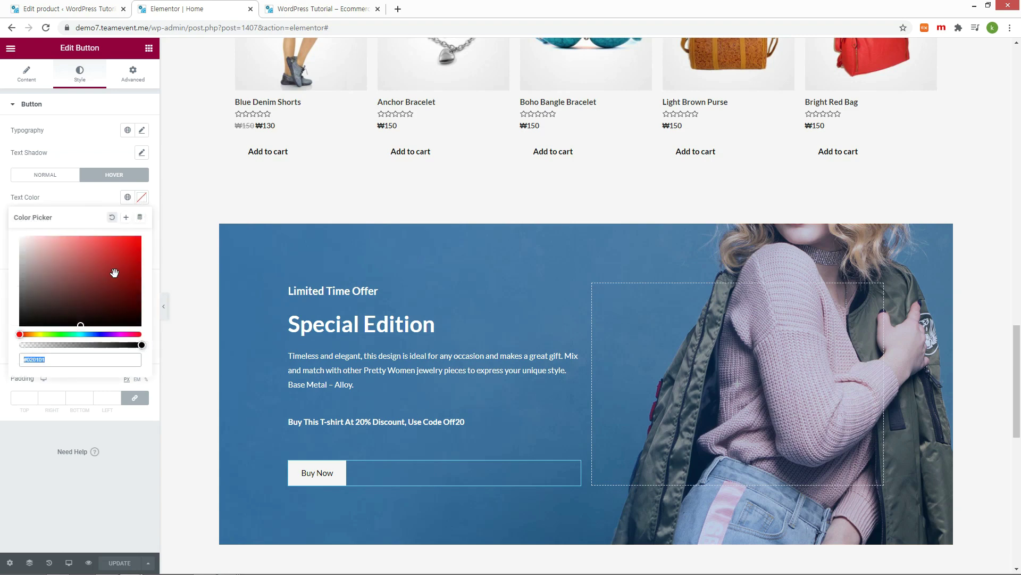
pyautogui.click(81, 325)
pyautogui.moveTo(81, 325); pyautogui.dragTo(10, 237)
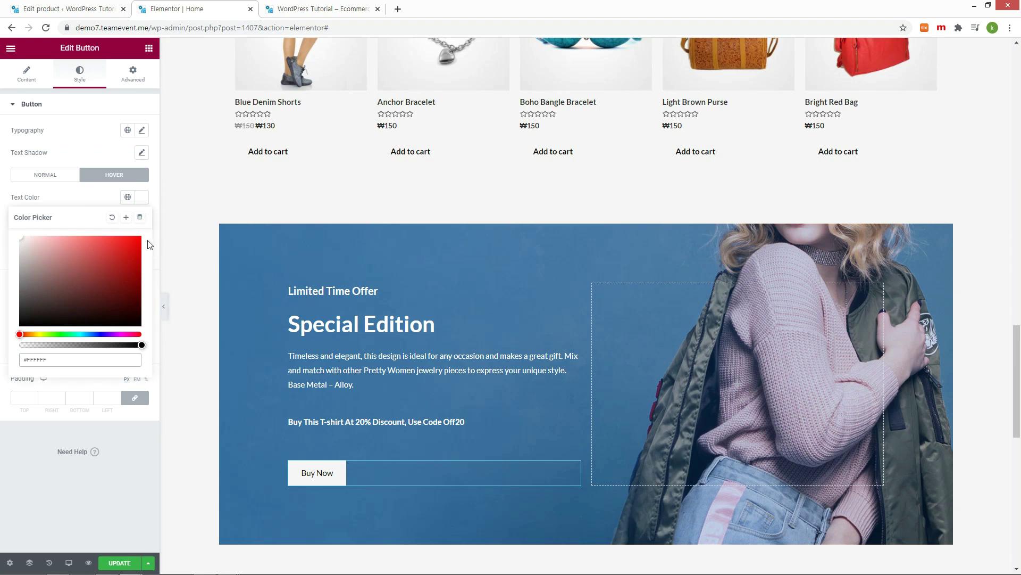
pyautogui.click(127, 560)
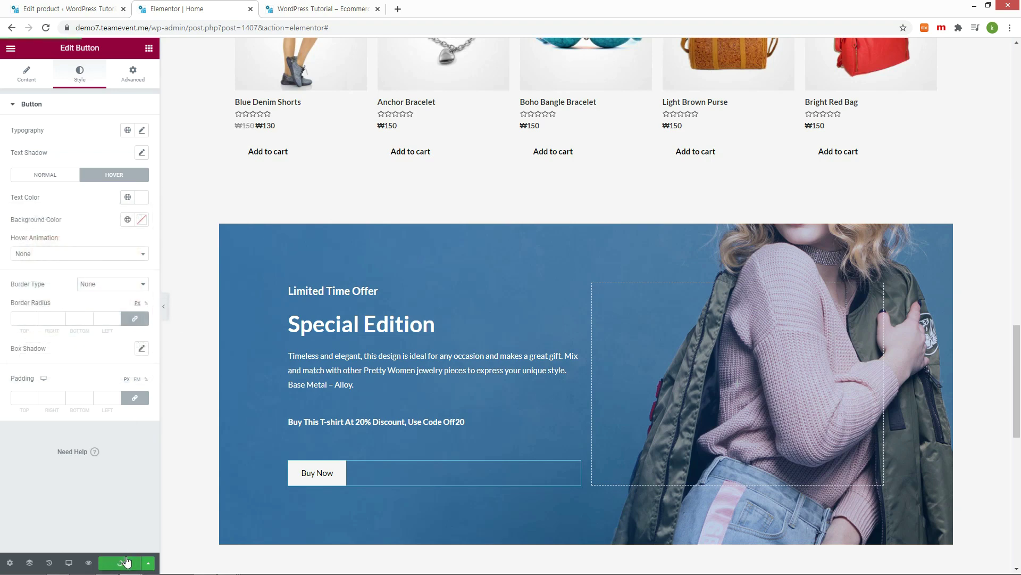
pyautogui.click(320, 8)
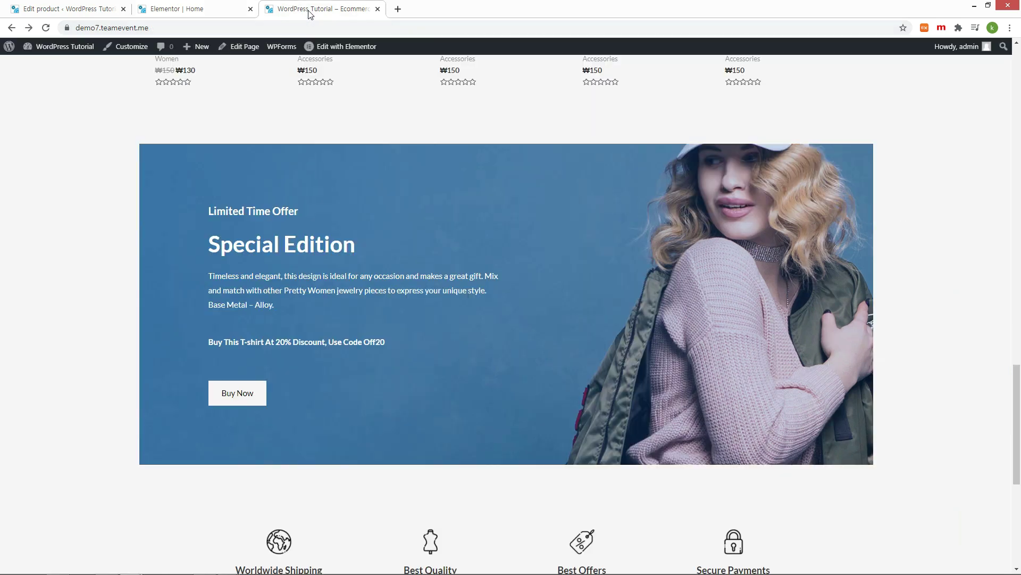
# Step: Inspect the globe icon's img source in the browser's developer tools, then return to Elementor
pyautogui.scroll(-2, 338, 285)
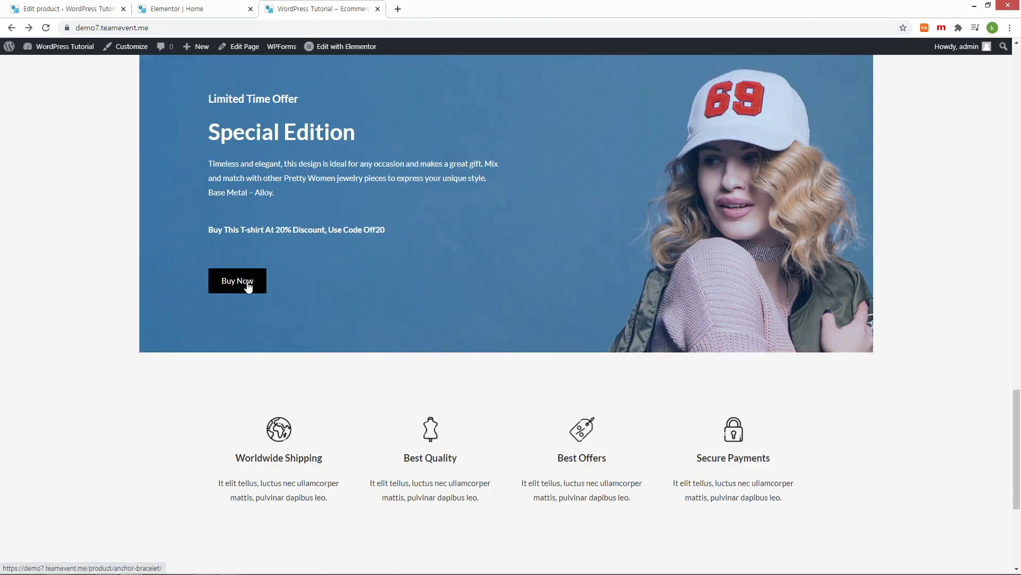
pyautogui.scroll(-5, 83, 192)
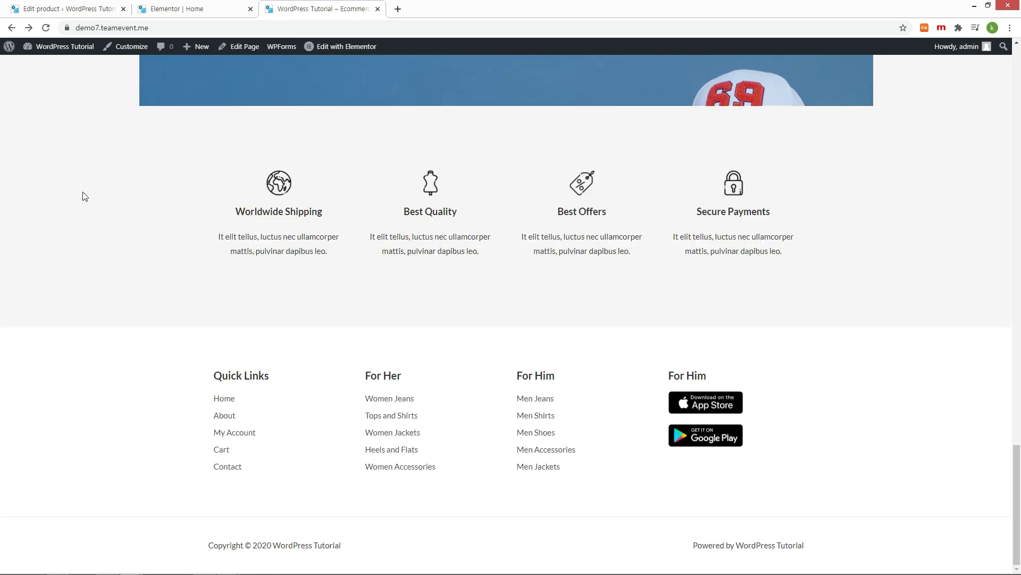
pyautogui.rightClick(283, 183)
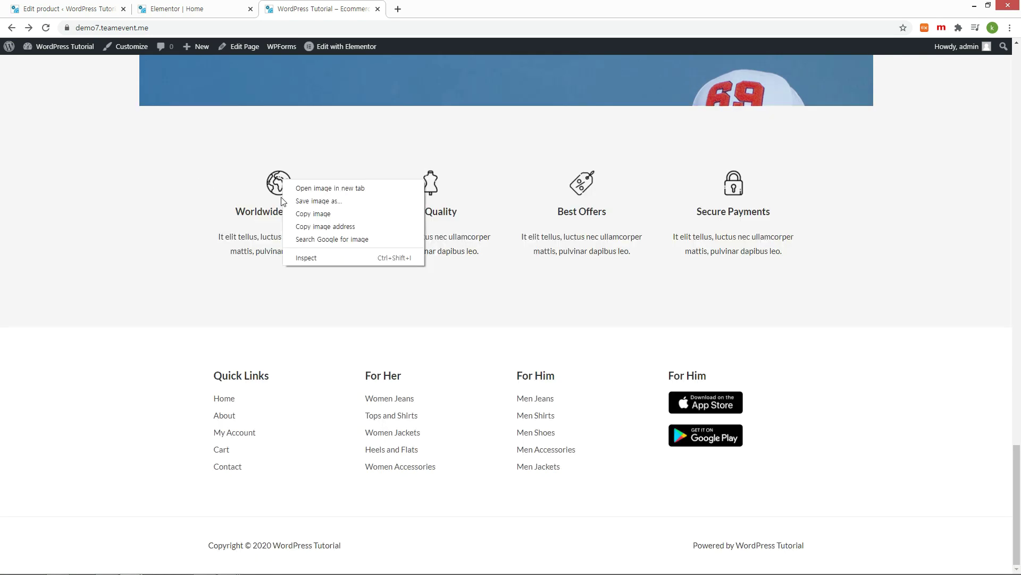
pyautogui.click(305, 258)
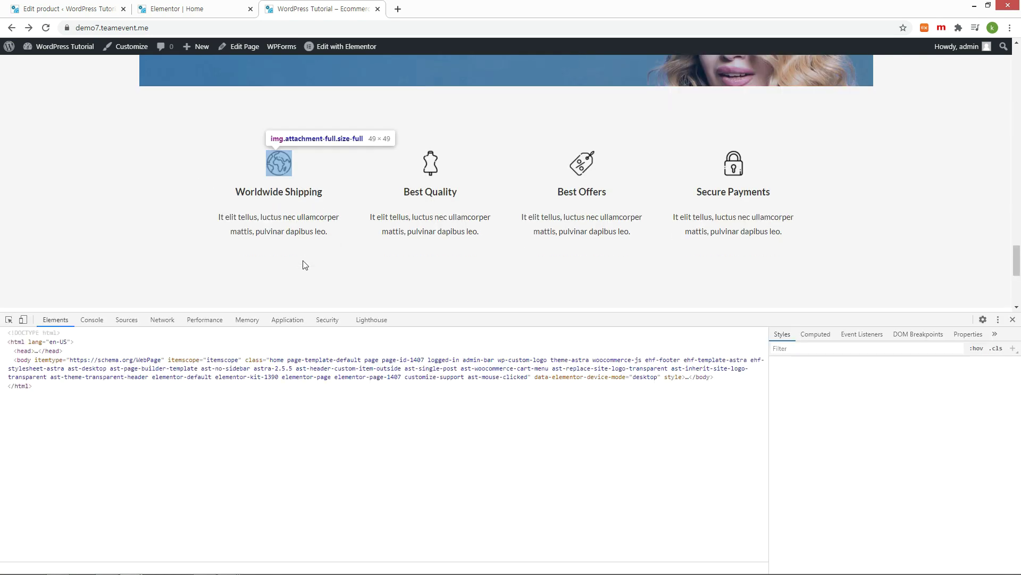
pyautogui.moveTo(338, 445)
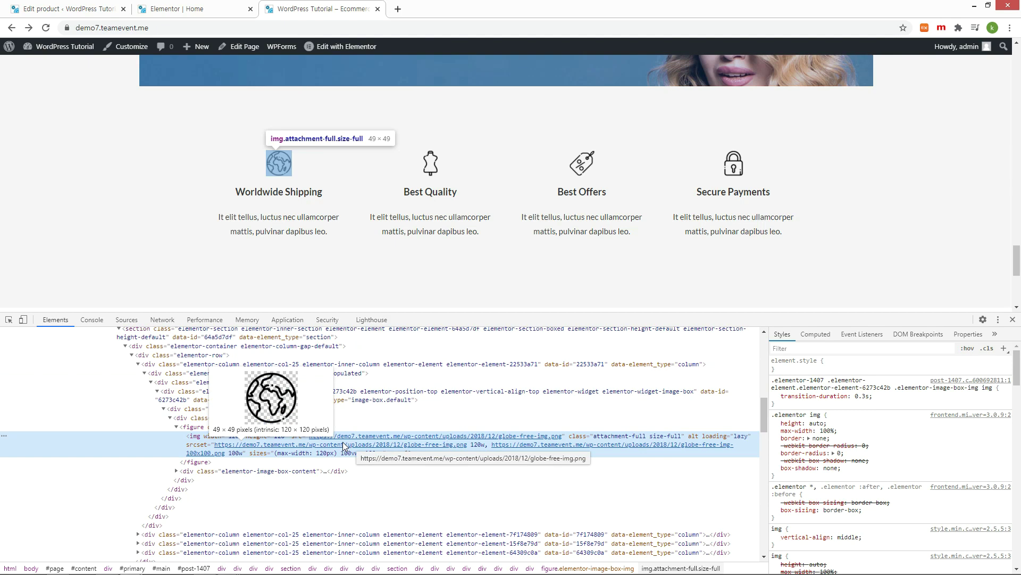
pyautogui.hotkey('ctrl', 'shift', 'Tab')
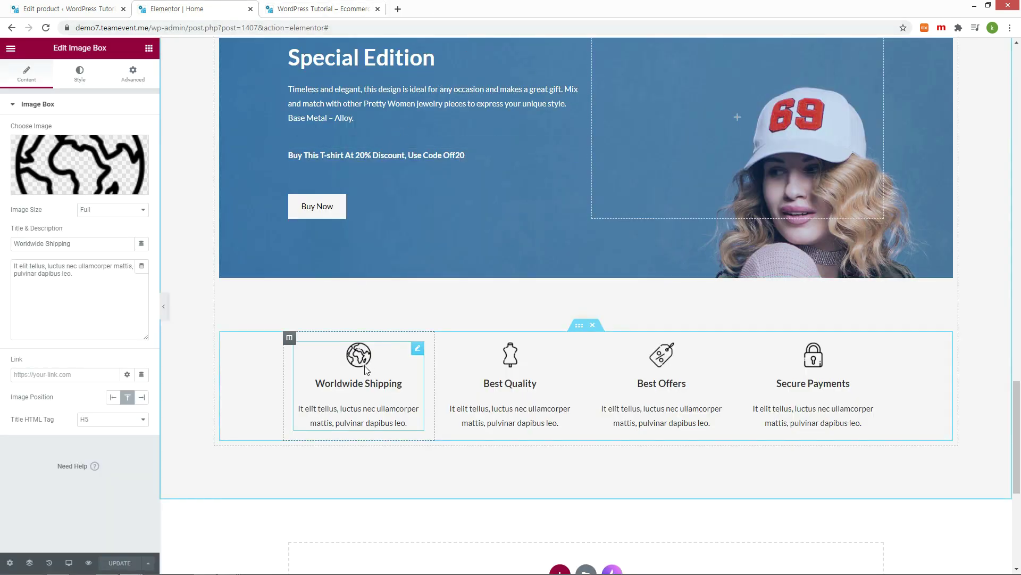
# Step: Give Worldwide Shipping the coloured globe image and Best Quality the dress image
pyautogui.moveTo(61, 189)
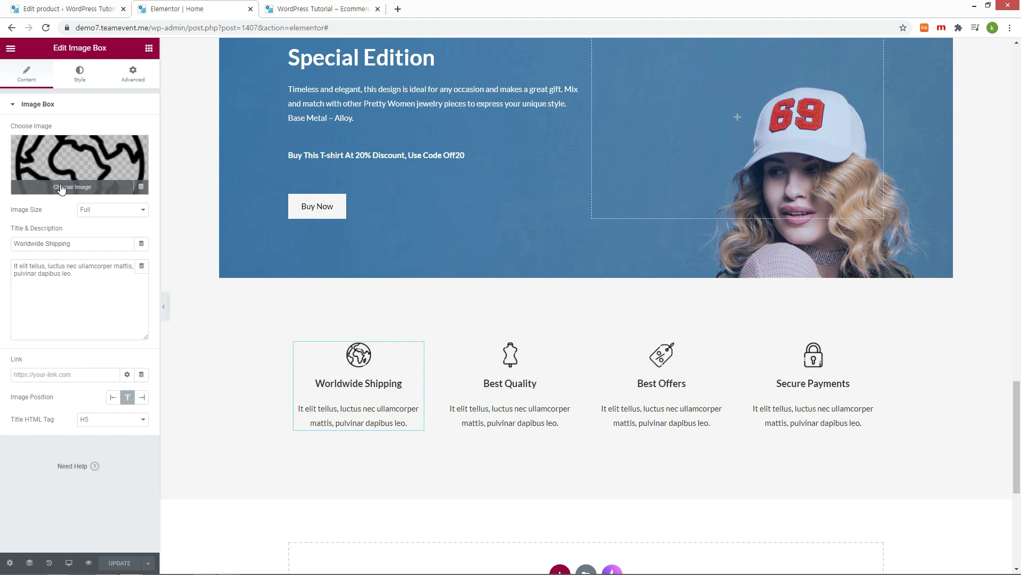
pyautogui.click(61, 187)
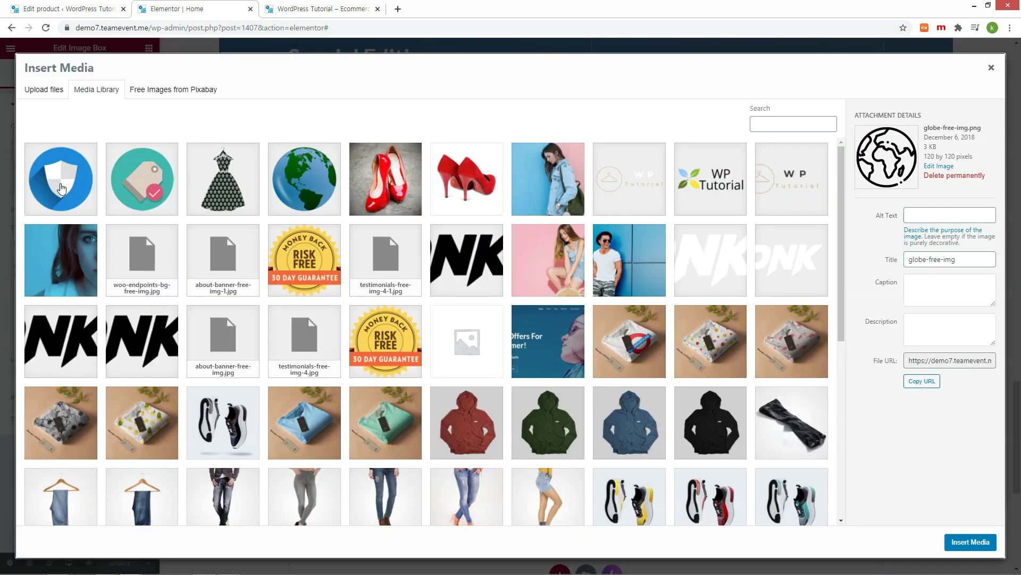
pyautogui.click(286, 182)
pyautogui.click(960, 541)
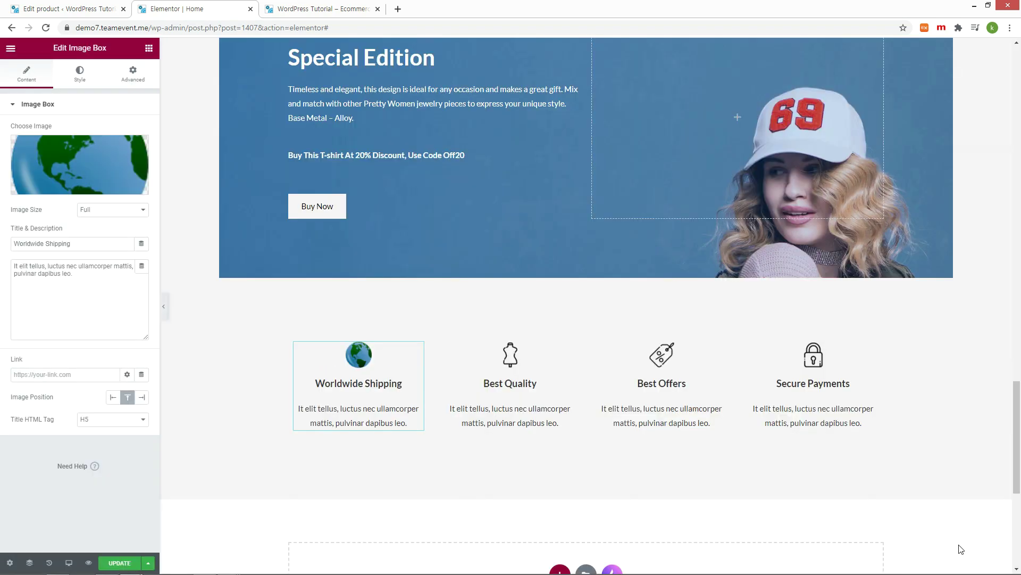
pyautogui.click(511, 389)
pyautogui.click(80, 165)
pyautogui.click(224, 155)
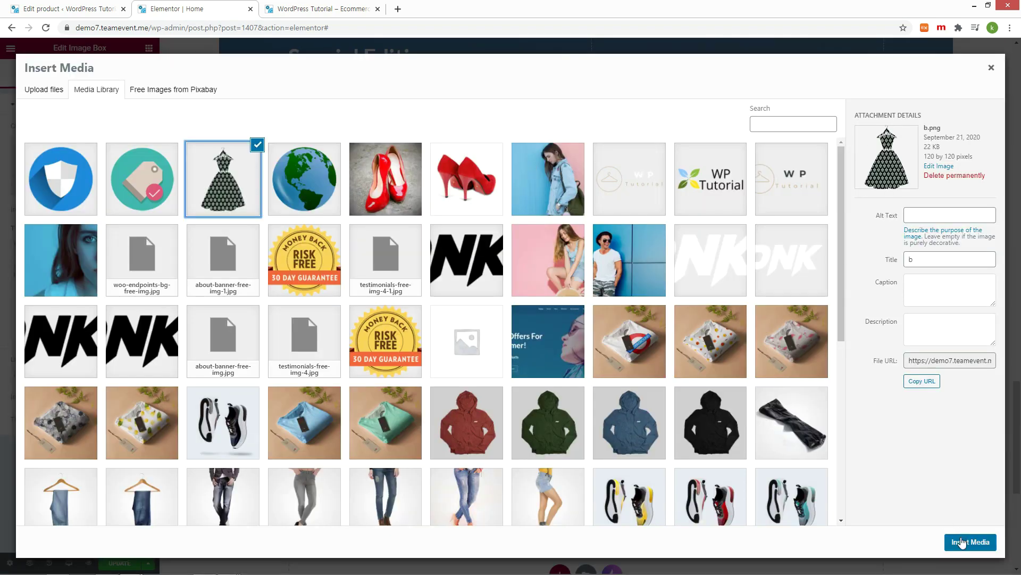
pyautogui.click(966, 538)
# Step: Give Best Offers the teal tag and Secure Payments the blue shield image, then save
pyautogui.click(662, 388)
pyautogui.click(80, 165)
pyautogui.click(144, 180)
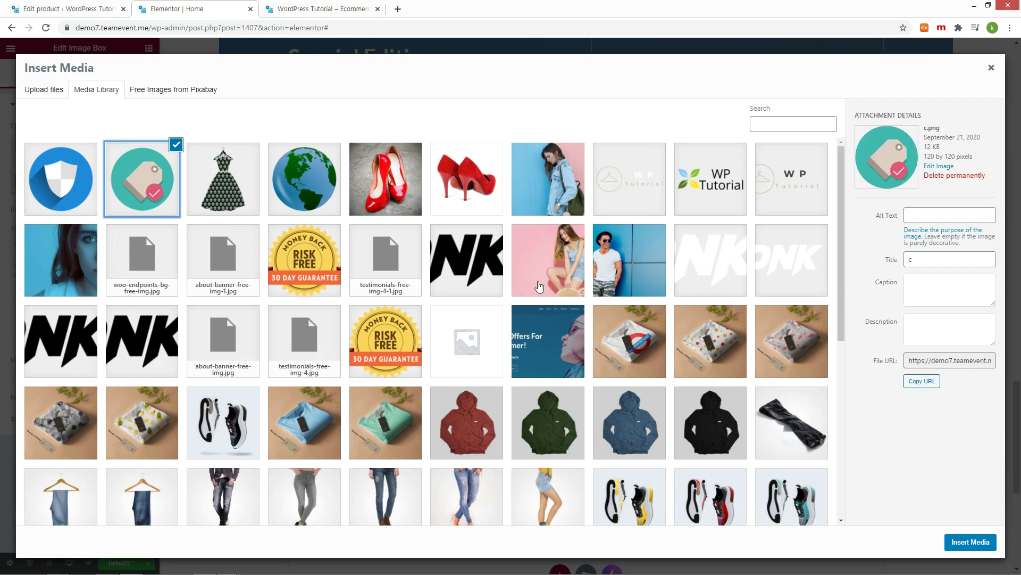
pyautogui.click(967, 538)
pyautogui.click(819, 374)
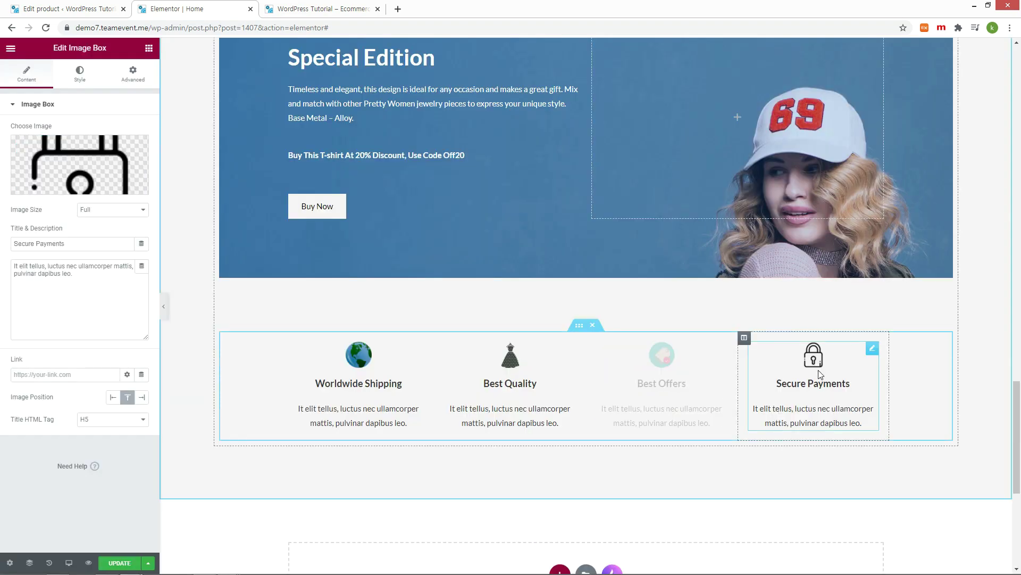
pyautogui.click(66, 191)
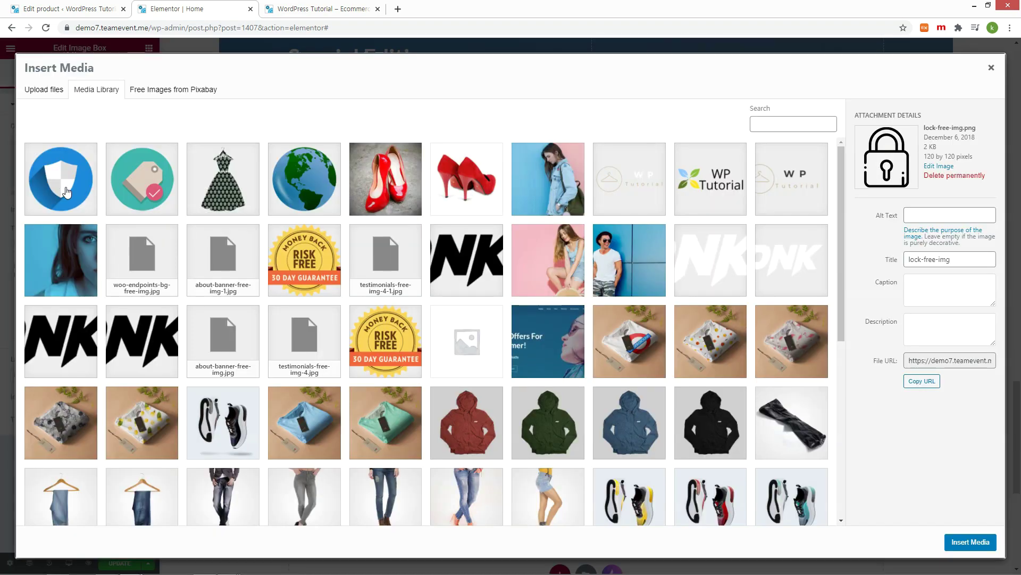
pyautogui.click(57, 193)
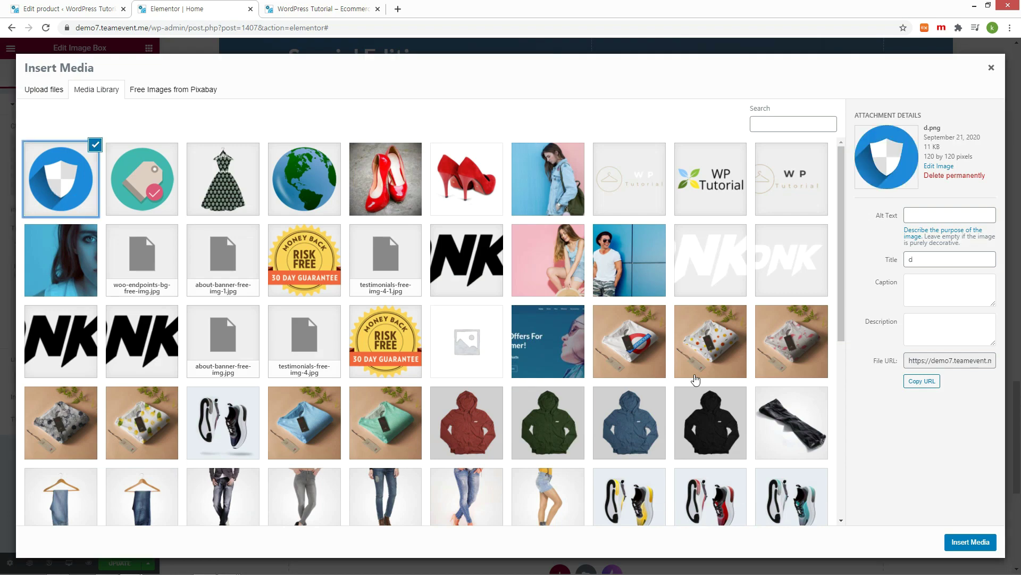
pyautogui.click(959, 543)
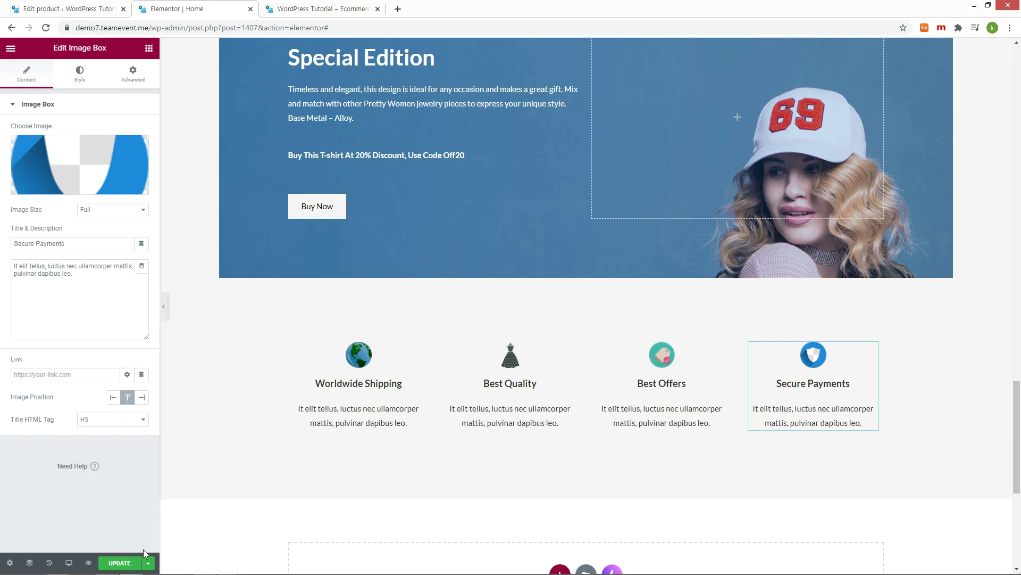
pyautogui.click(121, 562)
pyautogui.hotkey('ctrl', 'Tab')
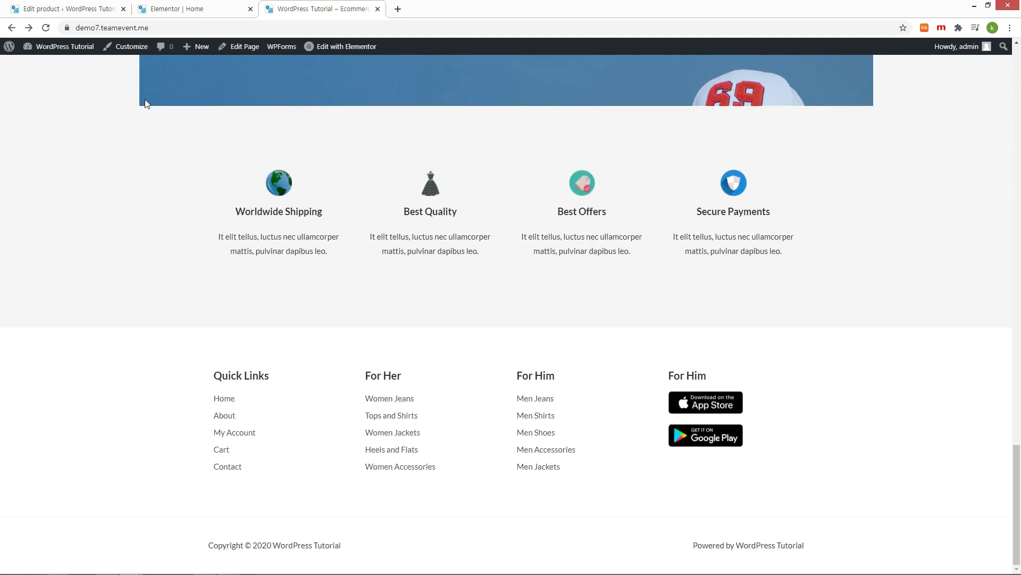
# Step: Review the footer's Quick Links column text, then switch to the DNK Red Shoes product tab
pyautogui.click(167, 14)
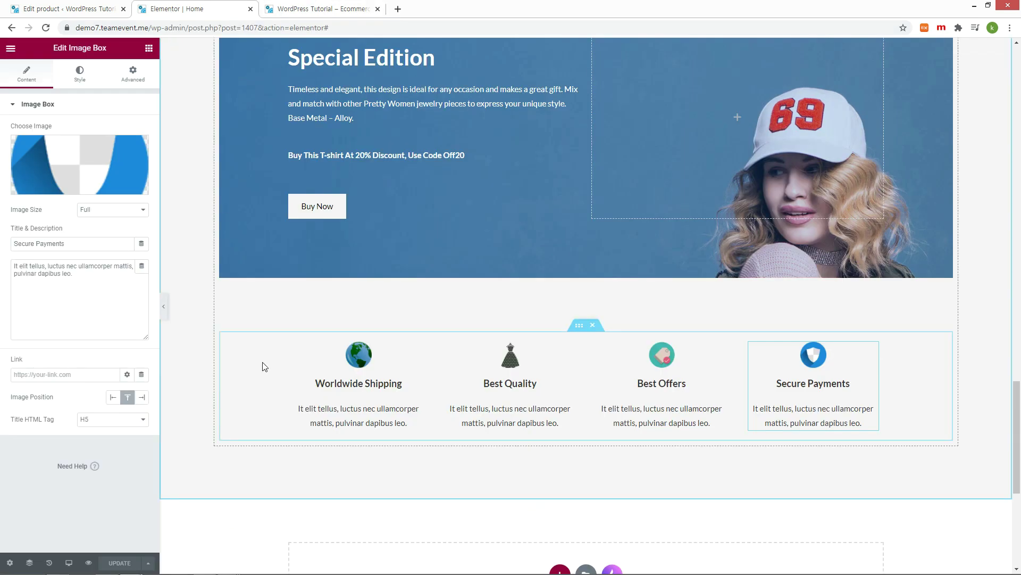
pyautogui.scroll(-6, 262, 365)
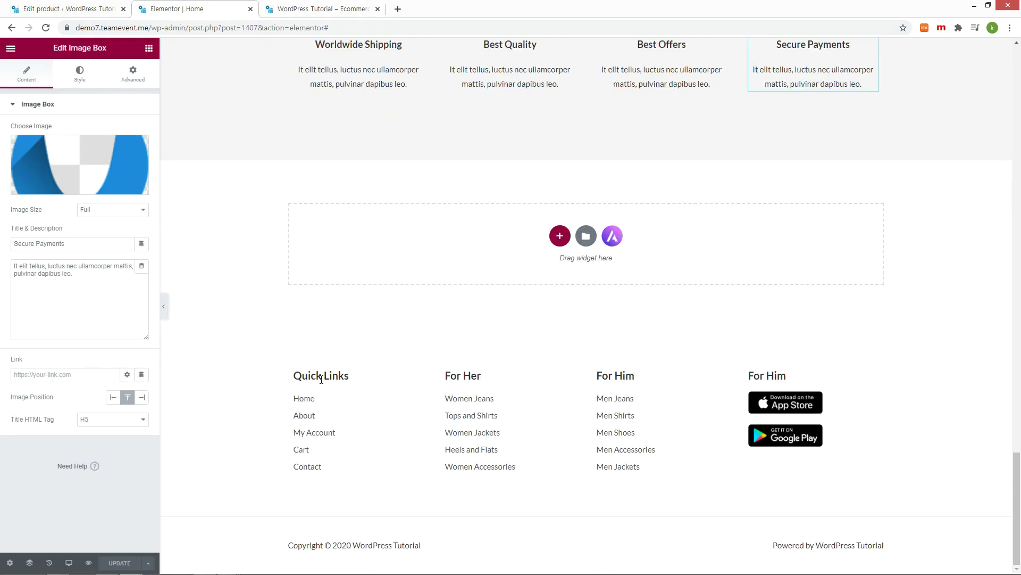
pyautogui.click(328, 378)
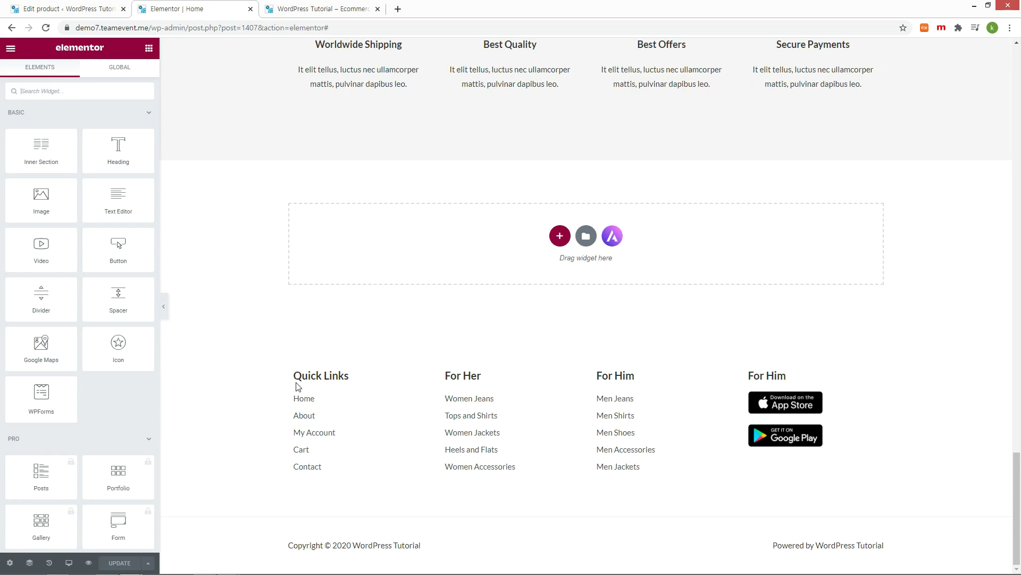
pyautogui.moveTo(295, 377); pyautogui.dragTo(376, 449)
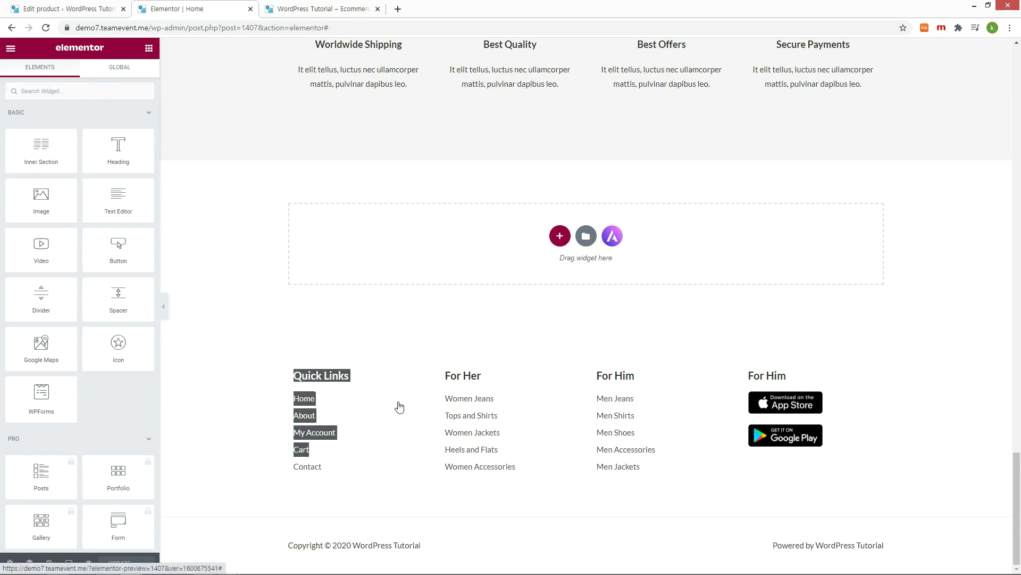
pyautogui.click(322, 345)
pyautogui.hotkey('ctrl', 'pageup')
pyautogui.moveTo(44, 420)
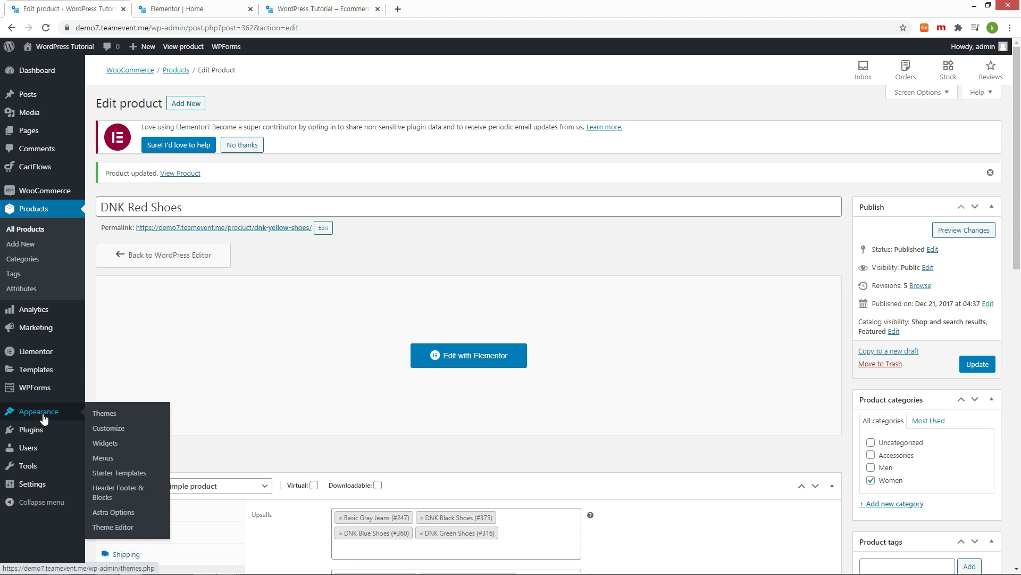
# Step: Open the Footer template from Appearance > Header Footer & Blocks in Elementor
pyautogui.click(118, 495)
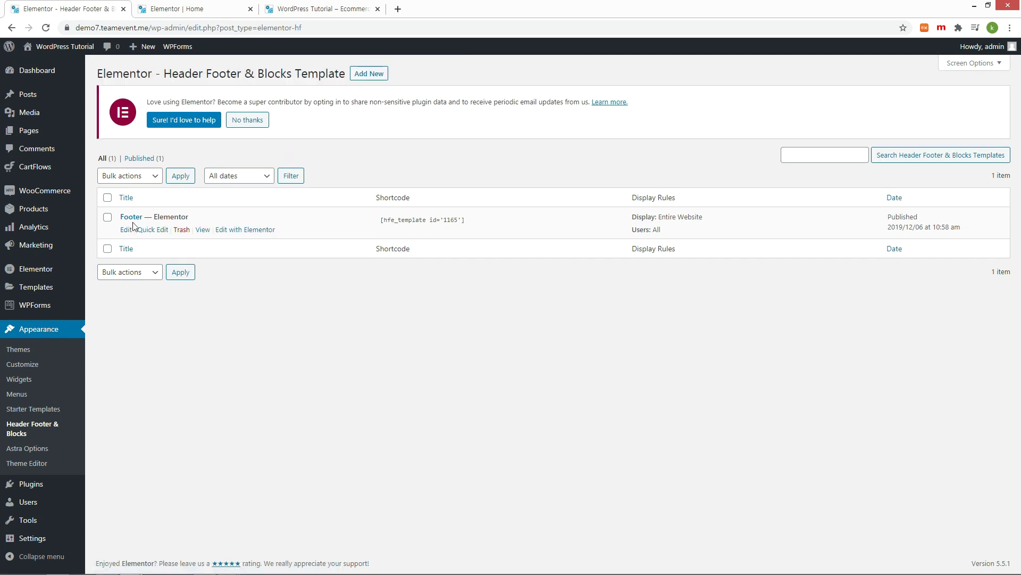
pyautogui.click(126, 230)
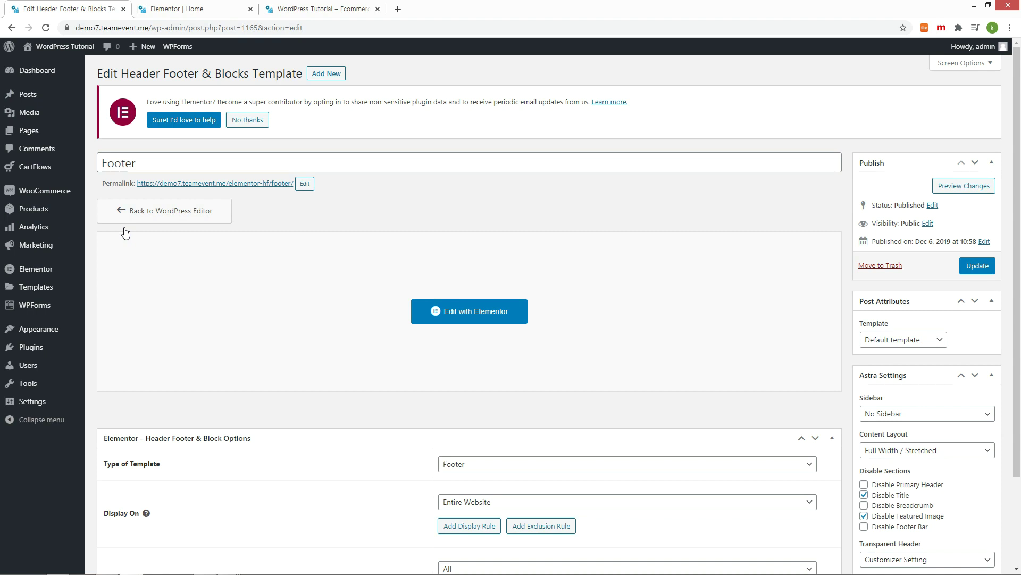
pyautogui.click(481, 312)
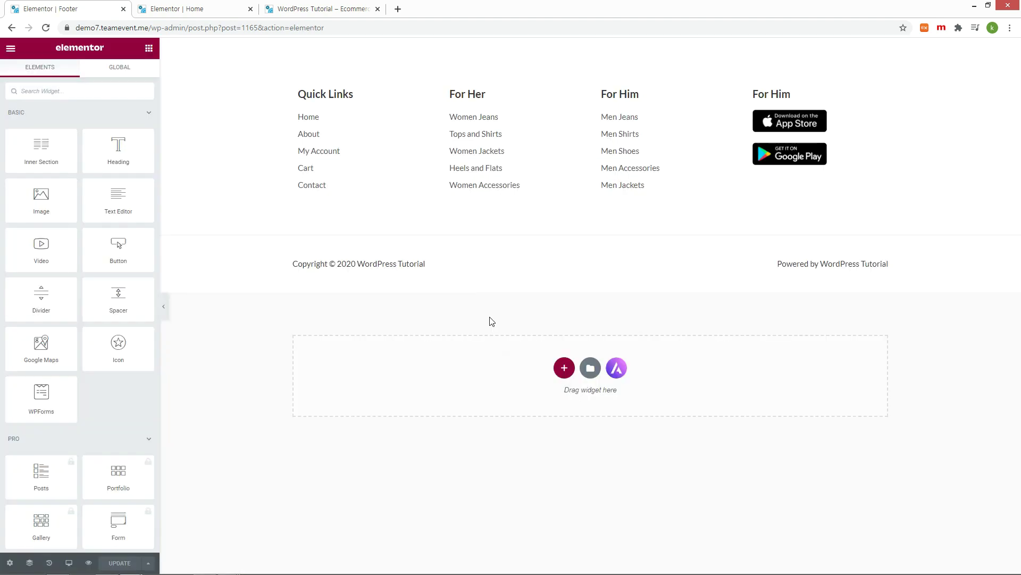
# Step: Change the fourth footer column's 'For Him' heading title to 'APP'
pyautogui.click(327, 95)
pyautogui.click(781, 95)
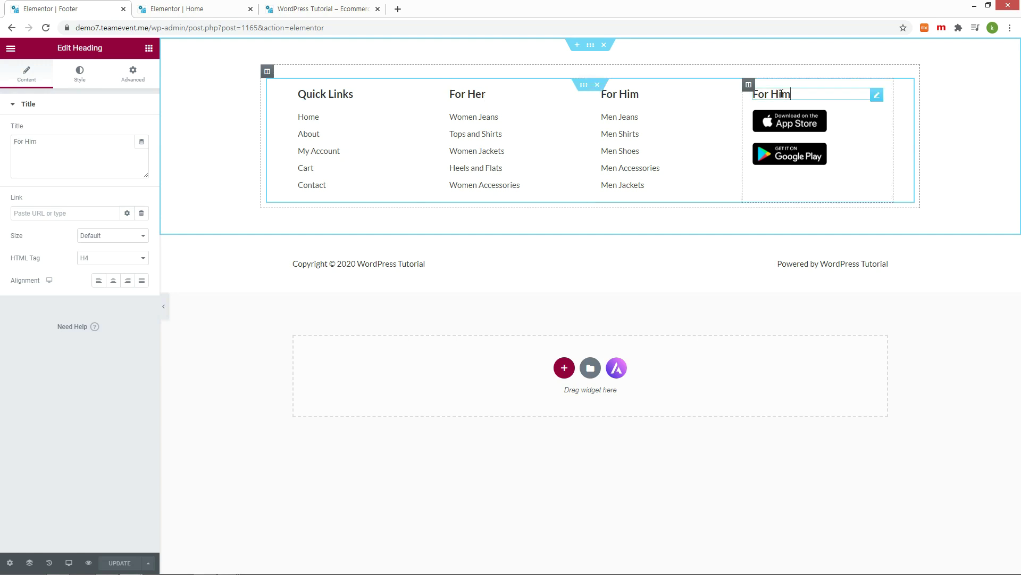
pyautogui.tripleClick(68, 142)
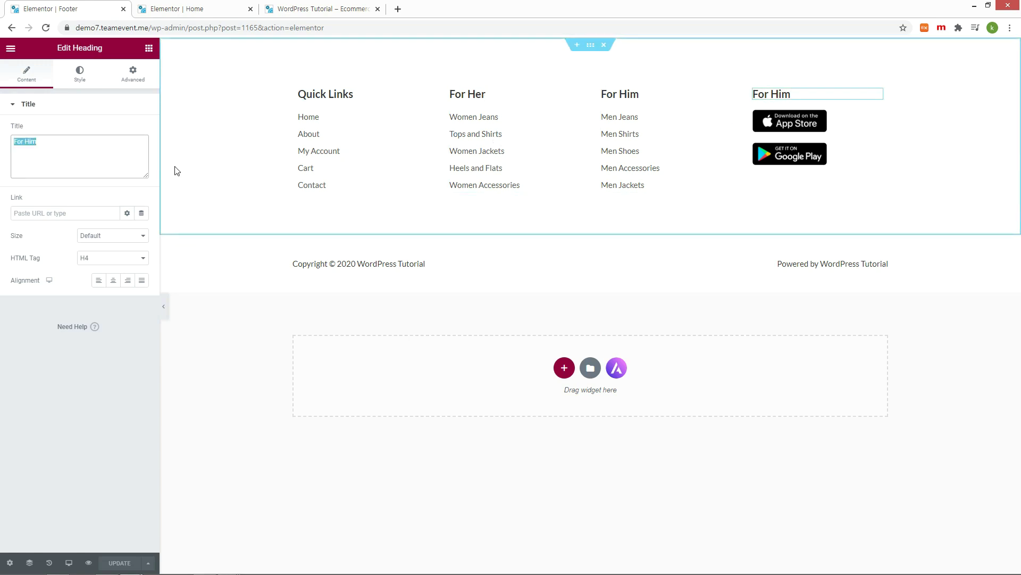
pyautogui.write('APP')
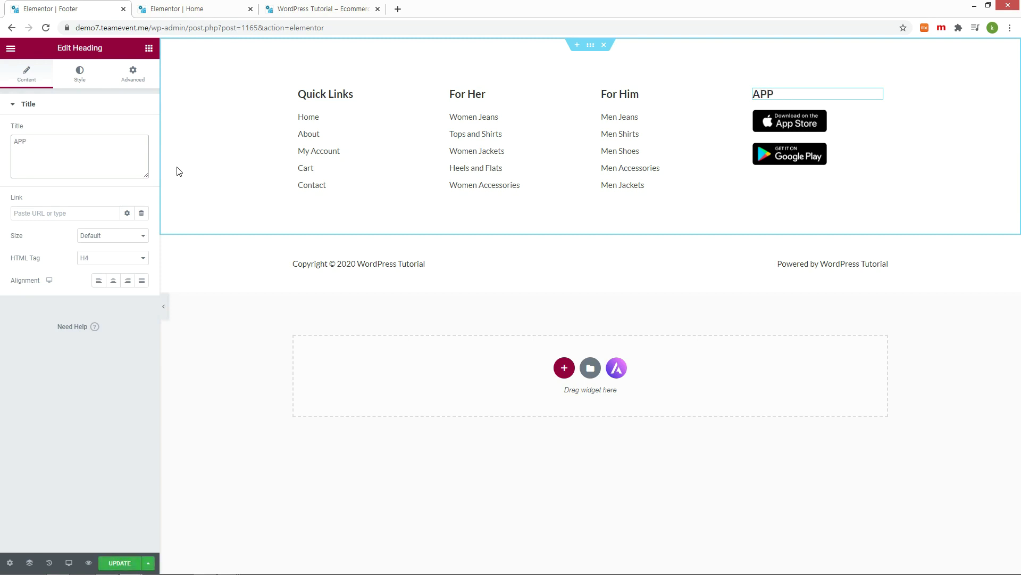
pyautogui.click(319, 160)
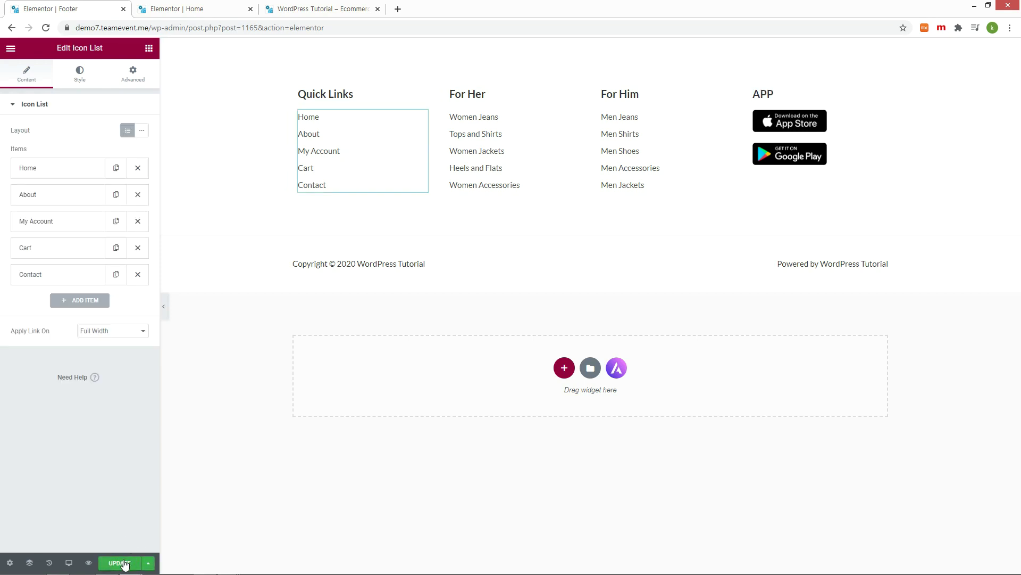
# Step: Save the footer, reload the live site, test the About link and open About from the menu
pyautogui.click(121, 563)
pyautogui.hotkey('ctrl', '3')
pyautogui.press('F5')
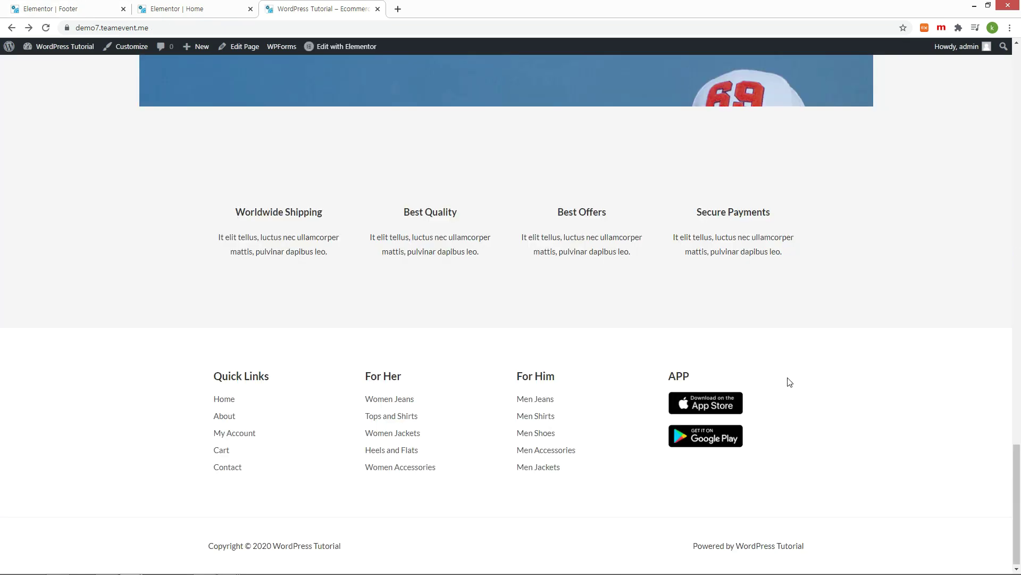
pyautogui.click(228, 416)
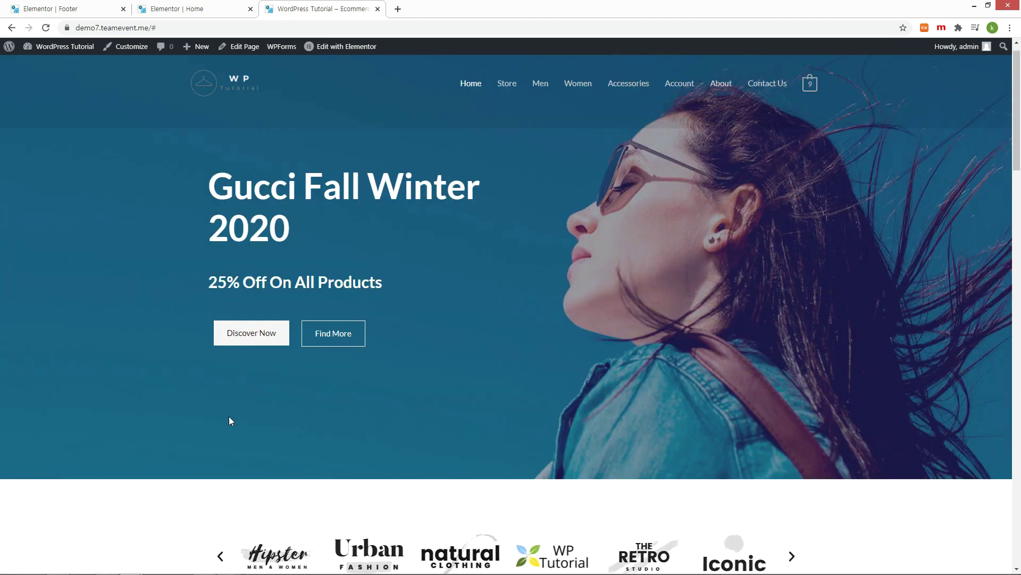
pyautogui.click(722, 85)
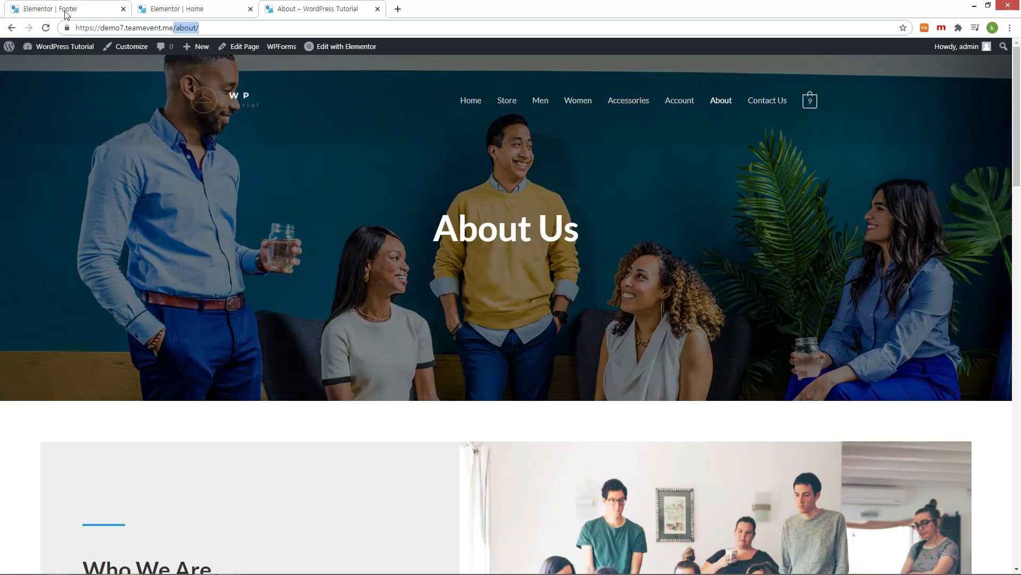
pyautogui.click(66, 10)
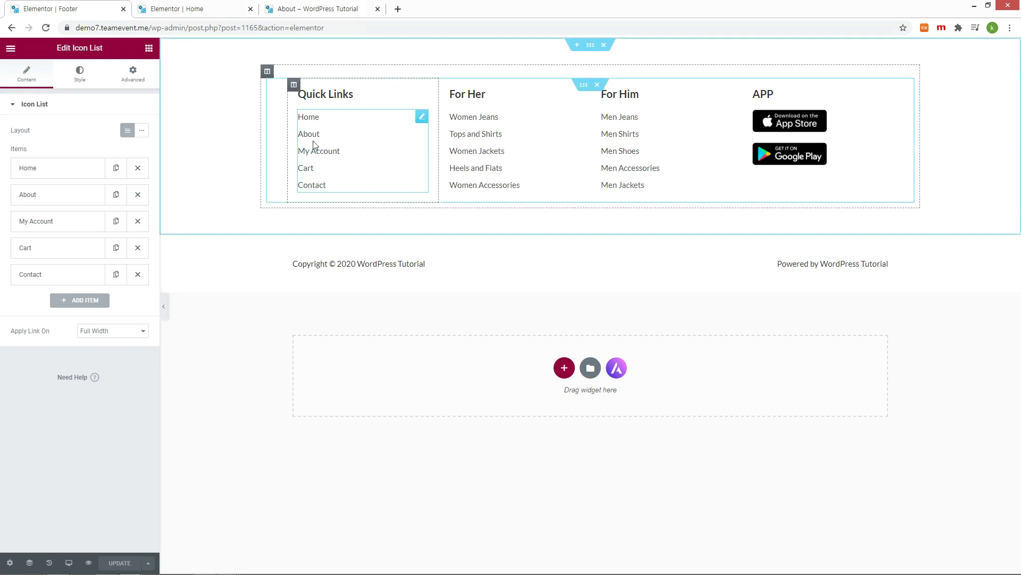
# Step: Set the Quick Links About item's link from # to /about and save the footer
pyautogui.click(76, 197)
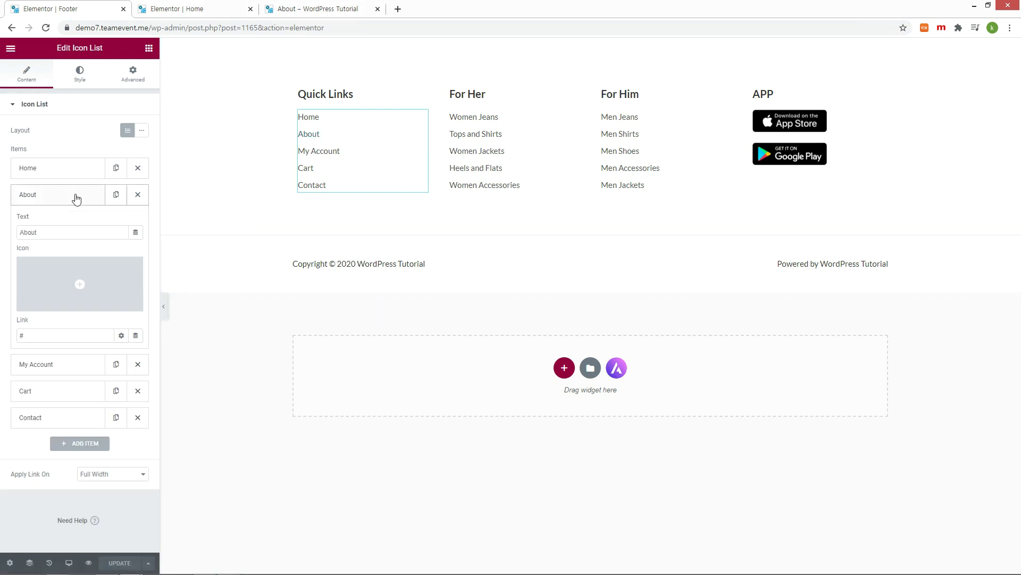
pyautogui.doubleClick(50, 337)
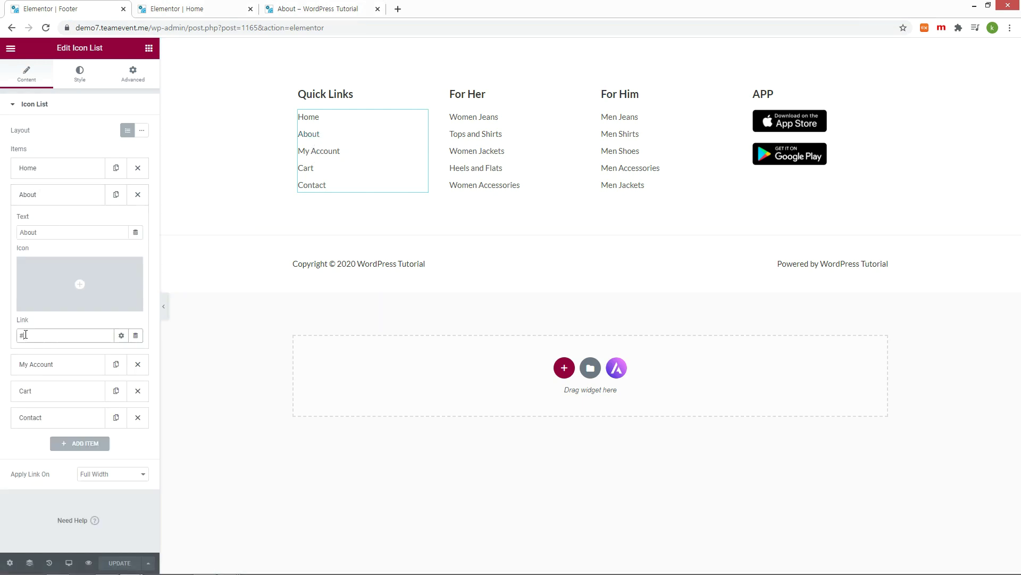
pyautogui.write('/about/')
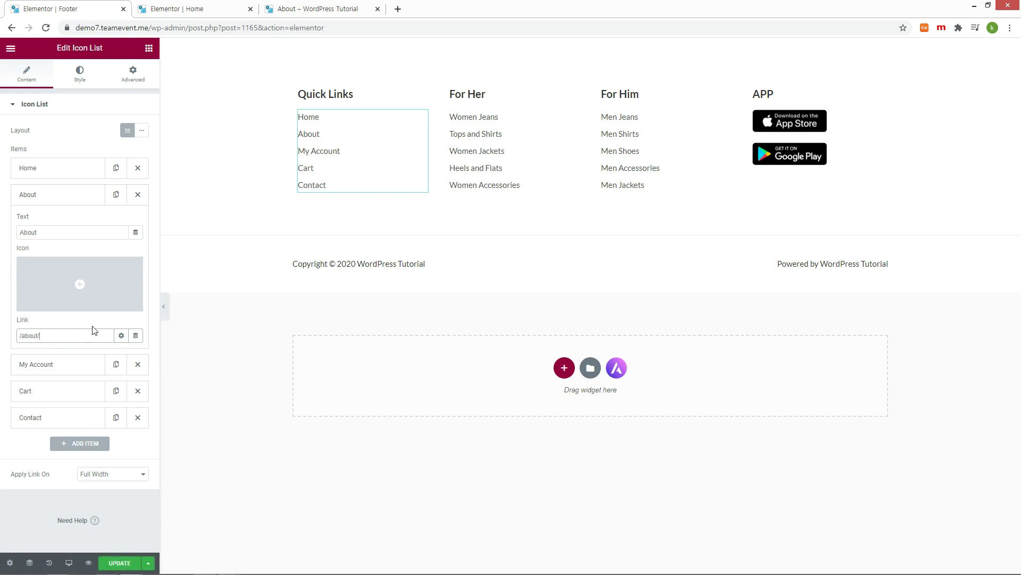
pyautogui.press('BackSpace')
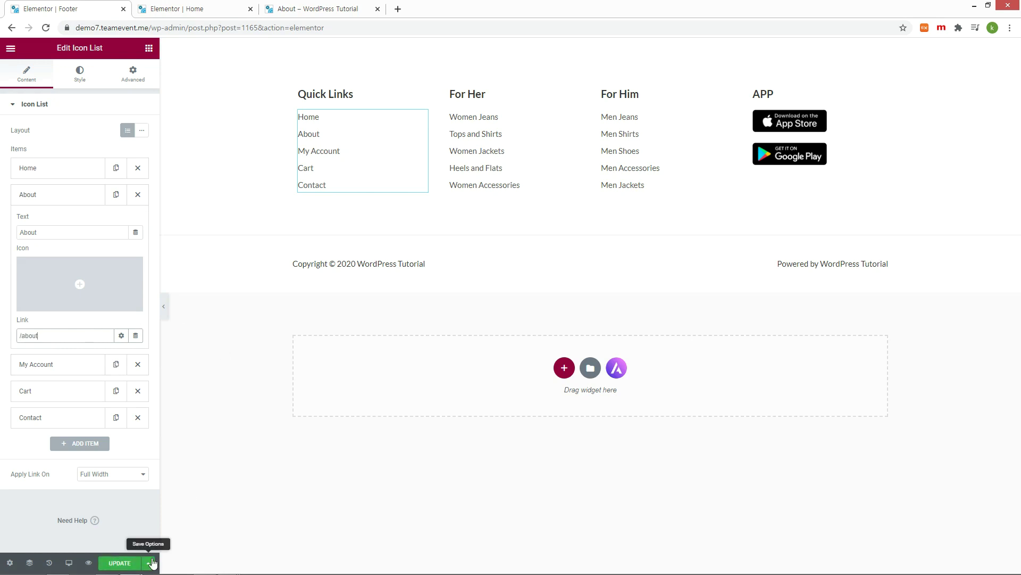
pyautogui.click(131, 564)
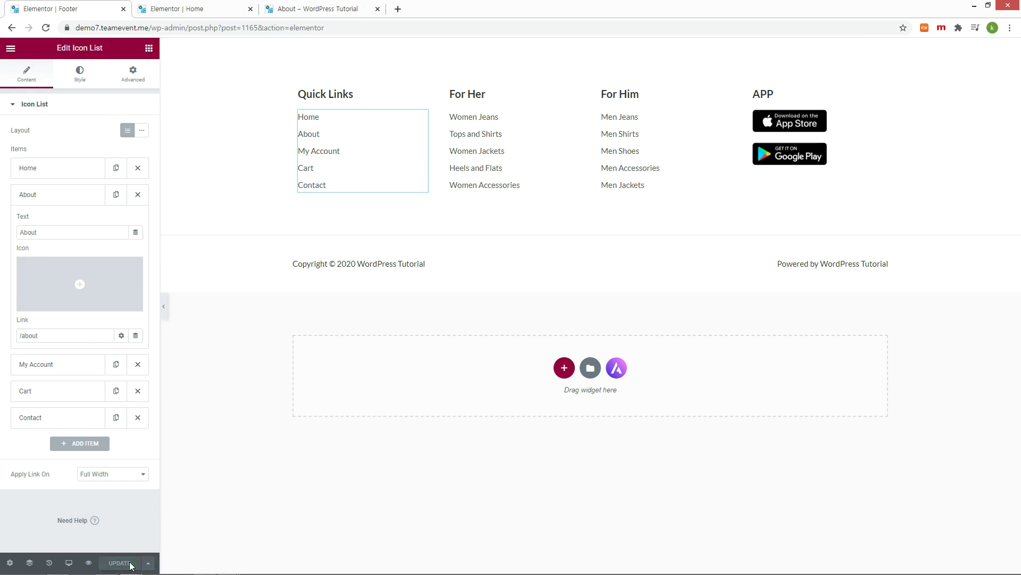
# Step: Test the footer About link from the live homepage, then return to the footer editor
pyautogui.click(312, 11)
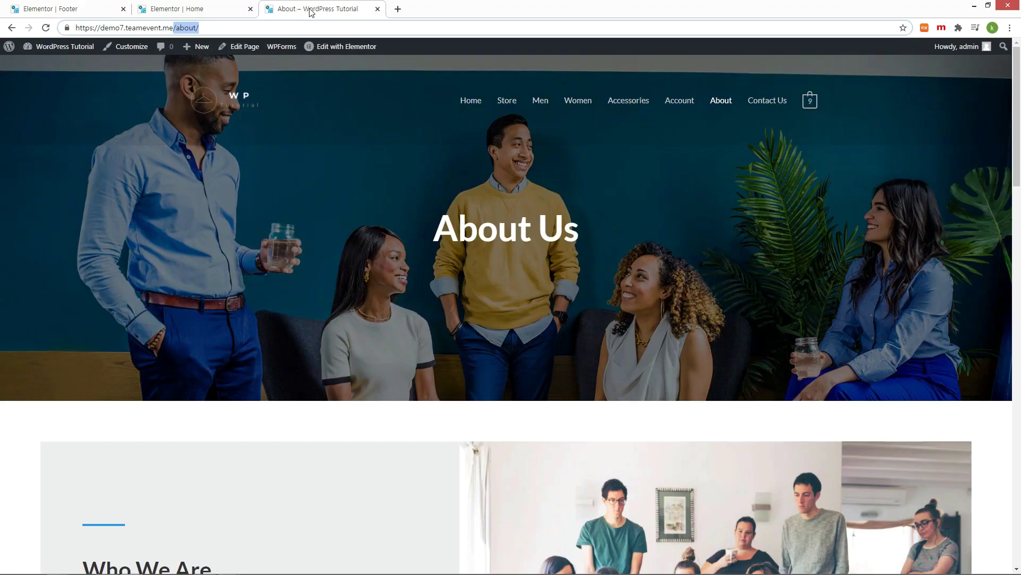
pyautogui.click(230, 100)
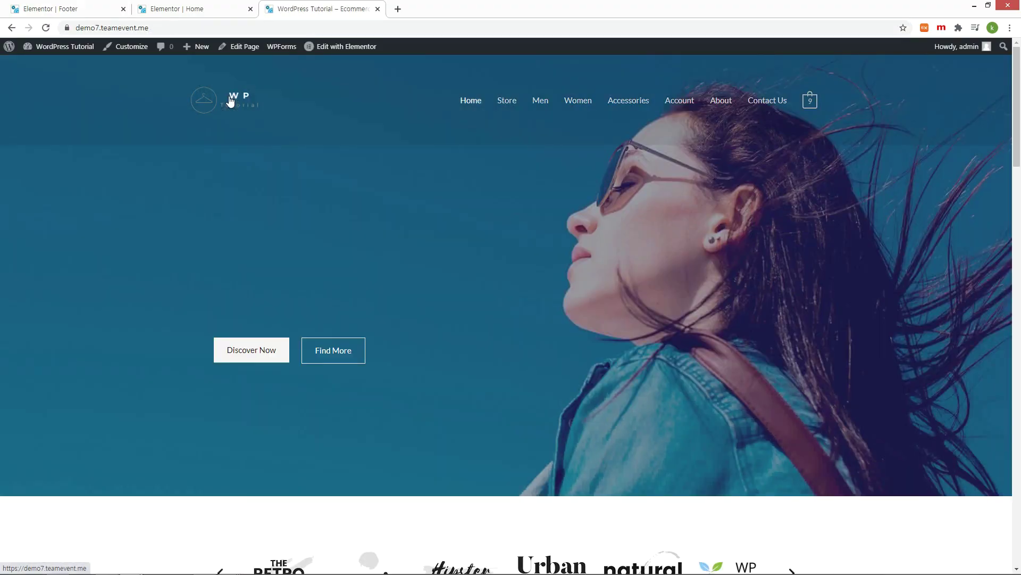
pyautogui.scroll(-20, 377, 234)
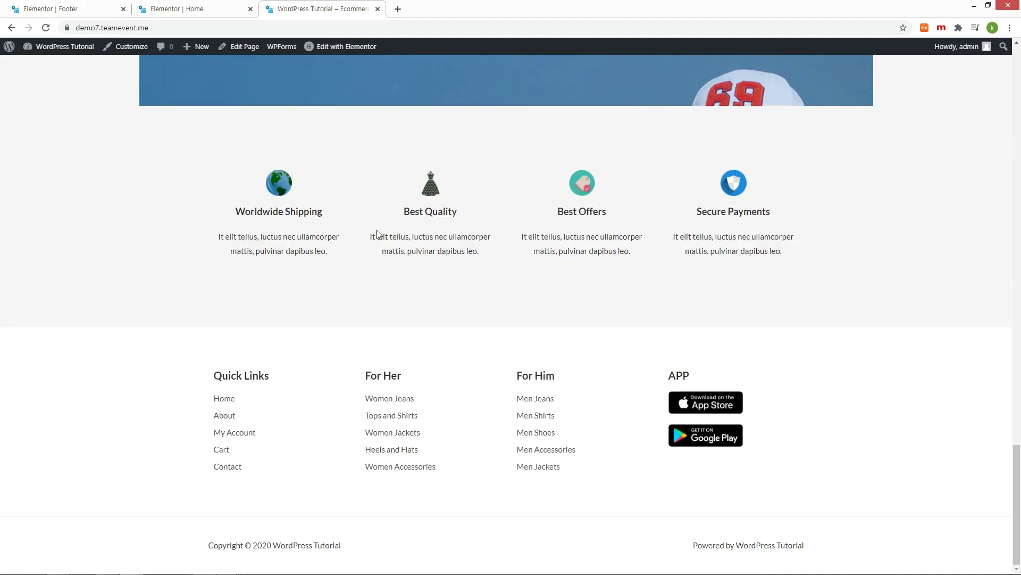
pyautogui.click(225, 415)
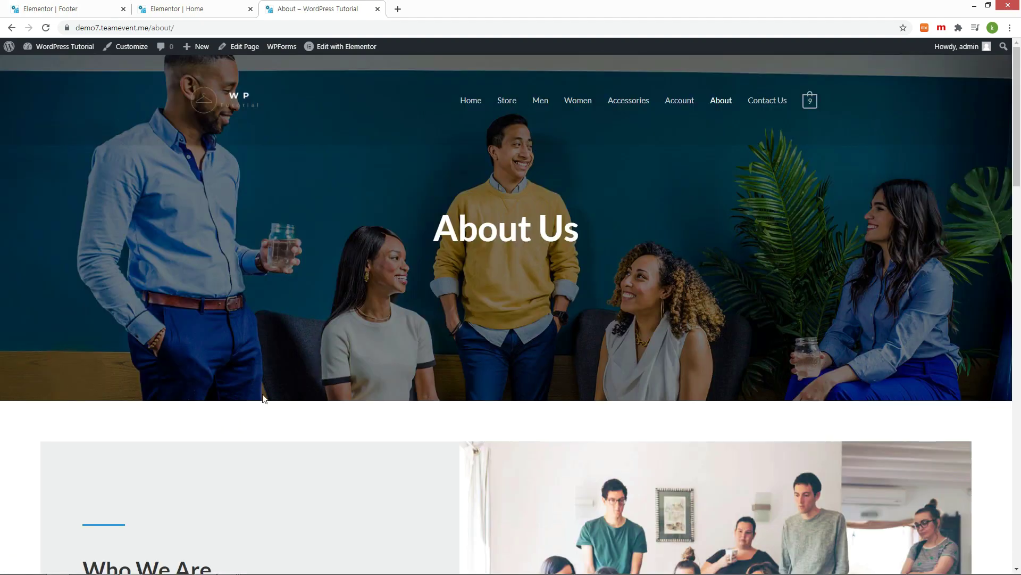
pyautogui.scroll(-20, 299, 359)
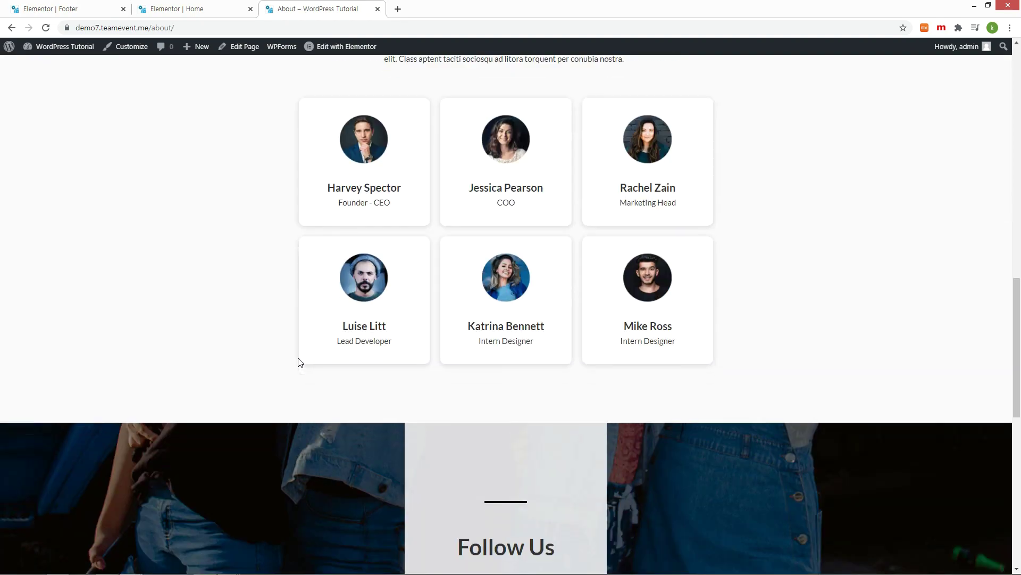
pyautogui.hotkey('ctrl', '1')
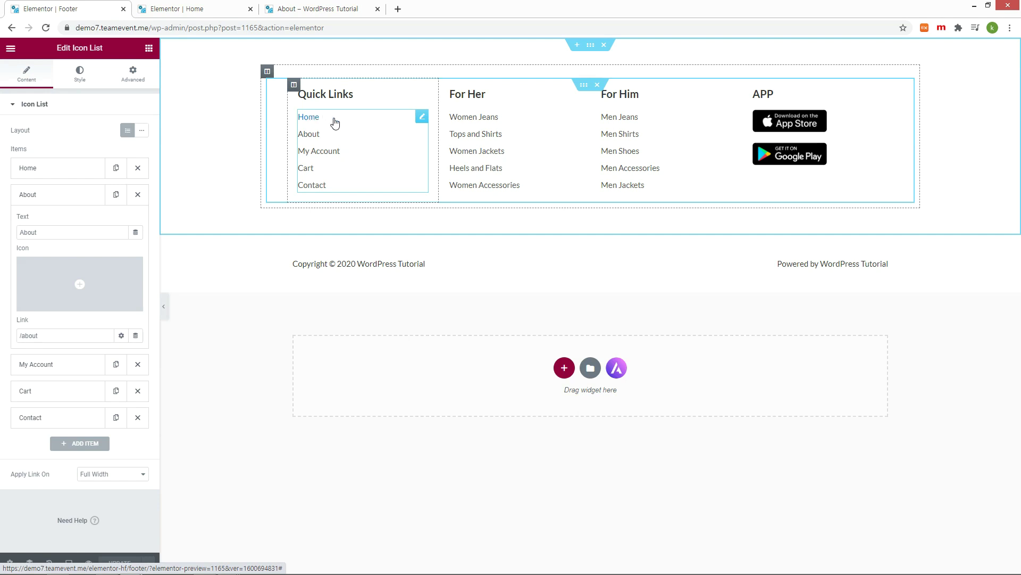
# Step: Set the footer Home quick link to /, save, and test it on the live site
pyautogui.click(39, 169)
pyautogui.doubleClick(62, 309)
pyautogui.write('/')
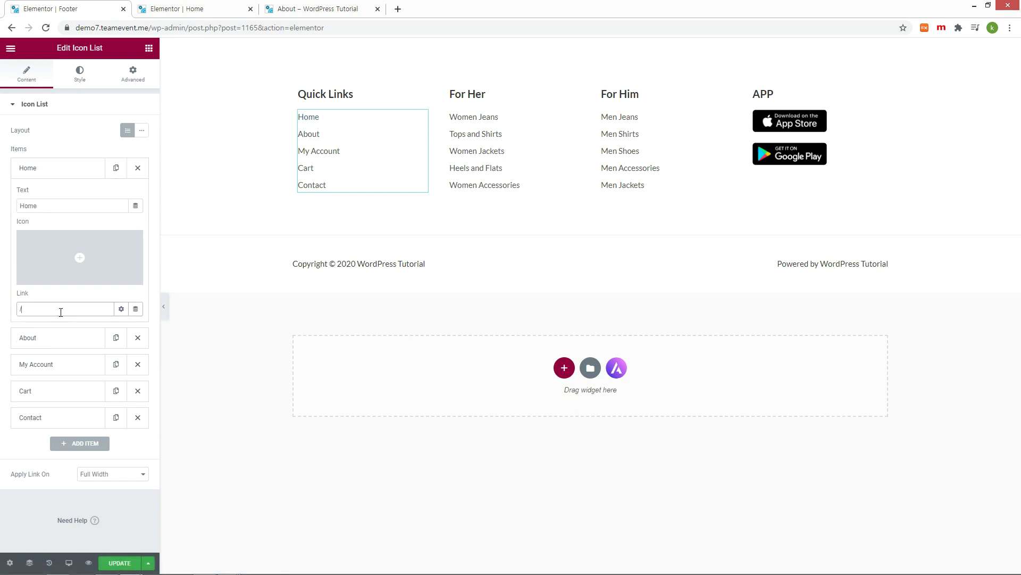
pyautogui.click(122, 563)
pyautogui.click(318, 9)
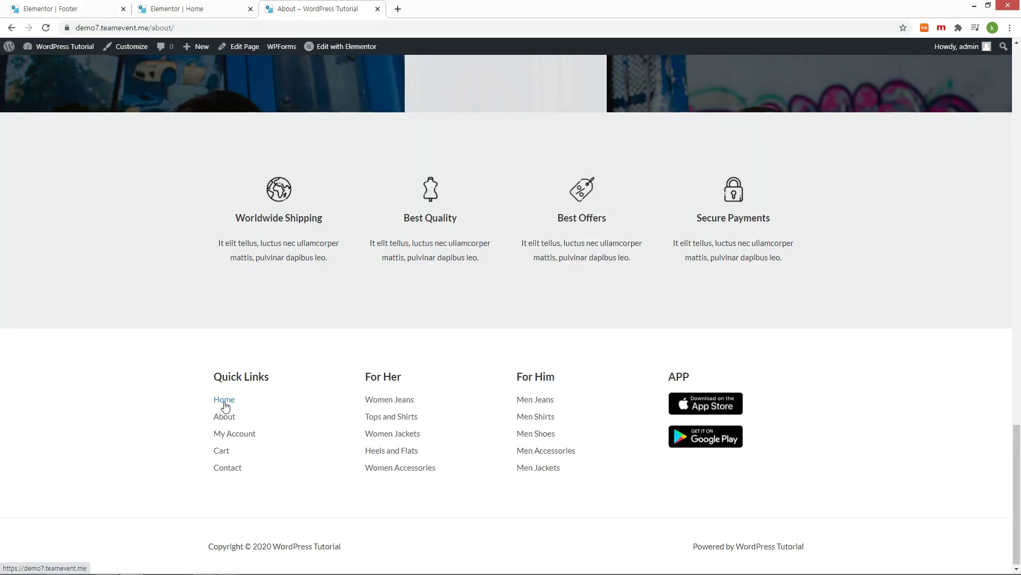
pyautogui.click(224, 404)
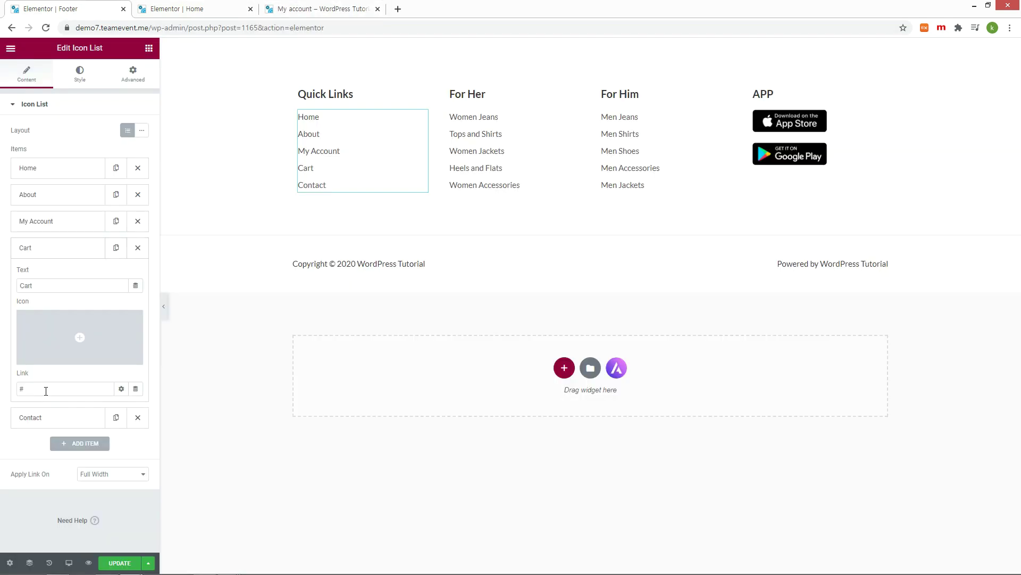
# Step: Open the Cart page from the mini-cart and copy the 'cart' slug from its URL
pyautogui.click(319, 8)
pyautogui.moveTo(810, 78)
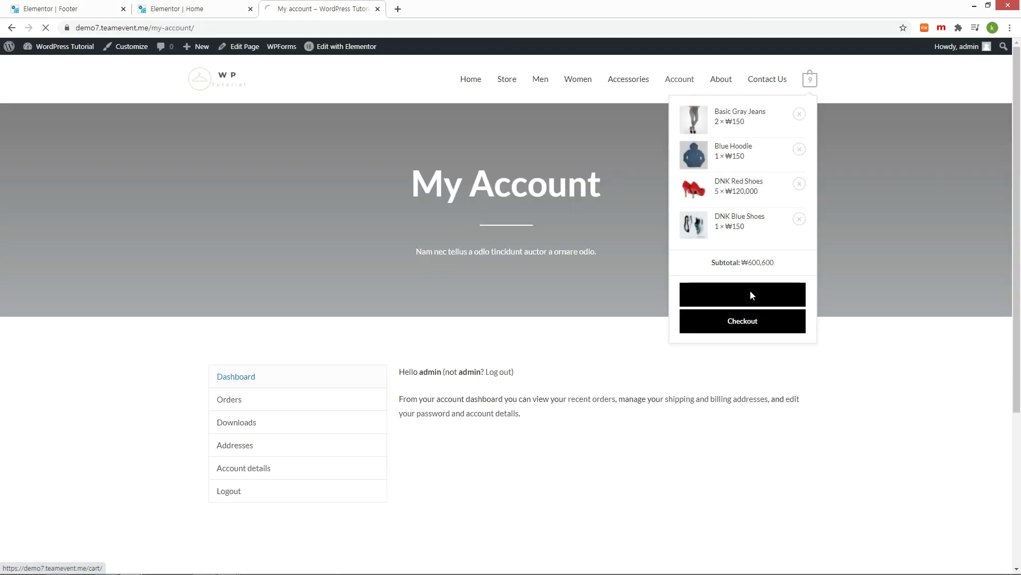
pyautogui.click(750, 289)
pyautogui.click(176, 28)
pyautogui.click(153, 29)
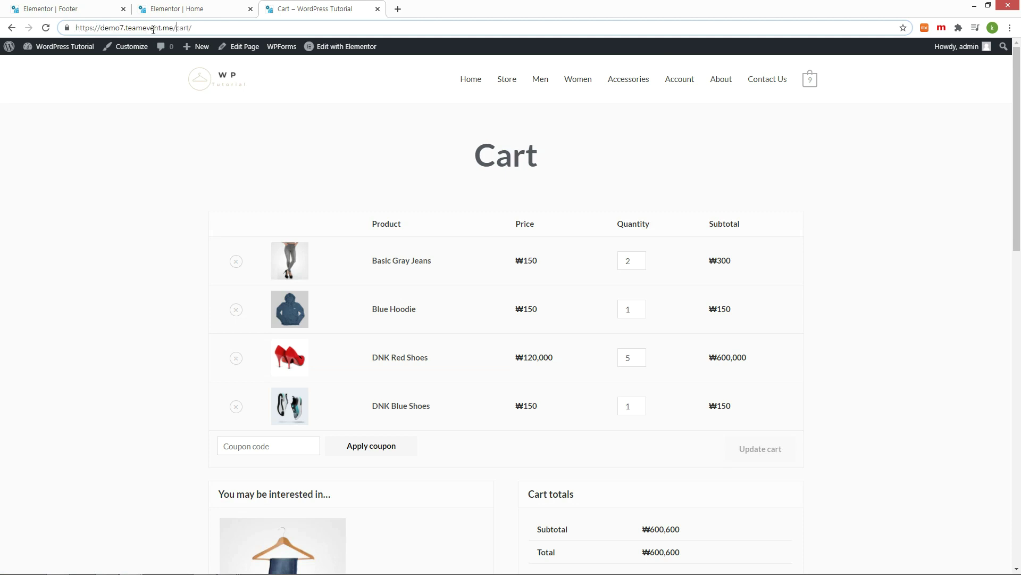
pyautogui.doubleClick(175, 28)
# Step: Replace the footer Cart item's placeholder link with /cart/
pyautogui.click(64, 9)
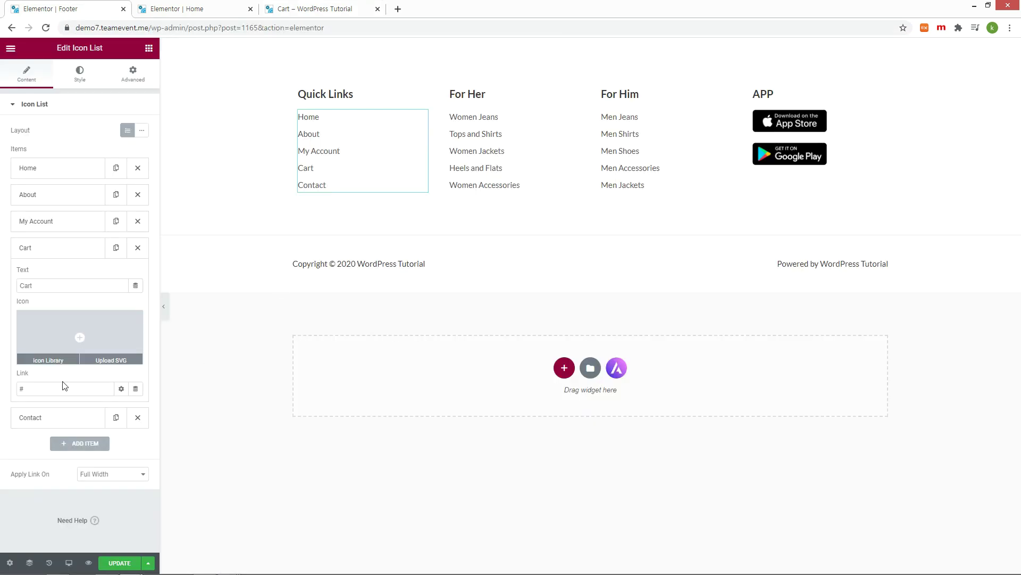
pyautogui.moveTo(64, 387); pyautogui.dragTo(3, 392)
pyautogui.write('/cart/')
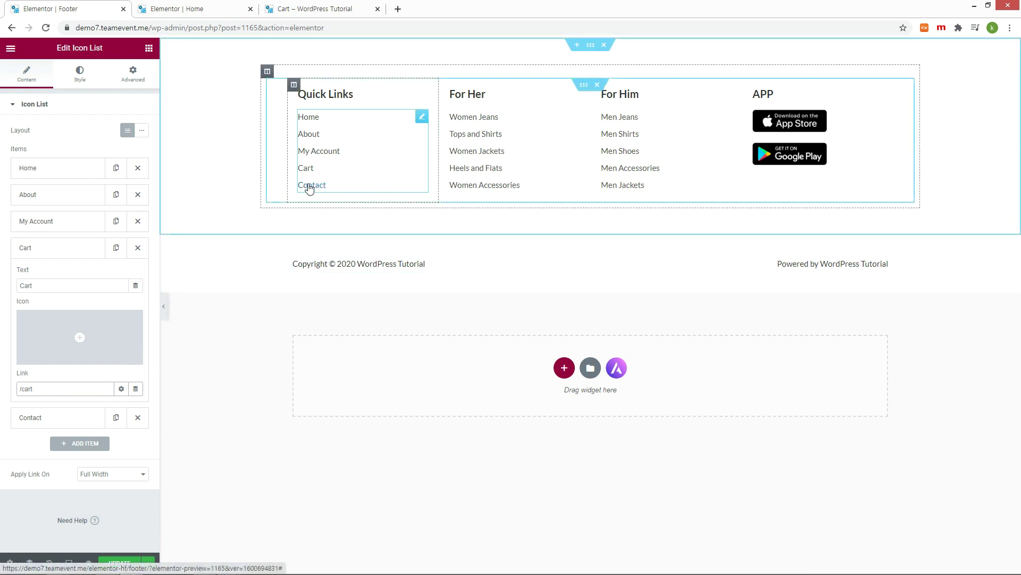
pyautogui.click(78, 418)
# Step: Add a Jeans product category with Men as its parent
pyautogui.moveTo(68, 353)
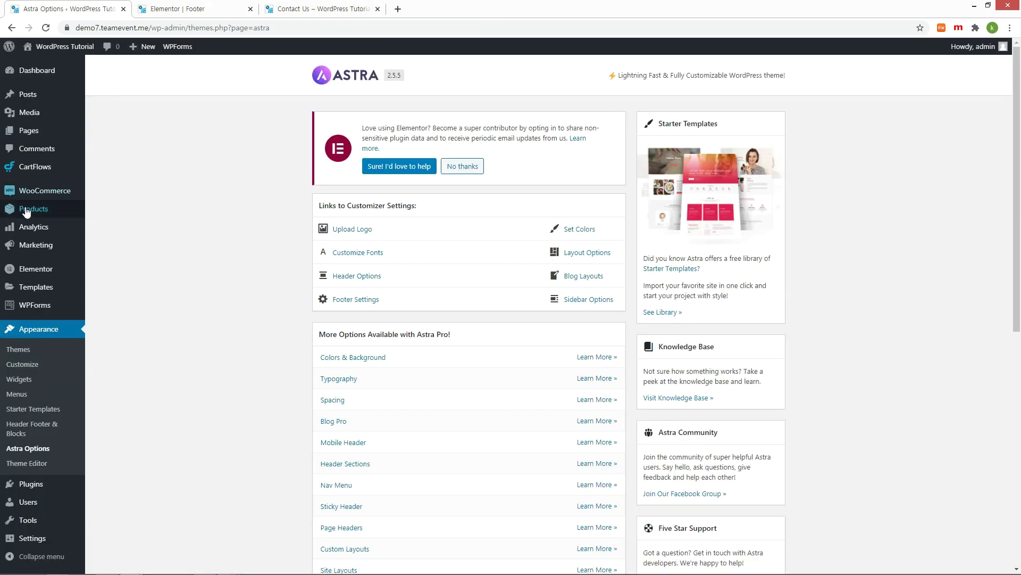
pyautogui.moveTo(26, 211)
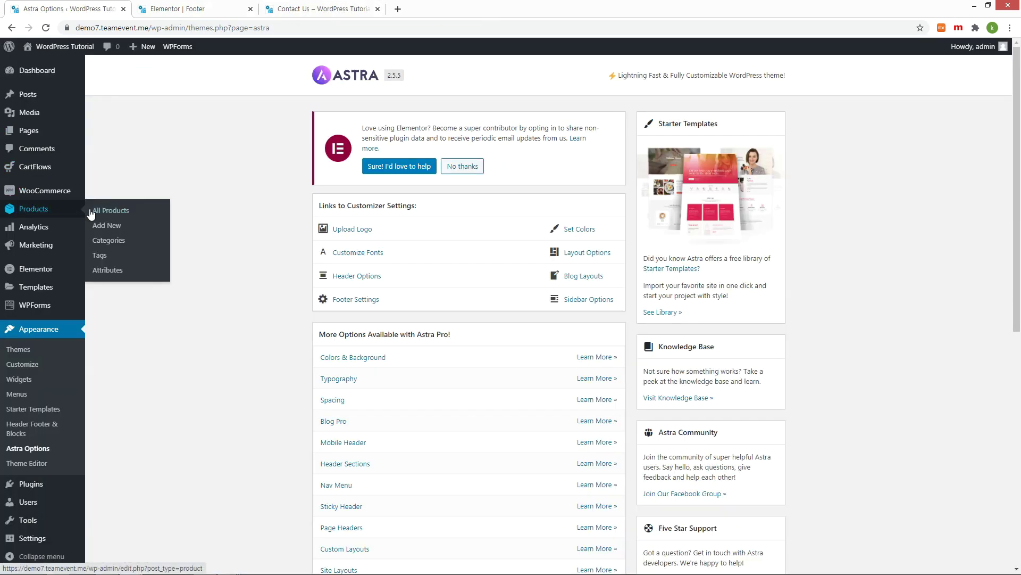
pyautogui.click(117, 242)
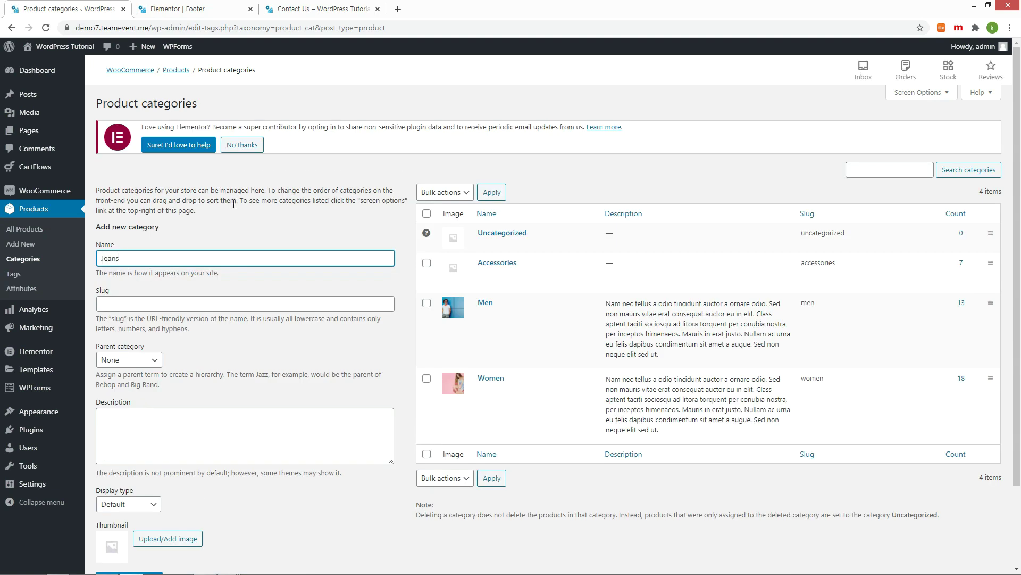
pyautogui.click(155, 364)
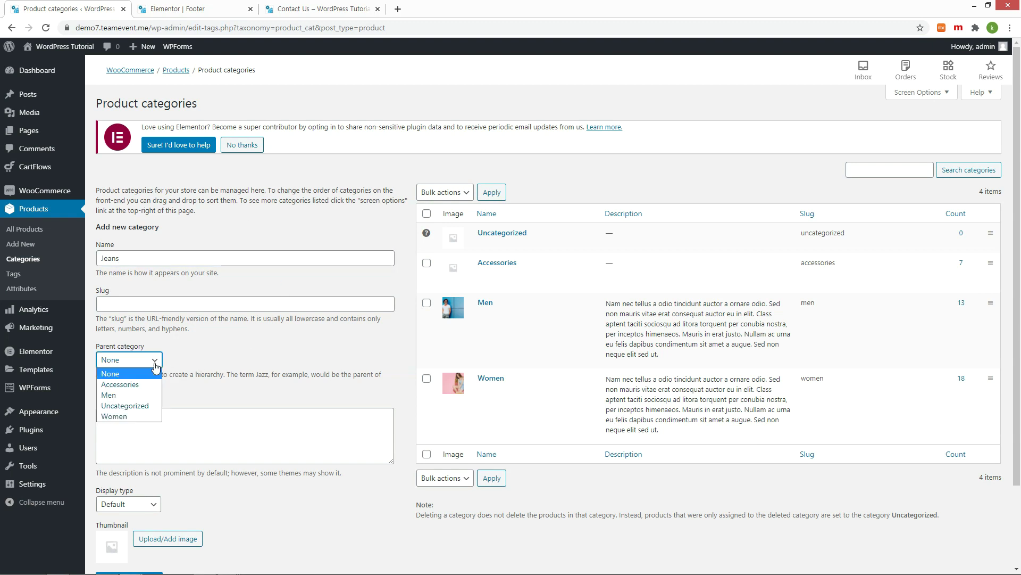
pyautogui.click(124, 395)
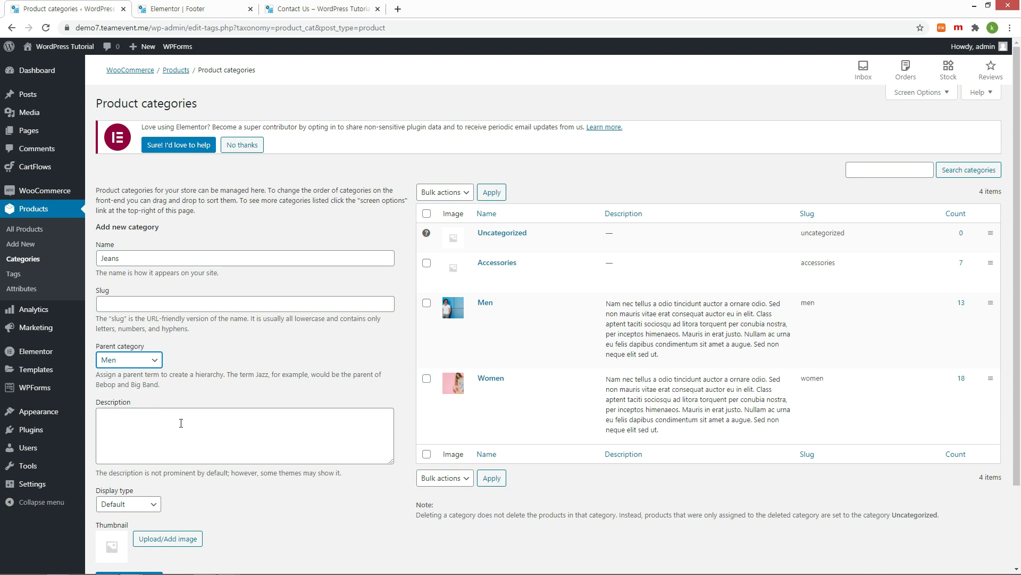
pyautogui.scroll(-2, 181, 423)
pyautogui.click(153, 494)
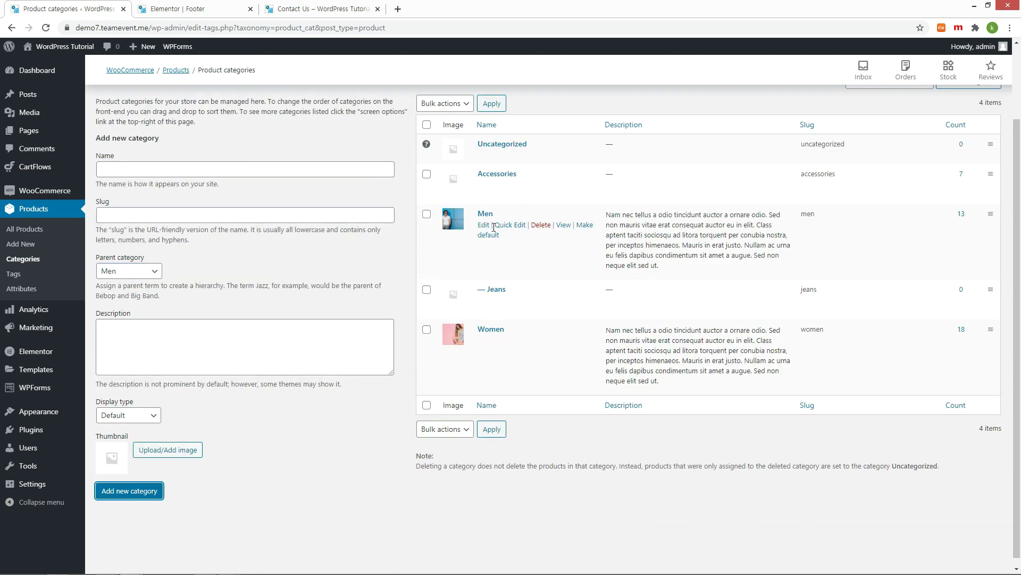
# Step: Add another Jeans category under Women and open it for editing
pyautogui.click(321, 170)
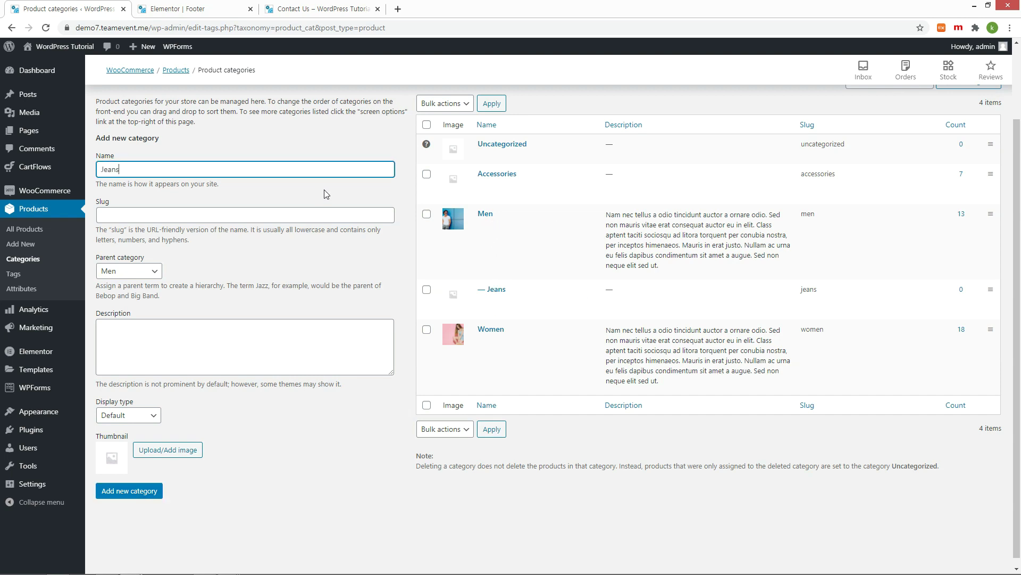
pyautogui.click(134, 275)
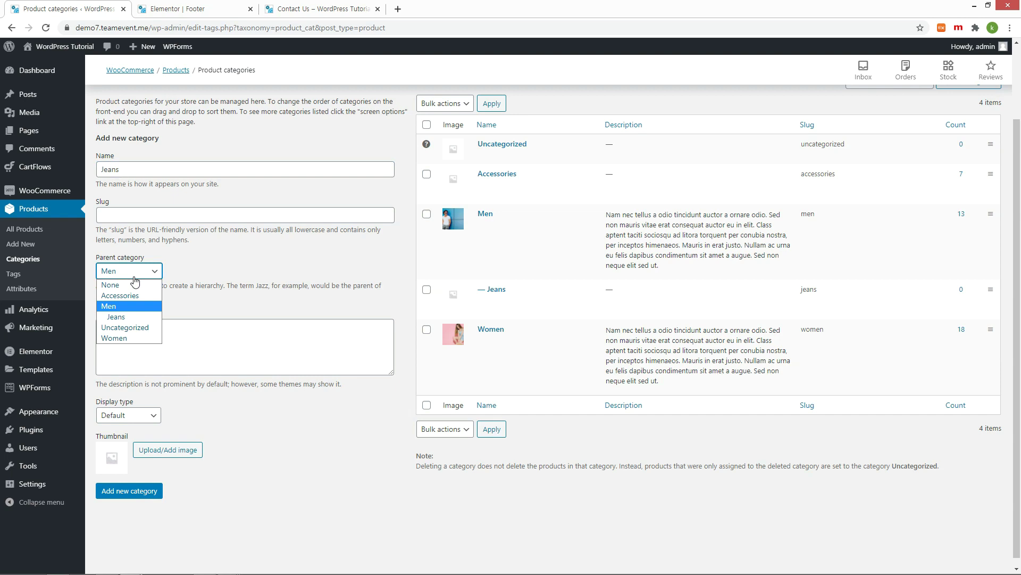
pyautogui.click(123, 340)
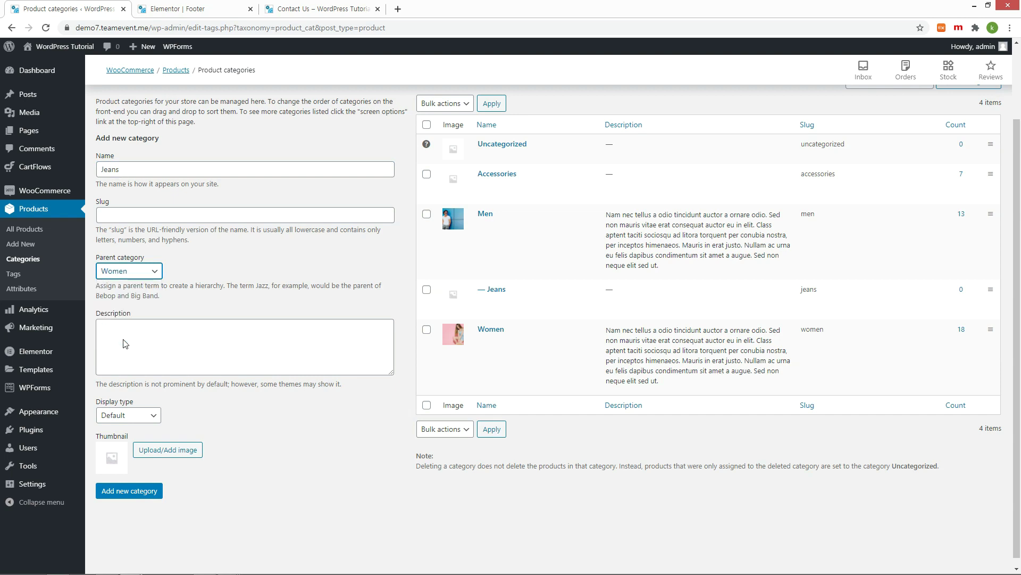
pyautogui.click(153, 496)
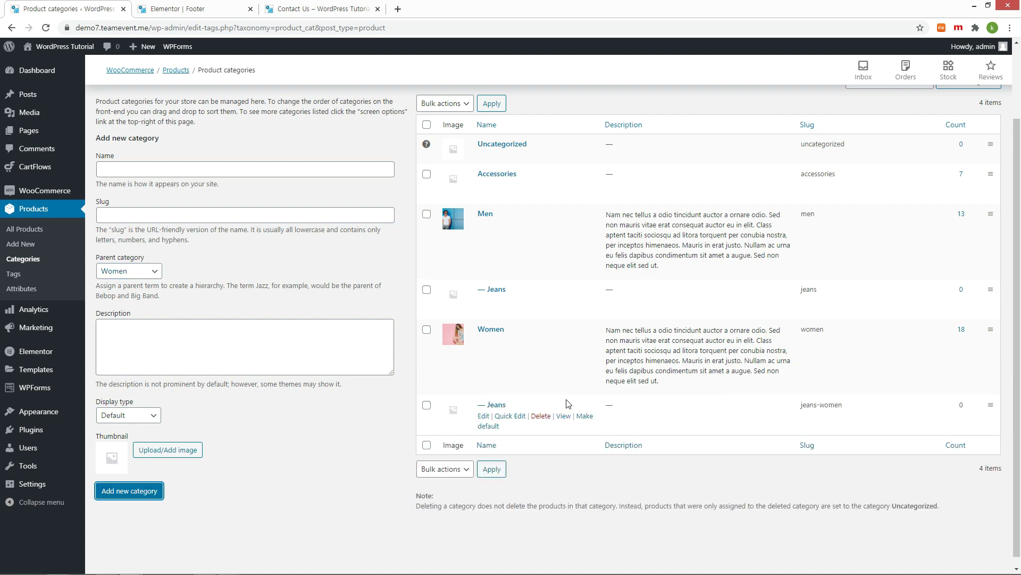
pyautogui.click(485, 418)
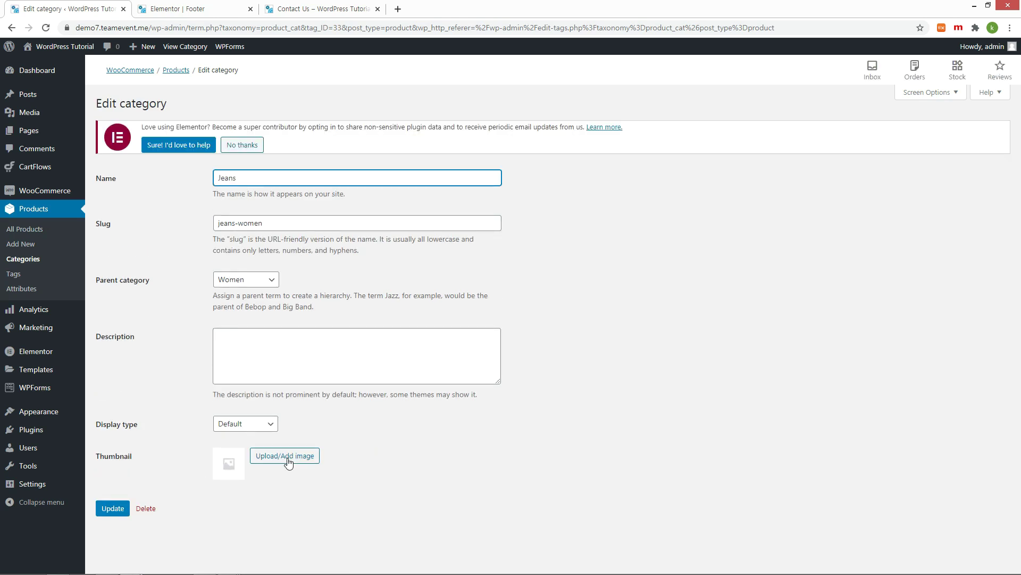
# Step: Give the Women Jeans category the grey jeans photo as thumbnail and update it
pyautogui.click(288, 461)
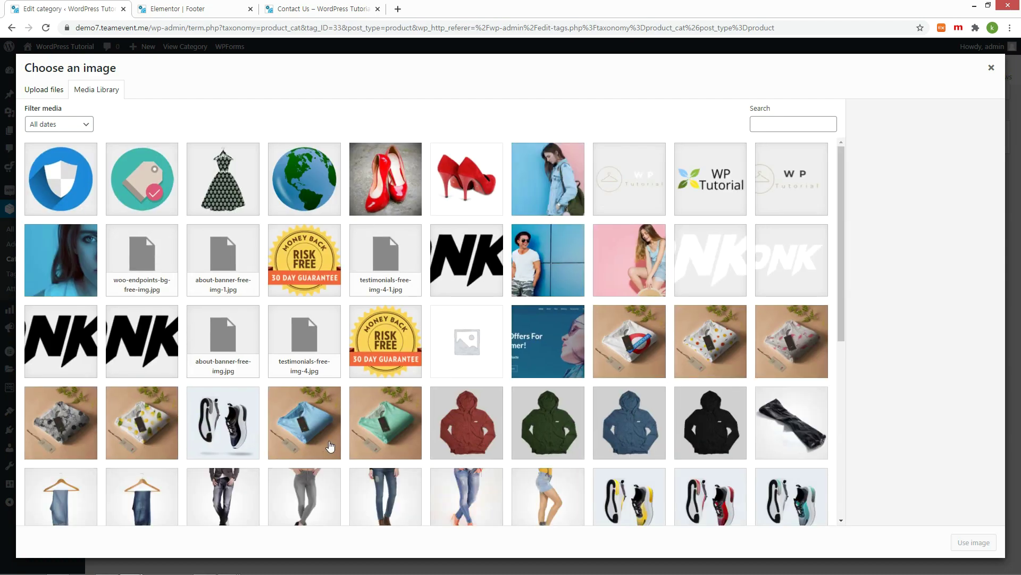
pyautogui.scroll(-2, 319, 444)
pyautogui.click(305, 426)
pyautogui.click(964, 544)
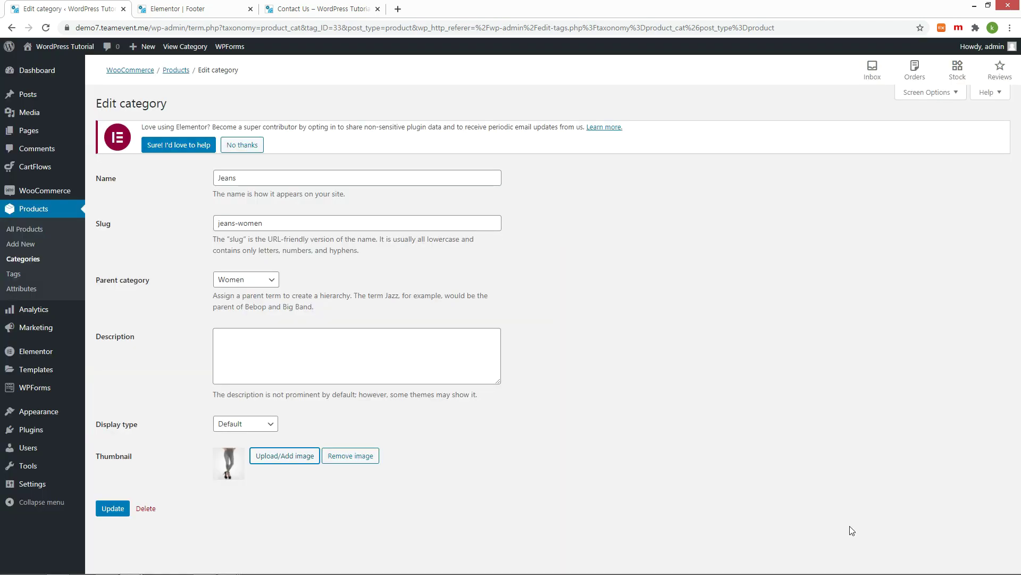
pyautogui.click(109, 508)
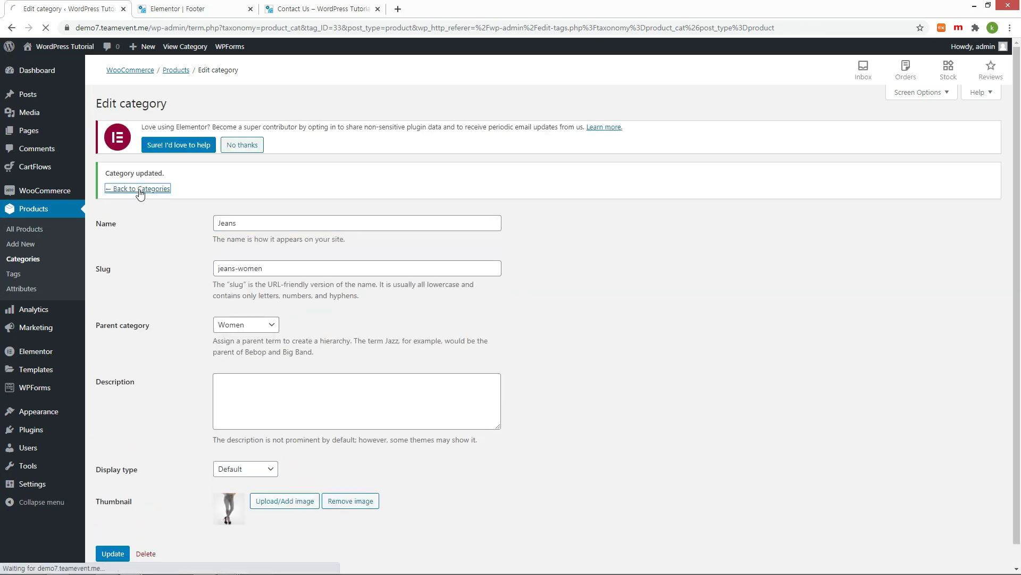
# Step: Set the dark jeans photo (product-m-jeans1.jpg) as the Men Jeans thumbnail and save
pyautogui.click(141, 190)
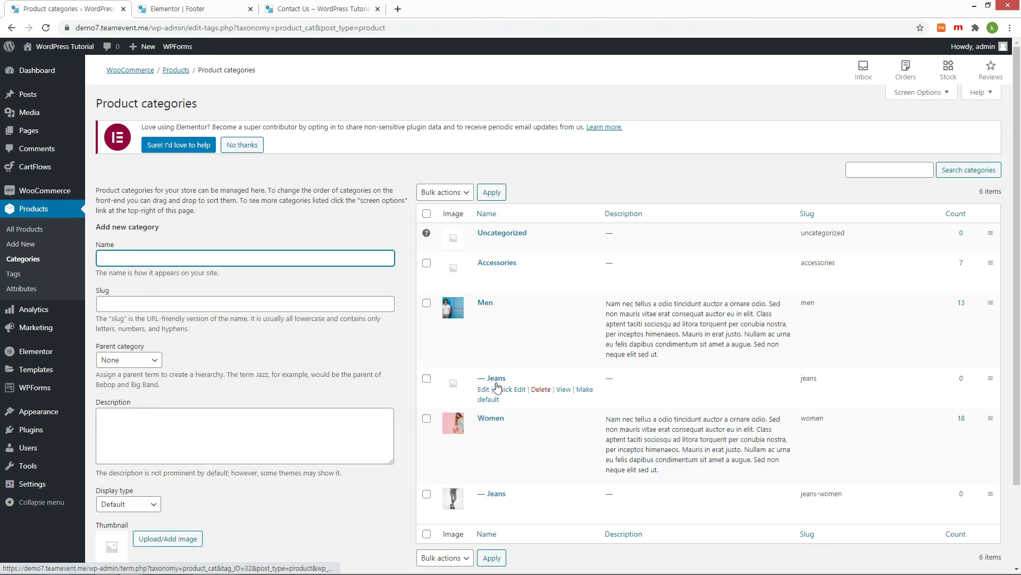
pyautogui.click(485, 391)
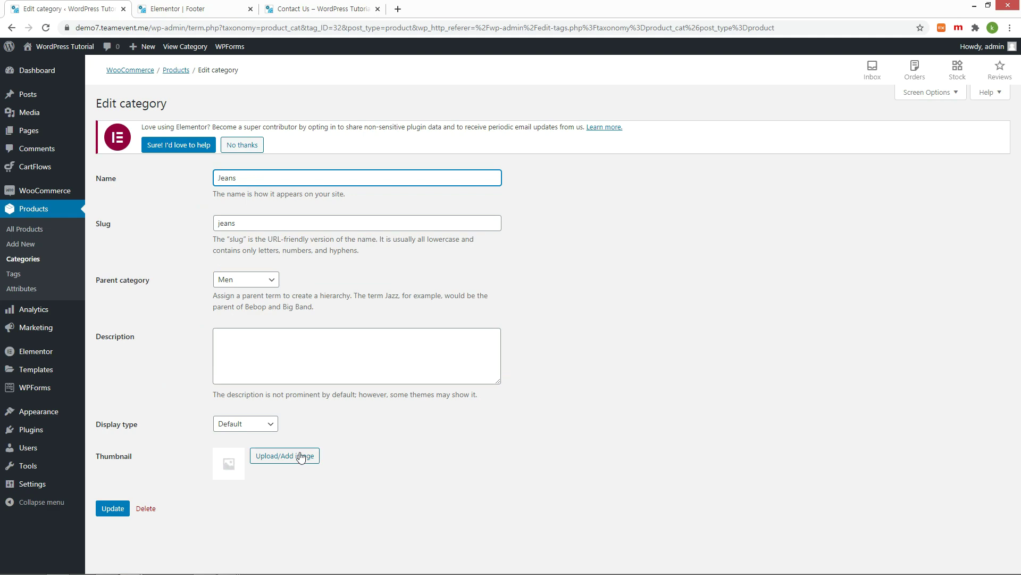
pyautogui.click(301, 456)
pyautogui.scroll(-2, 298, 456)
pyautogui.click(224, 415)
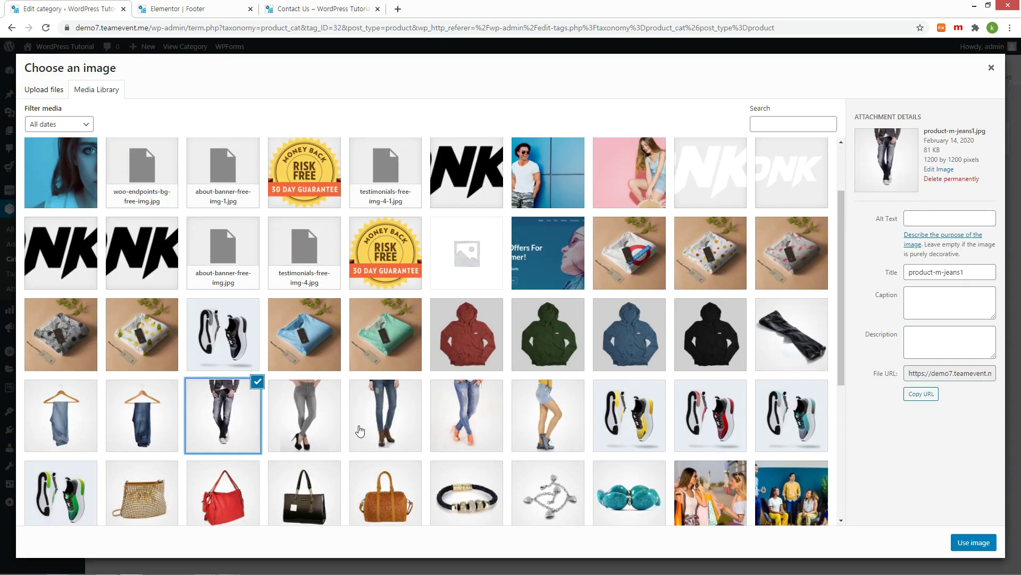
pyautogui.click(960, 541)
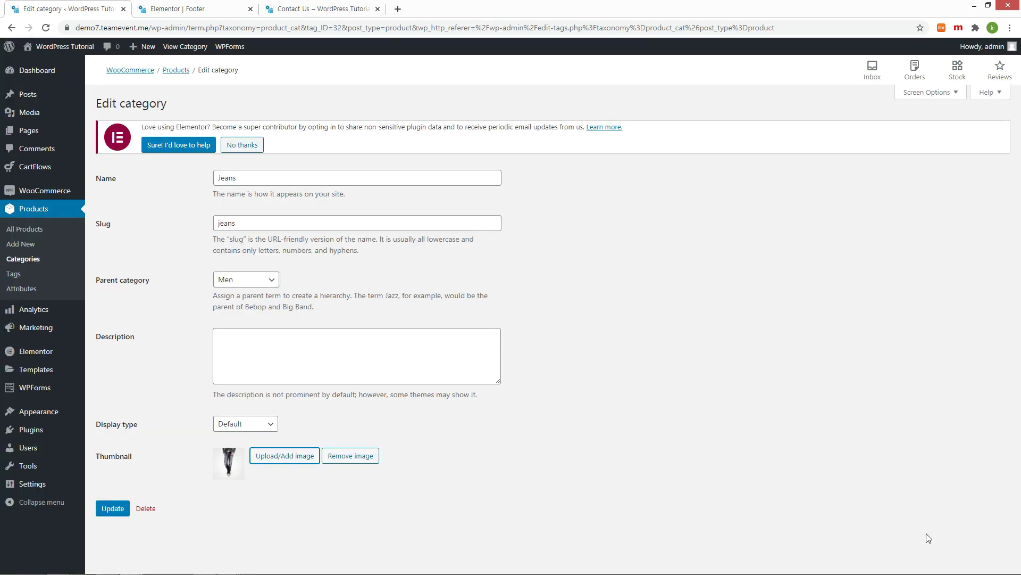
pyautogui.click(110, 511)
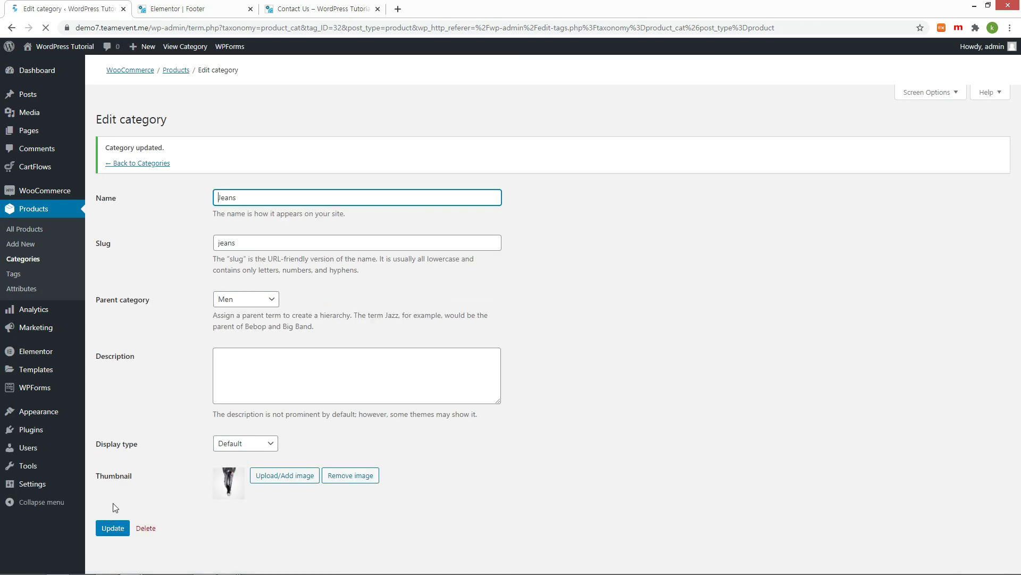
pyautogui.click(152, 192)
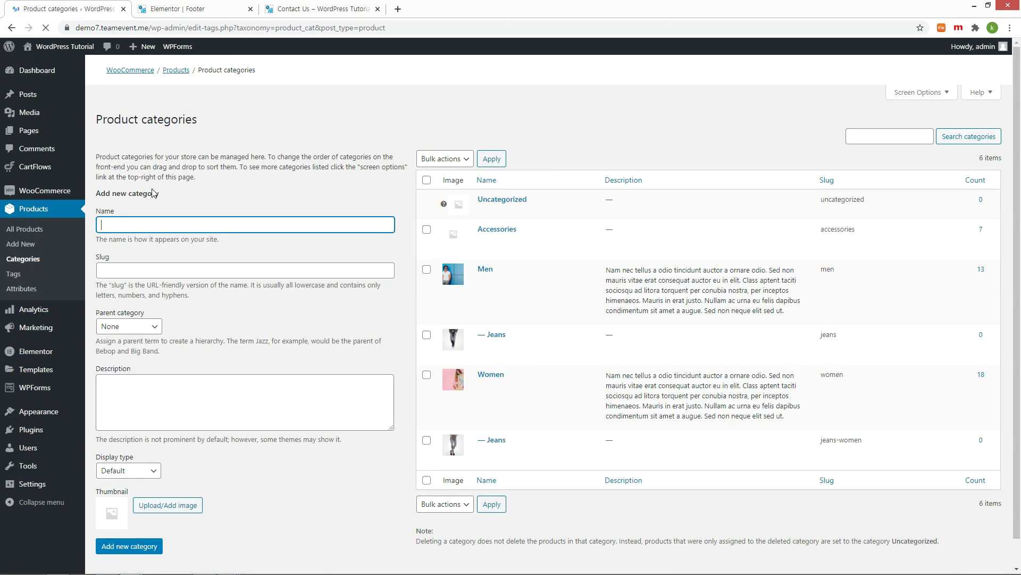
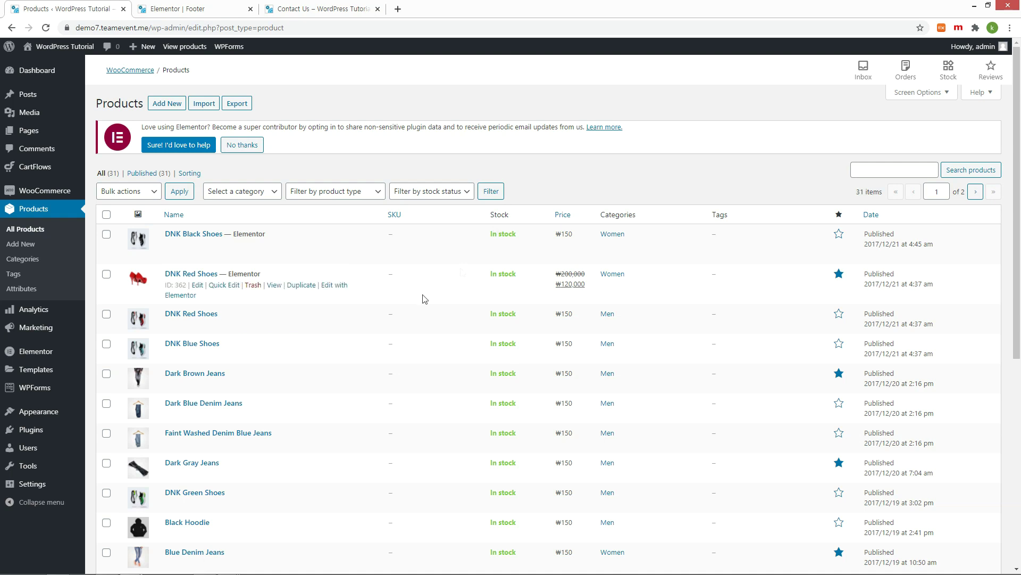
# Step: Tick Men › Jeans for Dark Brown Jeans, update it, and go back to All Products
pyautogui.click(195, 382)
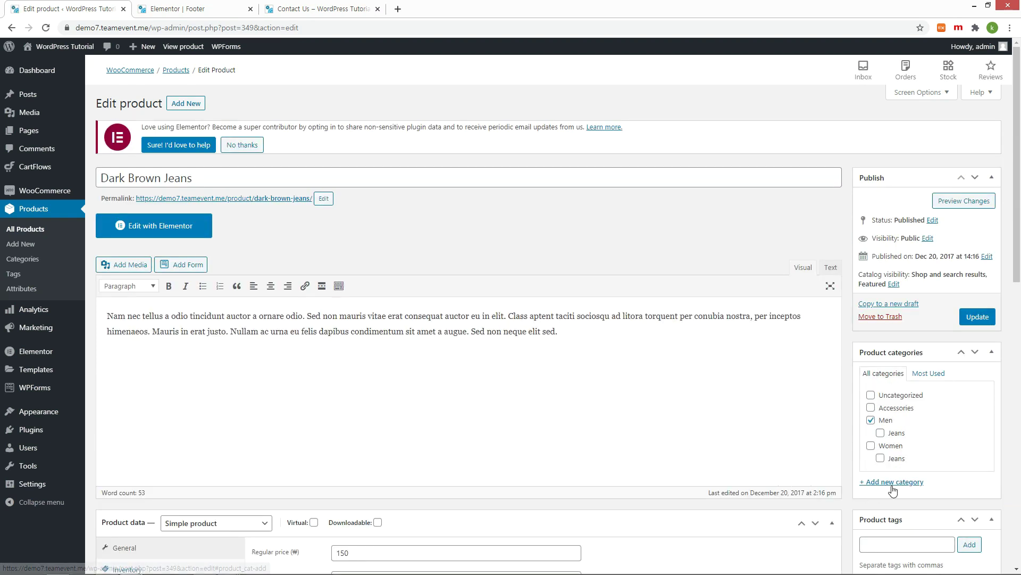
pyautogui.click(880, 433)
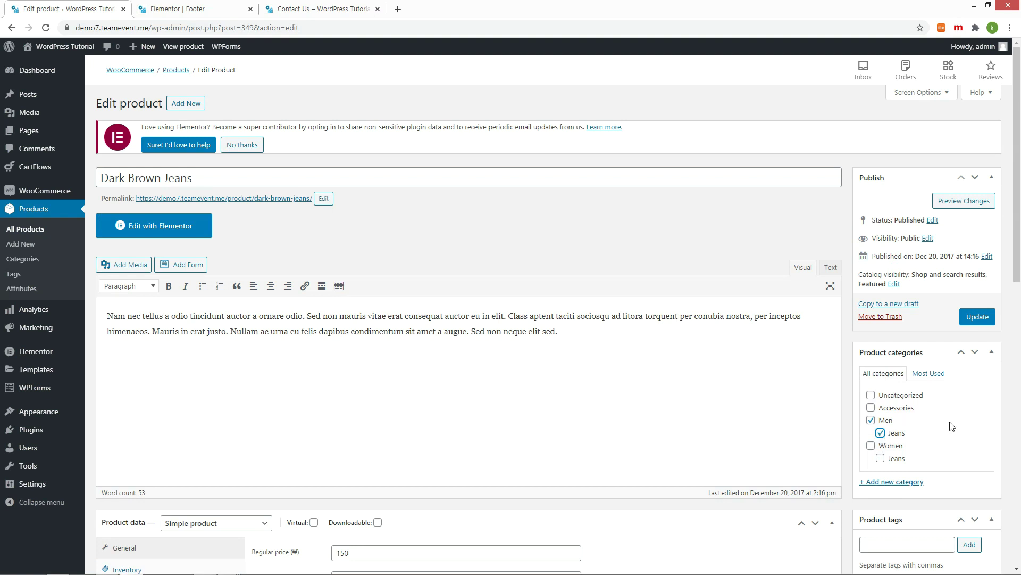
pyautogui.click(978, 317)
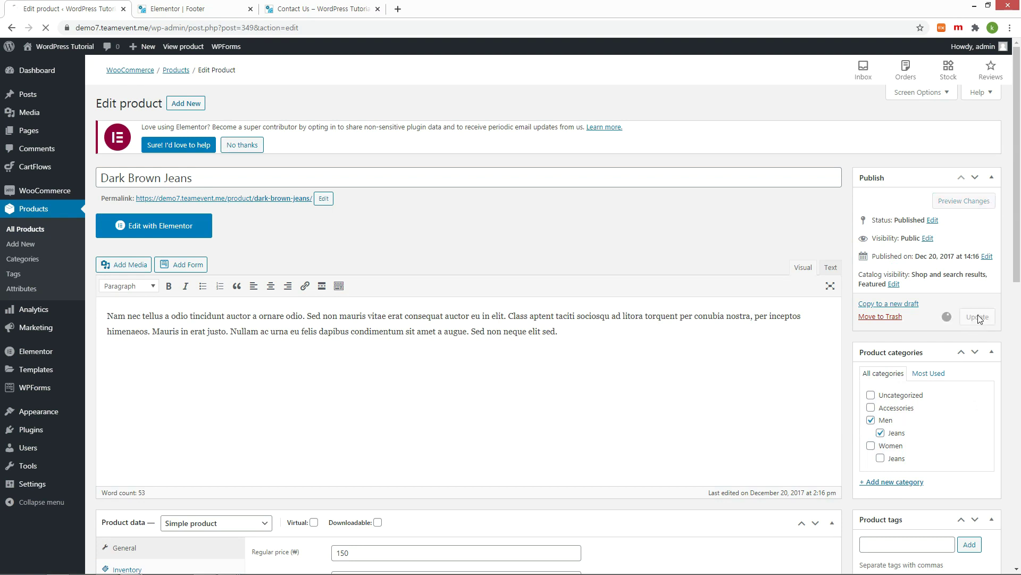
pyautogui.click(31, 230)
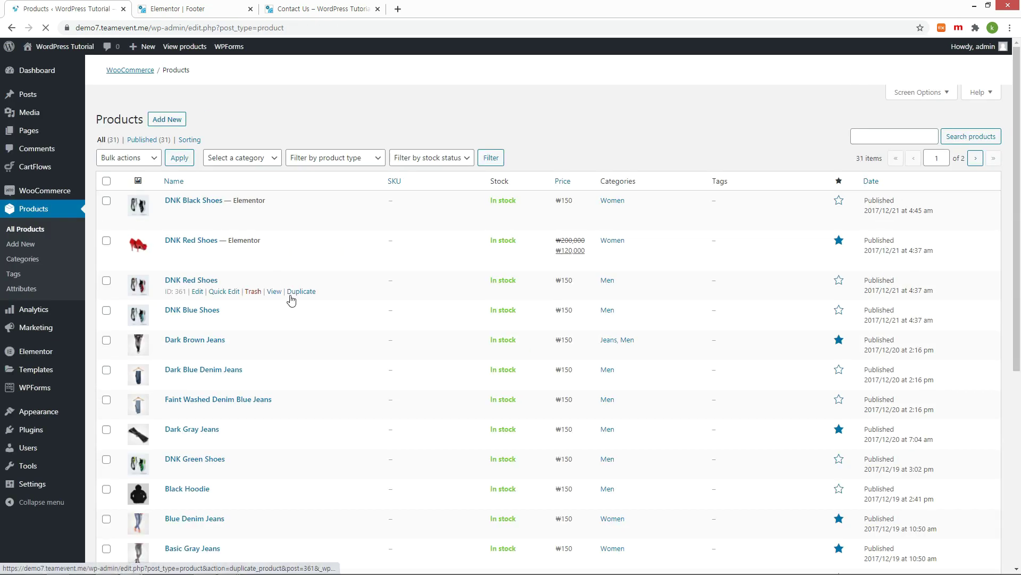
# Step: Copy the jeans-women slug and open the storefront's Women › Jeans category page
pyautogui.scroll(-2, 295, 327)
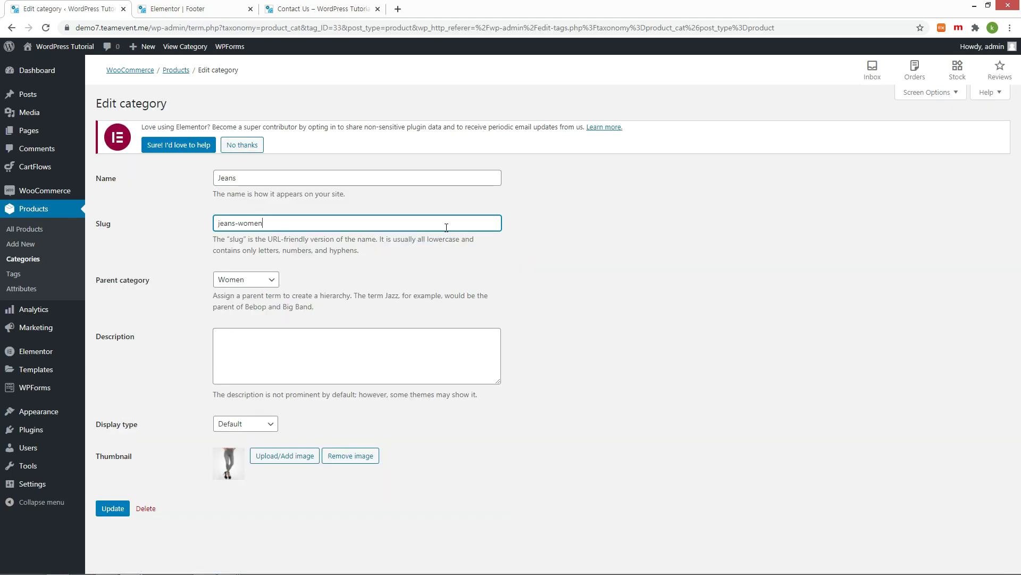
pyautogui.rightClick(241, 223)
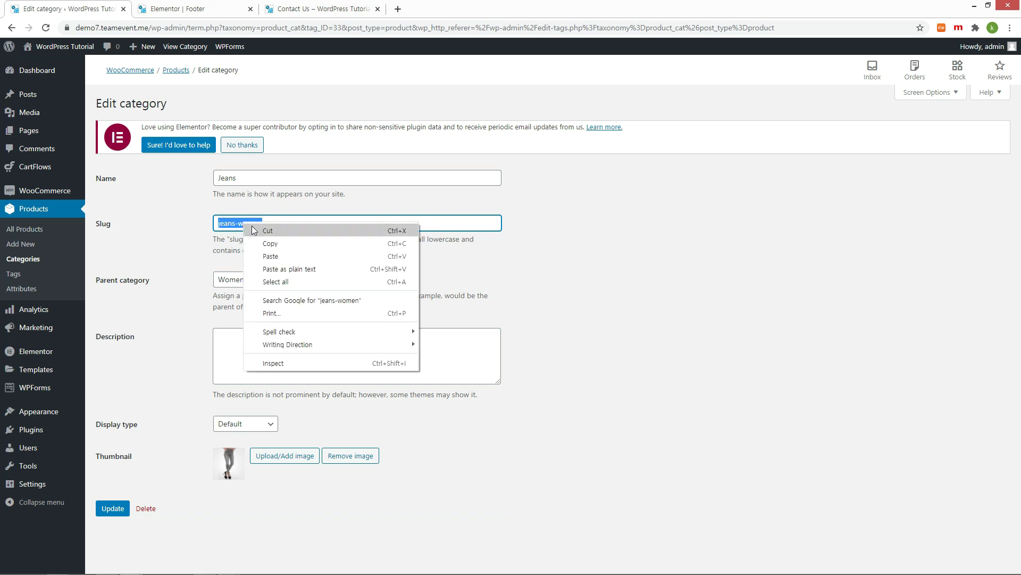
pyautogui.click(271, 244)
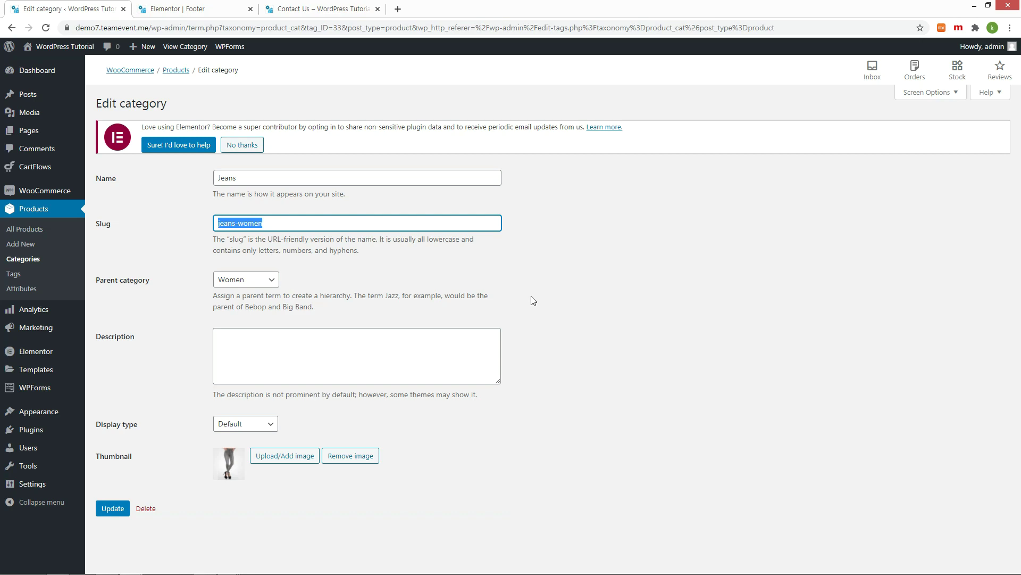
pyautogui.click(185, 46)
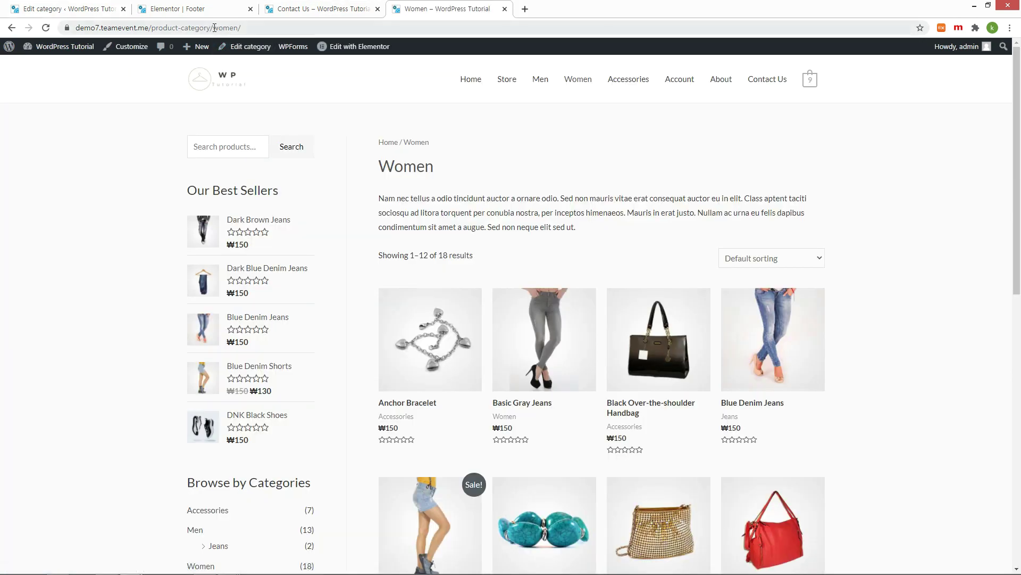
pyautogui.click(249, 27)
pyautogui.click(249, 27)
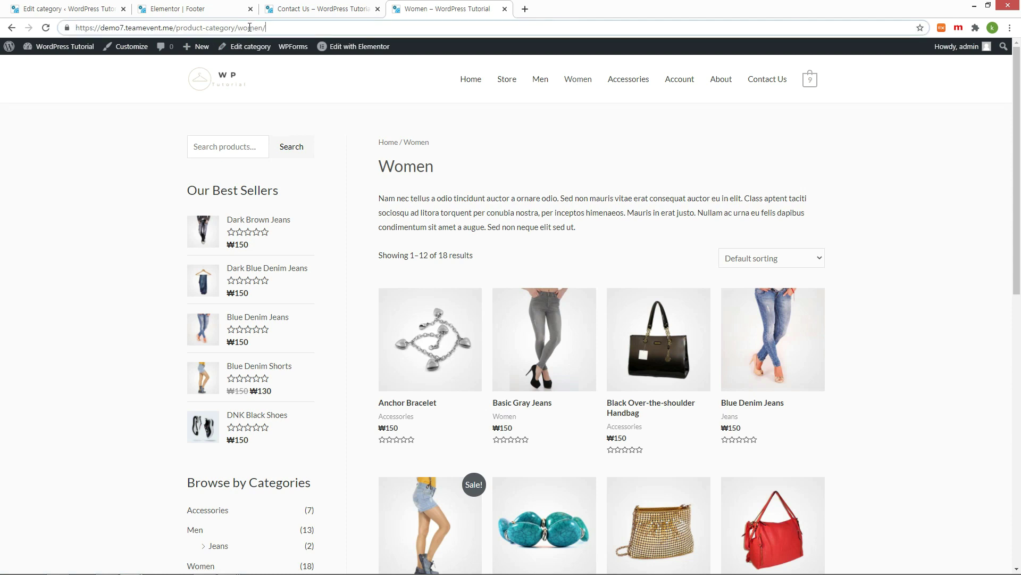
pyautogui.moveTo(359, 47)
pyautogui.hotkey('ctrl', 'v')
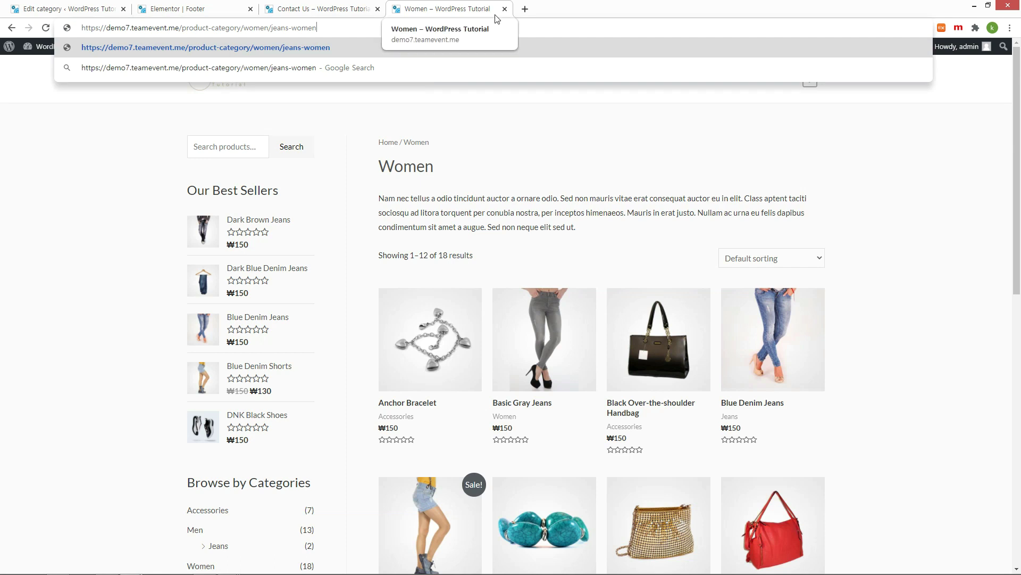
pyautogui.press('Return')
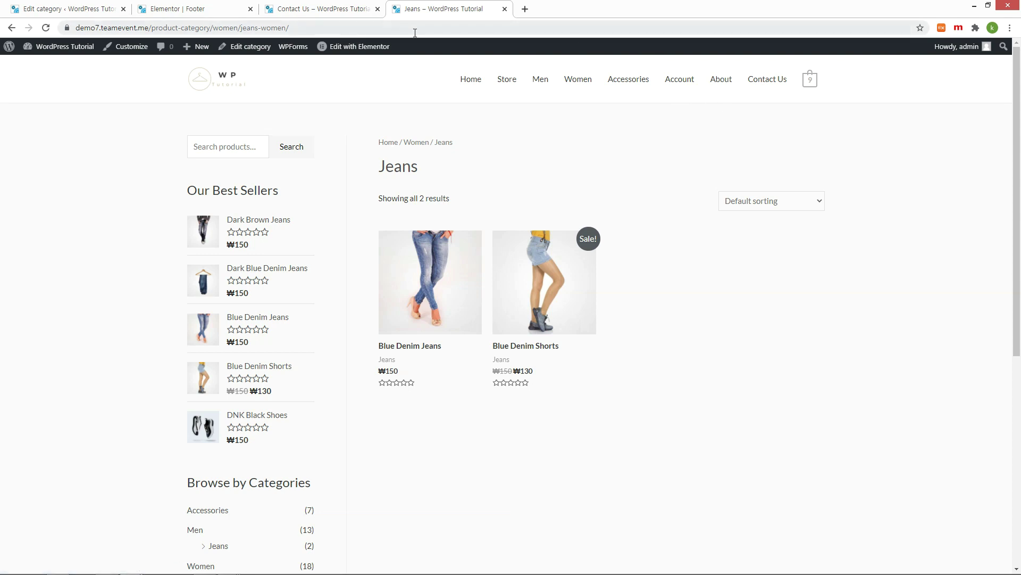
# Step: Copy the product-category/women/jeans-women/ path from the address bar
pyautogui.click(152, 29)
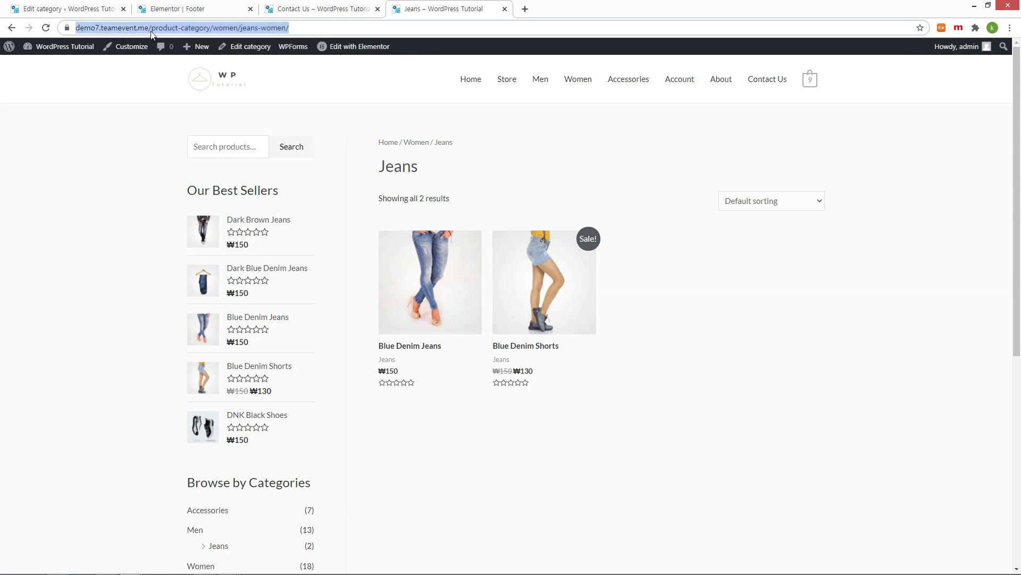
pyautogui.click(152, 30)
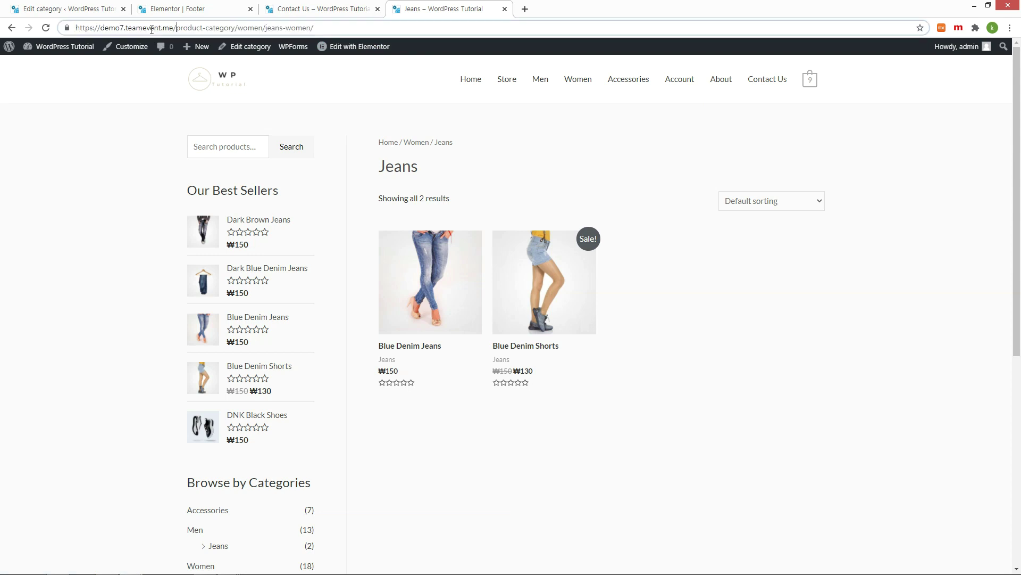
pyautogui.keyDown('shift'); pyautogui.click(339, 25); pyautogui.keyUp('shift')
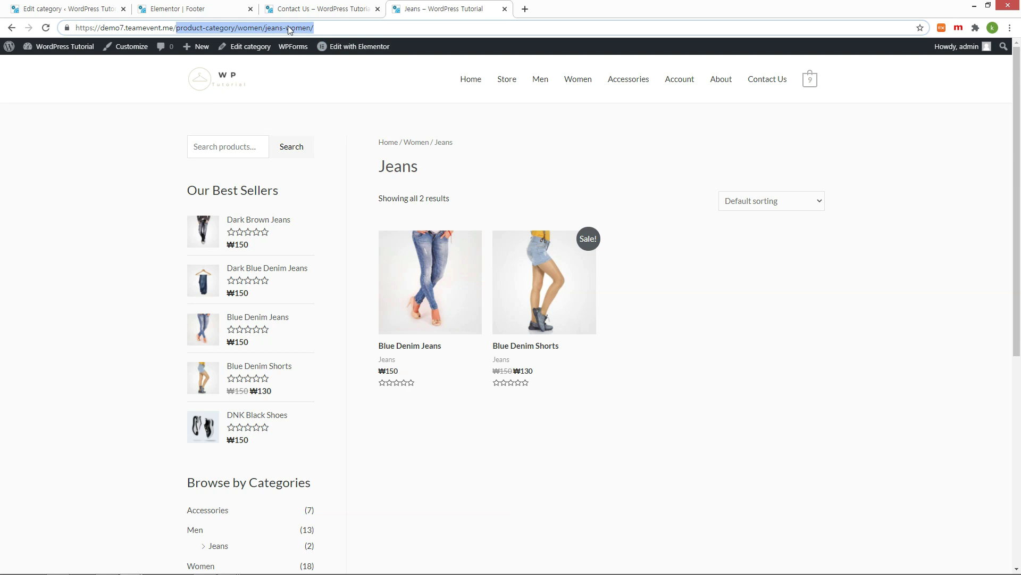
pyautogui.rightClick(303, 30)
pyautogui.click(321, 66)
pyautogui.click(187, 11)
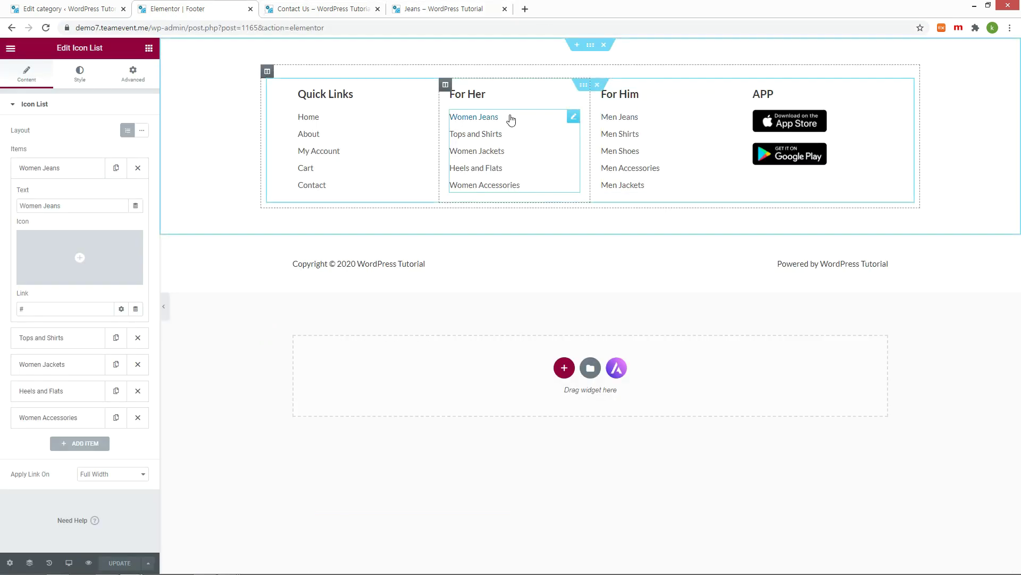
# Step: Paste the category path into the footer's Women Jeans link, save, and test it
pyautogui.click(102, 310)
pyautogui.hotkey('ctrl', 'v')
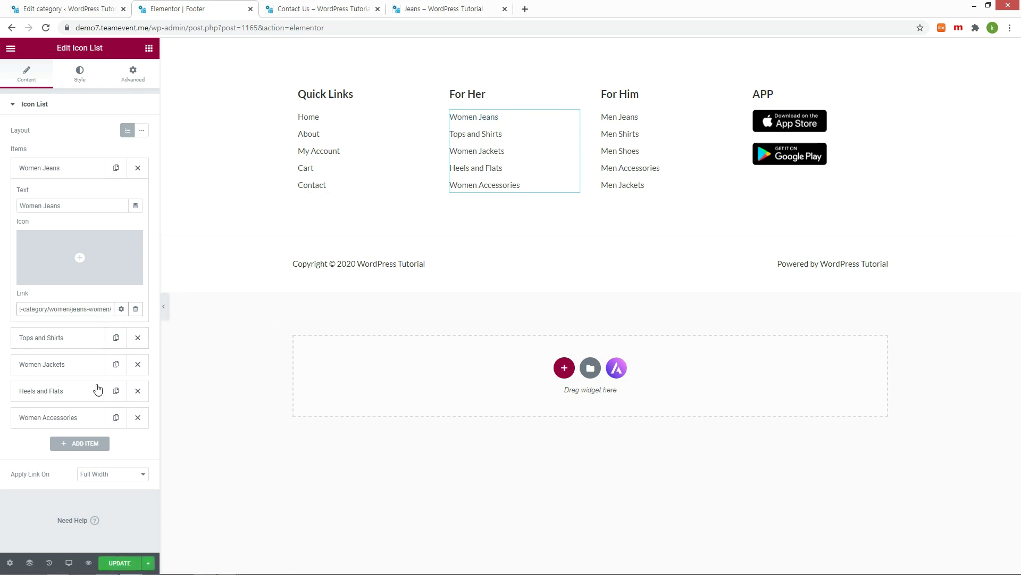
pyautogui.click(120, 562)
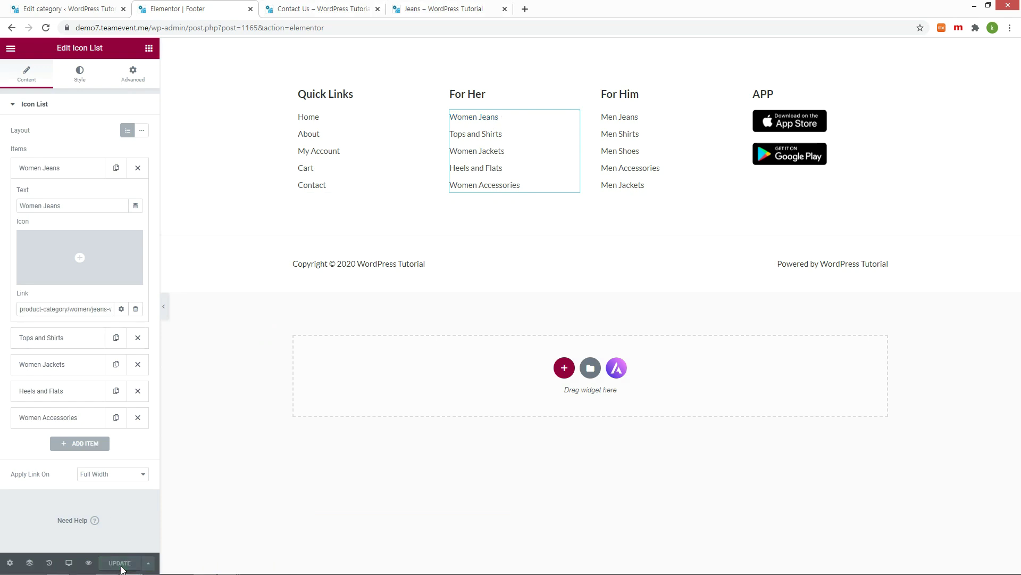
pyautogui.hotkey('ctrl', 'Tab')
pyautogui.scroll(-5, 366, 269)
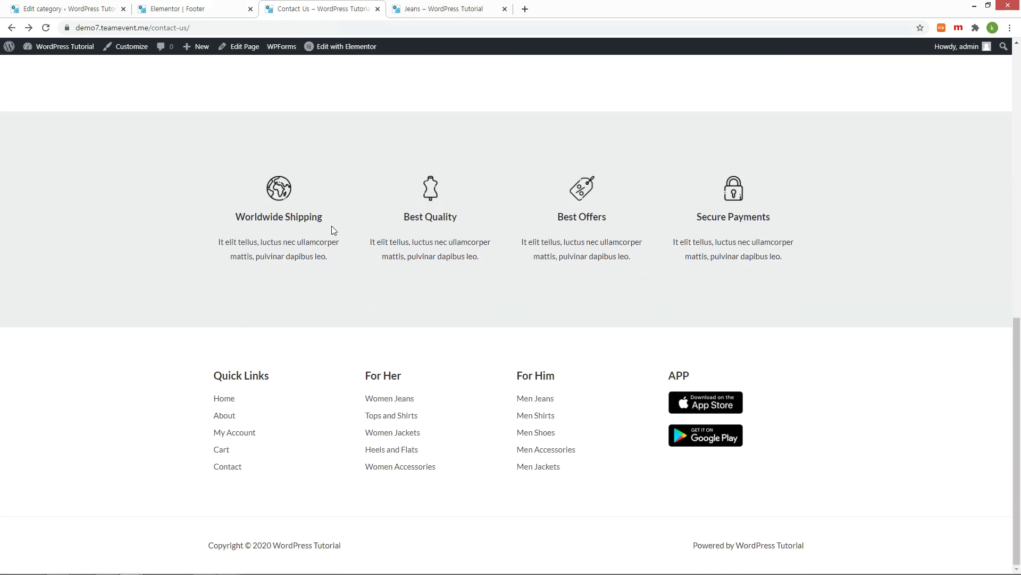
pyautogui.click(407, 401)
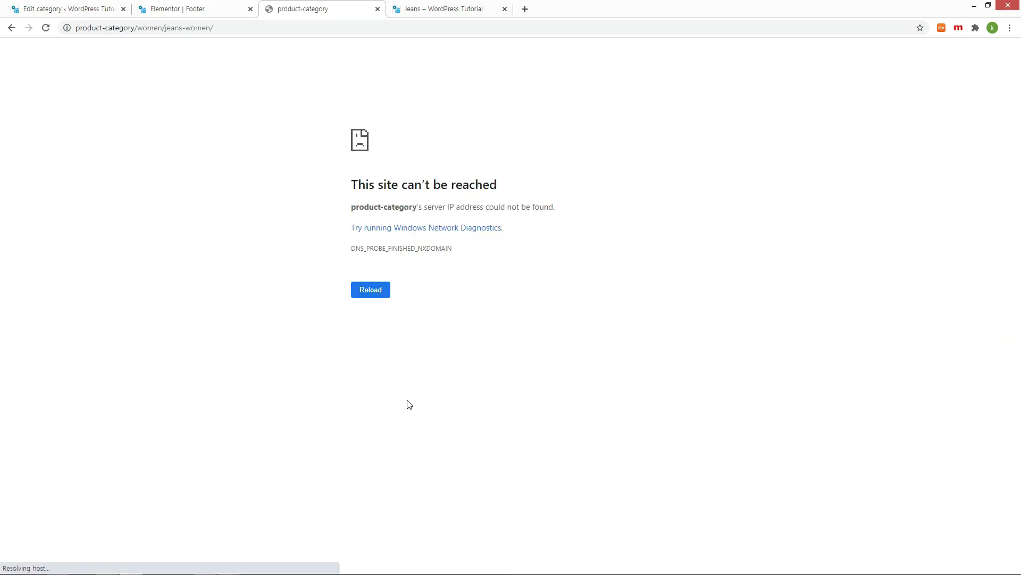
# Step: Add a leading '/' to make /product-category/women/jeans-women/, save, and retest the link
pyautogui.click(170, 10)
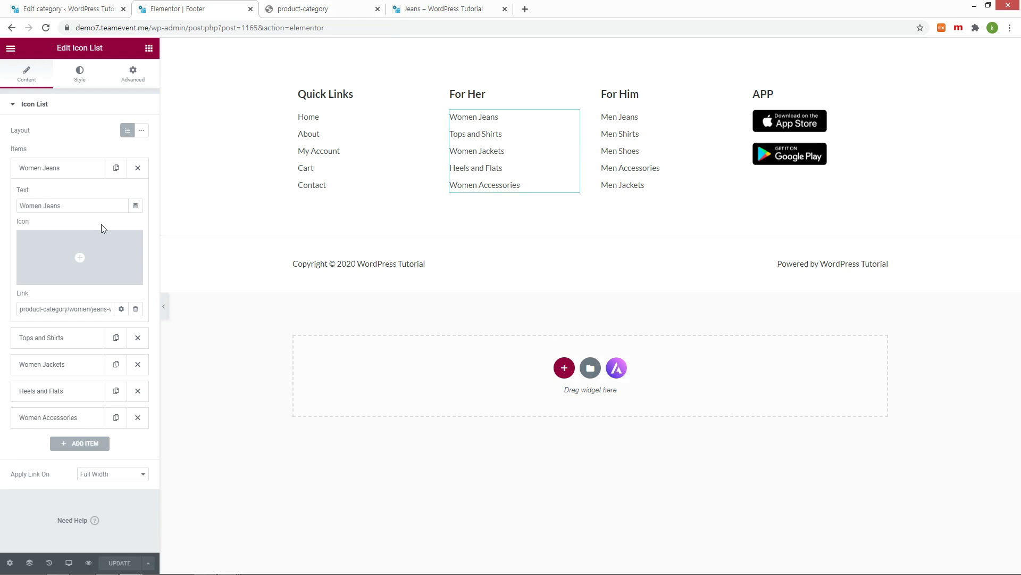
pyautogui.click(24, 308)
pyautogui.write('/')
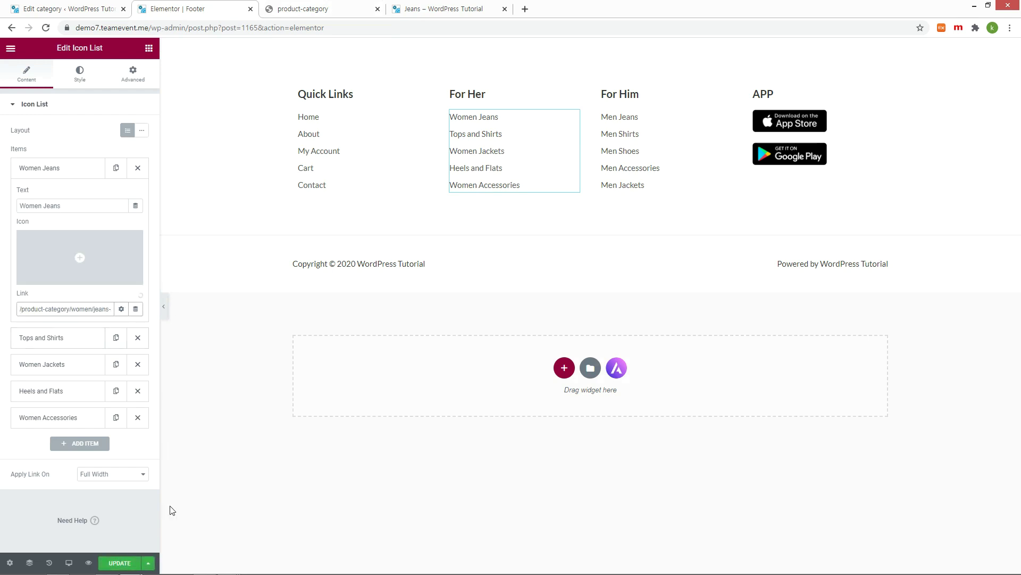
pyautogui.click(132, 567)
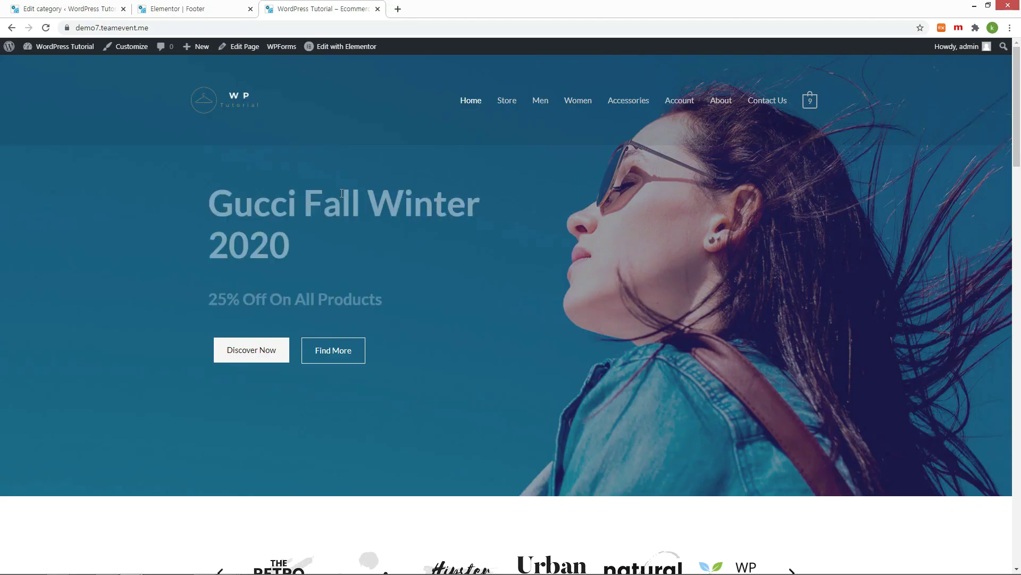
pyautogui.scroll(-15, 319, 208)
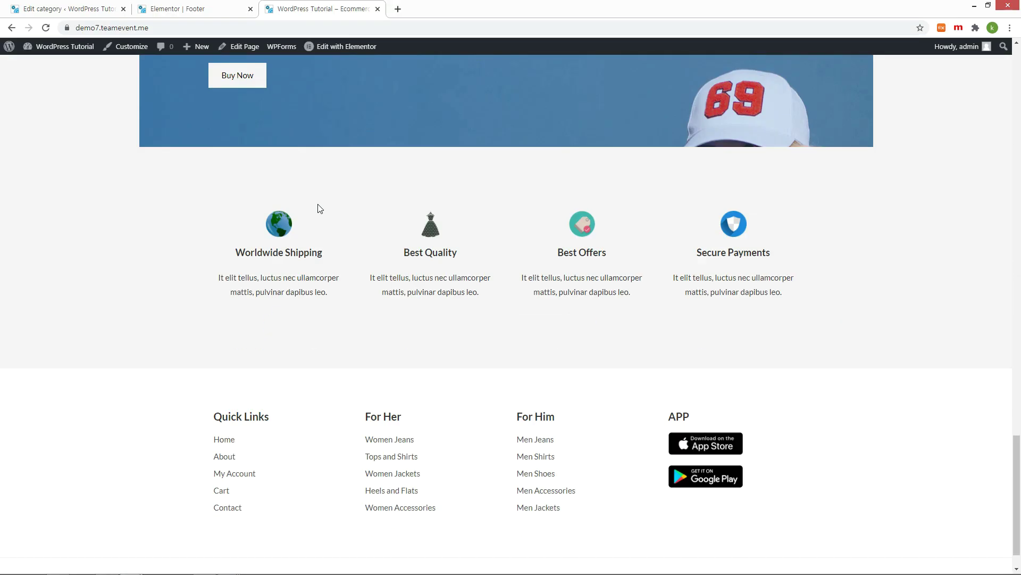
pyautogui.scroll(-1, 319, 208)
pyautogui.click(397, 405)
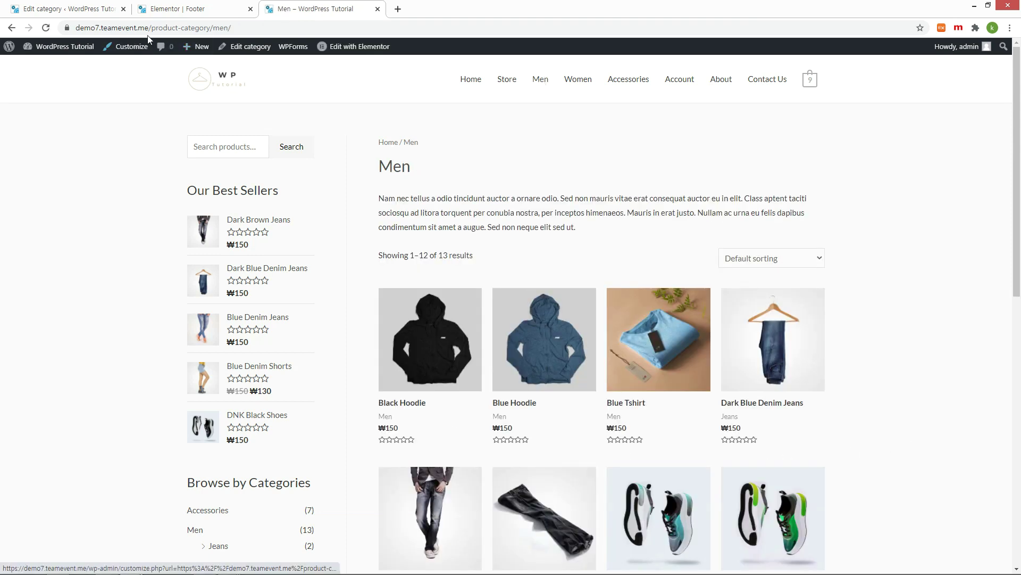
# Step: Select the /product-category/men/ path, then select the Men Jeans category's jeans slug
pyautogui.click(153, 29)
pyautogui.click(152, 29)
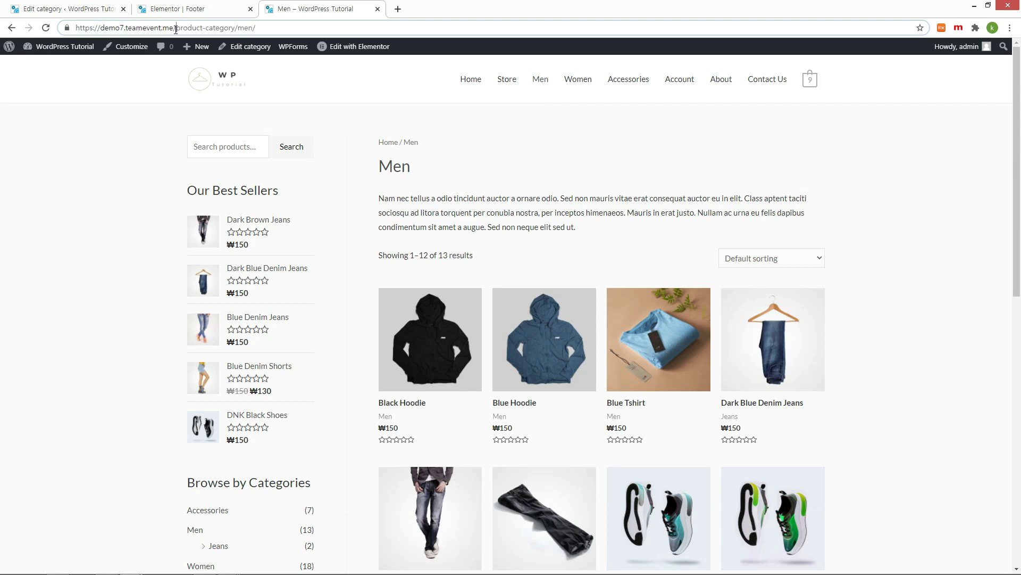
pyautogui.moveTo(176, 29); pyautogui.dragTo(291, 31)
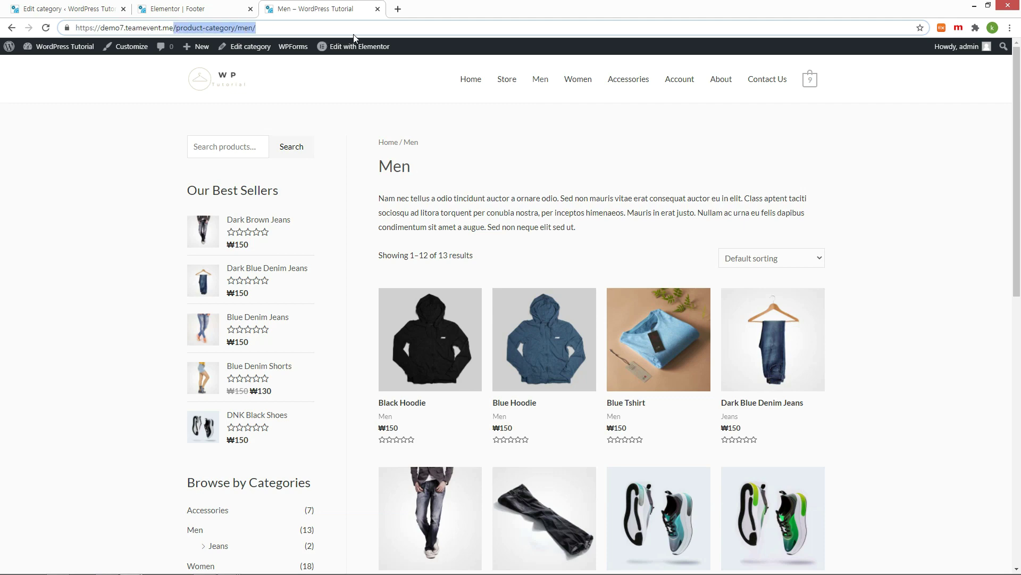
pyautogui.click(60, 11)
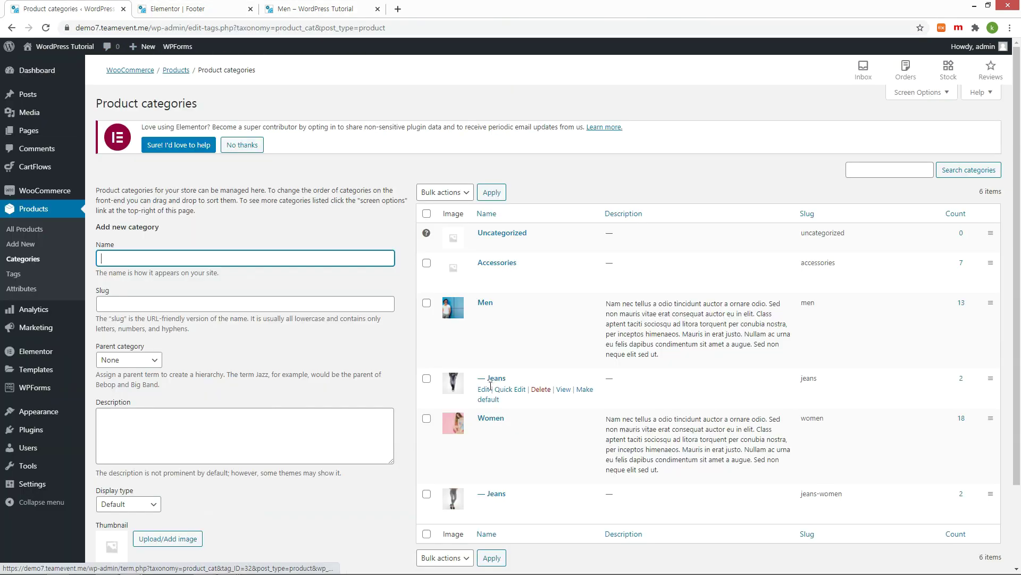
pyautogui.click(495, 378)
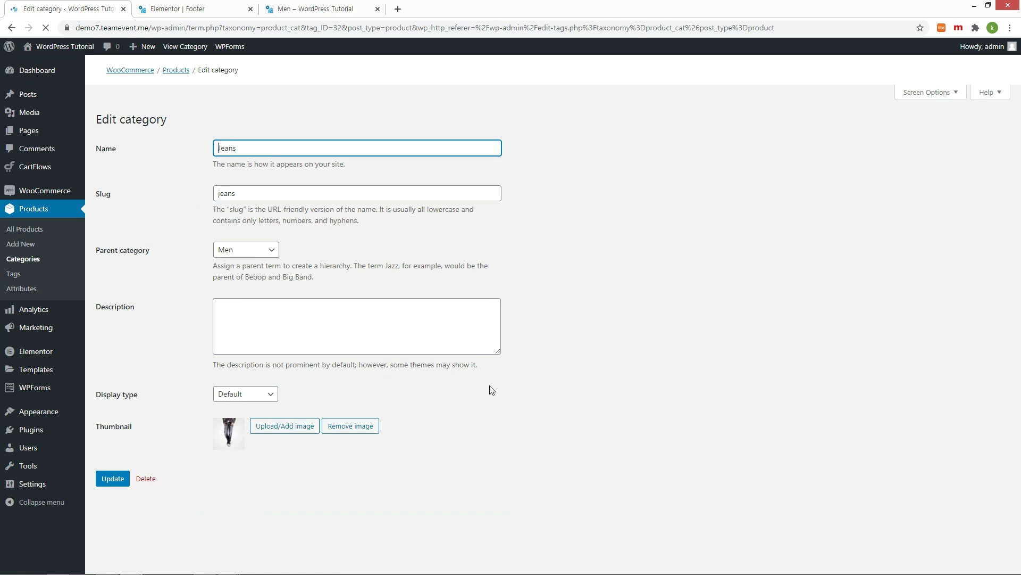
pyautogui.moveTo(237, 223); pyautogui.dragTo(180, 227)
# Step: Append 'jeans' to the footer's Men Jeans link, save, and test it from the Men page
pyautogui.hotkey('ctrl', 'Tab')
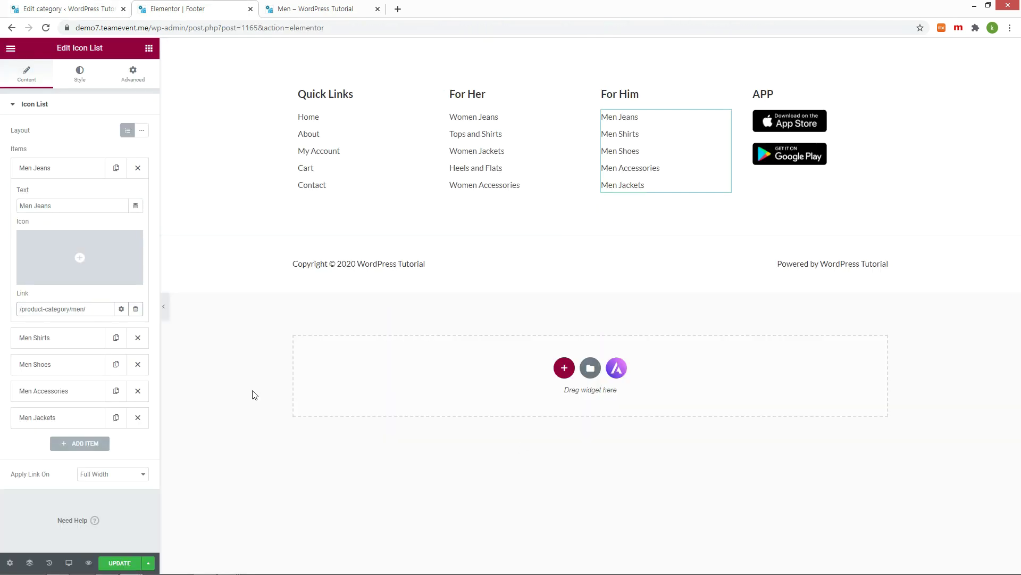
pyautogui.click(106, 308)
pyautogui.hotkey('ctrl', 'v')
pyautogui.click(120, 565)
pyautogui.hotkey('ctrl', 'Tab')
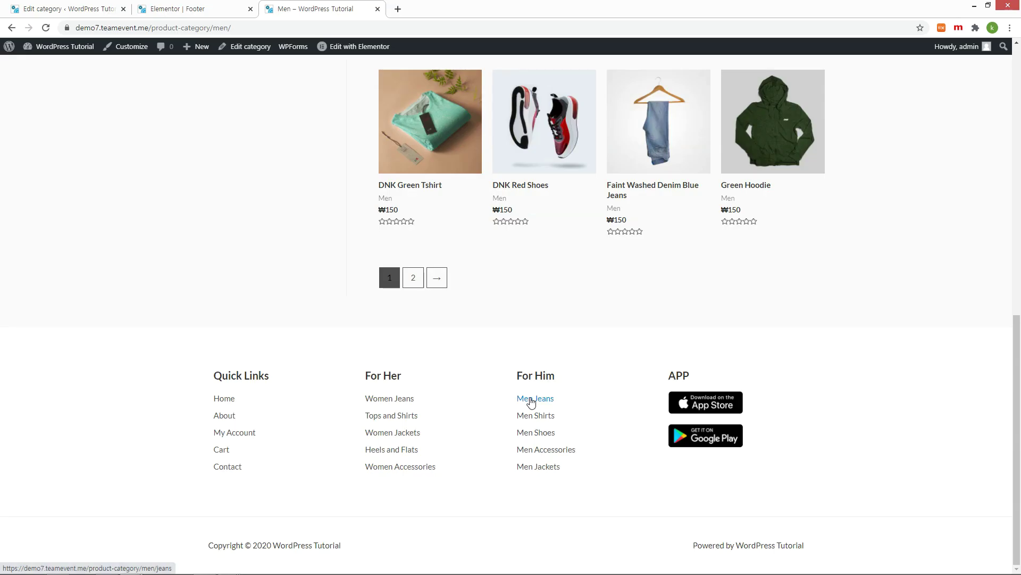
pyautogui.click(531, 400)
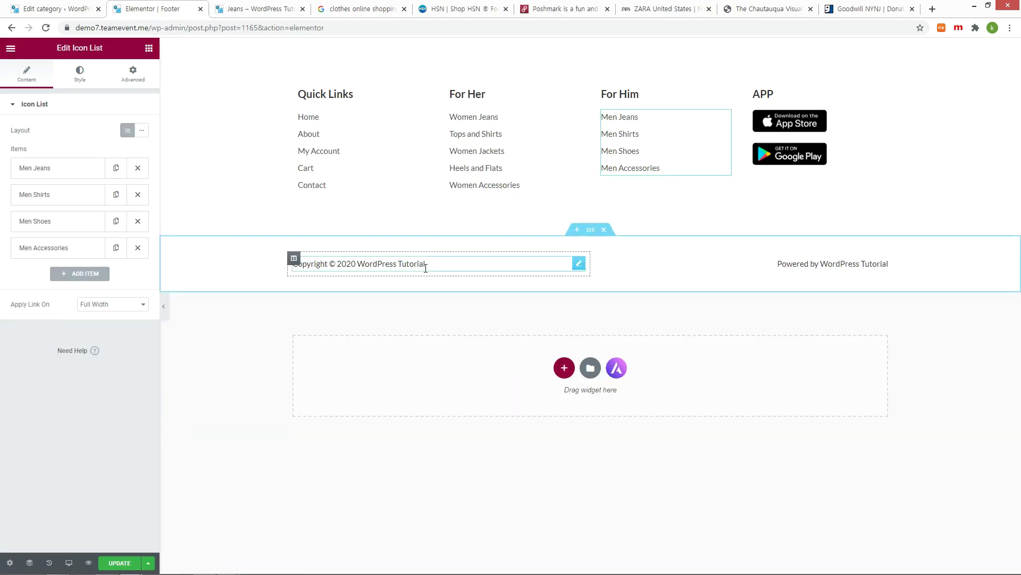
# Step: Add a new footer row with a quarter-half-quarter three-column structure
pyautogui.click(429, 268)
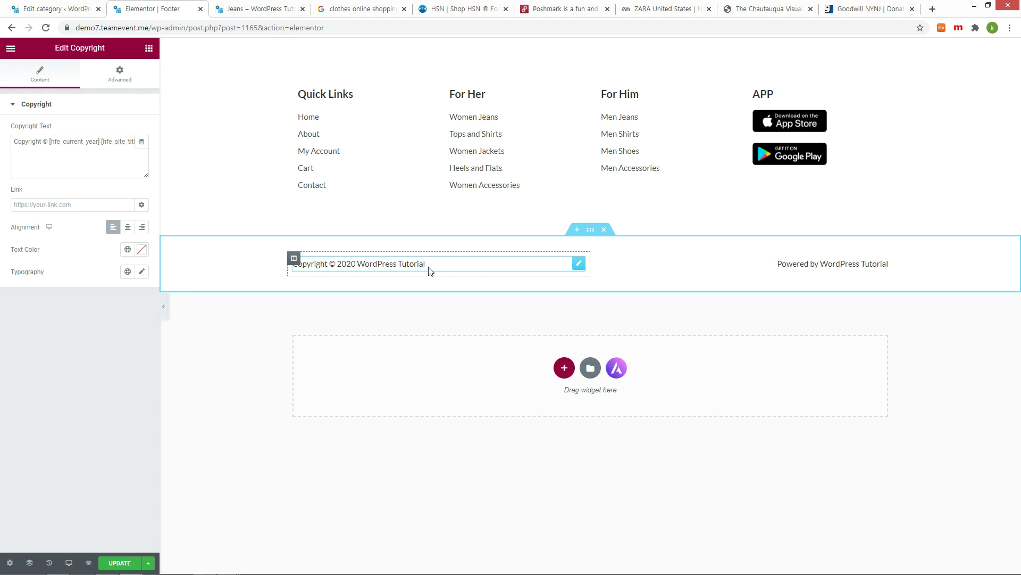
pyautogui.click(601, 265)
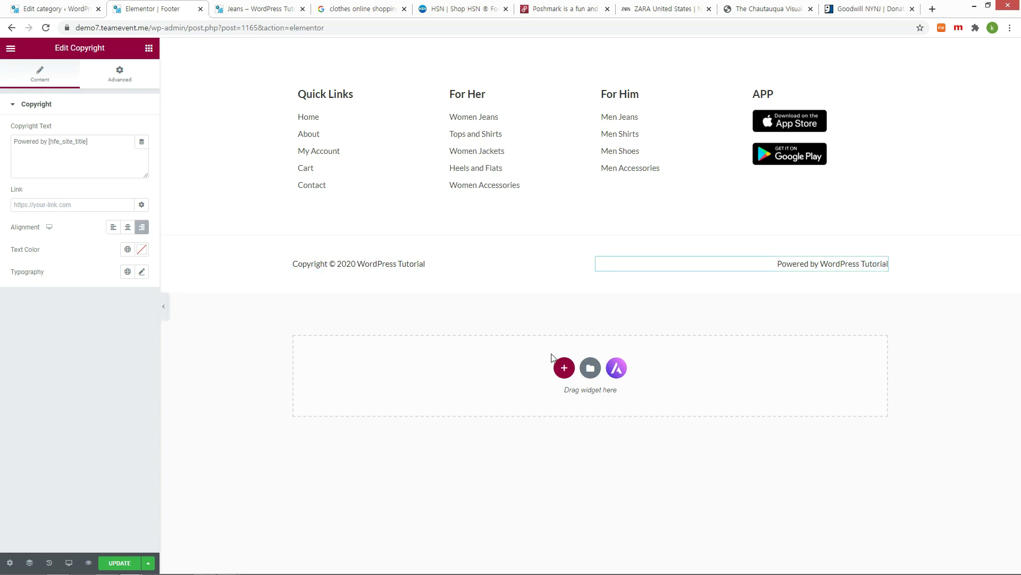
pyautogui.click(564, 368)
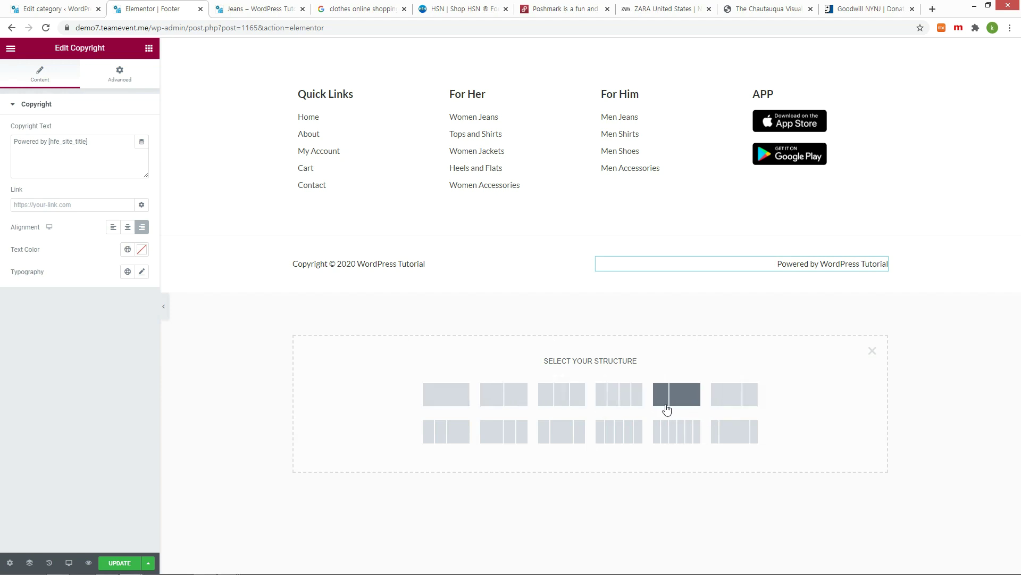
pyautogui.click(567, 431)
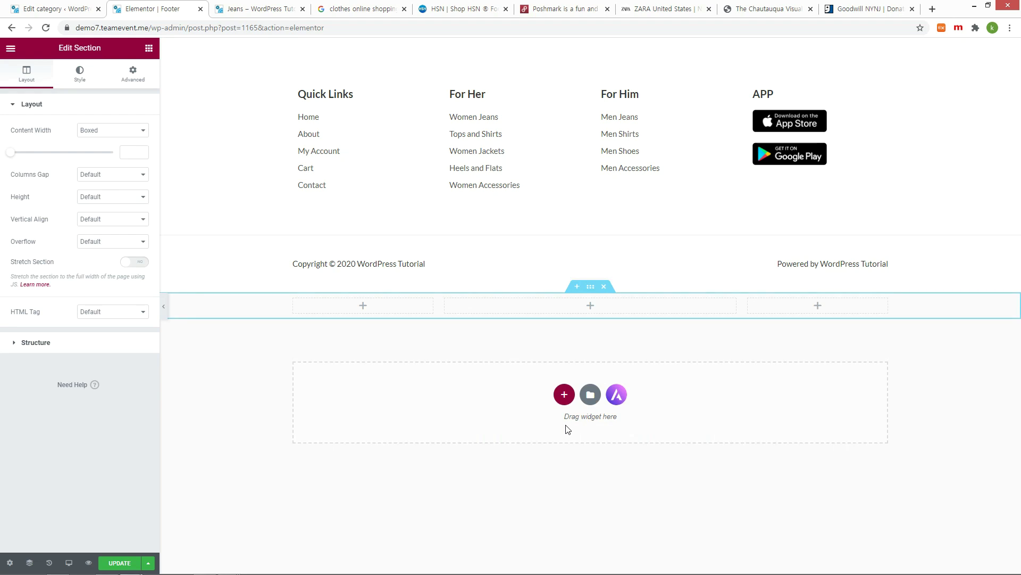
# Step: Put an Inner Section in the middle column holding Privacy and Terms text blocks
pyautogui.click(592, 309)
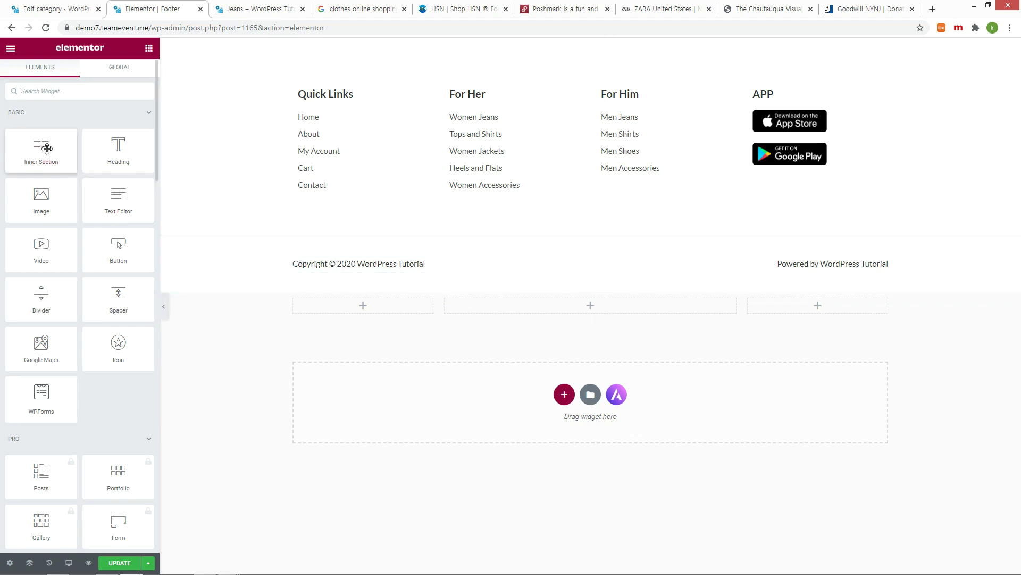
pyautogui.moveTo(47, 148); pyautogui.dragTo(581, 313)
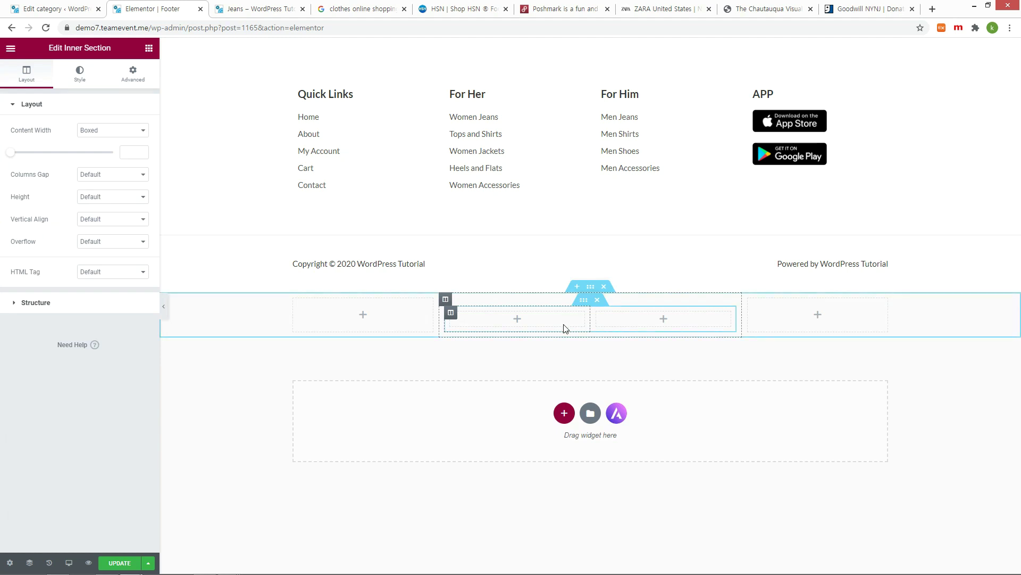
pyautogui.click(517, 320)
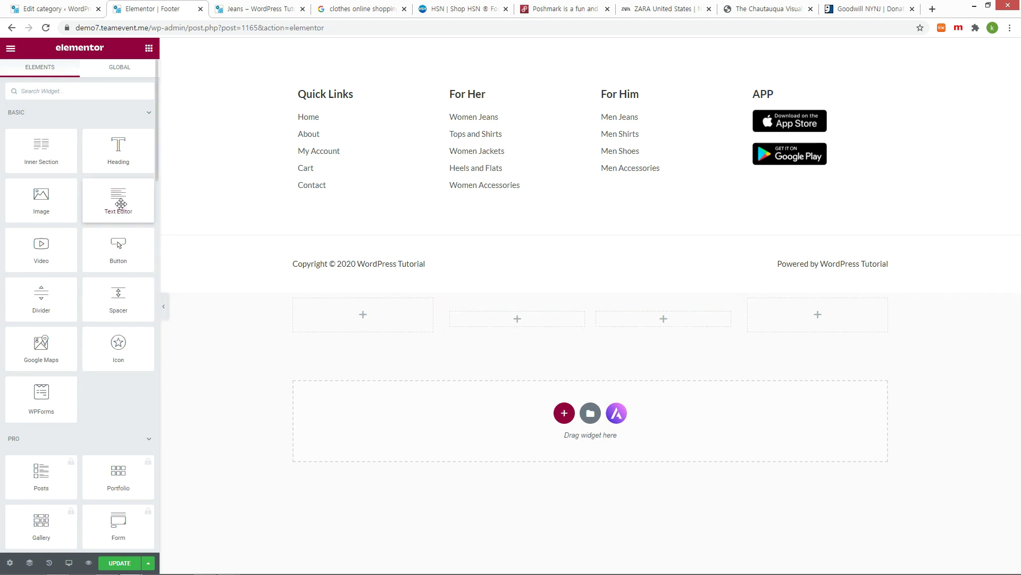
pyautogui.moveTo(120, 205); pyautogui.dragTo(504, 323)
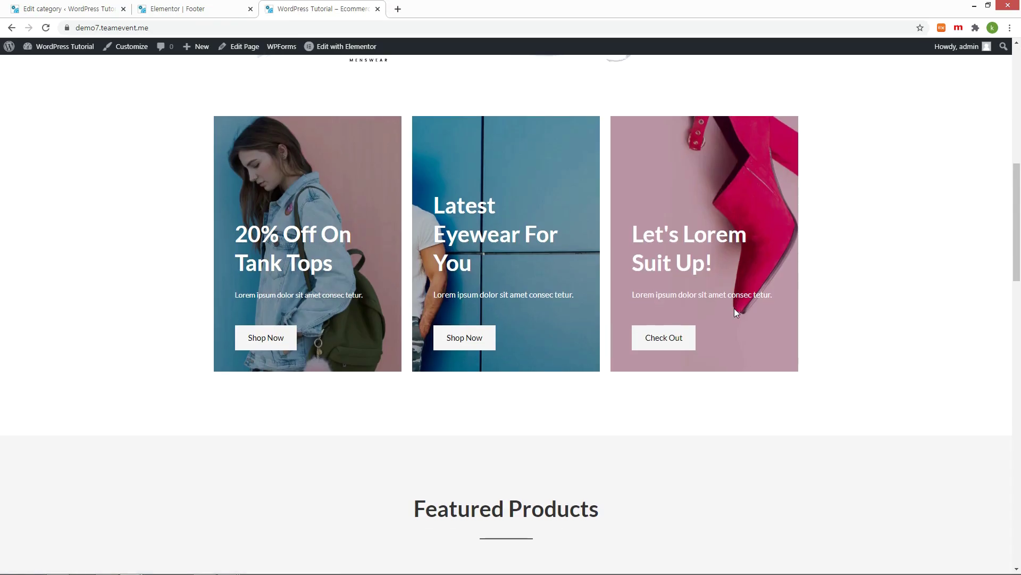
pyautogui.scroll(-20, 734, 310)
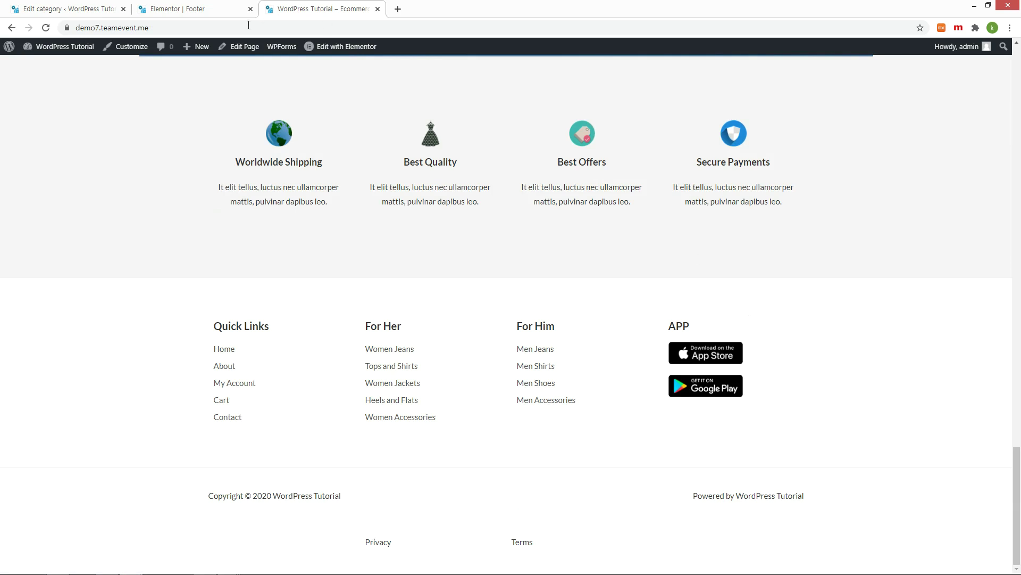
pyautogui.click(174, 10)
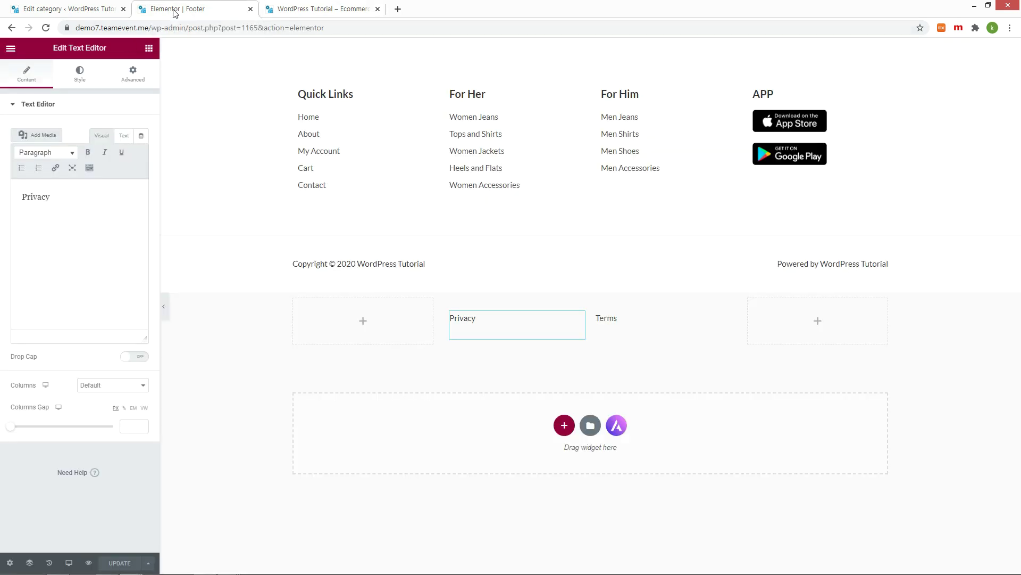
pyautogui.click(451, 313)
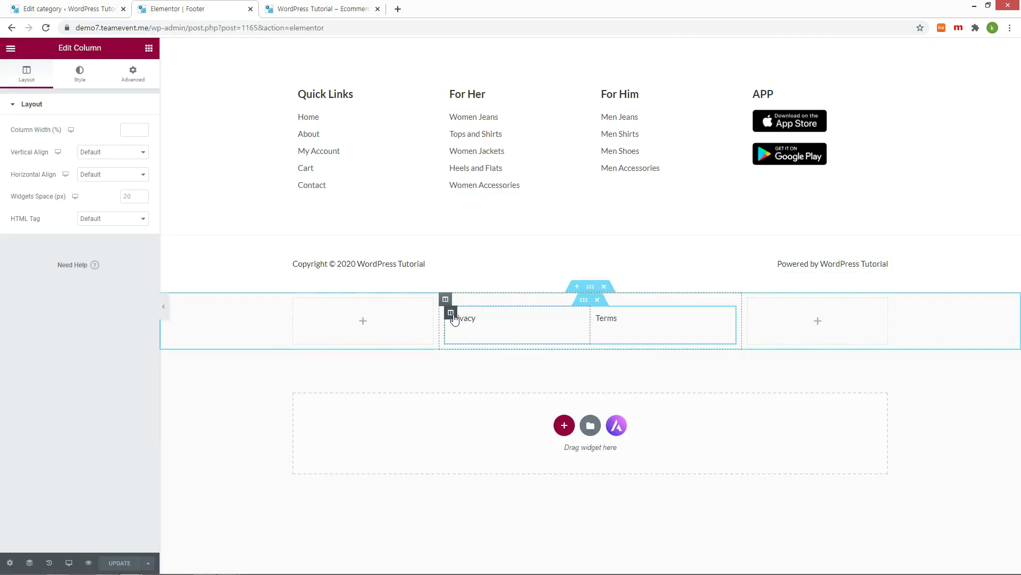
pyautogui.click(142, 176)
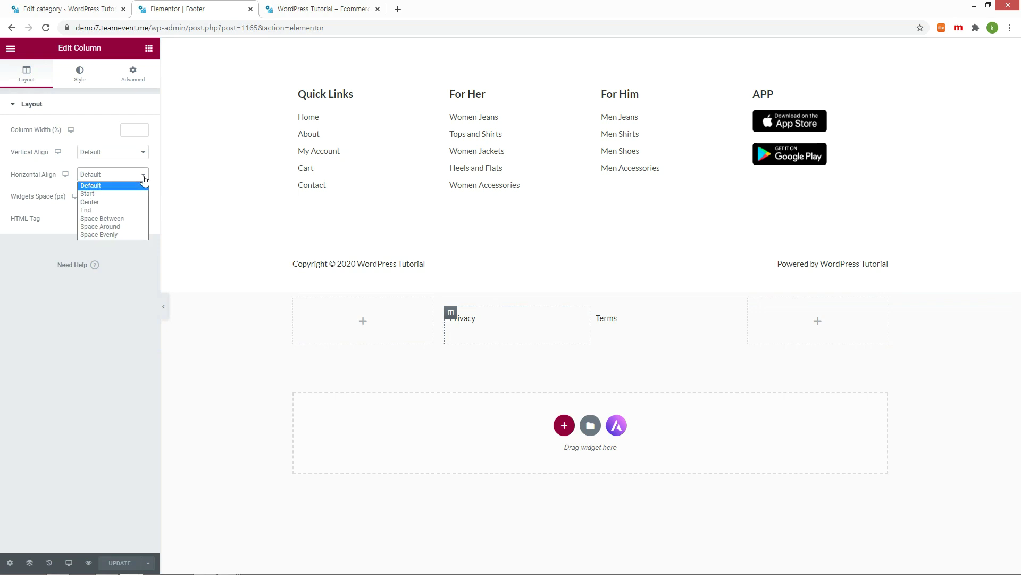
# Step: Center the column horizontally and link the Privacy text to /privacy
pyautogui.click(116, 201)
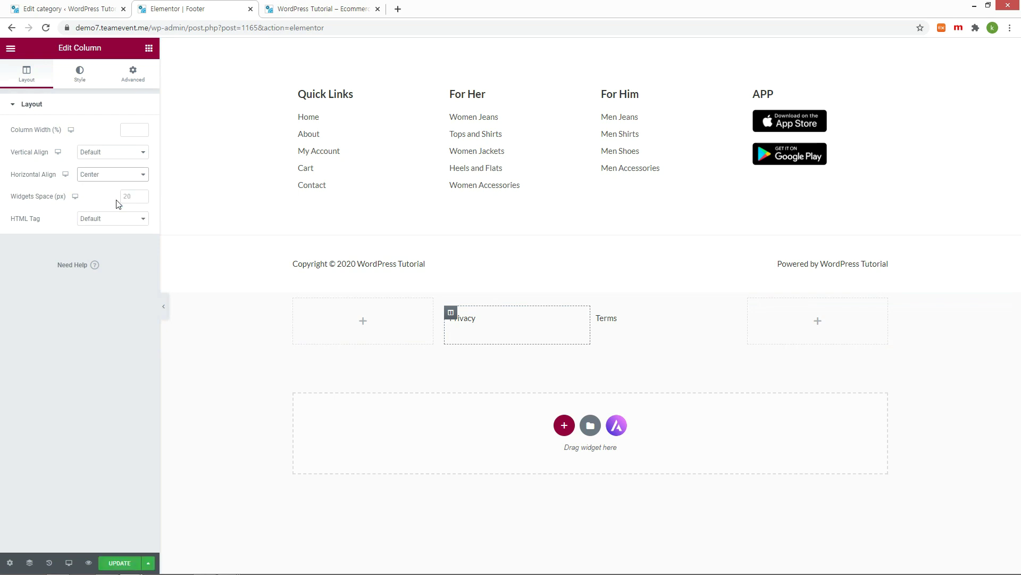
pyautogui.click(463, 318)
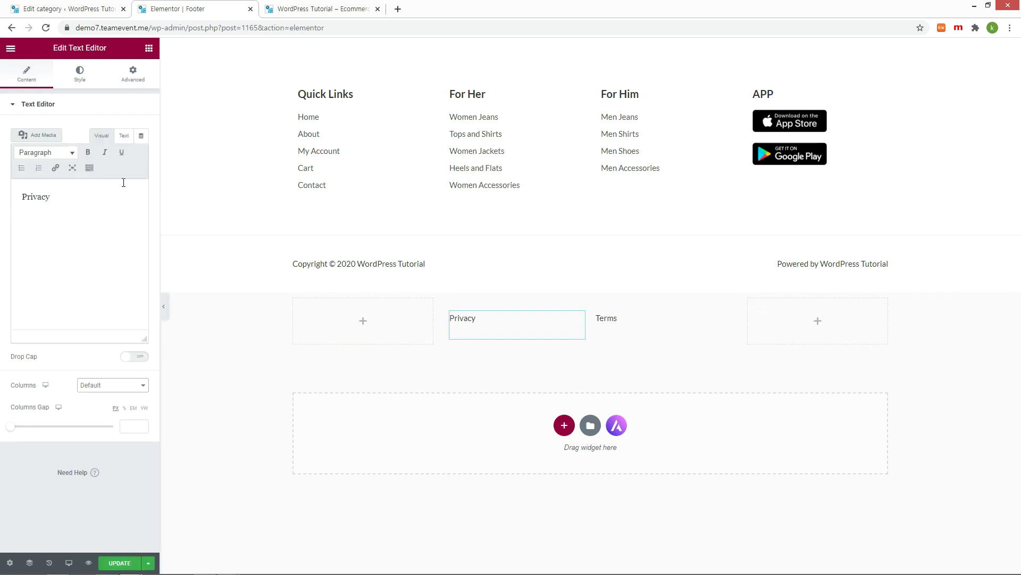
pyautogui.click(124, 136)
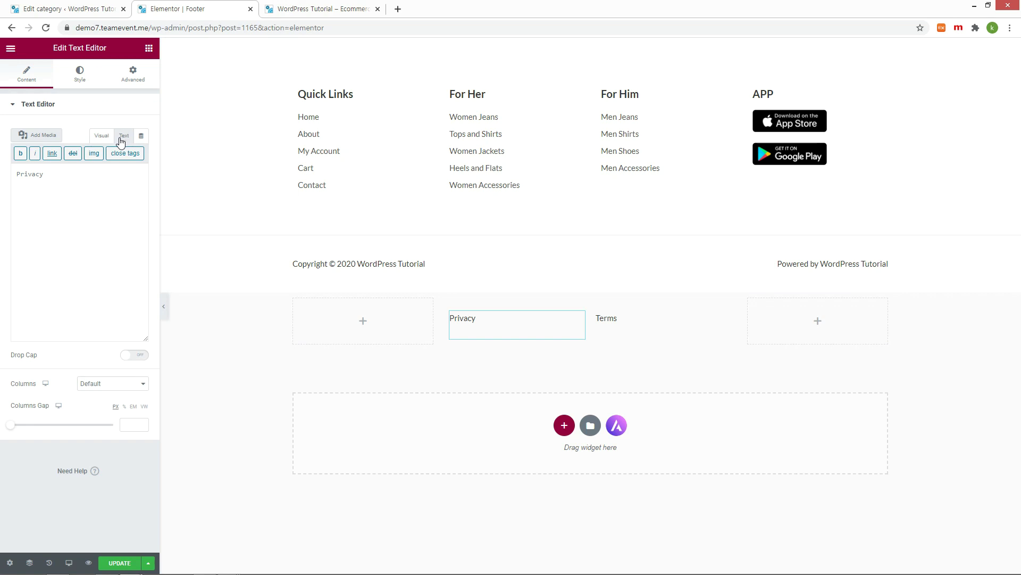
pyautogui.click(52, 154)
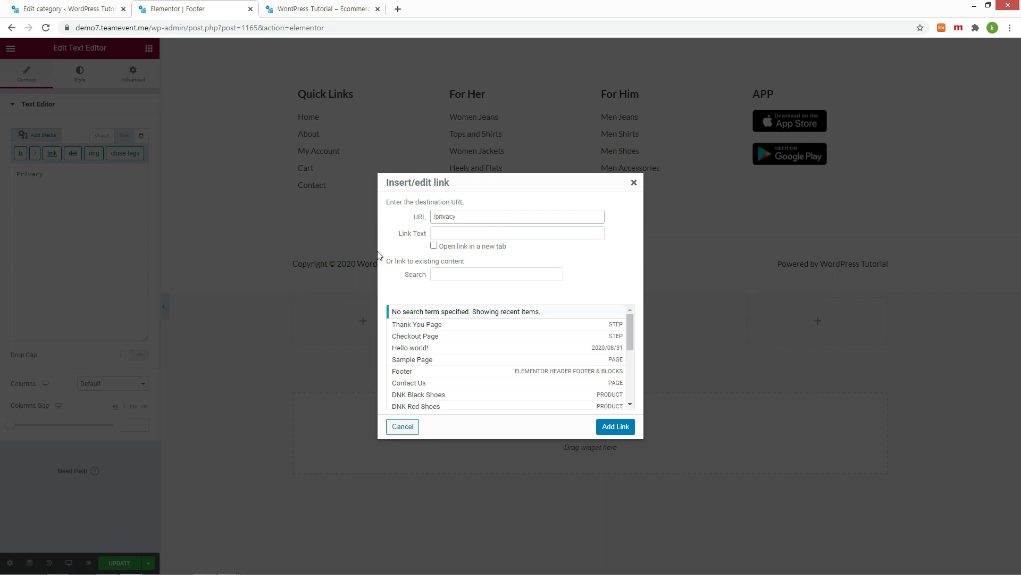
pyautogui.press('Tab')
pyautogui.write('Privacy')
pyautogui.moveTo(630, 331); pyautogui.dragTo(643, 388)
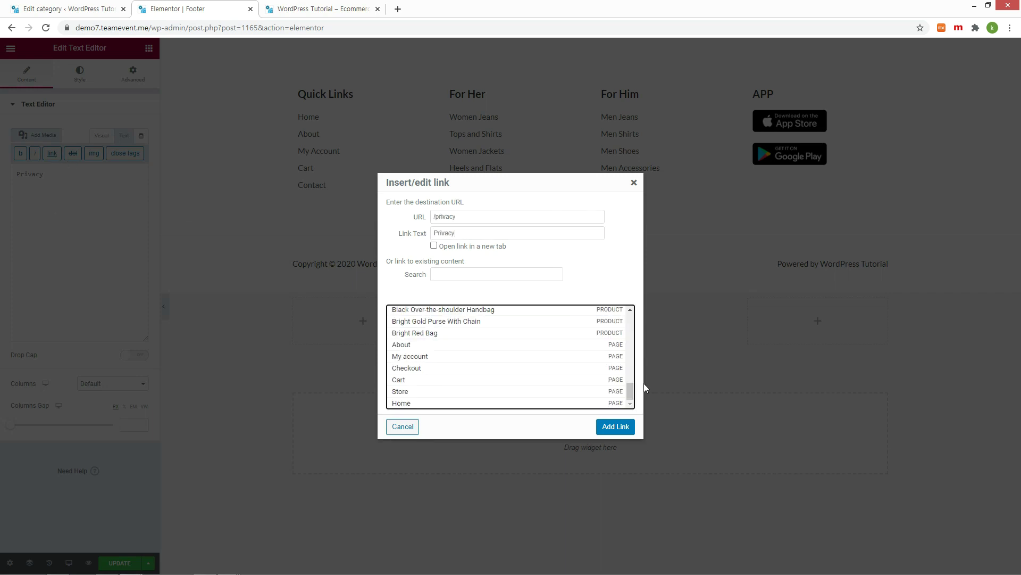
pyautogui.click(622, 428)
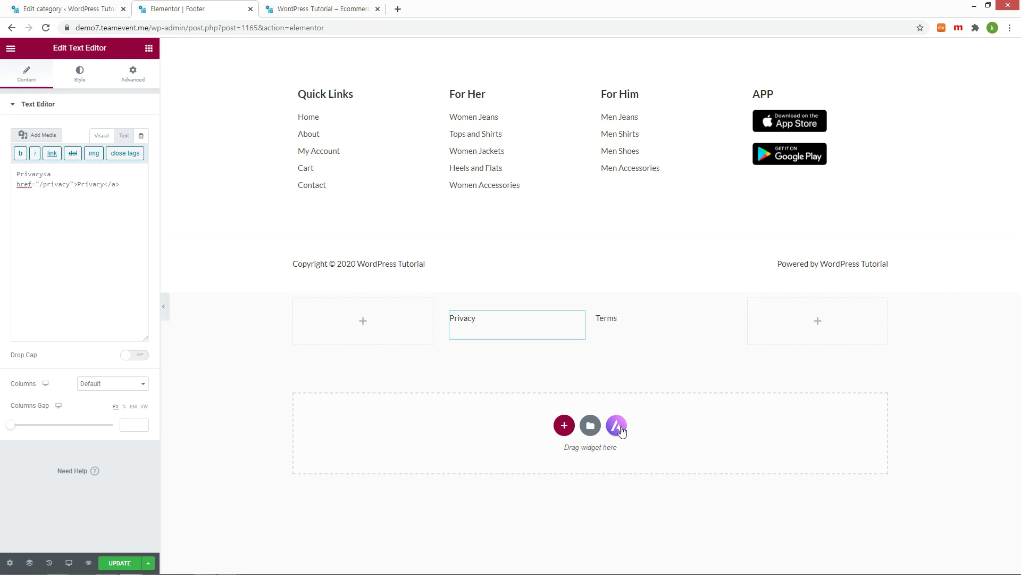
pyautogui.hotkey('ctrl', 'Tab')
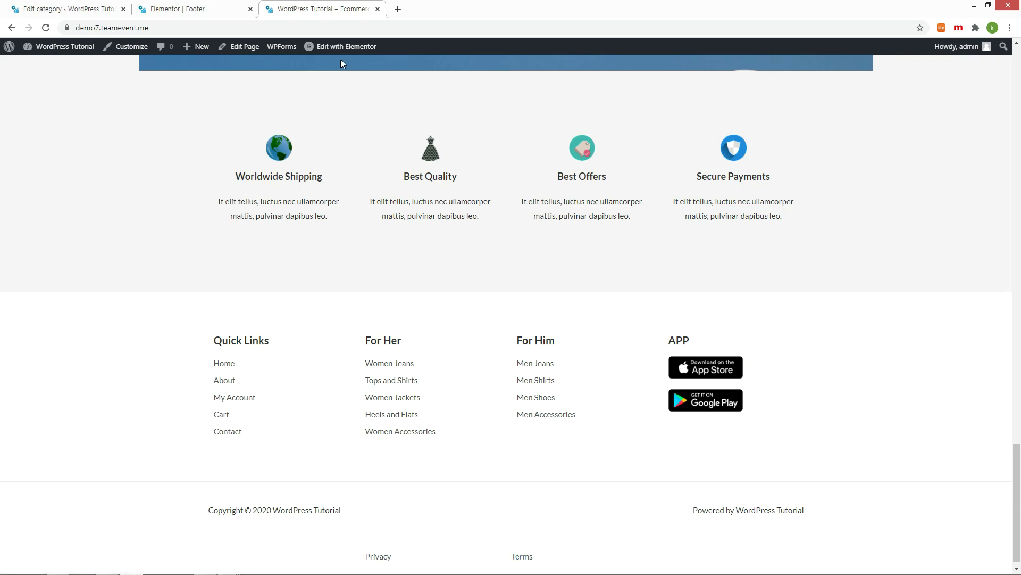
pyautogui.hotkey('ctrl', 'shift', 'Tab')
# Step: Center-align both the Privacy and Terms text widgets
pyautogui.click(81, 76)
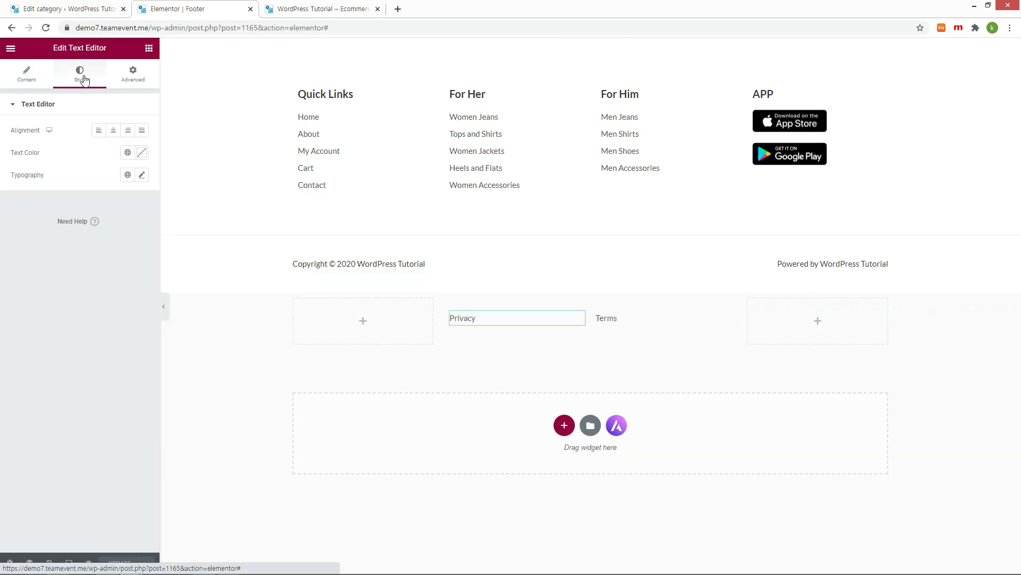
pyautogui.click(113, 131)
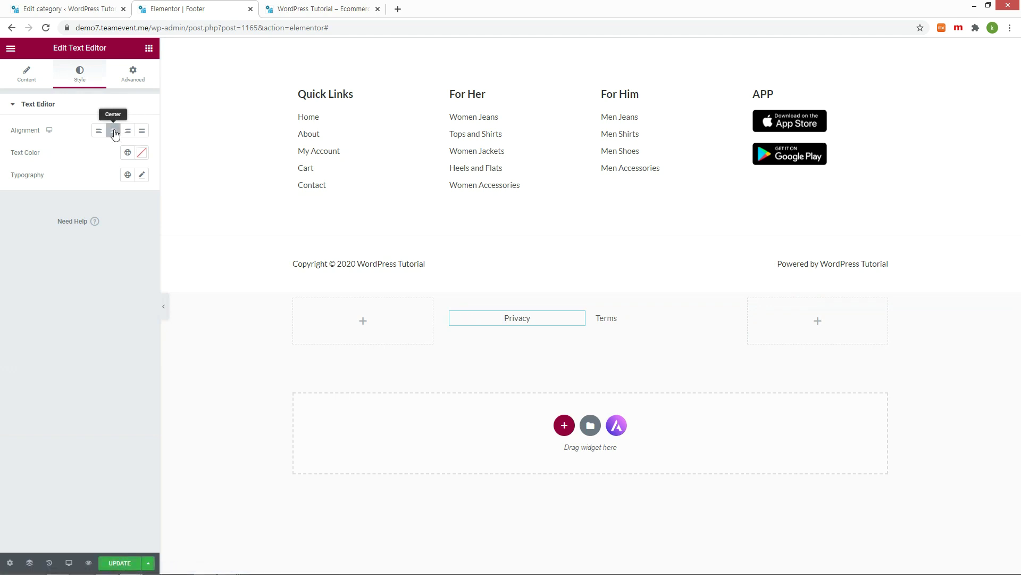
pyautogui.click(640, 322)
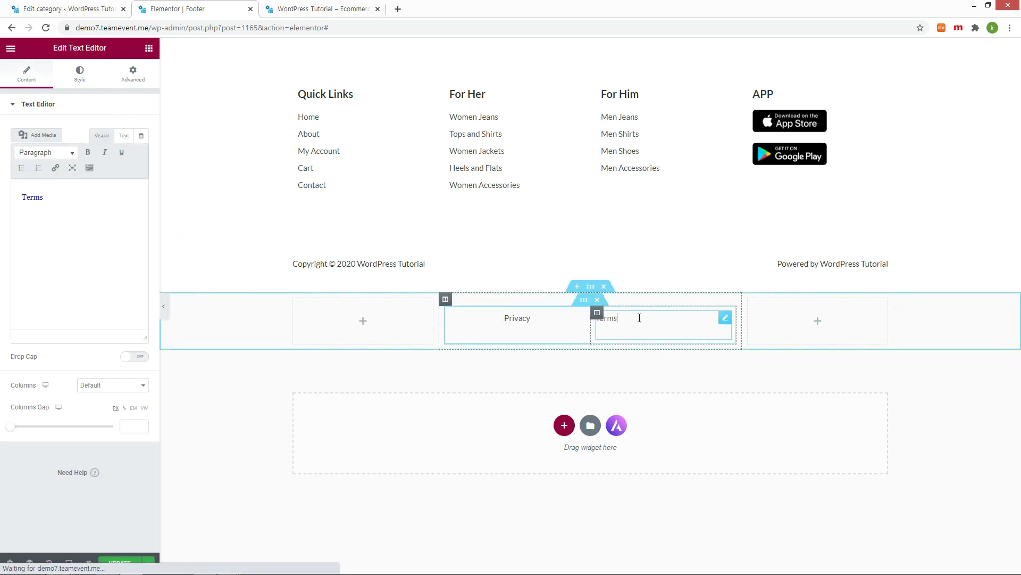
pyautogui.click(83, 78)
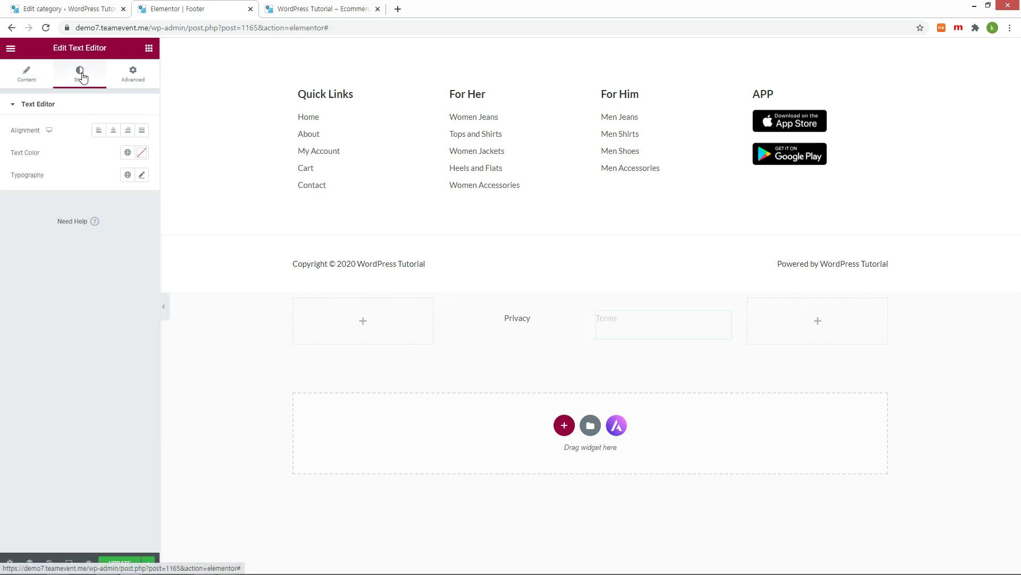
pyautogui.click(115, 133)
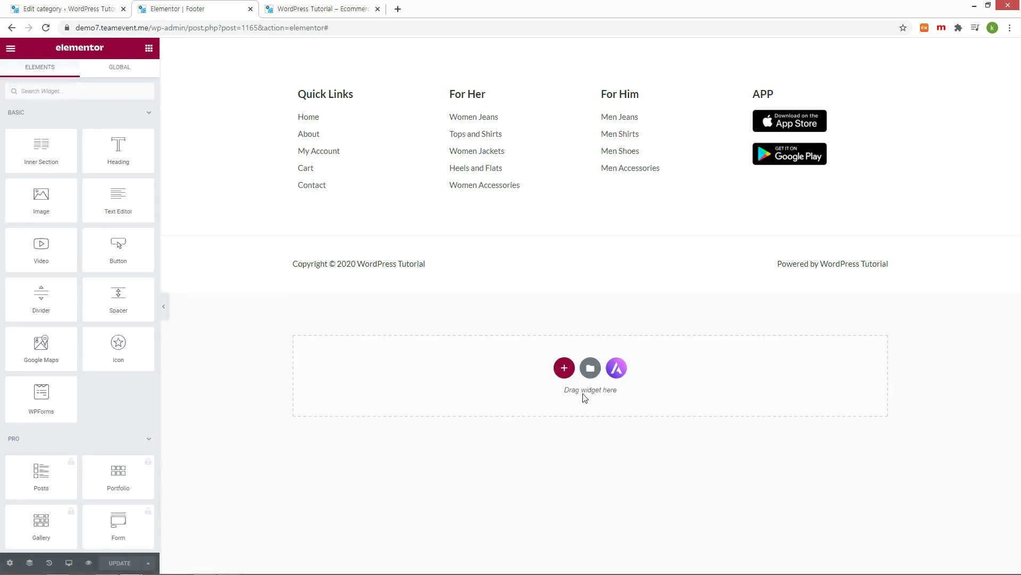
# Step: Add a two-column footer row with a Video widget in its left column
pyautogui.click(564, 366)
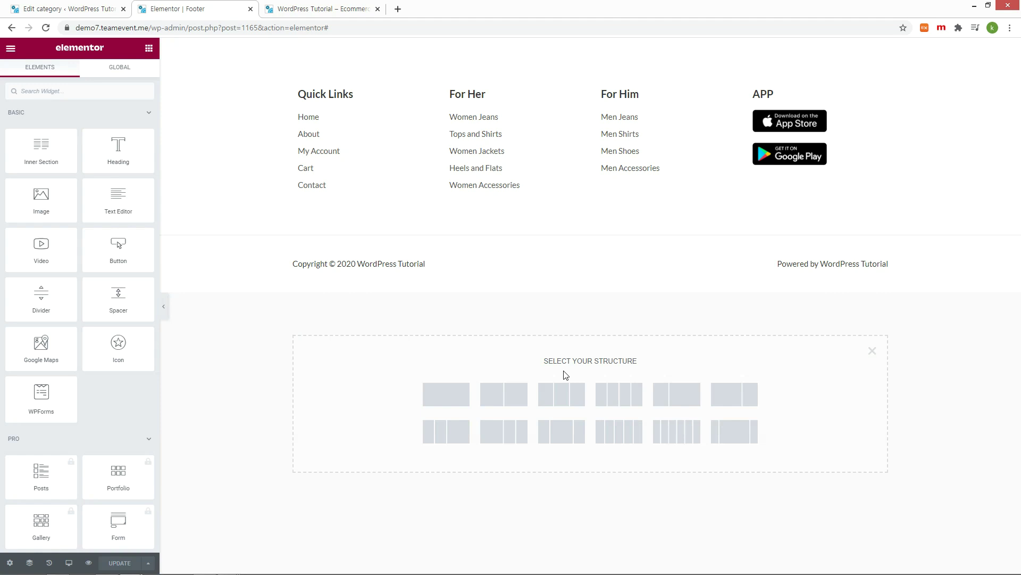
pyautogui.click(517, 395)
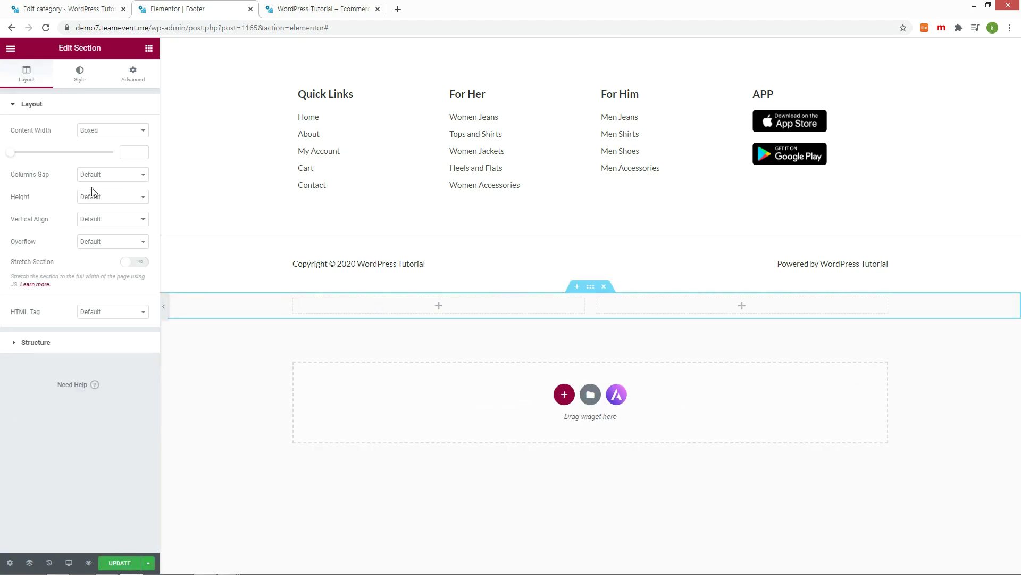
pyautogui.click(408, 311)
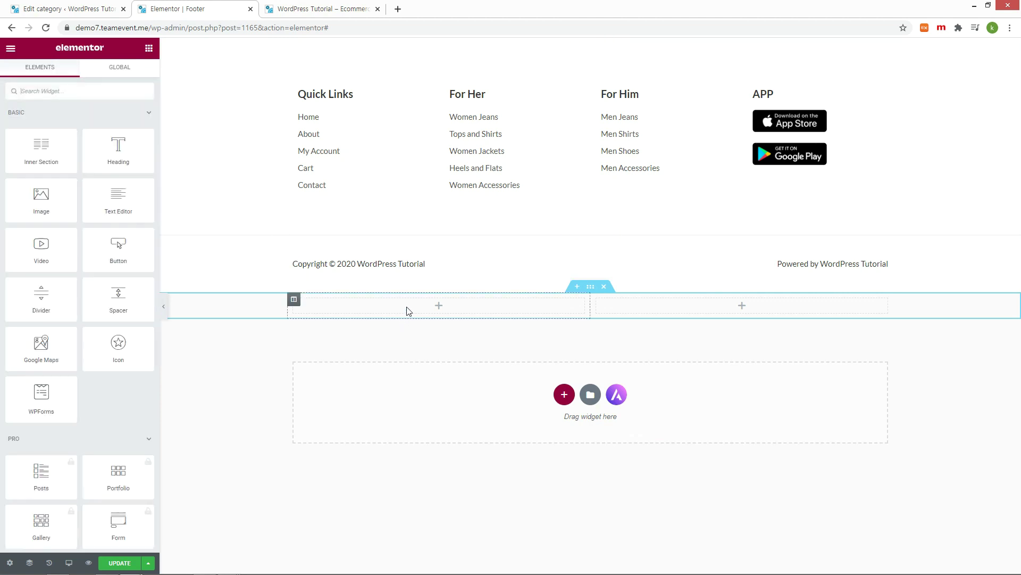
pyautogui.moveTo(46, 251); pyautogui.dragTo(388, 317)
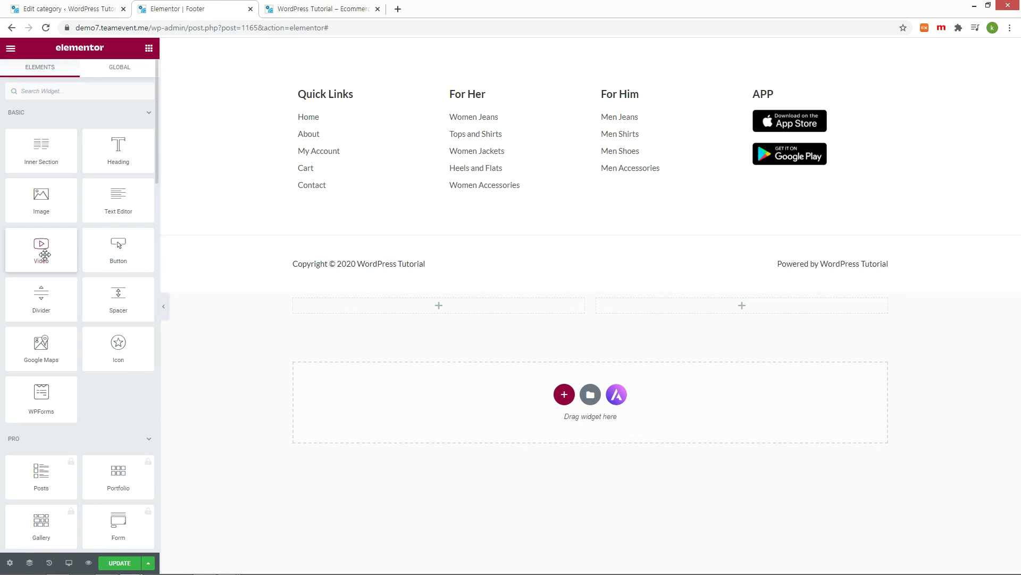
pyautogui.moveTo(45, 253); pyautogui.dragTo(414, 310)
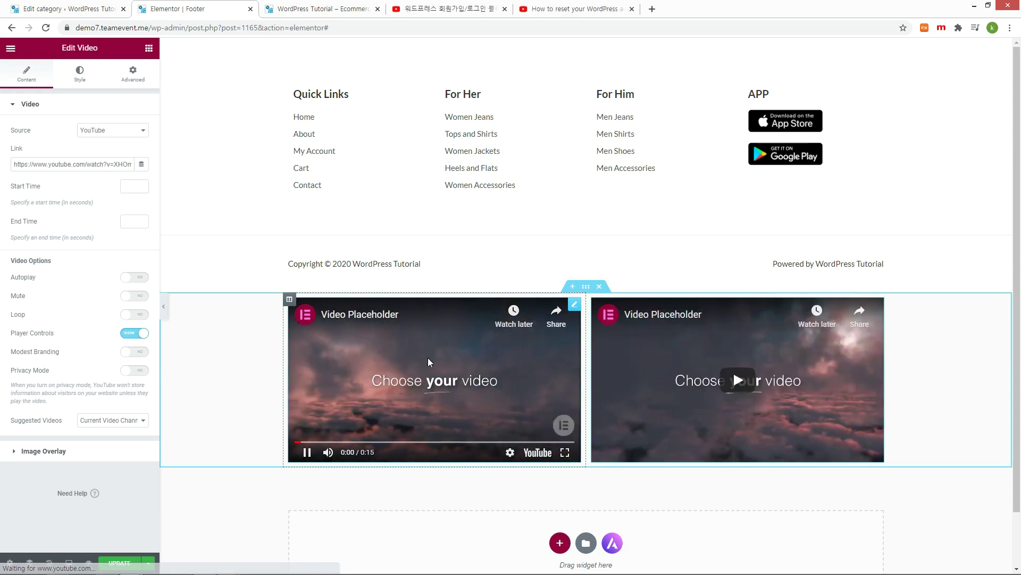
pyautogui.click(428, 357)
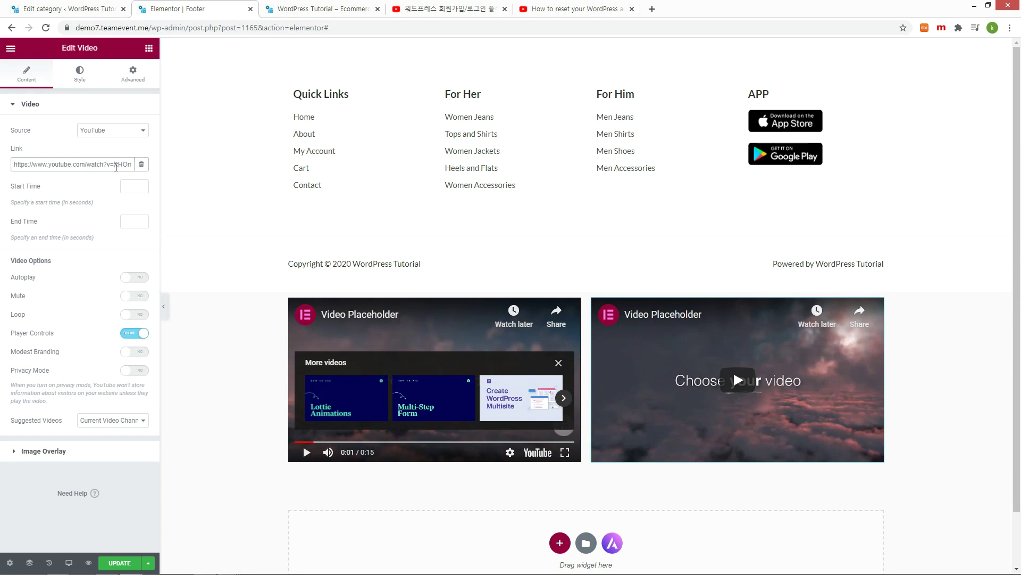
pyautogui.tripleClick(116, 165)
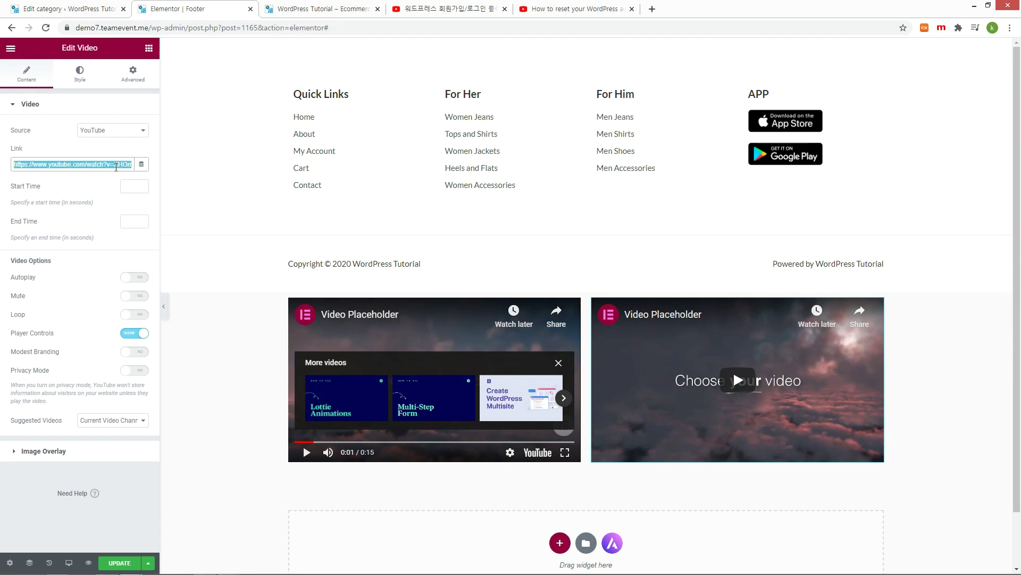
# Step: Scroll the live site to check the footer's embedded videos
pyautogui.hotkey('ctrl', 'Tab')
pyautogui.scroll(-15, 413, 281)
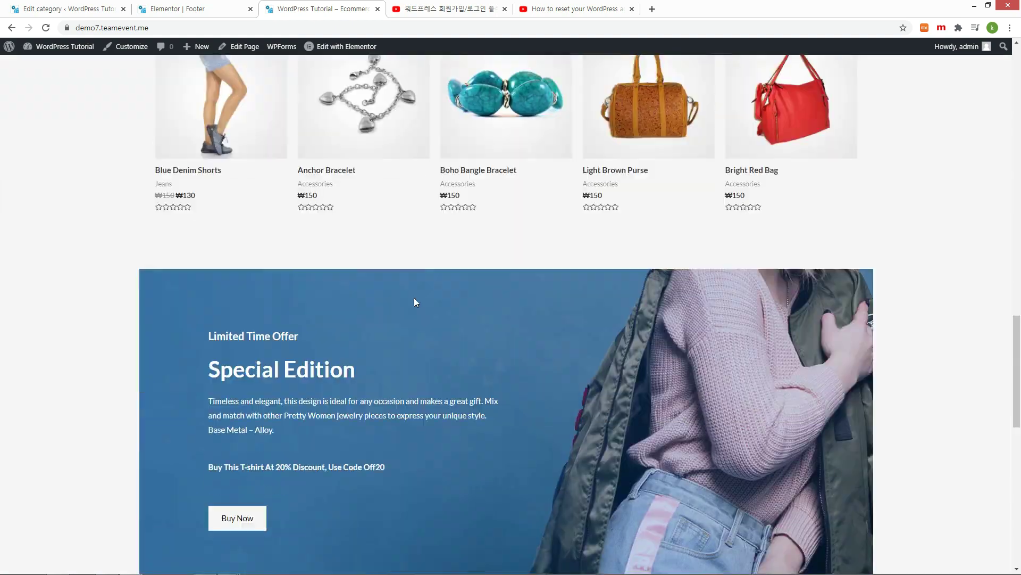
pyautogui.scroll(-10, 415, 298)
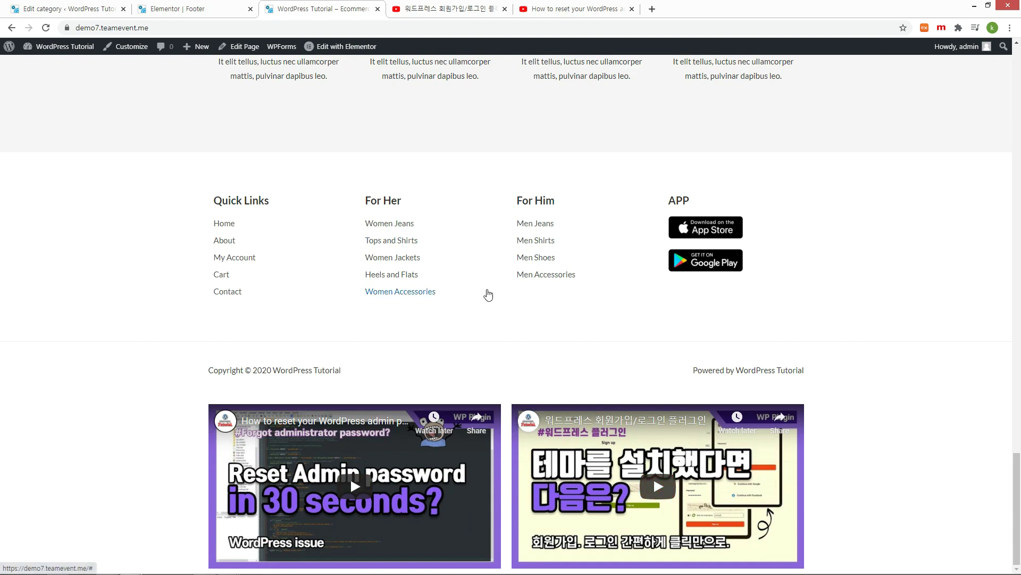
# Step: Find 'basic' in the Products list and open Basic Gray Jeans for editing
pyautogui.click(181, 11)
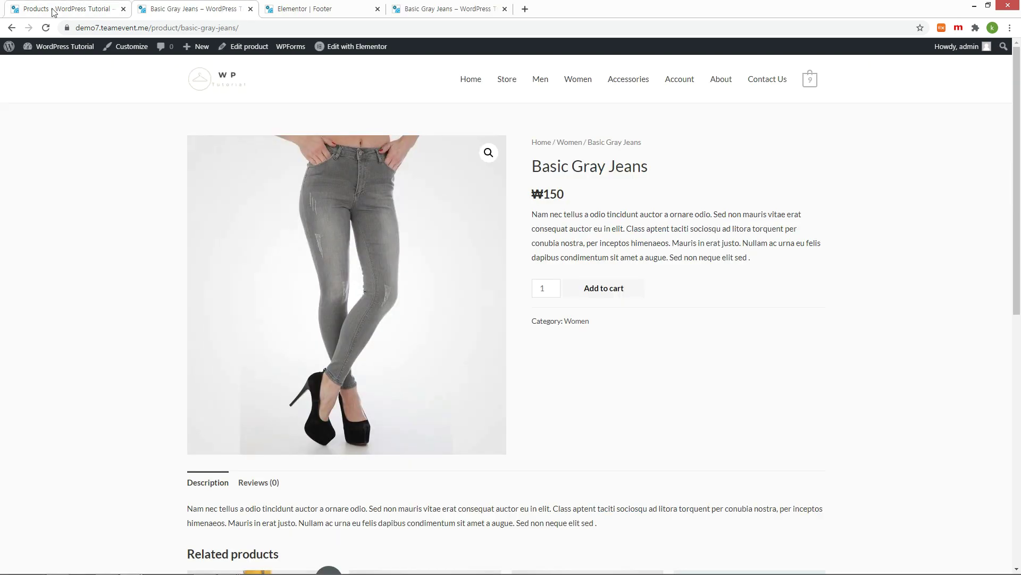
pyautogui.click(52, 12)
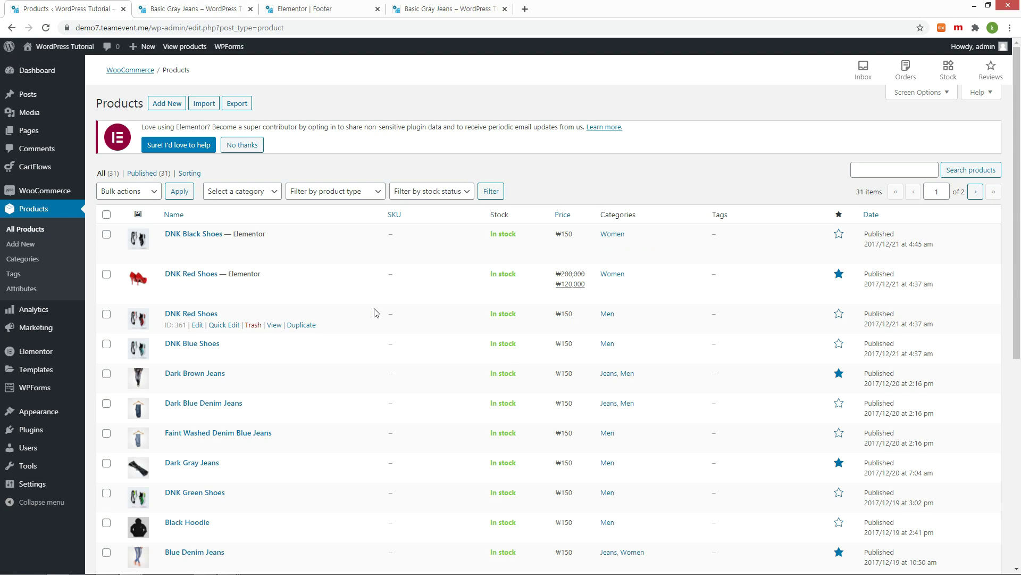
pyautogui.hotkey('ctrl', 'f')
pyautogui.write('basic')
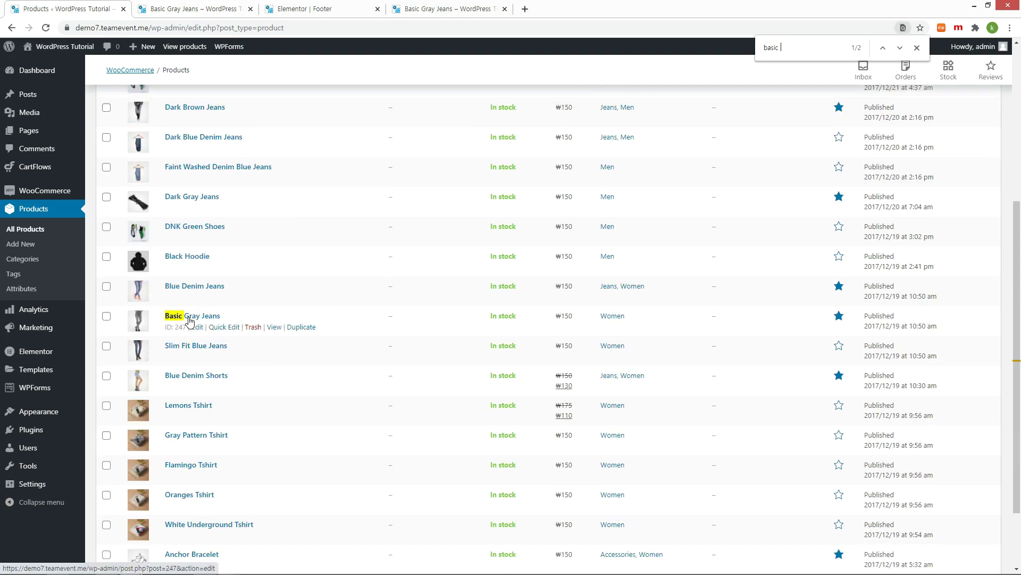
pyautogui.click(189, 318)
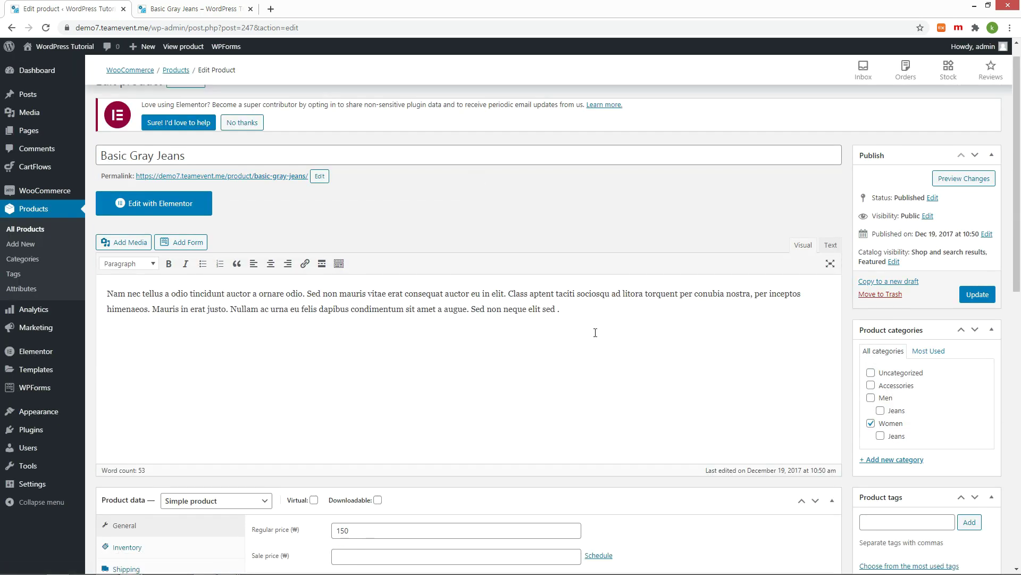
# Step: Paste 'Karate Skinny Gray Jeans for Toddler Boys' over both descriptions; make the short one Heading 6
pyautogui.moveTo(619, 318); pyautogui.dragTo(108, 294)
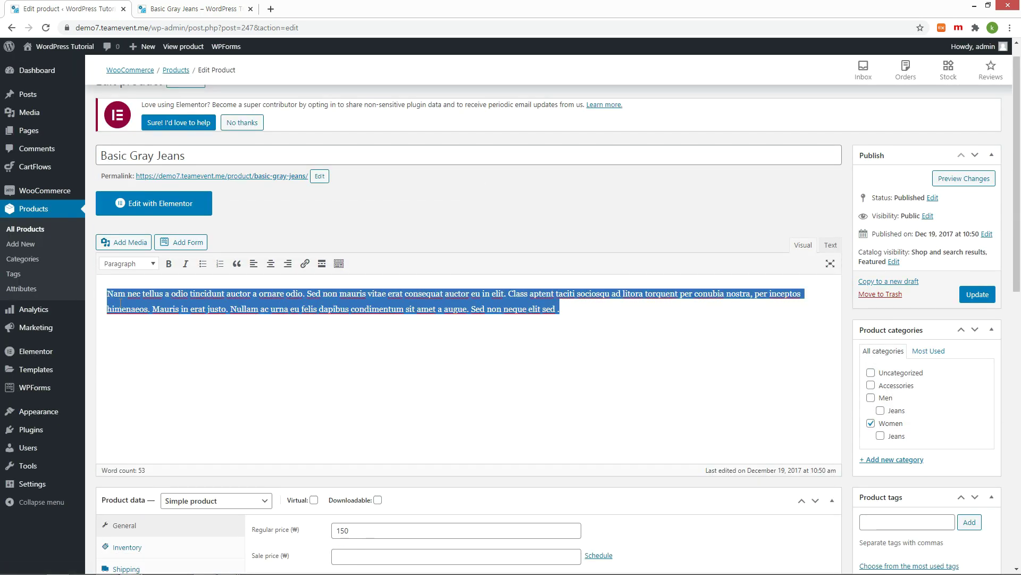
pyautogui.write('Karate Skinny Gray Jeans for Toddler Boys')
pyautogui.scroll(-8, 374, 363)
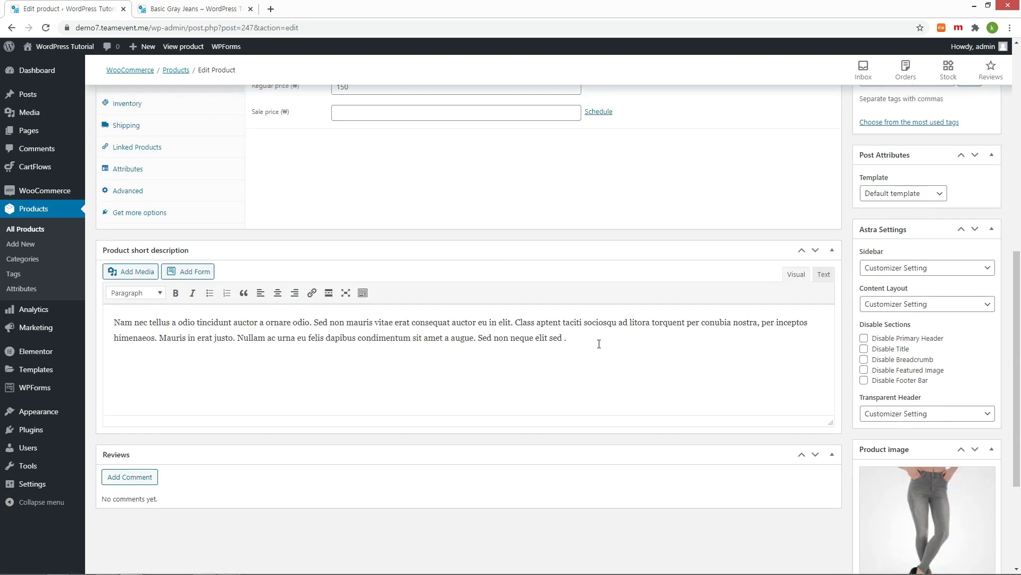
pyautogui.moveTo(597, 342); pyautogui.dragTo(112, 321)
pyautogui.write('Karate Skinny Gray Jeans for Toddler Boys')
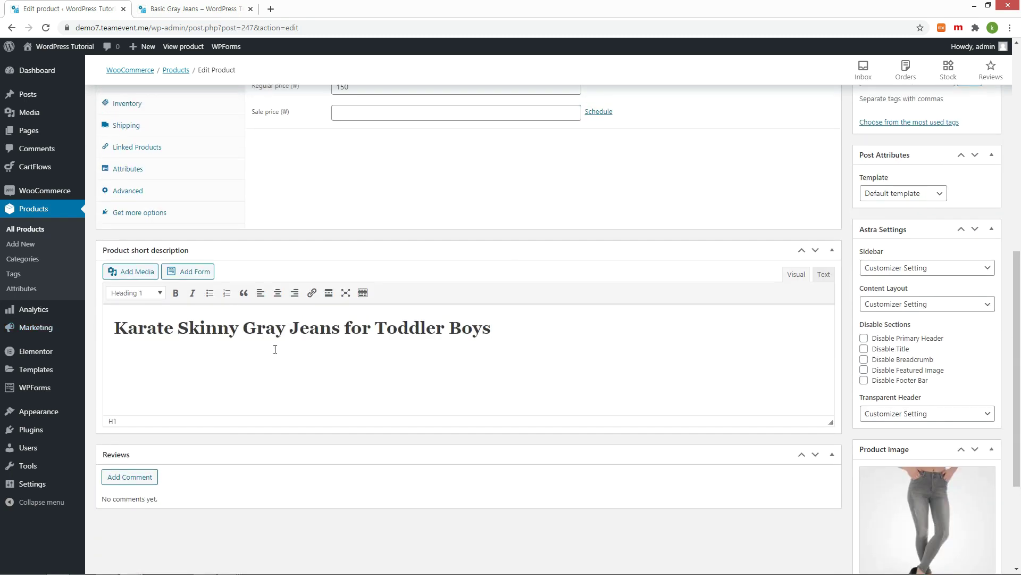
pyautogui.moveTo(535, 339); pyautogui.dragTo(113, 328)
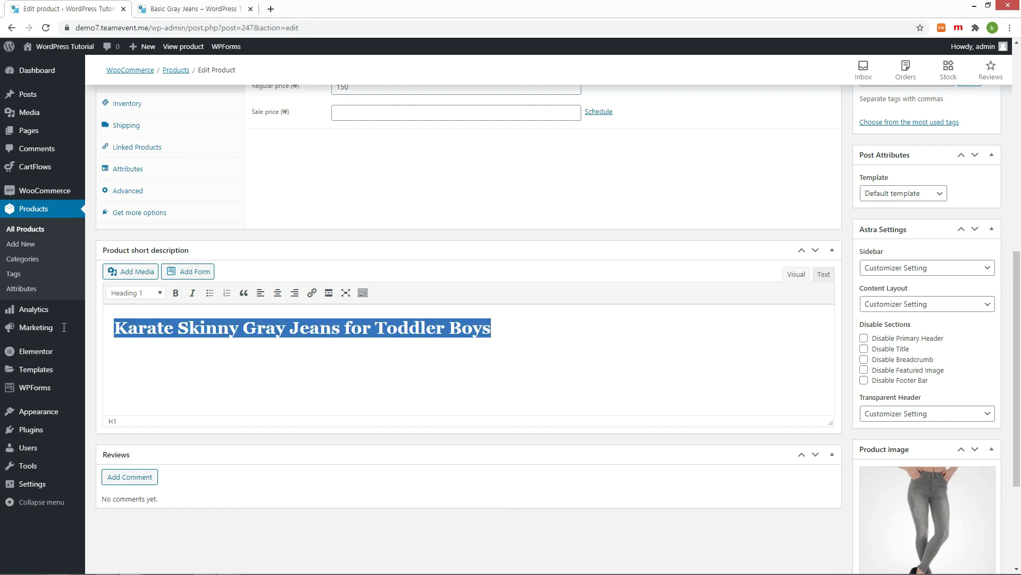
pyautogui.click(158, 292)
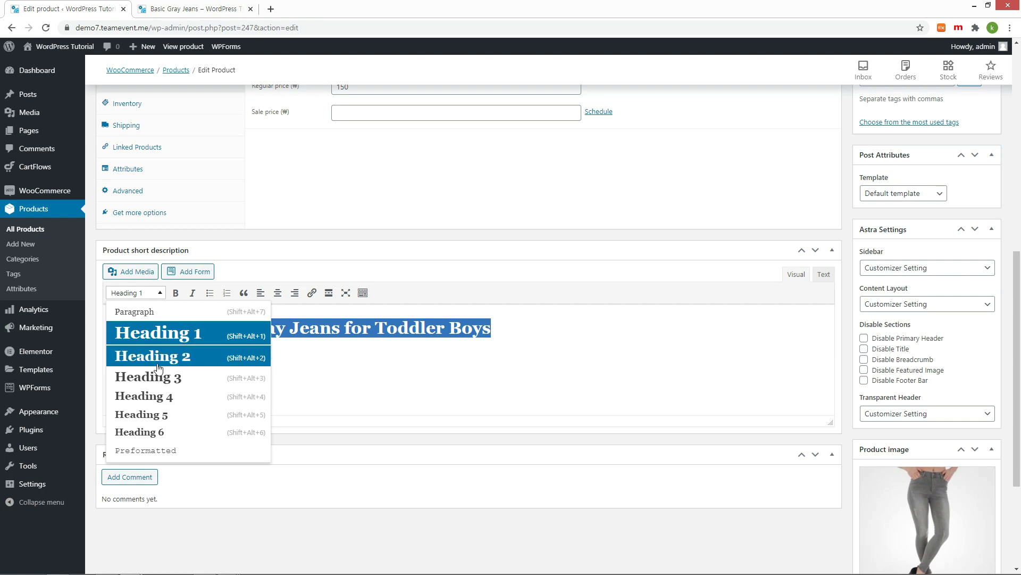
pyautogui.click(137, 432)
pyautogui.click(381, 327)
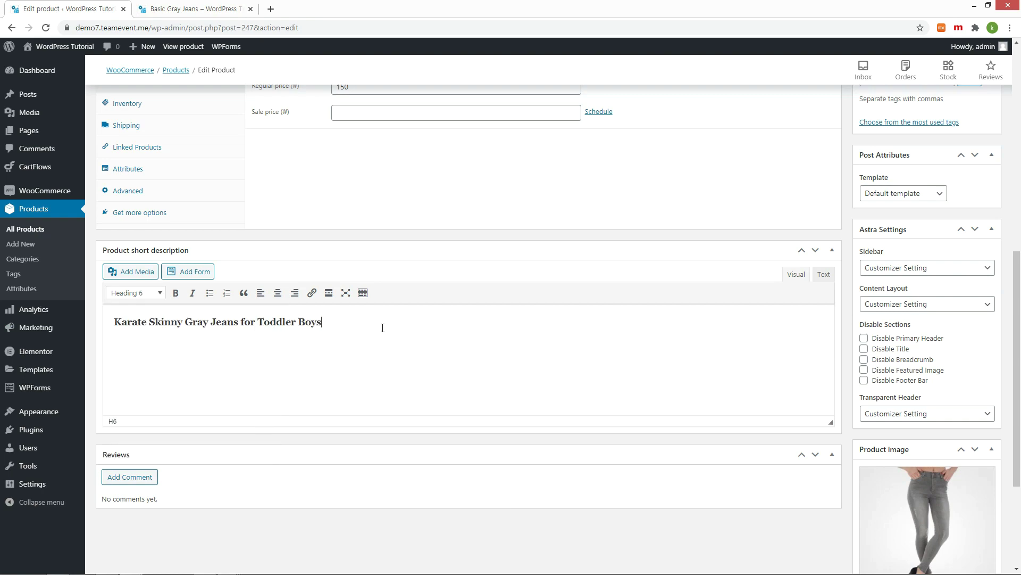
# Step: Format the main description as Heading 5, update the product, and check its live page
pyautogui.scroll(8, 381, 330)
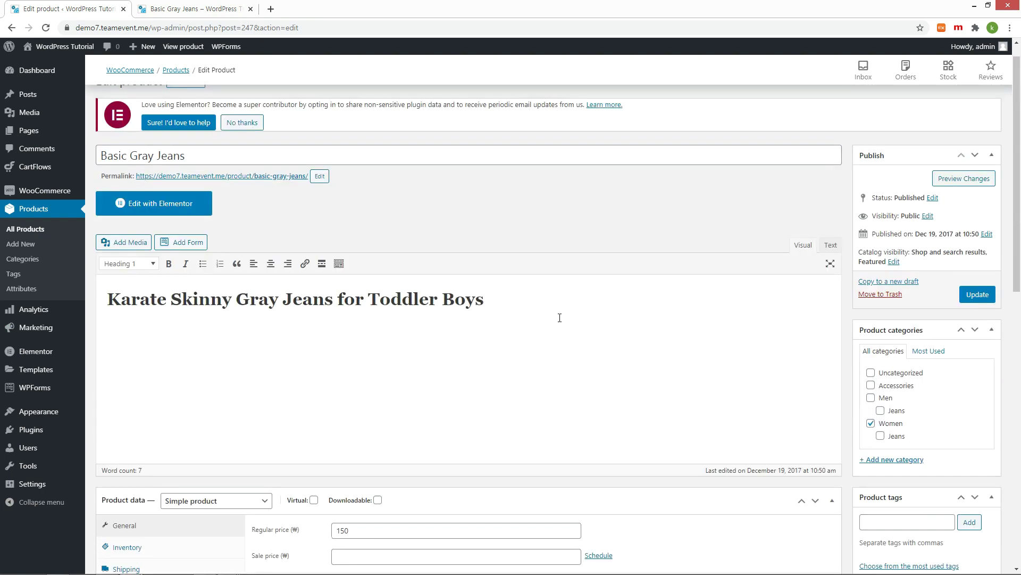
pyautogui.moveTo(560, 317); pyautogui.dragTo(105, 299)
pyautogui.click(130, 263)
pyautogui.click(152, 384)
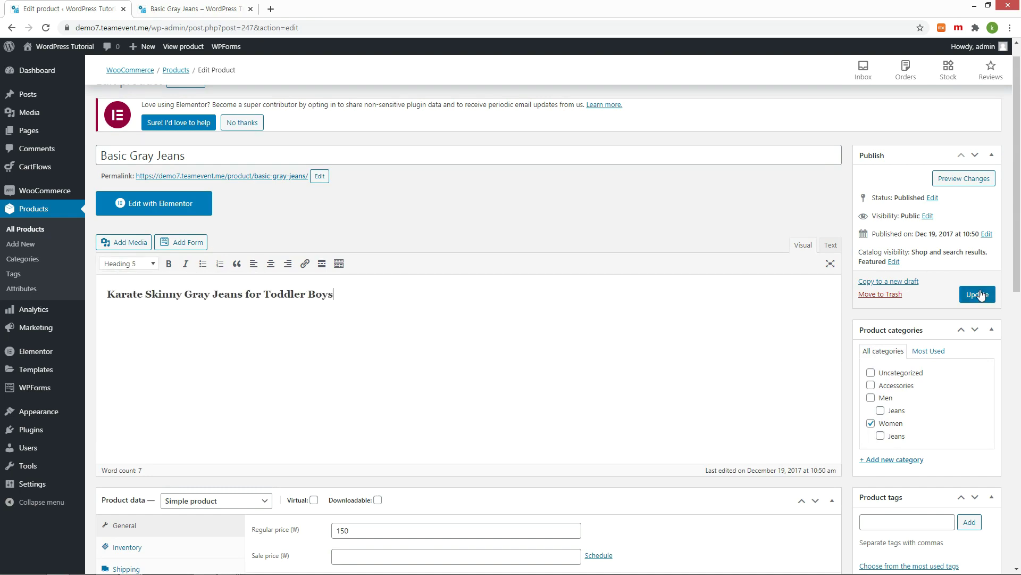
pyautogui.click(978, 294)
pyautogui.click(194, 8)
pyautogui.press('F5')
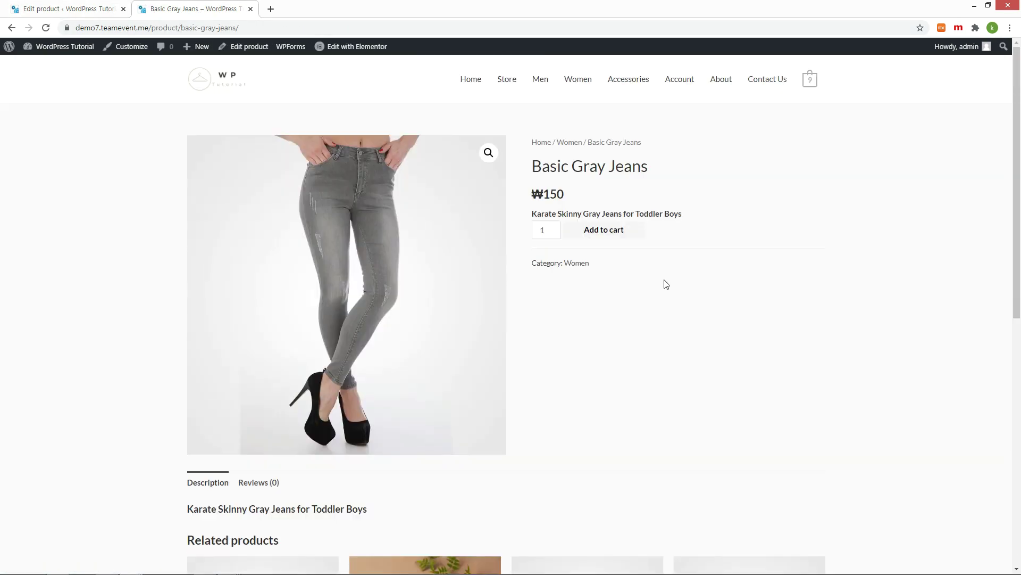
pyautogui.hotkey('ctrl', '1')
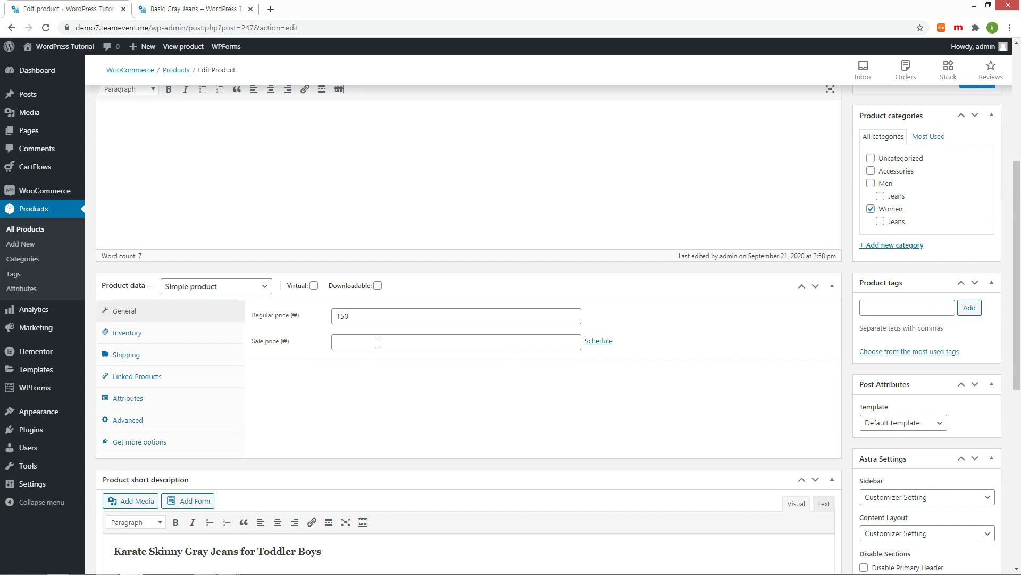
# Step: Set regular price 1500 and sale price 1200, scheduled 2020-09-01 to 2020-10-31
pyautogui.click(386, 315)
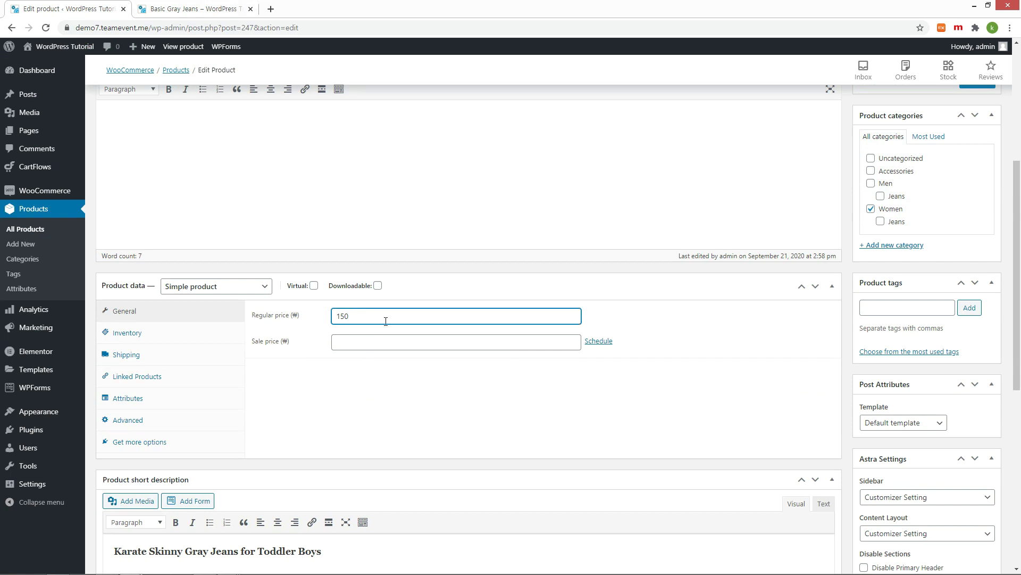
pyautogui.click(377, 341)
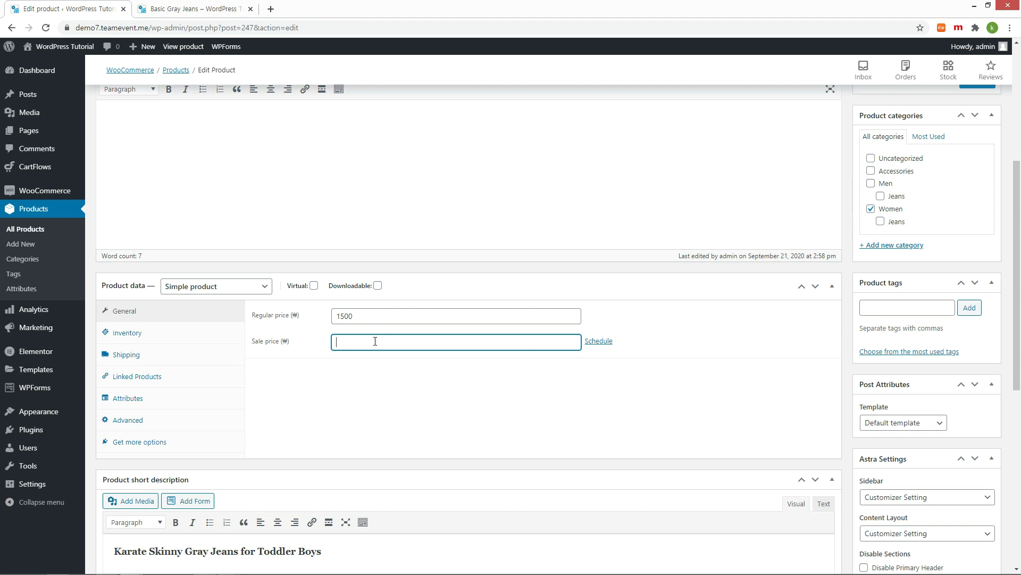
pyautogui.write('1200')
pyautogui.click(599, 340)
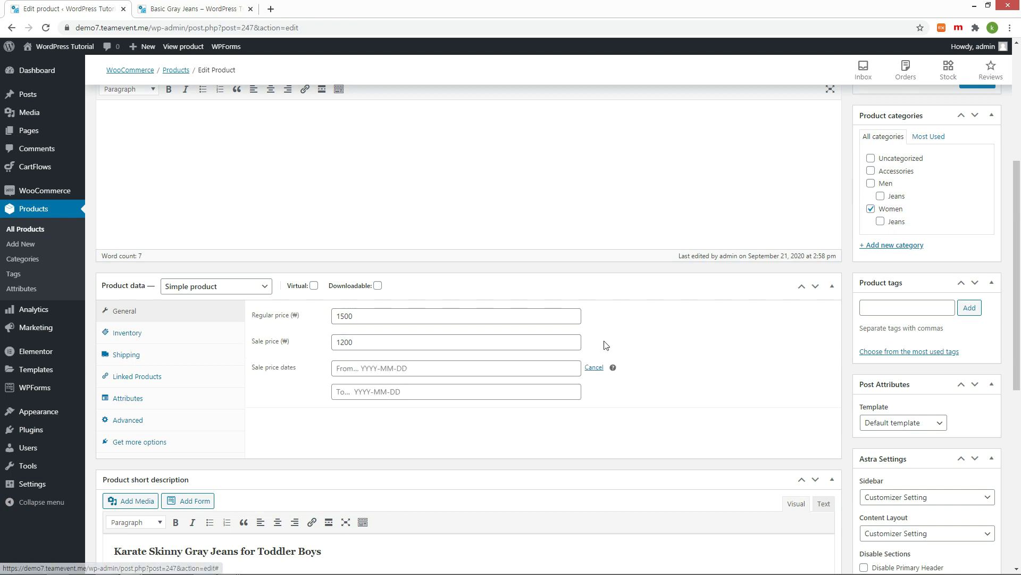
pyautogui.click(523, 368)
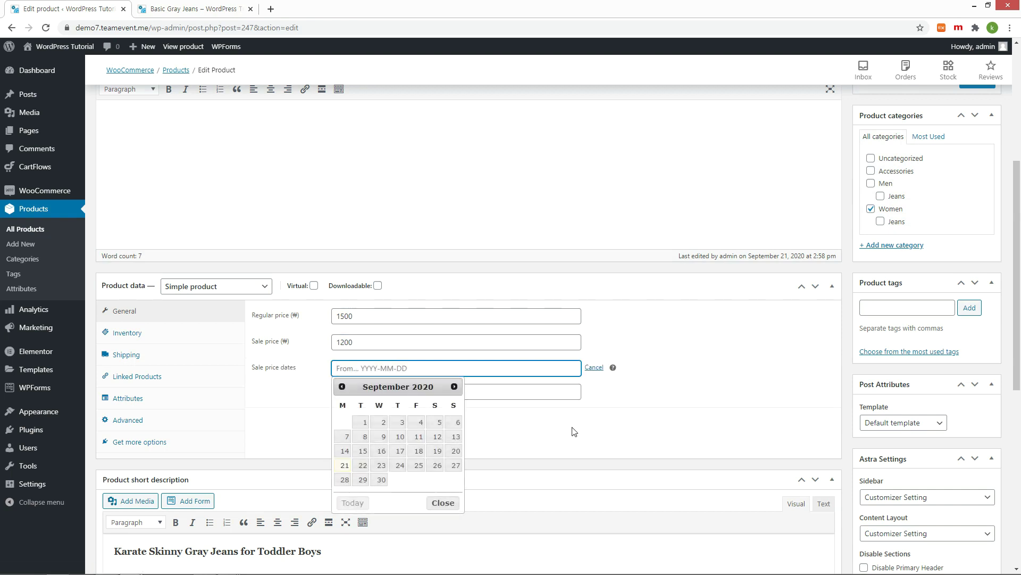
pyautogui.click(361, 422)
pyautogui.click(405, 392)
pyautogui.click(454, 409)
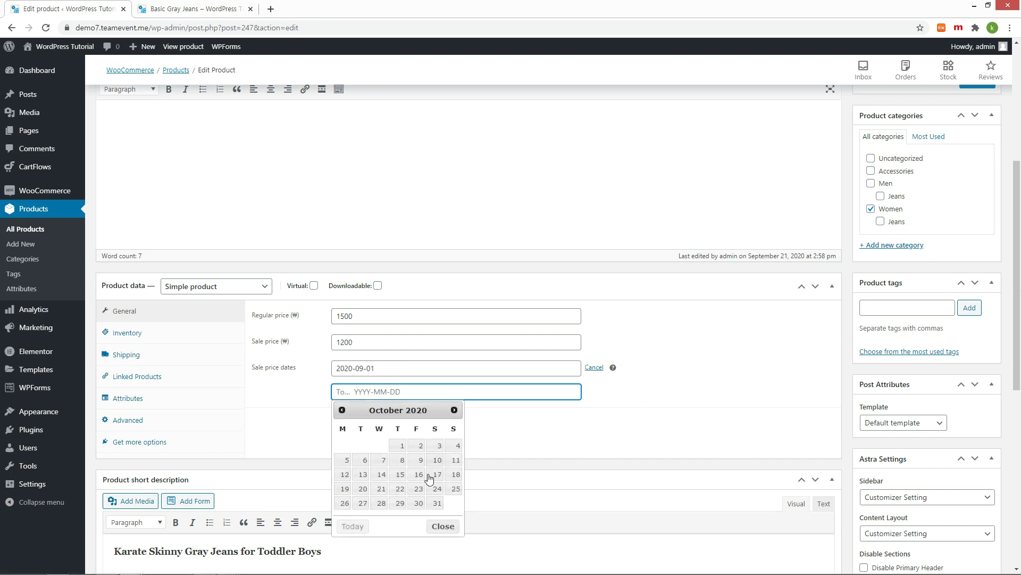
pyautogui.click(437, 502)
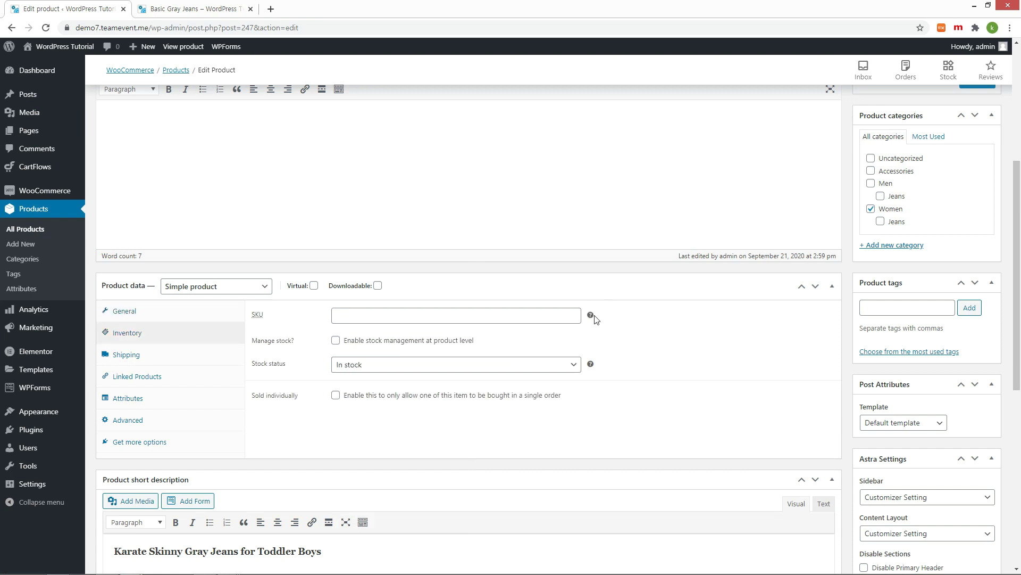
pyautogui.moveTo(586, 316)
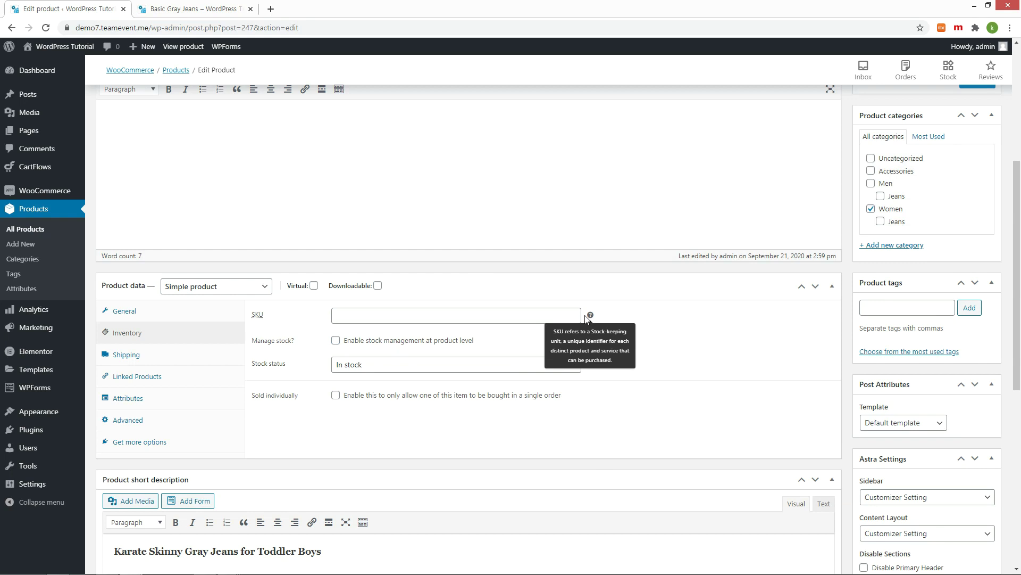
# Step: Try stock tracking with quantity 4, then disable it and save the jeans as Out of stock
pyautogui.click(336, 340)
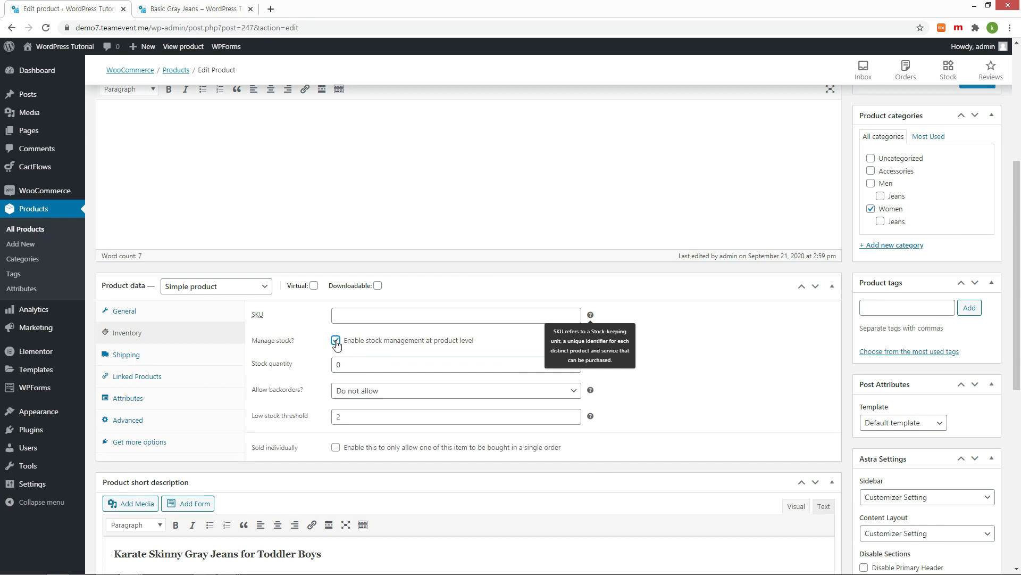
pyautogui.click(362, 366)
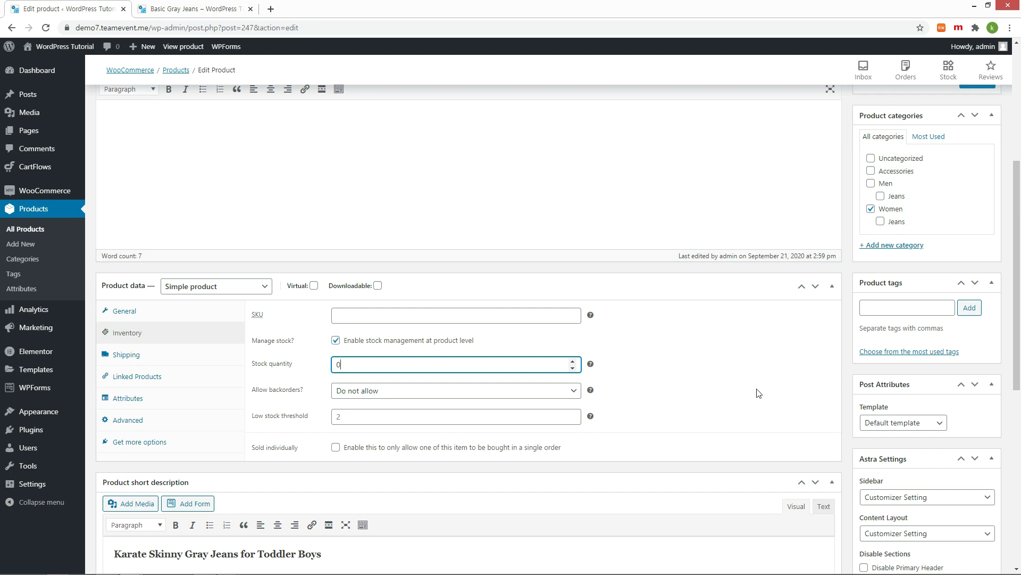
pyautogui.click(572, 361)
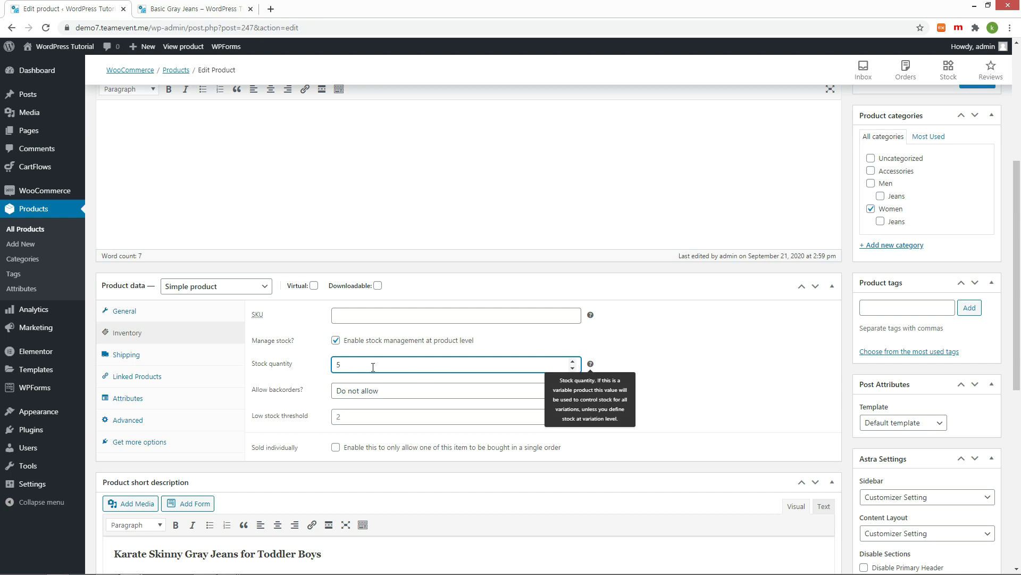
pyautogui.click(336, 340)
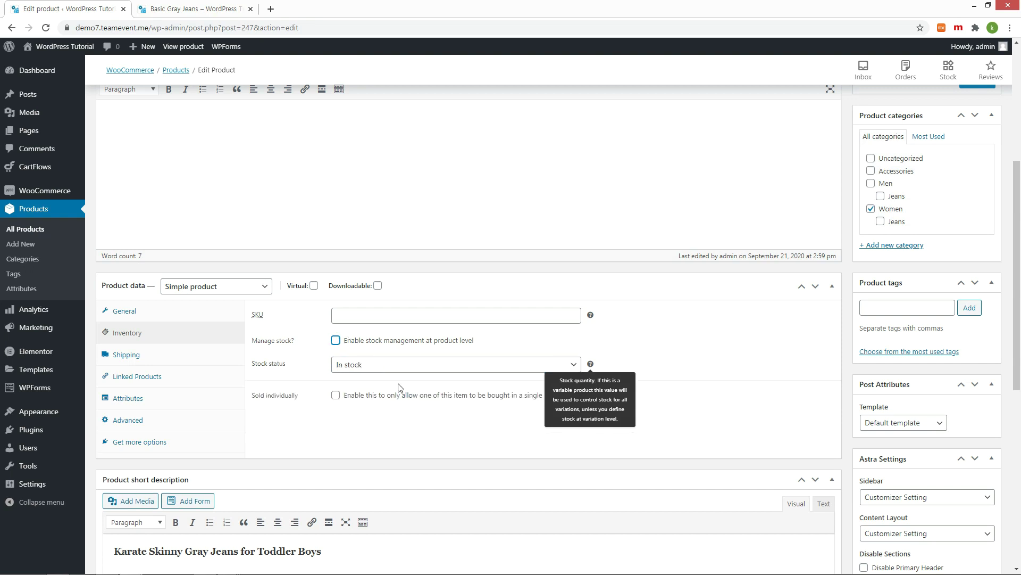
pyautogui.click(348, 366)
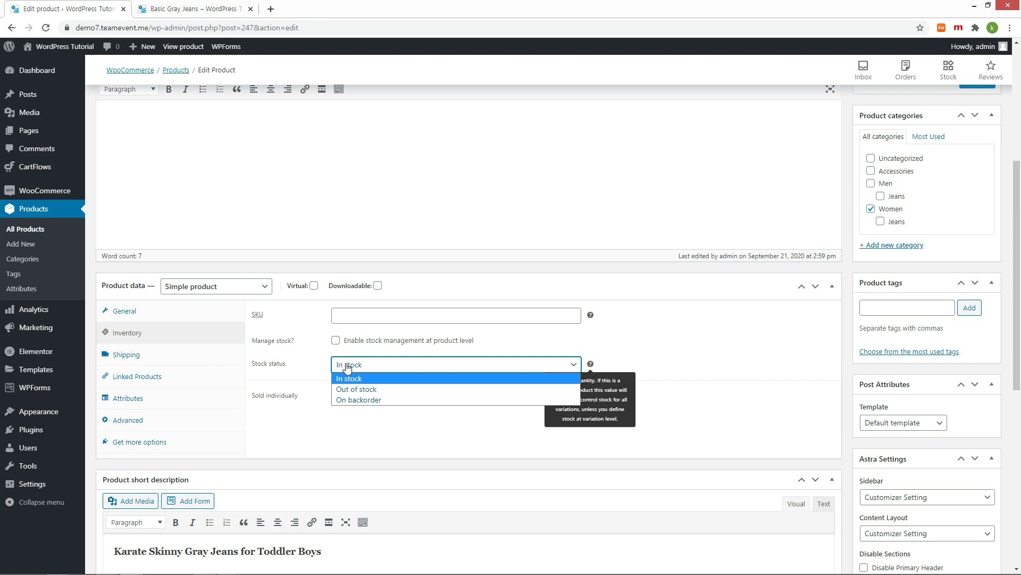
pyautogui.click(355, 389)
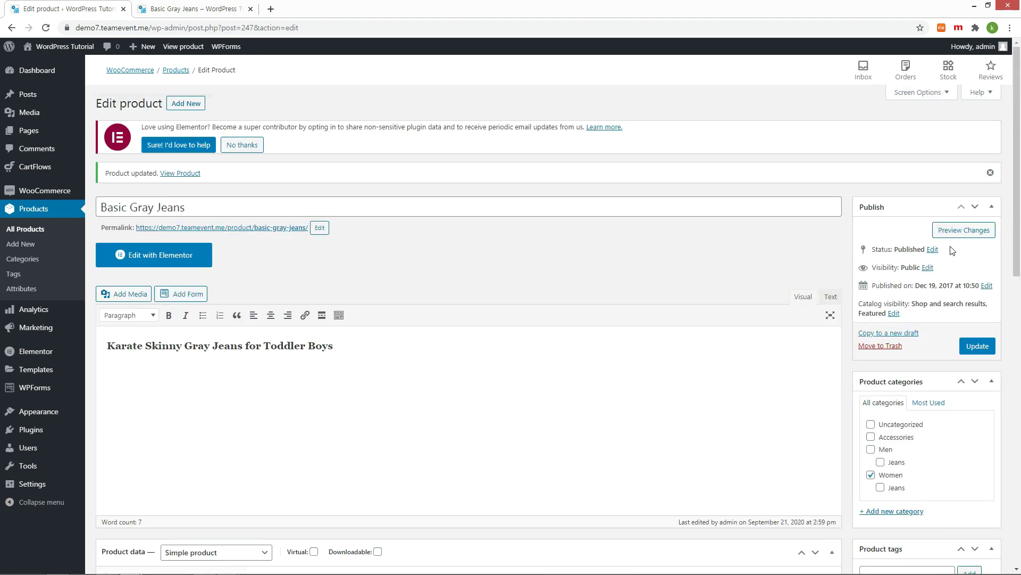
pyautogui.click(978, 346)
# Step: Confirm the store page shows Out of stock, then set the status back to In stock
pyautogui.click(198, 9)
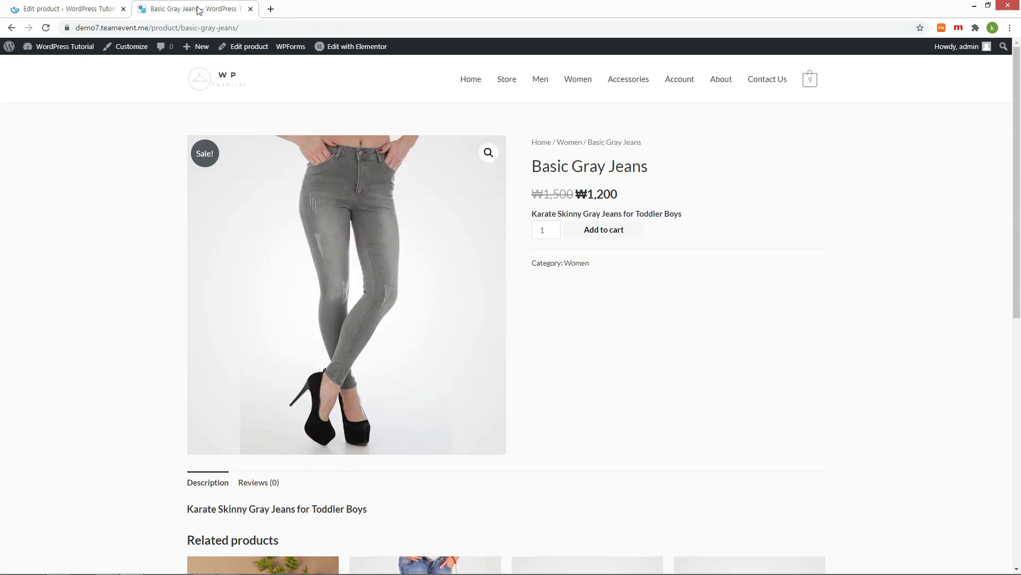
pyautogui.press('F5')
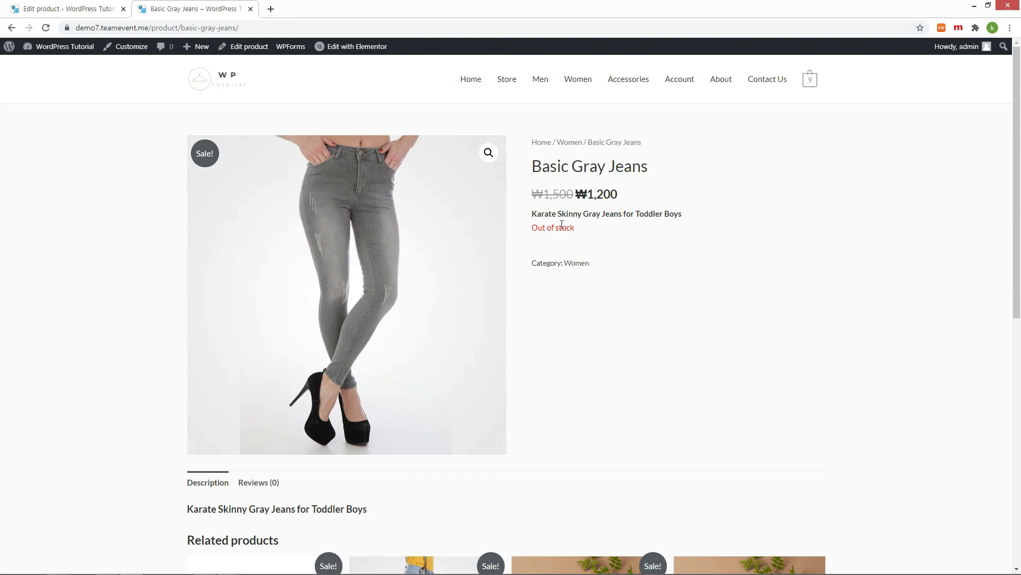
pyautogui.moveTo(533, 232); pyautogui.dragTo(612, 242)
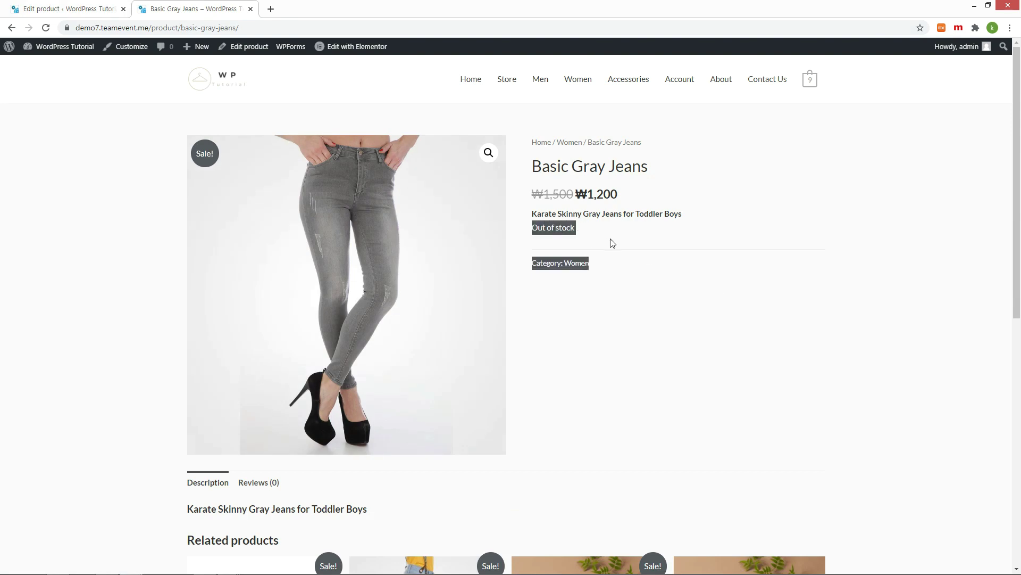
pyautogui.click(611, 242)
pyautogui.click(357, 275)
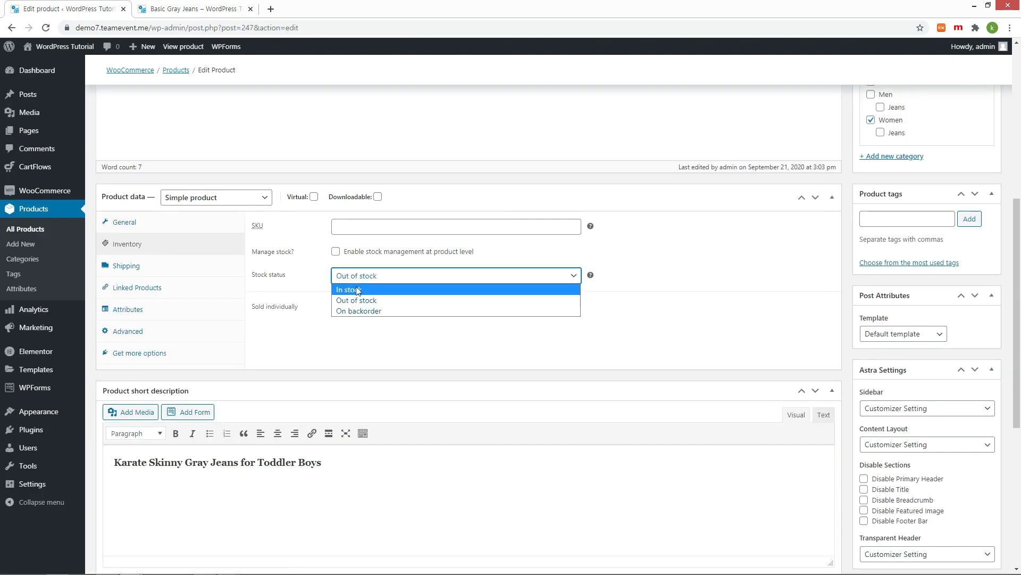
pyautogui.click(357, 290)
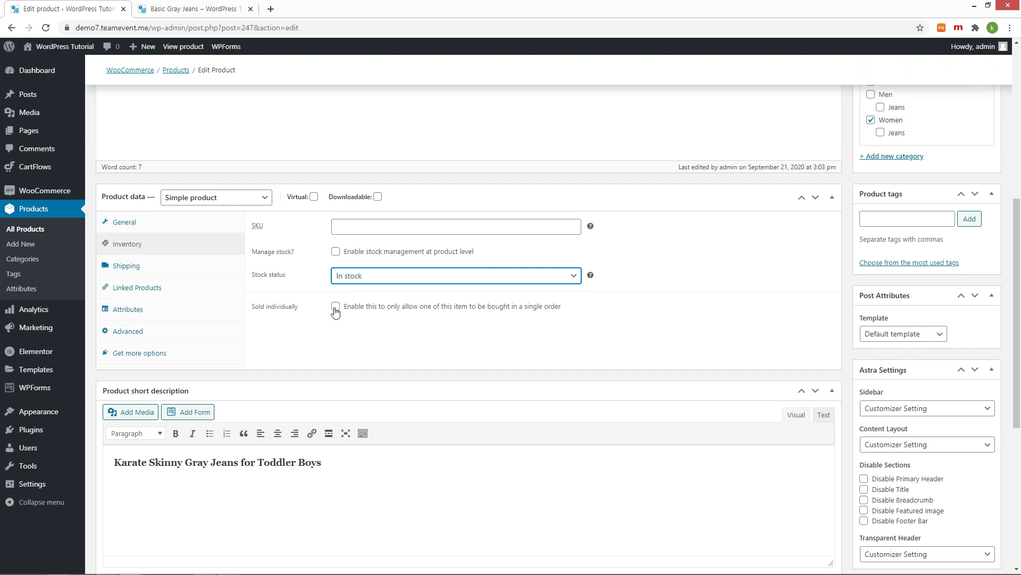
# Step: Enable Sold individually, update the product, and reload its store page to check the limit
pyautogui.scroll(2, 787, 295)
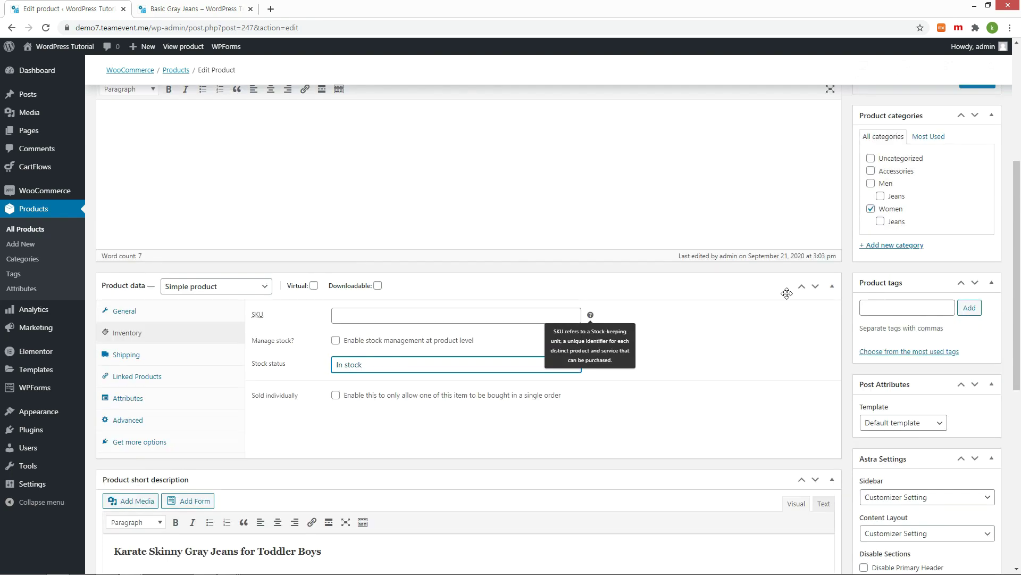
pyautogui.click(337, 396)
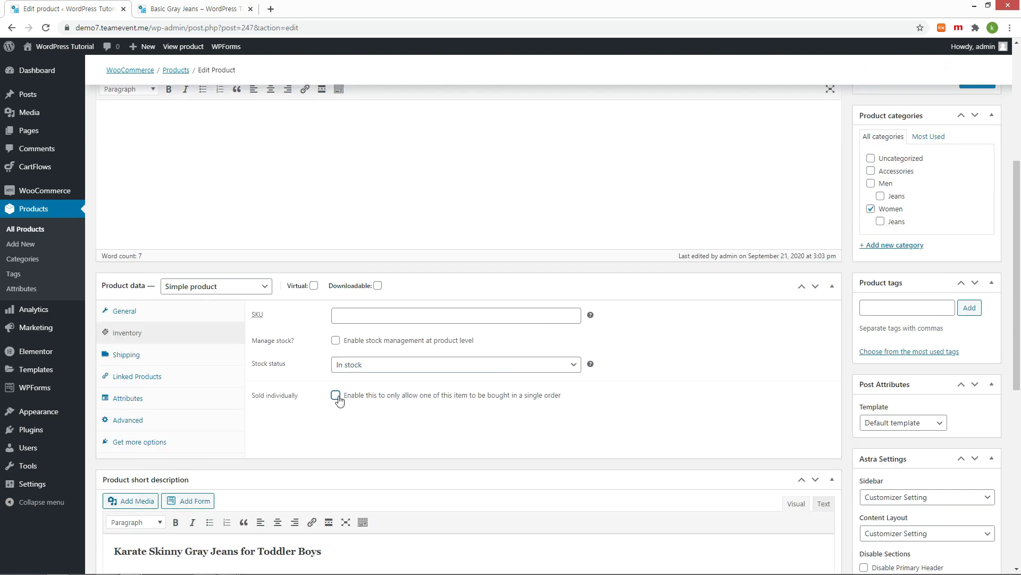
pyautogui.scroll(2, 708, 410)
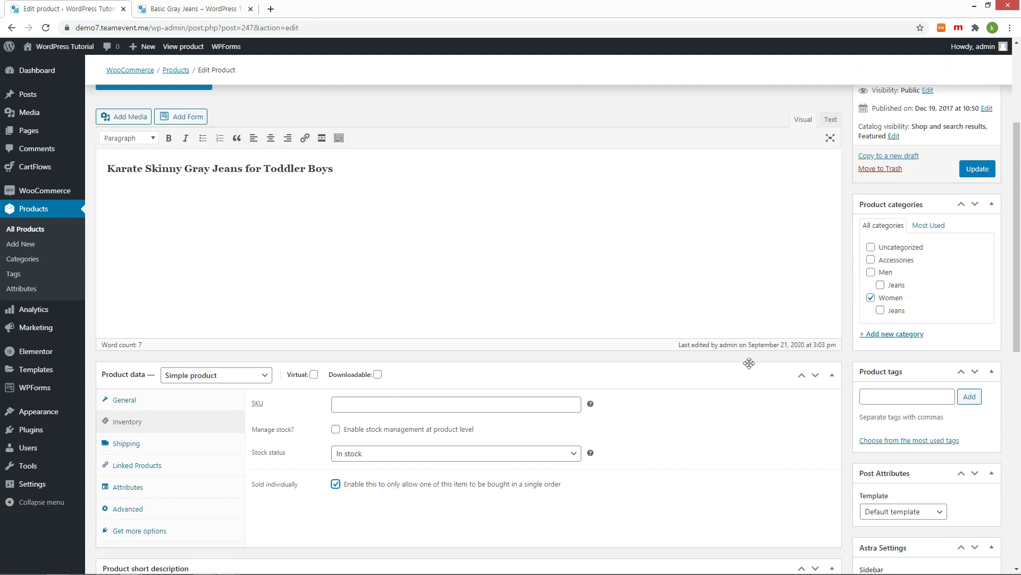
pyautogui.click(977, 169)
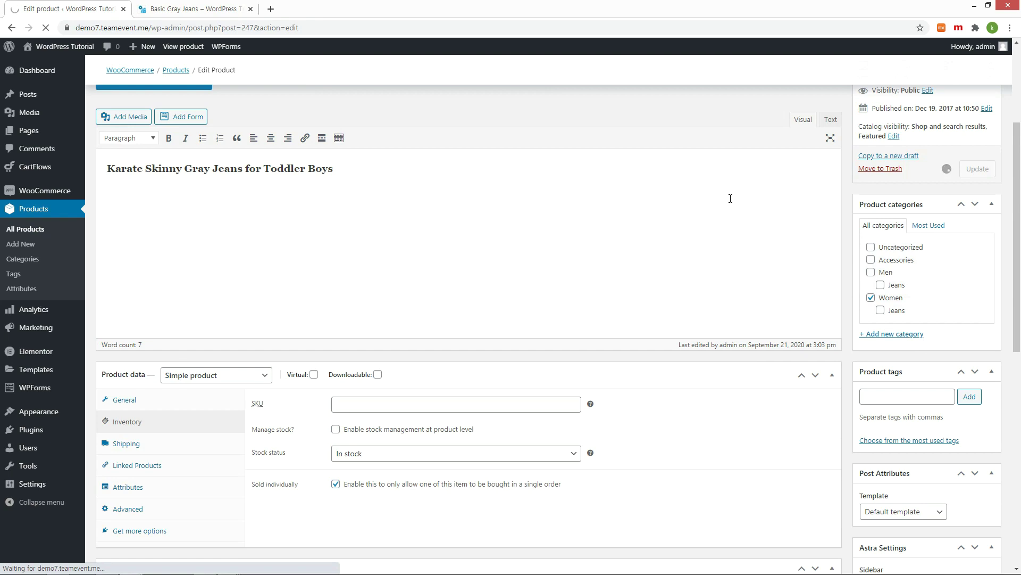
pyautogui.hotkey('ctrl', 'Tab')
pyautogui.press('F5')
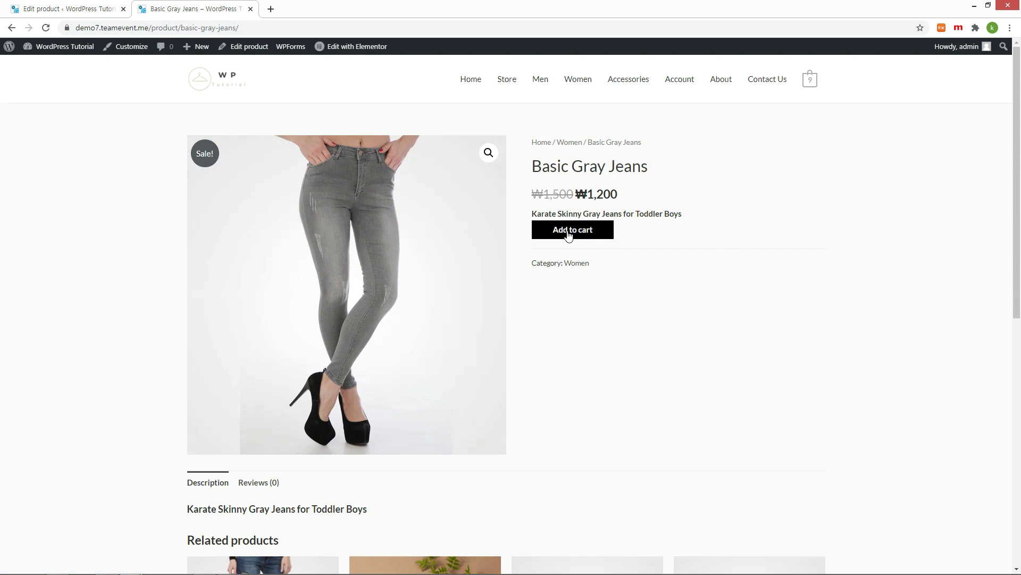
# Step: Remove the Sold individually limit, update again, and try a quantity of 3 on the store page
pyautogui.hotkey('ctrl', 'Tab')
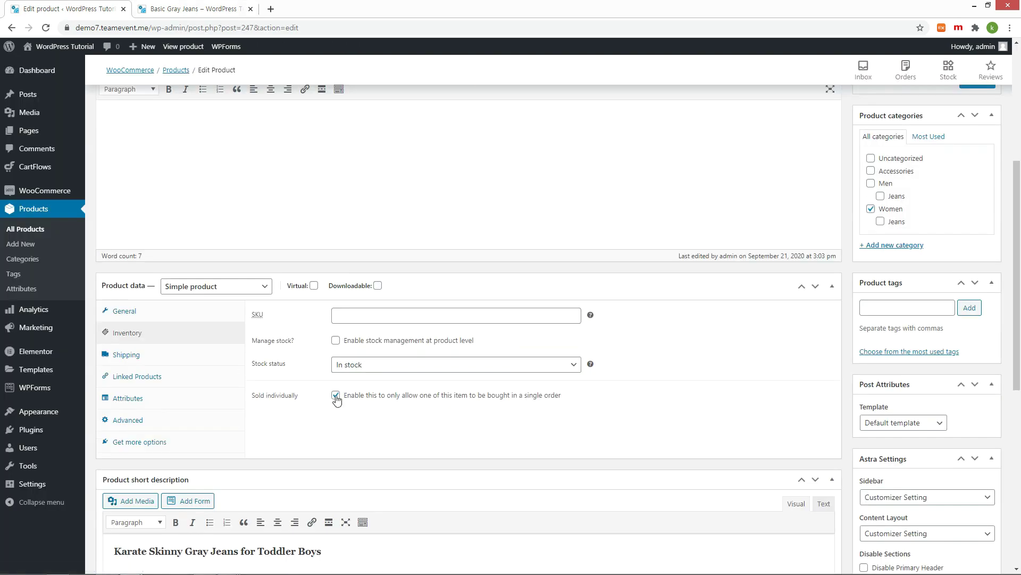
pyautogui.click(335, 395)
pyautogui.scroll(2, 871, 226)
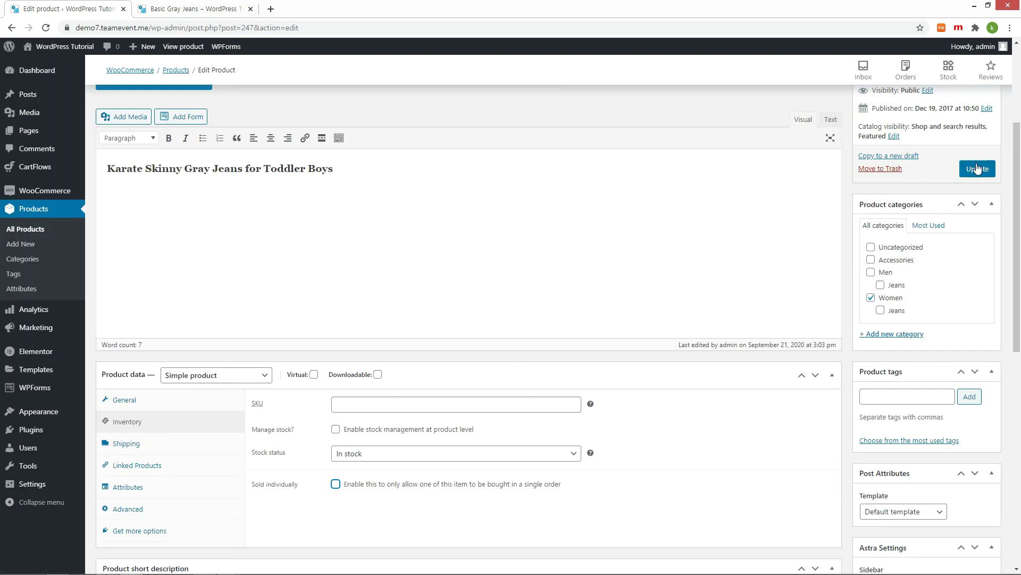
pyautogui.click(978, 169)
pyautogui.hotkey('ctrl', 'Tab')
pyautogui.press('F5')
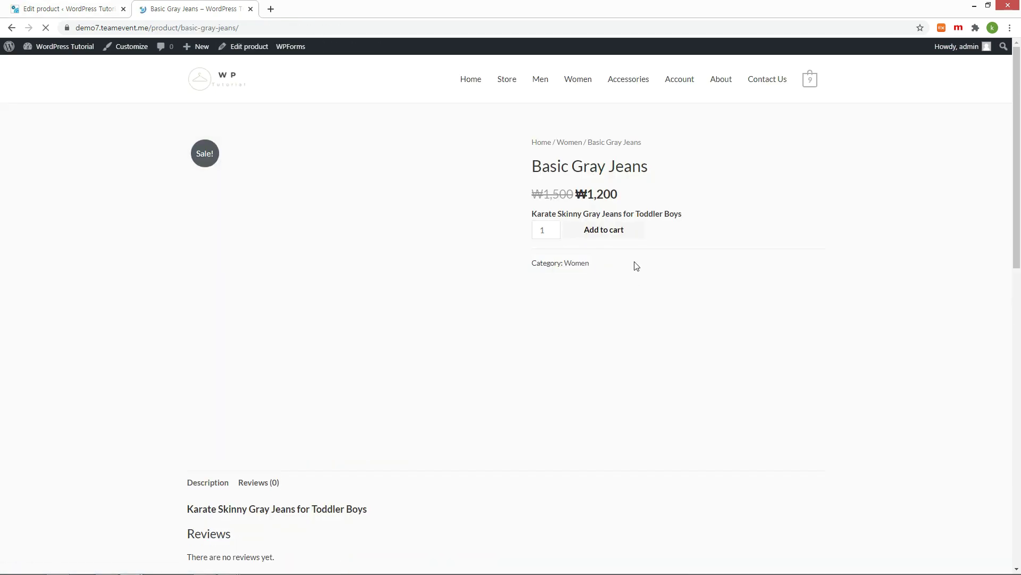
pyautogui.doubleClick(546, 233)
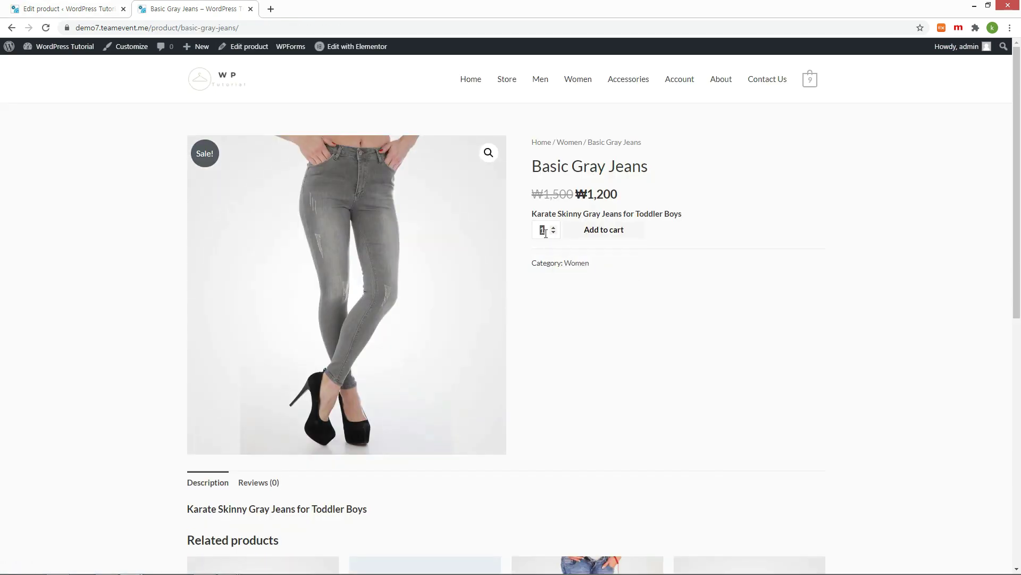
pyautogui.write('3')
pyautogui.hotkey('ctrl', 'Tab')
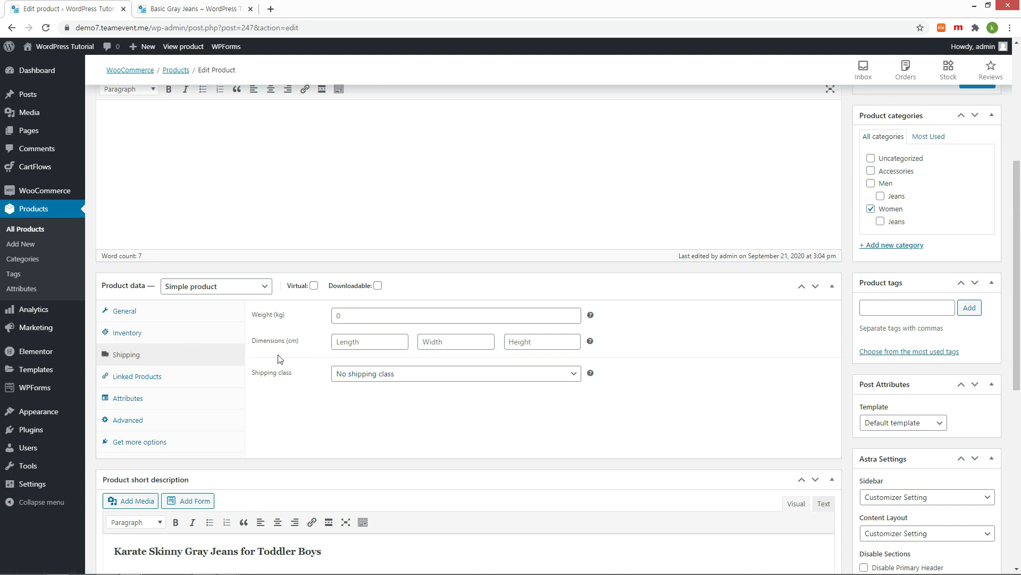
# Step: Move through Linked Products to the Attributes tab of the jeans' product data
pyautogui.click(153, 379)
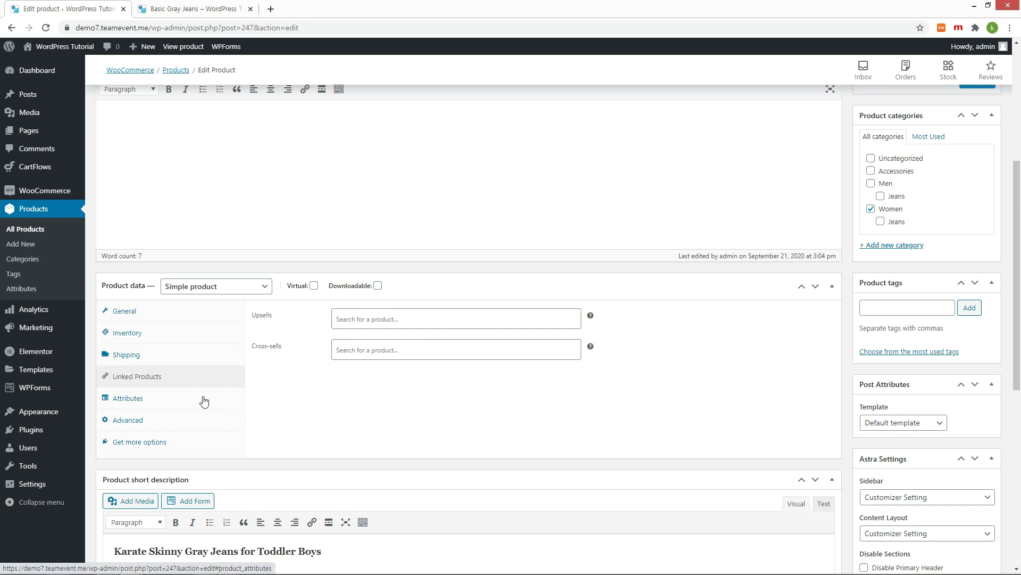
pyautogui.click(134, 398)
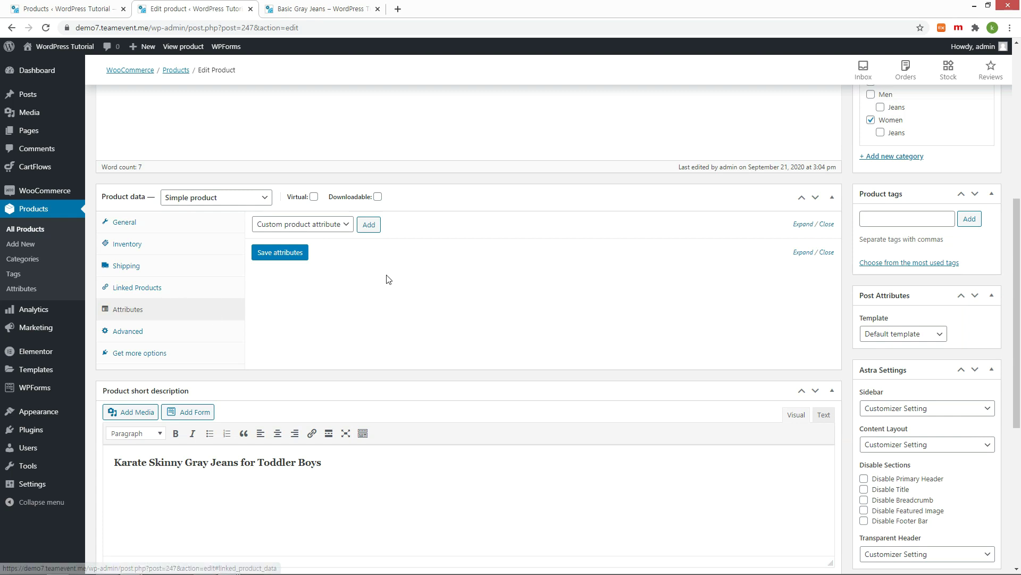
# Step: Add a custom Color attribute with values Gray | Black | Brown, deleting 'Gray' from the title
pyautogui.click(371, 224)
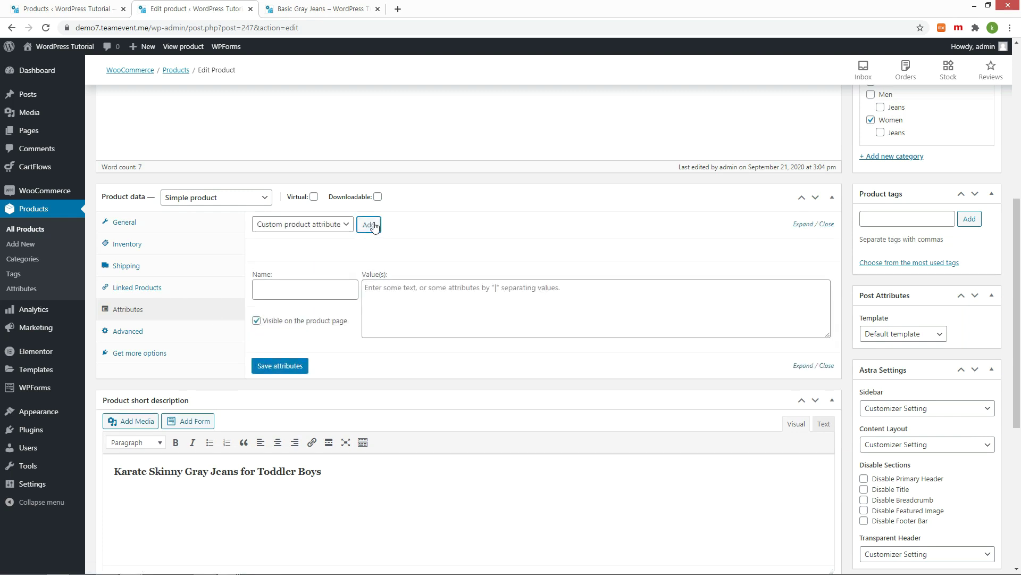
pyautogui.click(310, 298)
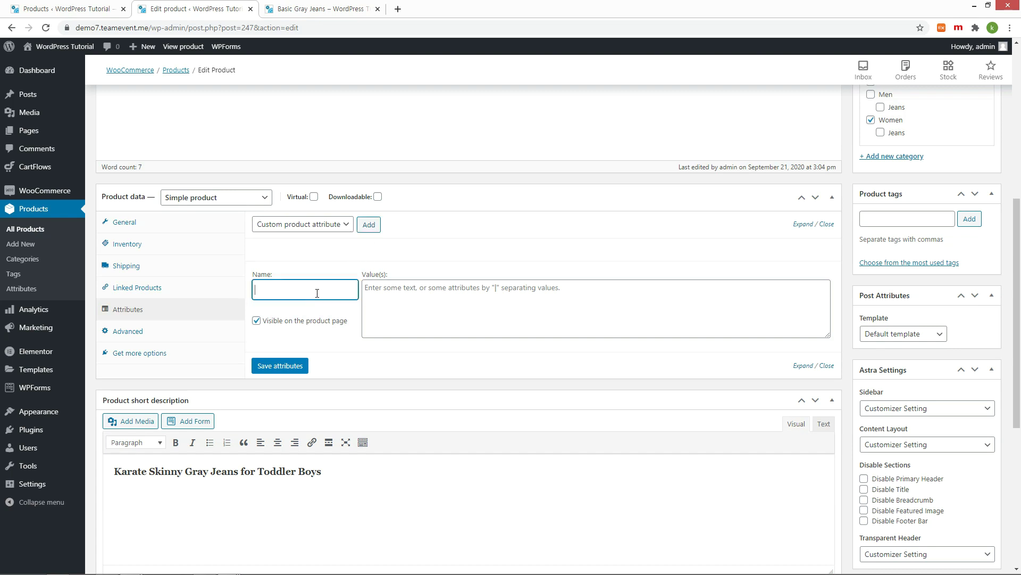
pyautogui.write('Color')
pyautogui.scroll(7, 295, 284)
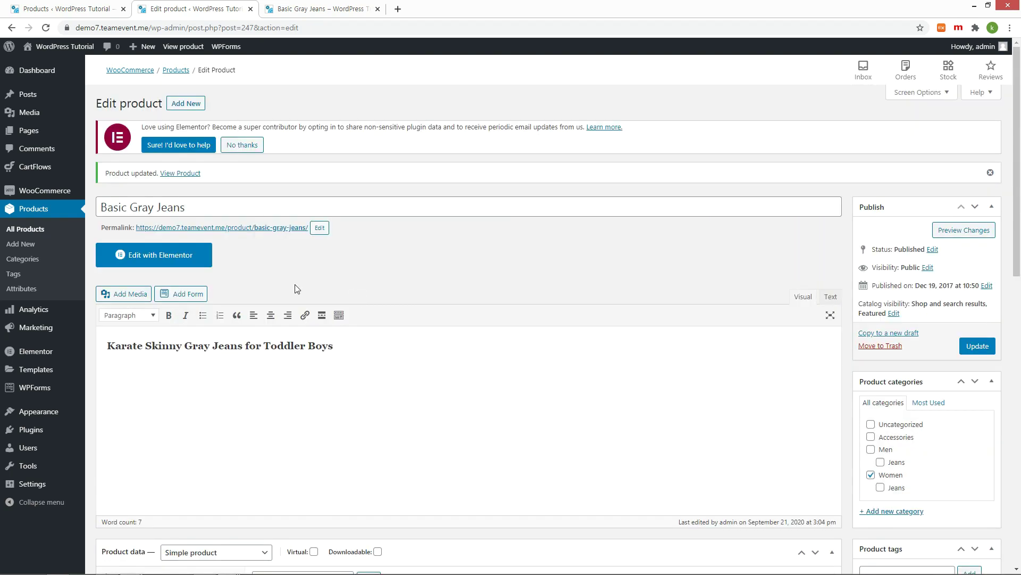
pyautogui.doubleClick(140, 205)
pyautogui.press('BackSpace')
pyautogui.scroll(-1, 237, 239)
pyautogui.scroll(-5, 237, 239)
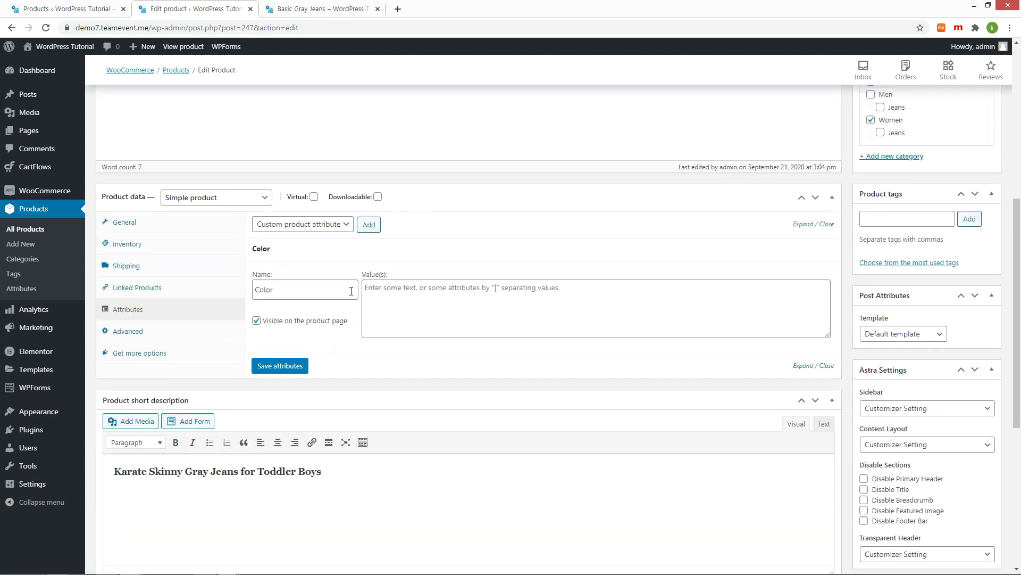
pyautogui.click(505, 298)
pyautogui.write('Gray | ')
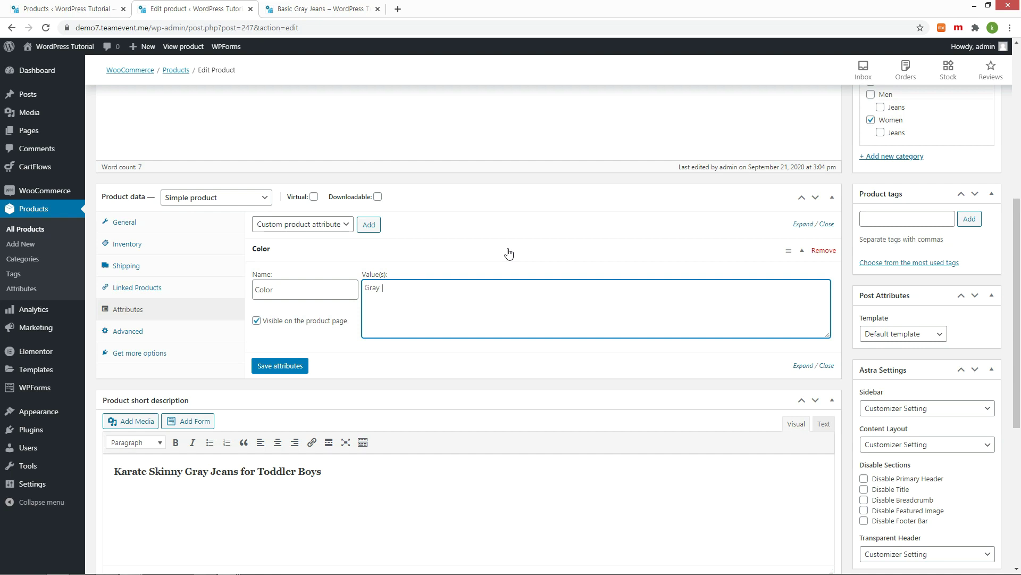
pyautogui.write('Black |')
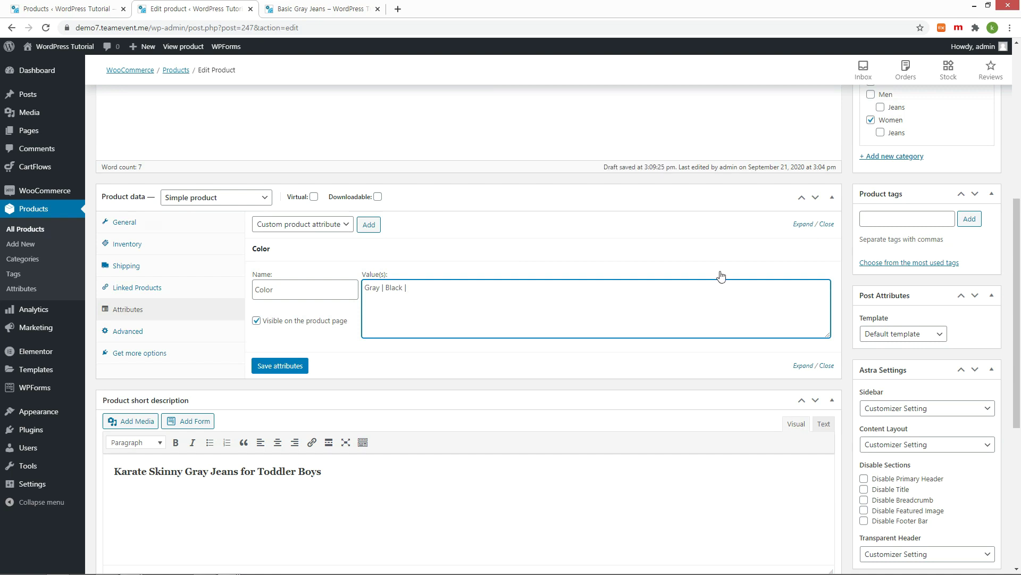
pyautogui.write(' Brown')
# Step: Save the Color attribute, check its values, and reload the store page to see it
pyautogui.click(295, 371)
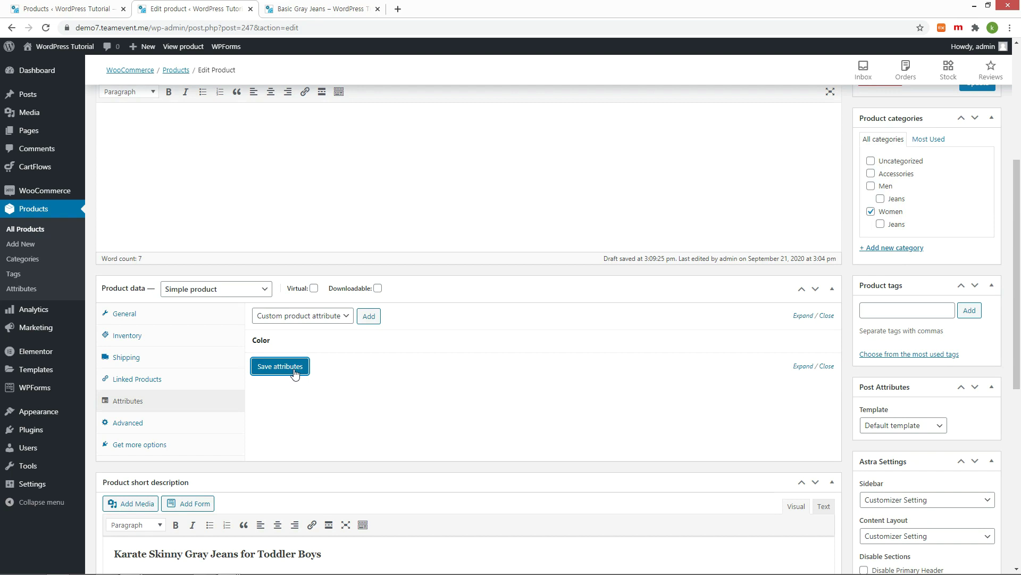
pyautogui.click(292, 371)
pyautogui.moveTo(264, 346)
pyautogui.click(801, 343)
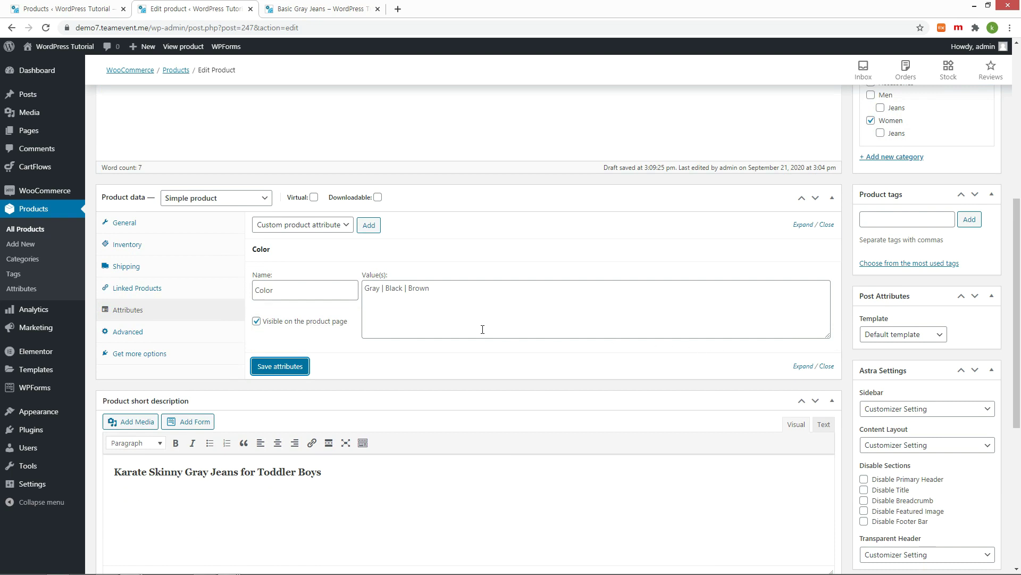
pyautogui.hotkey('ctrl', 'Tab')
pyautogui.scroll(2, 594, 250)
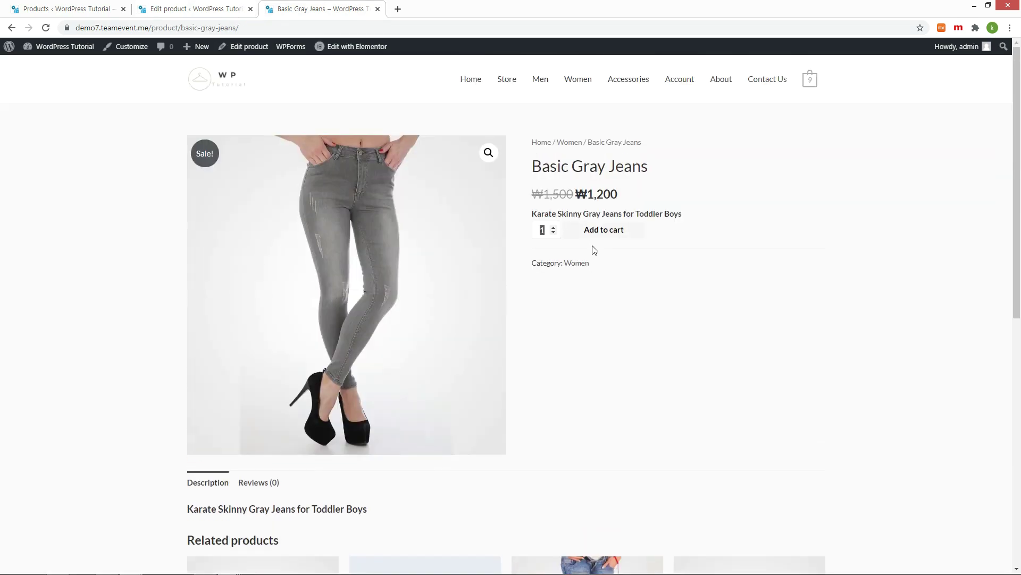
pyautogui.press('F5')
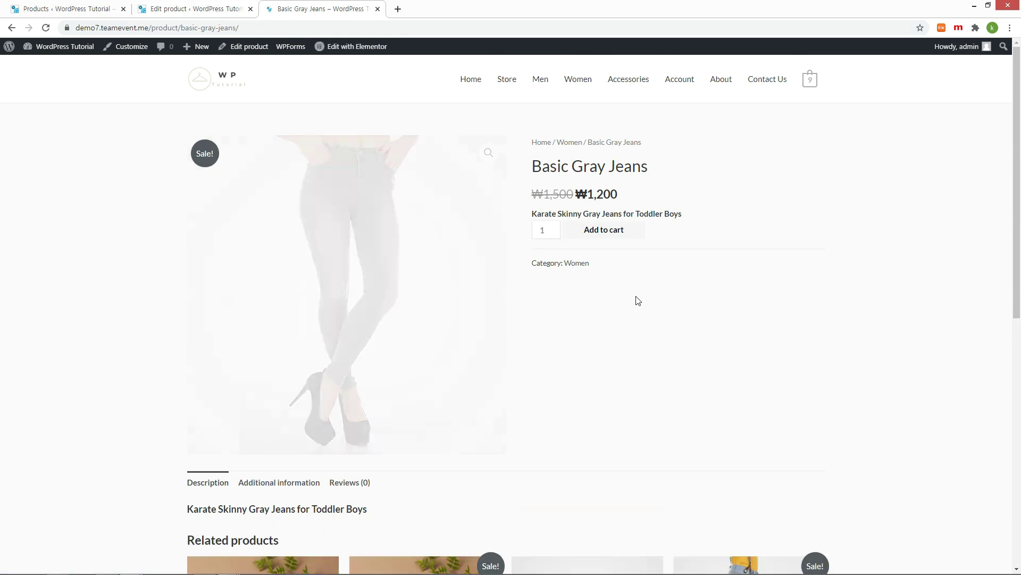
pyautogui.hotkey('ctrl', 'shift', 'Tab')
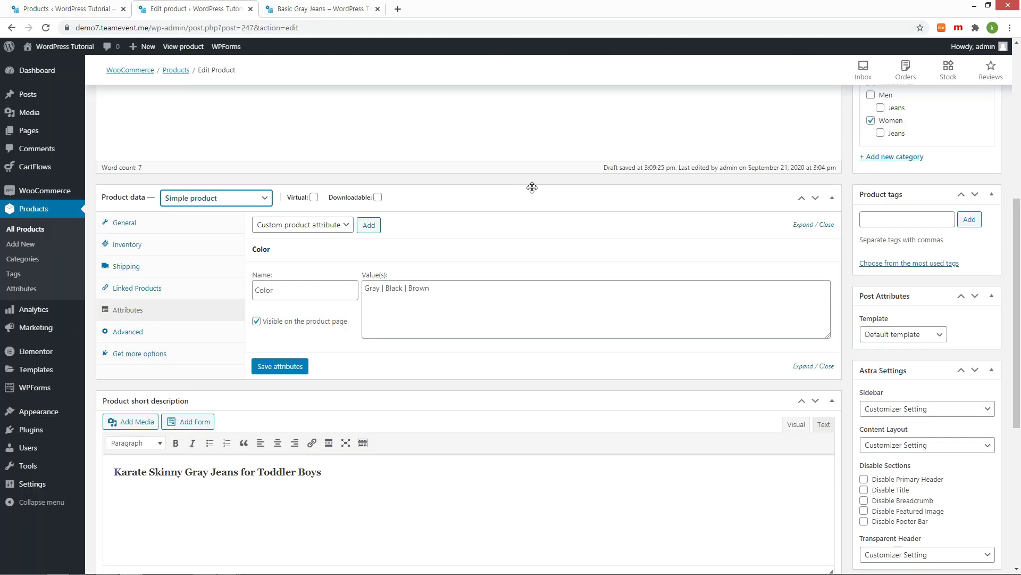
# Step: Switch the jeans to Variable product and save Color as Used for variations
pyautogui.click(225, 203)
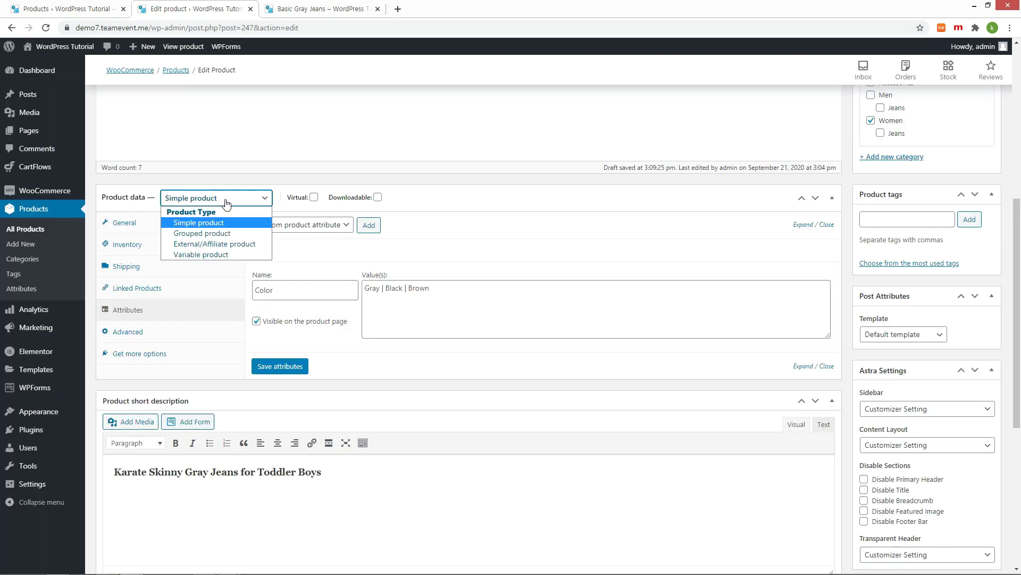
pyautogui.click(220, 254)
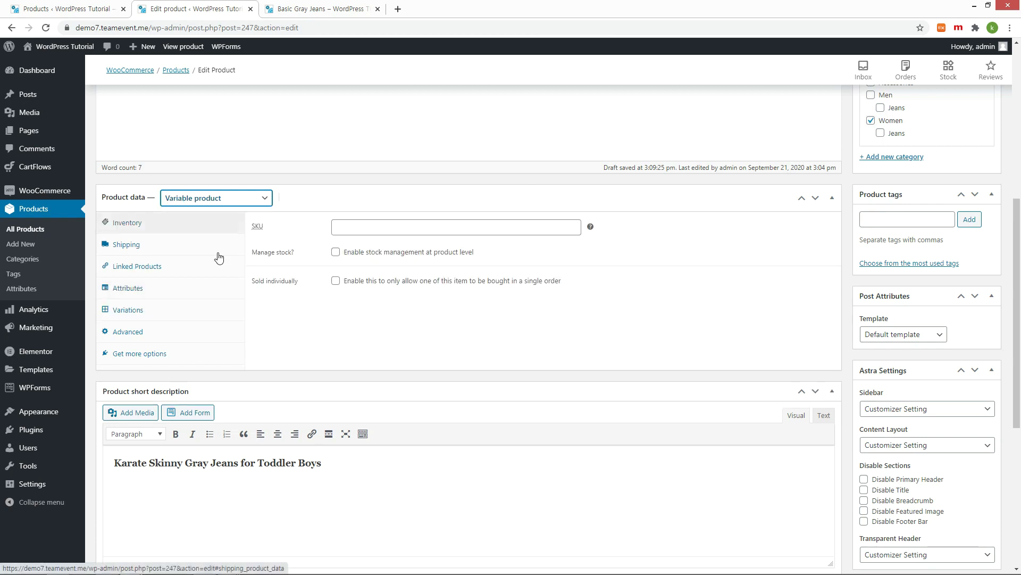
pyautogui.click(139, 315)
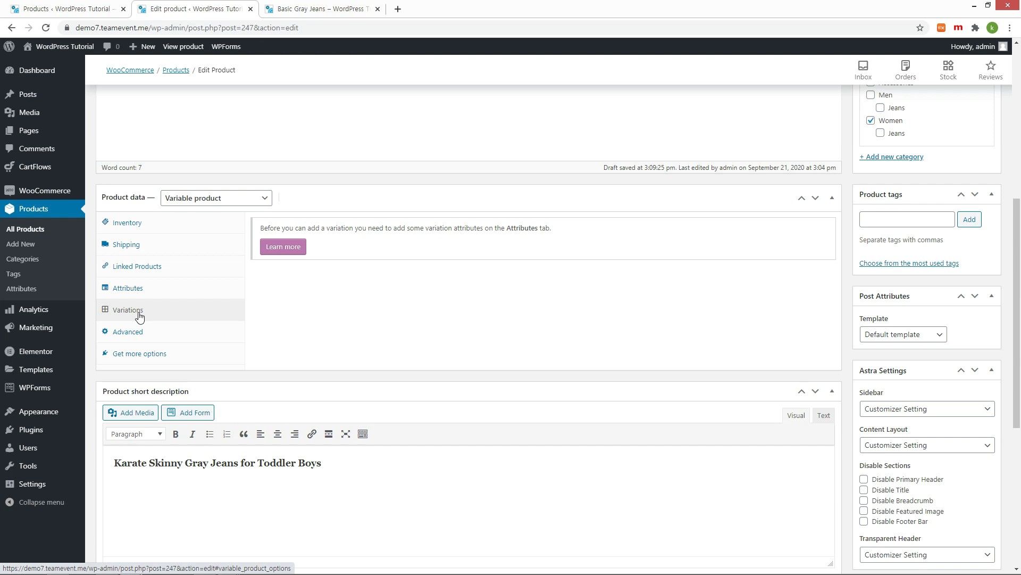
pyautogui.click(150, 290)
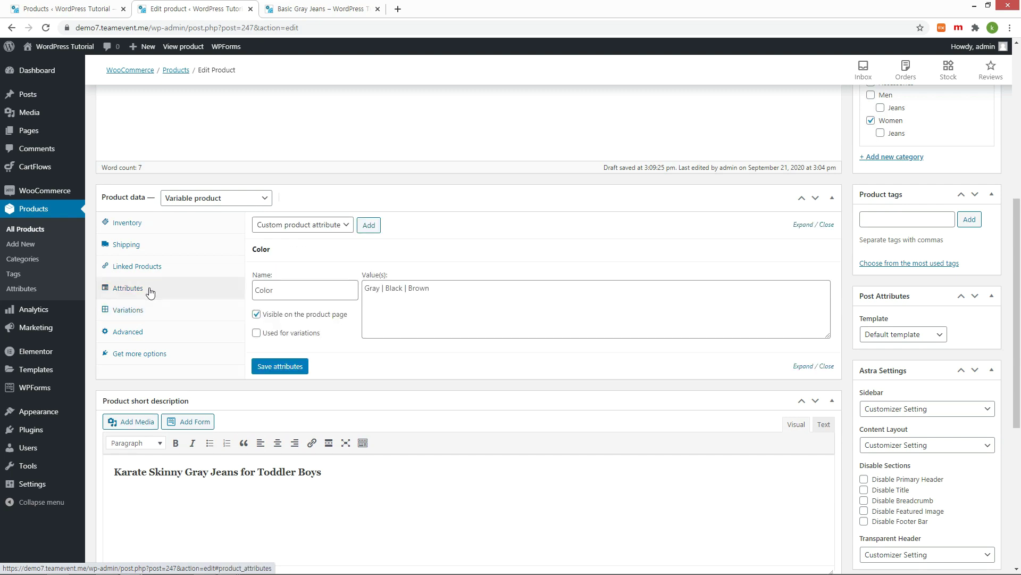
pyautogui.click(256, 334)
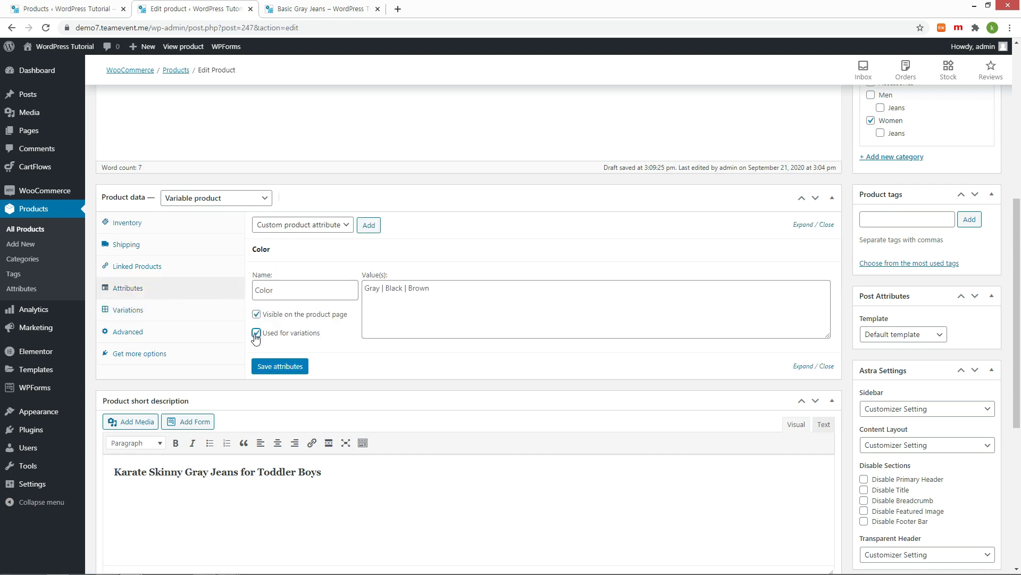
pyautogui.click(286, 368)
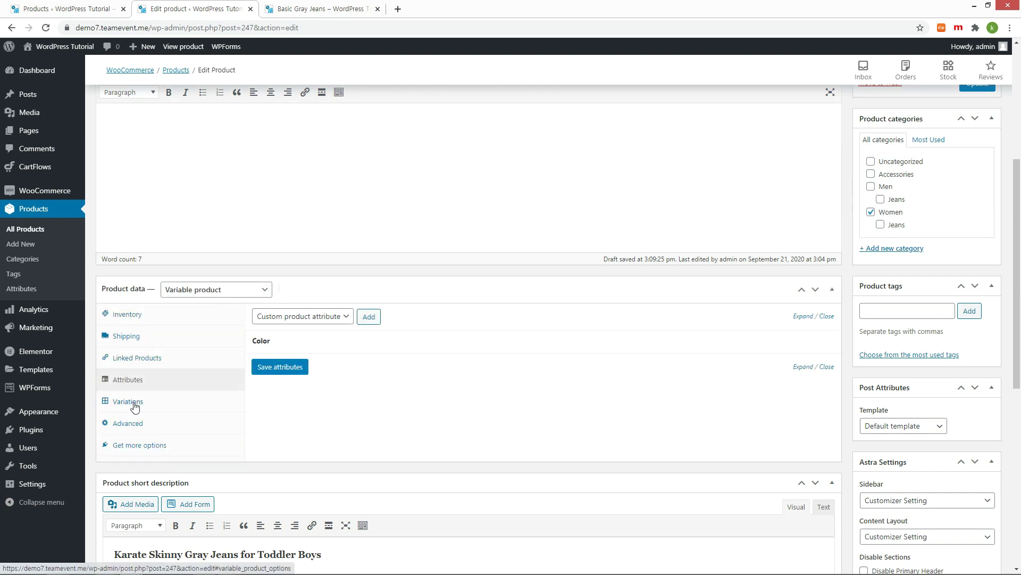
# Step: Create variations from all attributes, confirm, and dismiss the '3 variations added' notice
pyautogui.click(134, 406)
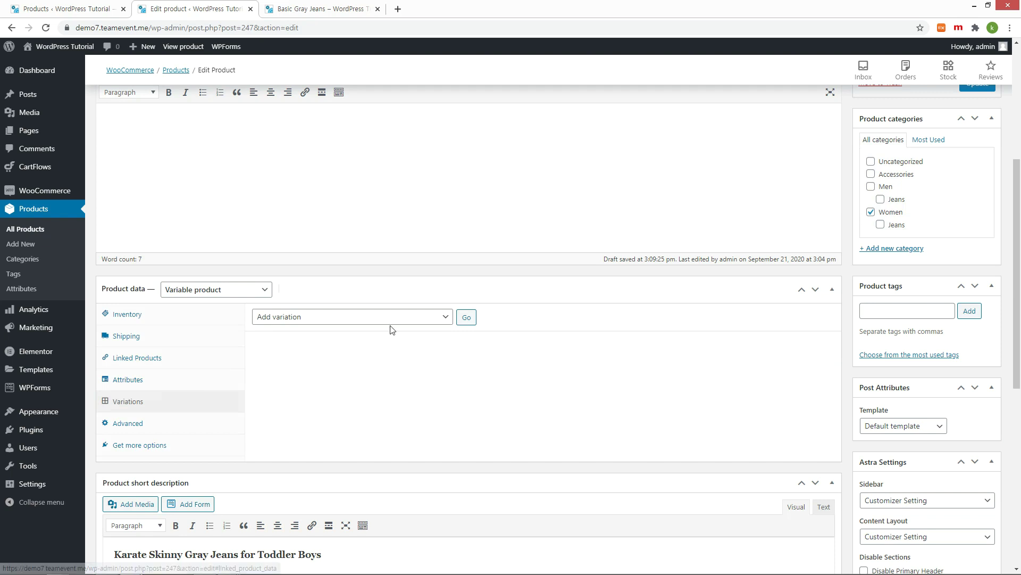
pyautogui.click(432, 319)
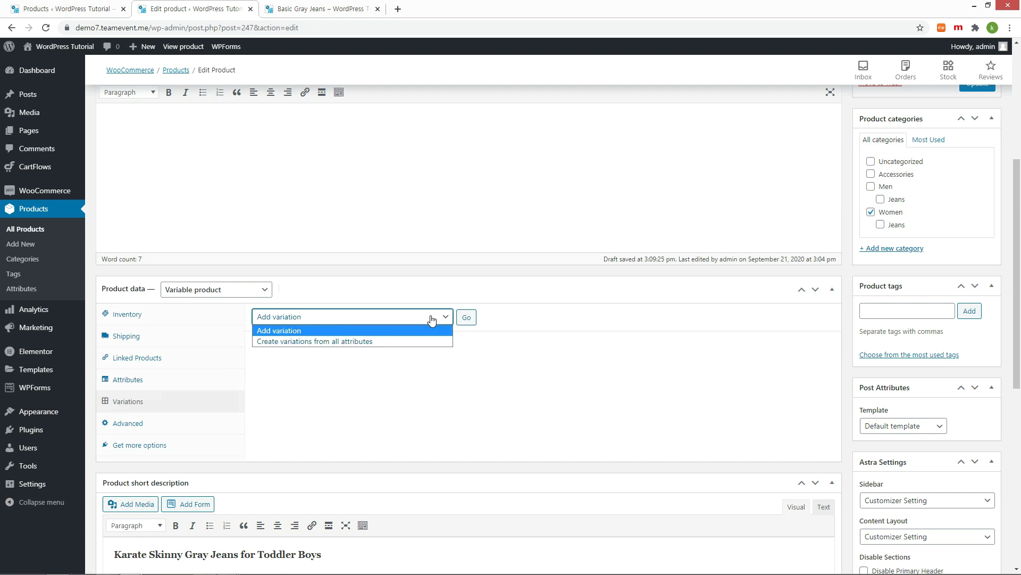
pyautogui.click(432, 319)
pyautogui.click(358, 322)
pyautogui.click(337, 341)
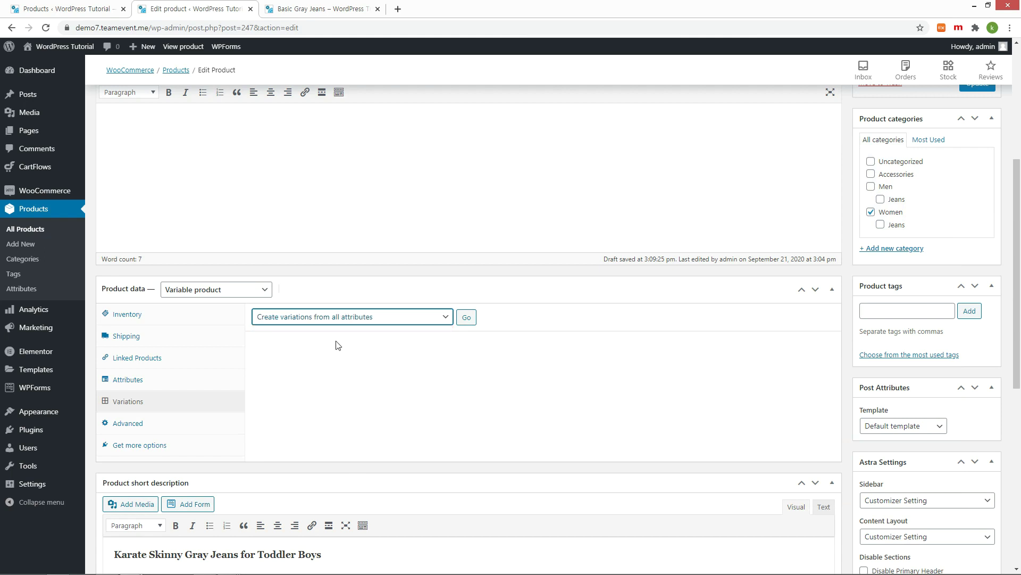
pyautogui.click(466, 317)
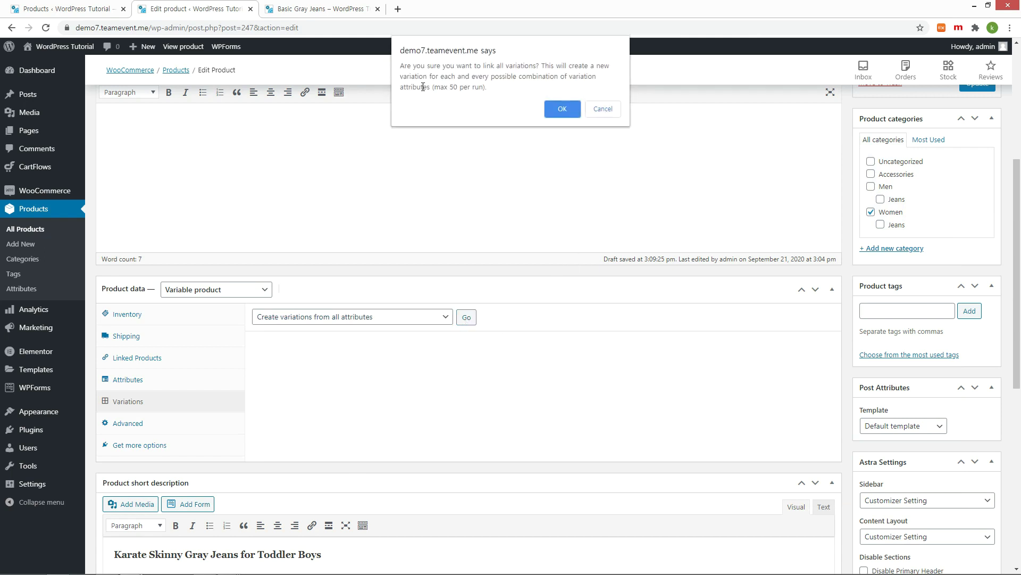
pyautogui.moveTo(423, 87); pyautogui.dragTo(624, 89)
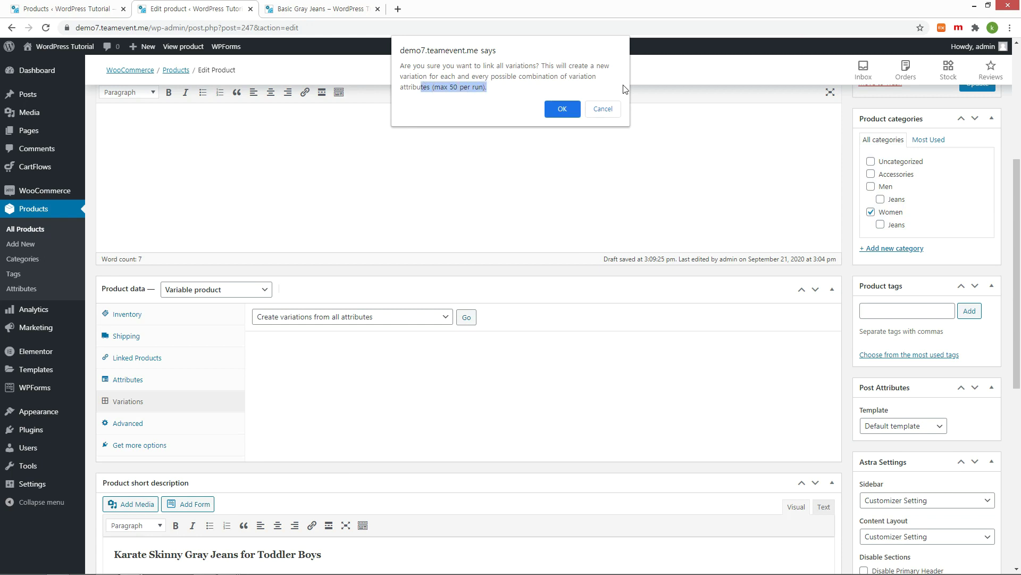
pyautogui.click(564, 111)
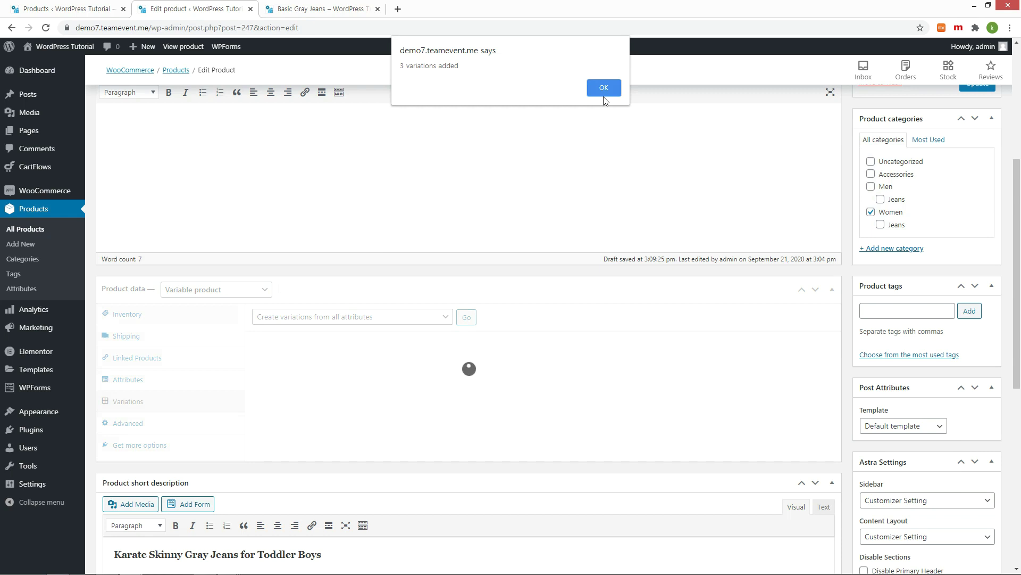
pyautogui.click(605, 89)
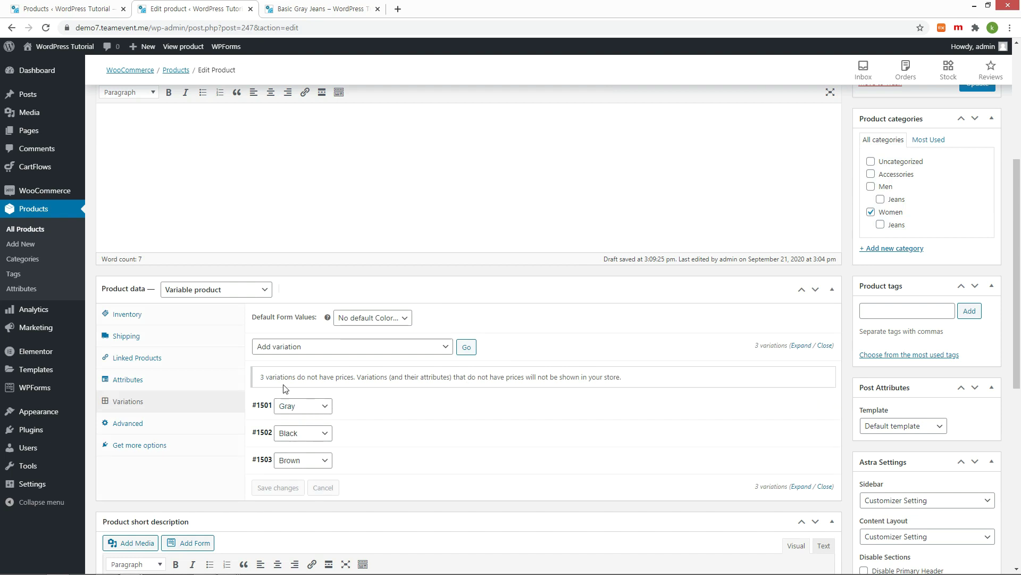
pyautogui.moveTo(262, 376); pyautogui.dragTo(630, 378)
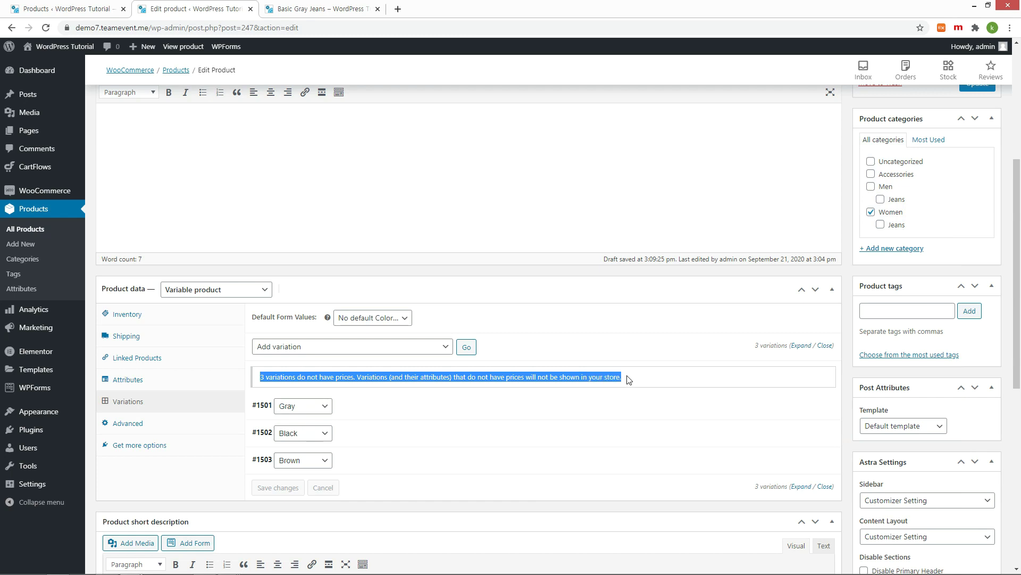
pyautogui.click(676, 378)
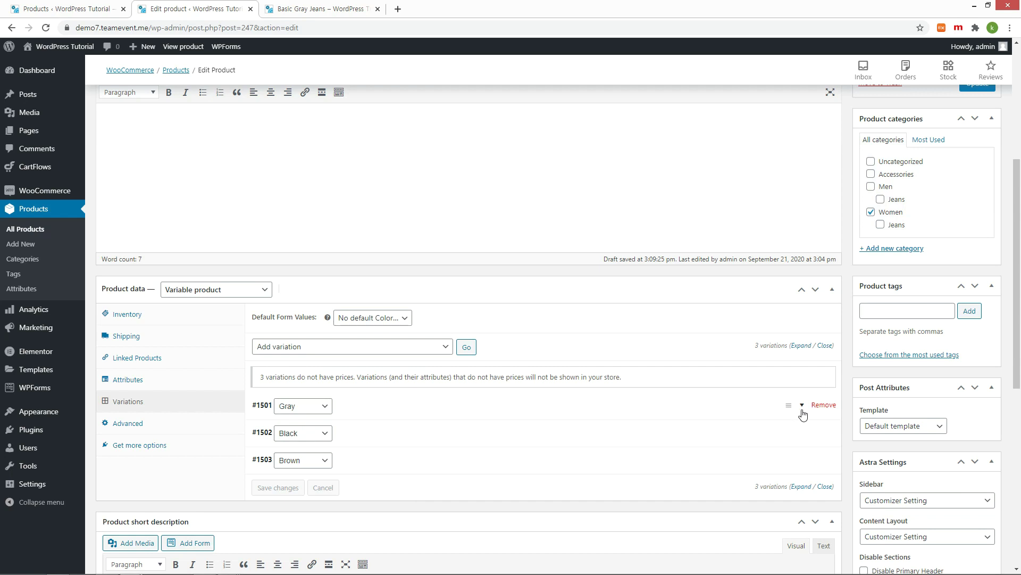
# Step: Give the Gray variation a regular price of 30000 and a sale price of 28000
pyautogui.click(802, 410)
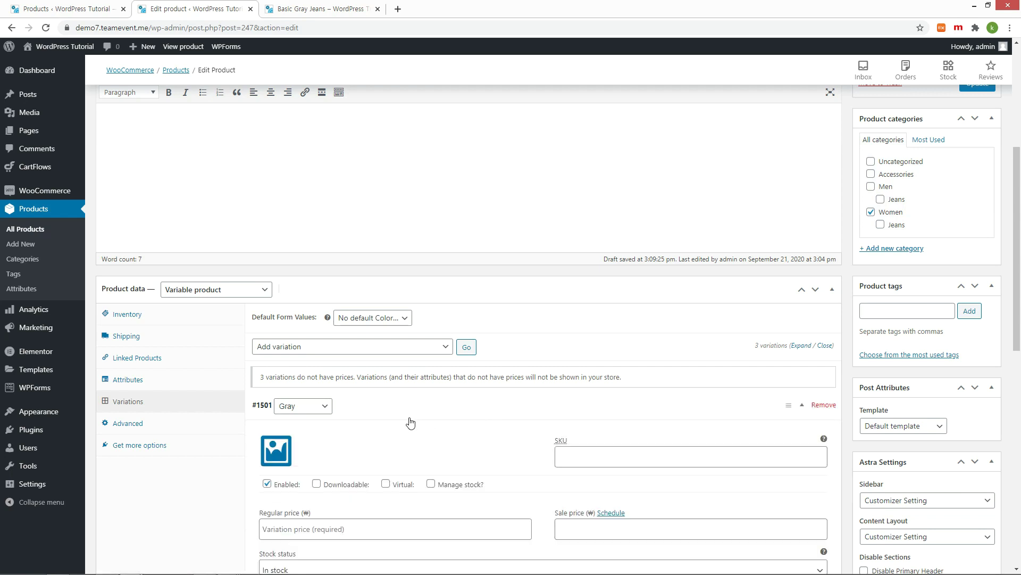
pyautogui.scroll(-2, 410, 423)
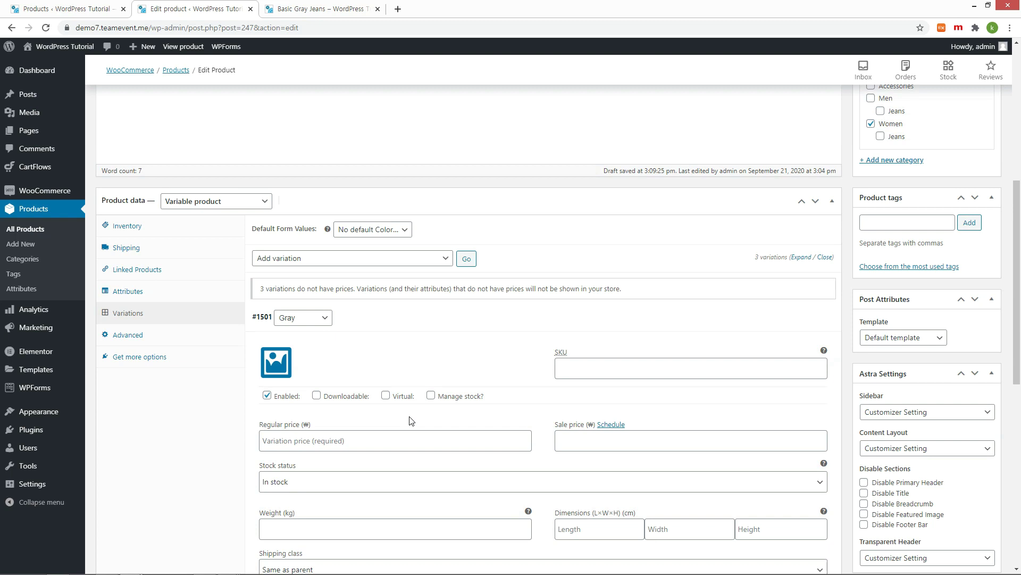
pyautogui.scroll(-2, 410, 420)
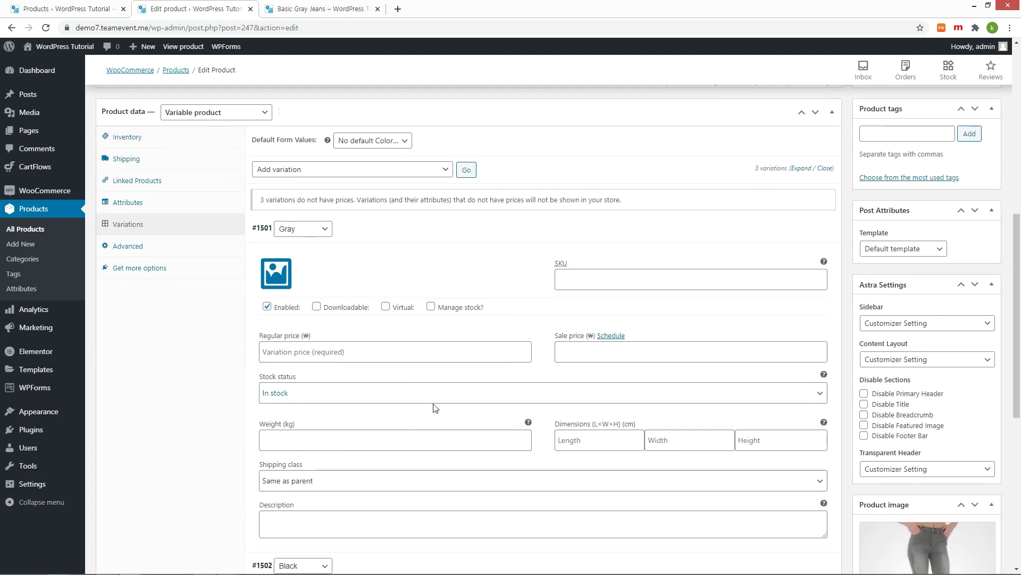
pyautogui.click(445, 356)
pyautogui.write('30000')
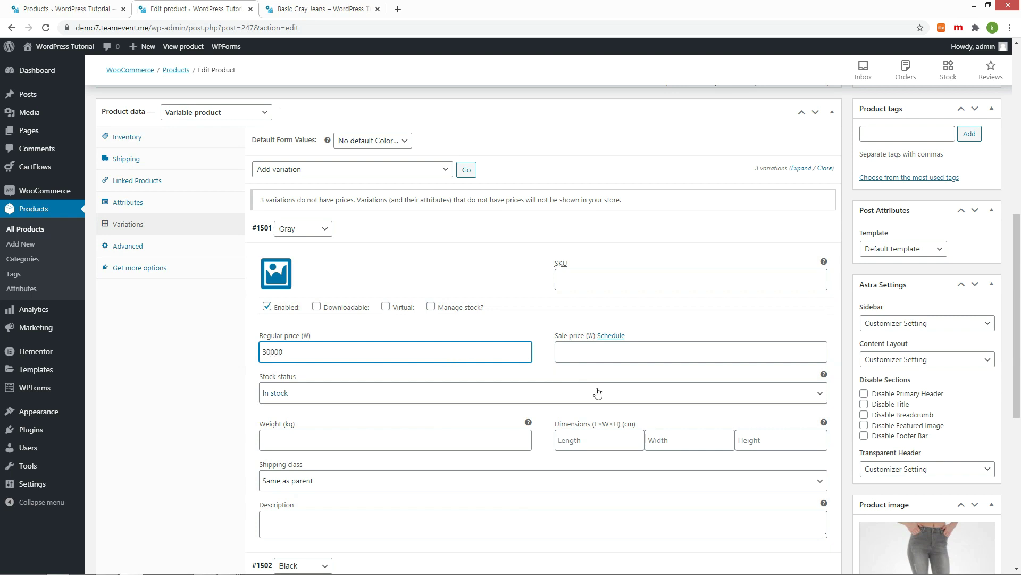
pyautogui.click(592, 353)
pyautogui.write('28000')
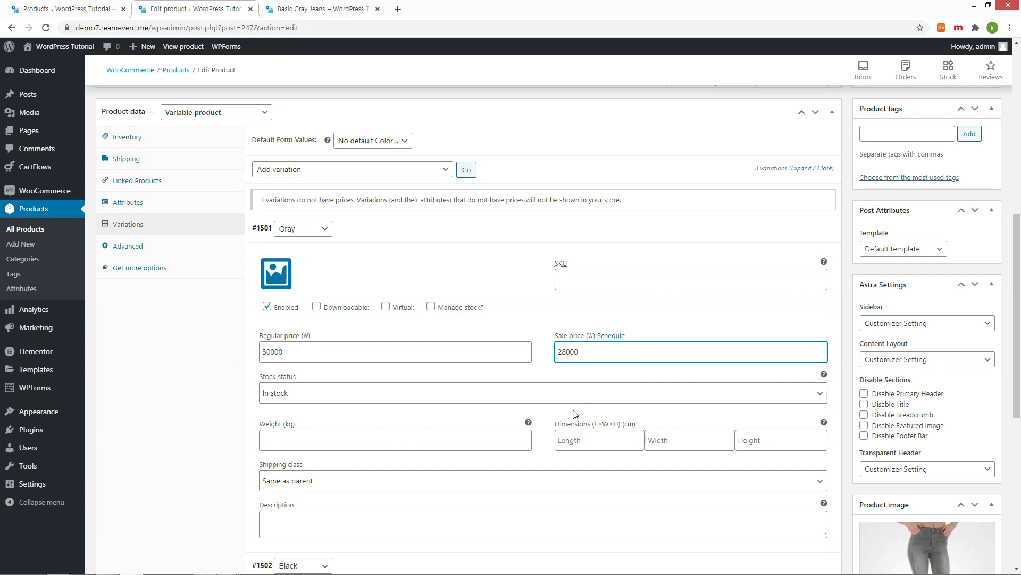
pyautogui.scroll(-2, 322, 463)
# Step: Give the Black variation a regular price of 32000 and a sale price of 30000
pyautogui.click(362, 484)
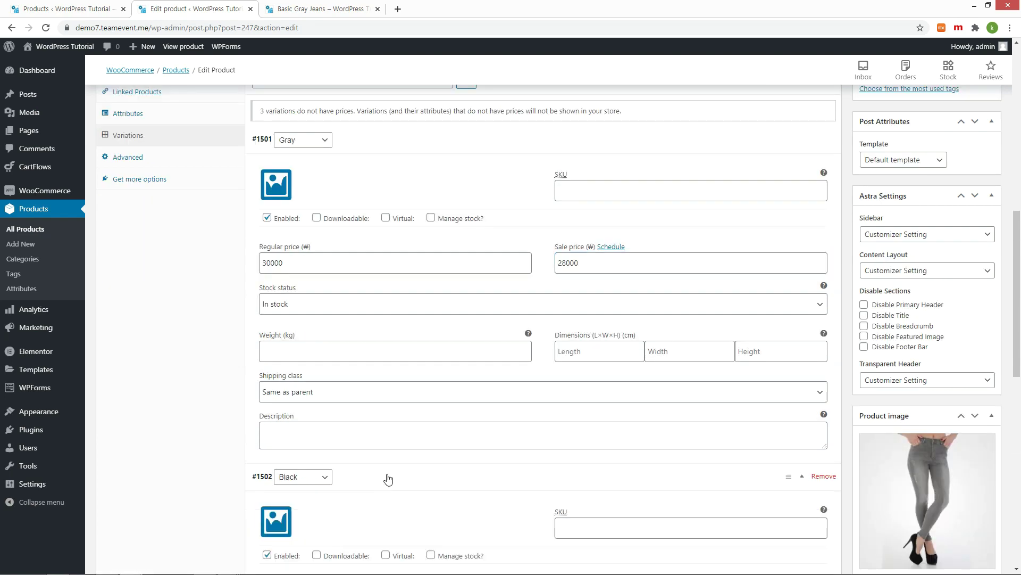
pyautogui.scroll(-4, 380, 471)
pyautogui.click(366, 428)
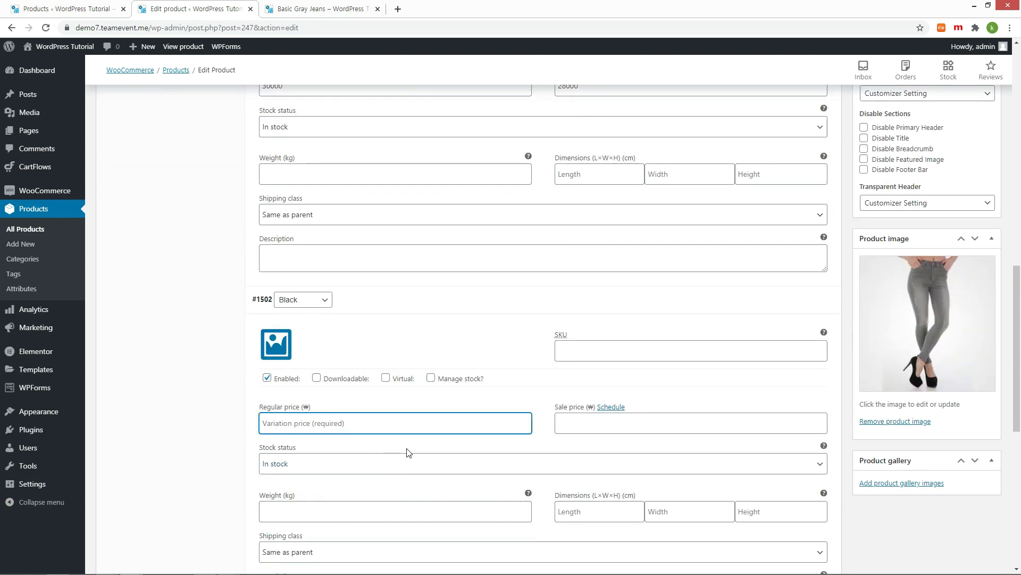
pyautogui.write('32000')
pyautogui.click(640, 429)
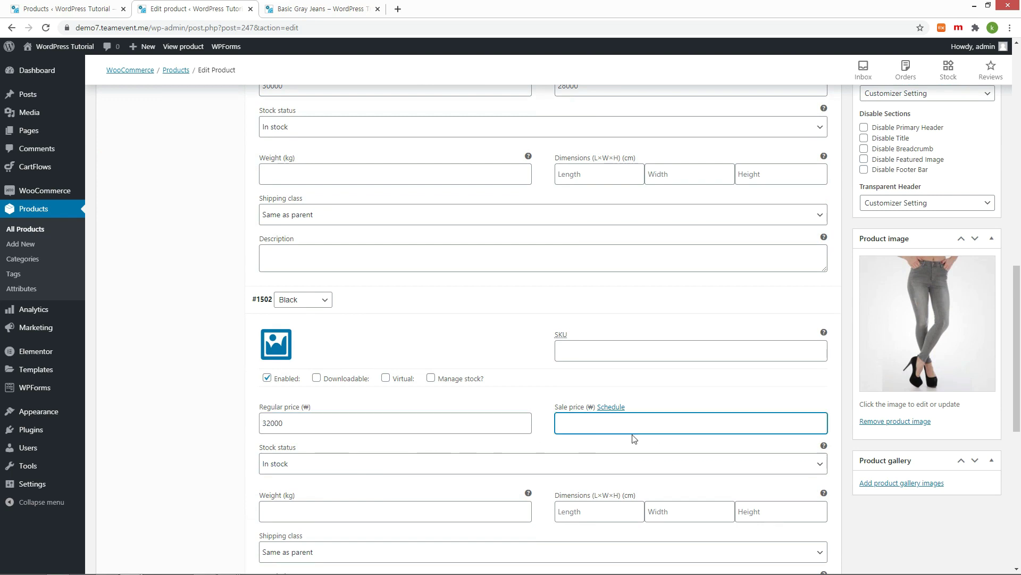
pyautogui.write('30000')
pyautogui.scroll(-5, 415, 410)
# Step: Price the Brown variation at 35000 (sale 33000) and save all variation prices
pyautogui.click(411, 381)
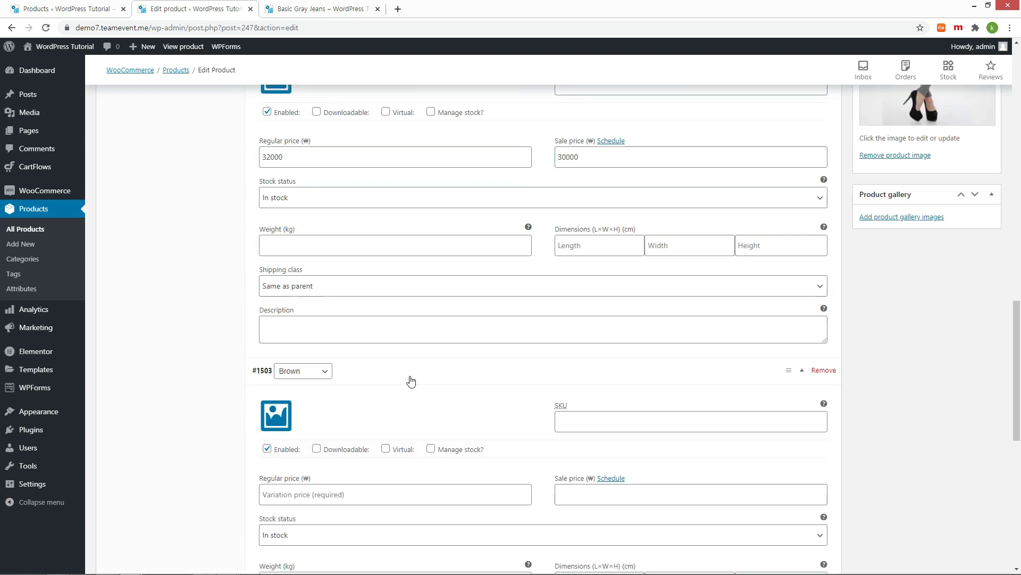
pyautogui.scroll(-2, 410, 381)
pyautogui.click(377, 410)
pyautogui.write('35000')
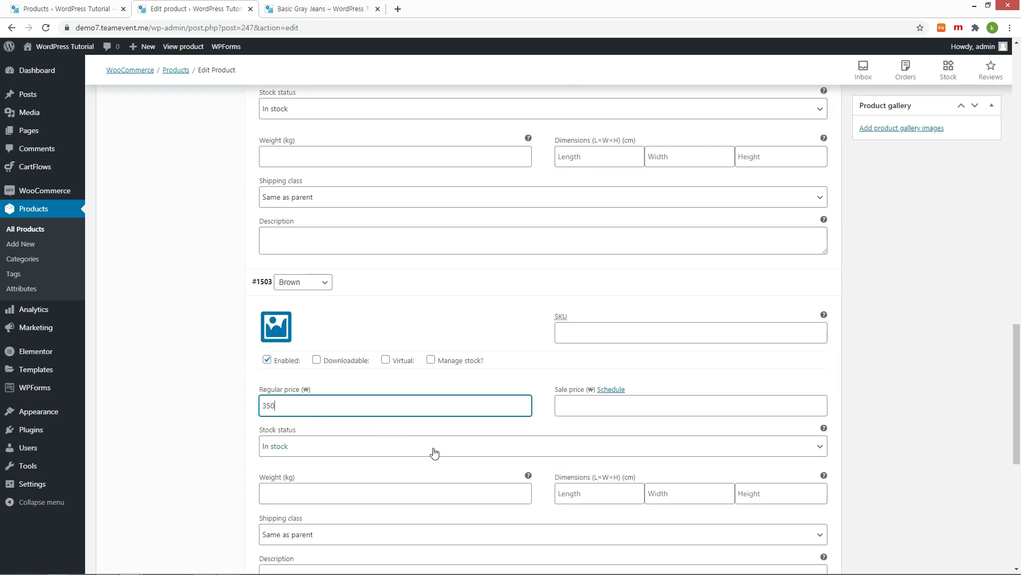
pyautogui.click(625, 407)
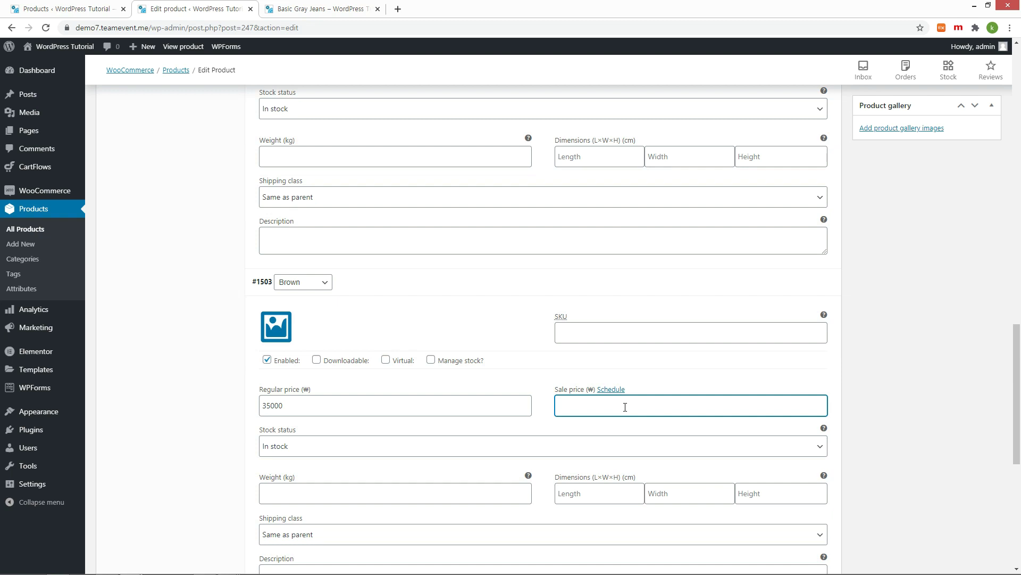
pyautogui.write('33000')
pyautogui.scroll(-2, 518, 441)
pyautogui.click(288, 530)
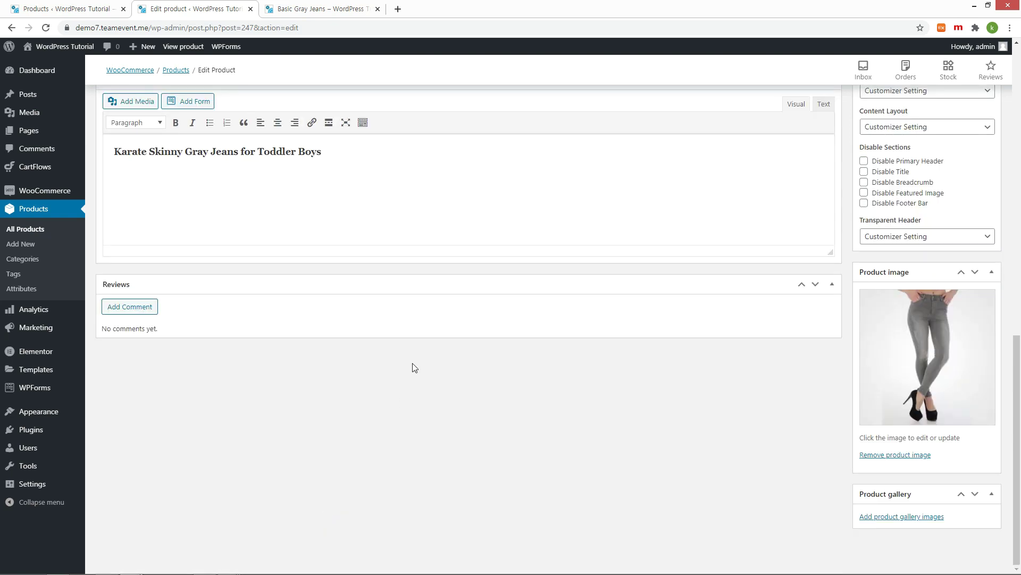
# Step: Reload the Basic Gray Jeans product page to see the ₩28,000 – ₩33,000 range
pyautogui.scroll(3, 414, 367)
pyautogui.scroll(5, 414, 367)
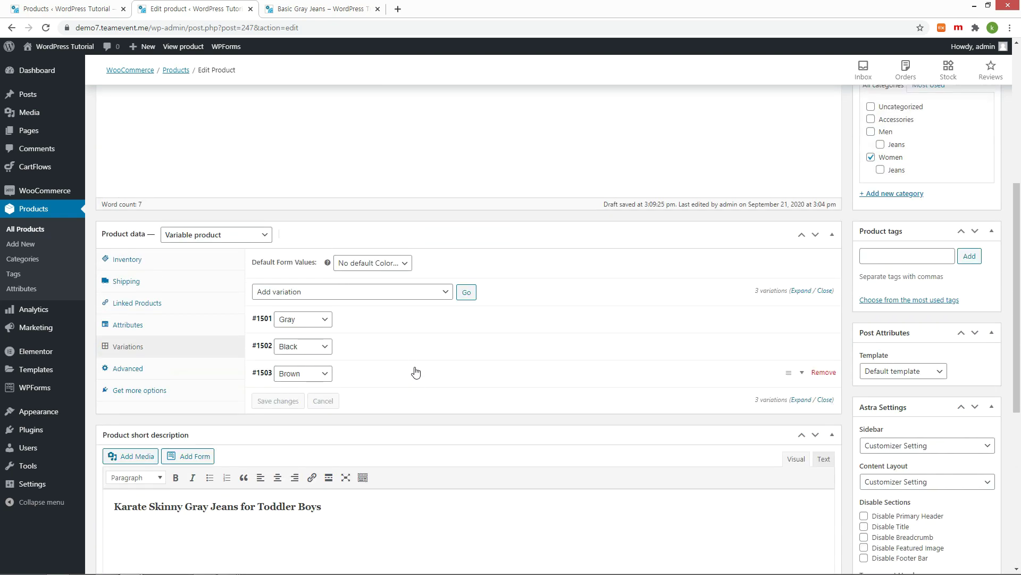
pyautogui.hotkey('ctrl', 'Tab')
pyautogui.press('F5')
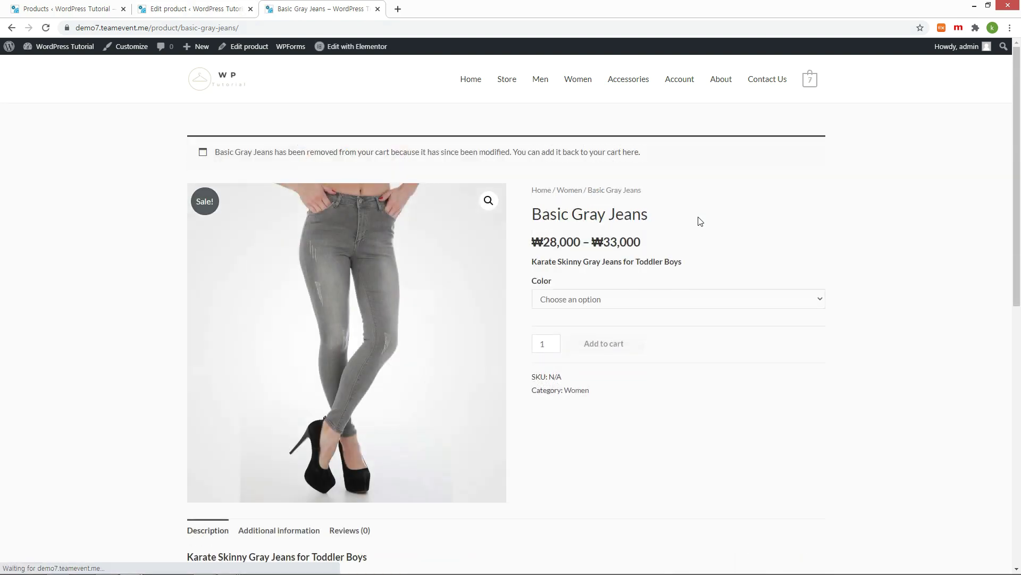
# Step: Select Gray, Black and Brown in the Color dropdown to check each sale price
pyautogui.click(822, 308)
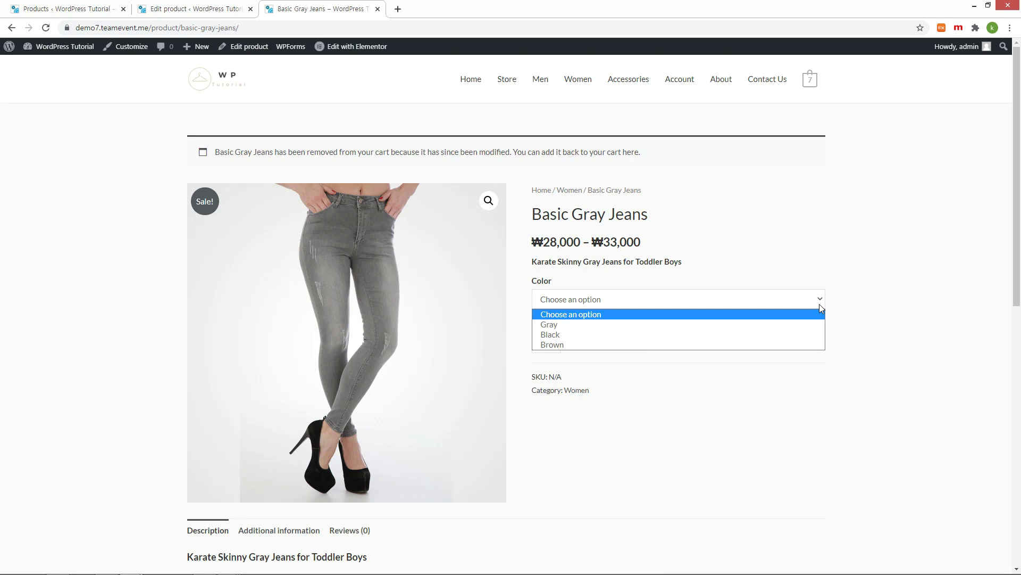
pyautogui.click(645, 325)
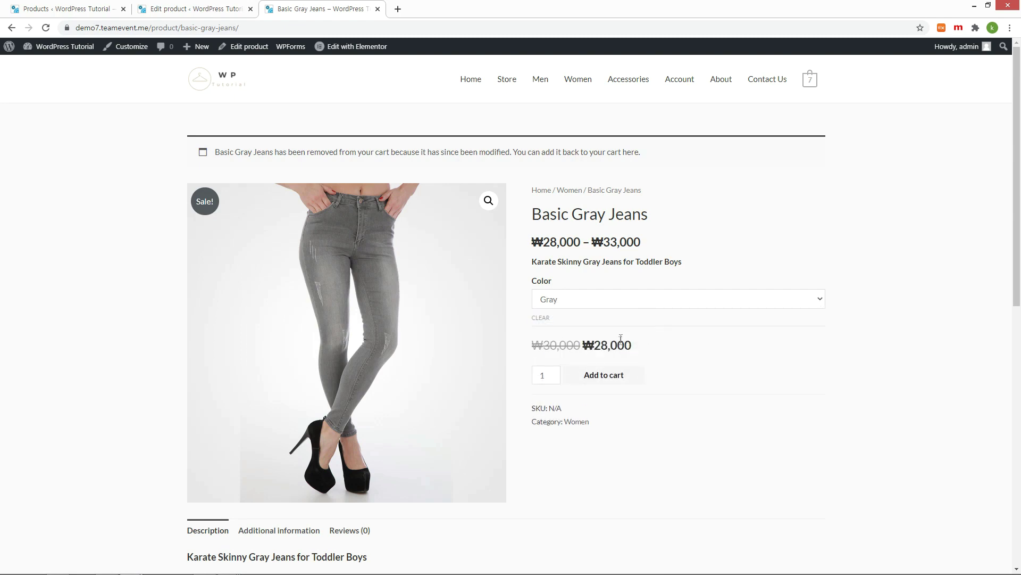
pyautogui.click(613, 301)
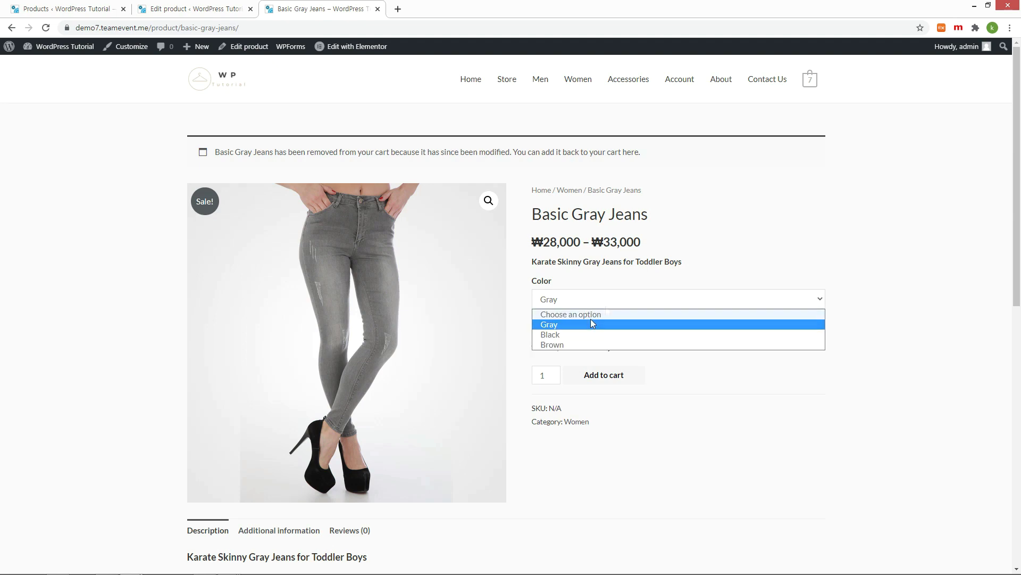
pyautogui.click(573, 335)
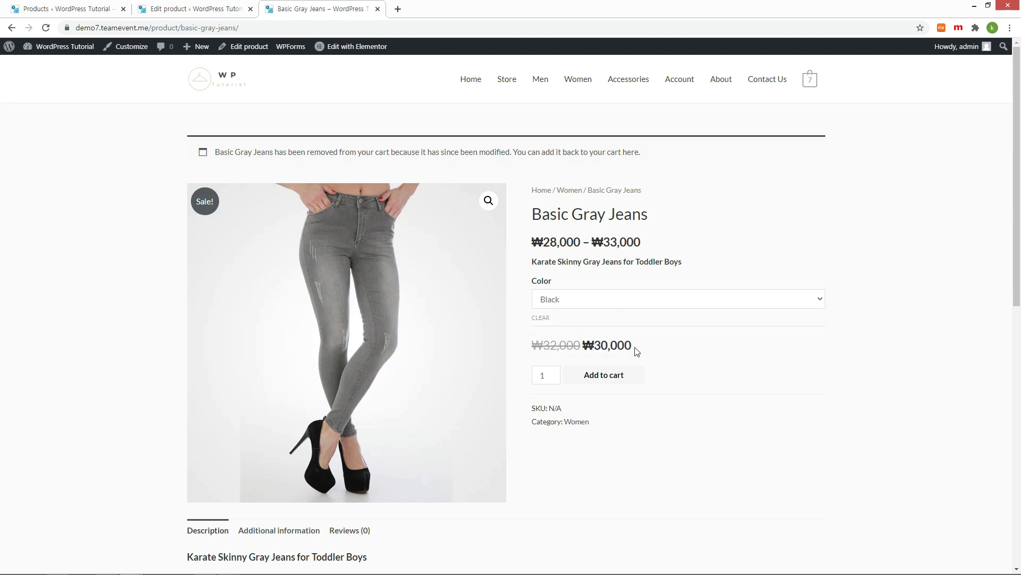
pyautogui.click(588, 300)
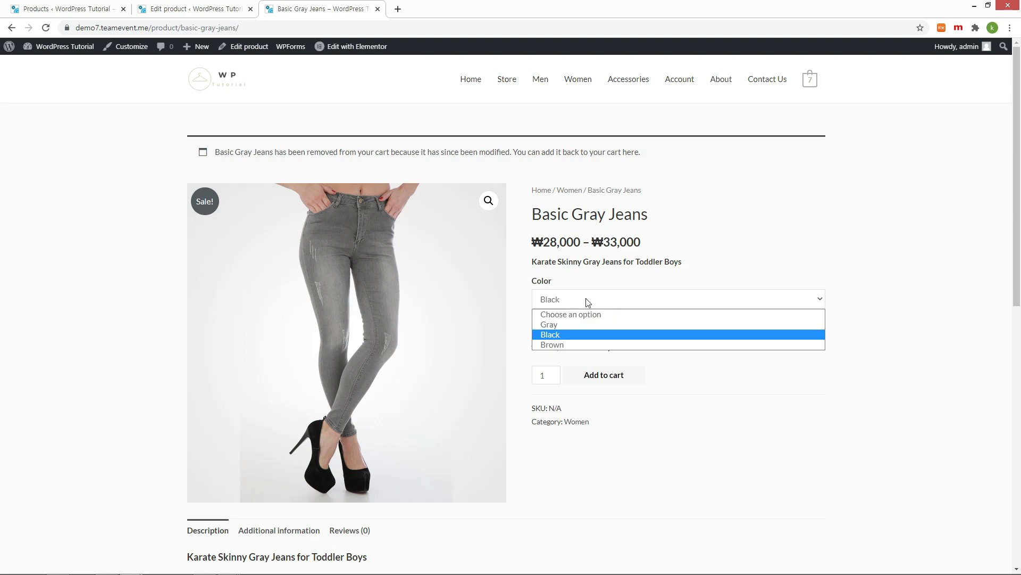
pyautogui.click(565, 346)
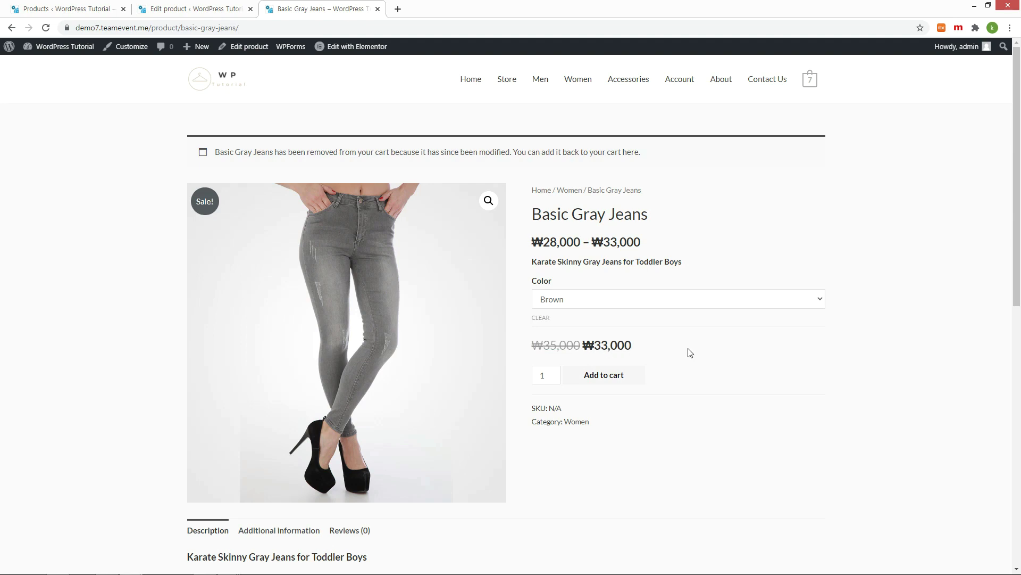
pyautogui.click(167, 11)
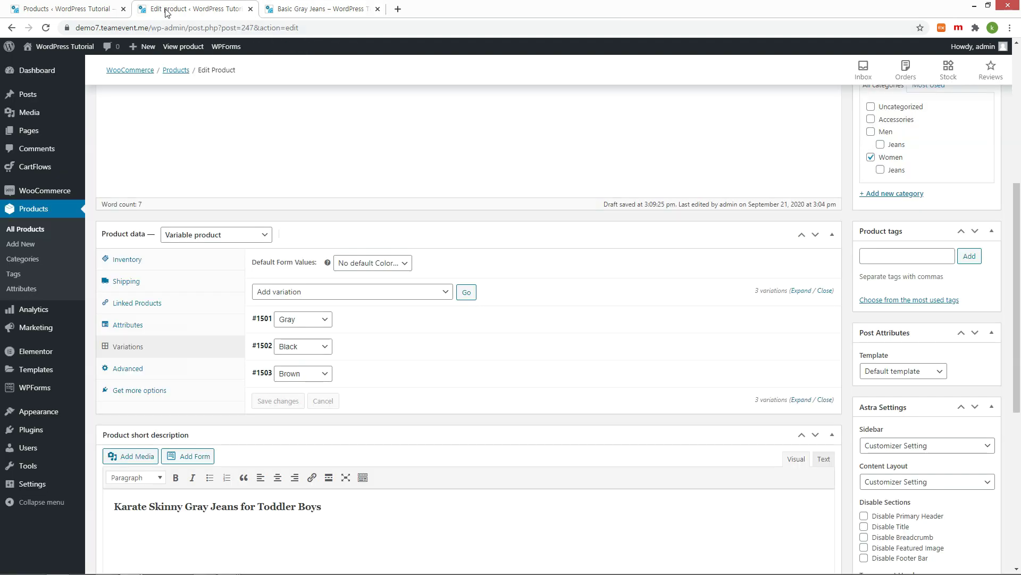
# Step: Set the grey jeans photo as the Gray variation's image
pyautogui.click(458, 322)
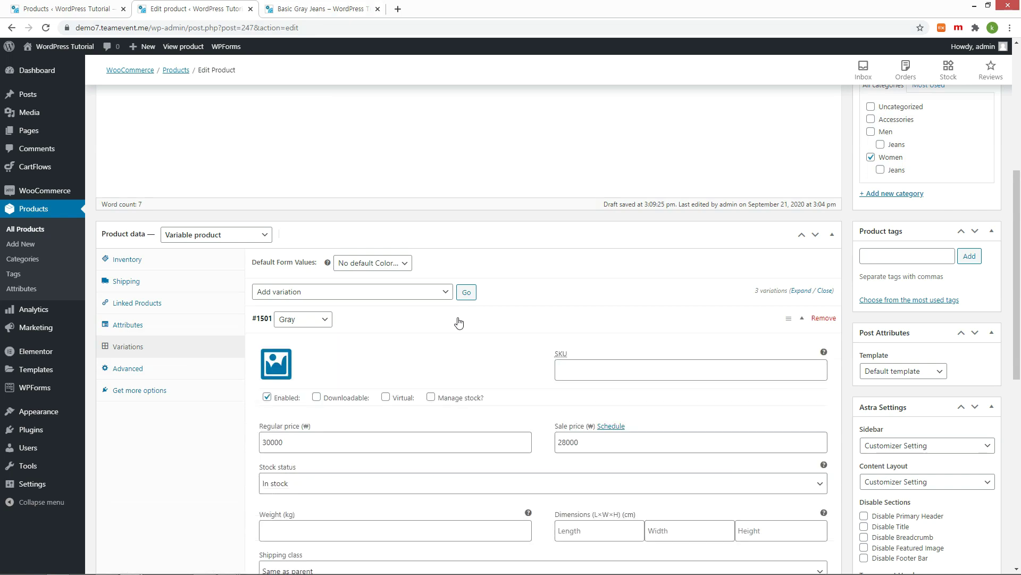
pyautogui.click(275, 365)
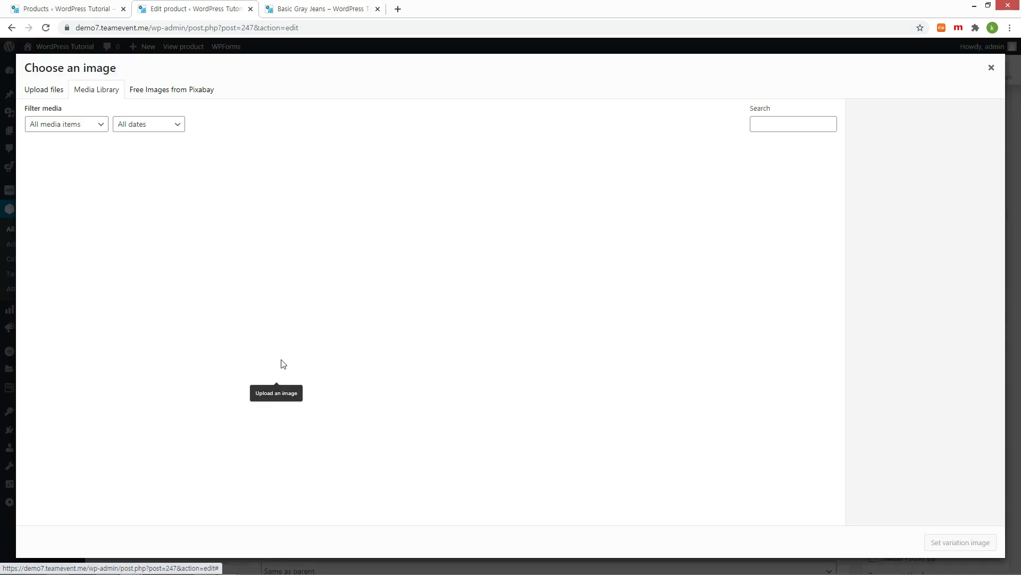
pyautogui.scroll(-1, 352, 387)
pyautogui.scroll(-1, 352, 387)
pyautogui.click(300, 411)
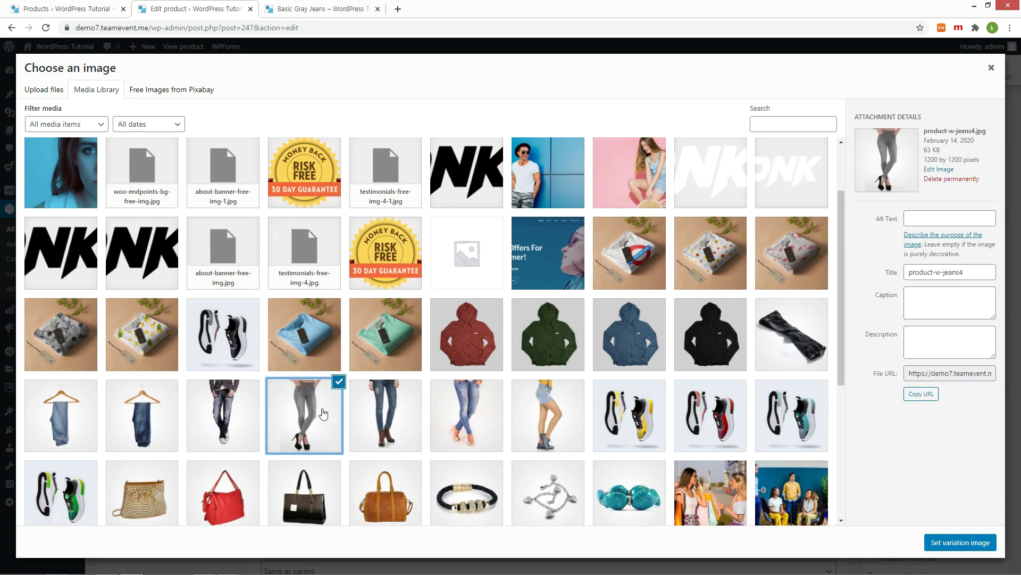
pyautogui.click(932, 542)
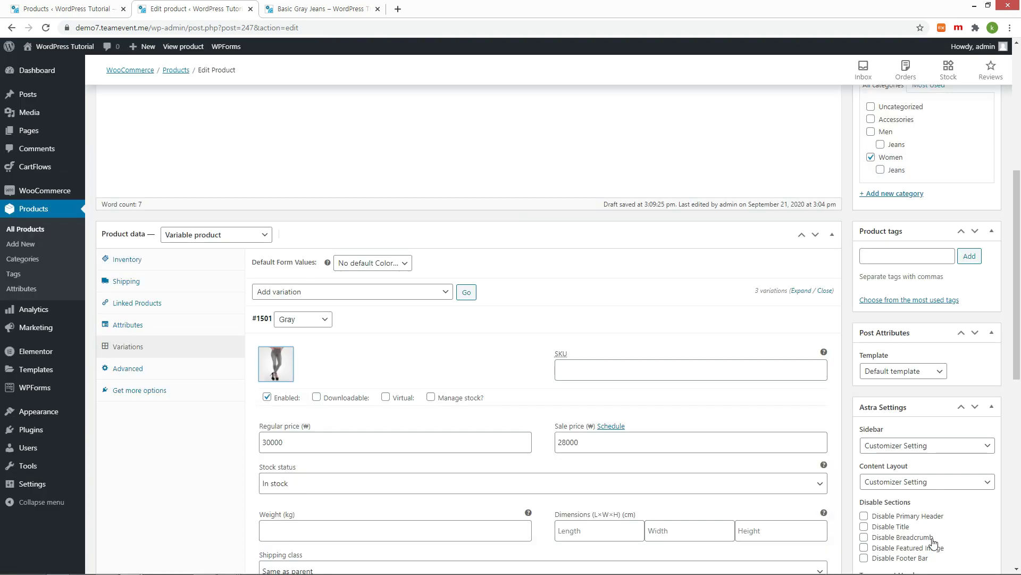
# Step: Set the black jeans photo as the Black variation's image
pyautogui.scroll(-5, 536, 366)
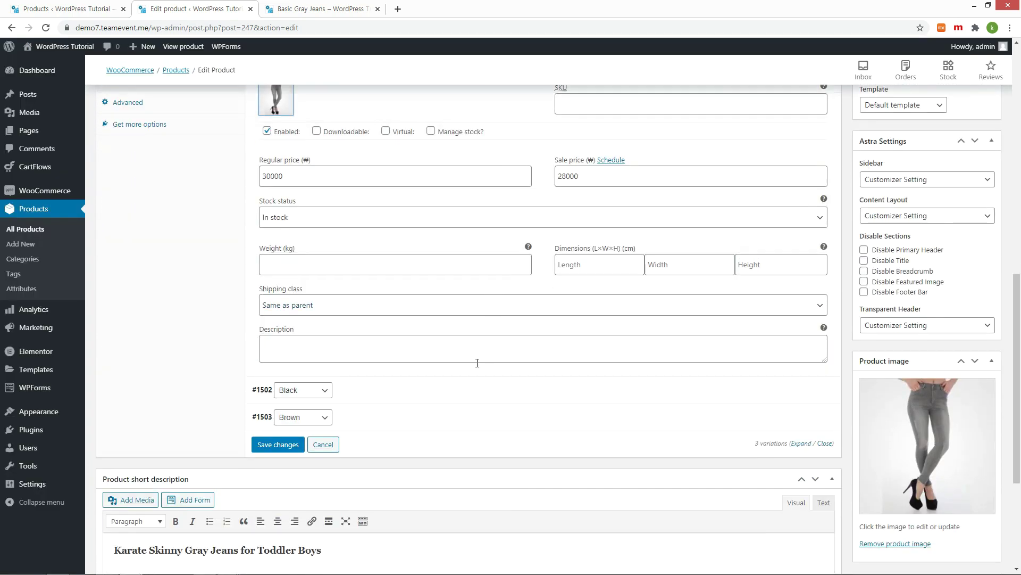
pyautogui.click(431, 398)
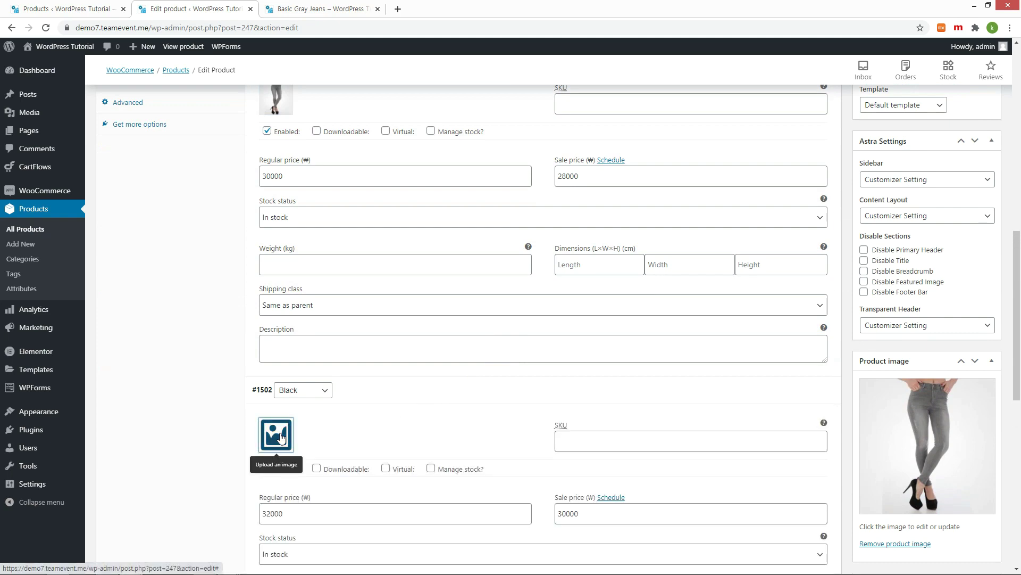
pyautogui.click(281, 438)
pyautogui.scroll(-2, 457, 362)
pyautogui.click(801, 236)
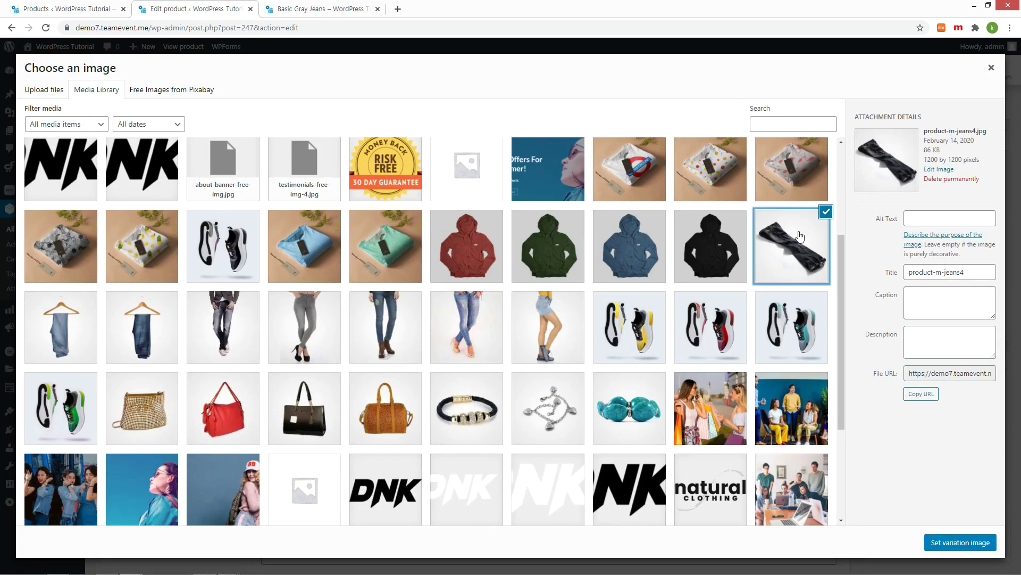
pyautogui.click(943, 542)
# Step: Set the dark jeans photo as the Brown variation's image and reload the product page
pyautogui.scroll(-5, 500, 389)
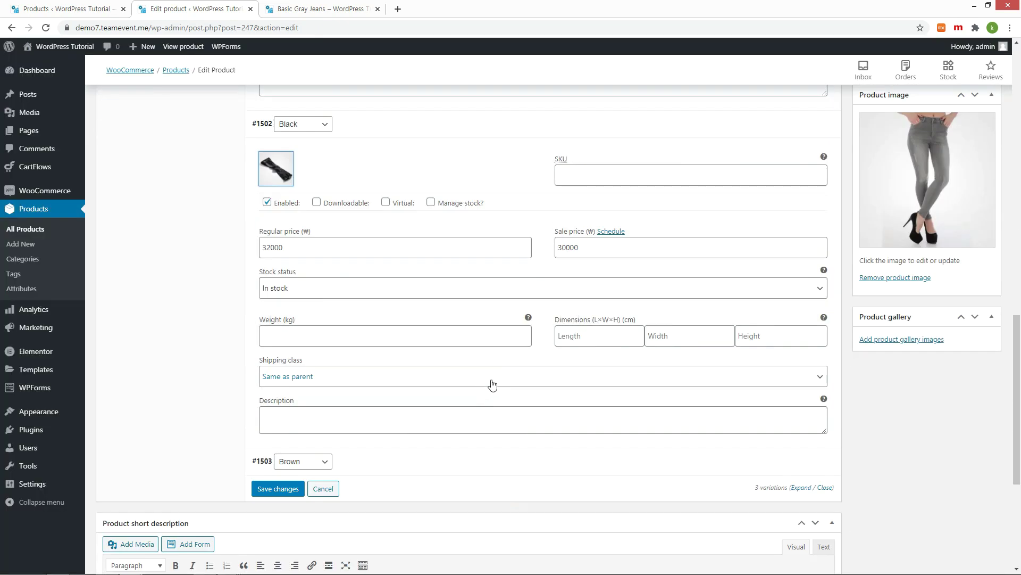
pyautogui.click(384, 469)
pyautogui.scroll(-3, 373, 372)
pyautogui.click(276, 330)
pyautogui.click(223, 327)
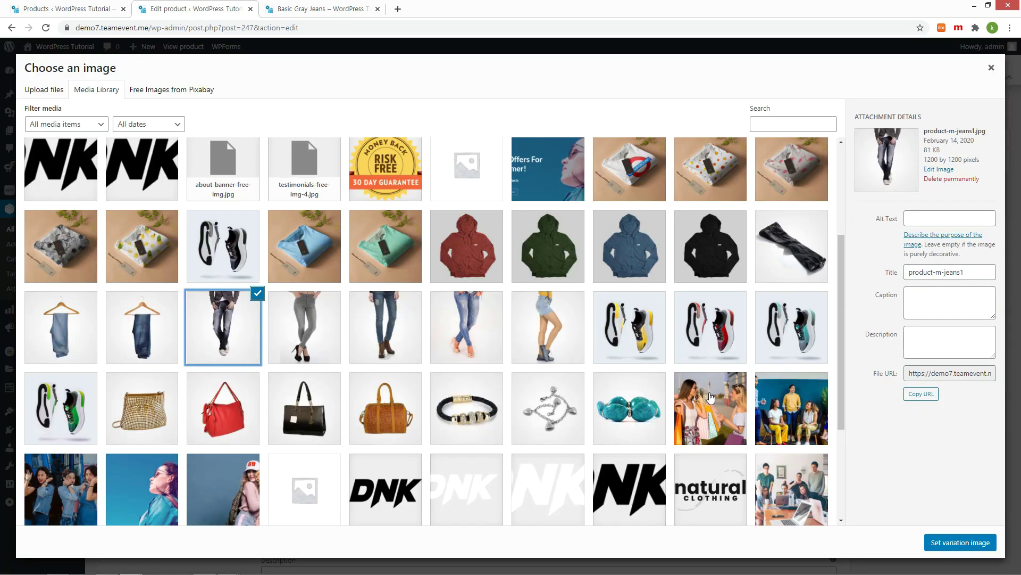
pyautogui.click(932, 542)
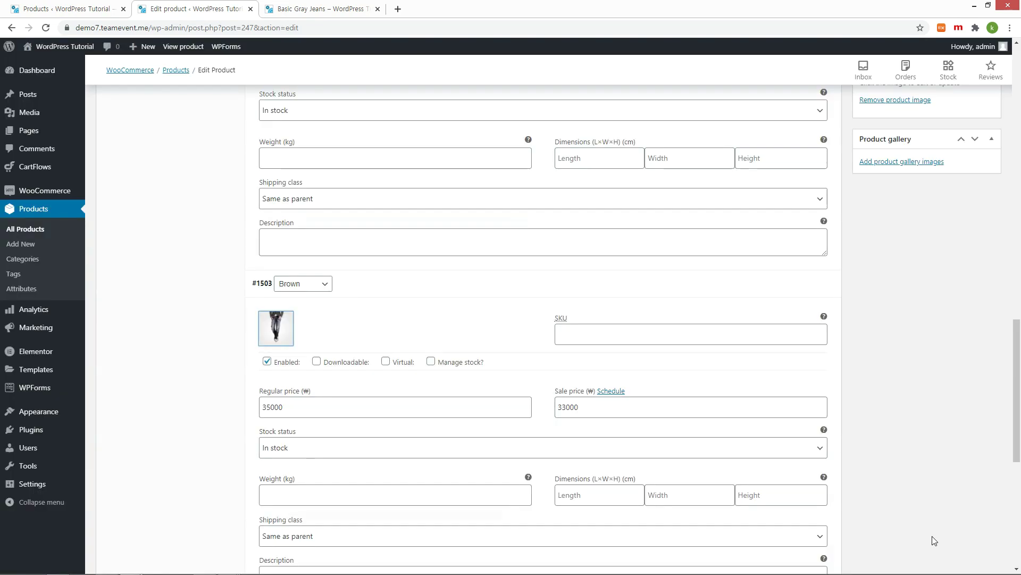
pyautogui.scroll(-3, 934, 540)
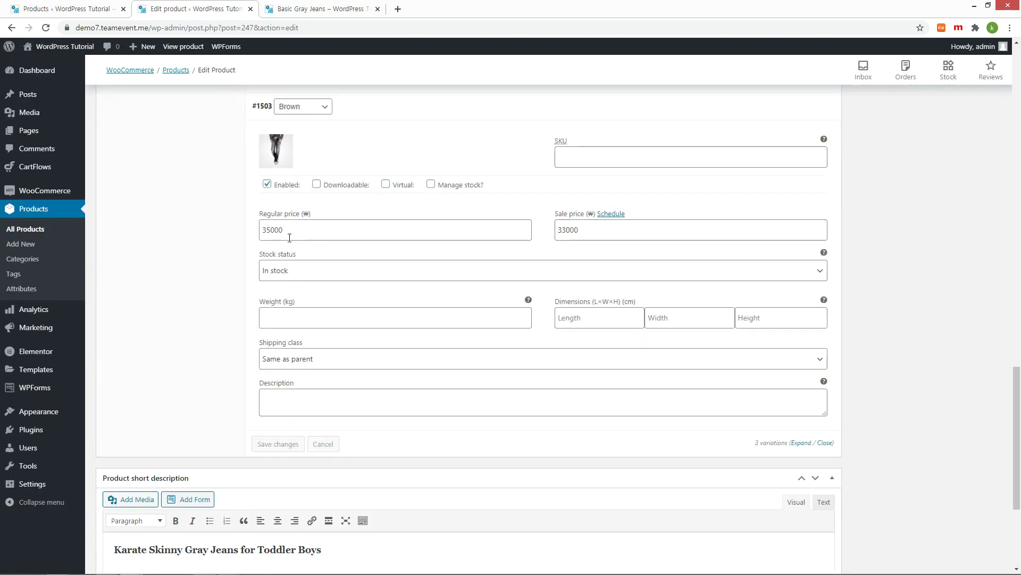
pyautogui.click(319, 9)
pyautogui.press('F5')
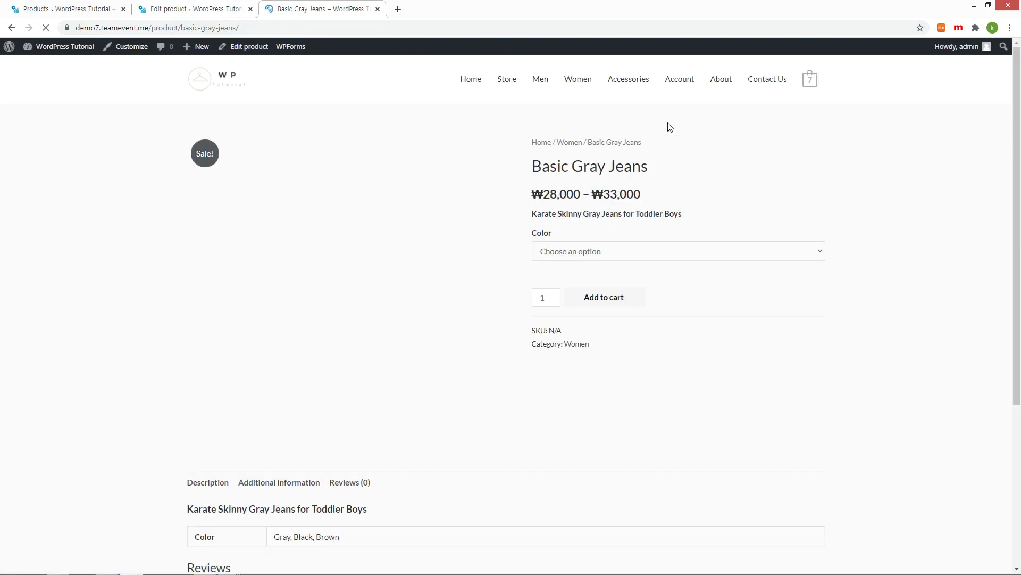
# Step: Pick Brown, Black and Gray in the Color dropdown to confirm each photo and price
pyautogui.click(665, 251)
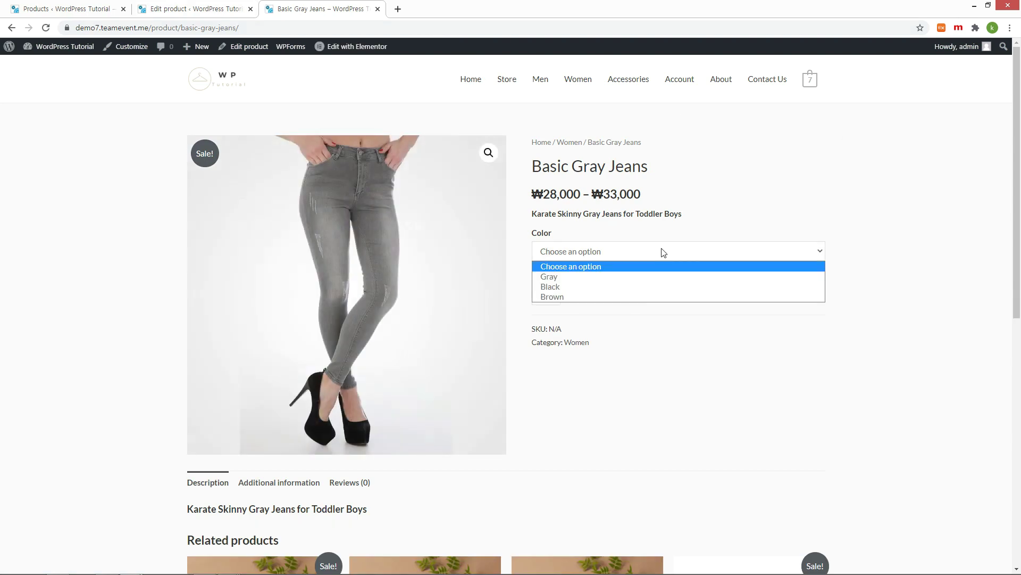
pyautogui.click(588, 295)
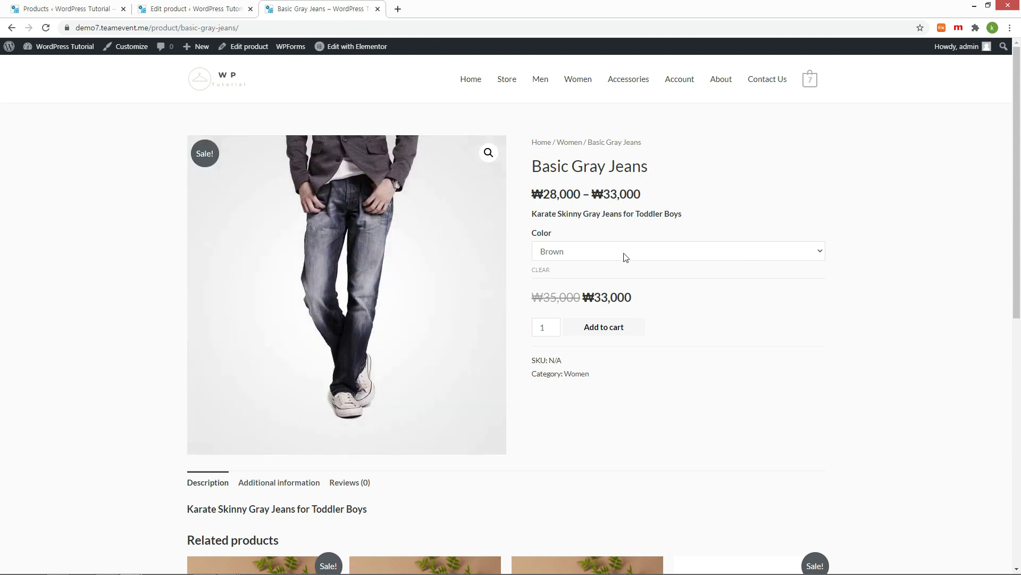
pyautogui.click(624, 255)
pyautogui.click(554, 283)
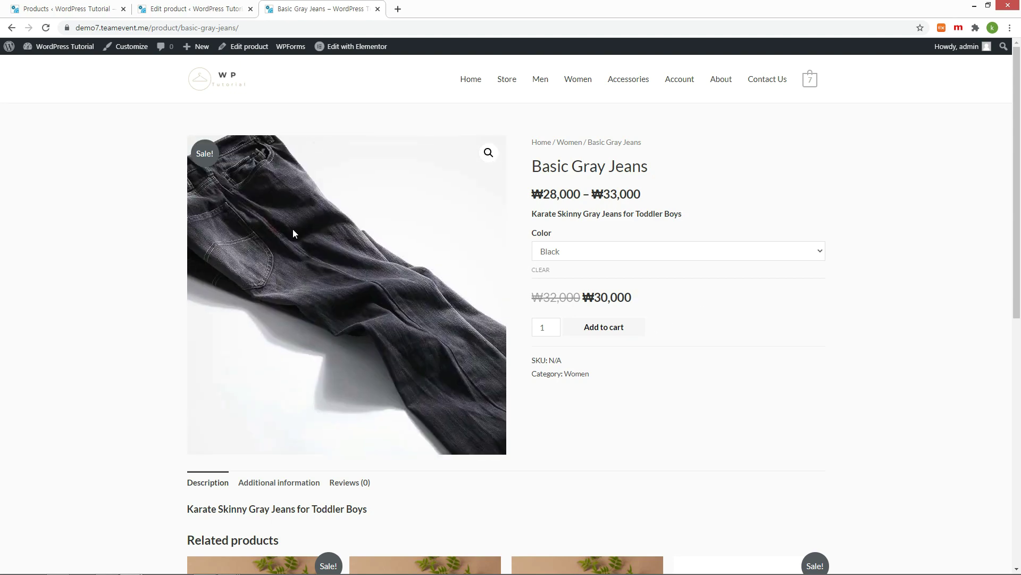
pyautogui.click(604, 250)
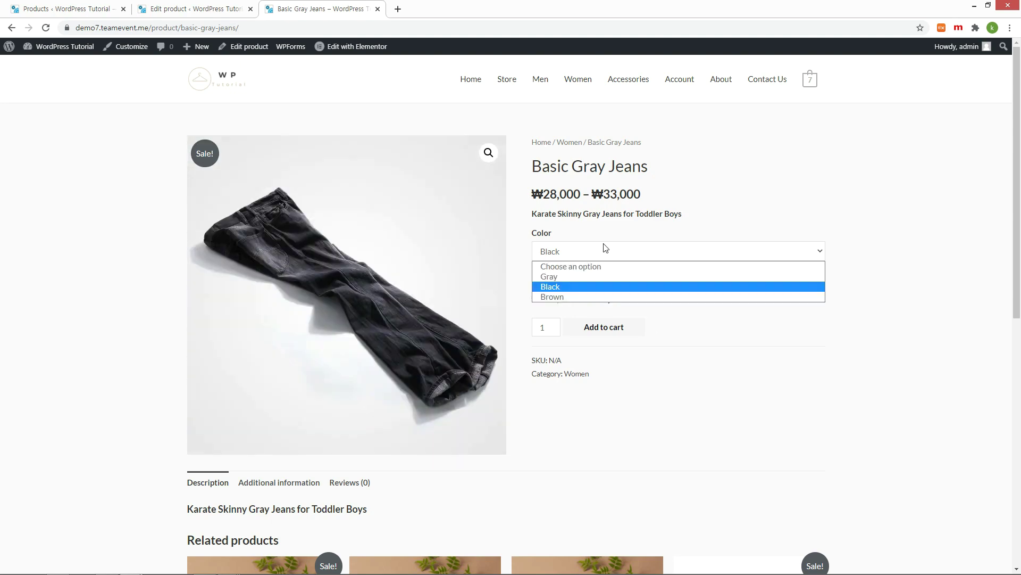
pyautogui.click(573, 274)
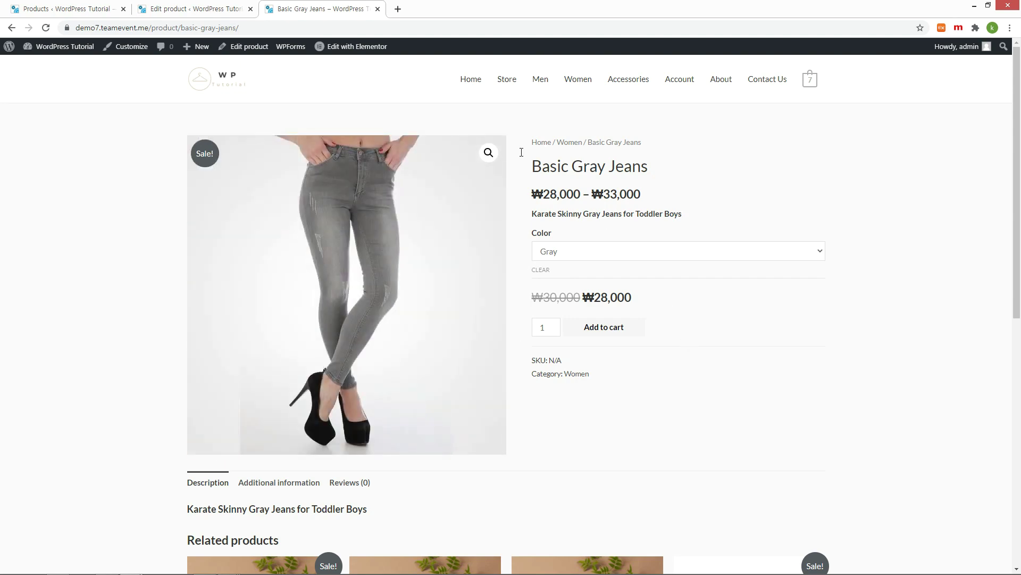
pyautogui.click(170, 11)
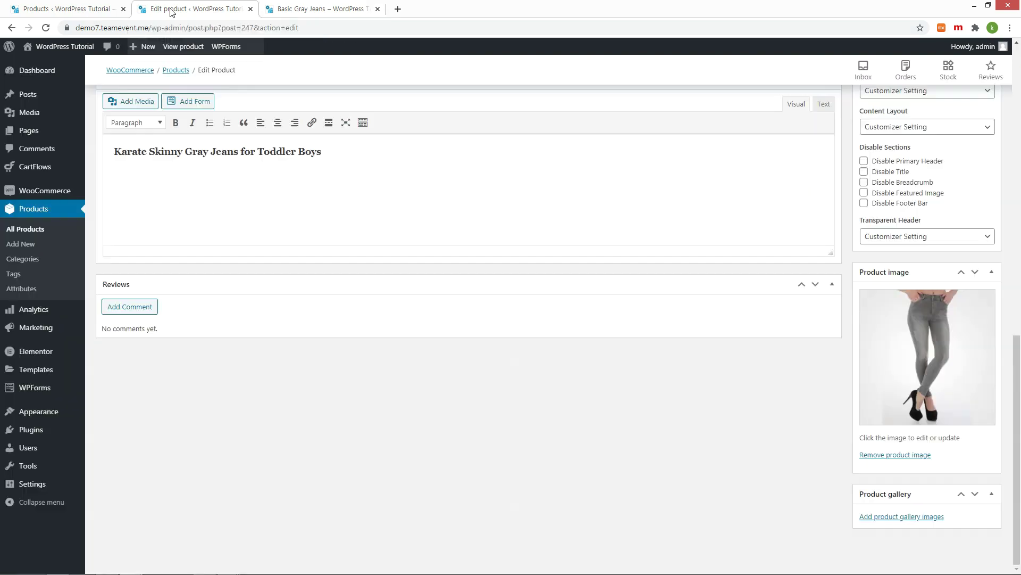
# Step: Check the Basic Gray Jeans reviews section, then return to the product's edit screen
pyautogui.scroll(5, 337, 251)
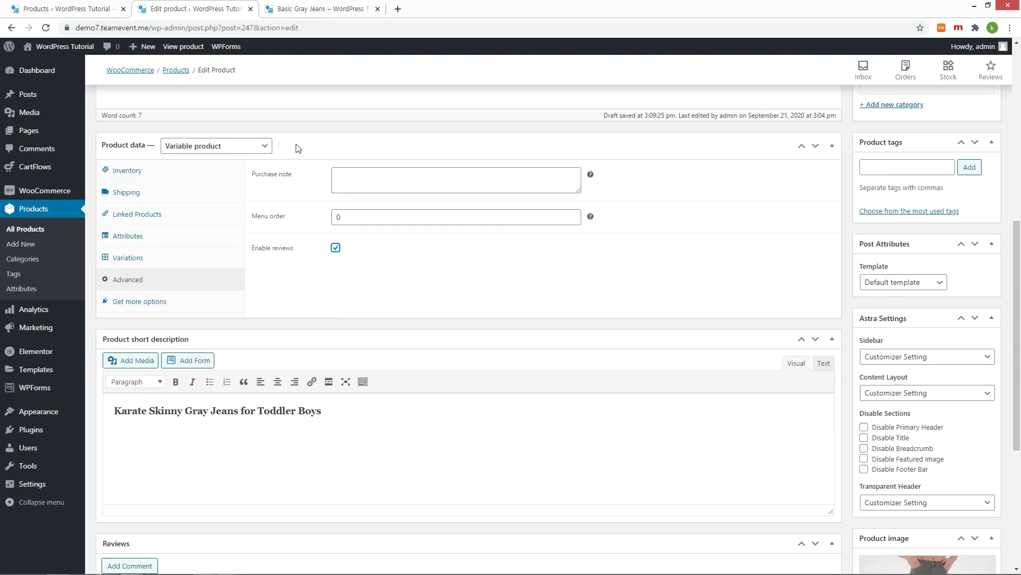
pyautogui.click(332, 10)
pyautogui.scroll(-5, 698, 296)
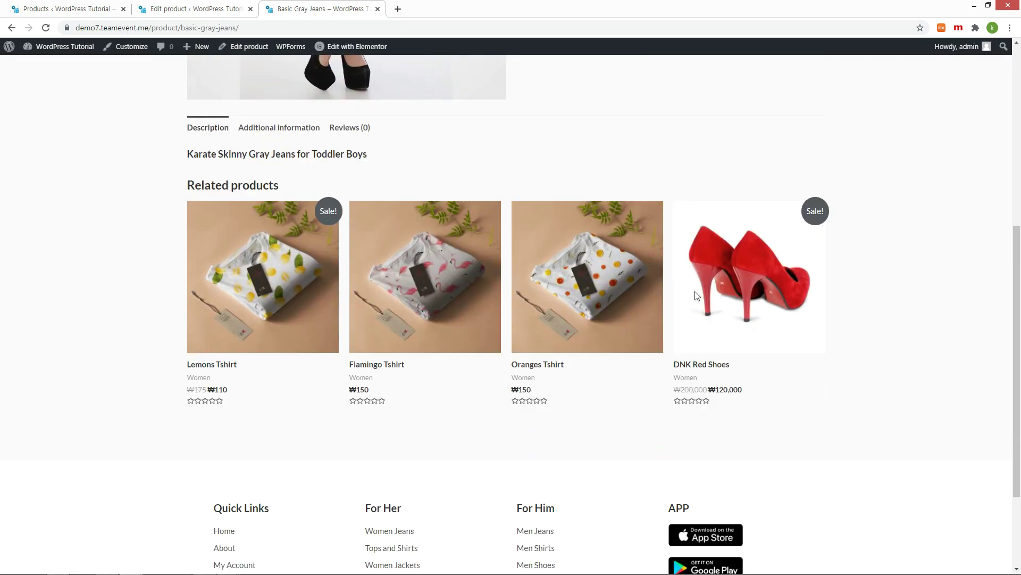
pyautogui.scroll(2, 516, 284)
pyautogui.click(335, 216)
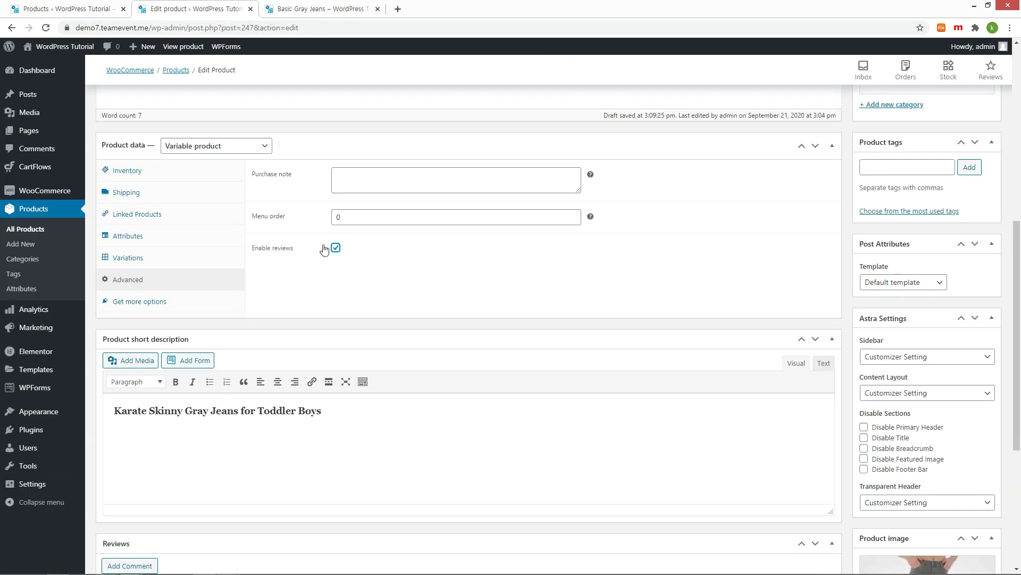
pyautogui.click(335, 248)
pyautogui.scroll(1, 749, 274)
pyautogui.scroll(3, 773, 287)
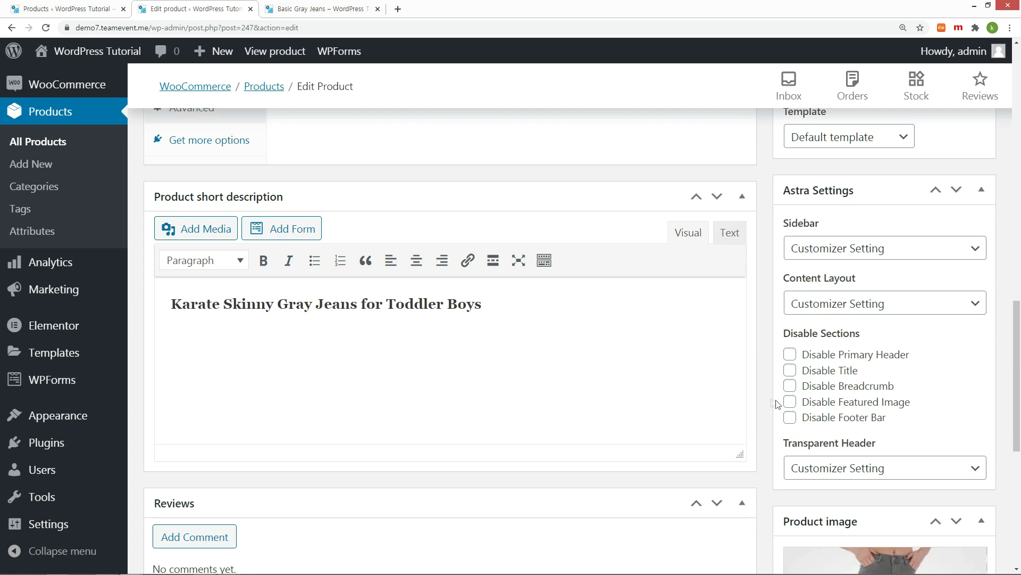
# Step: In Astra Settings, disable the footer bar and choose No Sidebar with Full Width / Stretched layout
pyautogui.click(789, 371)
pyautogui.click(789, 417)
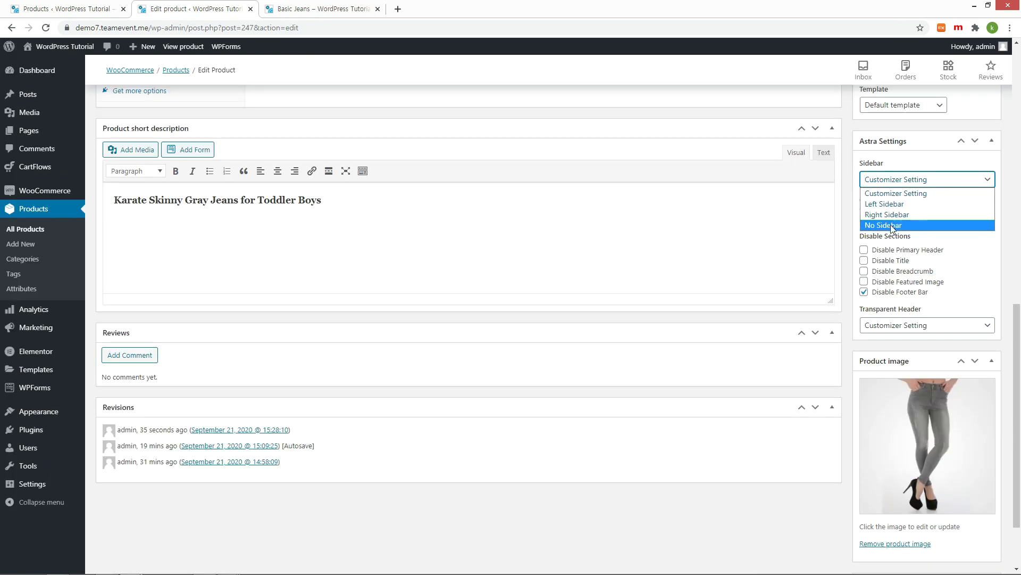
pyautogui.click(892, 225)
pyautogui.click(900, 220)
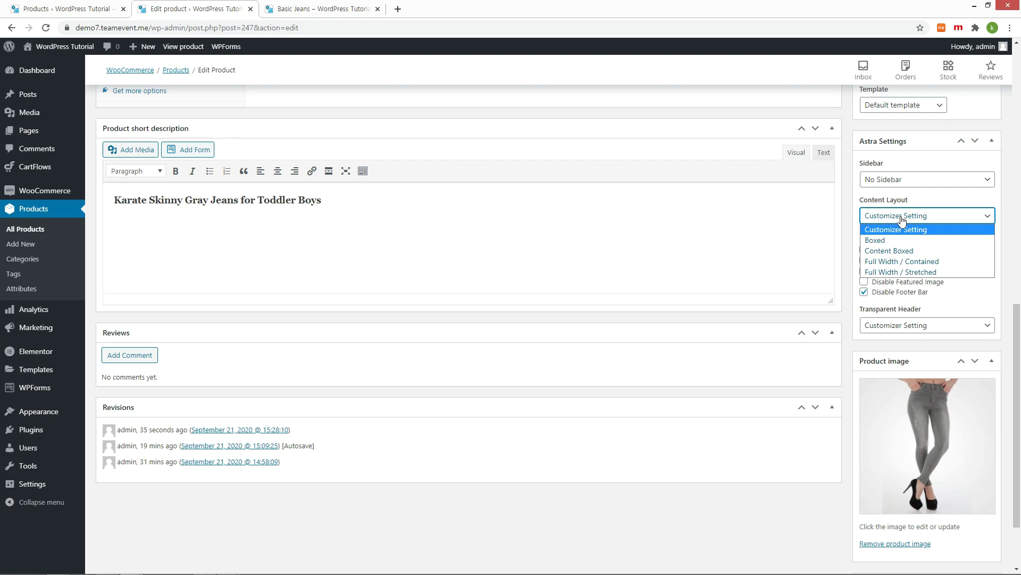
pyautogui.click(884, 272)
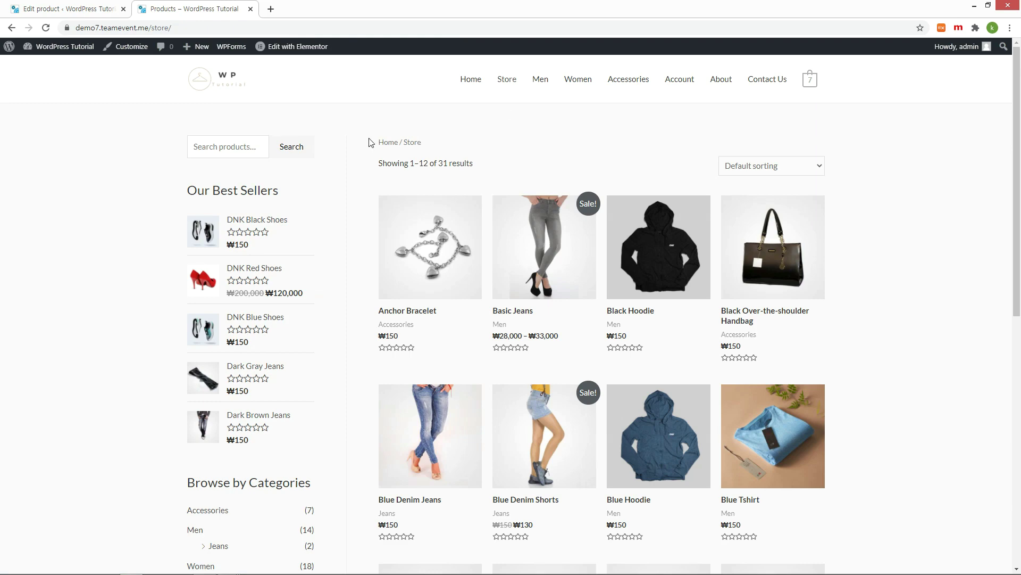
# Step: Open the Store page in Elementor, then go back to Pages after the content-area error
pyautogui.click(33, 11)
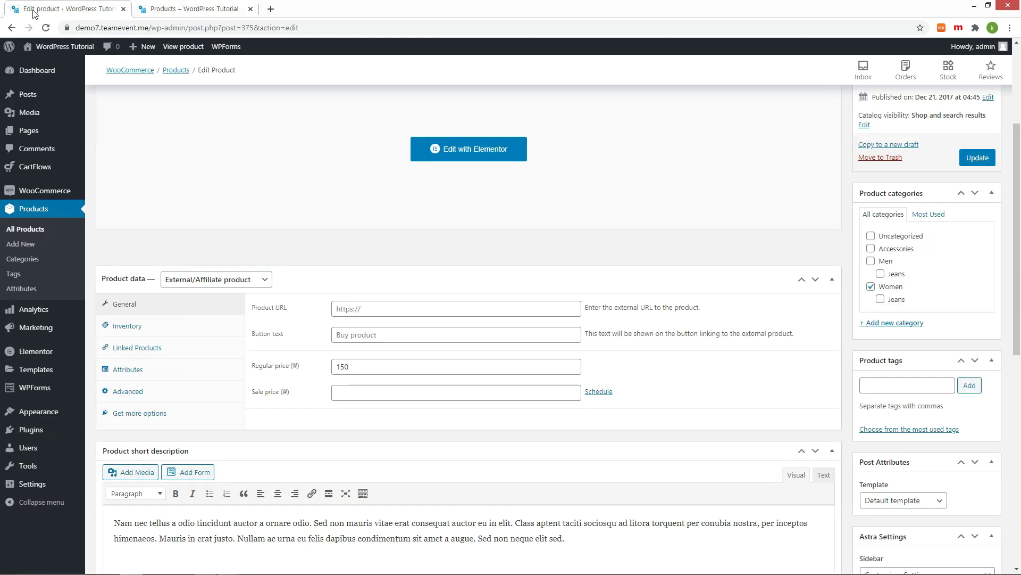
pyautogui.click(30, 131)
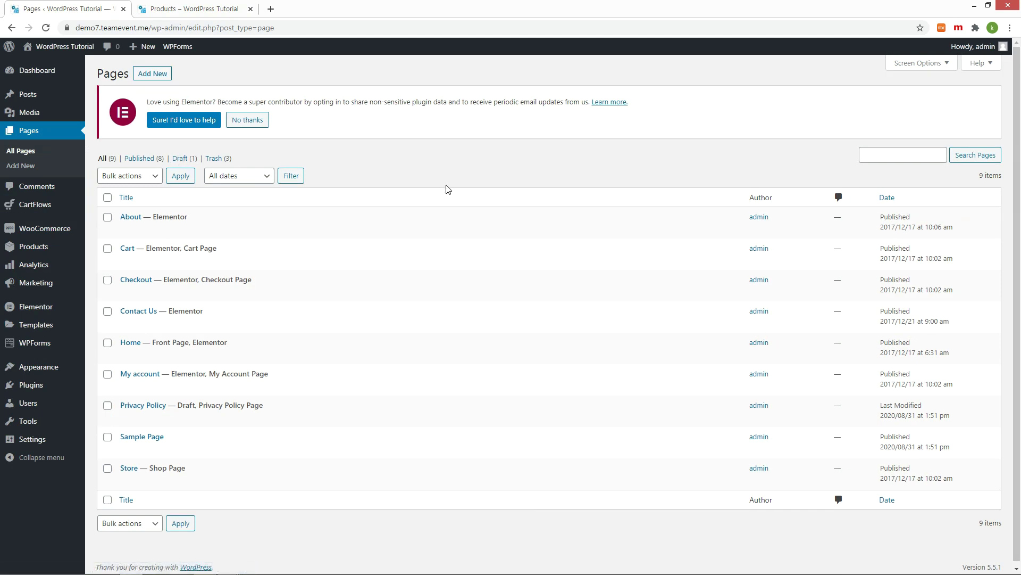
pyautogui.click(127, 482)
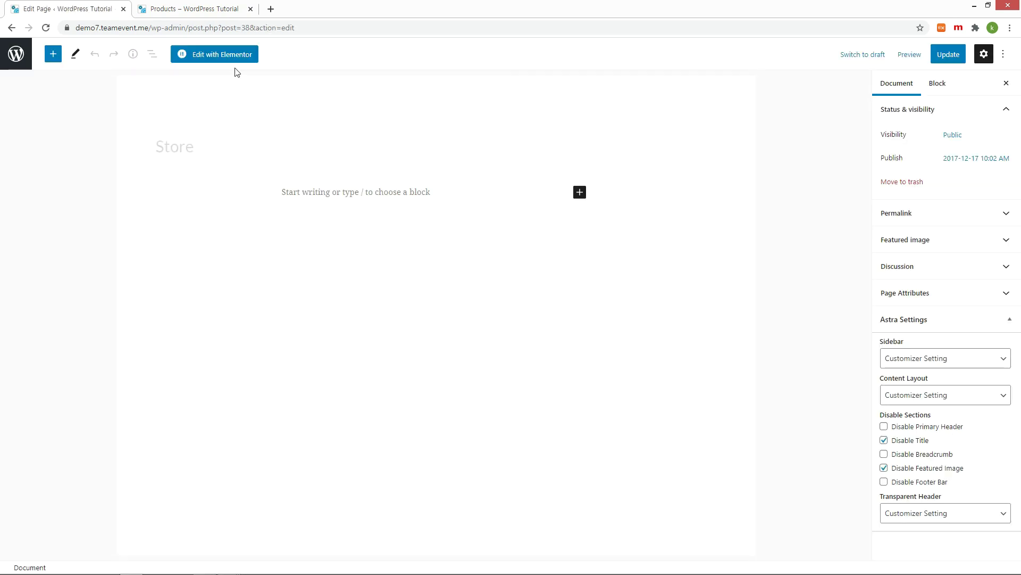
pyautogui.click(230, 55)
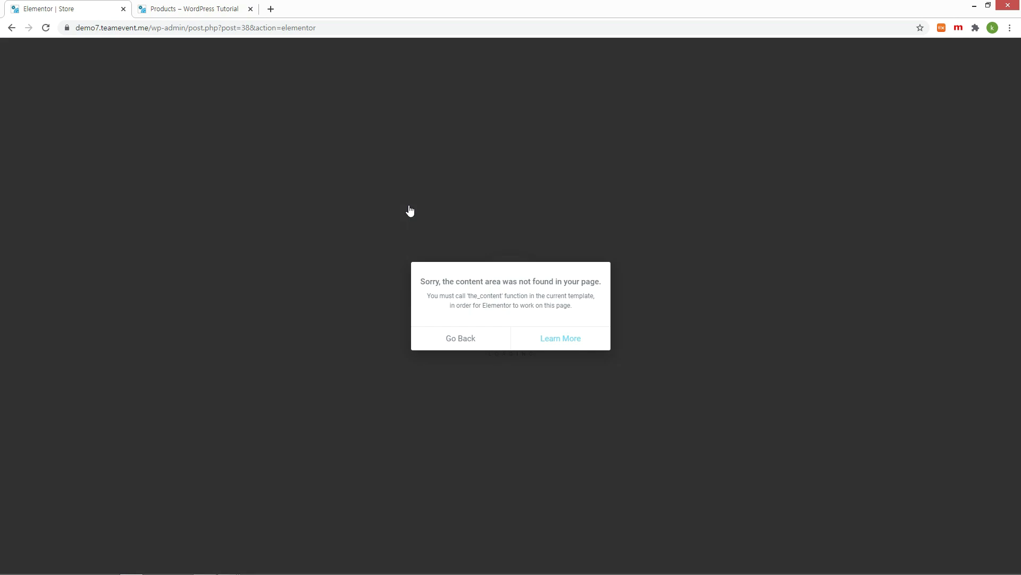
pyautogui.click(12, 28)
# Step: Show the WooCommerce Sidebar widgets and locate Filter by Price on the live store page
pyautogui.moveTo(38, 366)
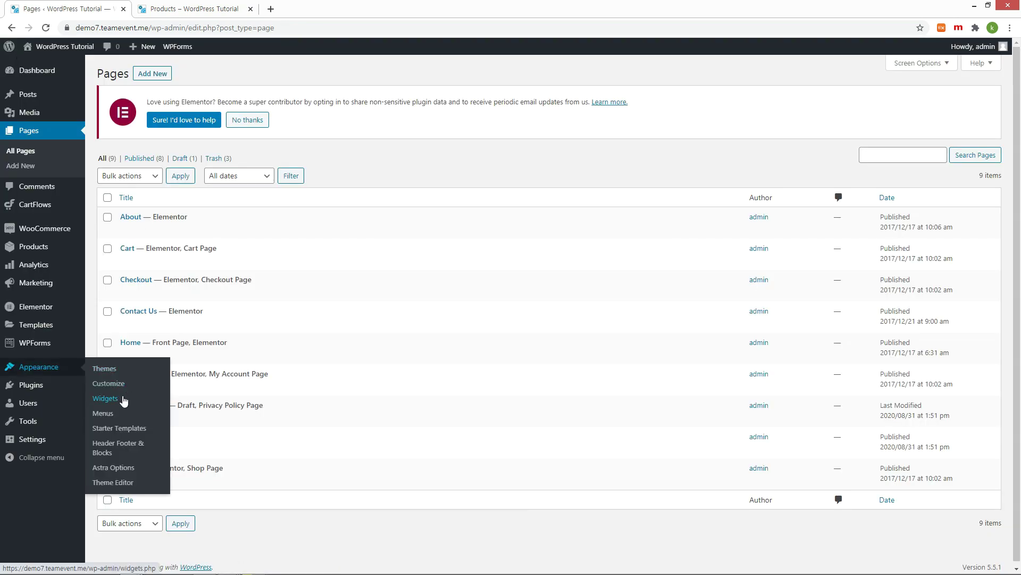
pyautogui.click(123, 399)
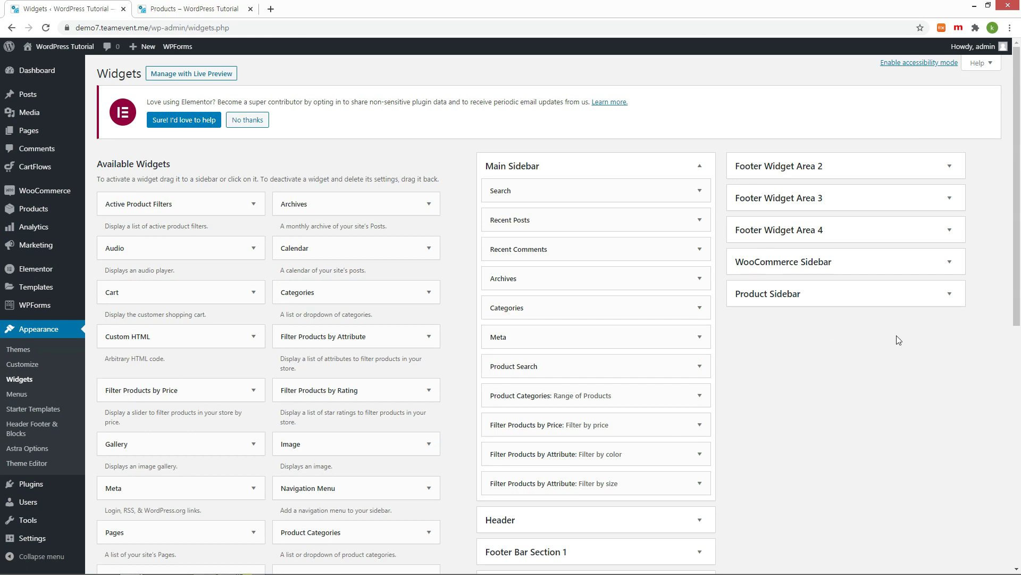
pyautogui.click(834, 266)
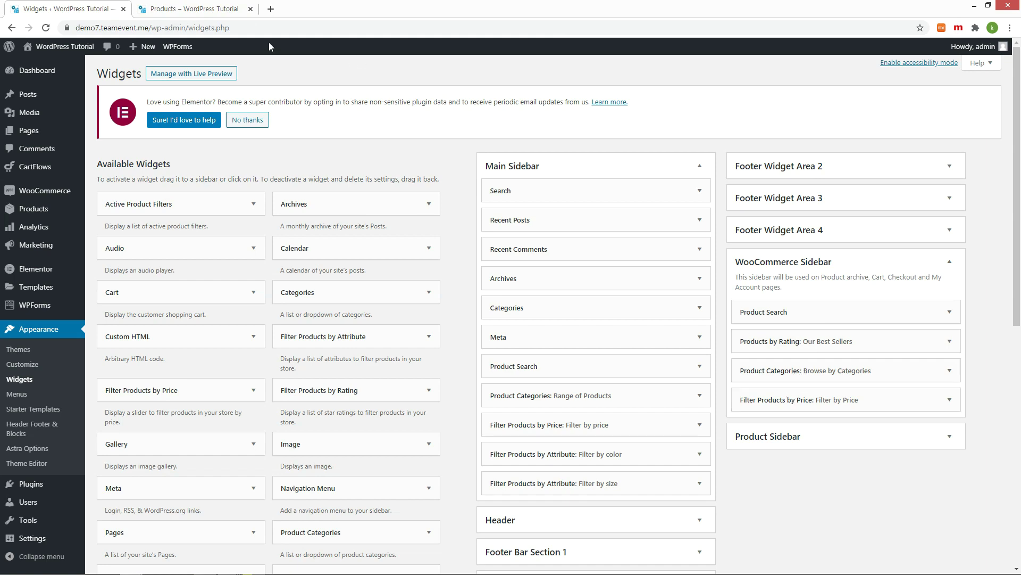
pyautogui.click(194, 9)
pyautogui.scroll(-1, 196, 318)
pyautogui.scroll(-9, 197, 314)
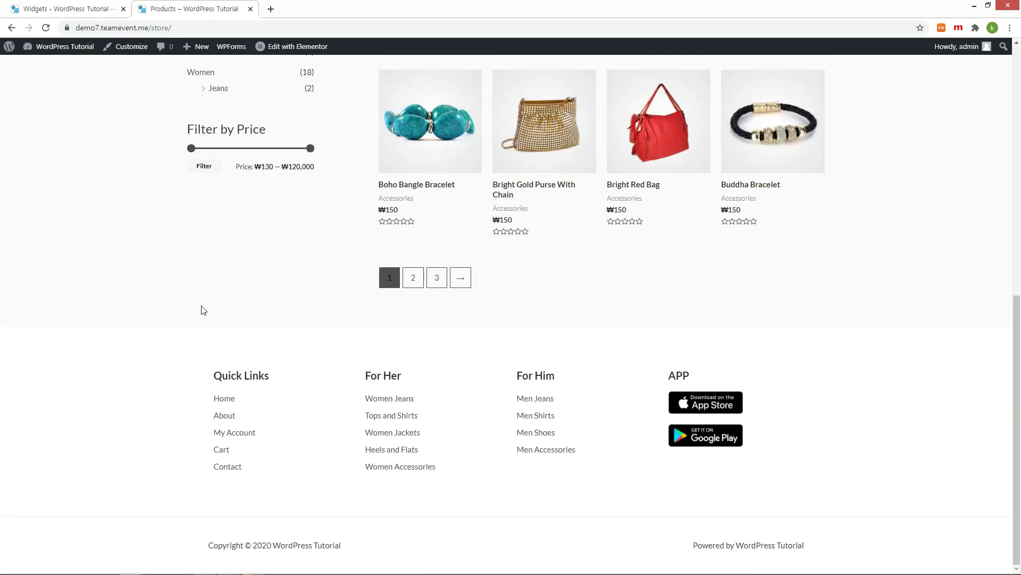
pyautogui.scroll(2, 223, 240)
pyautogui.moveTo(176, 223); pyautogui.dragTo(263, 237)
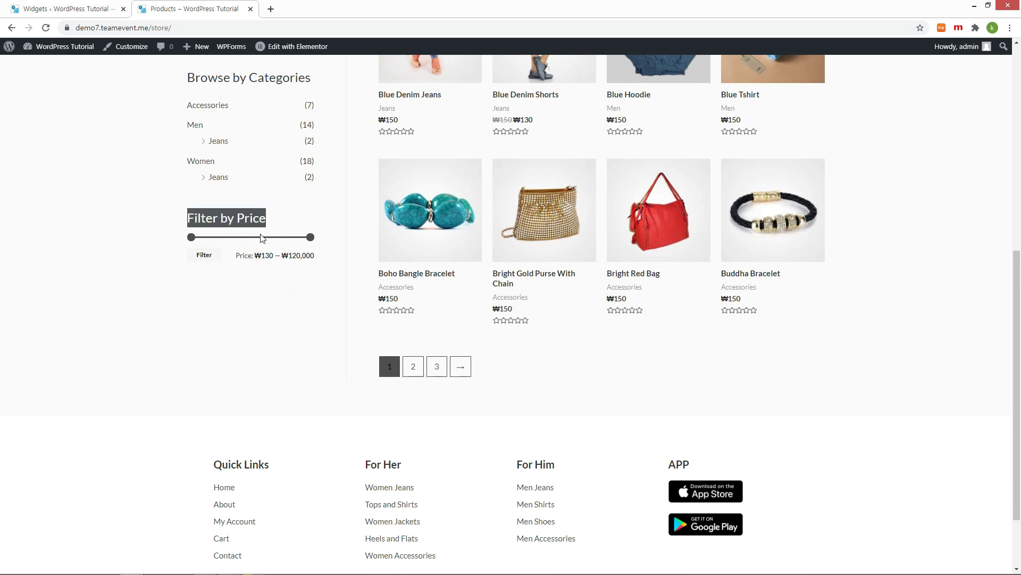
pyautogui.click(63, 14)
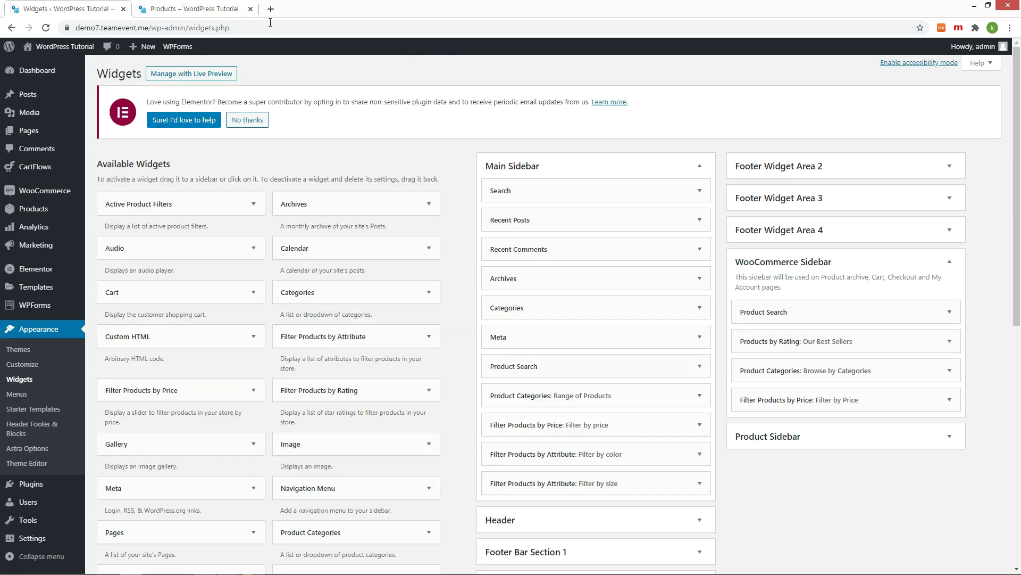
# Step: Move Filter Products by Price to the top of WooCommerce Sidebar and reload the store to confirm
pyautogui.moveTo(866, 400); pyautogui.dragTo(852, 304)
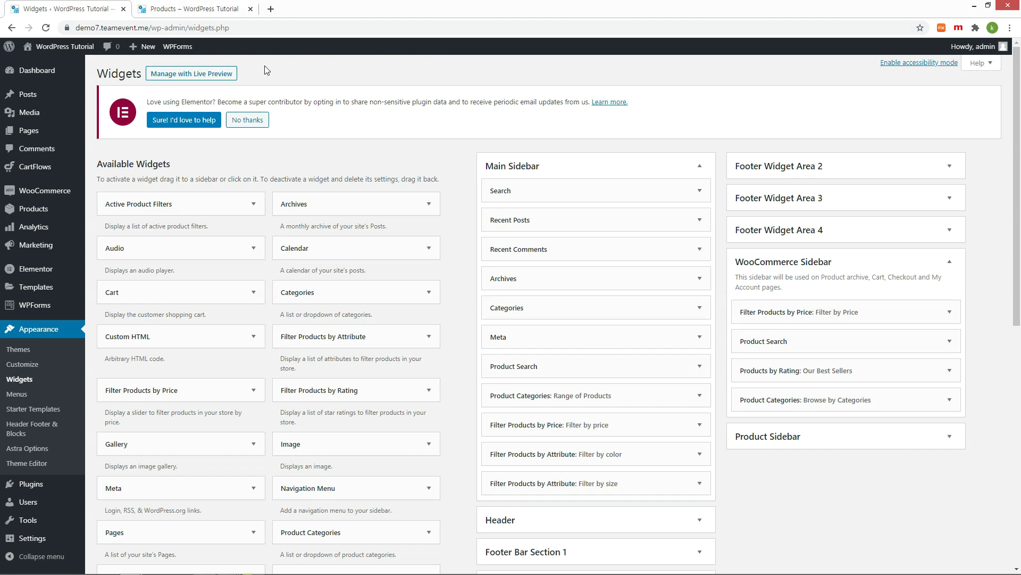
pyautogui.click(183, 14)
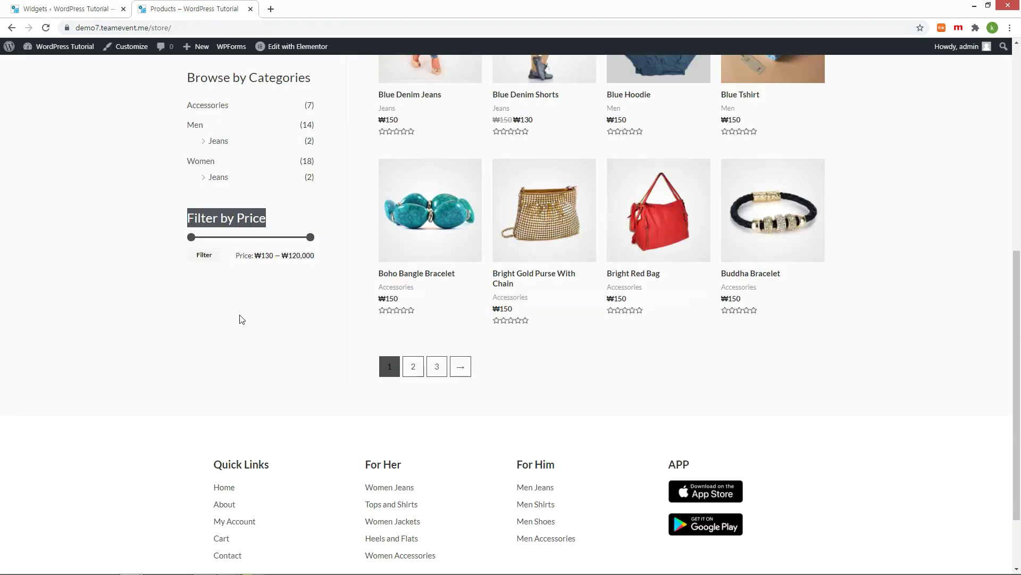
pyautogui.press('F5')
pyautogui.scroll(6, 253, 308)
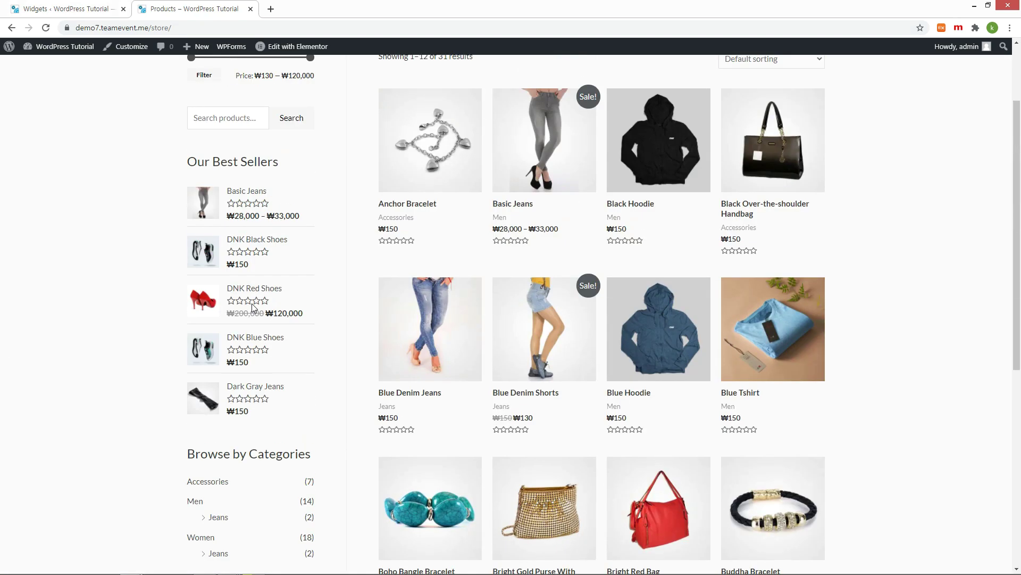
pyautogui.scroll(2, 252, 308)
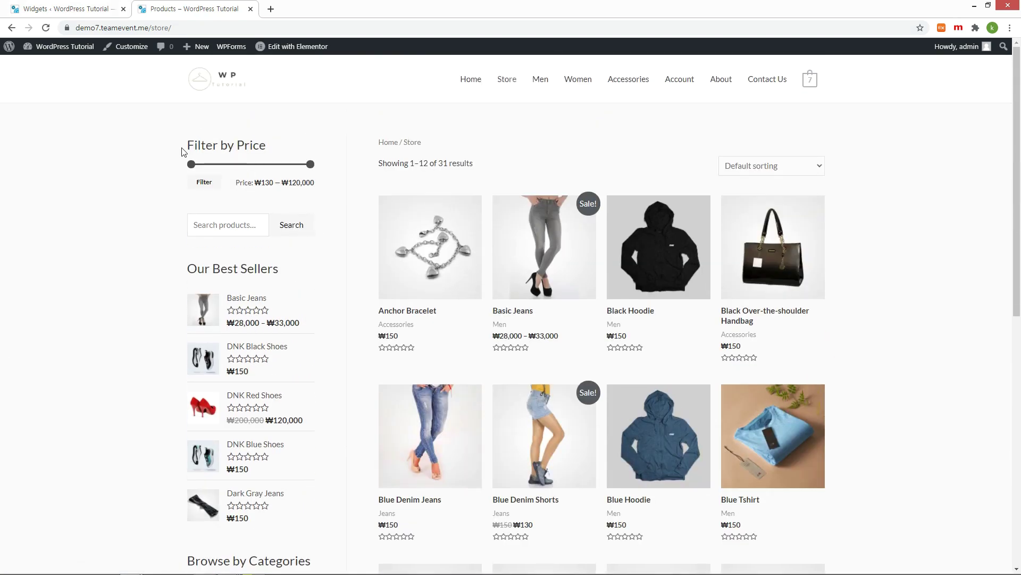
pyautogui.click(85, 14)
# Step: Delete the Browse by Categories widget and confirm the store sidebar now ends with Our Best Sellers
pyautogui.click(950, 401)
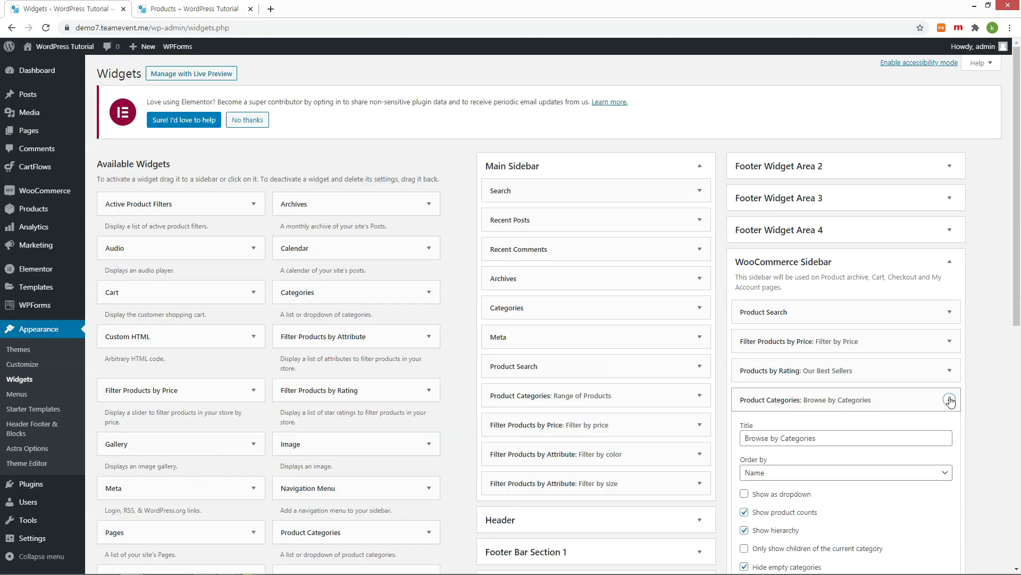
pyautogui.scroll(-2, 983, 403)
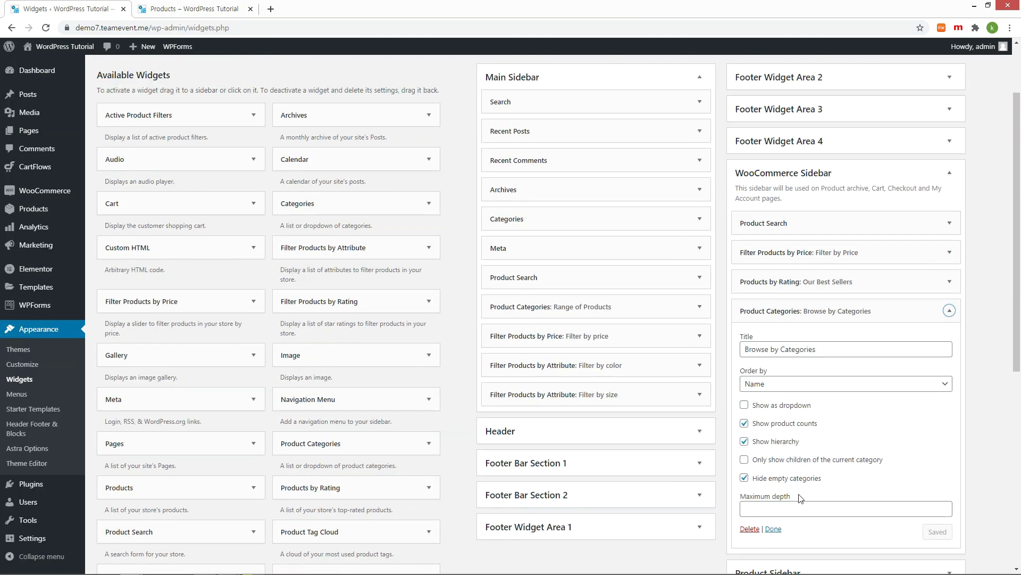
pyautogui.click(751, 528)
pyautogui.moveTo(176, 41)
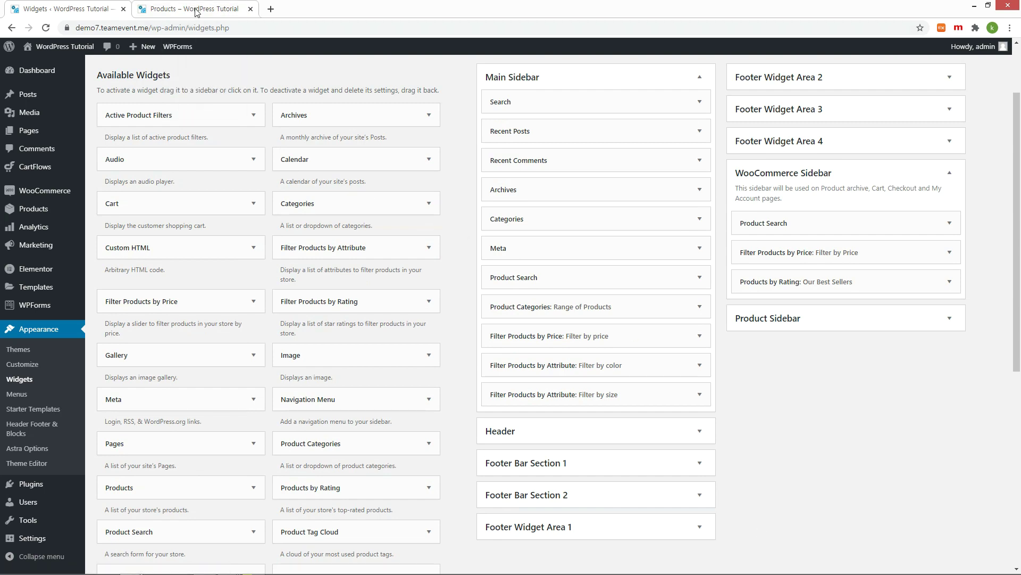
pyautogui.click(186, 9)
pyautogui.scroll(3, 175, 381)
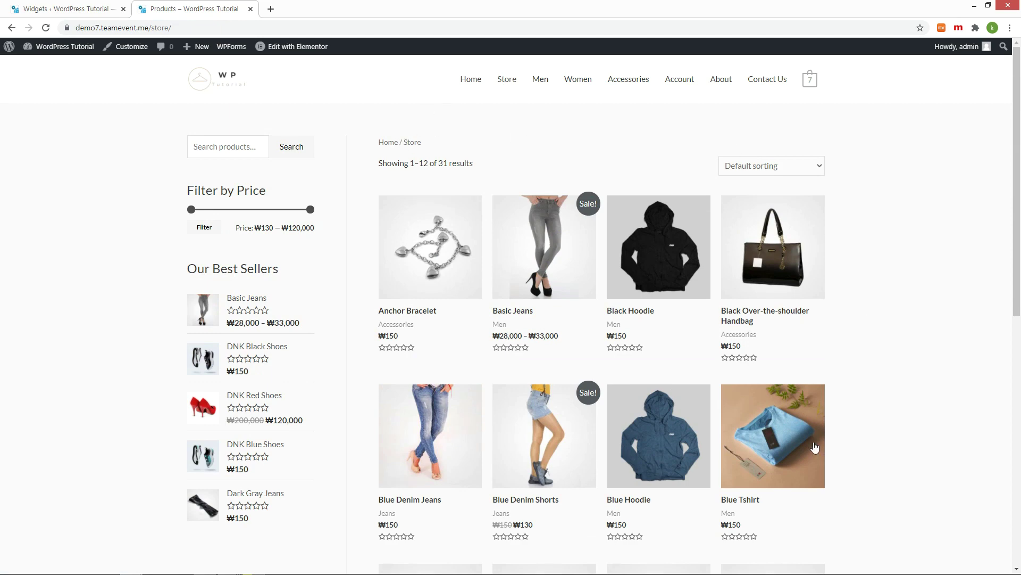
pyautogui.scroll(-9, 801, 270)
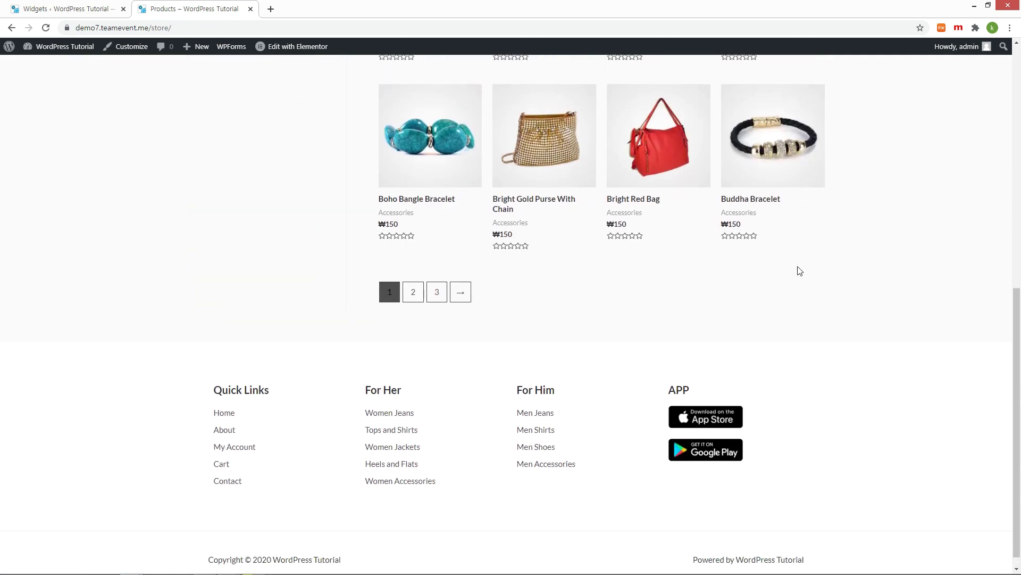
pyautogui.scroll(9, 797, 267)
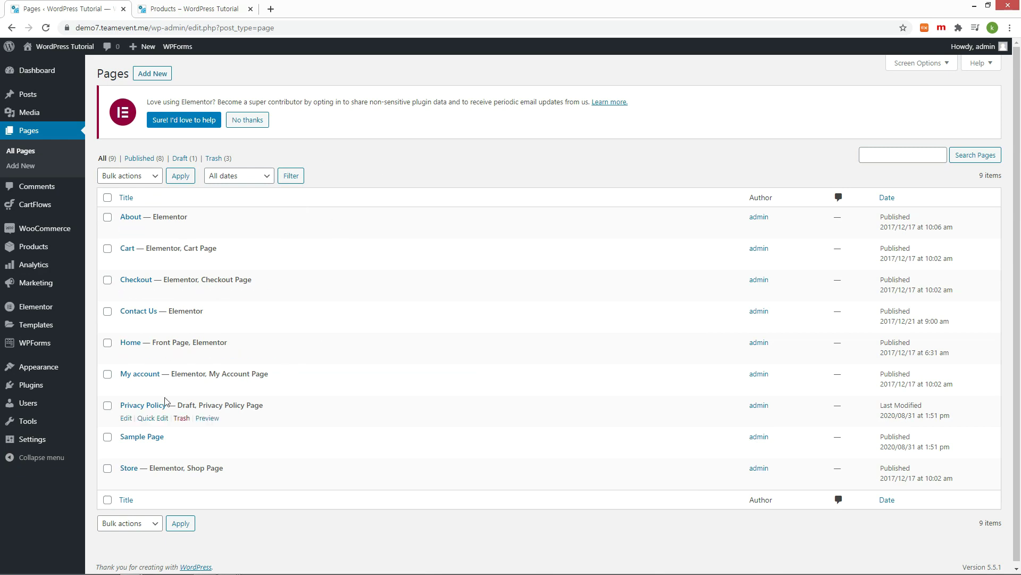
# Step: Find Essential Addons for Elementor on Add Plugins, install it and activate it
pyautogui.moveTo(44, 399)
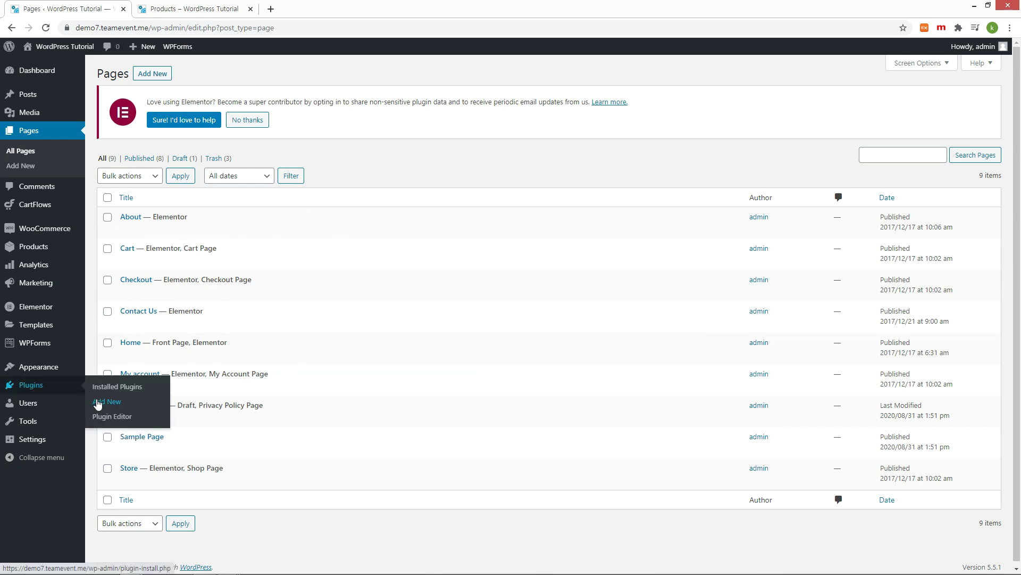
pyautogui.click(98, 403)
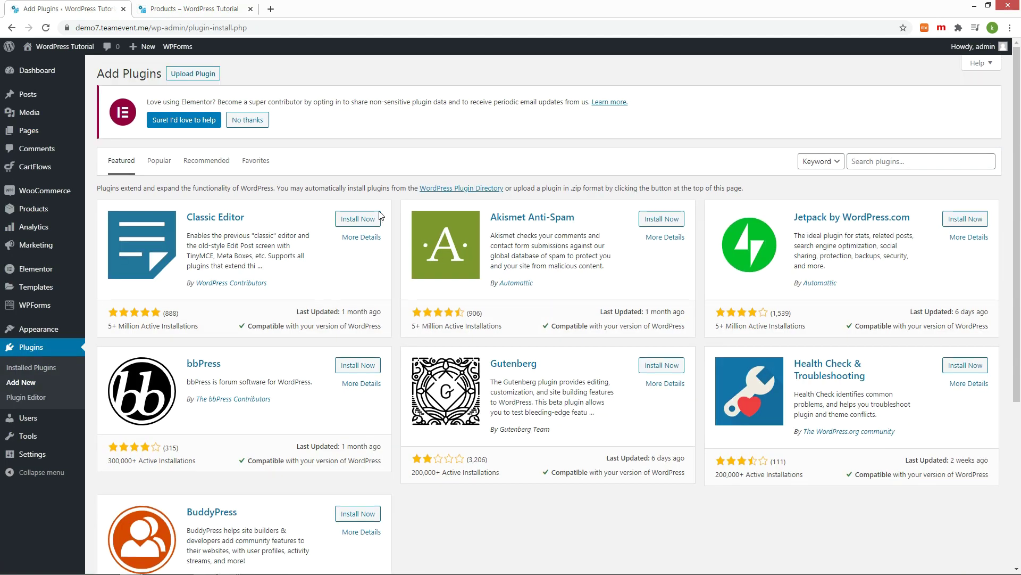
pyautogui.click(915, 169)
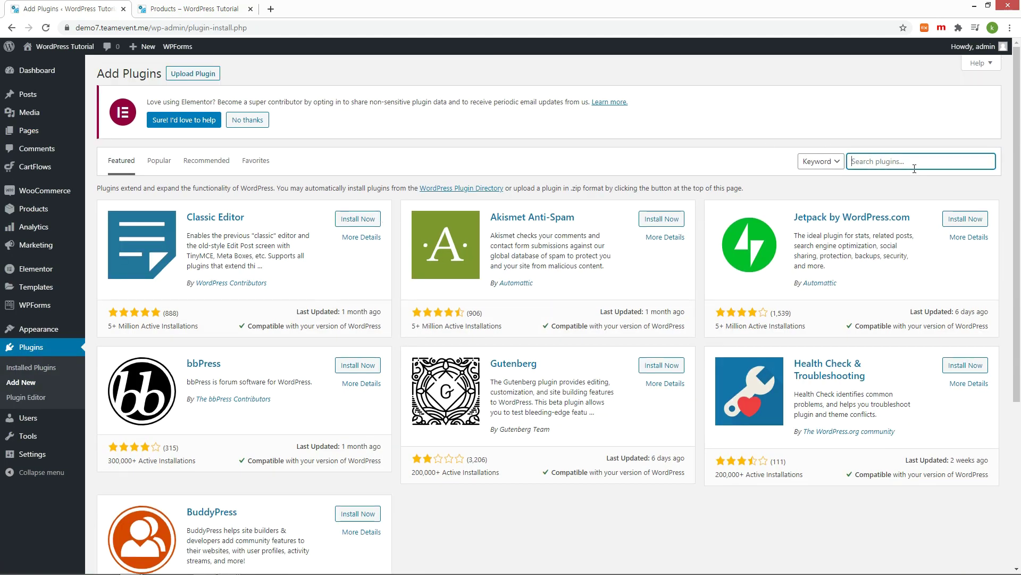
pyautogui.write('elementor')
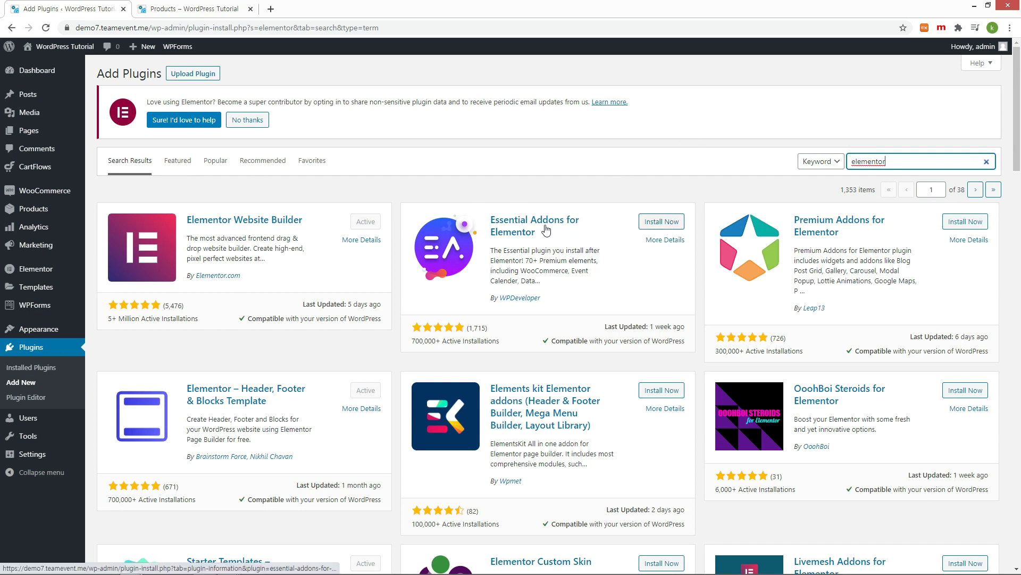
pyautogui.click(662, 224)
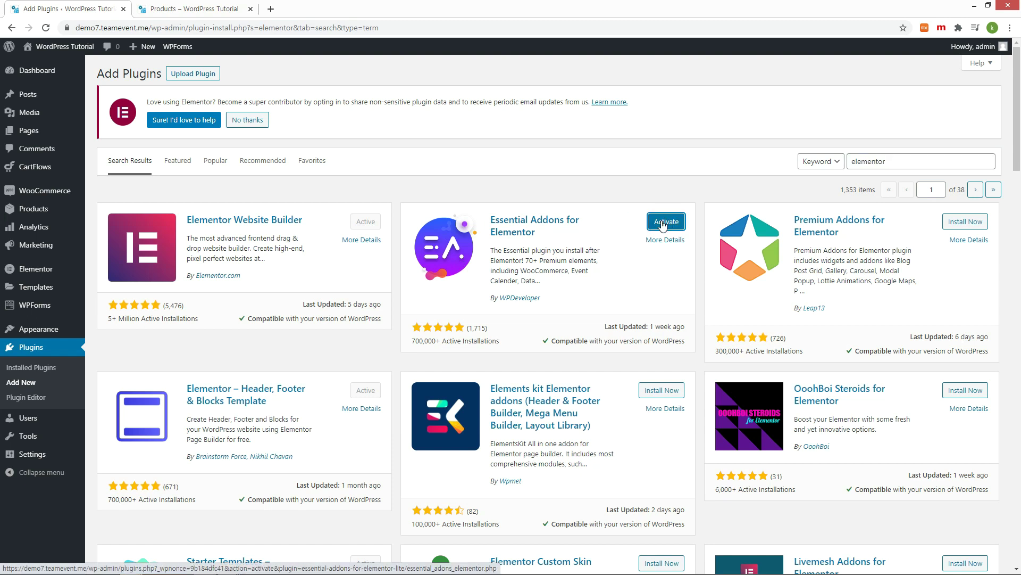
pyautogui.click(662, 224)
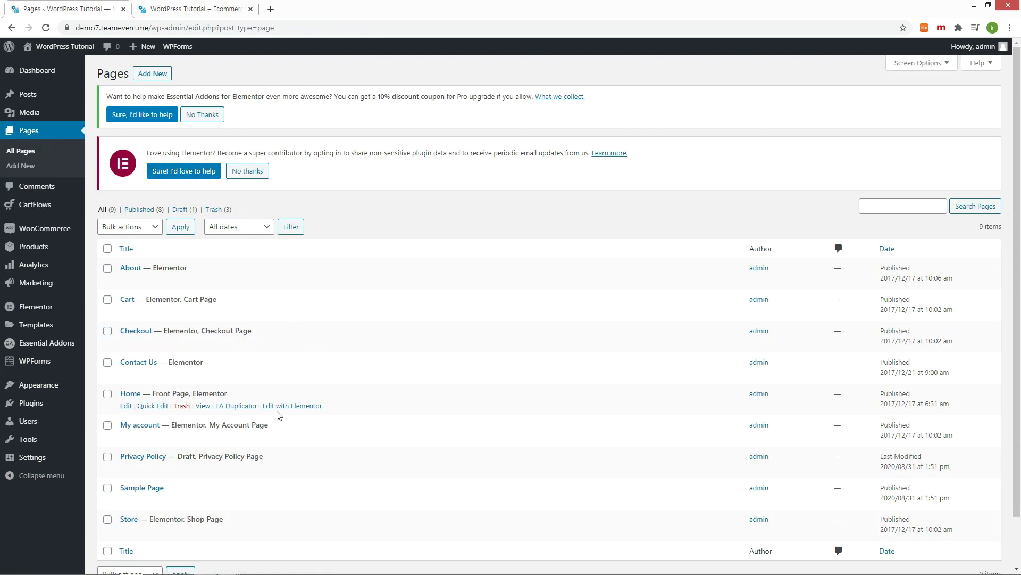
# Step: Open the Home page in Elementor and add a one-column section near the bottom
pyautogui.click(287, 408)
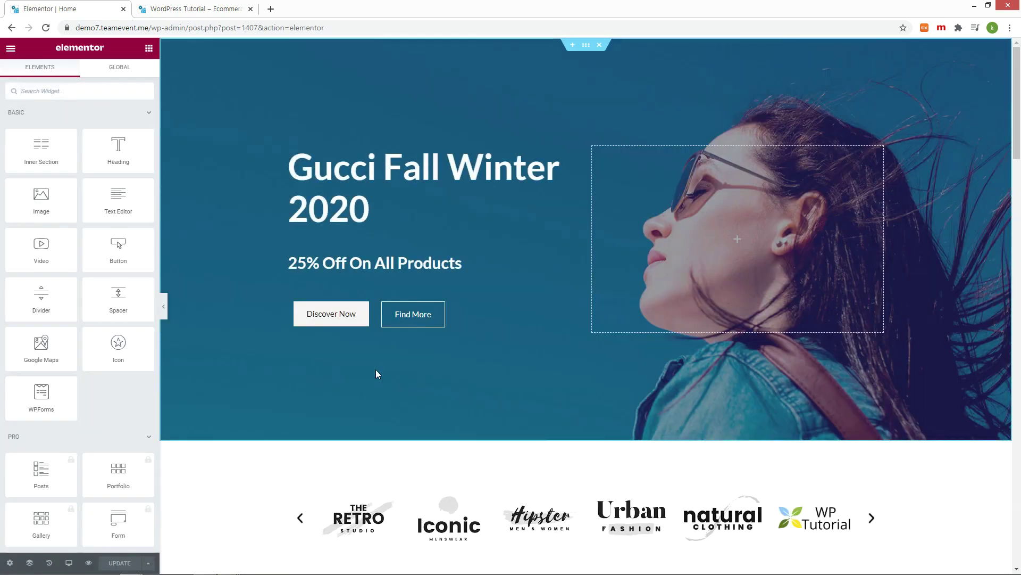
pyautogui.scroll(-20, 375, 369)
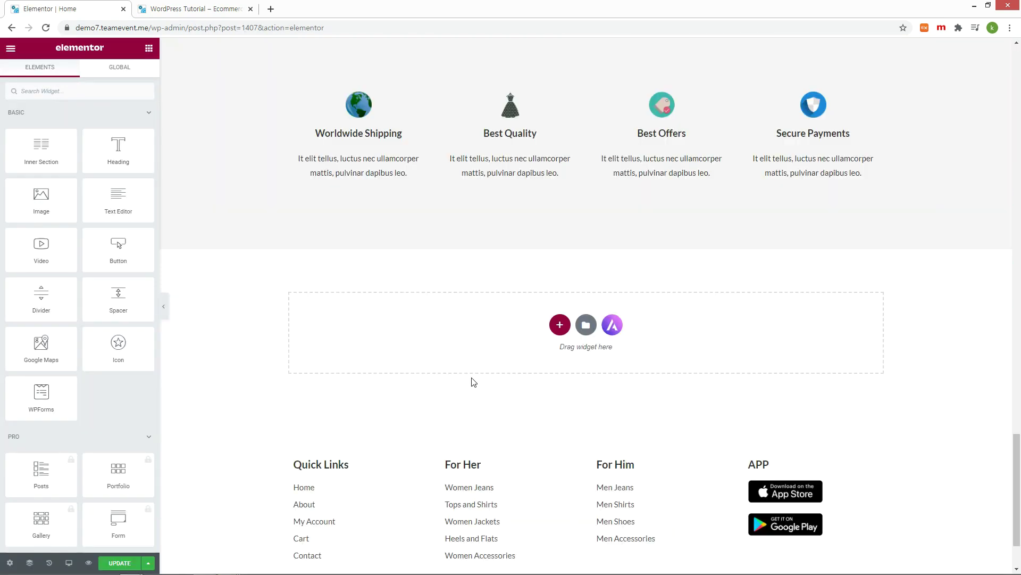
pyautogui.click(559, 325)
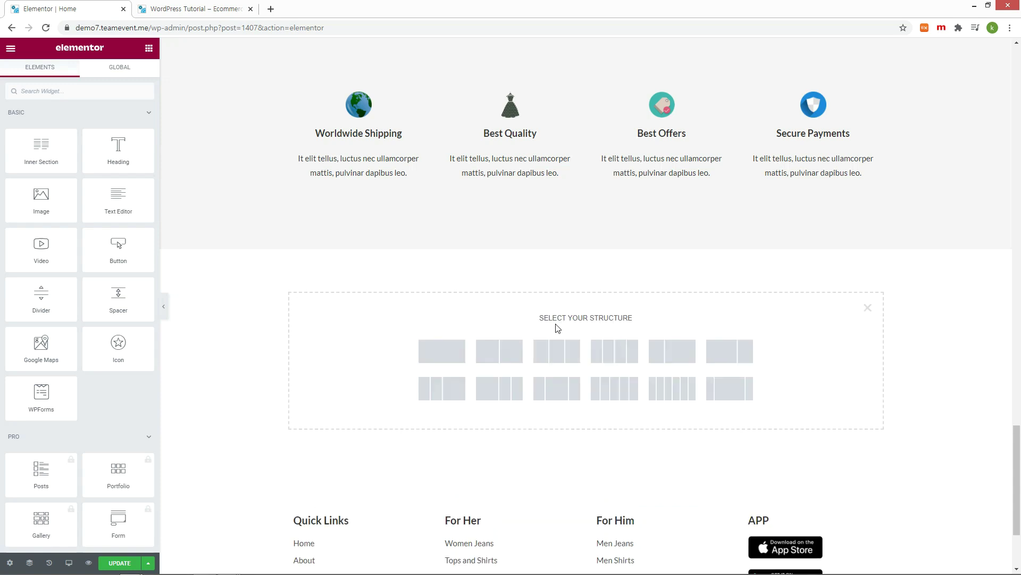
pyautogui.click(452, 354)
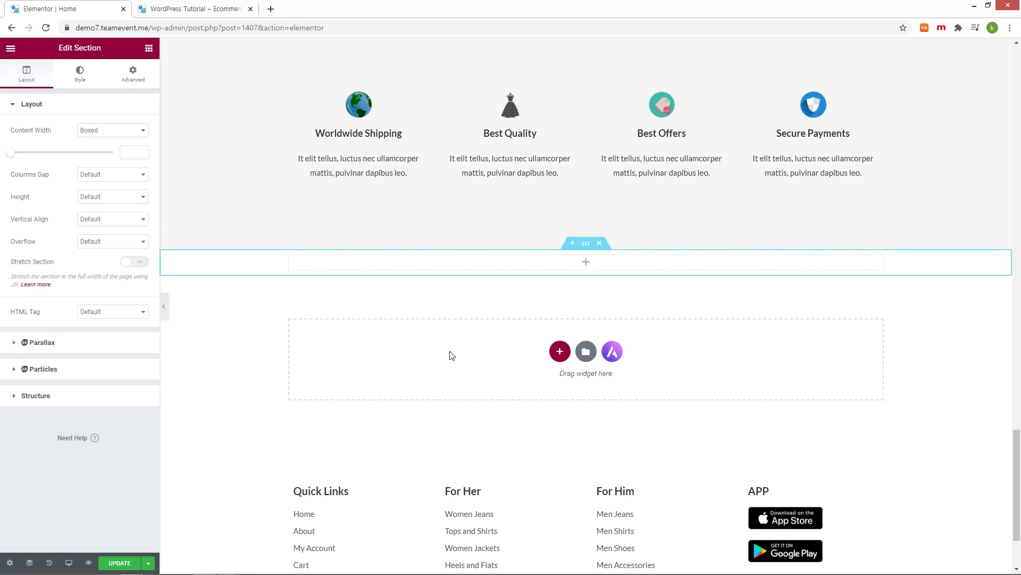
# Step: Place an Essential Addons Product Grid widget in the new section
pyautogui.click(588, 263)
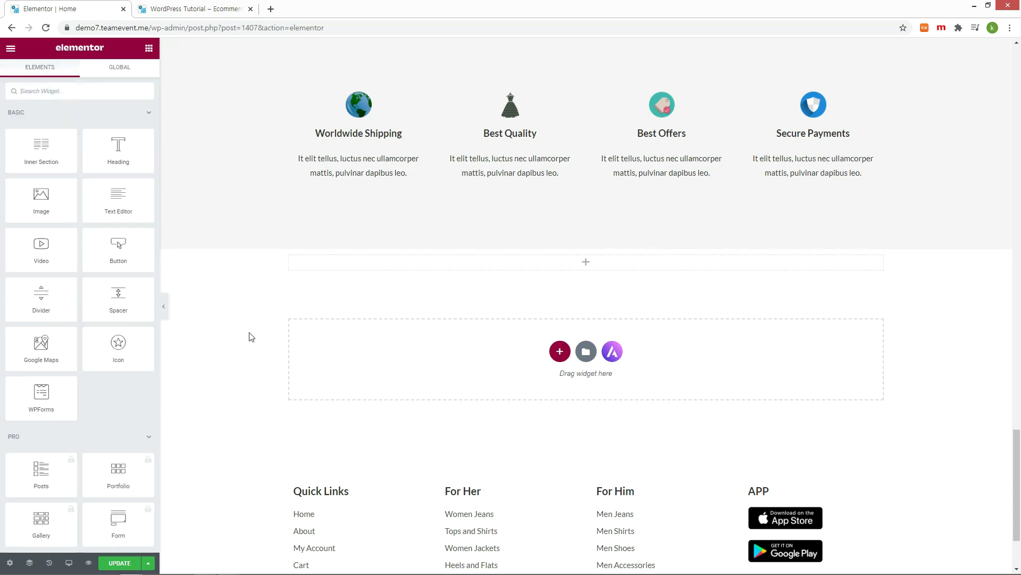
pyautogui.scroll(-3, 94, 301)
pyautogui.scroll(-10, 94, 302)
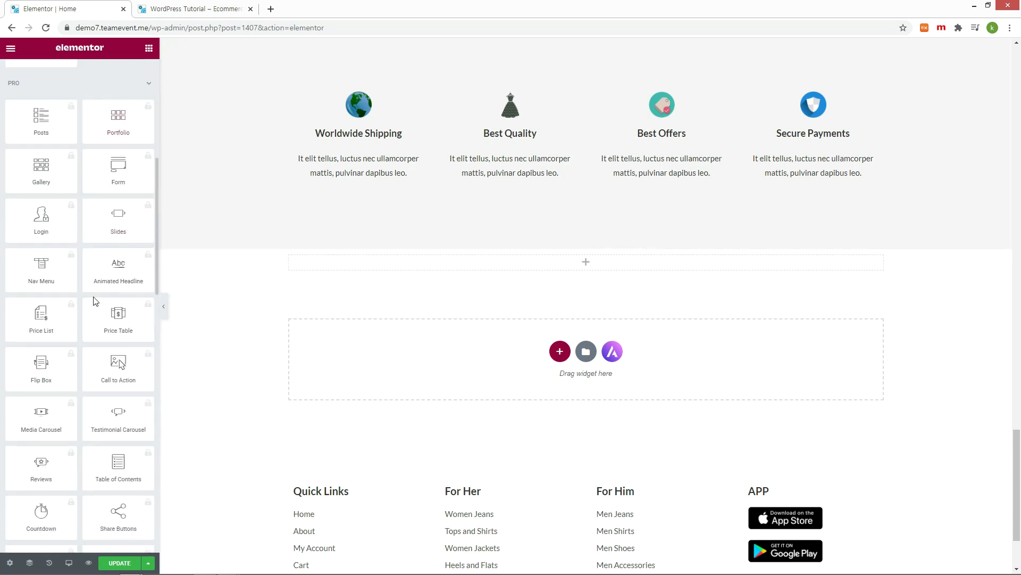
pyautogui.scroll(-8, 94, 302)
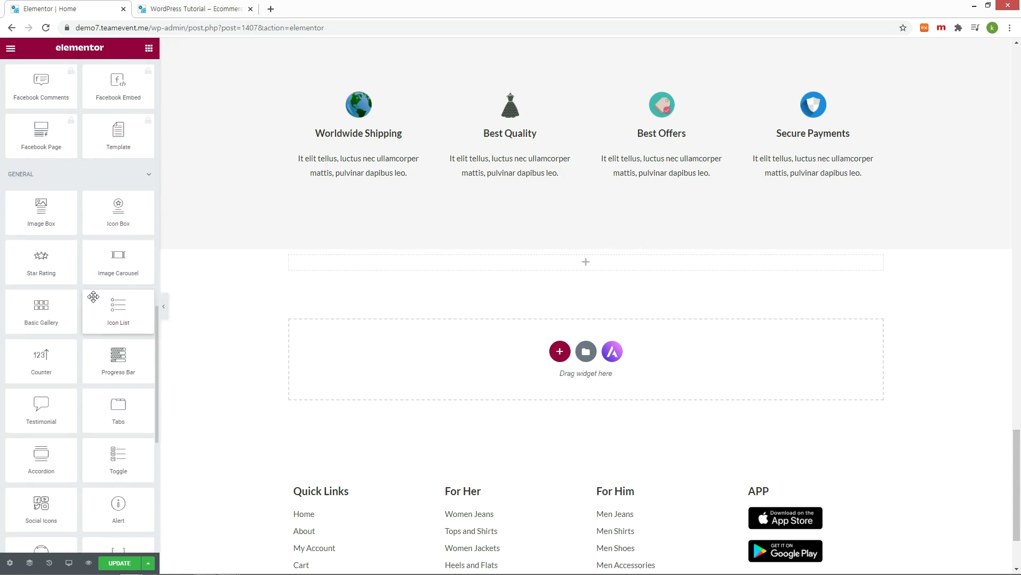
pyautogui.scroll(-3, 93, 298)
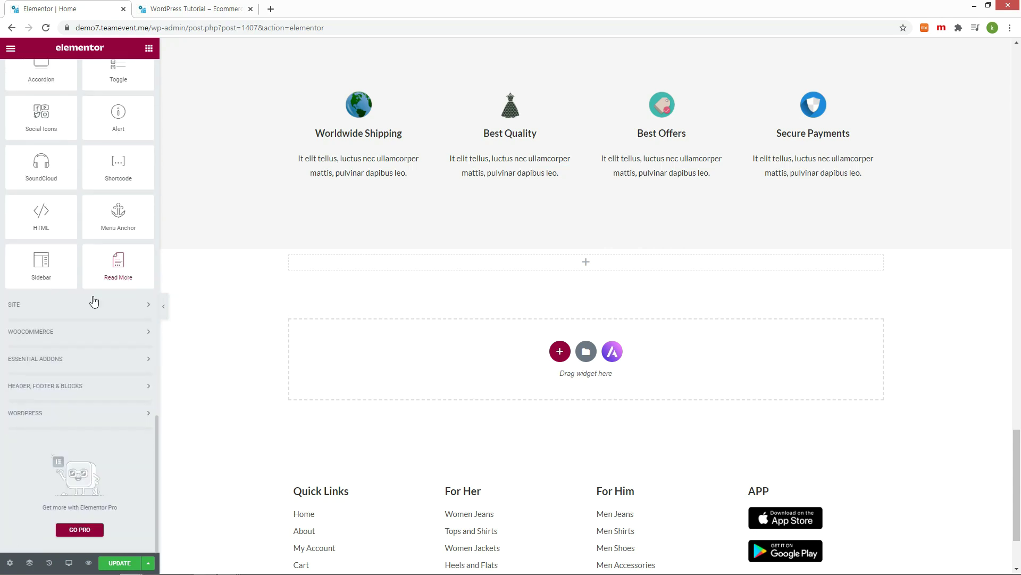
pyautogui.click(130, 358)
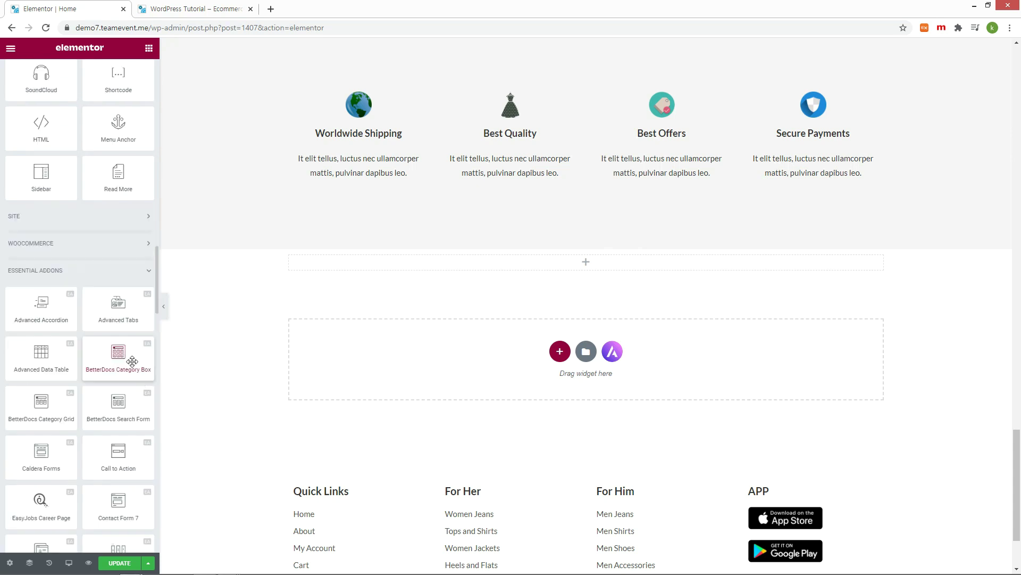
pyautogui.scroll(-3, 132, 361)
pyautogui.scroll(-8, 132, 361)
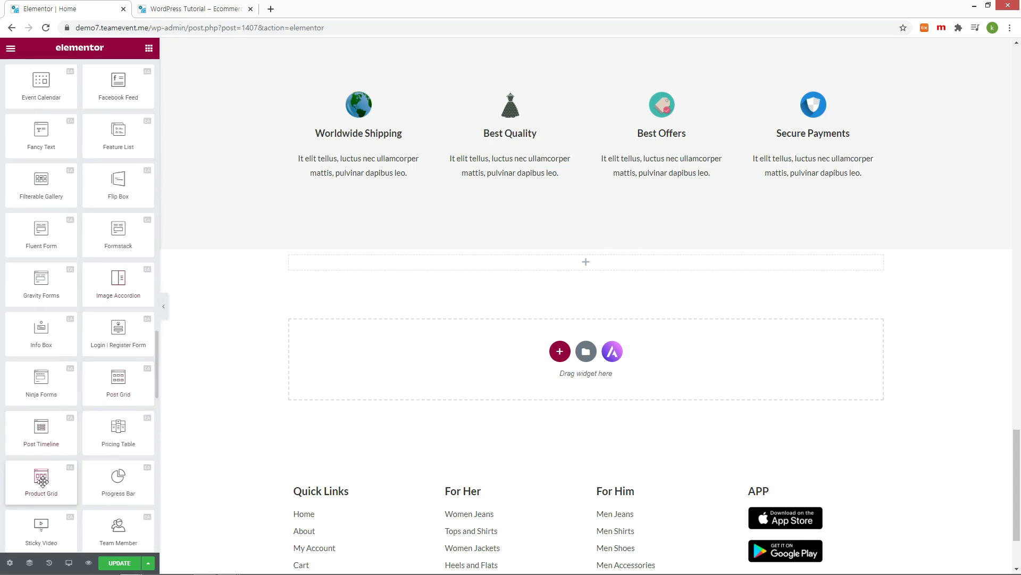
pyautogui.moveTo(43, 481); pyautogui.dragTo(551, 267)
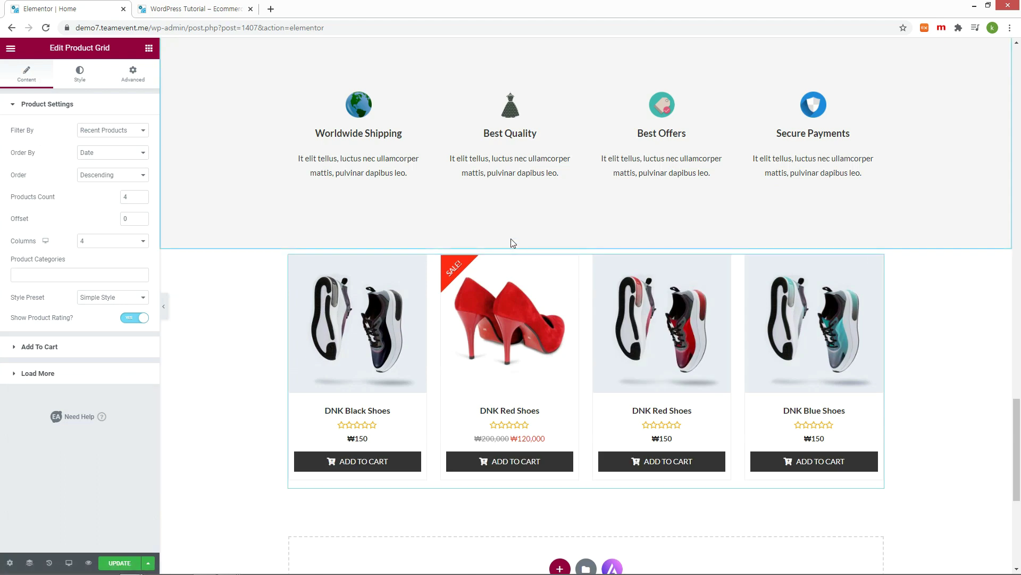
# Step: Save the Home page and check the four-product grid on the live site
pyautogui.click(118, 564)
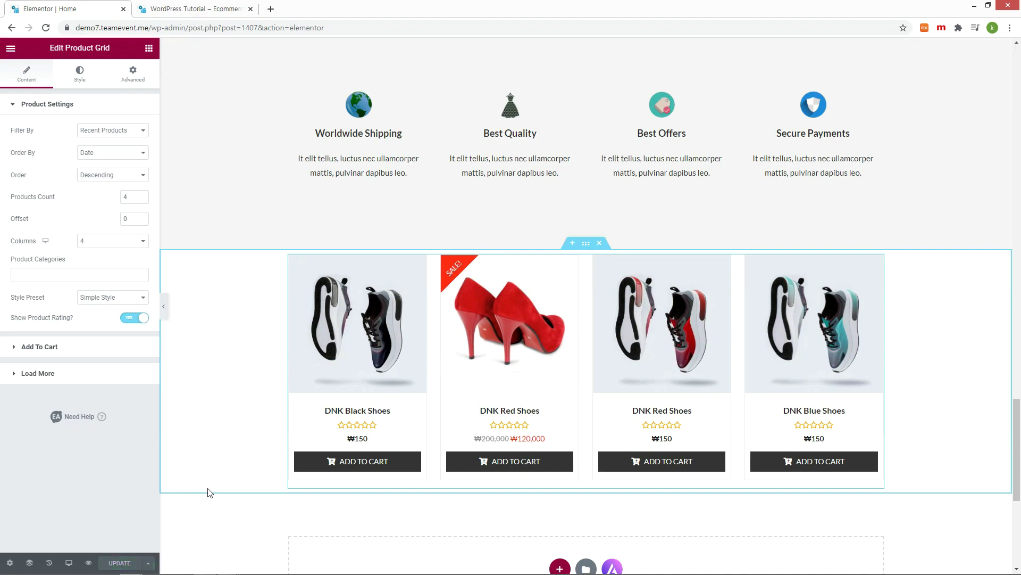
pyautogui.click(197, 9)
pyautogui.scroll(-20, 602, 269)
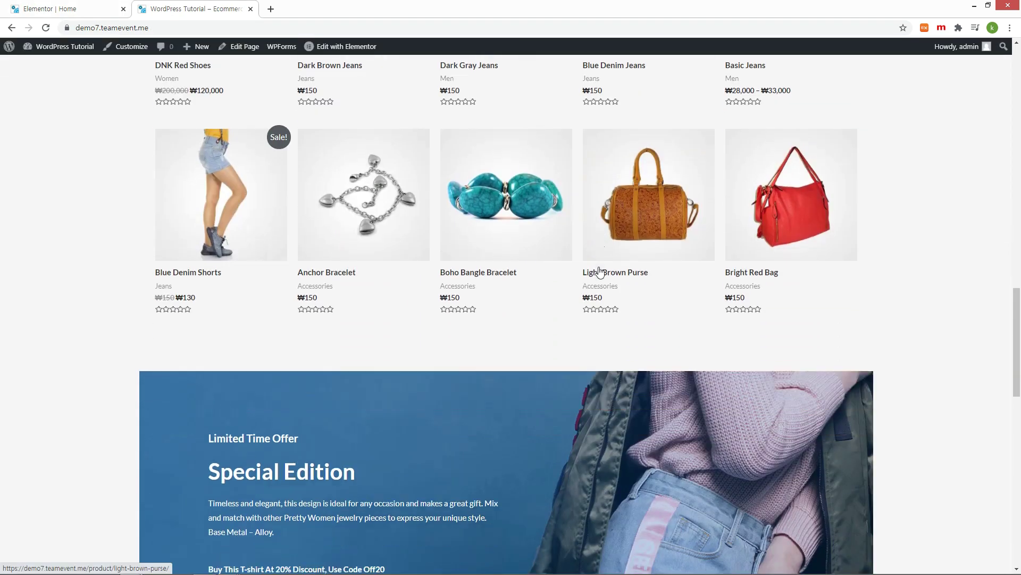
pyautogui.scroll(-5, 601, 265)
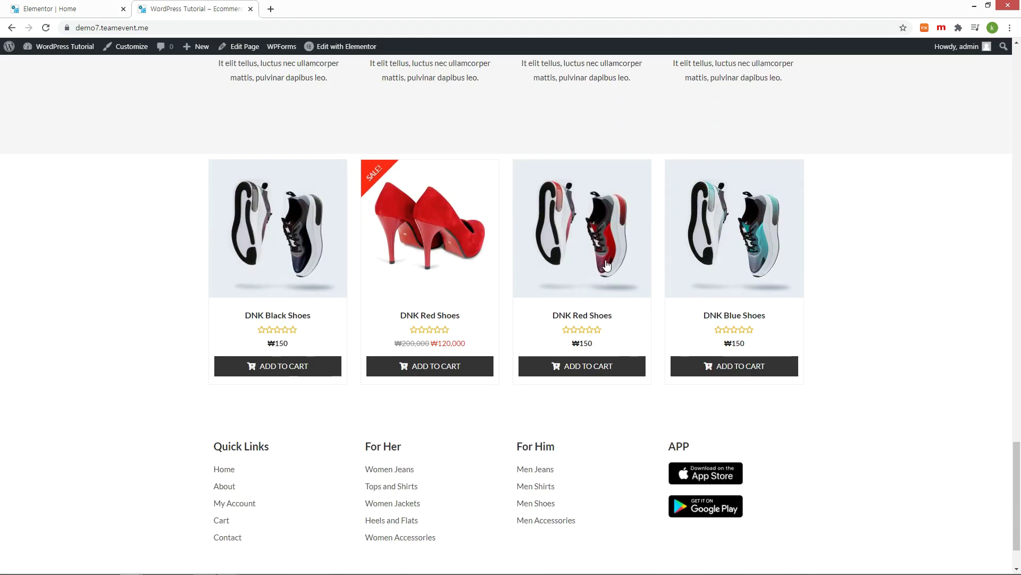
pyautogui.click(37, 13)
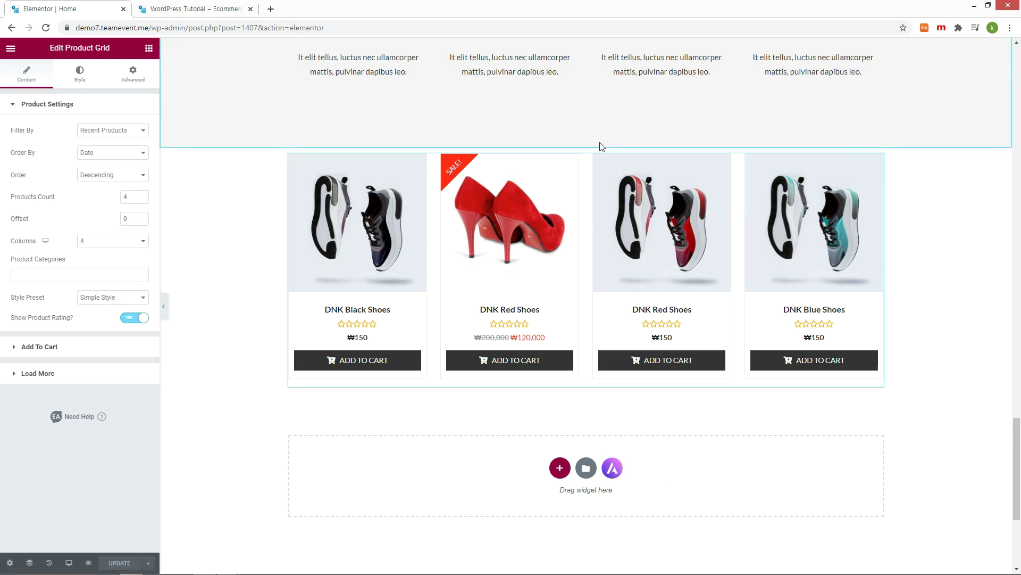
# Step: Delete the Product Grid section from the Home page
pyautogui.moveTo(592, 141)
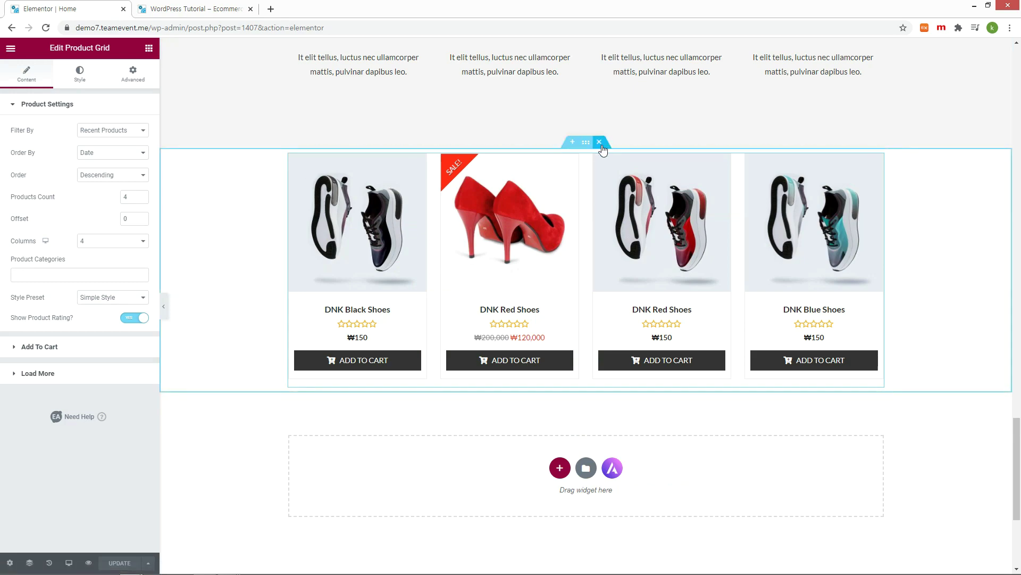
pyautogui.click(599, 143)
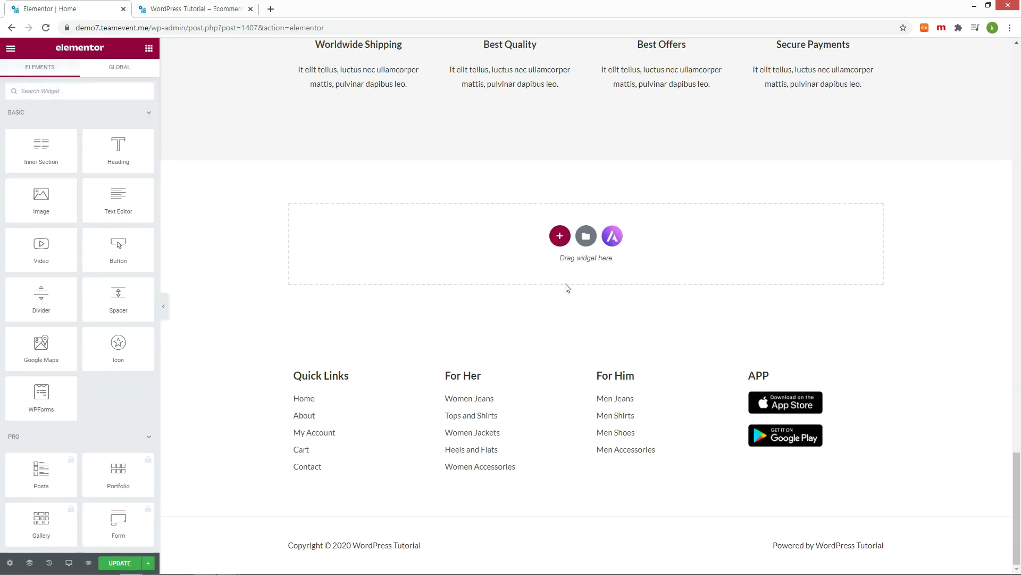
pyautogui.scroll(3, 567, 288)
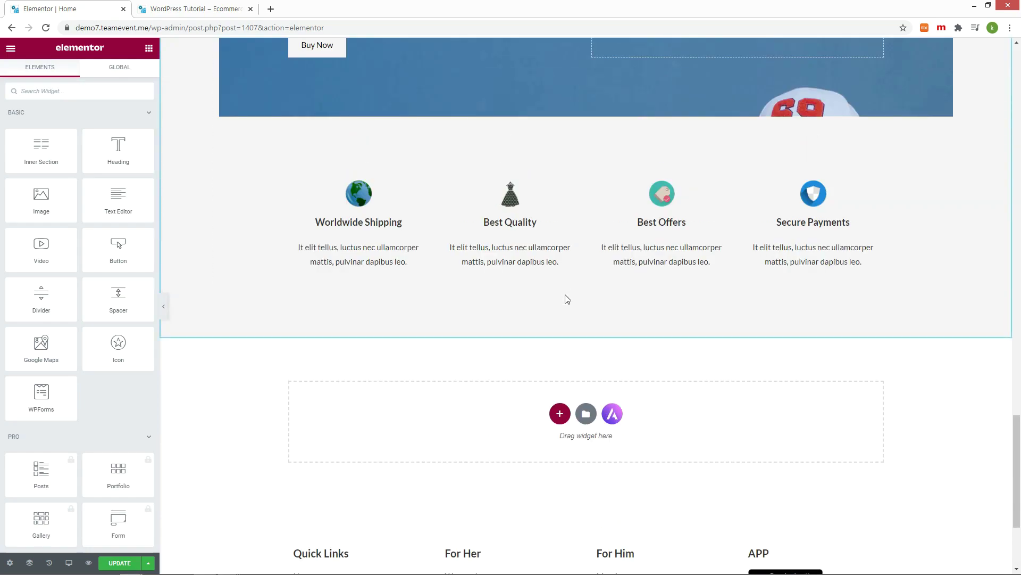
pyautogui.scroll(15, 567, 298)
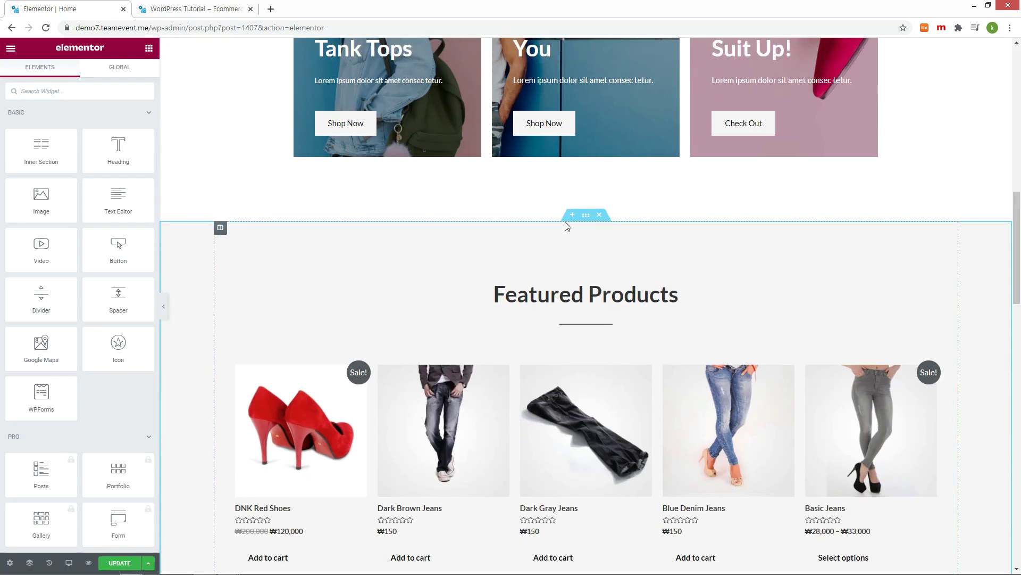
# Step: Add a one-column section above Featured Products with a heading reading 'New Arrivals'
pyautogui.click(572, 215)
pyautogui.click(560, 270)
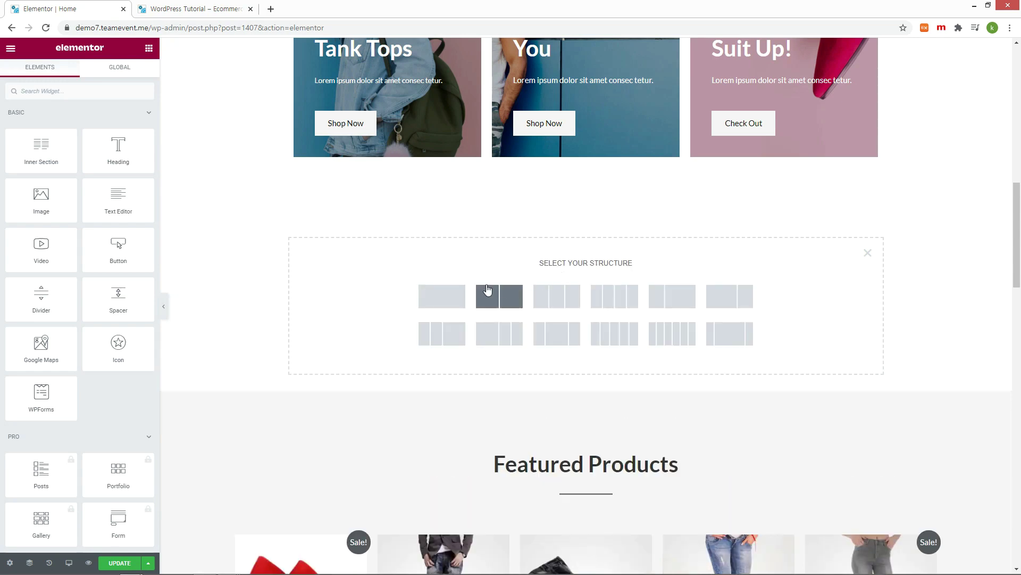
pyautogui.click(449, 297)
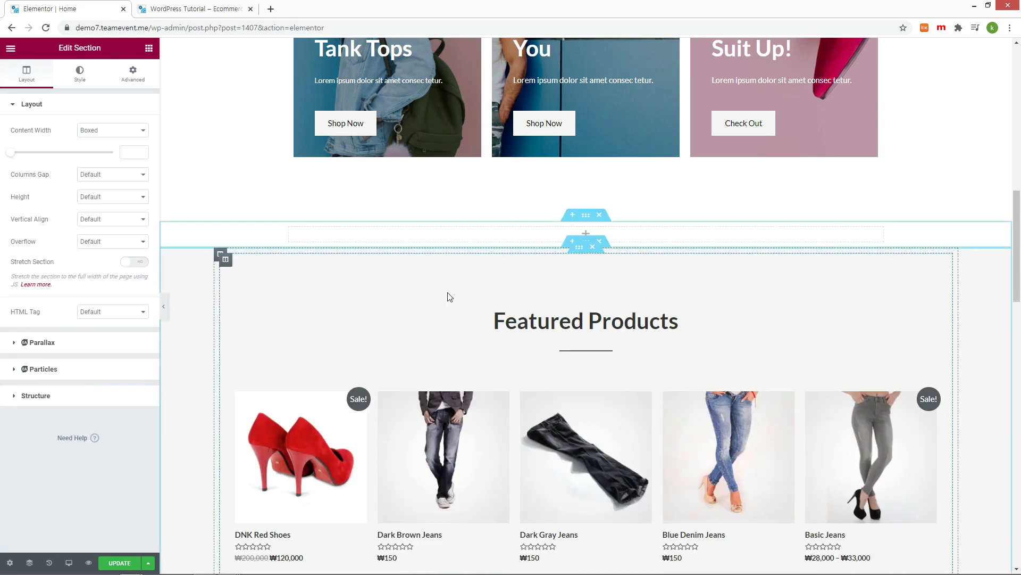
pyautogui.click(587, 234)
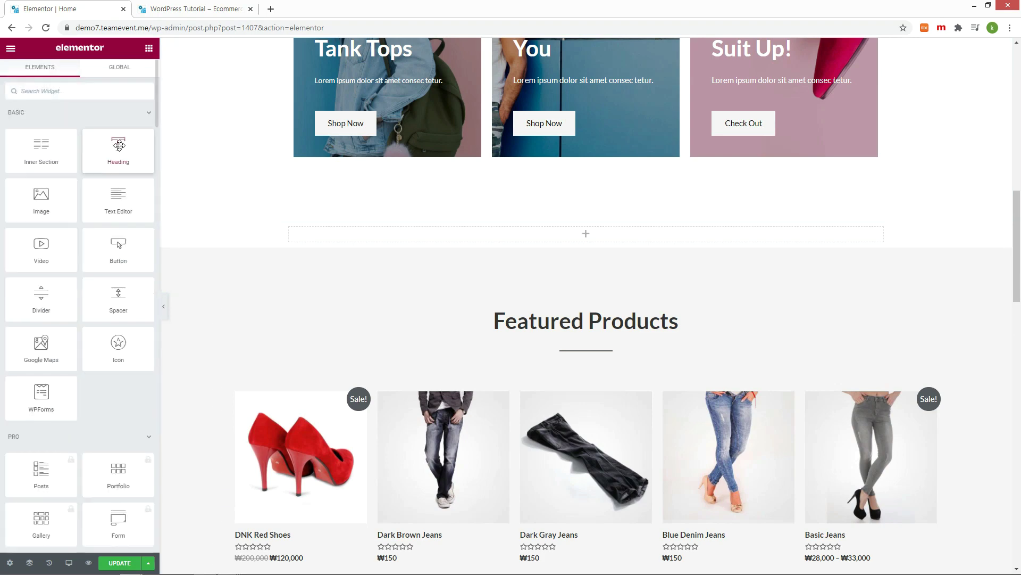
pyautogui.moveTo(118, 145); pyautogui.dragTo(571, 241)
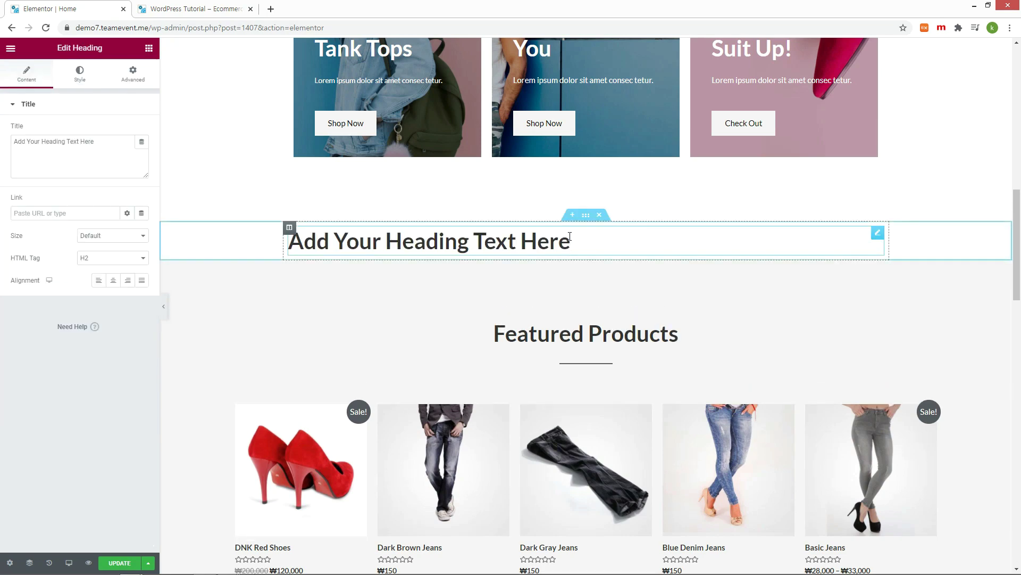
pyautogui.moveTo(119, 145); pyautogui.dragTo(3, 147)
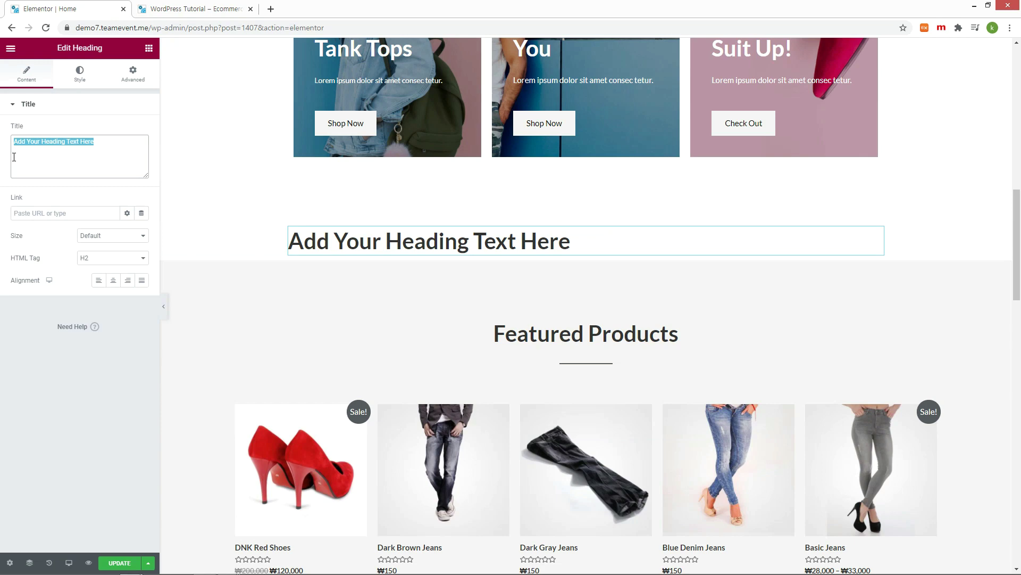
pyautogui.write('New Ar')
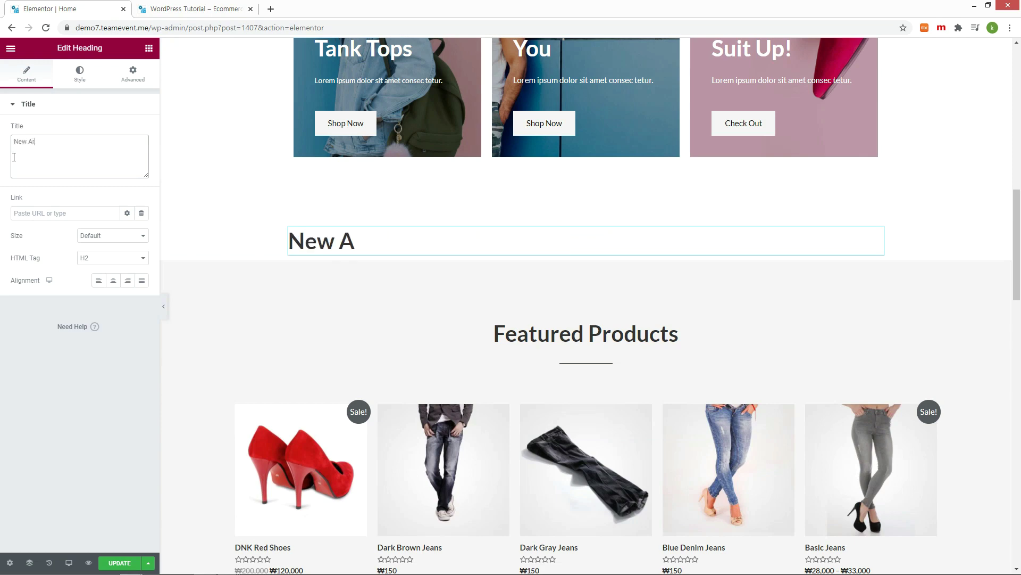
pyautogui.write('rivals')
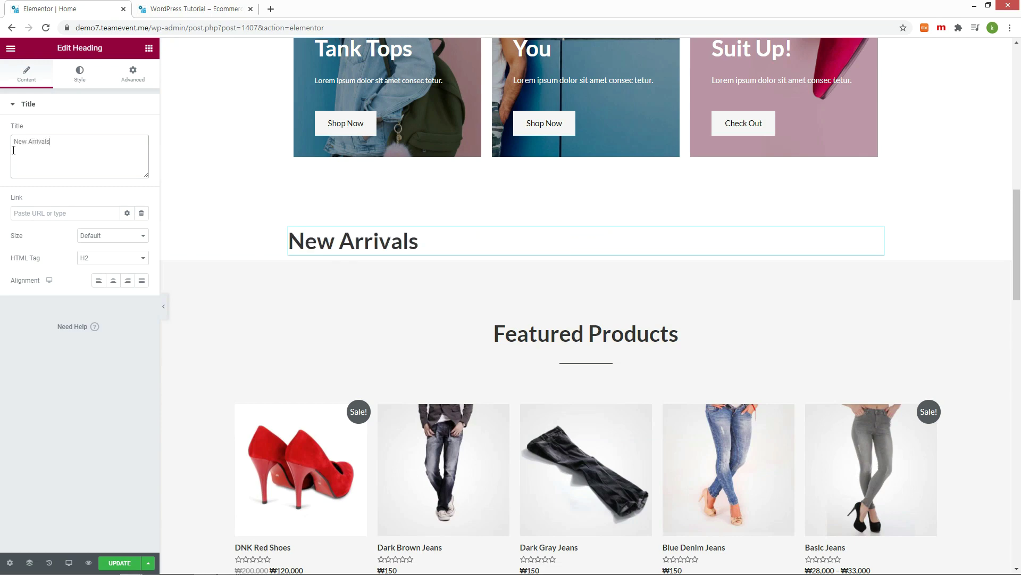
# Step: Center the New Arrivals heading and begin a new section above it
pyautogui.click(113, 282)
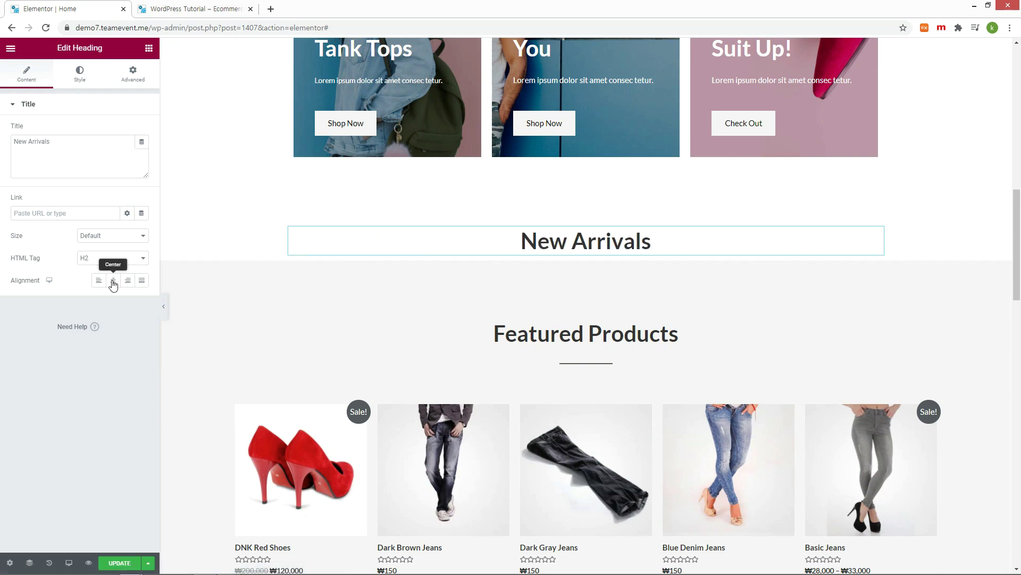
pyautogui.click(113, 282)
pyautogui.click(586, 262)
pyautogui.click(555, 270)
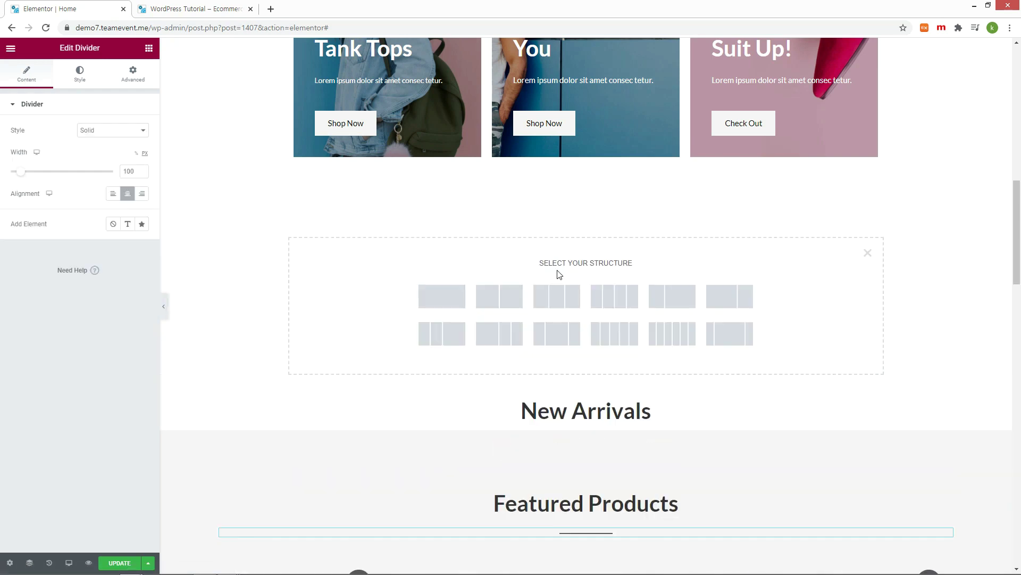
# Step: Add a Divider in a one-column section, shorten it to about 9%, center it, and move it under the heading
pyautogui.click(441, 296)
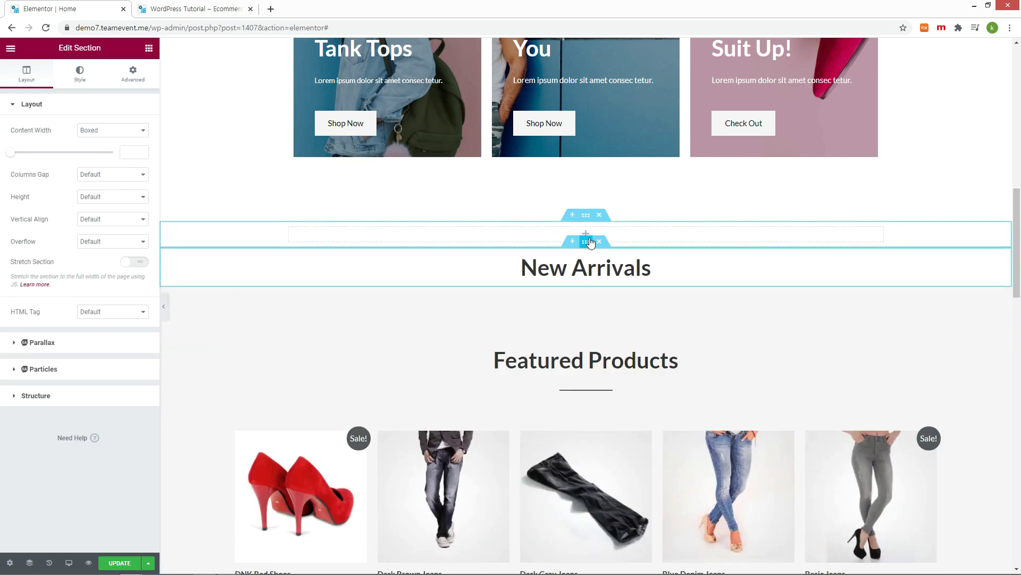
pyautogui.click(586, 235)
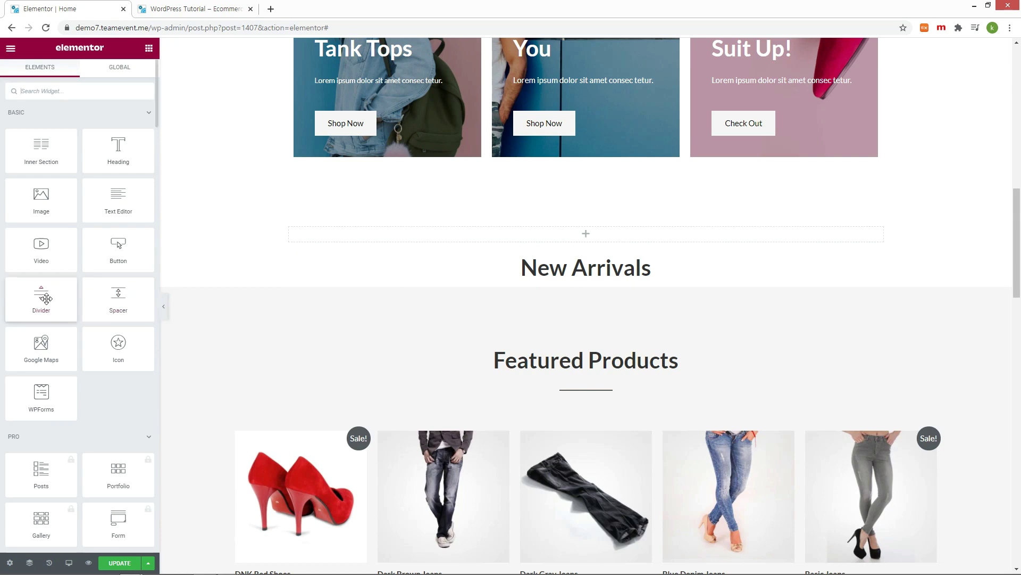
pyautogui.moveTo(41, 298); pyautogui.dragTo(599, 227)
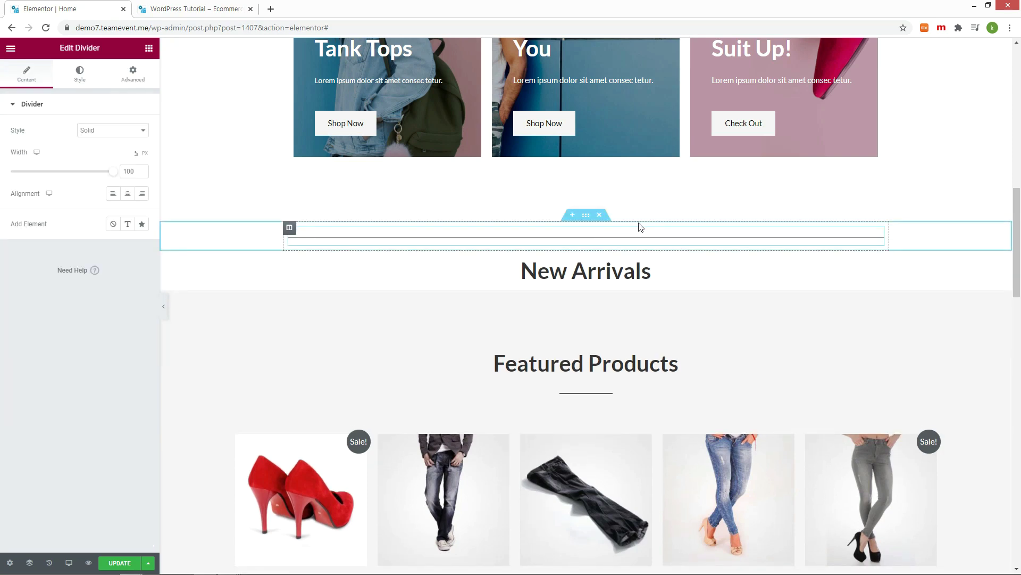
pyautogui.moveTo(113, 171); pyautogui.dragTo(18, 184)
pyautogui.click(127, 193)
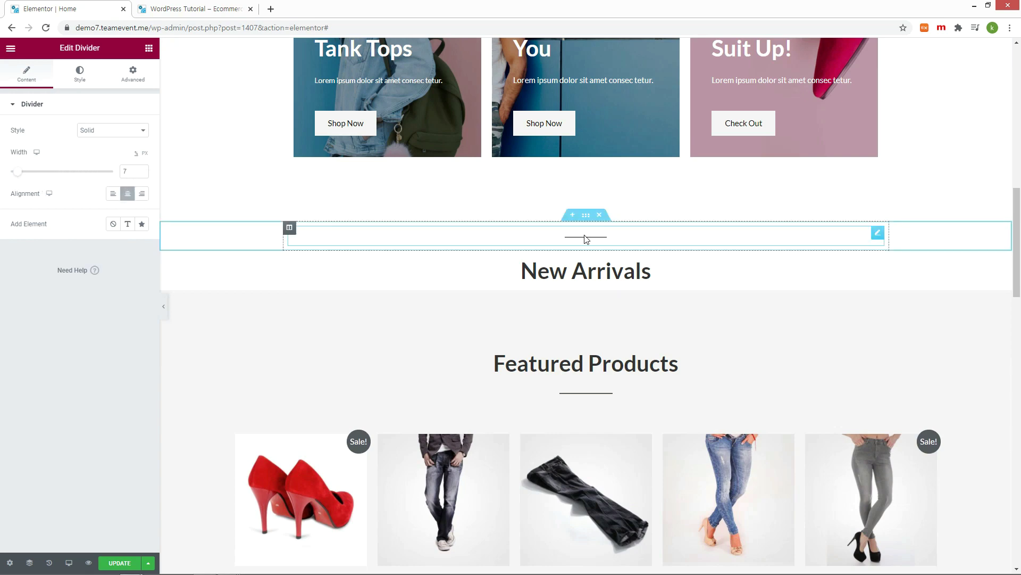
pyautogui.click(79, 73)
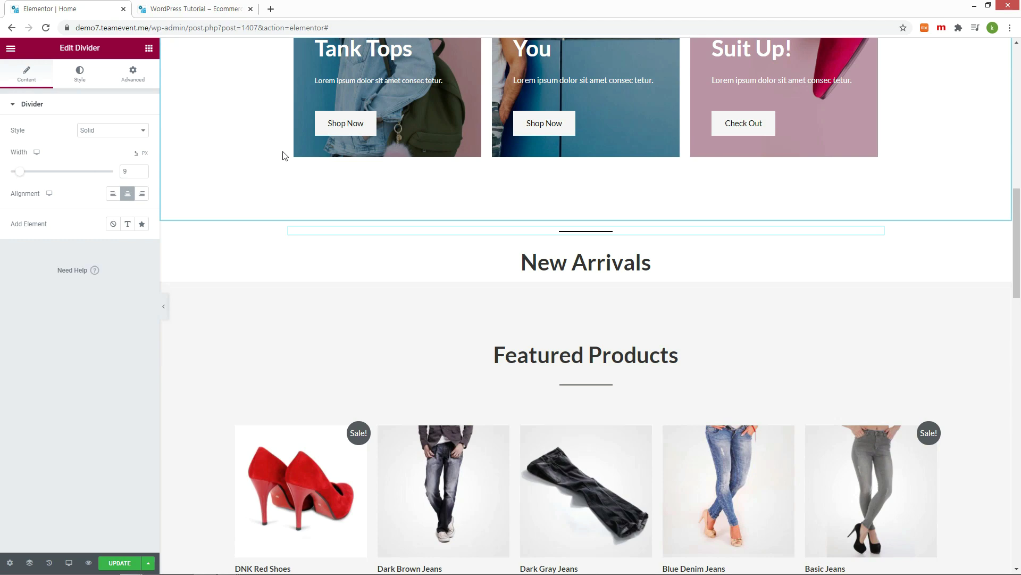
pyautogui.moveTo(612, 263)
pyautogui.mouseDown()
pyautogui.moveTo(510, 237)
pyautogui.moveTo(468, 269)
pyautogui.moveTo(577, 237)
pyautogui.moveTo(645, 264)
pyautogui.moveTo(600, 266)
pyautogui.mouseUp()
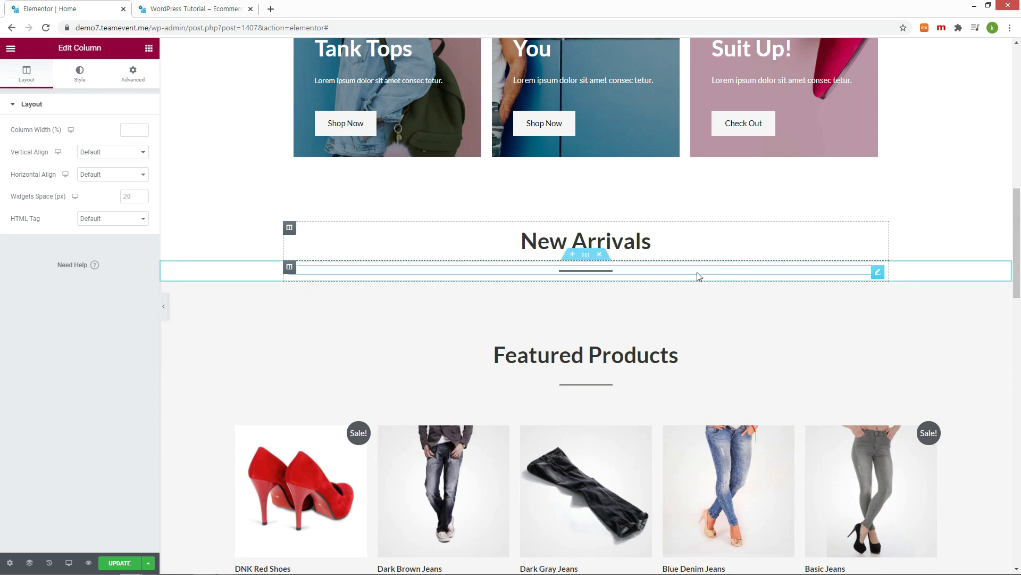
pyautogui.scroll(-2, 539, 179)
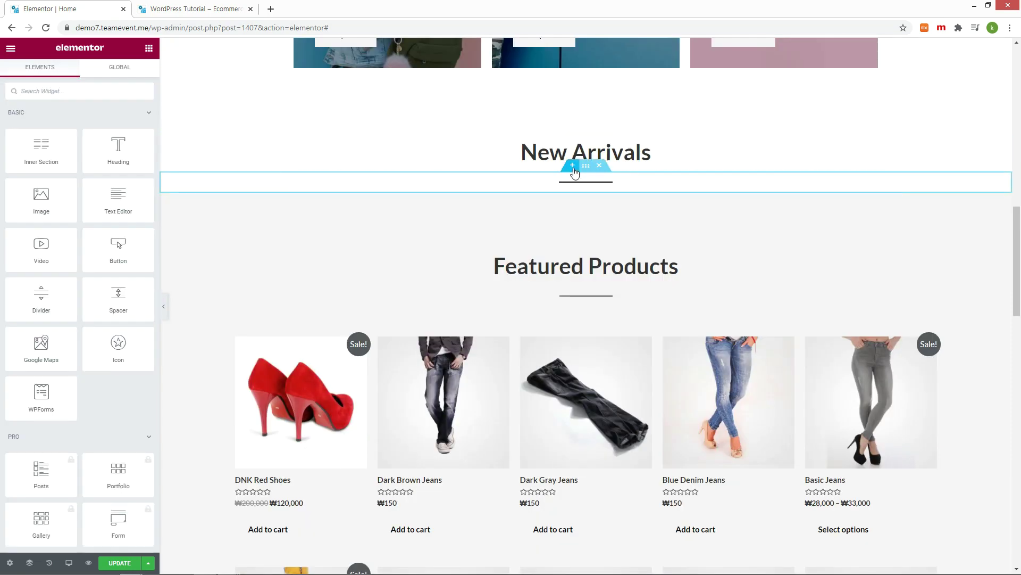
# Step: Create a one-column section below New Arrivals, undoing an accidental divider move
pyautogui.click(573, 167)
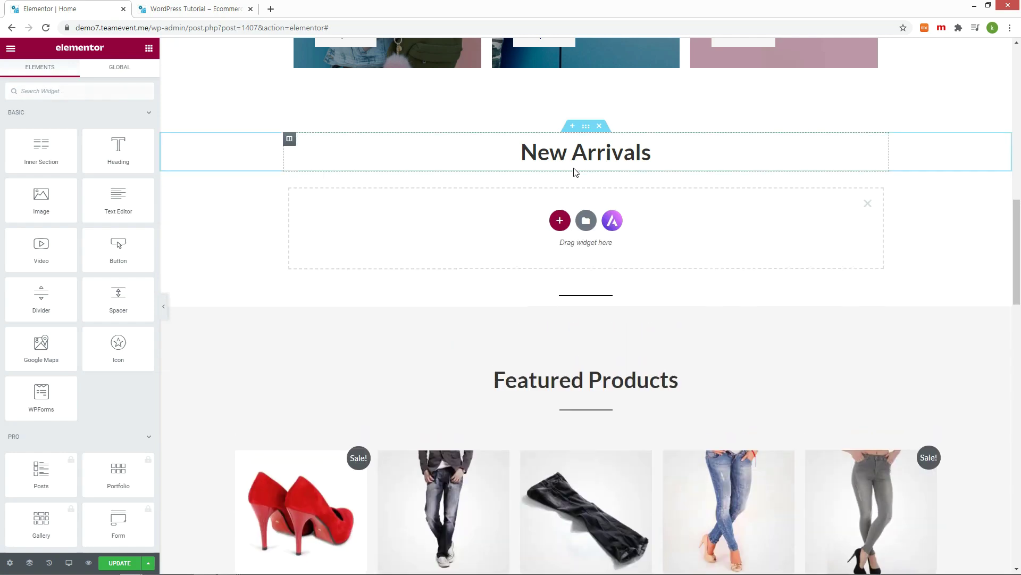
pyautogui.click(562, 220)
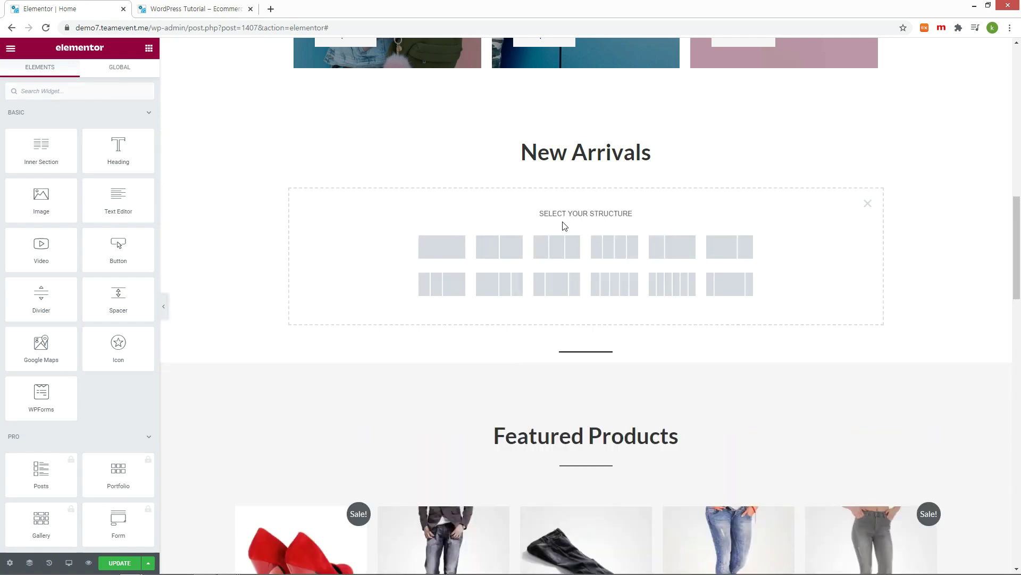
pyautogui.click(447, 255)
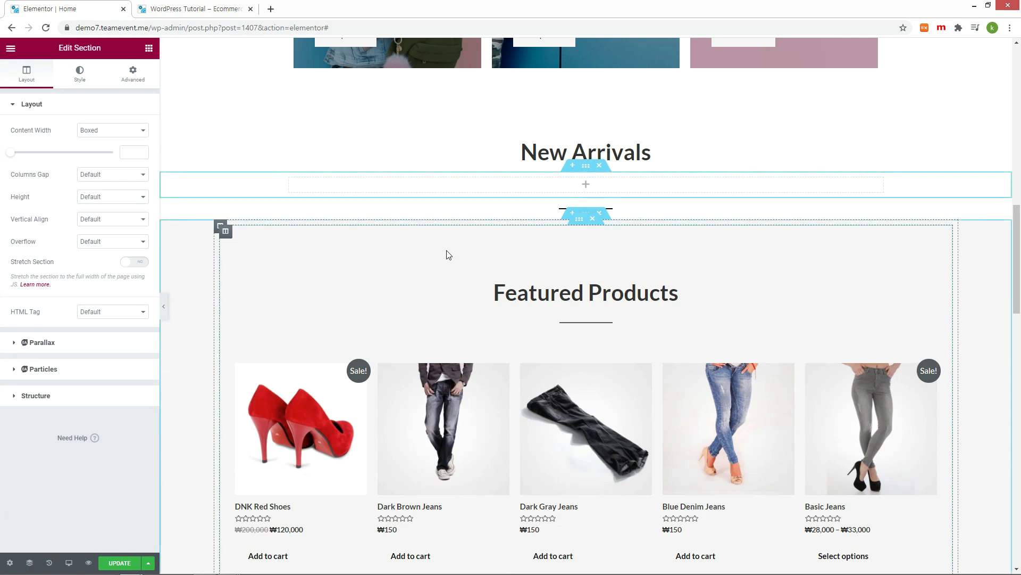
pyautogui.moveTo(586, 210); pyautogui.dragTo(298, 186)
pyautogui.hotkey('ctrl', 'z')
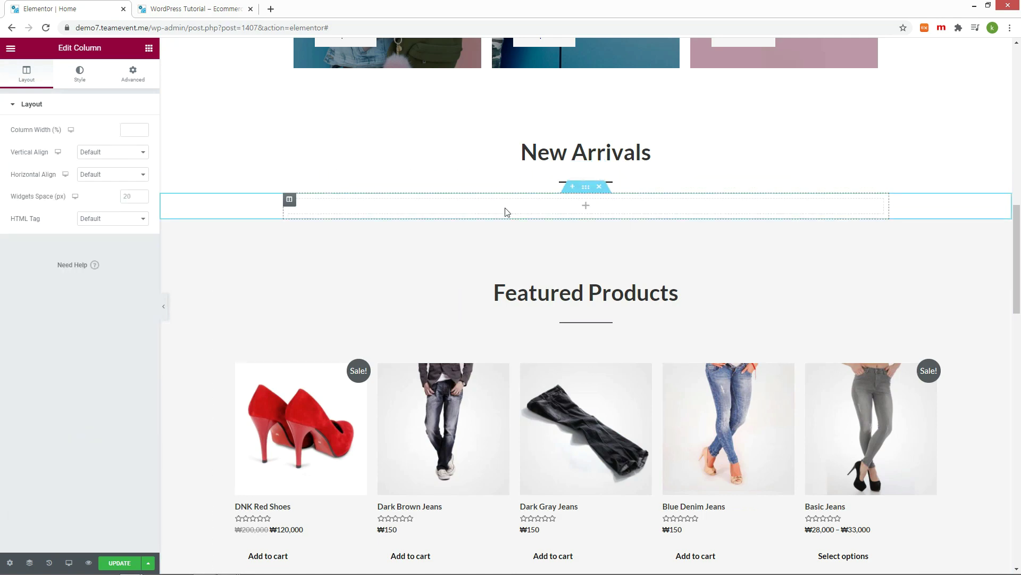
# Step: Place a Product Grid in the empty section and save the homepage
pyautogui.click(584, 207)
pyautogui.scroll(-15, 38, 521)
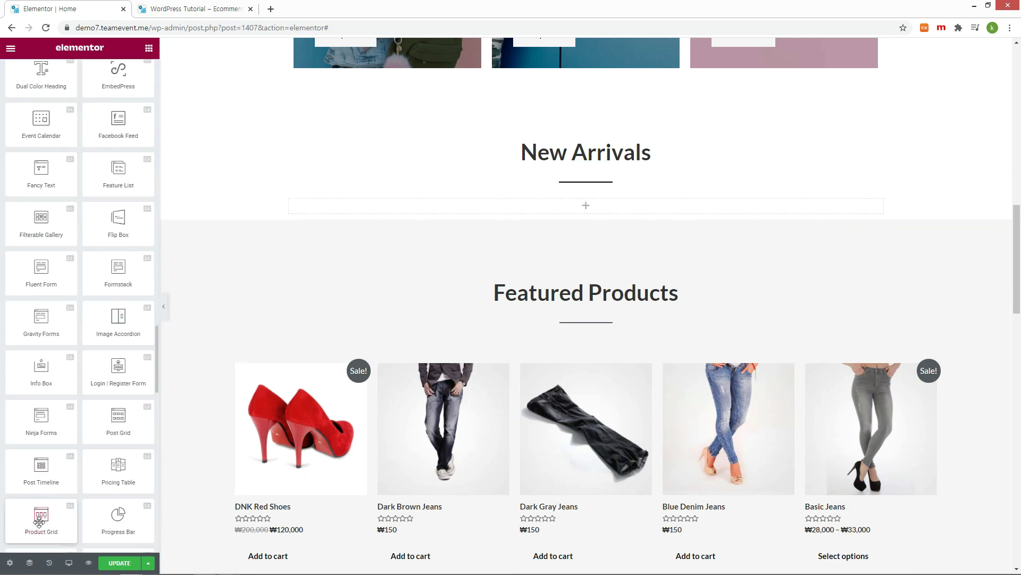
pyautogui.moveTo(39, 521); pyautogui.dragTo(594, 206)
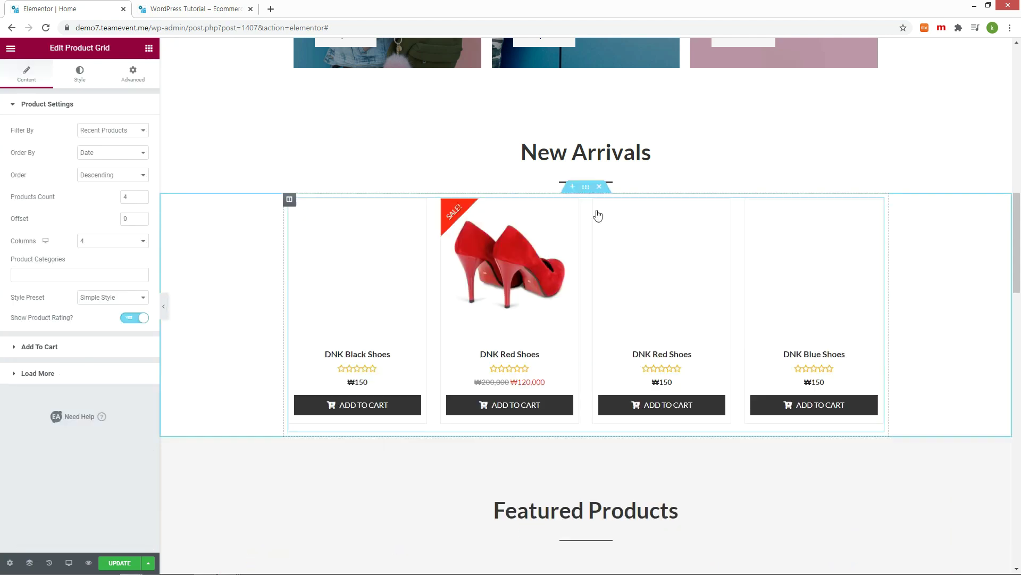
pyautogui.click(117, 563)
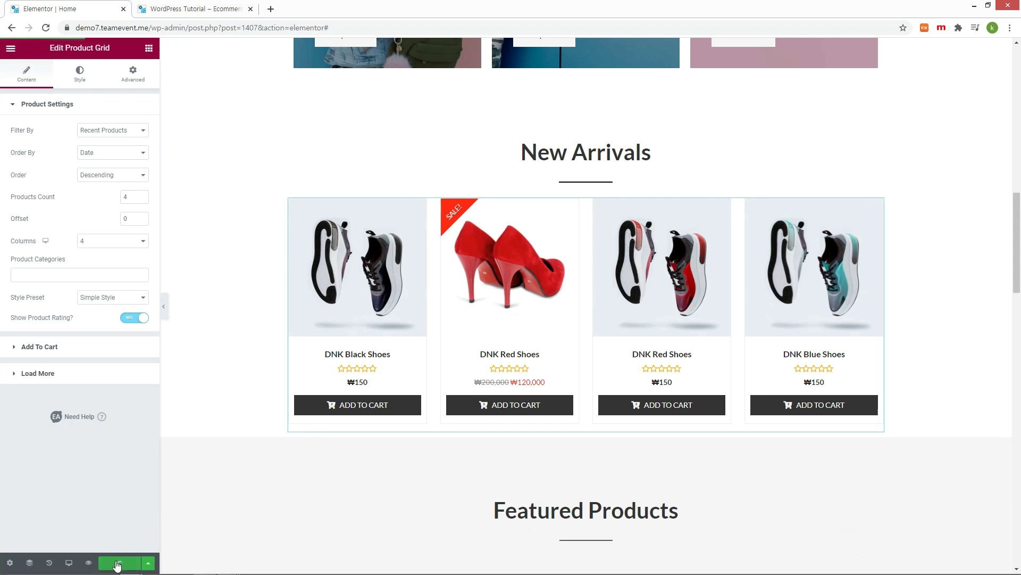
# Step: Check the four-product grid on the live storefront, then raise the number of products shown
pyautogui.hotkey('ctrl', 'Tab')
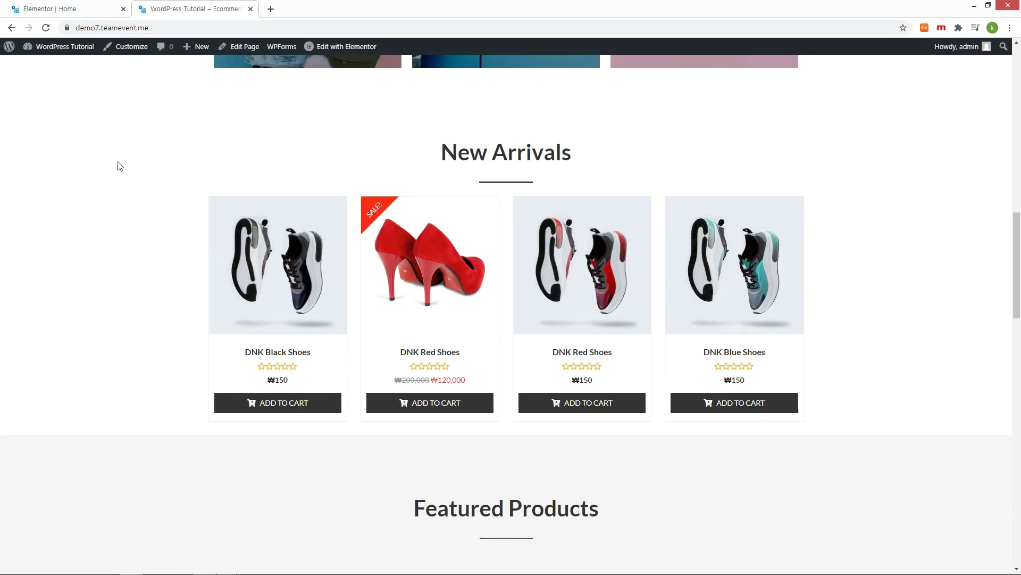
pyautogui.scroll(3, 117, 166)
pyautogui.scroll(-2, 118, 164)
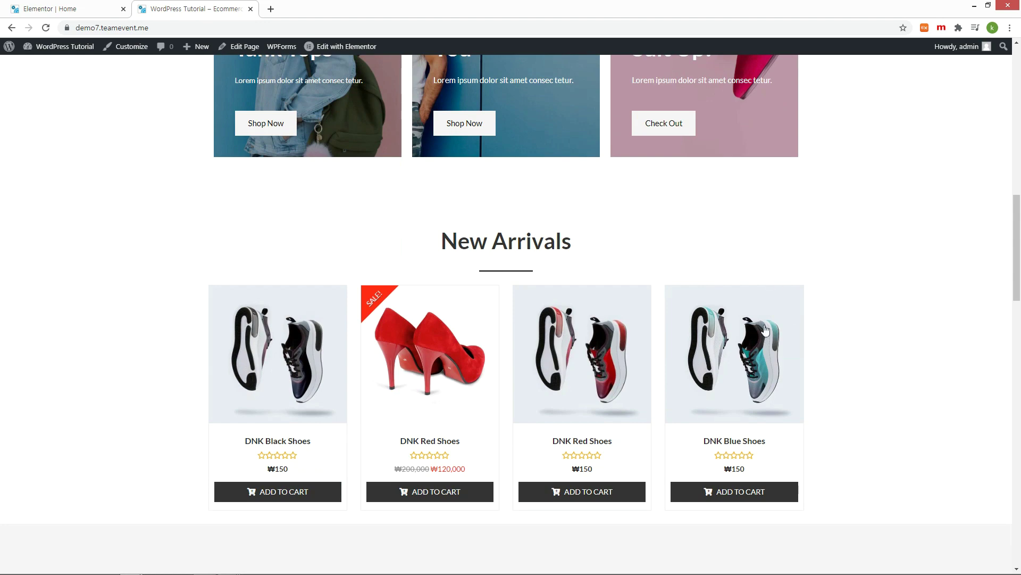
pyautogui.hotkey('ctrl', 'Tab')
pyautogui.click(141, 195)
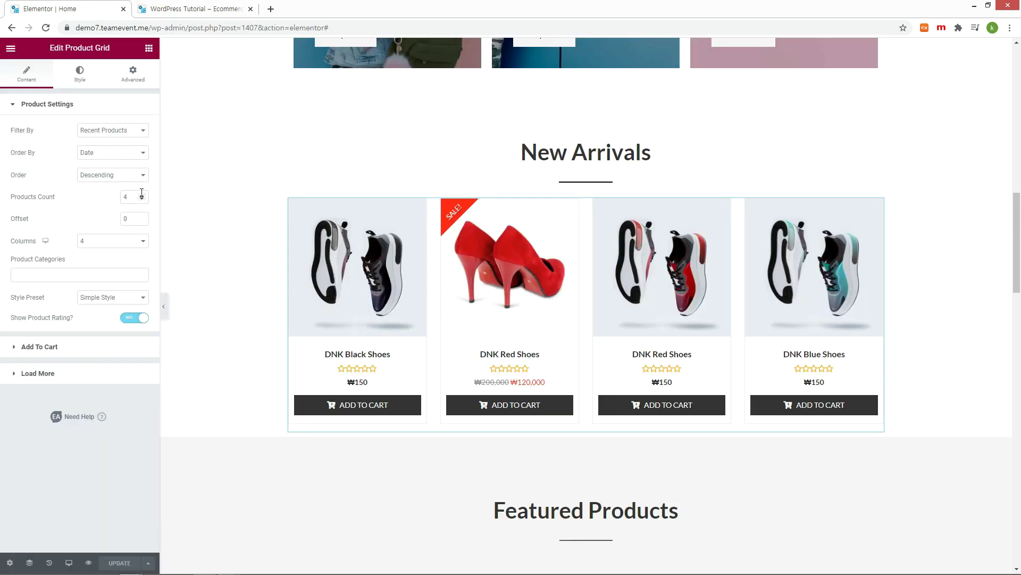
# Step: Raise the New Arrivals Products Count to 8 and switch Show Product Rating off
pyautogui.click(141, 195)
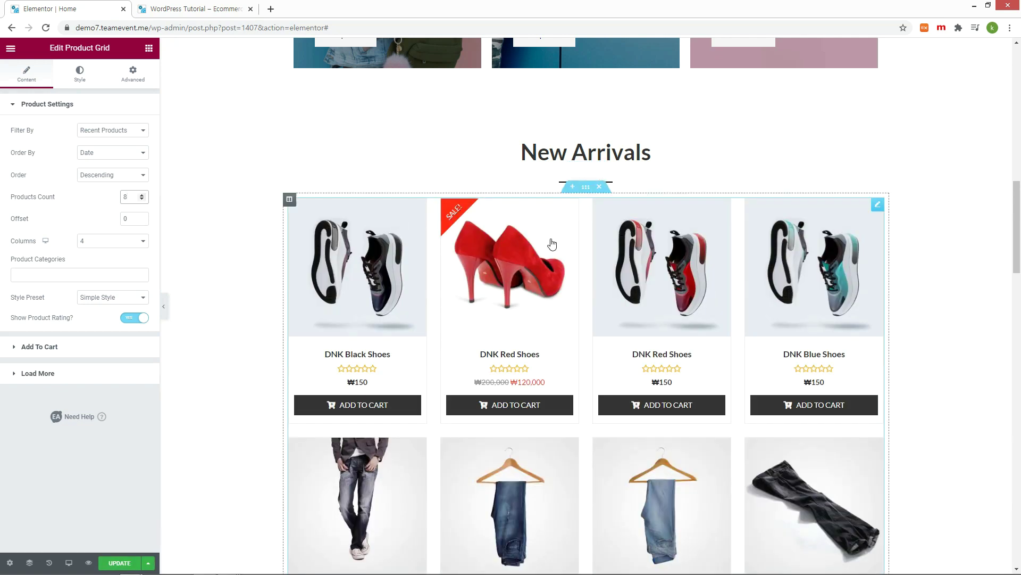
pyautogui.scroll(-3, 862, 321)
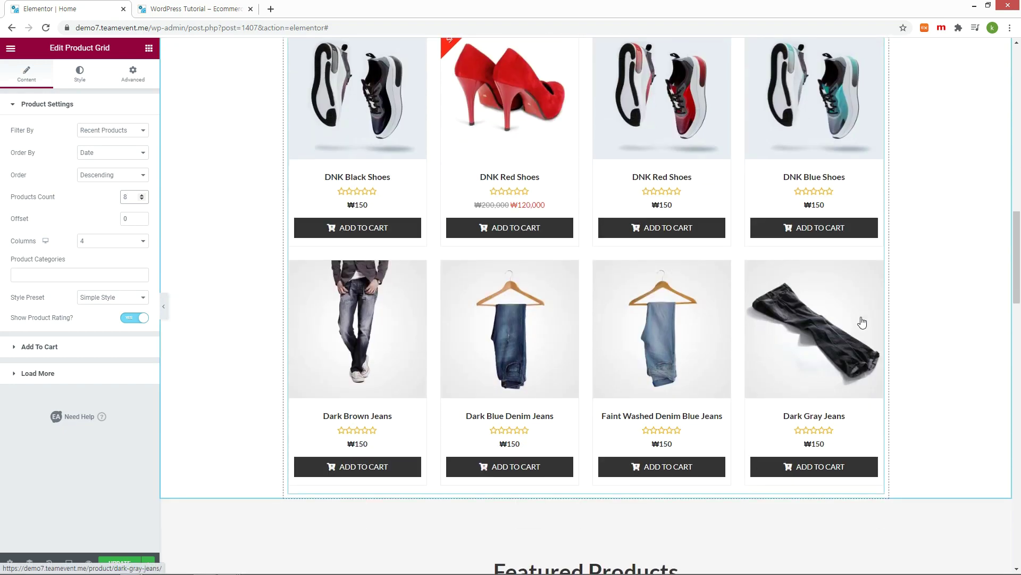
pyautogui.scroll(2, 862, 322)
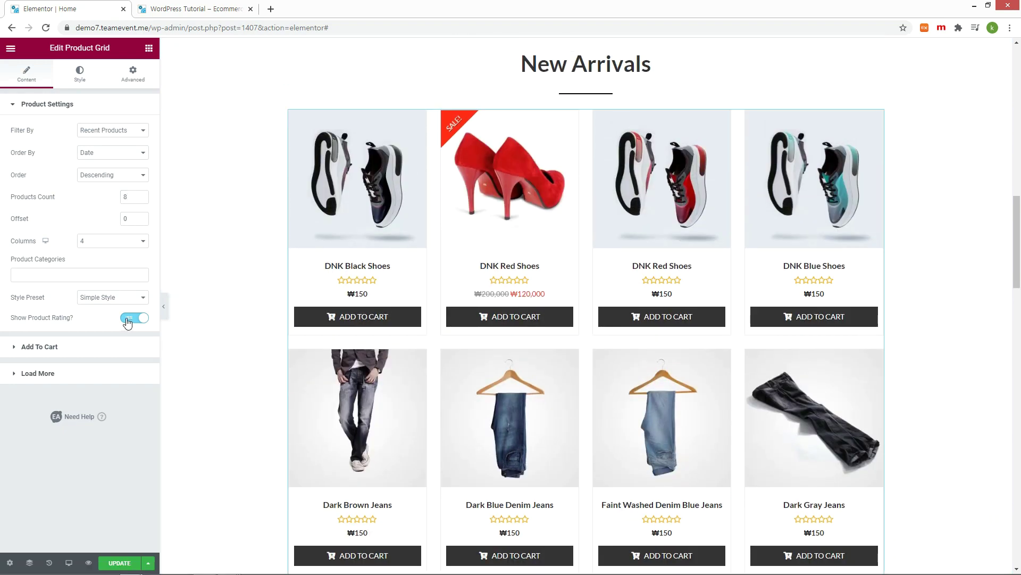
pyautogui.click(128, 320)
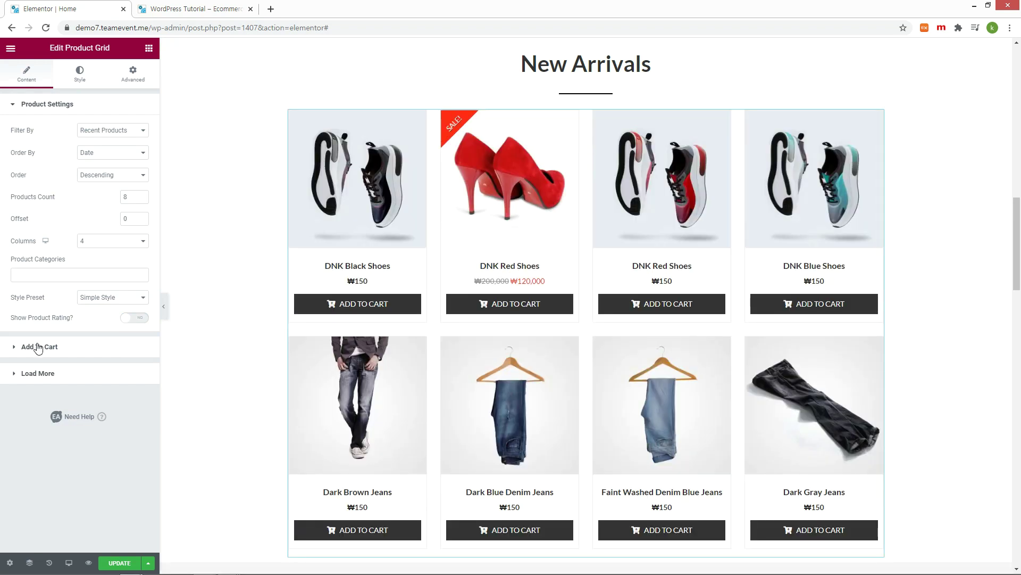
# Step: Review the Add to Cart settings, then confirm Filter By stays on Recent Products
pyautogui.click(38, 347)
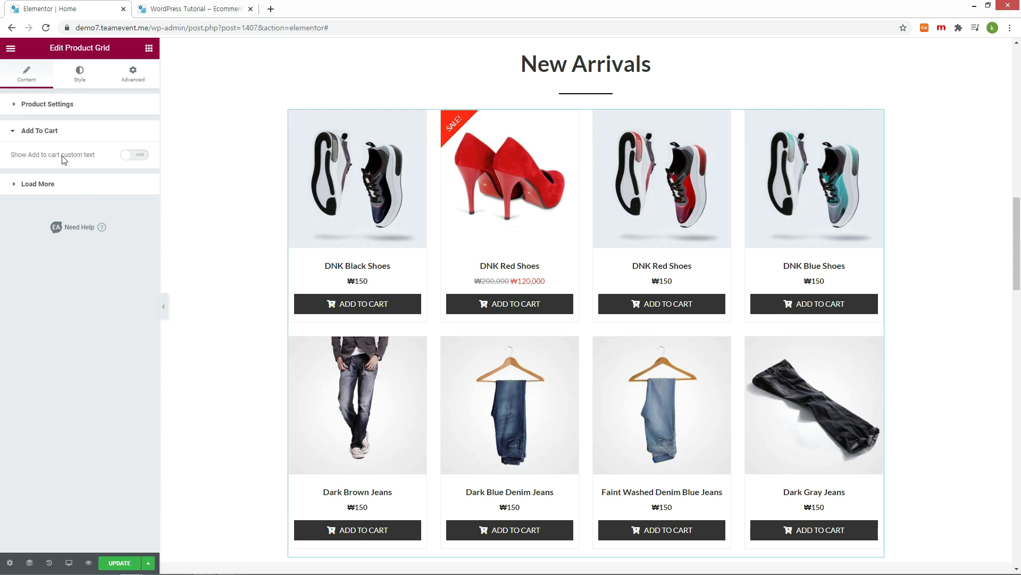
pyautogui.click(16, 107)
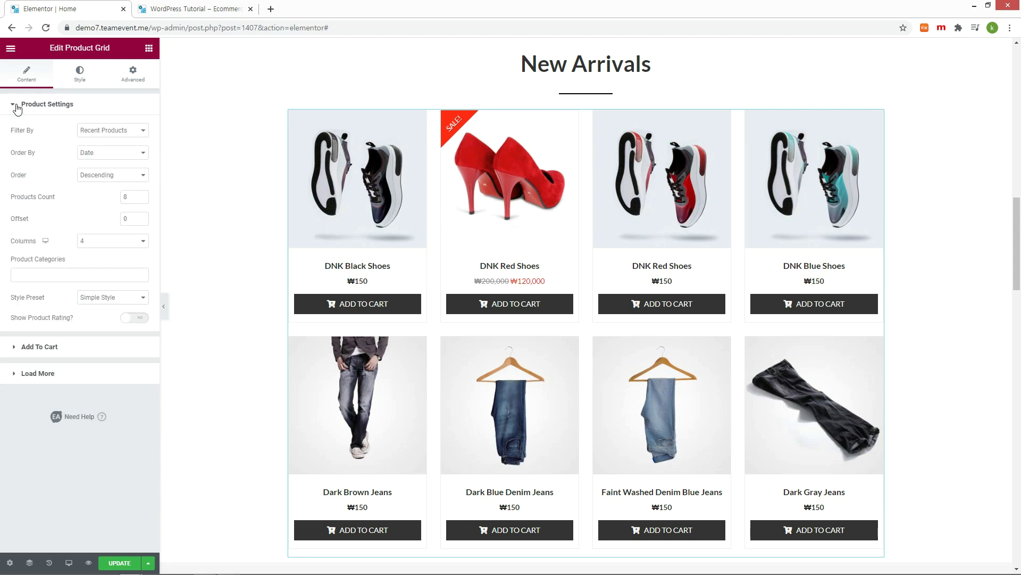
pyautogui.click(105, 131)
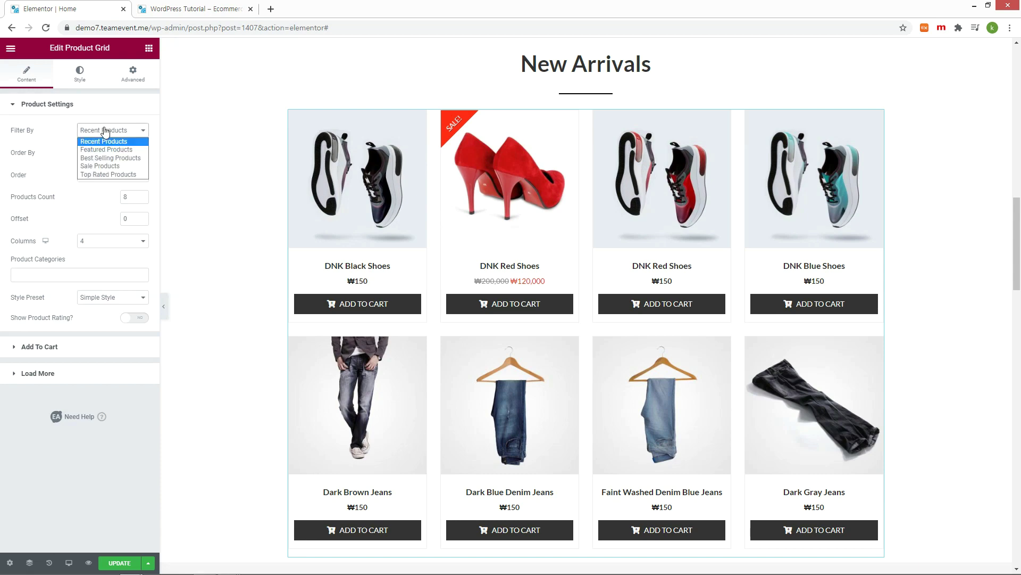
pyautogui.click(105, 130)
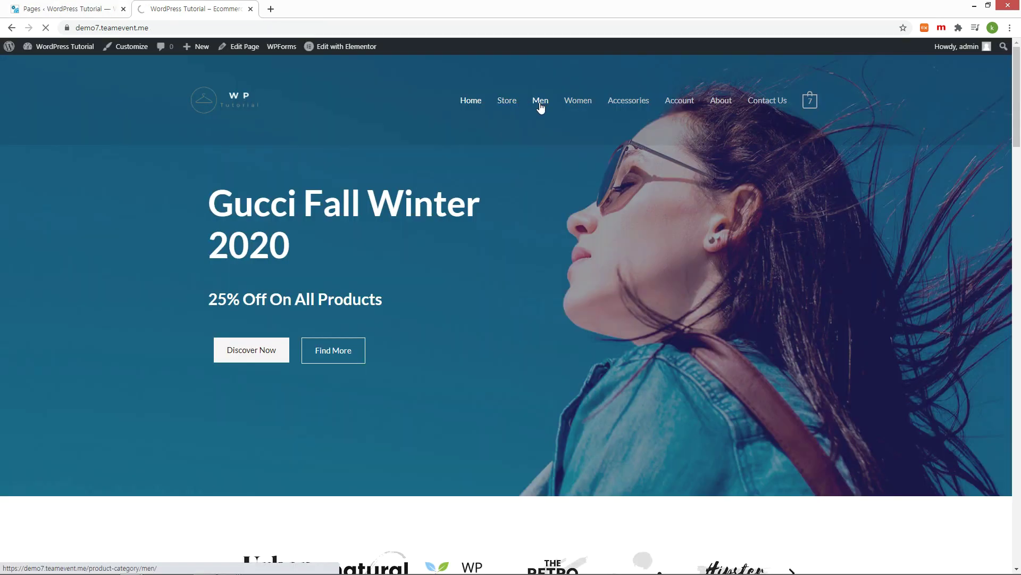
# Step: Open the Men product category from the storefront menu
pyautogui.click(540, 104)
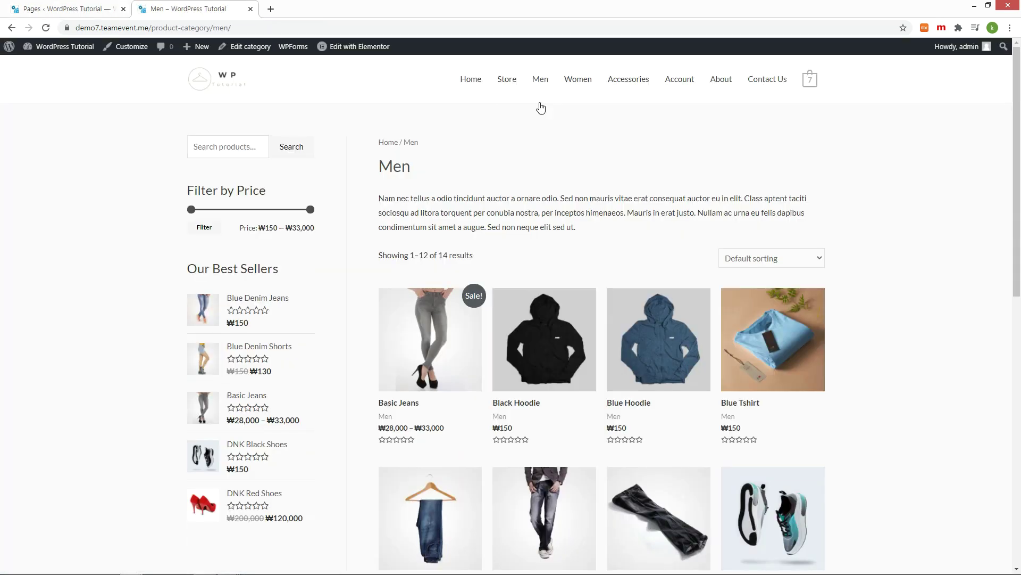
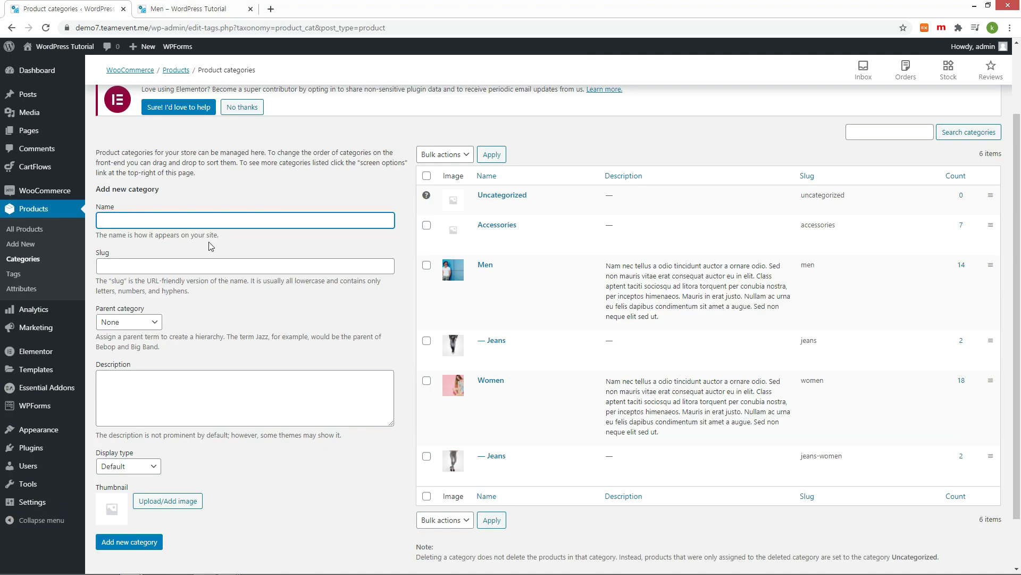
# Step: Add a product category named Shoes with slug 'shoes' and description 'All shoes'
pyautogui.write('Shoes')
pyautogui.click(245, 267)
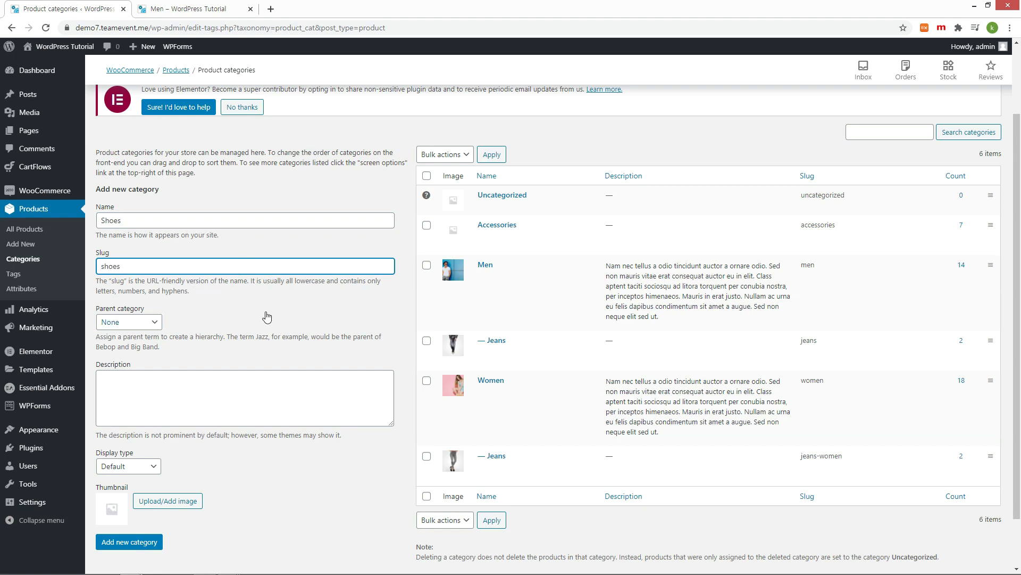
pyautogui.click(245, 393)
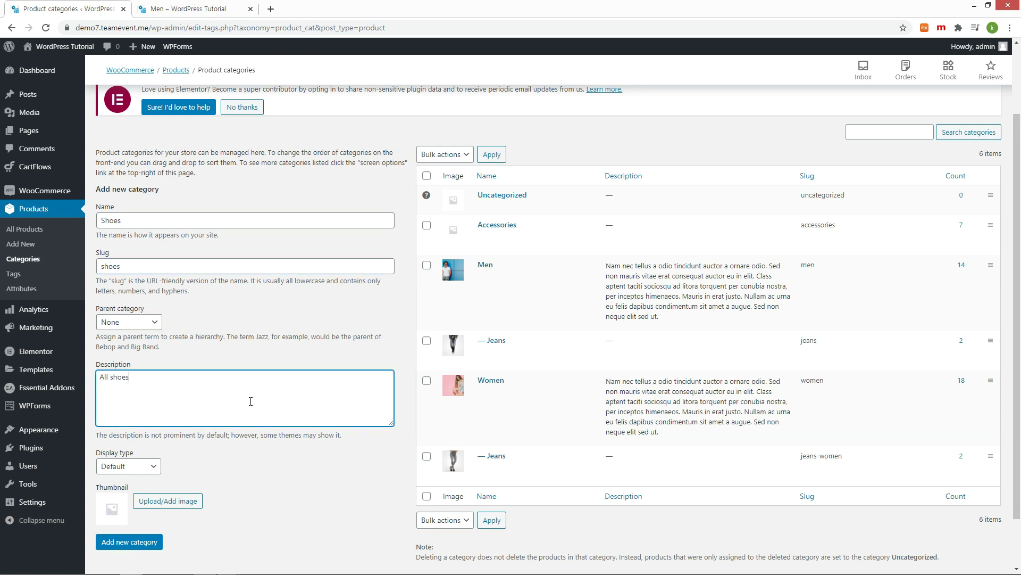
pyautogui.click(149, 546)
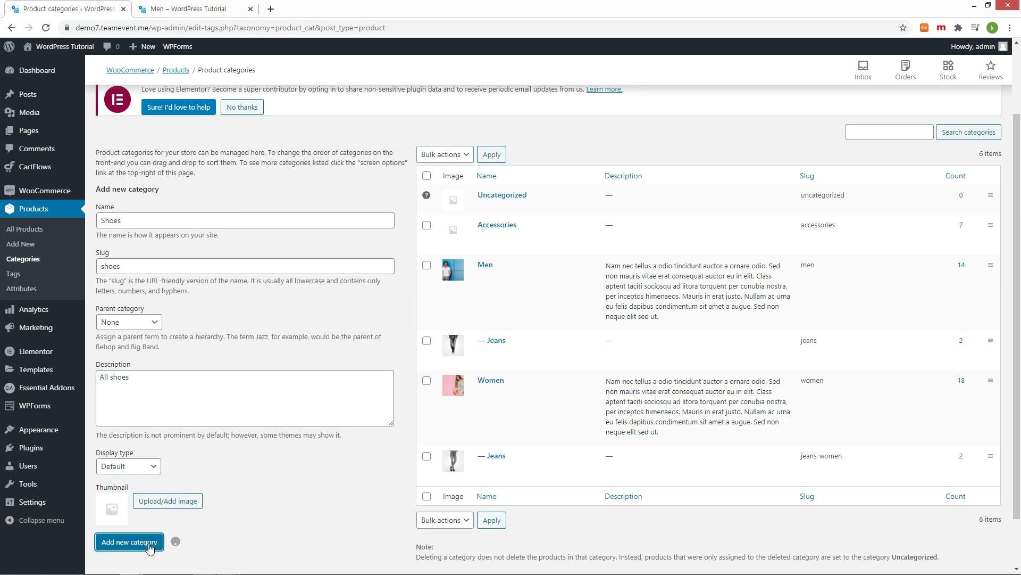
# Step: Set the red high-heels photo as the Shoes category thumbnail, update it, and go to All Products
pyautogui.click(487, 209)
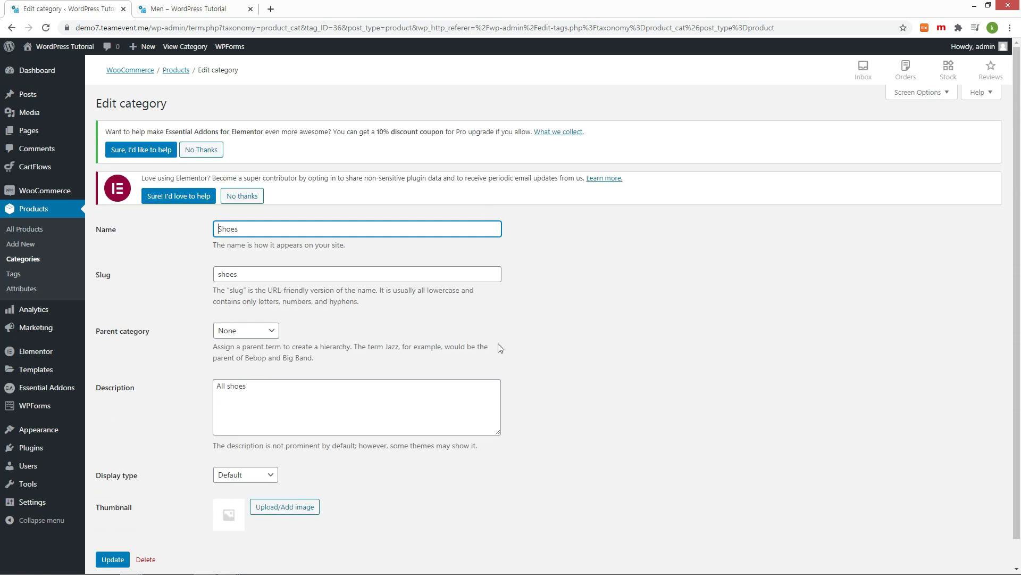
pyautogui.click(308, 508)
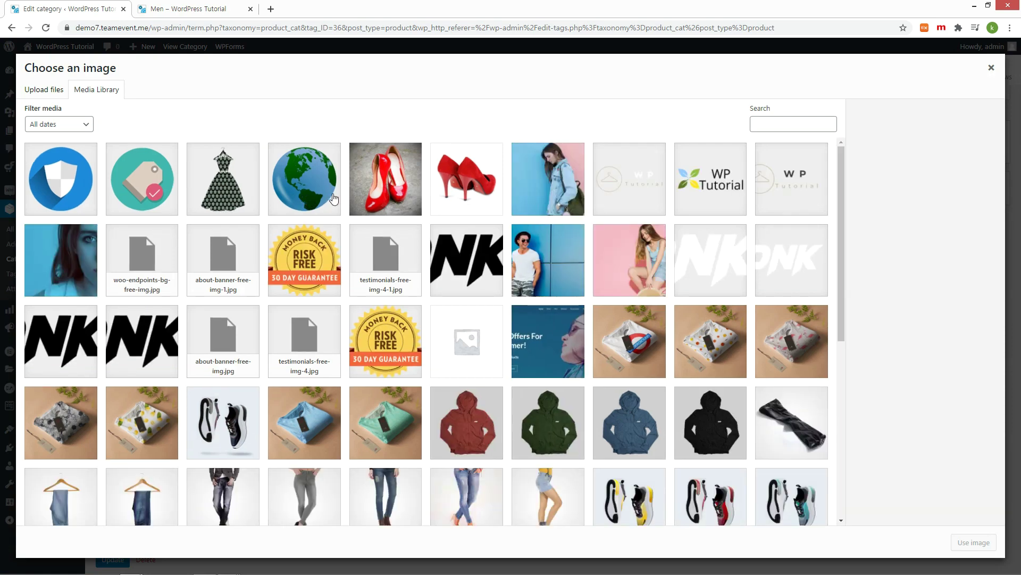
pyautogui.click(373, 196)
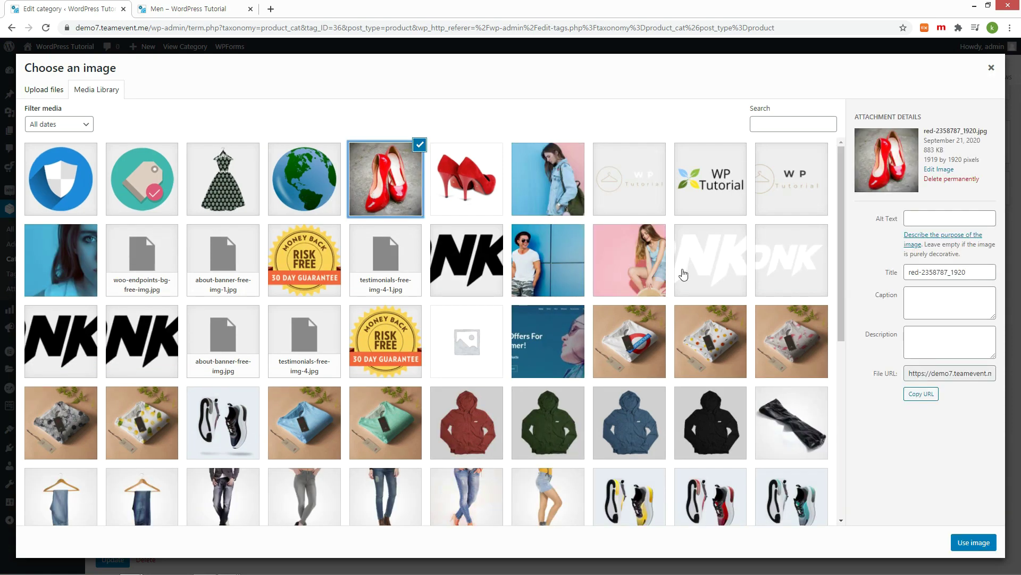
pyautogui.click(969, 546)
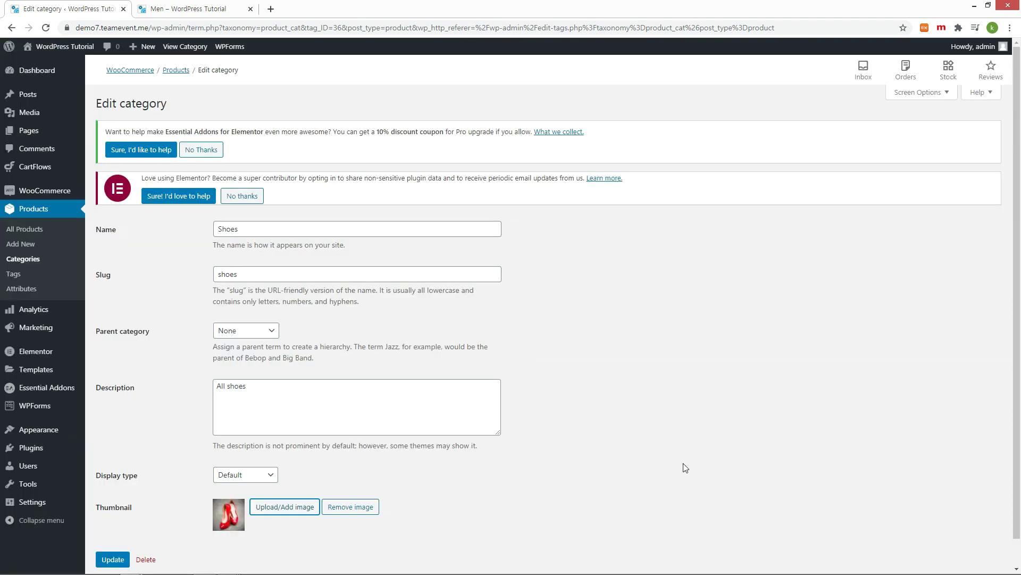
pyautogui.click(113, 560)
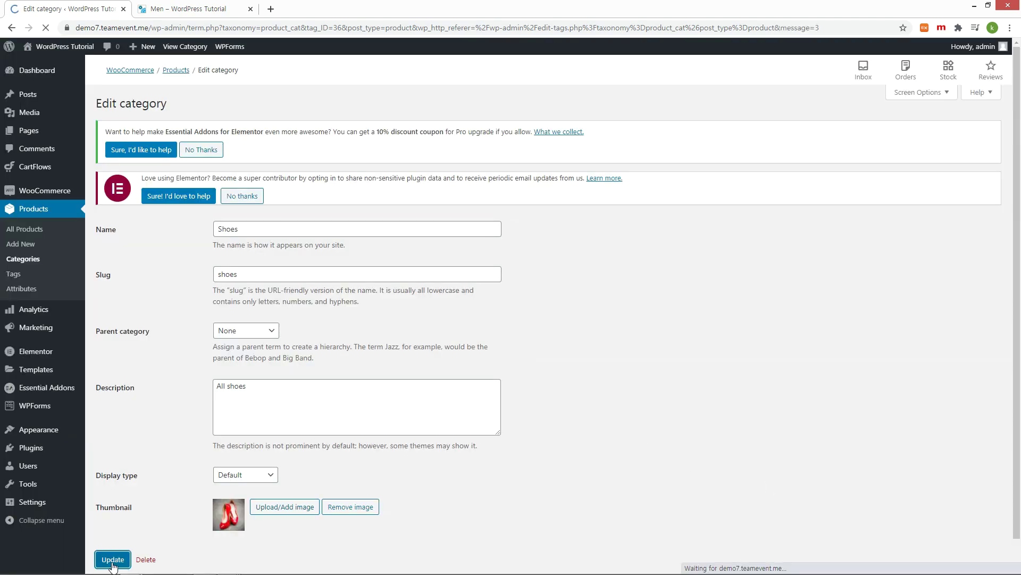
pyautogui.click(38, 230)
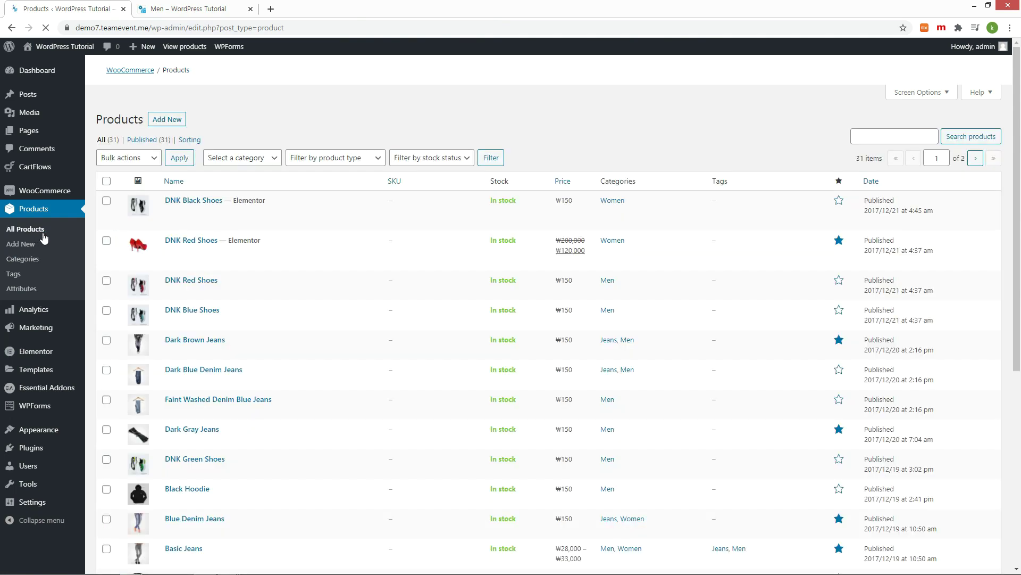
# Step: Quick-edit DNK Black Shoes to tick the Shoes category and update it
pyautogui.moveTo(188, 348)
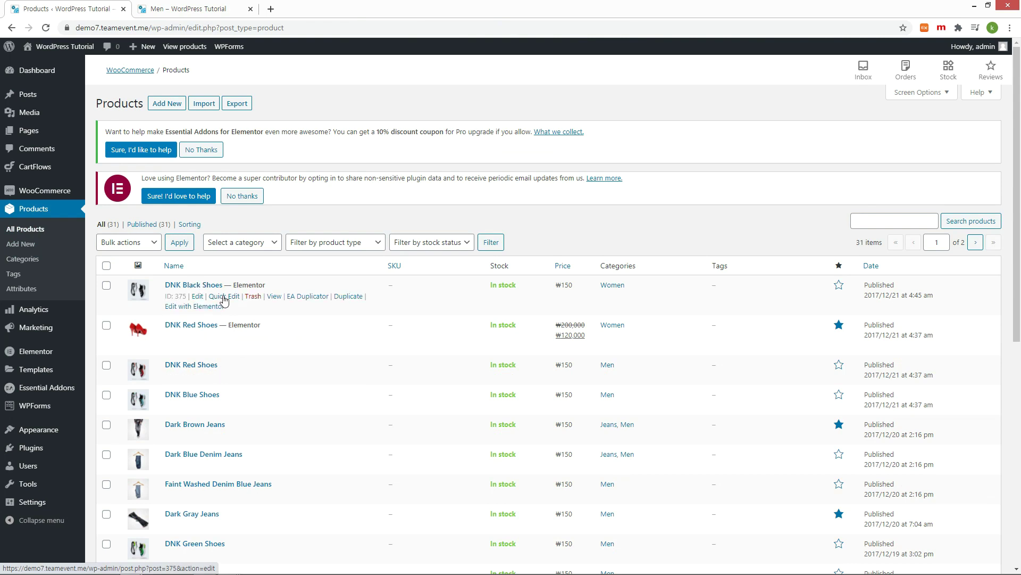
pyautogui.click(224, 296)
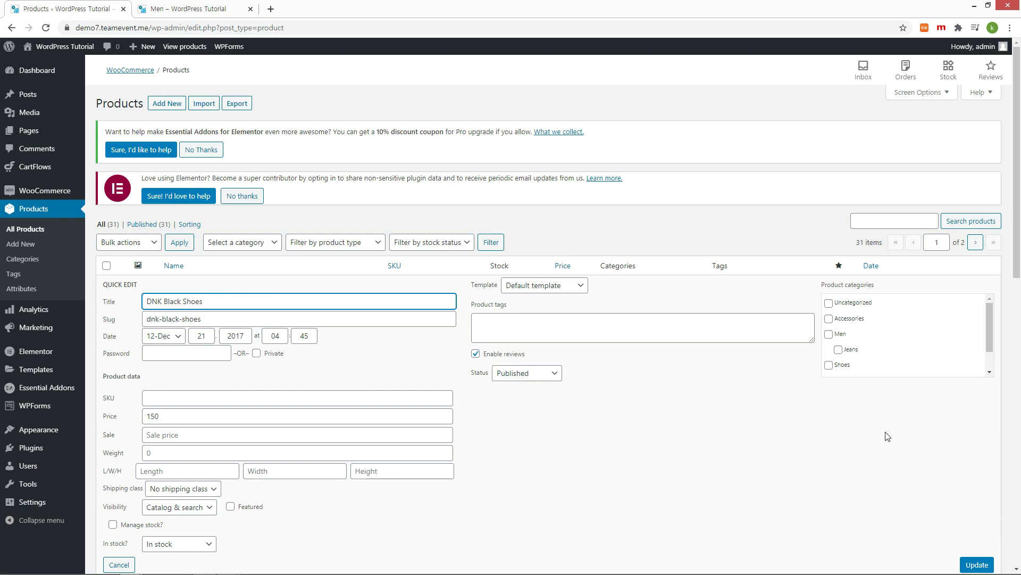
pyautogui.click(830, 365)
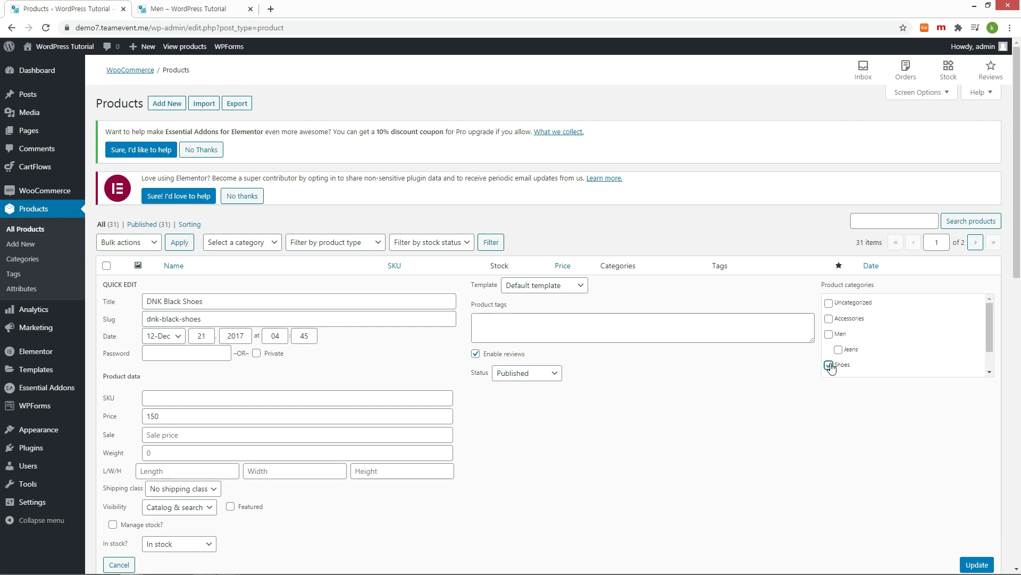
pyautogui.click(976, 564)
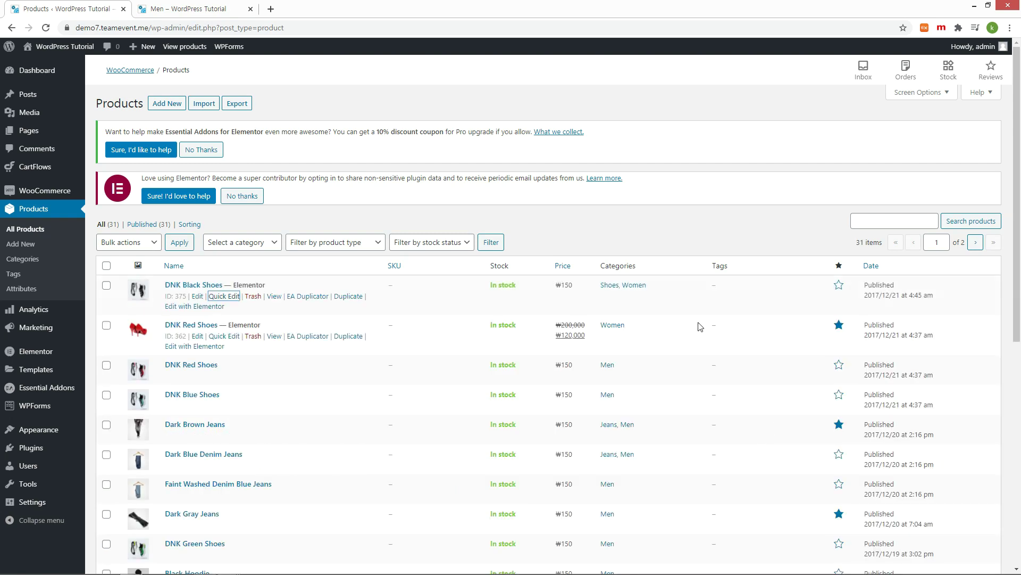
# Step: Add the Shoes category to DNK Red Shoes and save DNK Blue Shoes through Quick Edit
pyautogui.click(222, 334)
pyautogui.click(829, 405)
pyautogui.press('Return')
pyautogui.click(223, 340)
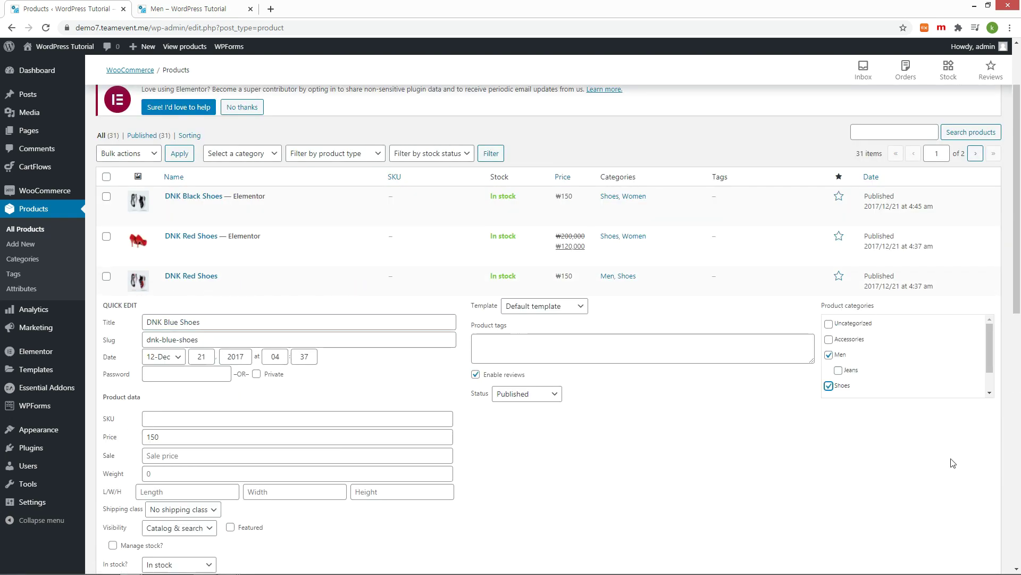
pyautogui.press('Return')
pyautogui.scroll(-4, 284, 394)
pyautogui.moveTo(38, 430)
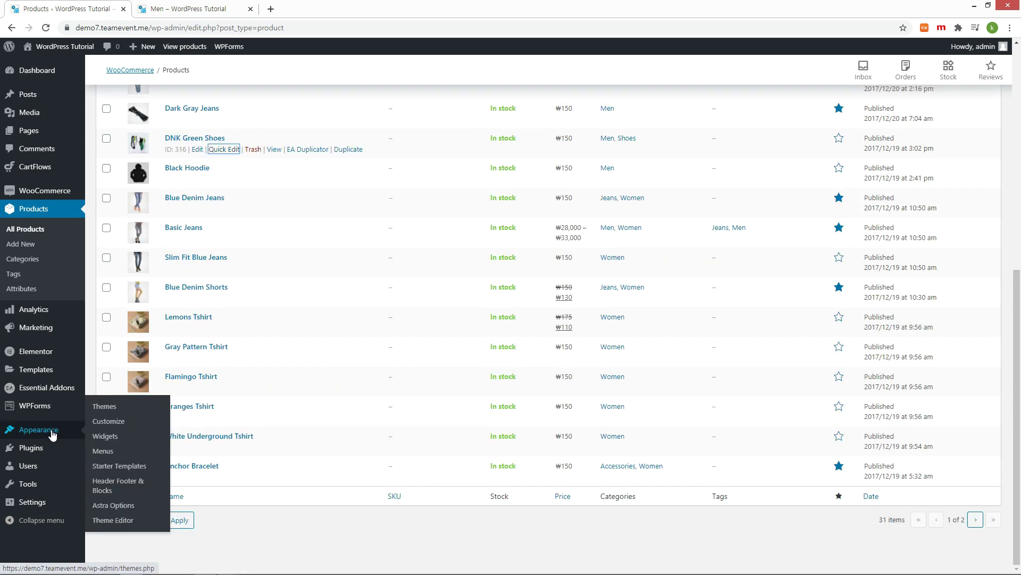
# Step: Remove the Accessories item from the Main Menu
pyautogui.click(118, 453)
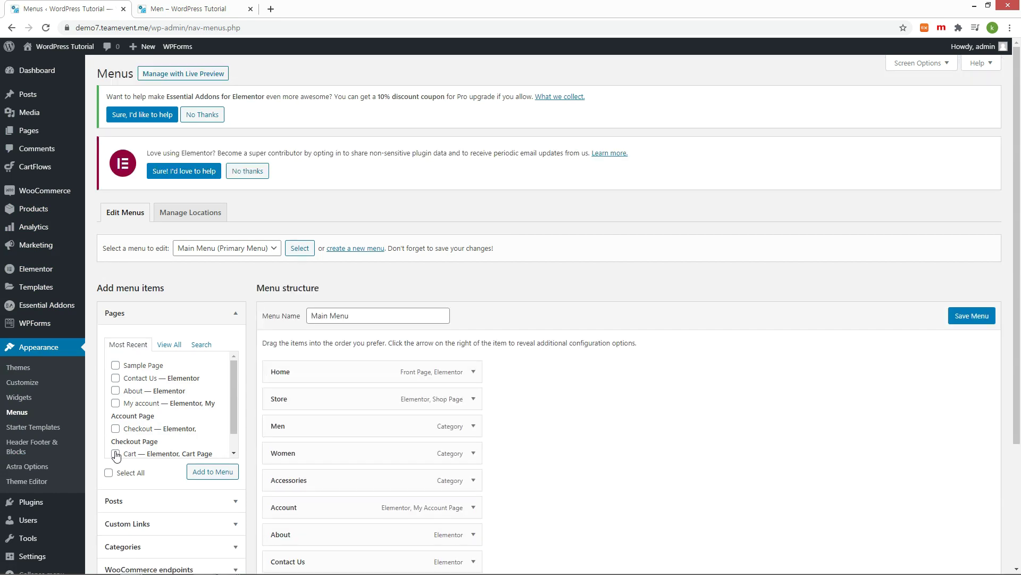
pyautogui.scroll(-2, 474, 392)
pyautogui.click(473, 392)
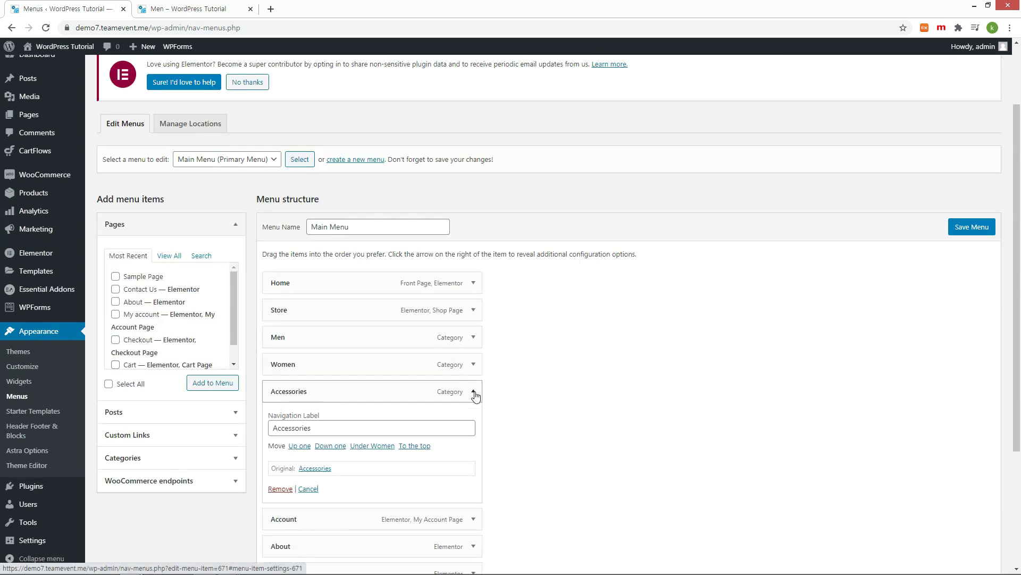
pyautogui.click(280, 488)
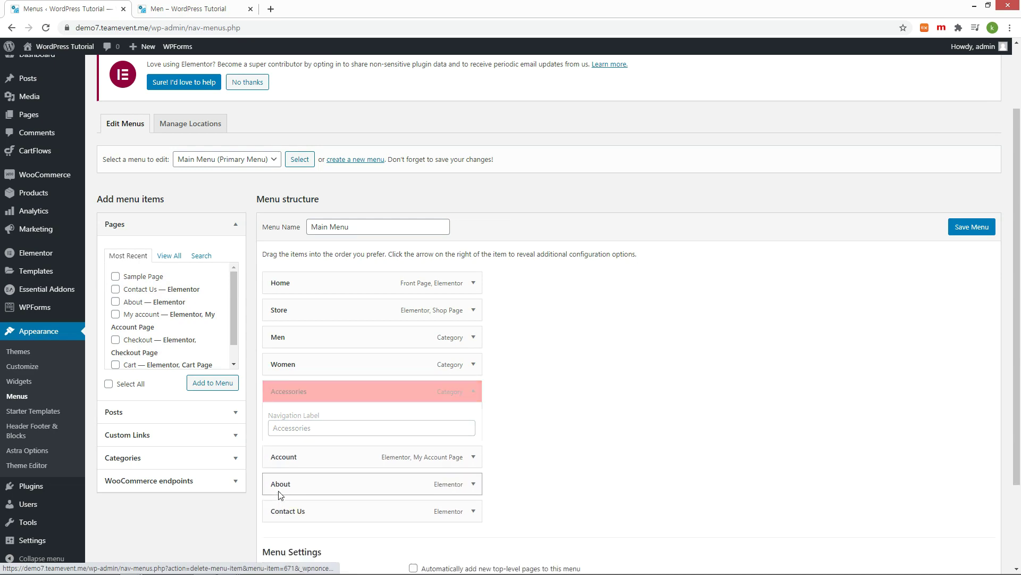
pyautogui.scroll(2, 815, 286)
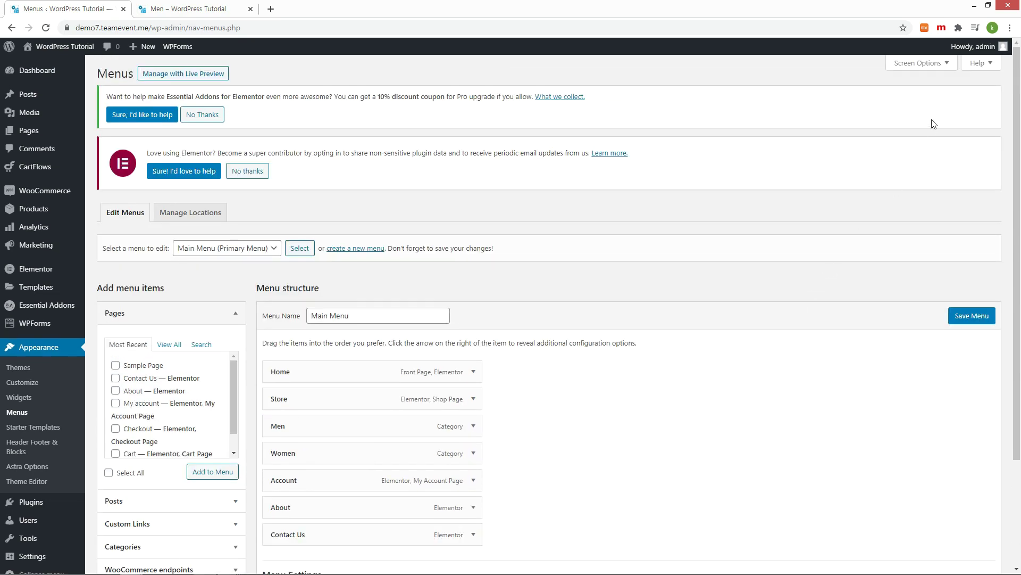
# Step: Enable Product categories, add Shoes below Women, save the menu, and reload the live site
pyautogui.click(922, 64)
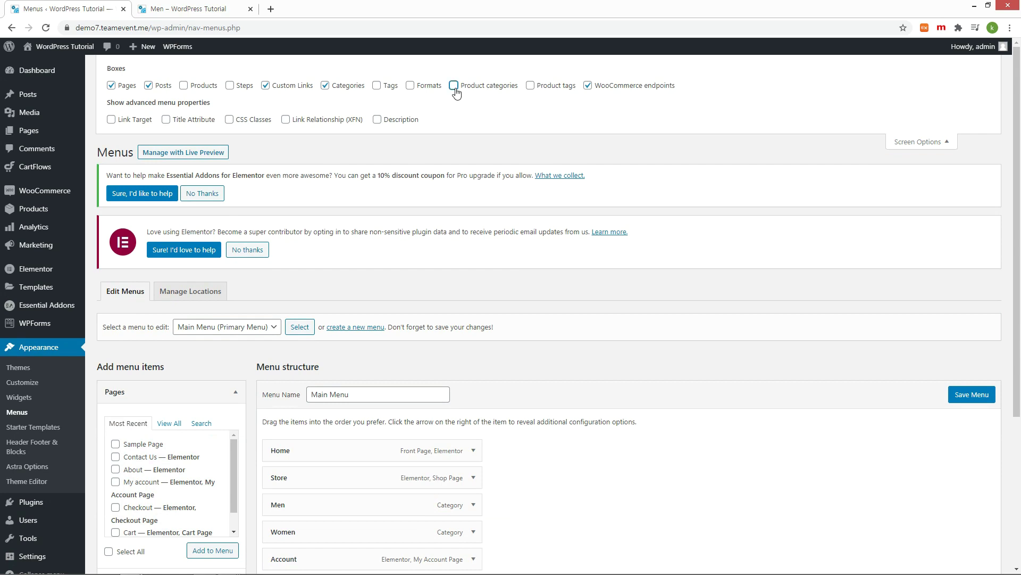
pyautogui.scroll(-3, 534, 328)
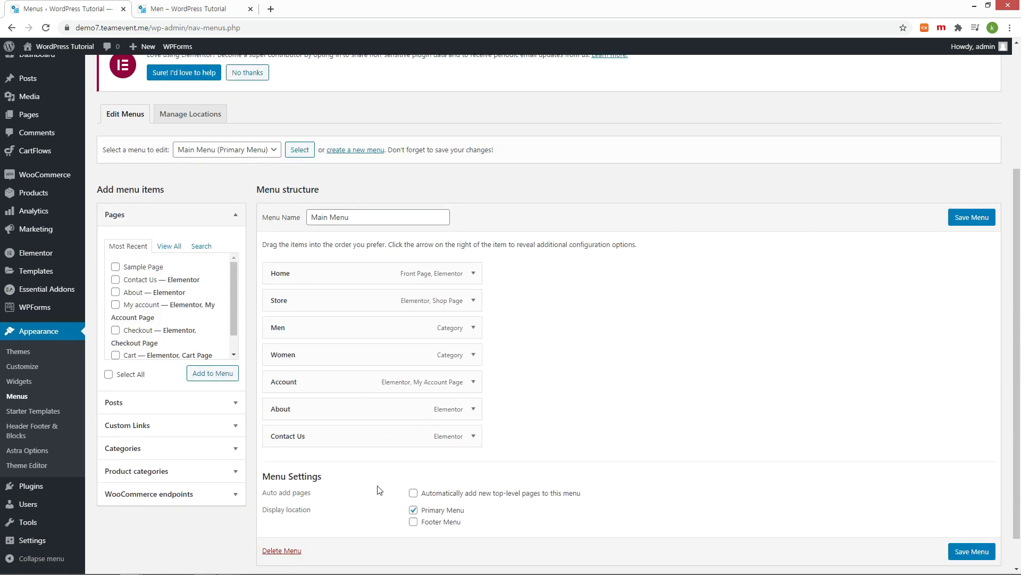
pyautogui.click(236, 472)
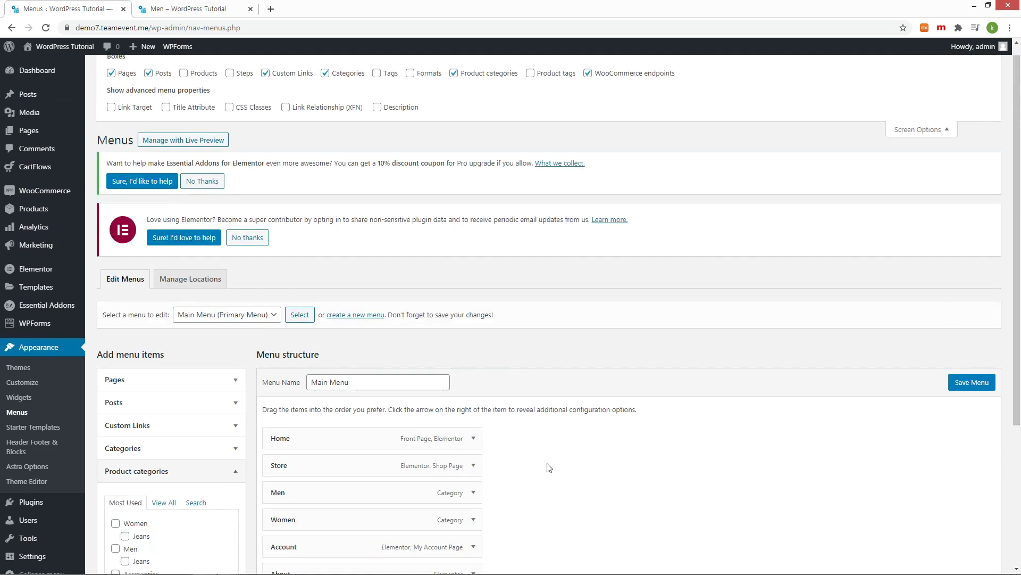
pyautogui.scroll(-3, 546, 465)
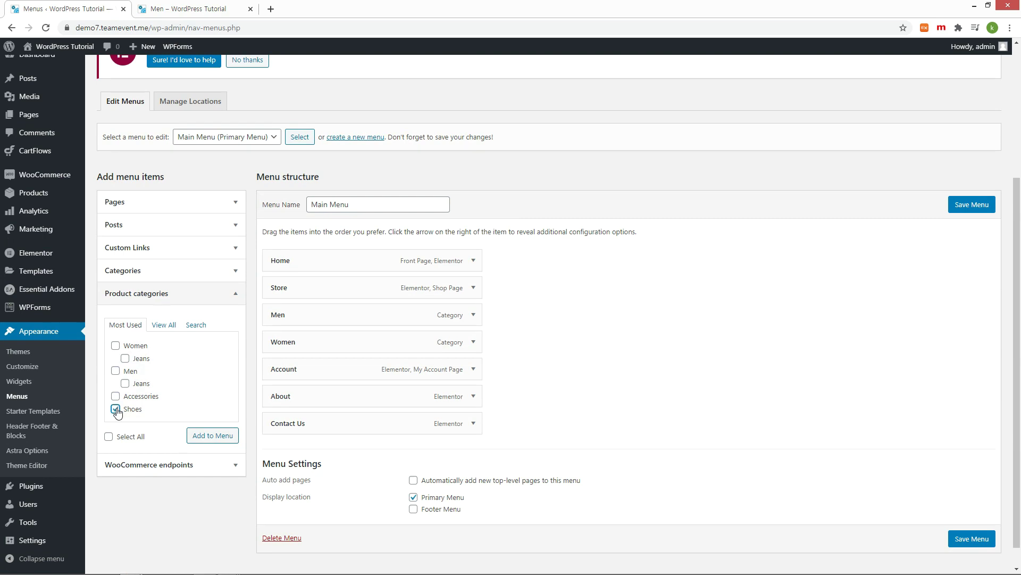
pyautogui.click(215, 437)
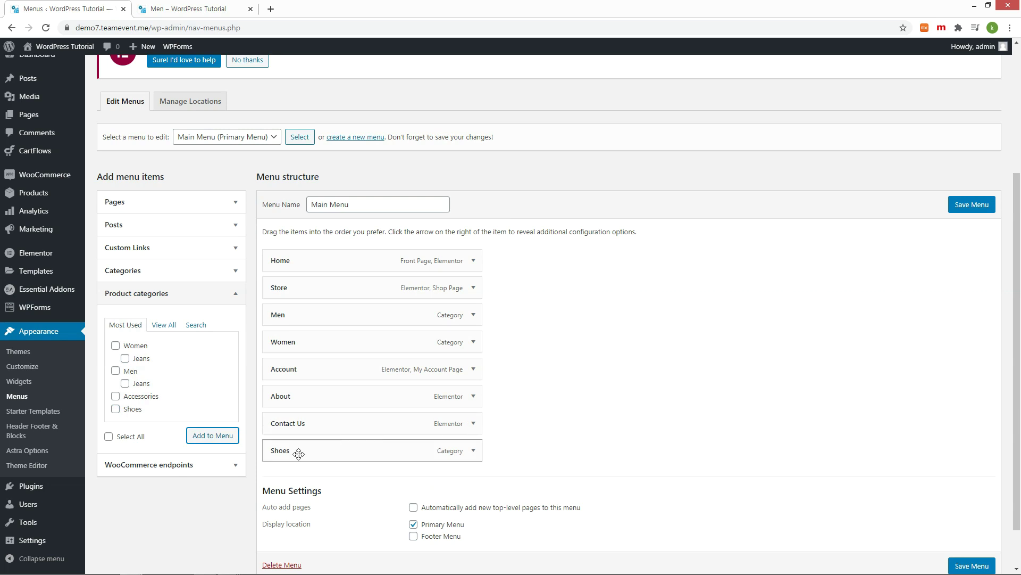
pyautogui.moveTo(298, 453); pyautogui.dragTo(293, 366)
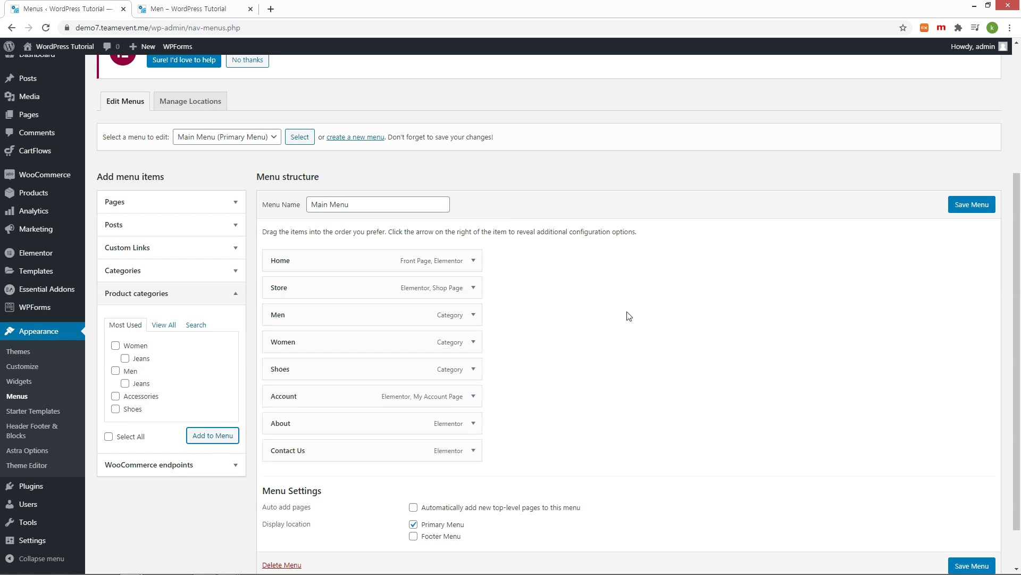
pyautogui.click(977, 206)
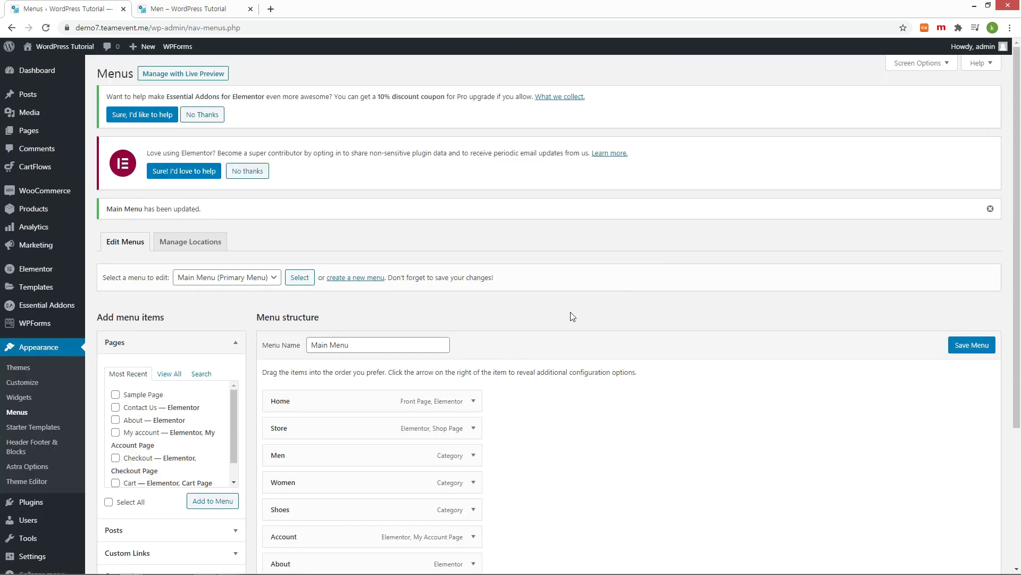
pyautogui.hotkey('ctrl', 'Tab')
pyautogui.click(468, 80)
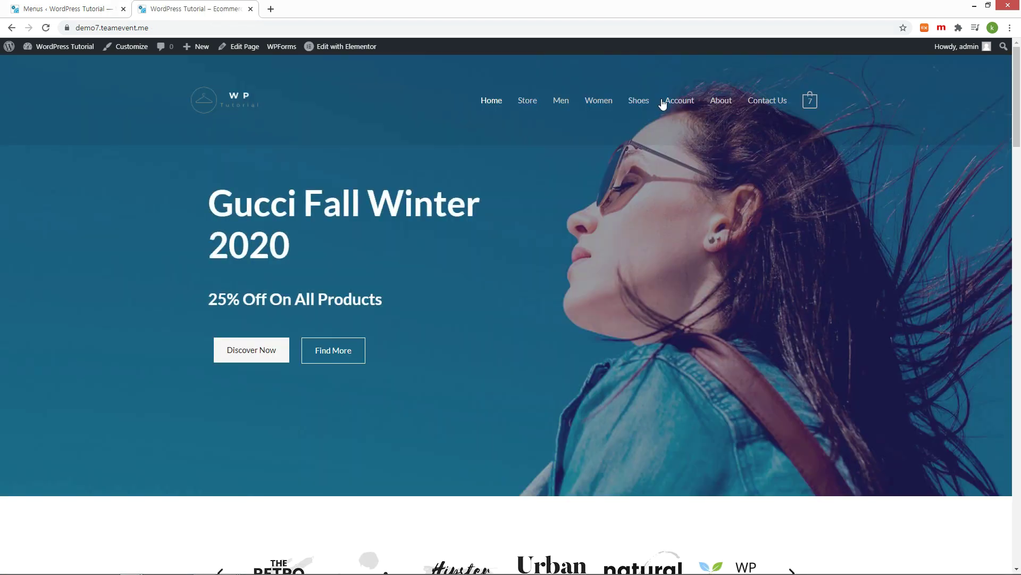
# Step: Review the storefront Shoes page, highlighting the DNK Black Shoes title, then return to the admin tab
pyautogui.click(636, 107)
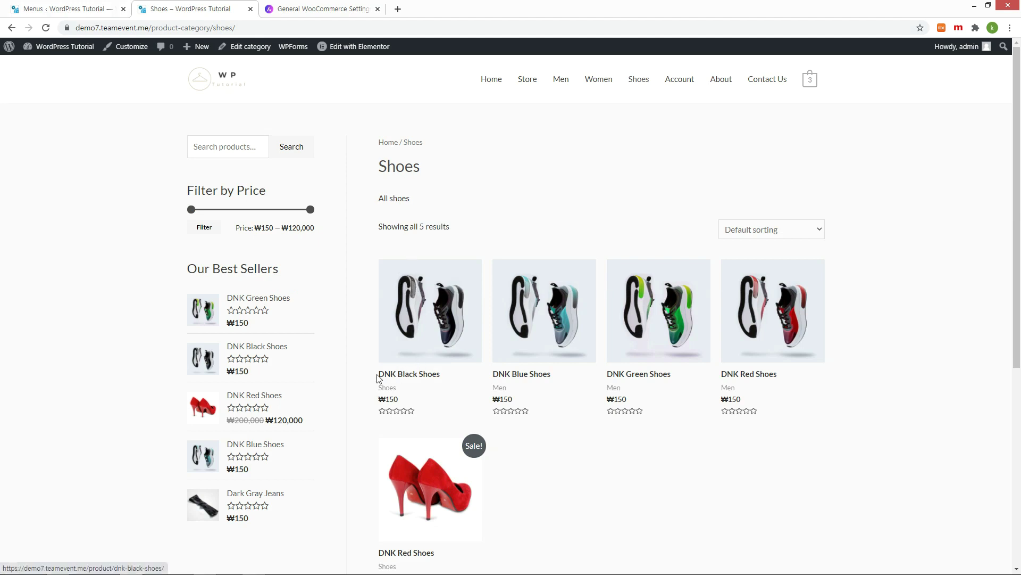
pyautogui.moveTo(367, 376); pyautogui.dragTo(470, 397)
pyautogui.click(43, 8)
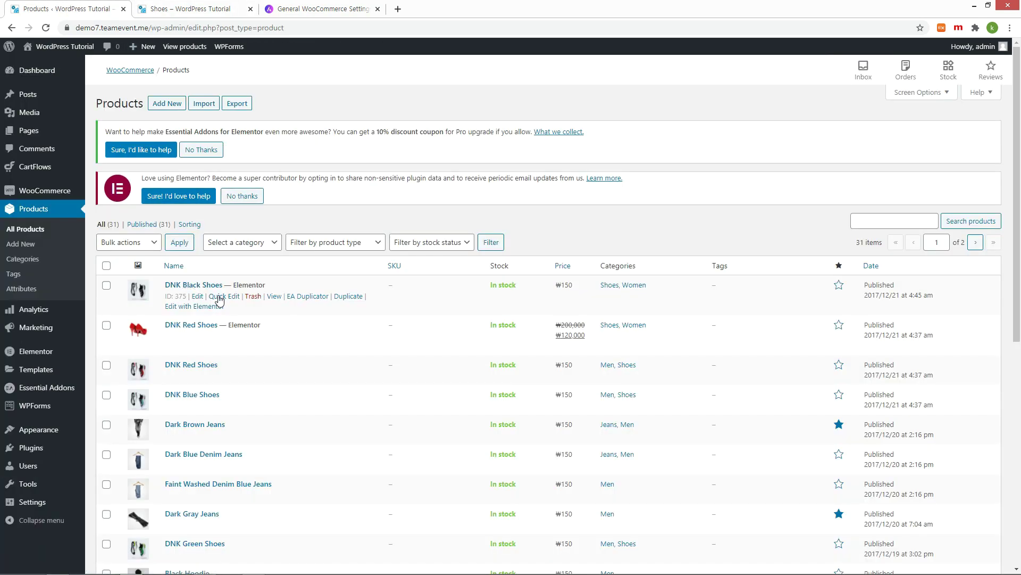
# Step: Give DNK Black Shoes a sale price of 140 through Quick Edit
pyautogui.click(220, 296)
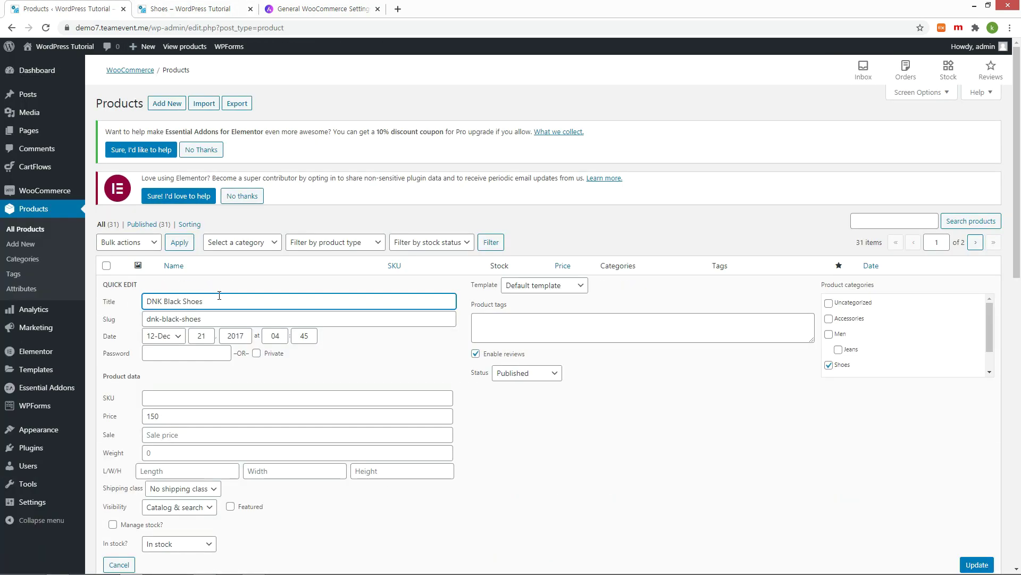
pyautogui.click(209, 437)
pyautogui.write('140')
pyautogui.click(974, 564)
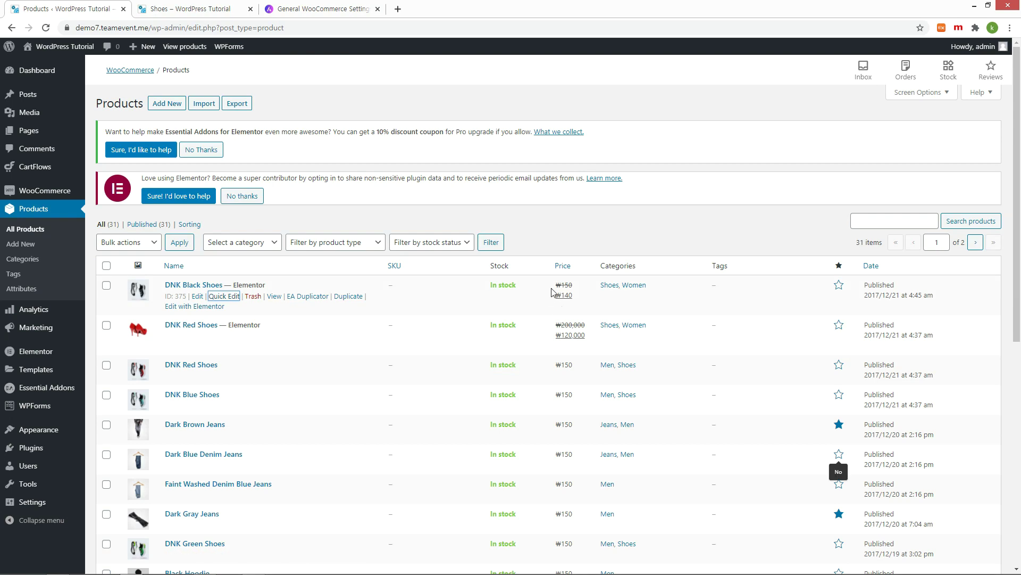
# Step: Reload the Shoes shop page to see the sale price
pyautogui.hotkey('ctrl', 'Tab')
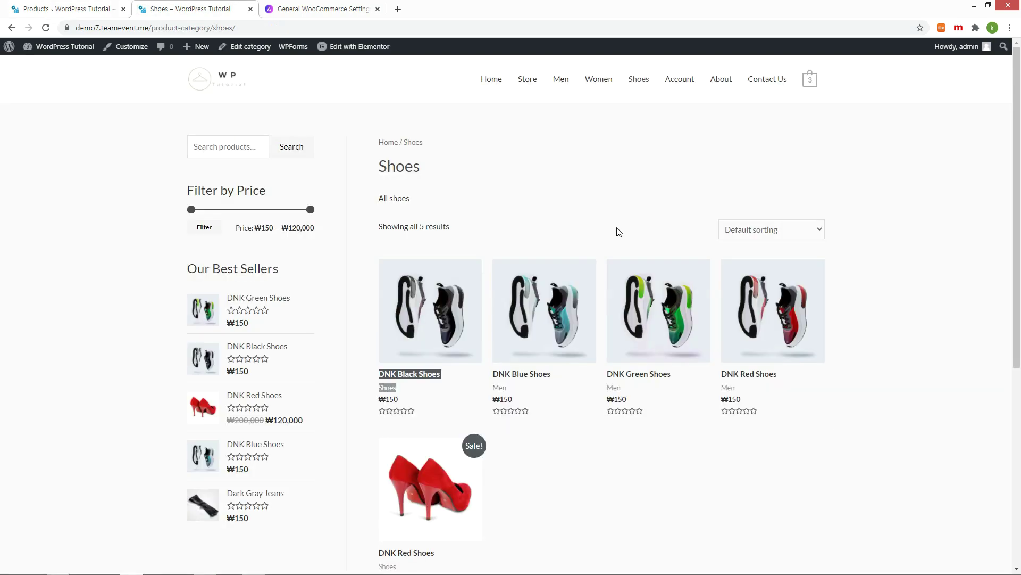
pyautogui.press('F5')
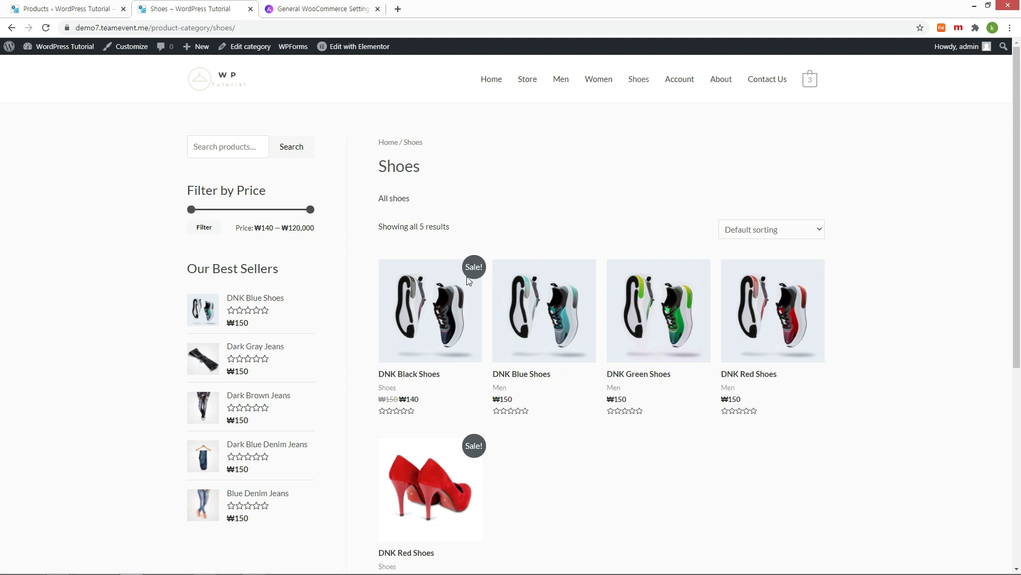
pyautogui.moveTo(809, 81)
pyautogui.click(328, 9)
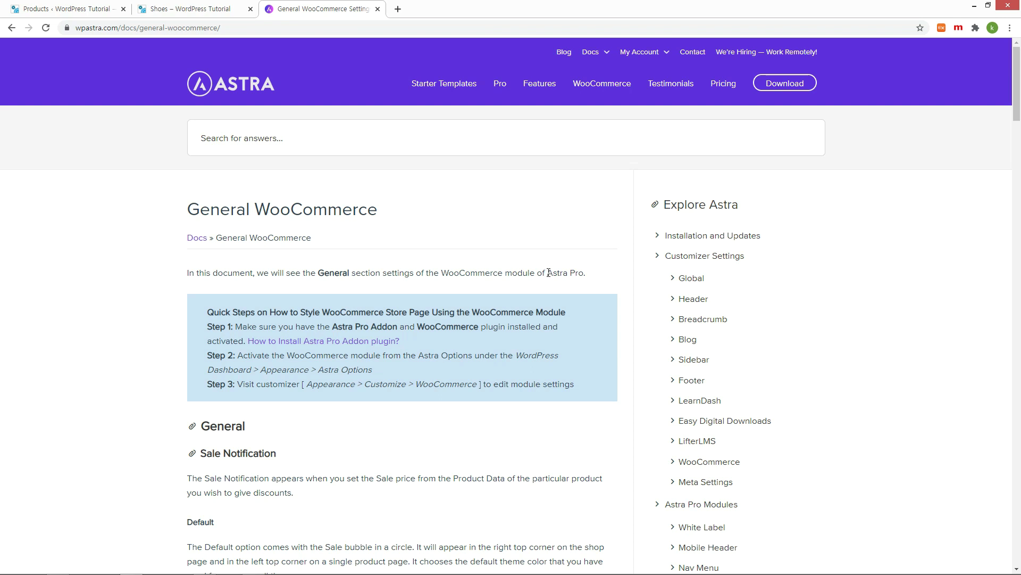
pyautogui.moveTo(549, 273); pyautogui.dragTo(586, 274)
pyautogui.click(186, 15)
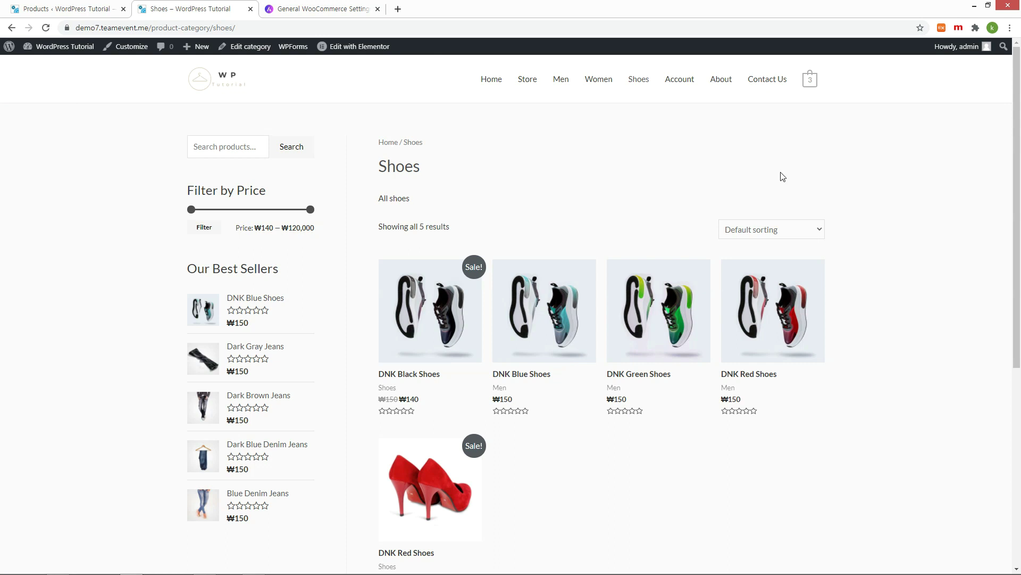
# Step: Inspect the mini-cart's View cart link in the browser developer tools
pyautogui.rightClick(810, 80)
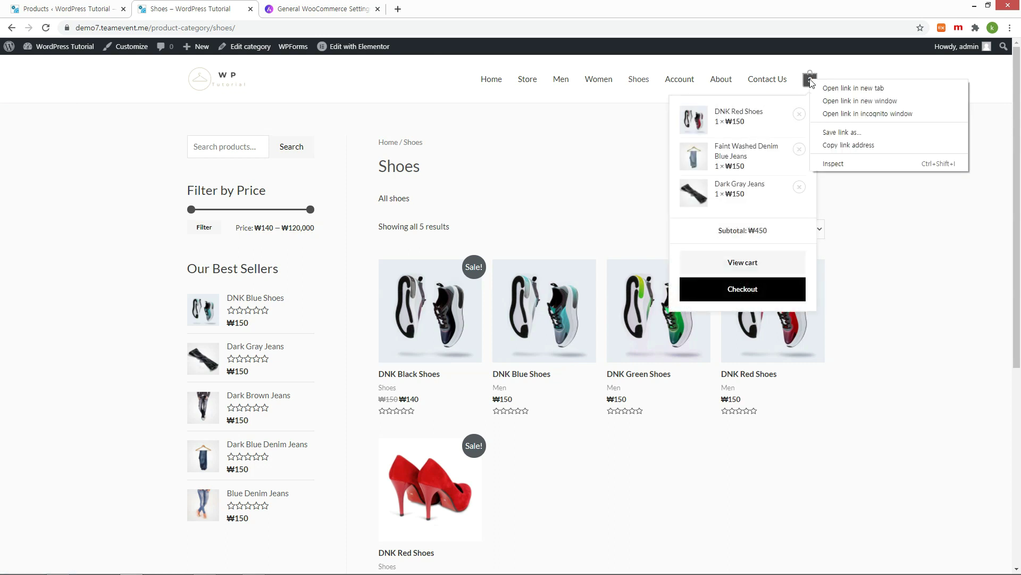
pyautogui.click(787, 149)
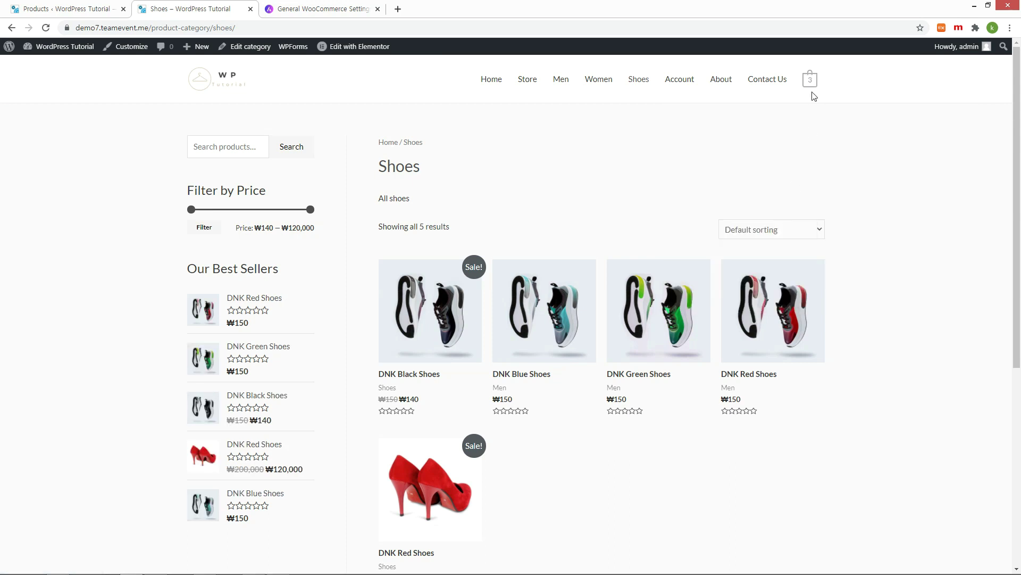
pyautogui.moveTo(809, 81)
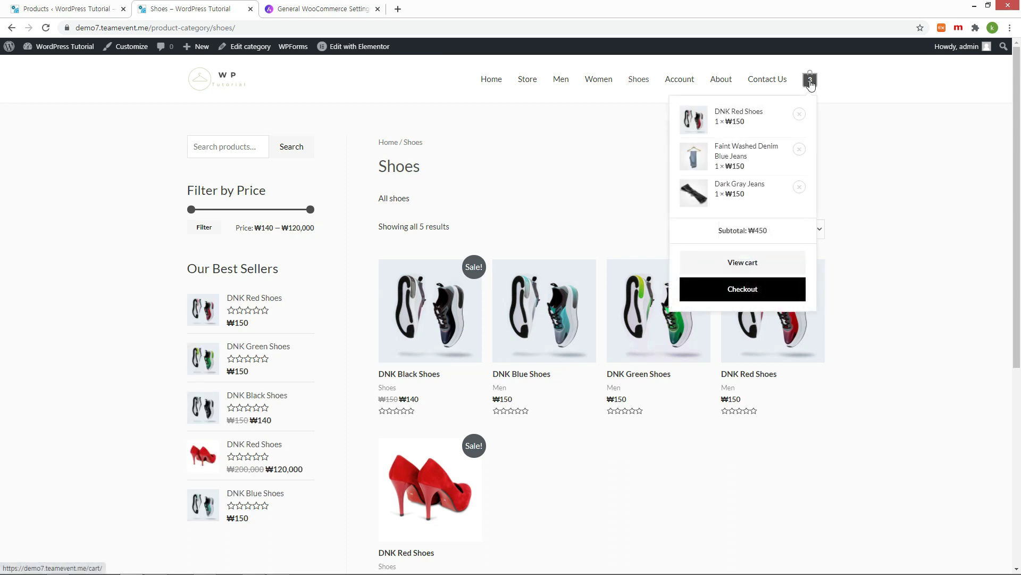
pyautogui.rightClick(751, 264)
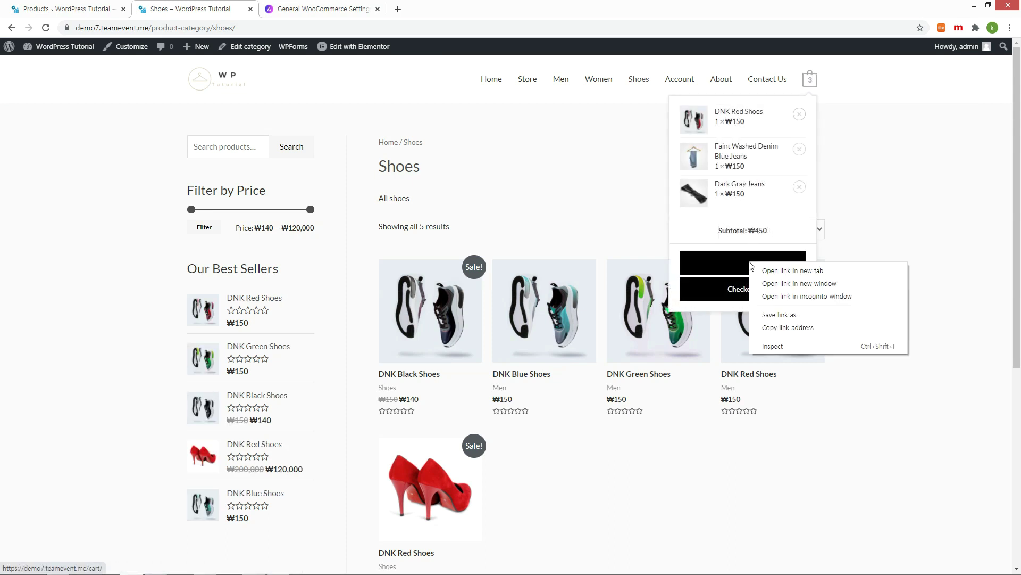
pyautogui.click(763, 346)
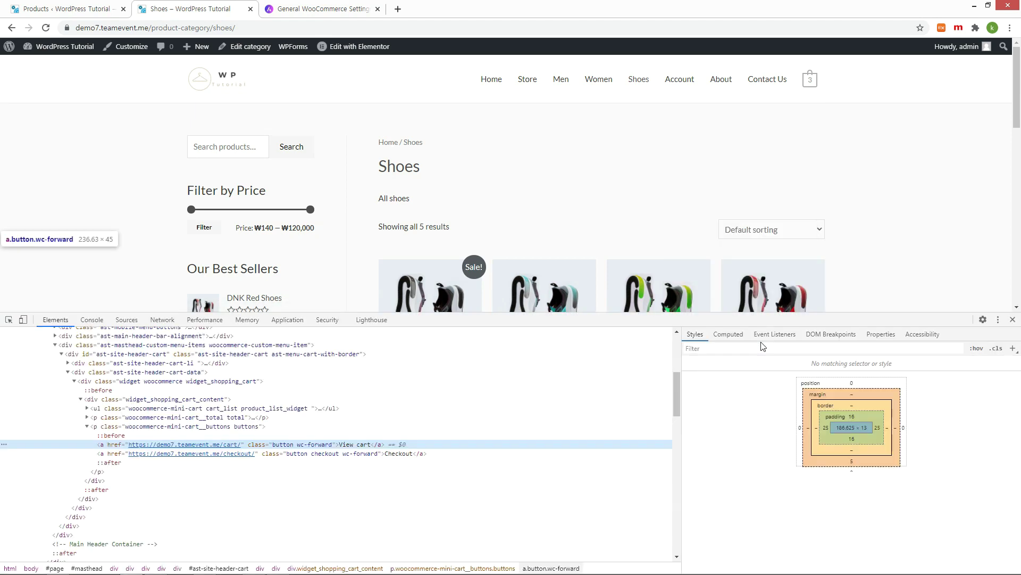
# Step: Copy the View cart :hover rule selector from the DevTools Styles pane
pyautogui.click(701, 456)
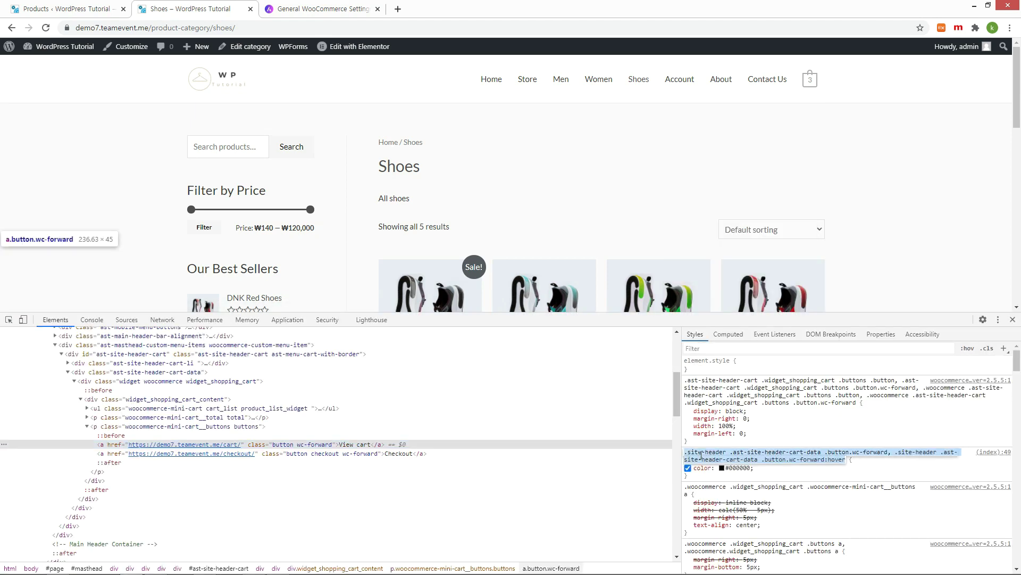
pyautogui.rightClick(701, 455)
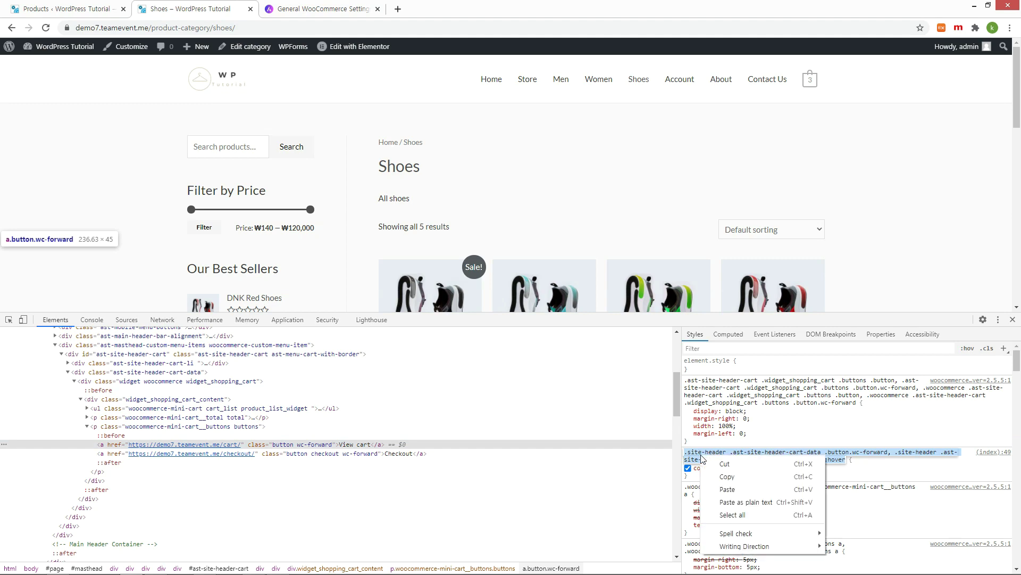
pyautogui.click(740, 475)
# Step: Open the Astra theme's style.css in Appearance > Theme Editor
pyautogui.hotkey('ctrl', '1')
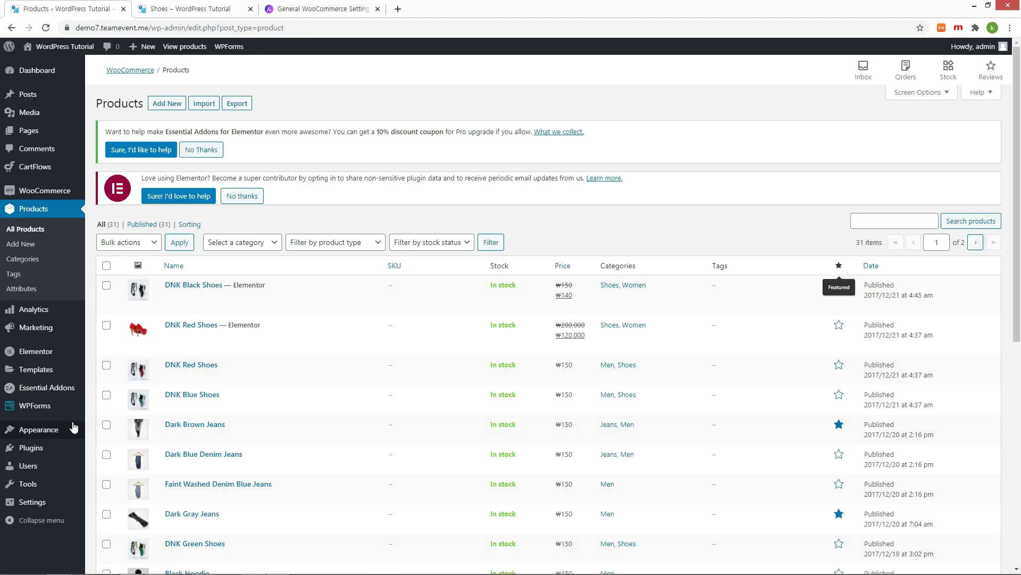
pyautogui.moveTo(38, 429)
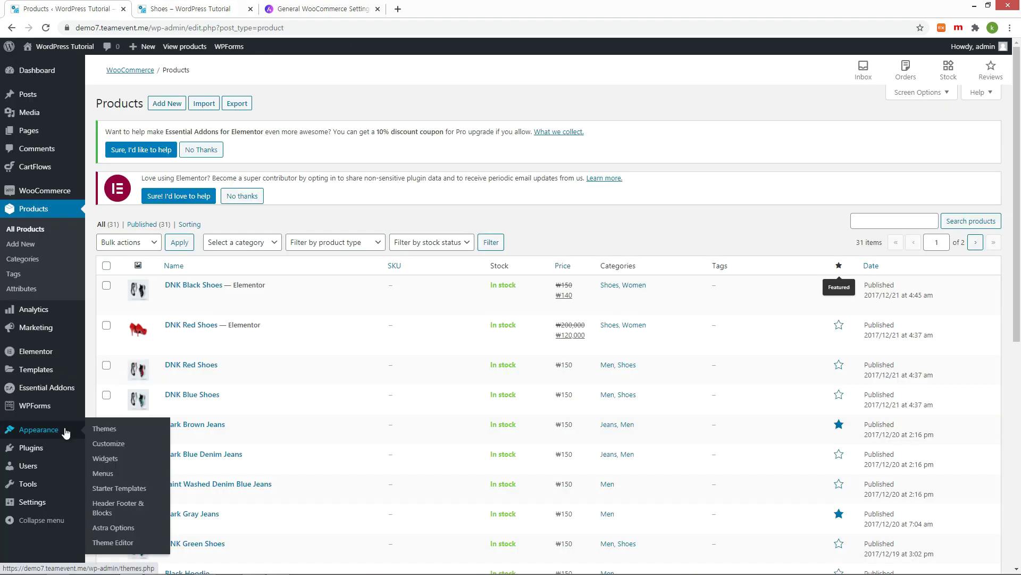
pyautogui.click(126, 542)
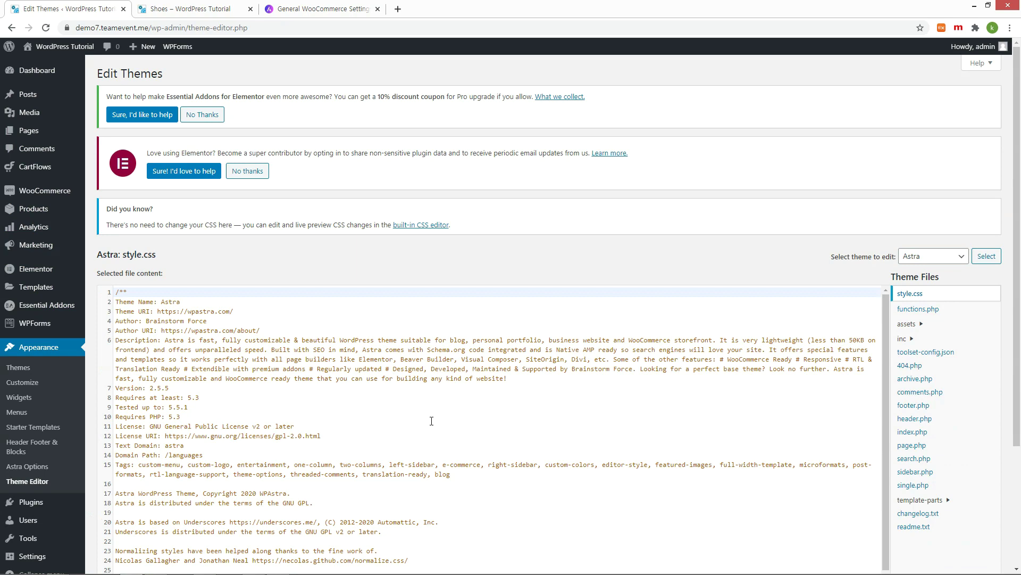
pyautogui.click(191, 9)
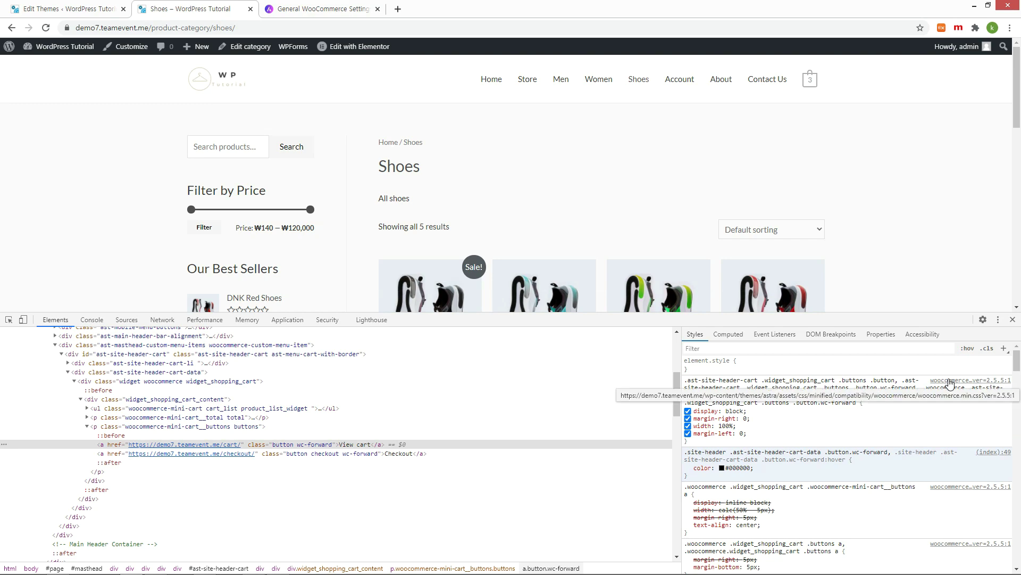
pyautogui.click(49, 10)
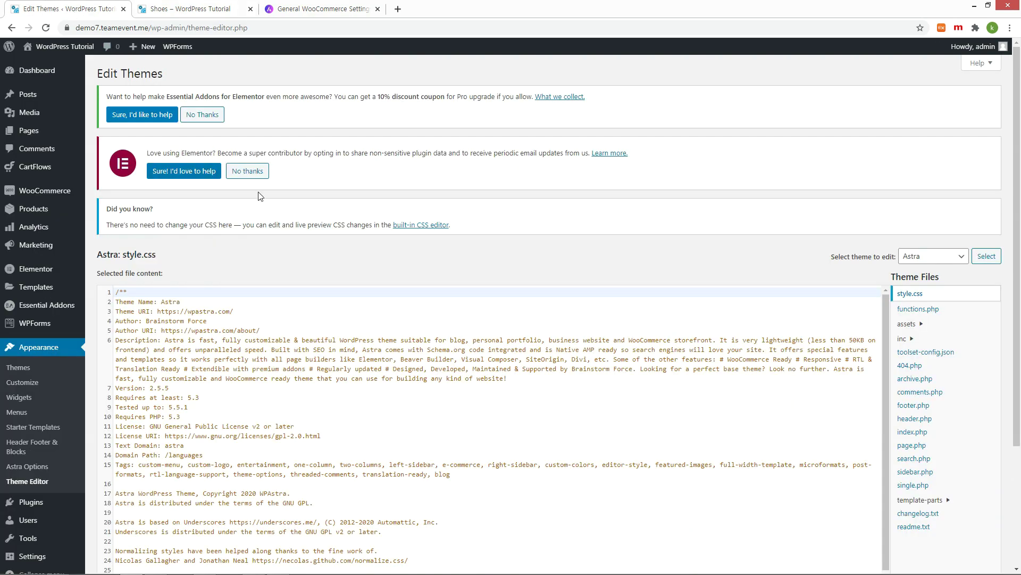
# Step: Open assets/css/minified/compatibility/woocommerce/woocommerce.min.css and scroll to its end
pyautogui.click(907, 324)
pyautogui.click(920, 339)
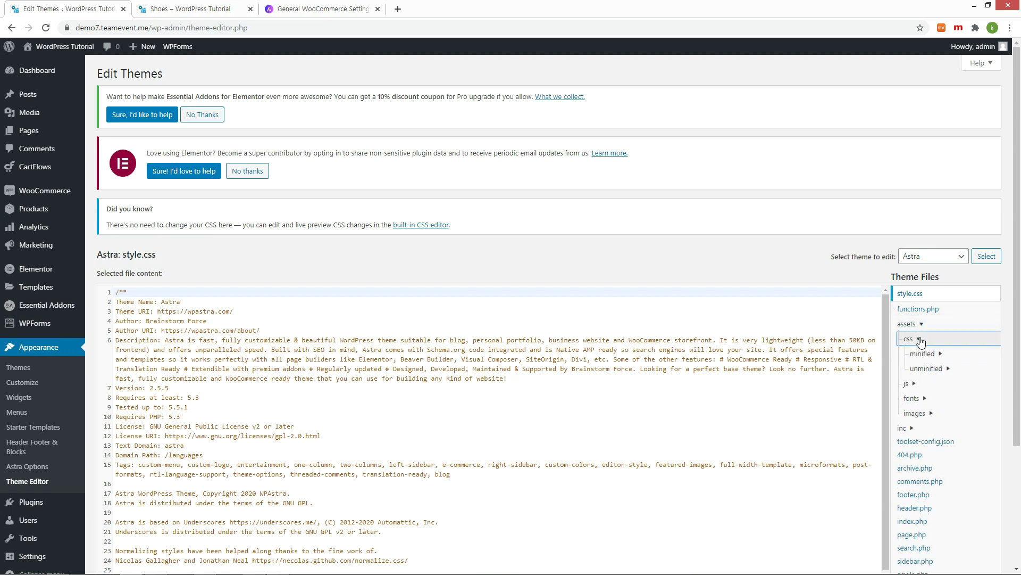
pyautogui.click(935, 355)
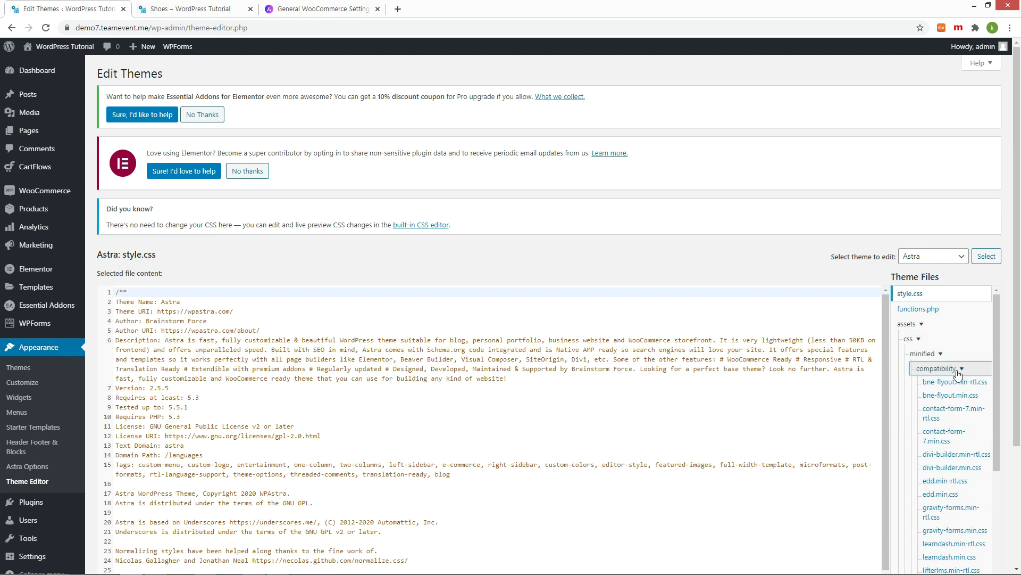
pyautogui.scroll(-2, 957, 374)
pyautogui.click(946, 511)
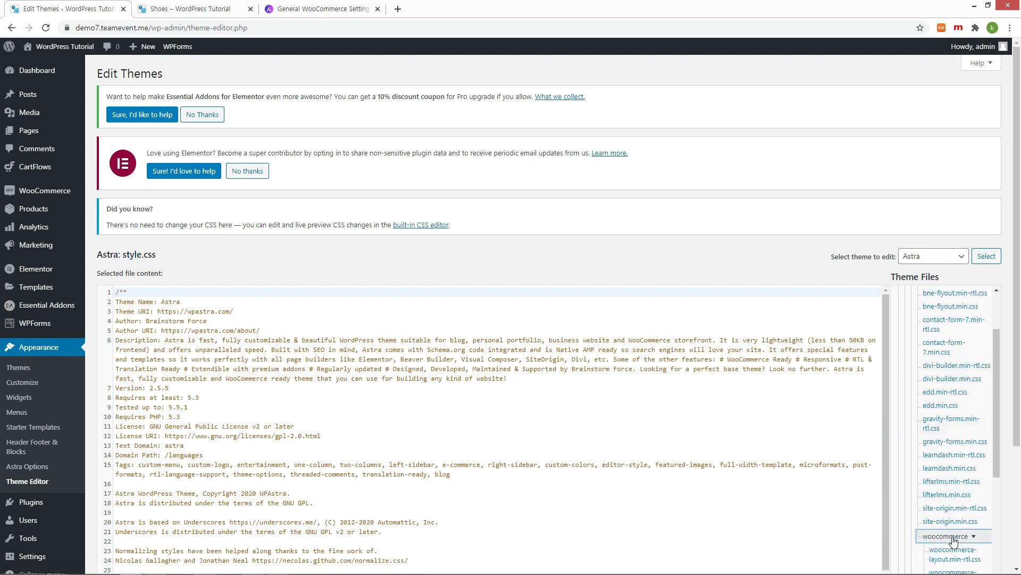
pyautogui.scroll(-3, 952, 472)
pyautogui.click(975, 501)
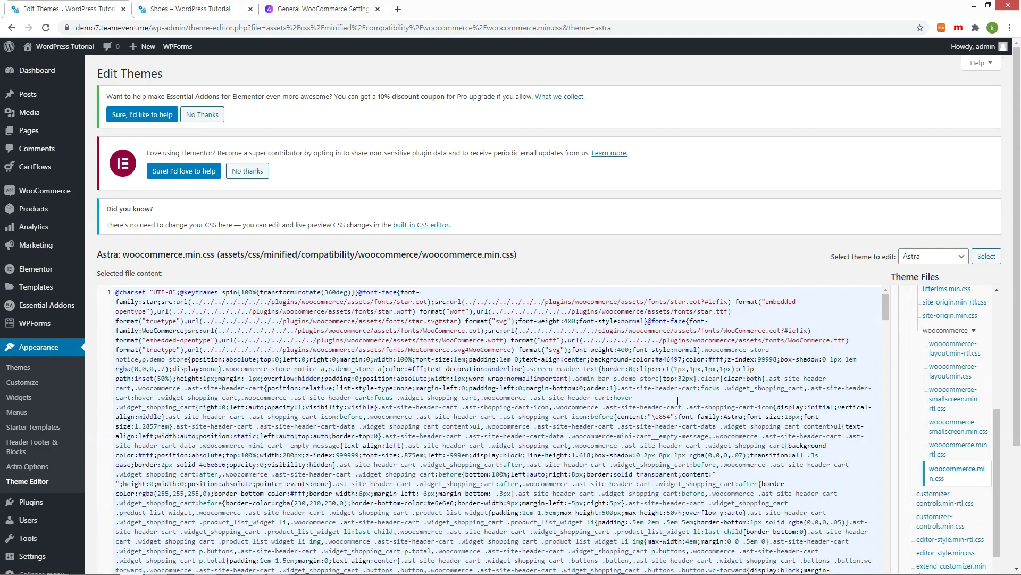
pyautogui.scroll(-20, 677, 400)
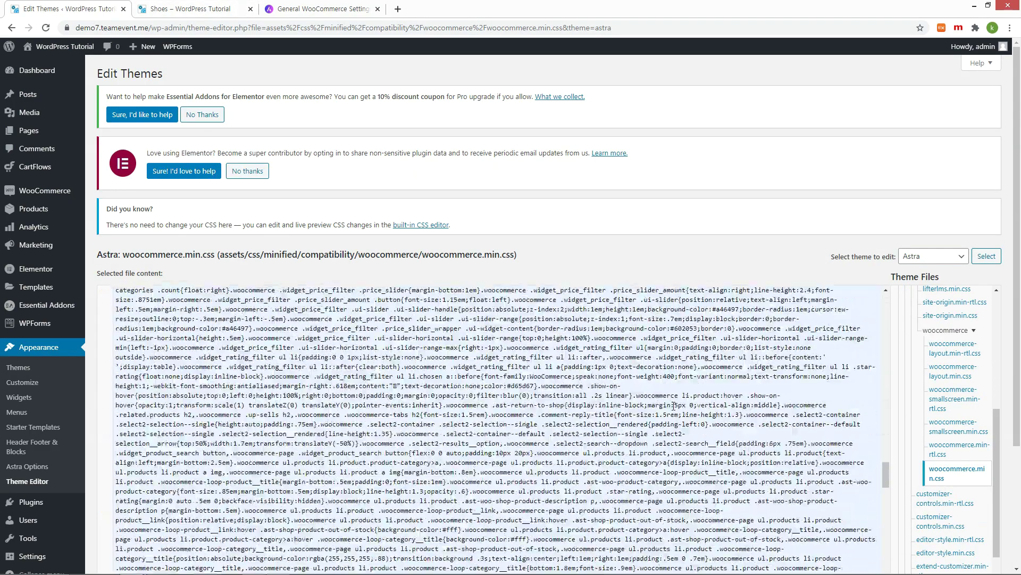
pyautogui.scroll(-10, 674, 405)
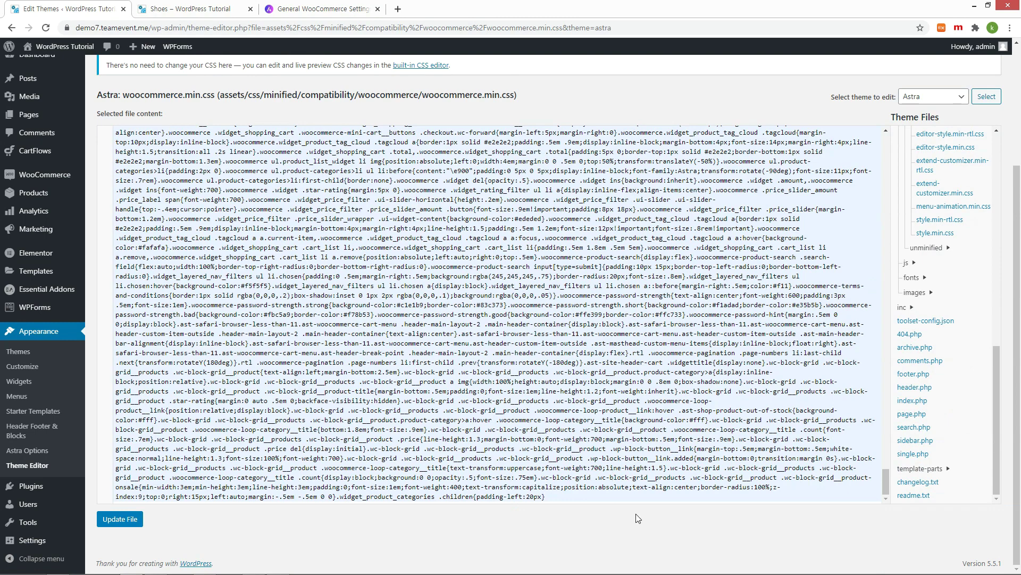
# Step: Paste the copied View cart hover selector onto new lines at the stylesheet's end, trimming its prefix
pyautogui.press('Return')
pyautogui.hotkey('ctrl', 'Tab')
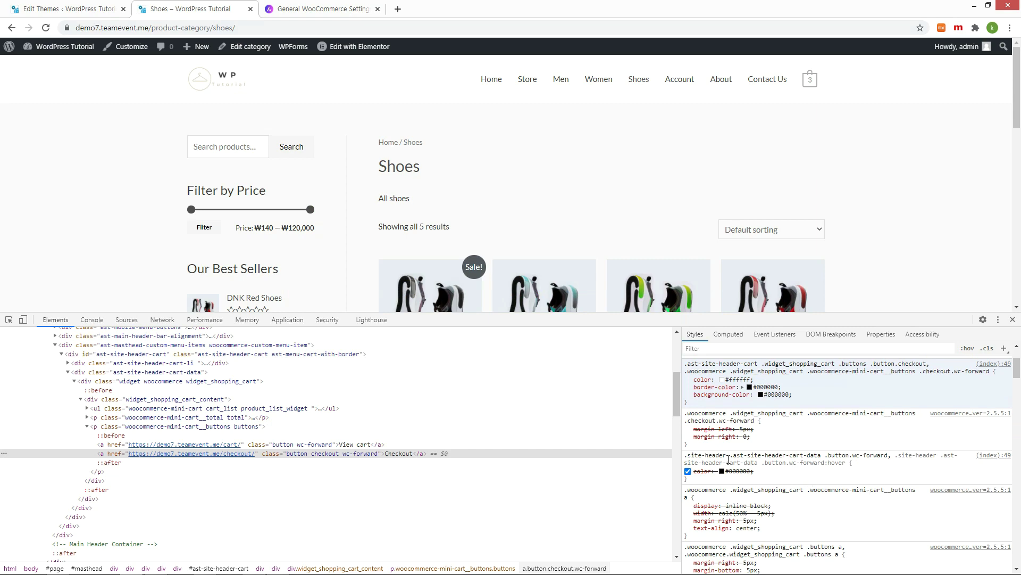
pyautogui.click(729, 458)
pyautogui.rightClick(728, 461)
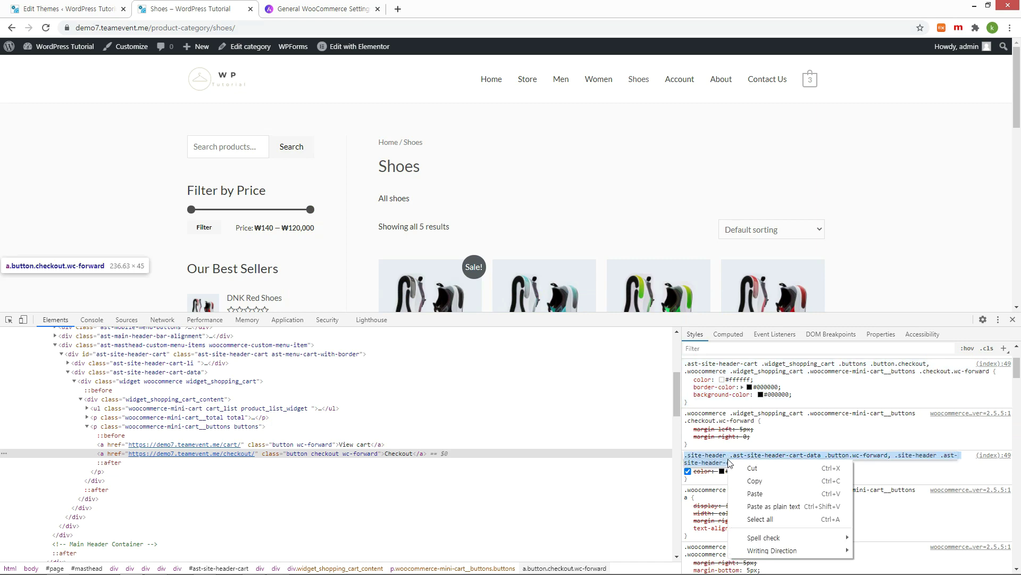
pyautogui.click(768, 479)
pyautogui.hotkey('ctrl', 'shift', 'Tab')
pyautogui.hotkey('shift', 'Home')
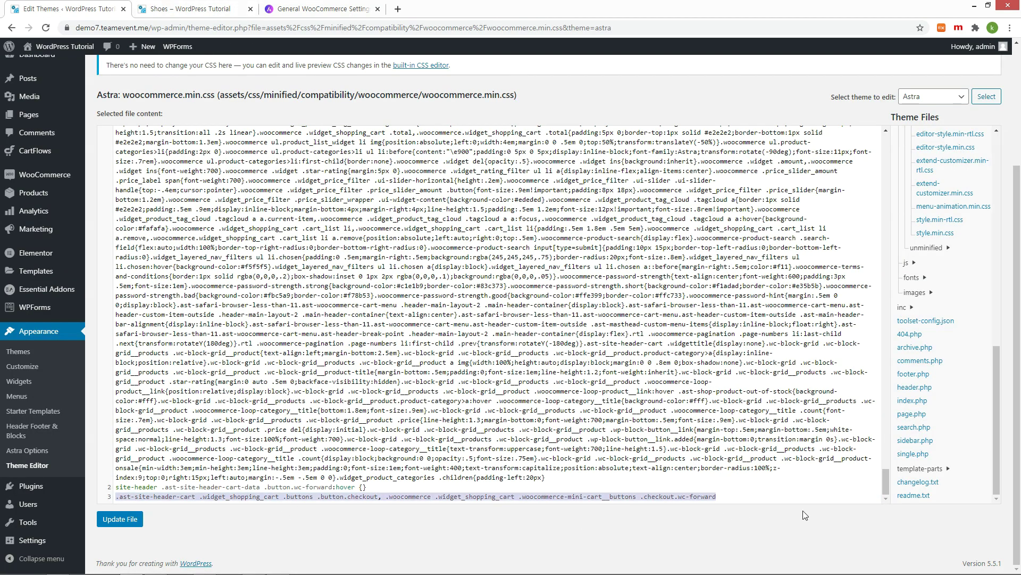
pyautogui.hotkey('ctrl', 'v')
pyautogui.moveTo(343, 497); pyautogui.dragTo(116, 497)
pyautogui.press('BackSpace')
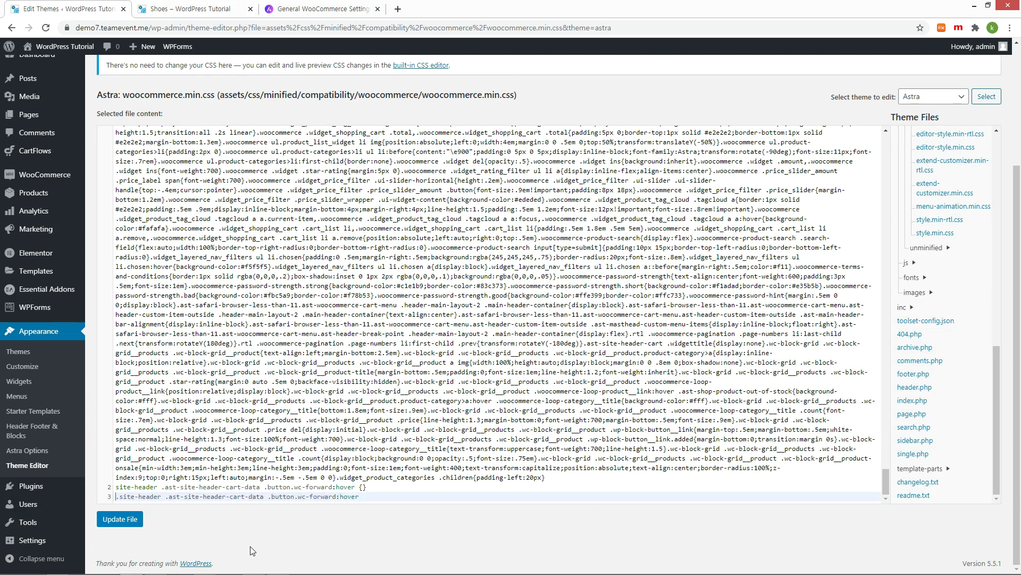
pyautogui.press('Up')
pyautogui.write('.')
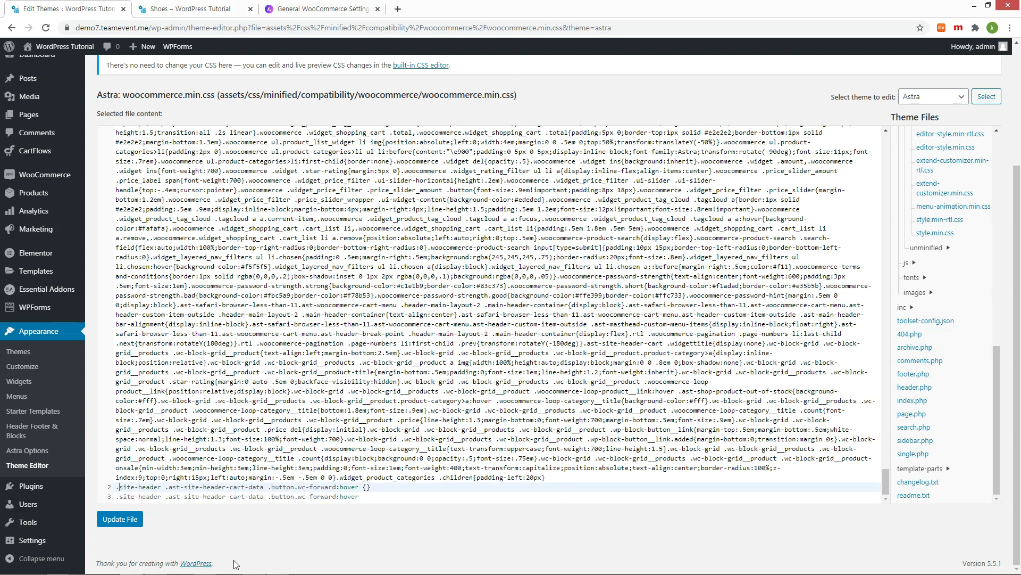
# Step: Insert the 'checkout.' class into the line 3 selector and open its rule brace
pyautogui.hotkey('ctrl', 'Tab')
pyautogui.rightClick(322, 457)
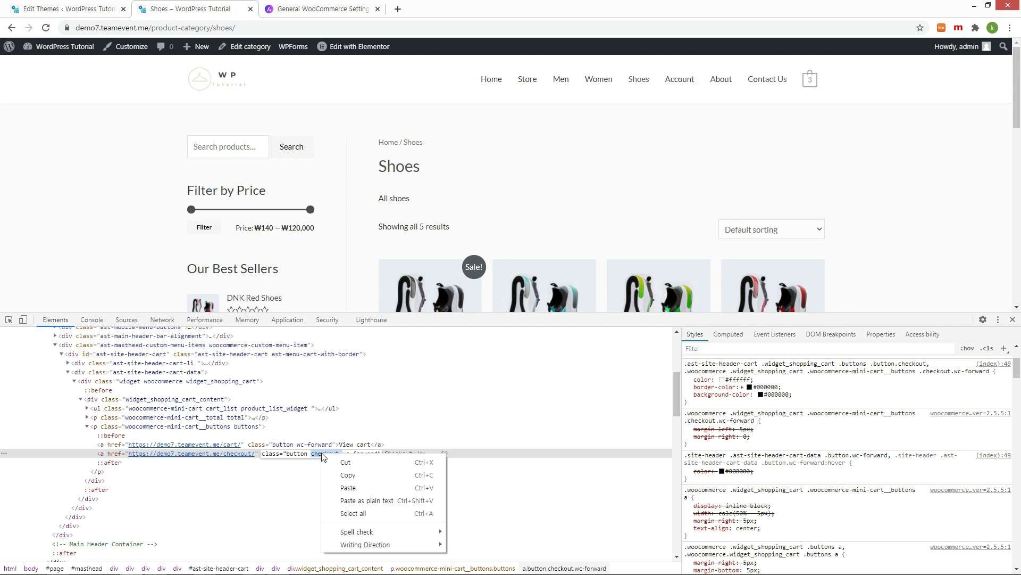
pyautogui.click(355, 473)
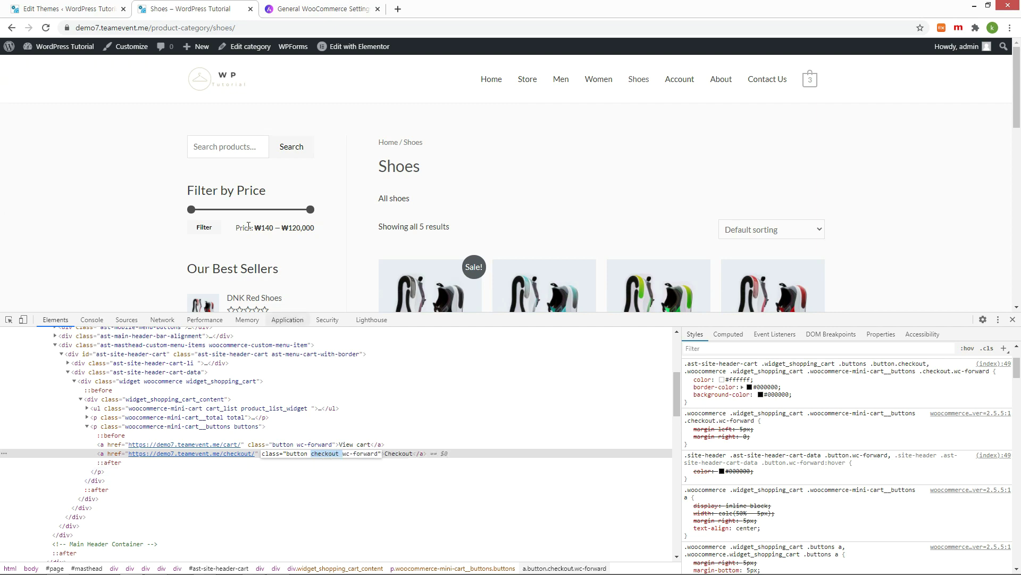
pyautogui.hotkey('ctrl', 'shift', 'Tab')
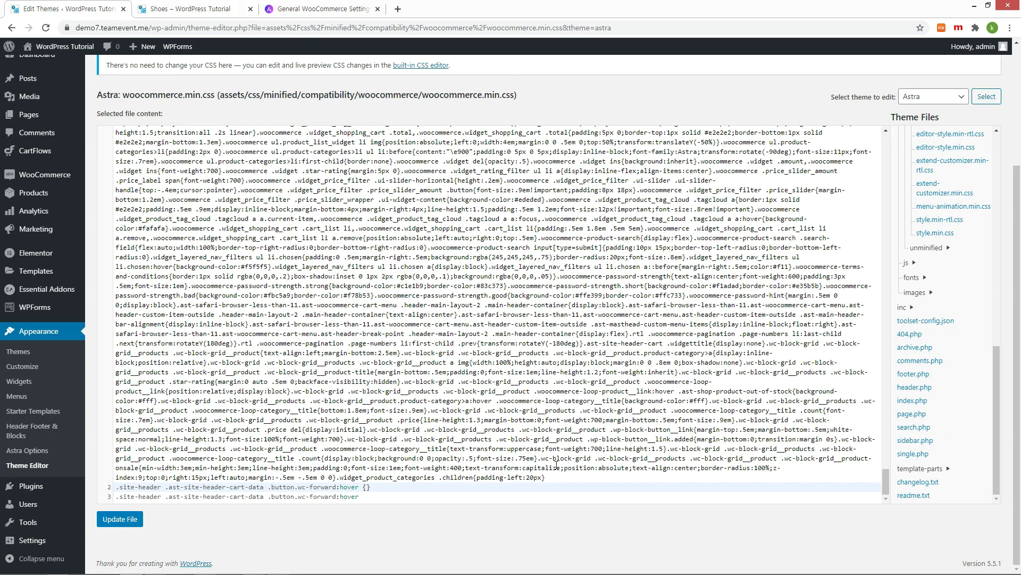
pyautogui.click(298, 498)
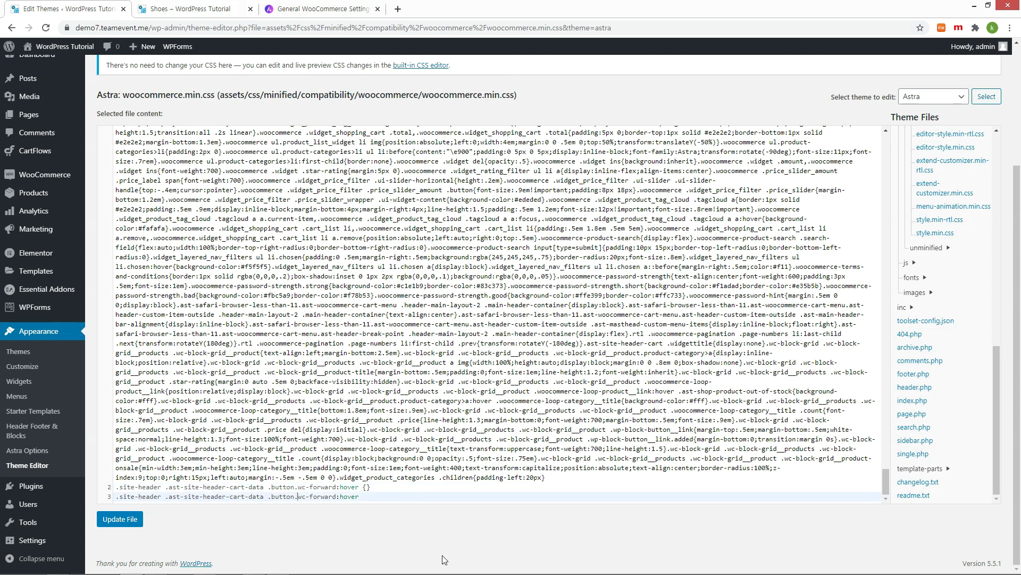
pyautogui.write('checkout')
pyautogui.press('BackSpace')
pyautogui.write('.')
pyautogui.click(421, 495)
pyautogui.write('{')
# Step: Duplicate the cart-button hover rule line onto the line below
pyautogui.tripleClick(224, 488)
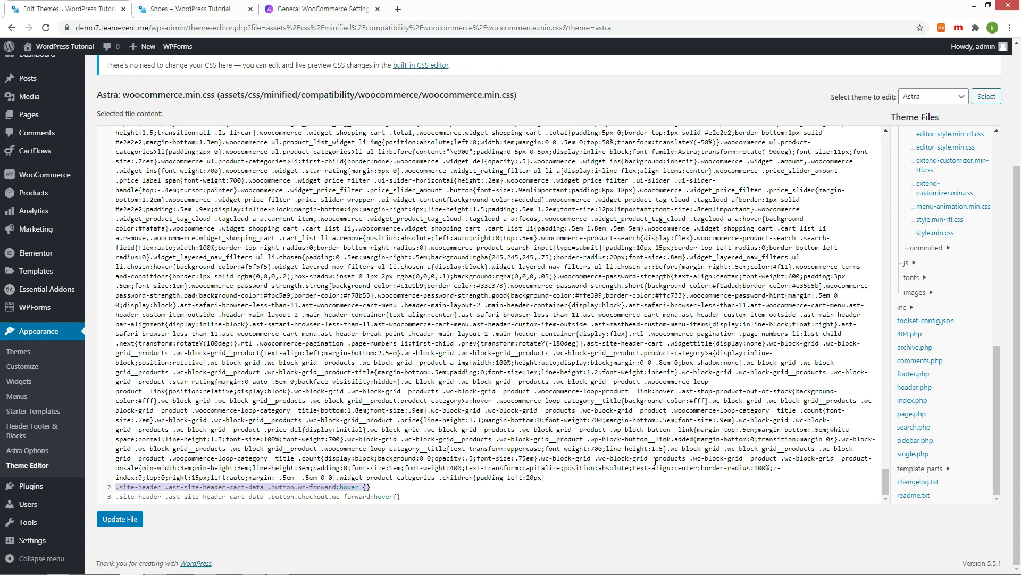
pyautogui.press('Right')
pyautogui.hotkey('shift', 'End')
pyautogui.press('Delete')
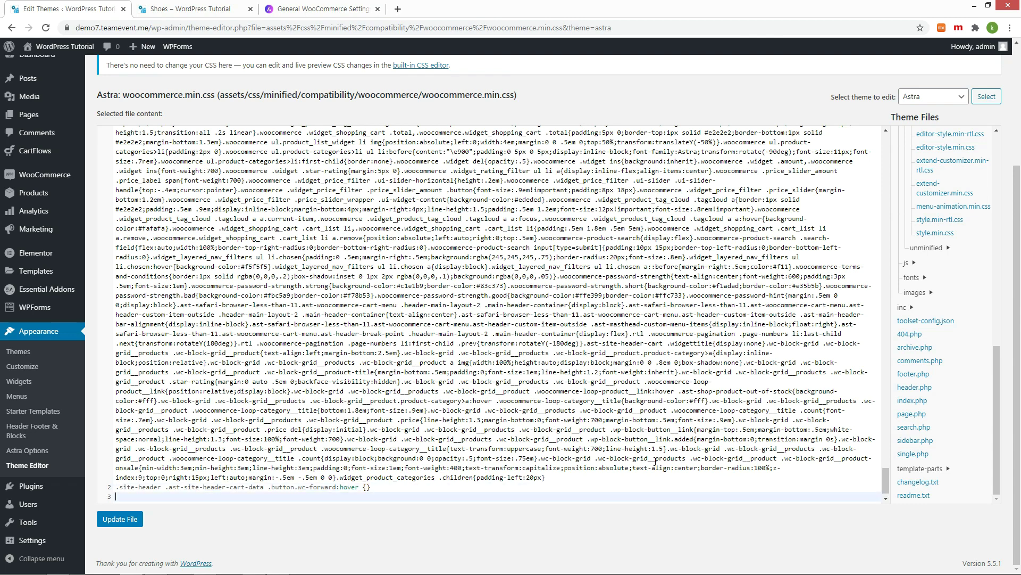
pyautogui.hotkey('ctrl', 'v')
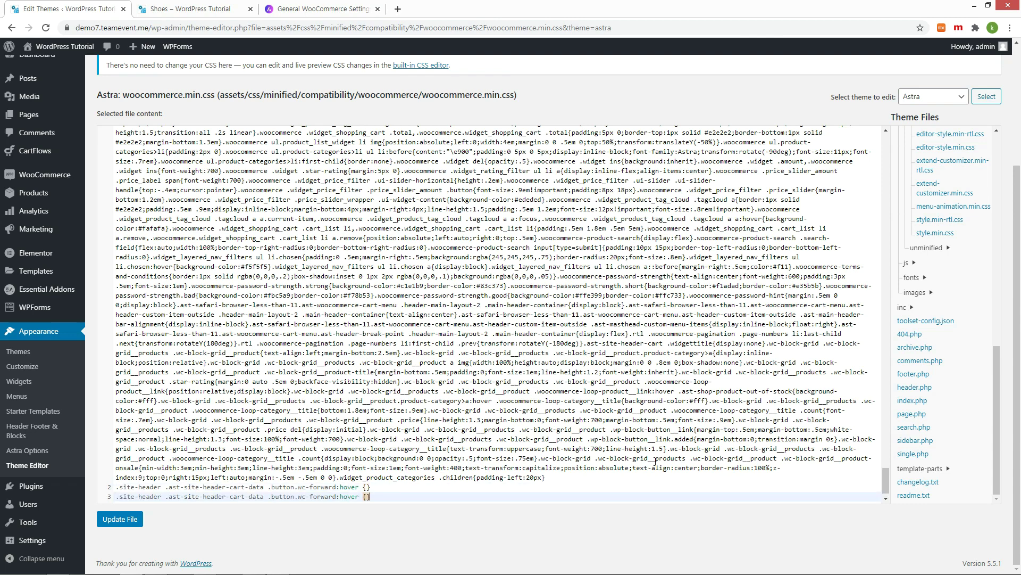
pyautogui.scroll(-1, 505, 396)
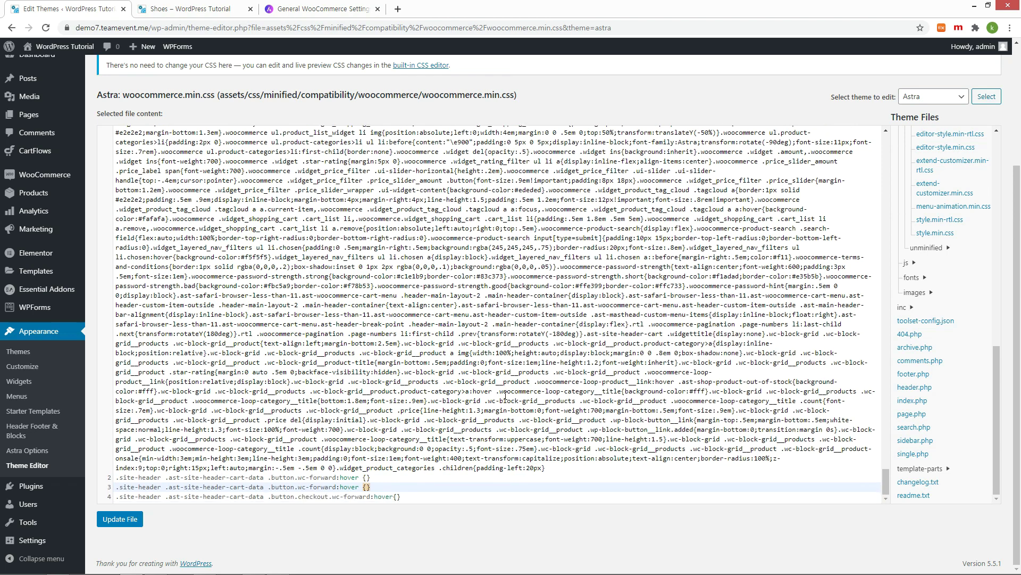
# Step: Add color:#000000 to the .button.wc-forward rule and color:#ffffff to both hover rules, then save
pyautogui.click(338, 477)
pyautogui.press('Delete')
pyautogui.press('Delete')
pyautogui.press('Delete')
pyautogui.press('Delete')
pyautogui.press('Delete')
pyautogui.press('Delete')
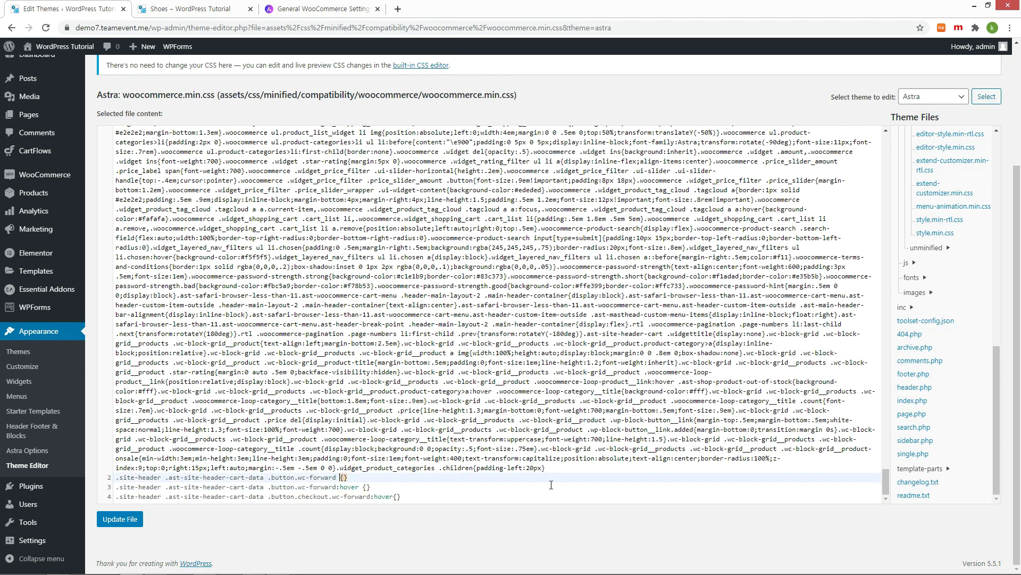
pyautogui.write('color:')
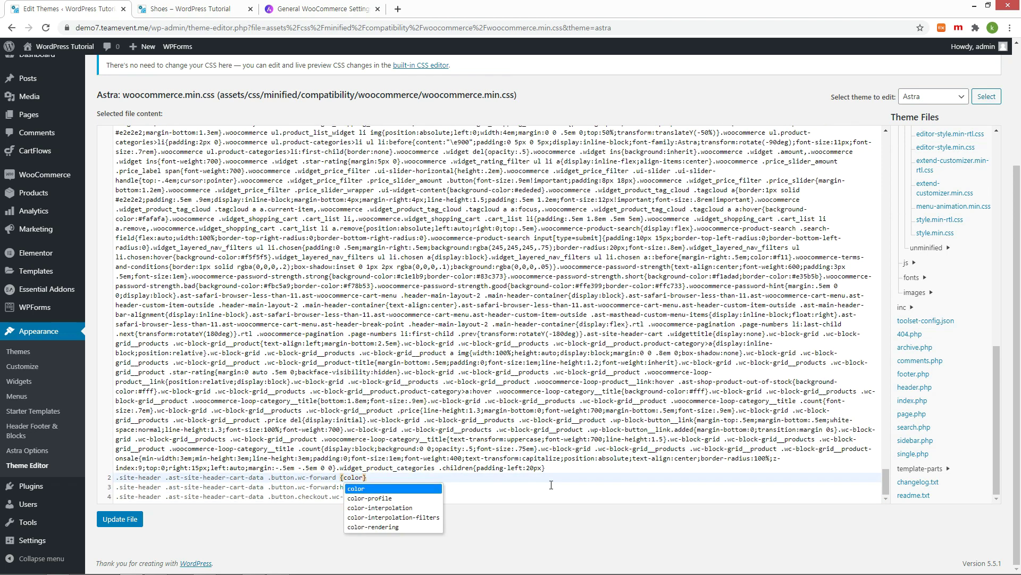
pyautogui.write('#000000;')
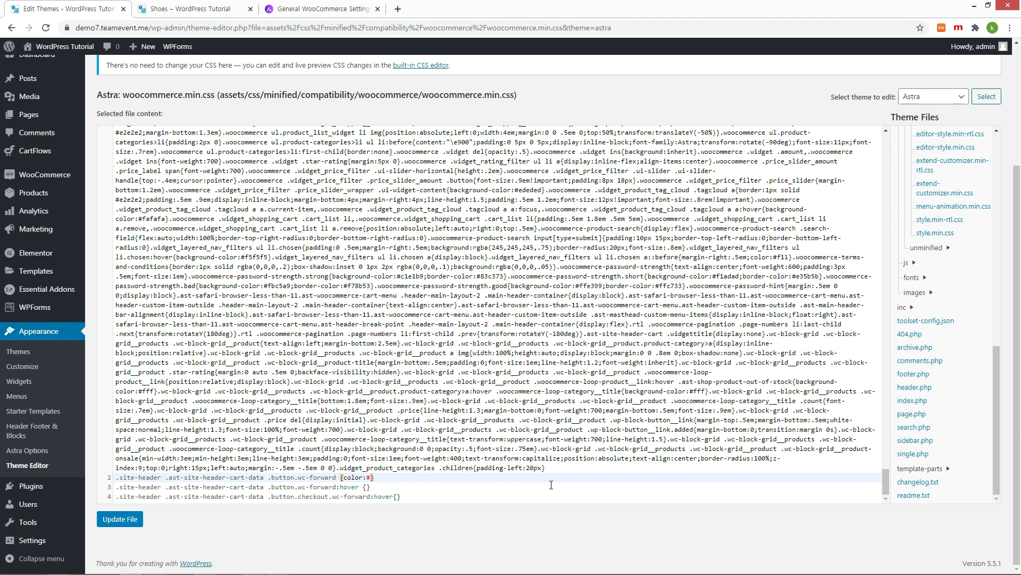
pyautogui.click(552, 484)
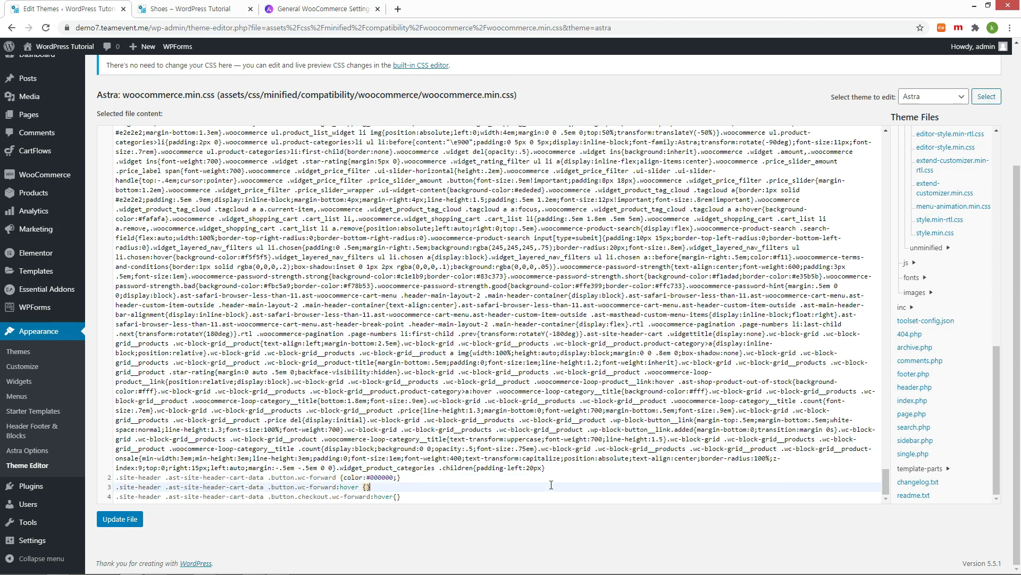
pyautogui.write('color:#ffffff;')
pyautogui.press('Down')
pyautogui.press('Left')
pyautogui.write('colo')
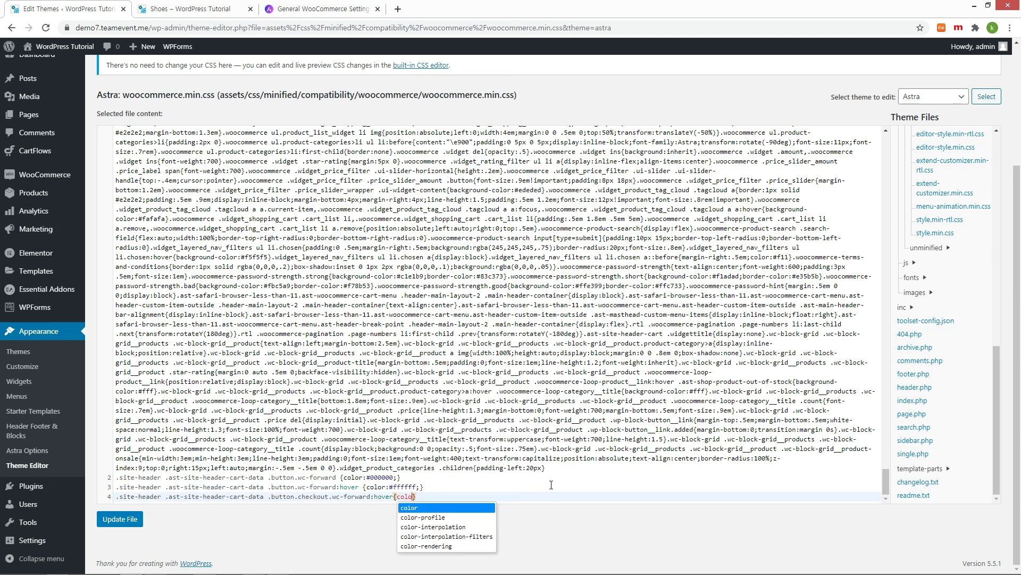
pyautogui.write('r:#ffffff')
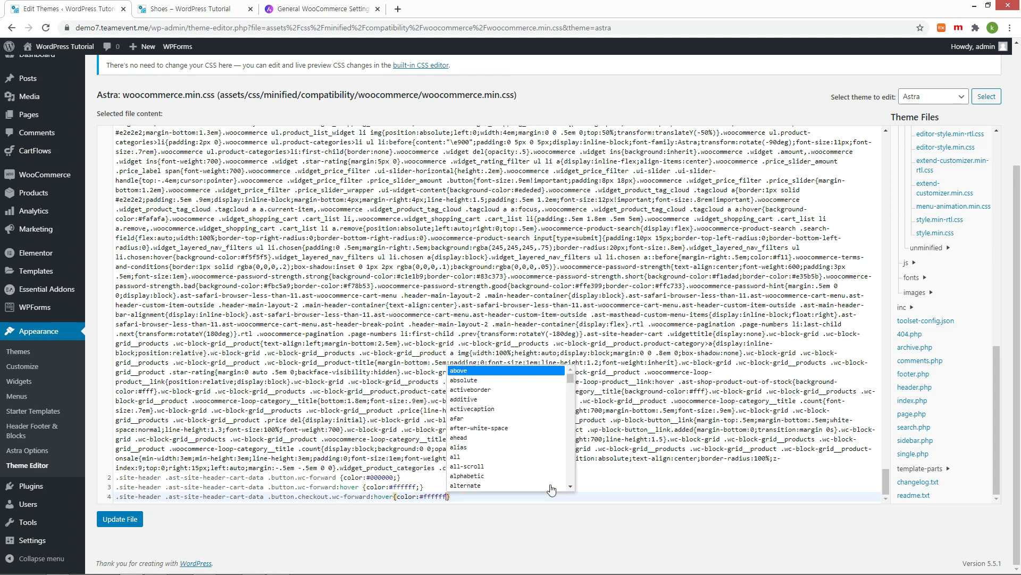
pyautogui.write(';')
pyautogui.click(128, 520)
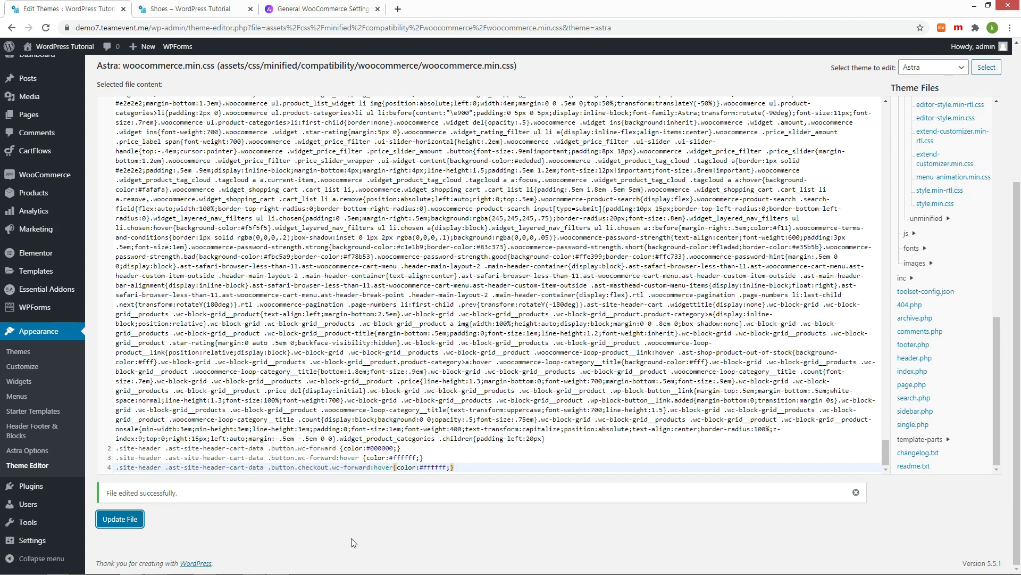
# Step: Hard-reload the Shoes page and bring up link options for the mini-cart's View cart button
pyautogui.hotkey('ctrl', 'Tab')
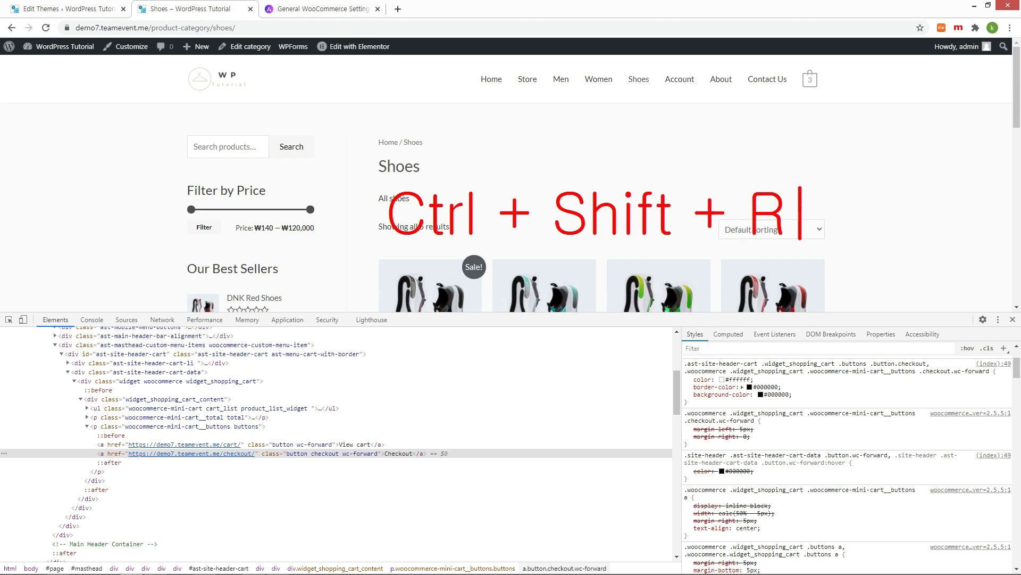
pyautogui.hotkey('ctrl', 'shift', 'r')
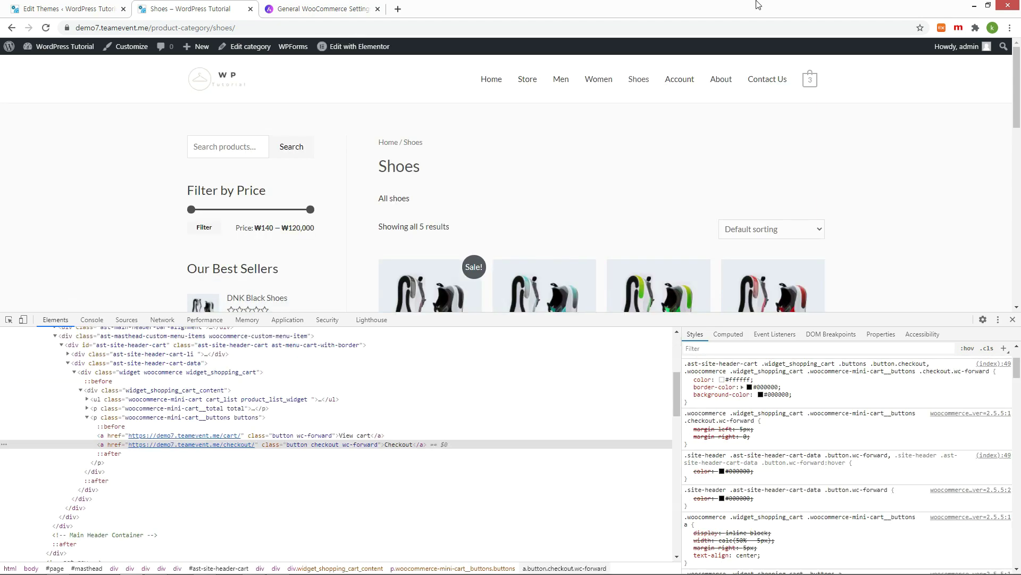
pyautogui.moveTo(820, 86)
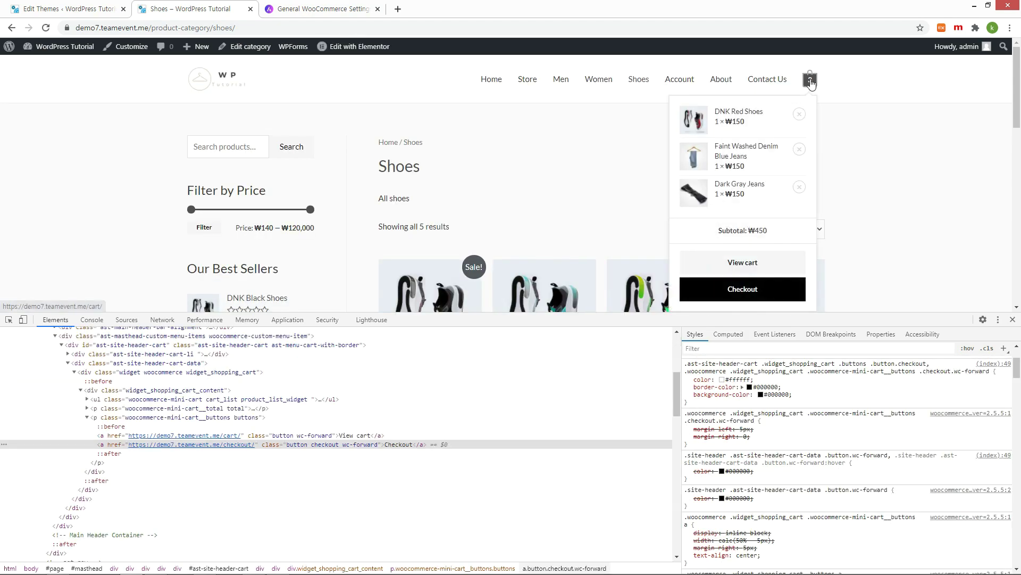
pyautogui.rightClick(763, 272)
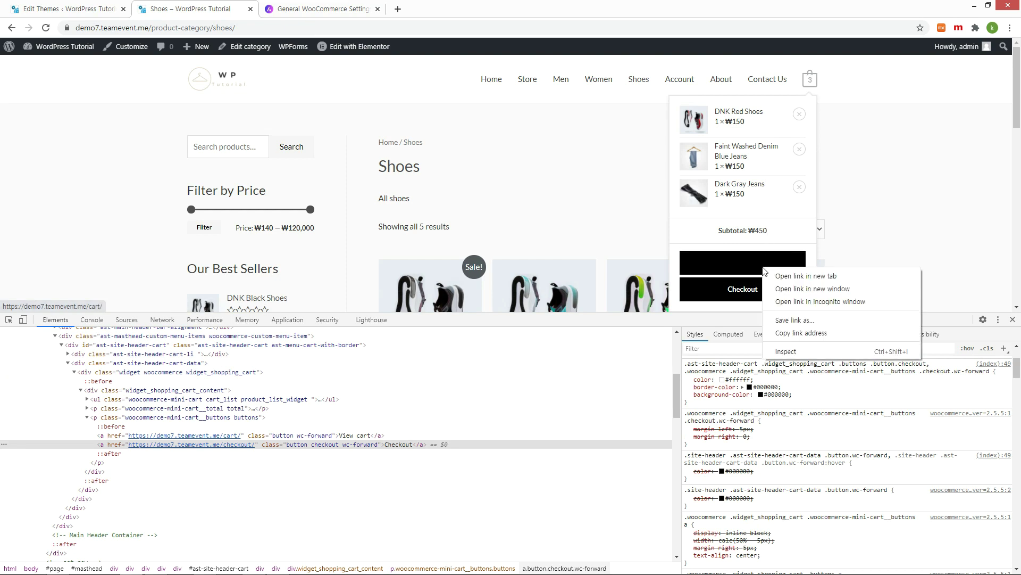
# Step: Inspect View cart and add !important to its hover rule's #ffffff colour in DevTools
pyautogui.click(786, 352)
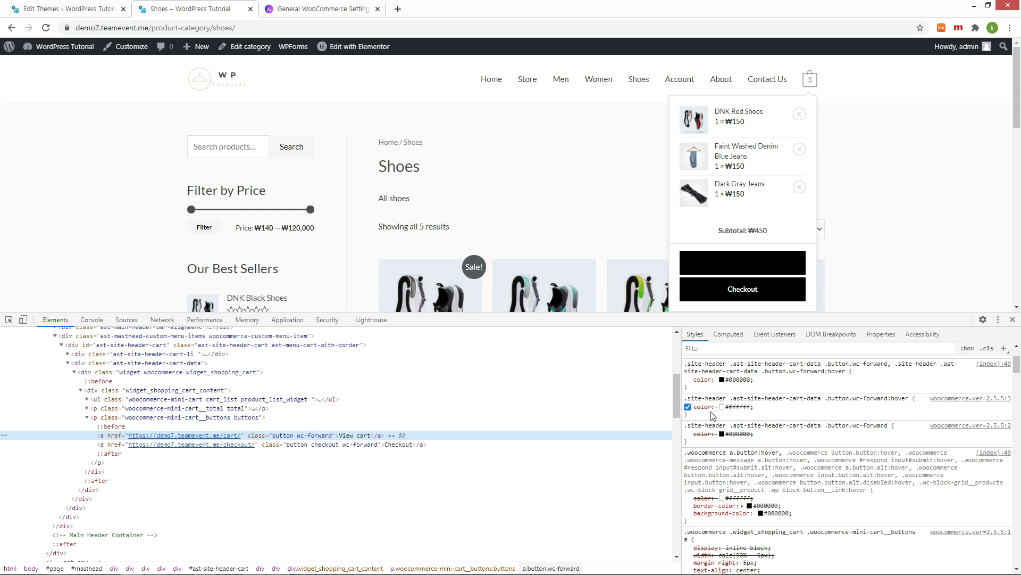
pyautogui.click(745, 407)
pyautogui.click(741, 407)
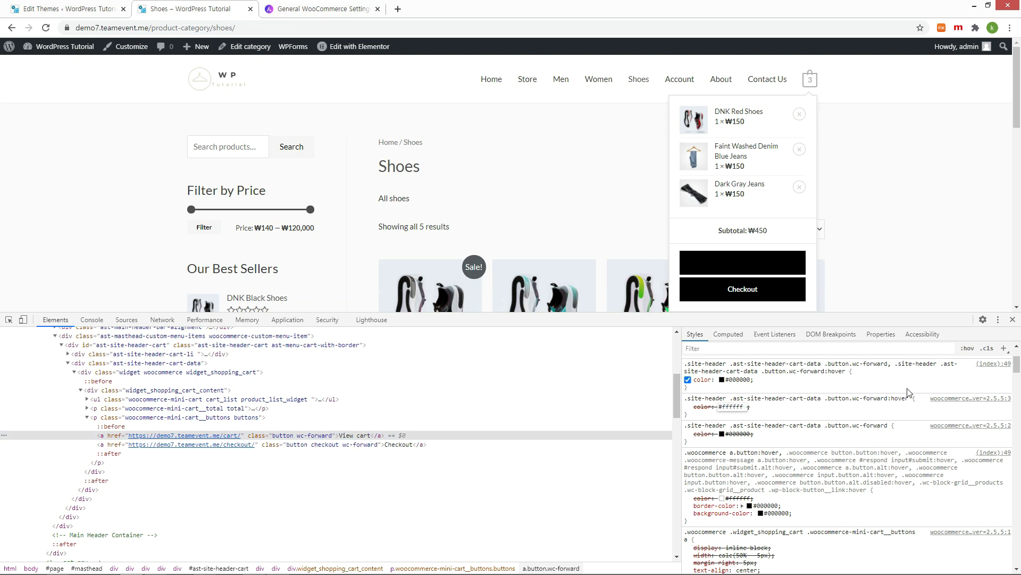
pyautogui.write('!imp')
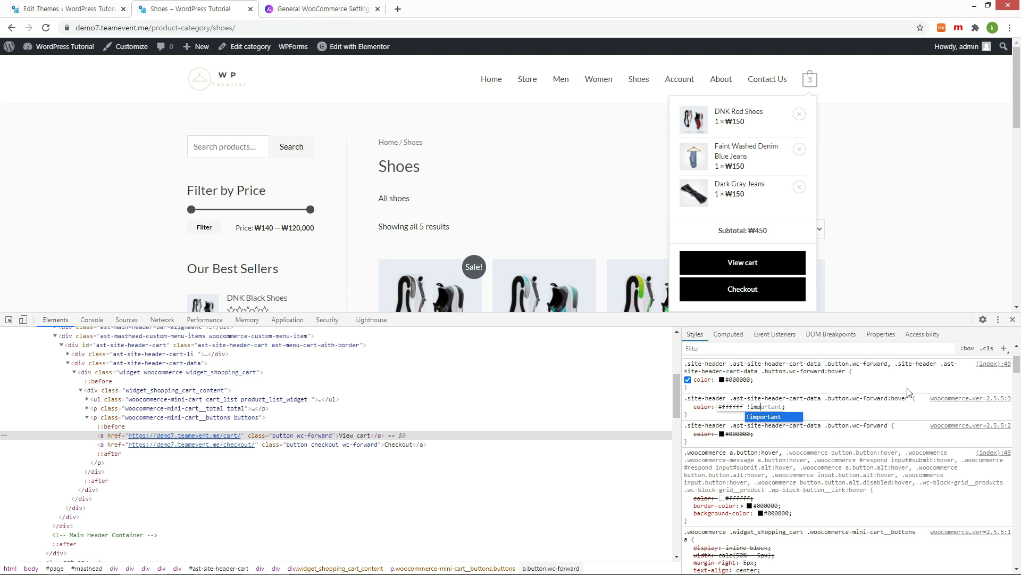
pyautogui.write('ortant')
pyautogui.press('Return')
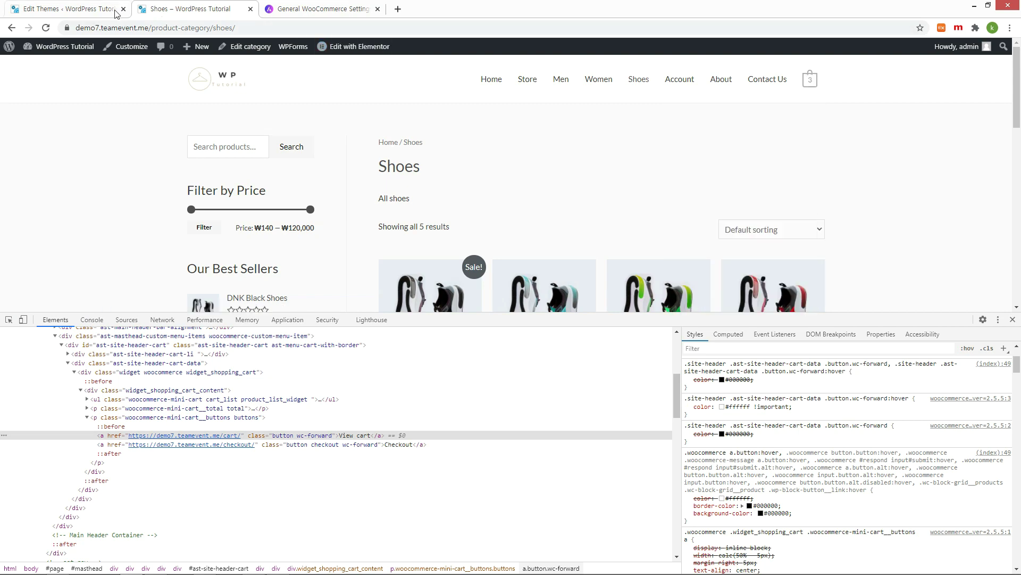
# Step: Add !important to the colour values on lines 2–4 of the stylesheet and update the file
pyautogui.click(93, 10)
pyautogui.click(394, 448)
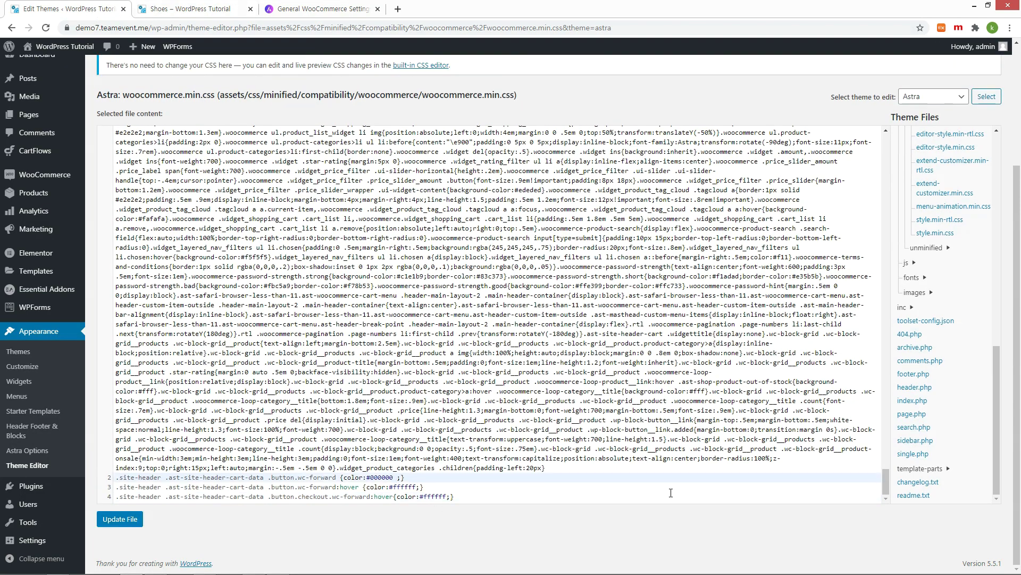
pyautogui.write('!important')
pyautogui.press('Down')
pyautogui.press('Left')
pyautogui.press('Left')
pyautogui.write('!important')
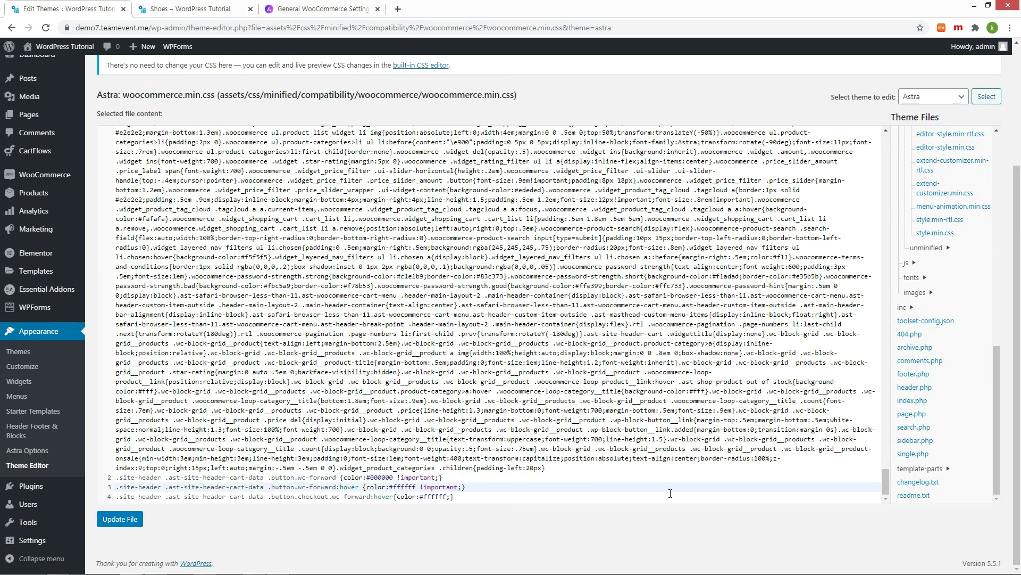
pyautogui.press('Down')
pyautogui.press('Left')
pyautogui.press('Left')
pyautogui.write('!important')
pyautogui.click(122, 520)
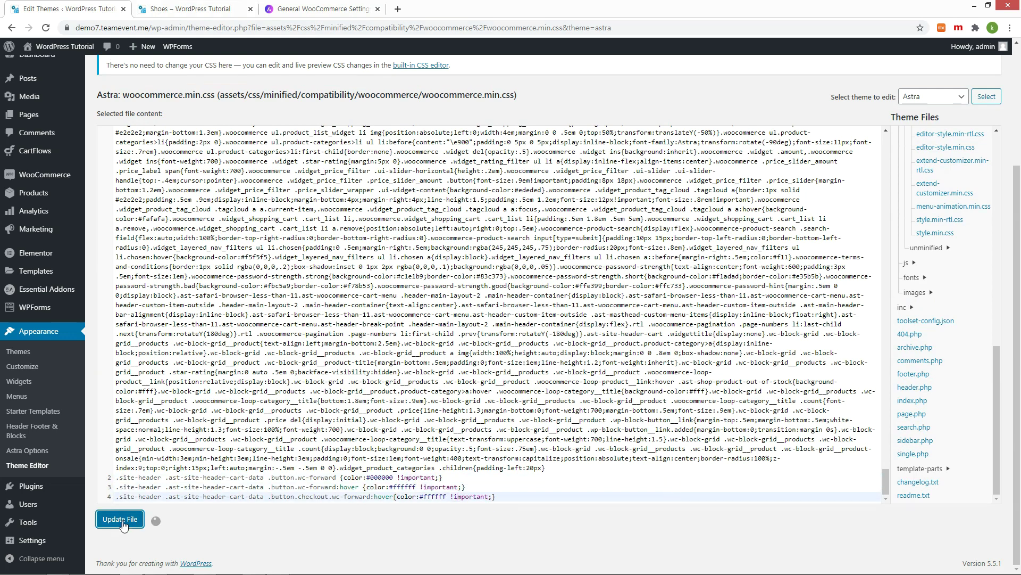
# Step: Remove :hover from the line 4 Checkout rule so its text stays white, and save
pyautogui.hotkey('ctrl', 'Tab')
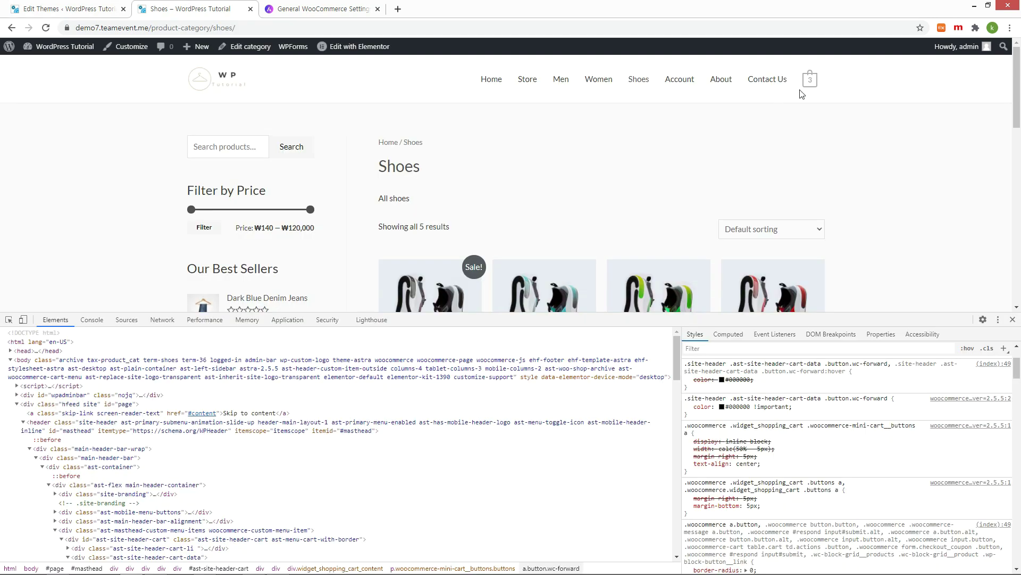
pyautogui.moveTo(810, 80)
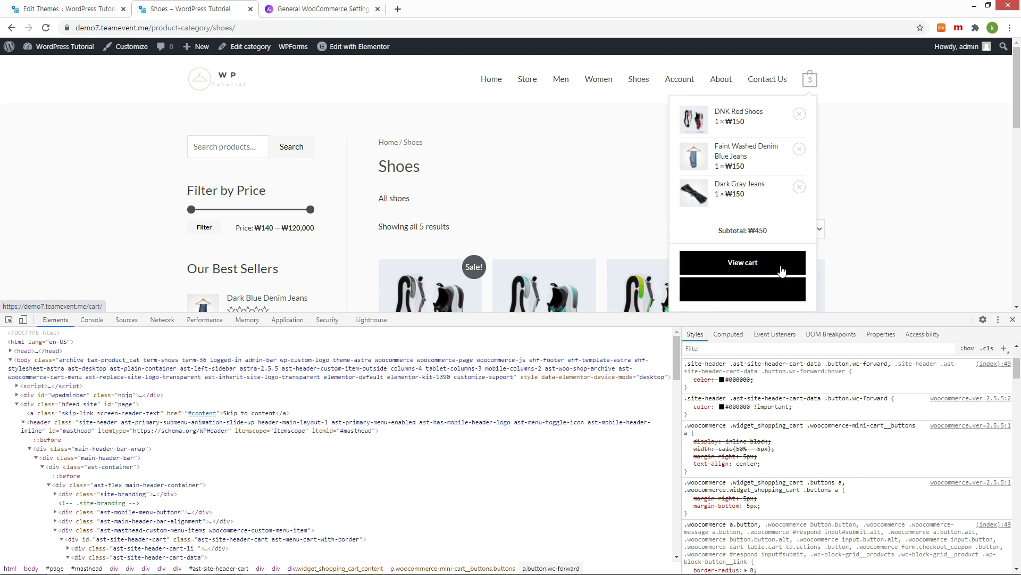
pyautogui.rightClick(775, 289)
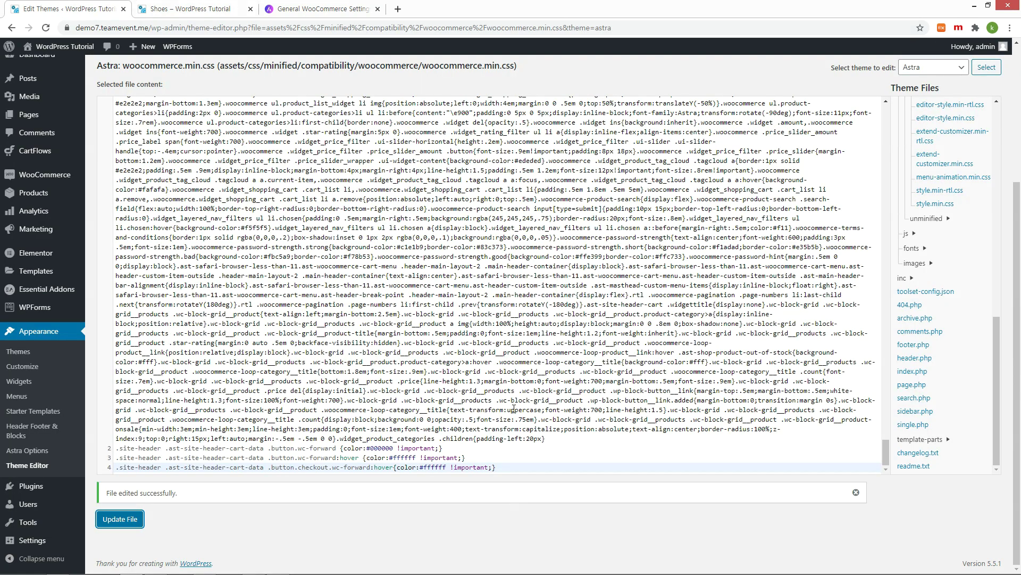
pyautogui.doubleClick(384, 467)
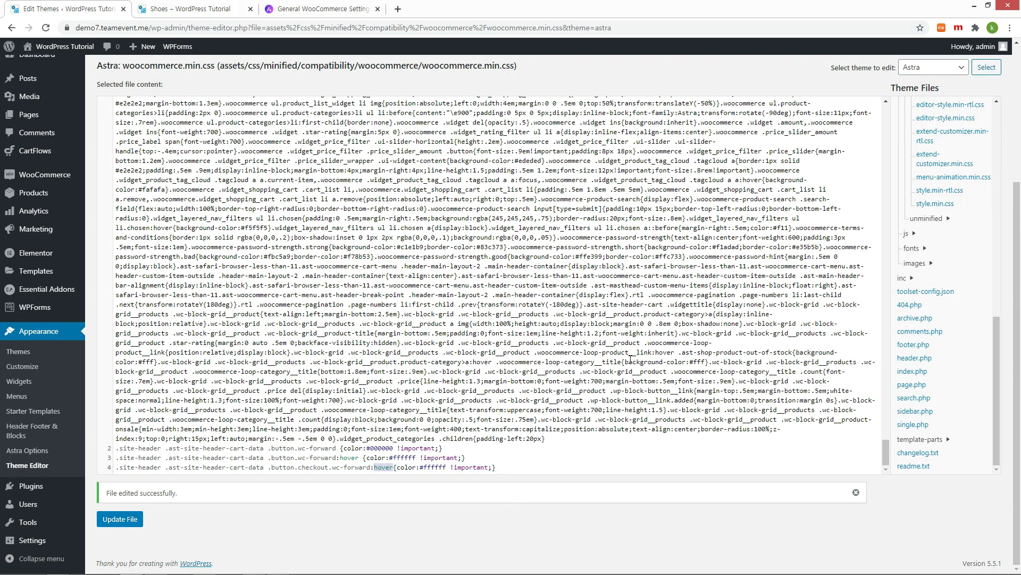
pyautogui.press('BackSpace')
pyautogui.press('BackSpace')
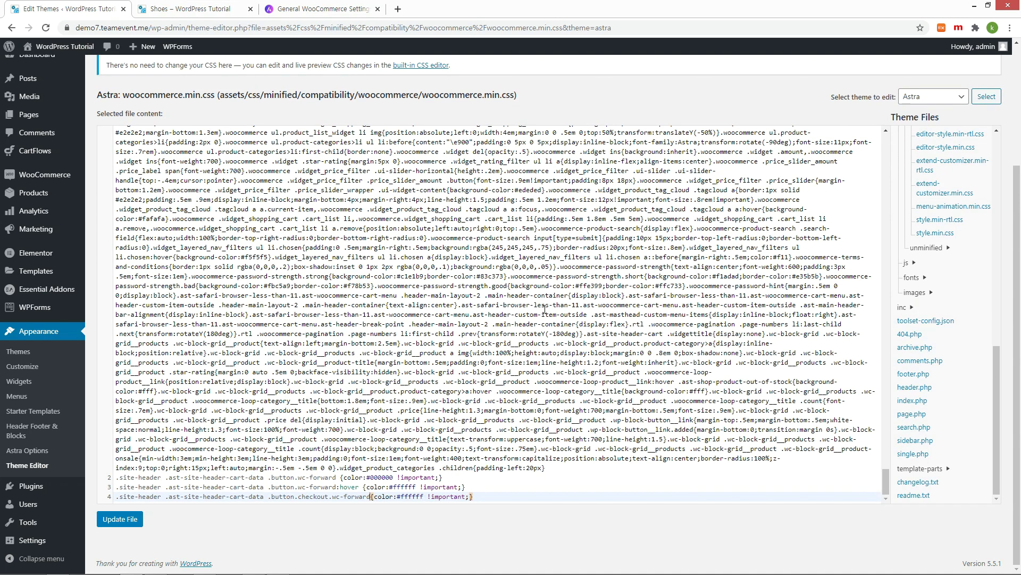
pyautogui.click(115, 519)
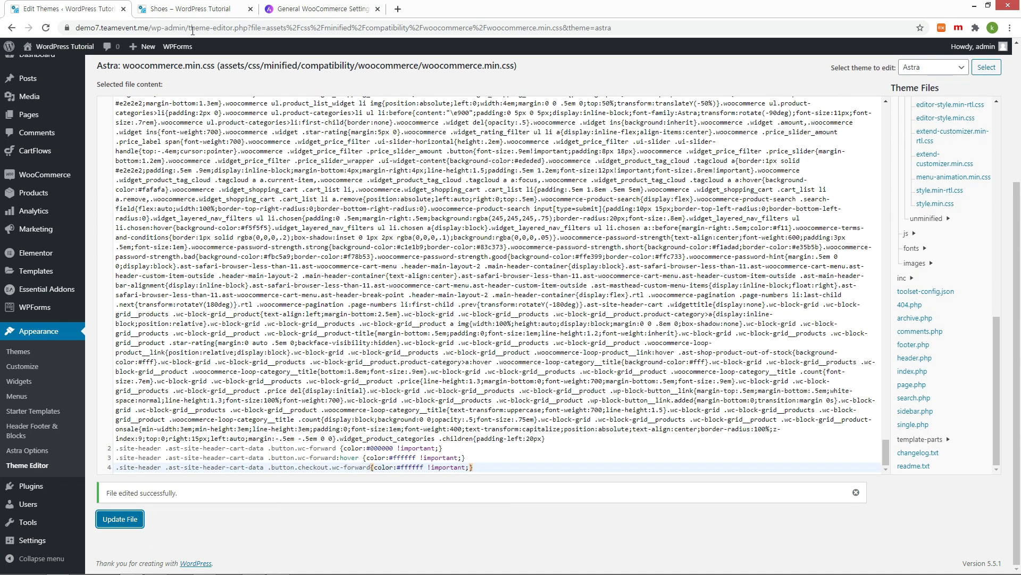
# Step: Reload the Shoes shop page to load the updated CSS
pyautogui.click(193, 9)
pyautogui.press('F5')
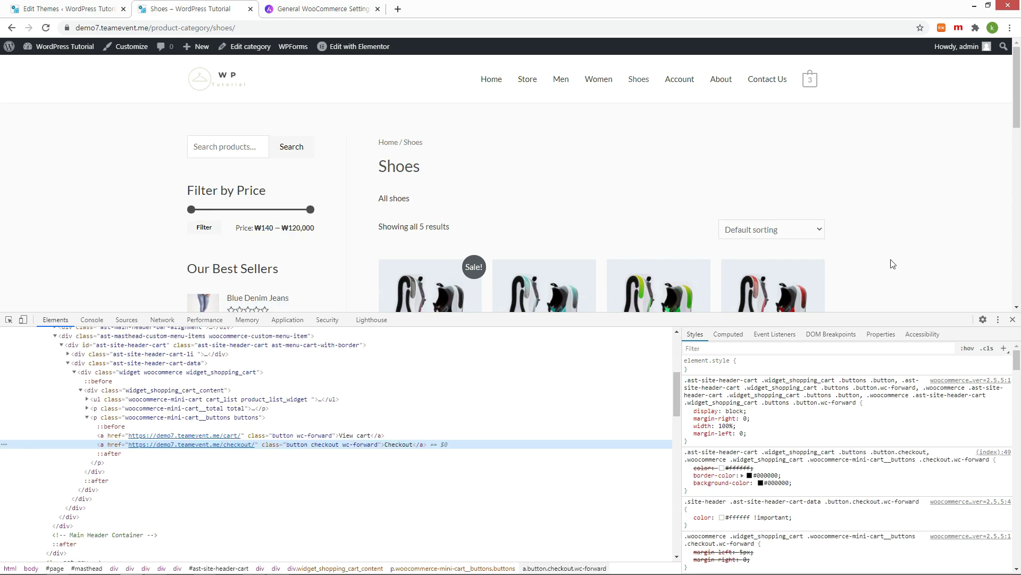
pyautogui.moveTo(810, 80)
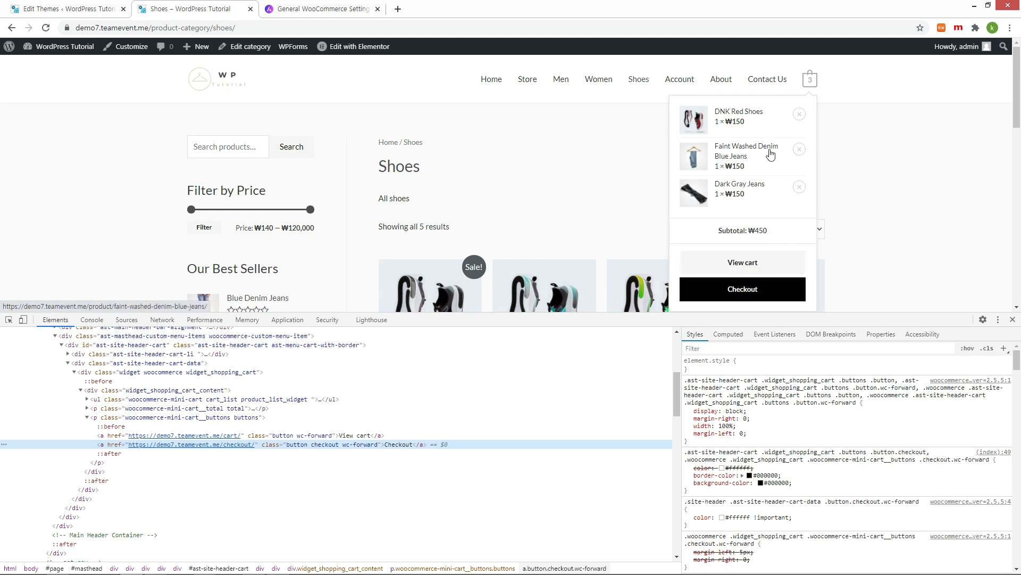
# Step: Browse the storefront's Home, Men and About Us pages to check the mini-cart, then return to the theme editor
pyautogui.click(1012, 320)
pyautogui.click(499, 84)
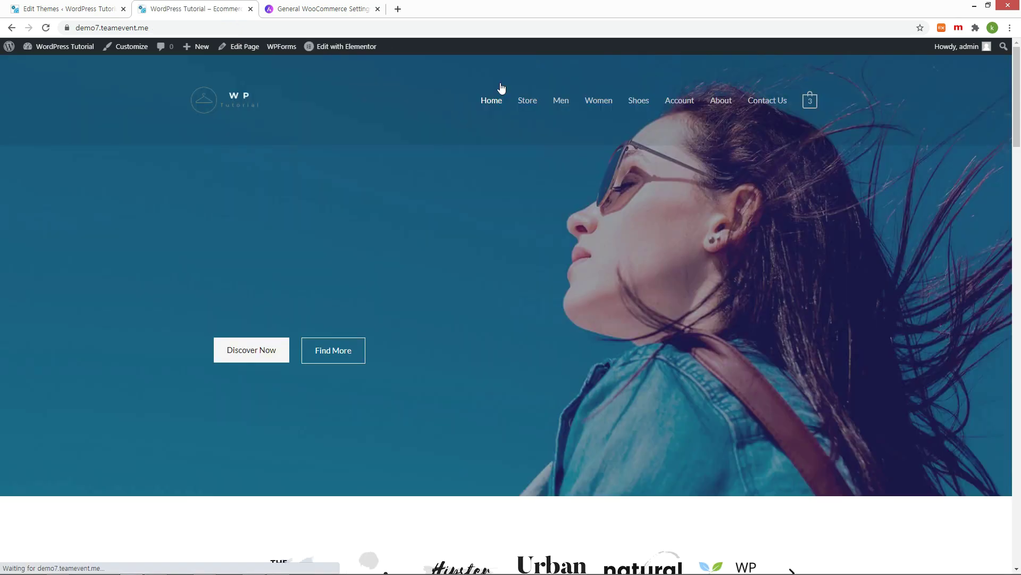
pyautogui.moveTo(810, 100)
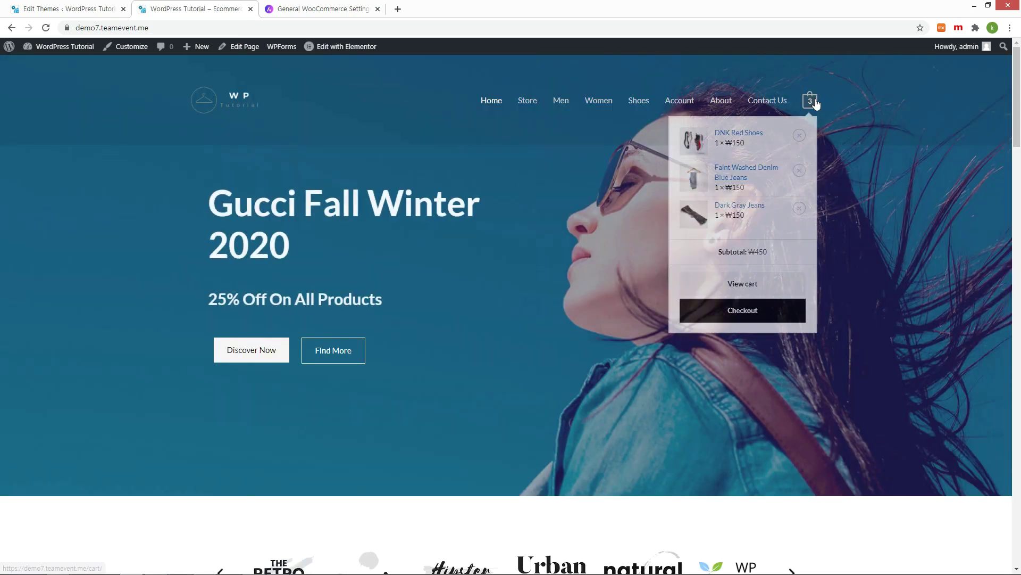
pyautogui.click(565, 104)
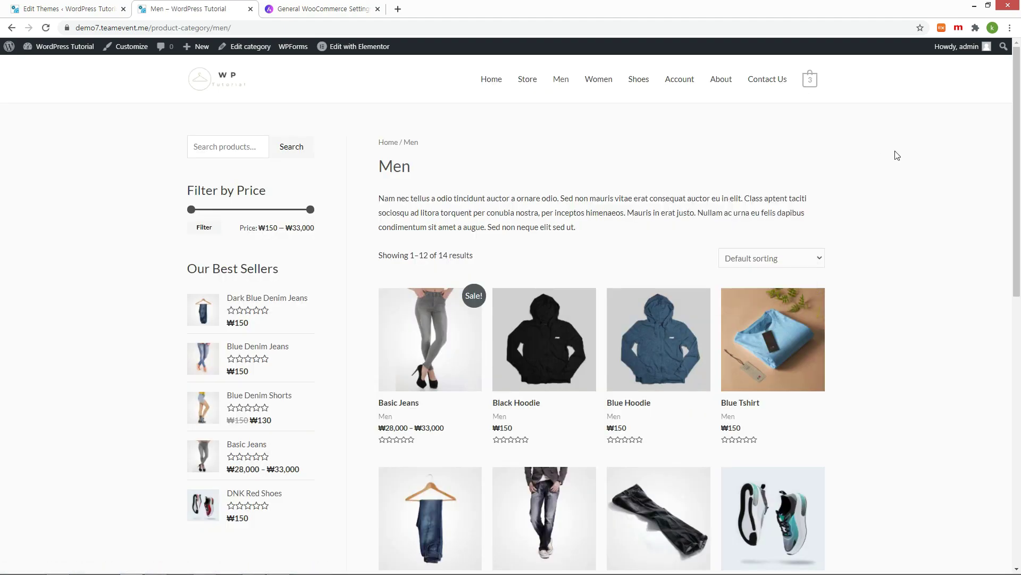
pyautogui.click(728, 83)
pyautogui.moveTo(810, 100)
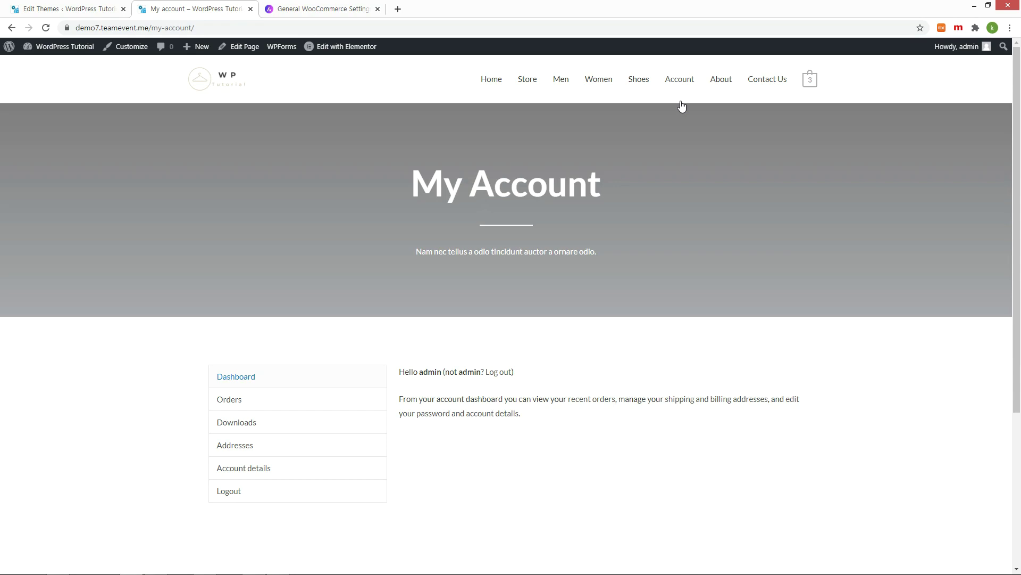
pyautogui.click(63, 9)
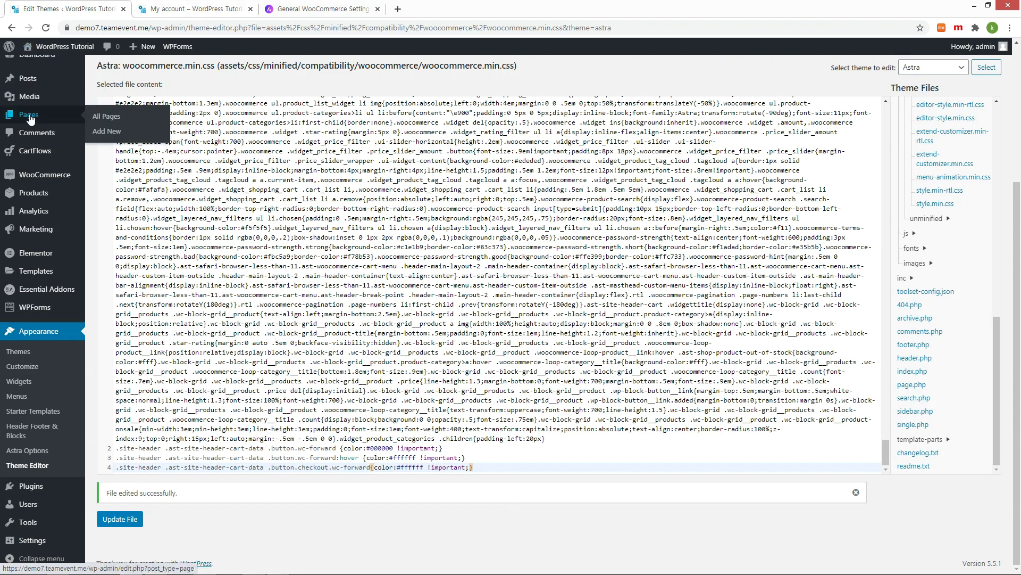
# Step: Open My account in Elementor and set the hero section's background to the office team photo
pyautogui.click(28, 130)
pyautogui.moveTo(431, 430)
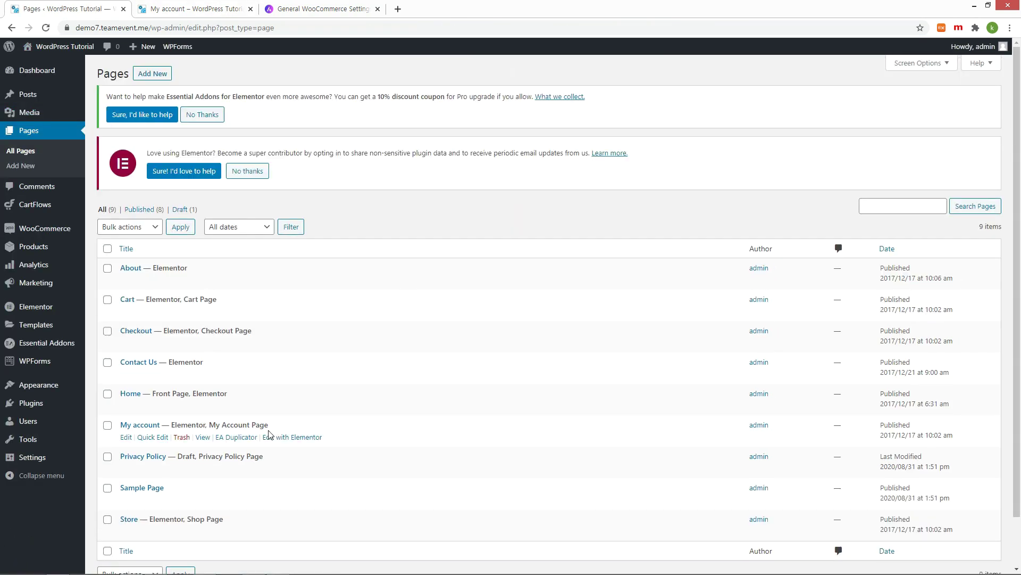
pyautogui.click(296, 437)
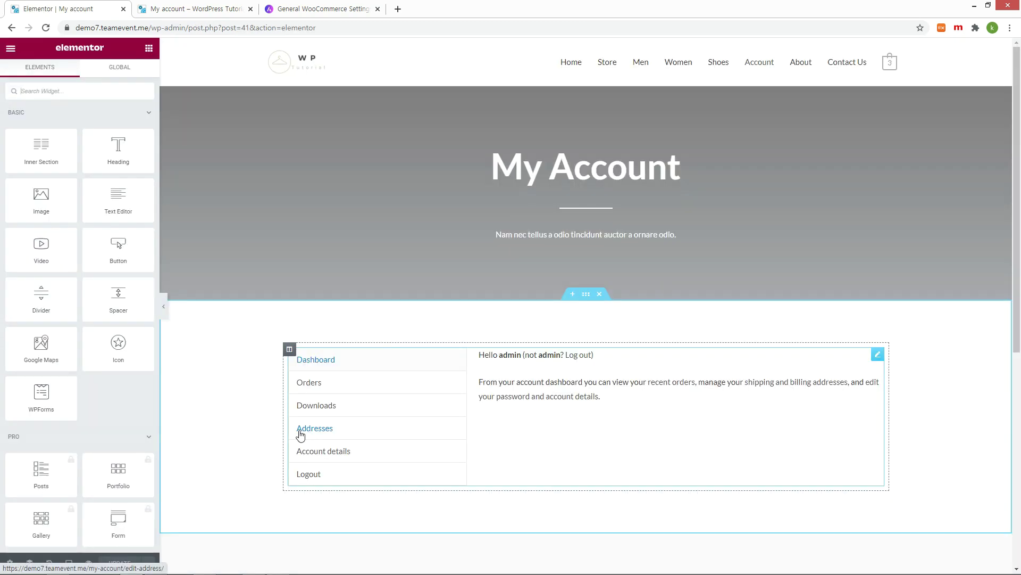
pyautogui.click(315, 149)
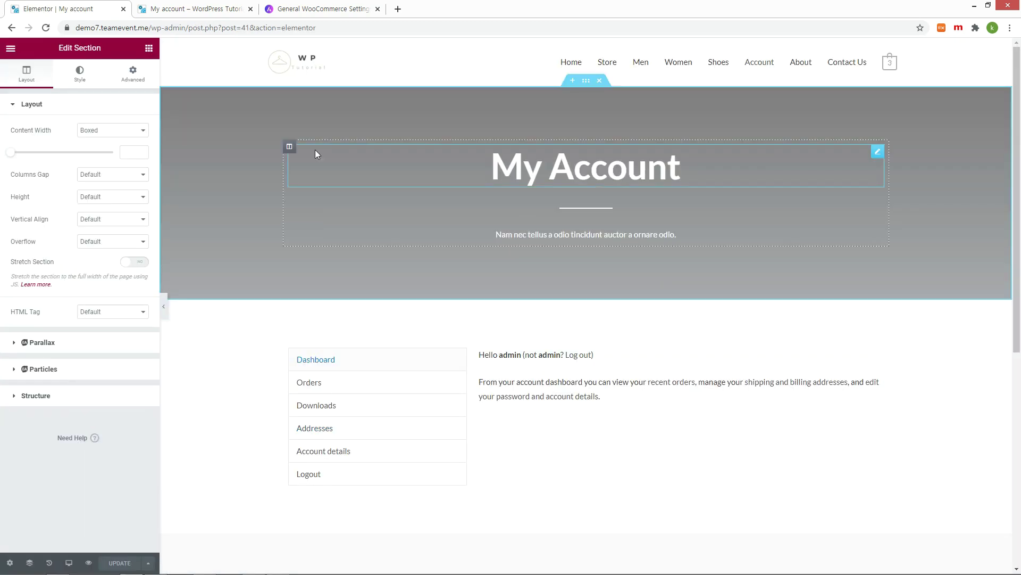
pyautogui.click(84, 82)
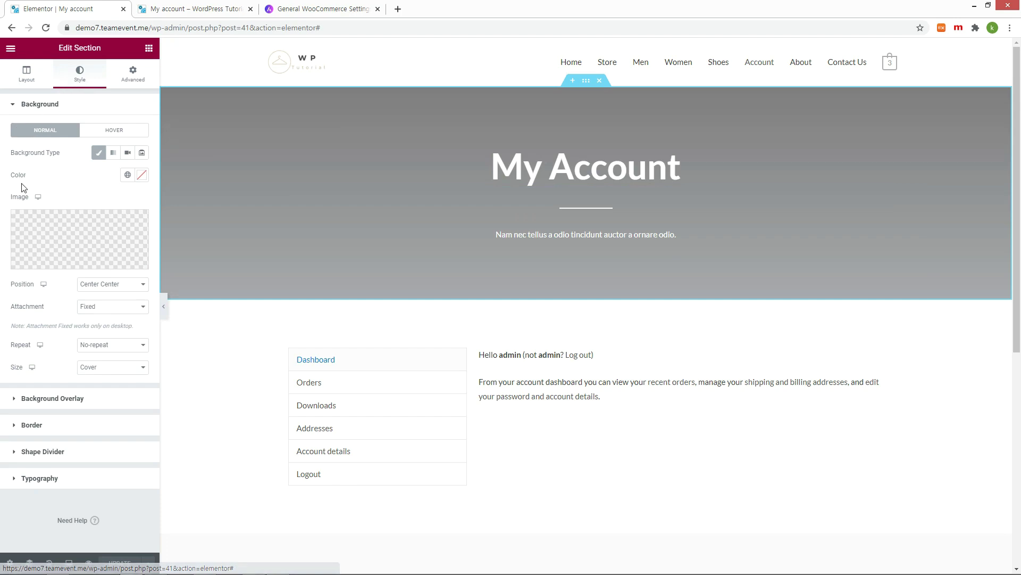
pyautogui.moveTo(48, 239)
pyautogui.click(73, 263)
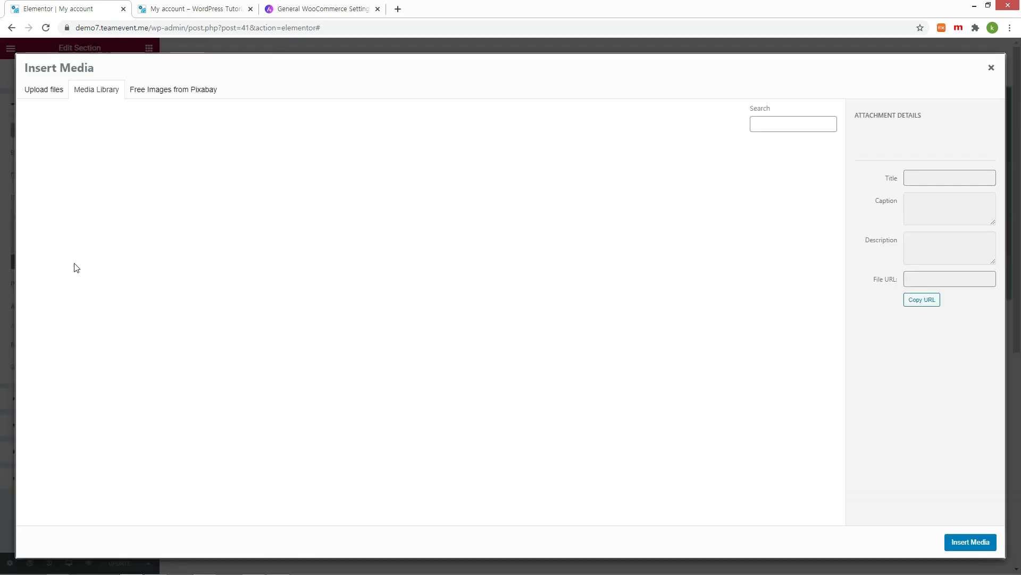
pyautogui.scroll(-10, 425, 319)
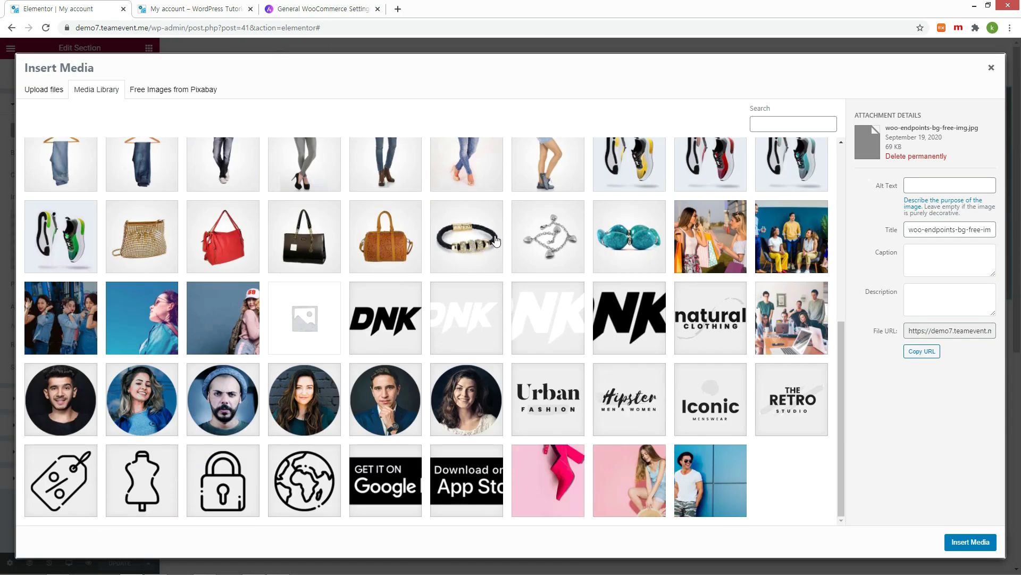
pyautogui.click(783, 317)
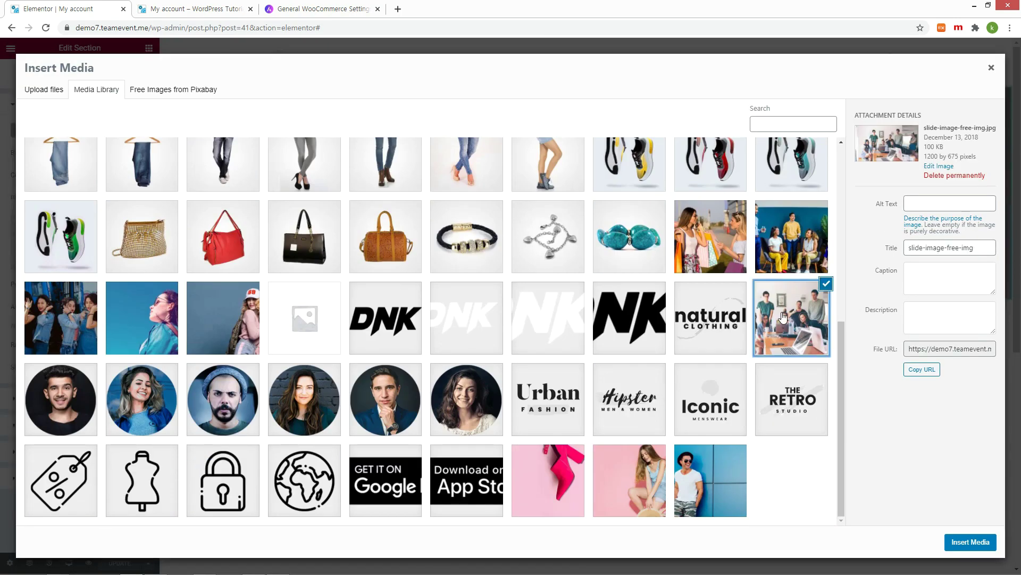
pyautogui.click(972, 543)
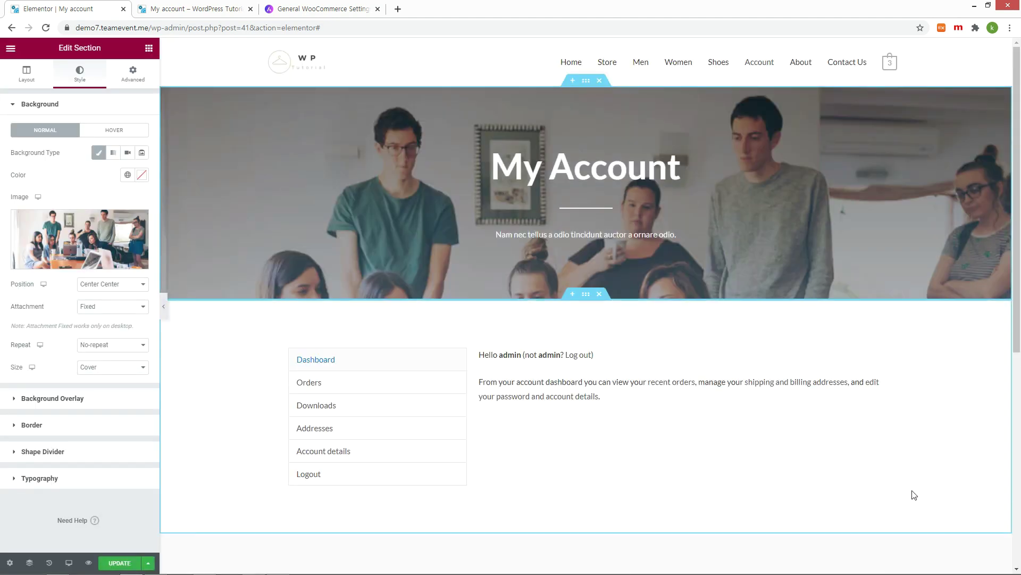
# Step: Change the hero subtitle to 'We'd love to hear from you!' and update the page
pyautogui.hotkey('ctrl', 'Tab')
pyautogui.press('F5')
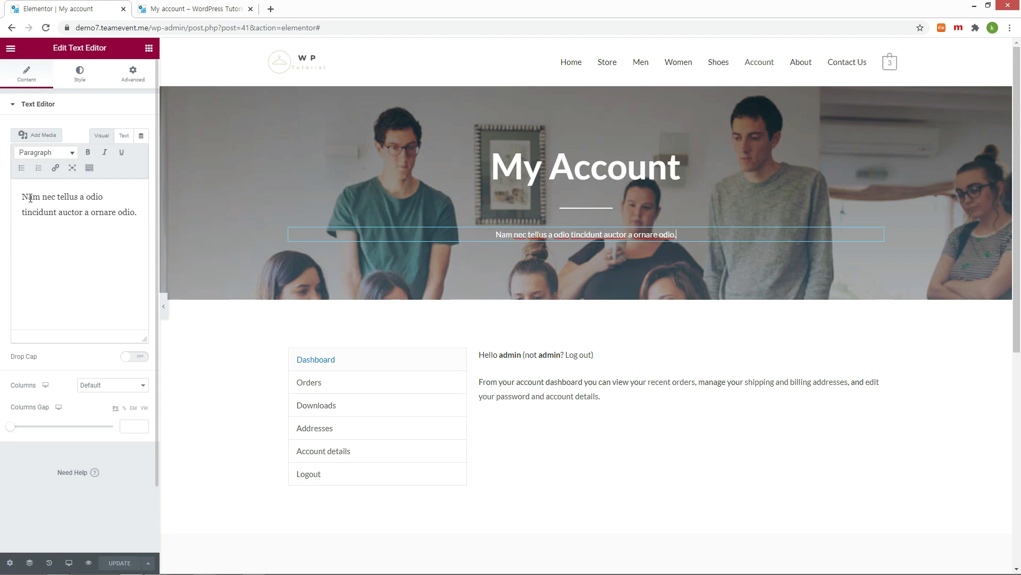
pyautogui.moveTo(23, 196); pyautogui.dragTo(143, 221)
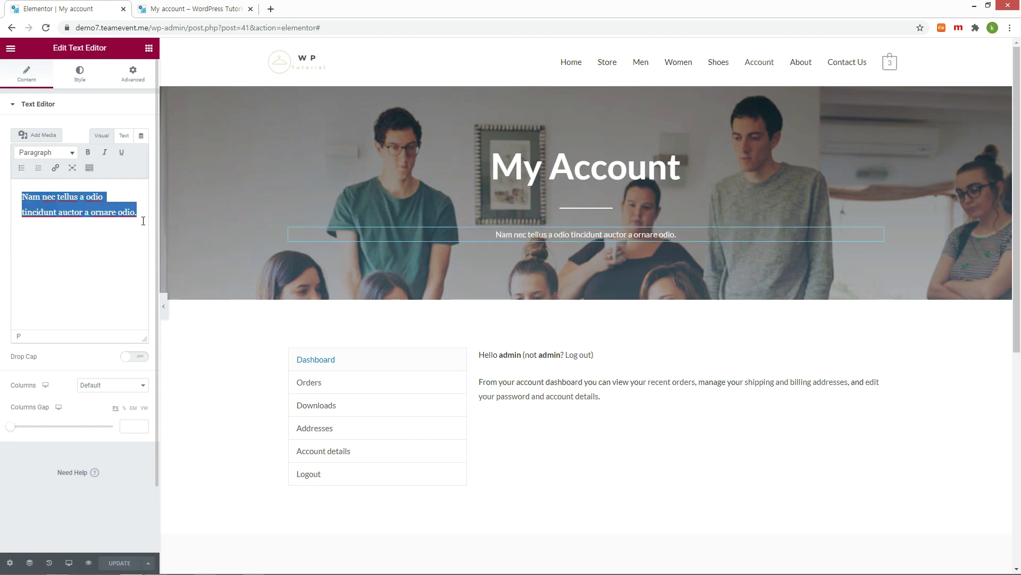
pyautogui.write('we’d love to hear from you!')
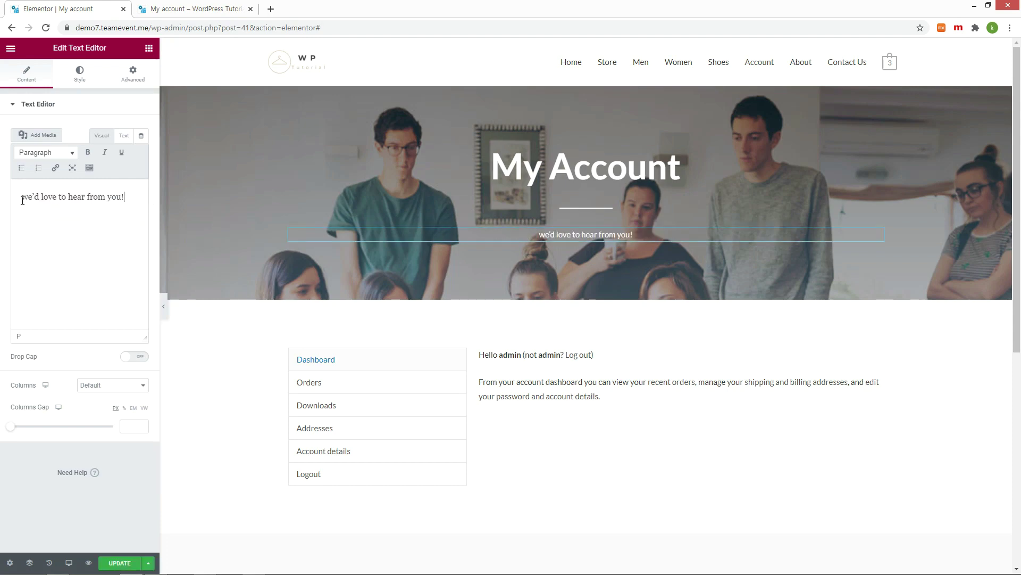
pyautogui.click(23, 197)
pyautogui.press('Delete')
pyautogui.write('W')
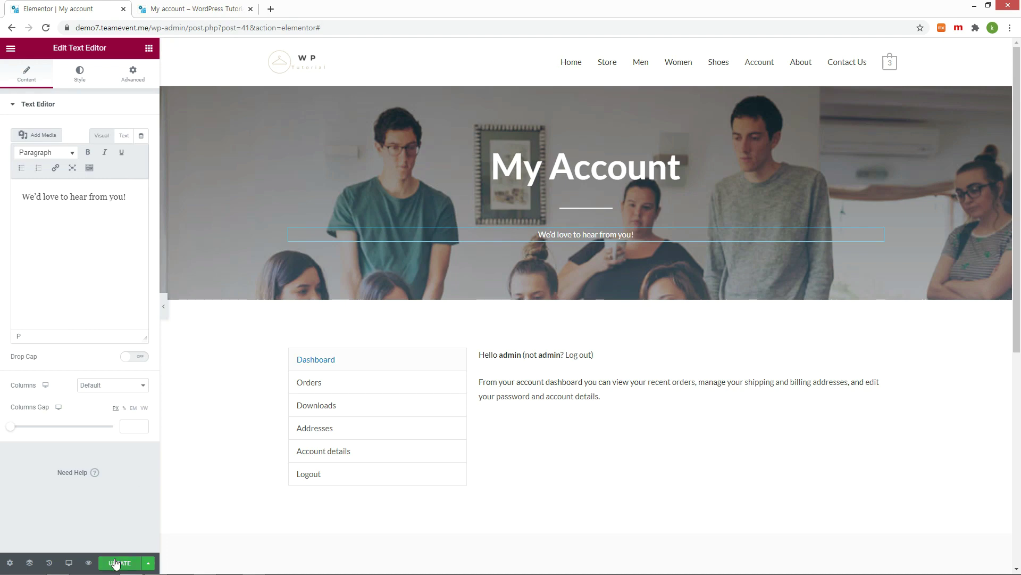
pyautogui.click(119, 562)
pyautogui.hotkey('ctrl', 'Tab')
# Step: Log out, view the My Account login form, log back in as administrator, and open the Dashboard in a new tab
pyautogui.moveTo(968, 55)
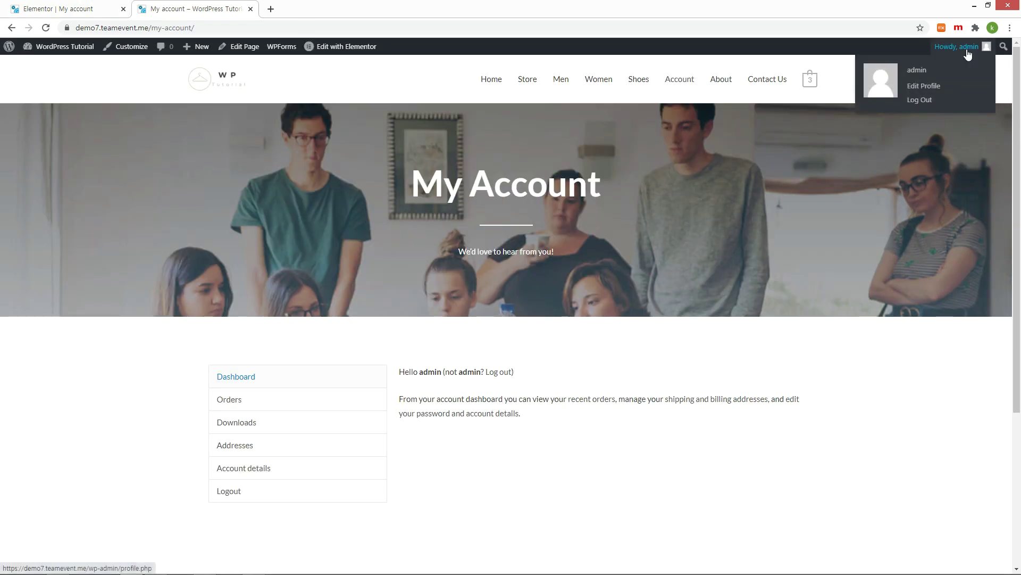
pyautogui.click(920, 106)
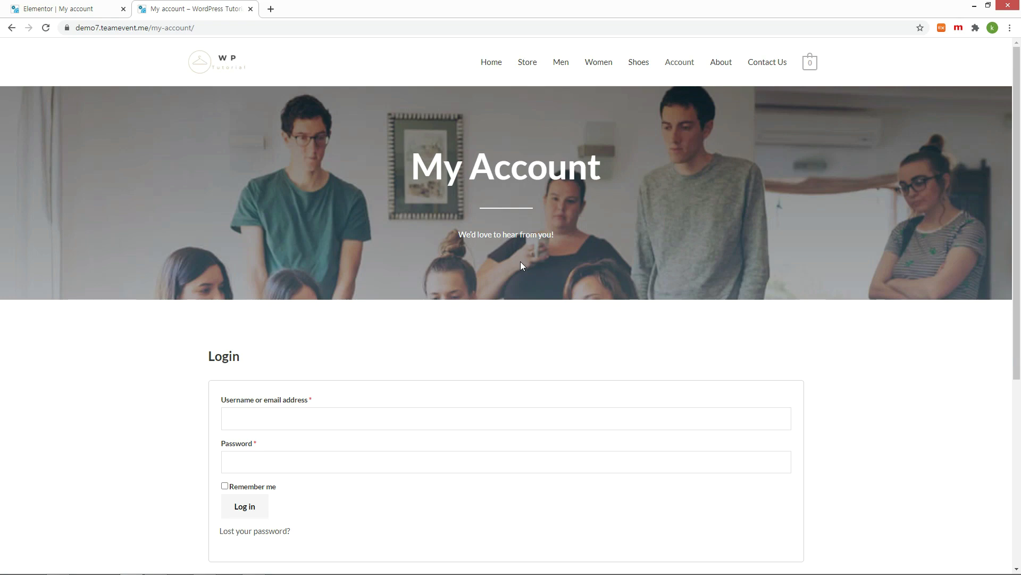
pyautogui.scroll(-2, 521, 265)
pyautogui.click(304, 332)
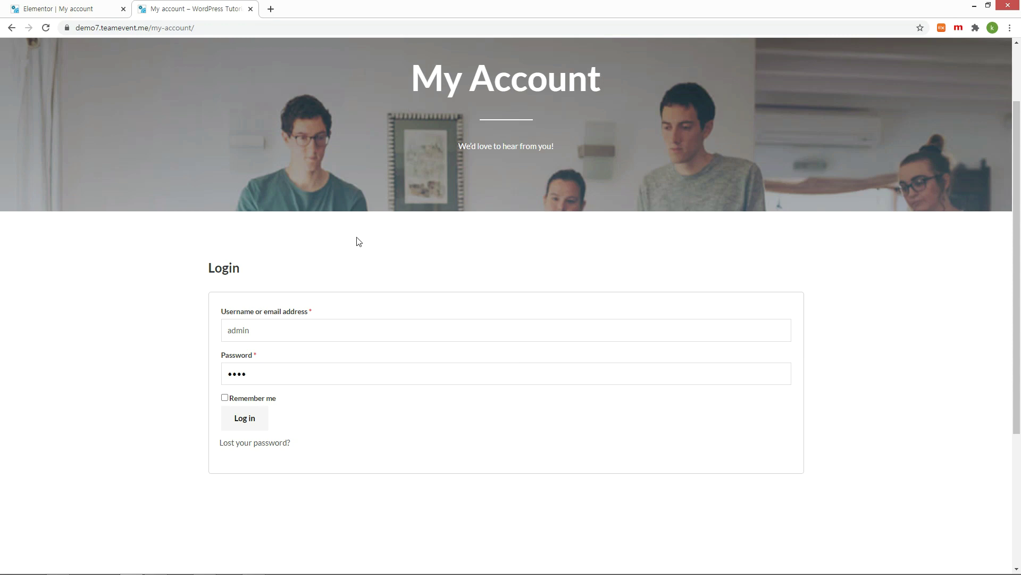
pyautogui.click(262, 419)
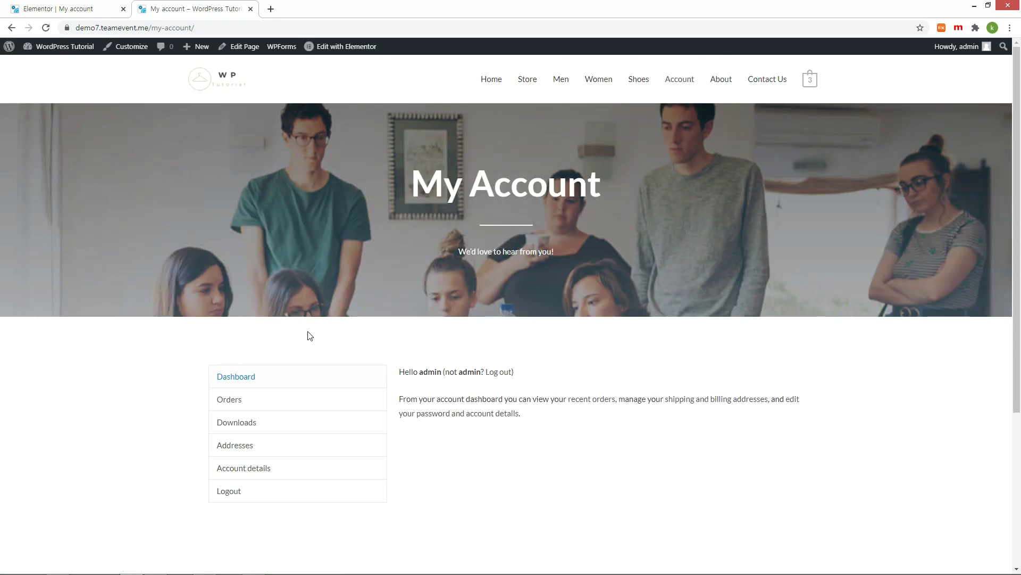
pyautogui.middleClick(9, 46)
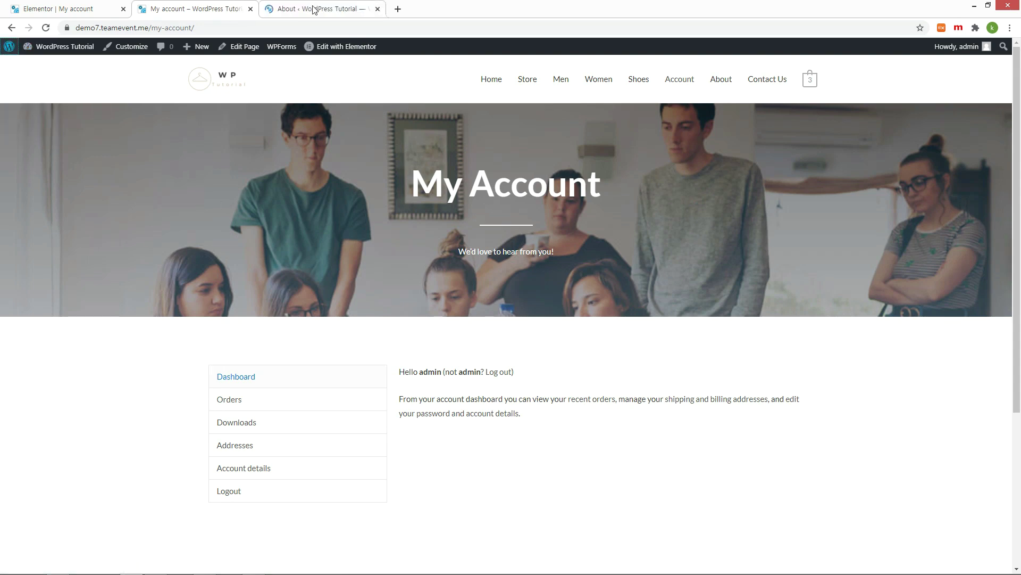
# Step: Confirm Membership 'Anyone can register' is ticked in General Settings and save the changes
pyautogui.moveTo(311, 9); pyautogui.dragTo(62, 8)
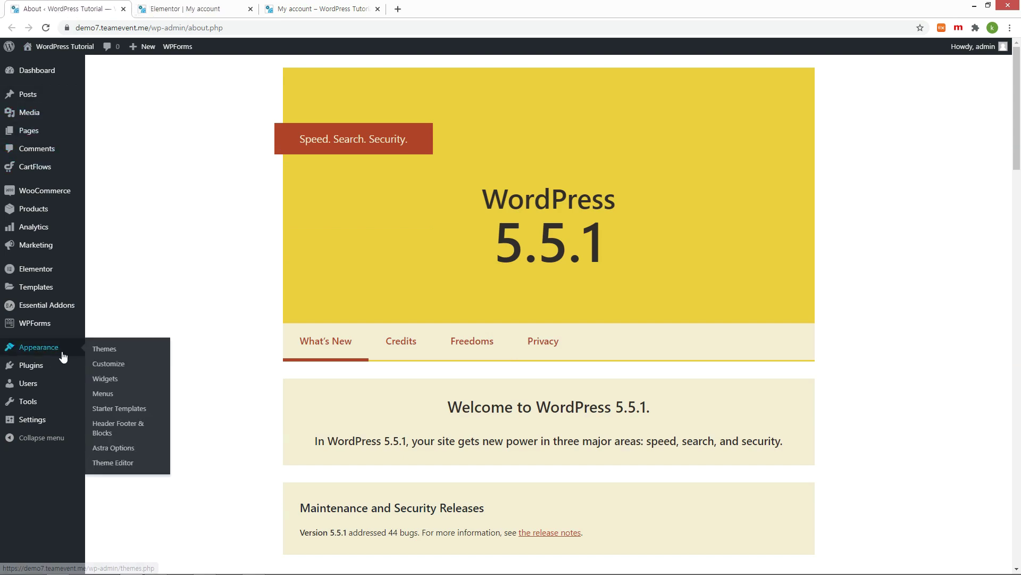
pyautogui.moveTo(33, 419)
pyautogui.click(104, 421)
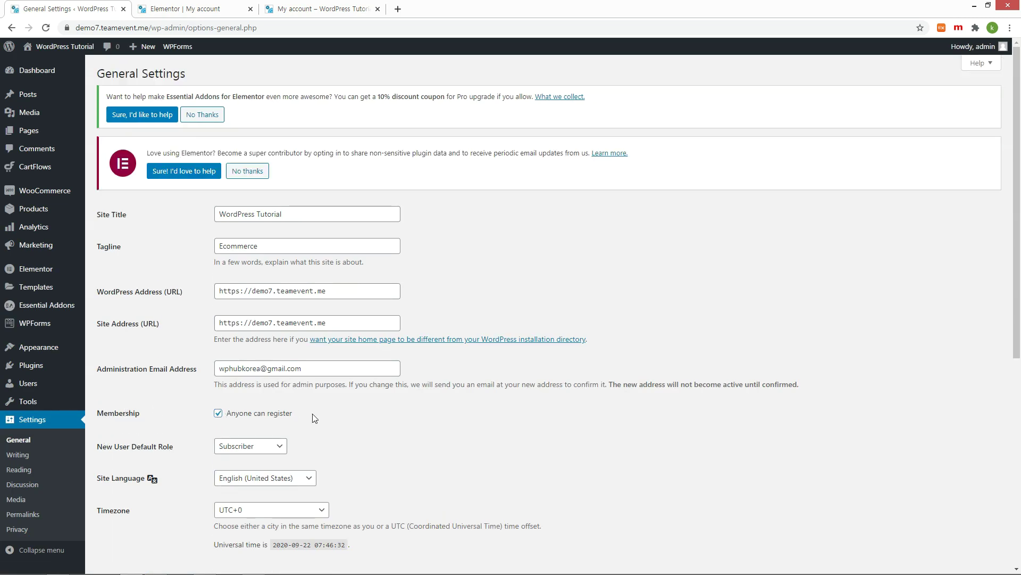
pyautogui.moveTo(313, 416); pyautogui.dragTo(223, 417)
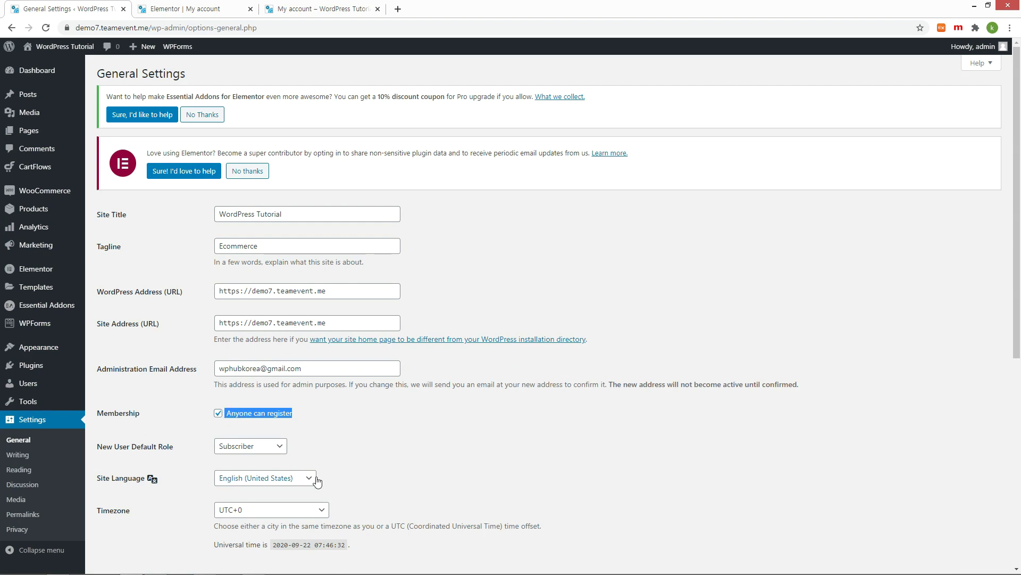
pyautogui.scroll(-3, 379, 436)
pyautogui.scroll(-3, 381, 440)
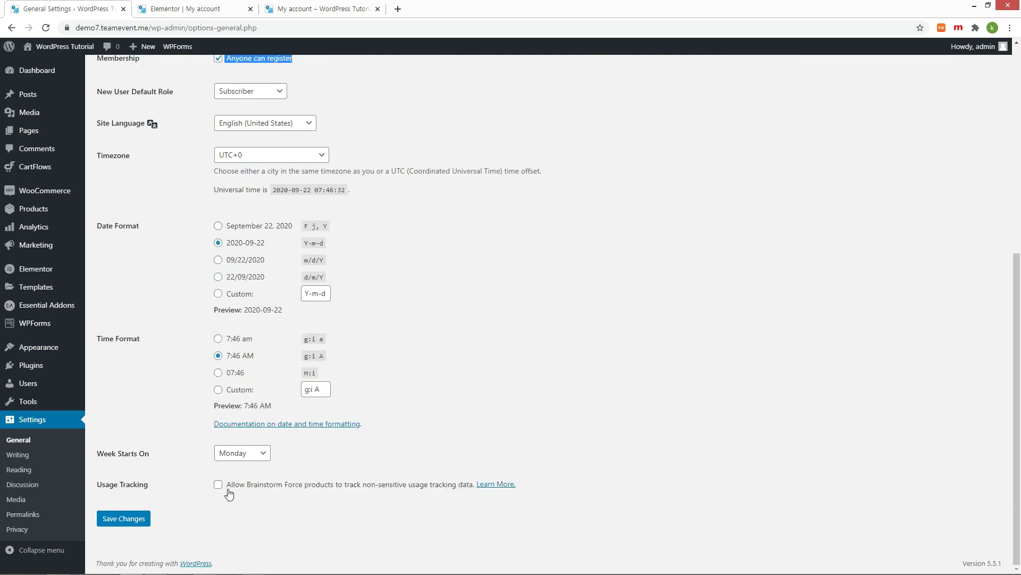
pyautogui.click(128, 518)
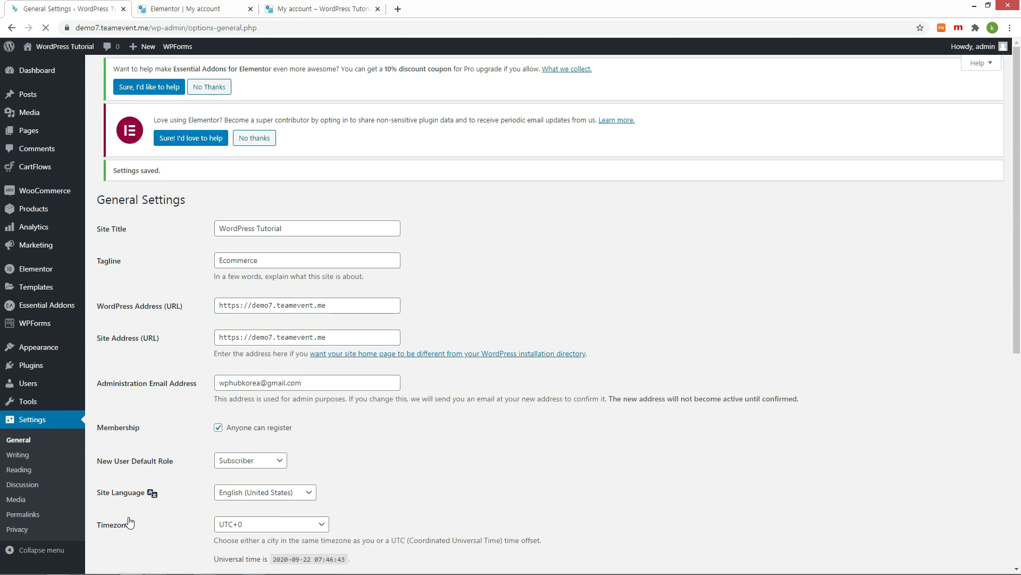
pyautogui.hotkey('ctrl', '3')
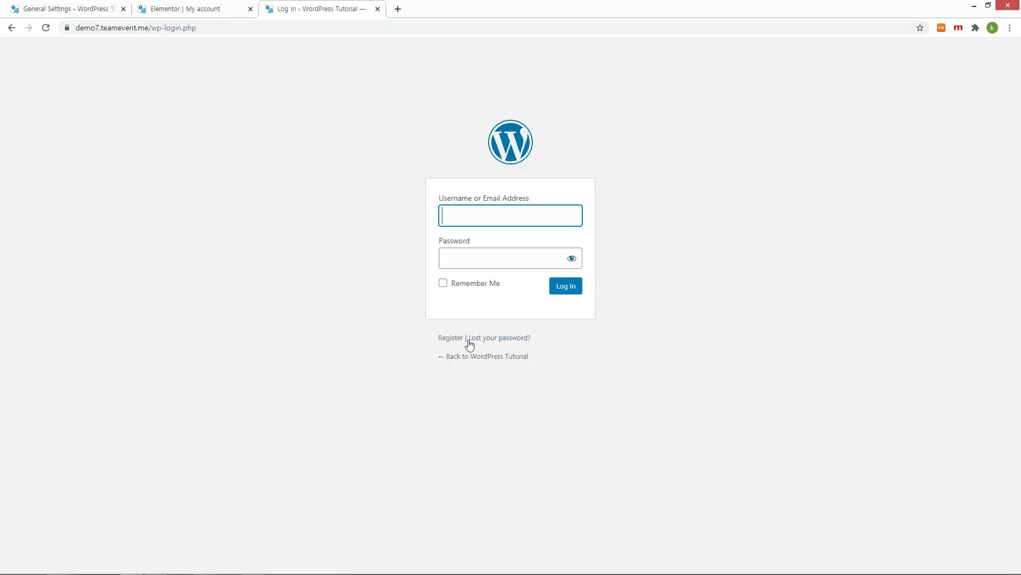
# Step: Register a new user account with a username and the pasted email address
pyautogui.moveTo(435, 341); pyautogui.dragTo(459, 336)
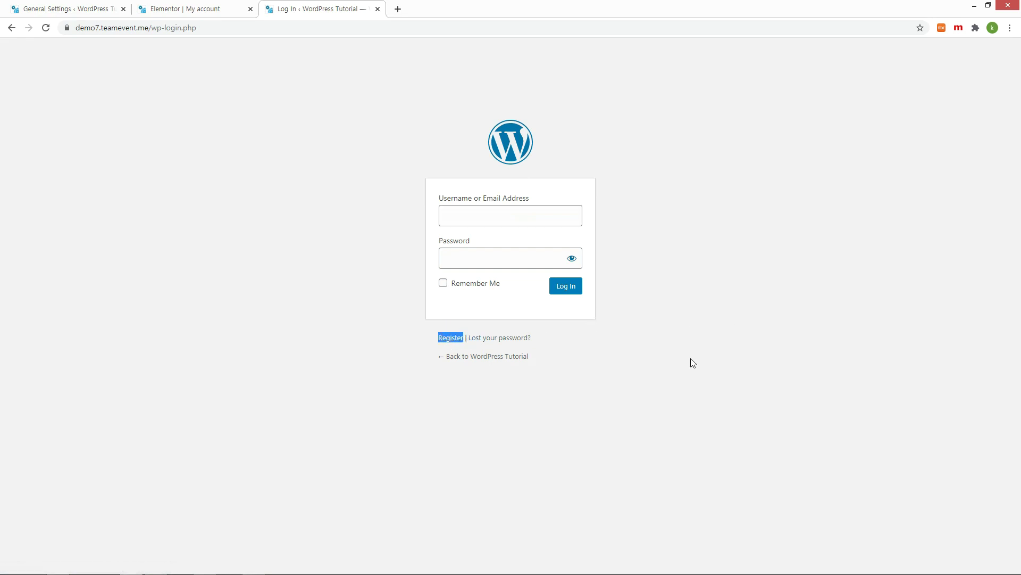
pyautogui.click(455, 338)
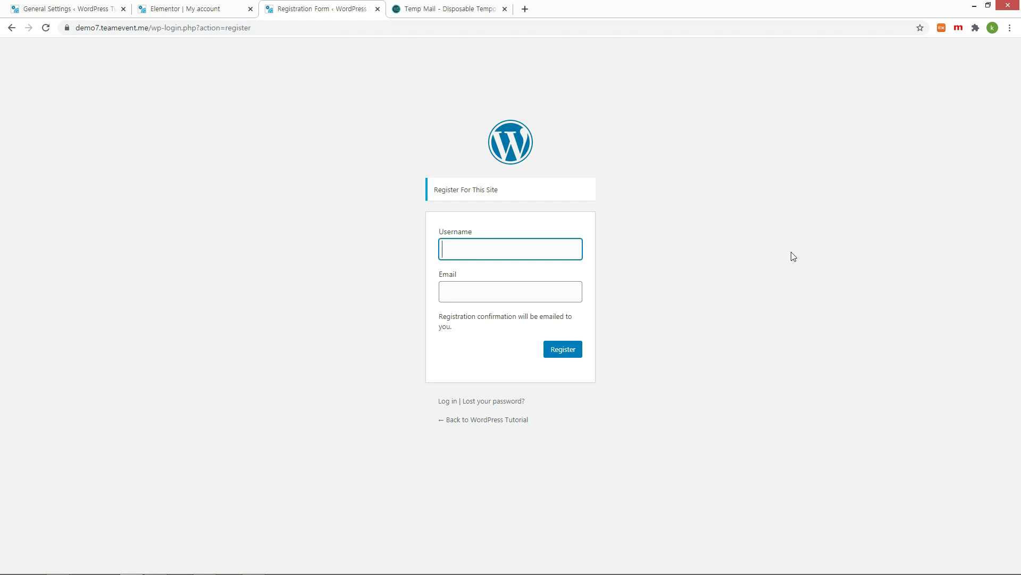
pyautogui.write('user1')
pyautogui.press('Tab')
pyautogui.hotkey('ctrl', 'v')
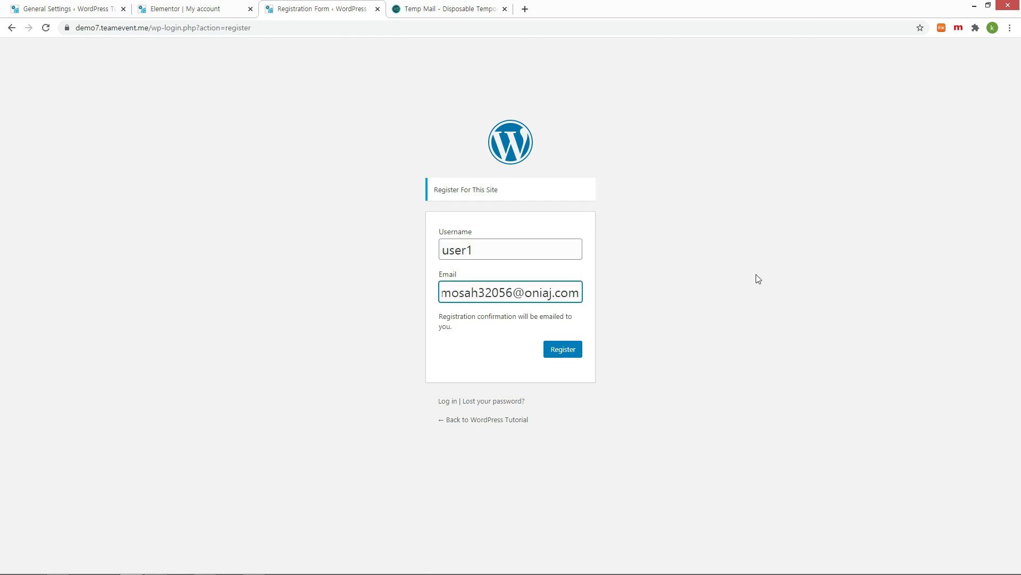
pyautogui.click(570, 353)
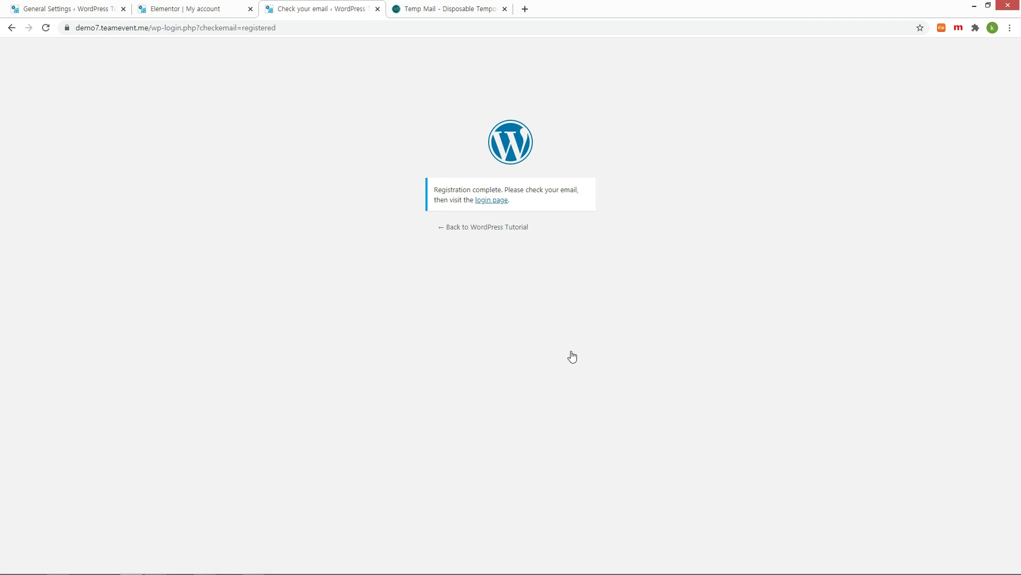
# Step: Set the new account's password via the reset link, confirming use of a weak password
pyautogui.click(498, 202)
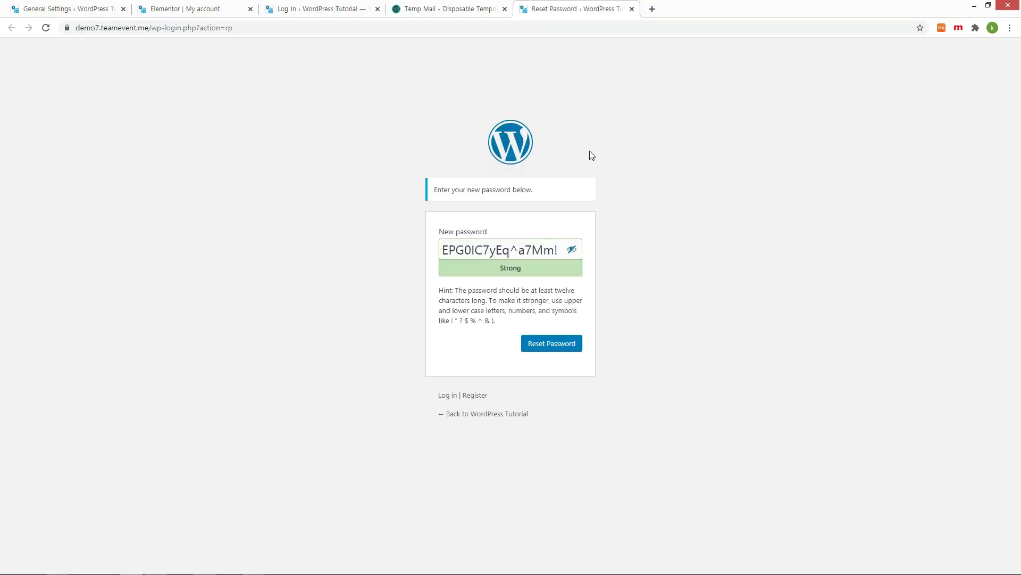
pyautogui.tripleClick(458, 249)
pyautogui.write('1234567')
pyautogui.click(443, 290)
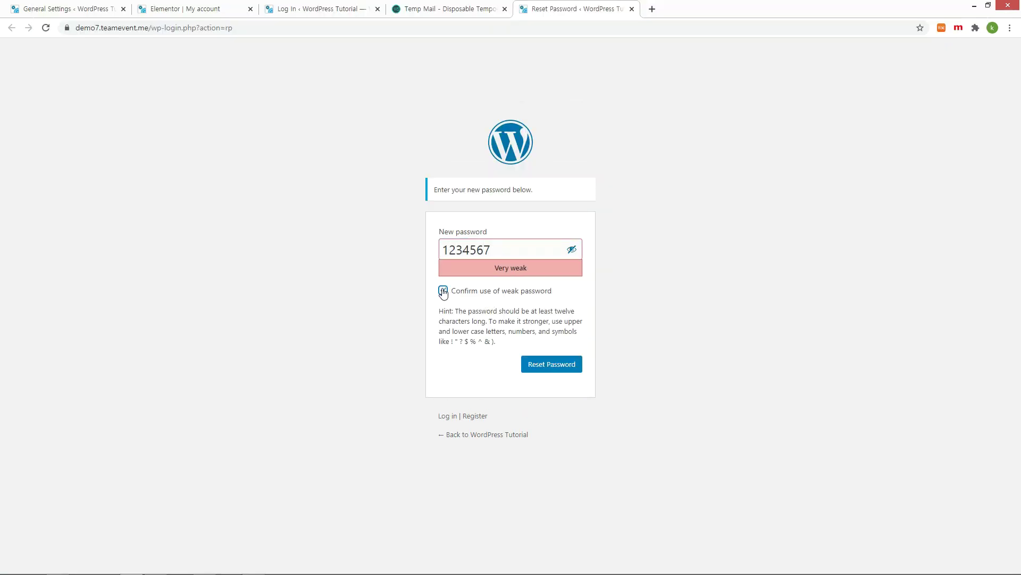
pyautogui.click(562, 366)
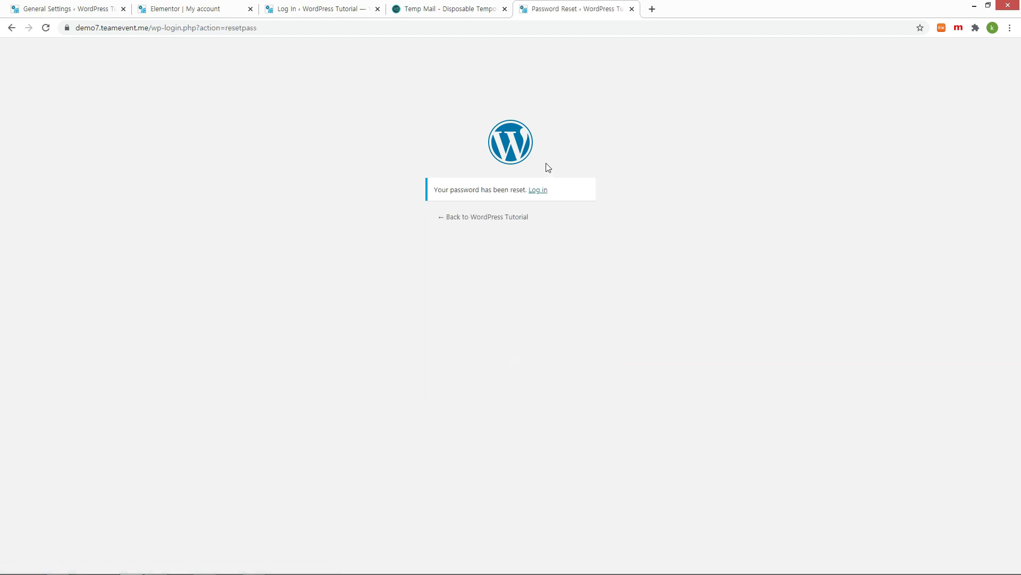
pyautogui.click(541, 192)
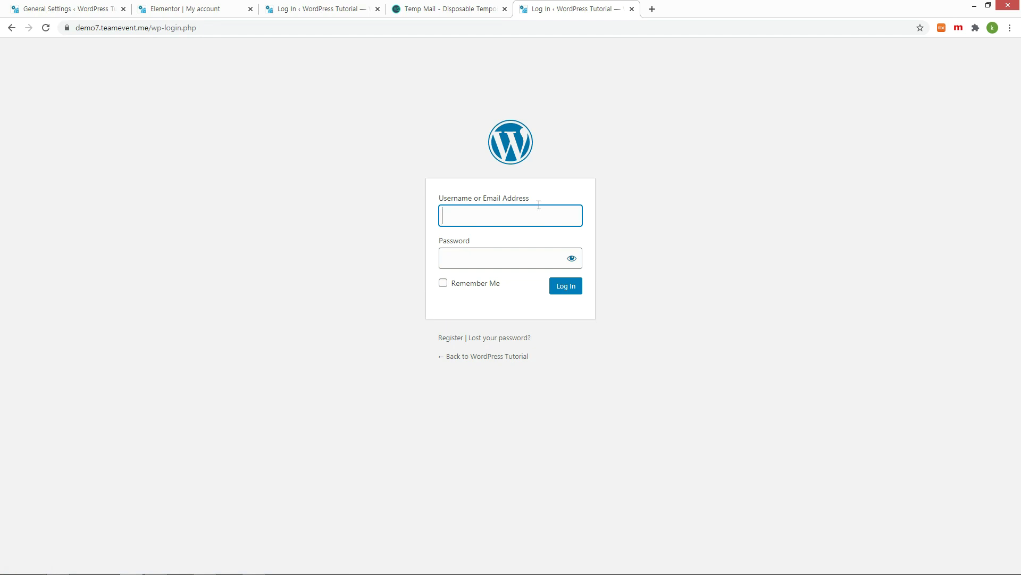
# Step: Log in as the newly registered user and start adding a billing address
pyautogui.write('user1')
pyautogui.press('Tab')
pyautogui.write('•••••••')
pyautogui.click(565, 287)
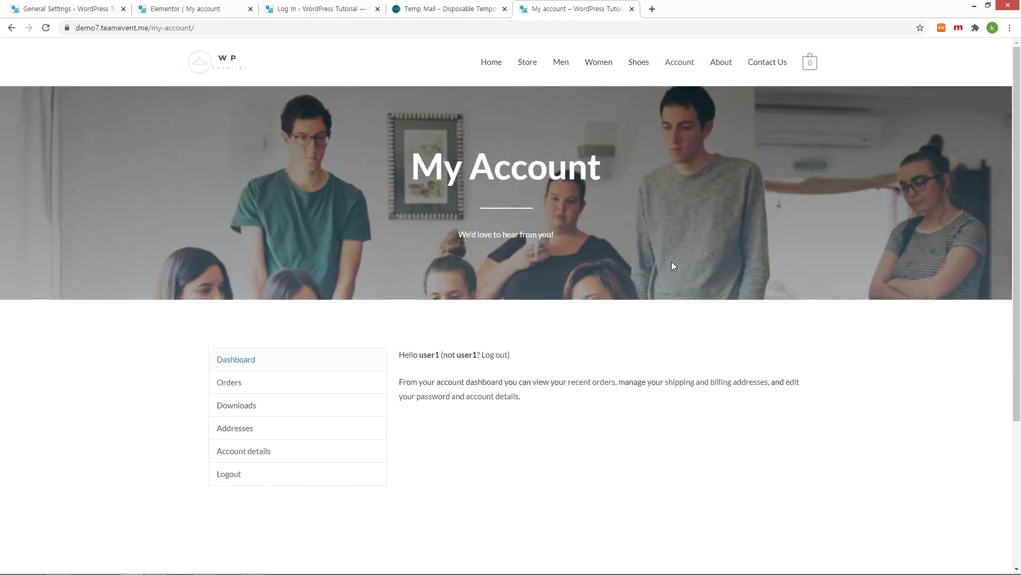
pyautogui.click(241, 433)
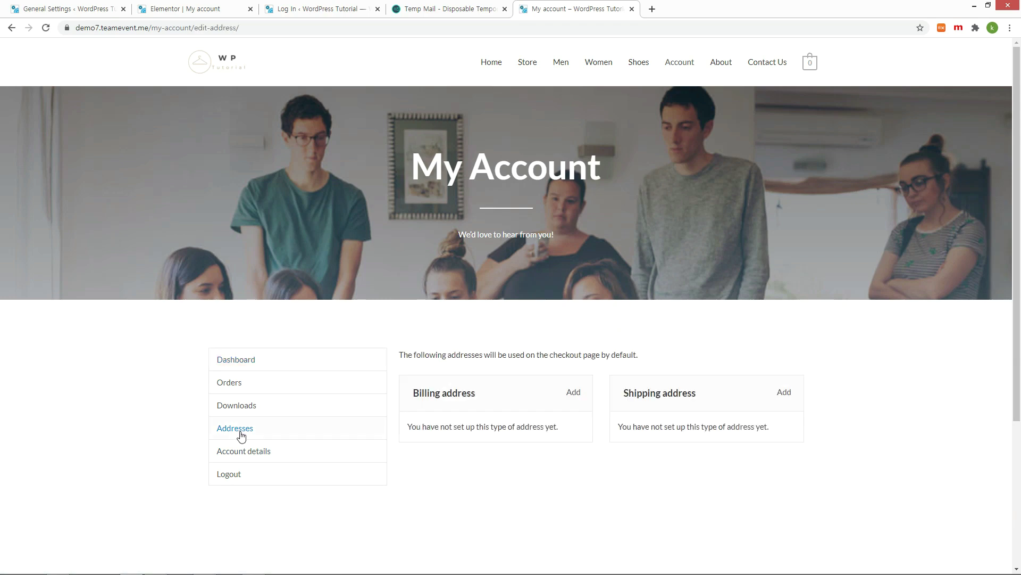
pyautogui.click(573, 394)
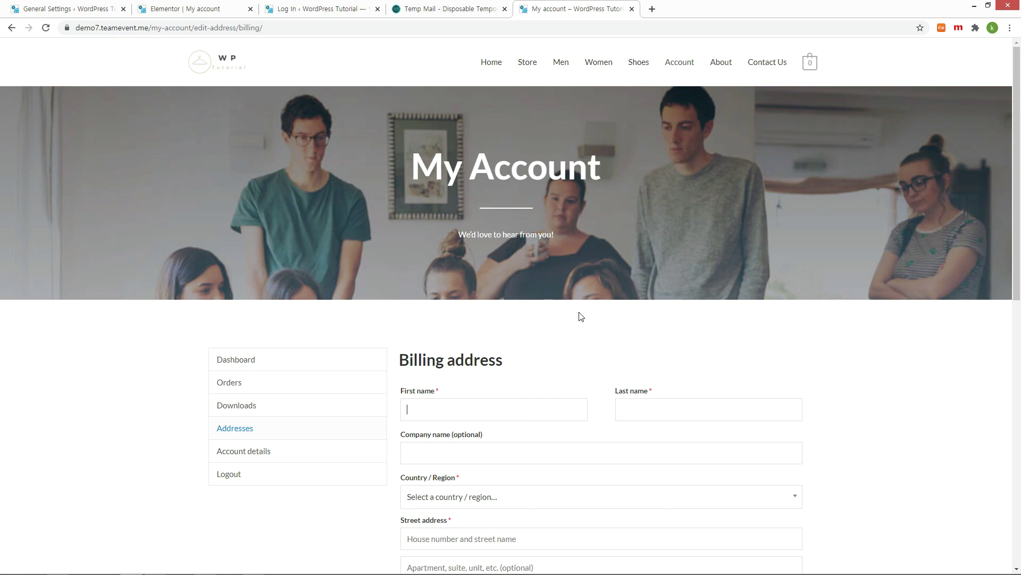
# Step: Enter placeholder first and last names, company ABC Corp., and country South Korea
pyautogui.scroll(-2, 581, 318)
pyautogui.write('Fname')
pyautogui.press('Tab')
pyautogui.write('Lname')
pyautogui.press('Tab')
pyautogui.write('ABC Corp.')
pyautogui.scroll(-2, 667, 341)
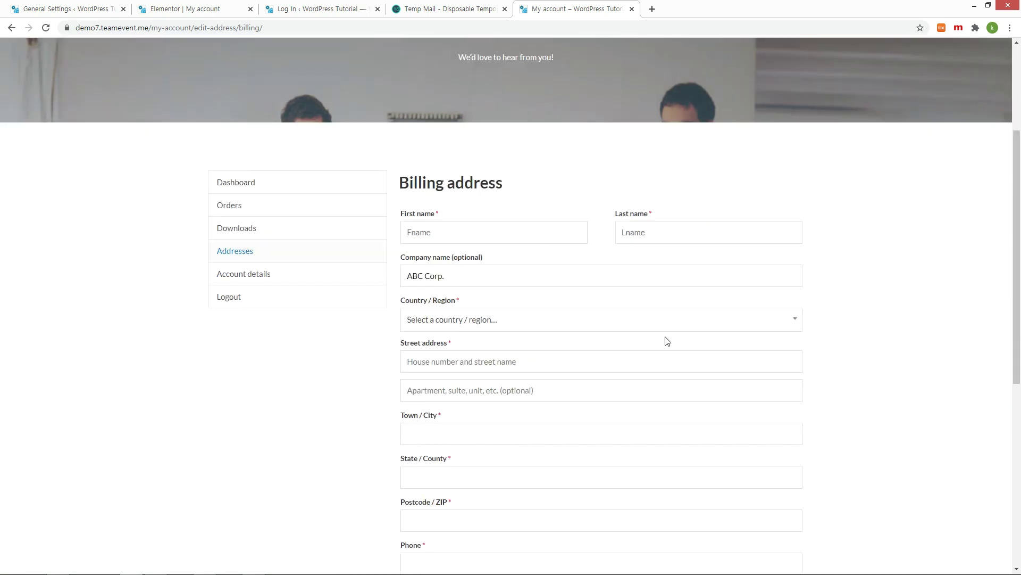
# Step: Fill in the street address, city and phone number, then save the billing address
pyautogui.press('Tab')
pyautogui.write('south korea')
pyautogui.press('Return')
pyautogui.press('Tab')
pyautogui.write('ABC Street')
pyautogui.press('Tab')
pyautogui.write('101')
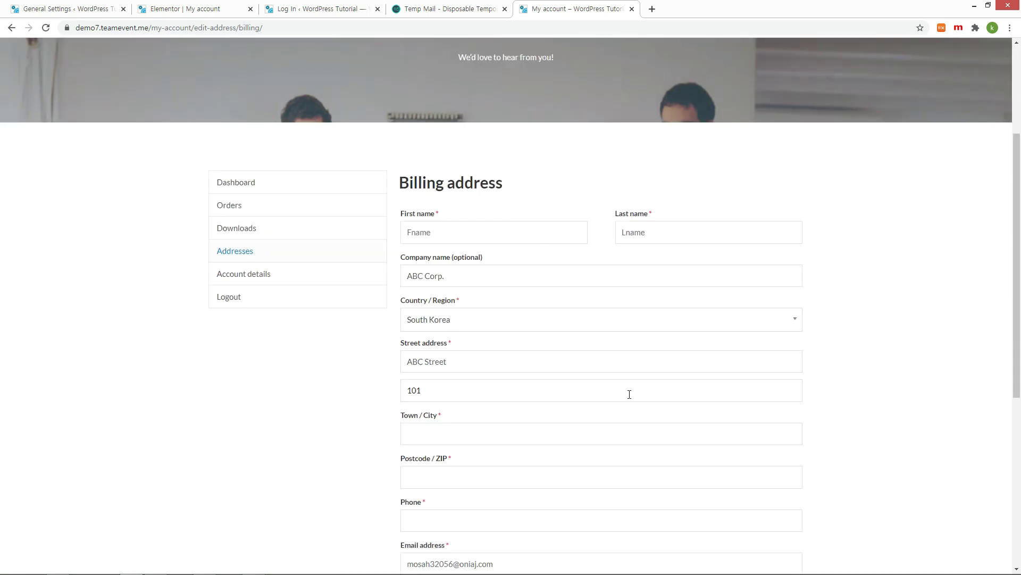
pyautogui.scroll(-2, 629, 394)
pyautogui.press('Tab')
pyautogui.scroll(-2, 625, 426)
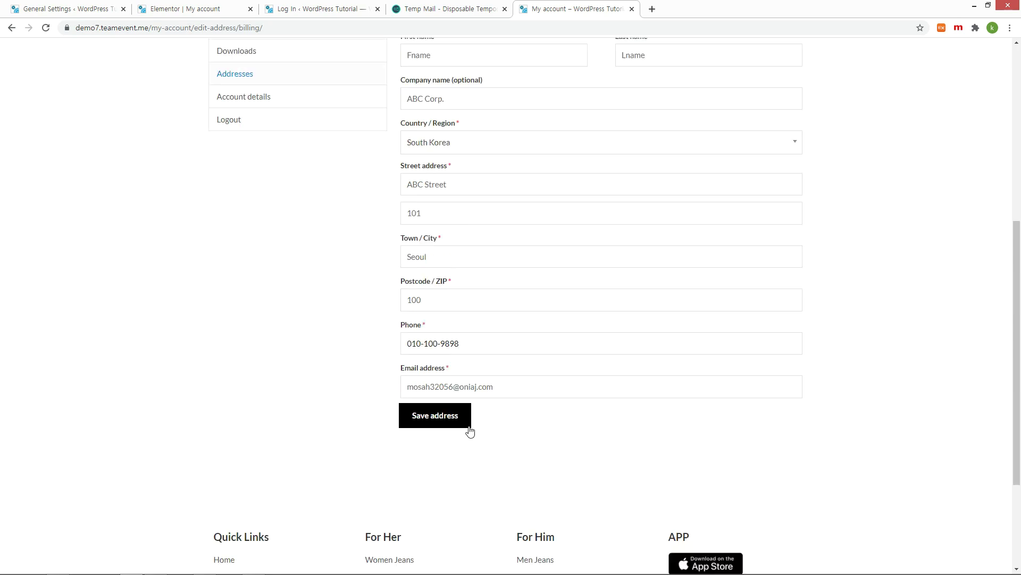
pyautogui.click(450, 424)
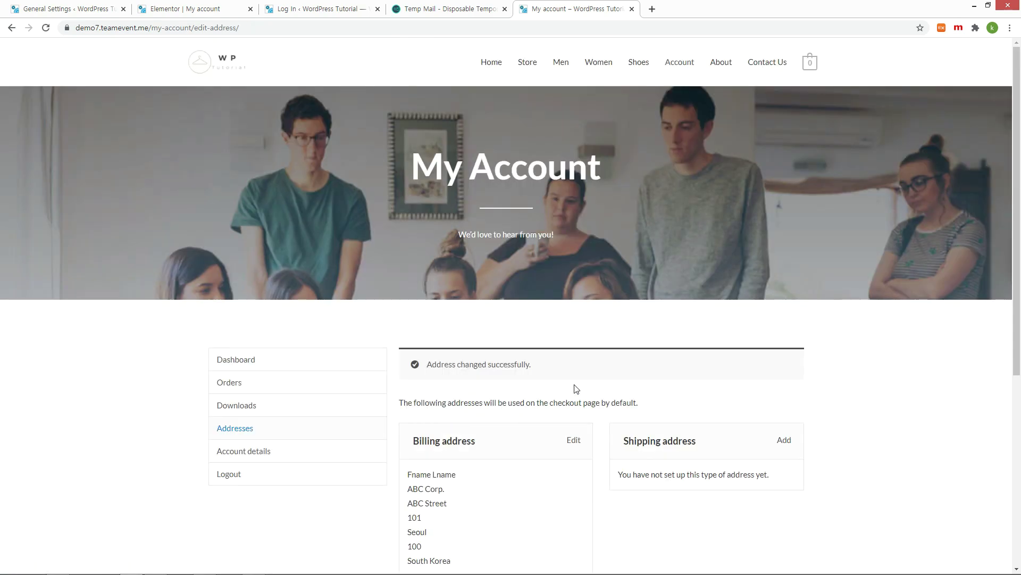
# Step: In Account details, enter the current and new passwords and save the changes
pyautogui.scroll(-4, 572, 388)
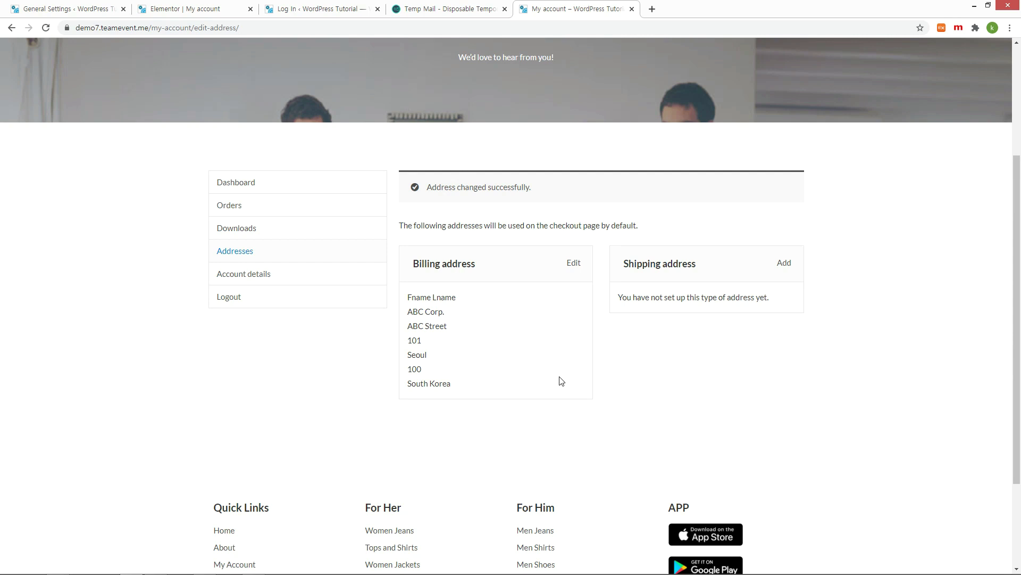
pyautogui.click(263, 276)
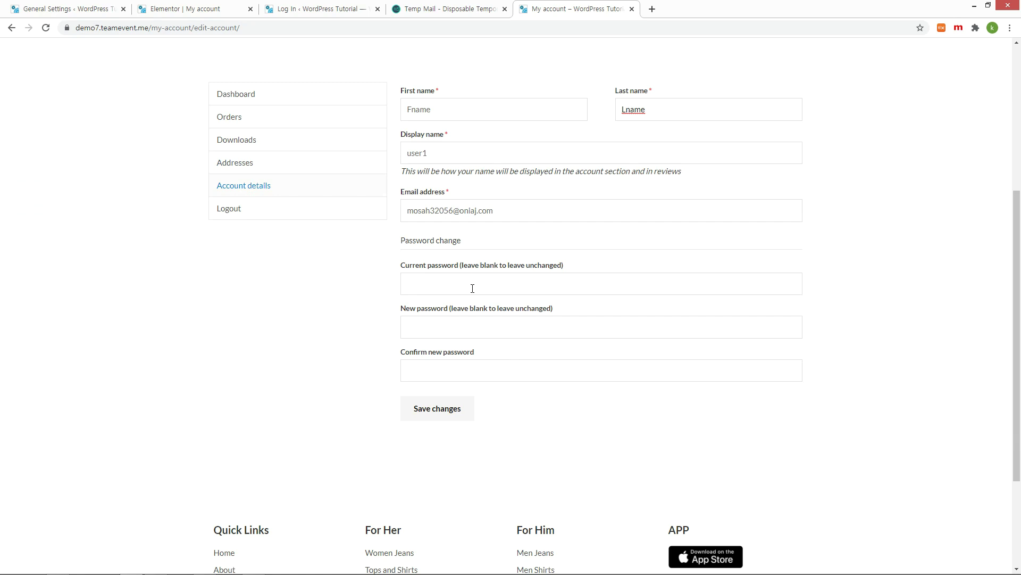
pyautogui.click(472, 288)
pyautogui.click(446, 327)
pyautogui.write('1234')
pyautogui.press('Tab')
pyautogui.write('1234')
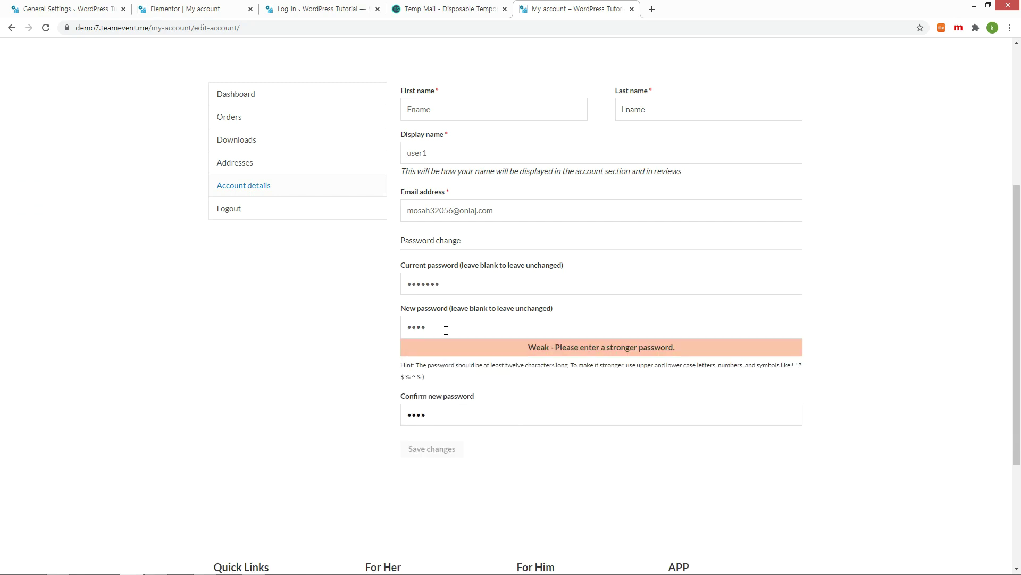
pyautogui.write('56789')
pyautogui.click(433, 425)
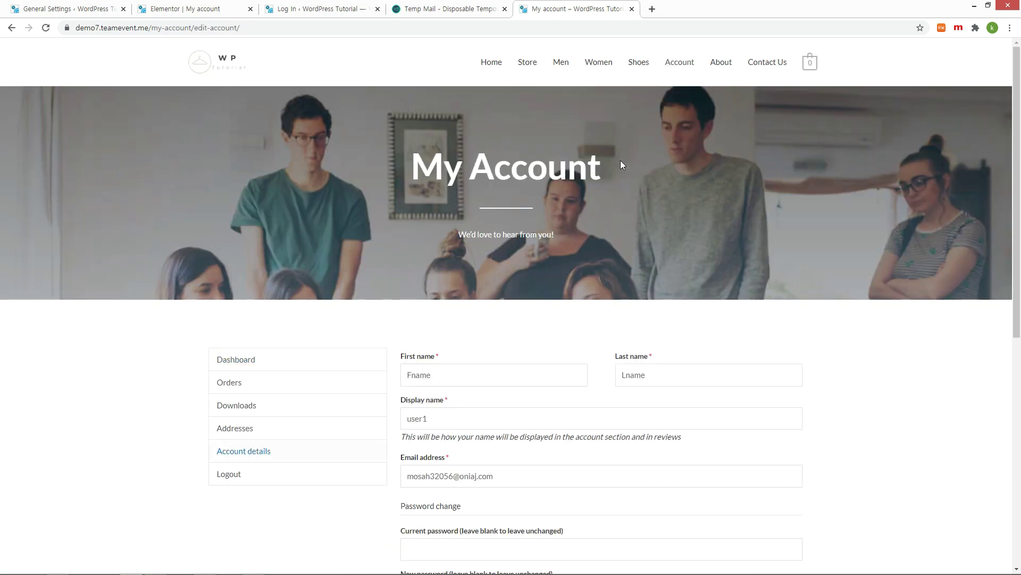
# Step: Browse the Men category and open the Basic Jeans and Black Hoodie product pages
pyautogui.click(561, 64)
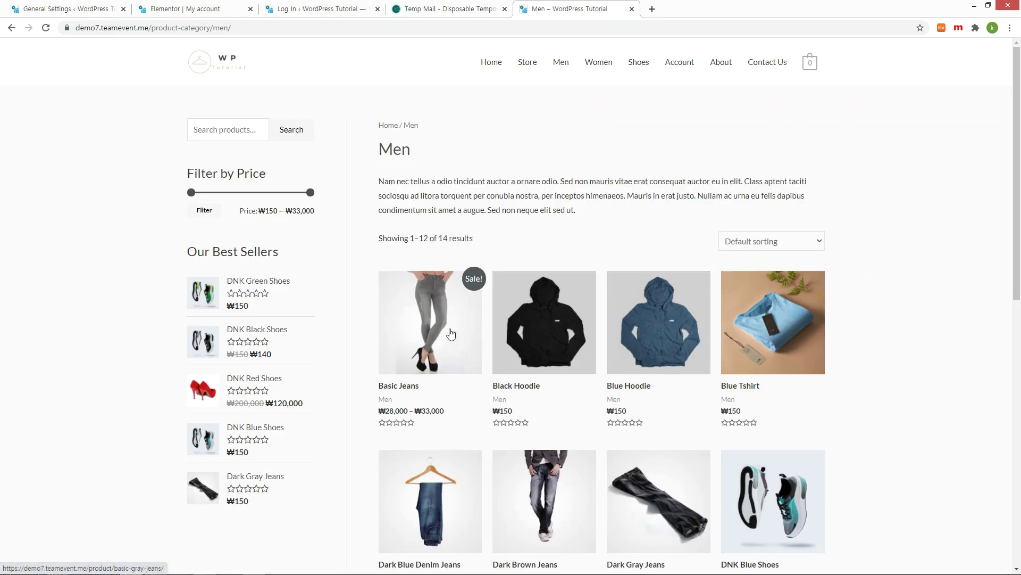
pyautogui.click(451, 334)
pyautogui.scroll(-3, 488, 290)
pyautogui.click(440, 437)
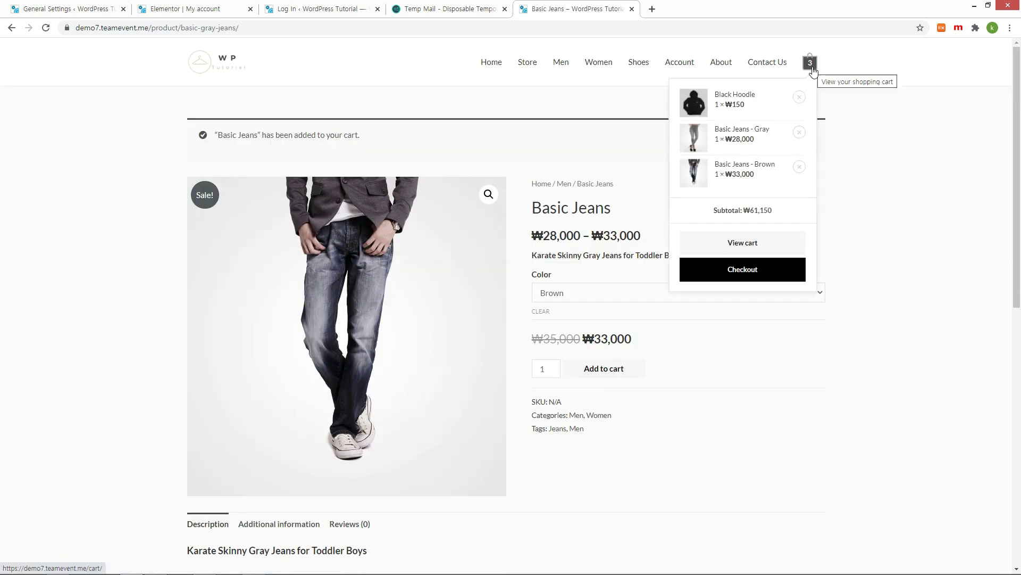
# Step: Raise the Black Hoodie quantity to 3 in the cart, update it, and proceed to checkout
pyautogui.click(810, 62)
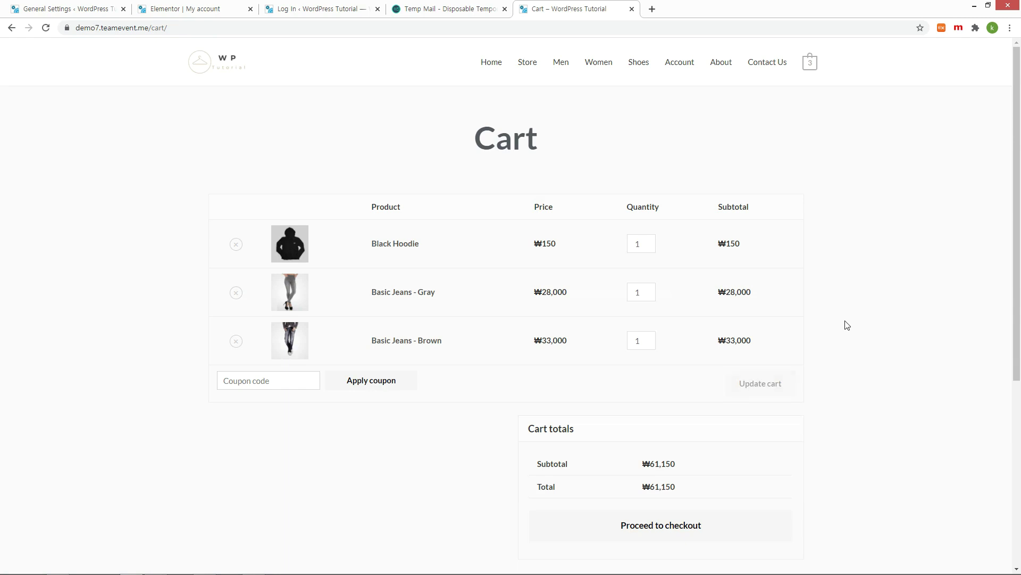
pyautogui.scroll(-2, 652, 159)
pyautogui.click(649, 153)
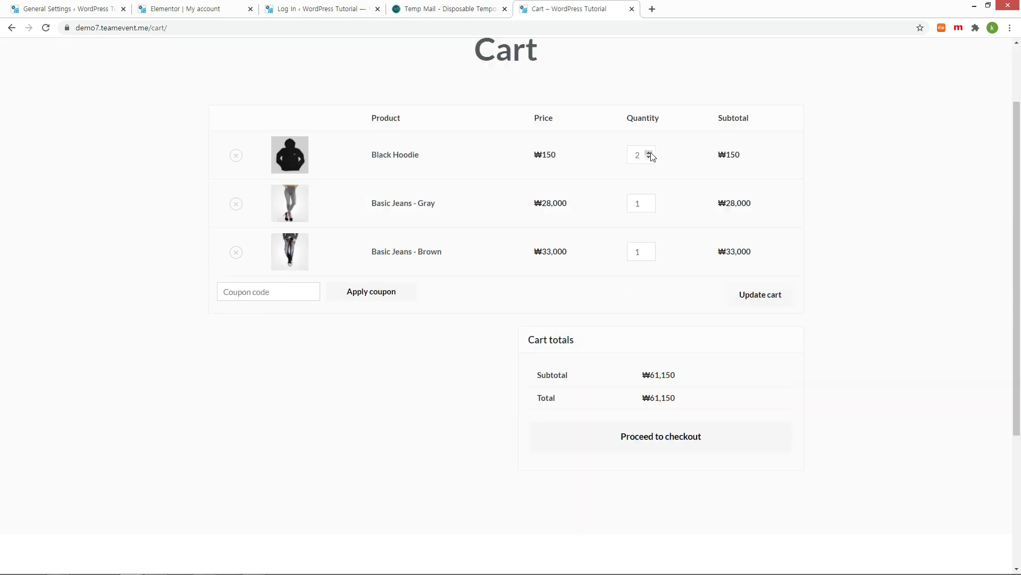
pyautogui.click(650, 153)
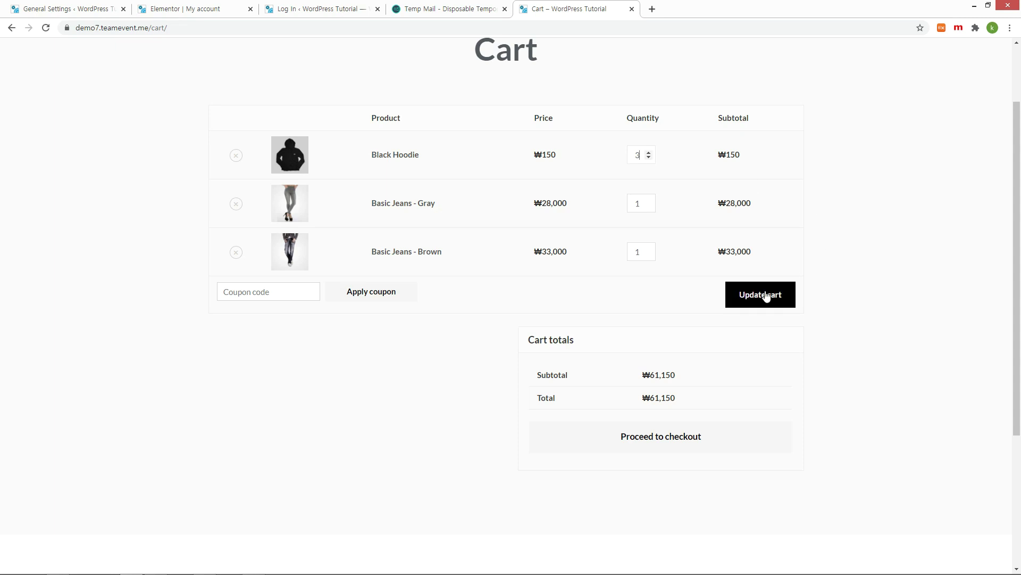
pyautogui.click(764, 292)
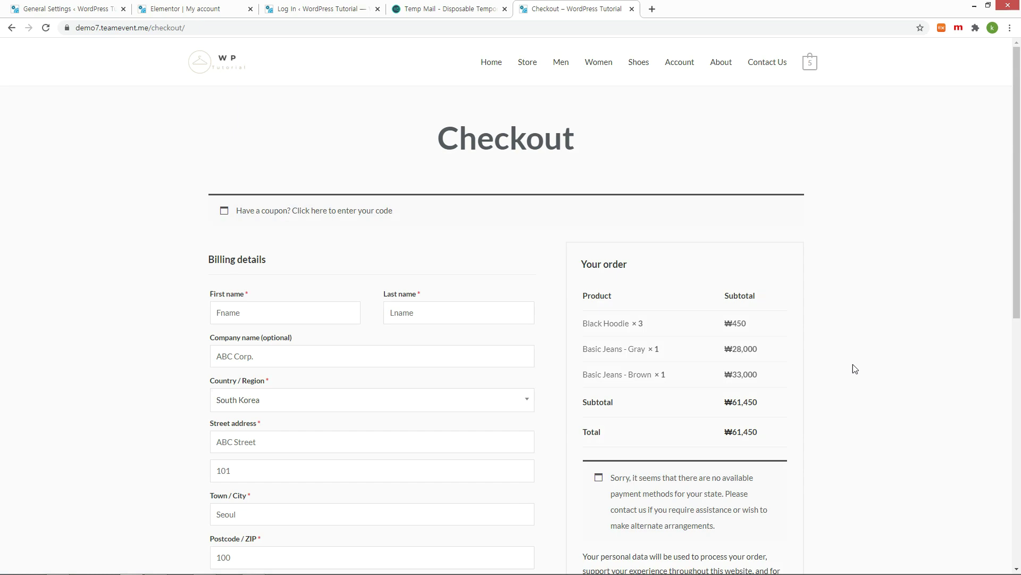
pyautogui.scroll(-3, 855, 369)
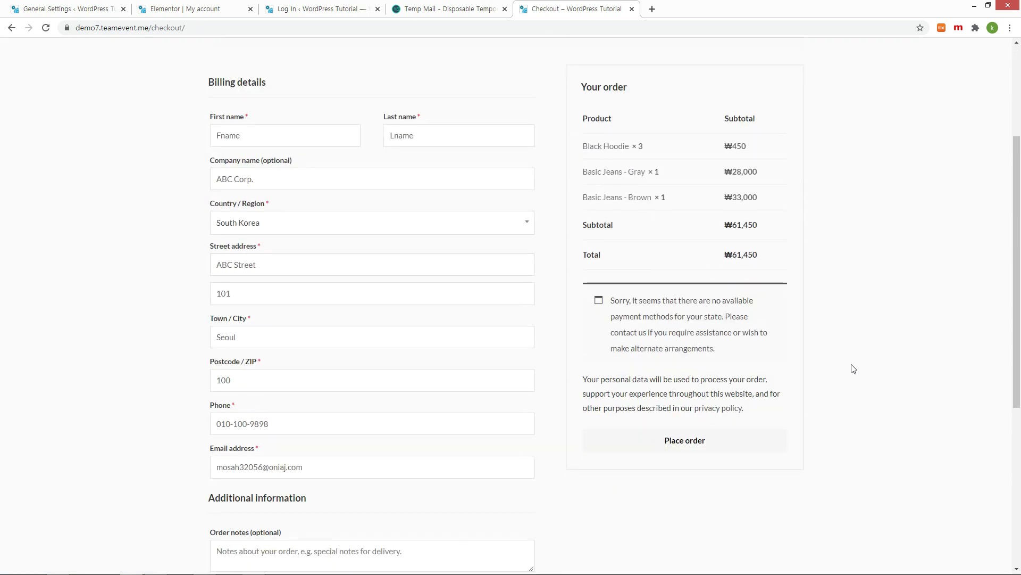
pyautogui.scroll(-2, 854, 368)
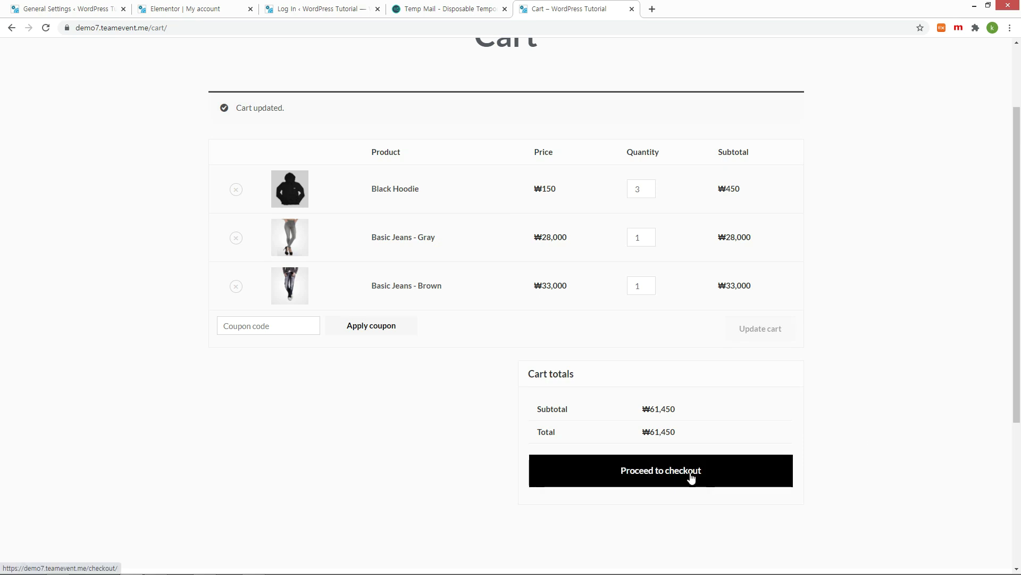
pyautogui.click(691, 477)
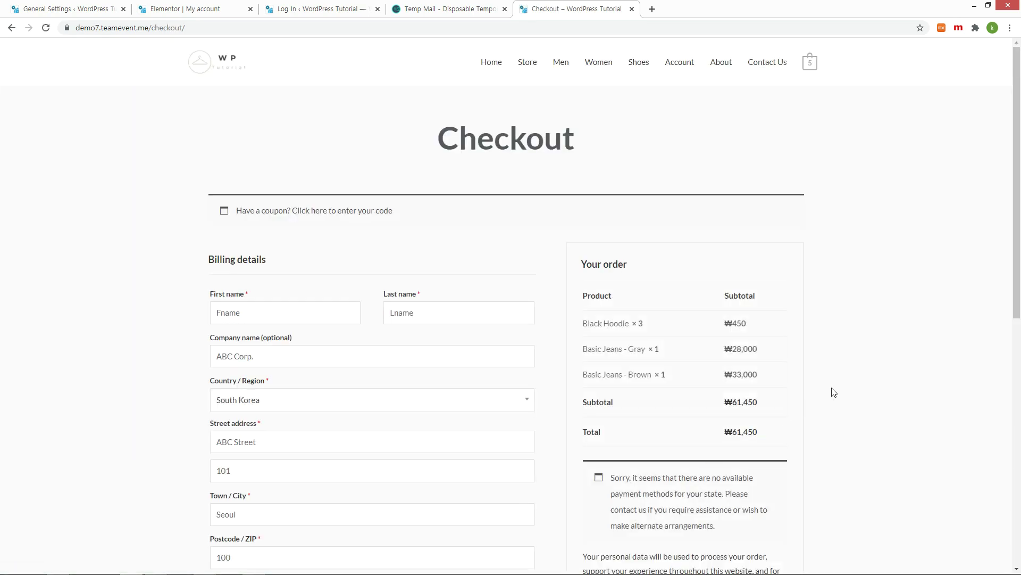
pyautogui.scroll(-3, 855, 369)
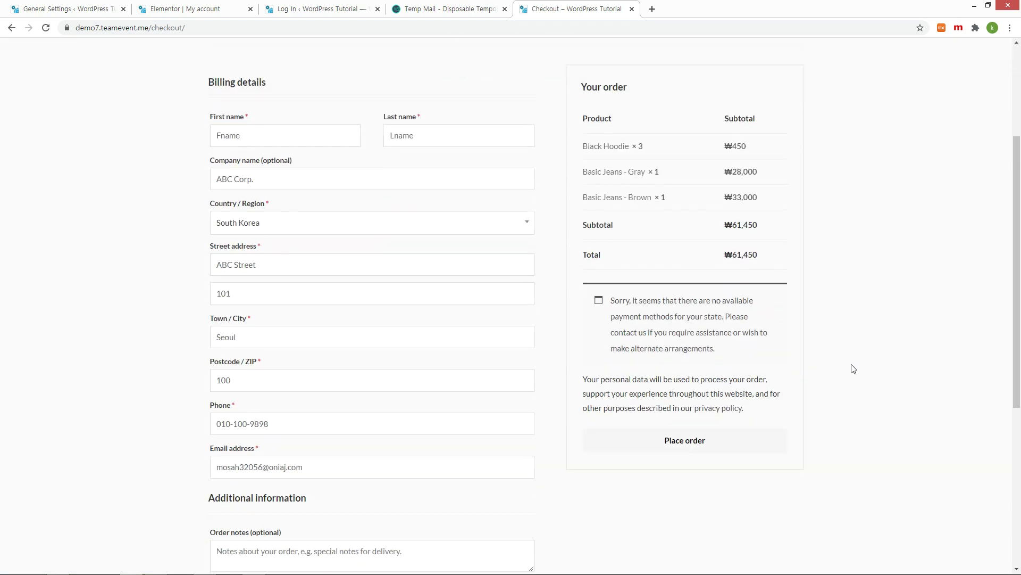
pyautogui.scroll(-2, 854, 369)
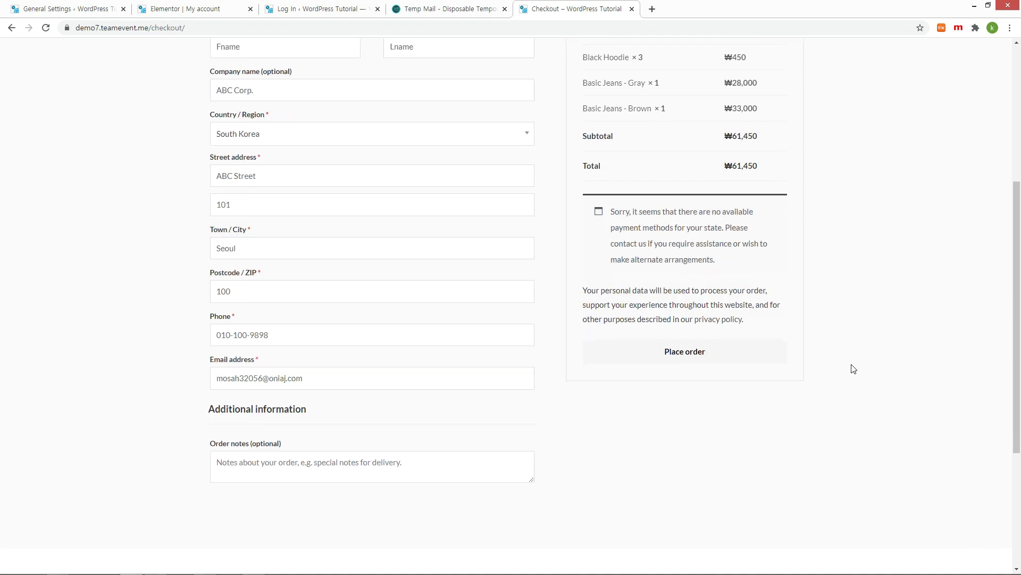
pyautogui.scroll(2, 853, 368)
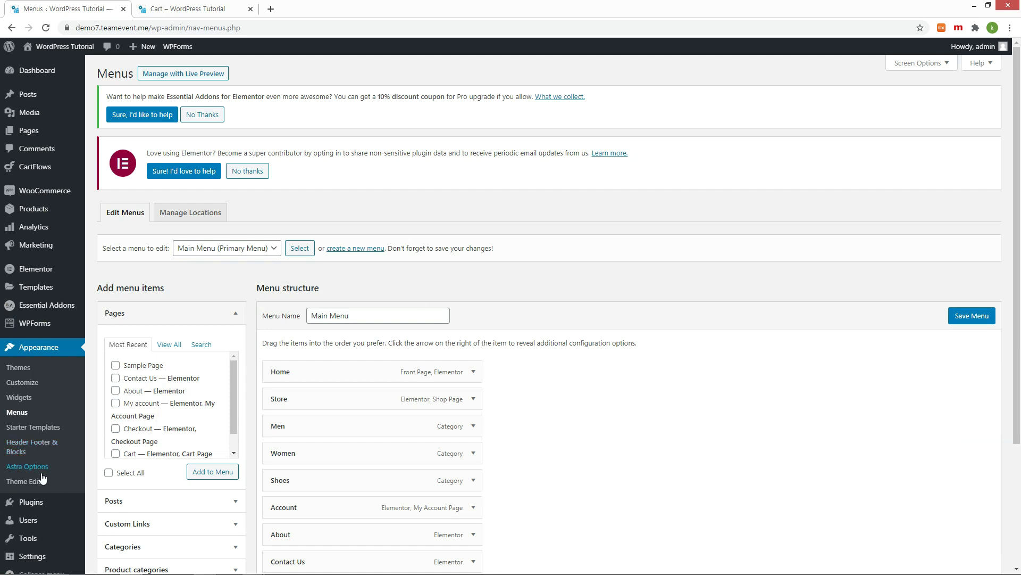
# Step: Search the plugin directory for 'wptobe' and install the Wptobe-signinup plugin
pyautogui.moveTo(42, 508)
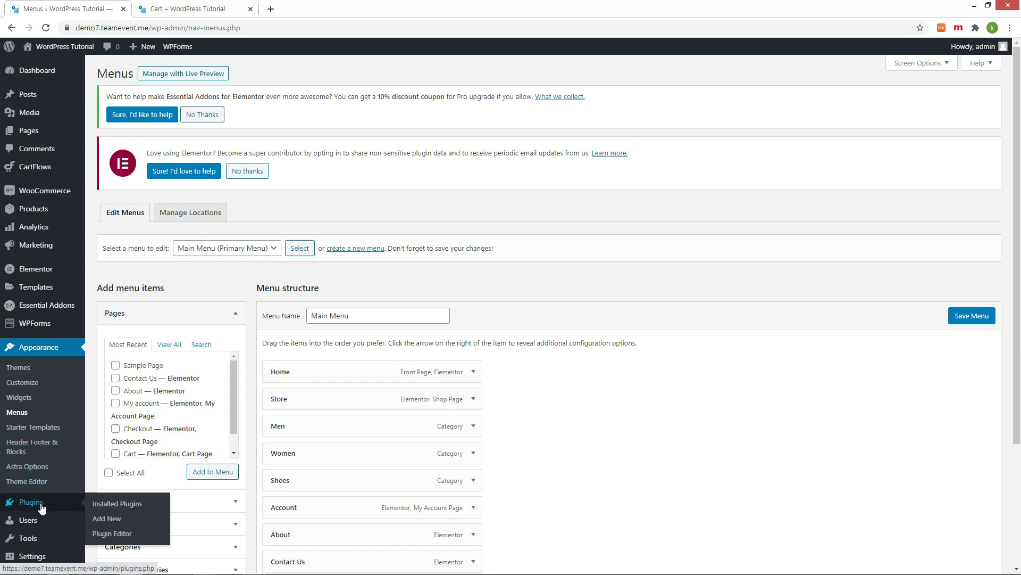
pyautogui.click(109, 518)
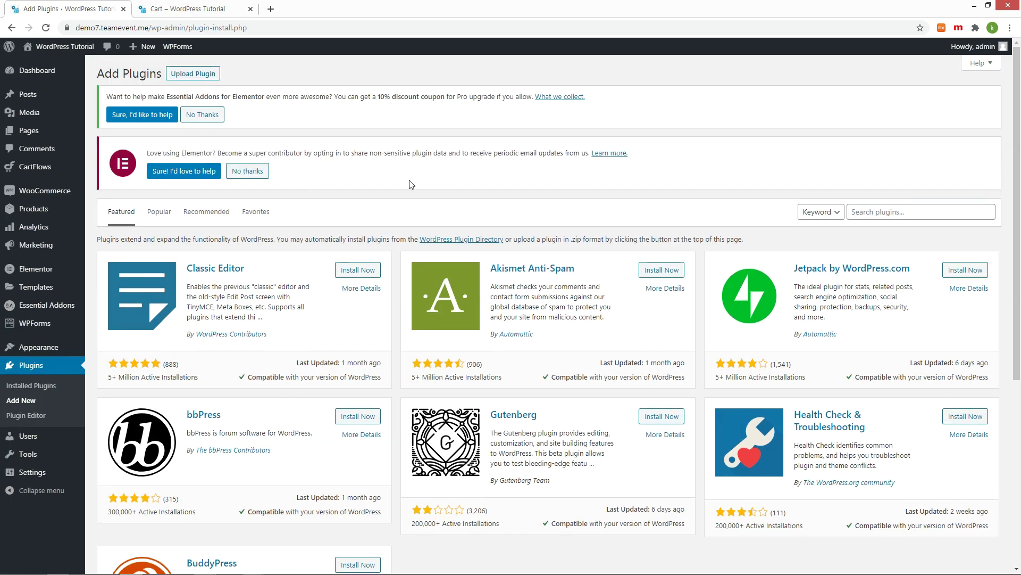
pyautogui.click(875, 213)
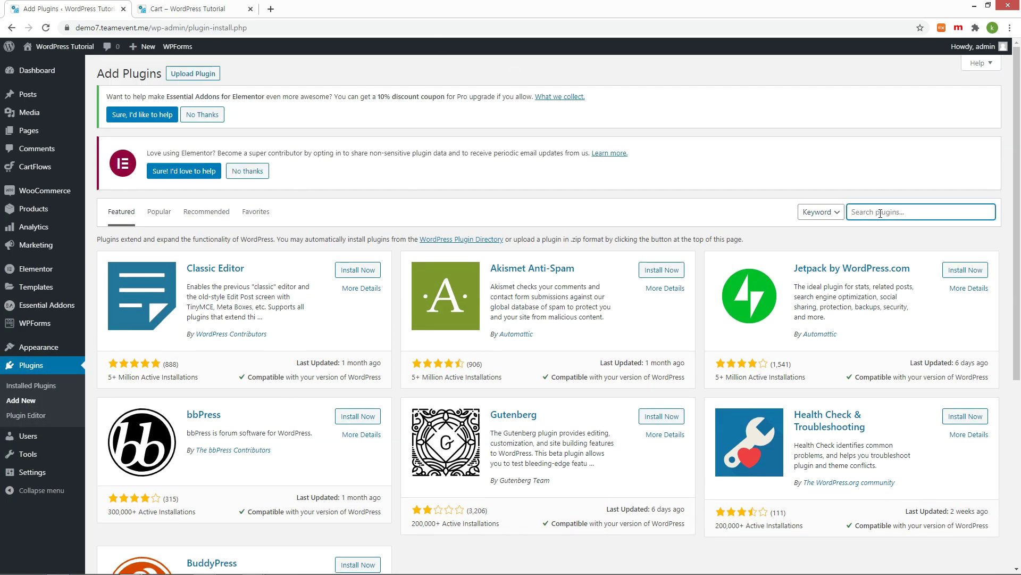
pyautogui.write('wptobe signinup')
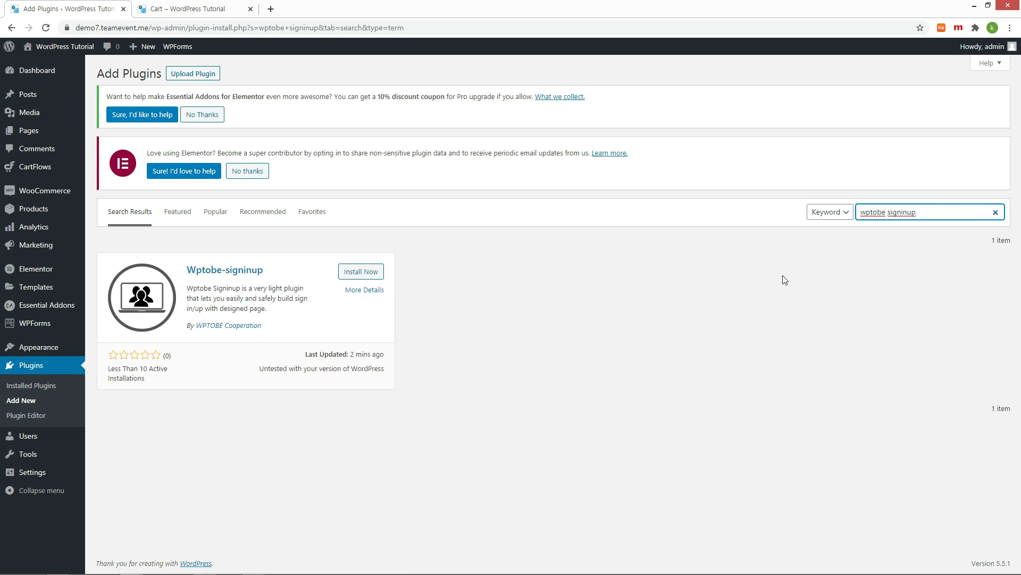
pyautogui.click(360, 271)
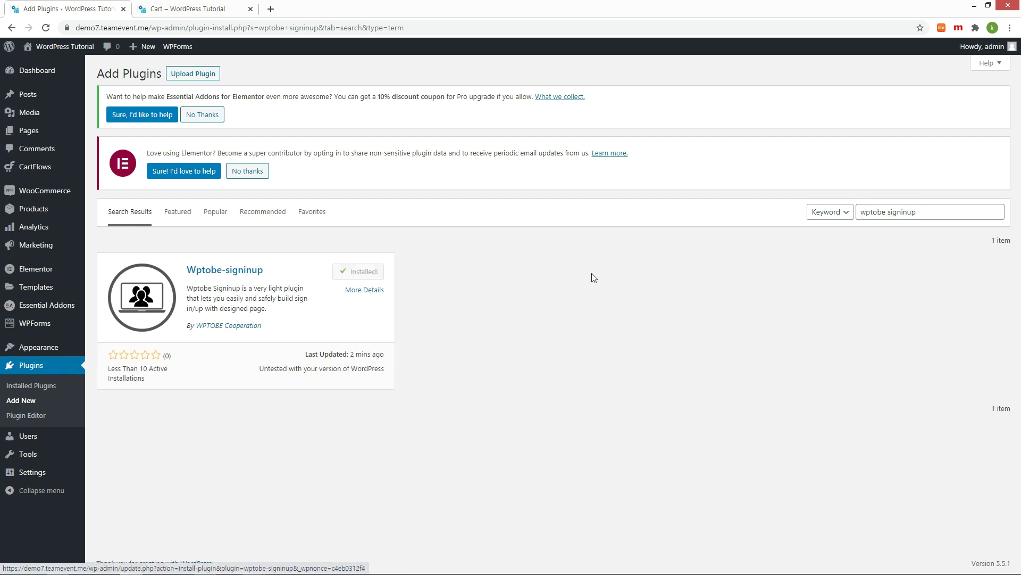
# Step: Search for 'if', then install and activate the If Menu plugin
pyautogui.moveTo(925, 212); pyautogui.dragTo(757, 218)
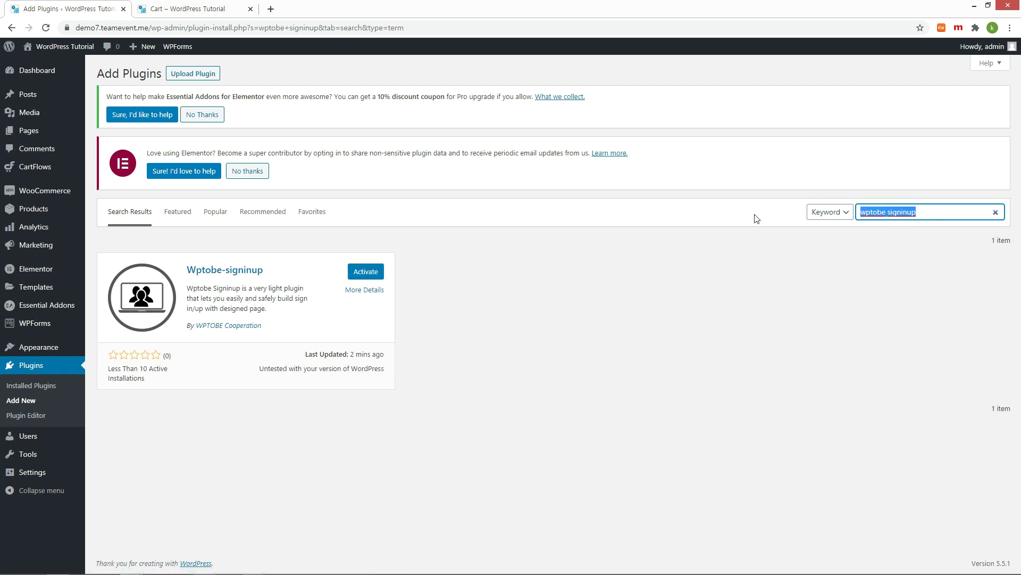
pyautogui.write('if menu')
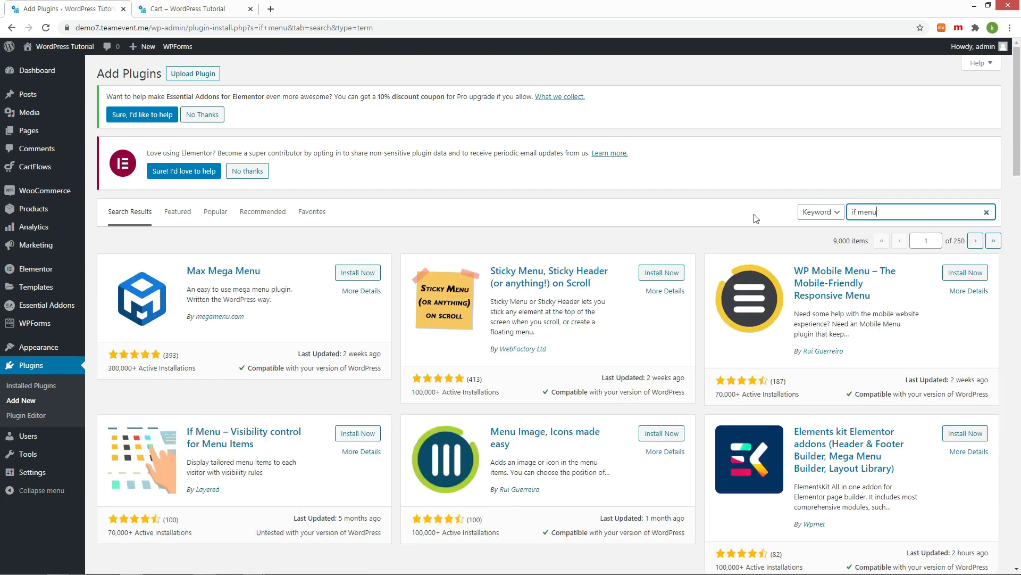
pyautogui.click(358, 433)
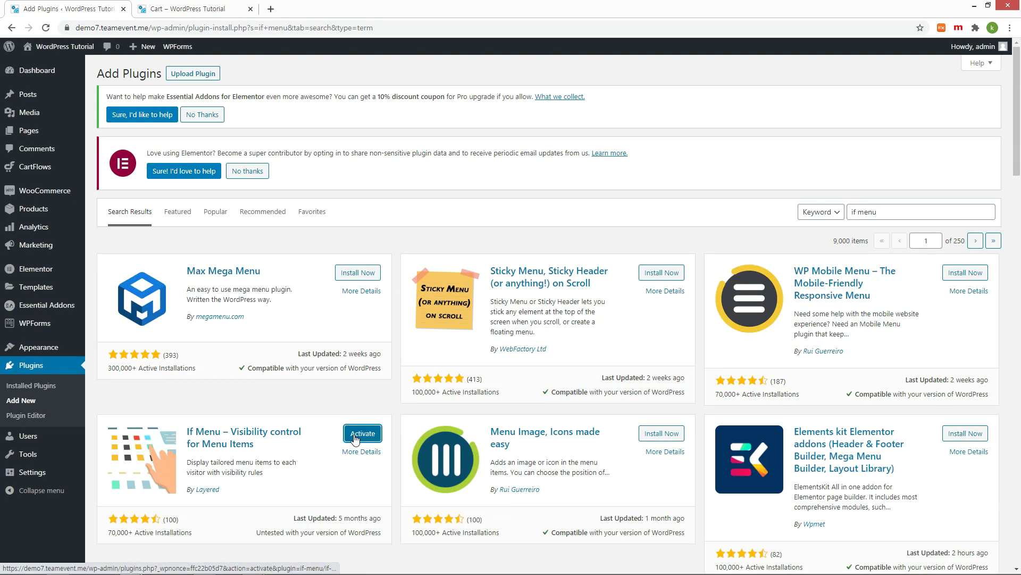
pyautogui.click(355, 437)
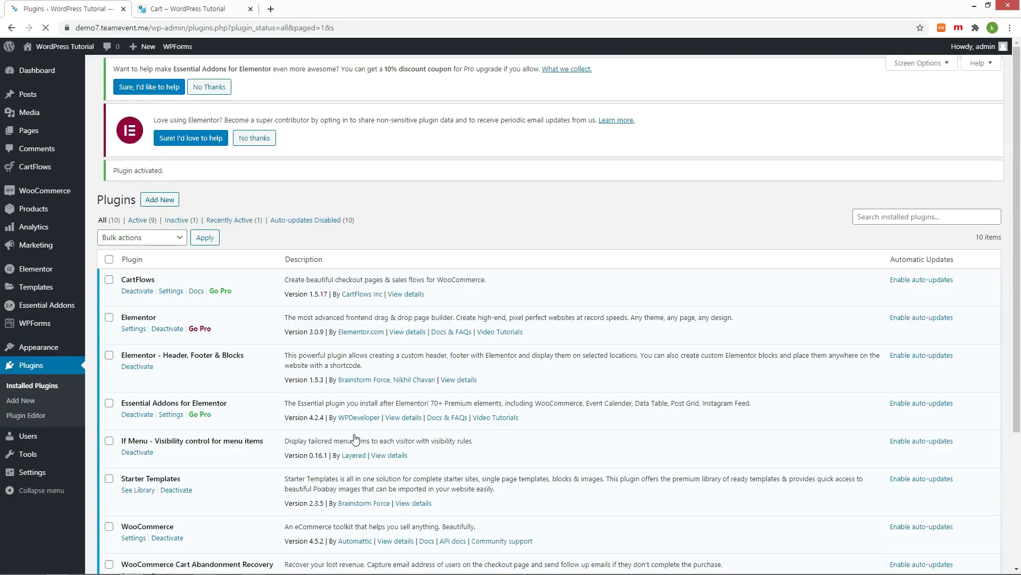
# Step: Activate the Wptobe Signinup plugin and go to the admin Pages list
pyautogui.scroll(-4, 357, 435)
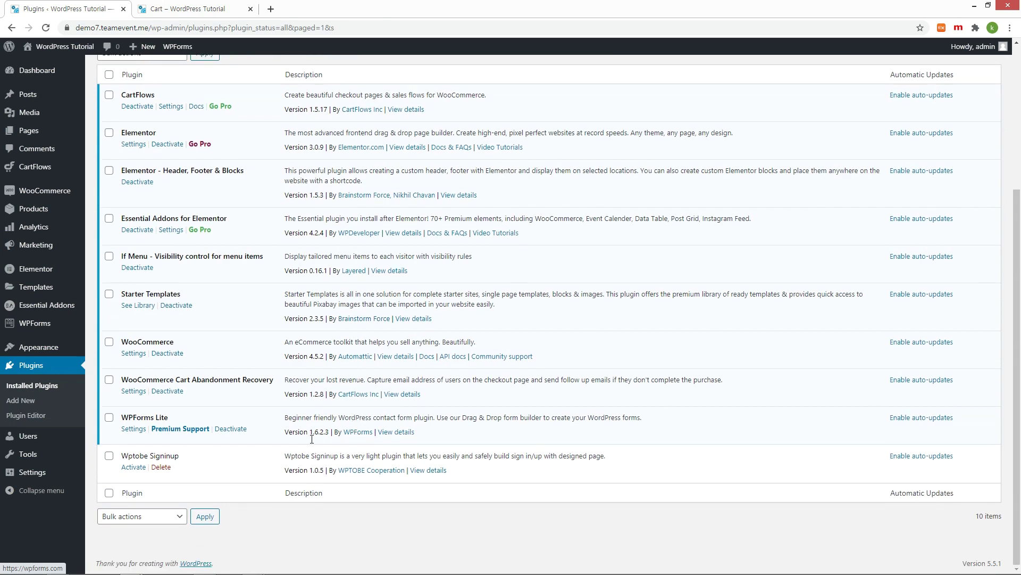
pyautogui.click(137, 469)
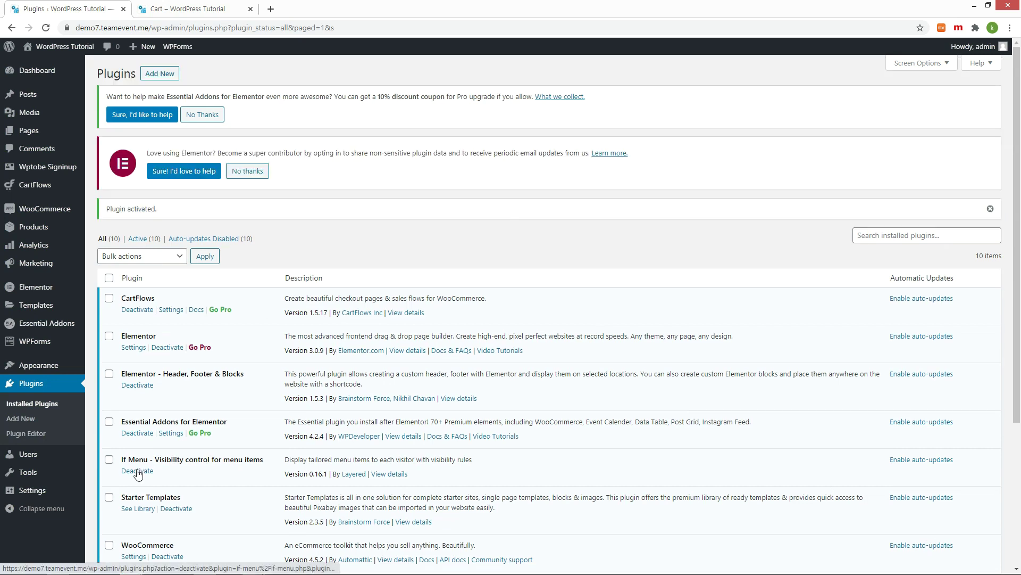
pyautogui.click(30, 131)
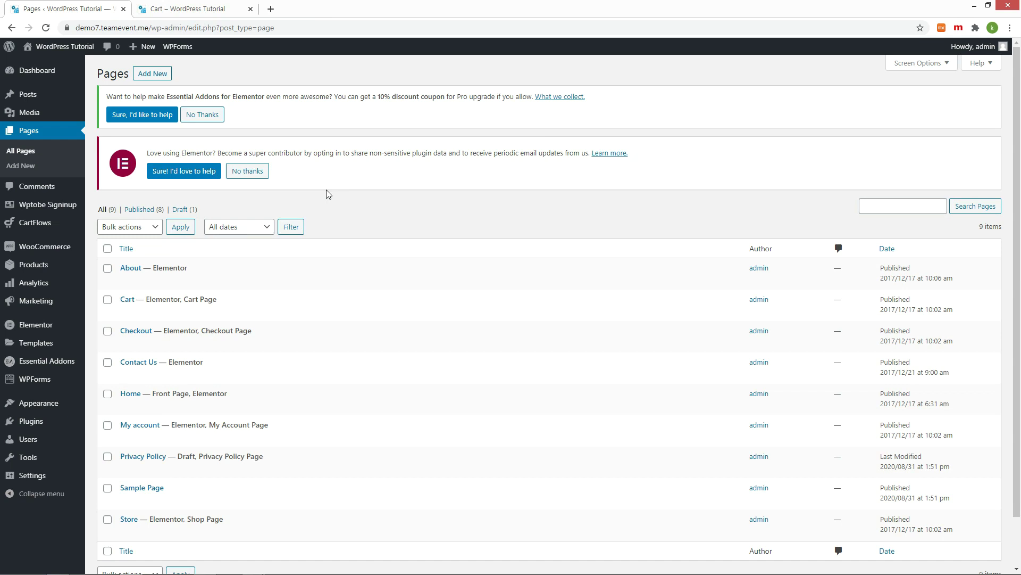
# Step: Create and publish an empty page titled 'signin', then return to the pages list
pyautogui.click(153, 74)
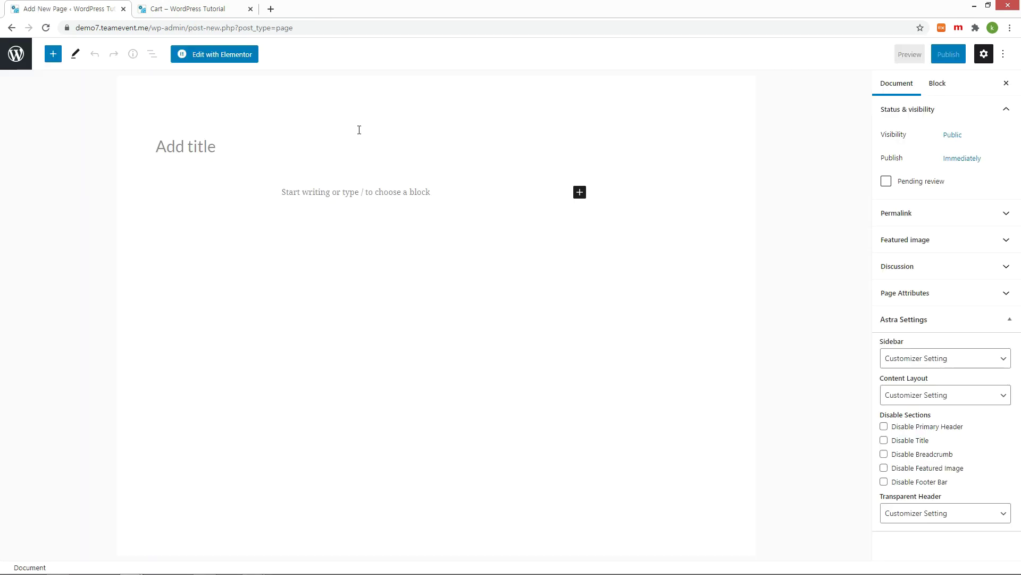
pyautogui.write('signin')
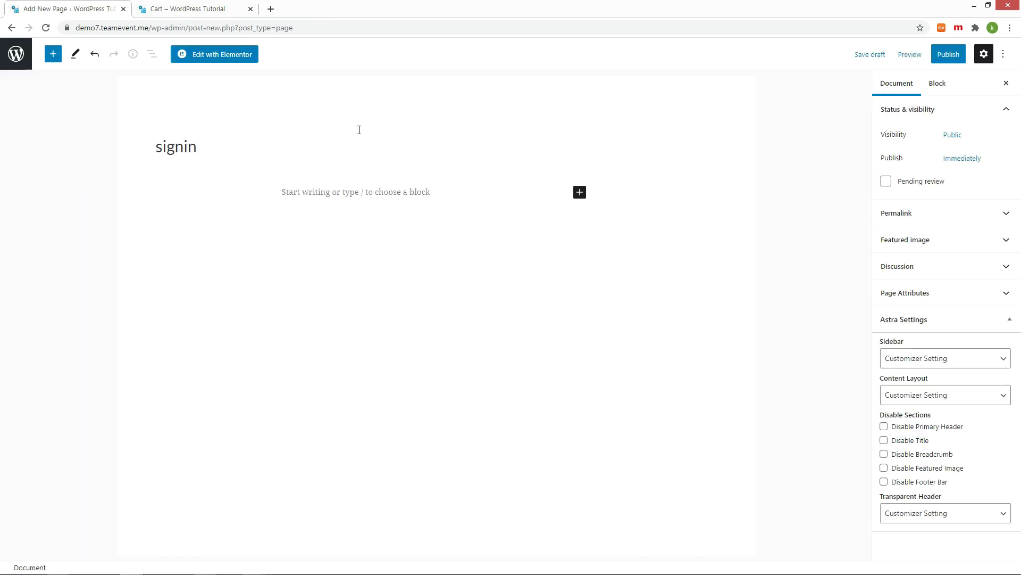
pyautogui.click(943, 54)
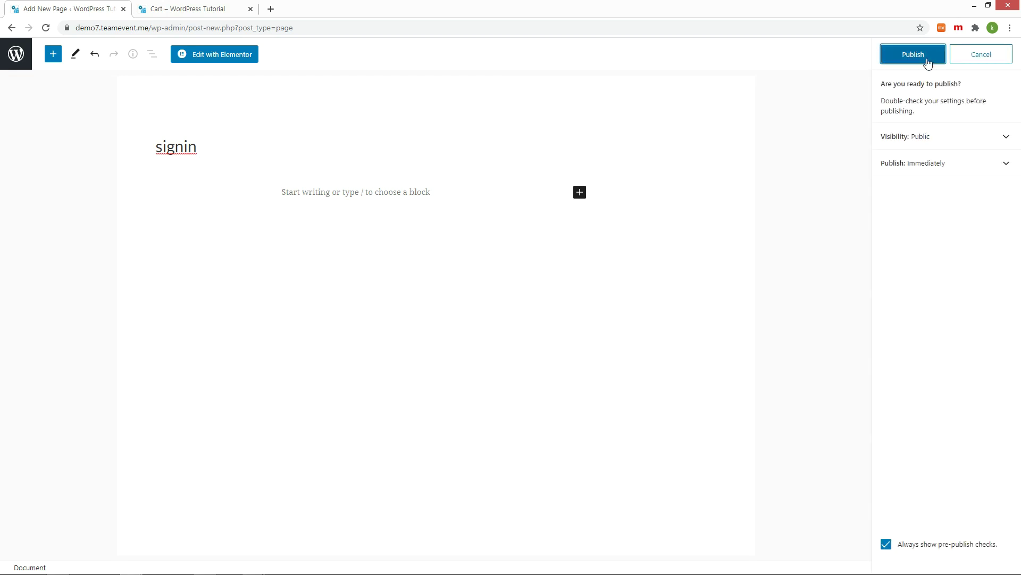
pyautogui.click(915, 59)
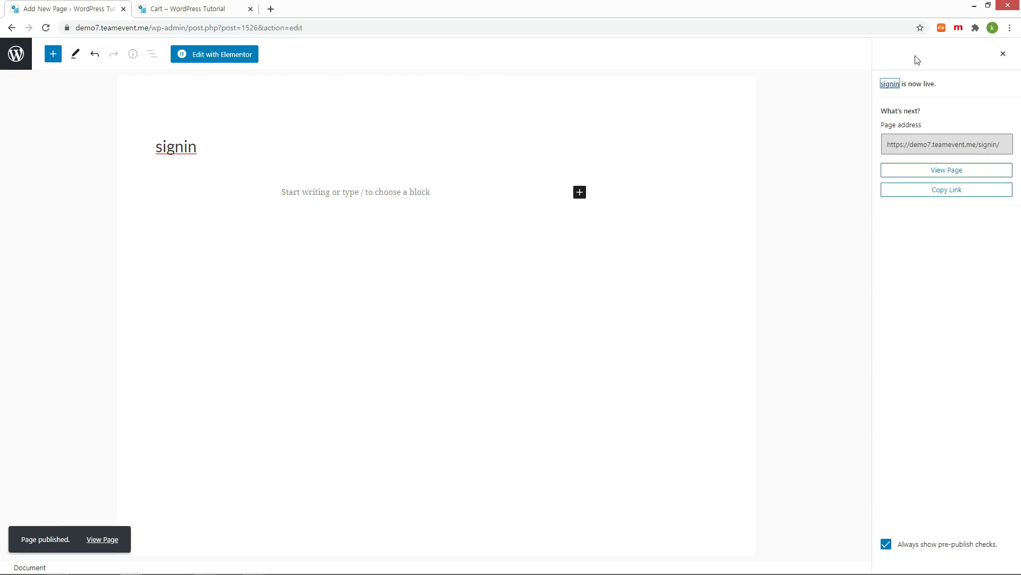
pyautogui.click(16, 54)
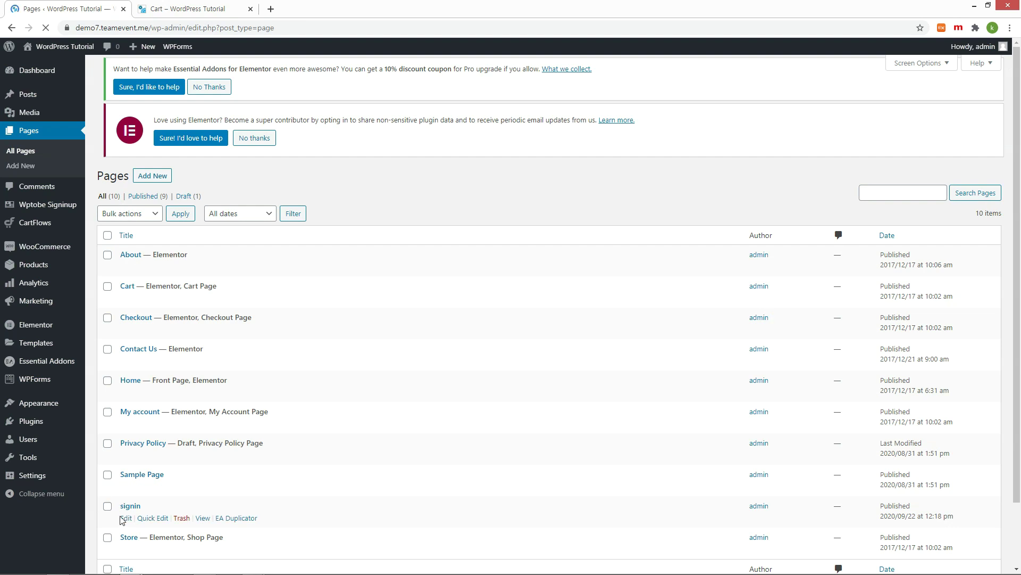
# Step: Create and publish a second empty page titled 'signup'
pyautogui.click(150, 178)
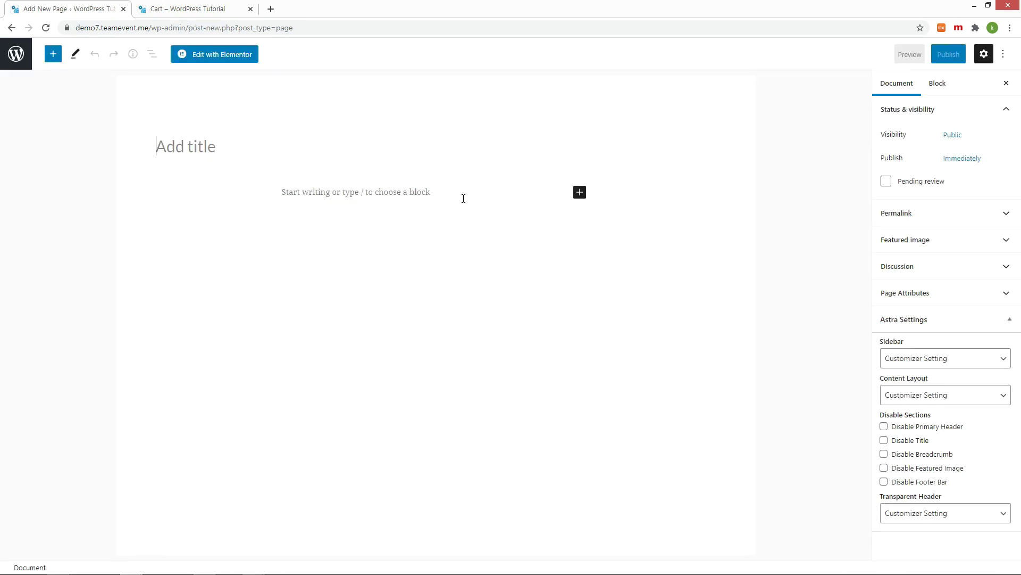
pyautogui.write('signup')
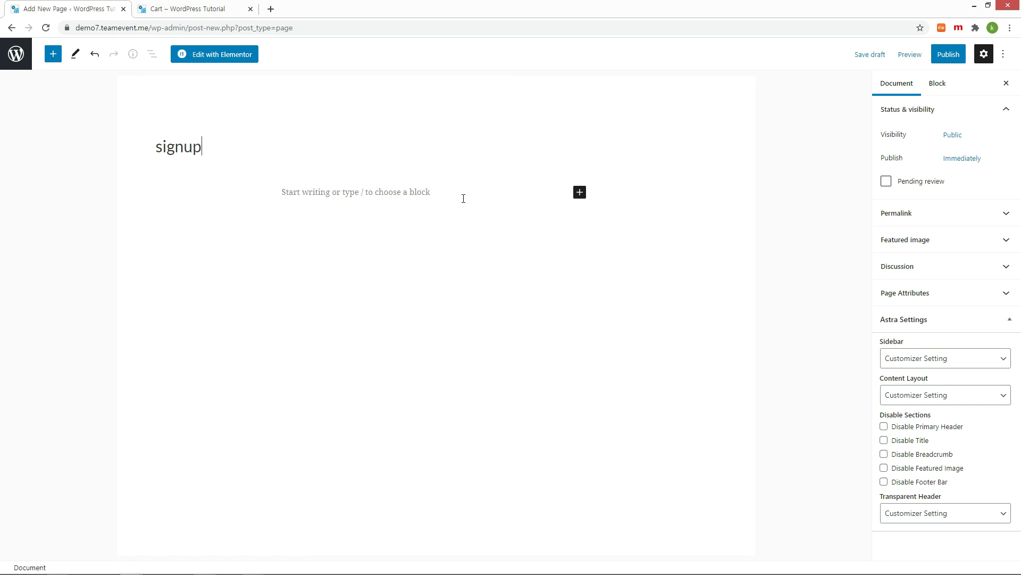
pyautogui.click(948, 53)
pyautogui.click(915, 61)
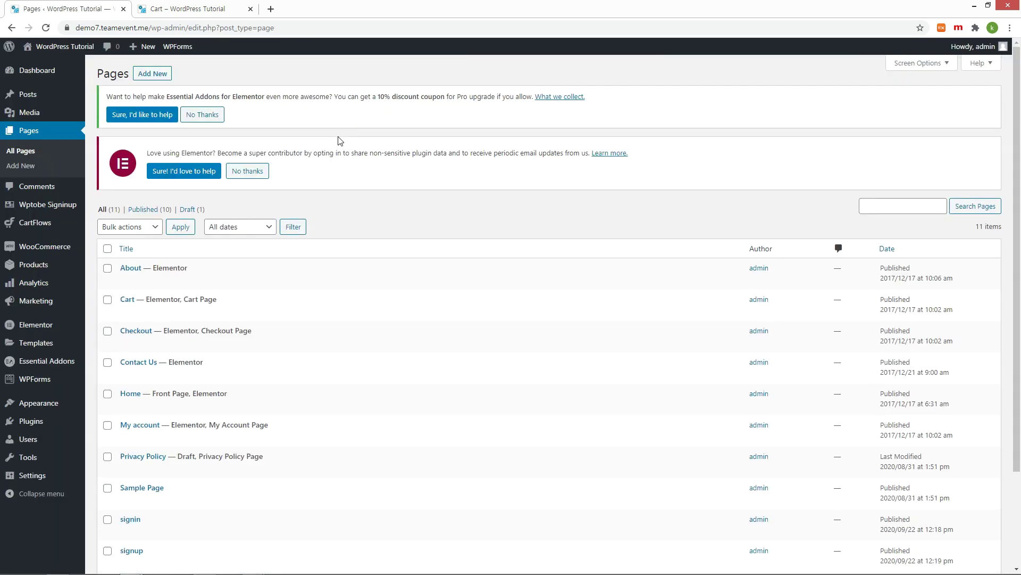
pyautogui.click(69, 207)
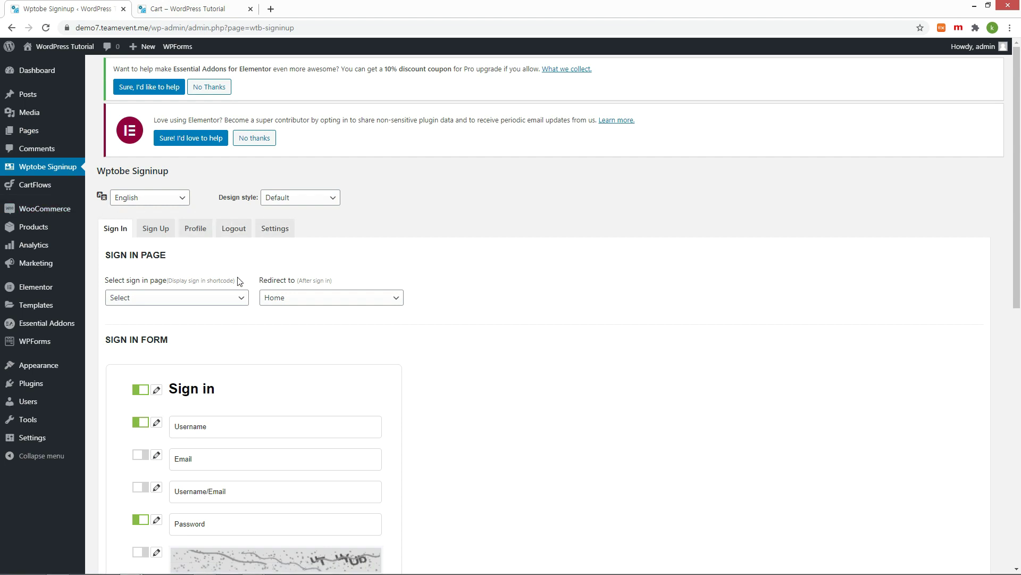
# Step: Set the Sign In page to signin, redirecting to Store after sign-in
pyautogui.click(202, 299)
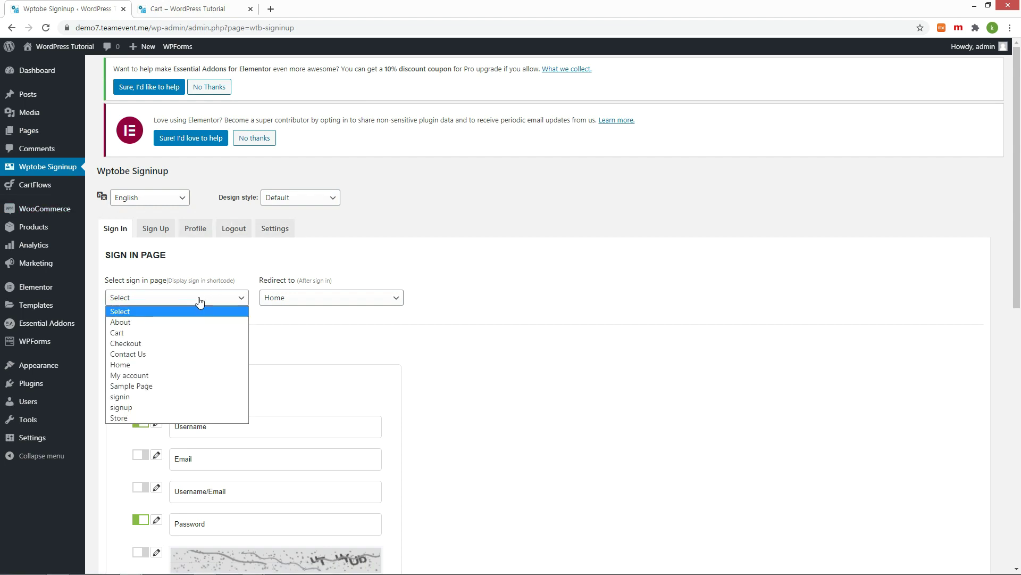
pyautogui.click(130, 396)
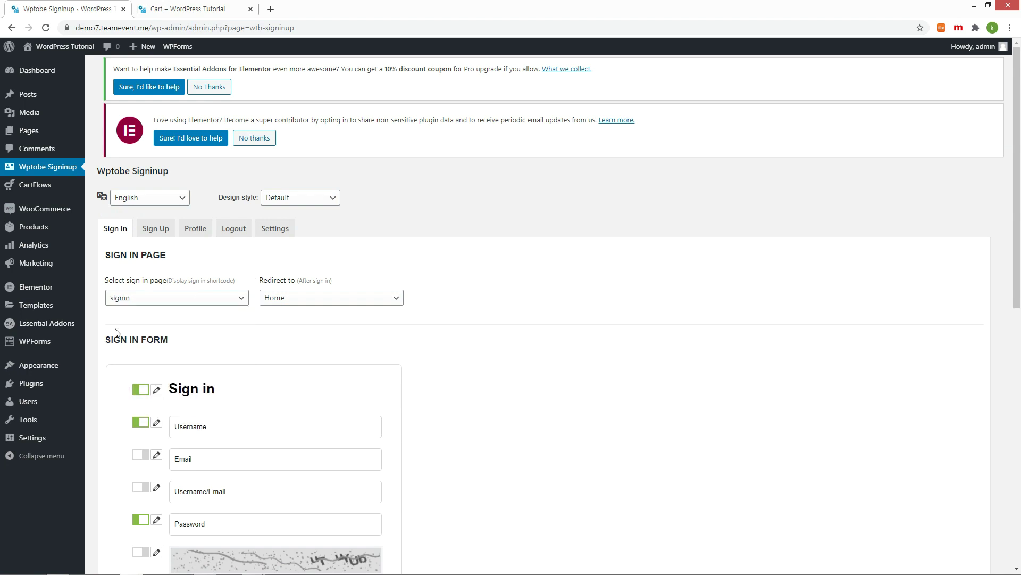
pyautogui.click(329, 298)
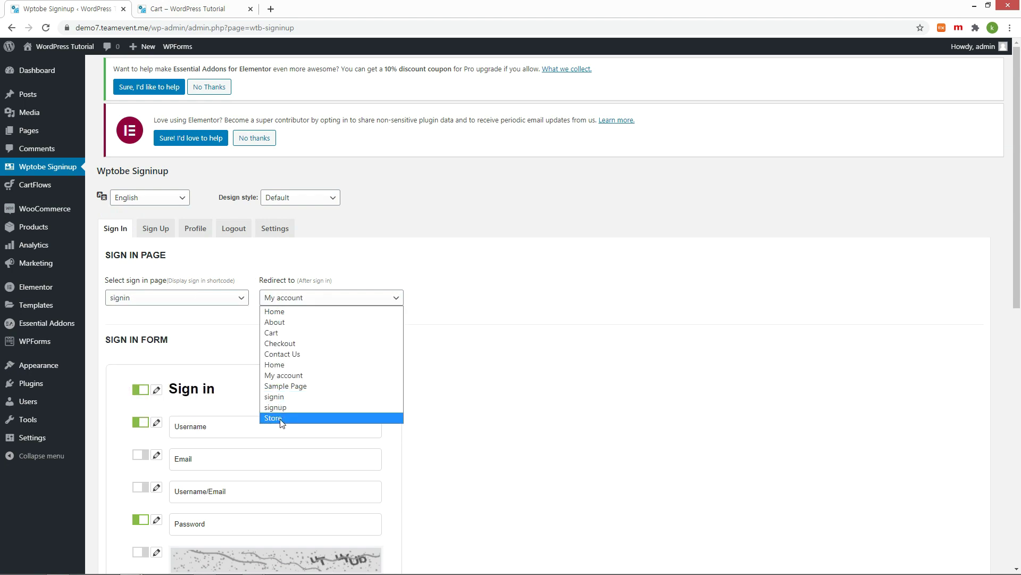
pyautogui.click(281, 419)
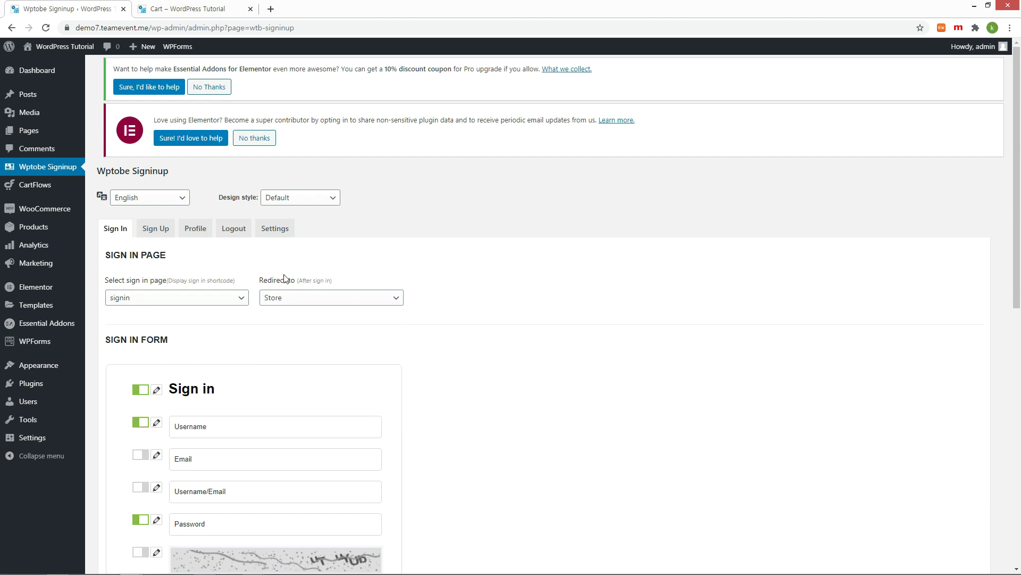
# Step: On the Sign Up tab, set the page to signup and redirect to signin
pyautogui.click(156, 228)
pyautogui.click(184, 299)
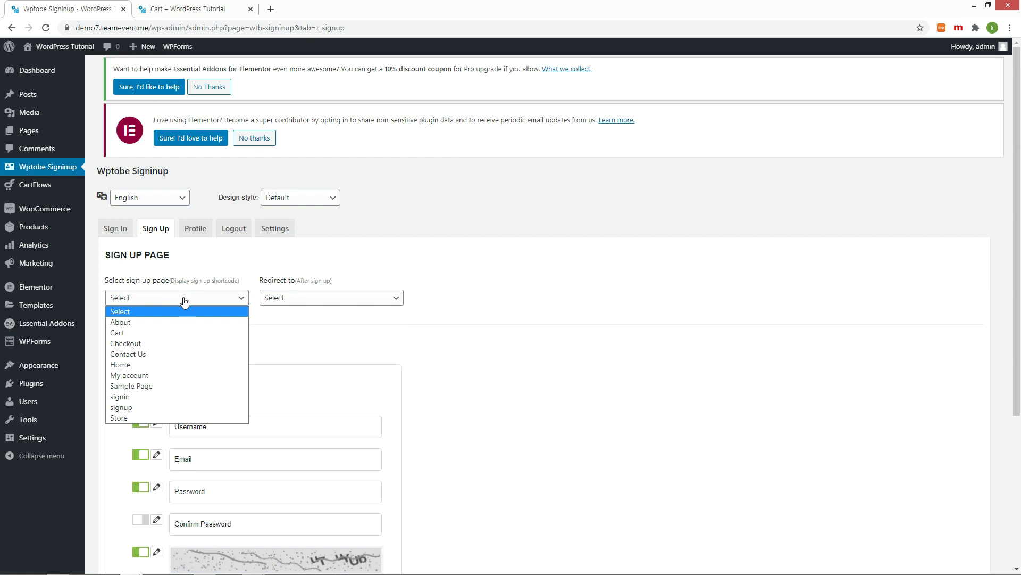
pyautogui.click(140, 406)
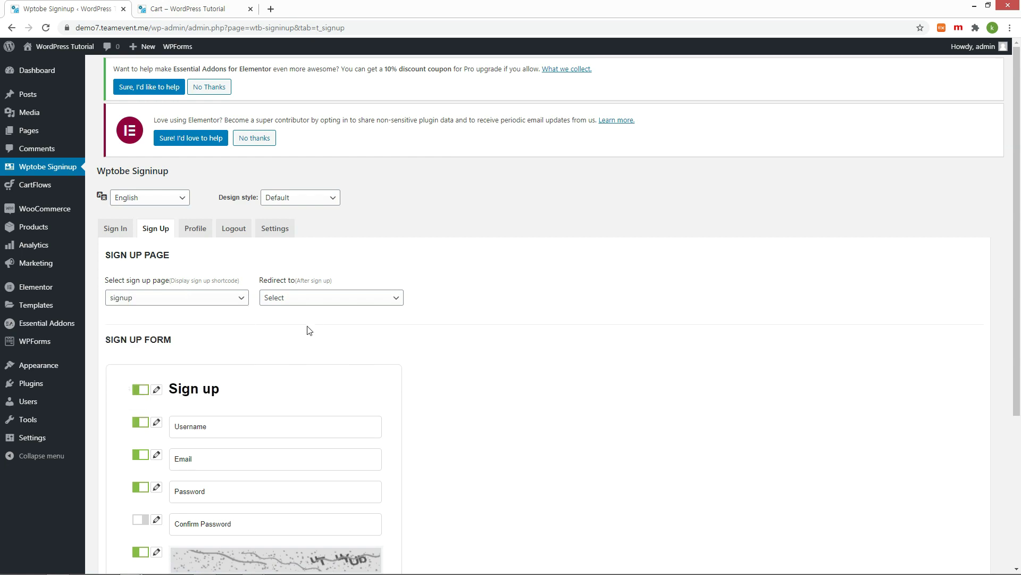
pyautogui.click(321, 302)
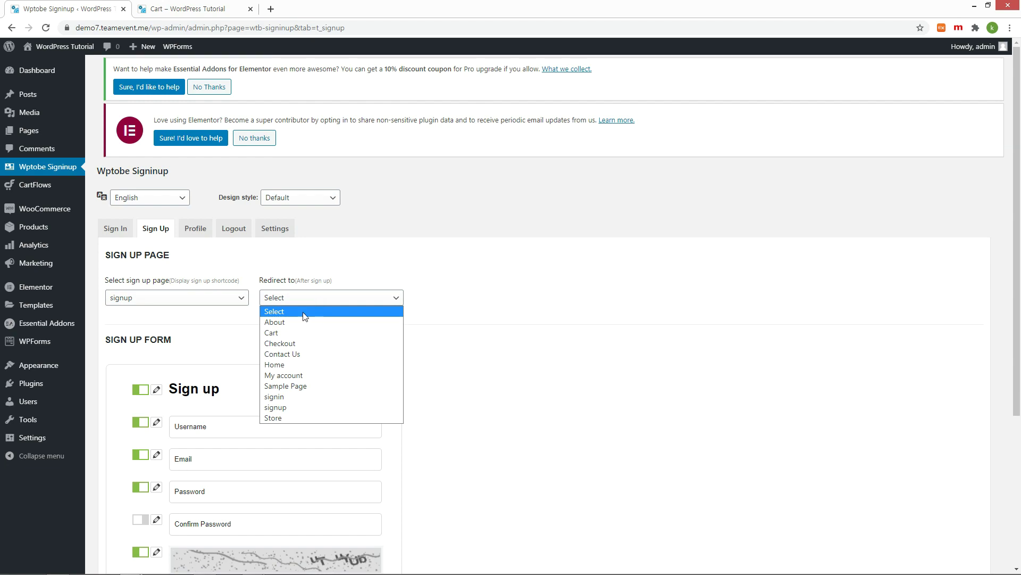
pyautogui.click(276, 394)
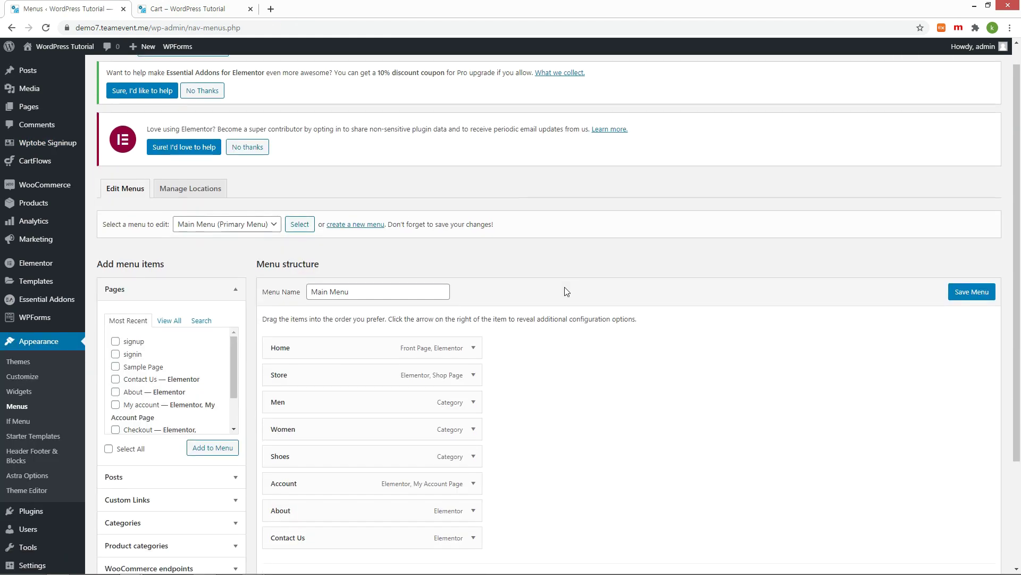
# Step: Restrict the Account menu item to 'Is logged in' visitors and save the menu
pyautogui.scroll(-3, 565, 289)
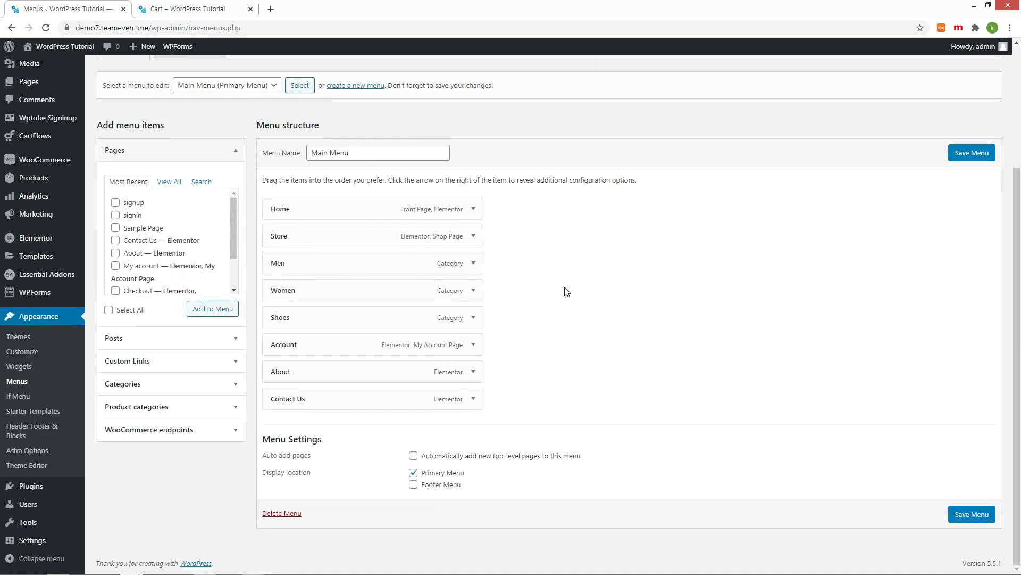
pyautogui.click(474, 344)
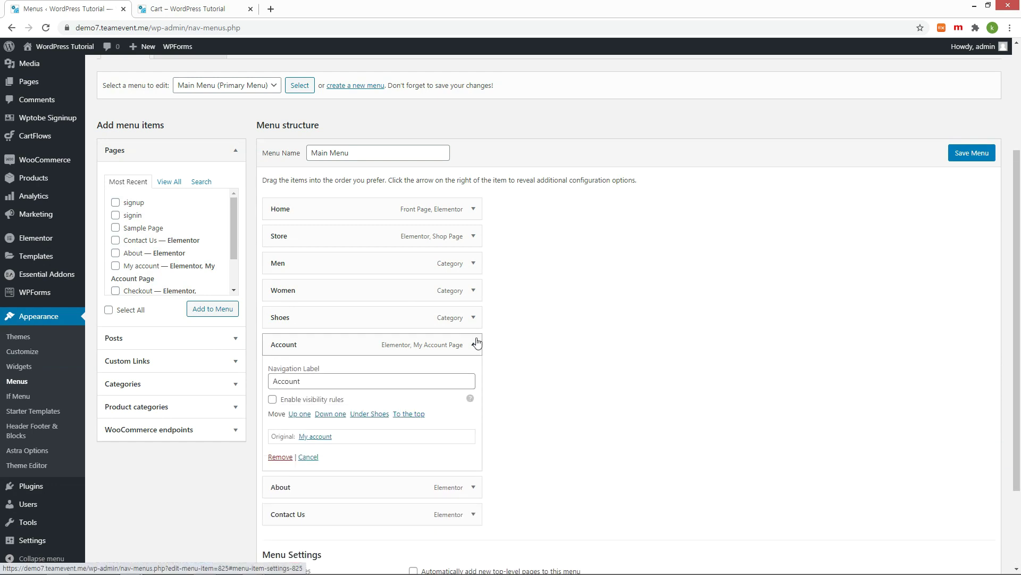
pyautogui.click(273, 400)
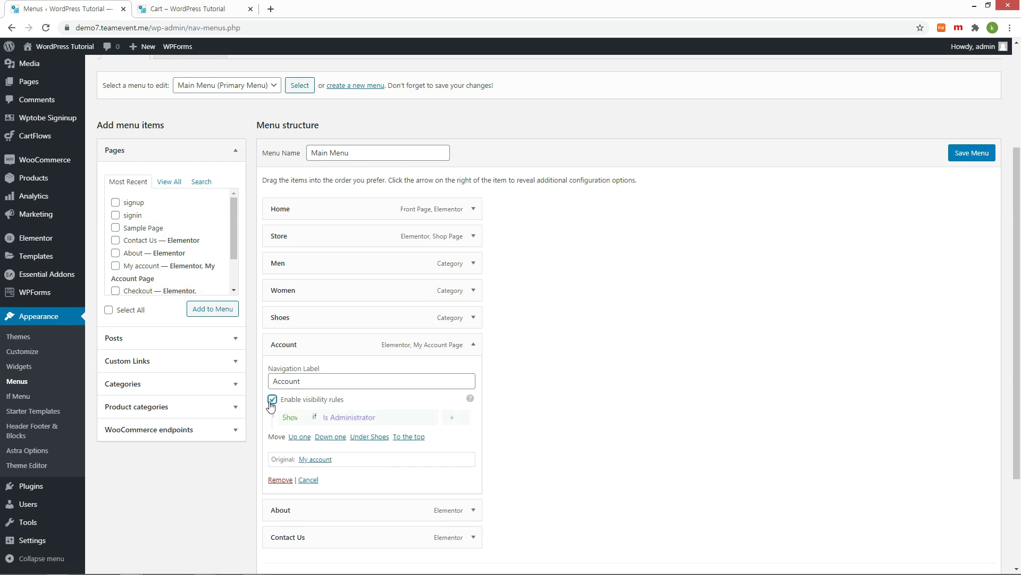
pyautogui.click(386, 422)
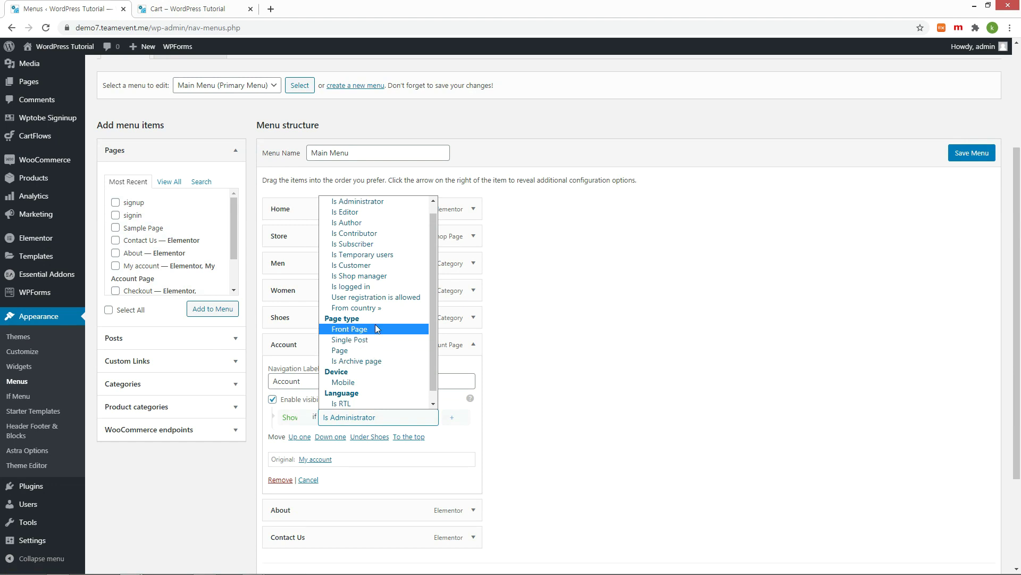
pyautogui.click(394, 286)
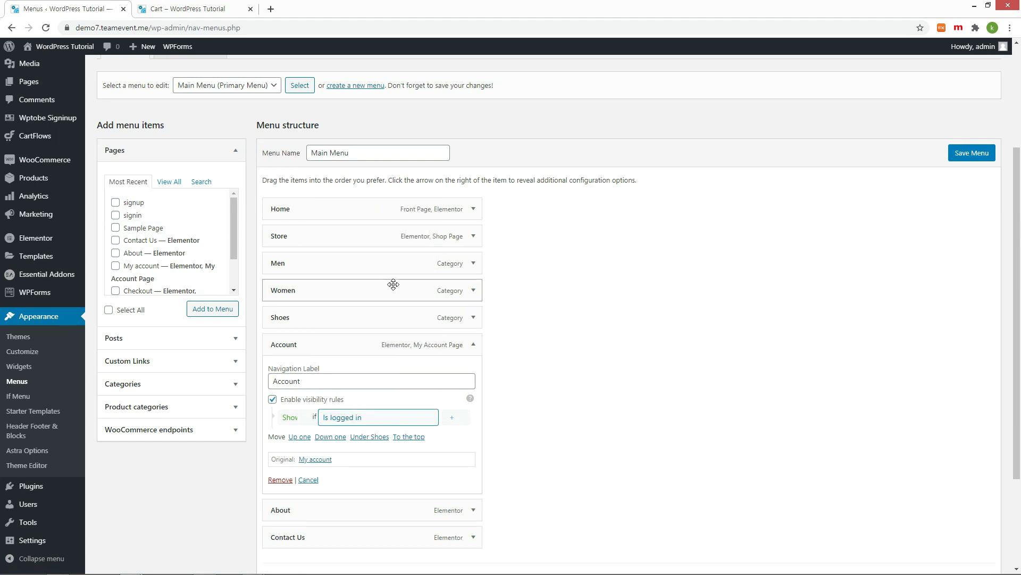
pyautogui.click(972, 153)
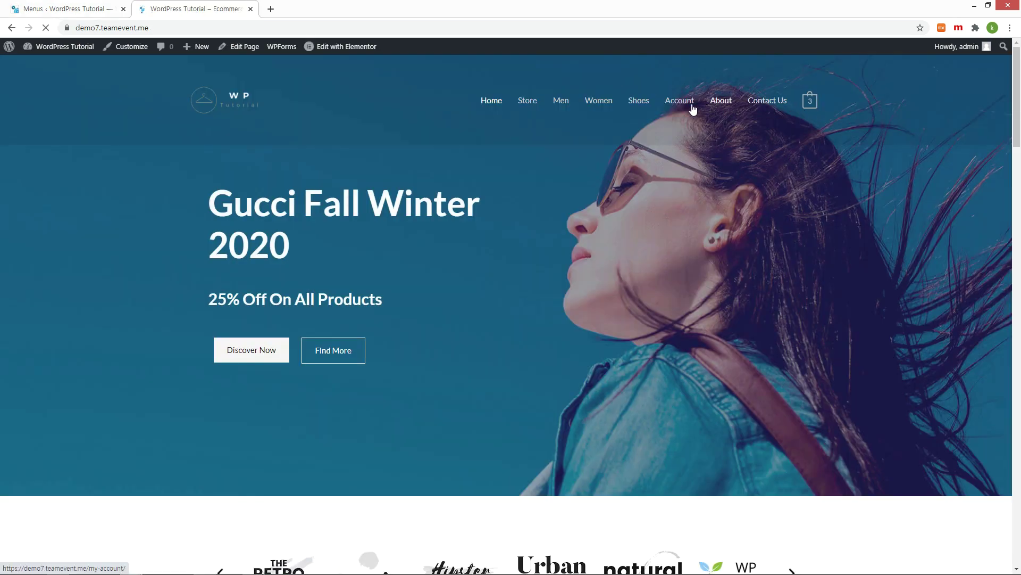
# Step: Log out of the site from the admin bar, then return to the menu editor
pyautogui.moveTo(963, 46)
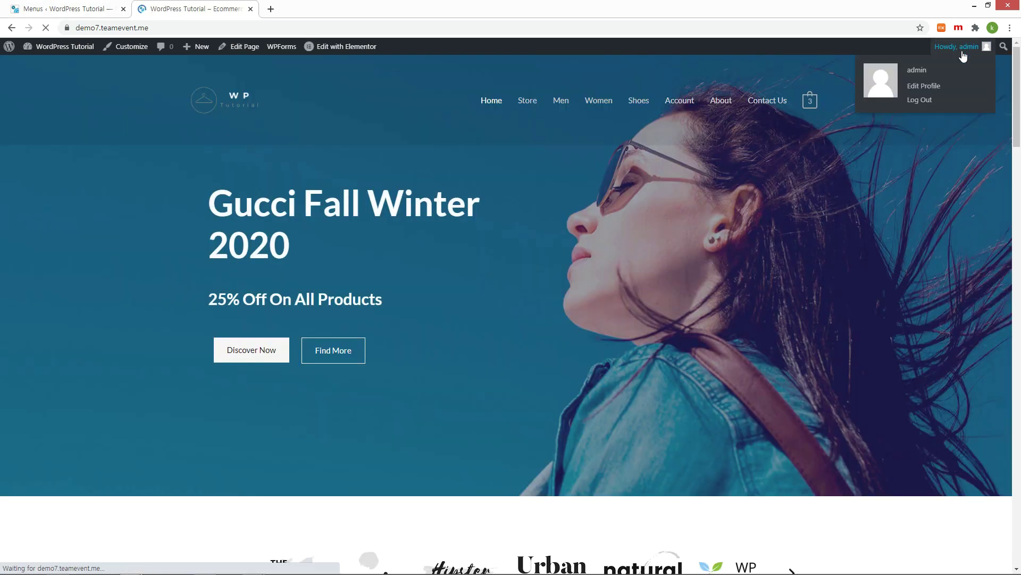
pyautogui.click(941, 108)
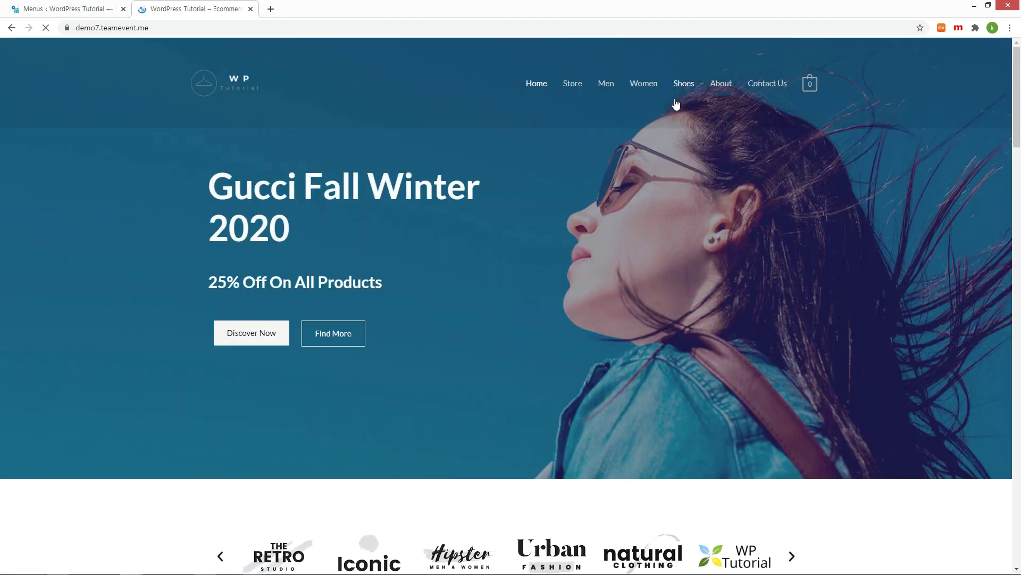
pyautogui.hotkey('ctrl', 'pageup')
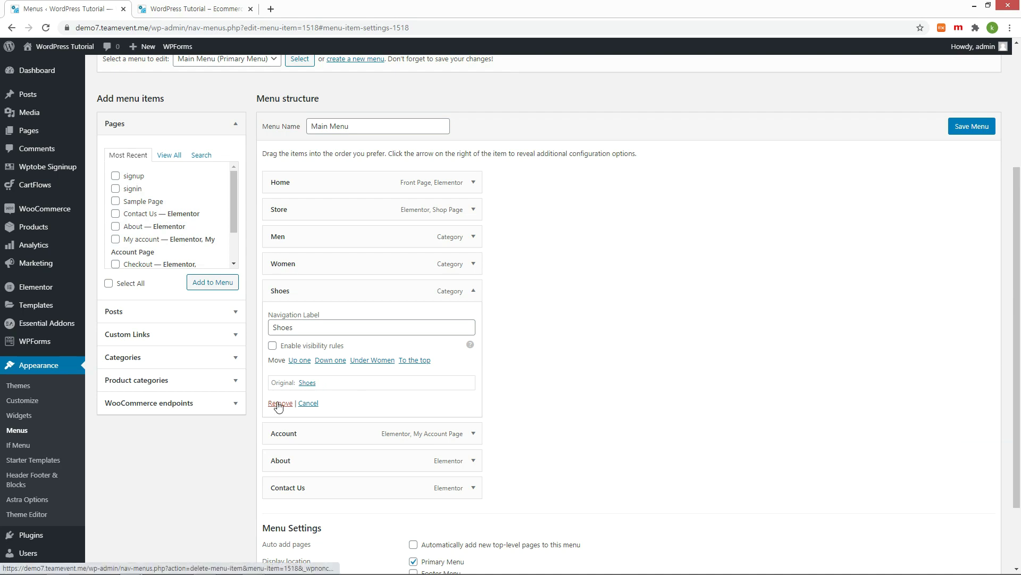
# Step: Remove the Shoes and About items from the Main Menu
pyautogui.click(290, 402)
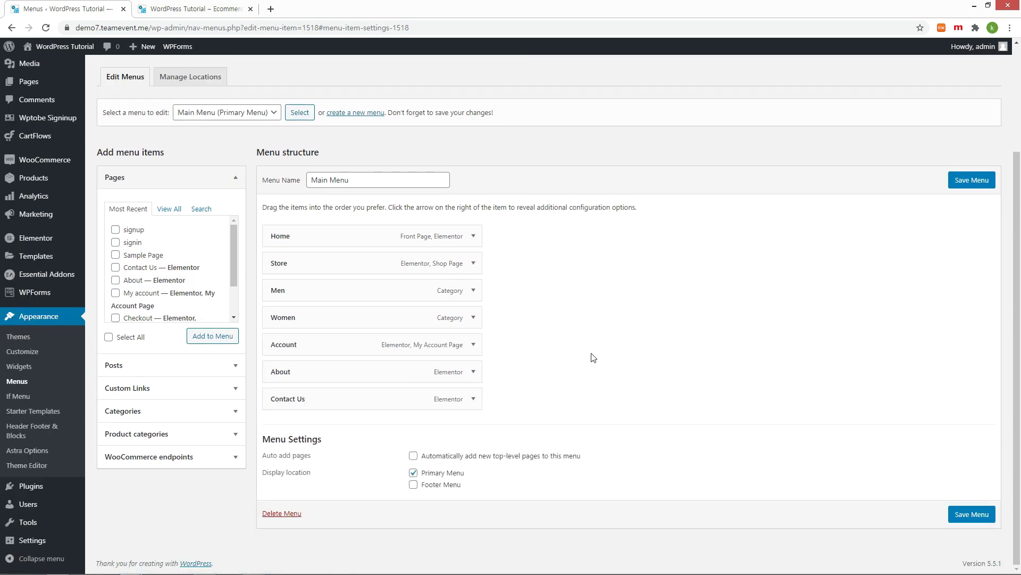
pyautogui.click(474, 373)
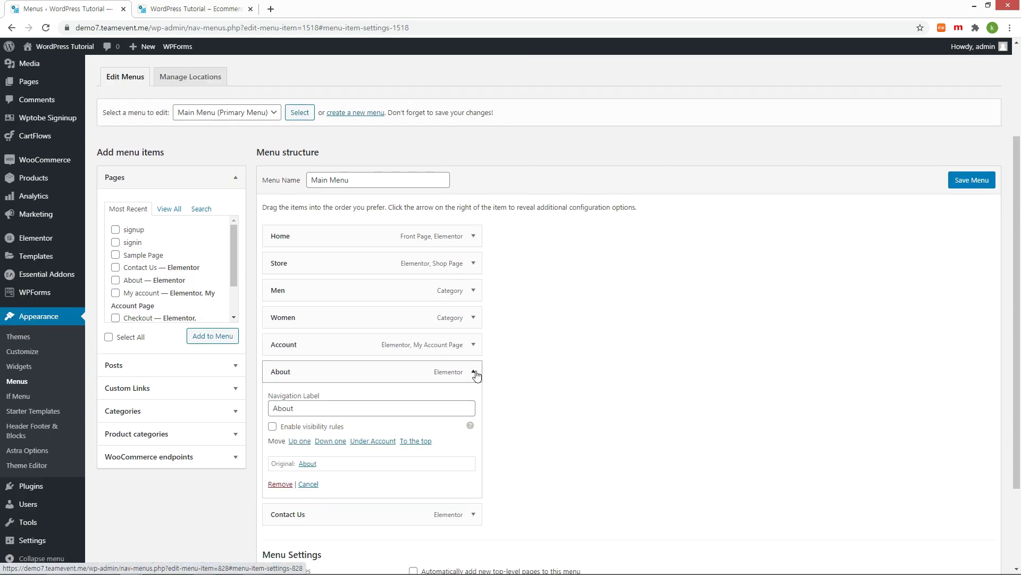
pyautogui.click(280, 483)
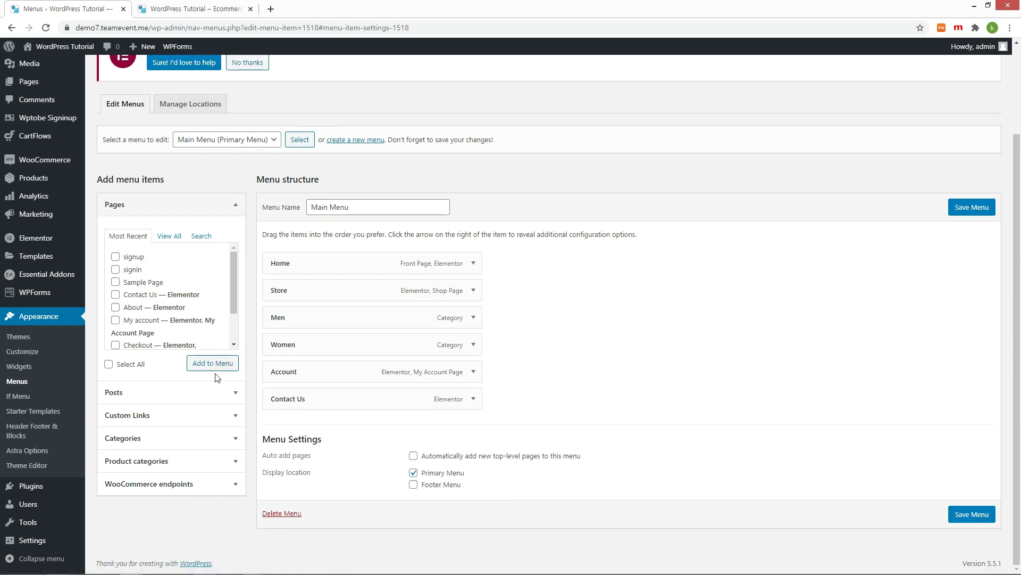
# Step: Add the signup and signin pages below Women, and enable visibility rules on signup
pyautogui.click(115, 256)
pyautogui.click(115, 270)
pyautogui.click(227, 367)
pyautogui.moveTo(341, 425); pyautogui.dragTo(383, 372)
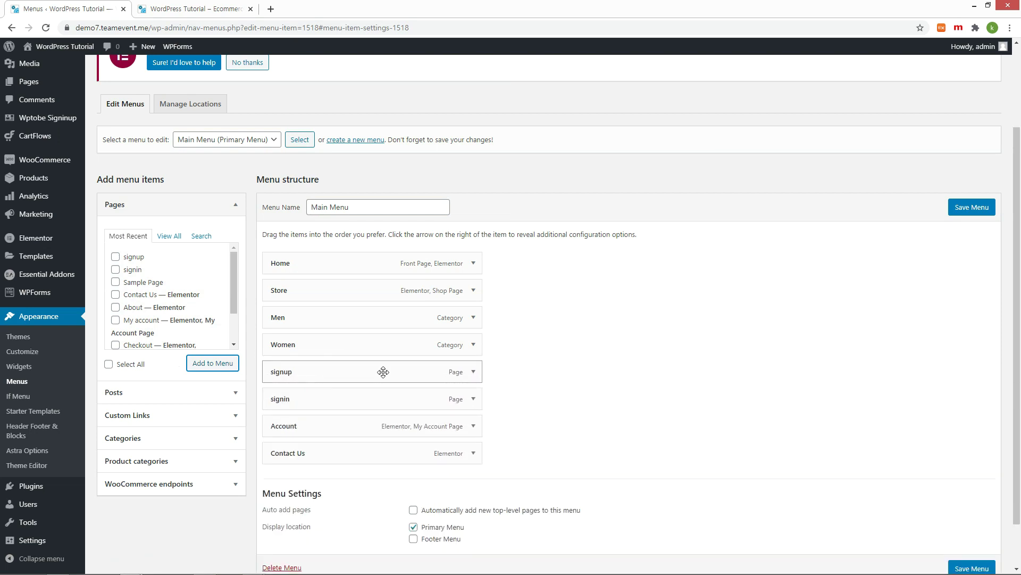
pyautogui.click(474, 372)
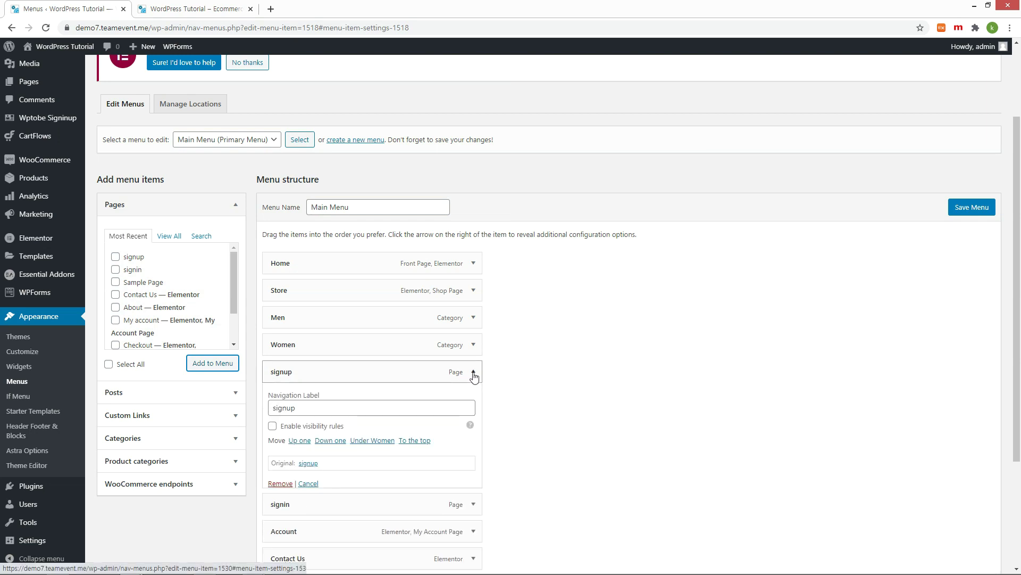
pyautogui.click(273, 426)
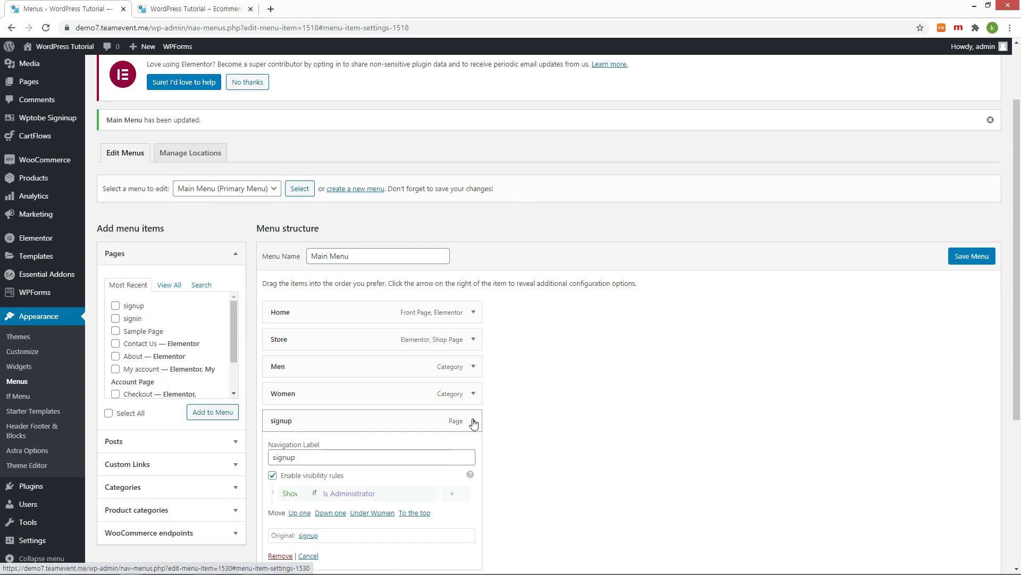
# Step: Set the signup item's rule to Hide if 'Is logged in'
pyautogui.scroll(-2, 511, 415)
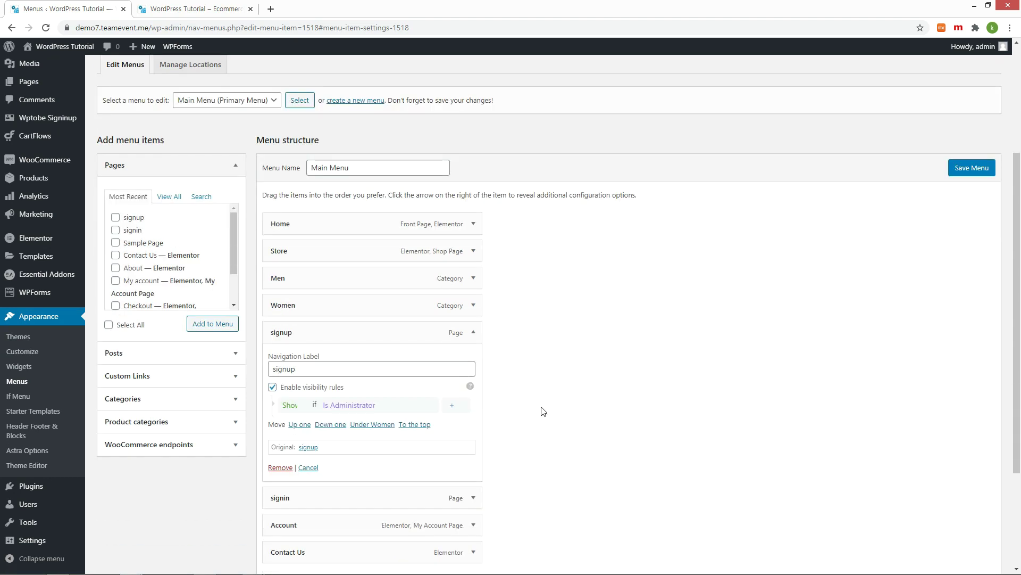
pyautogui.click(398, 407)
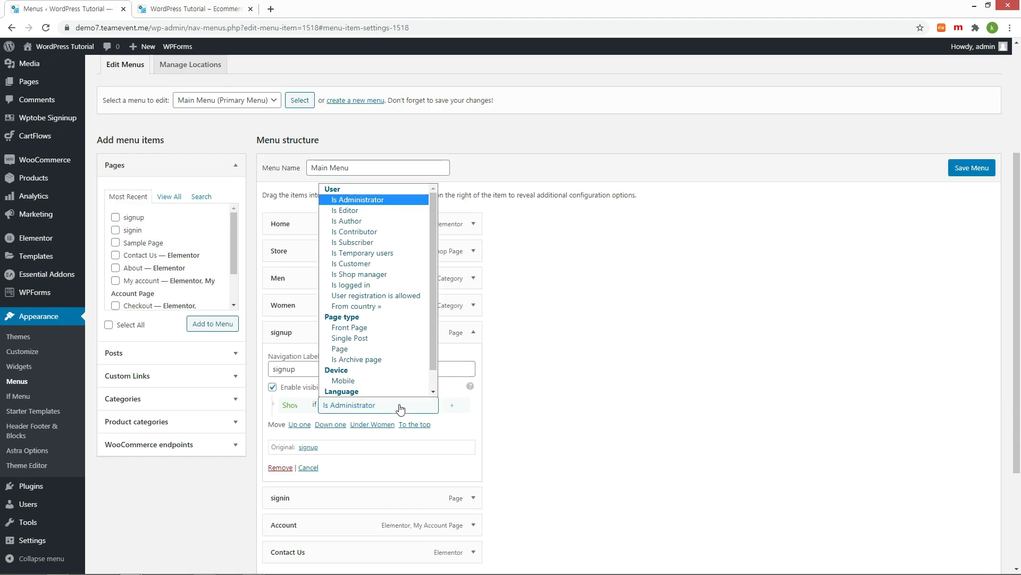
pyautogui.click(381, 285)
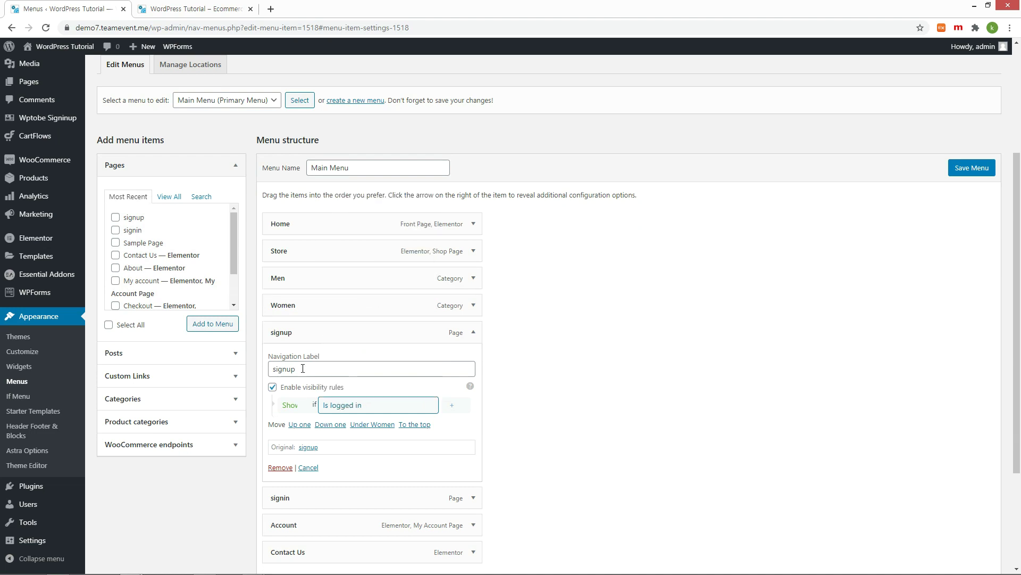
pyautogui.click(295, 410)
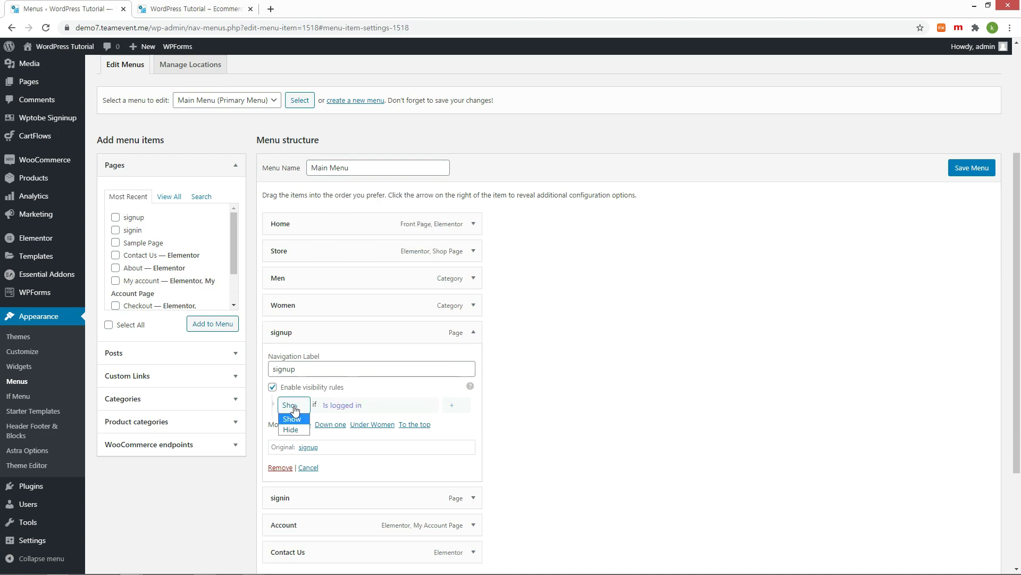
pyautogui.click(287, 429)
# Step: Enable signin's visibility rules with Hide if 'Is logged in', and save the Main Menu
pyautogui.click(473, 498)
pyautogui.scroll(-2, 502, 473)
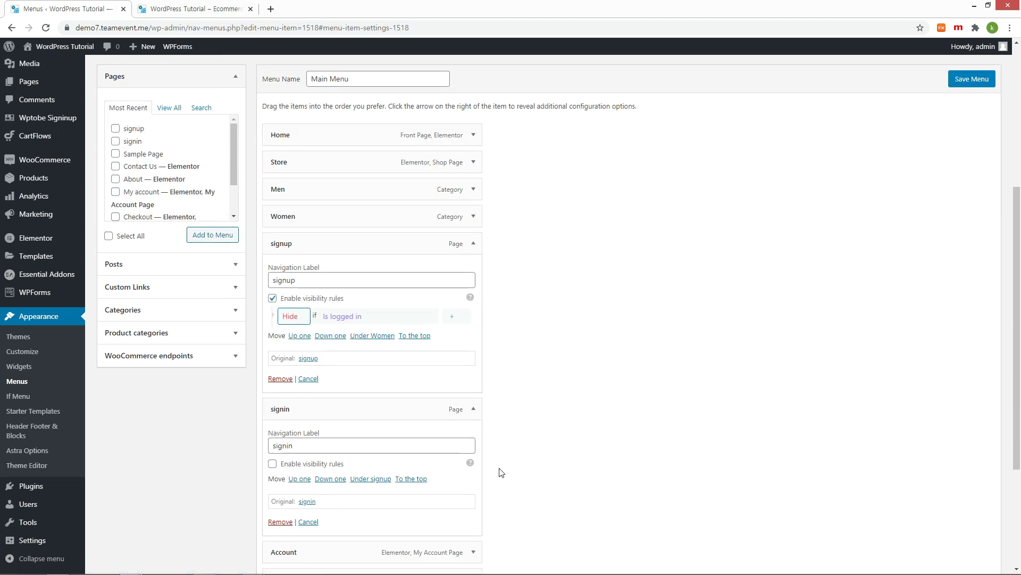
pyautogui.click(272, 464)
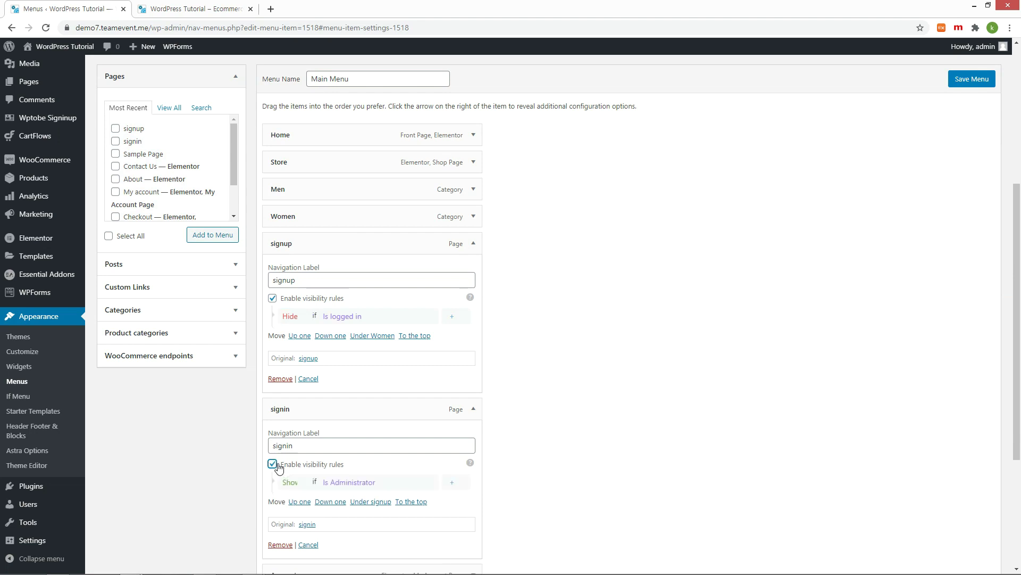
pyautogui.click(373, 486)
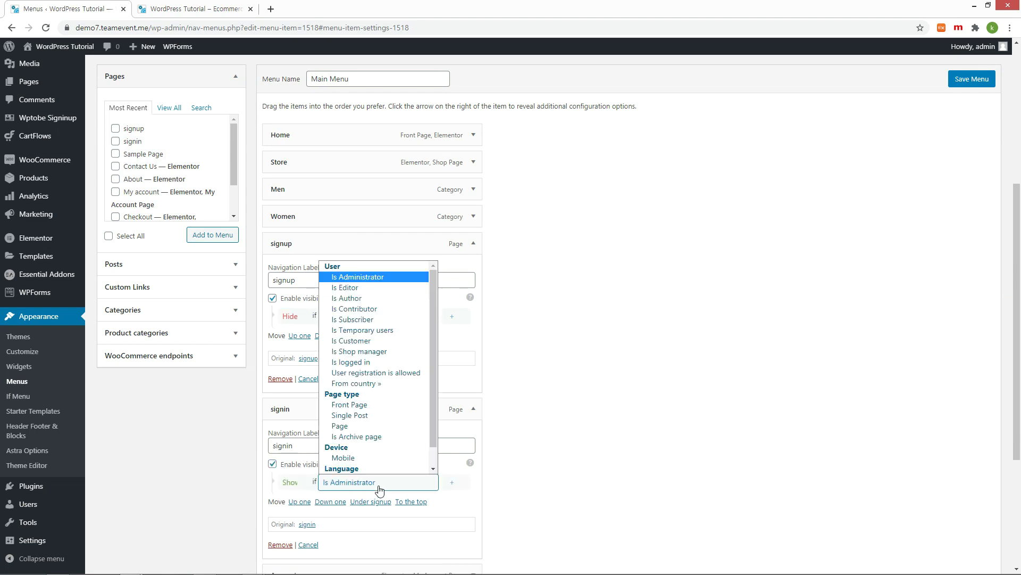
pyautogui.click(375, 366)
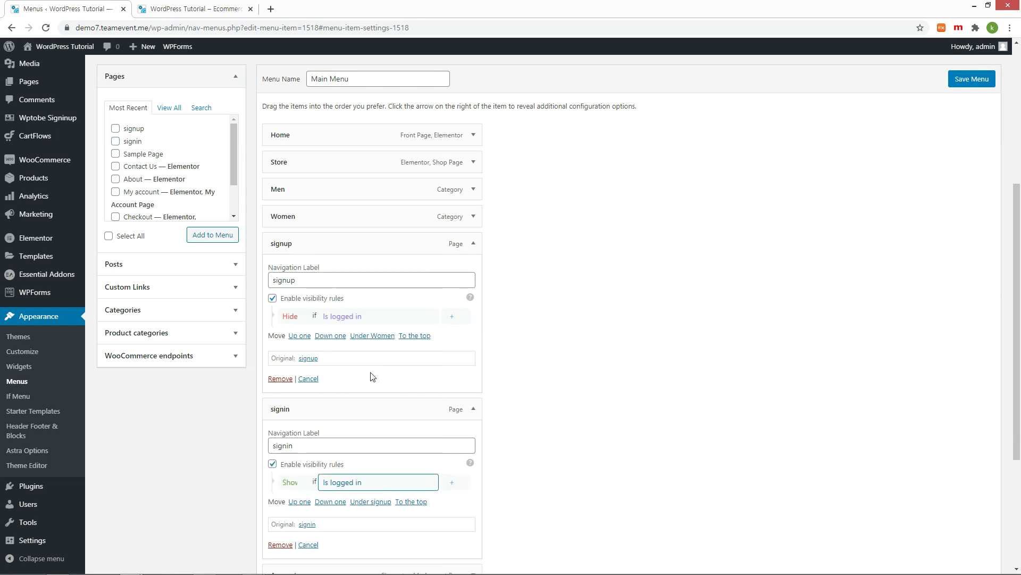
pyautogui.click(290, 483)
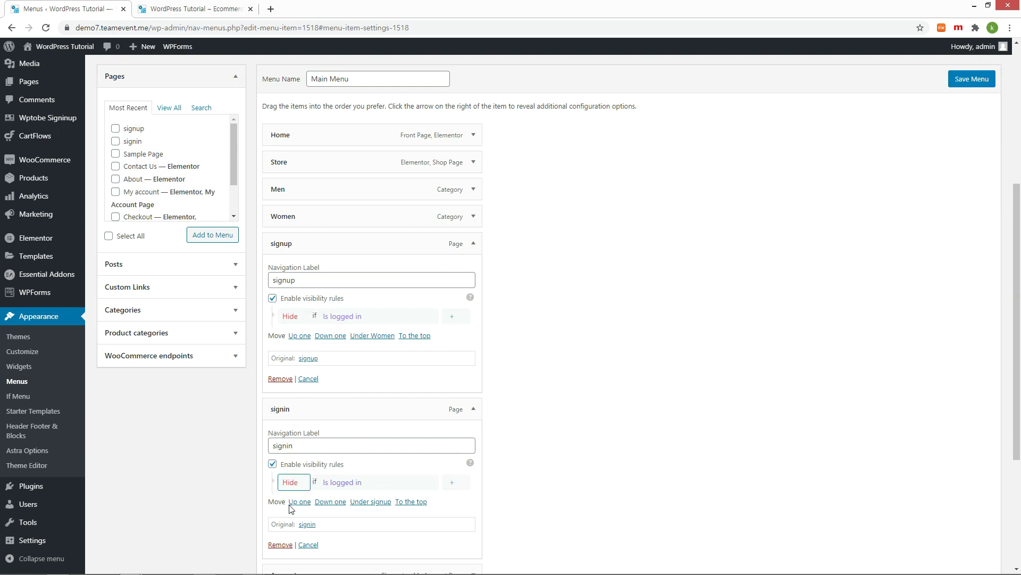
pyautogui.click(972, 80)
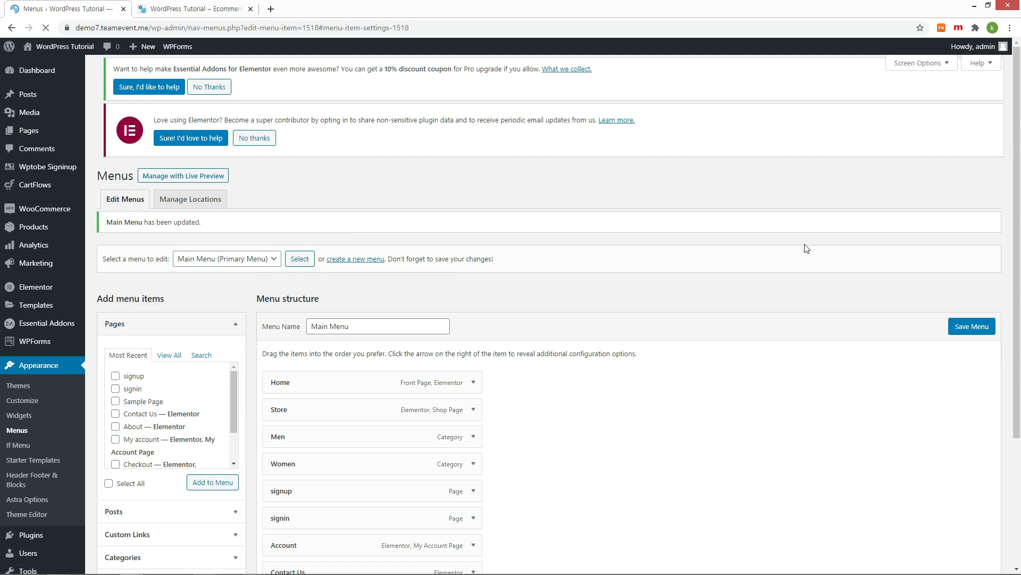
# Step: Log out on the site tab and visit the signup and signin pages from the menu
pyautogui.hotkey('ctrl', 'Tab')
pyautogui.moveTo(964, 52)
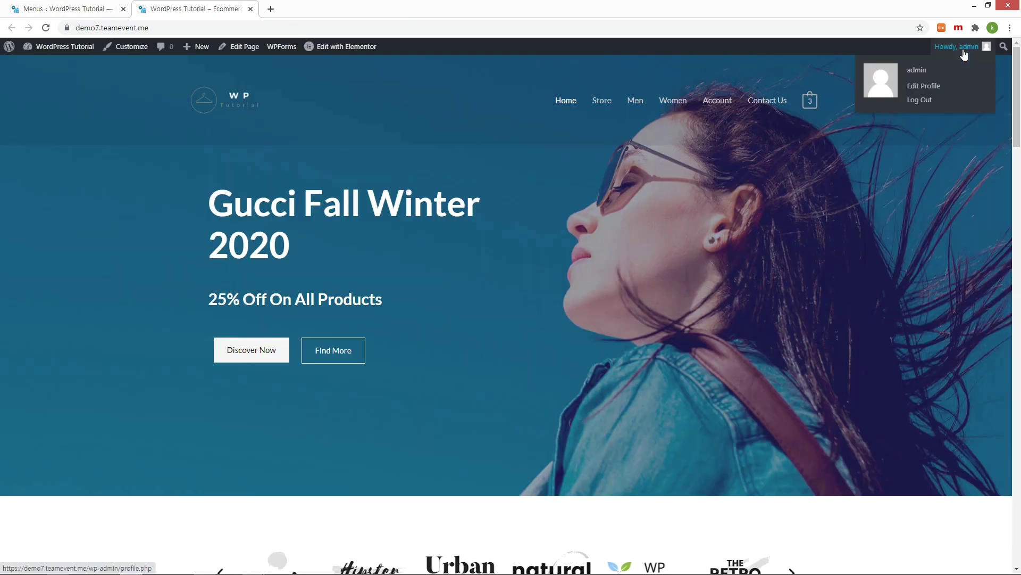
pyautogui.click(937, 101)
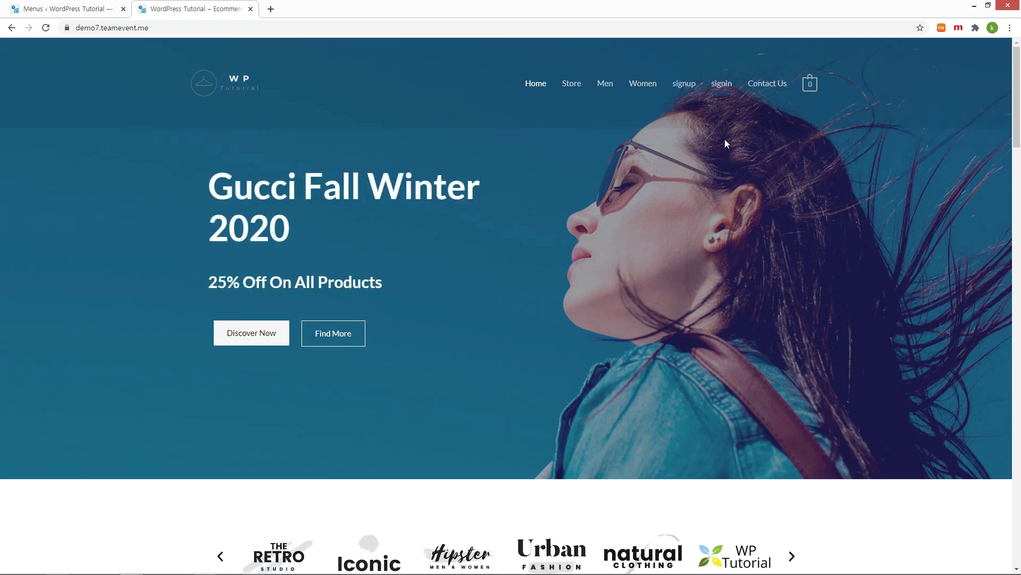
pyautogui.click(686, 85)
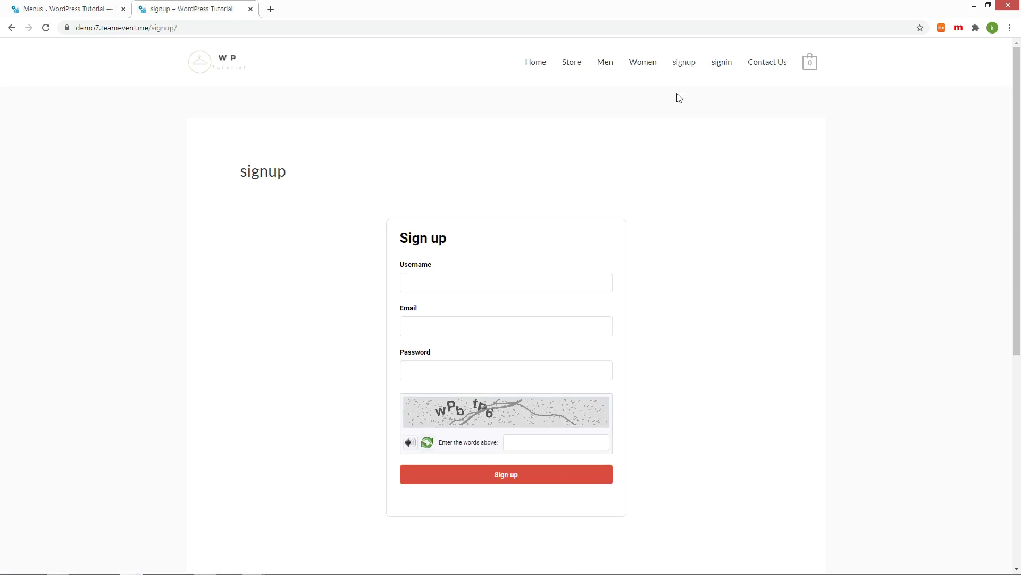
pyautogui.click(728, 68)
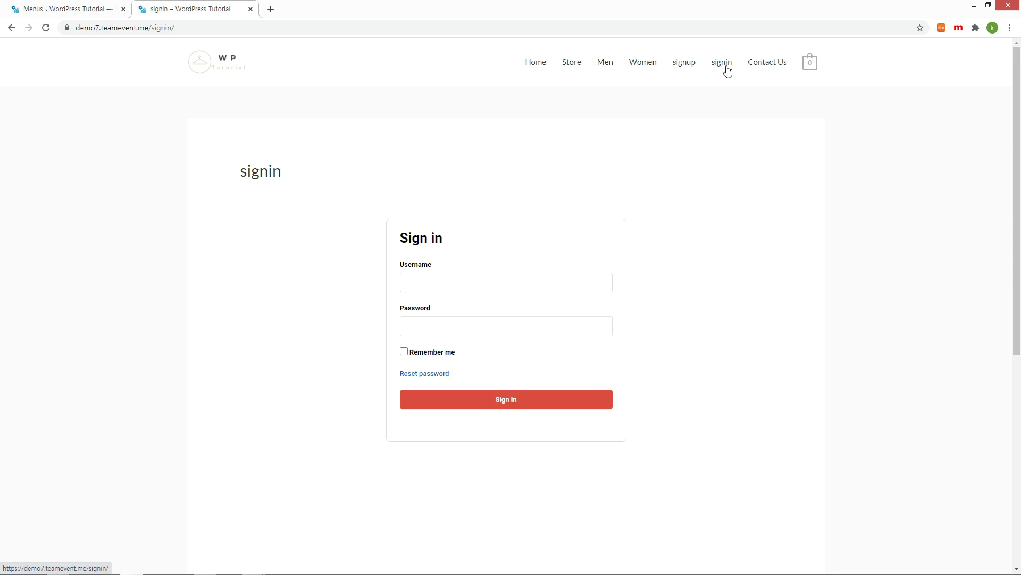
pyautogui.scroll(-2, 756, 146)
pyautogui.scroll(-3, 755, 144)
pyautogui.scroll(5, 755, 144)
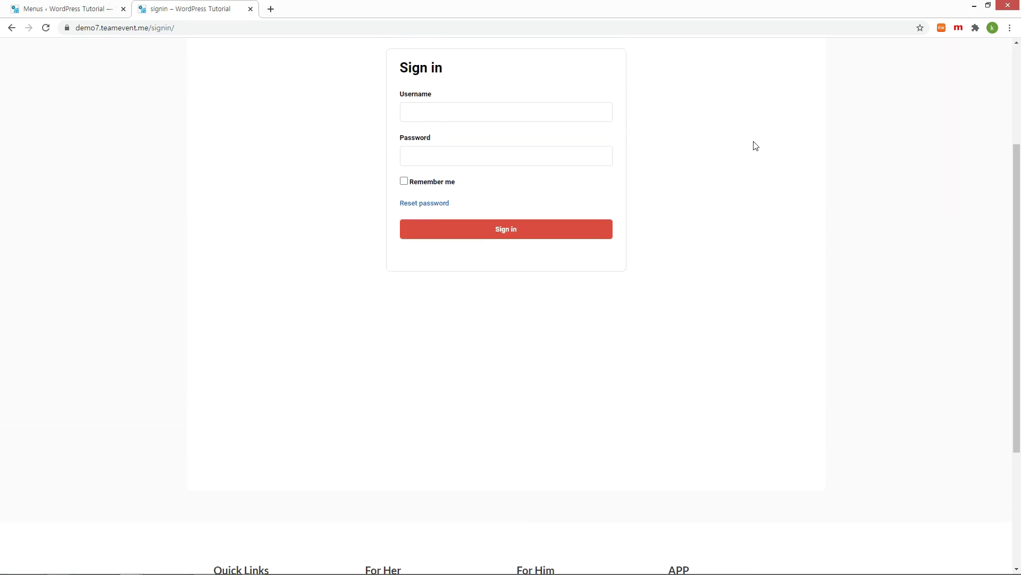
# Step: Sign in on the signin page with the admin username and password
pyautogui.write('admin')
pyautogui.press('Tab')
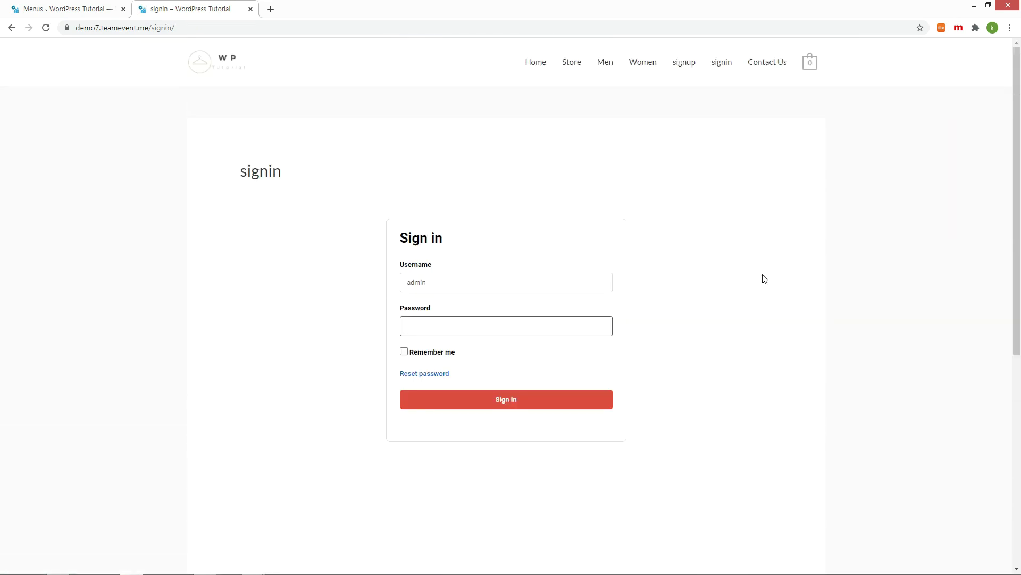
pyautogui.write('1234')
pyautogui.click(514, 398)
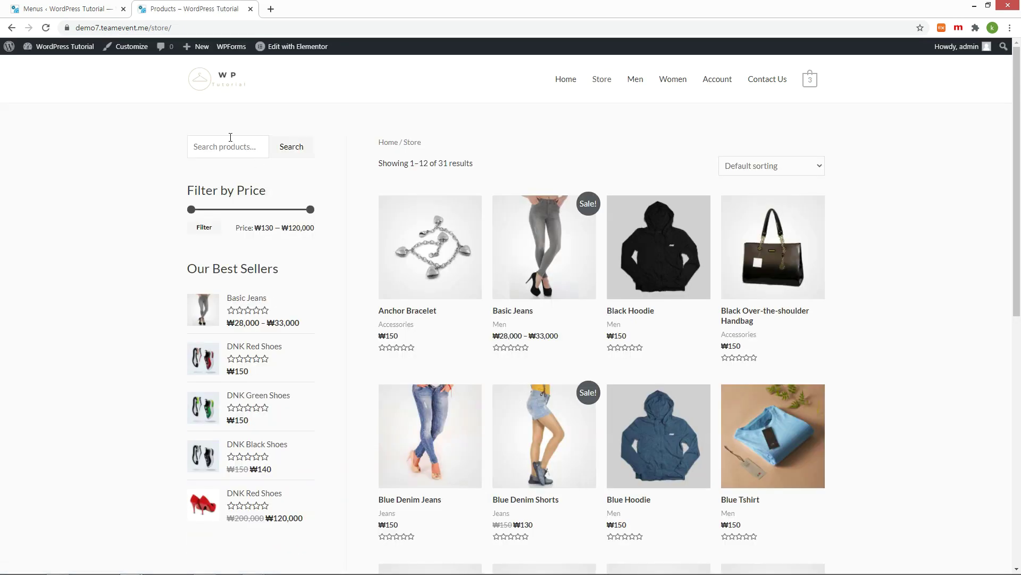
pyautogui.hotkey('ctrl', 'pageup')
# Step: Change the signup item's navigation label to 'Signup'
pyautogui.click(474, 480)
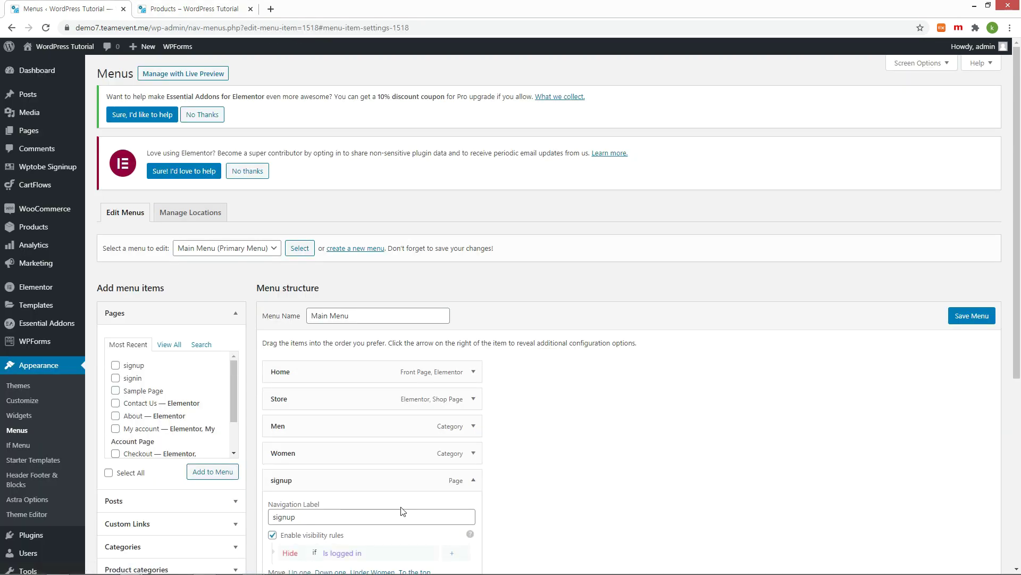
pyautogui.scroll(-2, 403, 513)
pyautogui.click(274, 430)
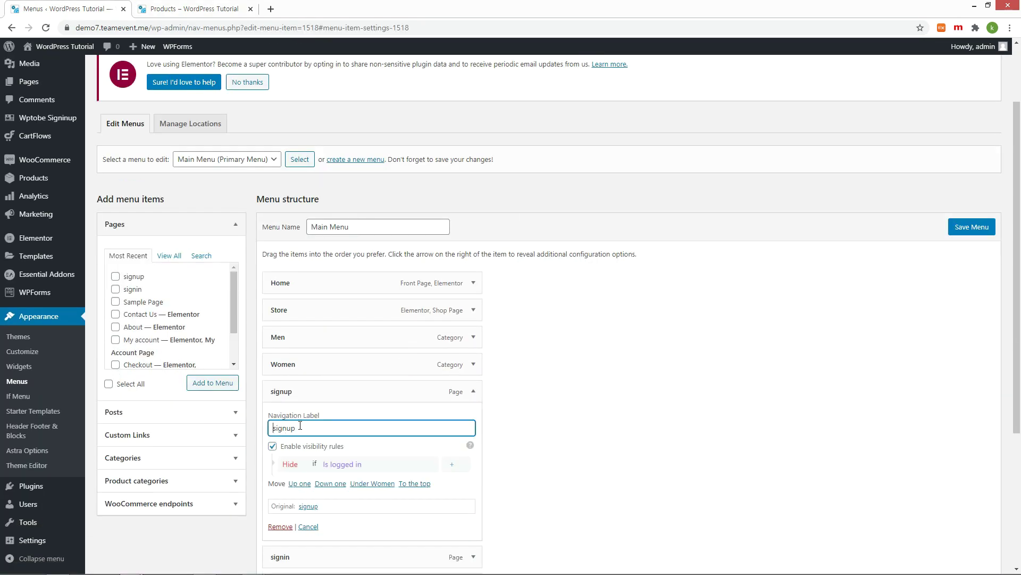
pyautogui.press('Delete')
pyautogui.write('S')
pyautogui.scroll(-2, 468, 478)
# Step: Change the signin item's label to 'Signin' and save the menu
pyautogui.click(474, 468)
pyautogui.click(274, 505)
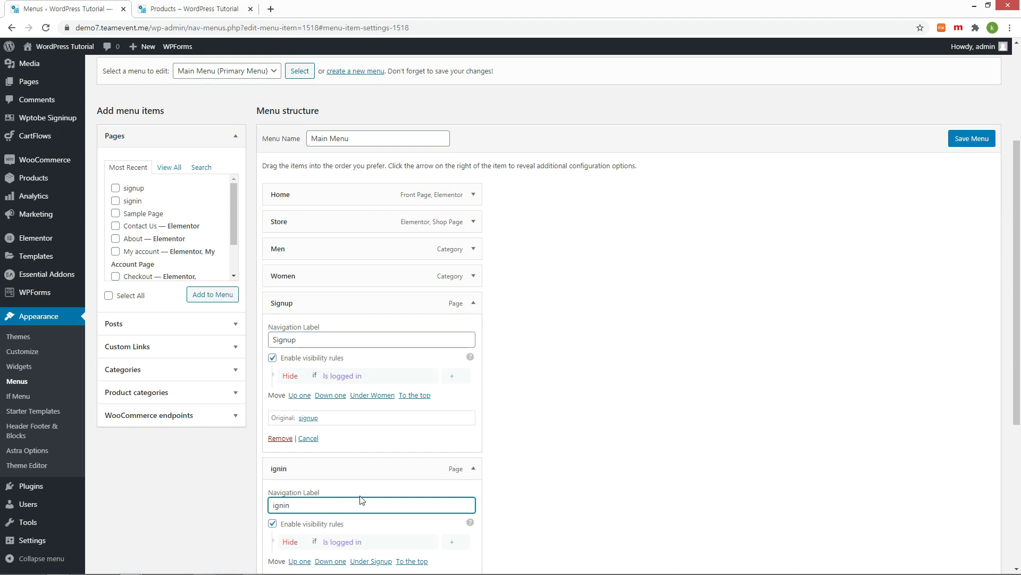
pyautogui.press('Delete')
pyautogui.write('S')
pyautogui.click(956, 146)
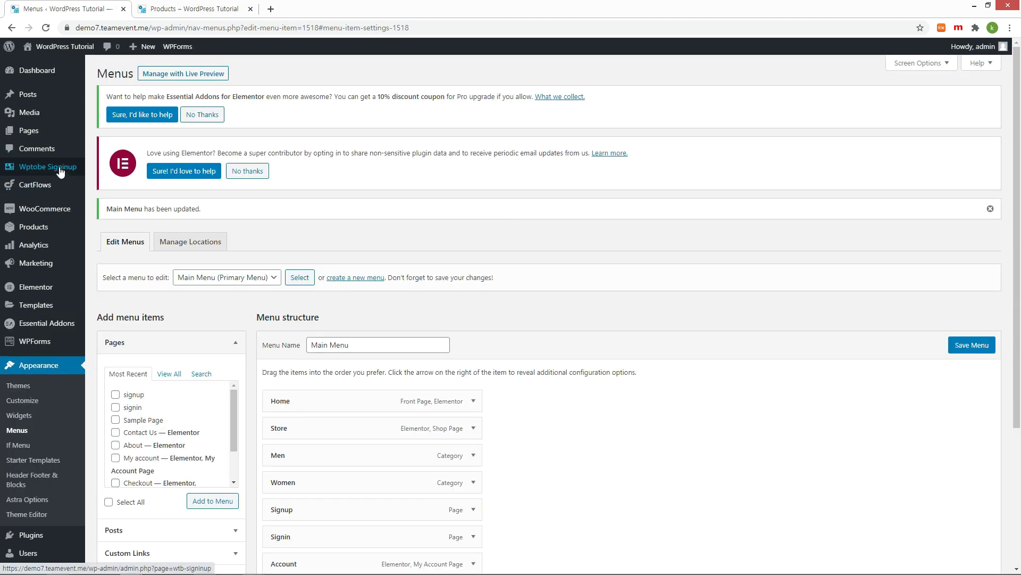
pyautogui.click(61, 168)
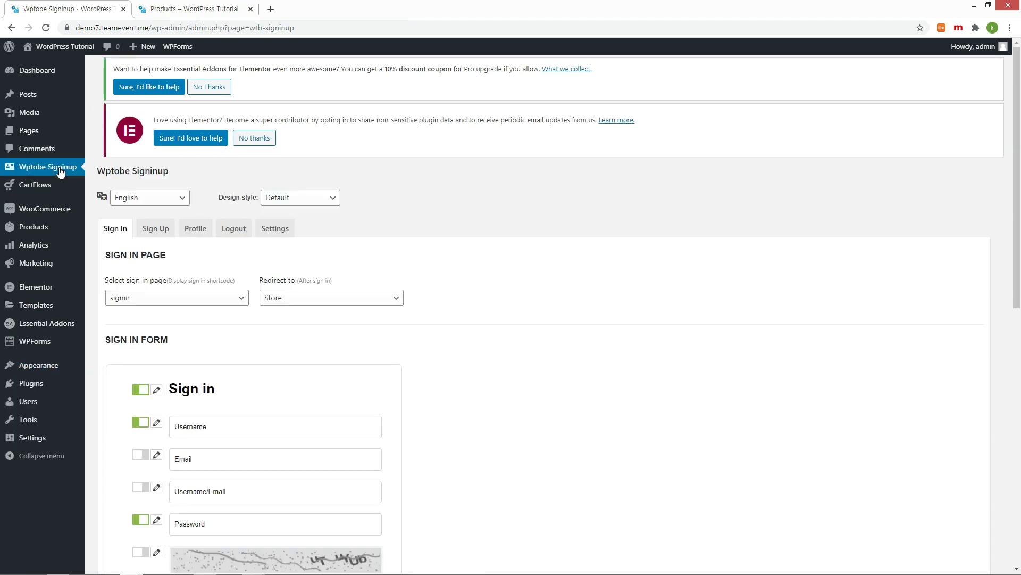
# Step: Switch the Wptobe Signinup design style to Black
pyautogui.click(309, 199)
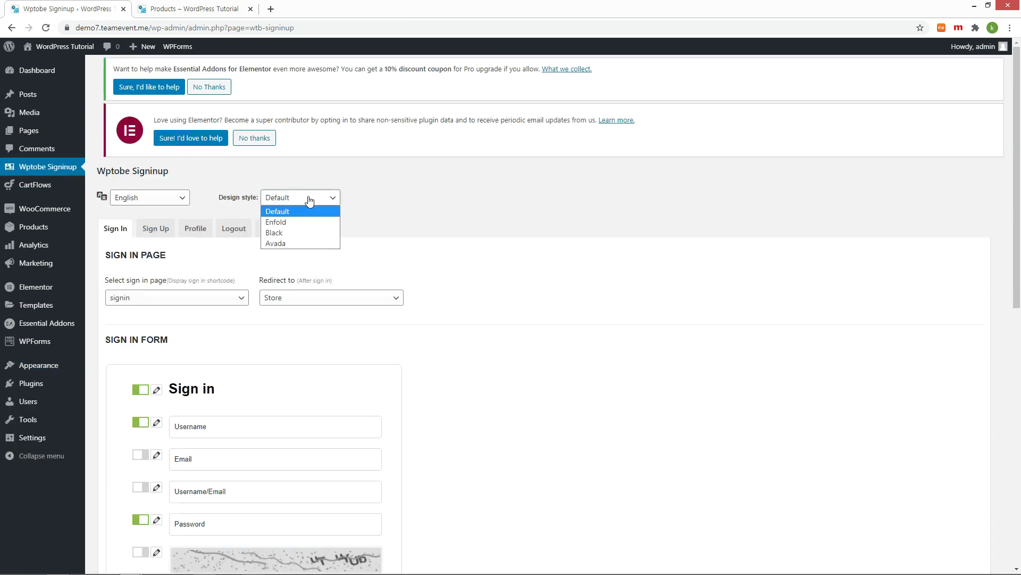
pyautogui.click(276, 234)
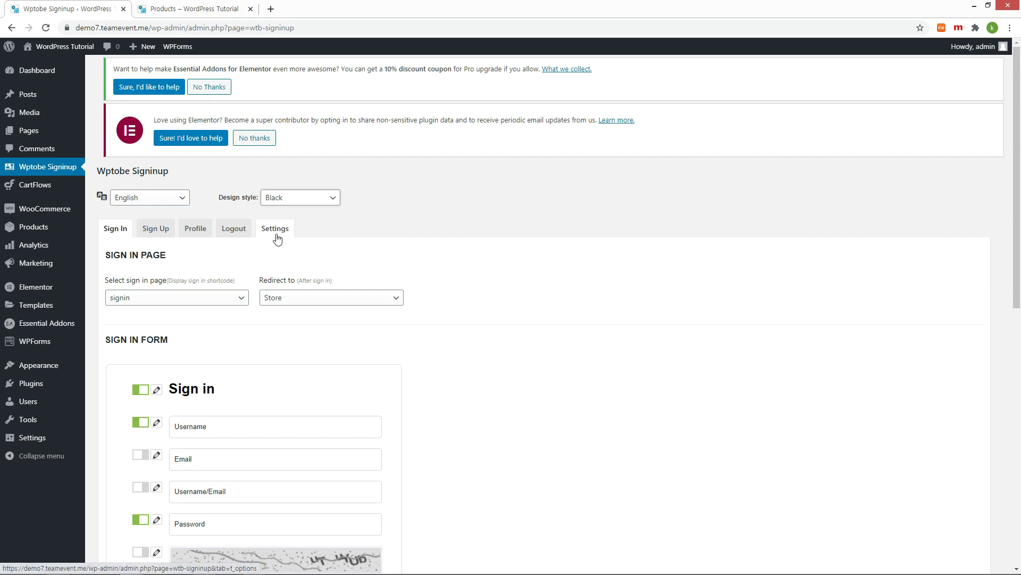
pyautogui.click(104, 440)
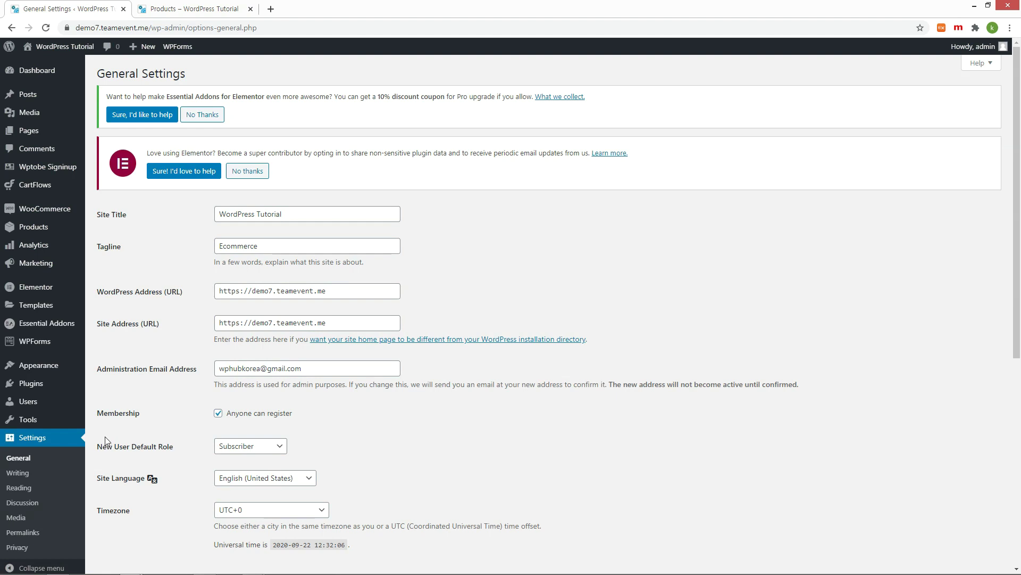
# Step: Untick 'Anyone can register' in General Settings and save the changes
pyautogui.click(218, 414)
pyautogui.click(218, 415)
pyautogui.scroll(-7, 338, 420)
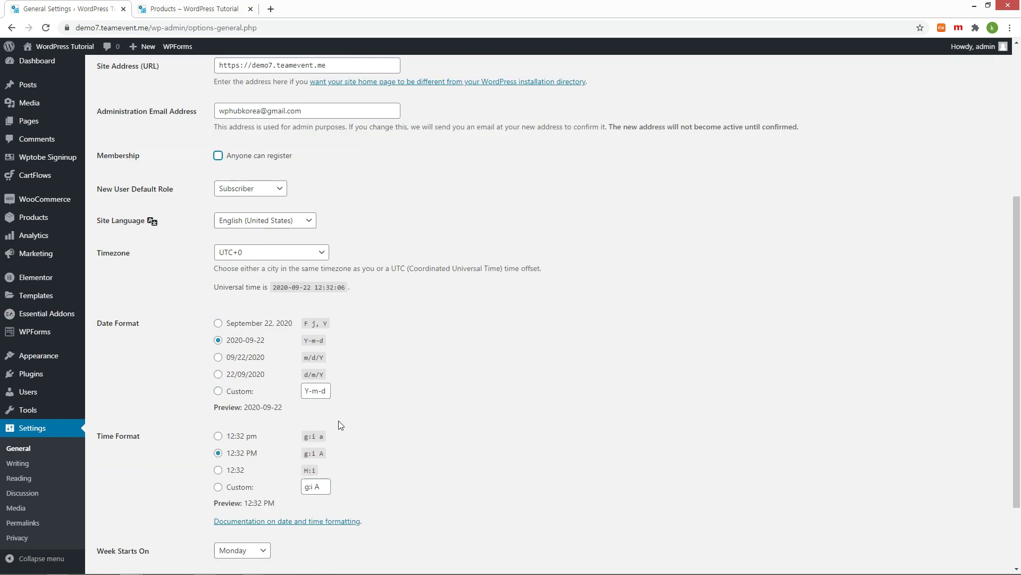
pyautogui.click(142, 524)
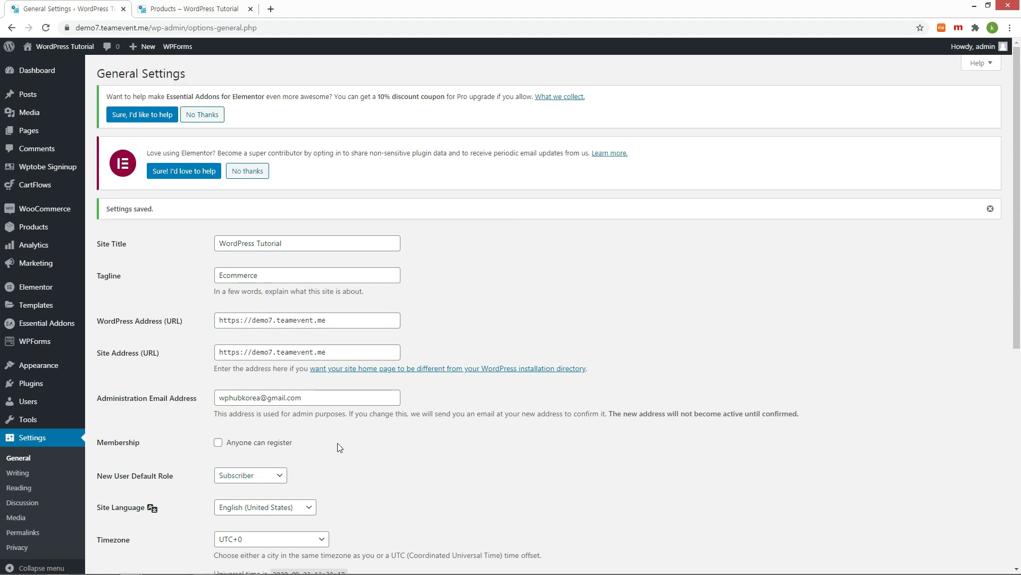
pyautogui.moveTo(338, 446); pyautogui.dragTo(193, 460)
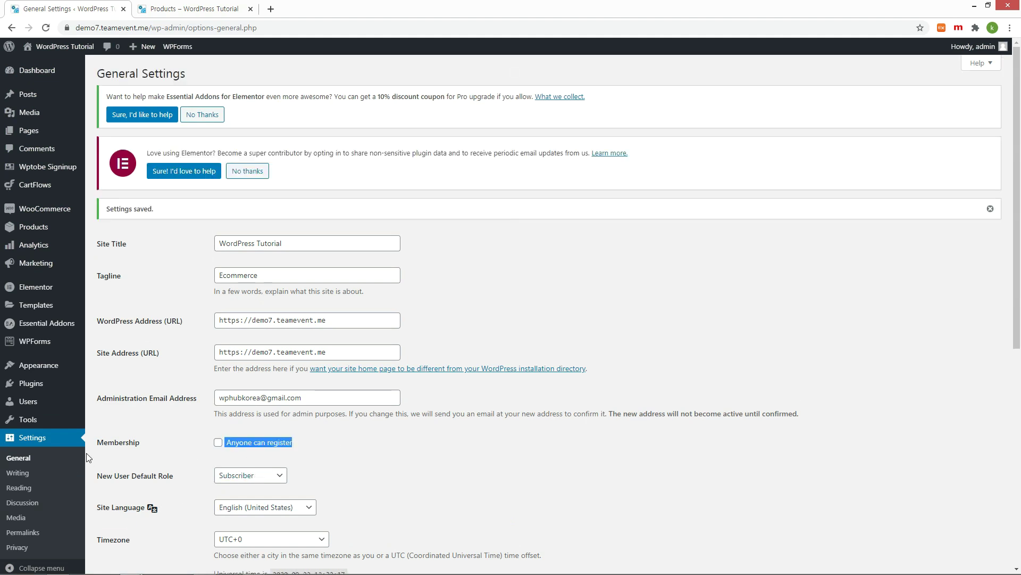
# Step: Log out on the store tab and preview the Signup and Signin pages from its menu
pyautogui.click(206, 10)
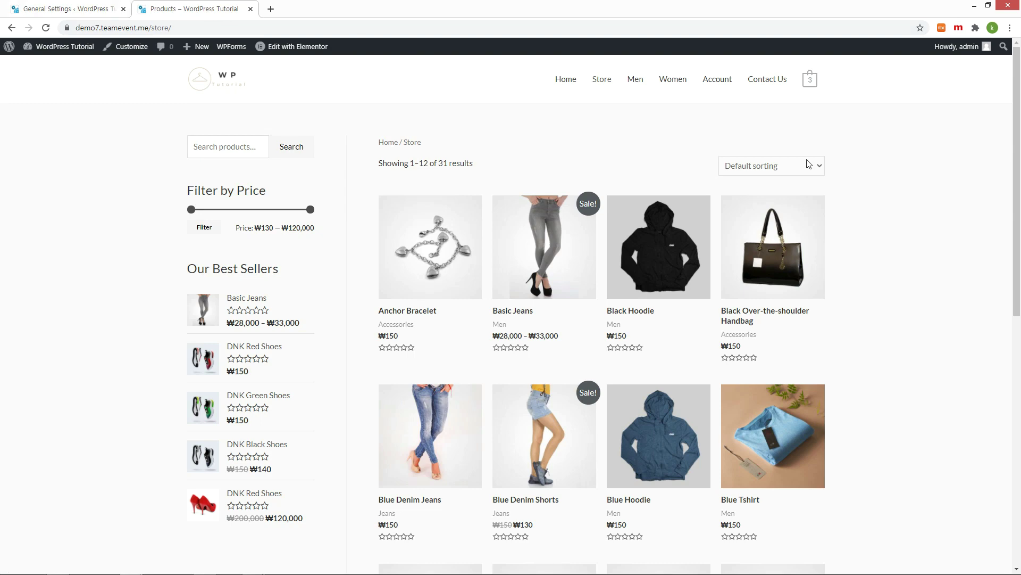
pyautogui.click(926, 100)
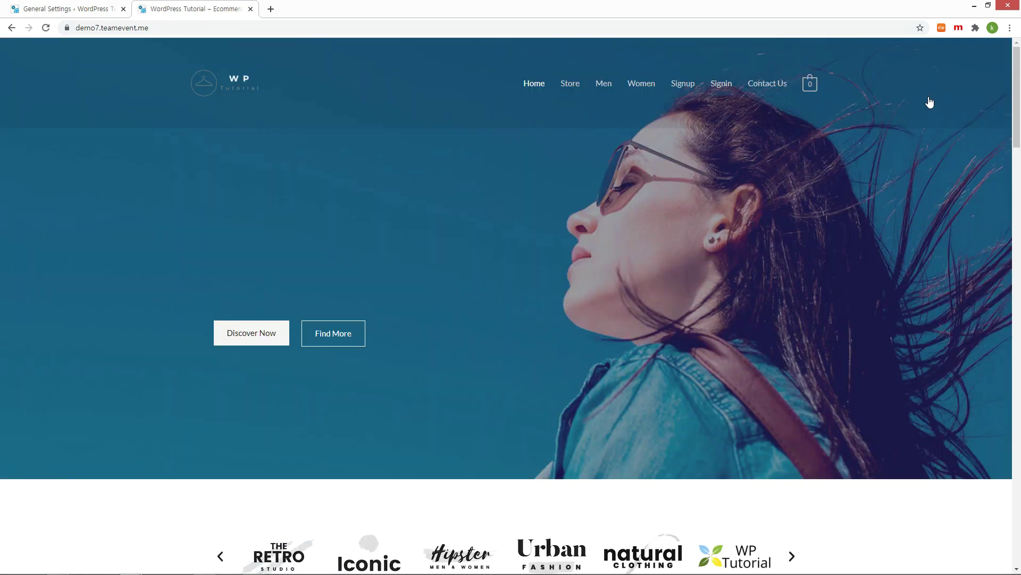
pyautogui.click(683, 84)
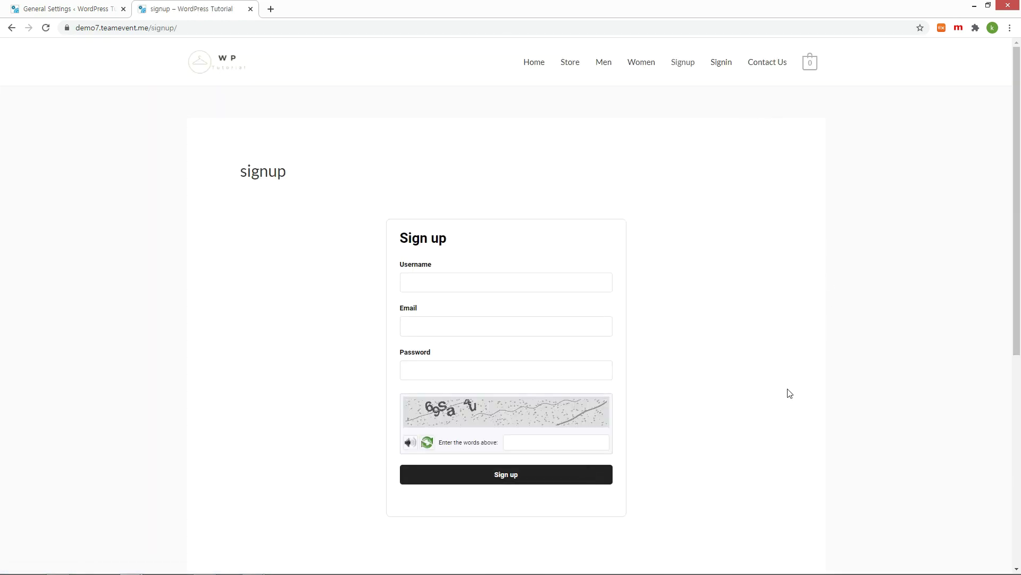
pyautogui.click(722, 64)
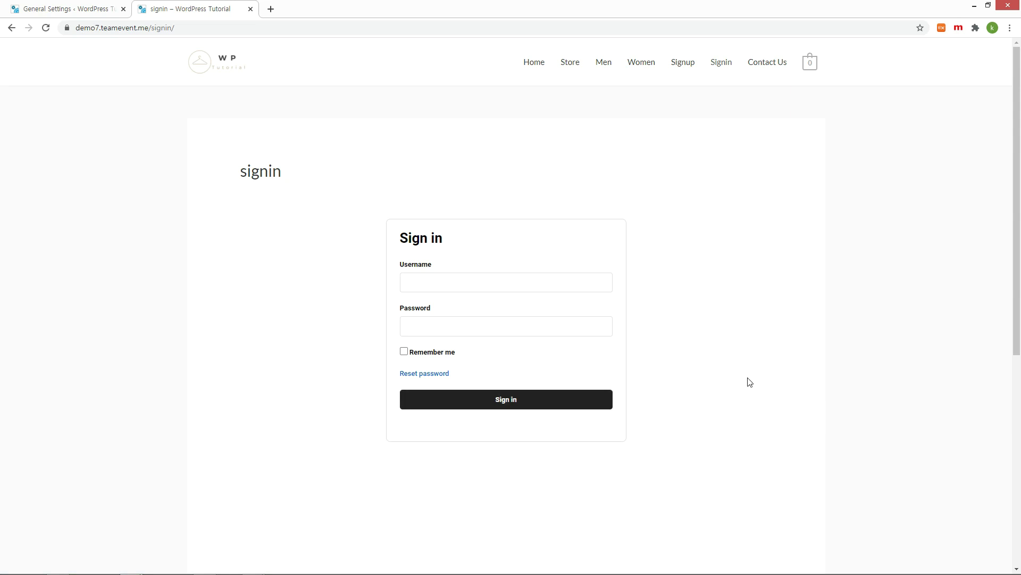
pyautogui.doubleClick(269, 173)
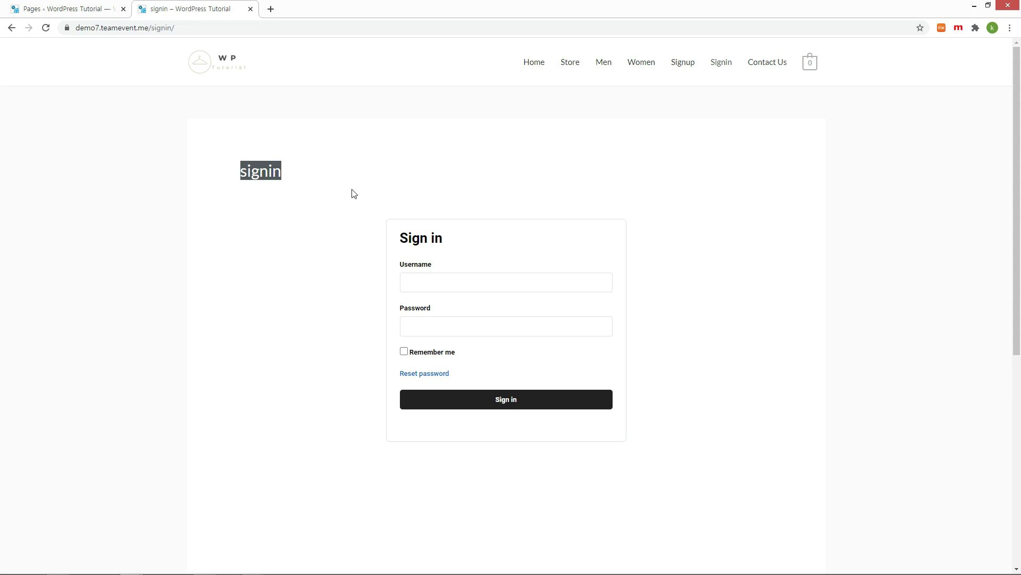
pyautogui.click(64, 8)
# Step: Disable the title and featured image on the signin page and update it
pyautogui.scroll(-2, 106, 284)
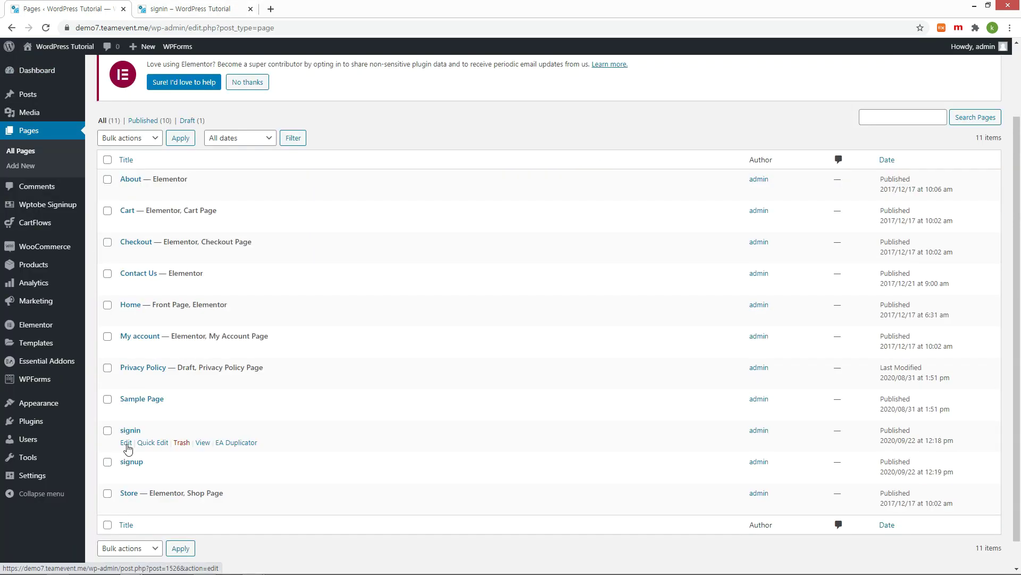
pyautogui.click(126, 442)
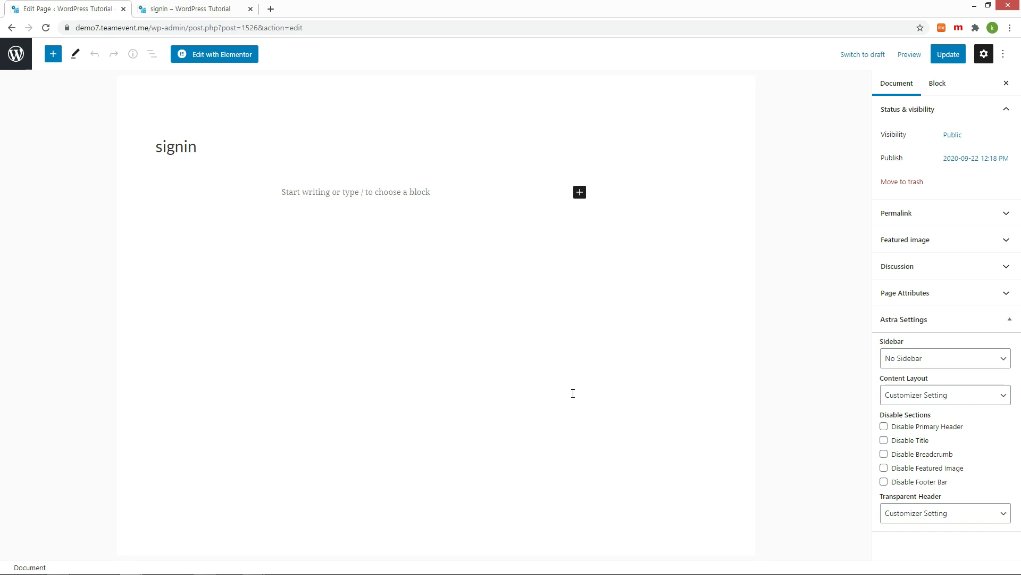
pyautogui.click(884, 440)
pyautogui.click(884, 468)
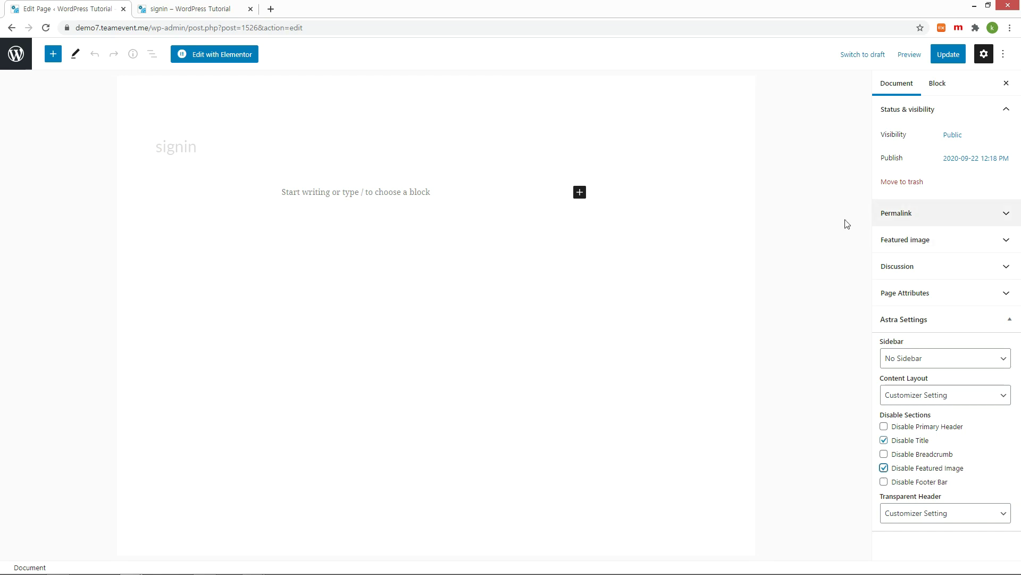
pyautogui.click(946, 57)
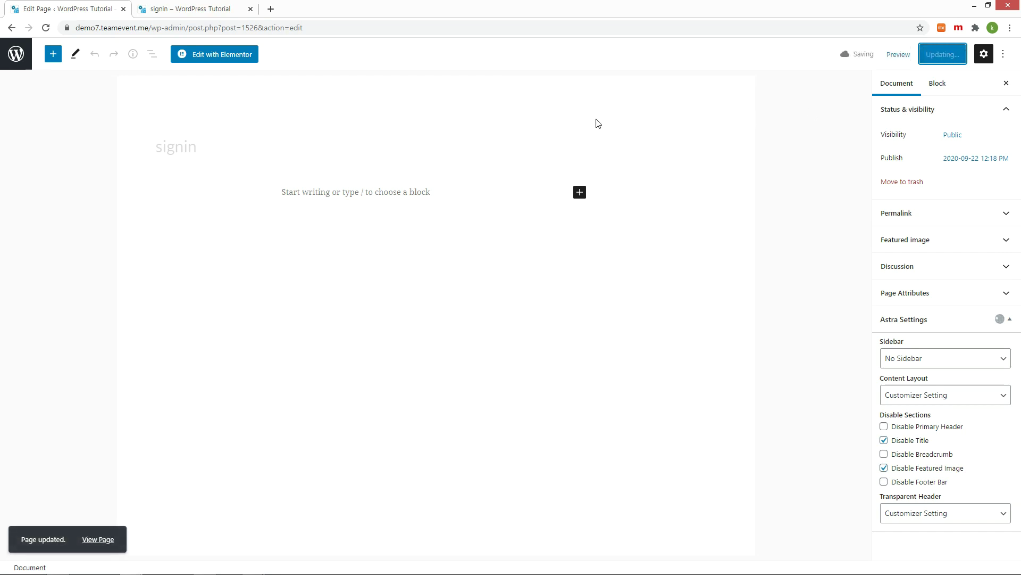
pyautogui.click(16, 54)
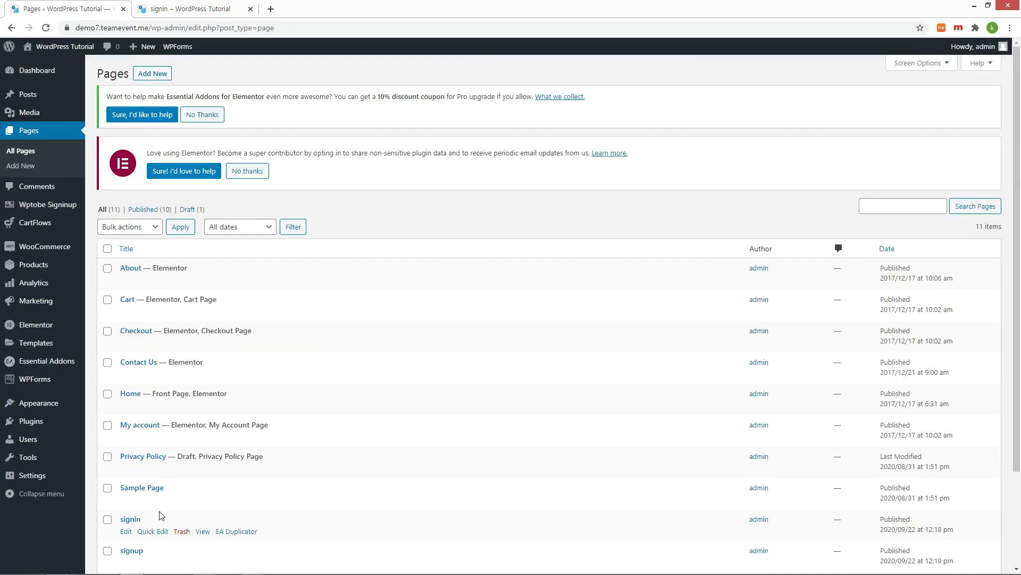
# Step: Update the signup page with its title and featured image disabled
pyautogui.scroll(-2, 161, 515)
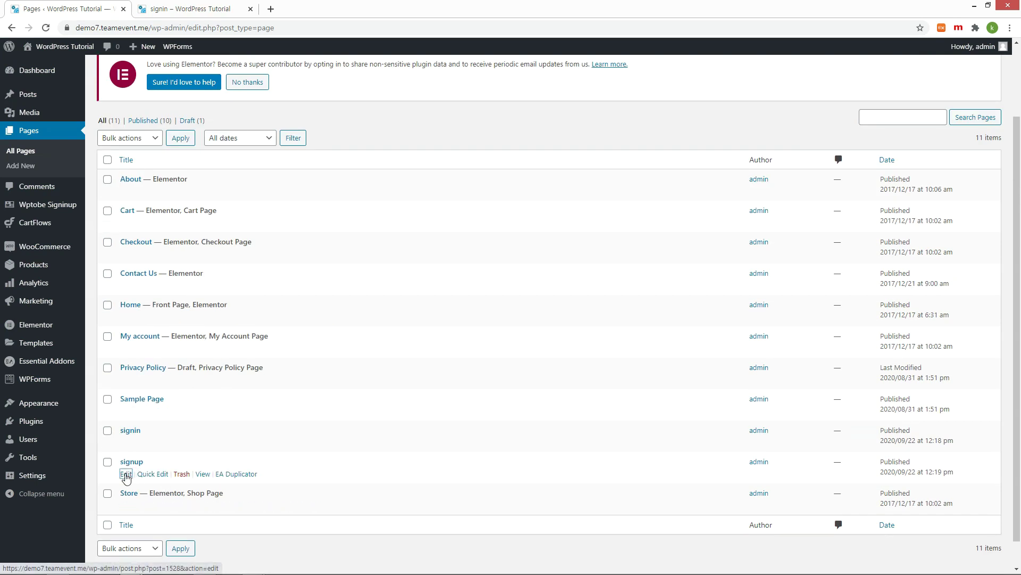
pyautogui.click(126, 475)
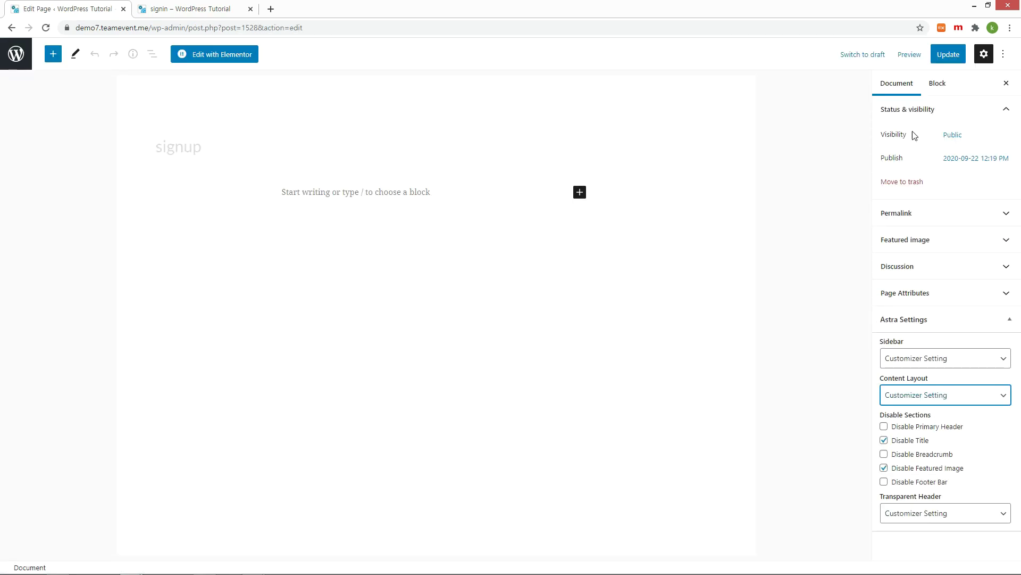
pyautogui.click(943, 55)
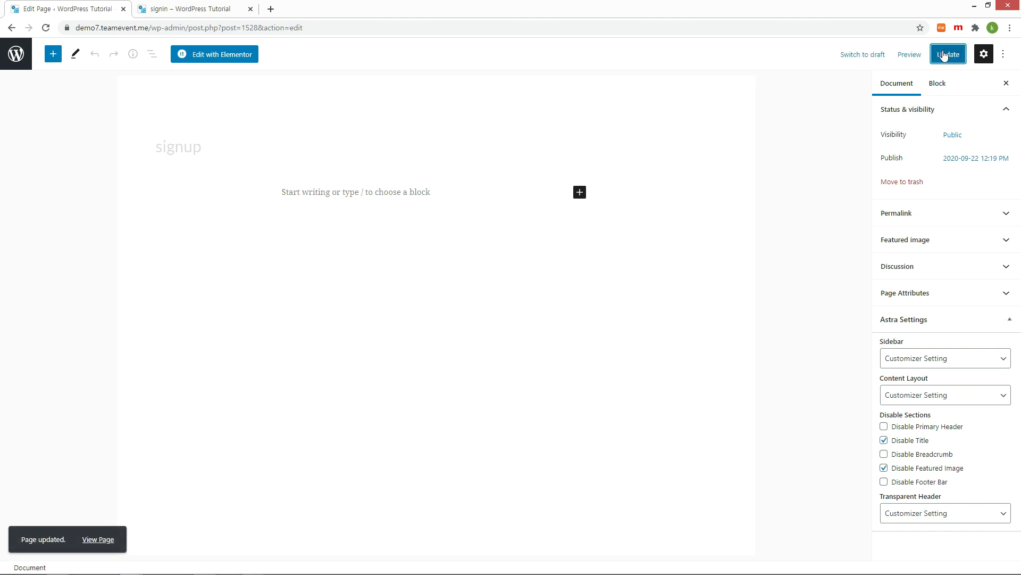
pyautogui.click(15, 54)
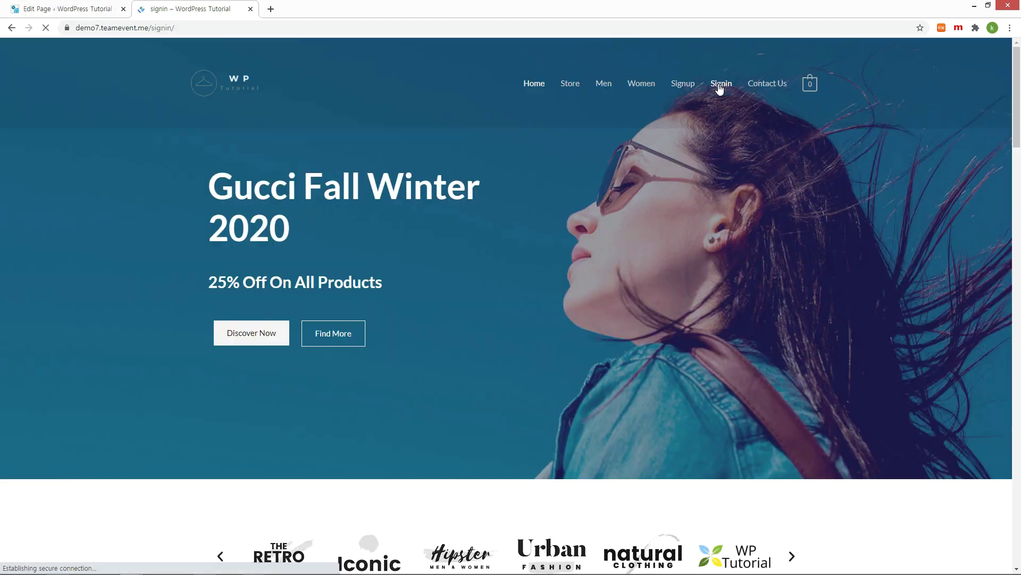
# Step: On the Signup page, enter username 'user2' and the new customer's e-mail address
pyautogui.click(718, 83)
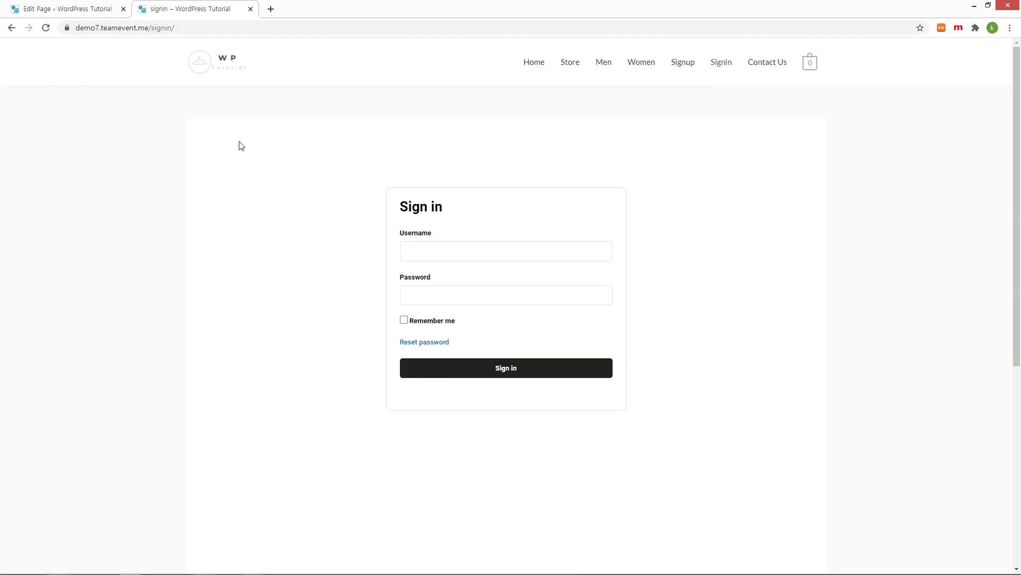
pyautogui.click(683, 63)
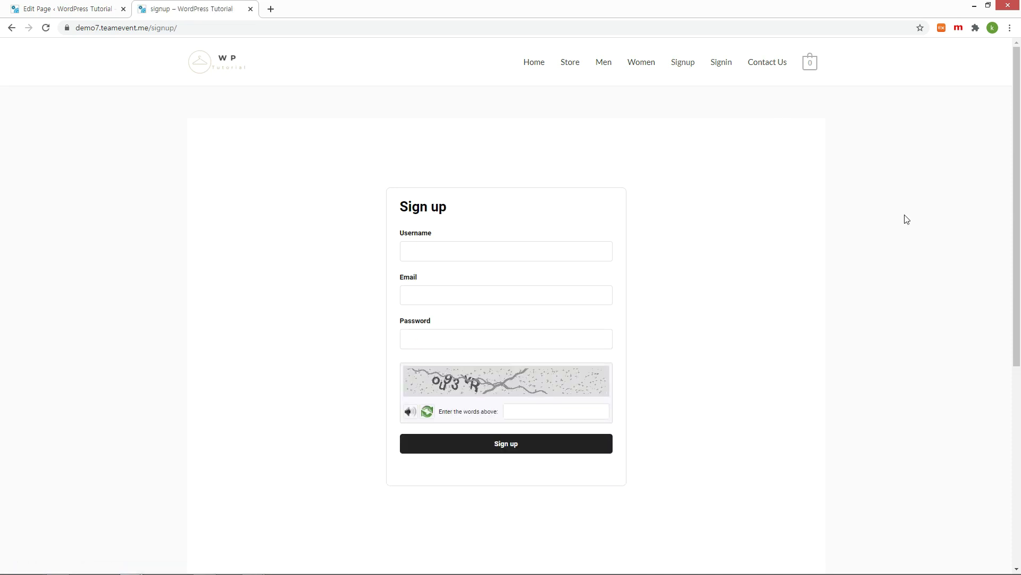
pyautogui.click(565, 253)
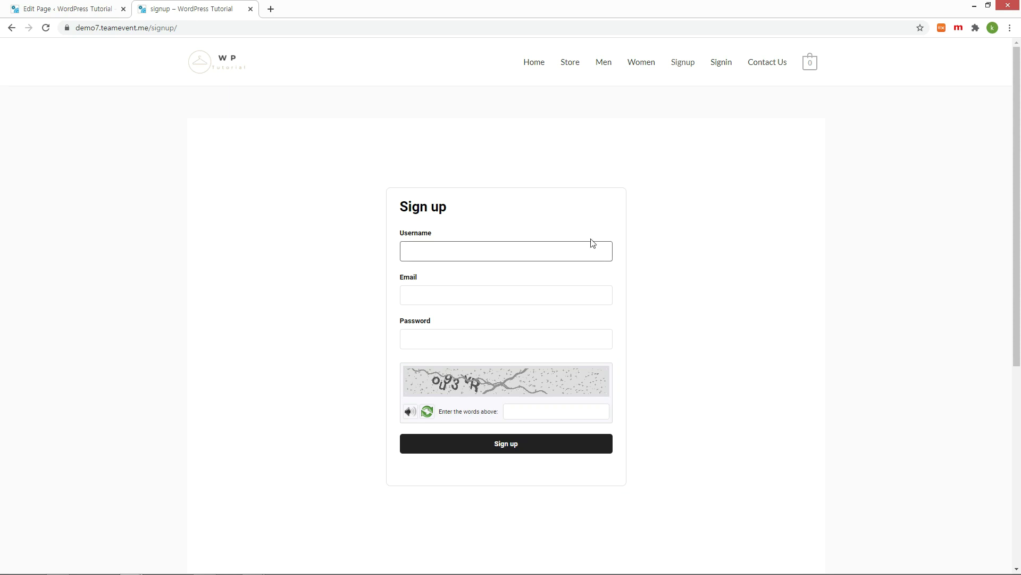
pyautogui.write('user2')
pyautogui.press('Tab')
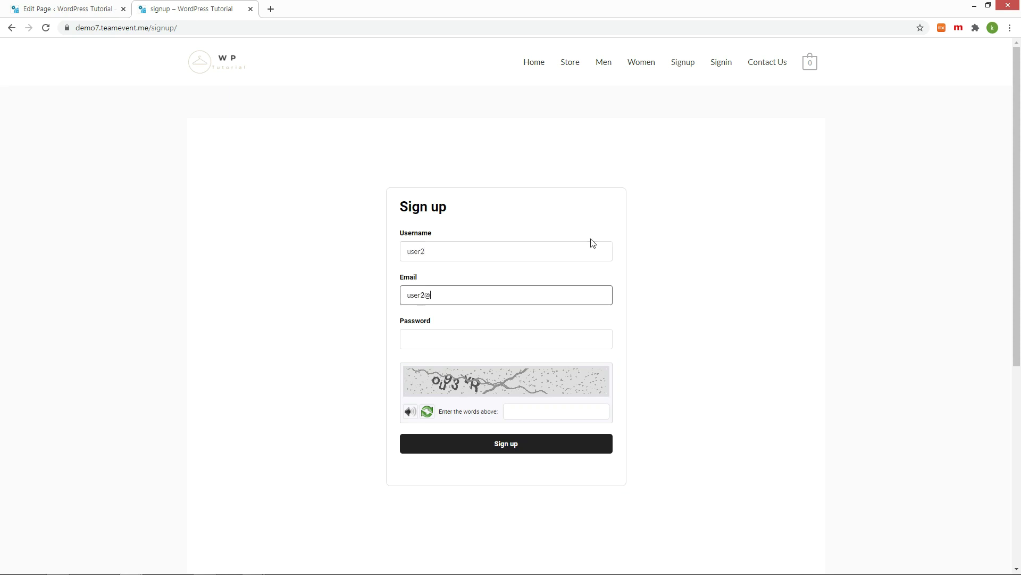
pyautogui.press('Tab')
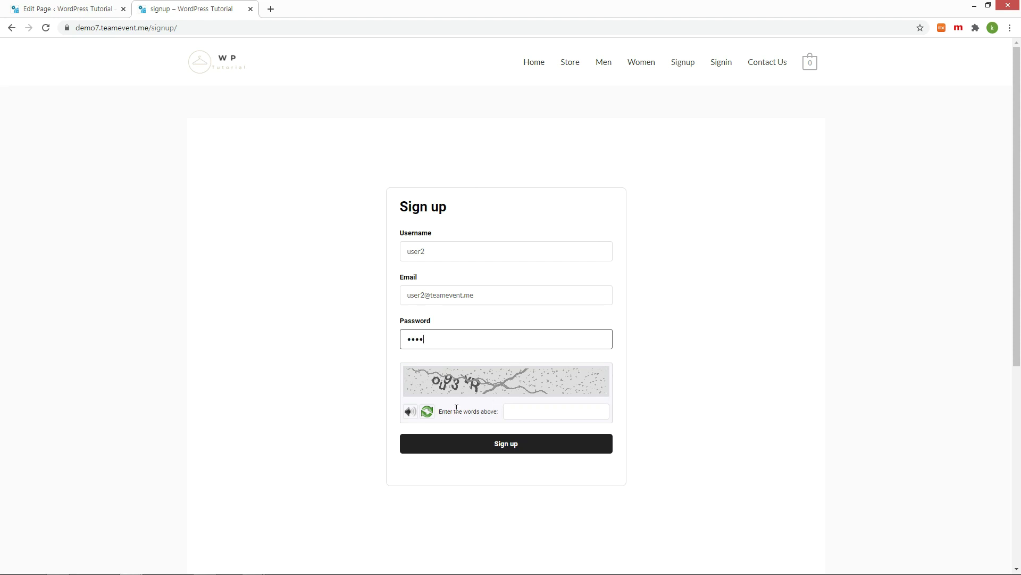
# Step: Refresh the captcha, enter its answer, and submit the sign-up form
pyautogui.click(427, 413)
pyautogui.click(554, 413)
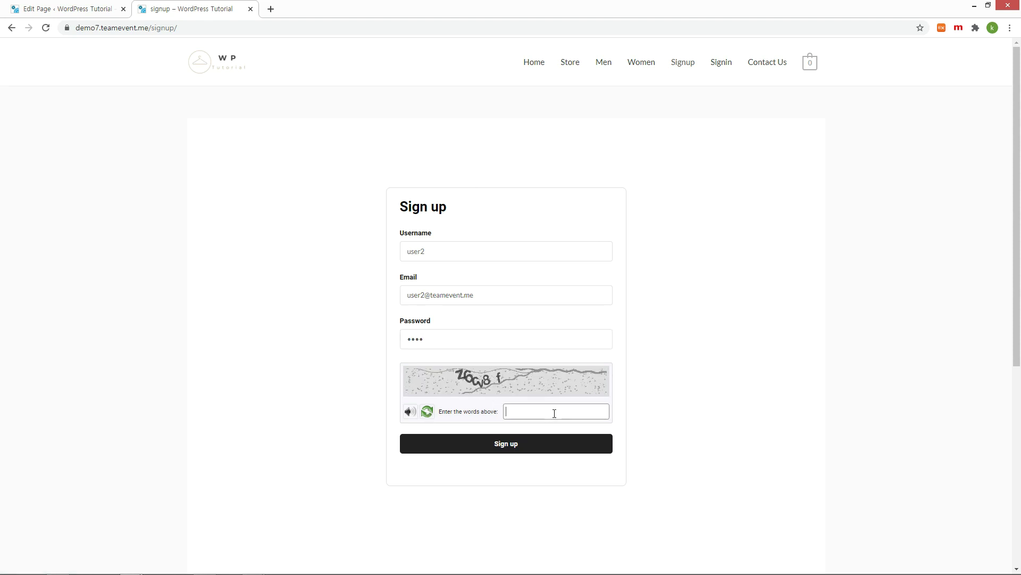
pyautogui.write('z6cv8f')
pyautogui.click(538, 451)
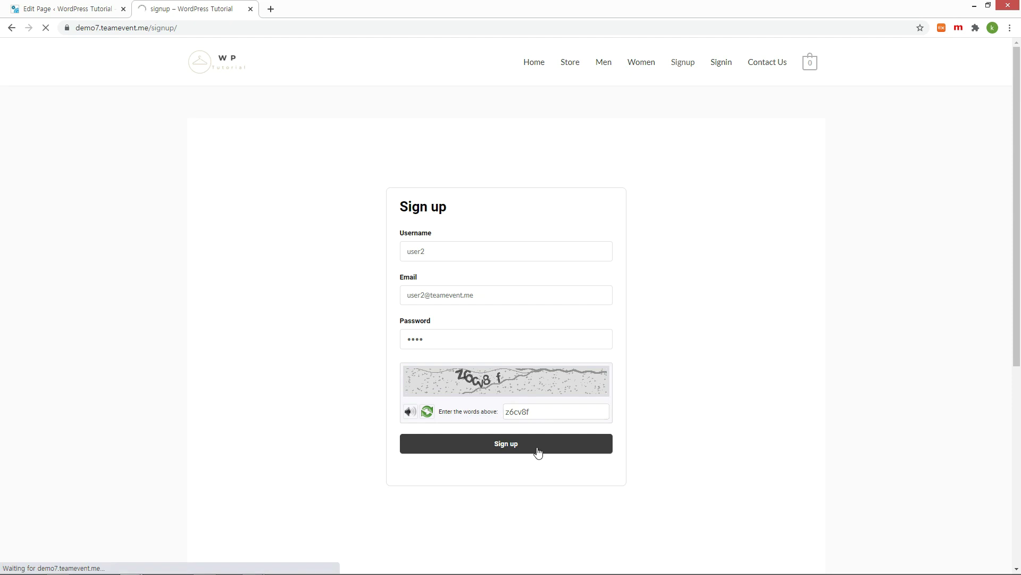
# Step: Sign in to the store as the new 'user2' account
pyautogui.click(566, 257)
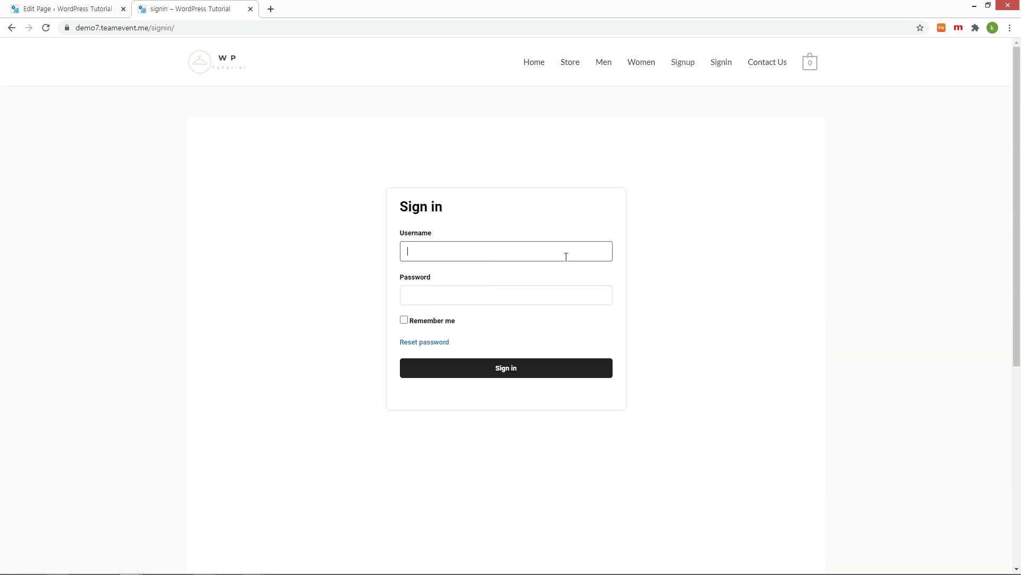
pyautogui.write('user2')
pyautogui.press('Tab')
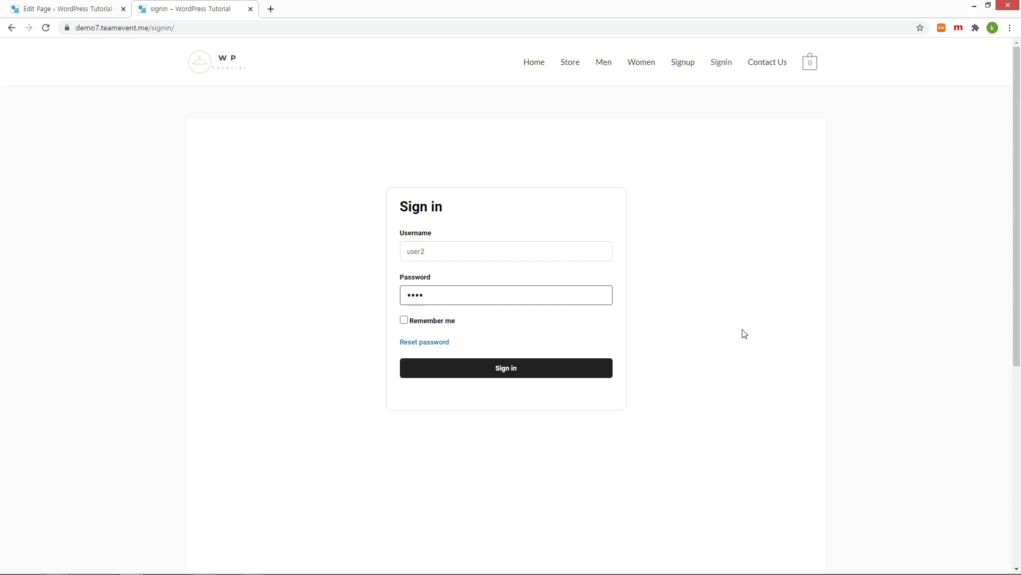
pyautogui.click(551, 368)
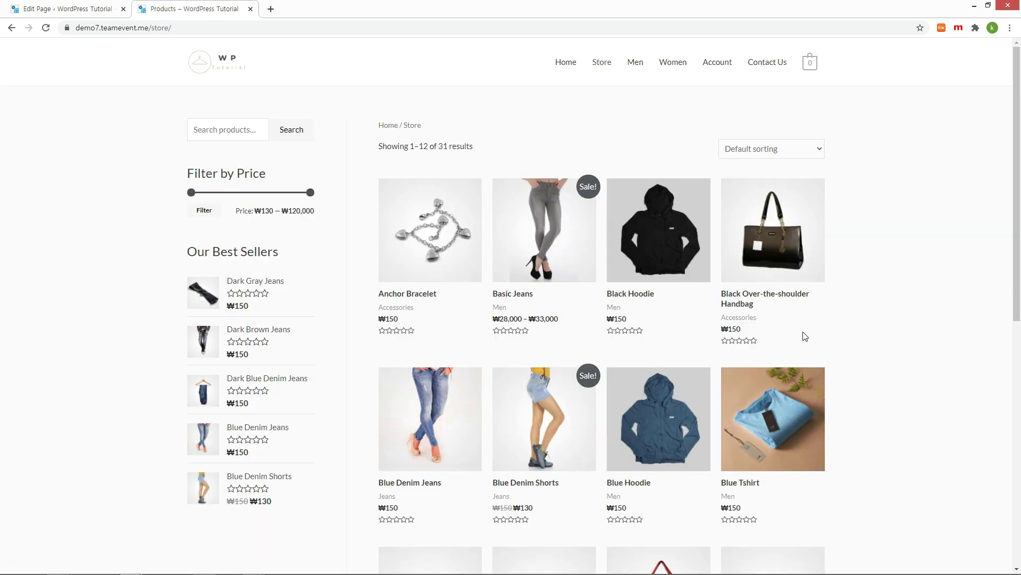
# Step: Go to the Account page from the menu and open Account details
pyautogui.click(721, 64)
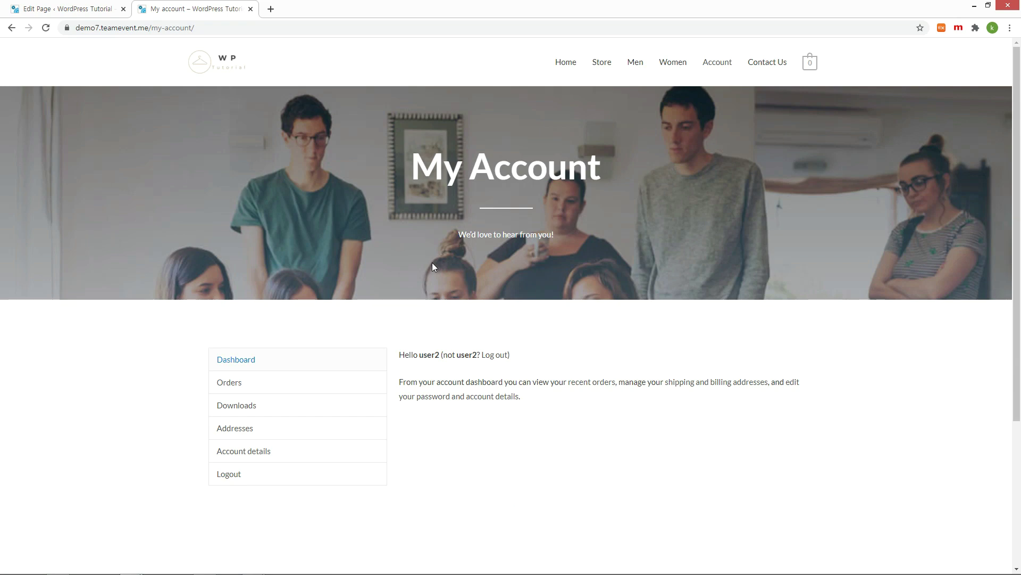
pyautogui.scroll(-2, 432, 266)
pyautogui.click(255, 365)
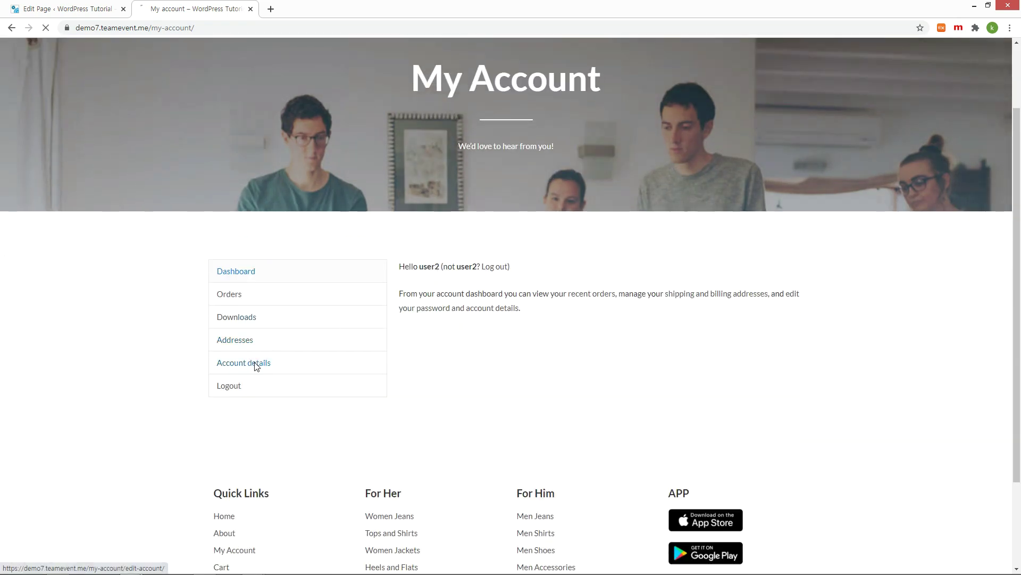
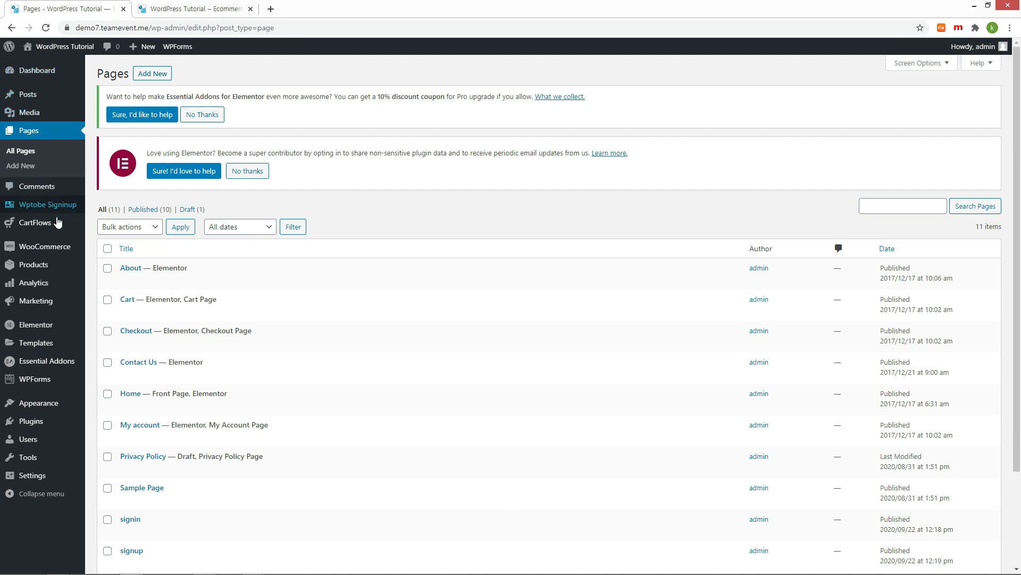
# Step: Enable Cash on delivery under WooCommerce Payments and open its settings page
pyautogui.click(41, 251)
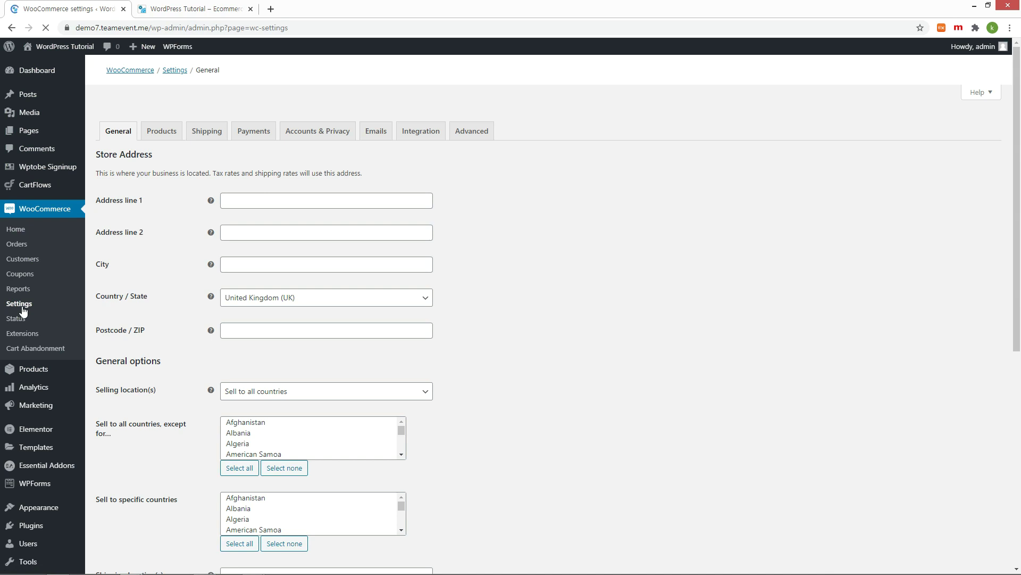
pyautogui.click(254, 131)
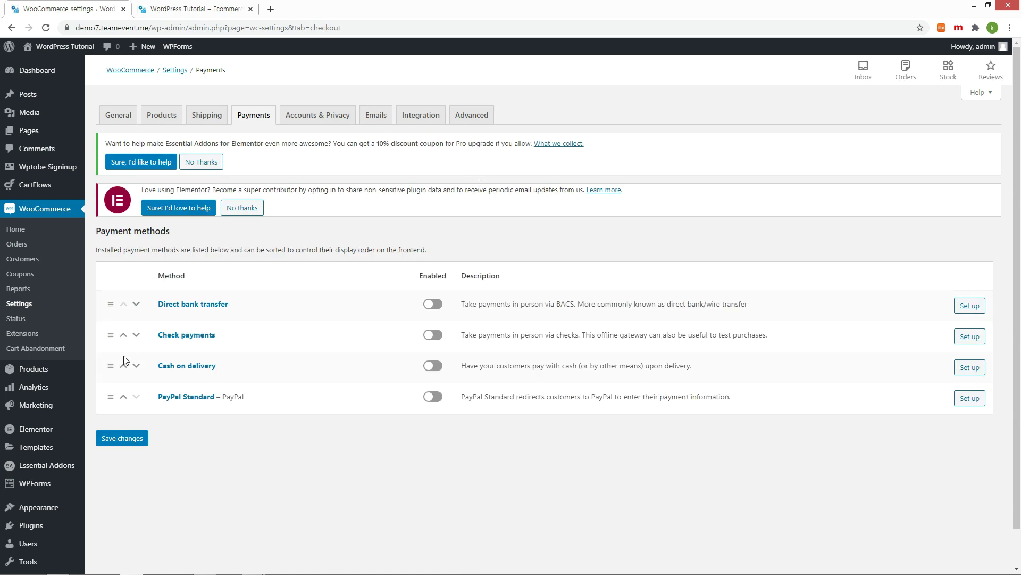
pyautogui.click(441, 370)
pyautogui.click(973, 372)
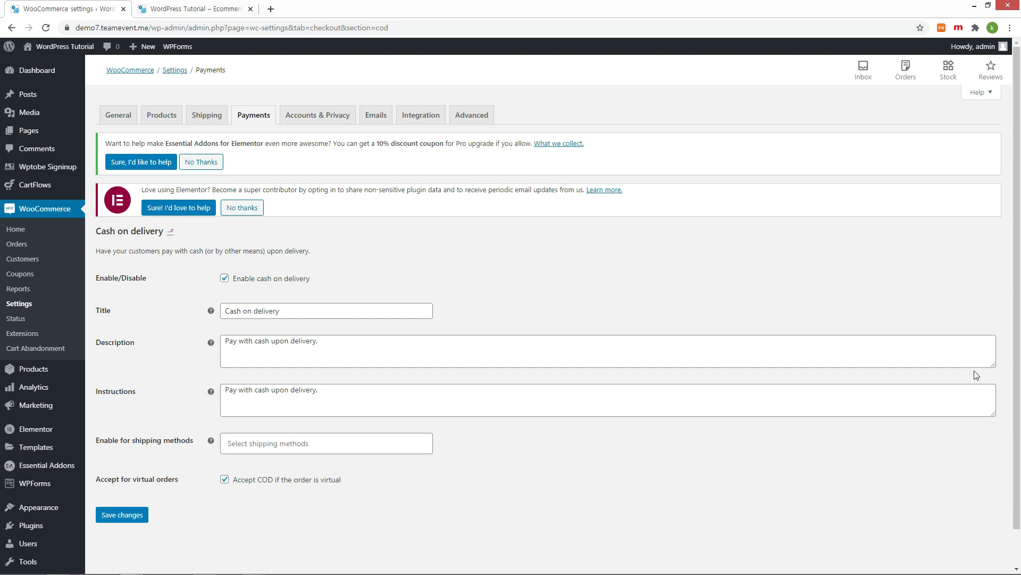
# Step: In the storefront, add DNK Red Shoes to the cart and proceed to checkout
pyautogui.hotkey('ctrl', 'Tab')
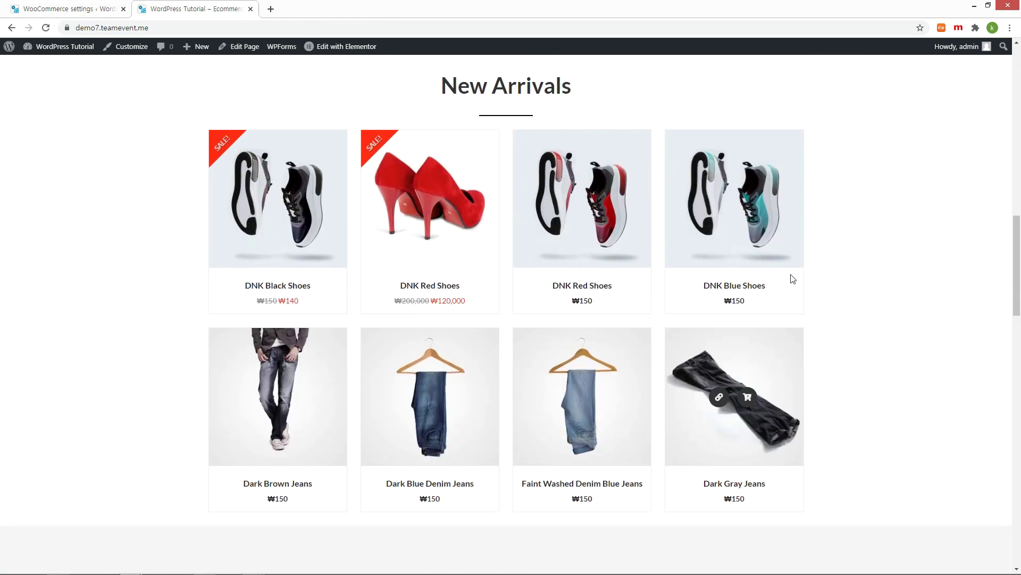
pyautogui.moveTo(312, 217)
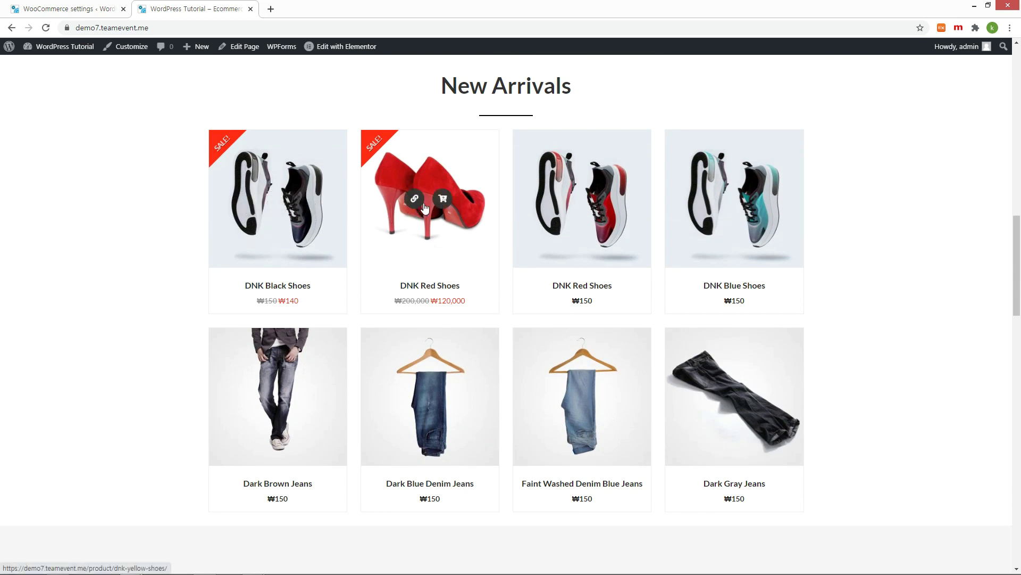
pyautogui.click(441, 199)
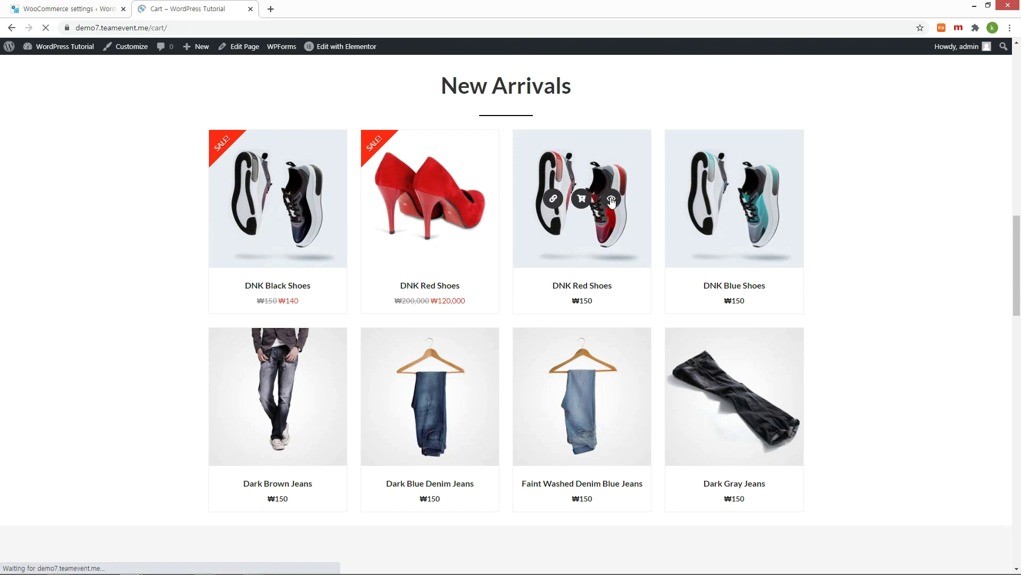
pyautogui.scroll(-5, 856, 307)
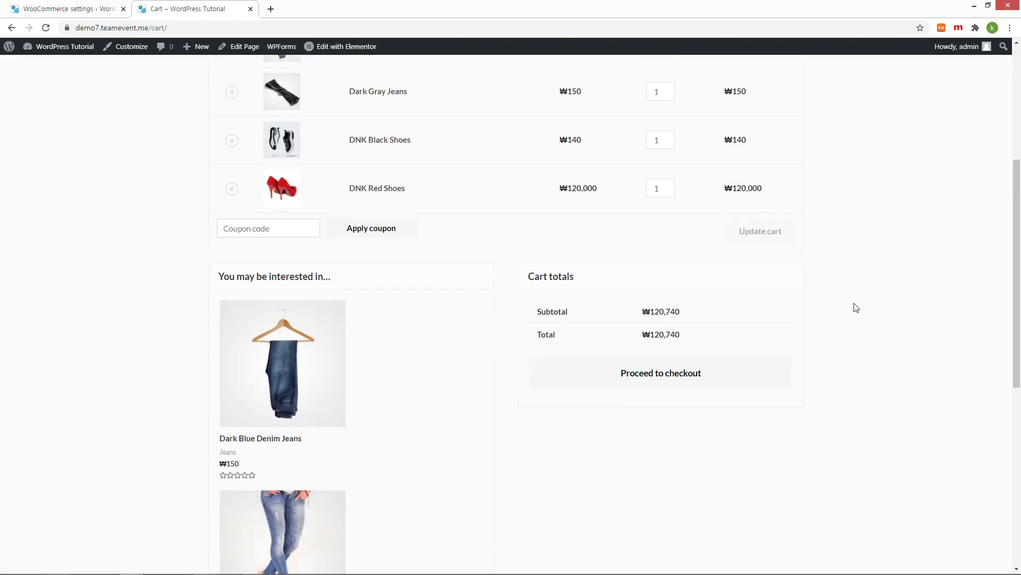
pyautogui.click(677, 371)
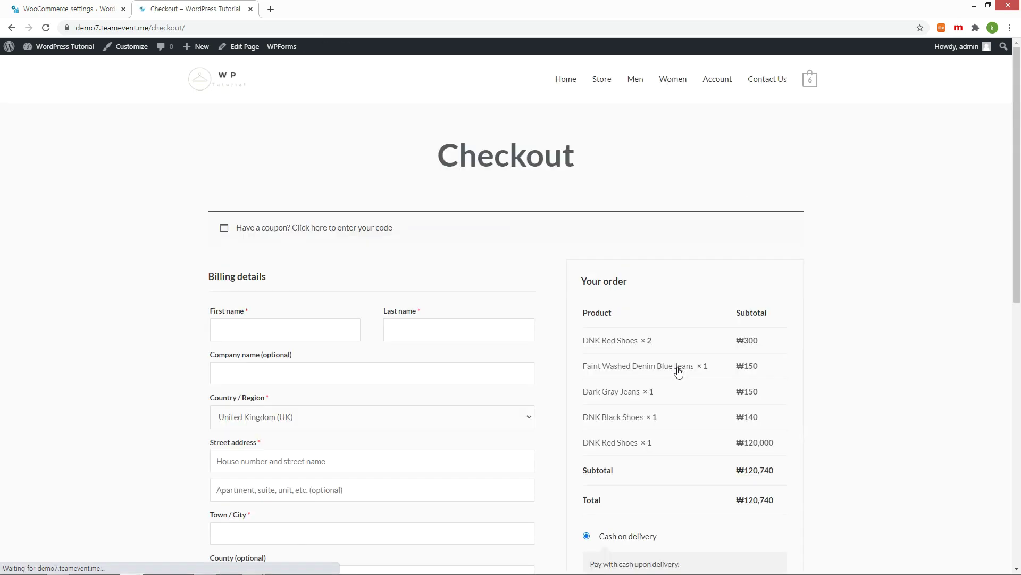
# Step: Fill in the billing address and phone, choose South Korea, and place the cash-on-delivery order
pyautogui.scroll(-2, 515, 221)
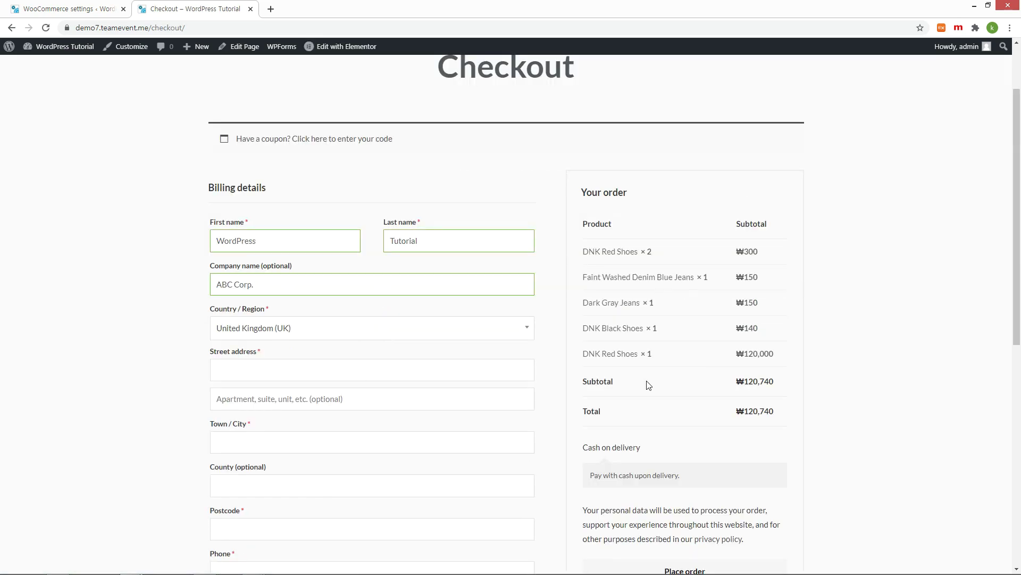
pyautogui.click(448, 297)
pyautogui.write('kor')
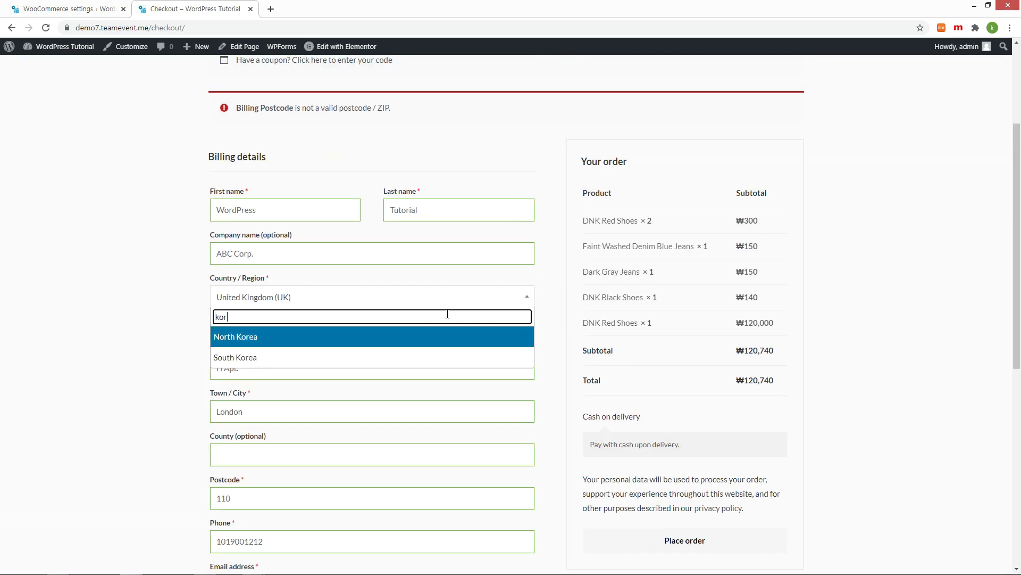
pyautogui.press('Down')
pyautogui.press('Return')
pyautogui.scroll(-2, 688, 454)
pyautogui.click(689, 454)
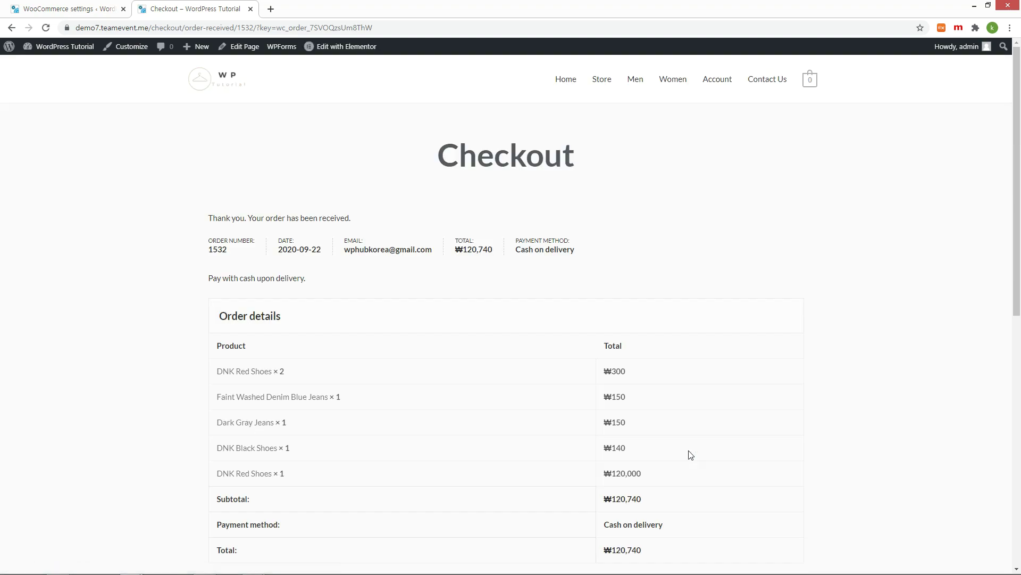
# Step: Open the WooCommerce Orders list in the admin
pyautogui.scroll(-3, 833, 407)
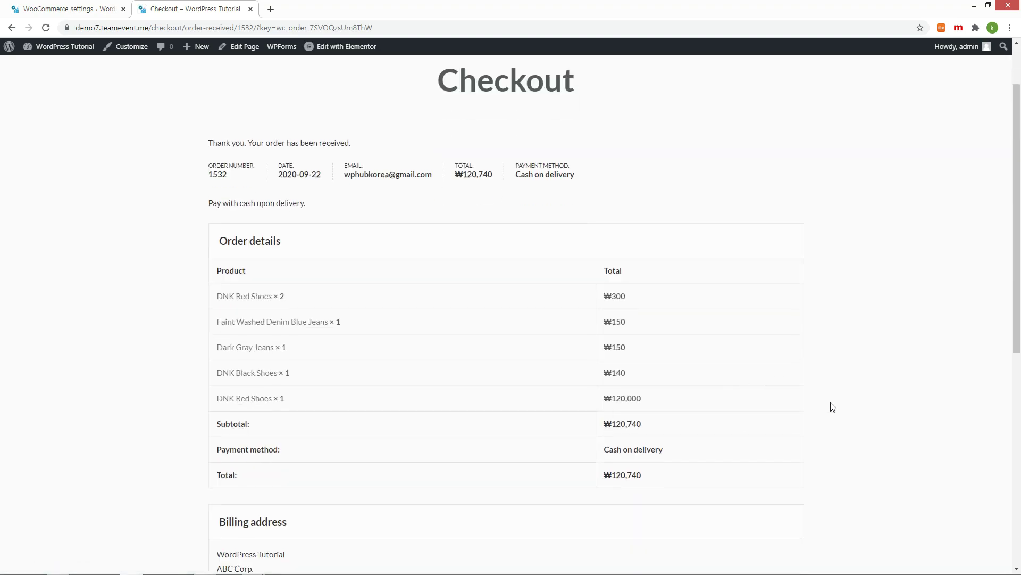
pyautogui.scroll(-5, 832, 407)
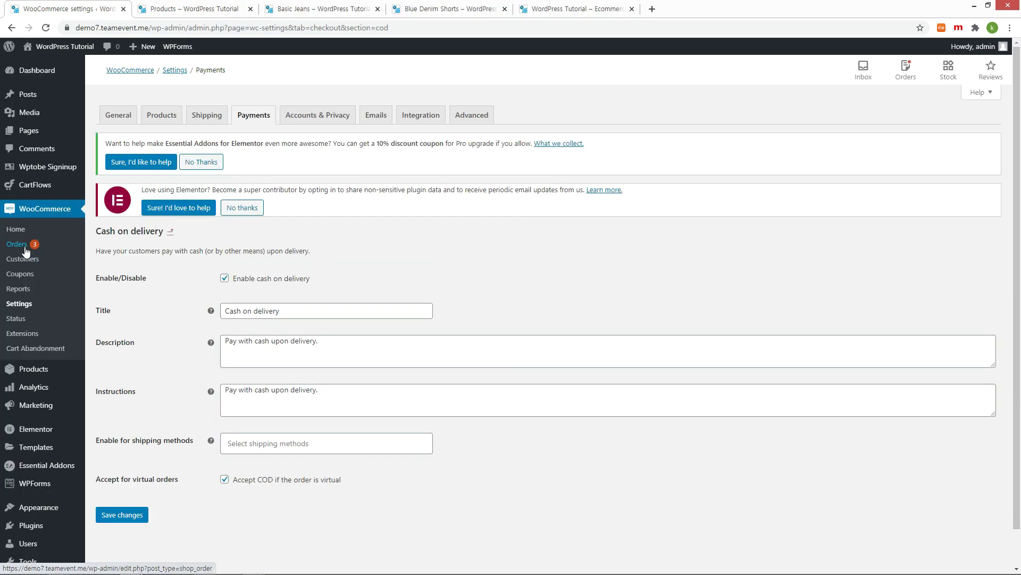
pyautogui.click(26, 248)
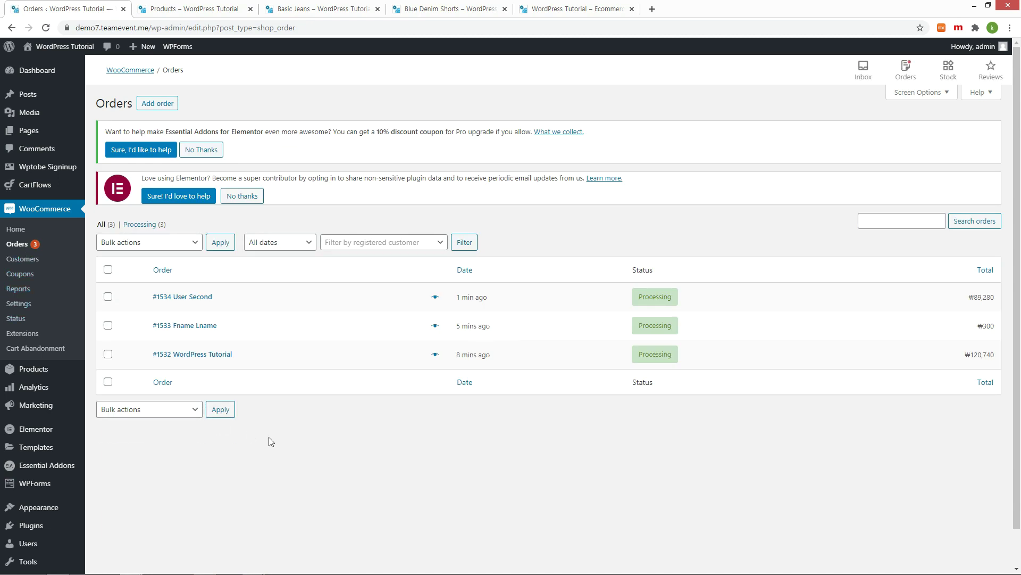
# Step: Change order #1534's status from Processing to Completed, save it, and return to Orders
pyautogui.click(198, 301)
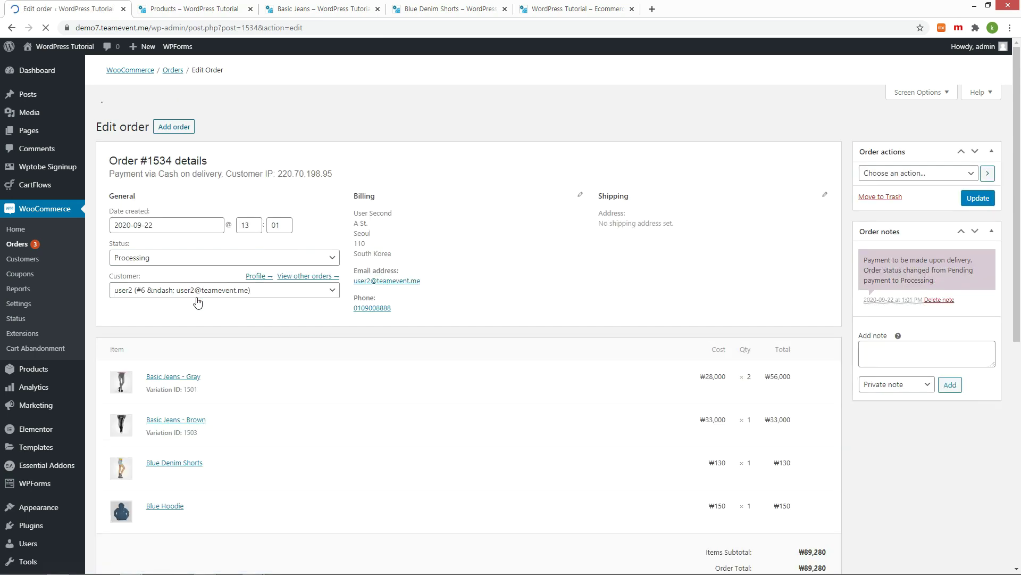
pyautogui.click(336, 318)
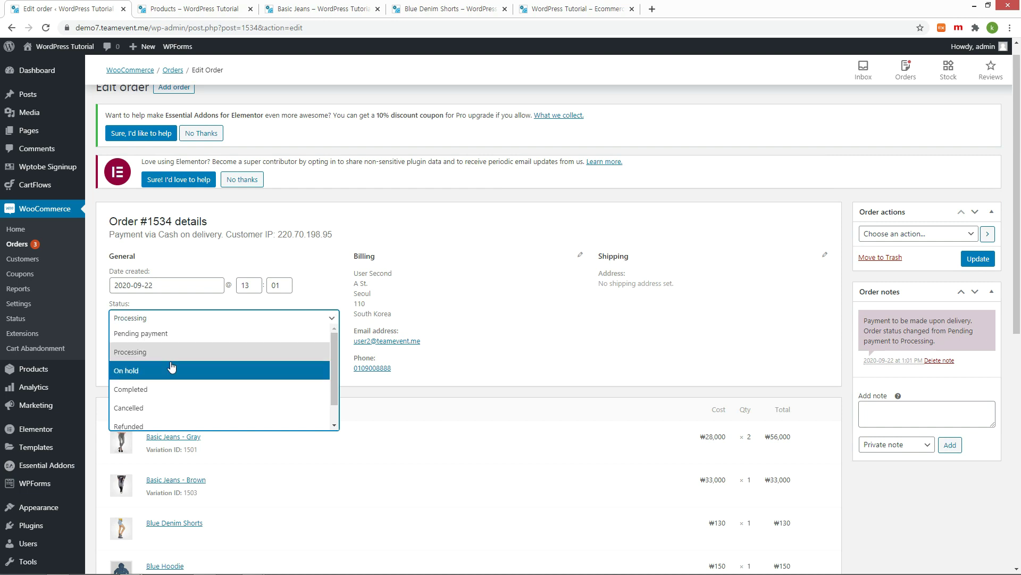
pyautogui.click(137, 388)
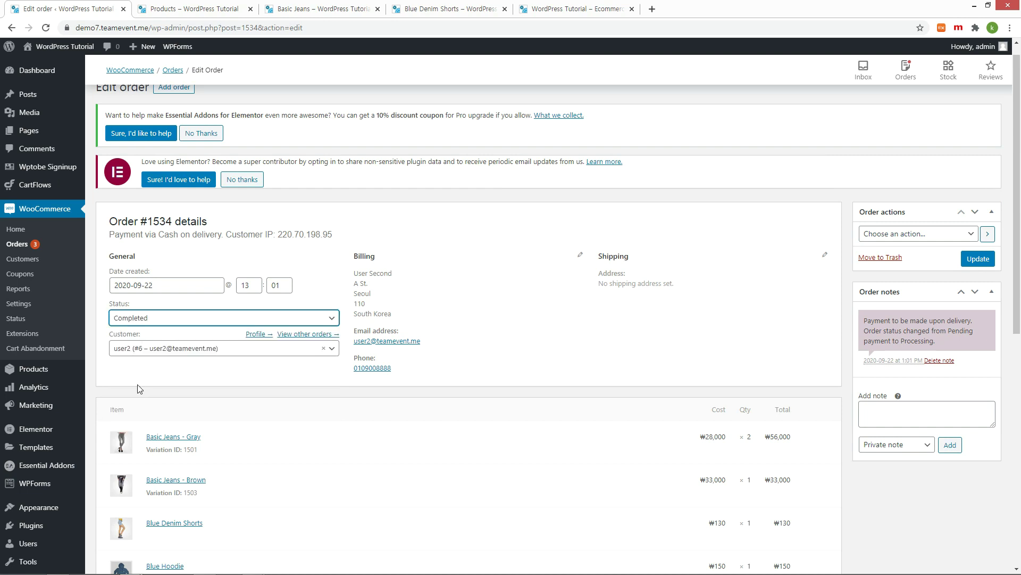
pyautogui.click(977, 259)
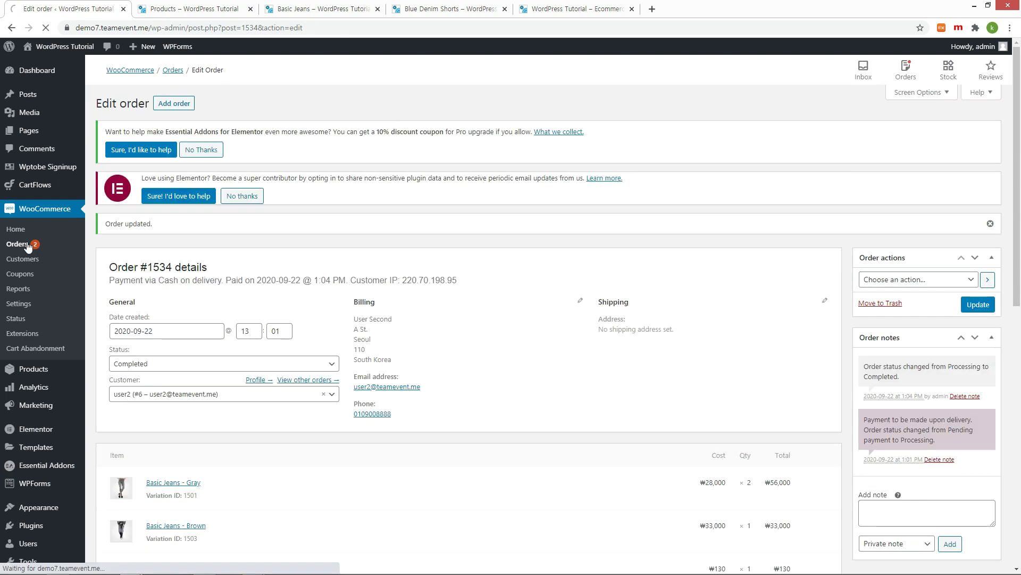
pyautogui.click(27, 244)
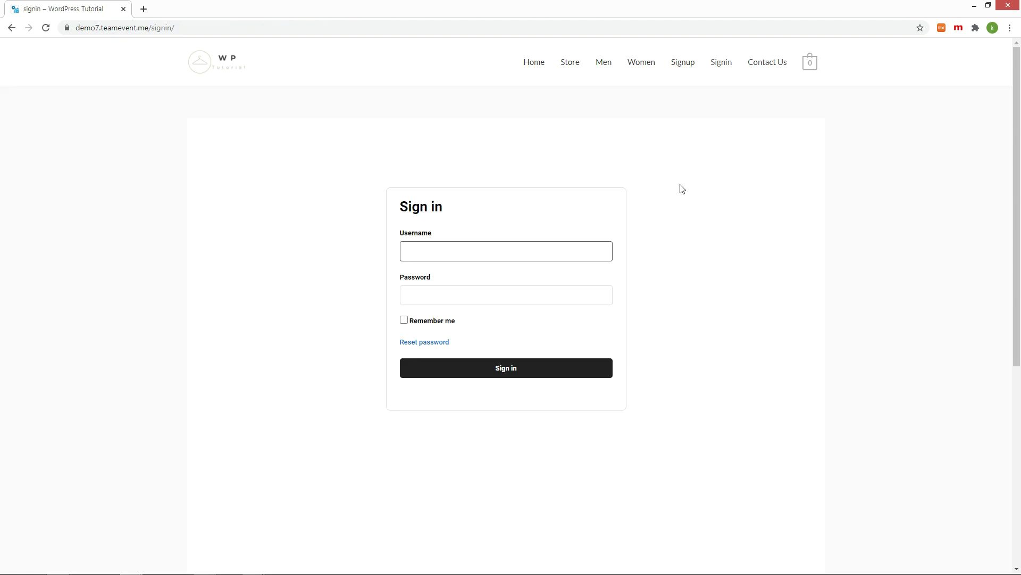
# Step: Sign in as the customer 'user2' with the account password
pyautogui.write('user2')
pyautogui.press('Tab')
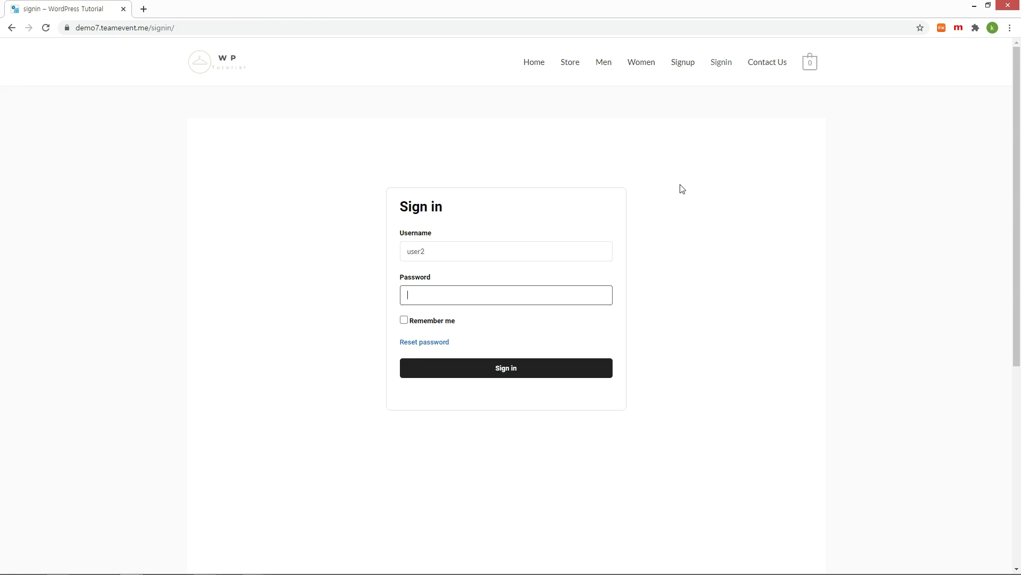
pyautogui.write('1234')
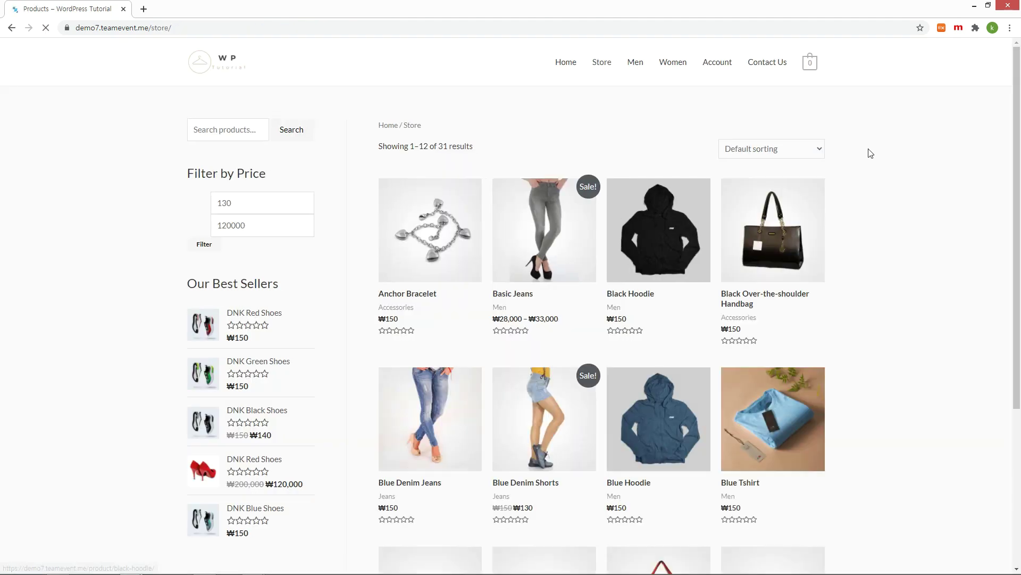
# Step: Open the account's order history and view order #1534, now shown as Completed
pyautogui.click(721, 65)
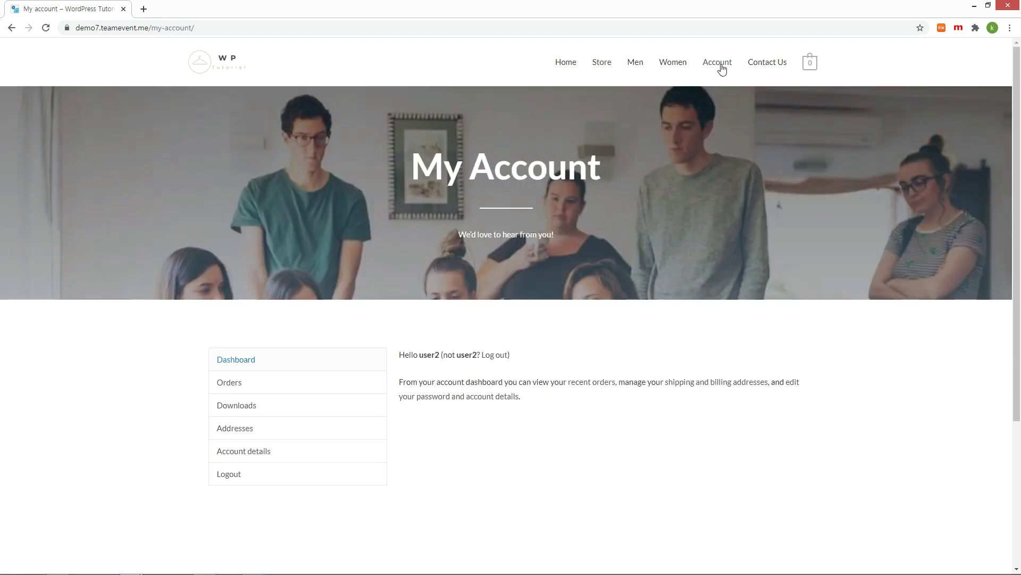
pyautogui.click(295, 384)
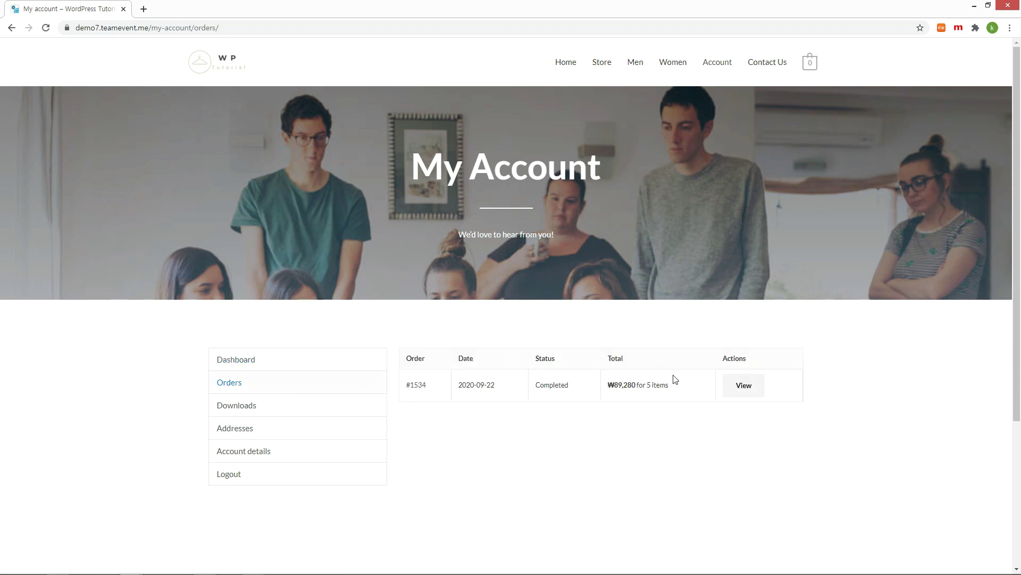
pyautogui.click(743, 385)
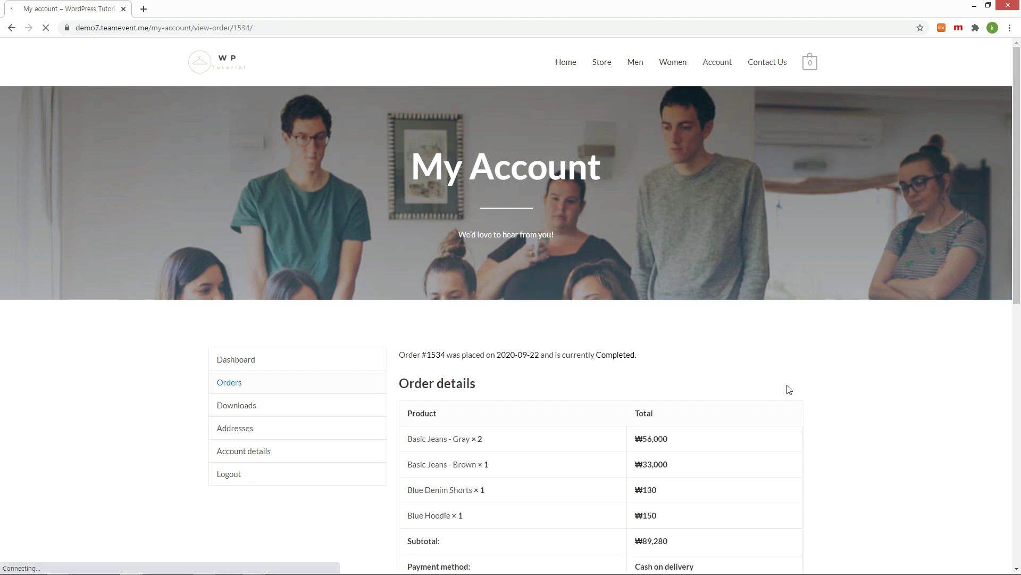
pyautogui.scroll(-3, 846, 366)
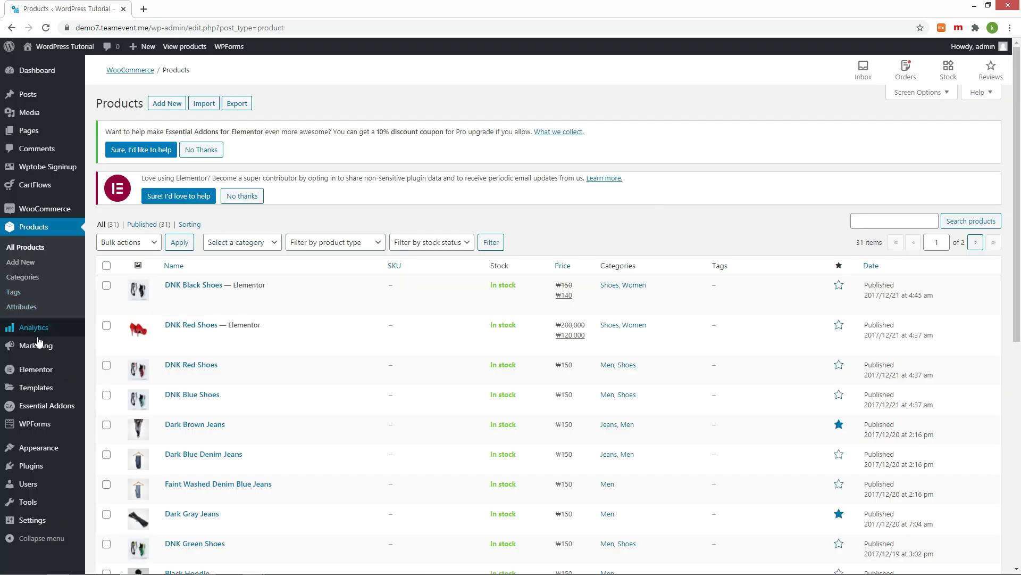
# Step: Start a new coupon with a generated code ending PER30 and description '30% Discount'
pyautogui.moveTo(34, 347)
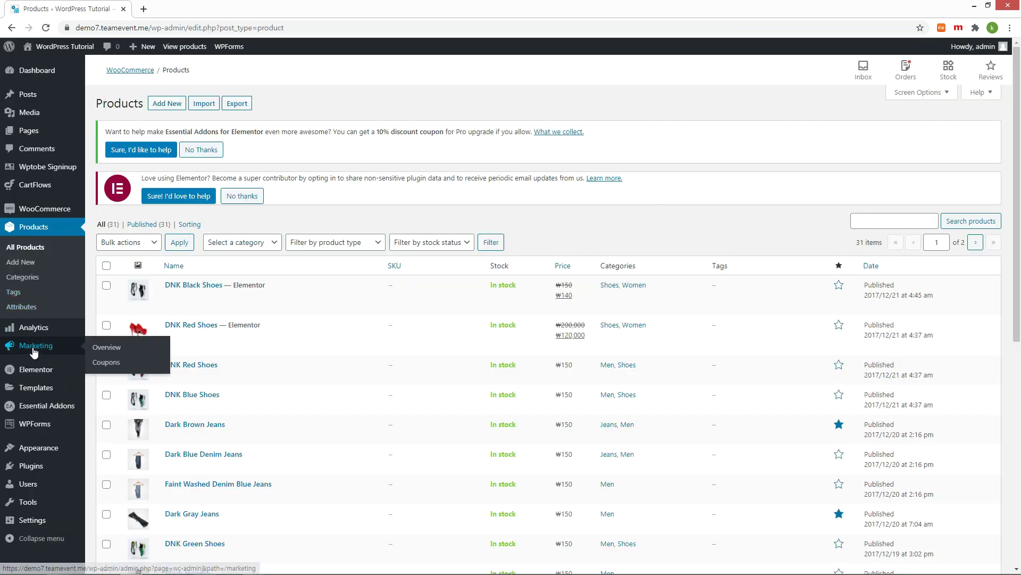
pyautogui.click(115, 363)
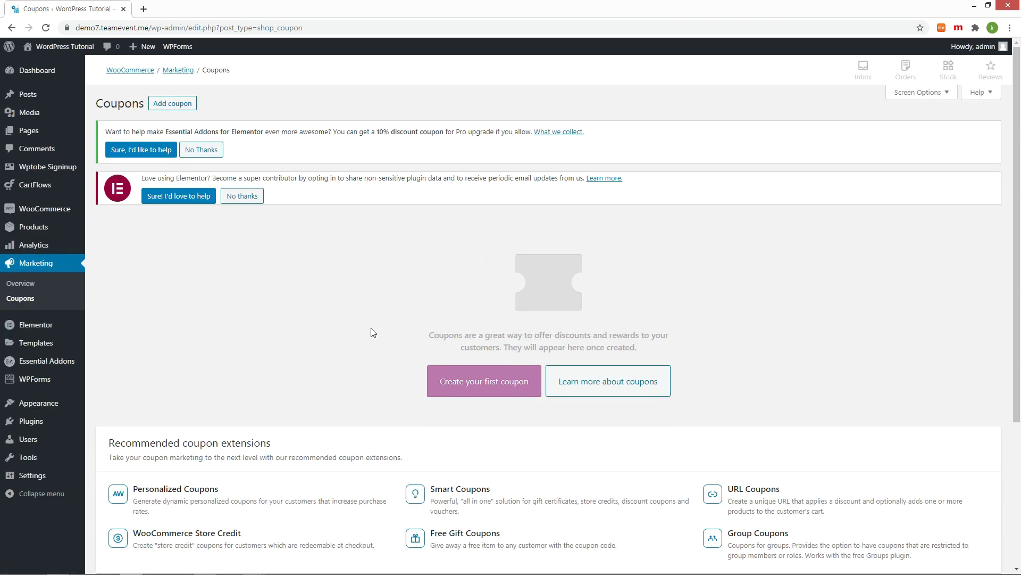
pyautogui.click(471, 383)
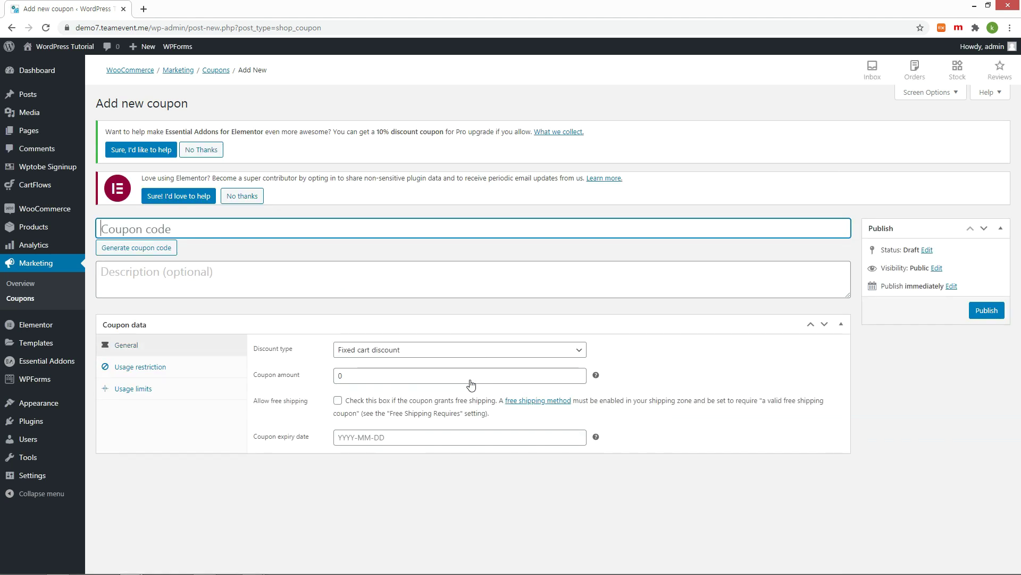
pyautogui.click(143, 248)
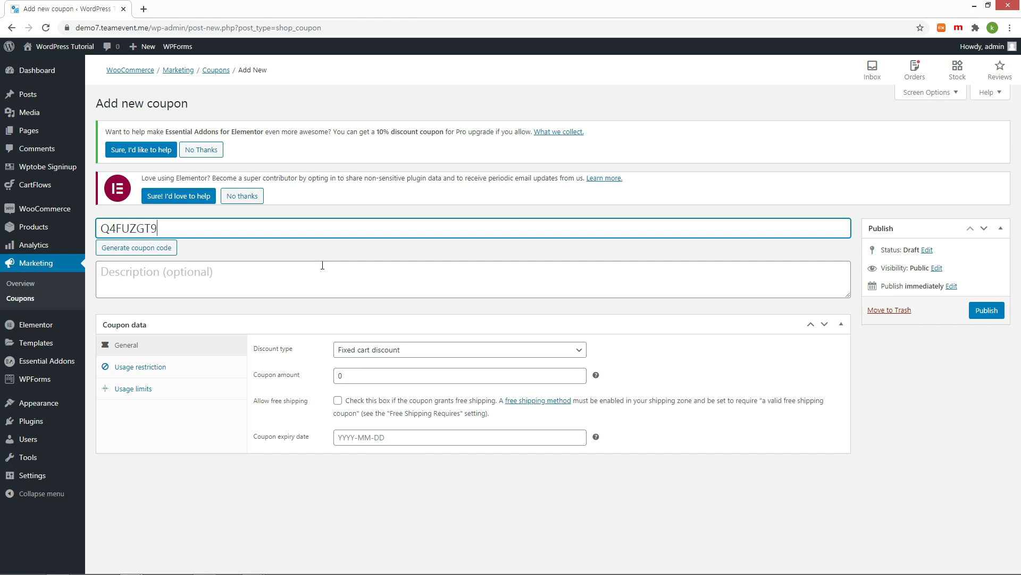
pyautogui.write('PER30')
pyautogui.click(321, 266)
pyautogui.write('30')
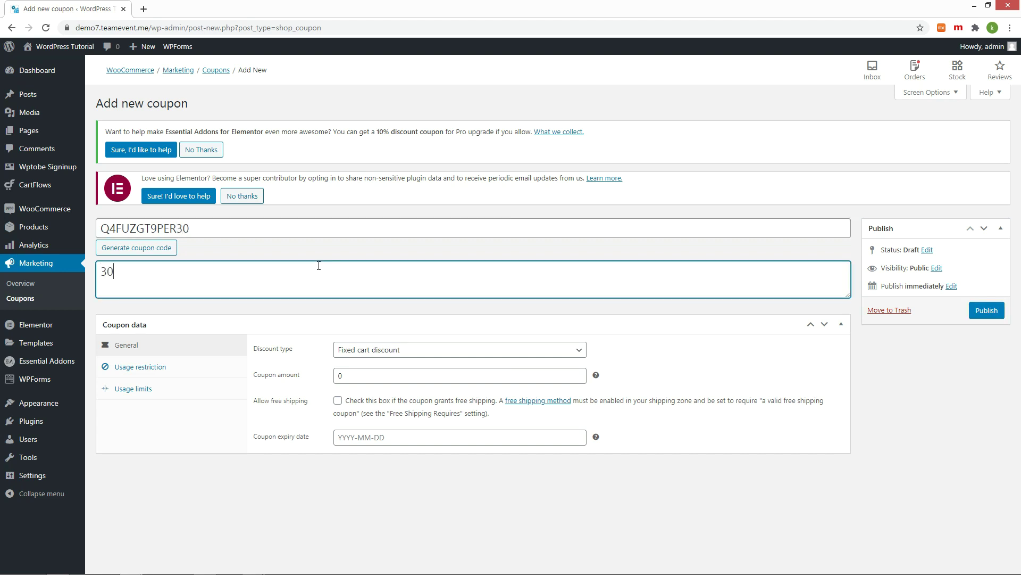
pyautogui.write('% Discount')
# Step: Make it a 30% percentage discount expiring 2020-10-31 and publish it
pyautogui.click(580, 350)
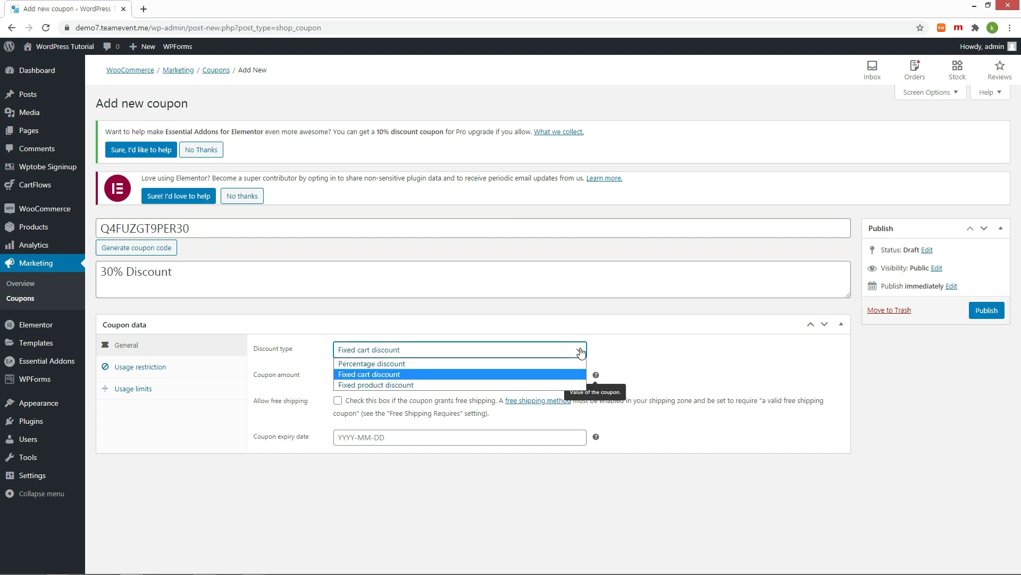
pyautogui.click(432, 364)
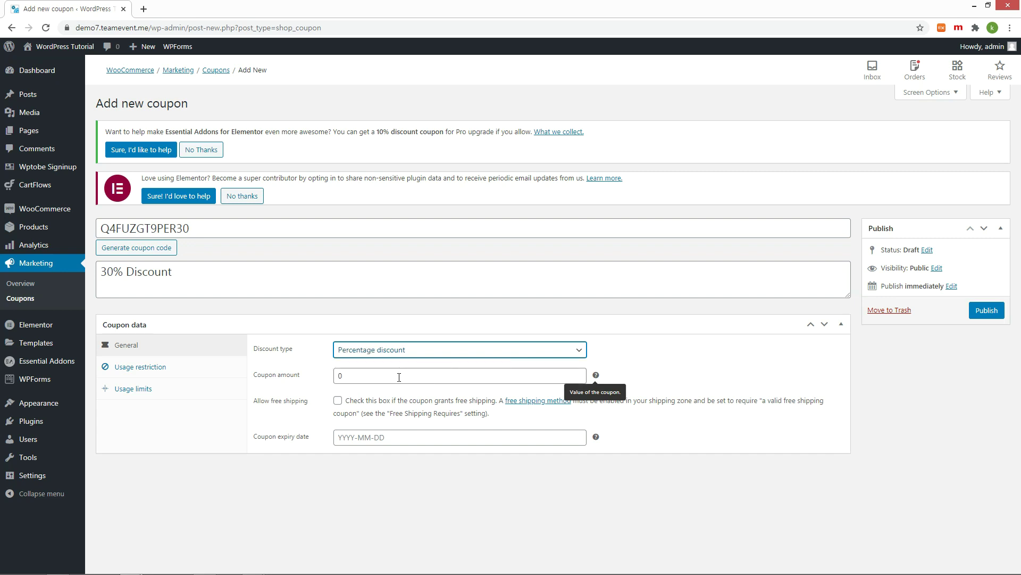
pyautogui.moveTo(397, 376); pyautogui.dragTo(305, 379)
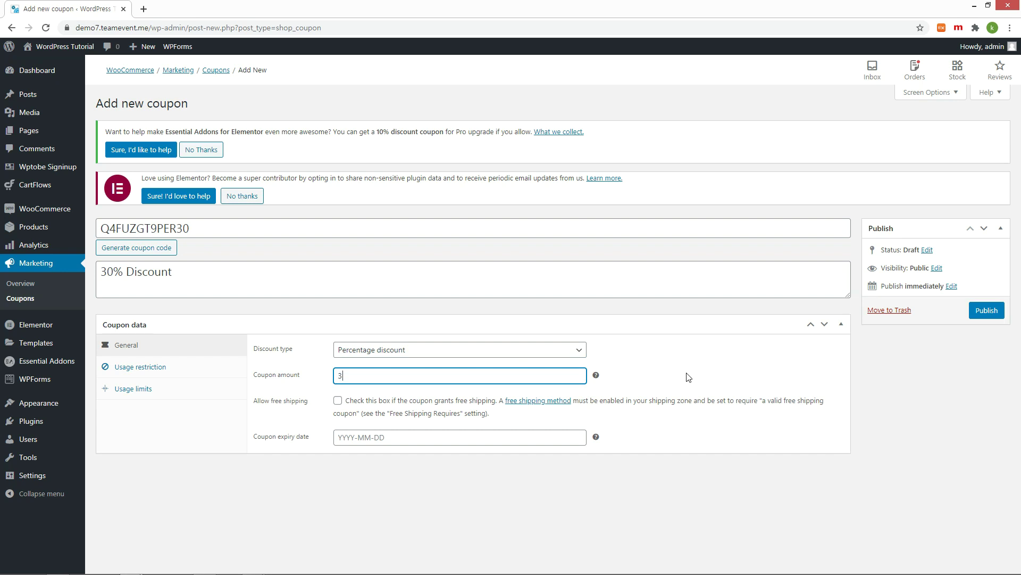
pyautogui.click(429, 437)
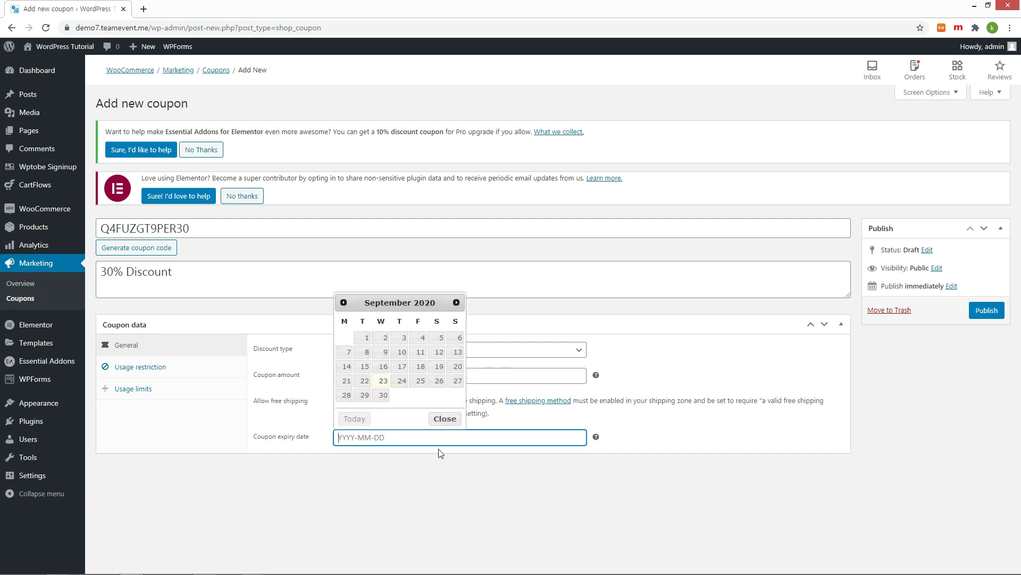
pyautogui.click(456, 302)
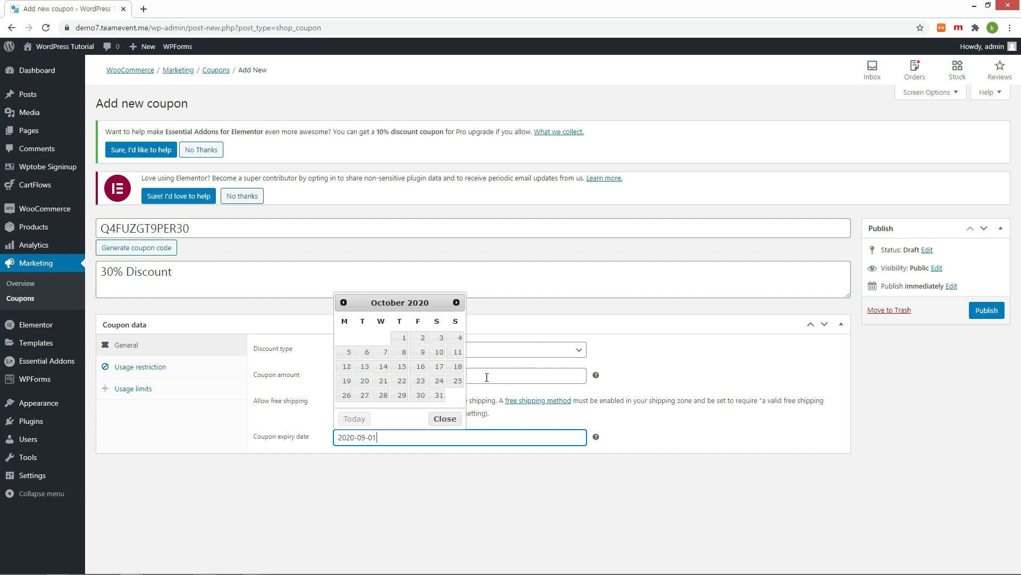
pyautogui.click(437, 395)
pyautogui.click(999, 313)
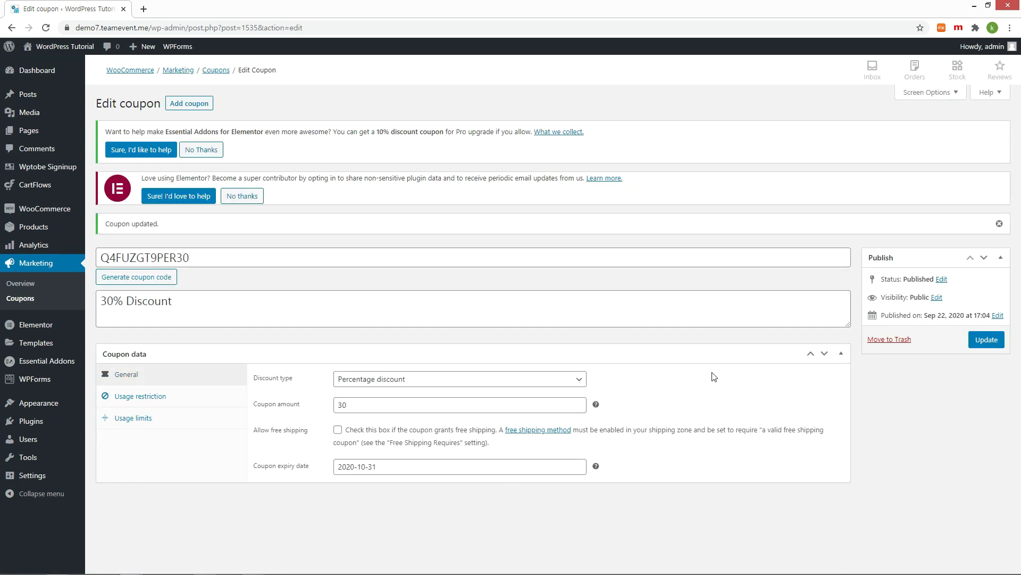
# Step: Copy the coupon code Q4FUZGT9PER30
pyautogui.doubleClick(174, 258)
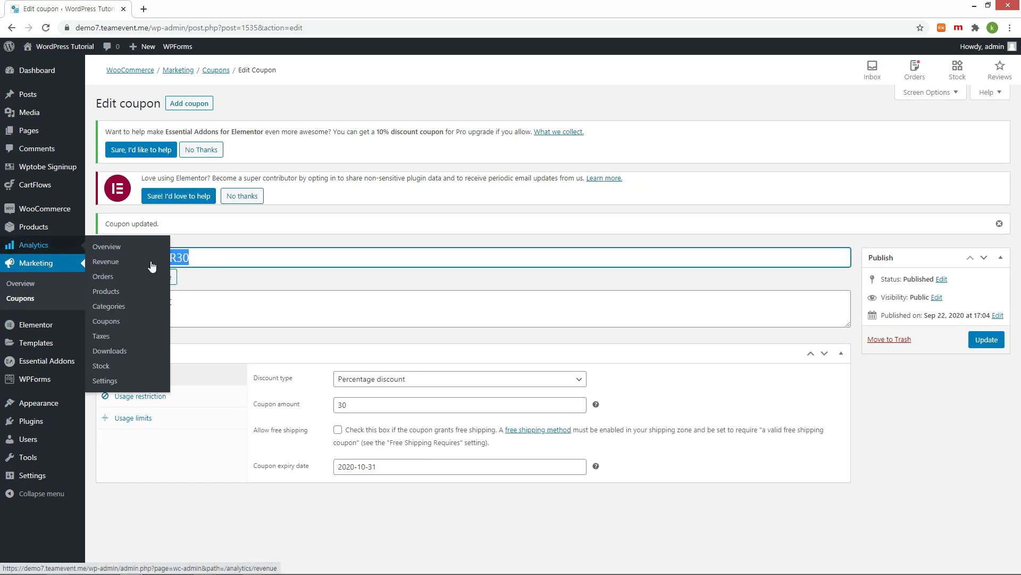
pyautogui.rightClick(179, 258)
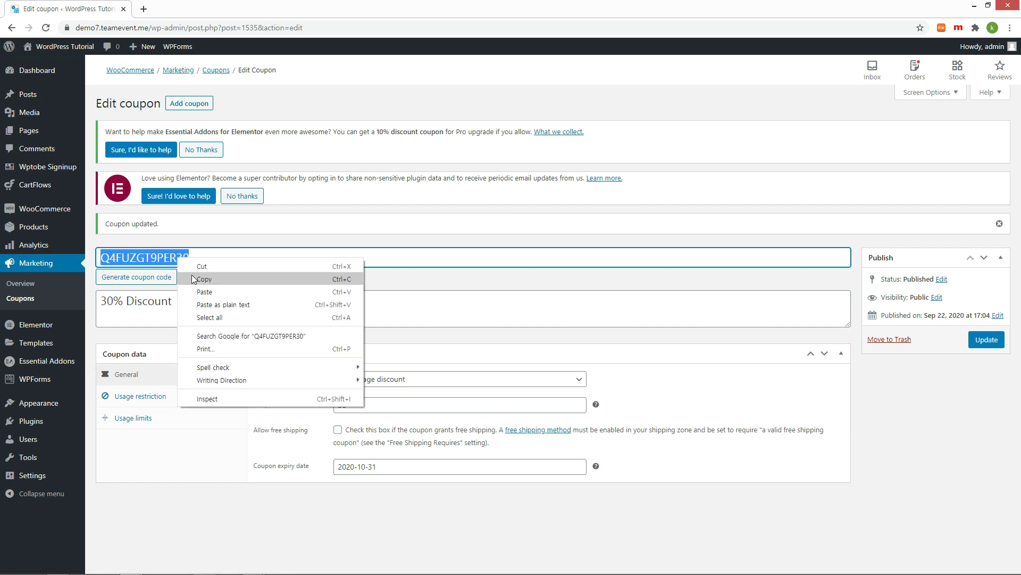
pyautogui.click(191, 273)
# Step: From the Men category, add Black Basic Jeans to the cart and open the cart
pyautogui.click(47, 56)
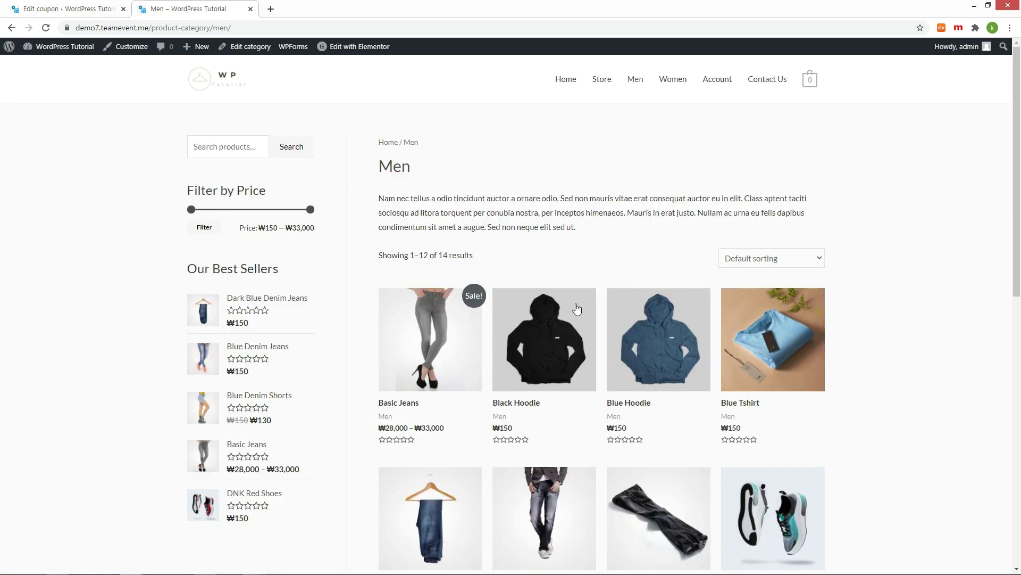
pyautogui.click(454, 334)
pyautogui.click(584, 255)
pyautogui.click(570, 287)
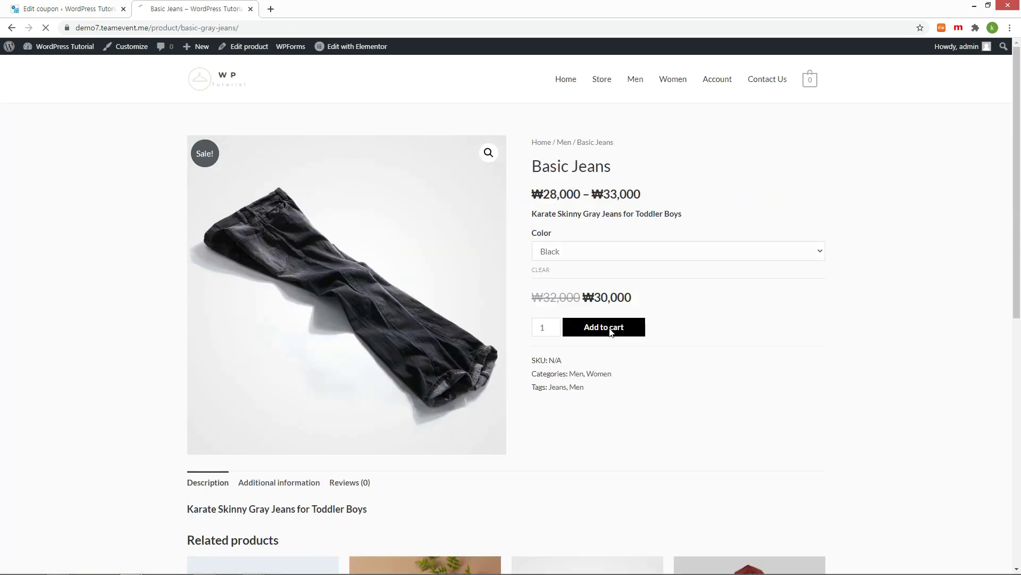
pyautogui.click(607, 326)
pyautogui.moveTo(810, 80)
pyautogui.click(759, 194)
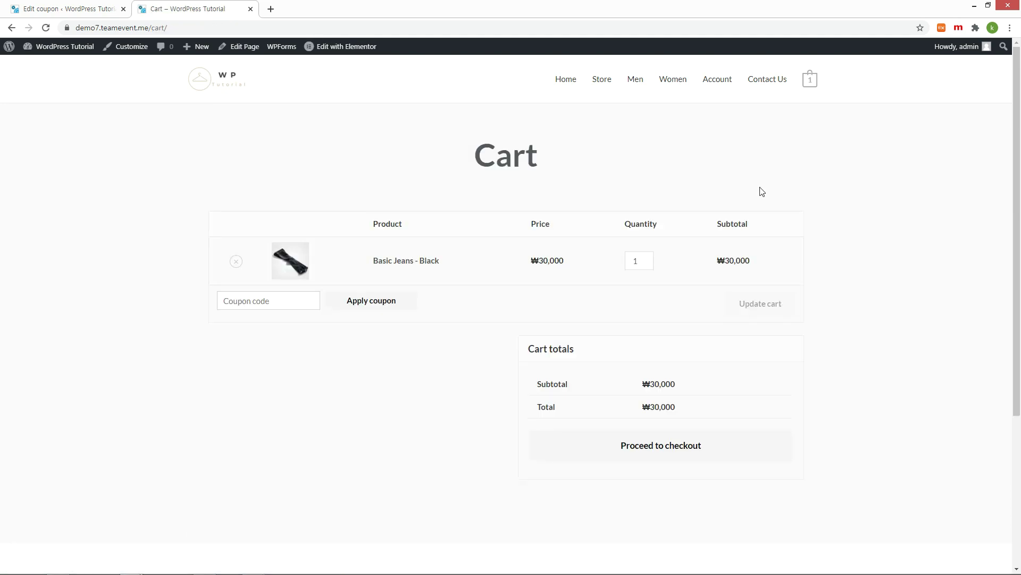
# Step: Apply coupon Q4FUZGT9PER30 and add Brown Basic Jeans, bringing the total to ₩44,100
pyautogui.rightClick(281, 304)
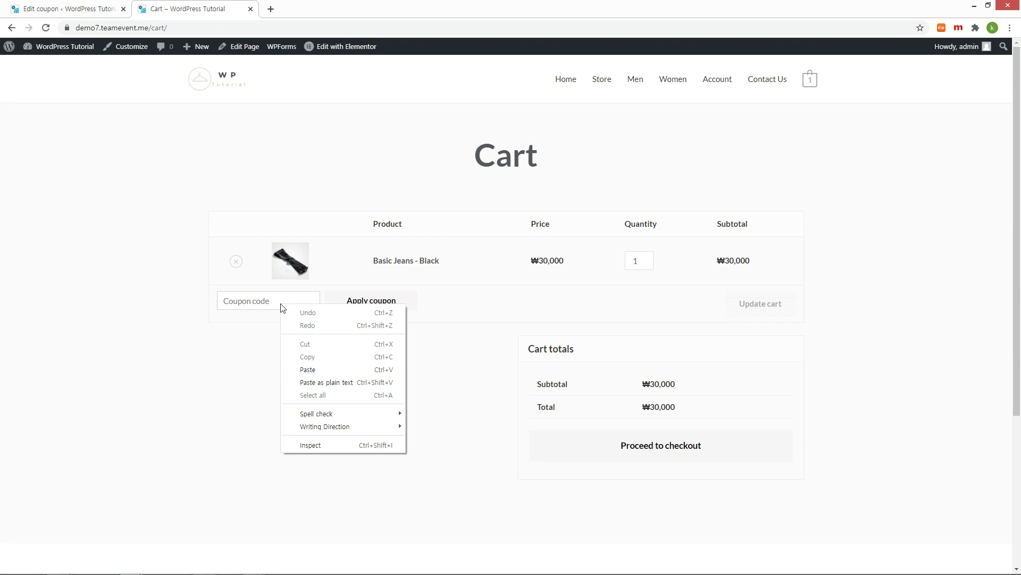
pyautogui.click(308, 370)
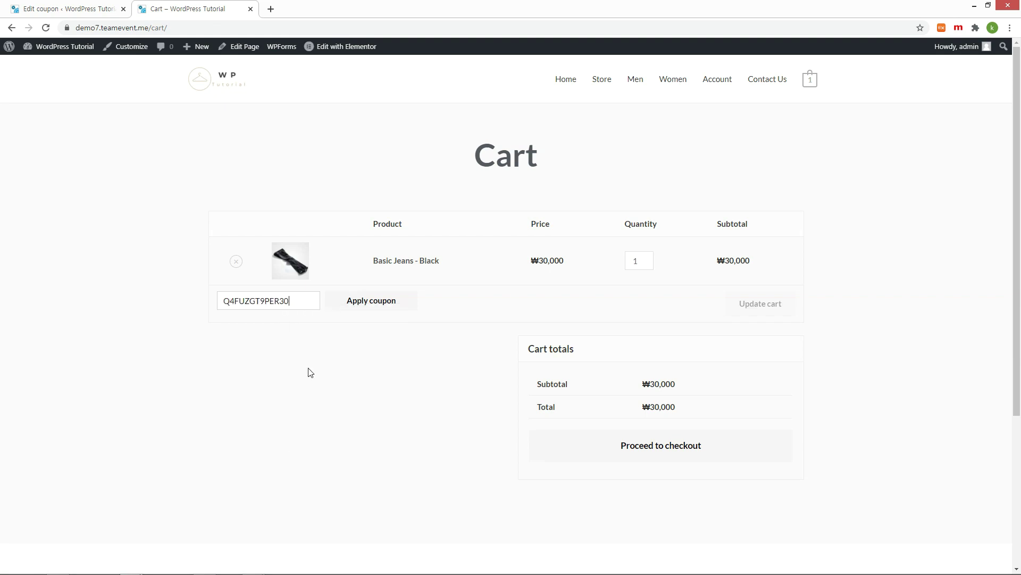
pyautogui.click(366, 301)
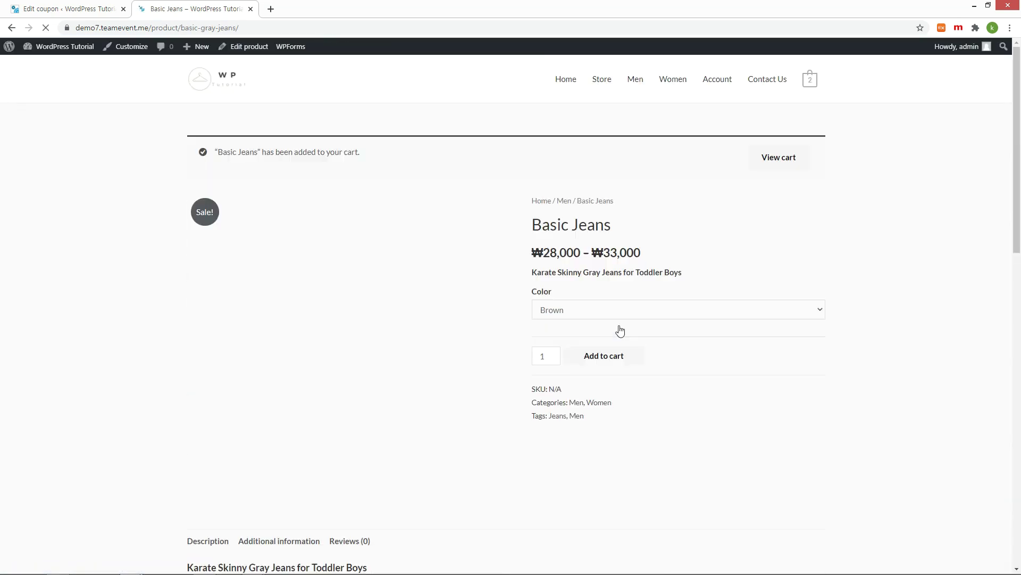
pyautogui.click(748, 232)
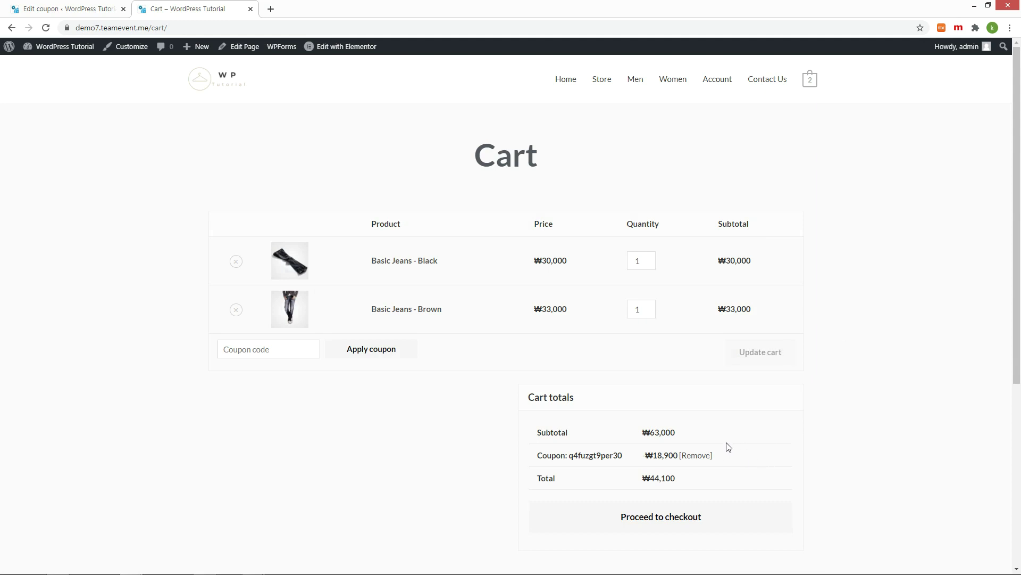
pyautogui.hotkey('ctrl', '1')
# Step: Publish coupon MNJ79A36DIS2000 as a fixed cart discount of 2000
pyautogui.click(183, 104)
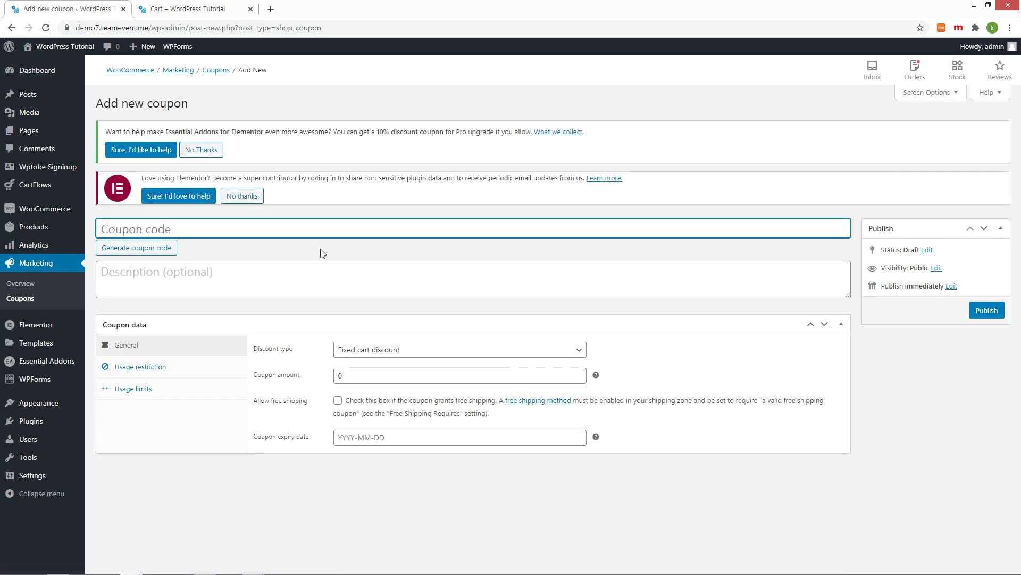
pyautogui.click(167, 248)
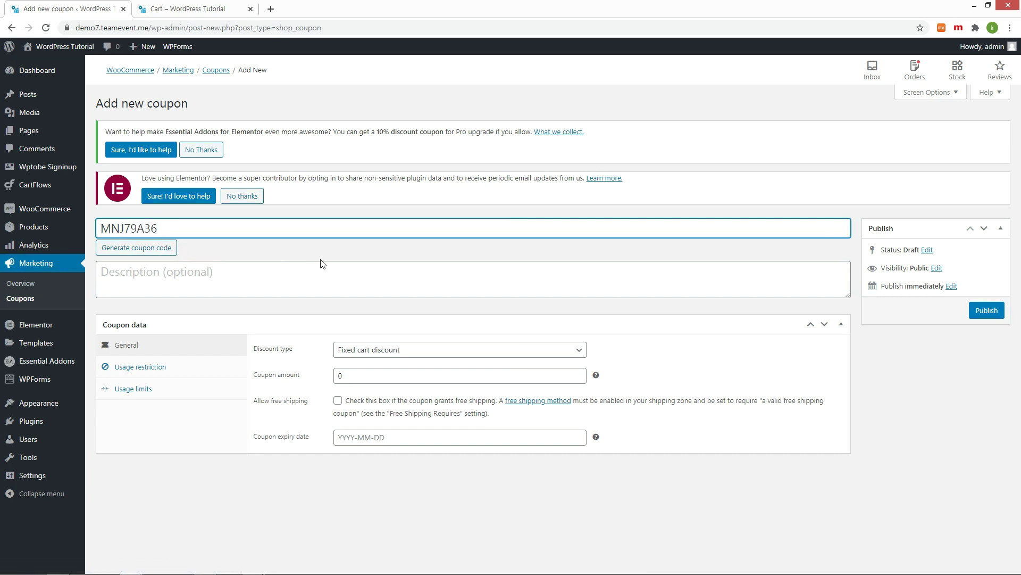
pyautogui.write('DIS2000')
pyautogui.click(391, 350)
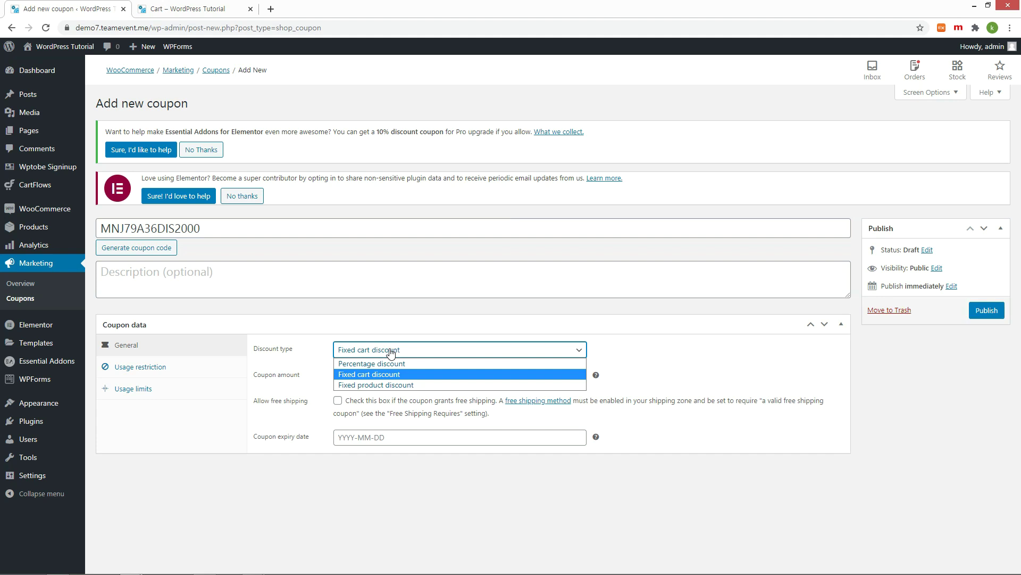
pyautogui.click(391, 351)
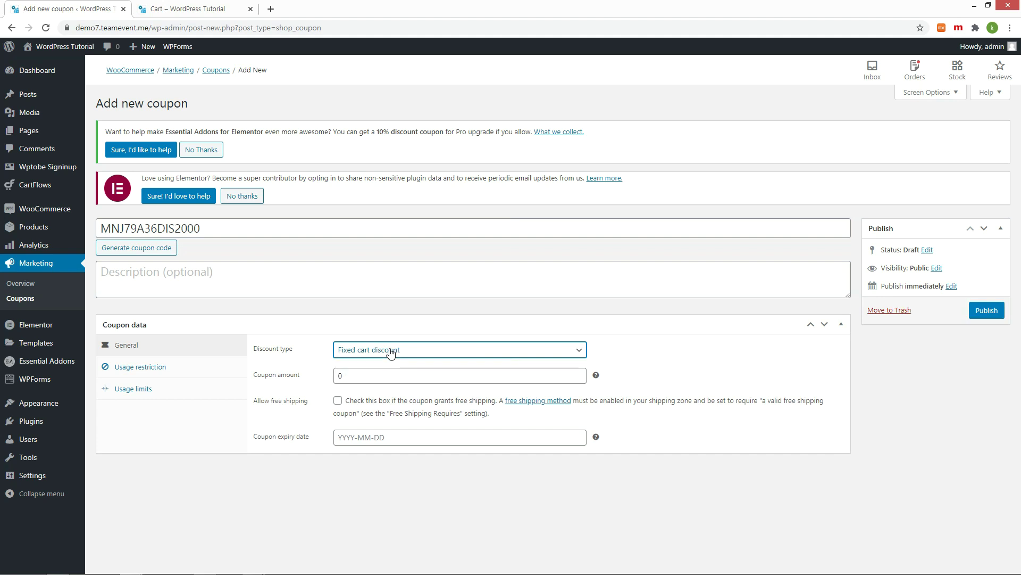
pyautogui.doubleClick(351, 376)
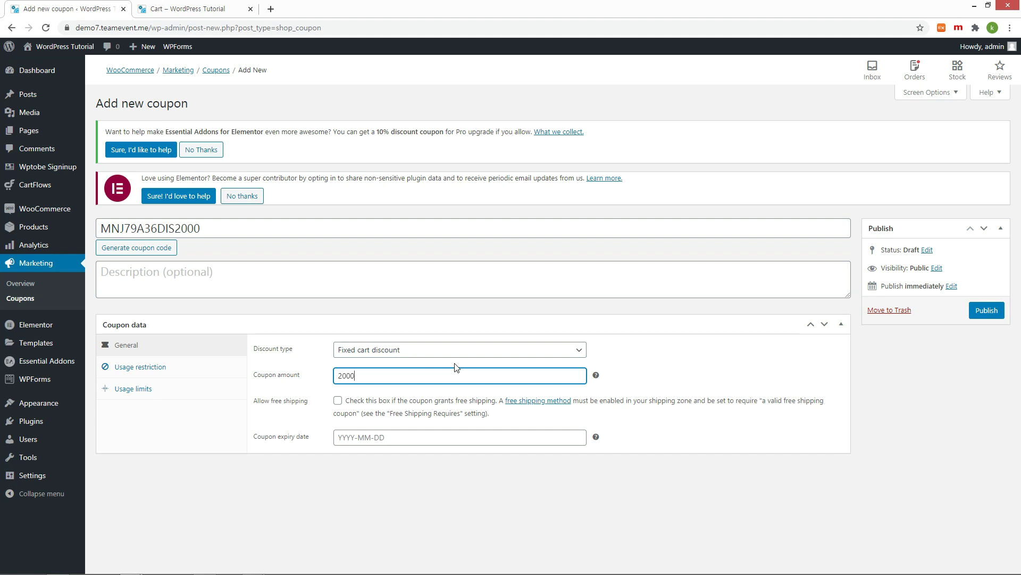
pyautogui.click(986, 311)
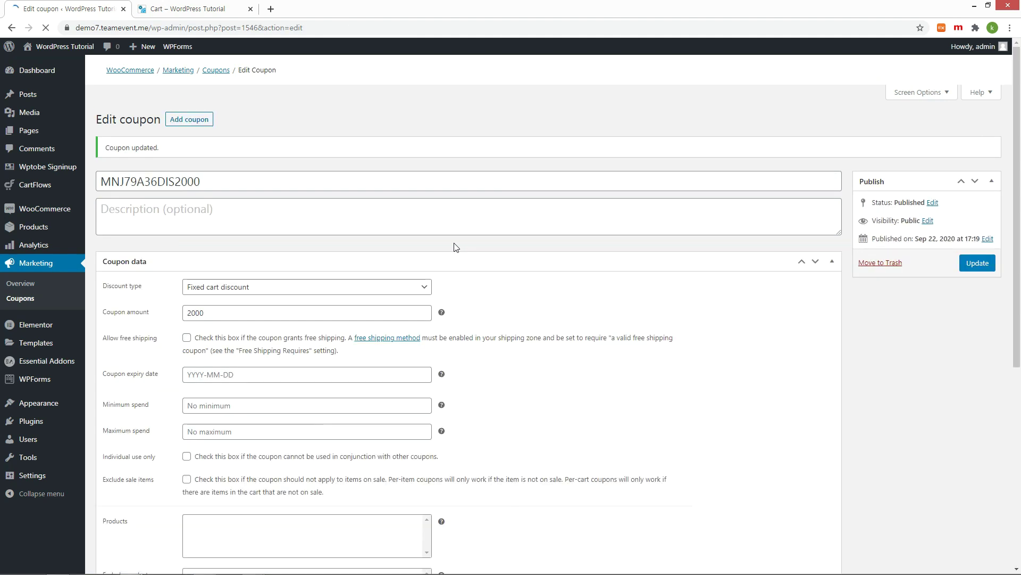
# Step: Apply coupon MNJ79A36DIS2000 in the cart for a ₩42,100 total, then start another coupon
pyautogui.hotkey('ctrl', 'Tab')
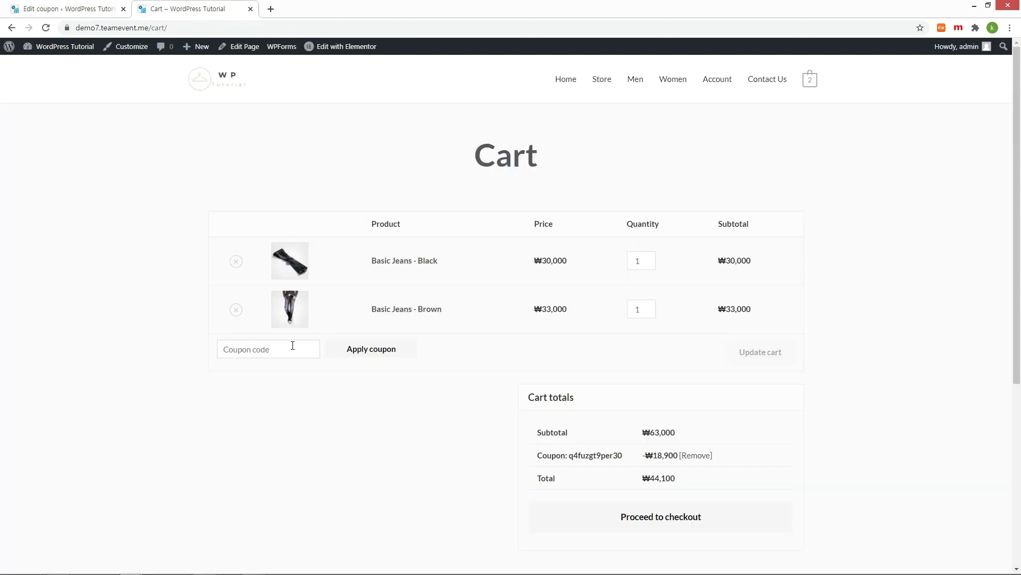
pyautogui.hotkey('ctrl', 'v')
pyautogui.click(376, 349)
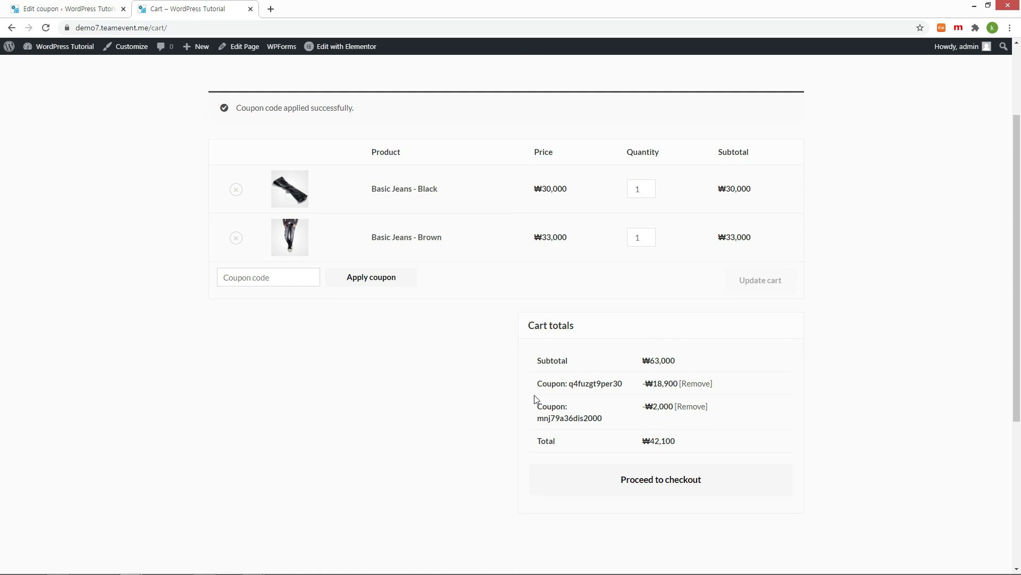
pyautogui.hotkey('ctrl', 'shift', 'Tab')
pyautogui.click(189, 103)
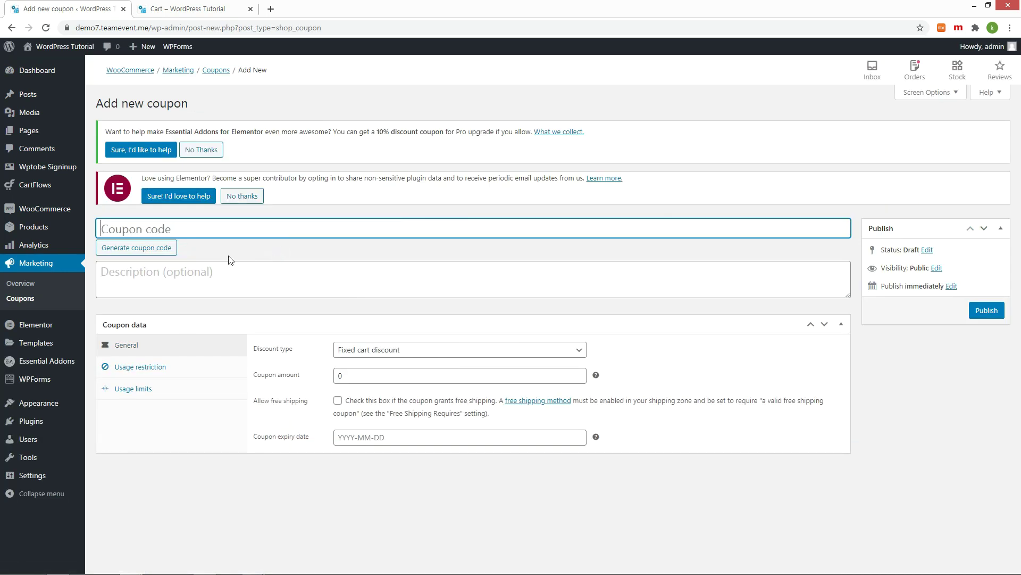
# Step: Publish coupon 3P7CUM58PDIS5000, 'Product Discount W5000', as a fixed product discount of 5000
pyautogui.click(168, 250)
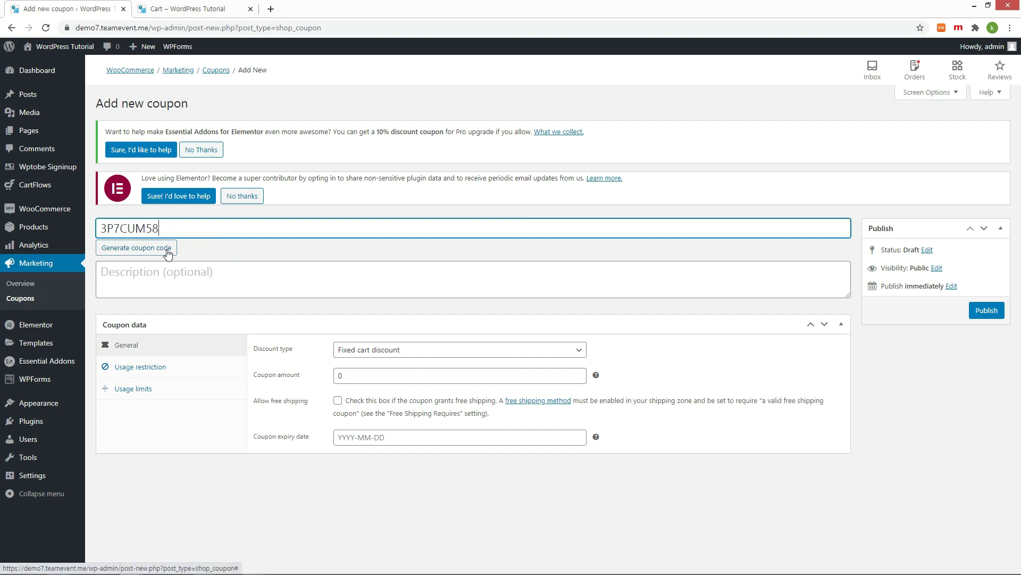
pyautogui.write('PDIS5000')
pyautogui.click(320, 267)
pyautogui.write('Product Discount W5000')
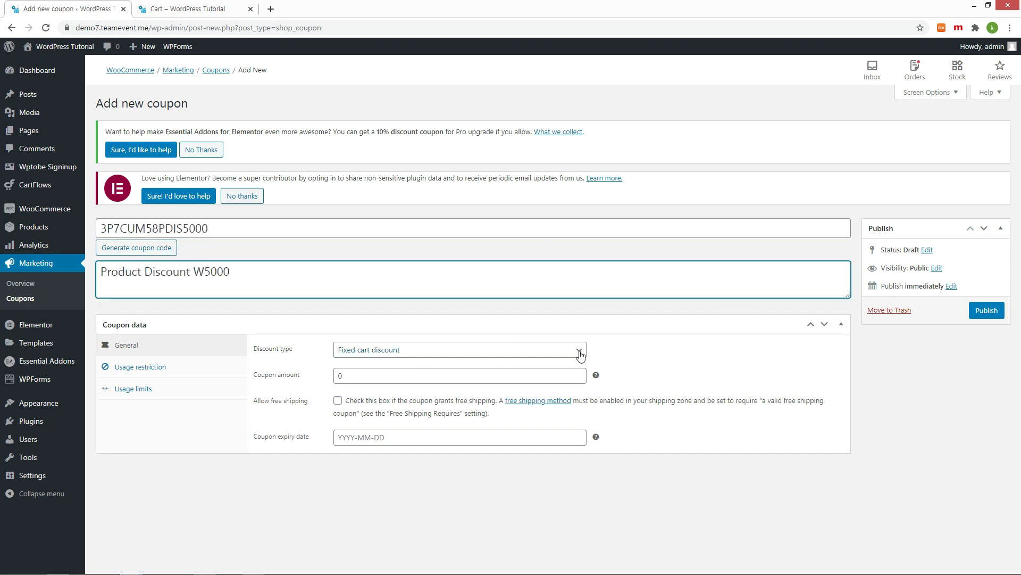
pyautogui.click(580, 351)
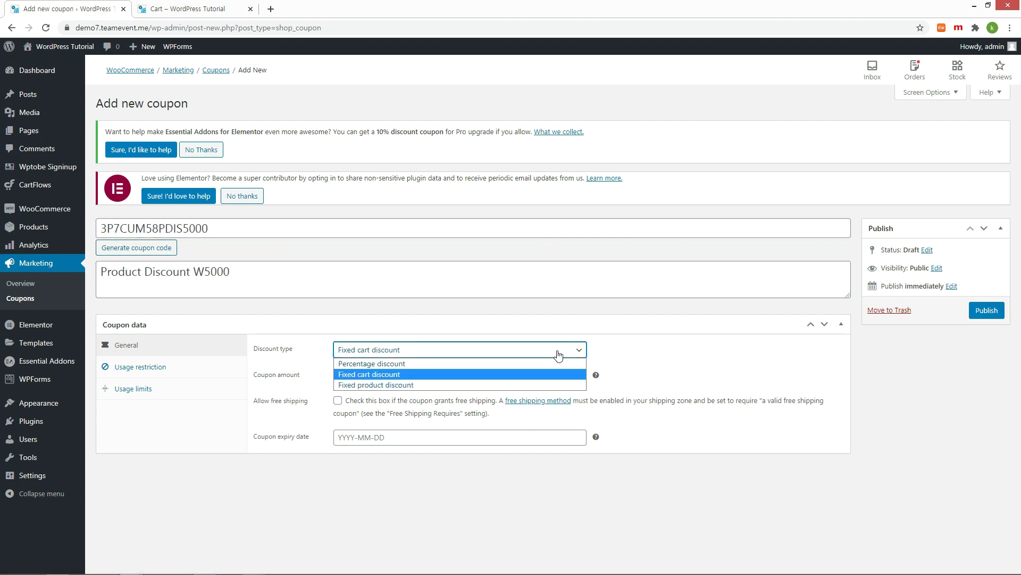
pyautogui.click(394, 385)
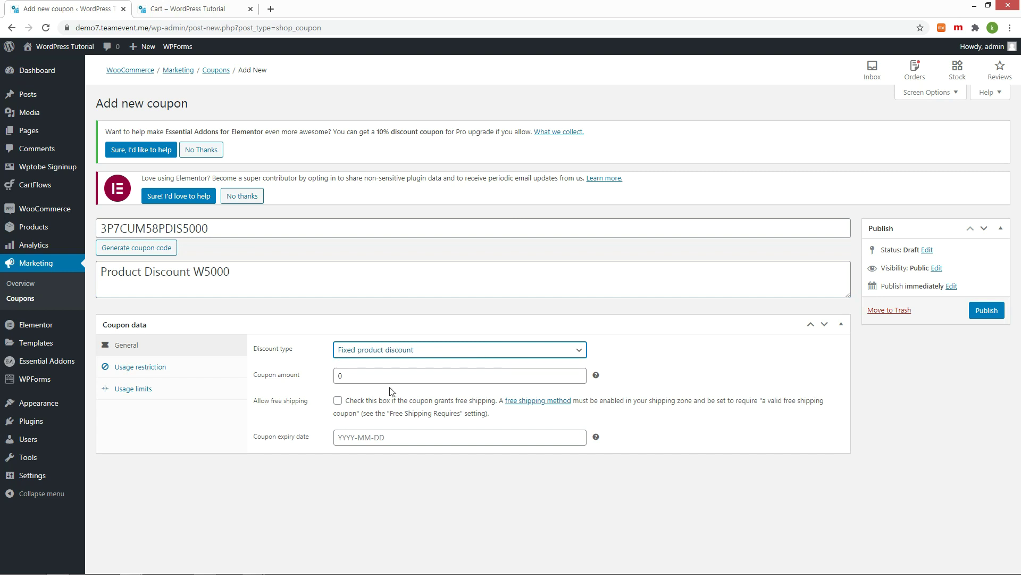
pyautogui.moveTo(388, 380); pyautogui.dragTo(268, 380)
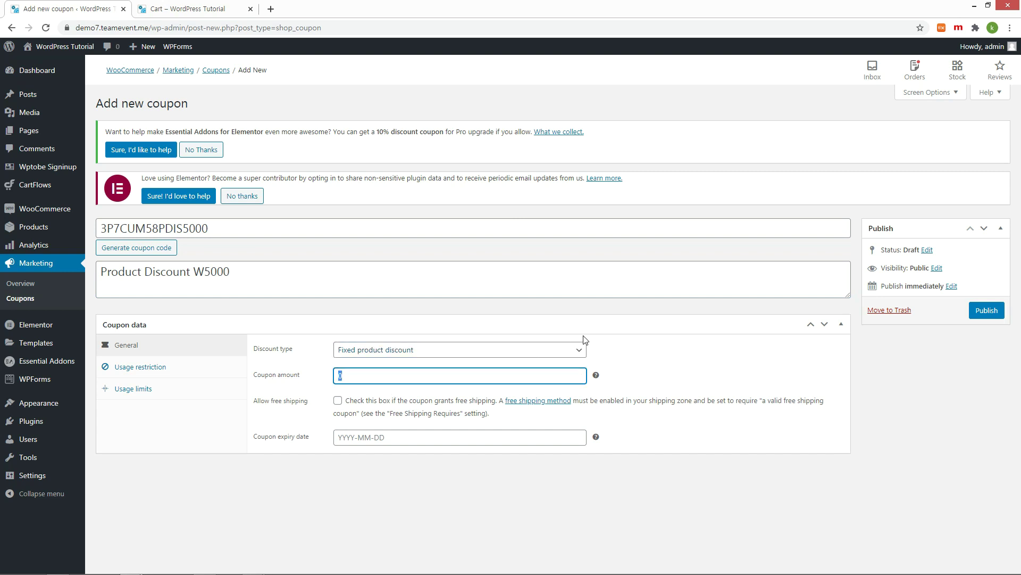
pyautogui.write('5000')
pyautogui.click(987, 310)
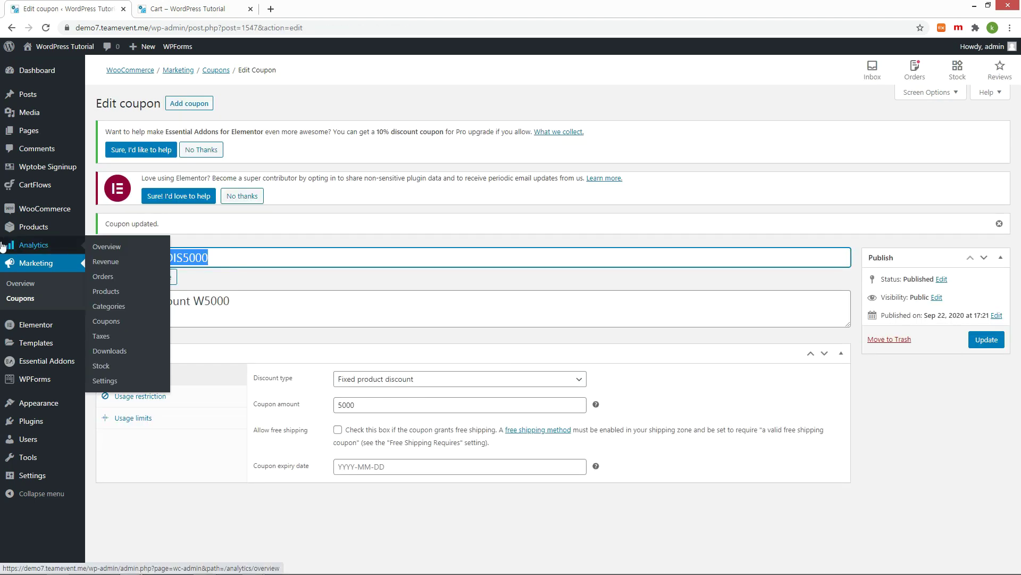
pyautogui.doubleClick(164, 257)
pyautogui.rightClick(164, 257)
pyautogui.click(196, 269)
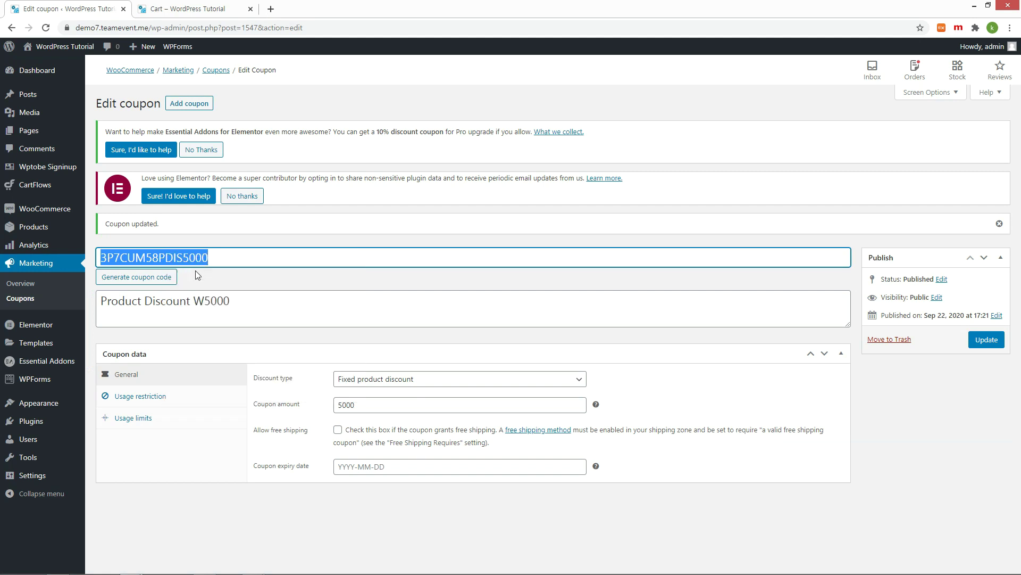
pyautogui.click(209, 14)
pyautogui.scroll(-1, 585, 213)
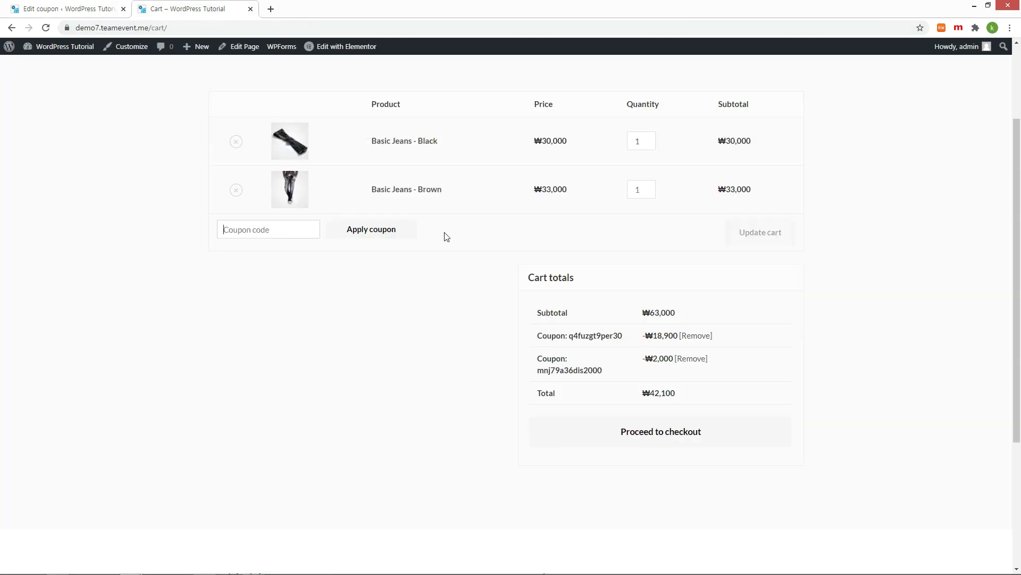
pyautogui.hotkey('ctrl', 'v')
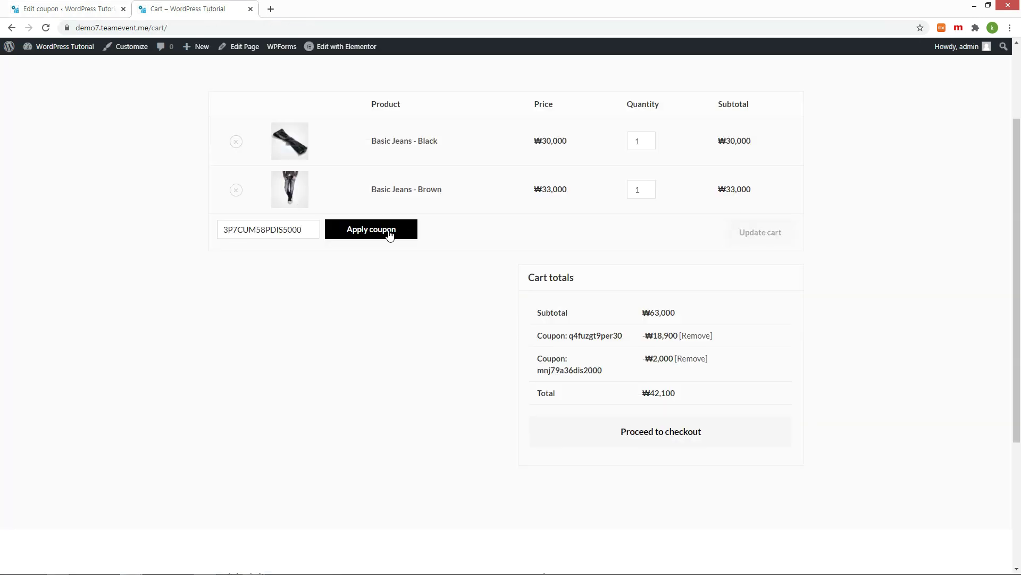
pyautogui.click(390, 230)
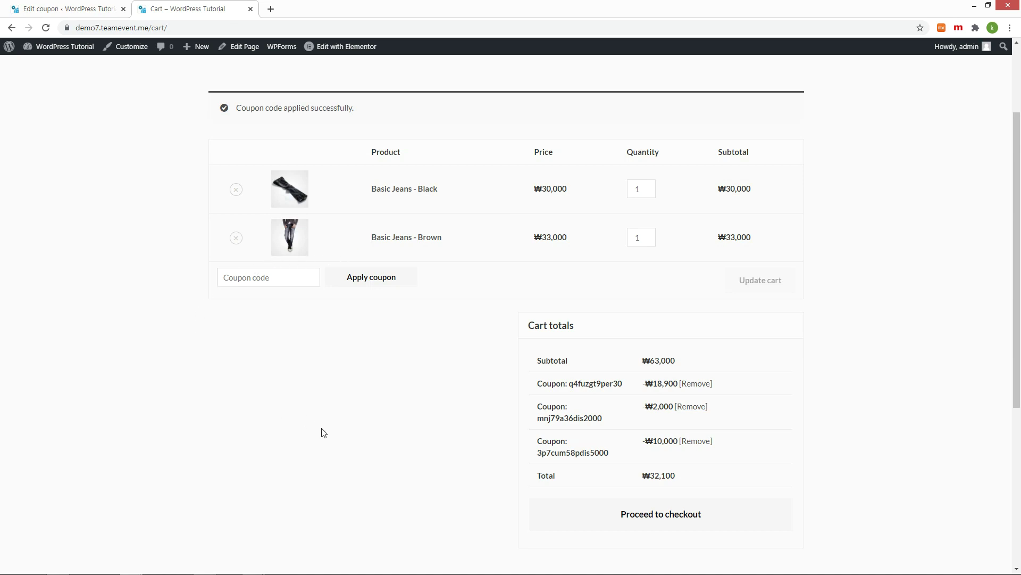
pyautogui.click(701, 383)
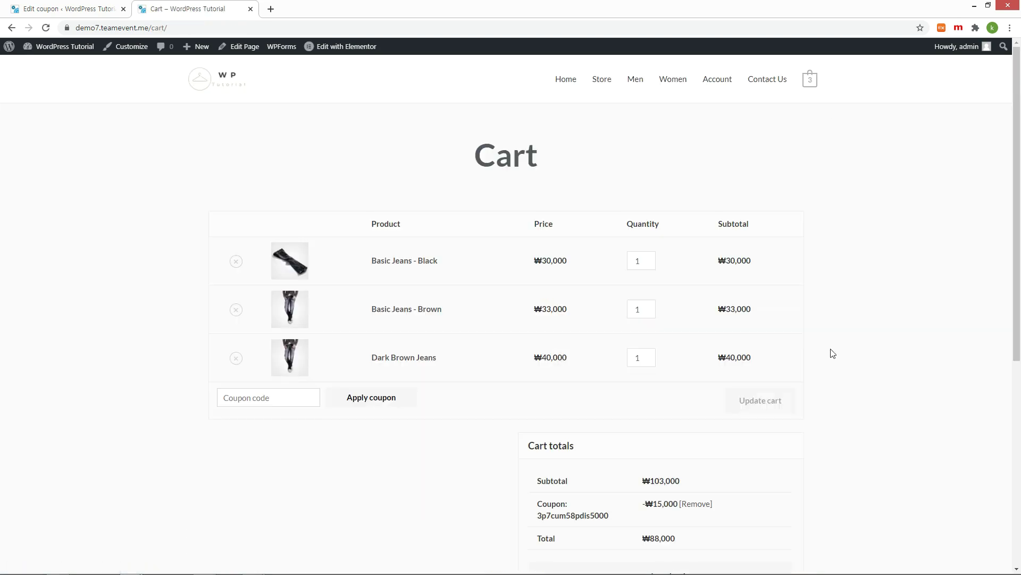
pyautogui.scroll(-2, 818, 361)
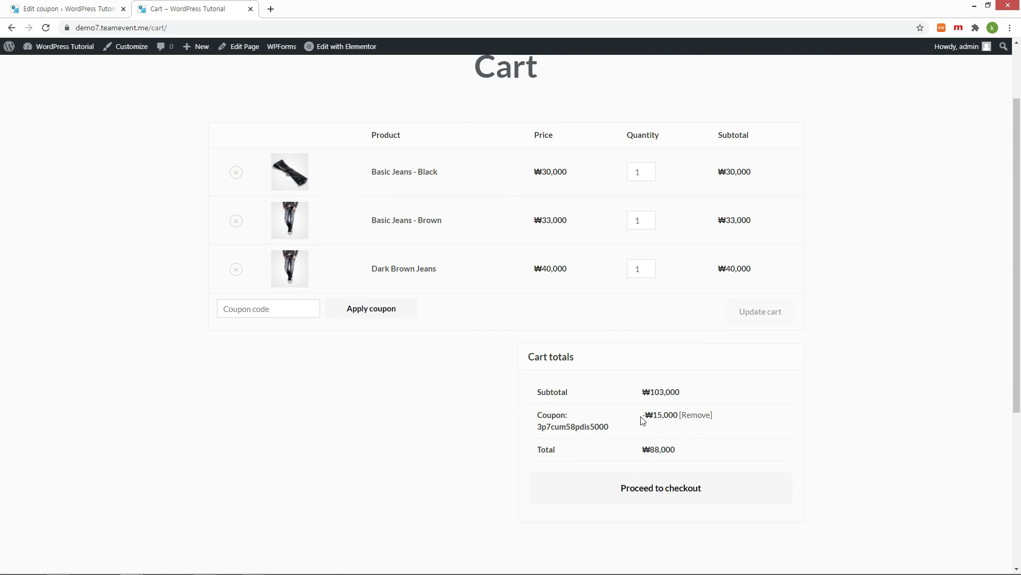
pyautogui.moveTo(643, 420); pyautogui.dragTo(726, 418)
pyautogui.hotkey('ctrl', 'shift', 'Tab')
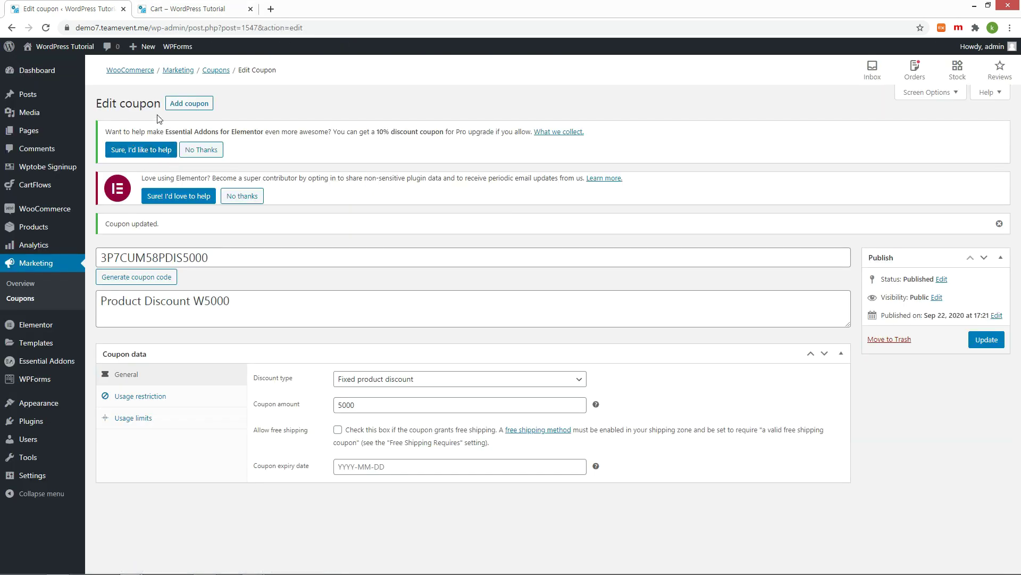
# Step: Create a new coupon coded HAC7RGJDREDSHOES5000 with description '5000 Discount for red shoes'
pyautogui.click(194, 106)
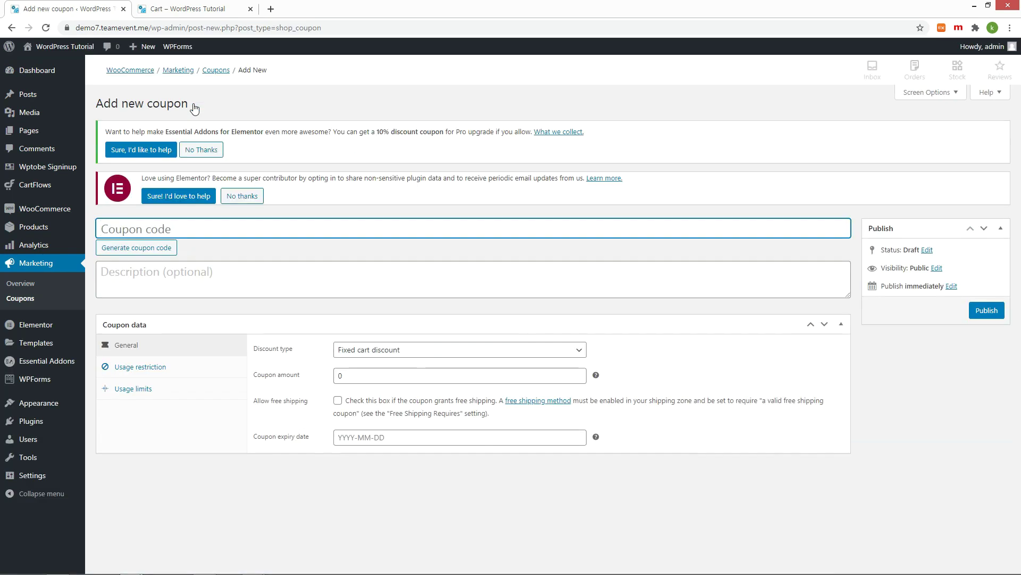
pyautogui.click(139, 248)
pyautogui.write('REDSHOES')
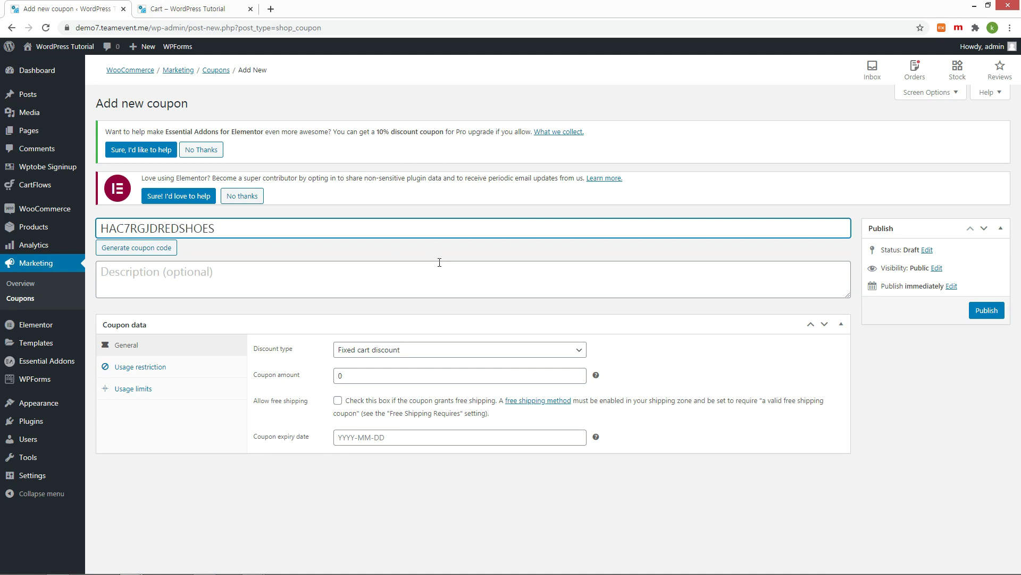
pyautogui.write('5000')
pyautogui.click(310, 283)
pyautogui.write('5000 Discount for red shoes')
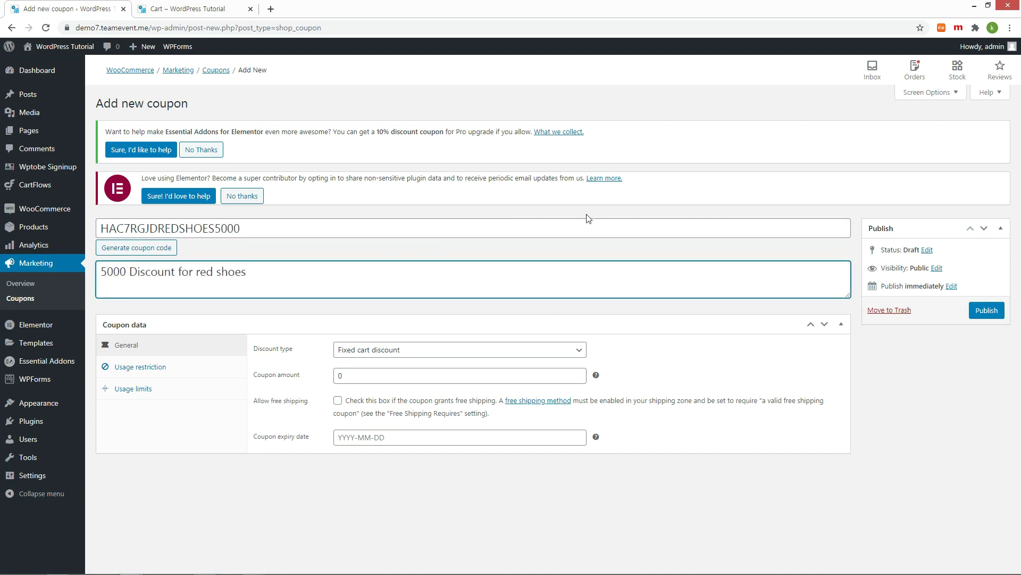
# Step: Make it a Fixed product discount with a coupon amount of 5000
pyautogui.click(428, 355)
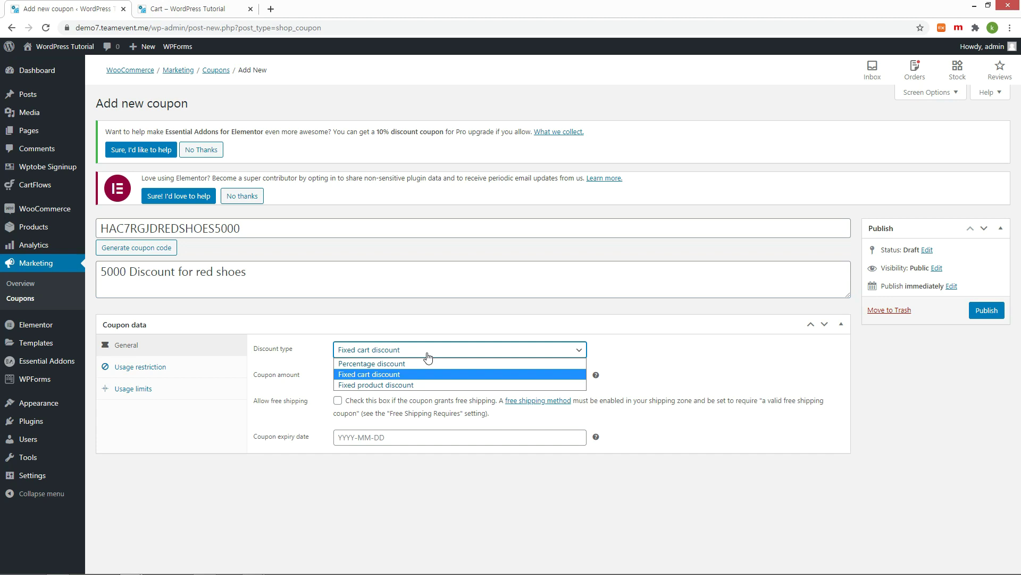
pyautogui.click(394, 383)
pyautogui.click(394, 380)
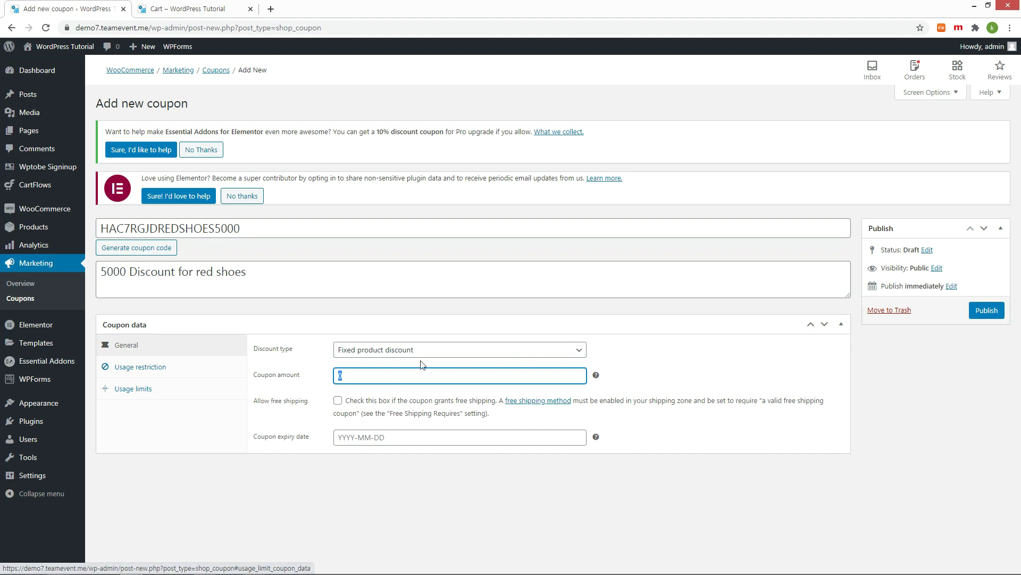
pyautogui.press('BackSpace')
pyautogui.write('5000')
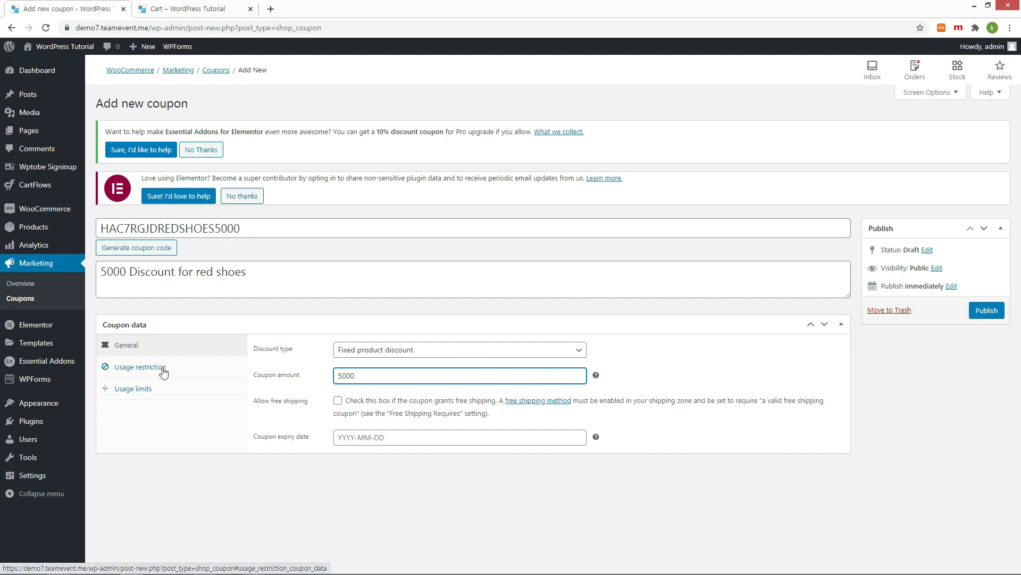
# Step: Restrict the coupon's products to DNK Red Shoes #361 and #362
pyautogui.click(163, 373)
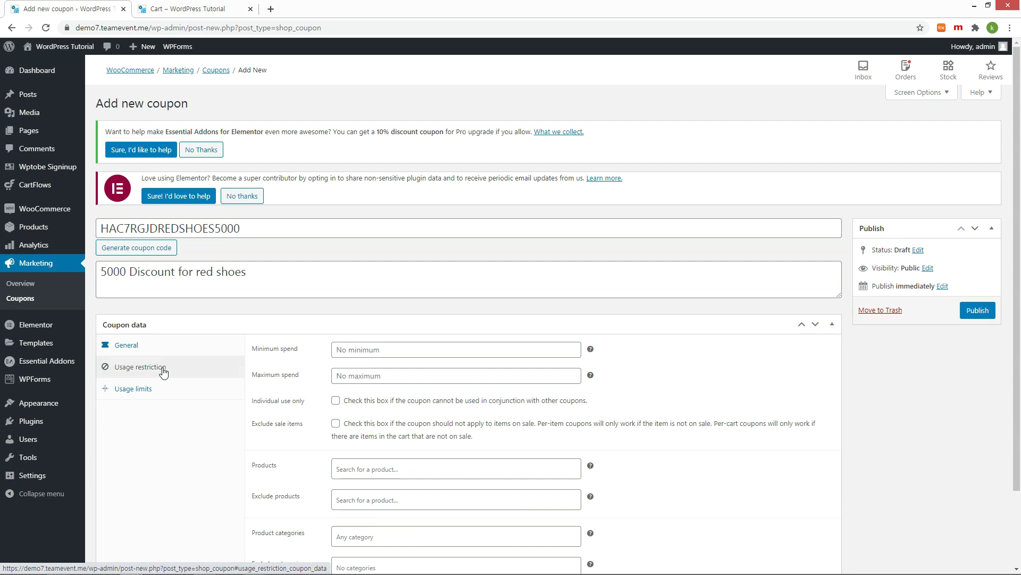
pyautogui.click(445, 468)
pyautogui.scroll(-2, 538, 377)
pyautogui.write('red')
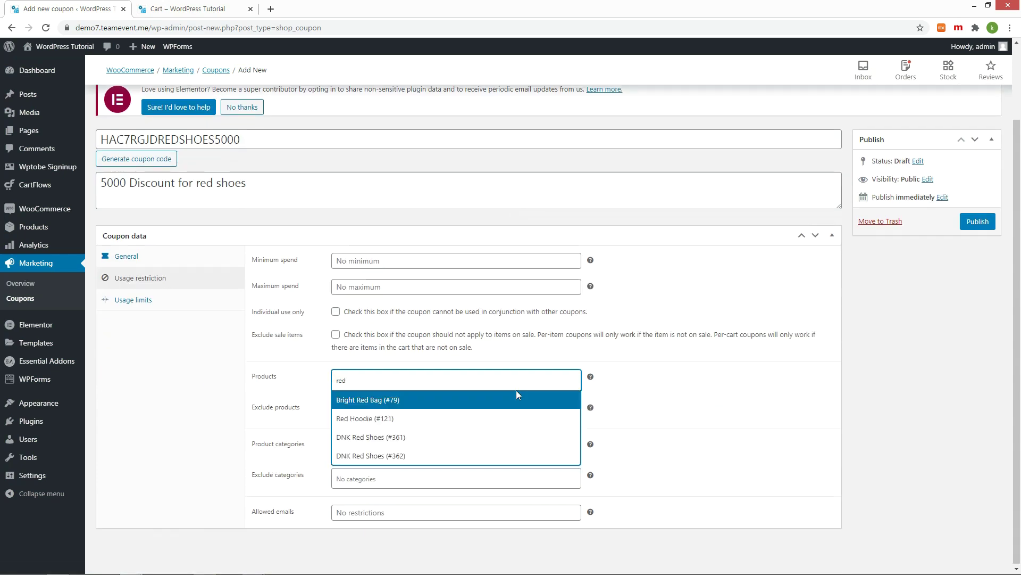
pyautogui.click(405, 438)
pyautogui.click(468, 387)
pyautogui.write('red')
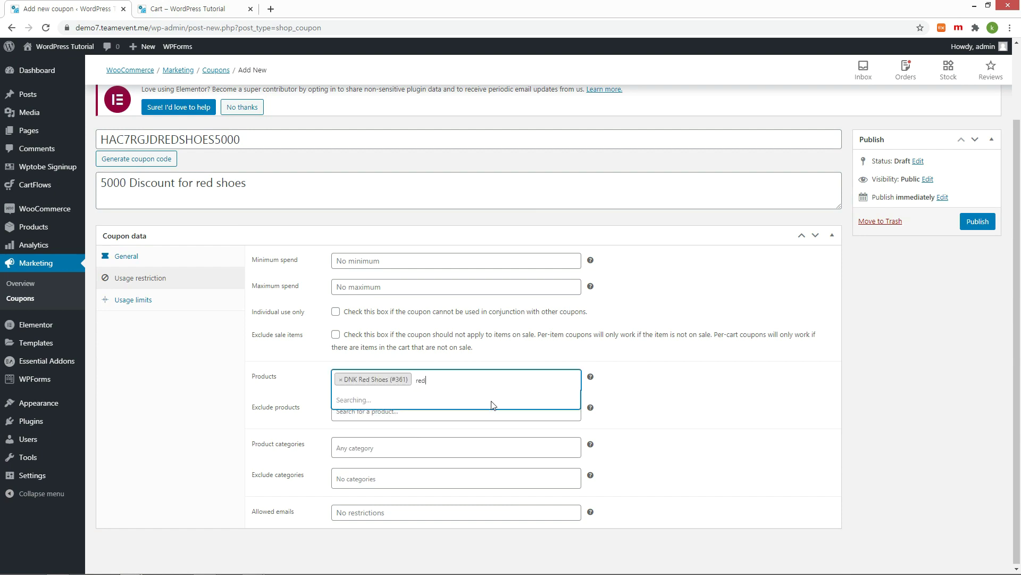
pyautogui.click(379, 455)
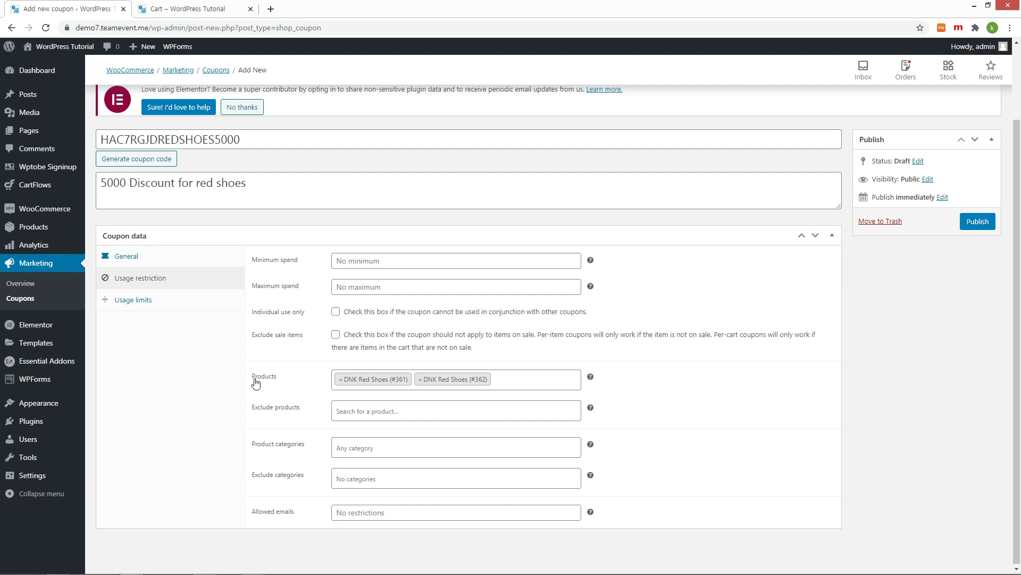
# Step: Publish the coupon and copy its code HAC7RGJDREDSHOES5000 for testing in the cart
pyautogui.click(979, 222)
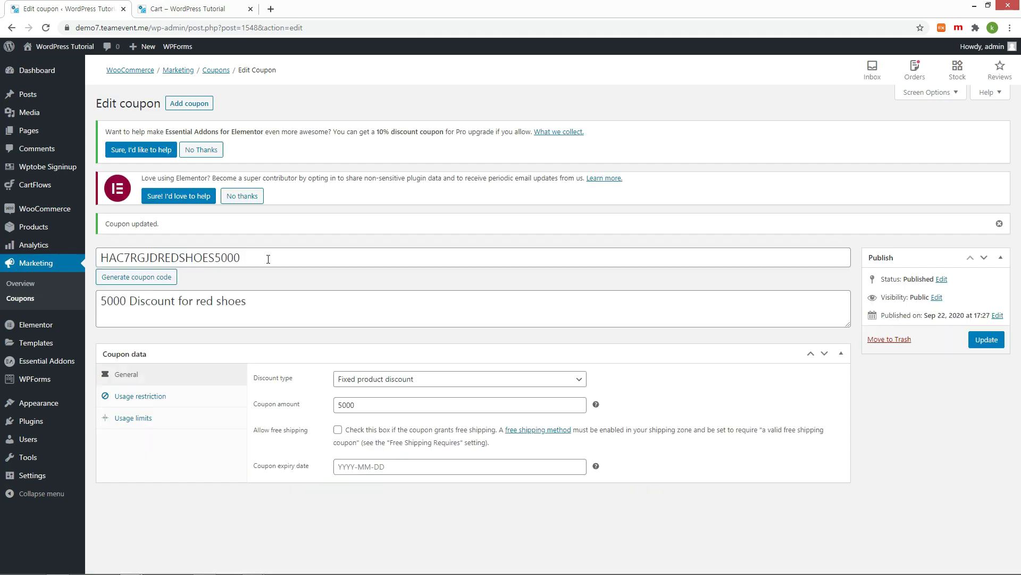
pyautogui.doubleClick(267, 255)
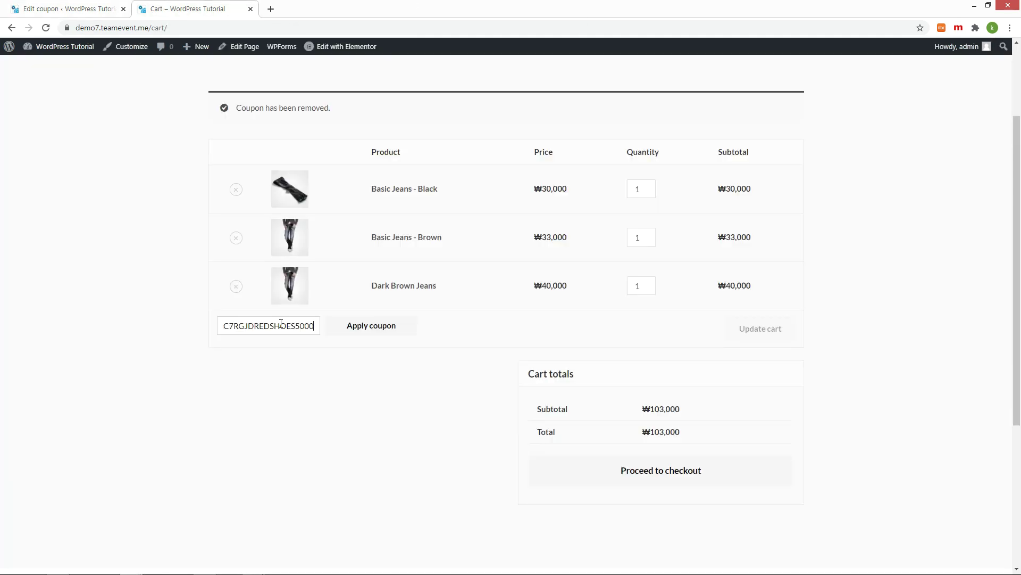
pyautogui.click(361, 324)
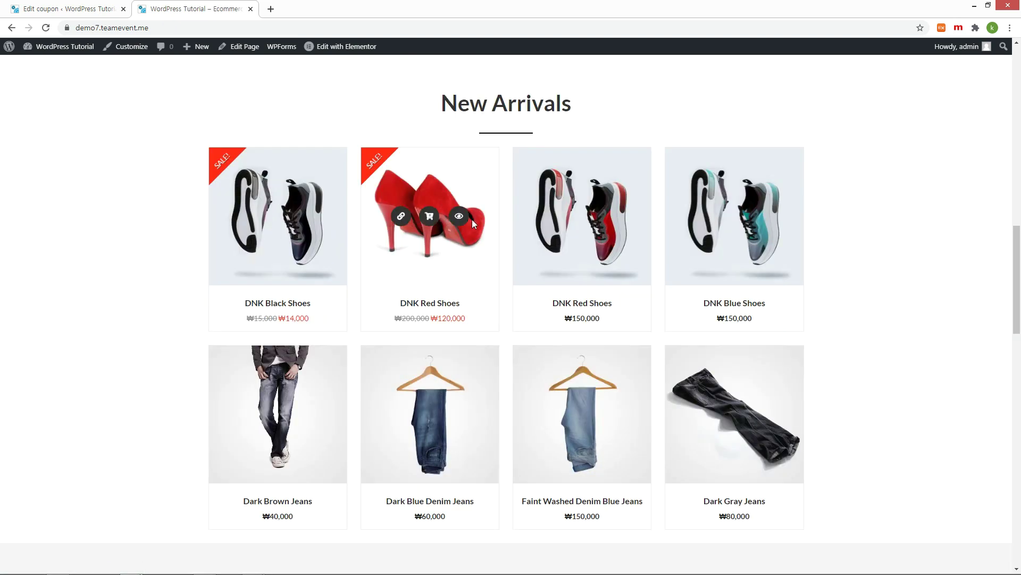
# Step: Apply HAC7RGJDREDSHOES5000 to the red-shoes cart, reducing ₩120,000 to ₩115,000
pyautogui.click(461, 216)
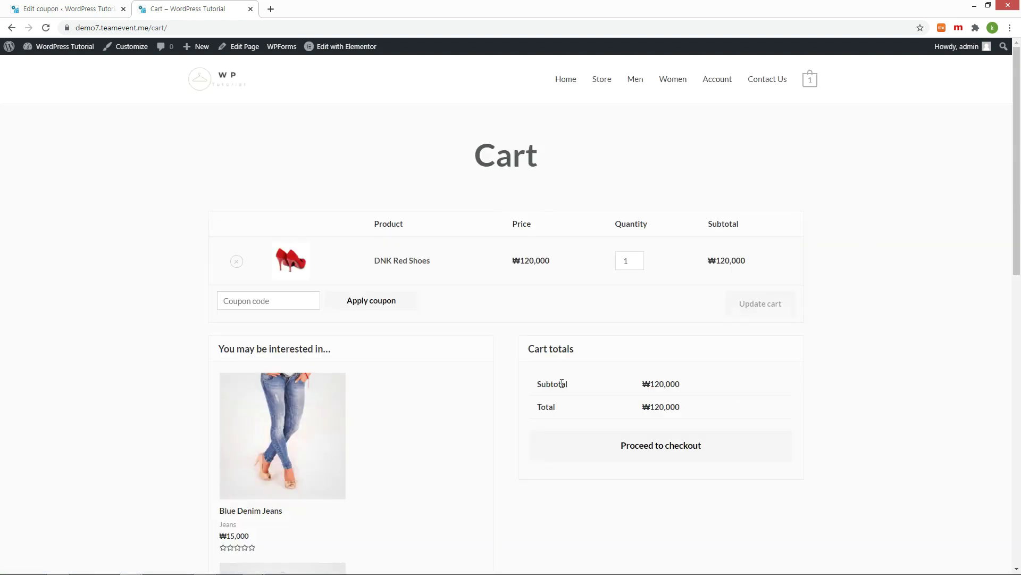
pyautogui.write('hac7rgjdredshoes5000')
pyautogui.click(371, 301)
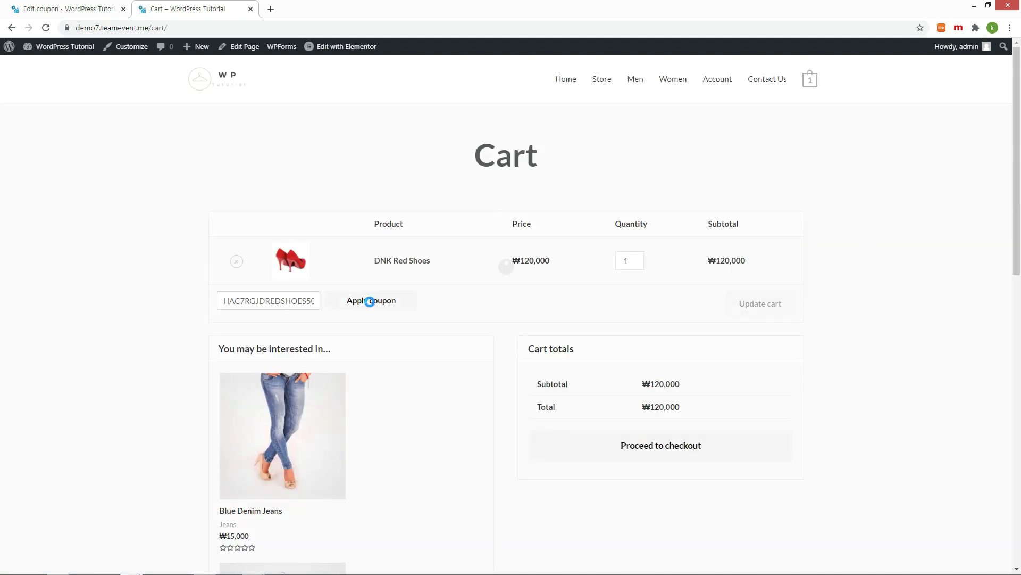
pyautogui.scroll(-2, 371, 305)
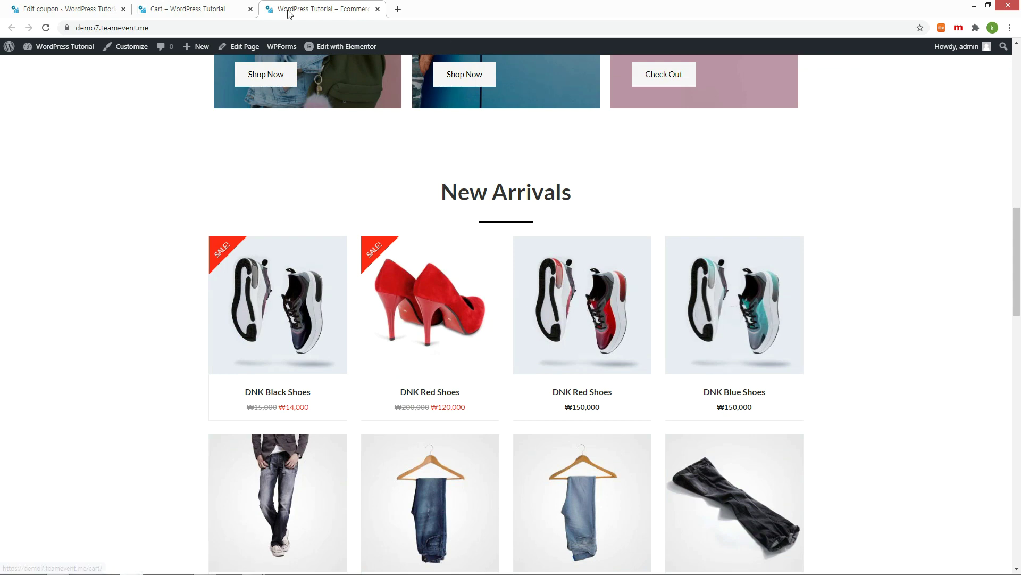
# Step: Send the Contact Us form with name 'WP Tutorial', subject 'For contact us', the test e-mail and message 'For contact us testing.....'
pyautogui.click(195, 10)
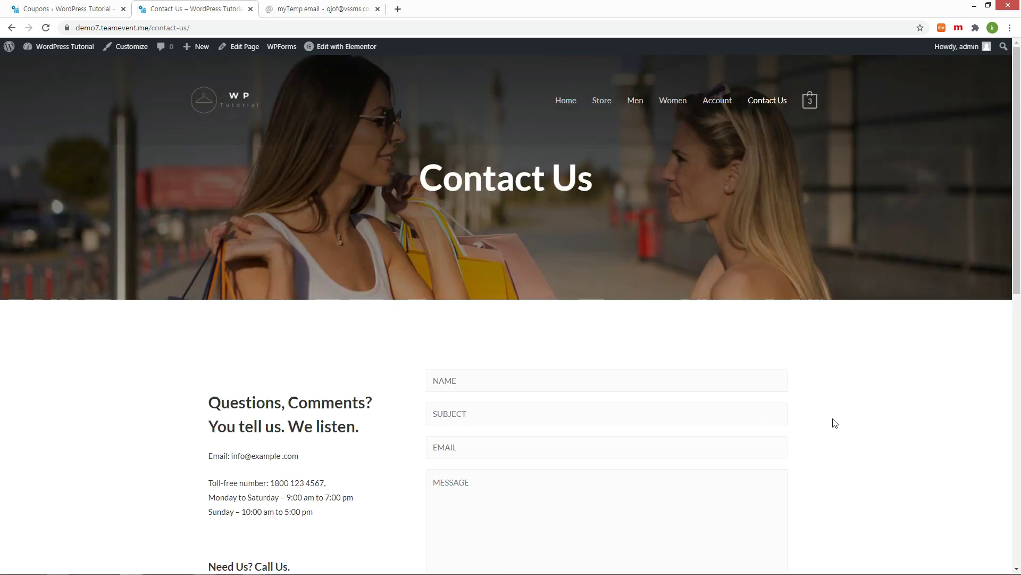
pyautogui.scroll(-2, 834, 423)
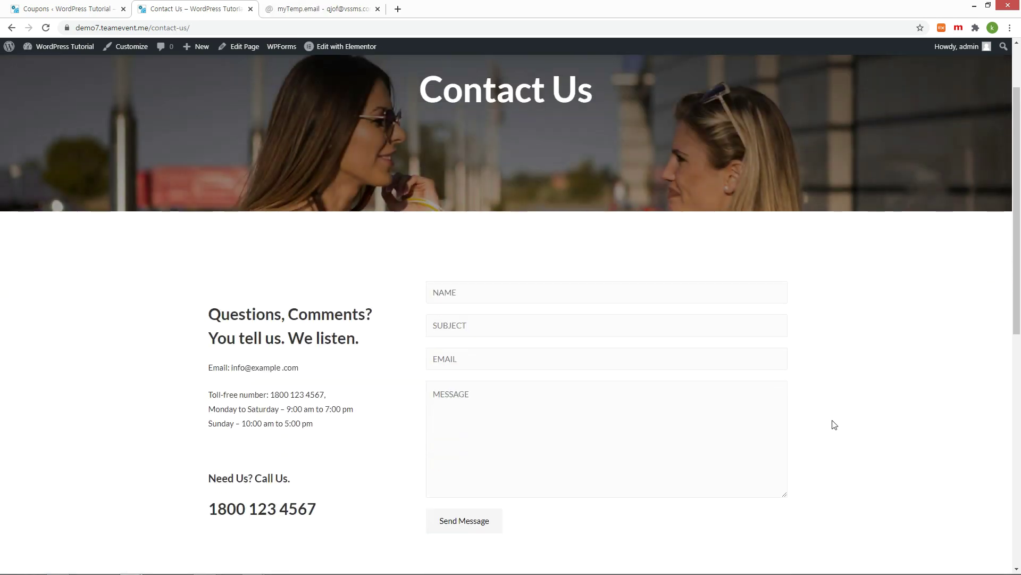
pyautogui.click(461, 299)
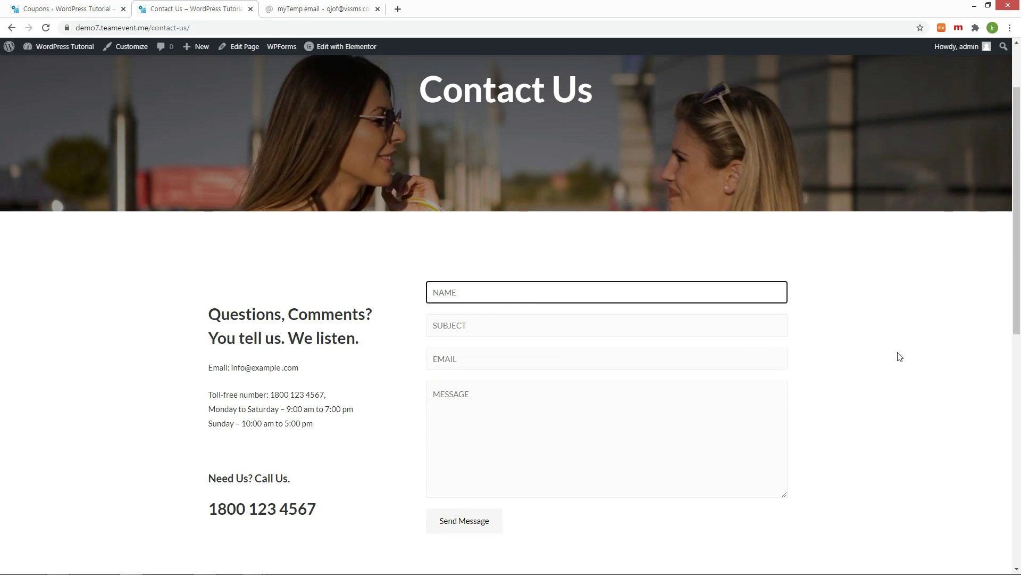
pyautogui.write('WP Tutorial')
pyautogui.press('Tab')
pyautogui.write('For contact us')
pyautogui.click(511, 353)
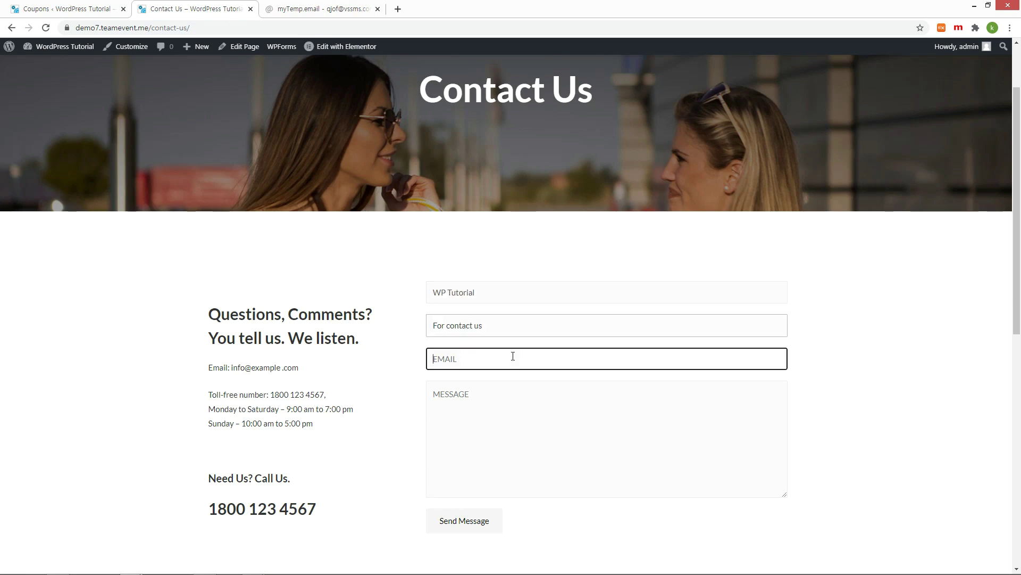
pyautogui.hotkey('ctrl', 'v')
pyautogui.click(745, 428)
pyautogui.write('For contact us testing.....')
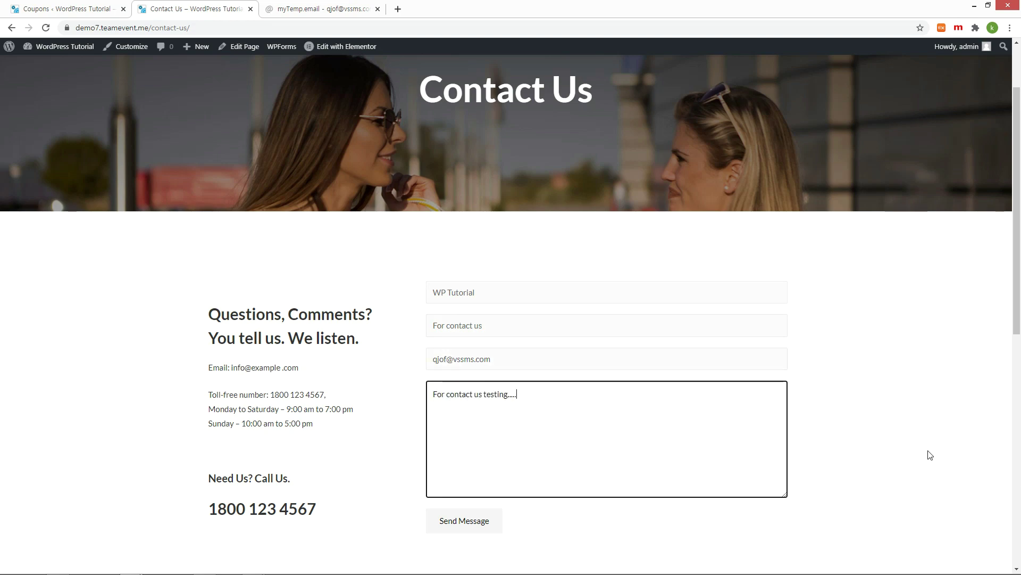
pyautogui.scroll(-2, 926, 457)
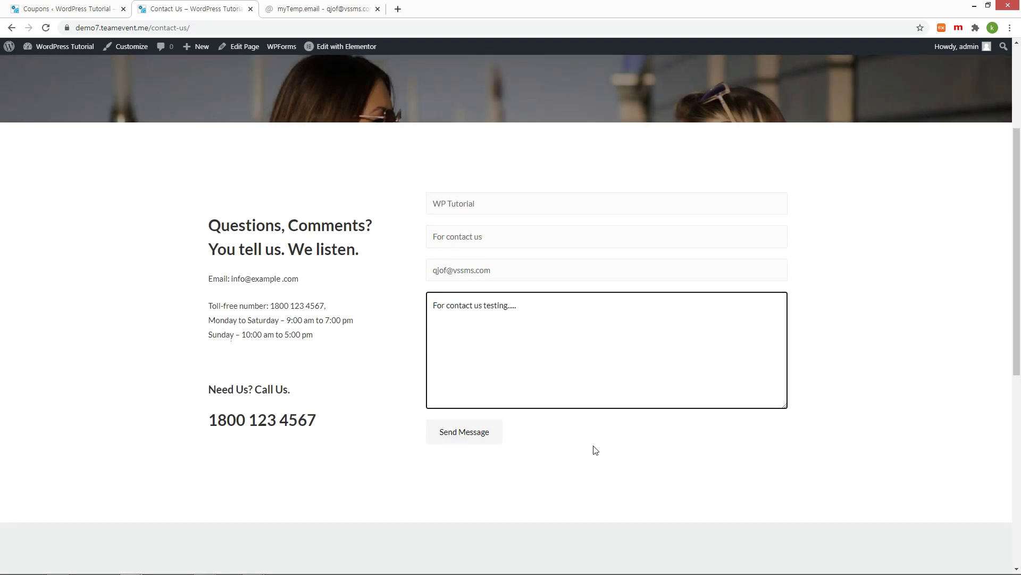
pyautogui.click(463, 433)
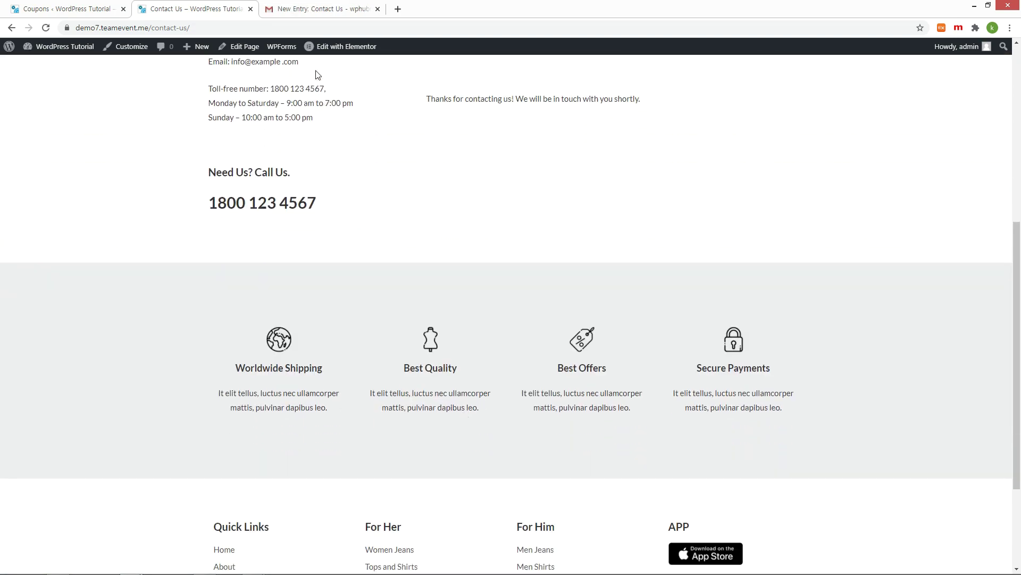
# Step: Check the 'New Entry: Contact Us' email in Gmail, then return to the WordPress Pages list
pyautogui.click(314, 13)
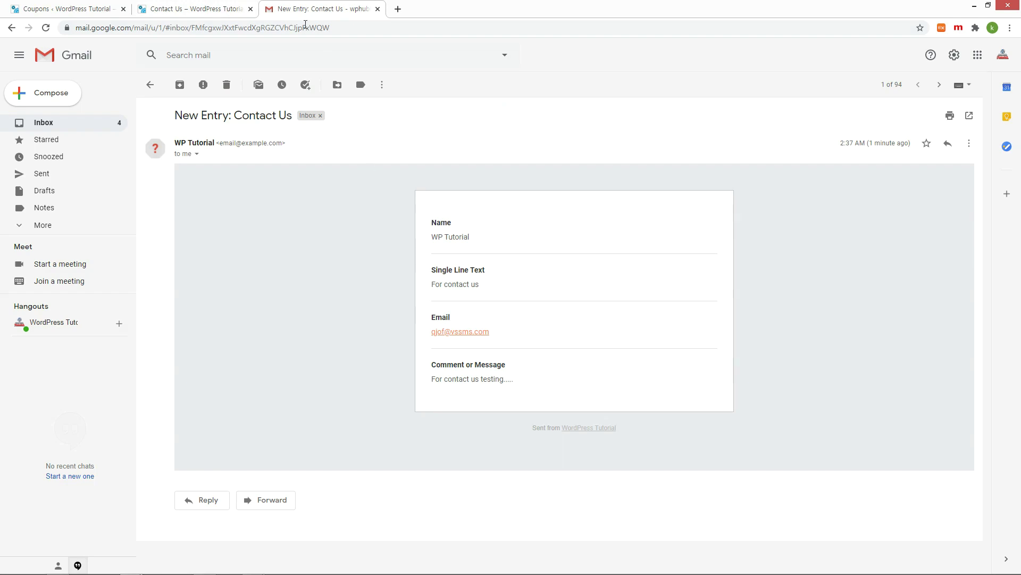
pyautogui.click(79, 8)
pyautogui.scroll(-3, 327, 201)
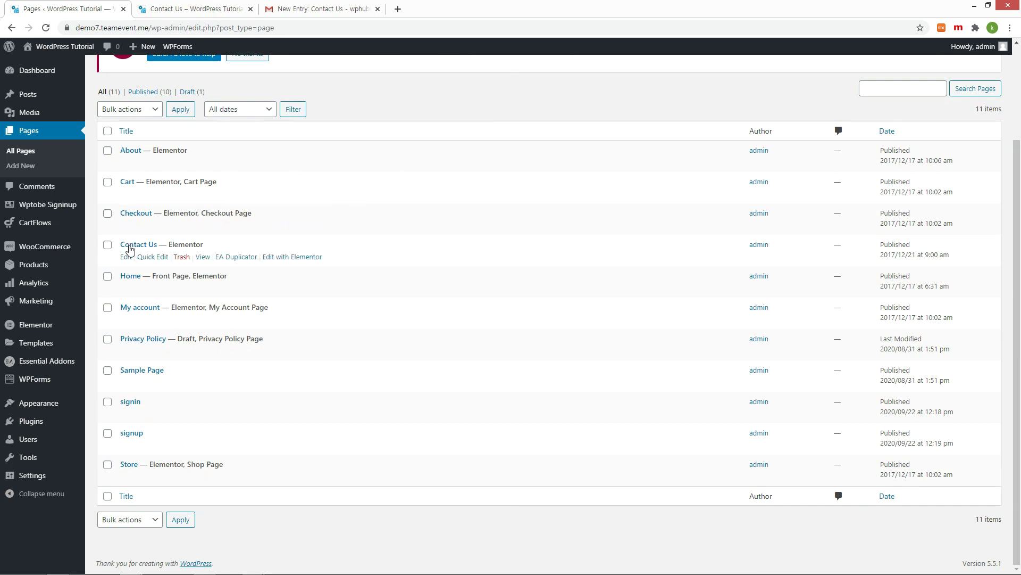
# Step: In Elementor, replace the example email in the Contact Us text block with the site admin's address
pyautogui.click(126, 257)
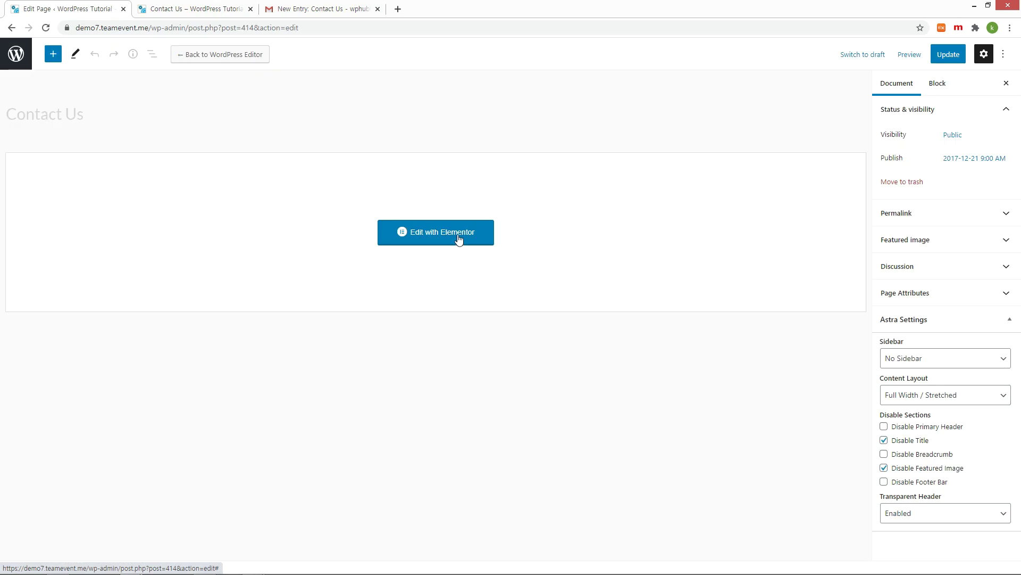
pyautogui.click(458, 238)
pyautogui.click(574, 148)
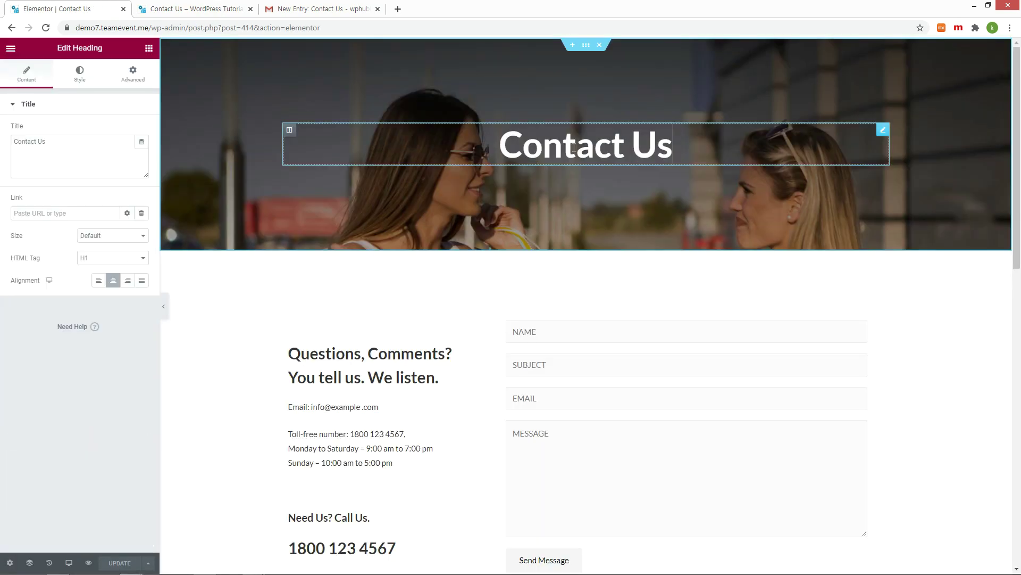
pyautogui.click(329, 408)
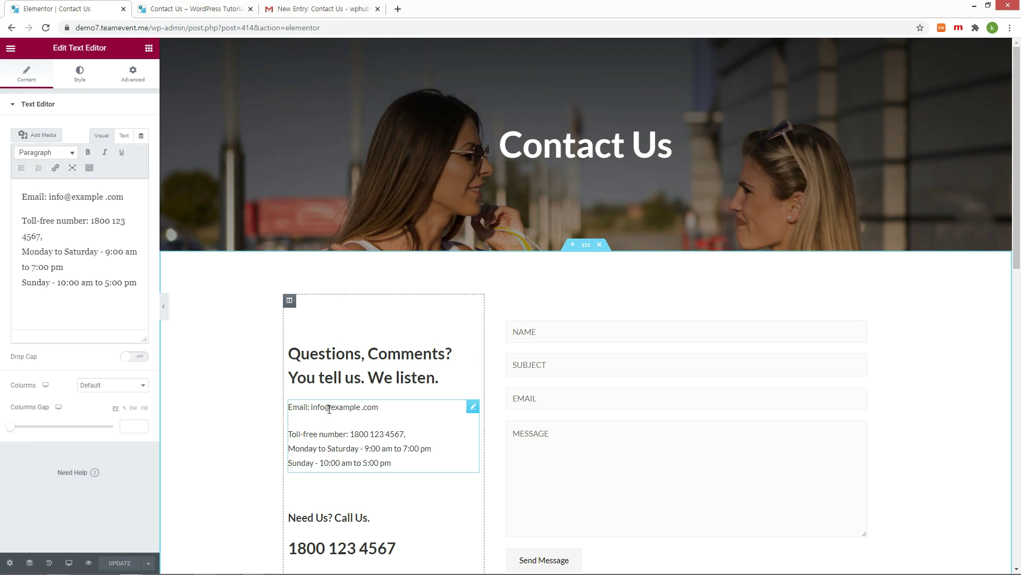
pyautogui.doubleClick(56, 197)
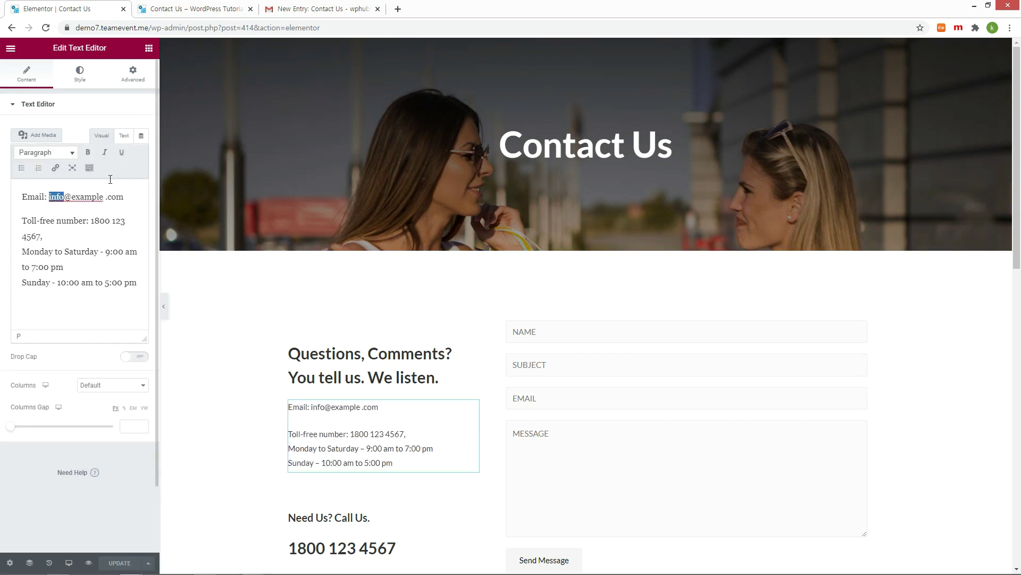
pyautogui.hotkey('ctrl', 'v')
pyautogui.press('Delete')
pyautogui.press('Delete')
pyautogui.press('Delete')
pyautogui.press('Delete')
pyautogui.press('Delete')
pyautogui.press('Delete')
pyautogui.press('Delete')
pyautogui.press('Delete')
pyautogui.press('Delete')
pyautogui.press('Delete')
pyautogui.press('Delete')
pyautogui.press('Delete')
pyautogui.press('Delete')
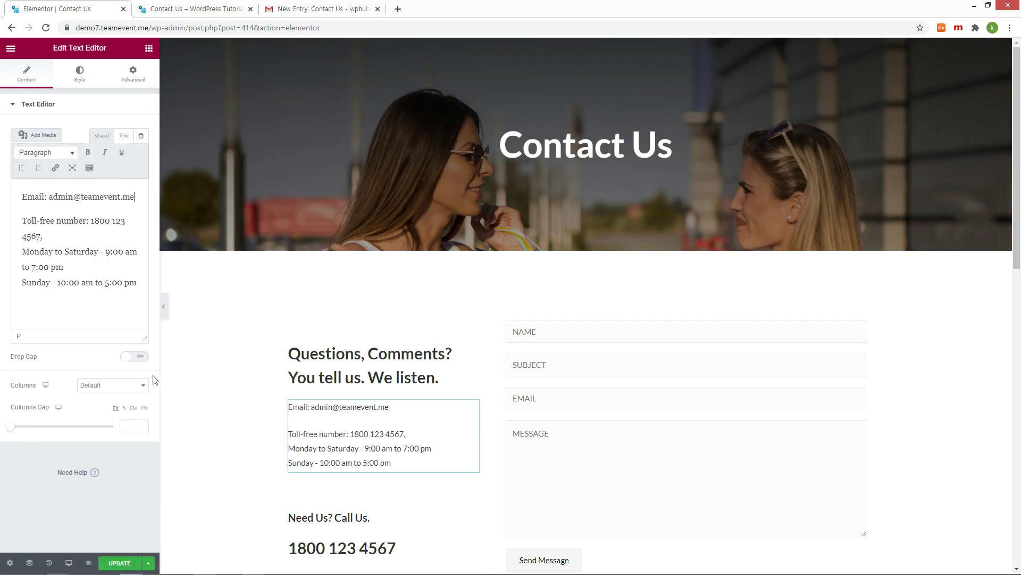
pyautogui.scroll(-2, 235, 442)
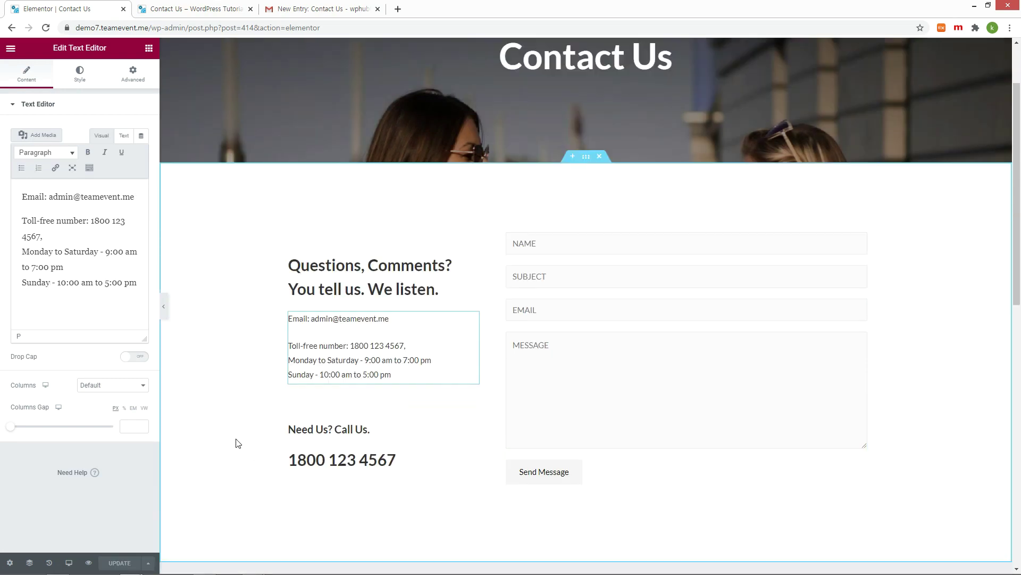
# Step: Select the contact form's shortcode [wpforms id="21"] and view the live Contact Us page
pyautogui.click(591, 247)
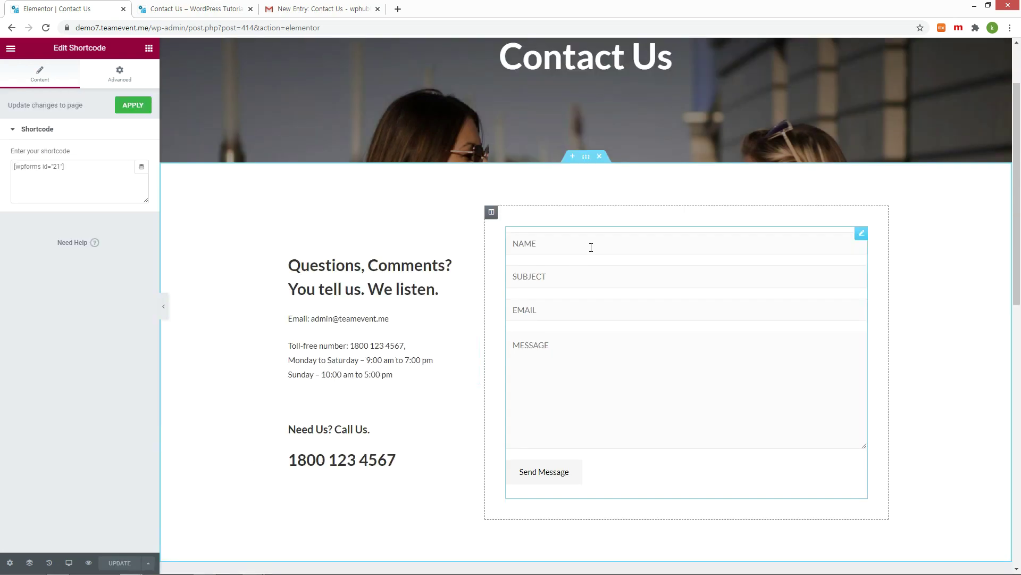
pyautogui.click(92, 167)
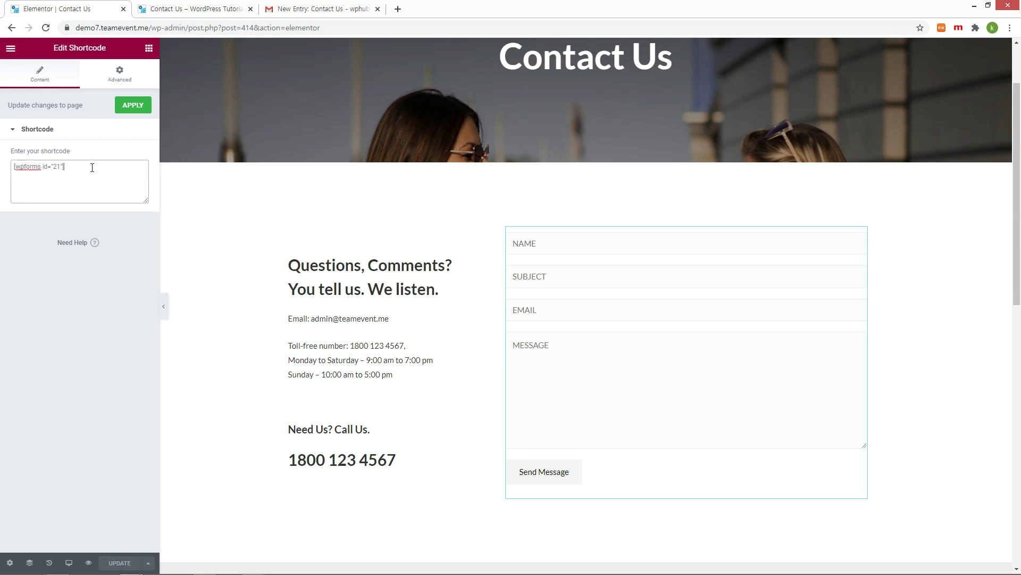
pyautogui.moveTo(92, 167); pyautogui.dragTo(2, 169)
pyautogui.click(172, 12)
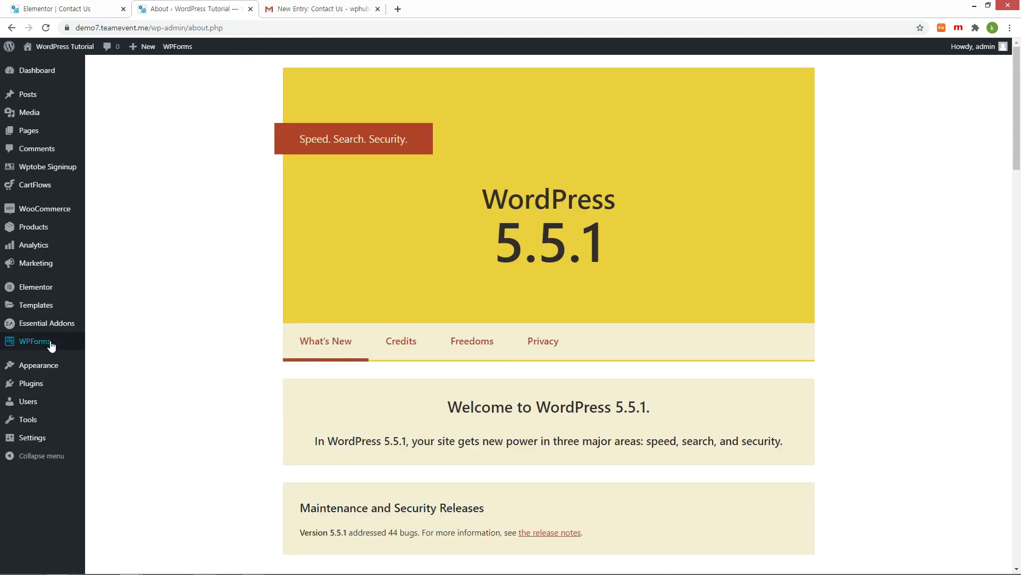
# Step: Open the Contact Us form from WPForms' All Forms, delete its Email field, and save
pyautogui.click(33, 344)
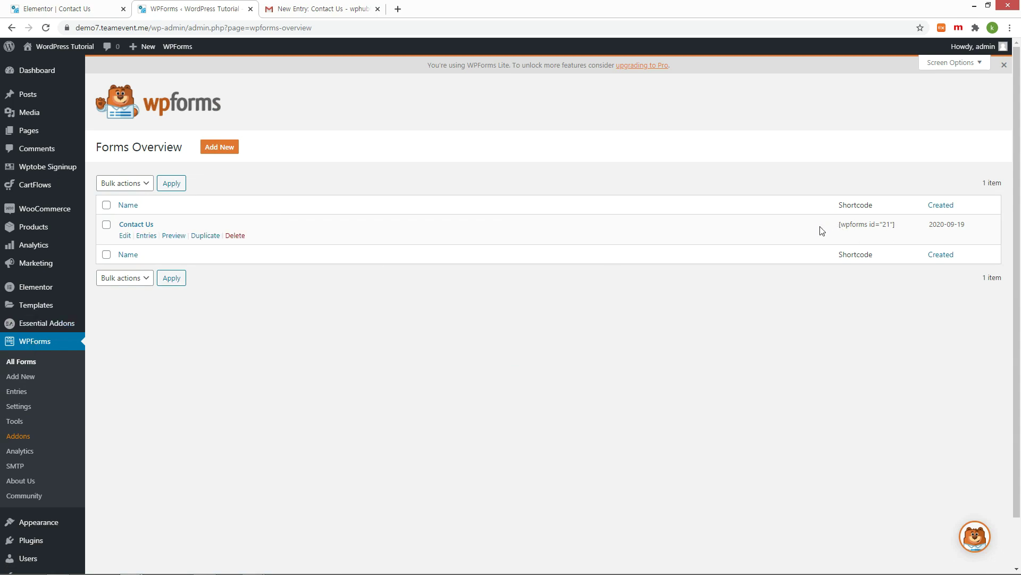
pyautogui.moveTo(822, 230); pyautogui.dragTo(898, 224)
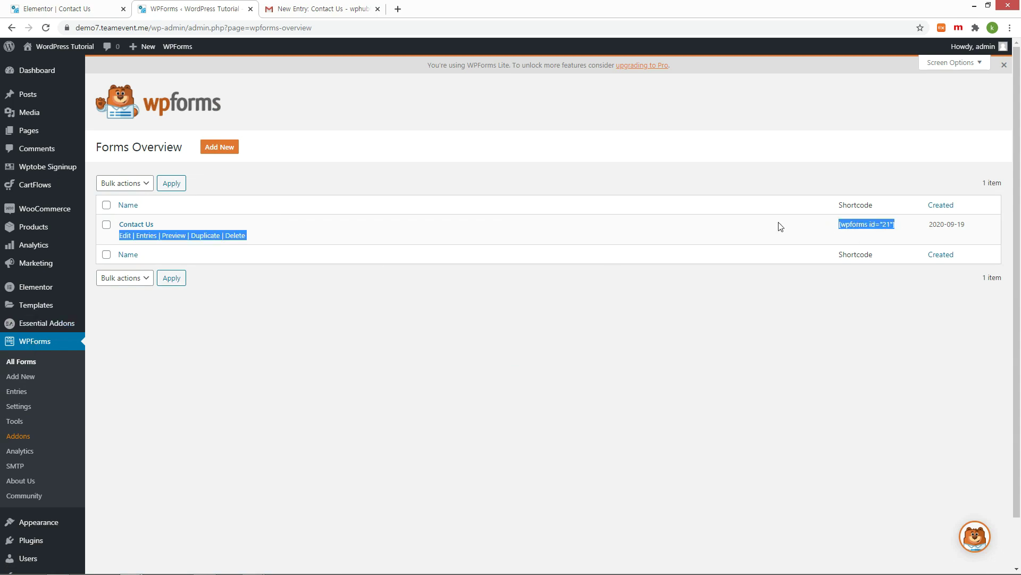
pyautogui.click(691, 225)
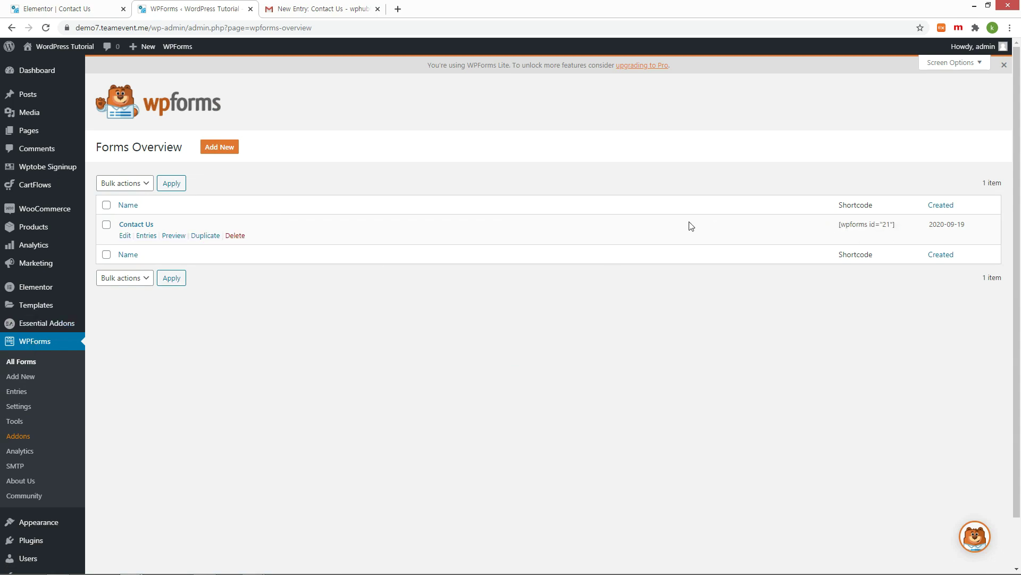
pyautogui.click(125, 237)
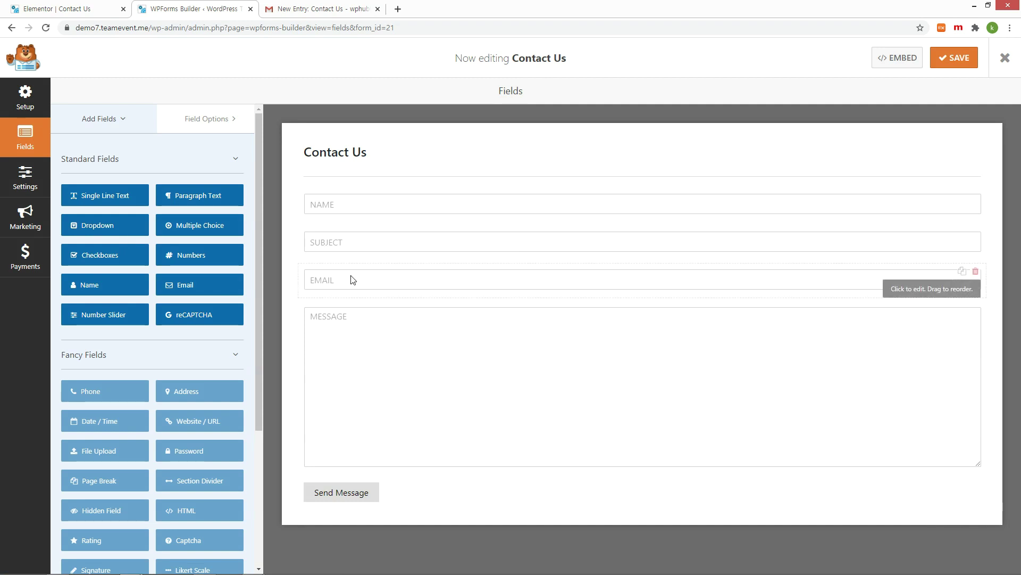
pyautogui.click(976, 272)
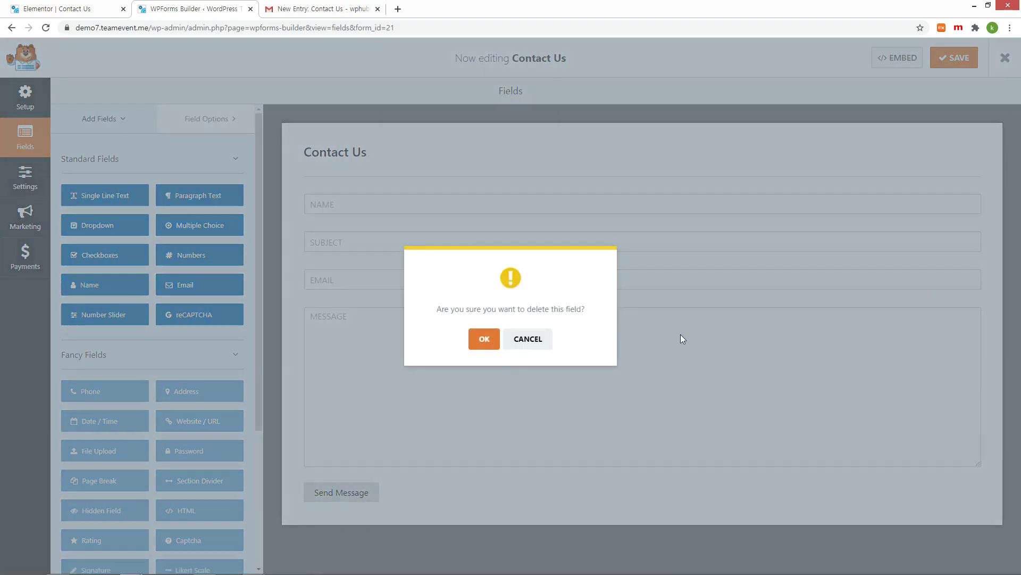
pyautogui.click(484, 339)
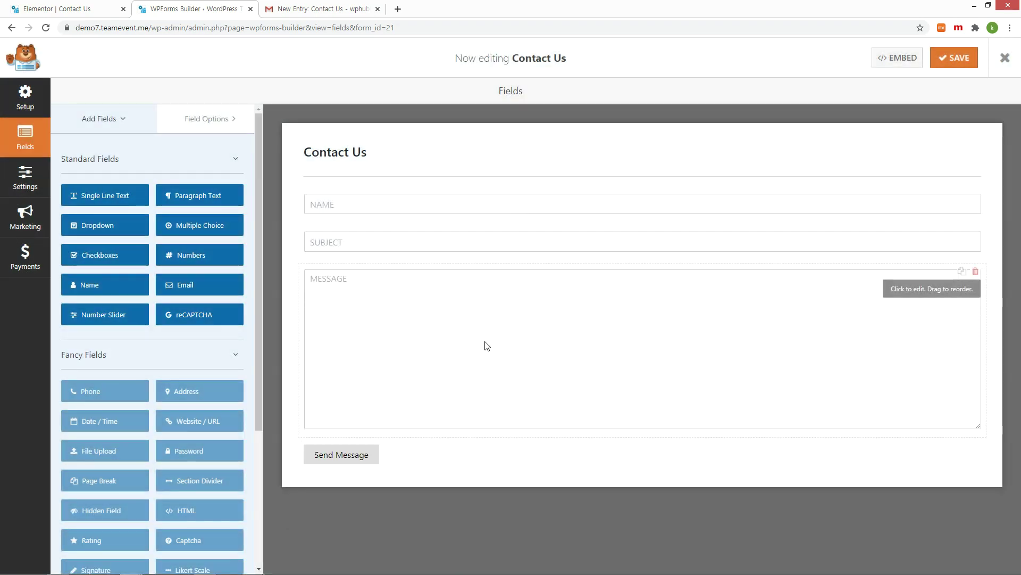
pyautogui.click(962, 63)
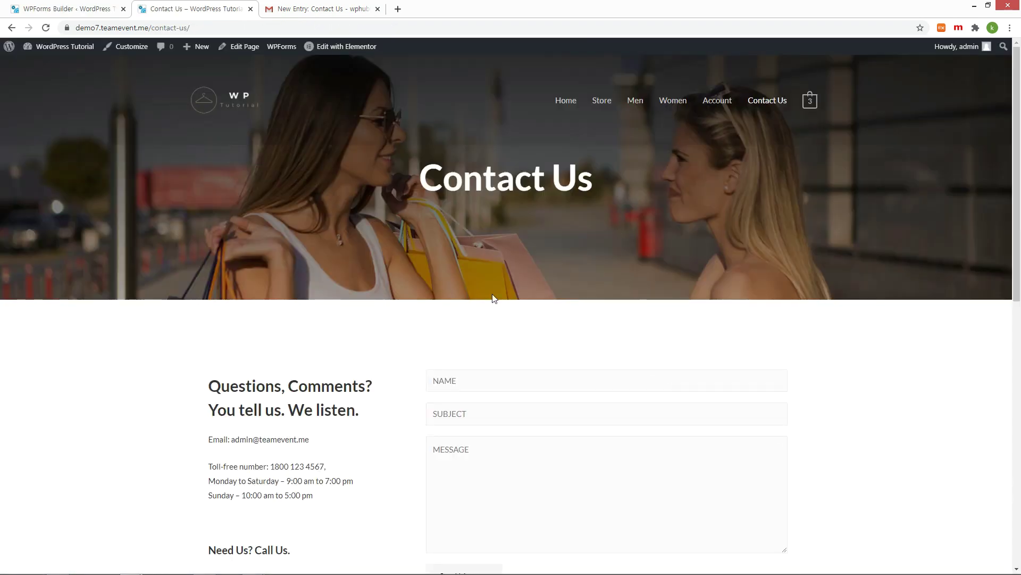
# Step: Add a Checkboxes field between Subject and Message and label it Country
pyautogui.scroll(-2, 410, 313)
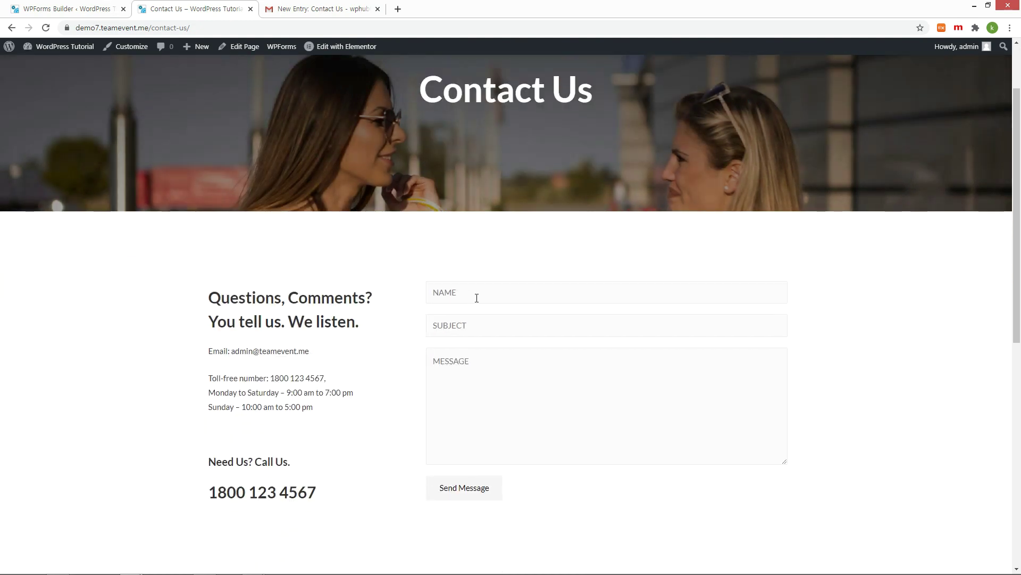
pyautogui.click(56, 9)
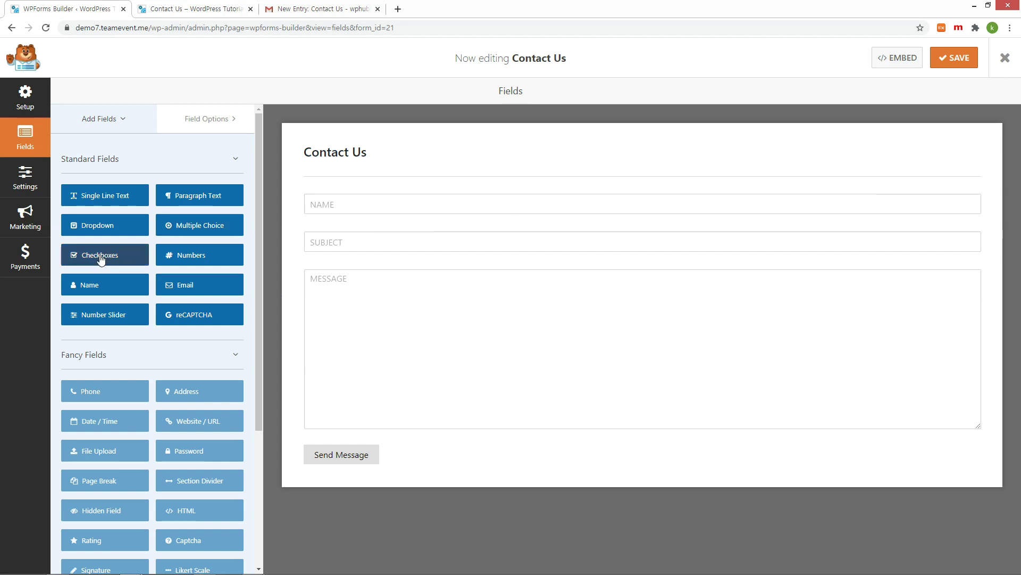
pyautogui.moveTo(101, 260); pyautogui.dragTo(344, 267)
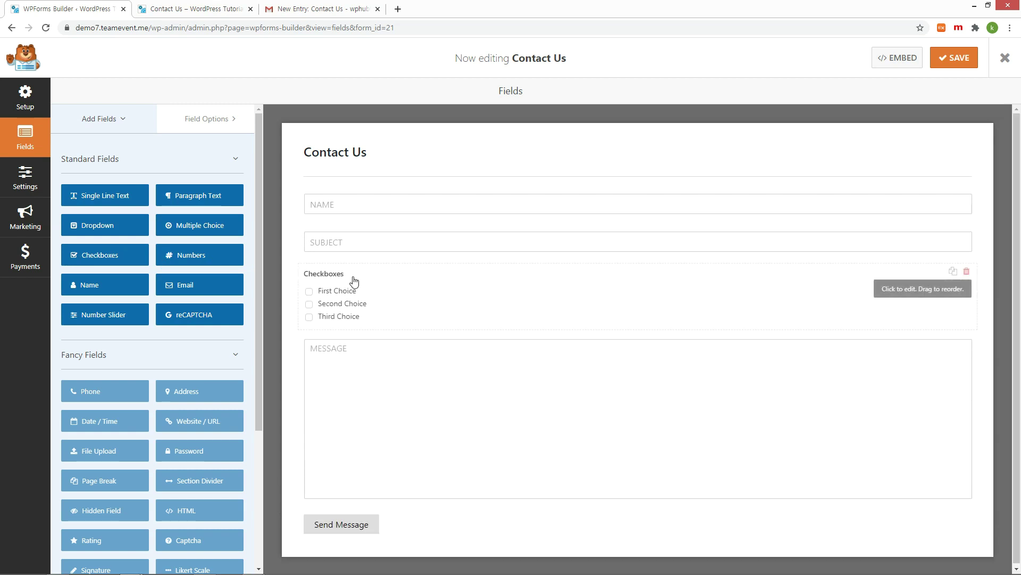
pyautogui.click(336, 279)
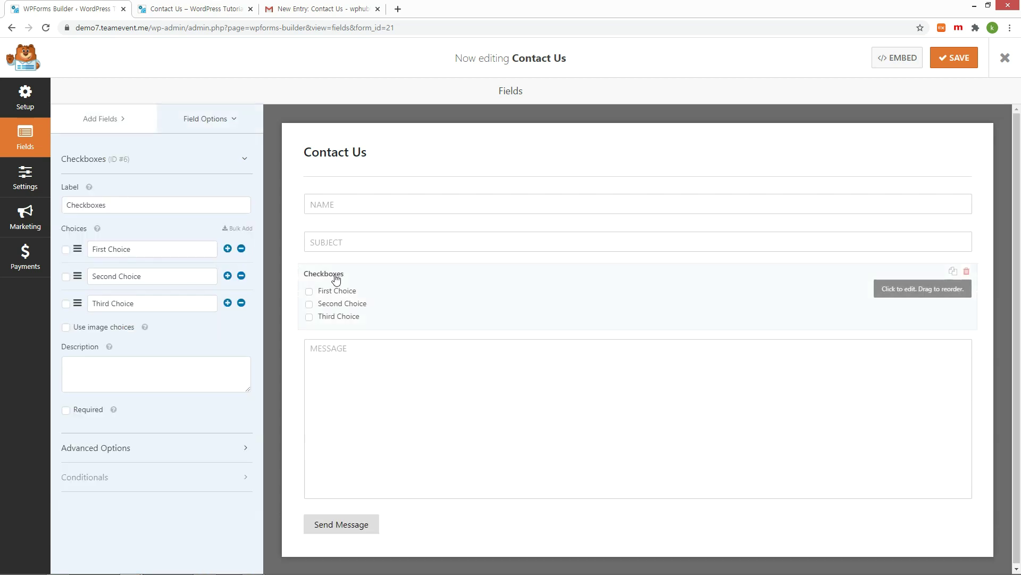
pyautogui.click(153, 205)
pyautogui.hotkey('ctrl', 'a')
pyautogui.write('Country')
# Step: Set the Country choices to UK, USA and KOREA and save the form
pyautogui.click(167, 251)
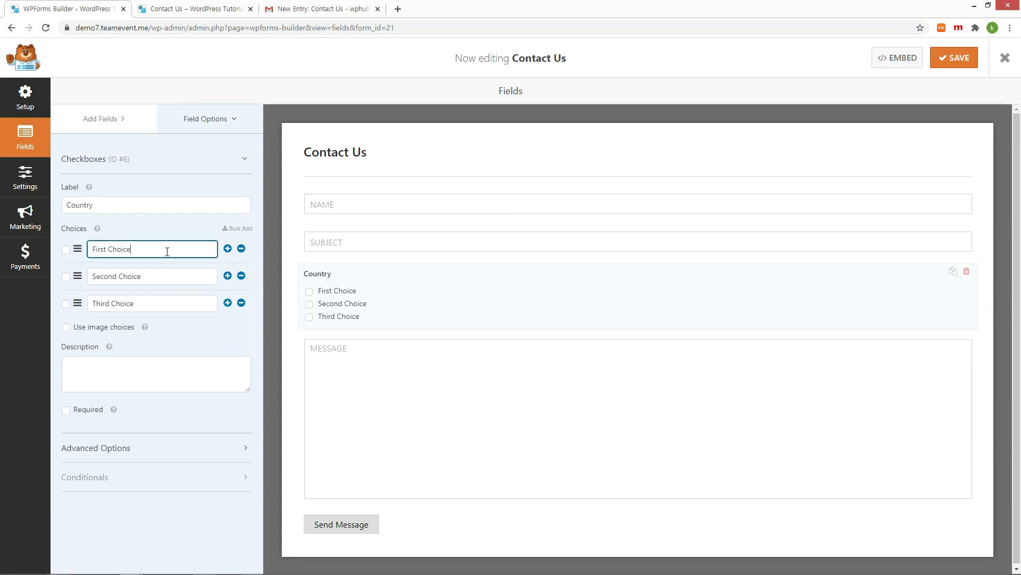
pyautogui.hotkey('ctrl', 'a')
pyautogui.write('UK')
pyautogui.click(186, 274)
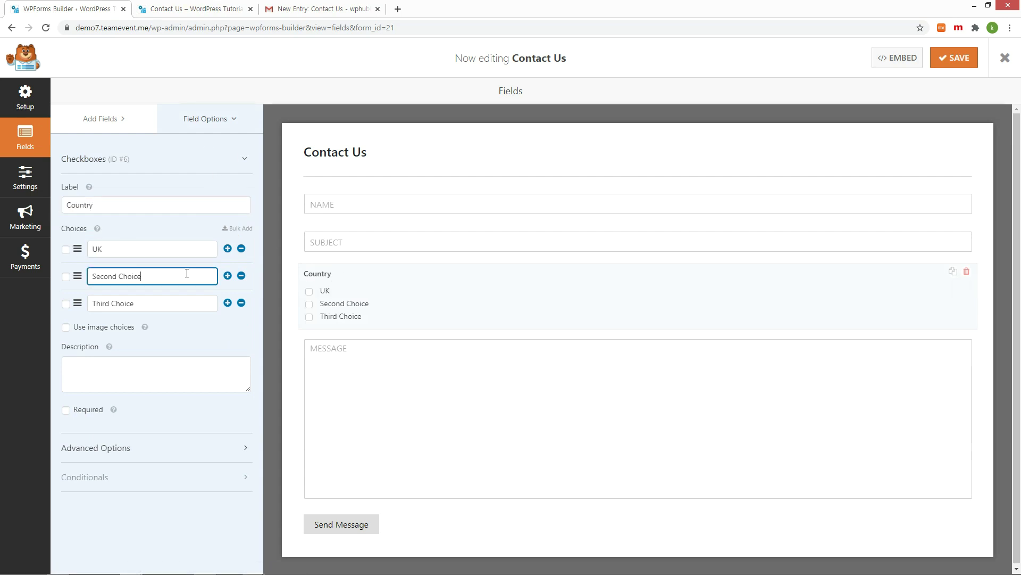
pyautogui.hotkey('ctrl', 'a')
pyautogui.write('USA')
pyautogui.click(162, 306)
pyautogui.hotkey('ctrl', 'a')
pyautogui.write('KOREA')
pyautogui.click(945, 64)
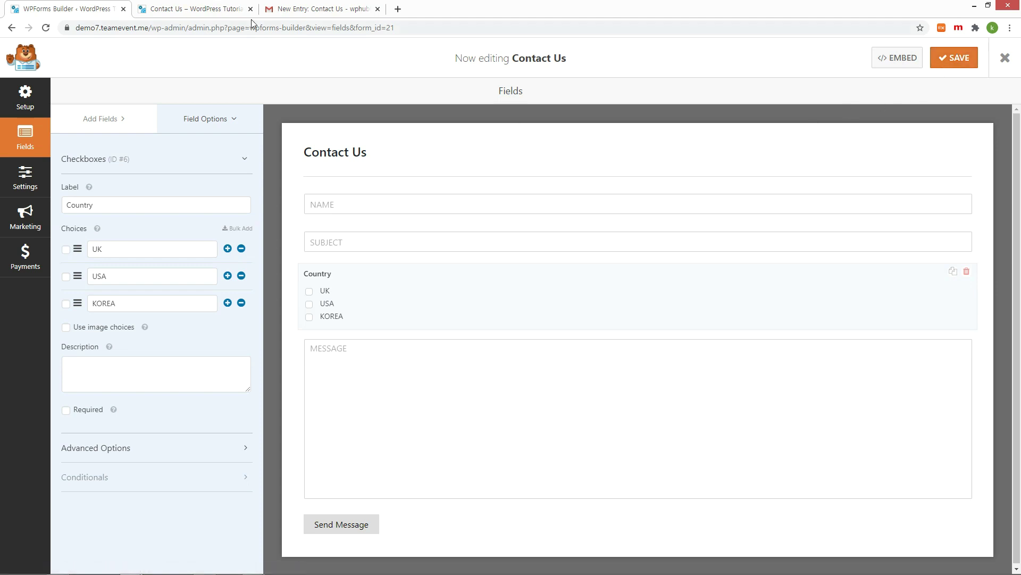
# Step: Reload the live Contact Us page to show the new Country field
pyautogui.click(186, 11)
pyautogui.press('F5')
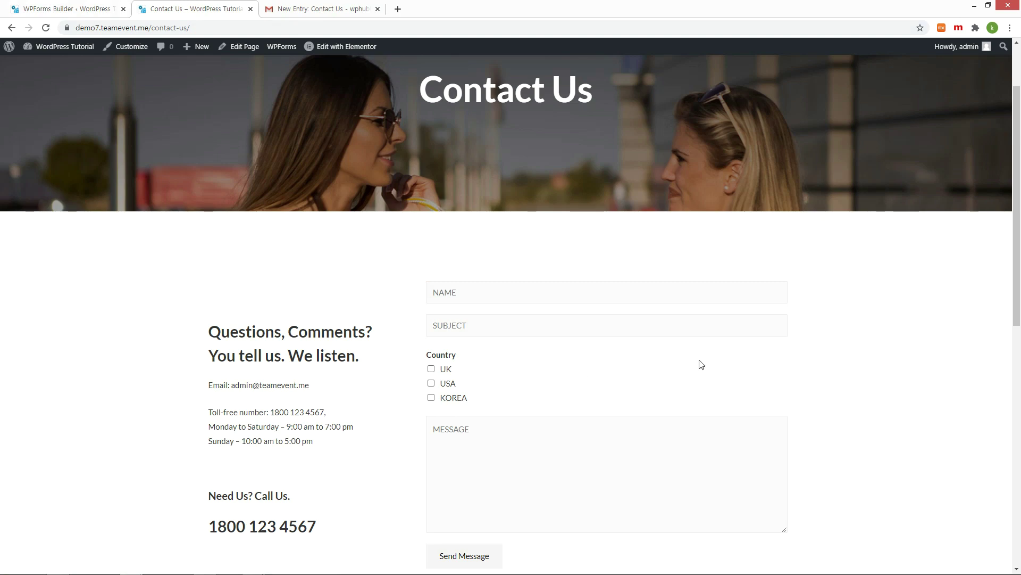
pyautogui.scroll(-2, 702, 364)
# Step: Delete 'Thanks for contacting us!' from the form's confirmation message, save, and return to the live page
pyautogui.hotkey('ctrl', '1')
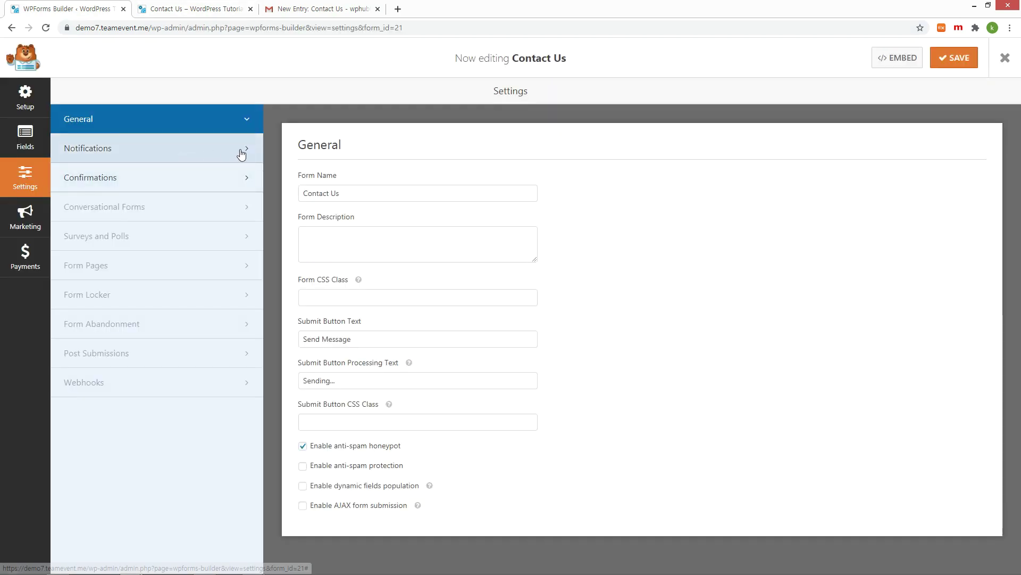
pyautogui.click(241, 152)
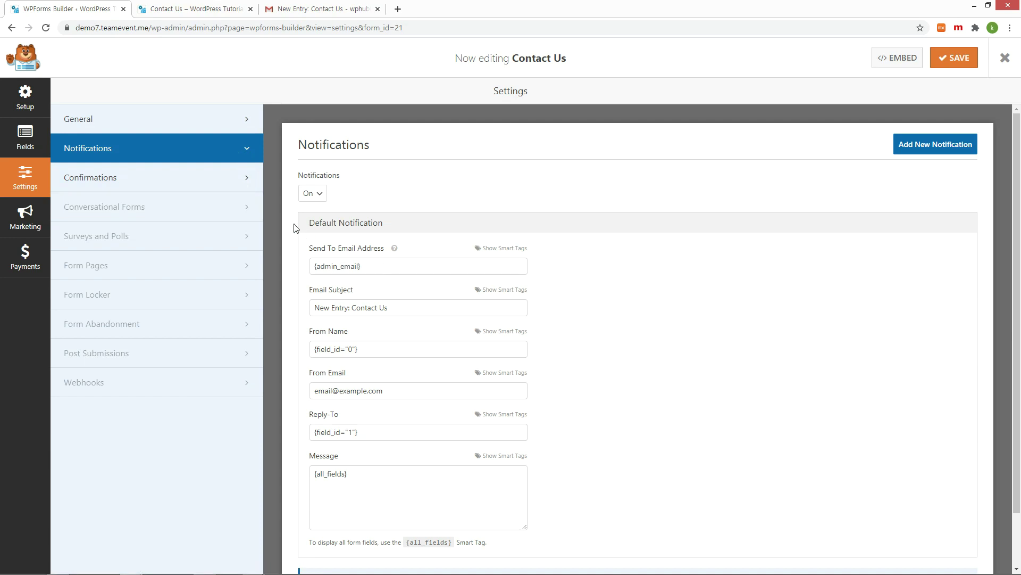
pyautogui.click(247, 179)
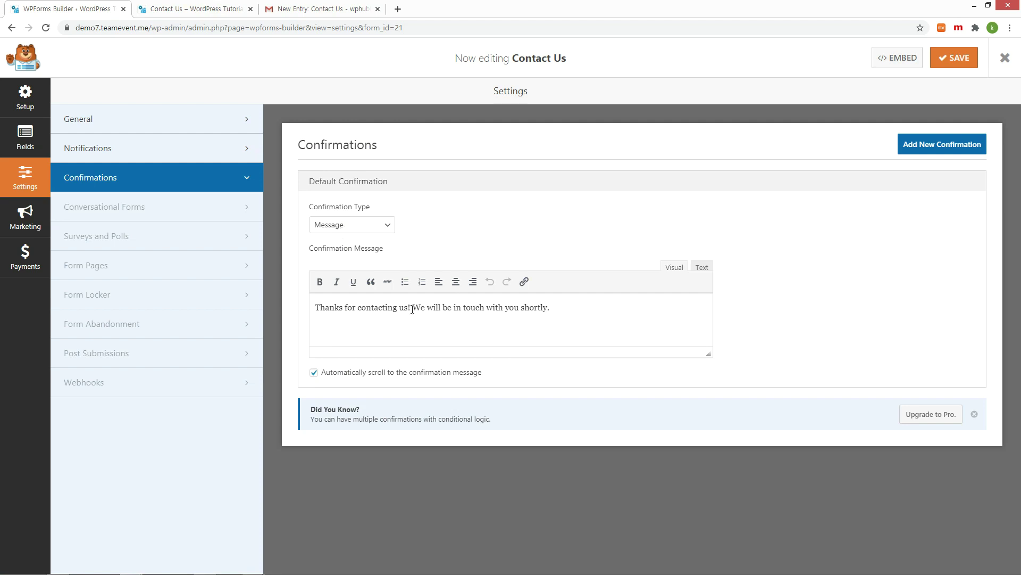
pyautogui.moveTo(415, 309); pyautogui.dragTo(314, 309)
pyautogui.press('BackSpace')
pyautogui.click(963, 62)
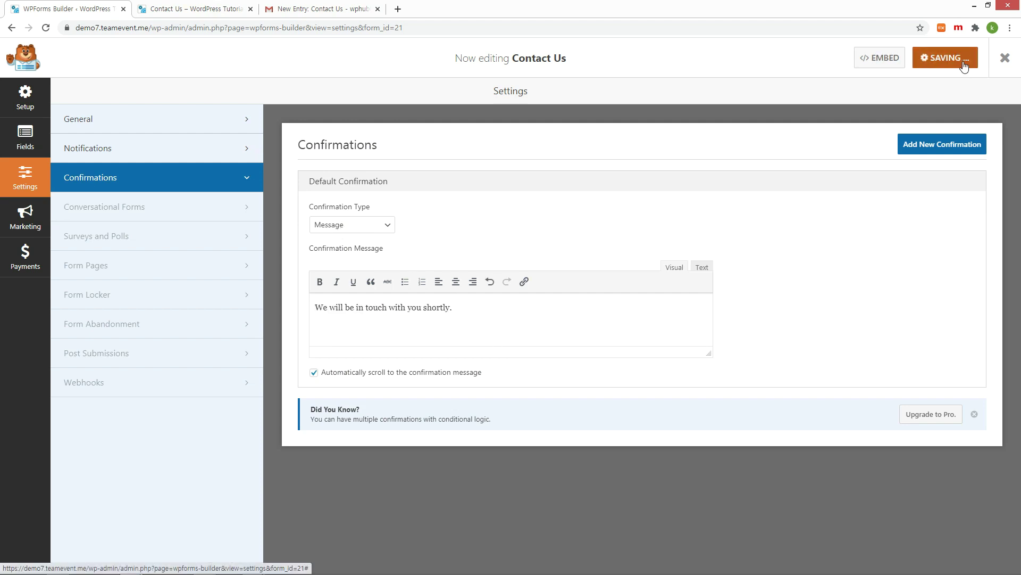
pyautogui.hotkey('ctrl', 'Tab')
pyautogui.click(510, 292)
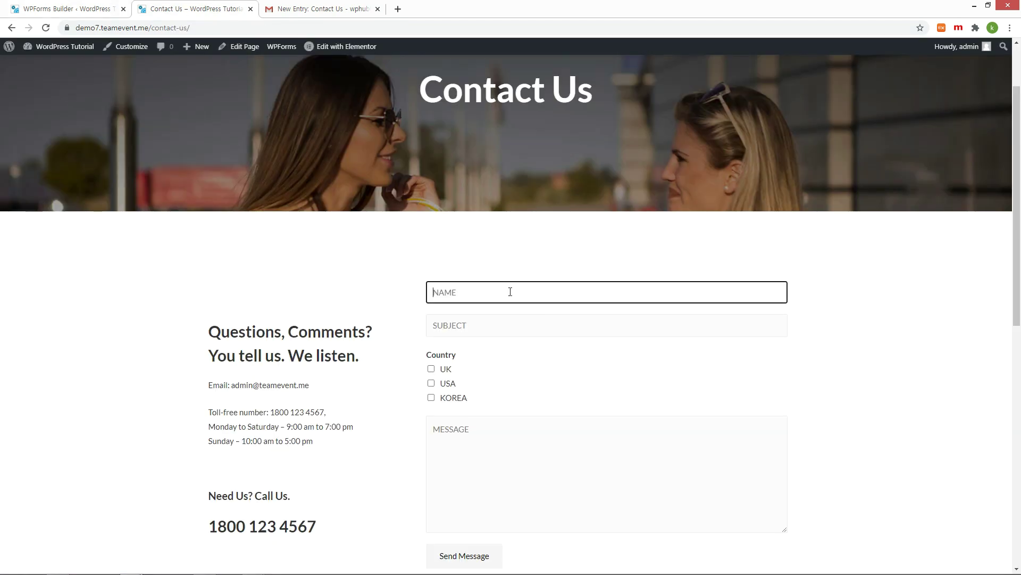
# Step: Submit a test entry (name 'Test', subject 'Subject', country UK, message 'TEst') and highlight the confirmation
pyautogui.write('Test')
pyautogui.press('Tab')
pyautogui.write('Subject')
pyautogui.click(431, 368)
pyautogui.click(513, 458)
pyautogui.write('TEst')
pyautogui.scroll(-5, 513, 458)
pyautogui.click(482, 296)
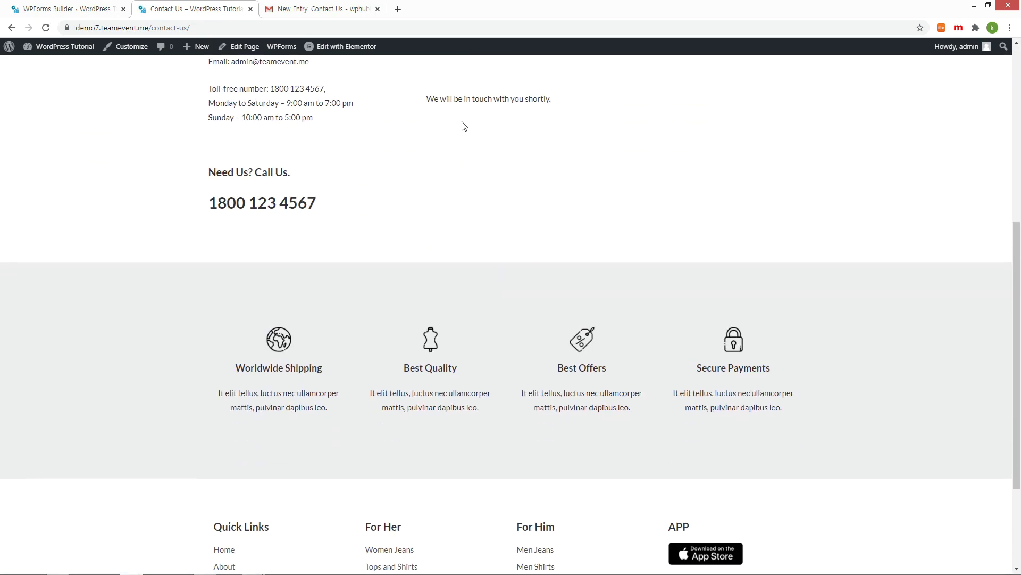
pyautogui.moveTo(427, 100); pyautogui.dragTo(604, 103)
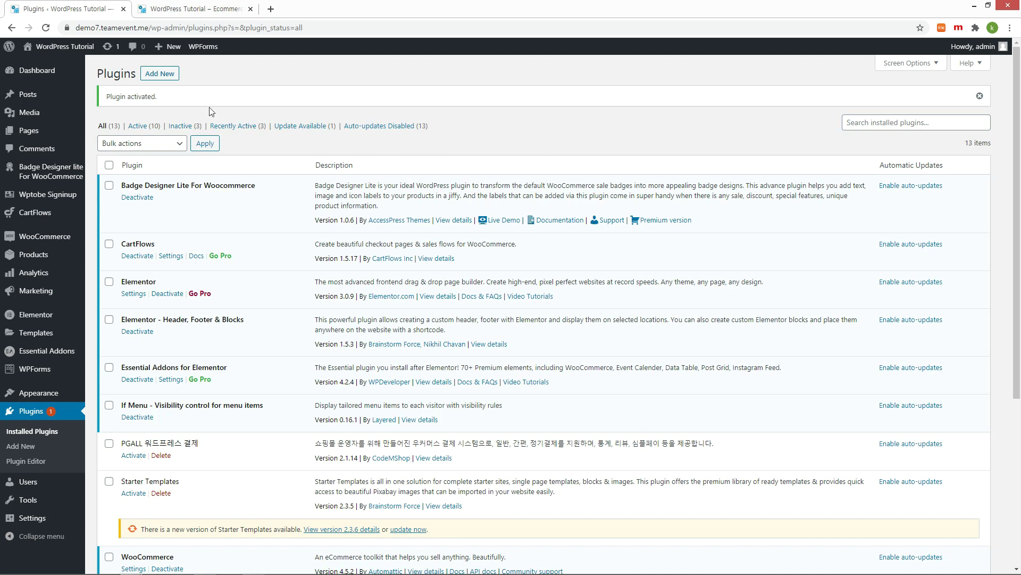
# Step: Install and activate WooCommerce Stripe Payment Gateway, then go to its Settings
pyautogui.click(160, 74)
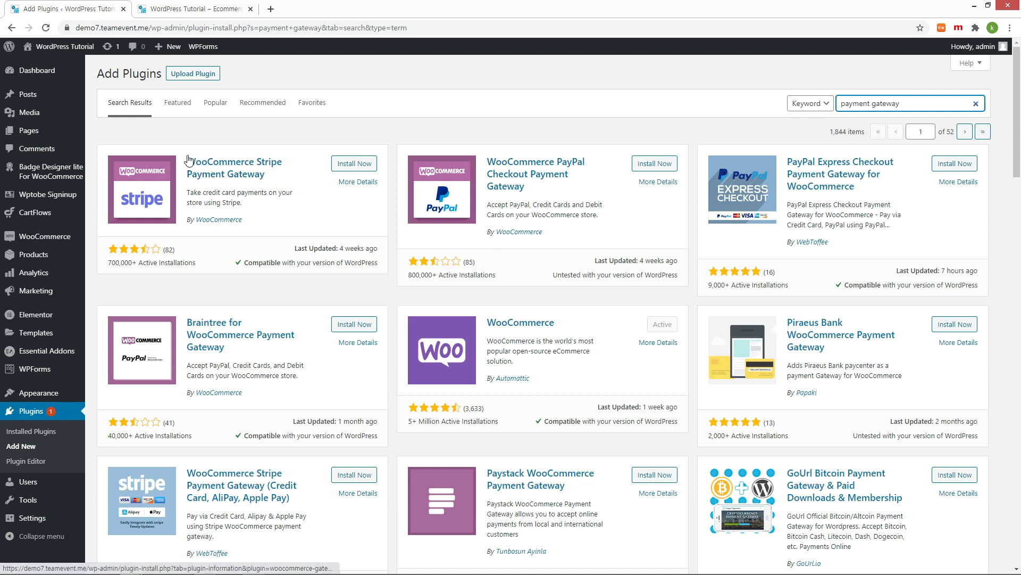
pyautogui.moveTo(188, 159); pyautogui.dragTo(355, 167)
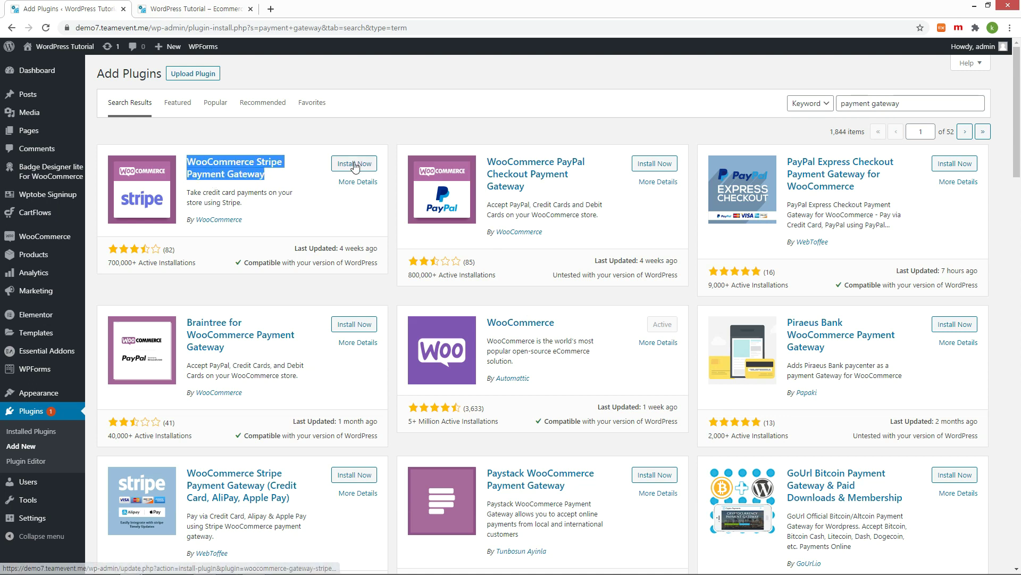
pyautogui.click(355, 165)
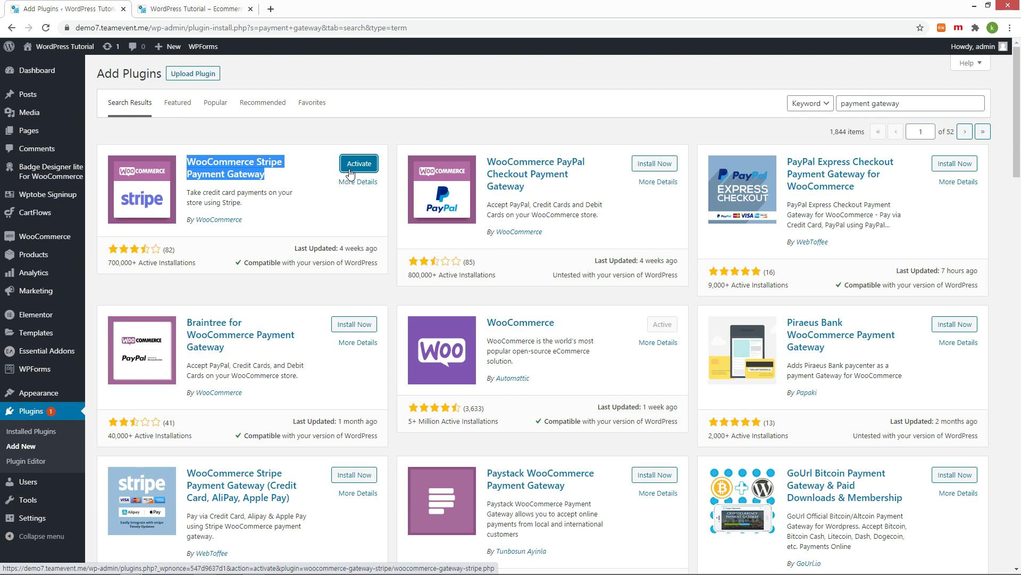
pyautogui.click(349, 170)
pyautogui.scroll(-5, 353, 173)
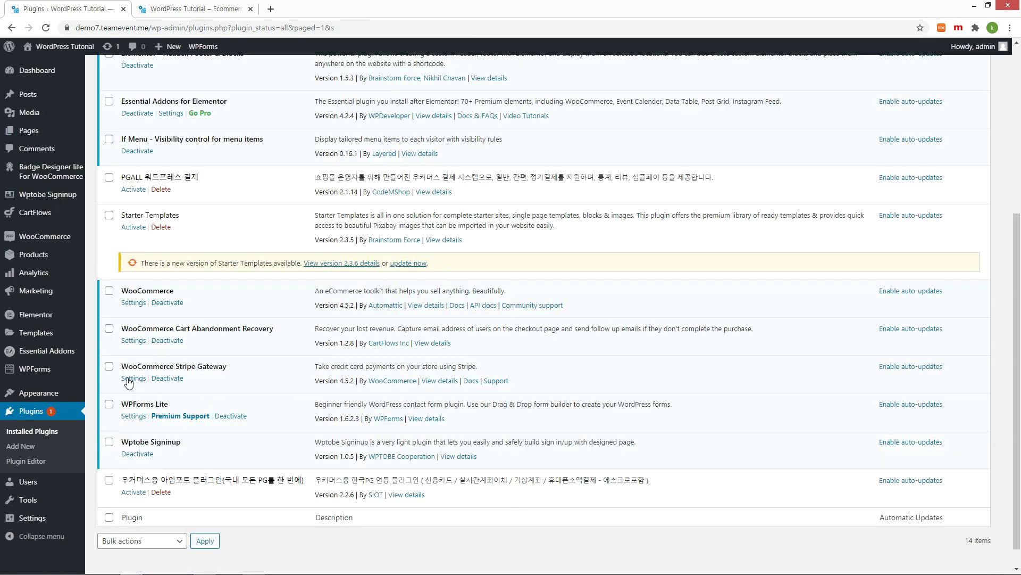
pyautogui.click(128, 378)
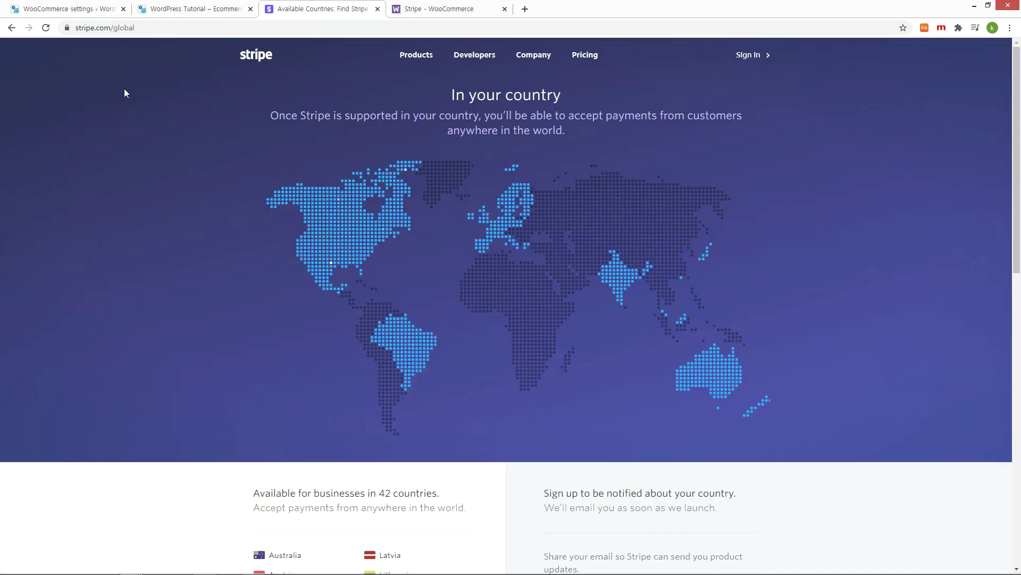
pyautogui.click(167, 29)
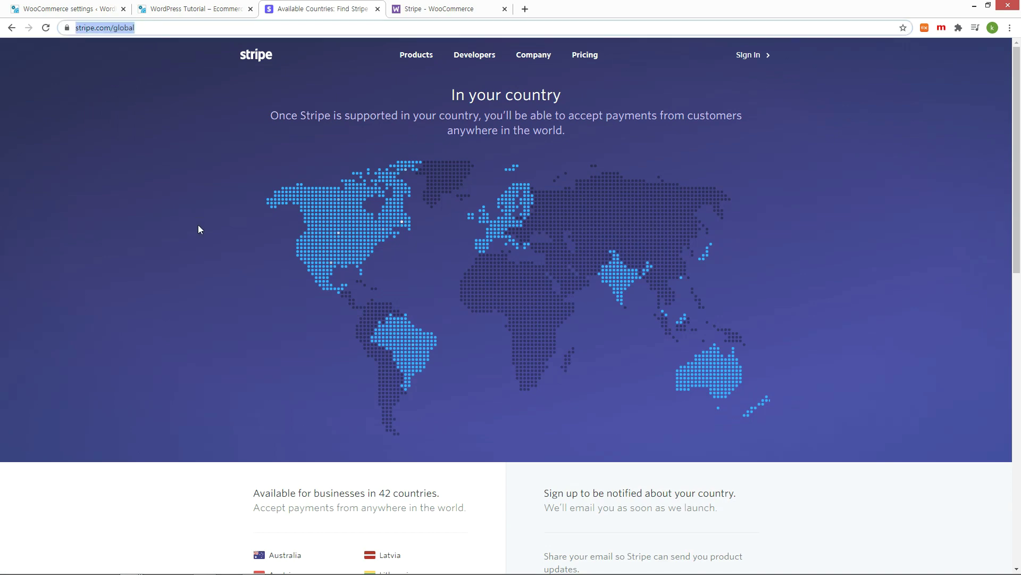
pyautogui.scroll(-8, 187, 355)
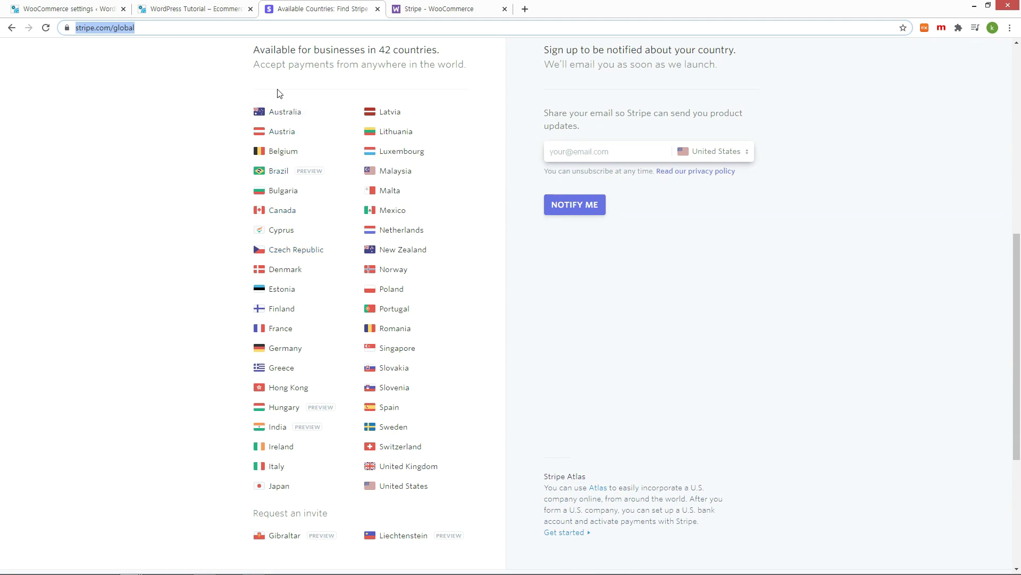
pyautogui.moveTo(253, 55); pyautogui.dragTo(475, 124)
pyautogui.scroll(-2, 464, 239)
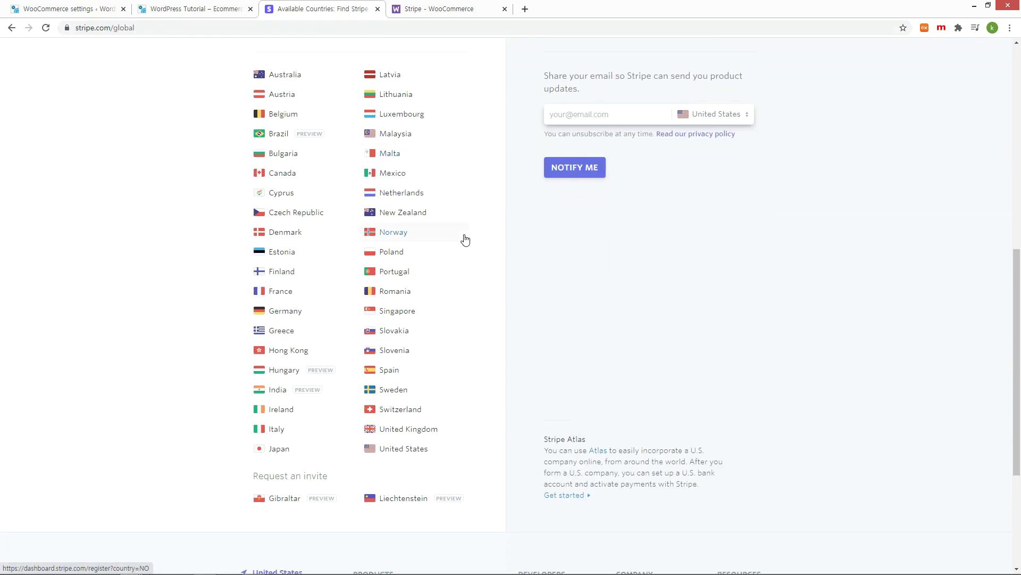
pyautogui.scroll(2, 468, 243)
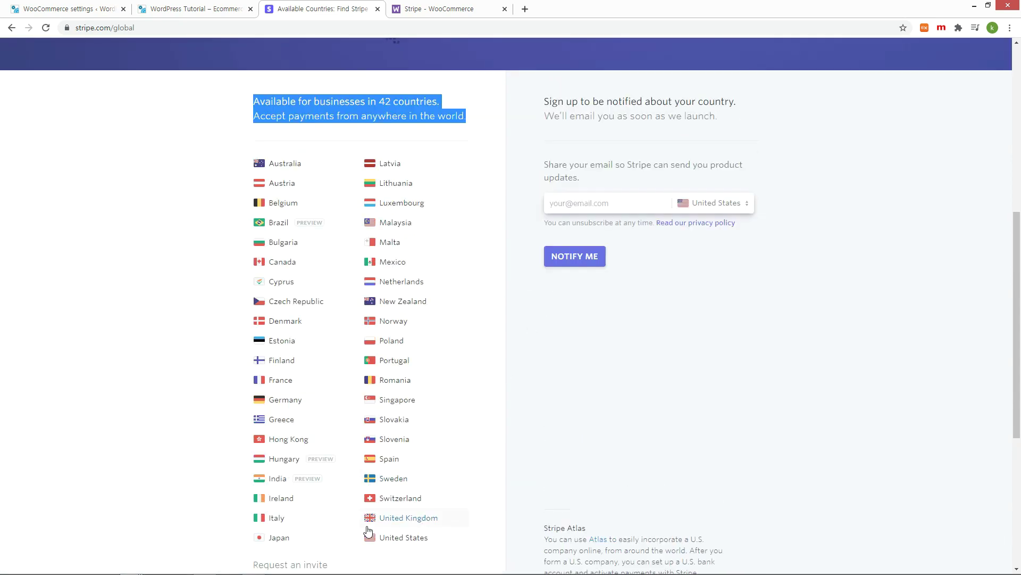
pyautogui.click(38, 12)
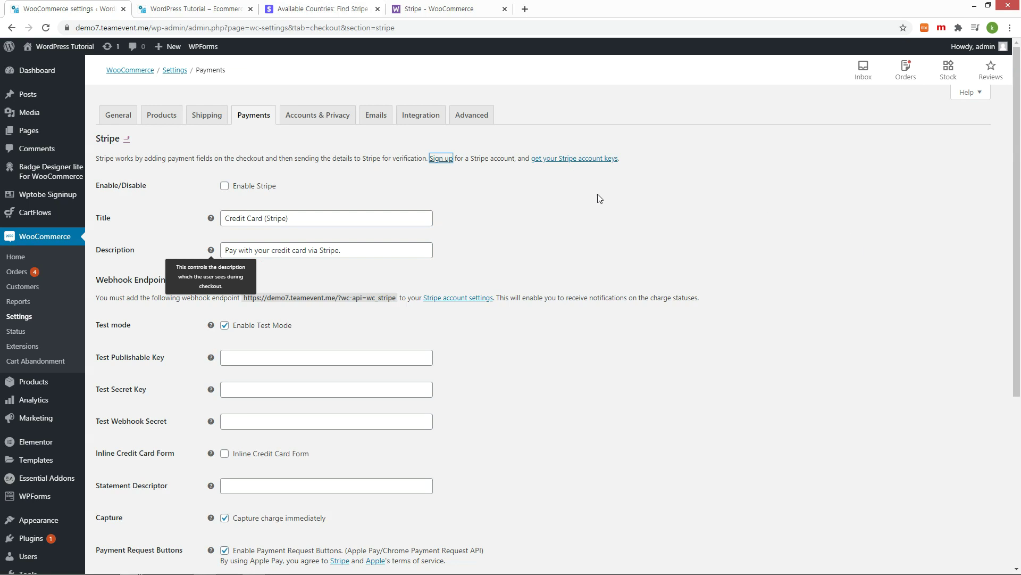
pyautogui.moveTo(124, 162); pyautogui.dragTo(419, 158)
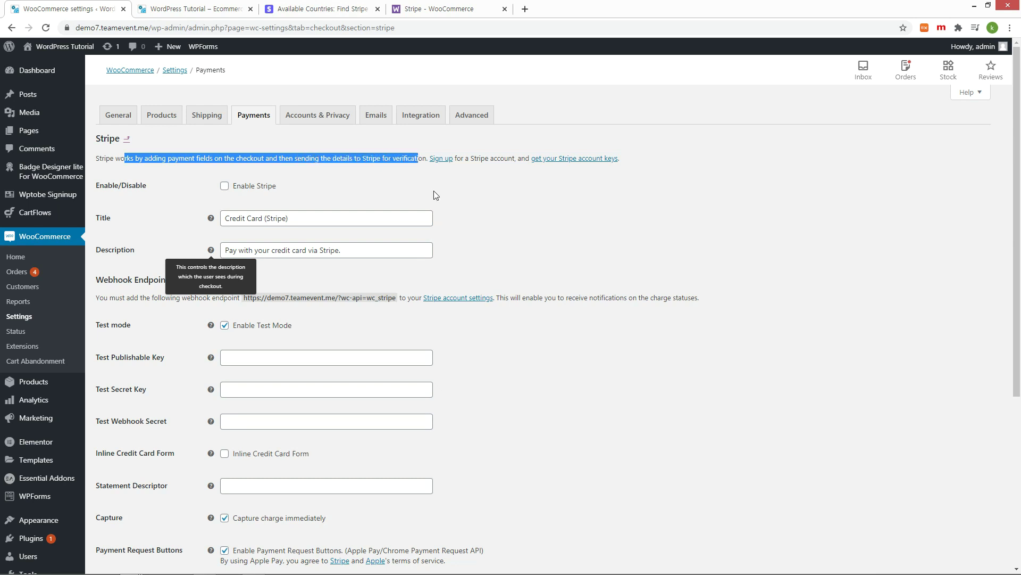
pyautogui.click(488, 177)
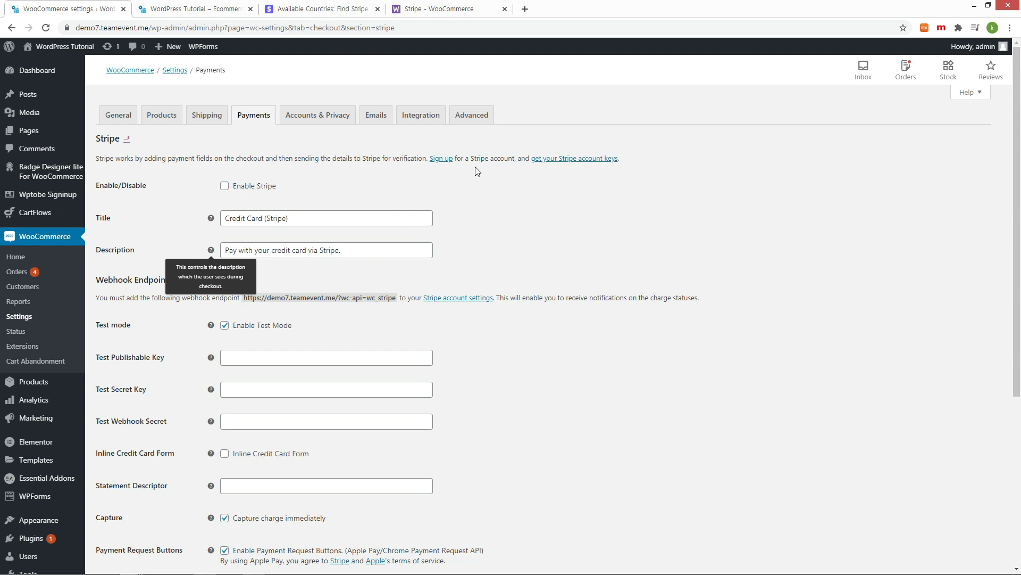
pyautogui.click(444, 158)
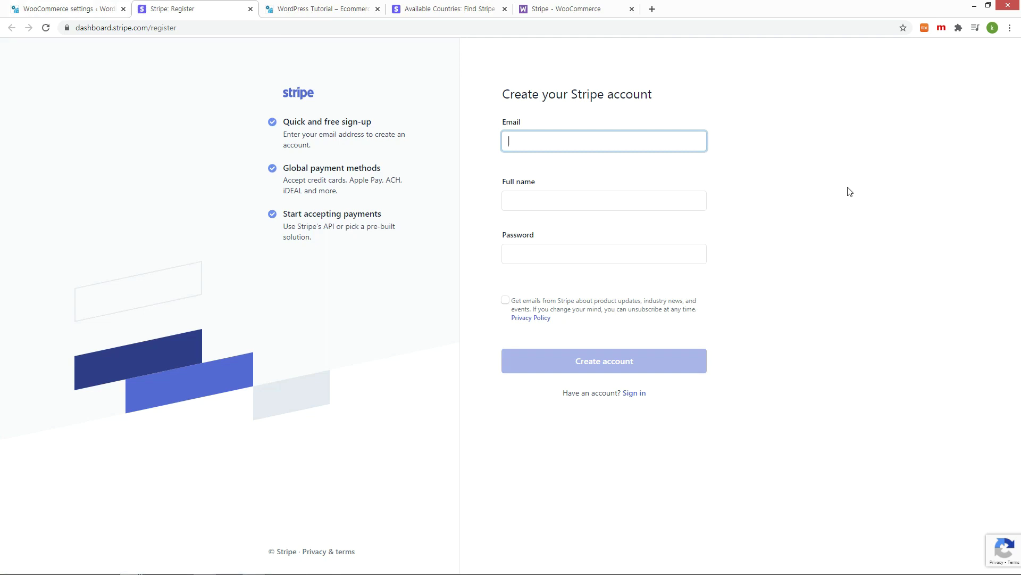
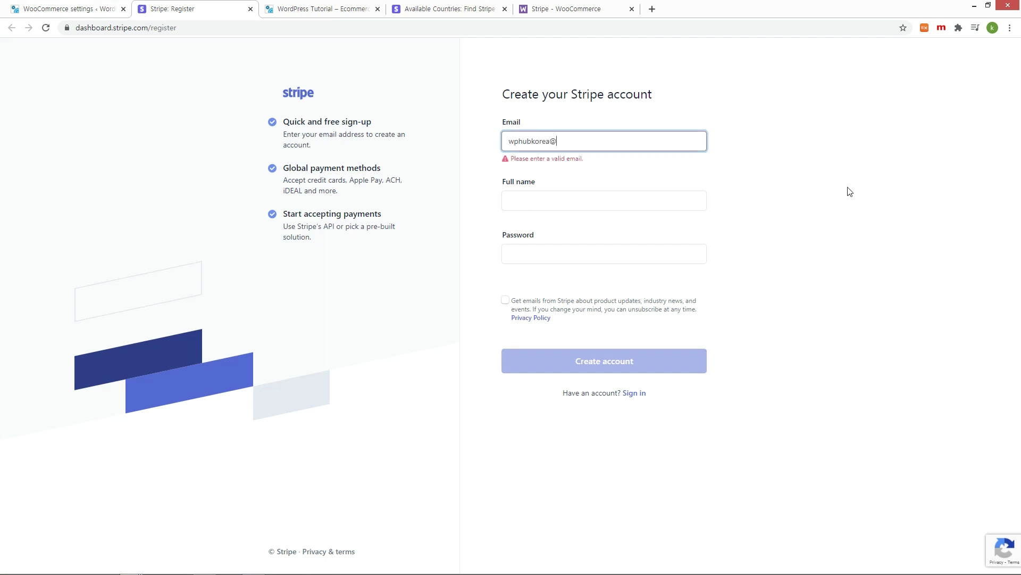
# Step: Register a new Stripe account with an e-mail address, full name and password
pyautogui.click(593, 201)
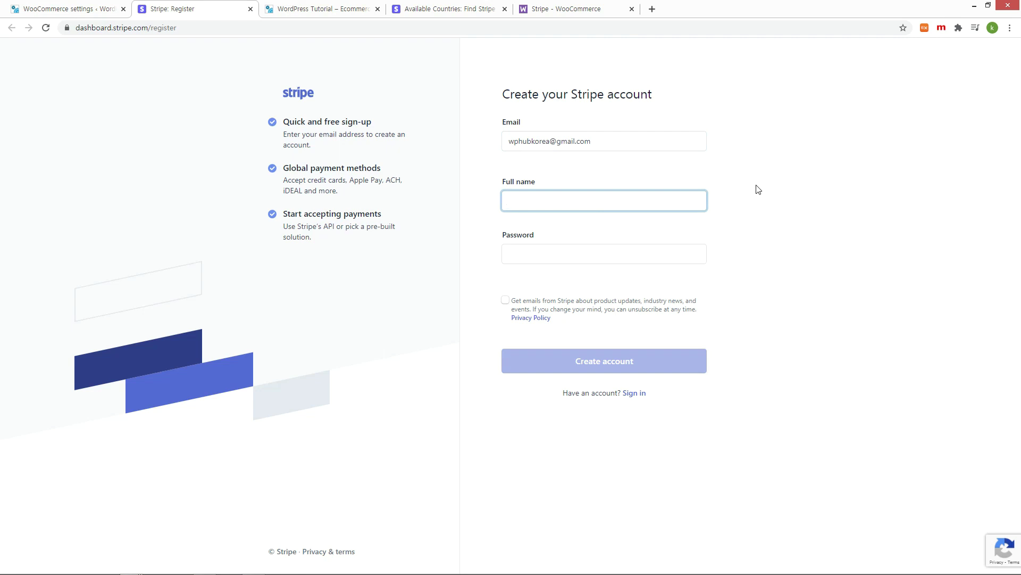
pyautogui.write('WP Tutorial')
pyautogui.click(624, 254)
pyautogui.write('••••••••••••')
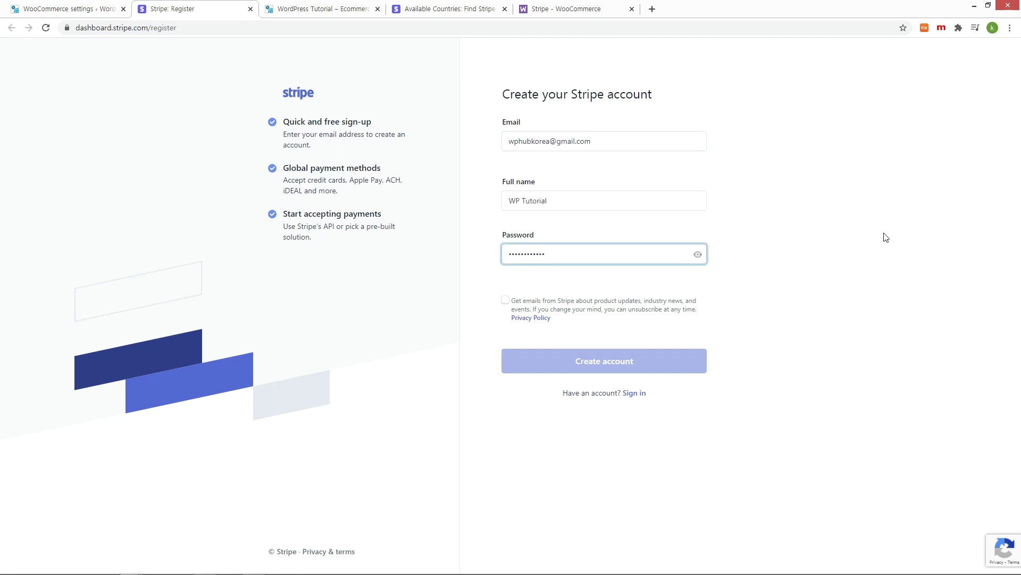
pyautogui.click(612, 363)
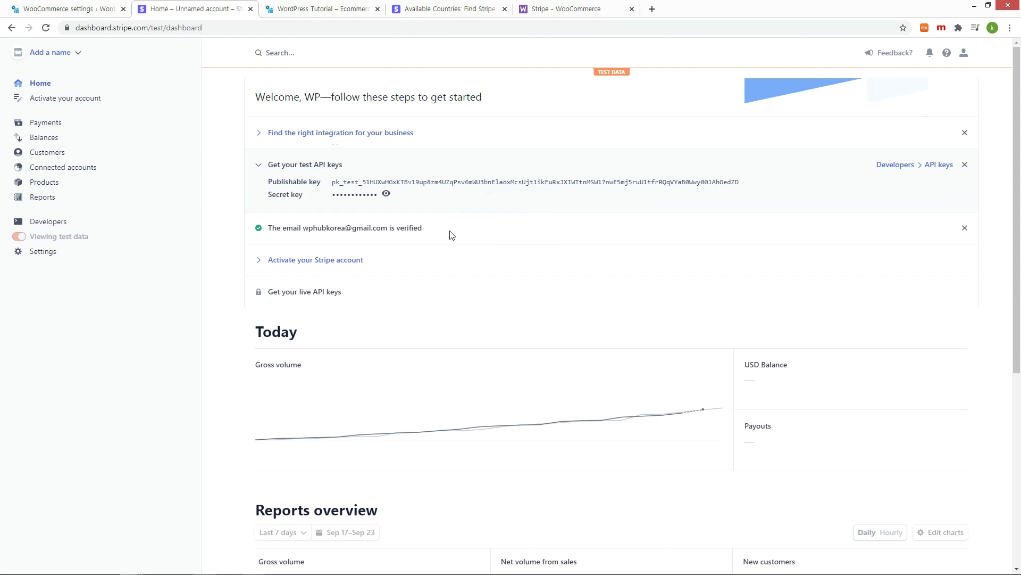
# Step: Close the activation onboarding, then expand 'Get your test API keys' and copy the publishable key
pyautogui.moveTo(317, 244); pyautogui.dragTo(266, 230)
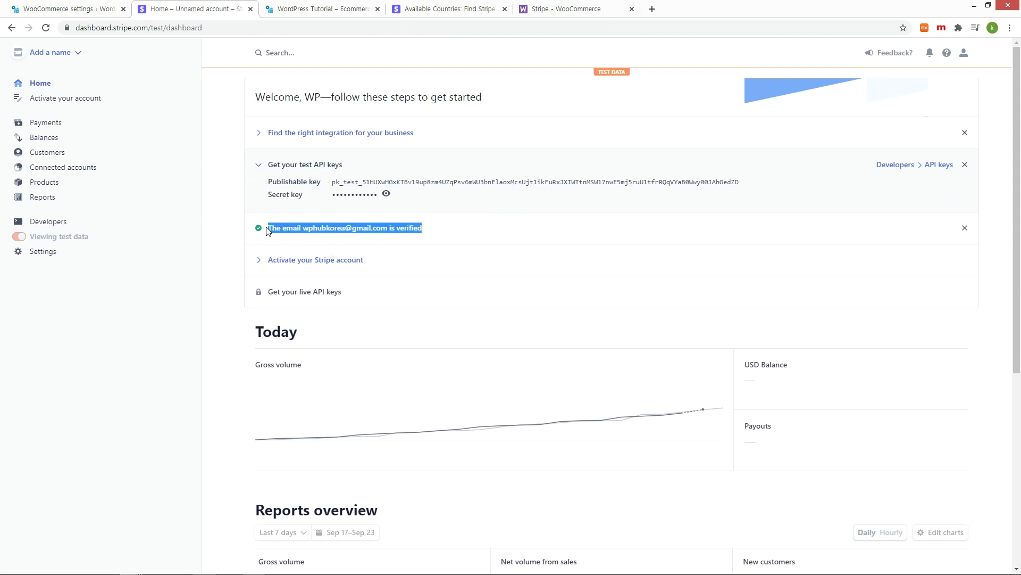
pyautogui.click(308, 260)
pyautogui.click(309, 261)
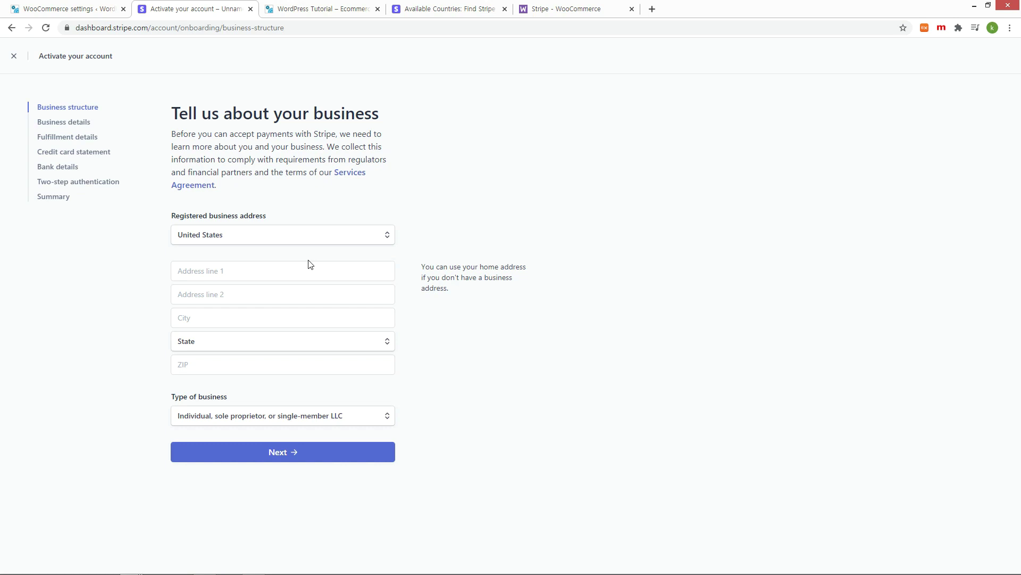
pyautogui.click(13, 56)
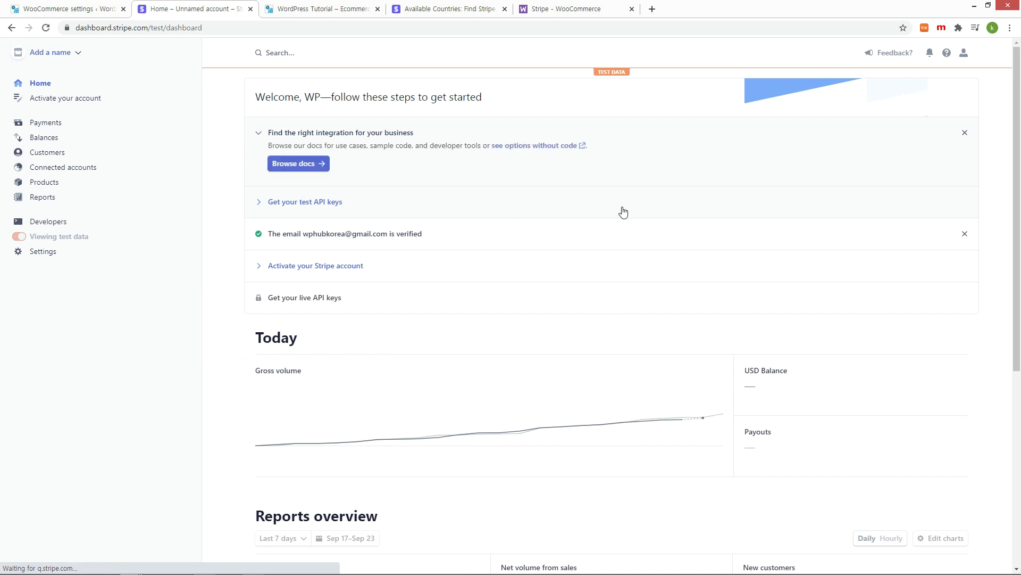
pyautogui.click(301, 204)
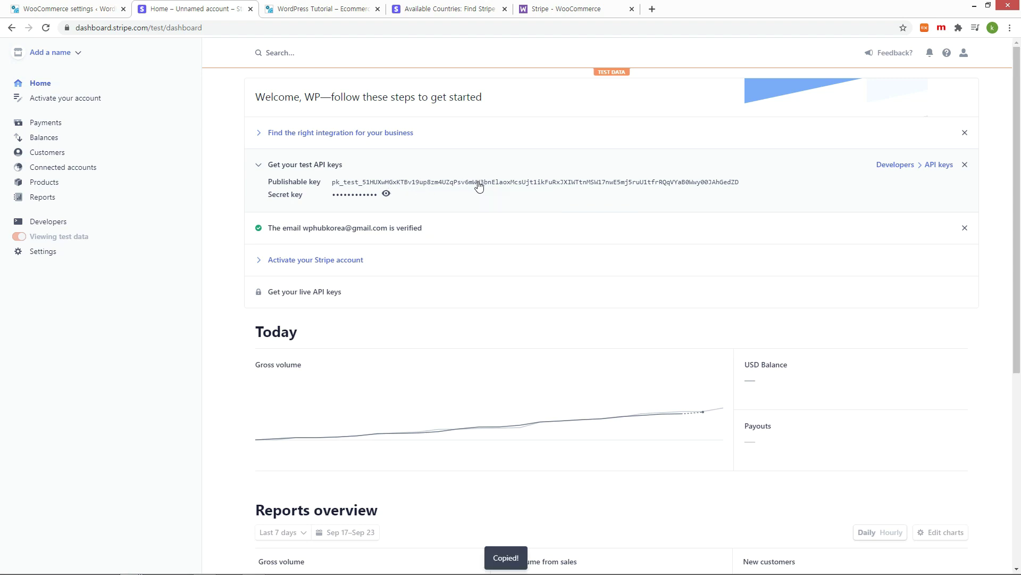
# Step: Paste the Stripe publishable and secret test keys into WooCommerce's Stripe settings and save
pyautogui.click(63, 9)
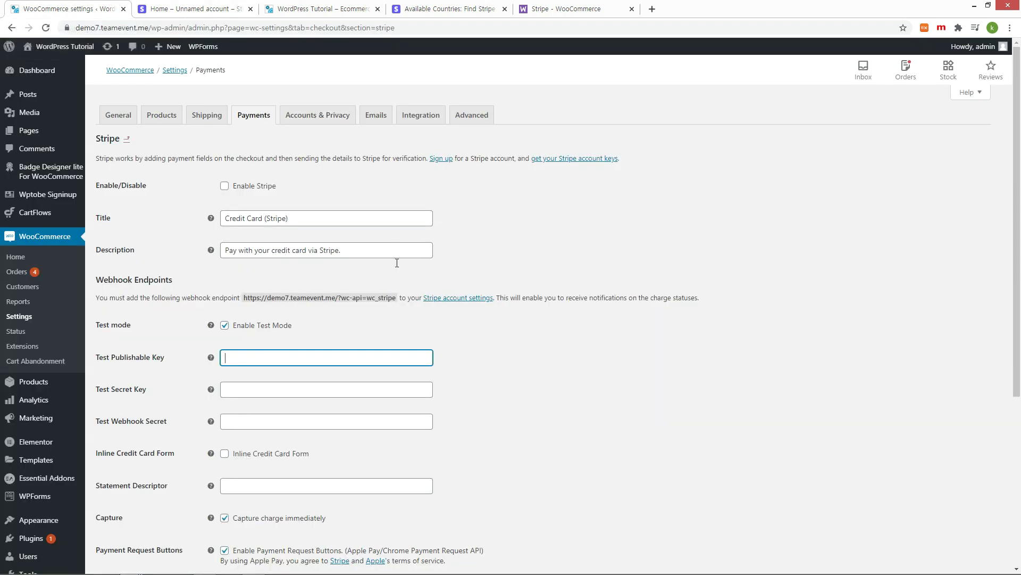
pyautogui.hotkey('ctrl', 'v')
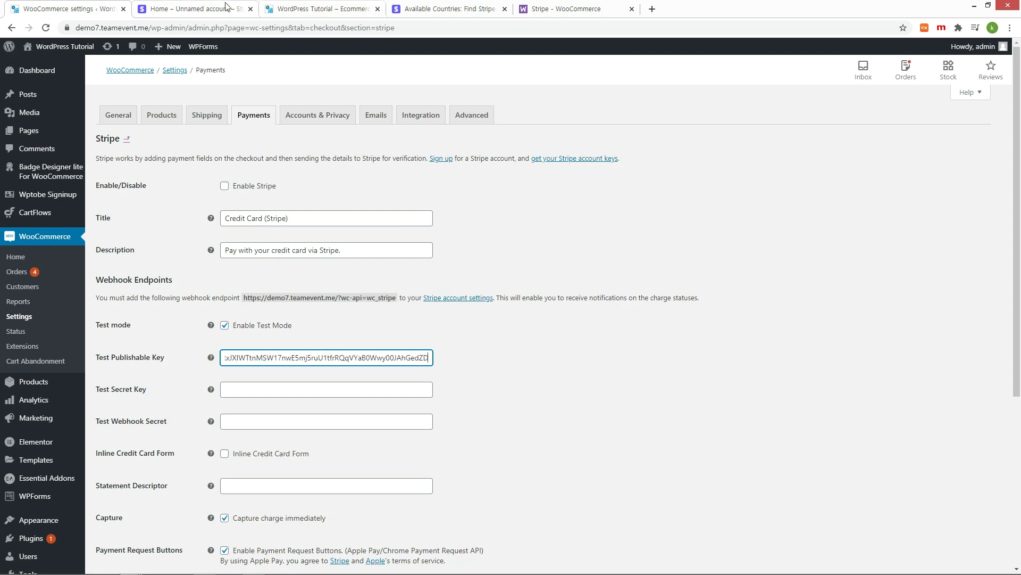
pyautogui.click(190, 11)
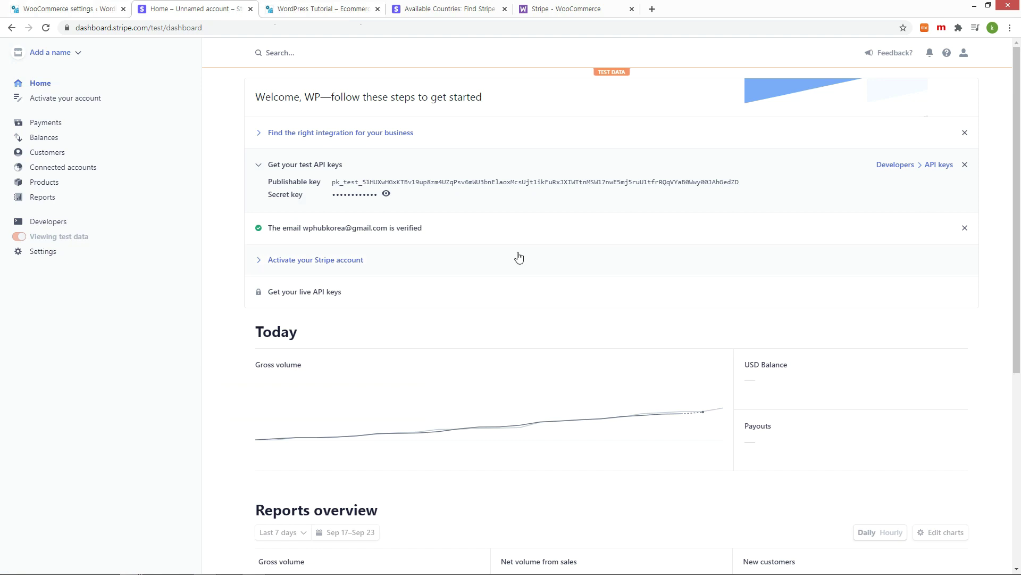
pyautogui.click(363, 198)
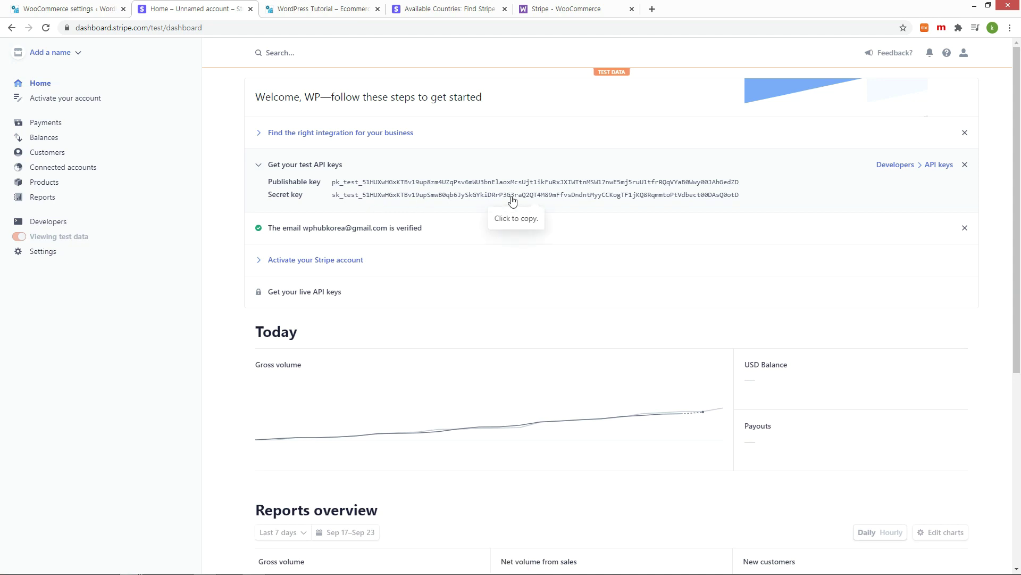
pyautogui.click(69, 9)
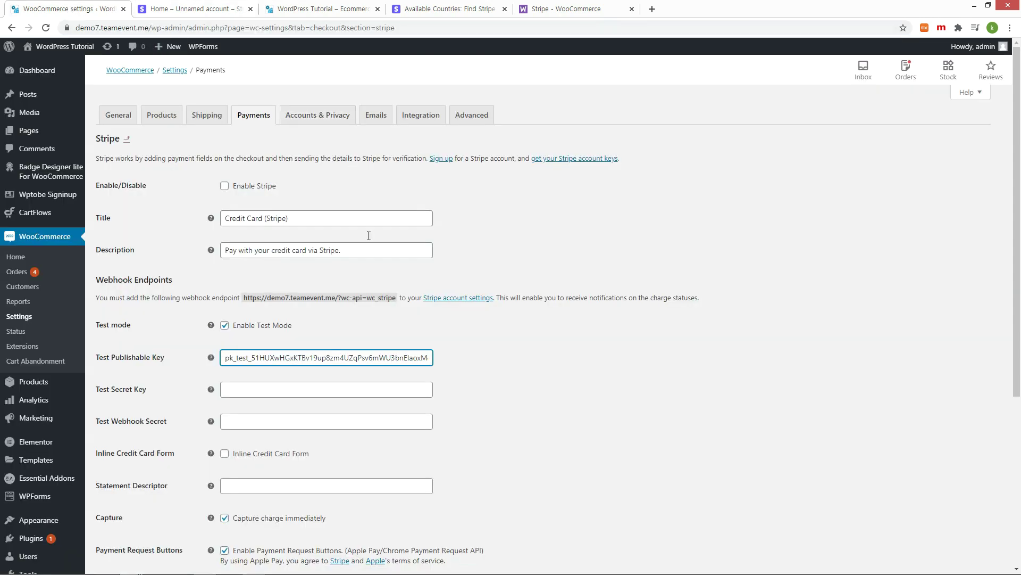
pyautogui.click(356, 390)
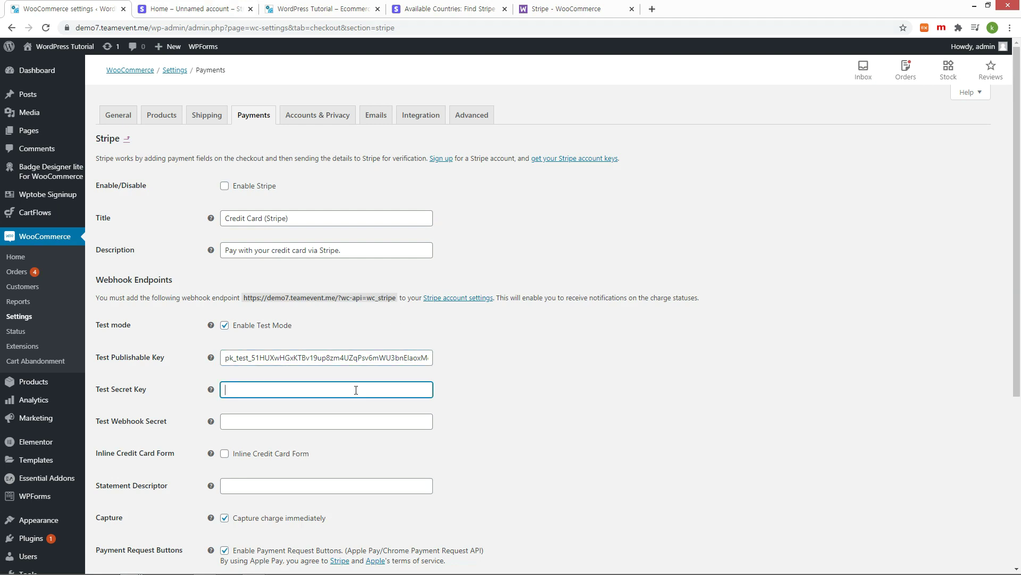
pyautogui.hotkey('ctrl', 'v')
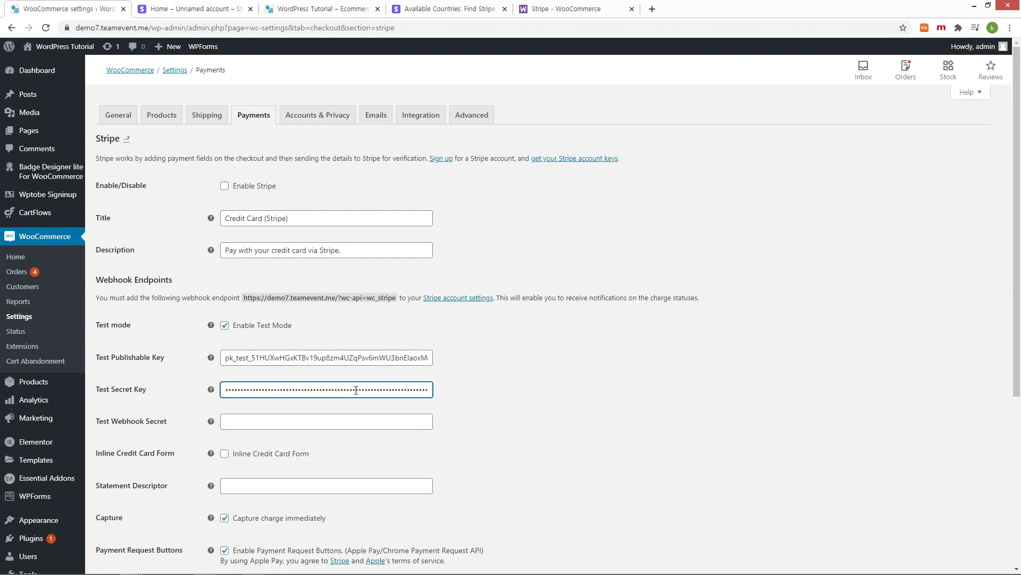
pyautogui.scroll(-5, 356, 390)
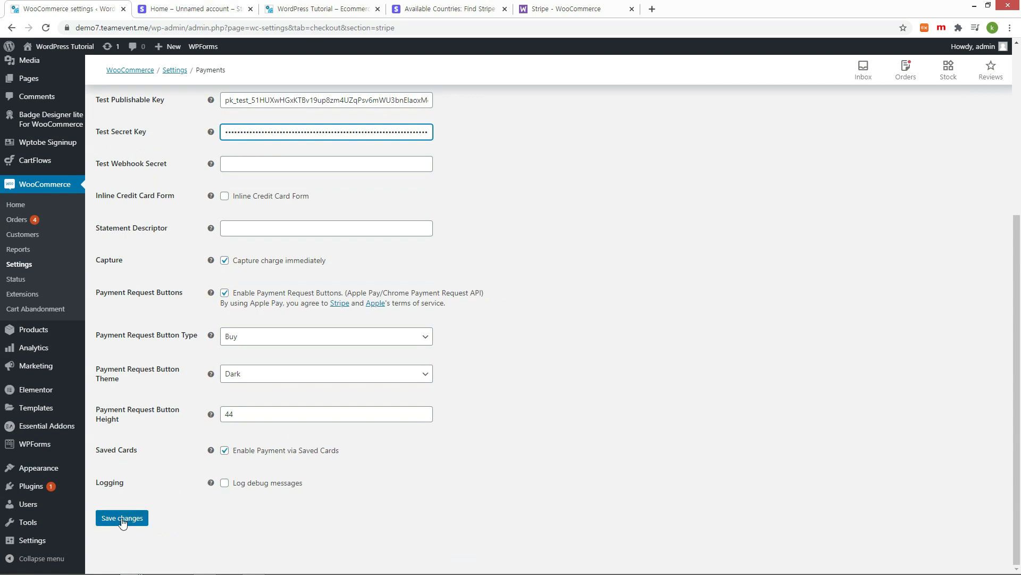
pyautogui.click(122, 519)
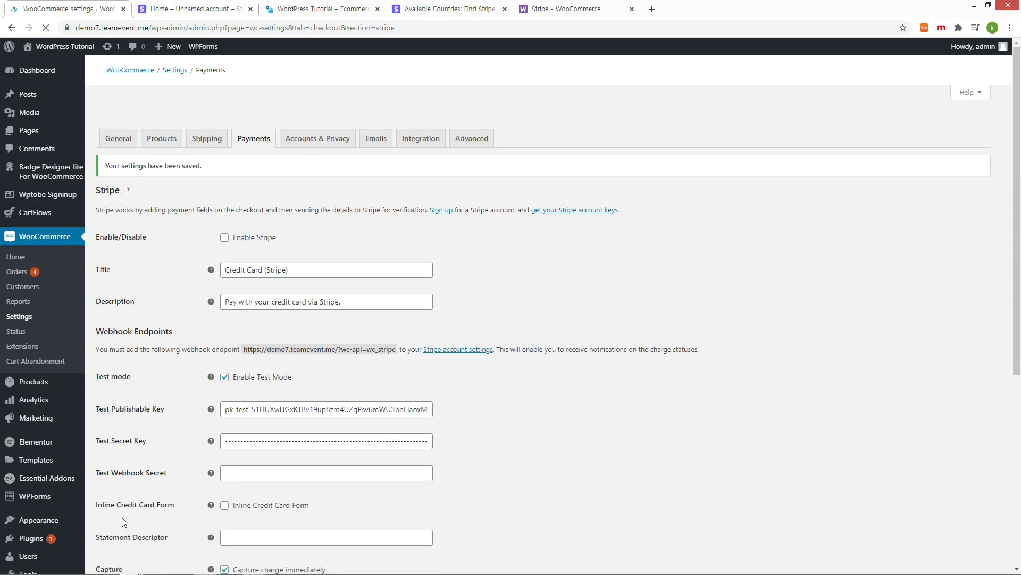
# Step: Copy the webhook endpoint URL shown in the Stripe settings
pyautogui.moveTo(245, 326); pyautogui.dragTo(396, 325)
pyautogui.rightClick(322, 330)
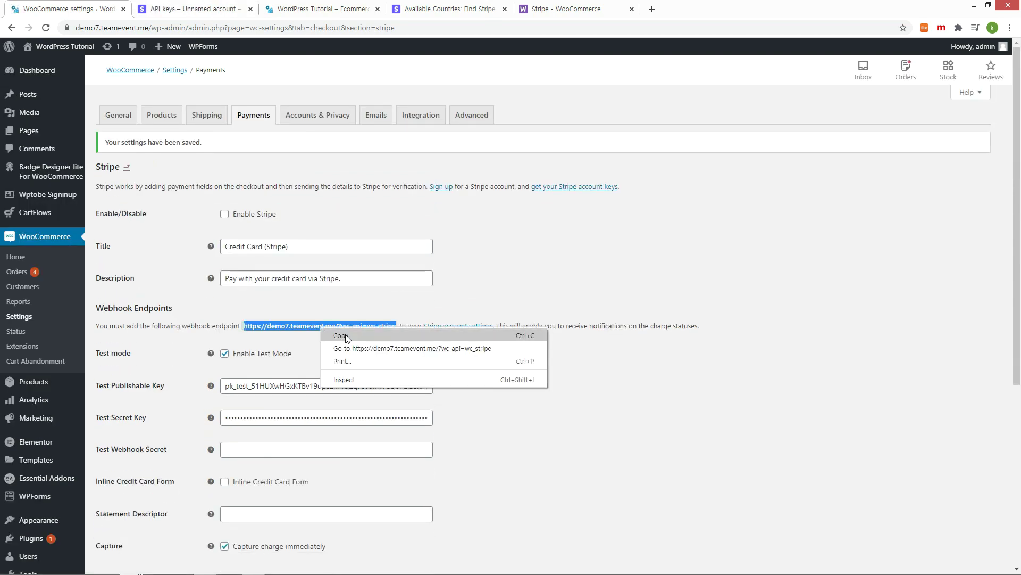
pyautogui.click(346, 335)
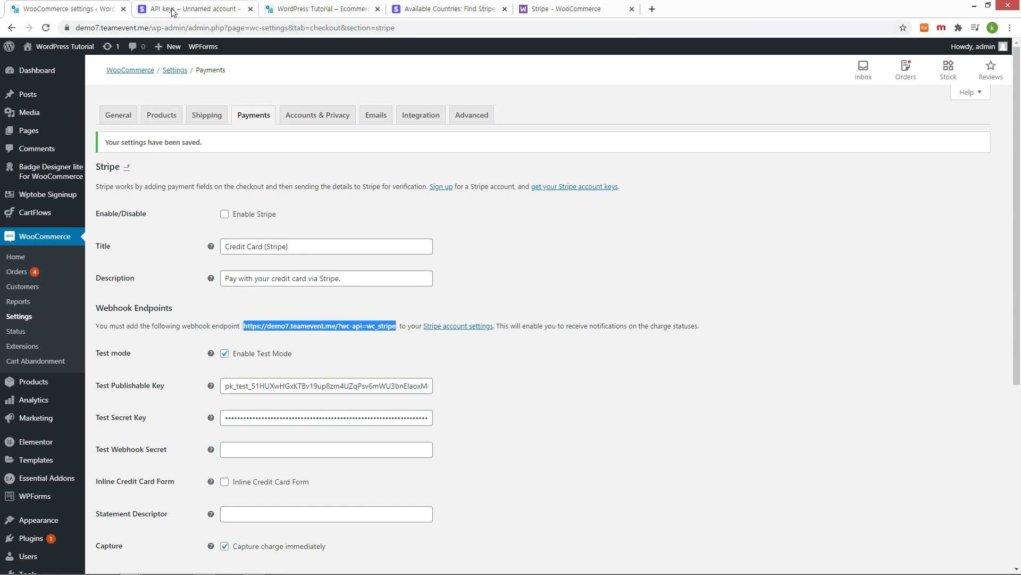
pyautogui.click(173, 9)
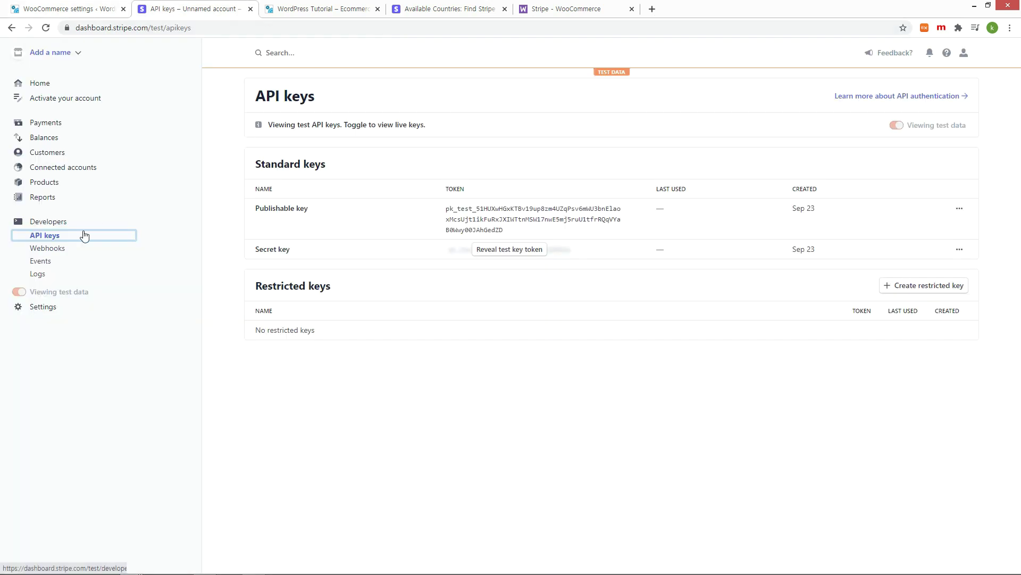
# Step: Add a webhook endpoint for the store's wc_stripe URL, described 'Woocommerce shopping mall'
pyautogui.click(56, 253)
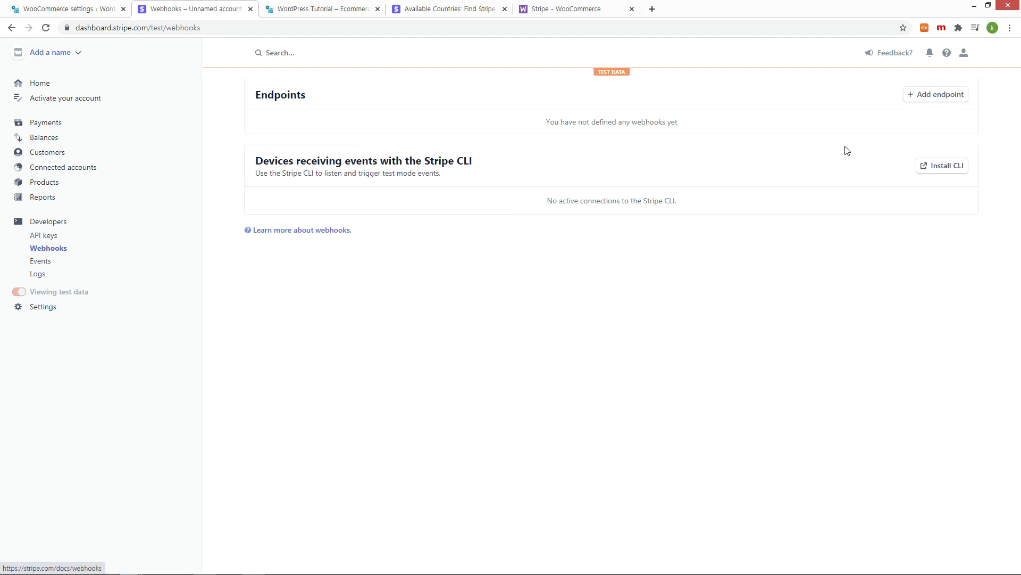
pyautogui.click(931, 101)
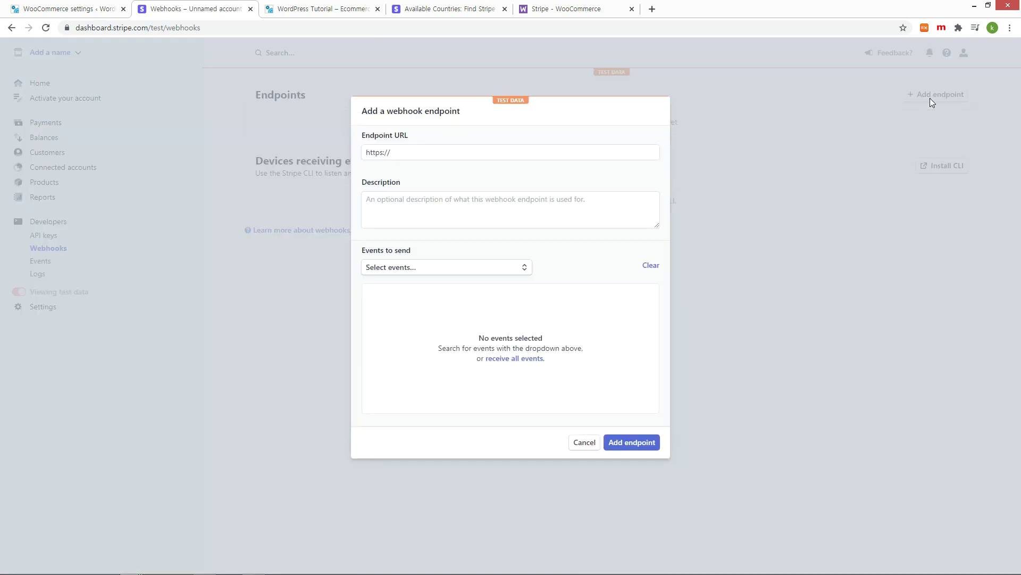
pyautogui.tripleClick(445, 153)
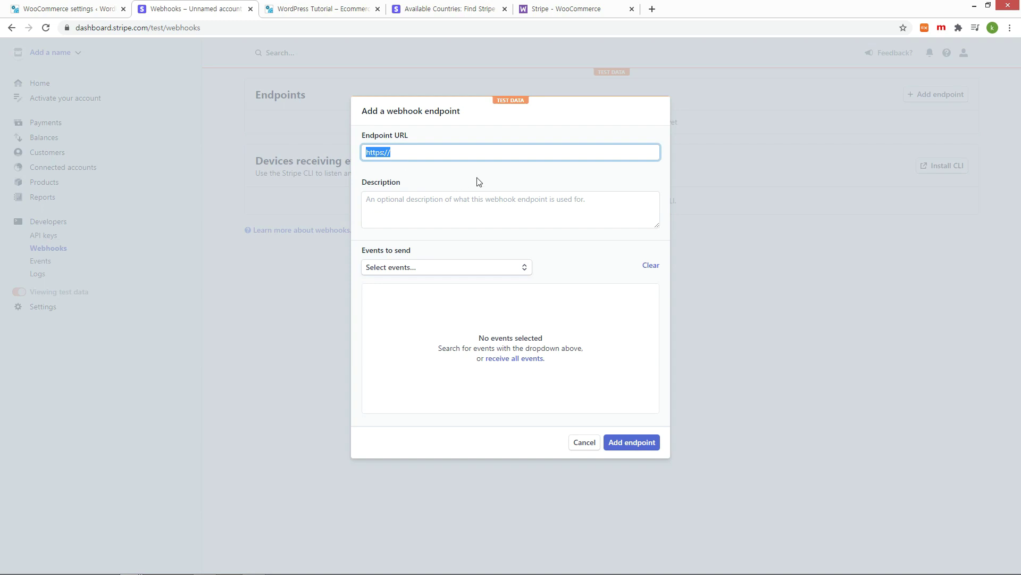
pyautogui.hotkey('ctrl', 'v')
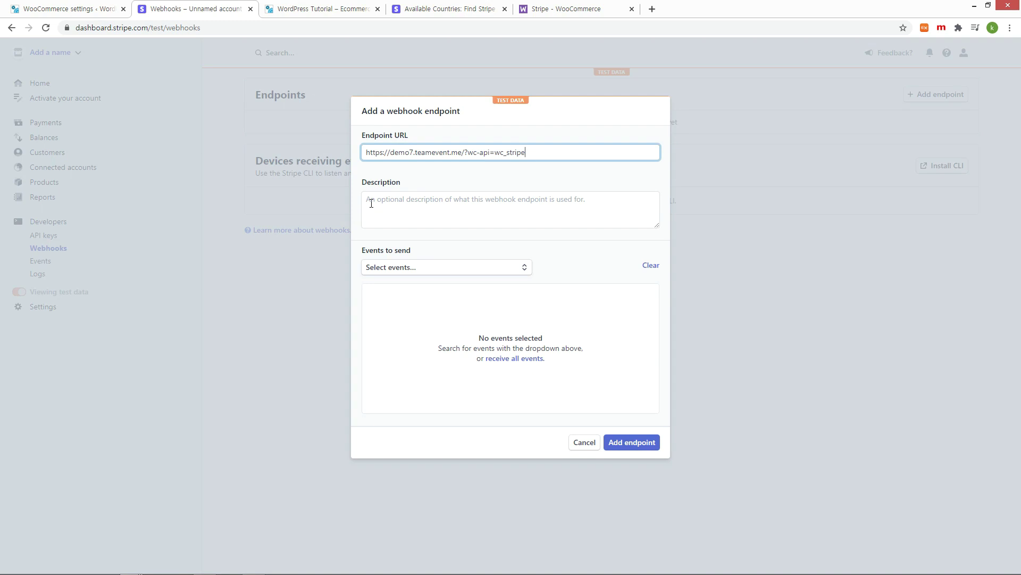
pyautogui.click(371, 203)
pyautogui.write('Woocommerce shopping ')
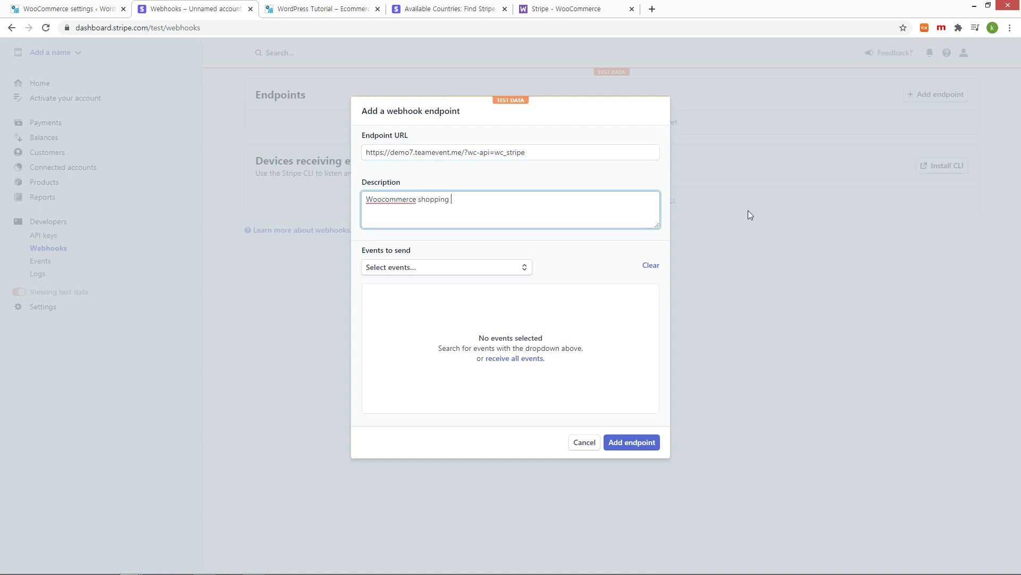
pyautogui.write('mall')
# Step: Select the whole Charge group, 13 events, for the endpoint
pyautogui.click(494, 268)
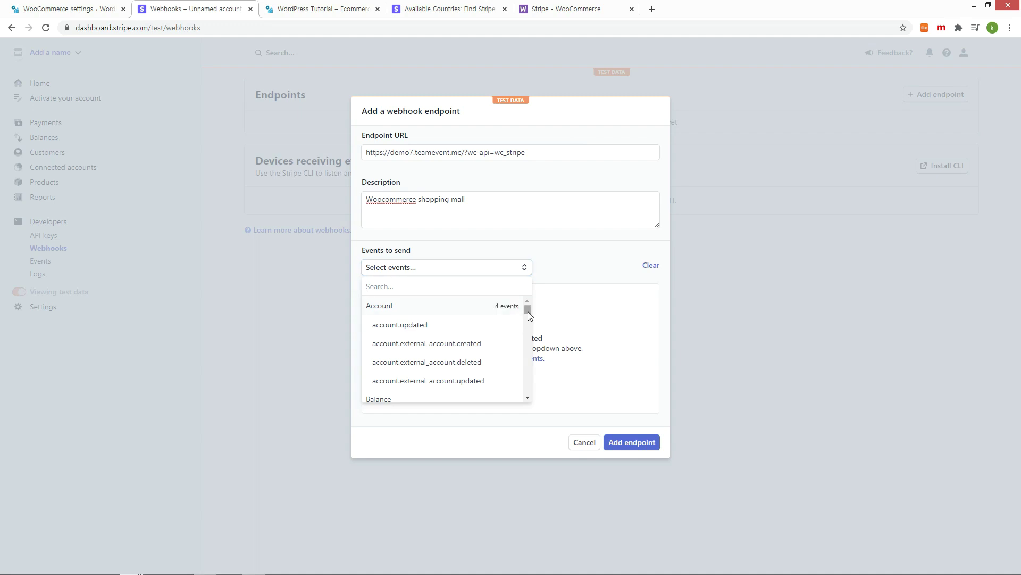
pyautogui.scroll(-1, 530, 316)
pyautogui.scroll(-8, 529, 317)
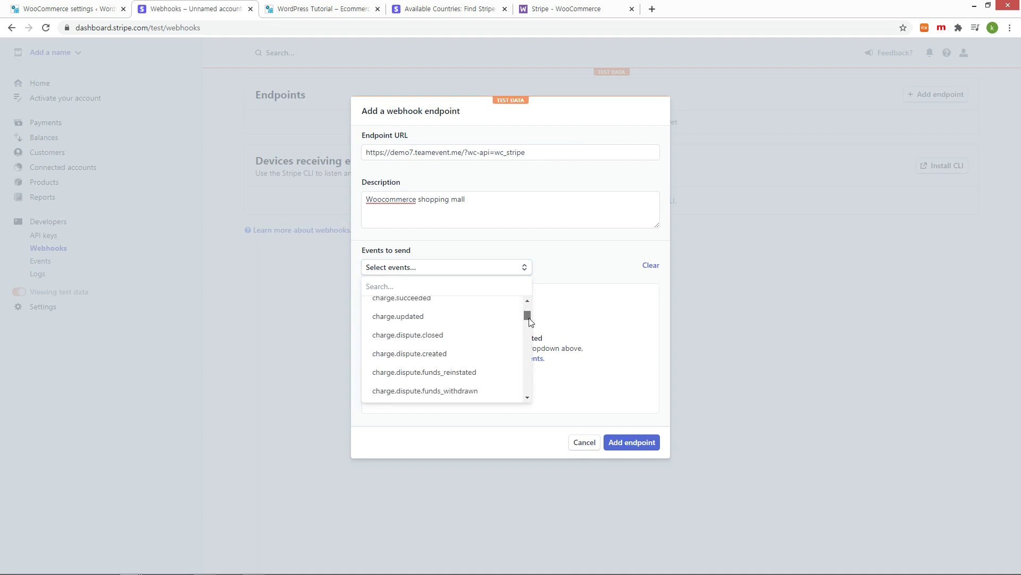
pyautogui.scroll(4, 460, 334)
pyautogui.scroll(4, 461, 334)
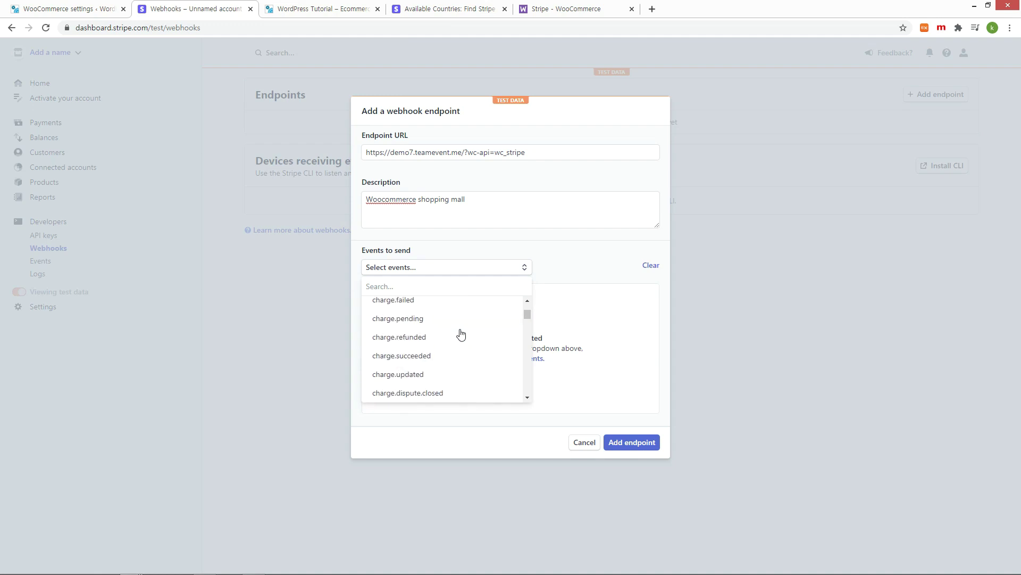
pyautogui.click(427, 336)
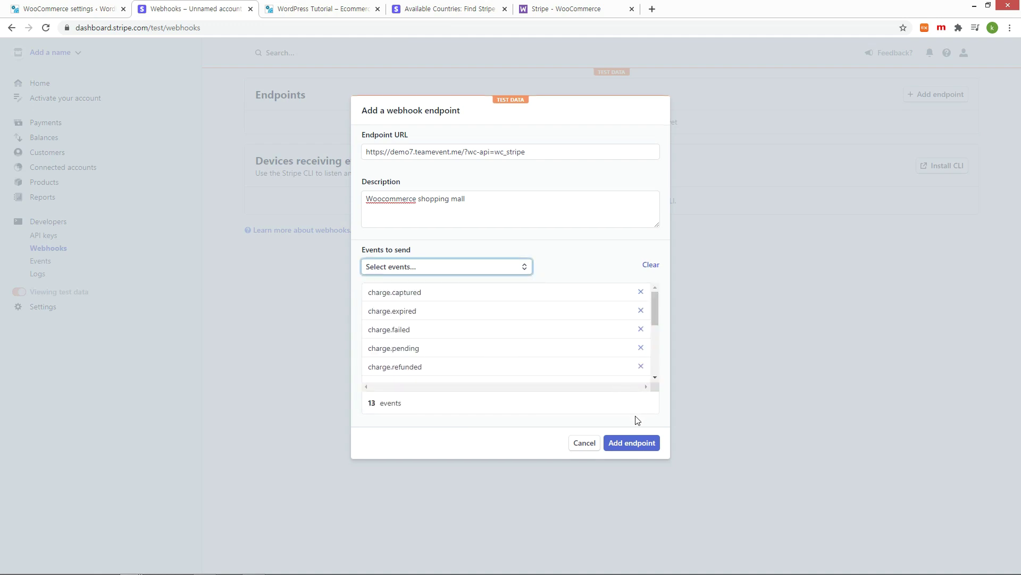
# Step: Create the webhook endpoint, reveal its signing secret and copy it
pyautogui.click(633, 443)
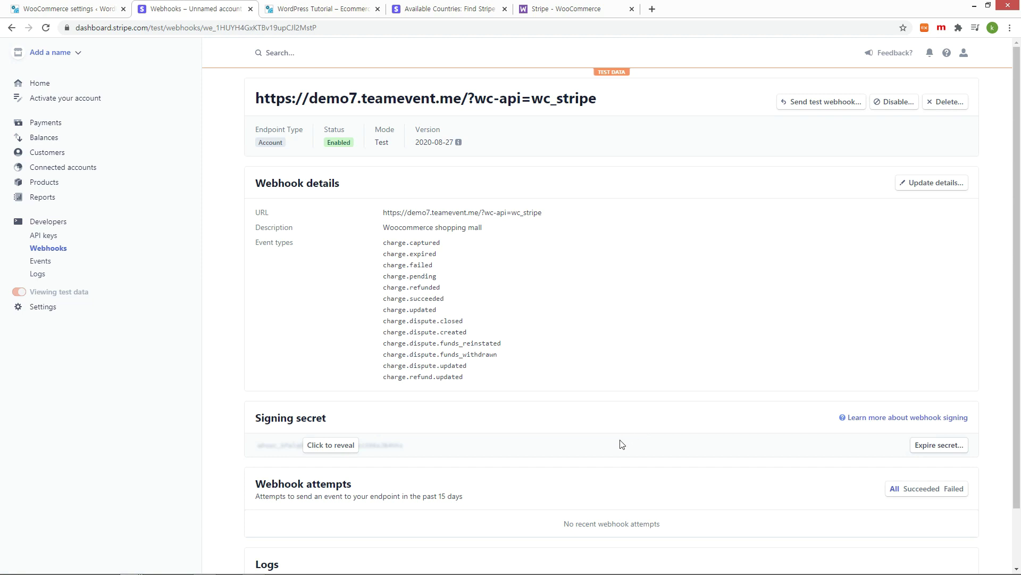
pyautogui.click(339, 450)
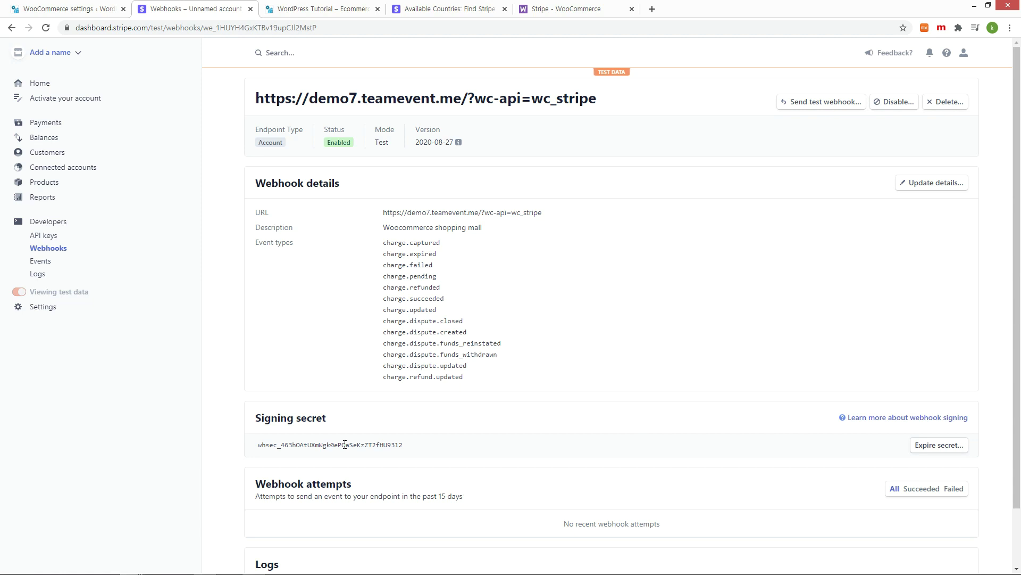
pyautogui.doubleClick(345, 444)
pyautogui.rightClick(345, 444)
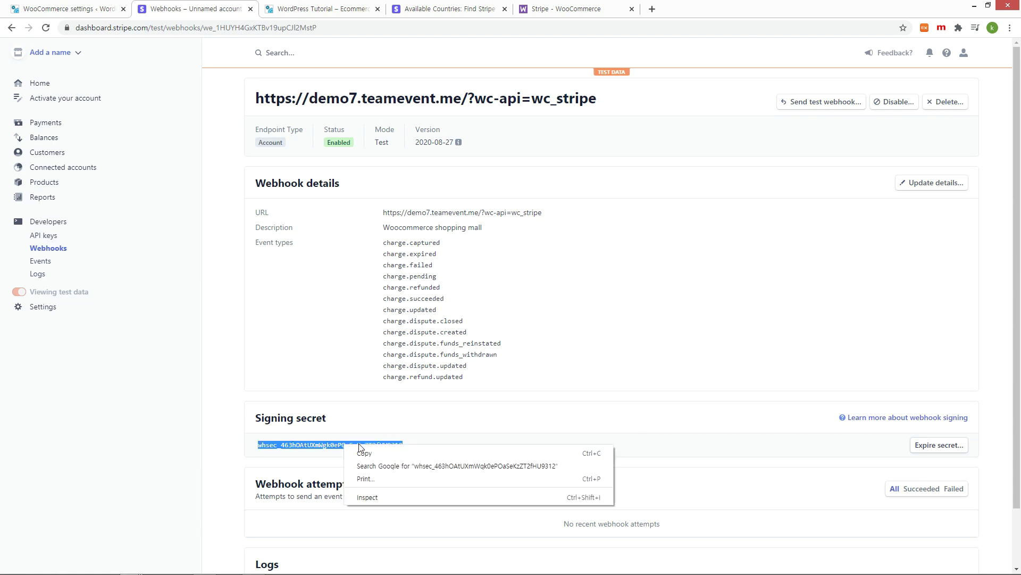
pyautogui.click(365, 453)
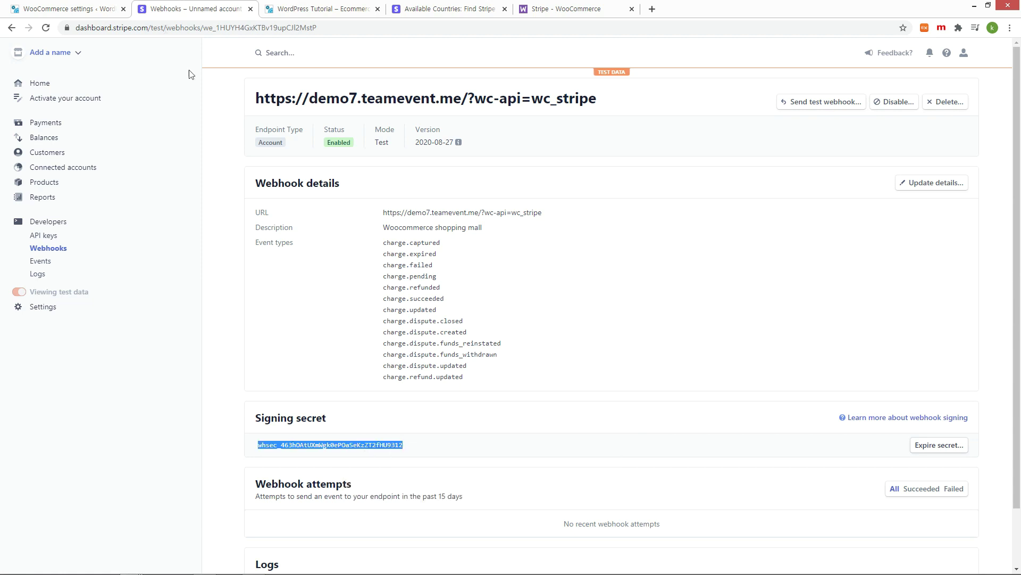
pyautogui.click(75, 12)
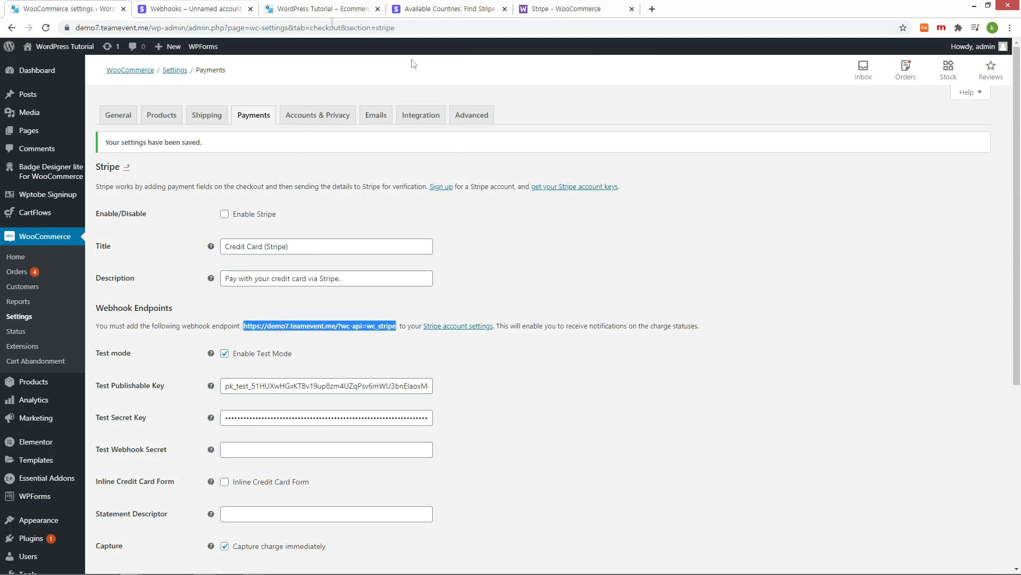
# Step: Paste the signing secret as Test Webhook Secret, tick Enable Stripe and save
pyautogui.click(318, 449)
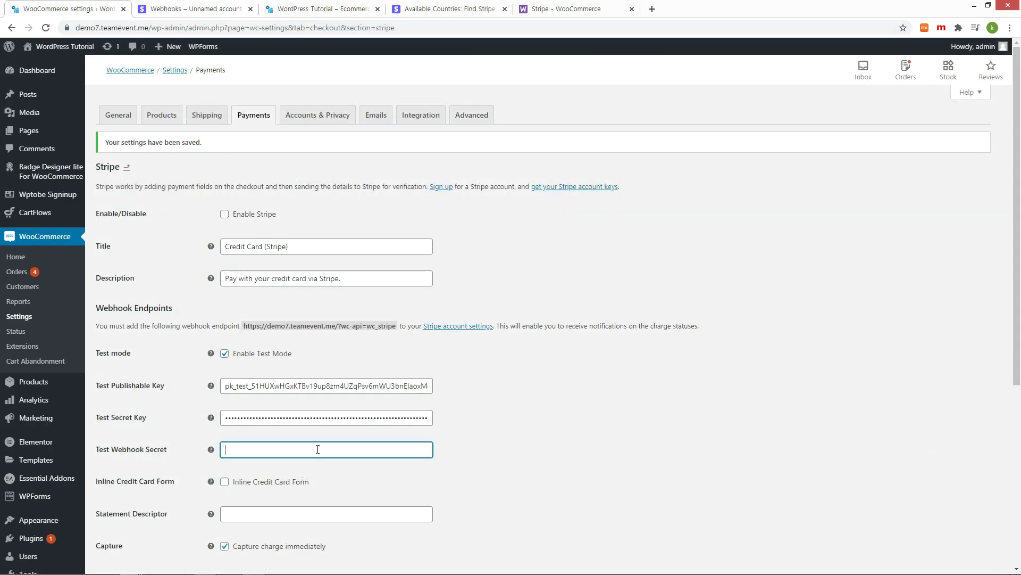
pyautogui.hotkey('ctrl', 'v')
pyautogui.click(224, 213)
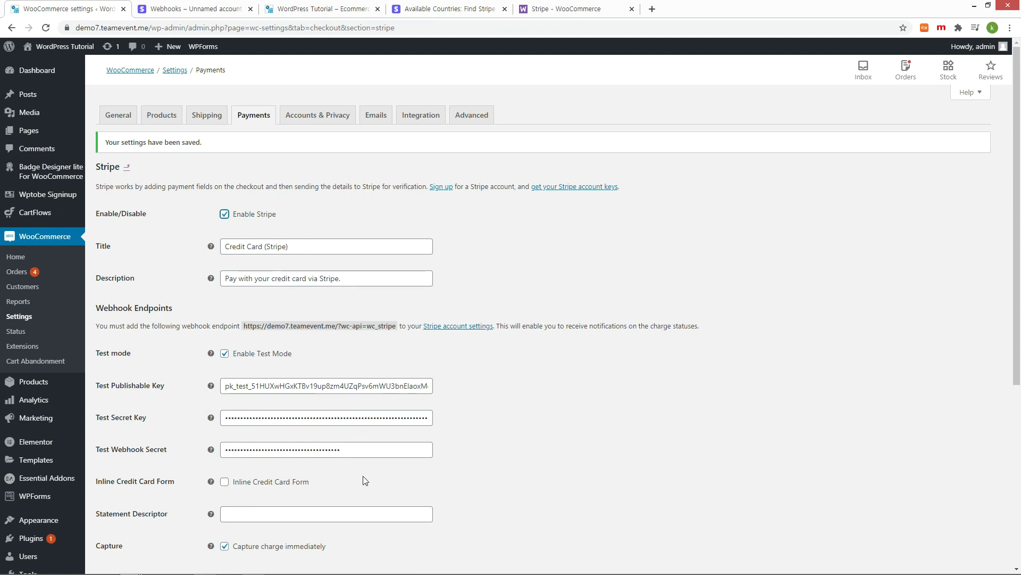
pyautogui.scroll(-3, 507, 472)
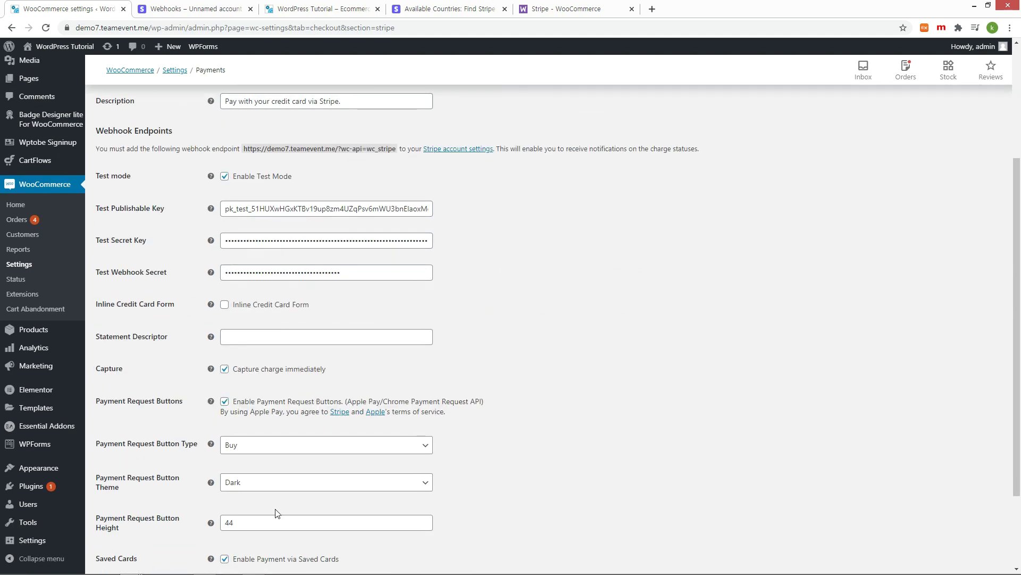
pyautogui.scroll(-2, 276, 513)
pyautogui.click(113, 518)
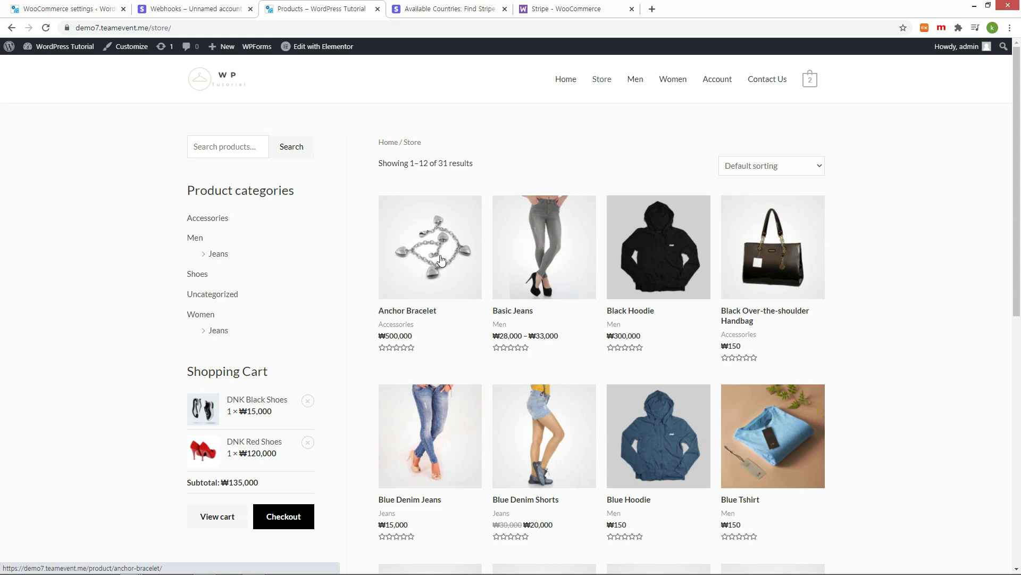
# Step: Open Anchor Bracelet, remove DNK Black Shoes from the cart and proceed to checkout
pyautogui.click(441, 260)
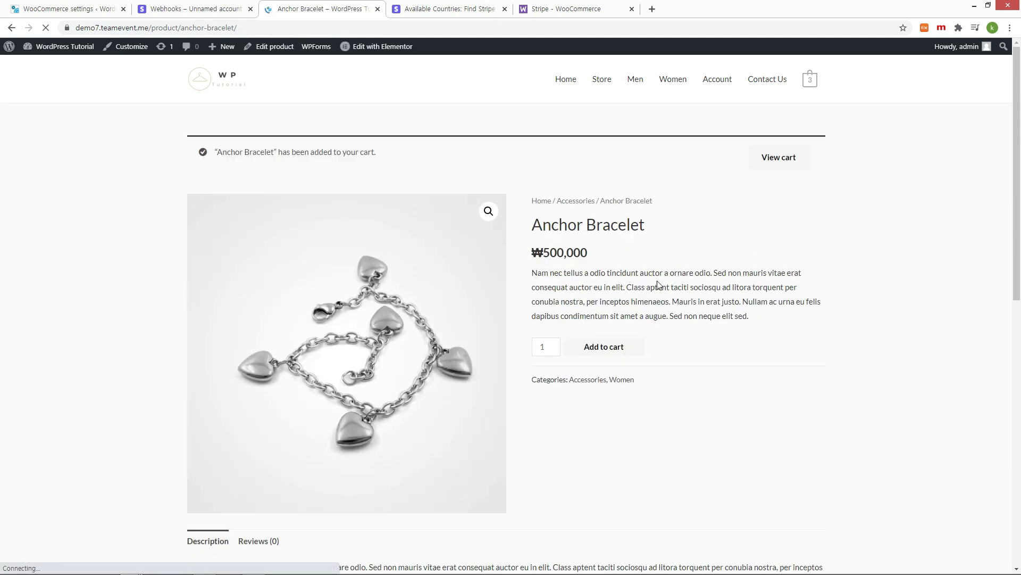
pyautogui.click(803, 160)
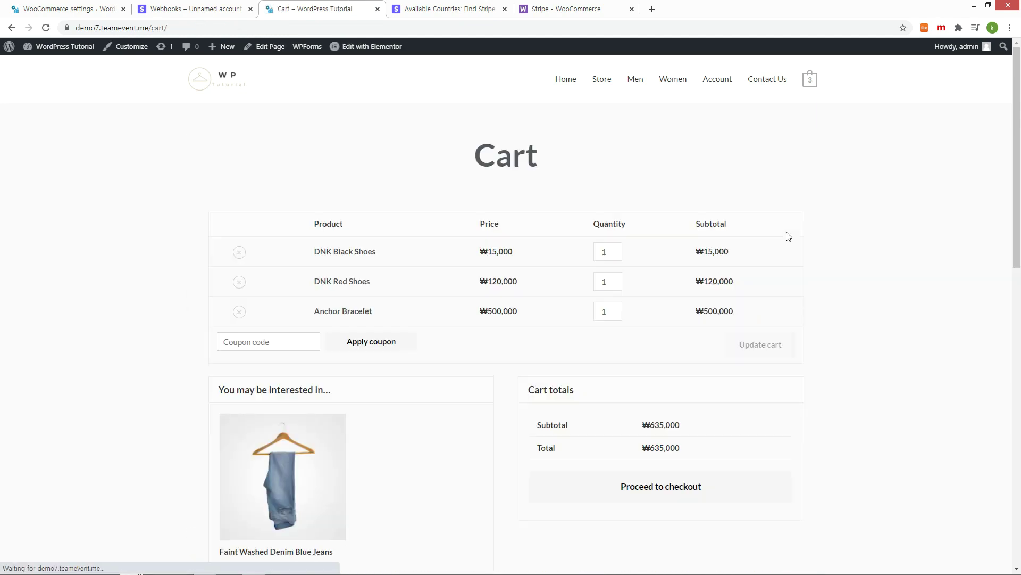
pyautogui.click(239, 253)
pyautogui.click(691, 386)
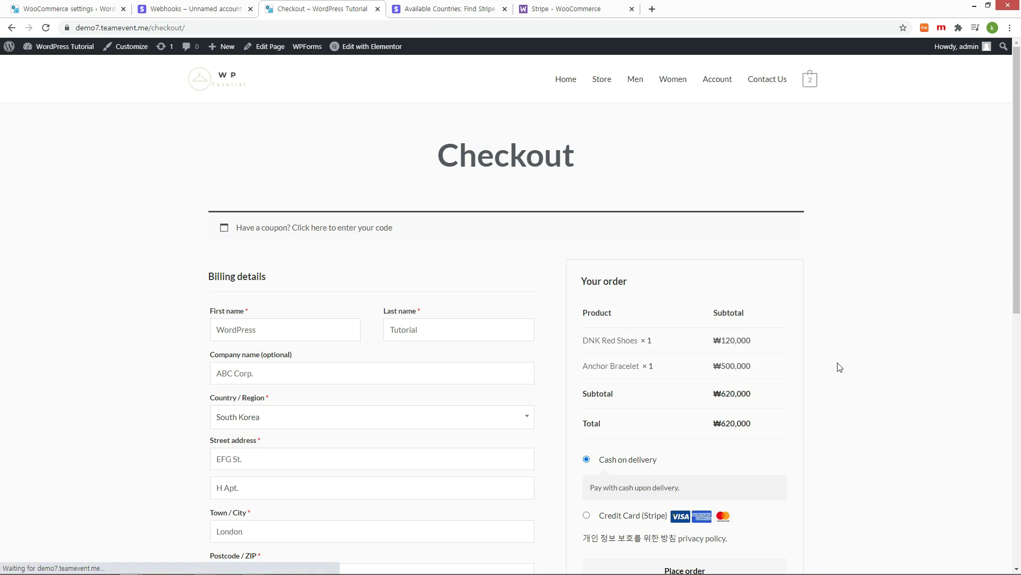
# Step: Choose Credit Card (Stripe) payment and copy the 4242 test card number from the notice
pyautogui.scroll(-3, 839, 367)
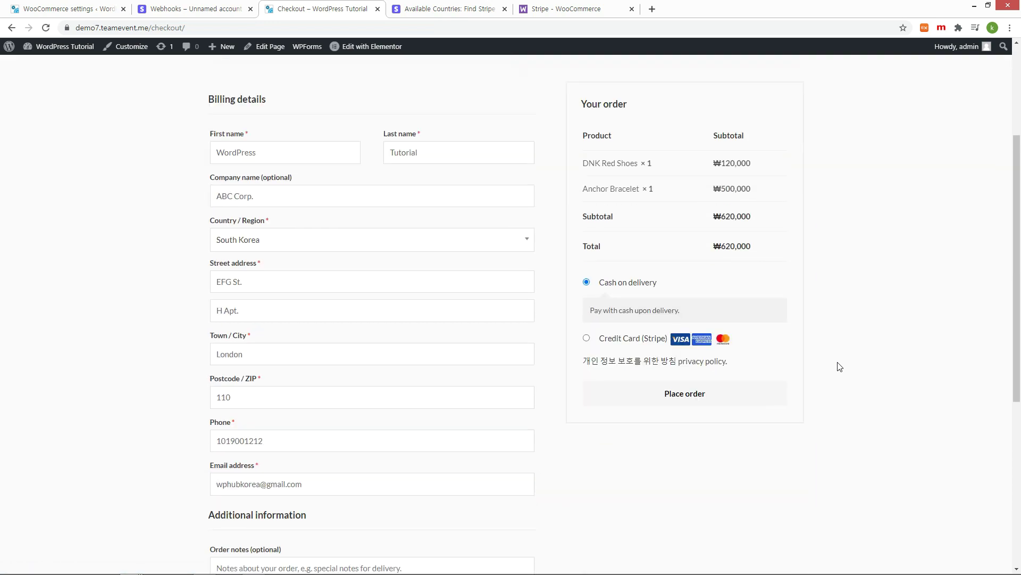
pyautogui.click(586, 340)
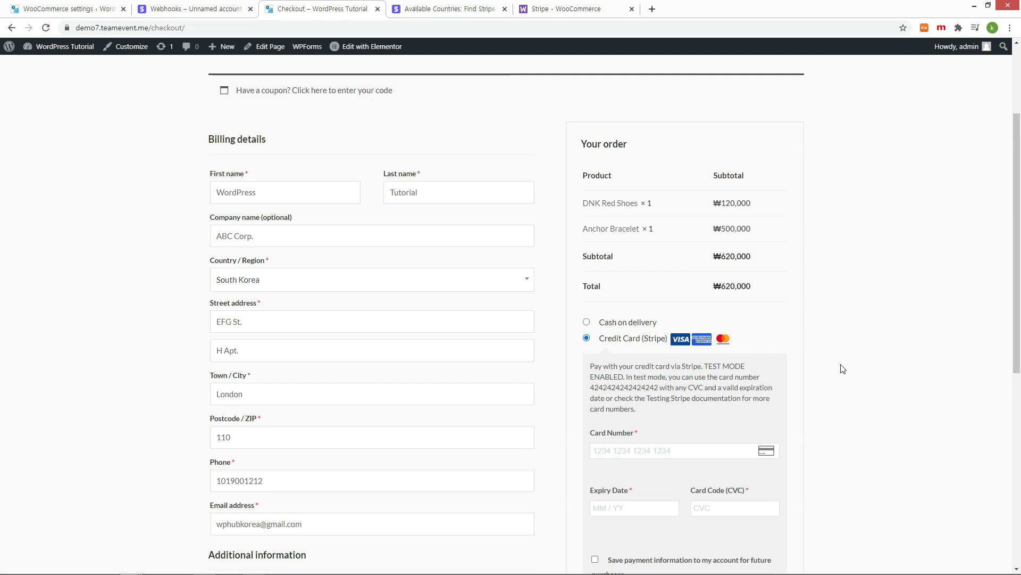
pyautogui.scroll(-2, 844, 369)
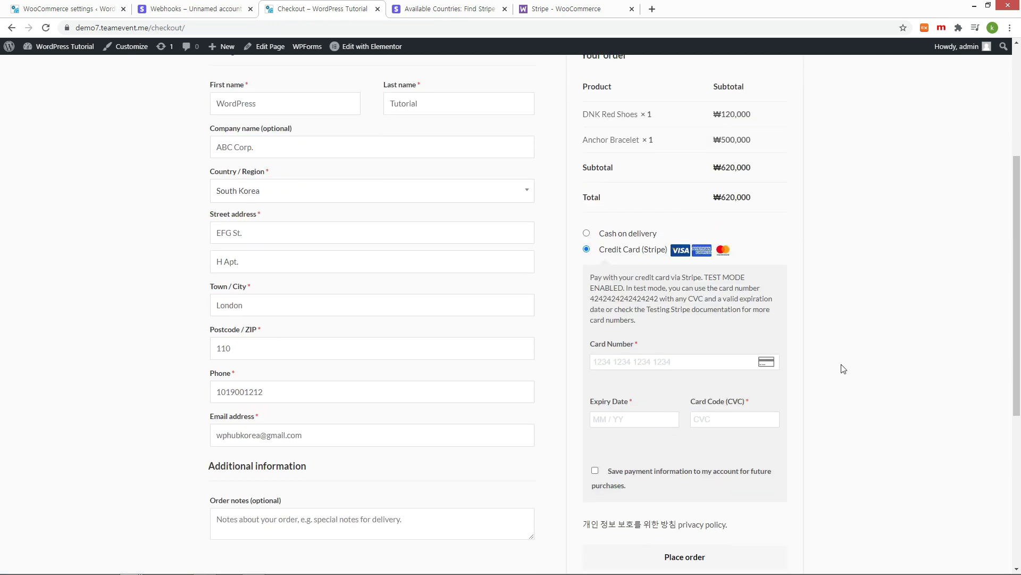
pyautogui.scroll(-2, 843, 369)
pyautogui.doubleClick(625, 210)
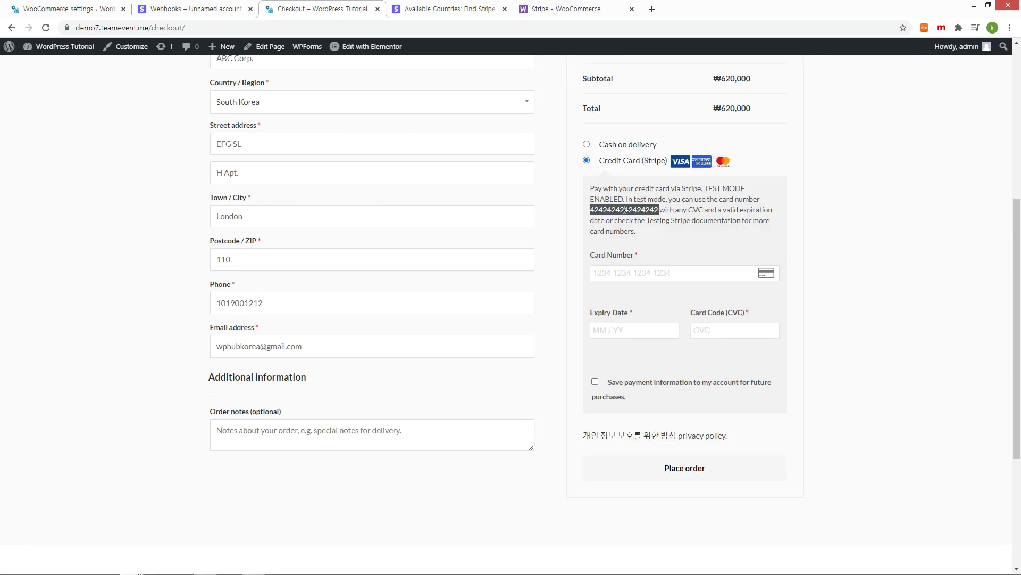
pyautogui.rightClick(624, 209)
pyautogui.click(646, 217)
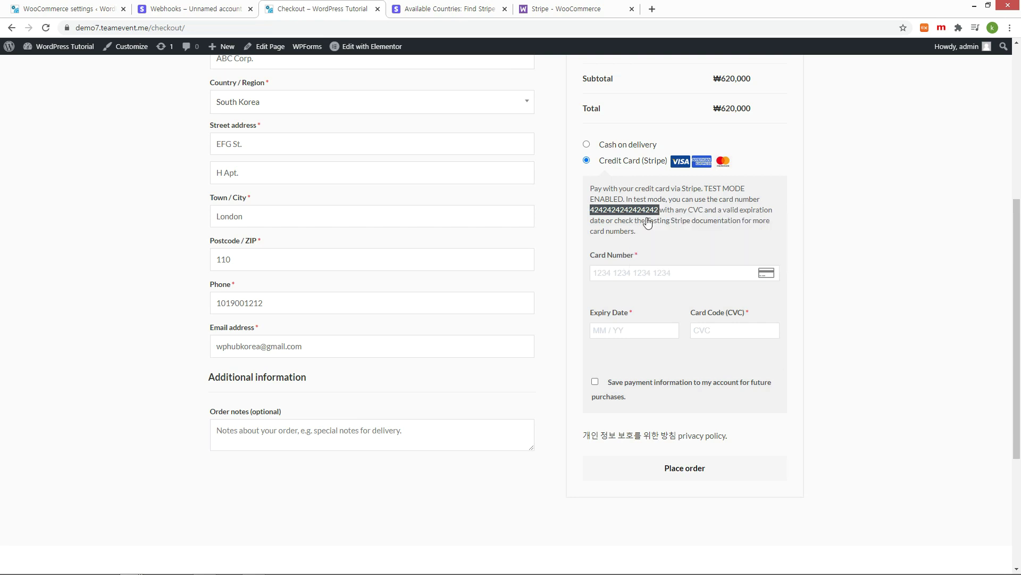
# Step: Enter the test card with expiry 01/25 and CVC 000, then place the order
pyautogui.click(643, 272)
pyautogui.hotkey('ctrl', 'v')
pyautogui.write('01 / ')
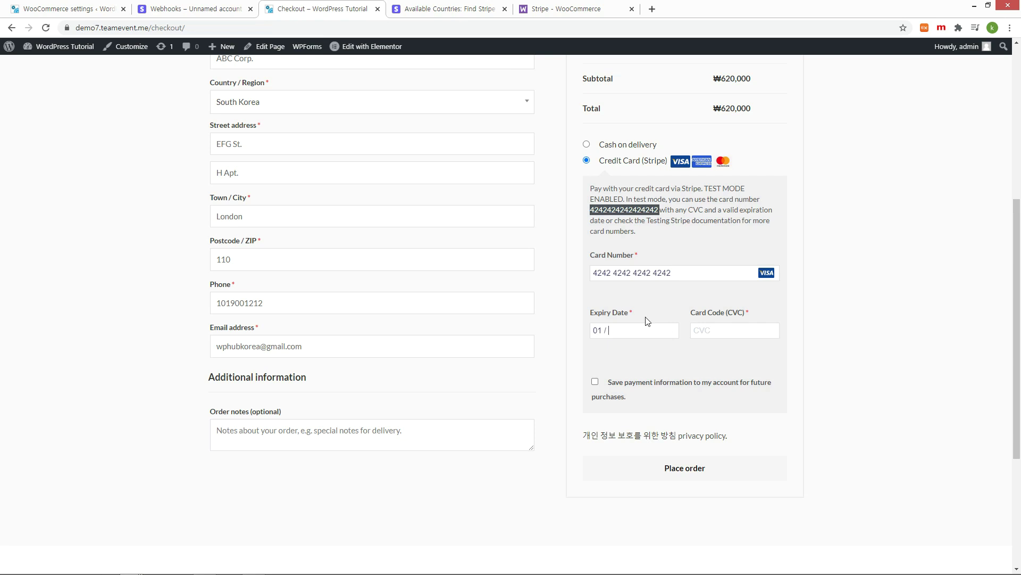
pyautogui.write('25')
pyautogui.click(713, 330)
pyautogui.write('000')
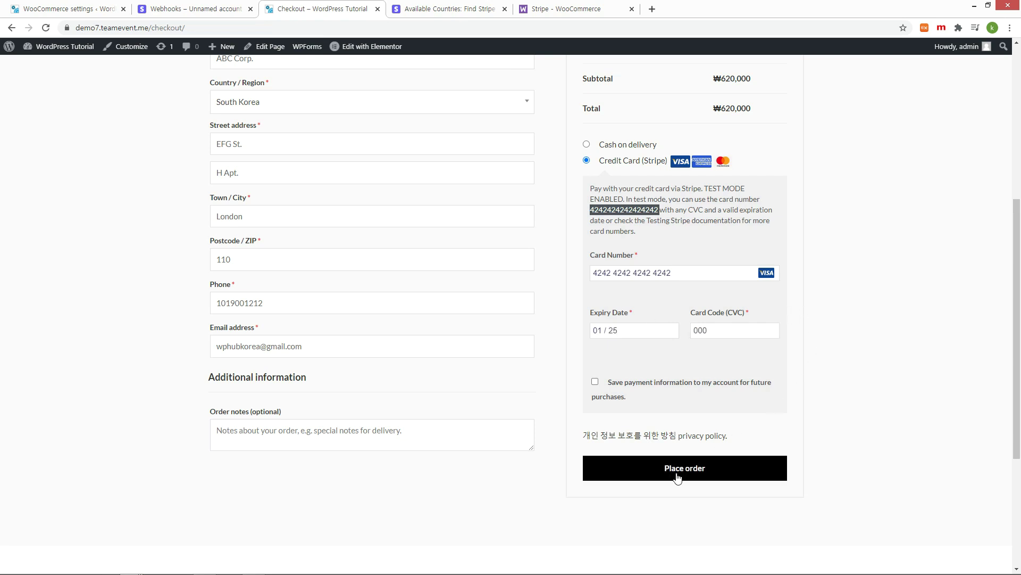
pyautogui.click(679, 473)
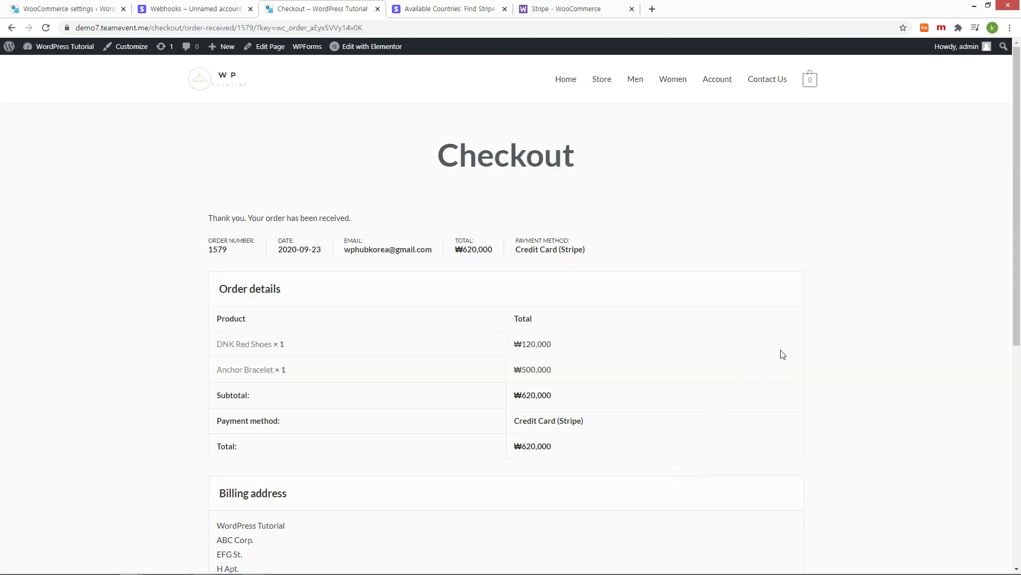
# Step: View order #1579 in My Account's order history and check its Processing status
pyautogui.scroll(-5, 781, 353)
pyautogui.scroll(2, 781, 353)
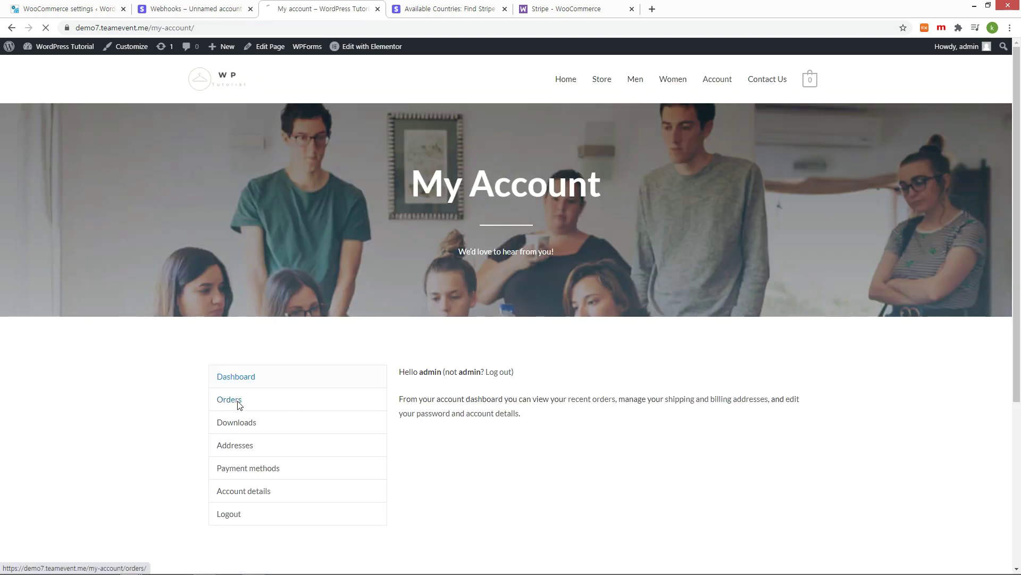
pyautogui.click(237, 404)
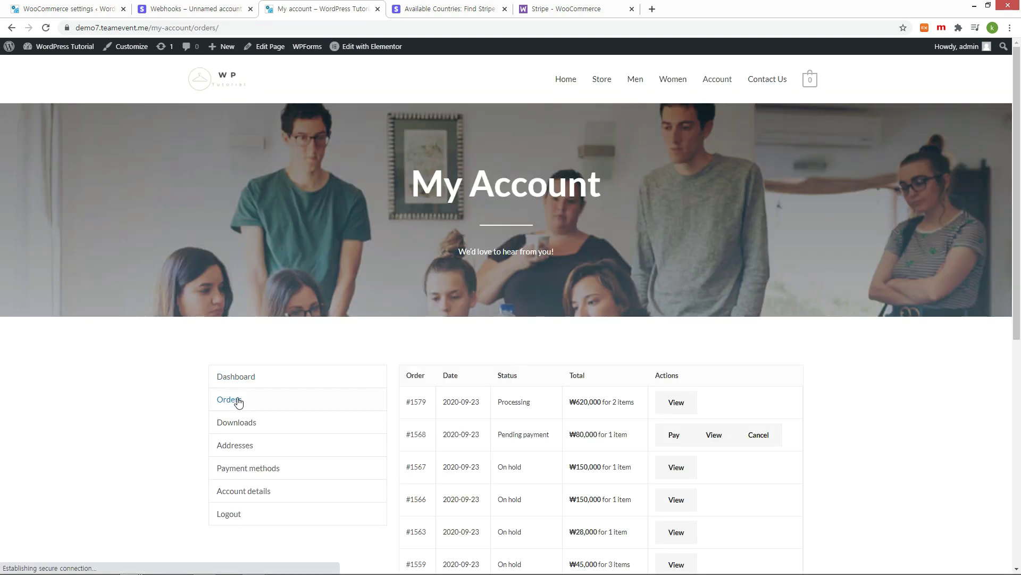
pyautogui.click(674, 402)
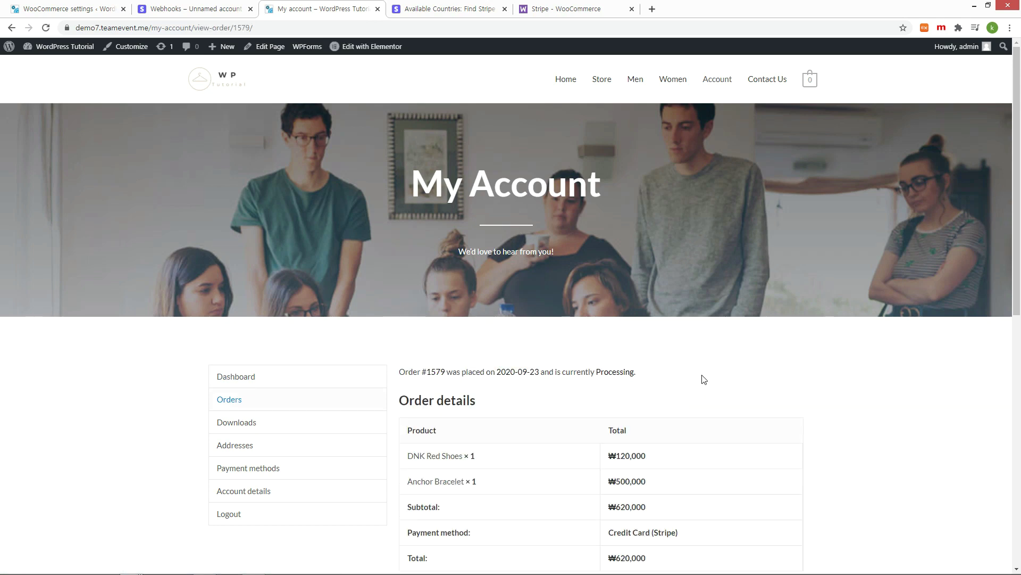
pyautogui.scroll(-3, 704, 379)
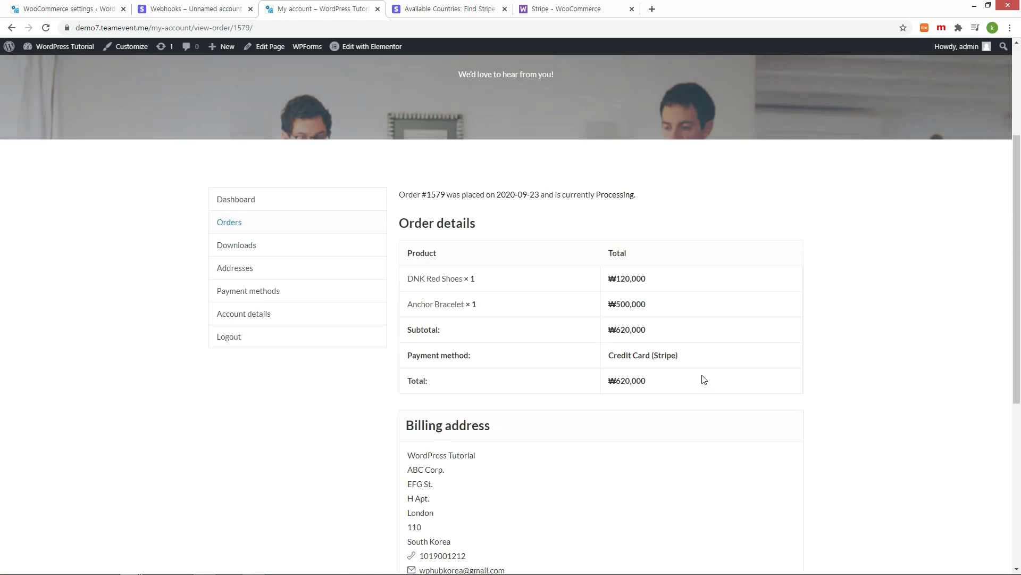
pyautogui.scroll(-2, 704, 379)
# Step: Open order #1579 from the WooCommerce admin Orders list
pyautogui.click(37, 9)
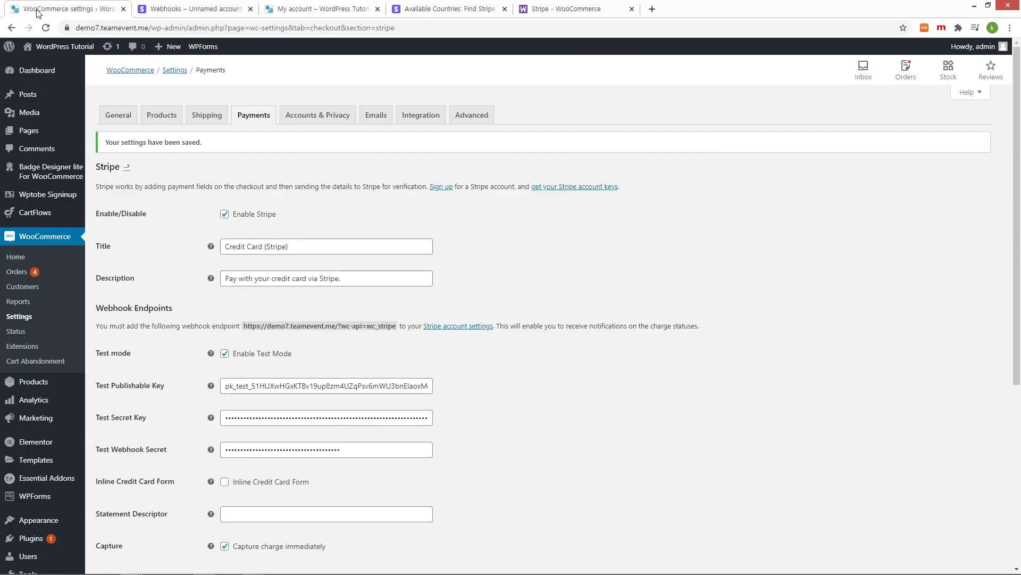
pyautogui.click(17, 272)
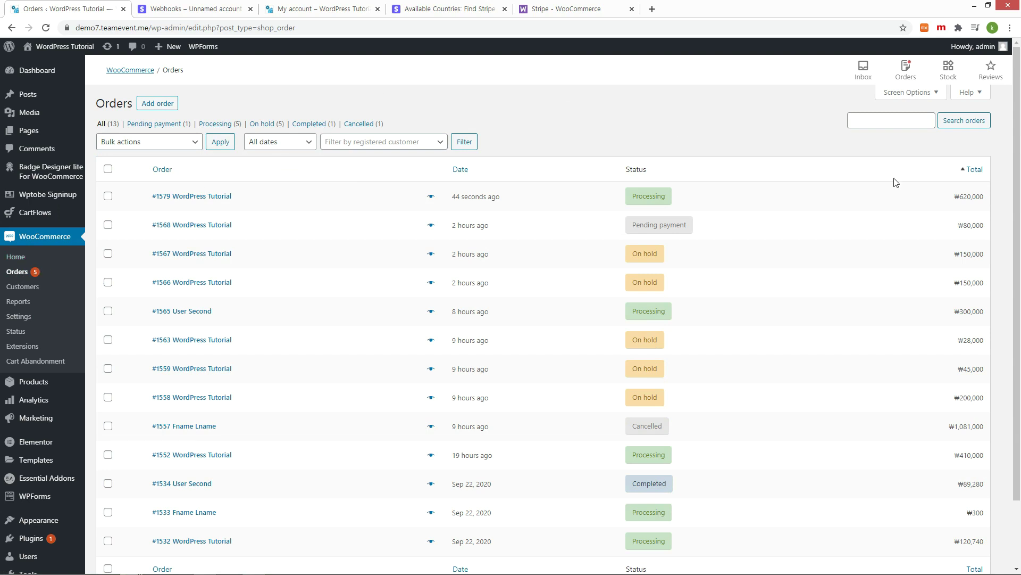
pyautogui.click(223, 198)
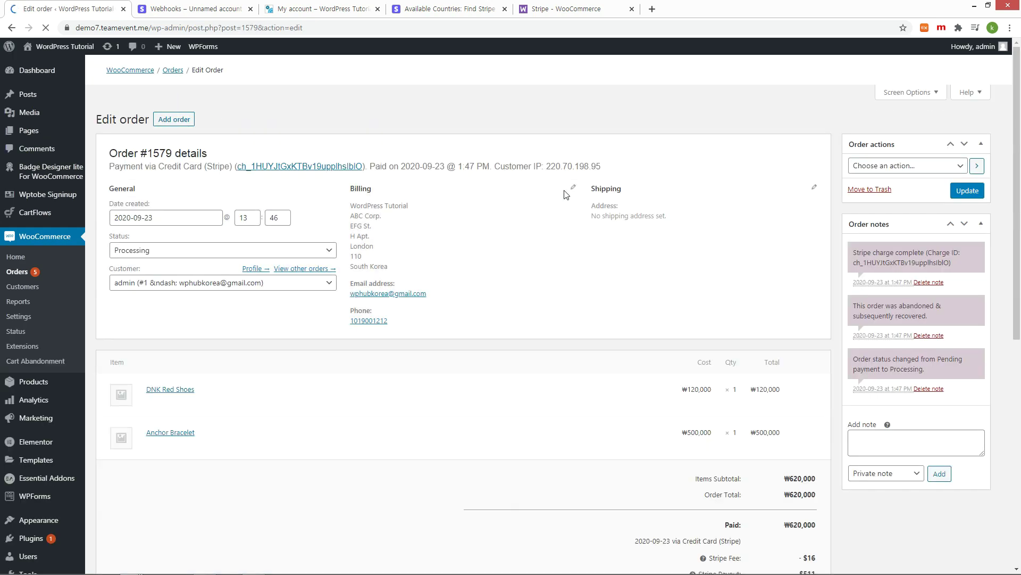